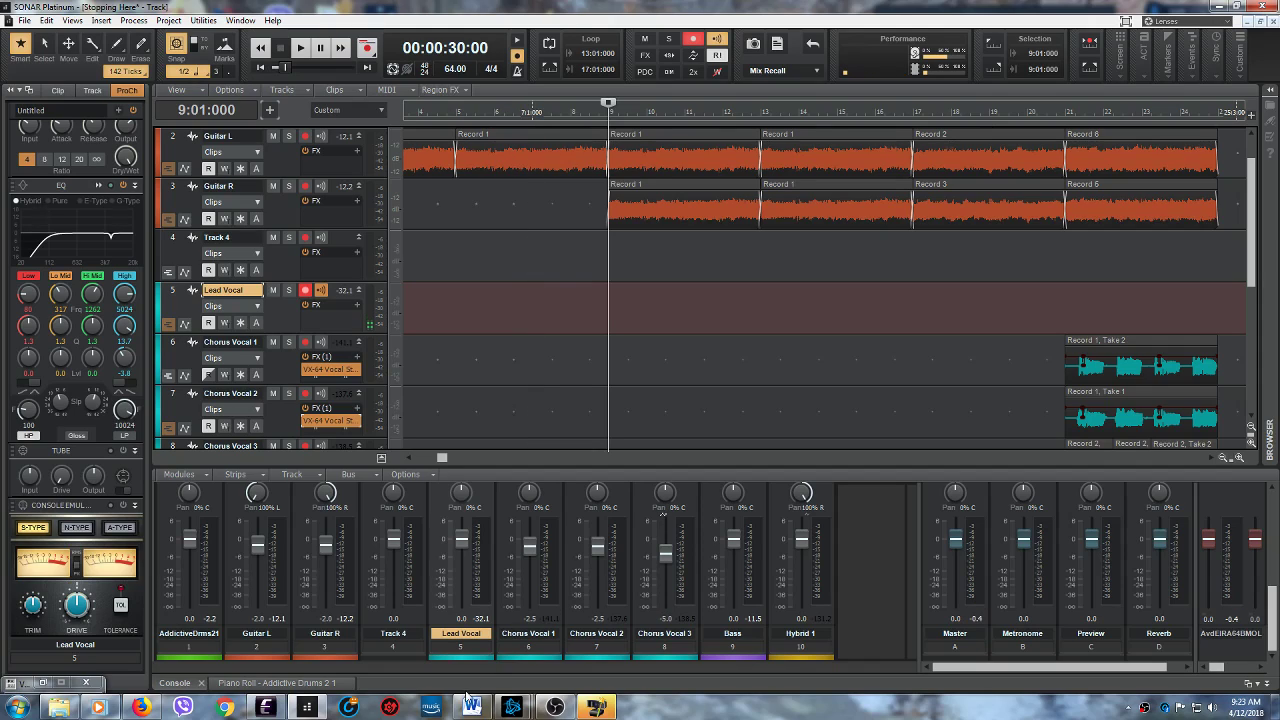
- Switch to the Word document containing the song lyrics and read through its first page
mouse_move(474, 712)
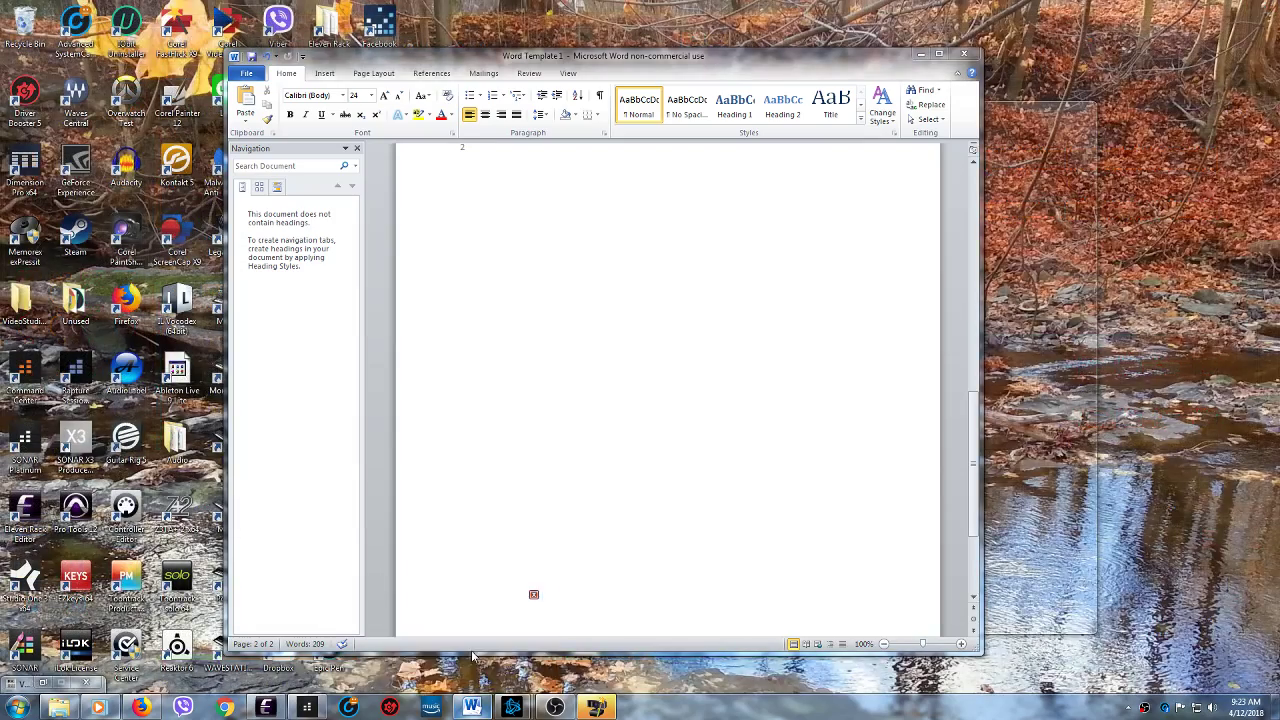
click(472, 645)
drag(978, 462, 973, 245)
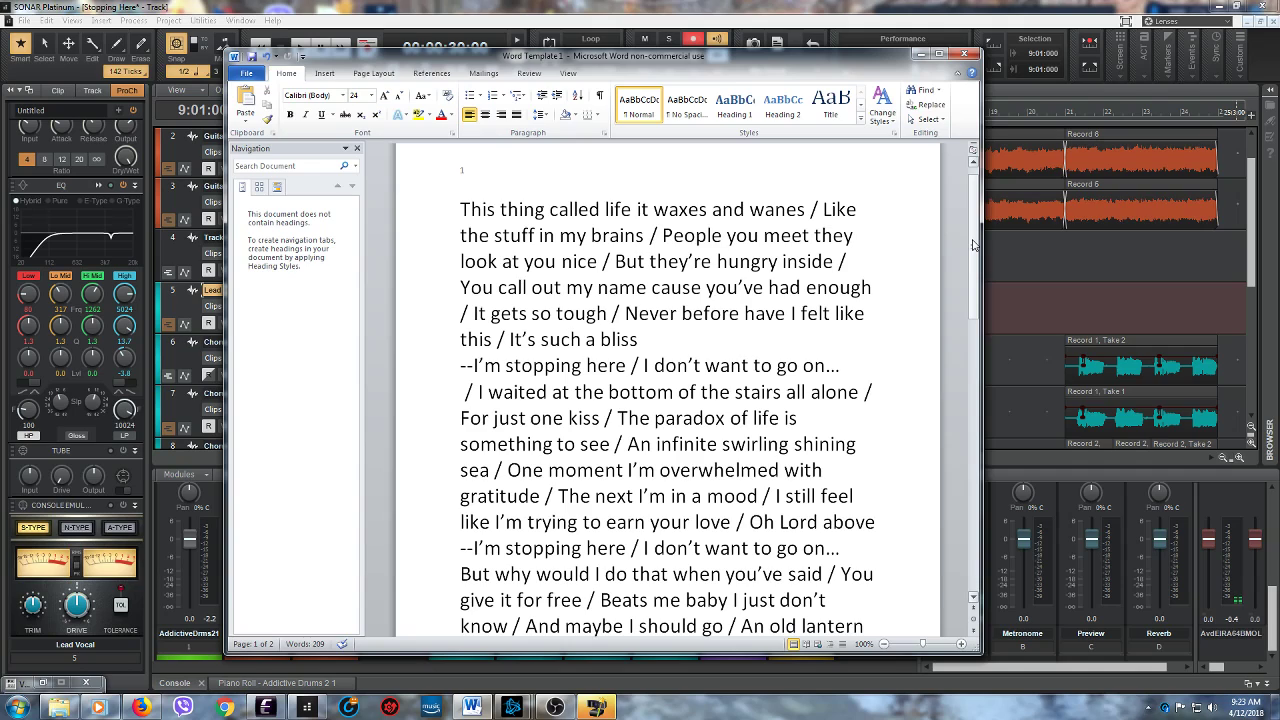
drag(974, 255, 970, 357)
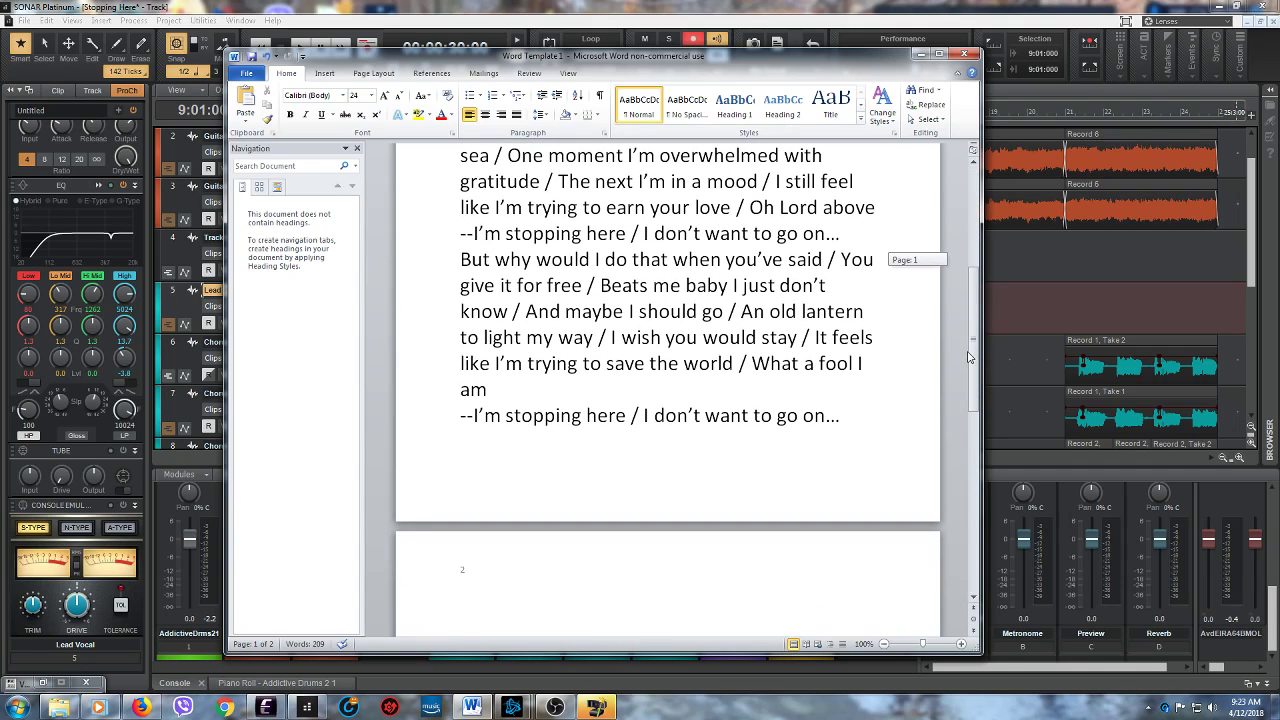
drag(968, 357, 972, 253)
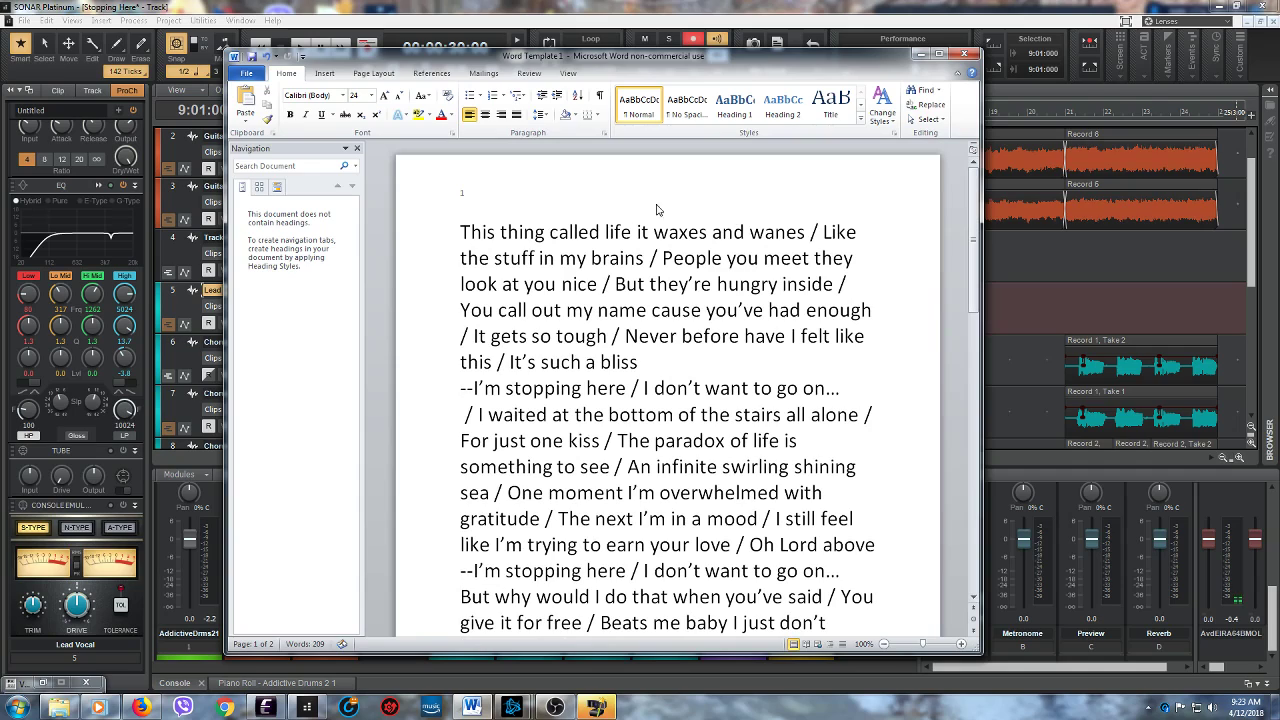
- Undo the cut of the two verses on the lyric document's second page and review the lyrics with them restored
drag(973, 302, 973, 506)
click(469, 385)
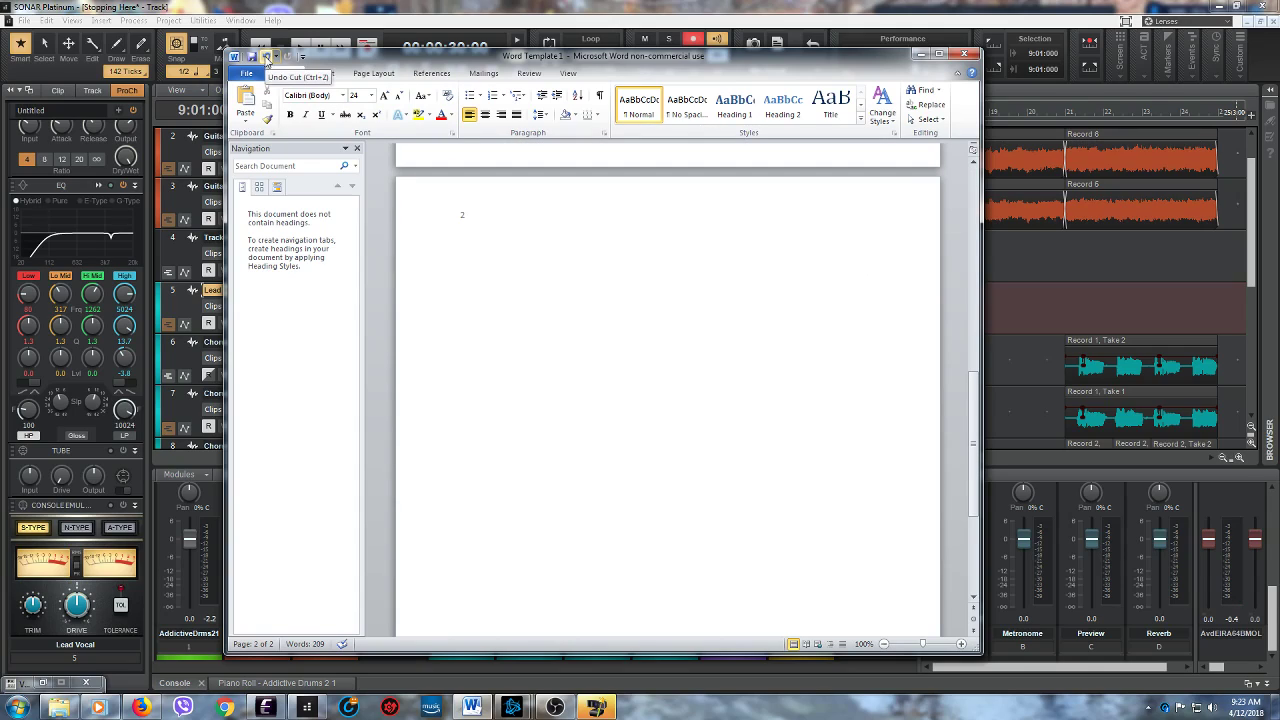
click(268, 58)
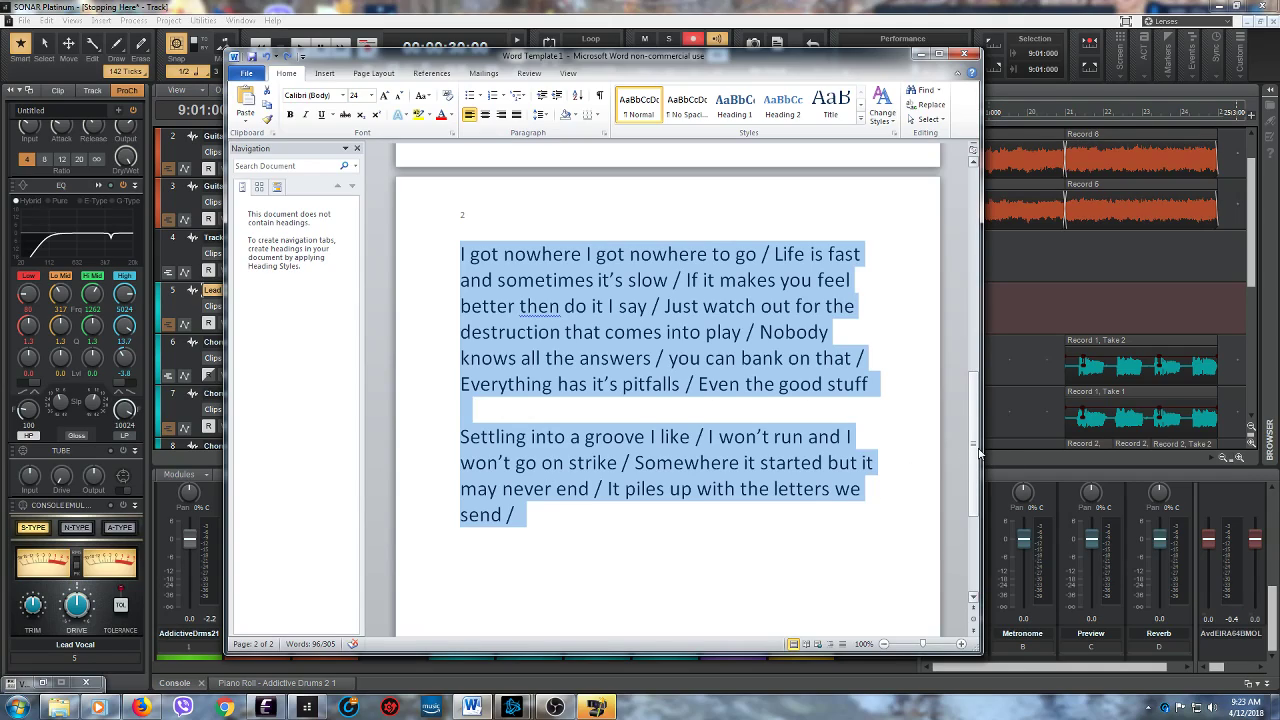
mouse_move(979, 453)
mouse_down()
mouse_move(971, 331)
mouse_move(971, 439)
mouse_up()
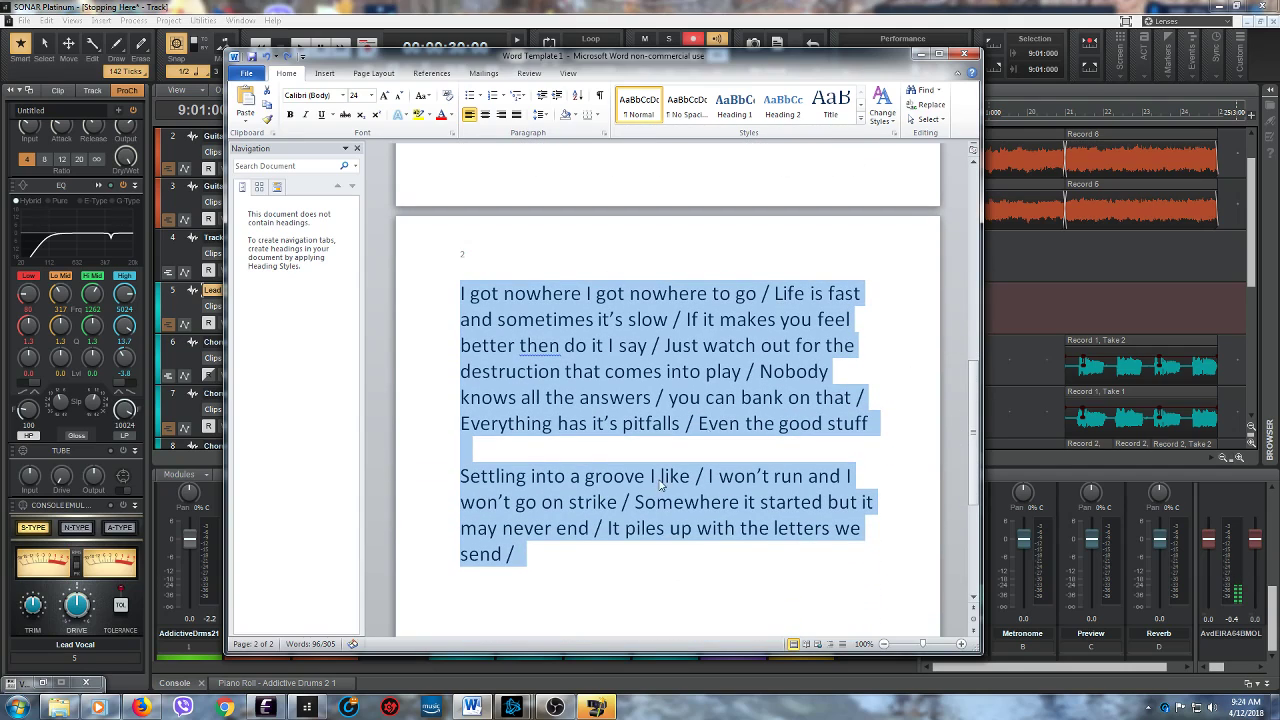
drag(974, 400, 971, 300)
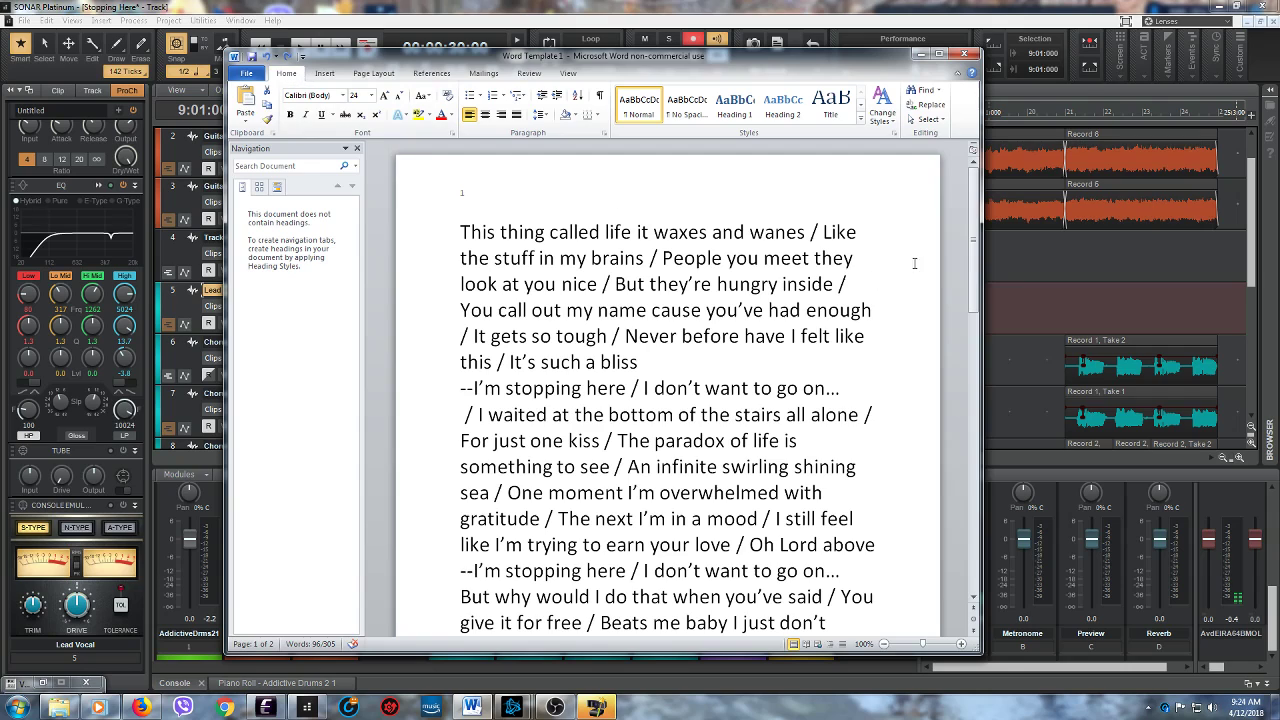
drag(977, 285, 993, 457)
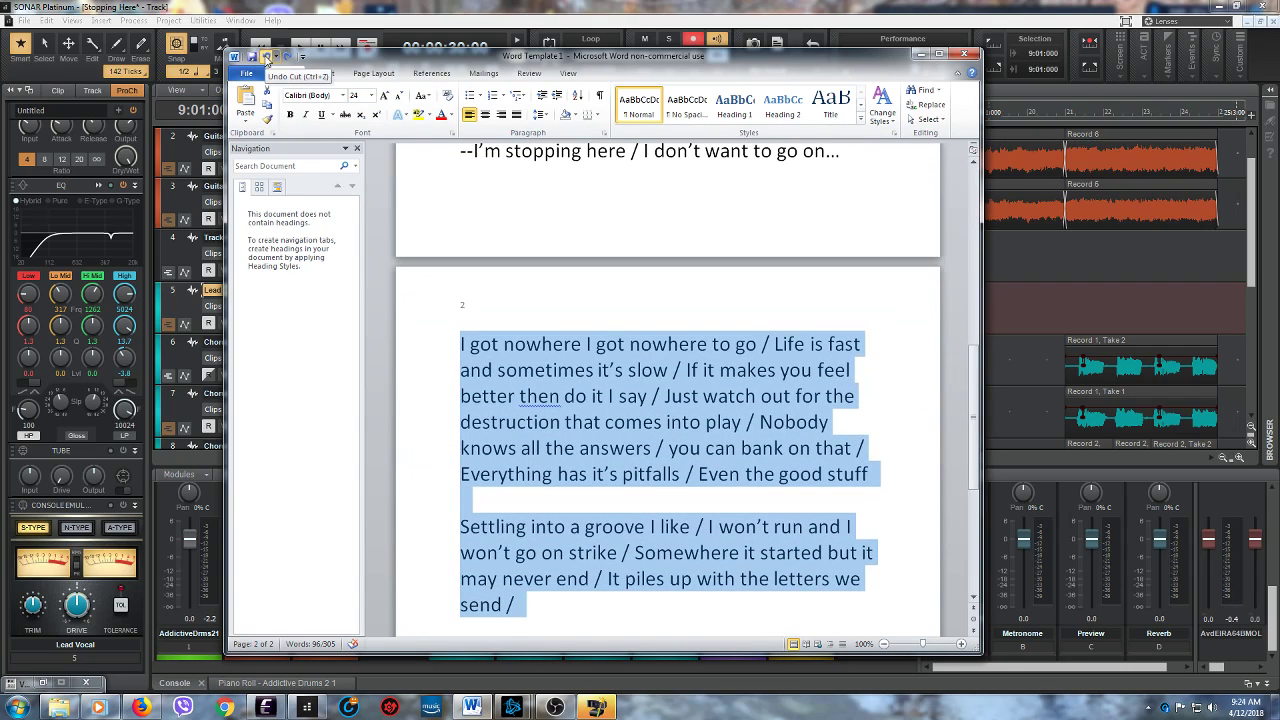
- Undo the cut of the "Tiger in the morning light" lines and redo both lyric cuts
click(266, 57)
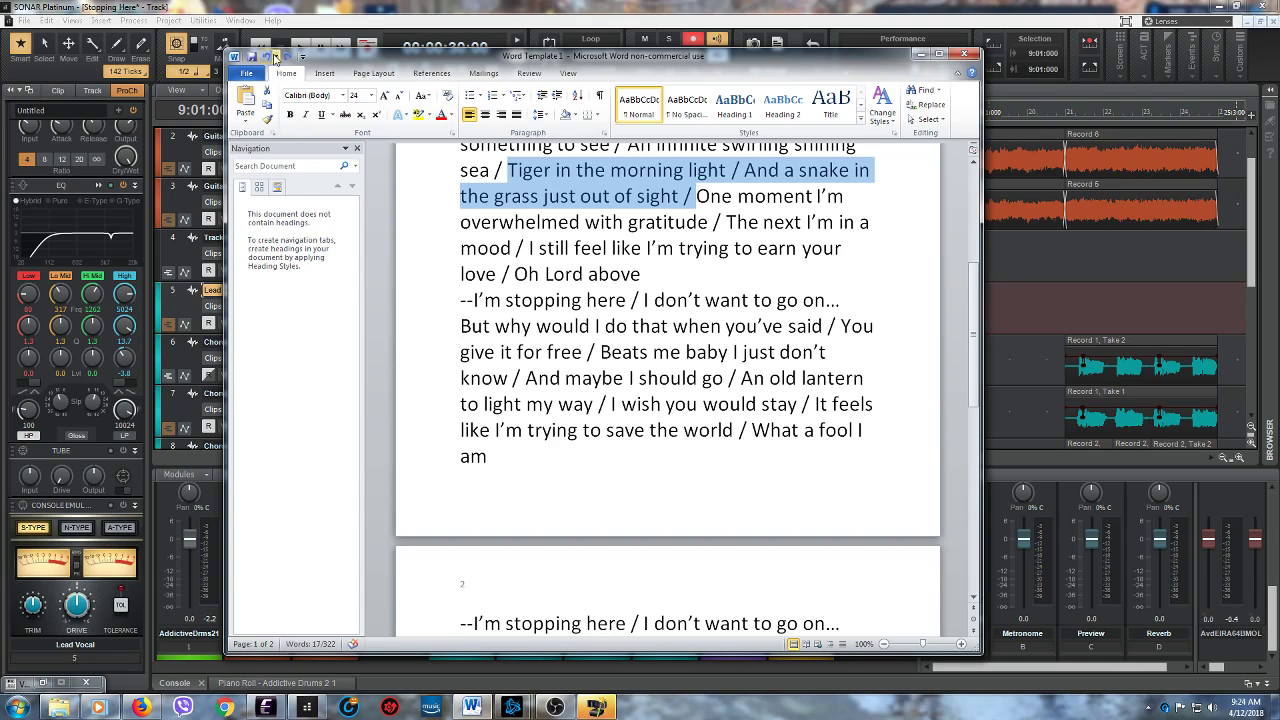
click(286, 57)
click(286, 57)
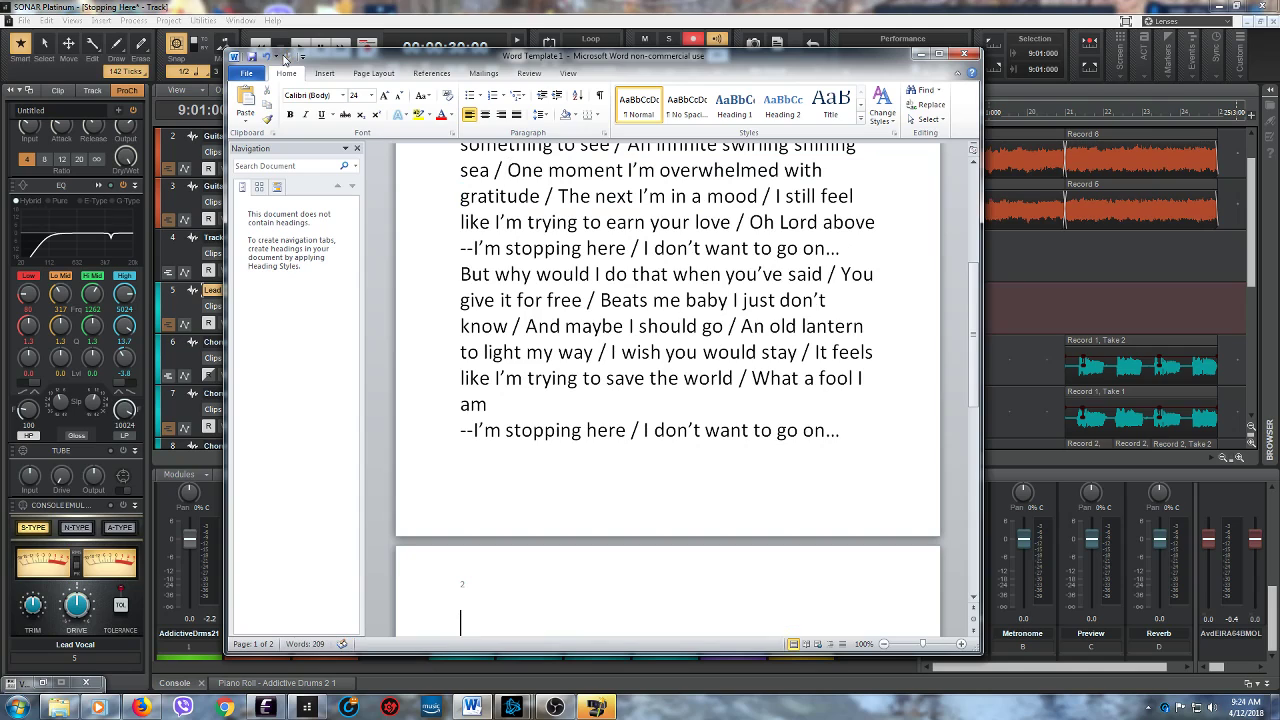
- Read through the shortened lyrics on the first page and minimize the document to return to SONAR
drag(977, 380, 967, 274)
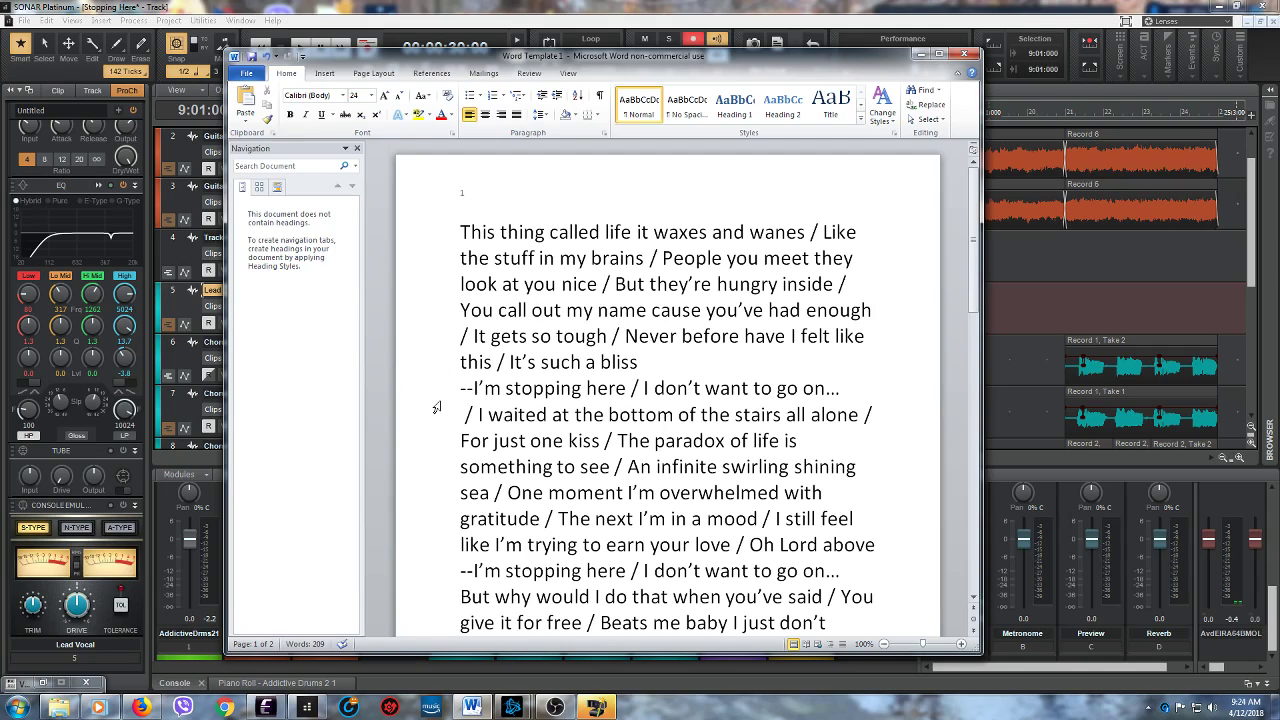
scroll(436, 407, down, 1)
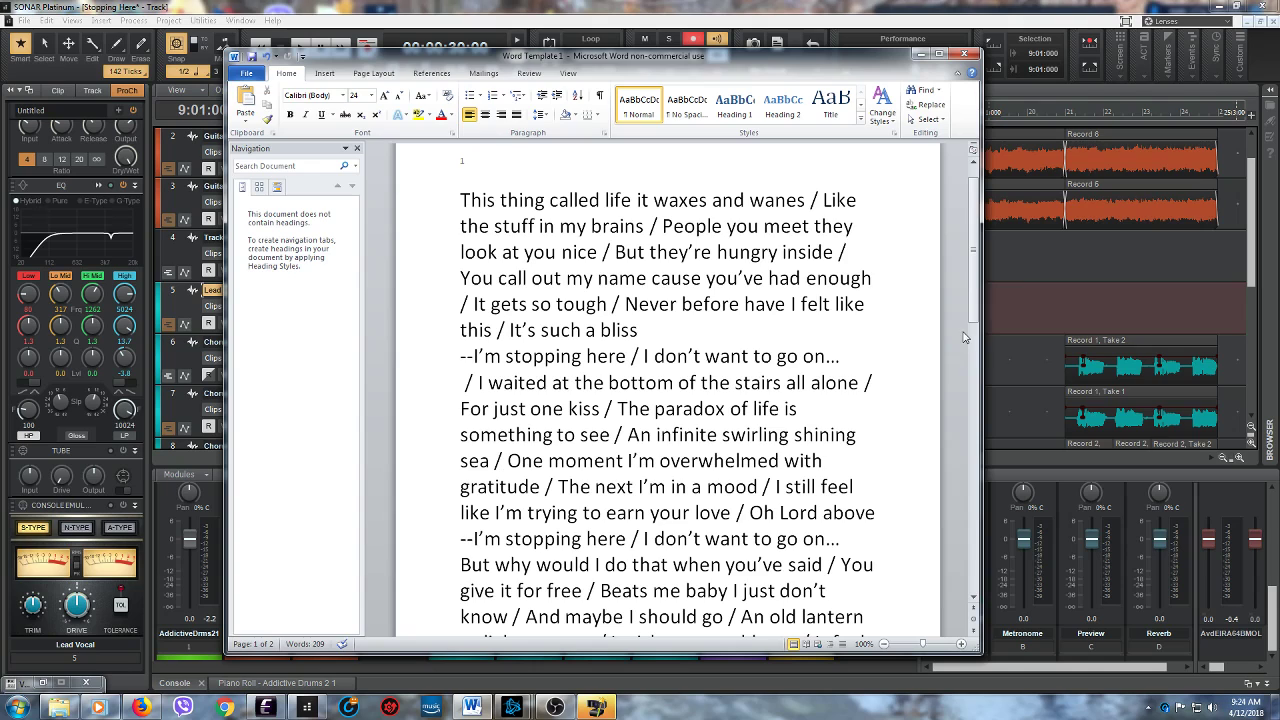
drag(976, 325, 944, 328)
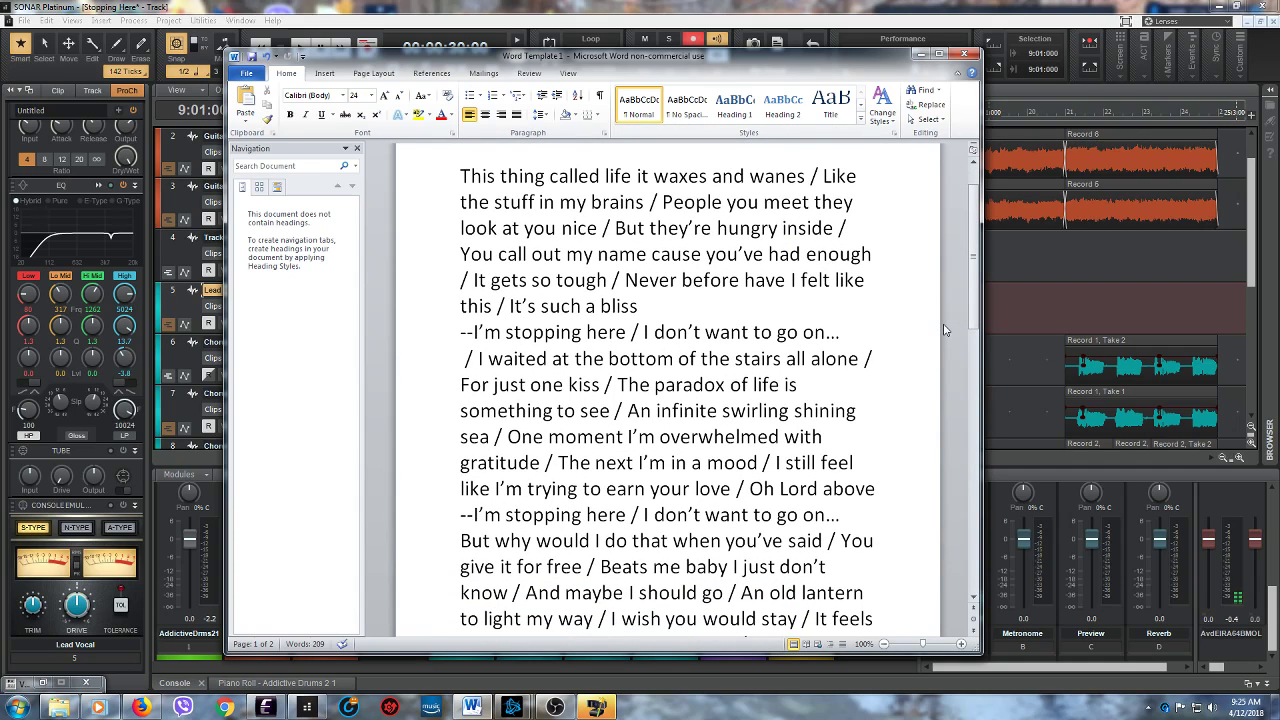
mouse_move(972, 323)
mouse_down()
mouse_move(967, 393)
mouse_move(968, 333)
mouse_up()
drag(969, 333, 934, 302)
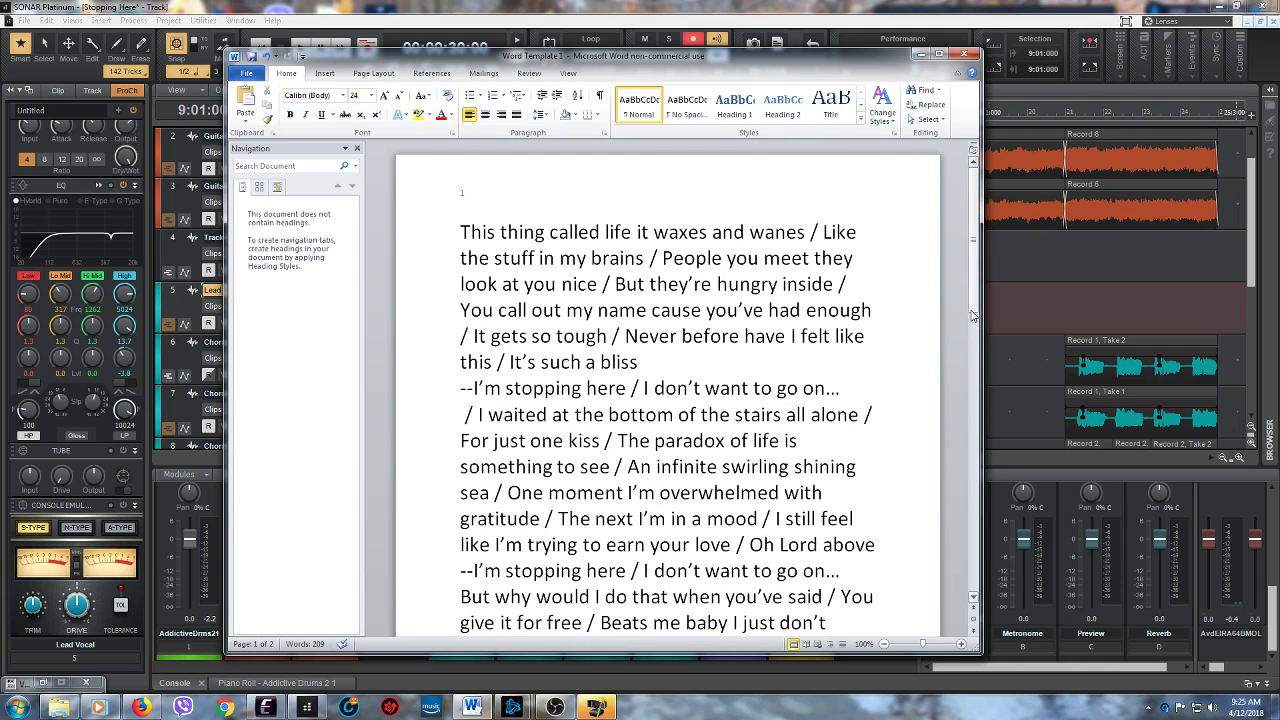
drag(972, 316, 958, 366)
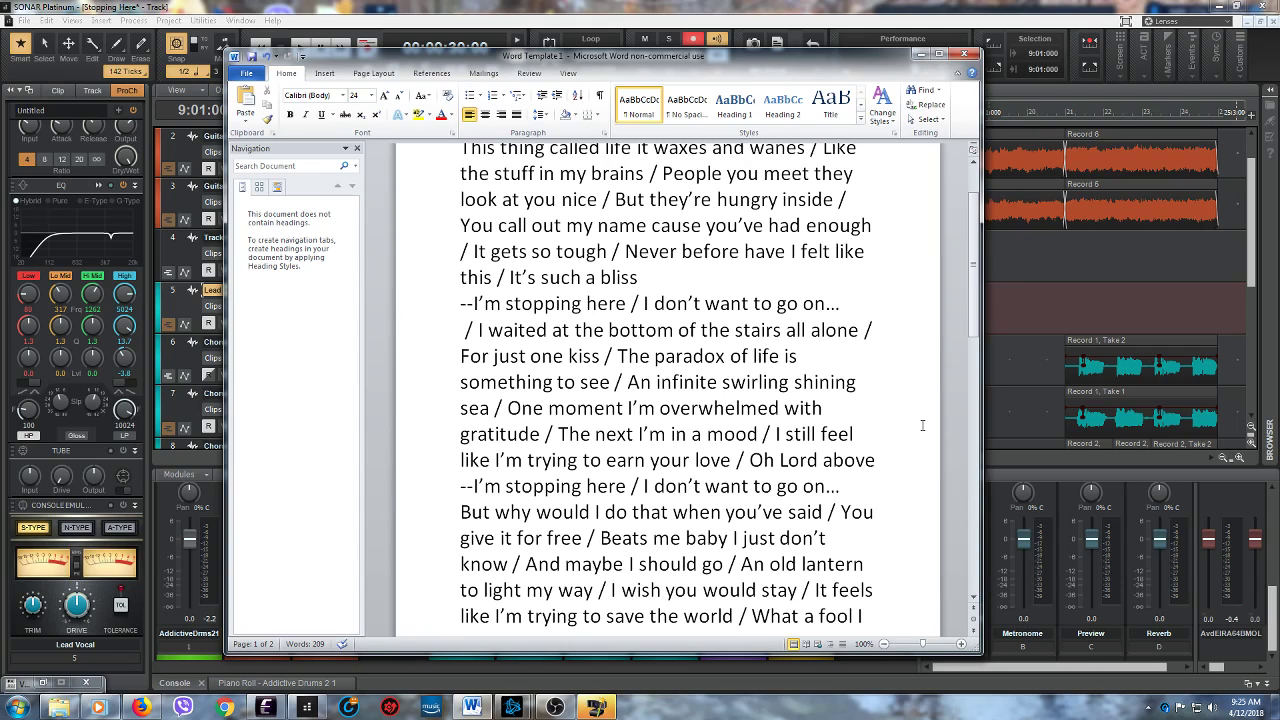
drag(976, 332, 952, 305)
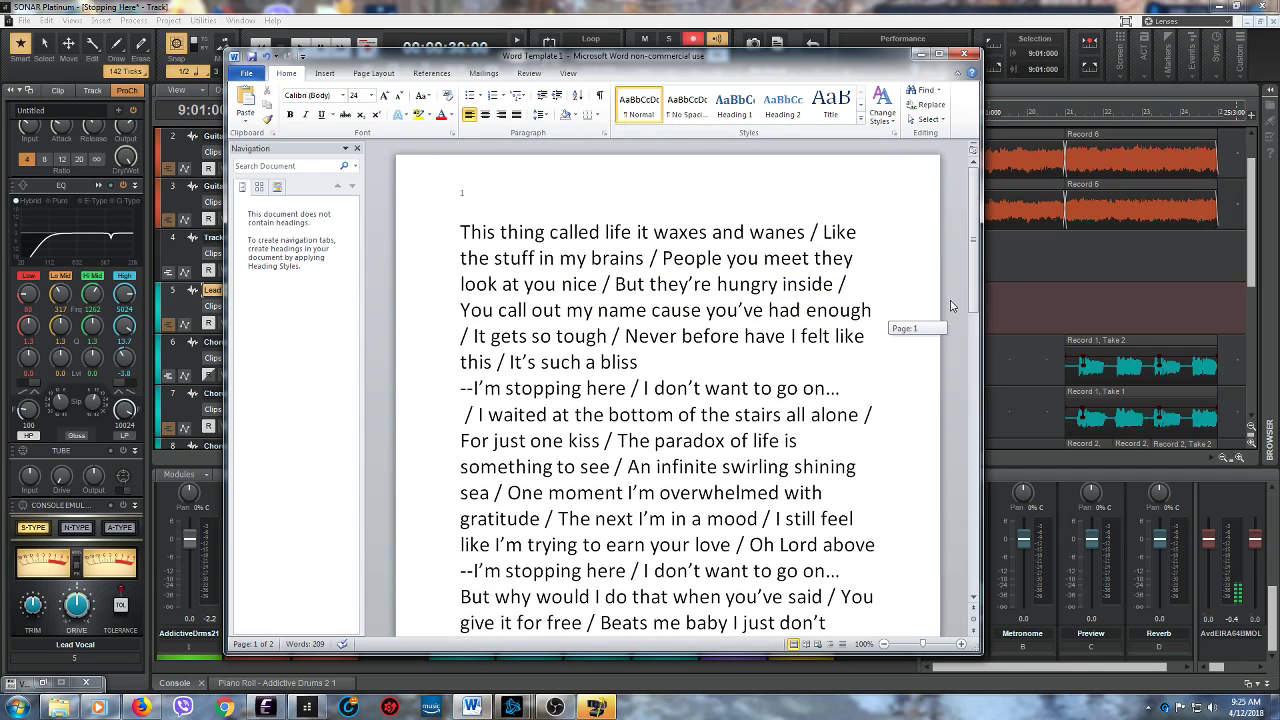
click(921, 54)
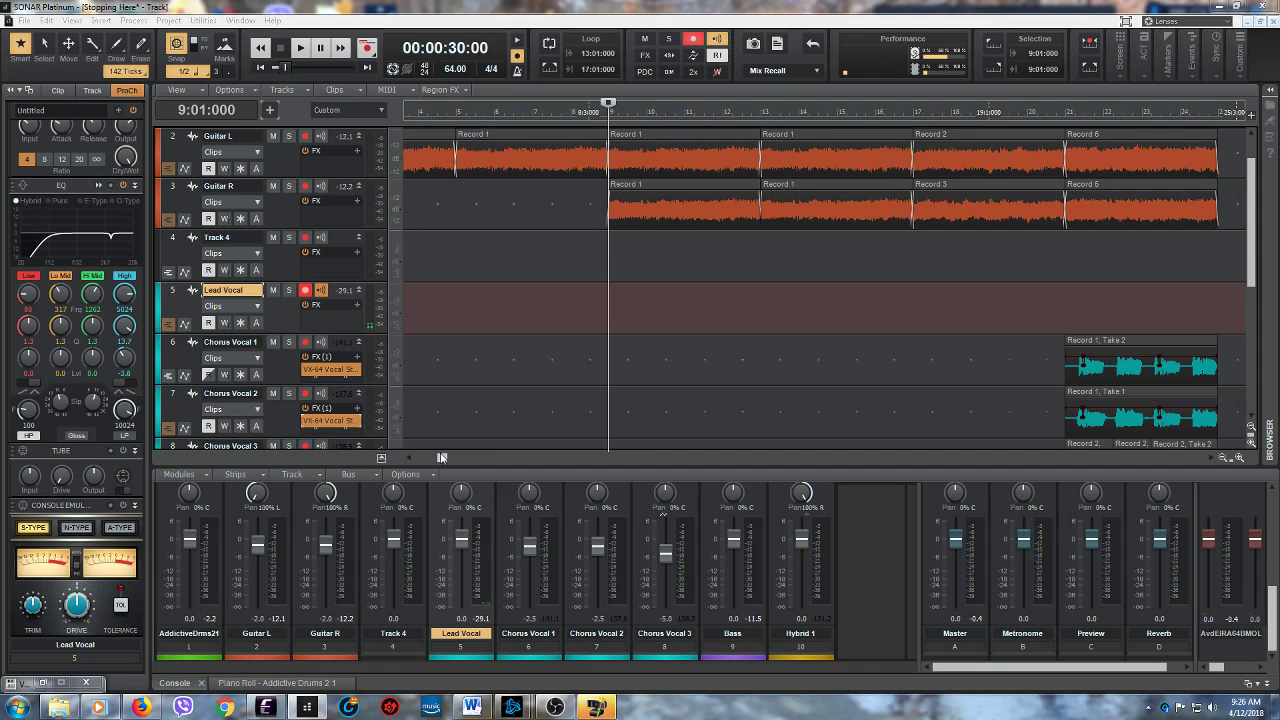
- Record a take on the armed Lead Vocal track from measure 9 to about measure 37
drag(441, 458, 565, 458)
drag(1250, 270, 1249, 236)
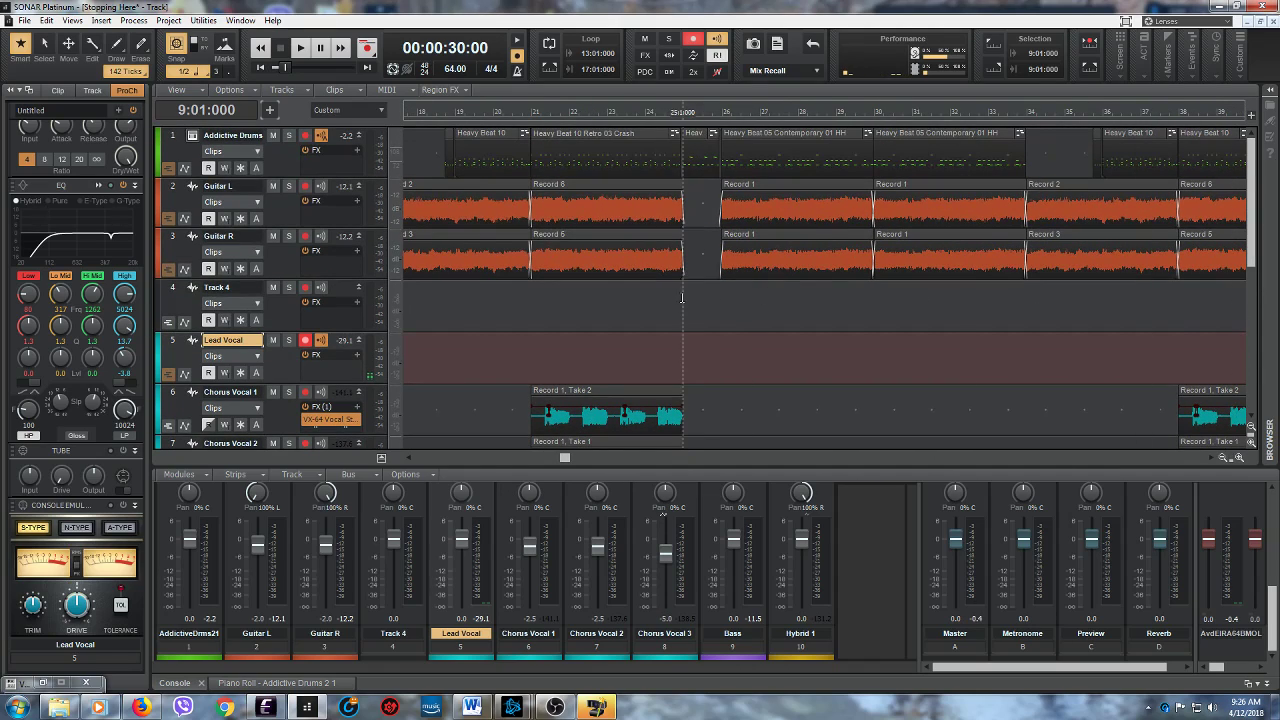
drag(568, 459, 447, 459)
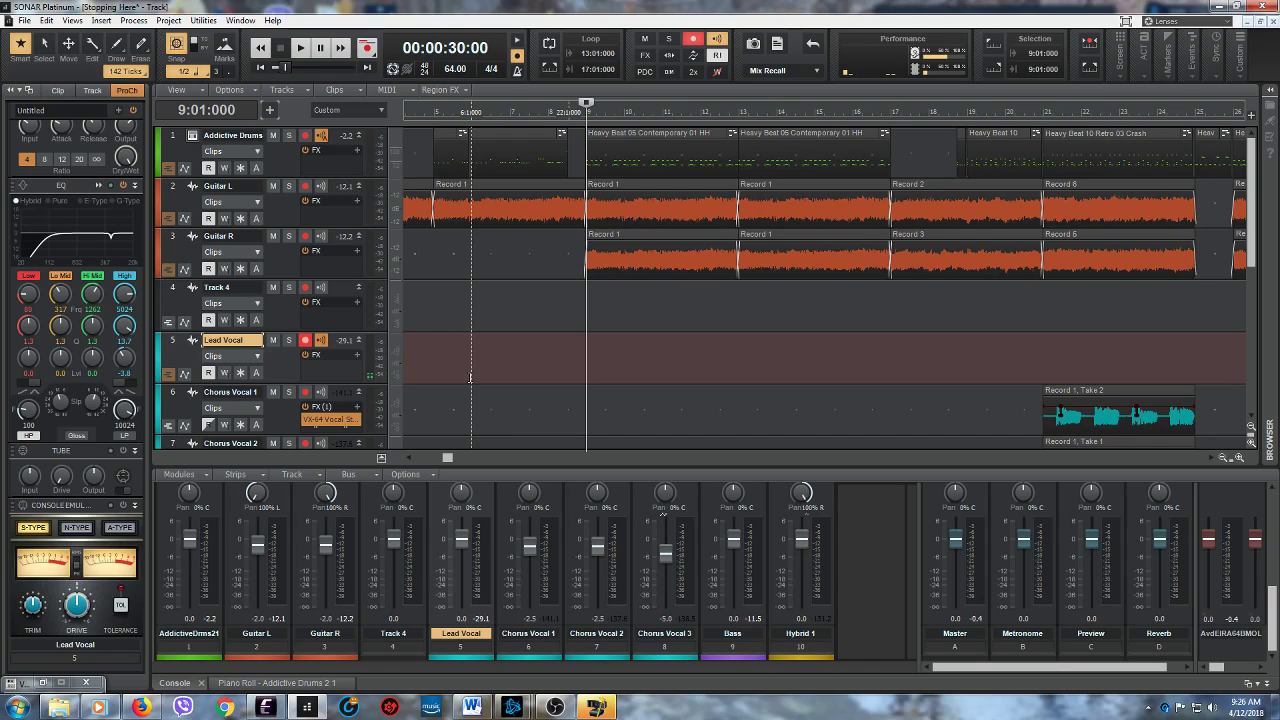
click(368, 48)
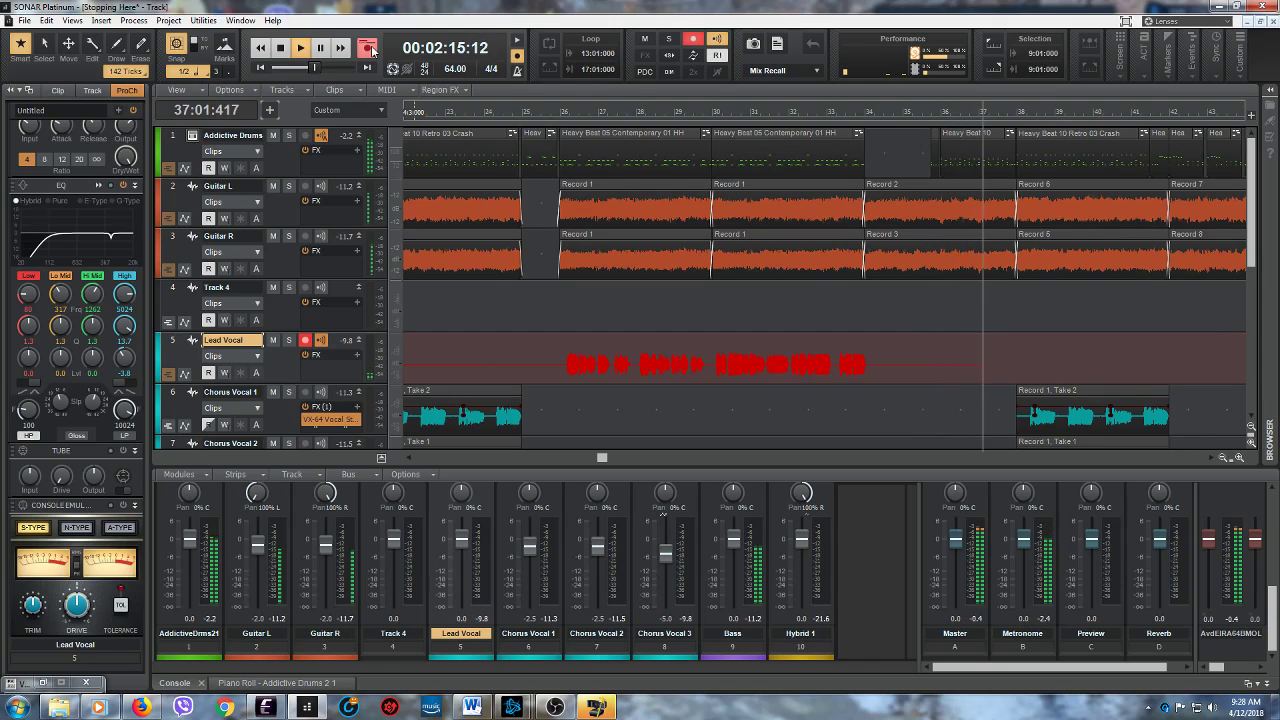
click(367, 48)
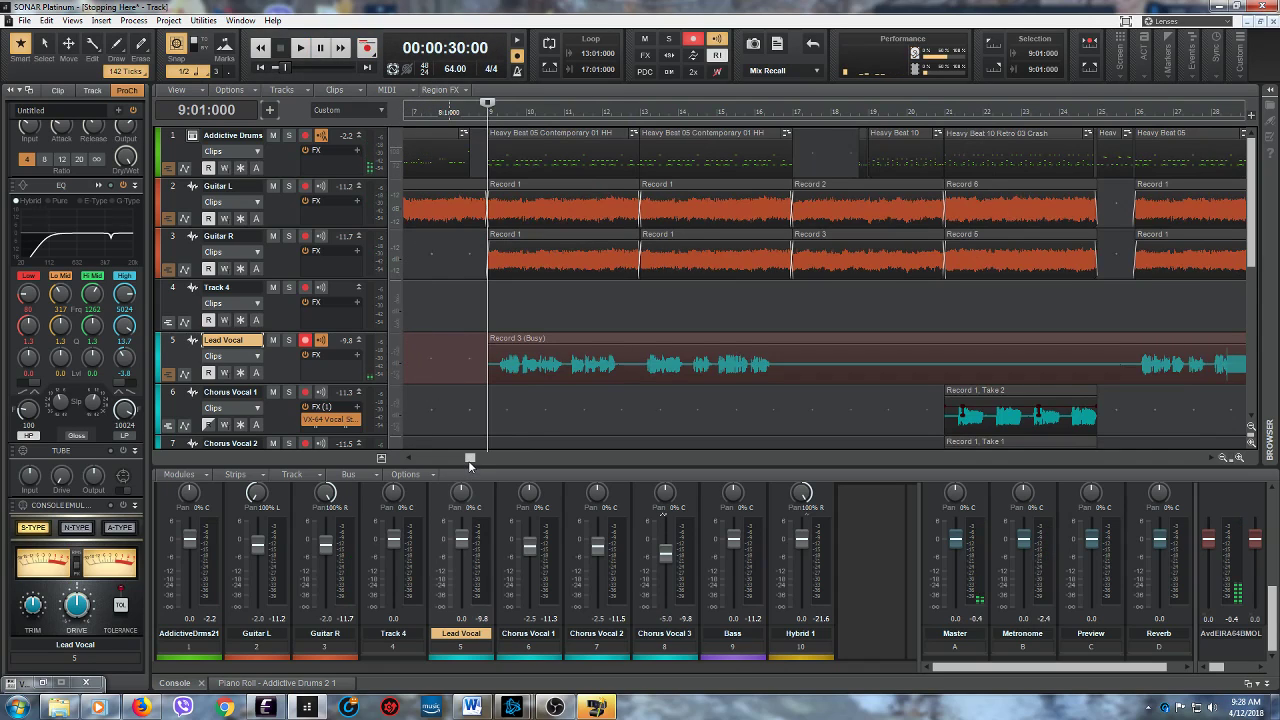
- Record another Lead Vocal take from measure 52 to about measure 60
mouse_move(469, 458)
mouse_down()
mouse_move(568, 482)
mouse_move(849, 505)
mouse_move(794, 517)
mouse_up()
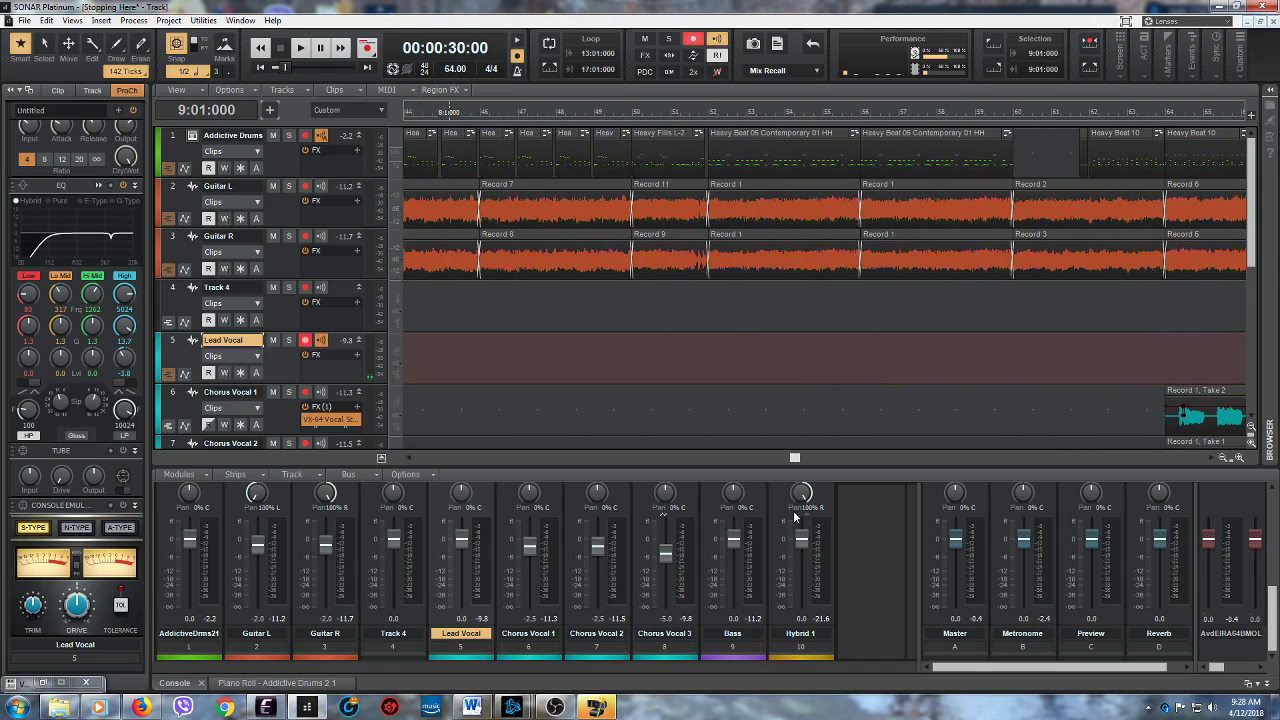
click(714, 341)
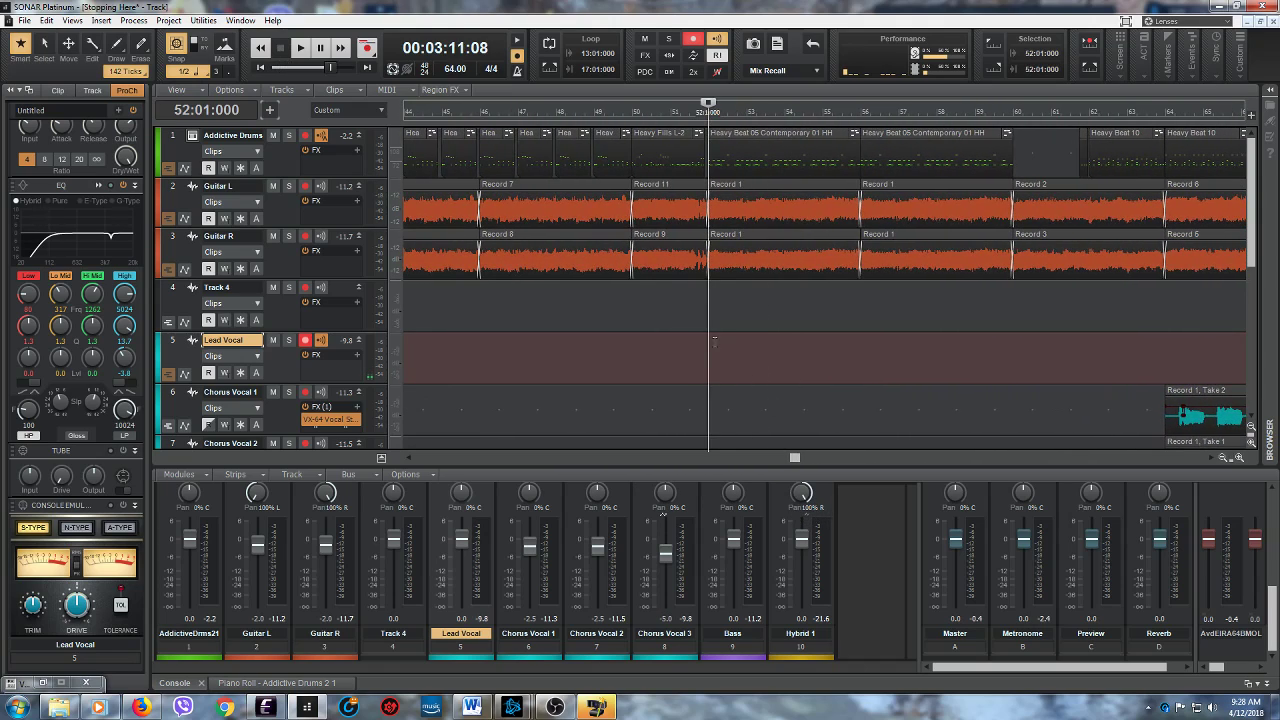
click(367, 47)
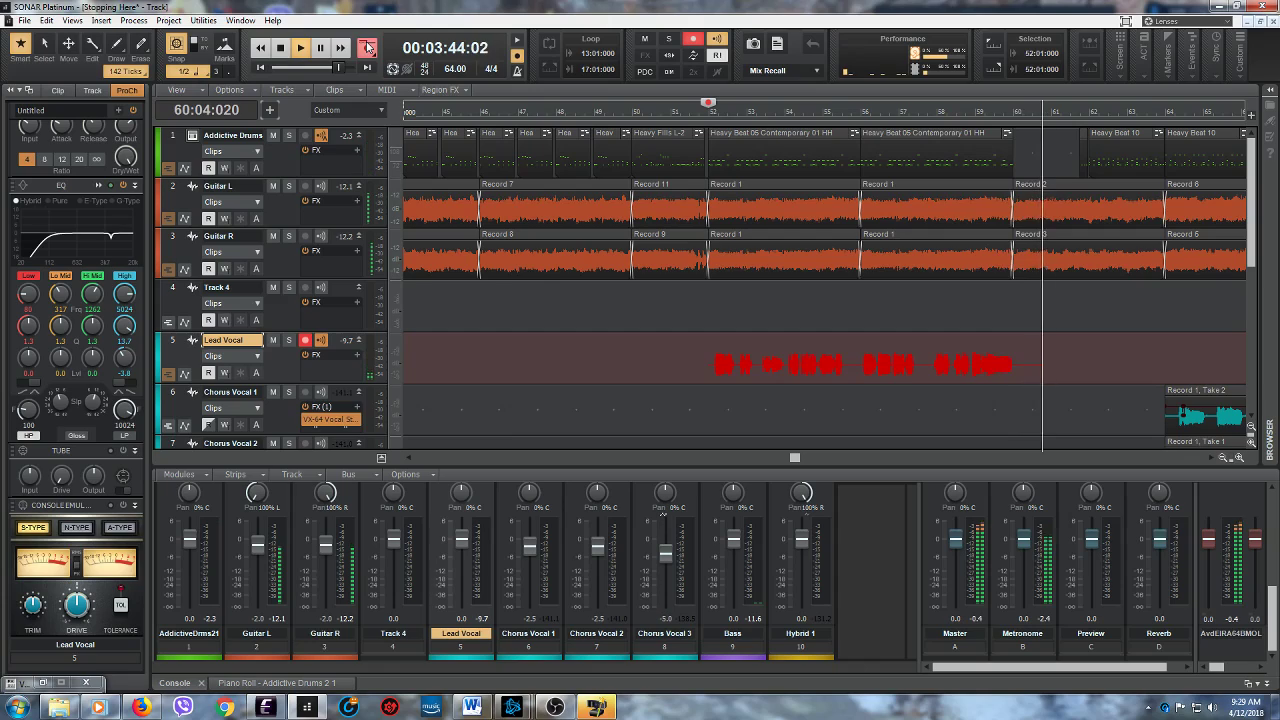
click(367, 47)
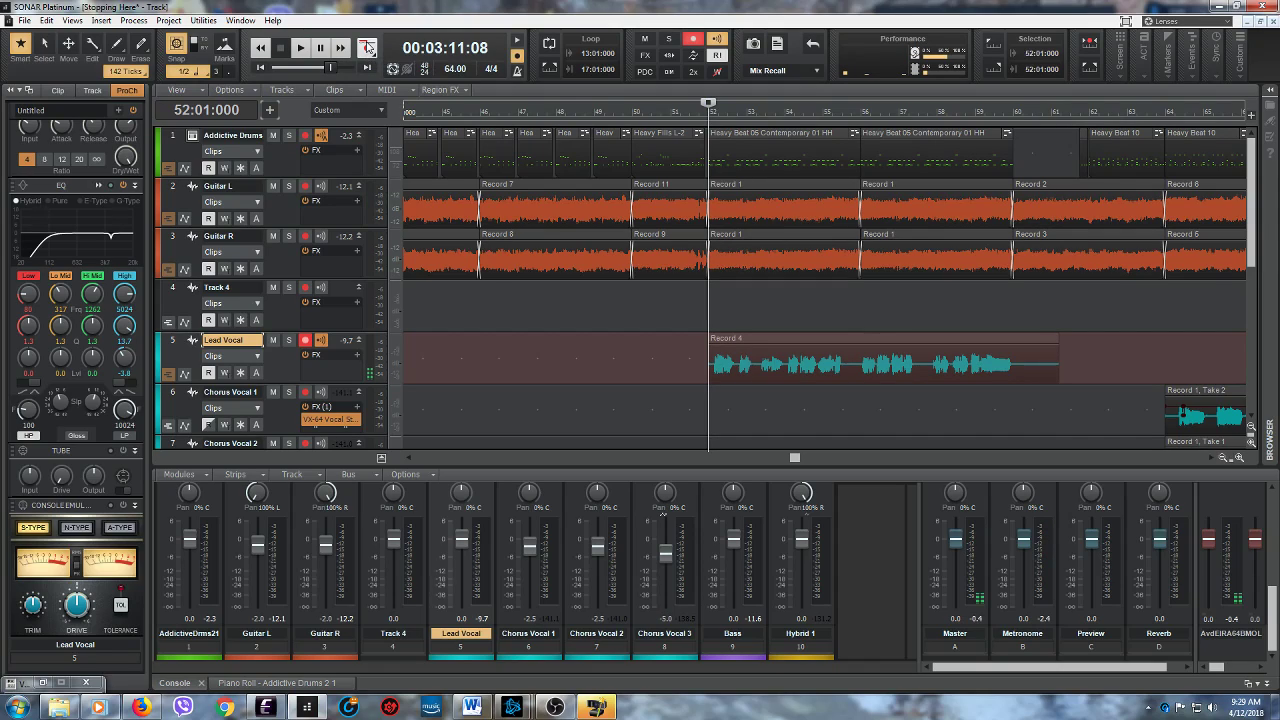
- Delete the section of the first Lead Vocal recording between measures 17 and 26
drag(795, 459, 485, 457)
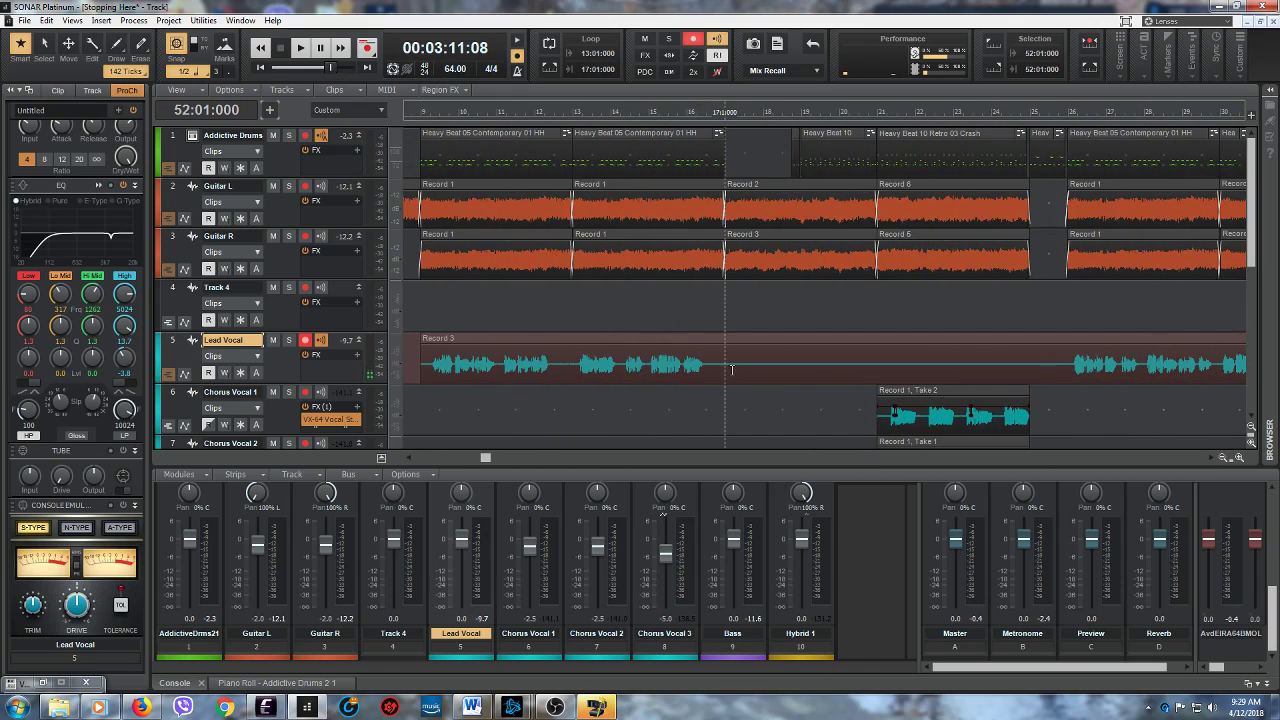
drag(716, 357, 1024, 339)
right_click(1024, 339)
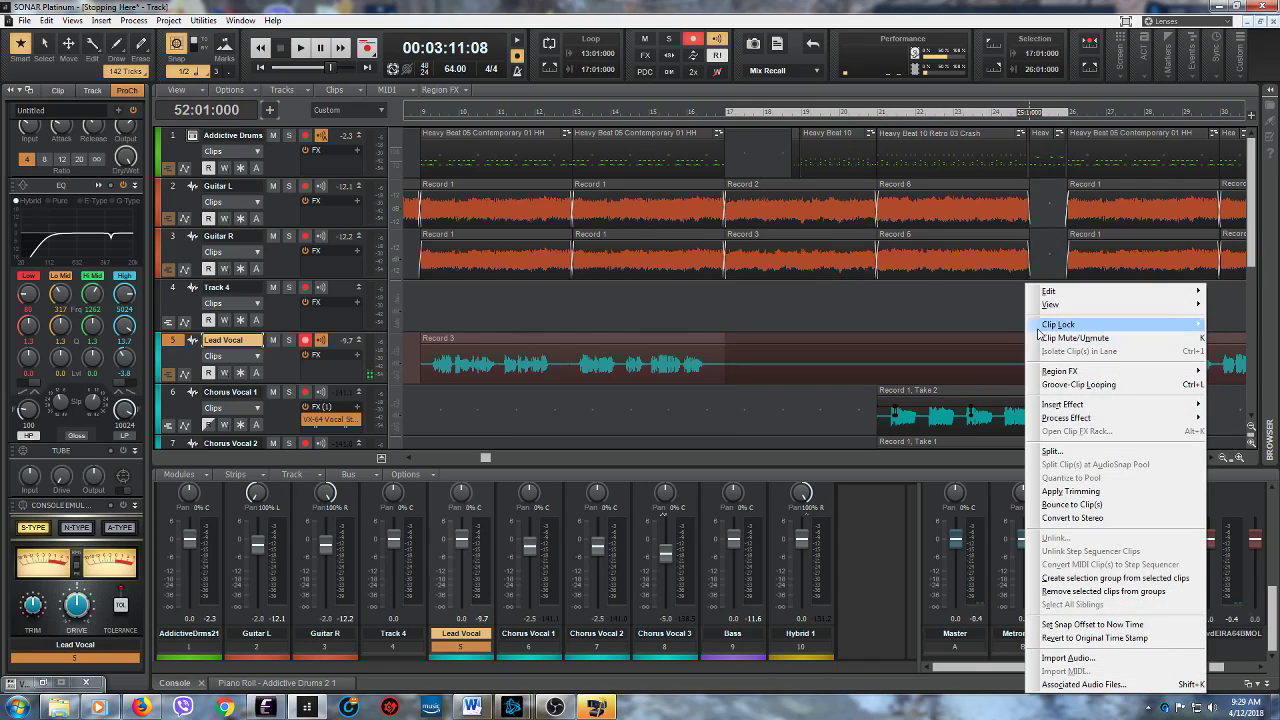
mouse_move(1062, 295)
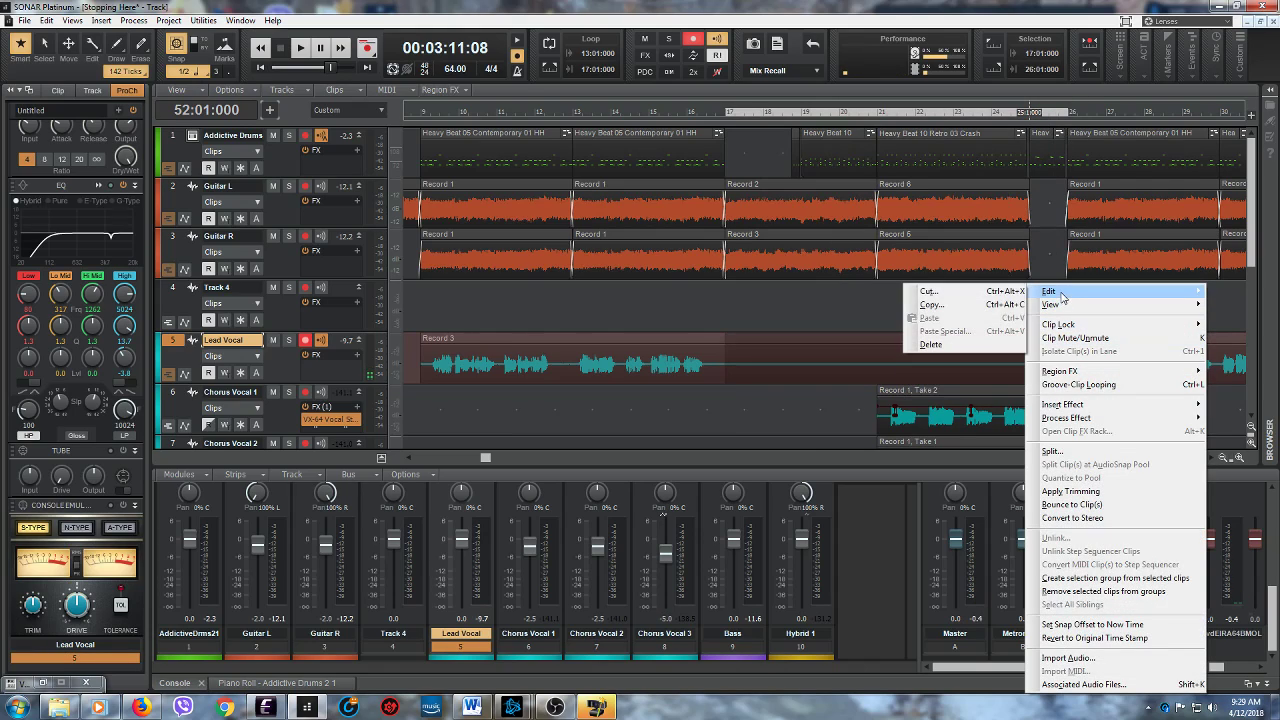
click(970, 346)
- Trim the end of the Lead Vocal clip that starts at measure 26 and check the take at measure 52
drag(486, 457, 669, 458)
drag(731, 370, 629, 372)
drag(665, 457, 790, 457)
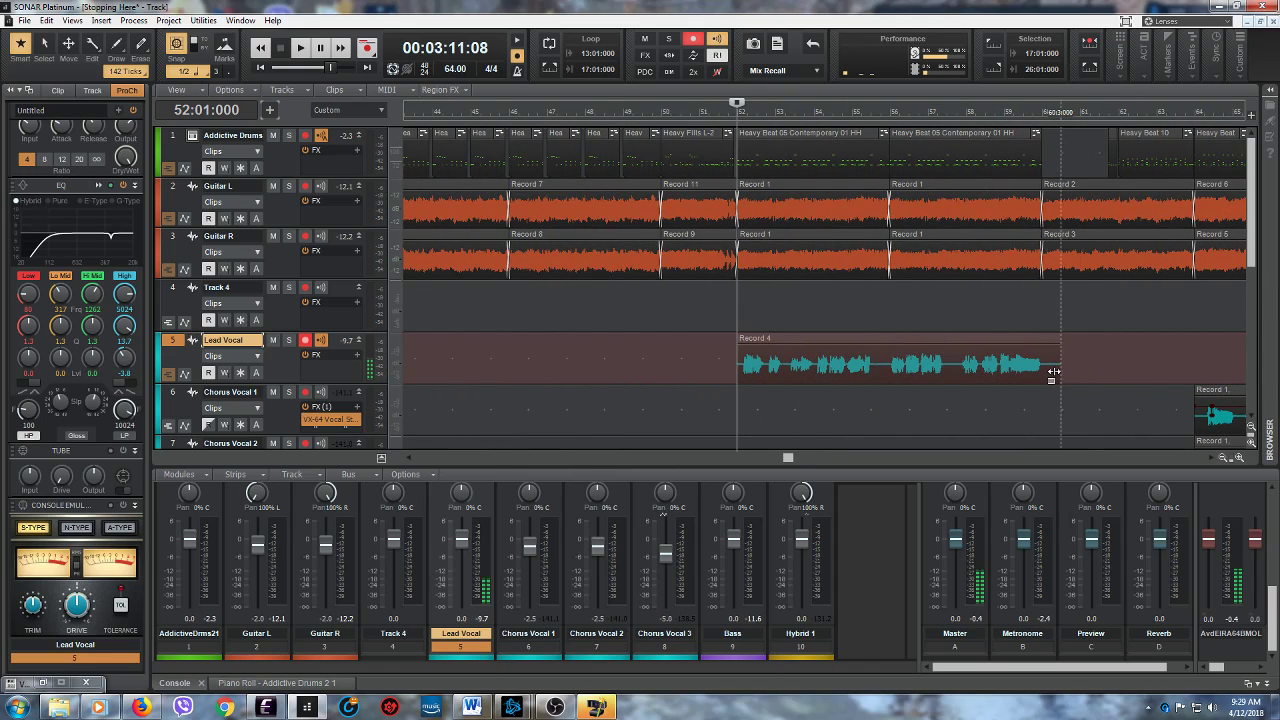
drag(789, 458, 444, 450)
- Place the playhead at measure 9 and turn off input echo and record arming on the Lead Vocal track
click(597, 401)
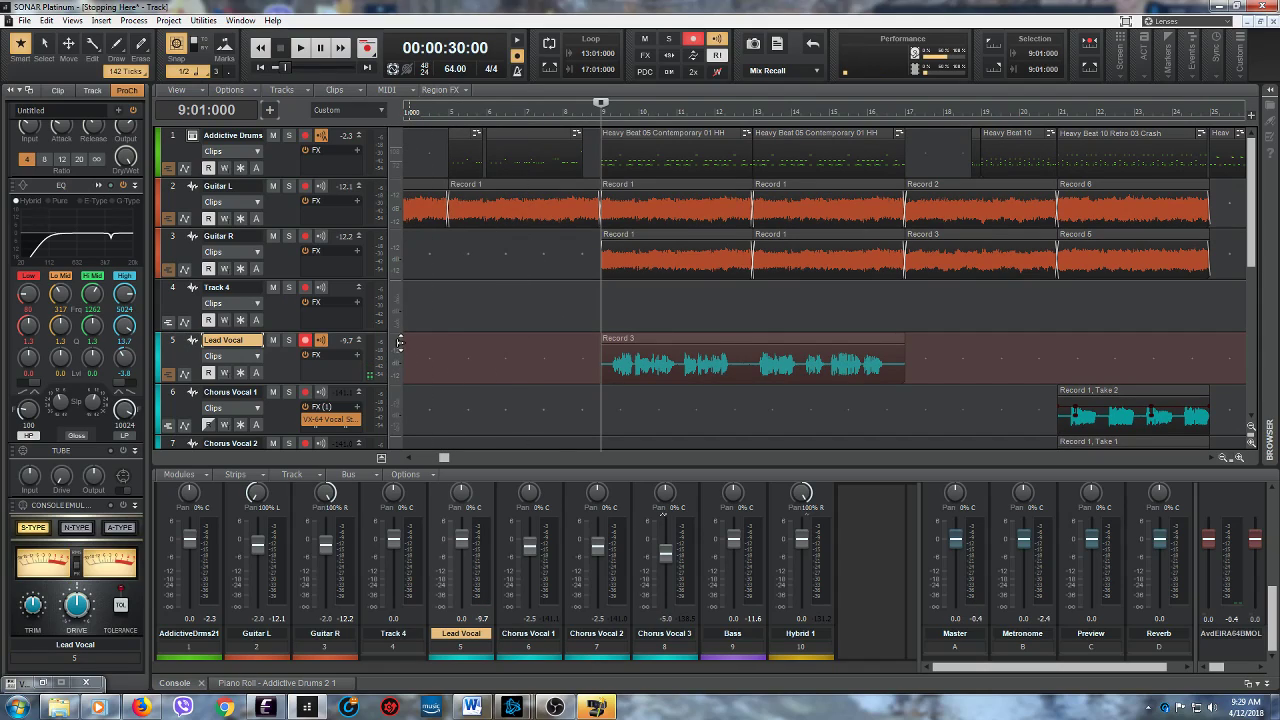
click(321, 341)
click(307, 343)
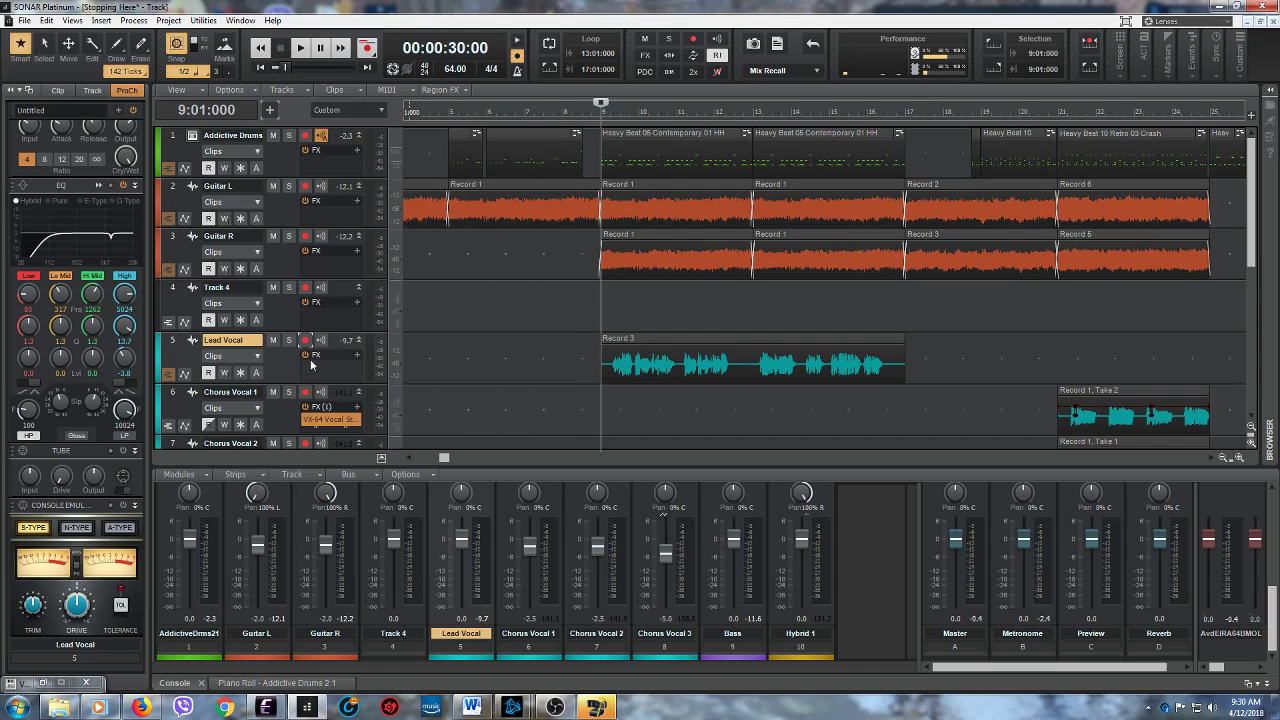
scroll(518, 355, down, 1)
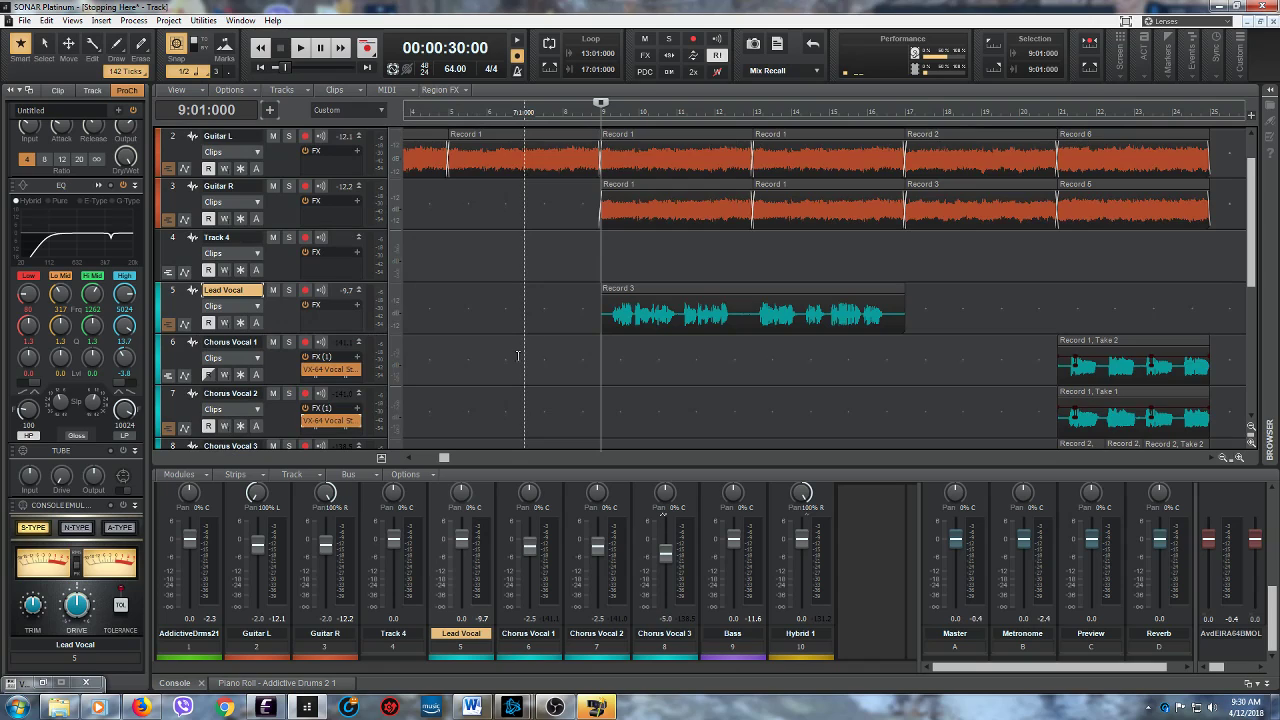
mouse_move(444, 458)
mouse_down()
mouse_move(900, 462)
mouse_move(772, 481)
mouse_move(458, 478)
mouse_up()
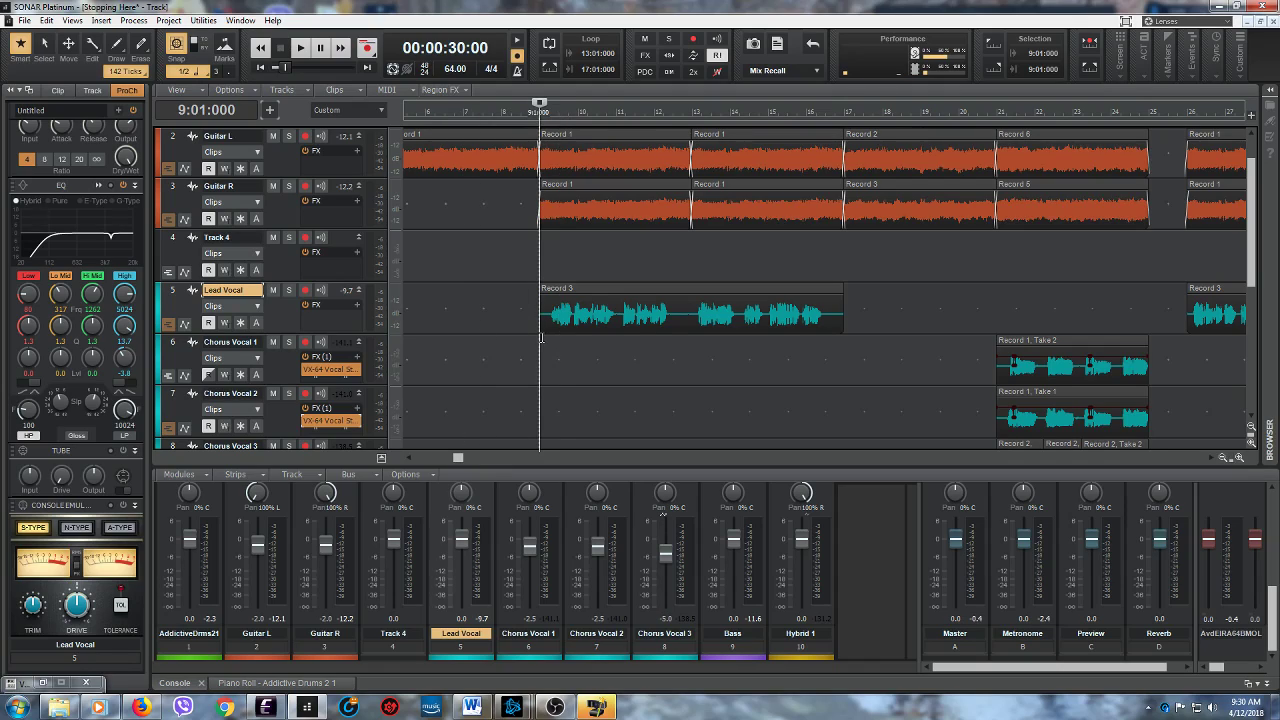
drag(459, 462, 475, 462)
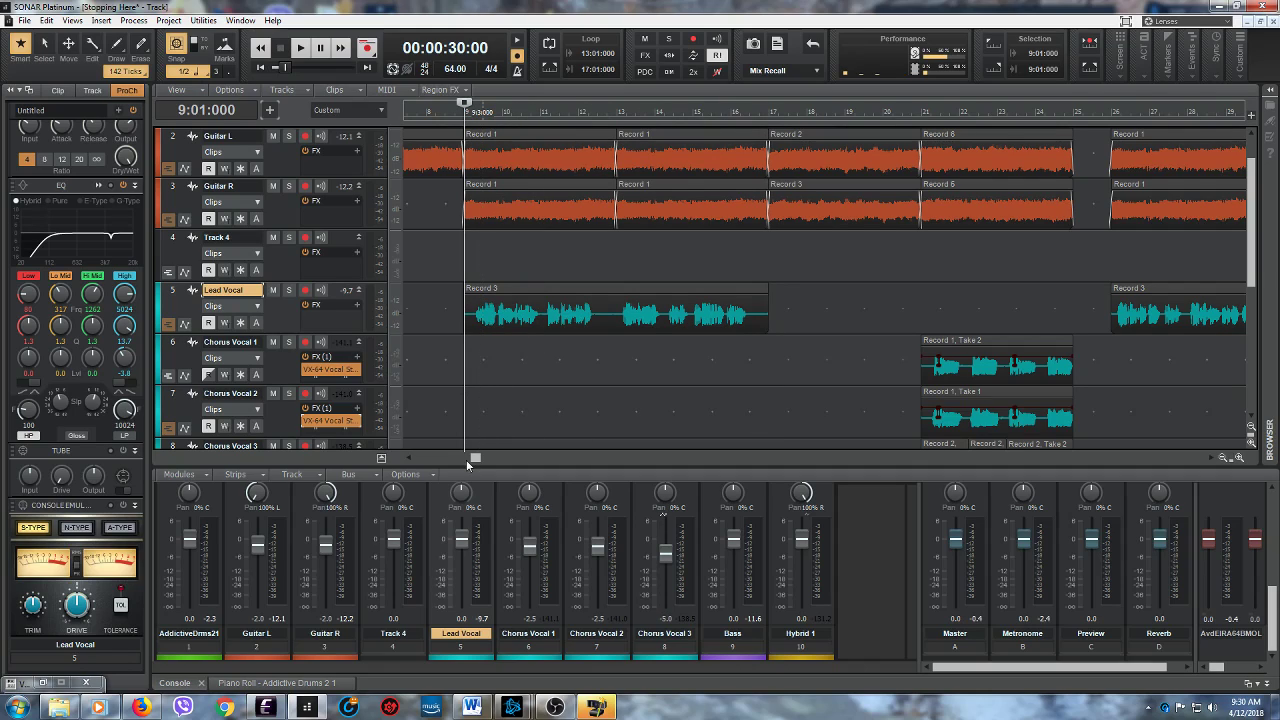
- Play the song from measure 9 and increase the height of the Lead Vocal track
drag(475, 460, 460, 459)
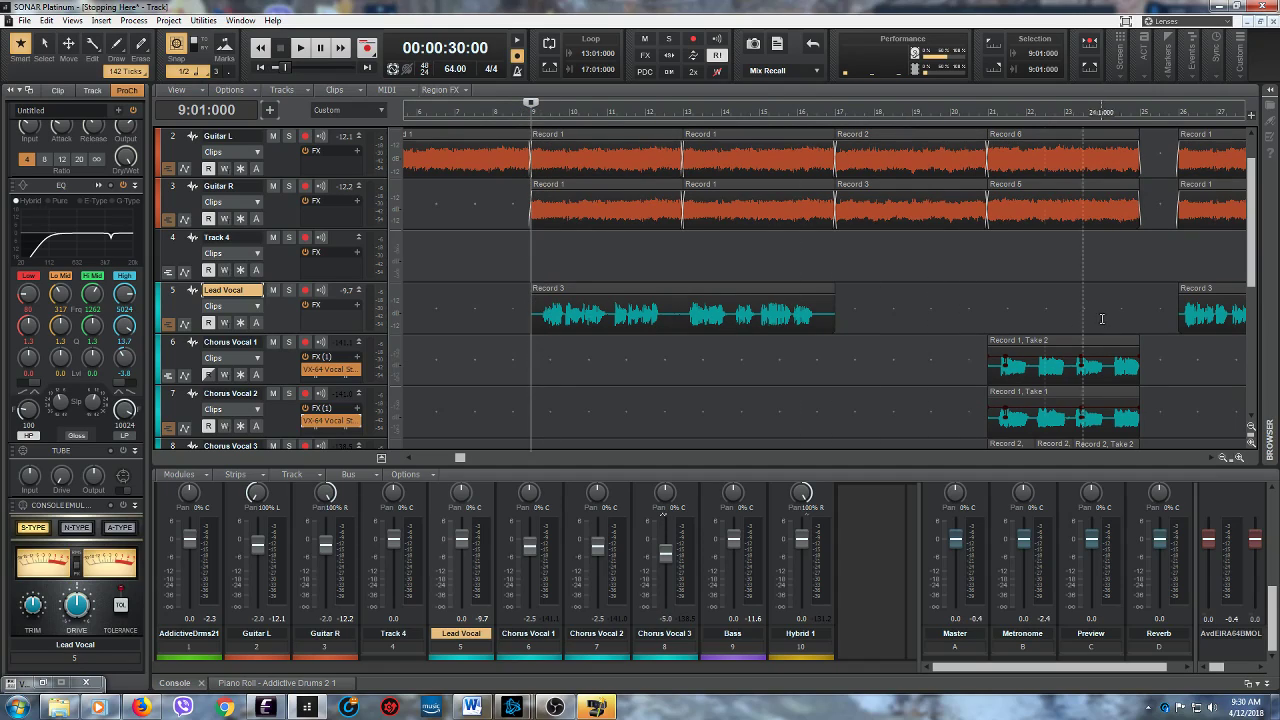
mouse_move(459, 460)
mouse_down()
mouse_move(829, 462)
mouse_move(572, 460)
mouse_move(462, 478)
mouse_up()
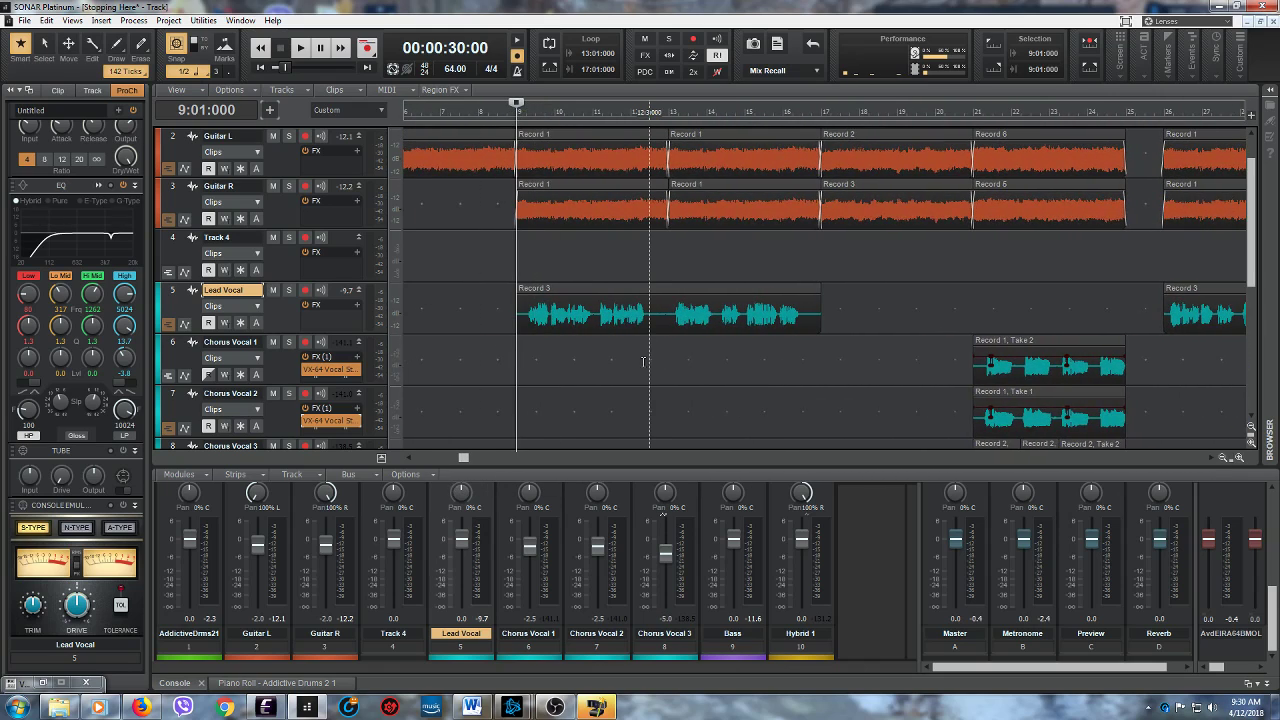
click(300, 48)
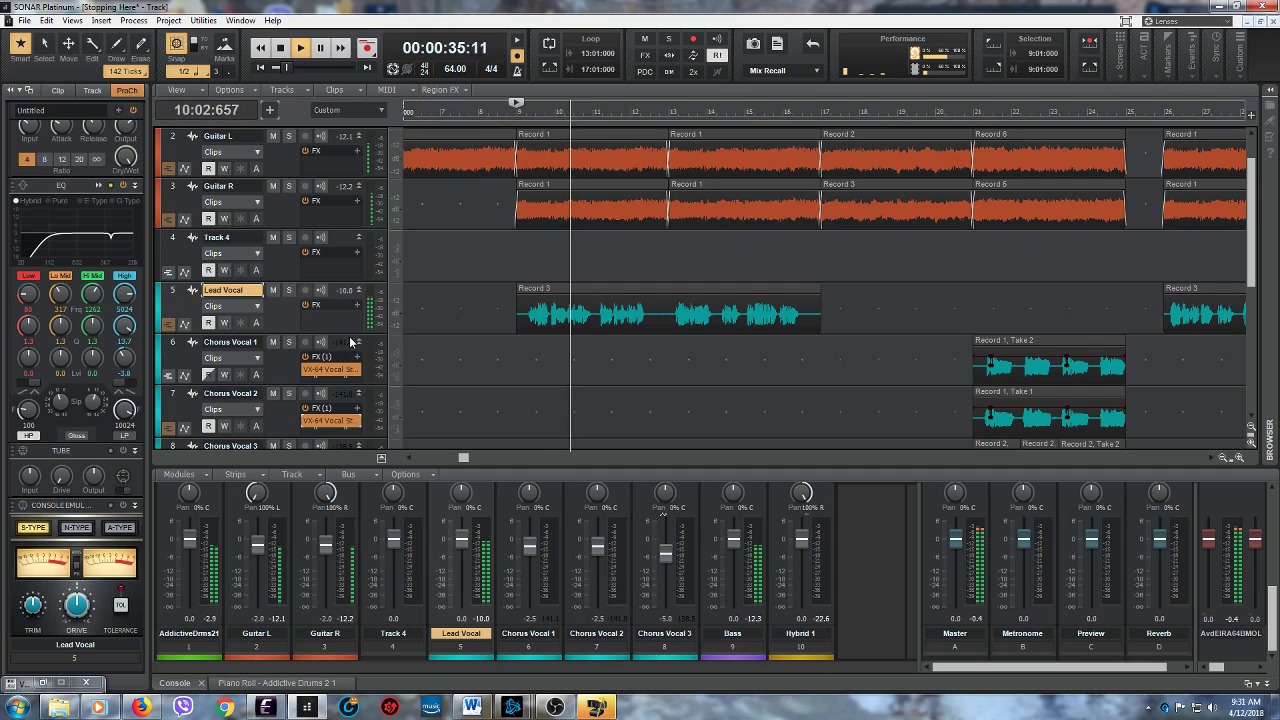
drag(350, 333, 350, 402)
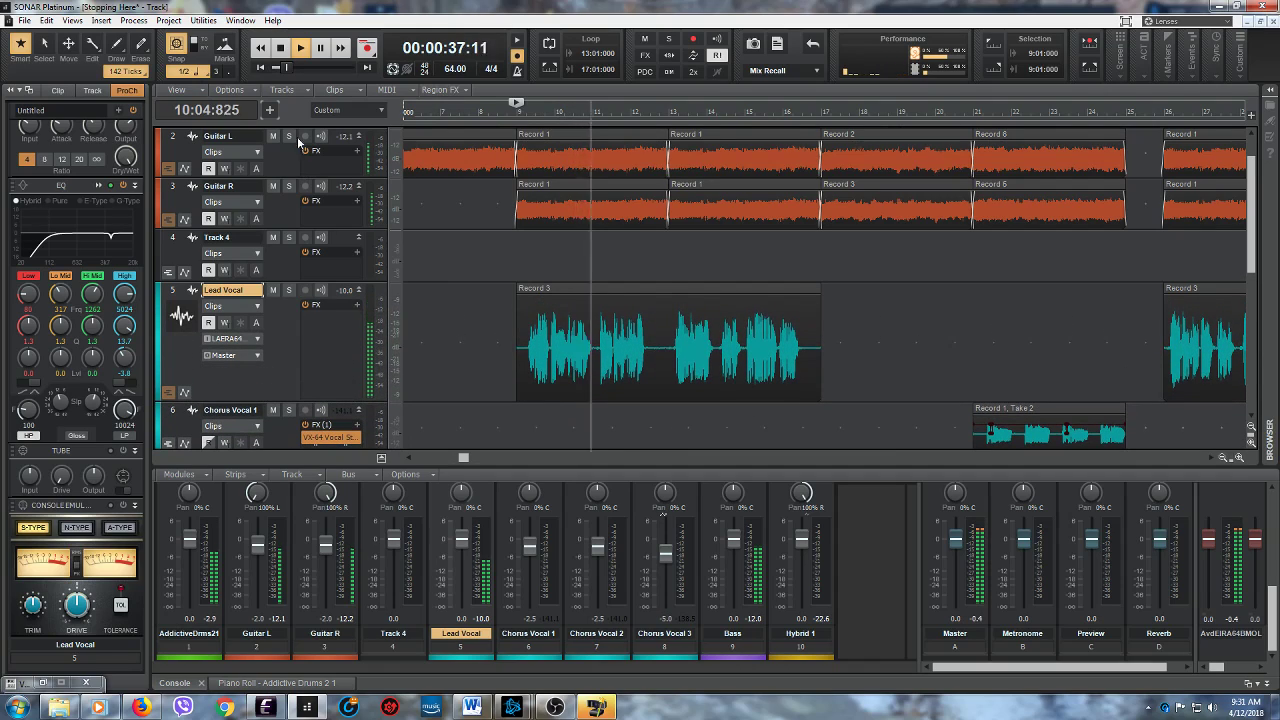
click(281, 48)
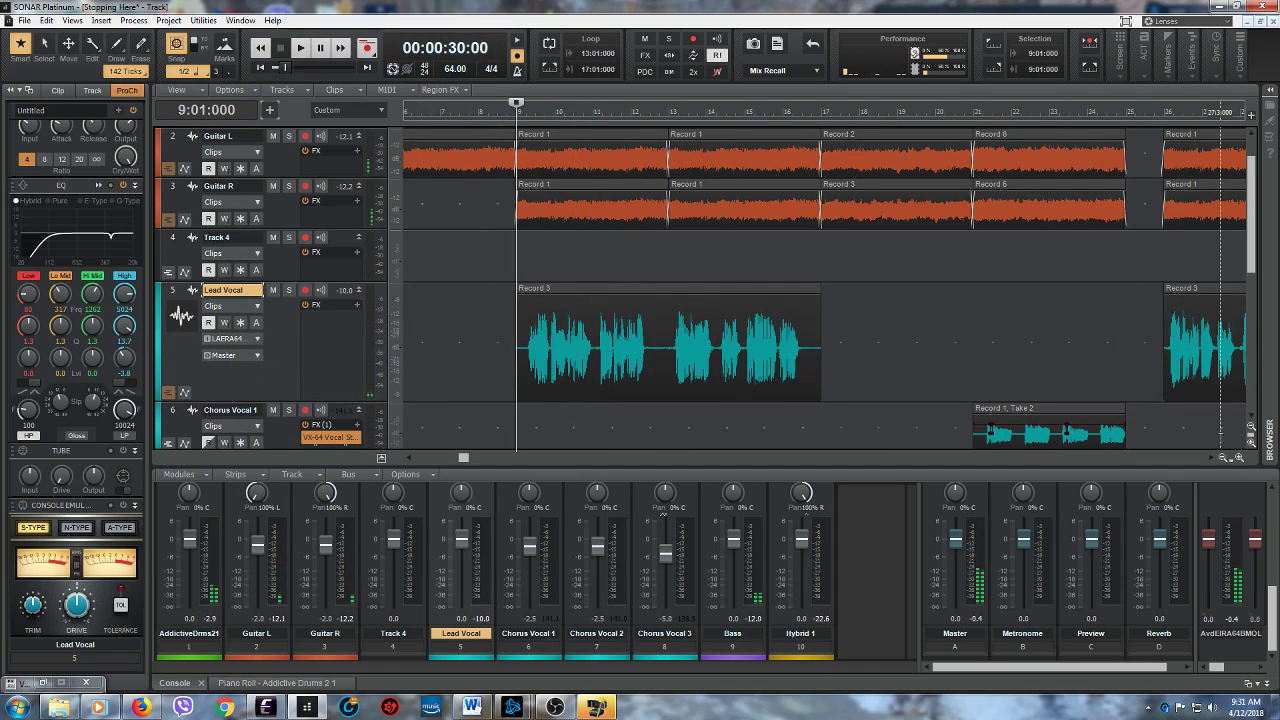
- Enlarge the Guitar R track to compare its waveform with the Lead Vocal around measures 9 to 11
drag(1147, 450, 1168, 450)
drag(484, 458, 499, 458)
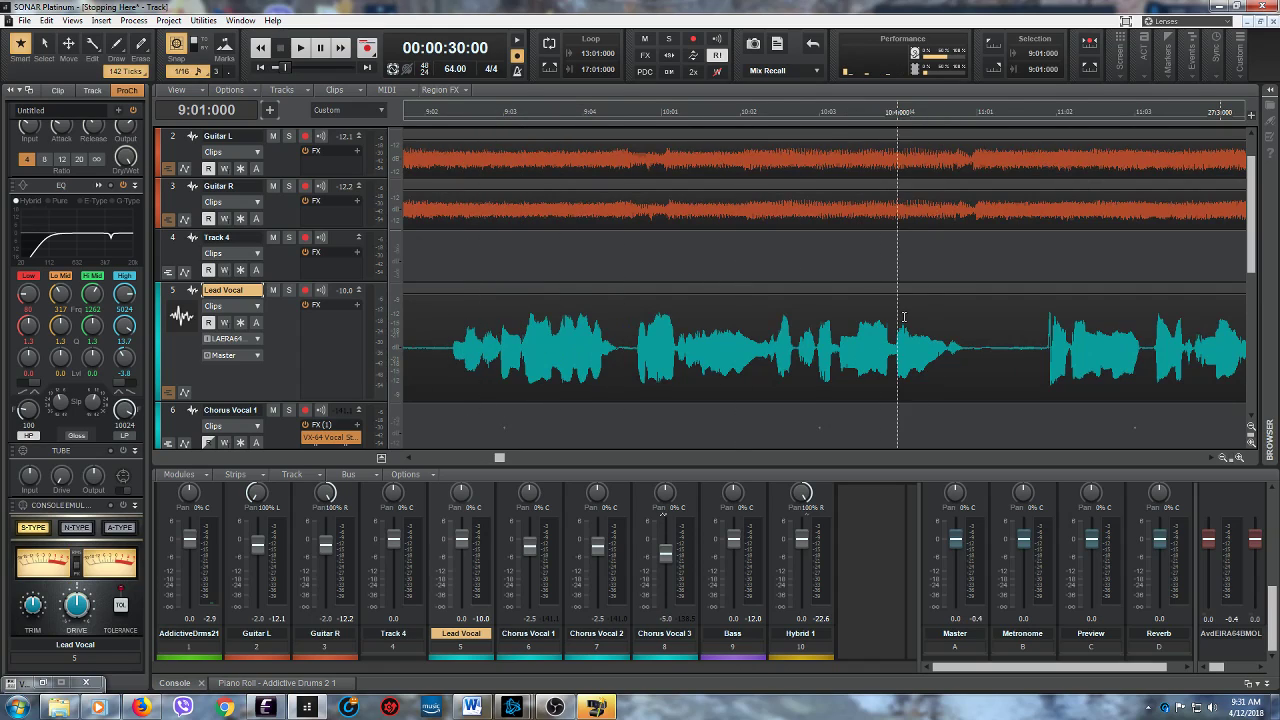
drag(330, 229, 347, 327)
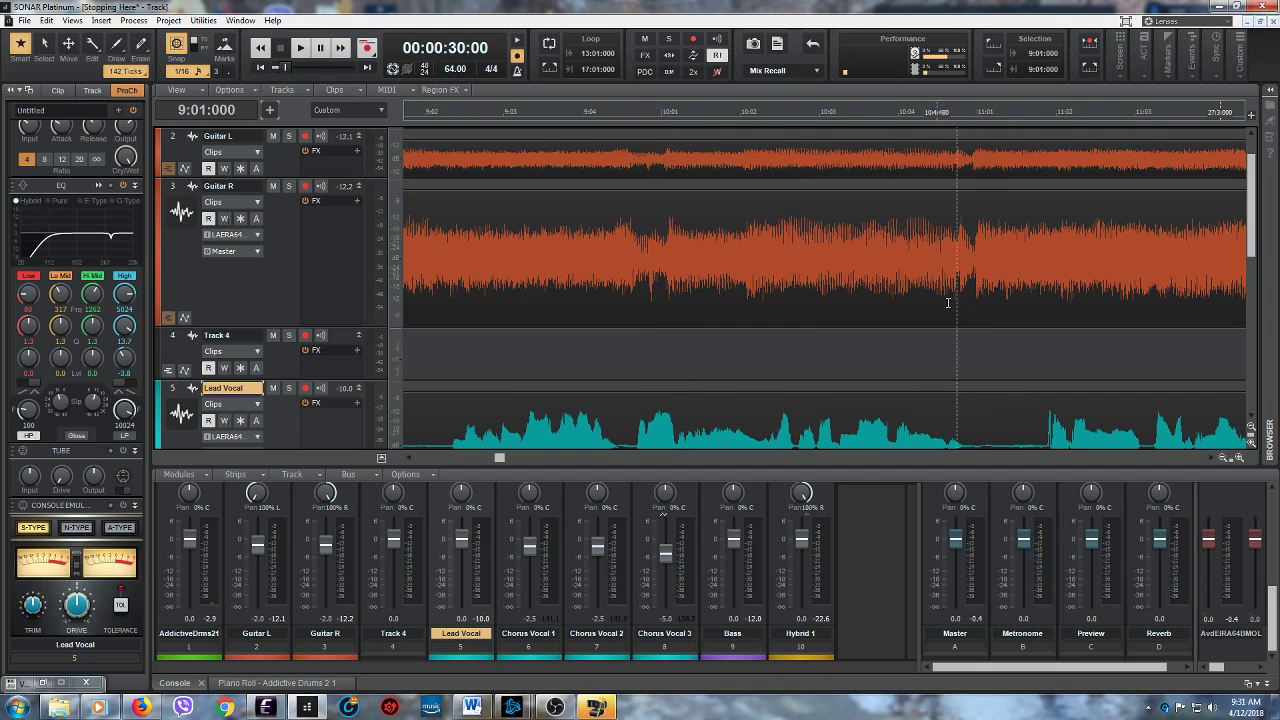
scroll(1251, 250, down, 1)
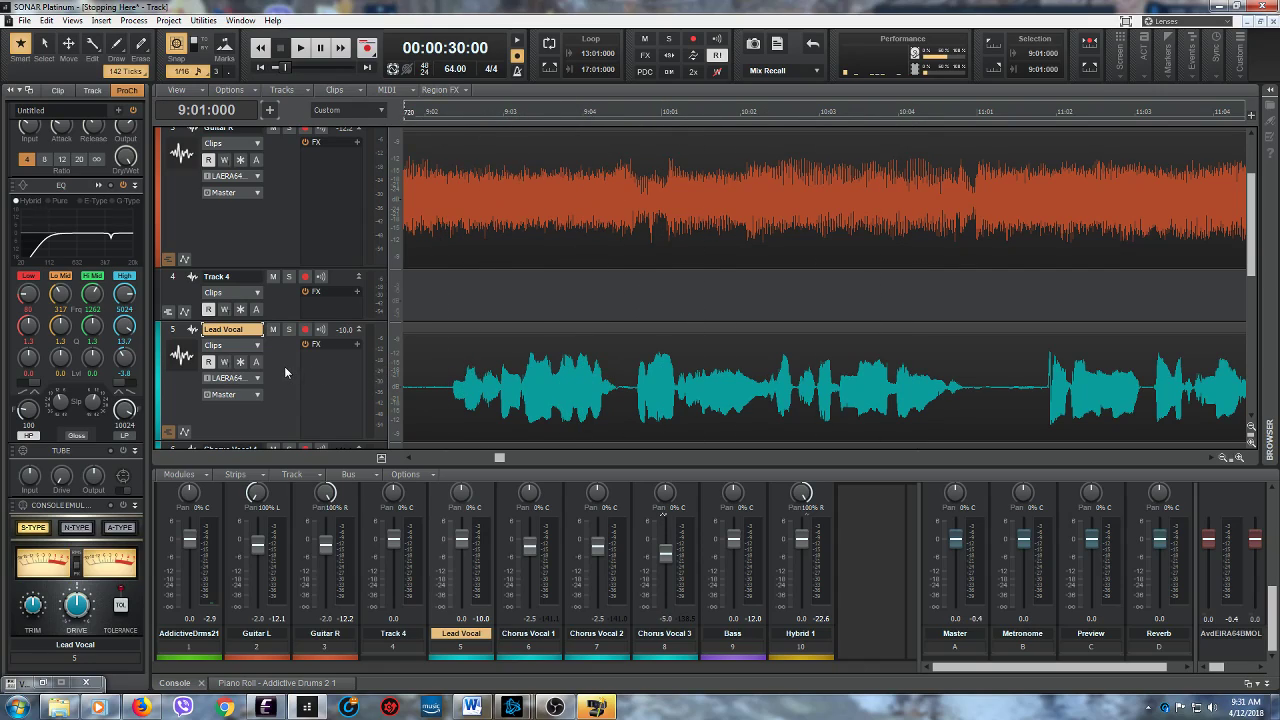
- Play the Lead Vocal from 9:02:240 and adjust the output level of its ProChannel compressor
scroll(77, 190, up, 2)
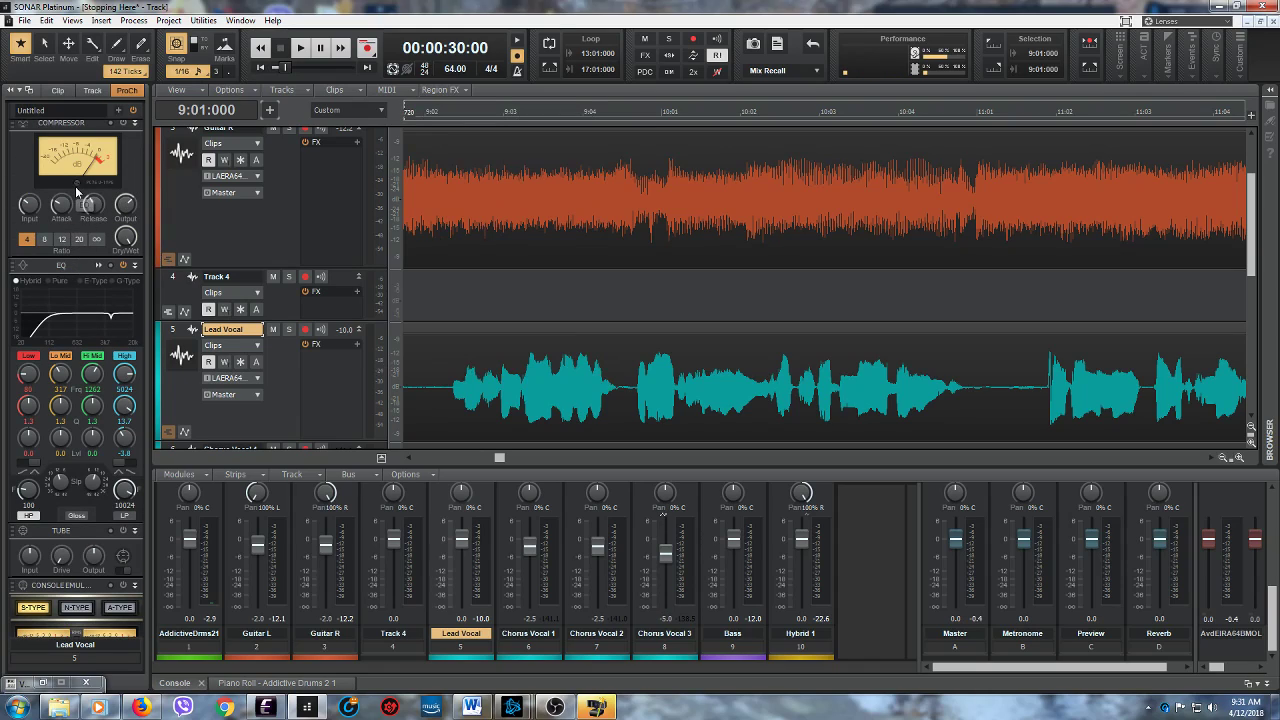
click(447, 283)
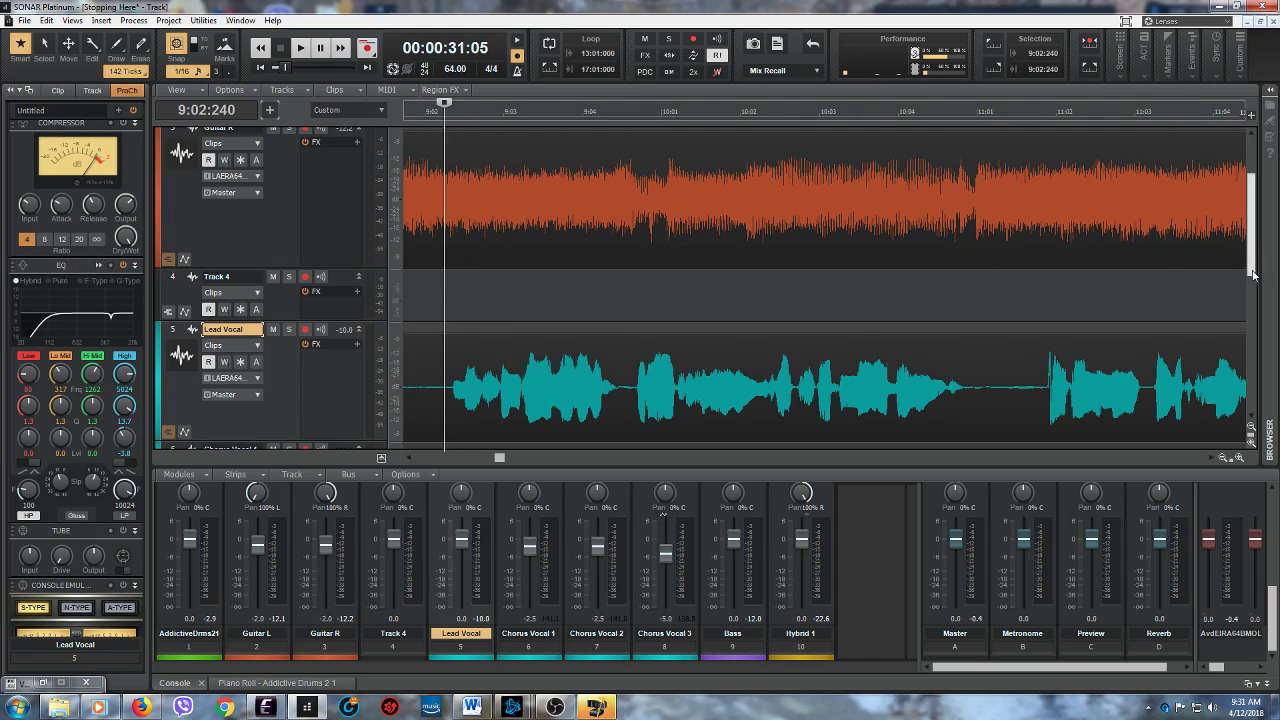
drag(1252, 271, 1254, 302)
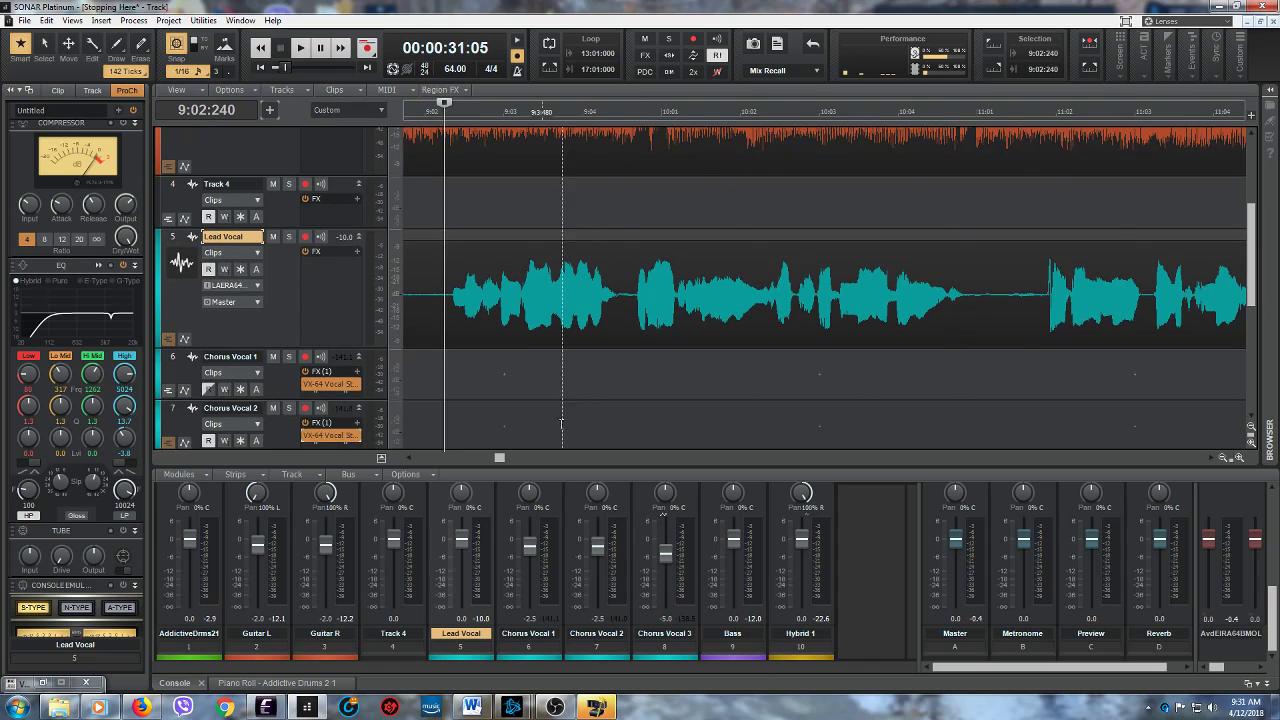
drag(501, 458, 495, 459)
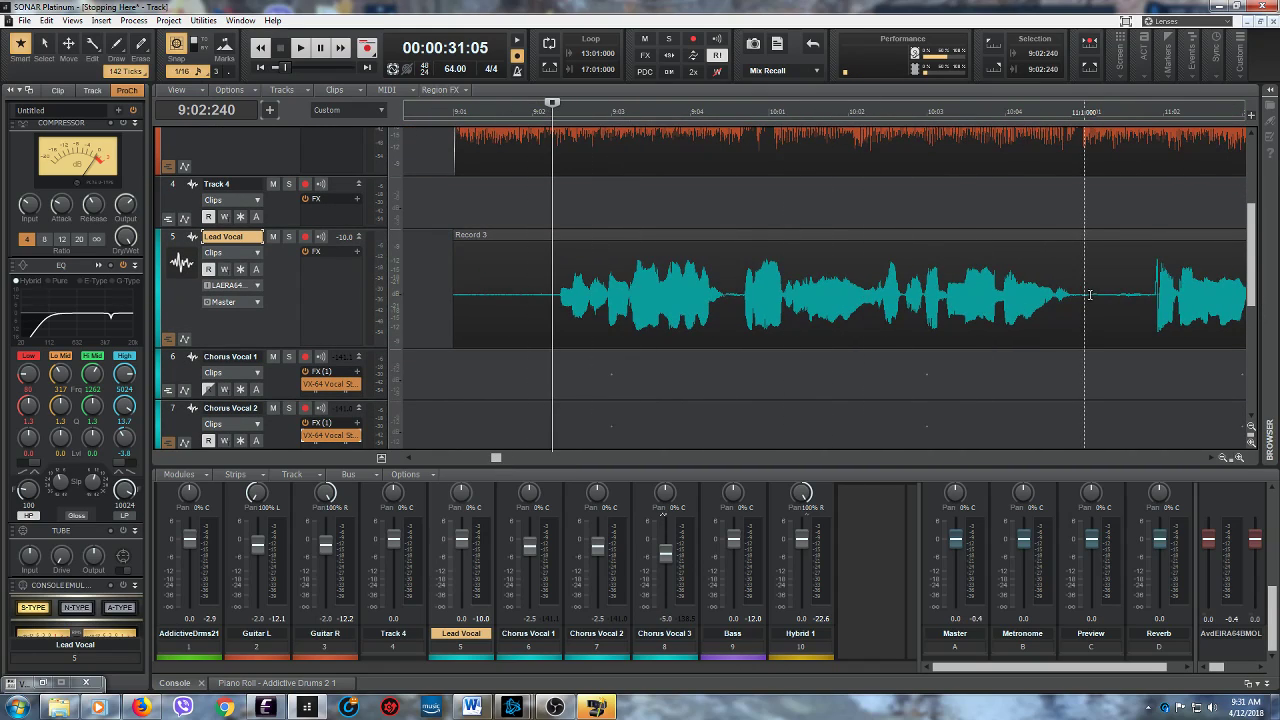
click(301, 48)
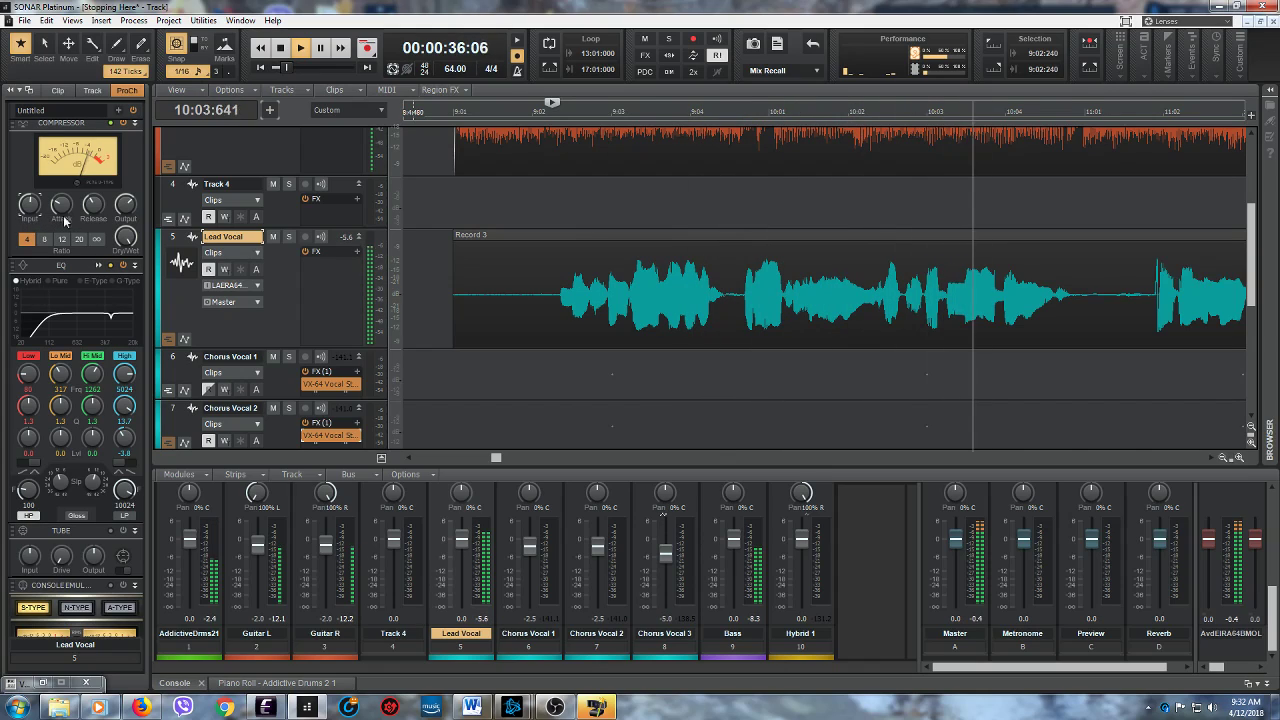
mouse_move(124, 209)
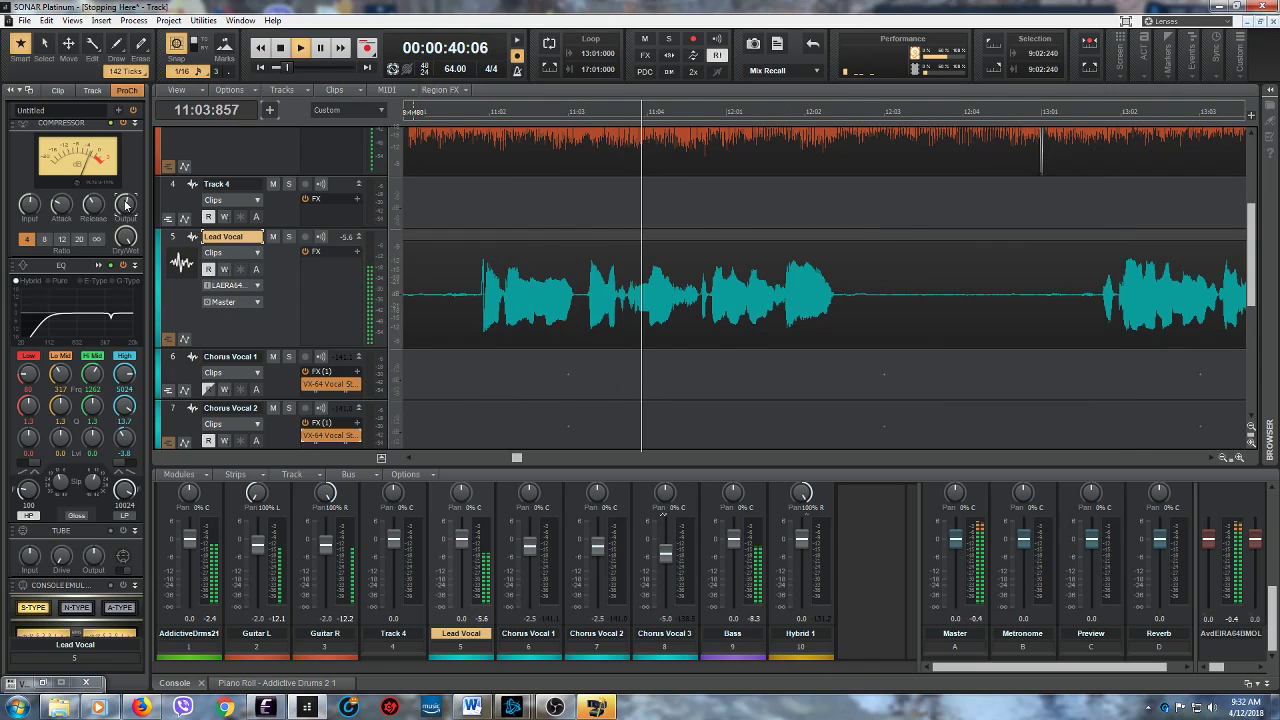
drag(125, 205, 125, 192)
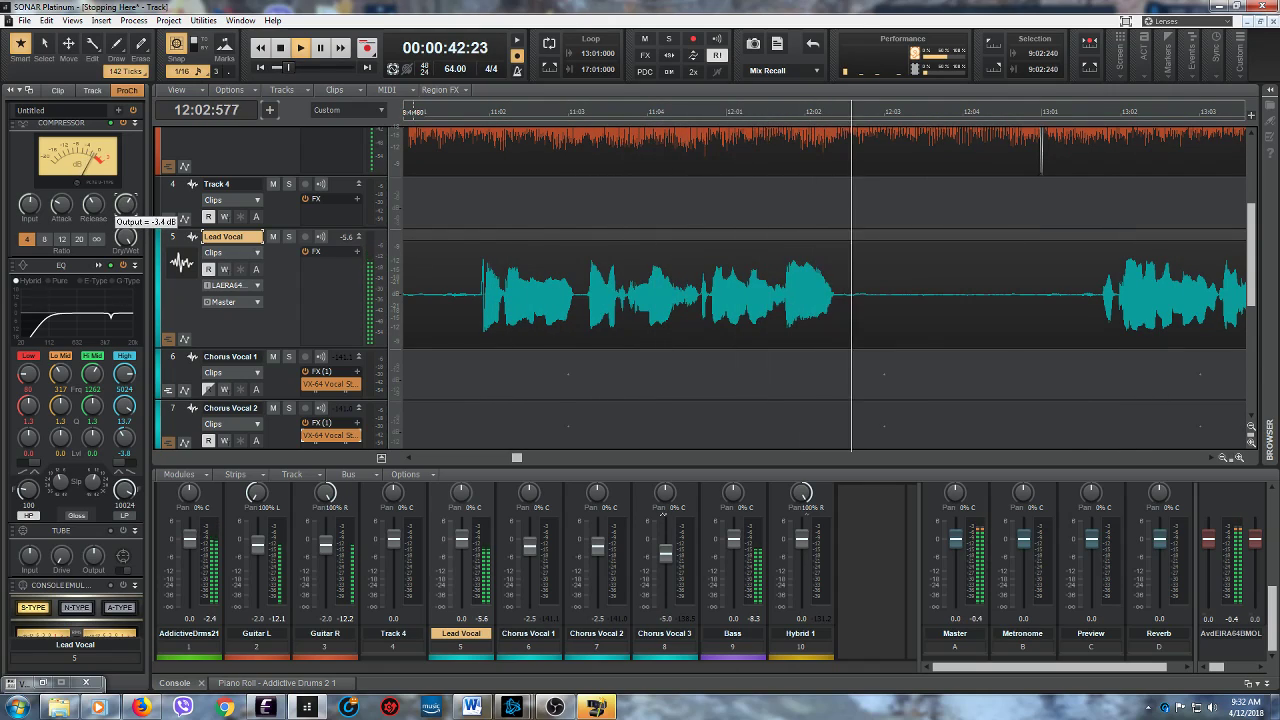
- Replay the passage from 9:02:240 and fine-tune the Lead Vocal compressor's output level
click(301, 50)
click(301, 50)
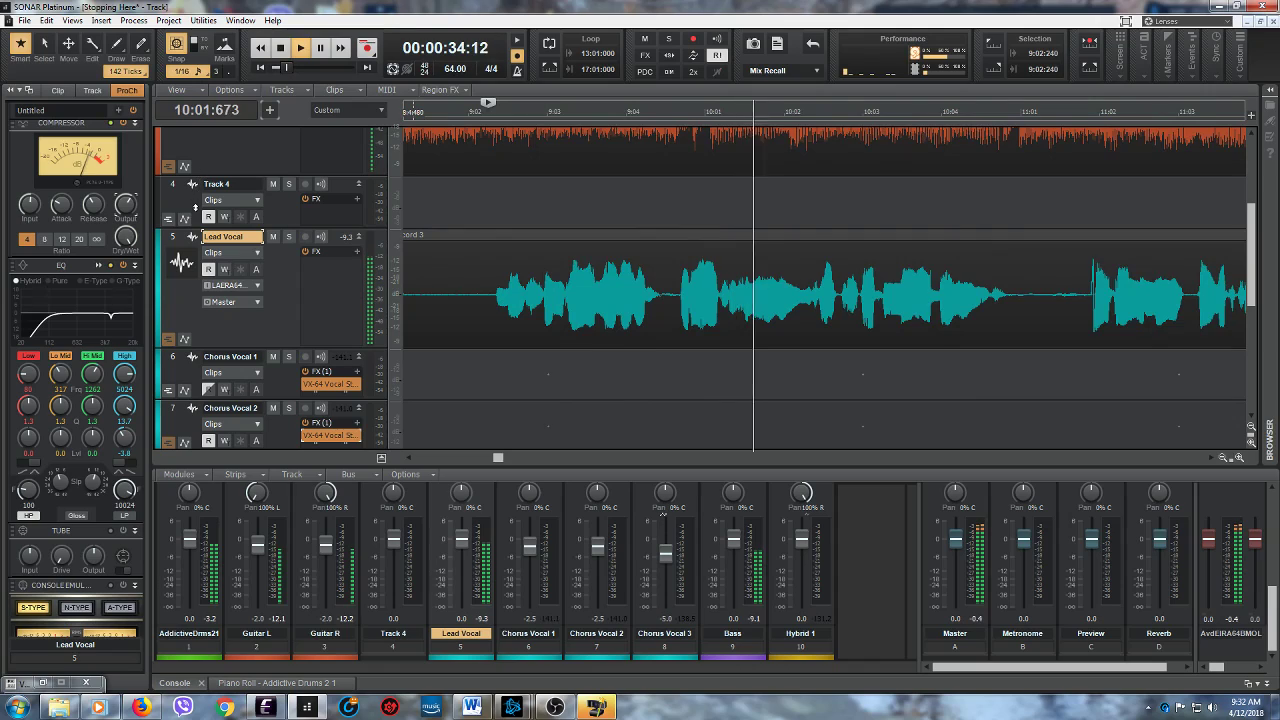
drag(126, 209, 126, 209)
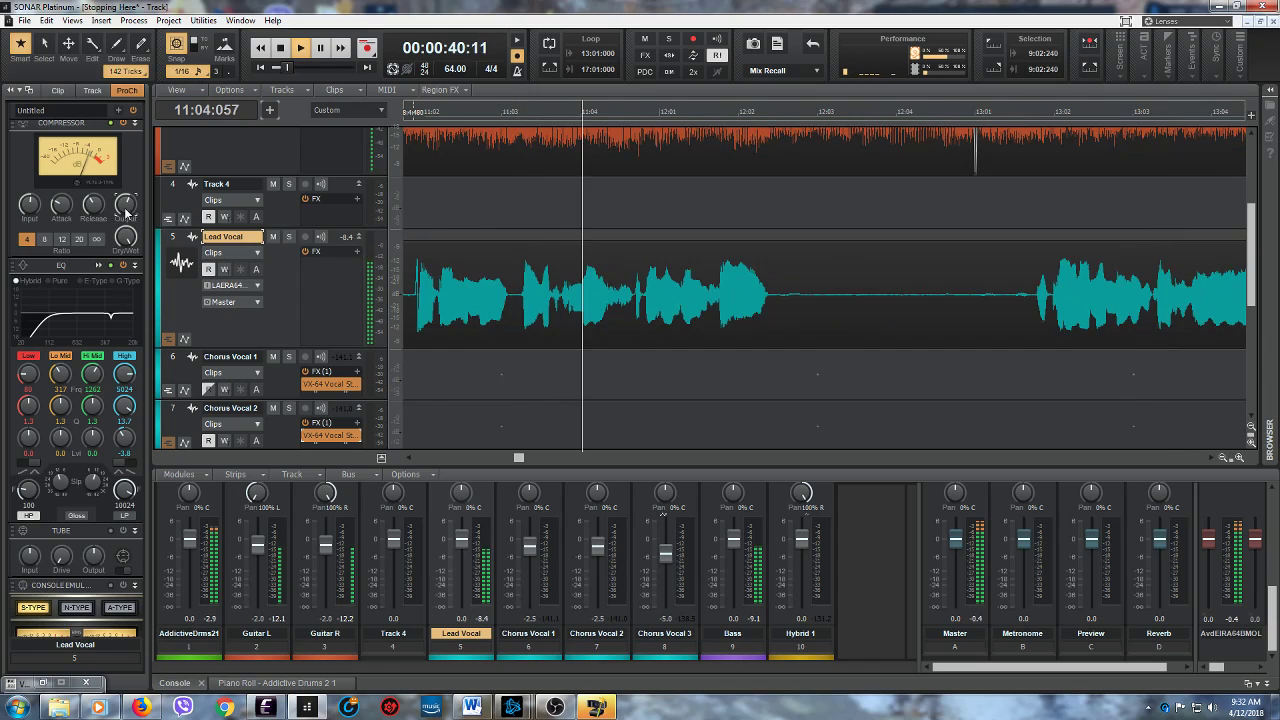
drag(126, 208, 126, 206)
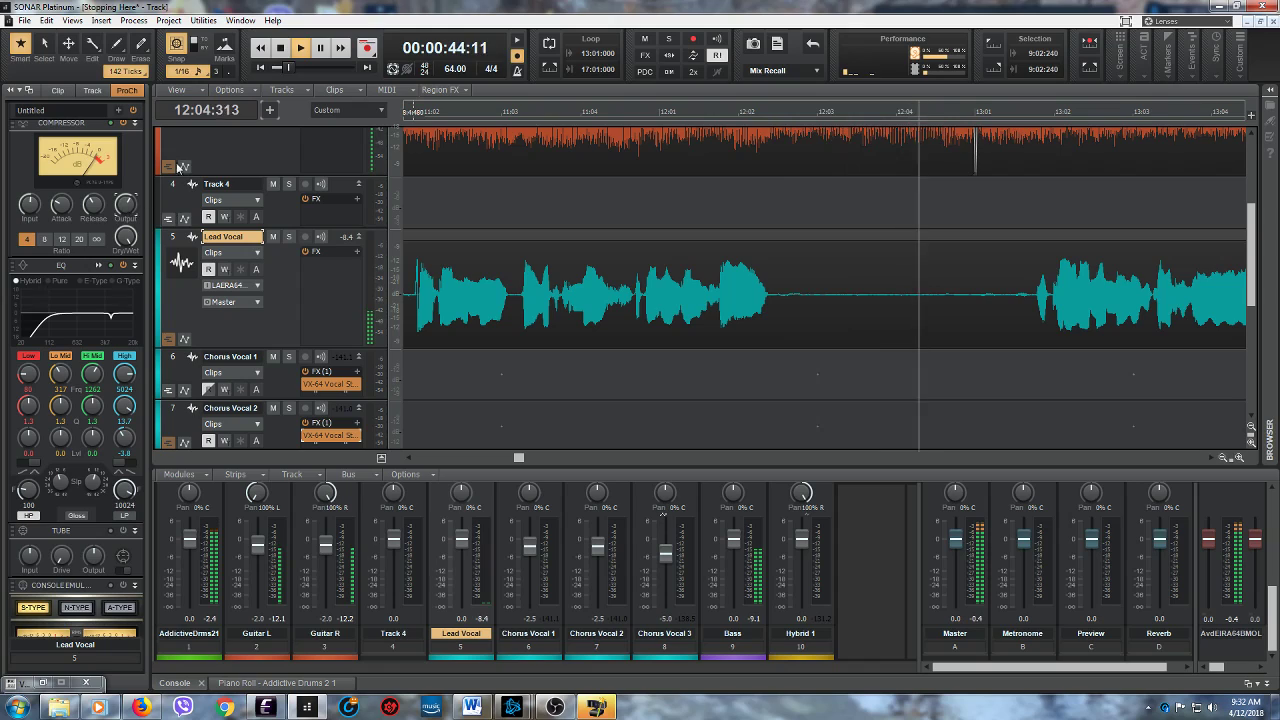
click(281, 50)
- Listen to the compressed Lead Vocal twice from 9:02:240 to about measure 12
click(301, 50)
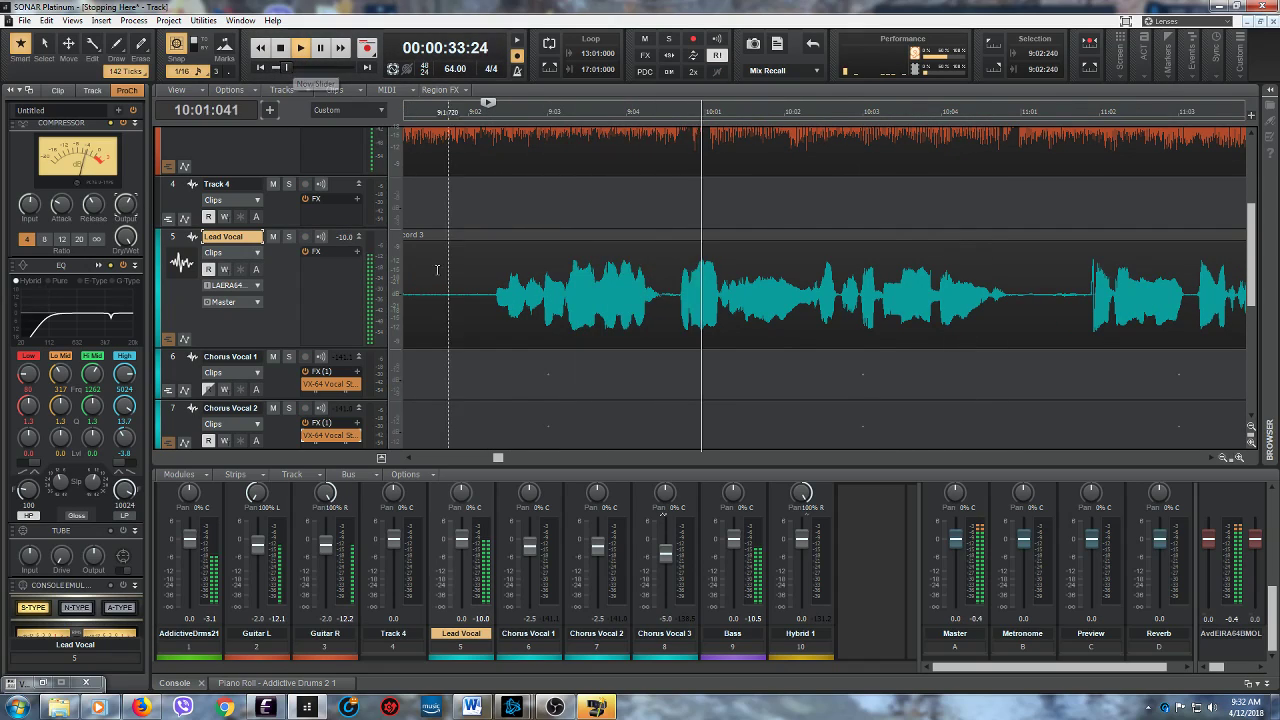
drag(494, 459, 505, 462)
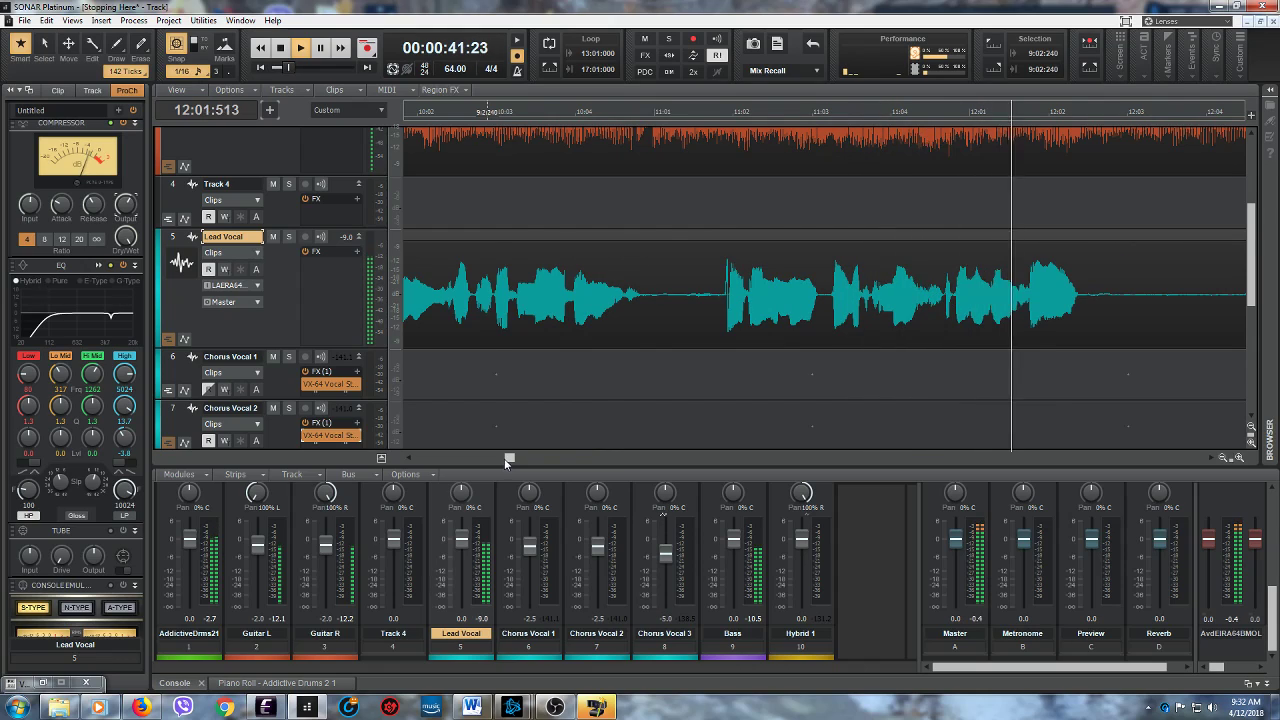
click(282, 49)
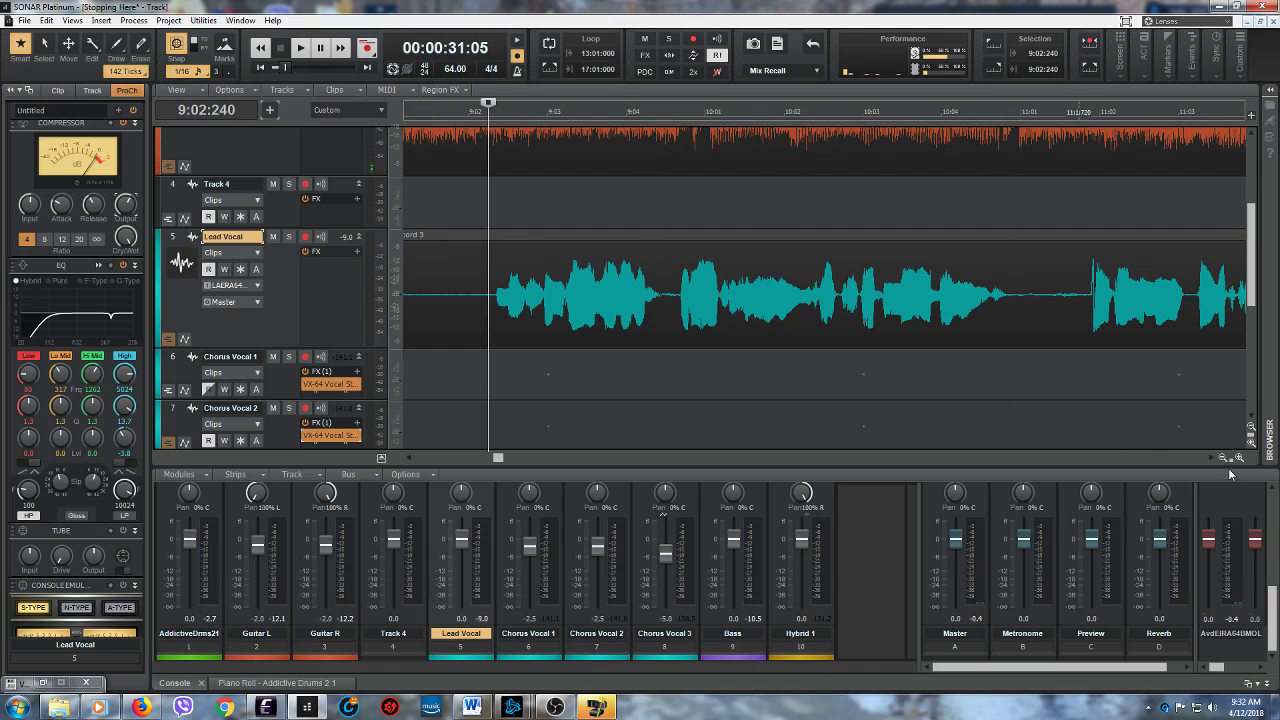
drag(1168, 446, 1156, 446)
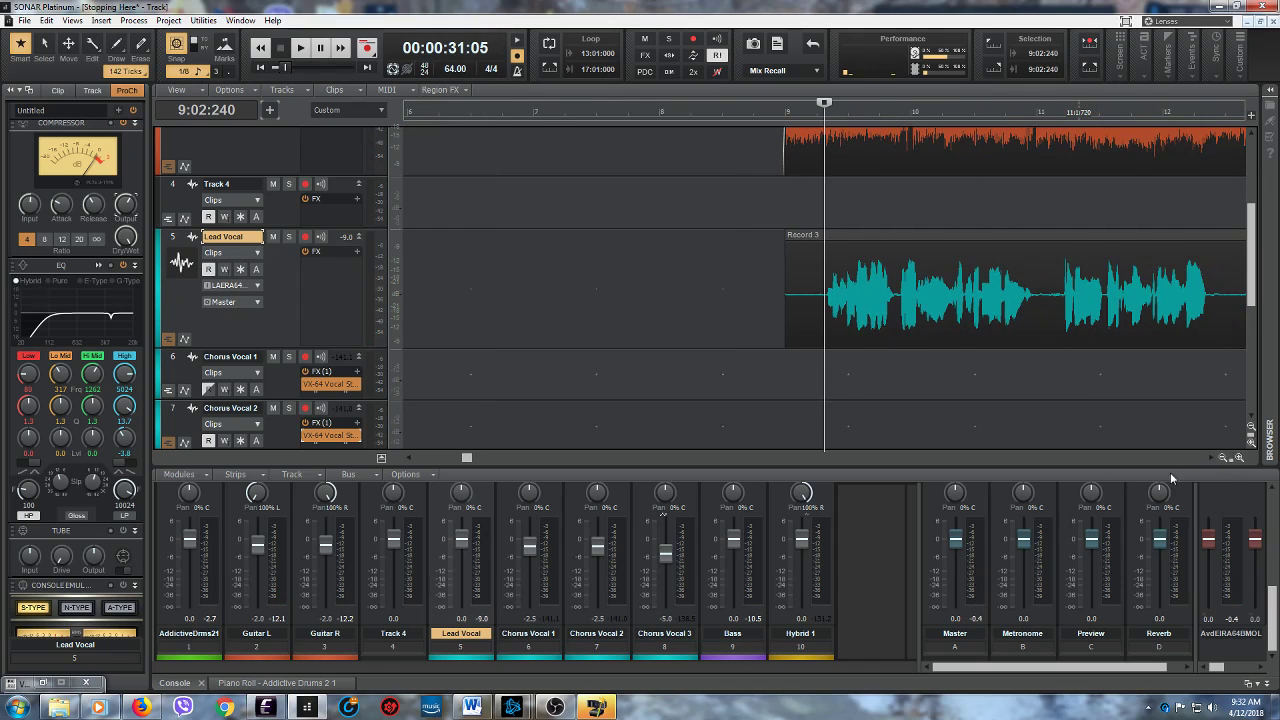
drag(469, 459, 488, 458)
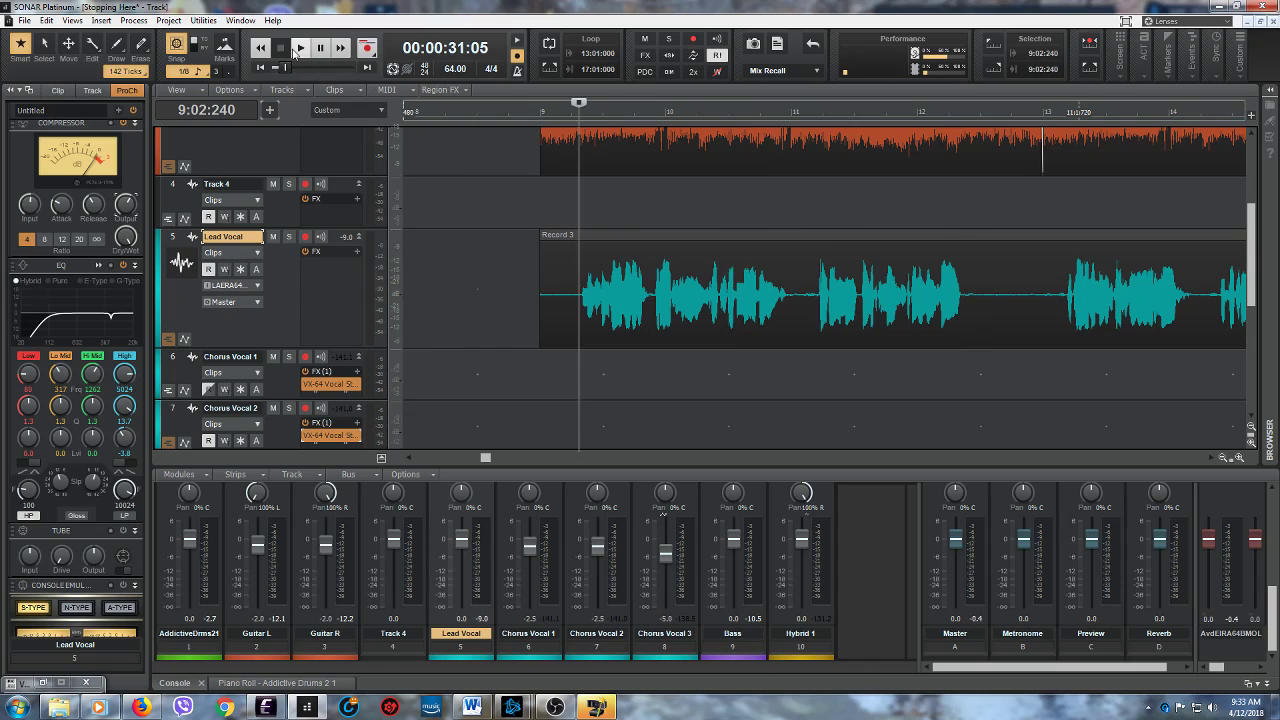
click(297, 50)
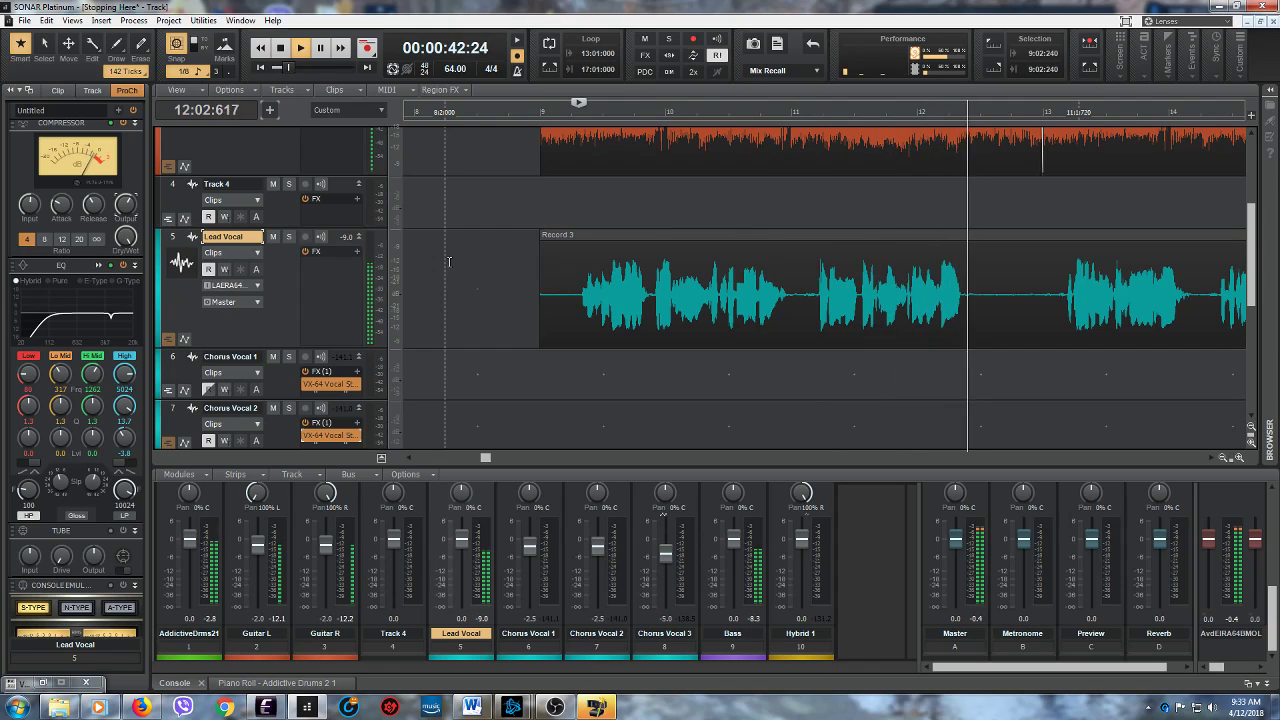
click(281, 47)
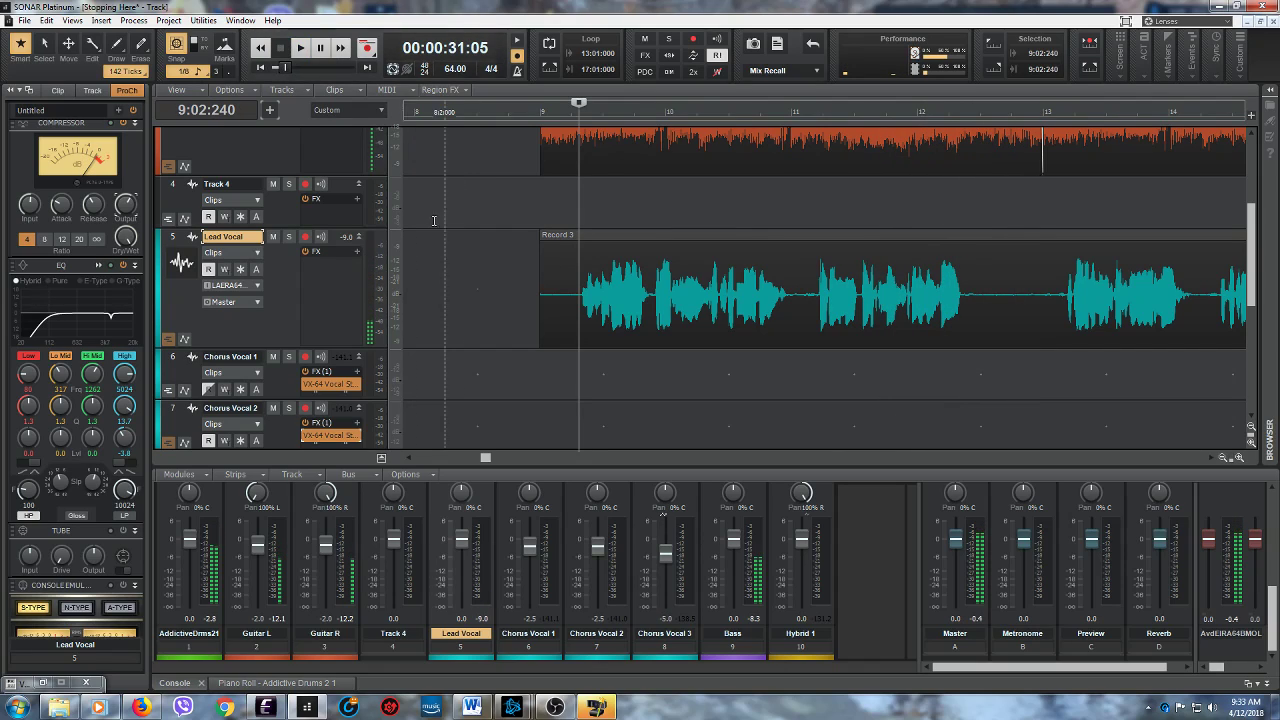
- Insert the VX-64 Vocal Strip on the Lead Vocal track, turn on its deesser and dismiss the plug-in window
click(357, 251)
mouse_move(361, 263)
mouse_move(322, 304)
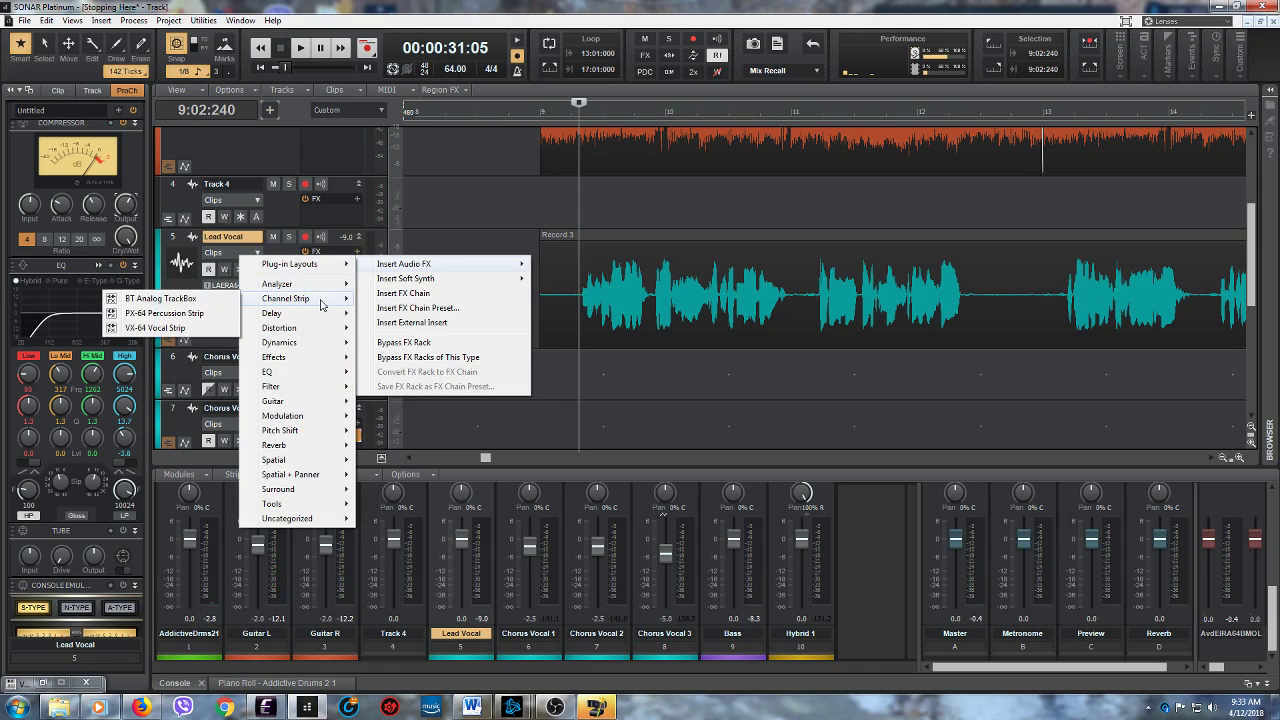
click(186, 329)
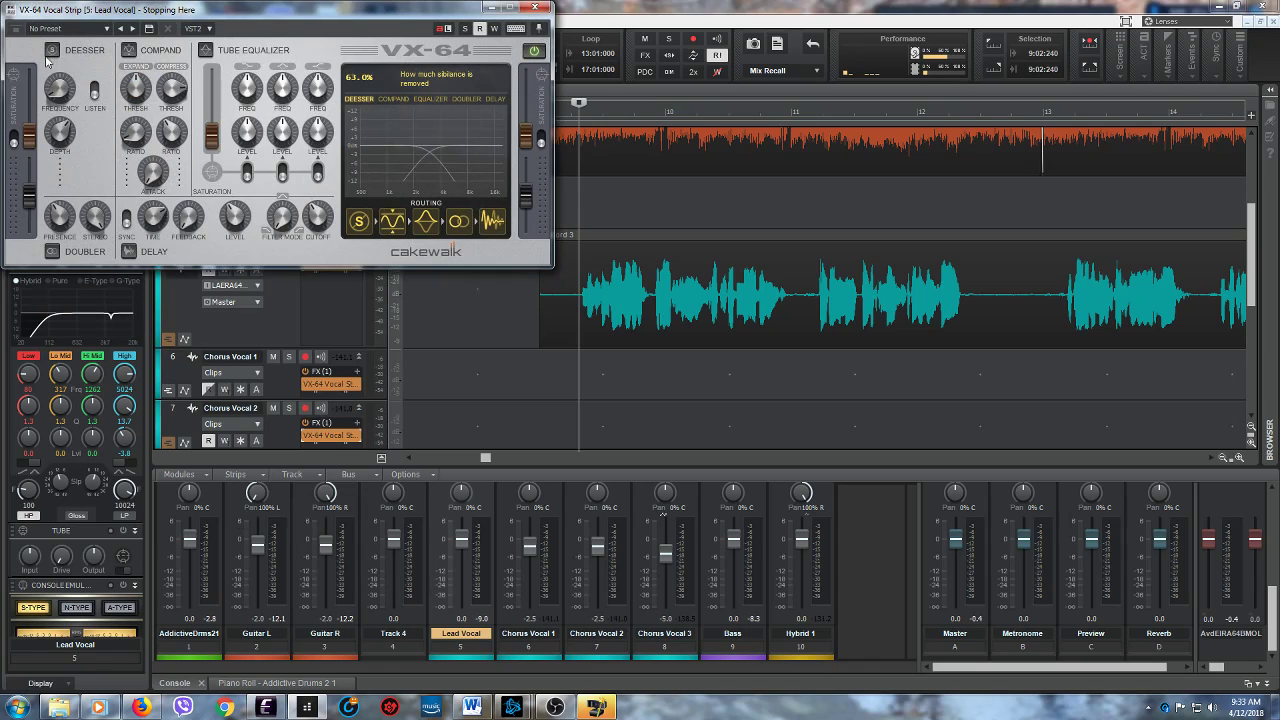
drag(300, 11, 397, 329)
click(587, 327)
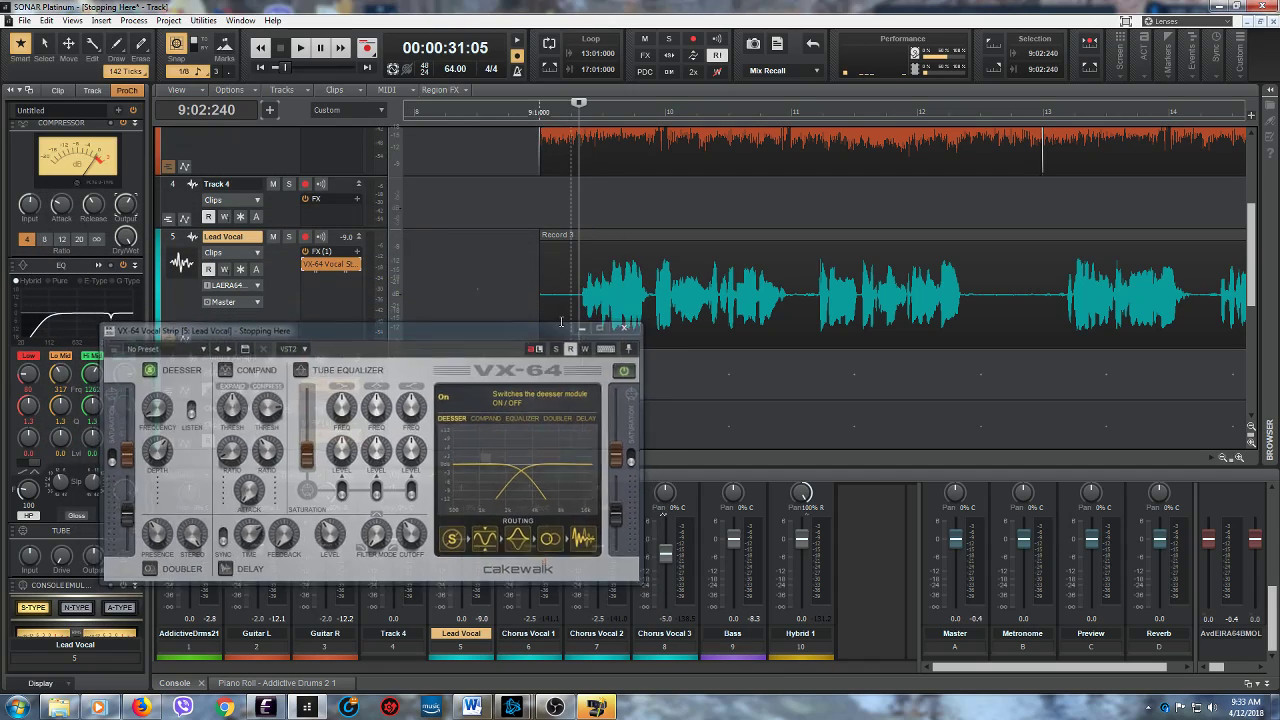
- Listen to the Lead Vocal with the VX-64 deesser from 9:02:240 to about measure 12, examining its waveform closely
click(302, 49)
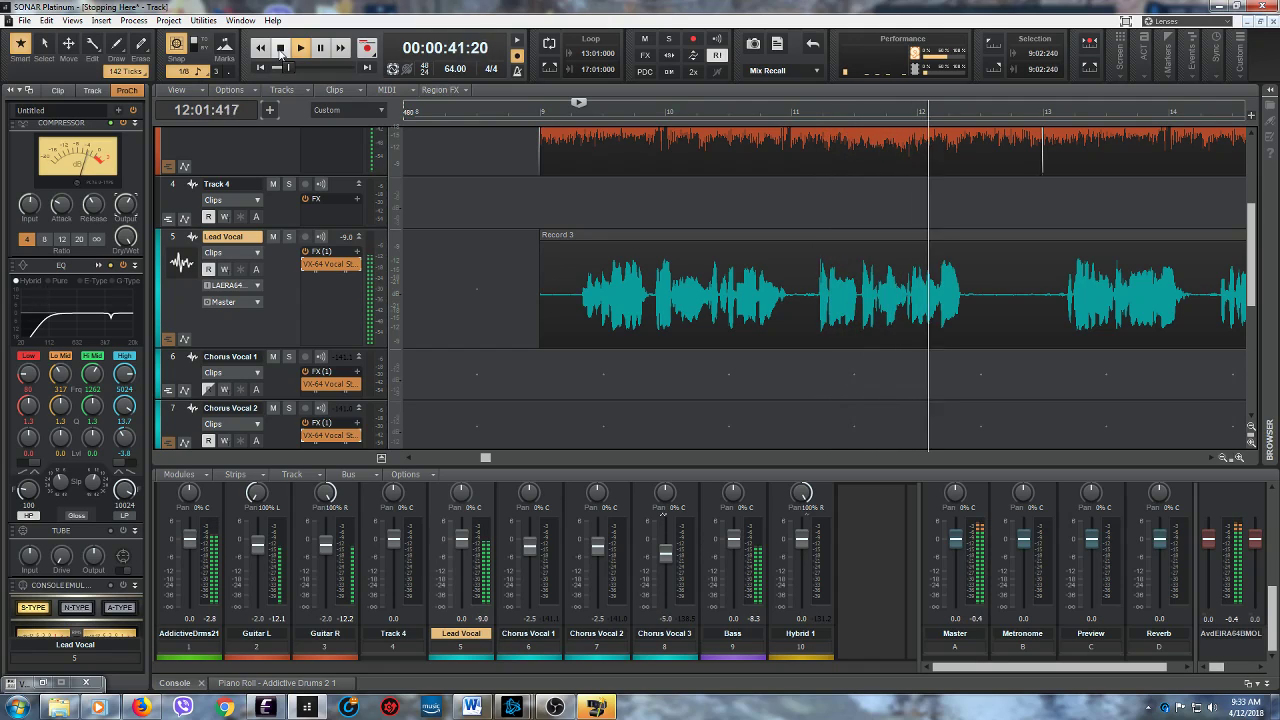
click(282, 50)
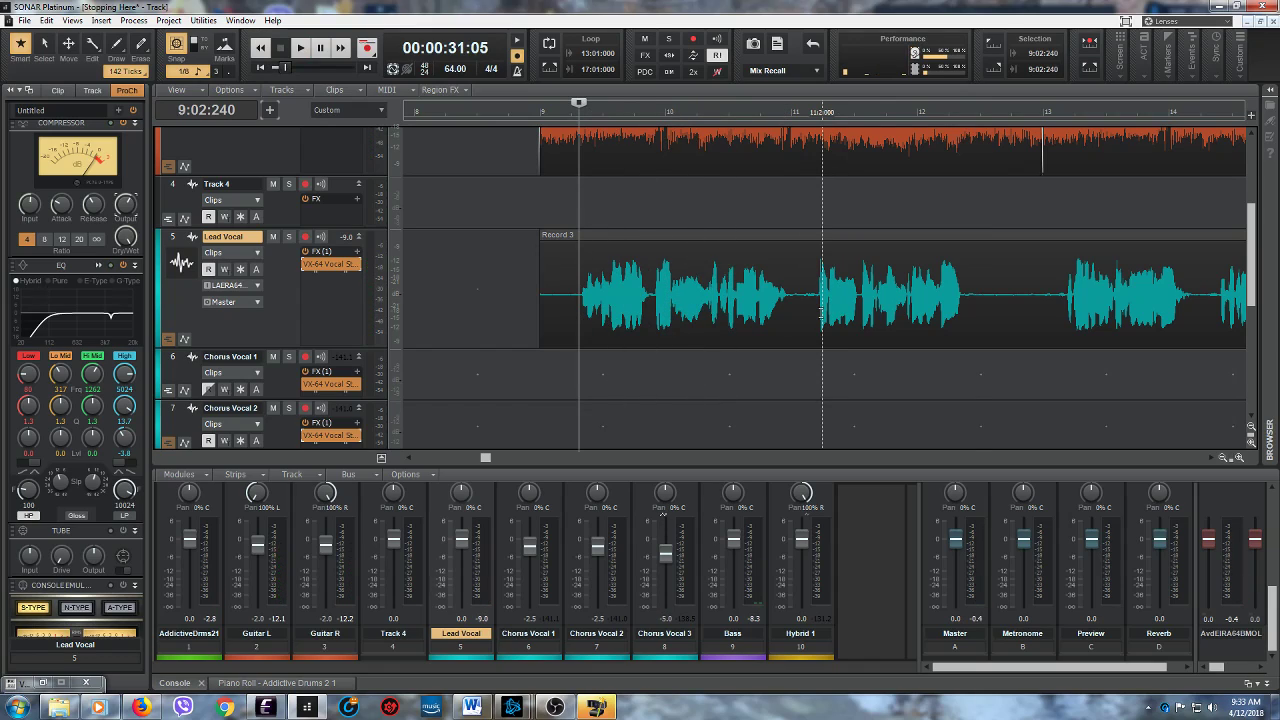
click(1239, 458)
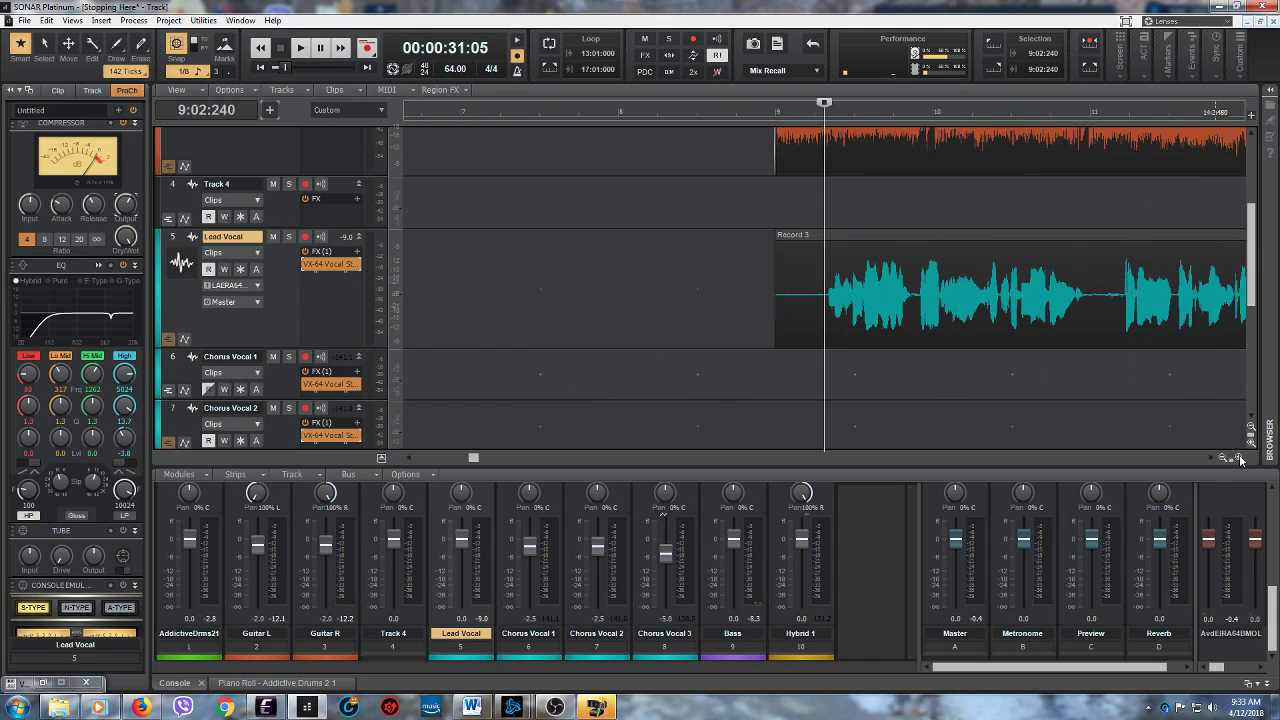
drag(481, 460, 497, 461)
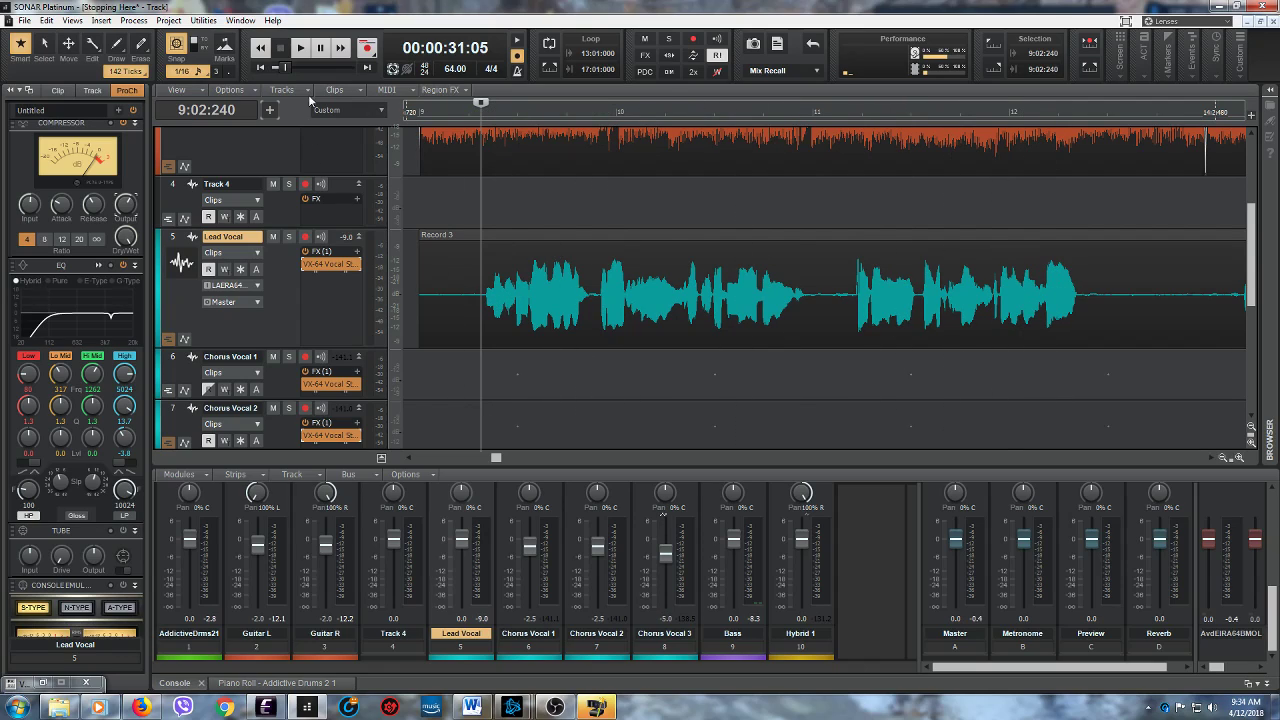
click(299, 47)
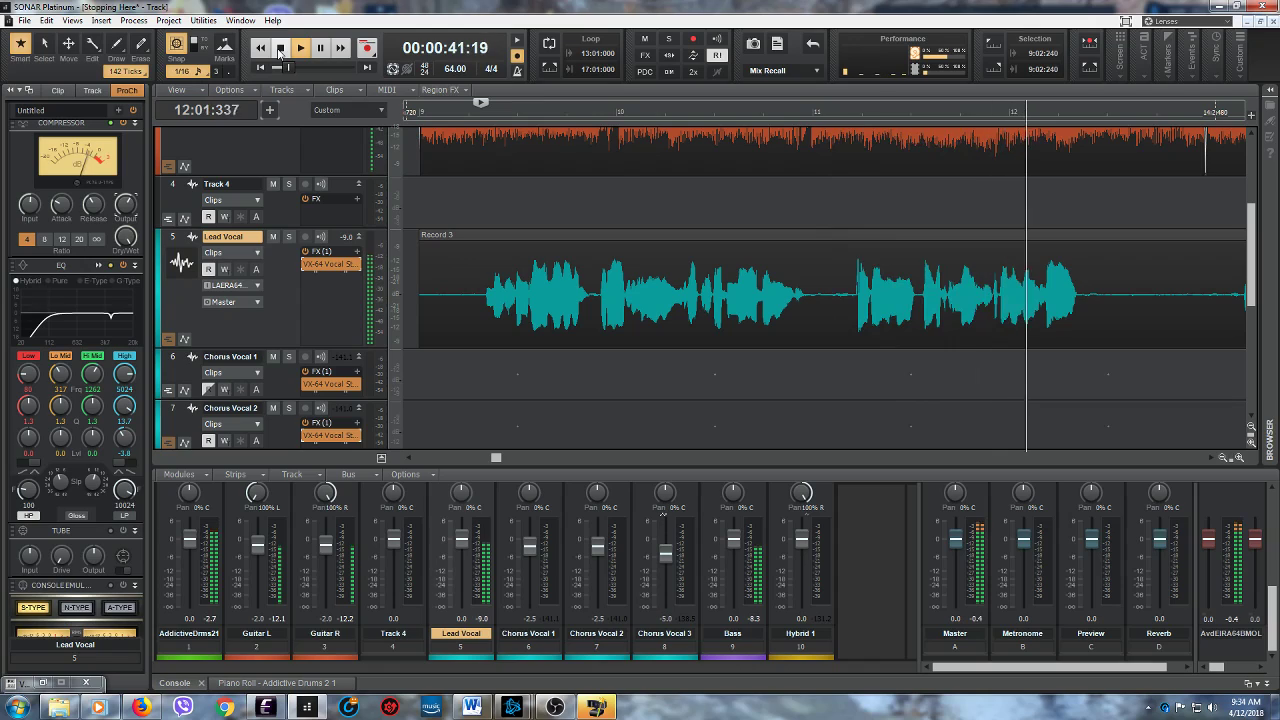
click(280, 48)
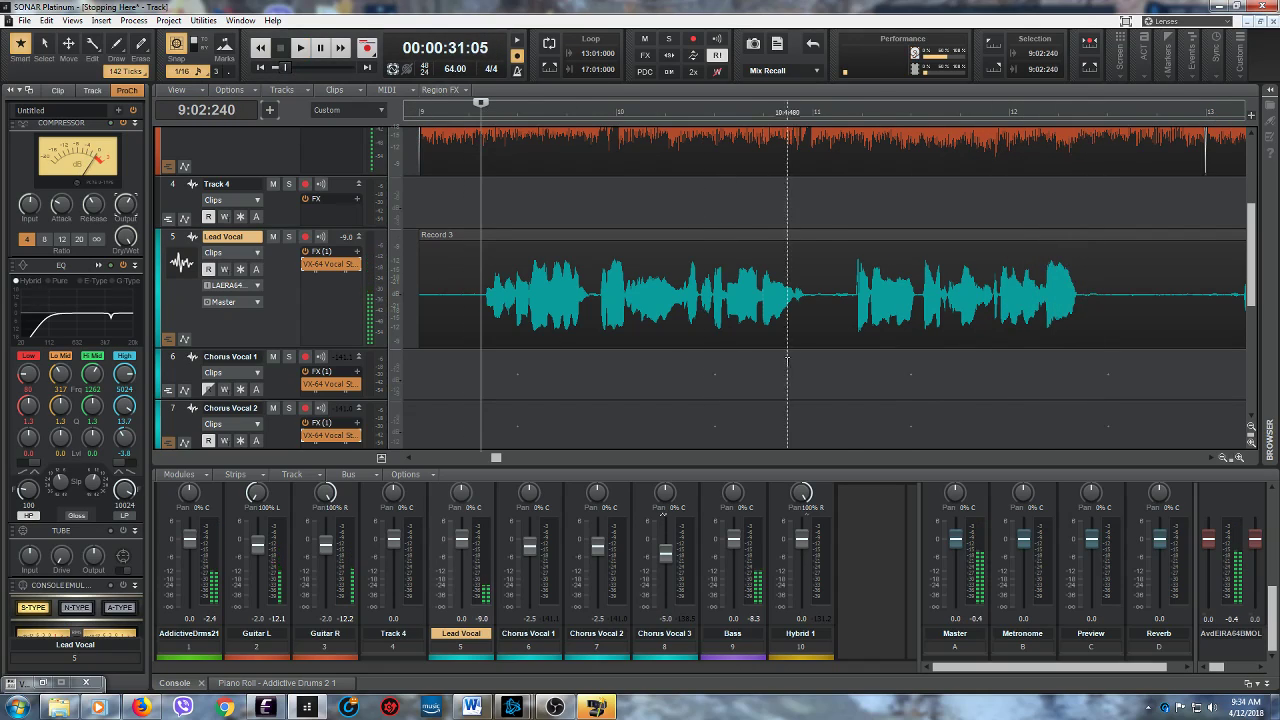
- Listen twice to the start of the Lead Vocal phrase from 11:01:720, examining its waveform up close
click(849, 340)
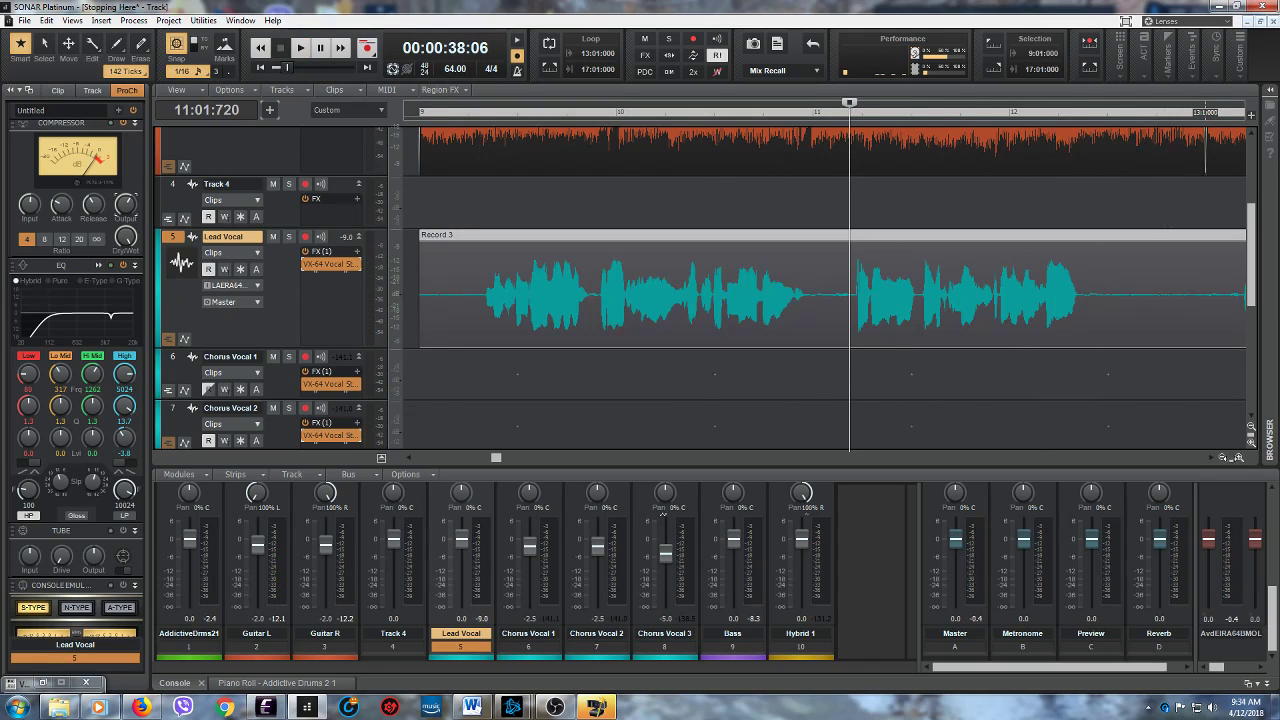
scroll(849, 340, up, 6)
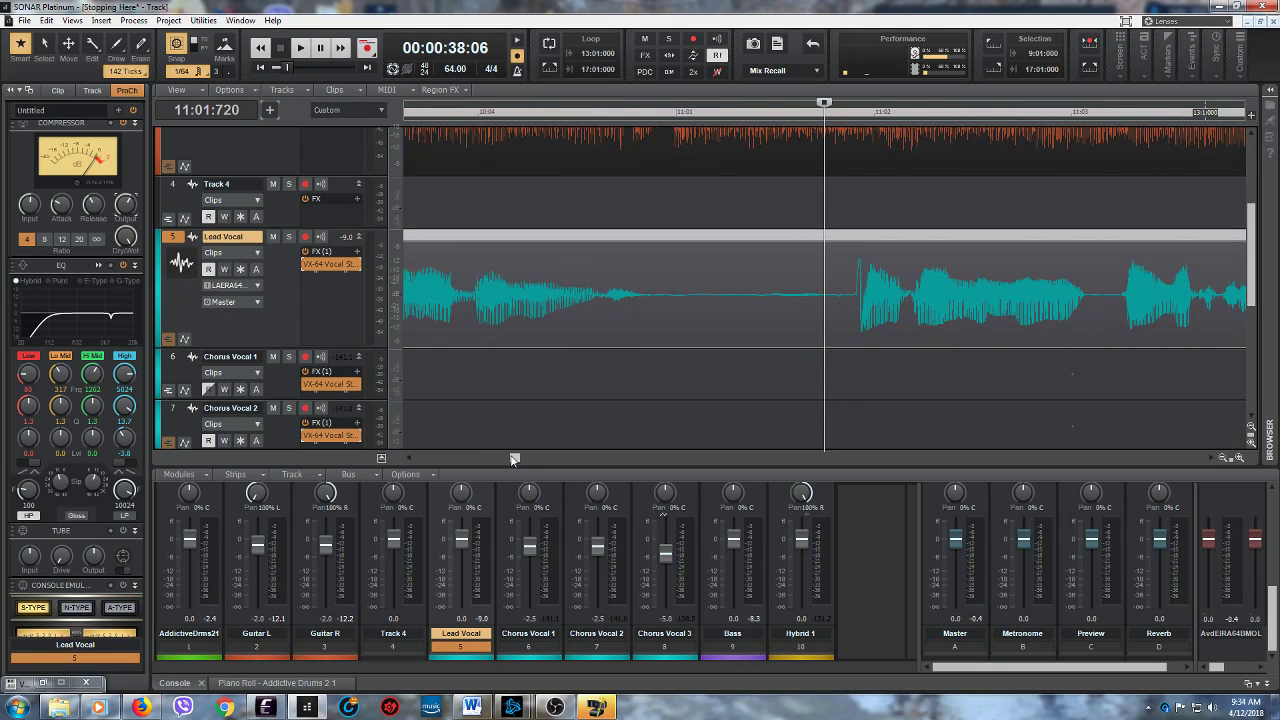
drag(513, 458, 517, 458)
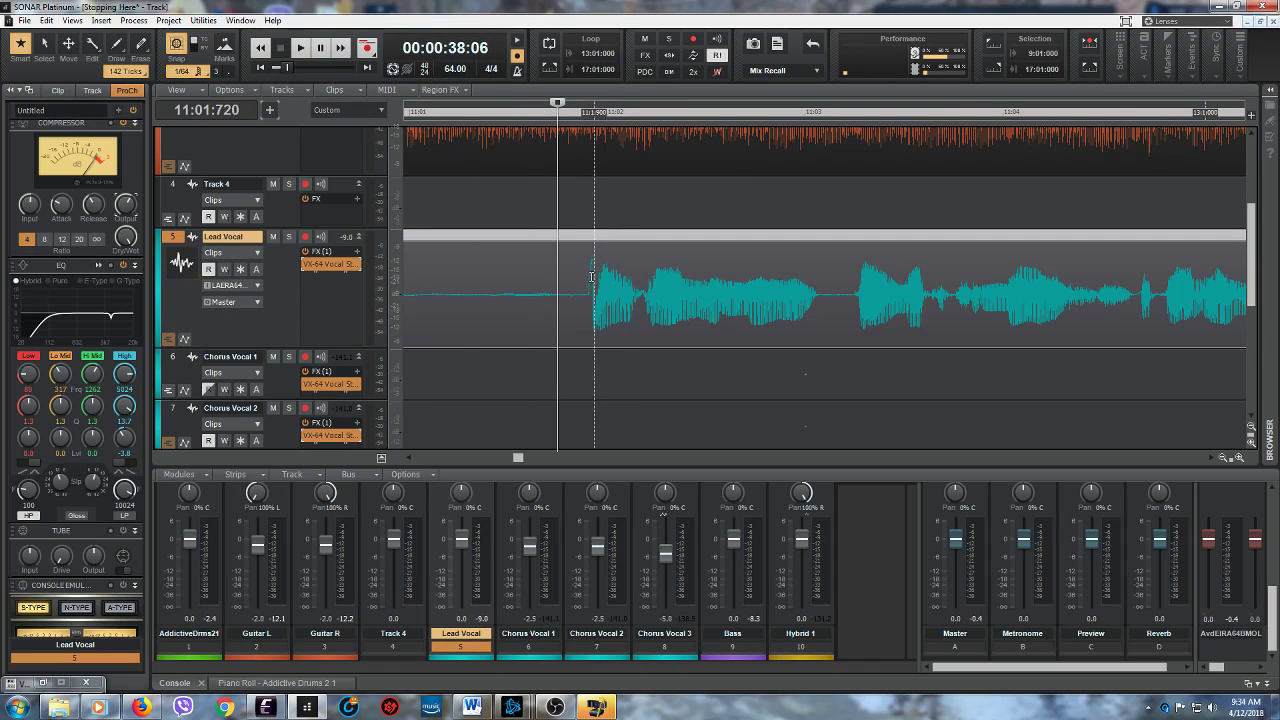
click(302, 50)
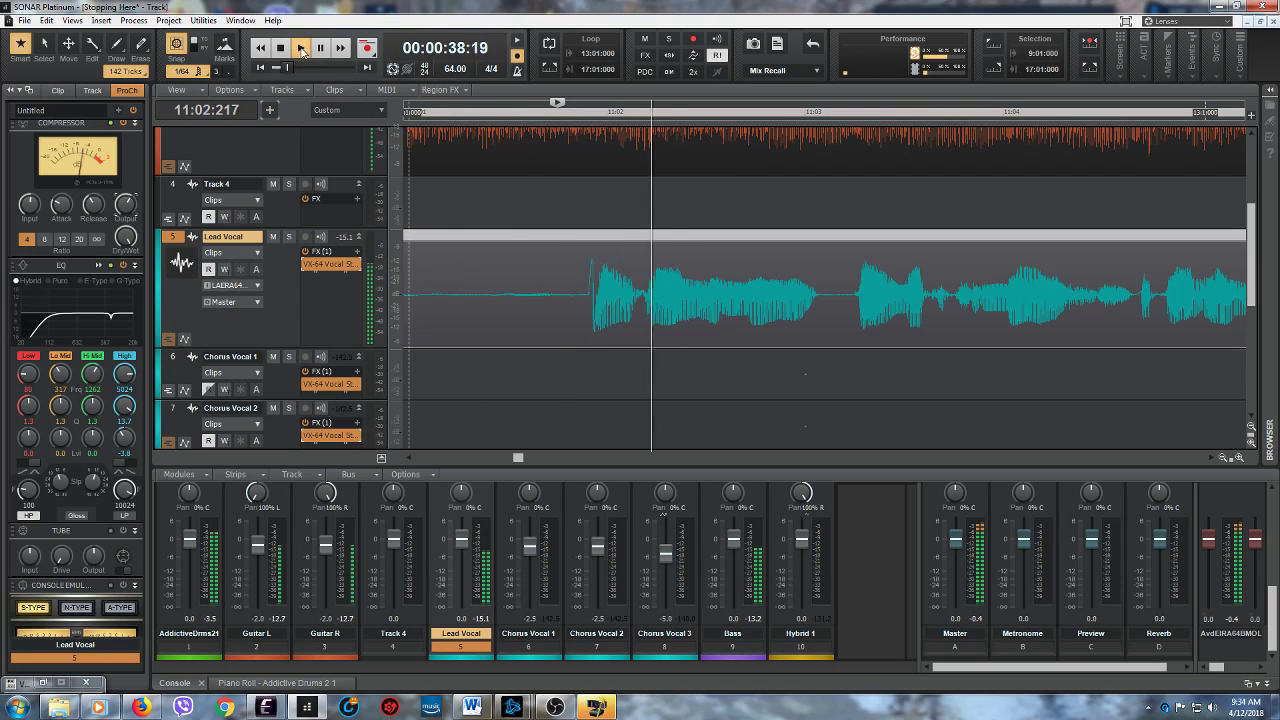
click(282, 48)
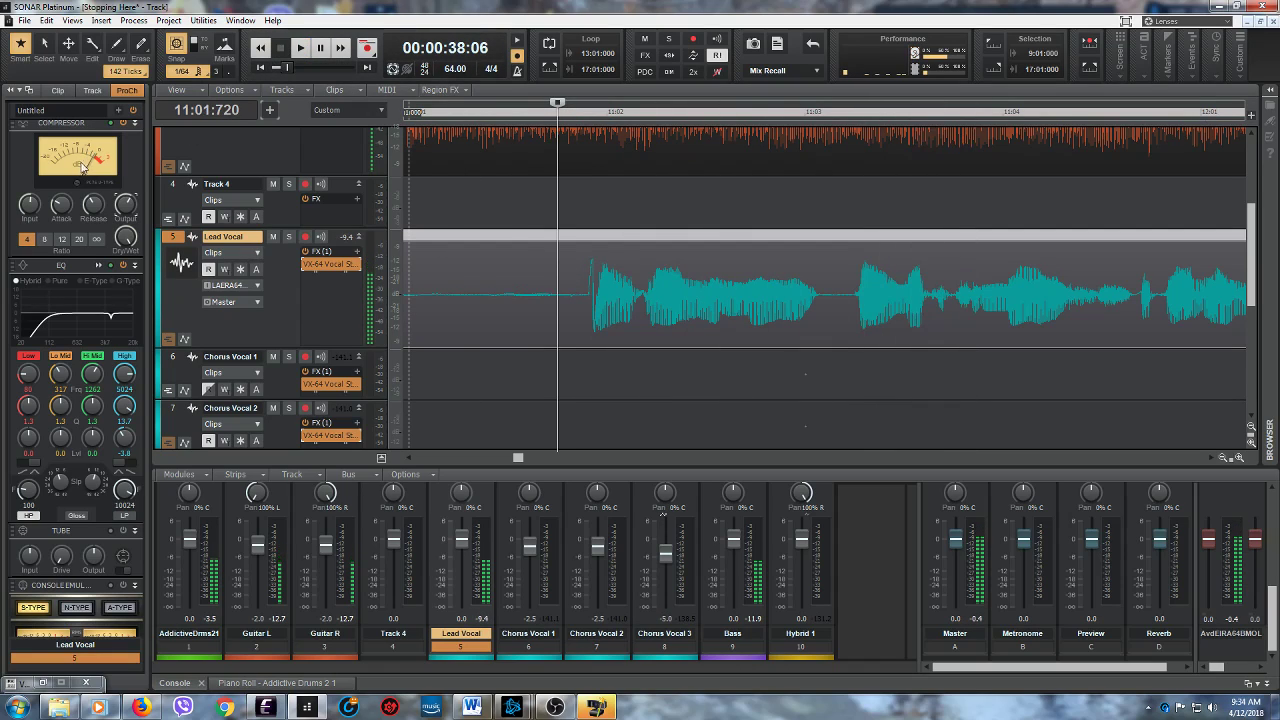
click(299, 50)
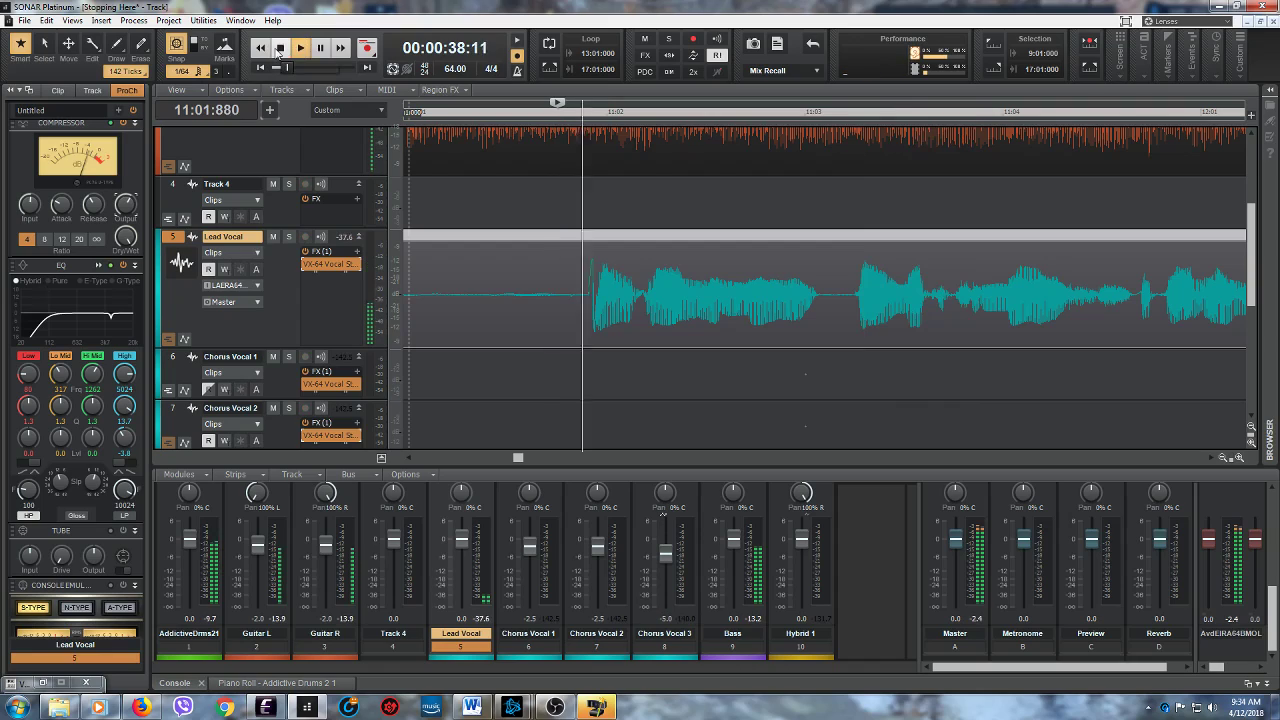
click(280, 48)
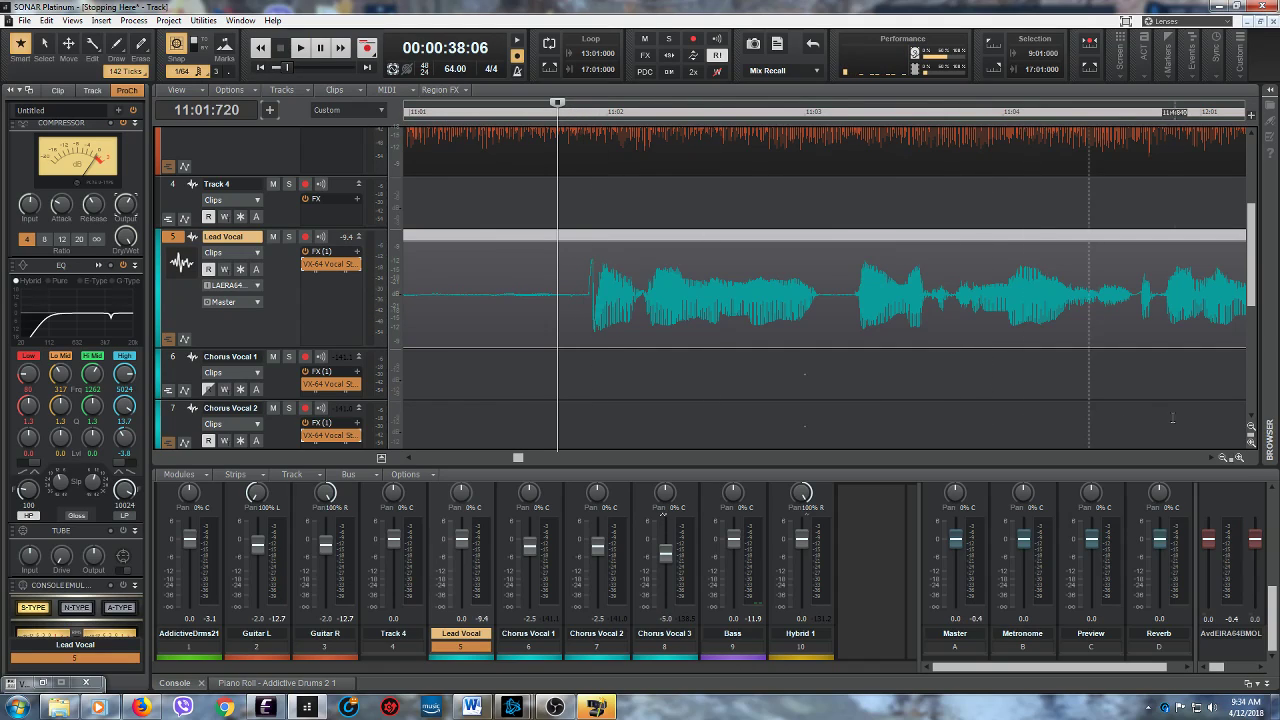
- Show the Lead Vocal's Clip Gain automation and lower the gain of the onset peak between 11:01:858 and 11:01:925
drag(1228, 457, 1183, 447)
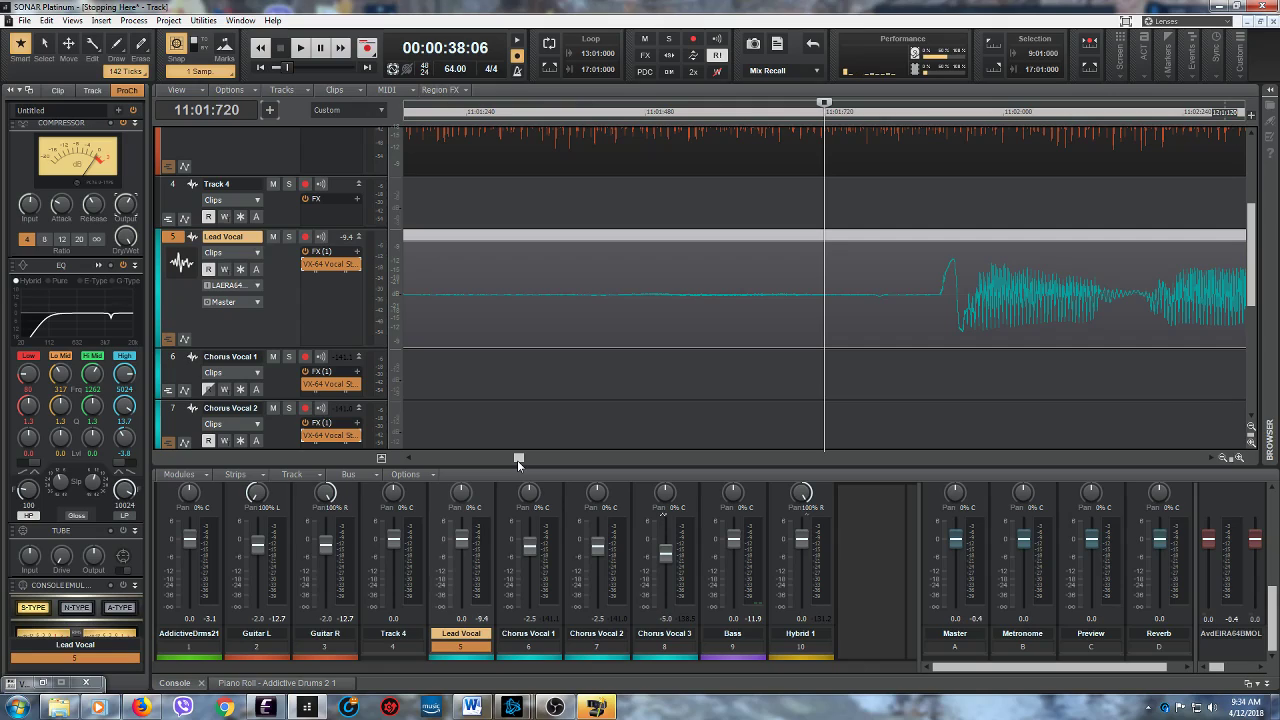
click(254, 253)
mouse_move(300, 311)
click(225, 312)
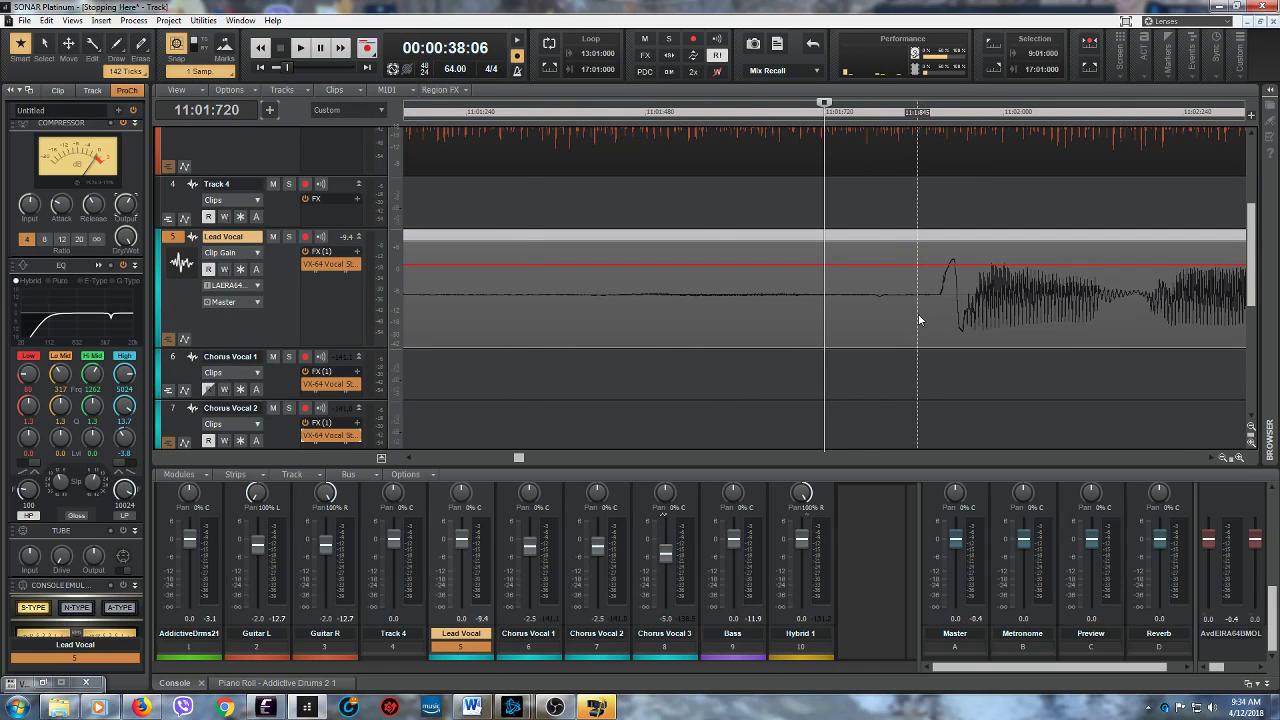
drag(927, 318, 976, 320)
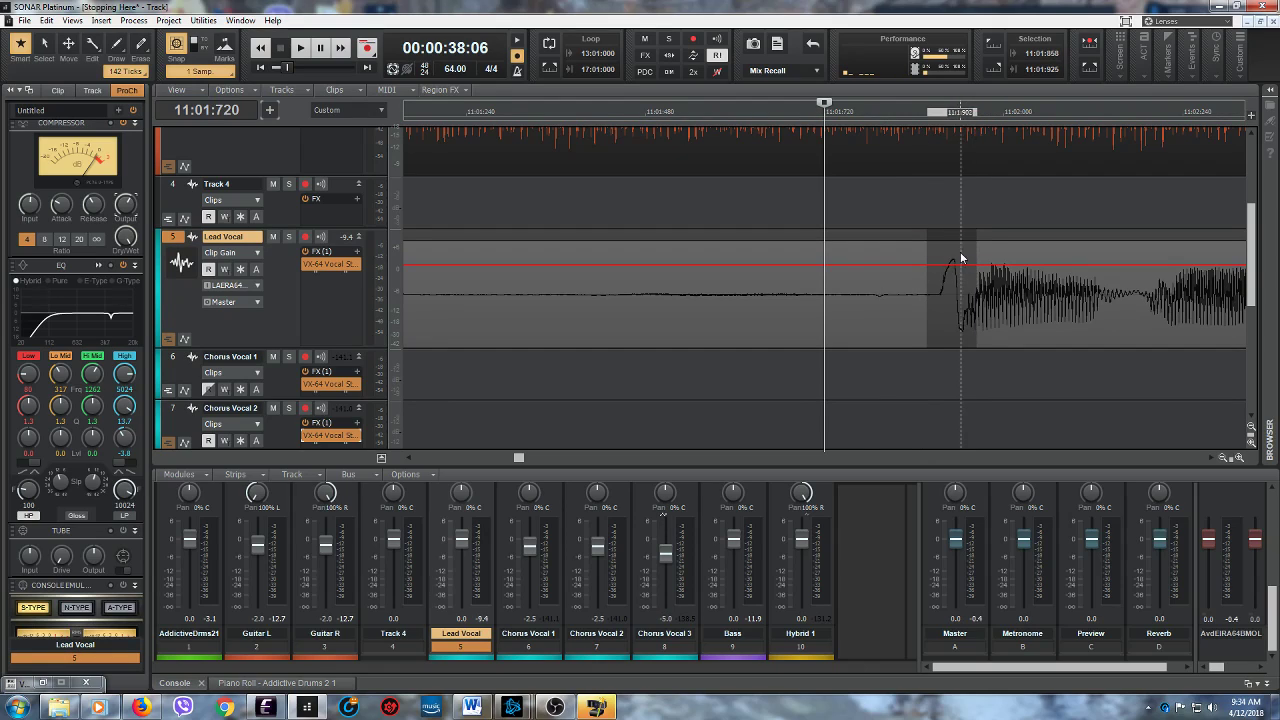
drag(952, 240, 945, 292)
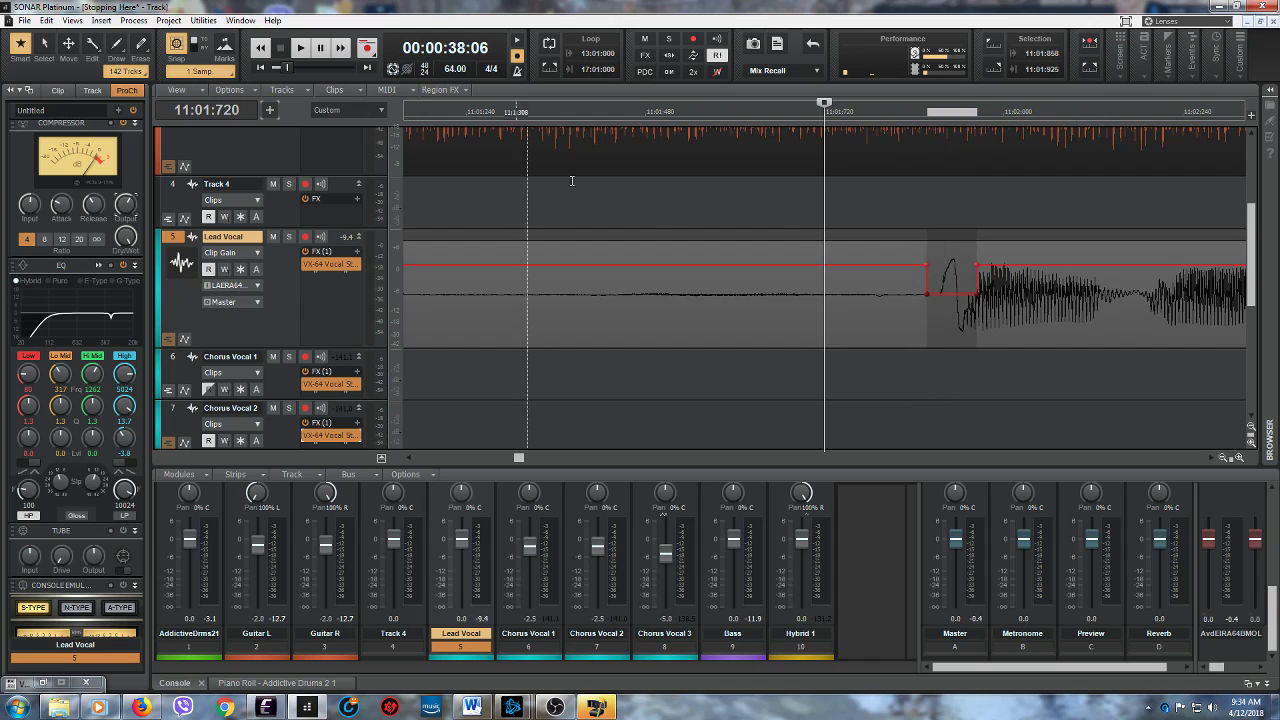
- Replay the Lead Vocal twice from 11:01:720 to check the lowered onset peak
click(288, 48)
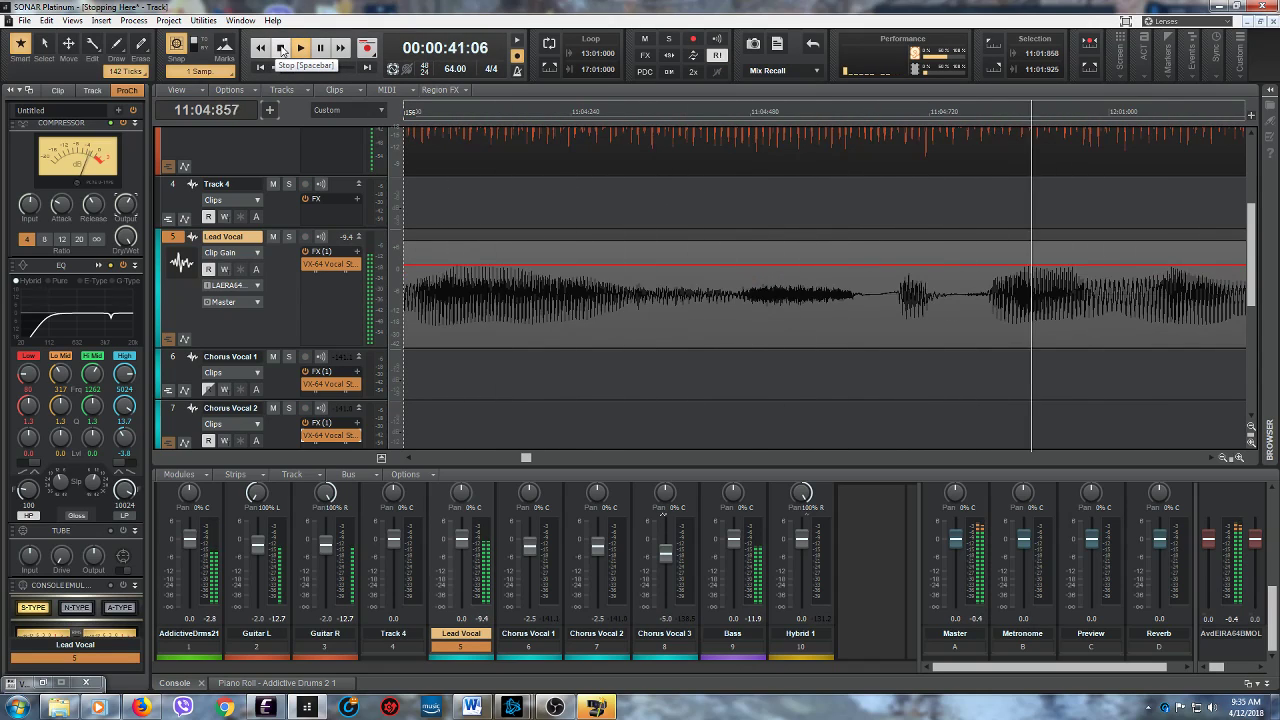
click(283, 49)
click(299, 49)
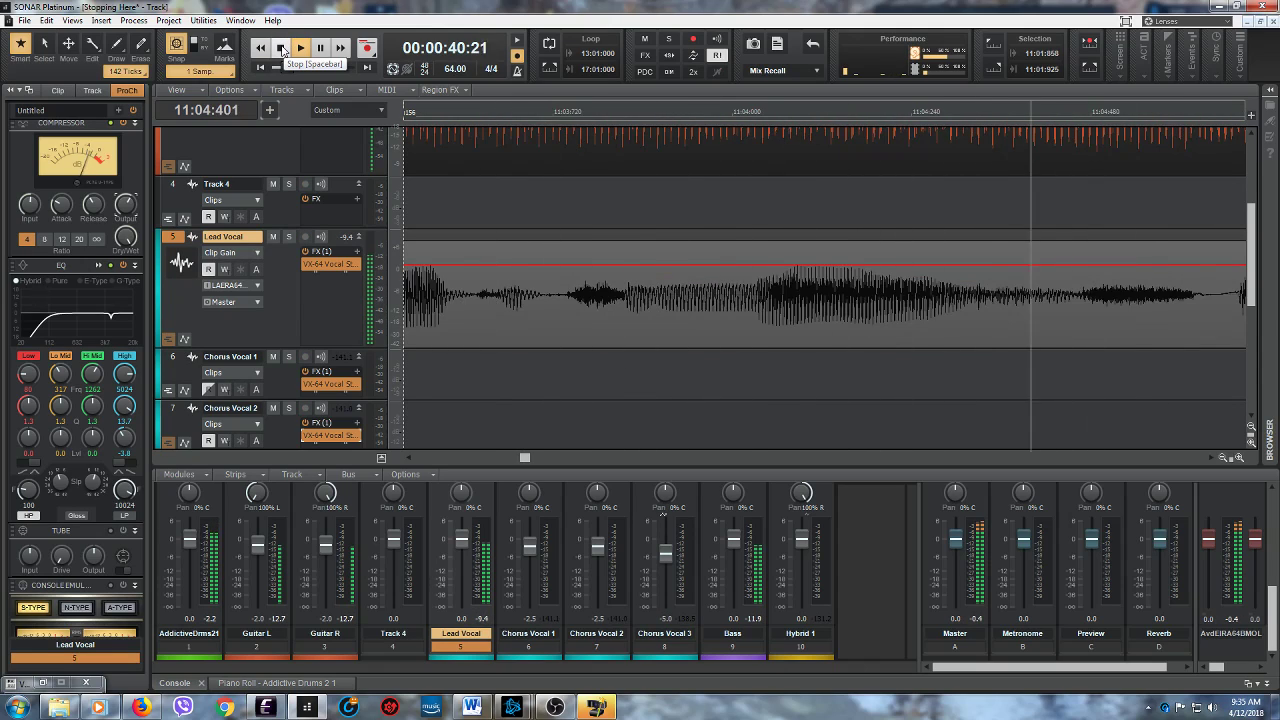
click(283, 49)
- Listen to the Lead Vocal four times from 9:01:480 to about measure 12
drag(1231, 457, 1158, 461)
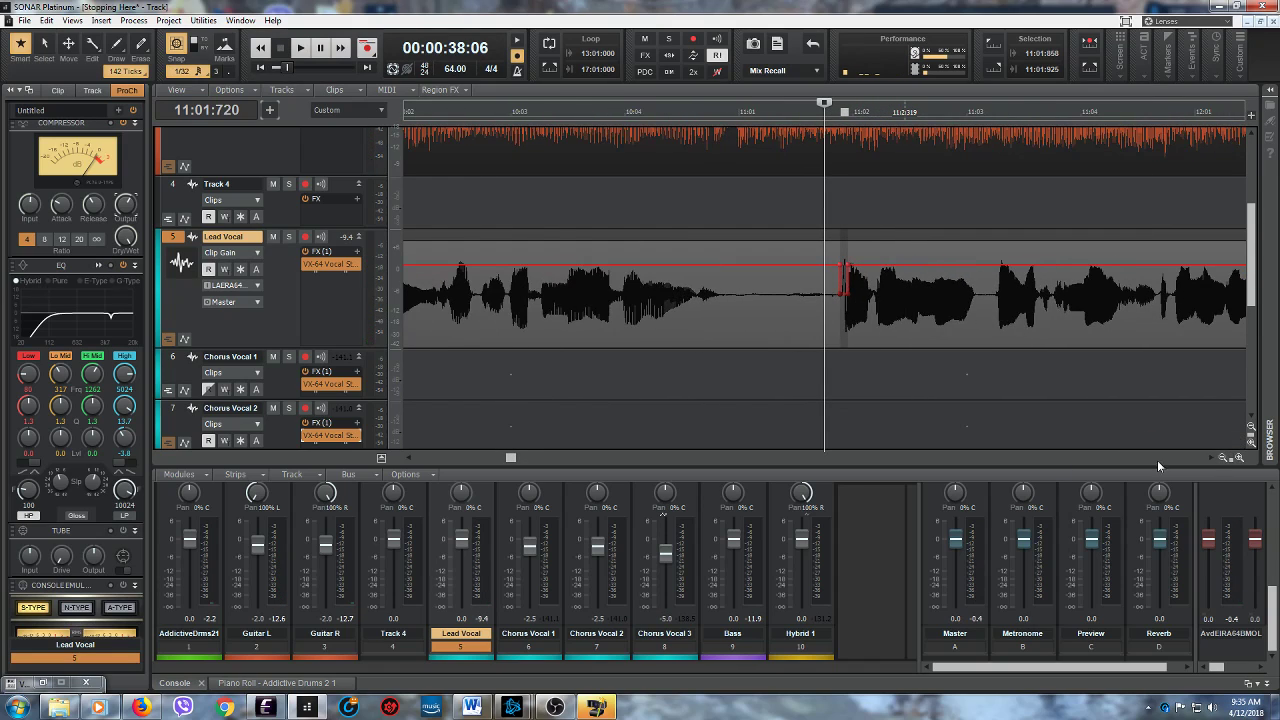
drag(510, 458, 497, 458)
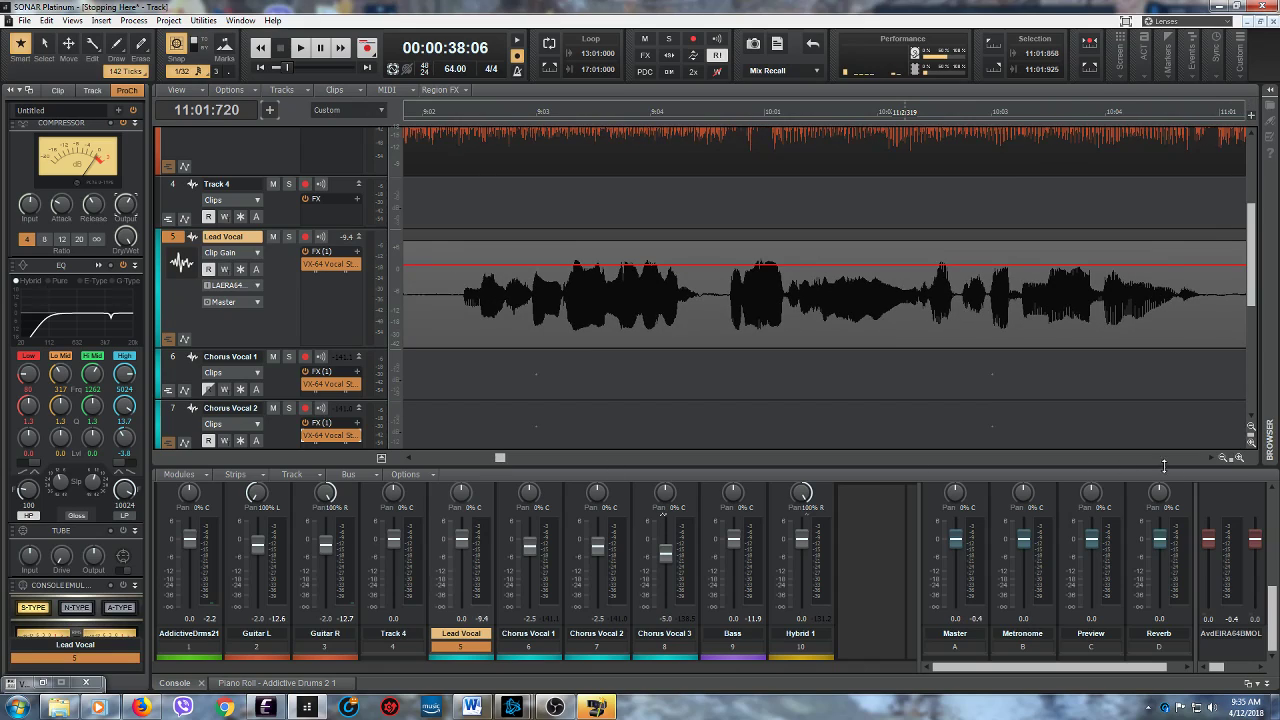
drag(1230, 458, 1167, 458)
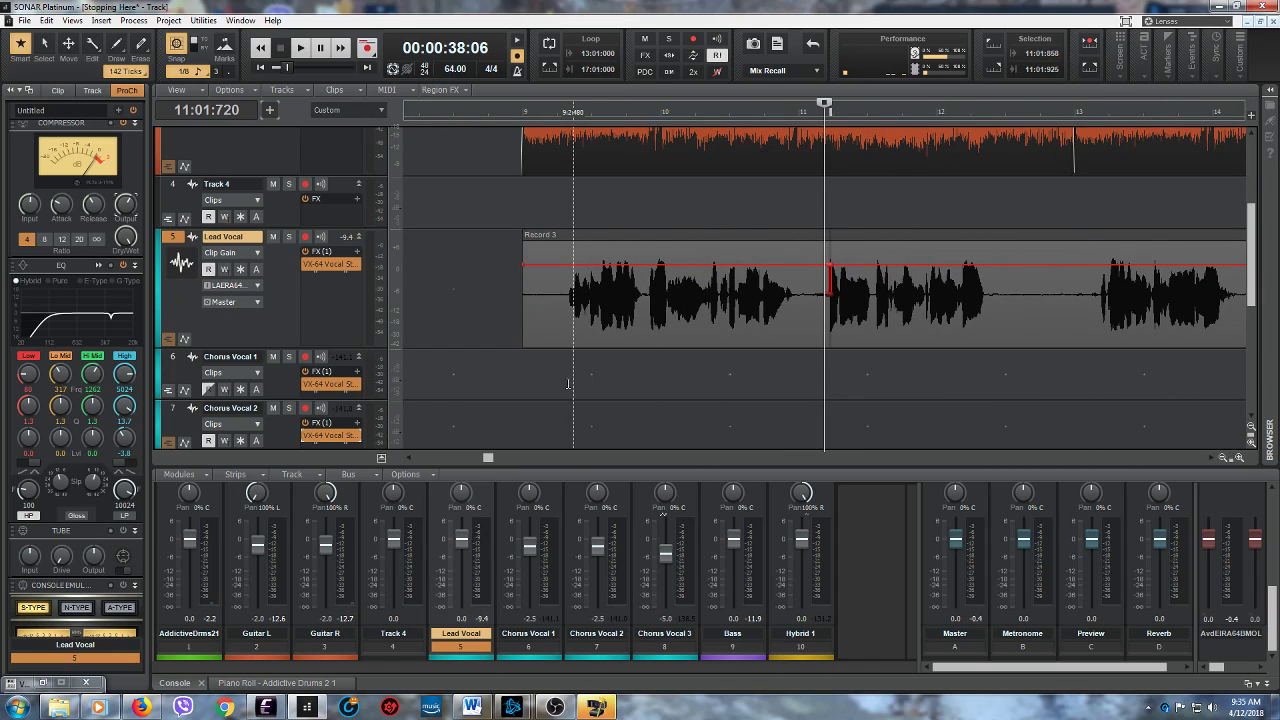
click(539, 392)
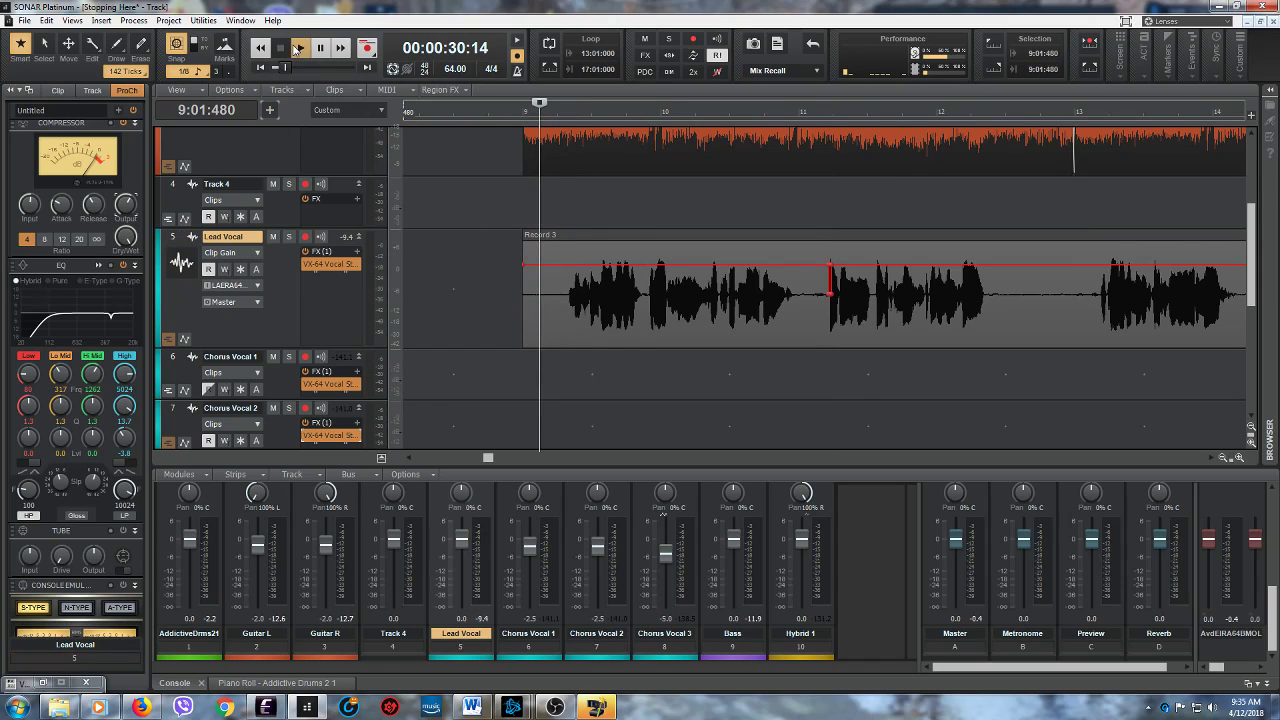
click(300, 47)
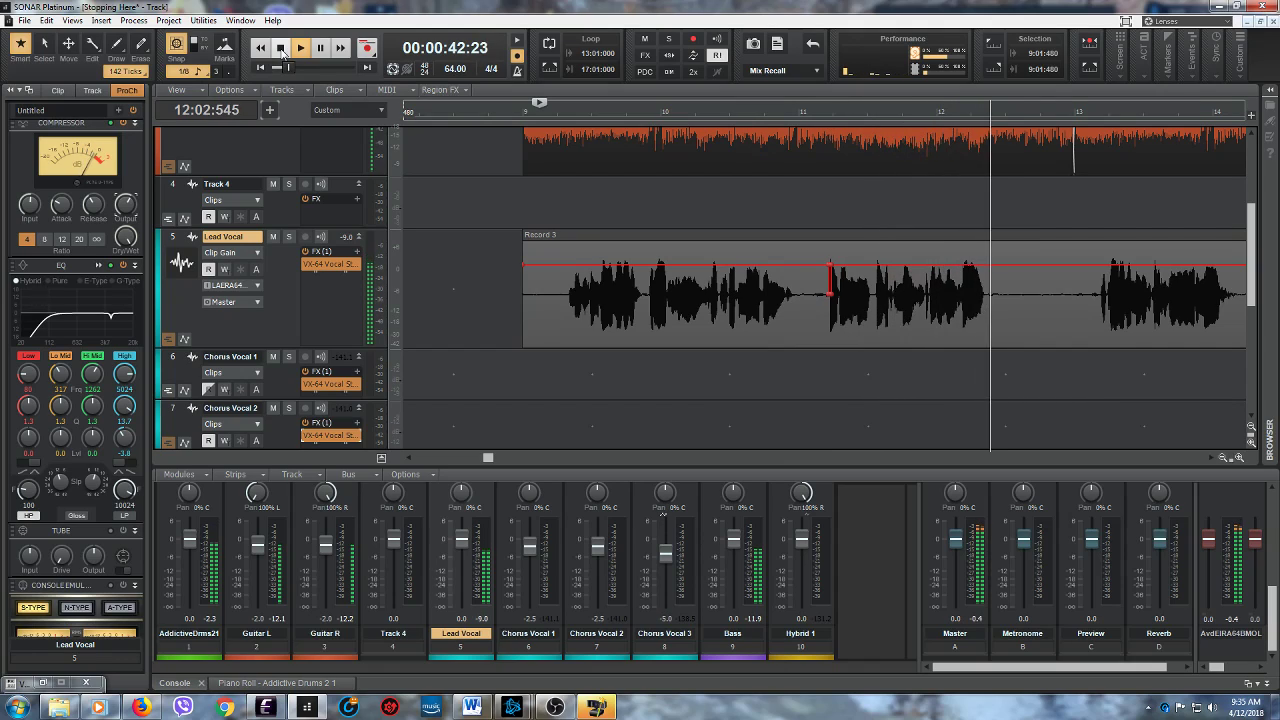
click(282, 49)
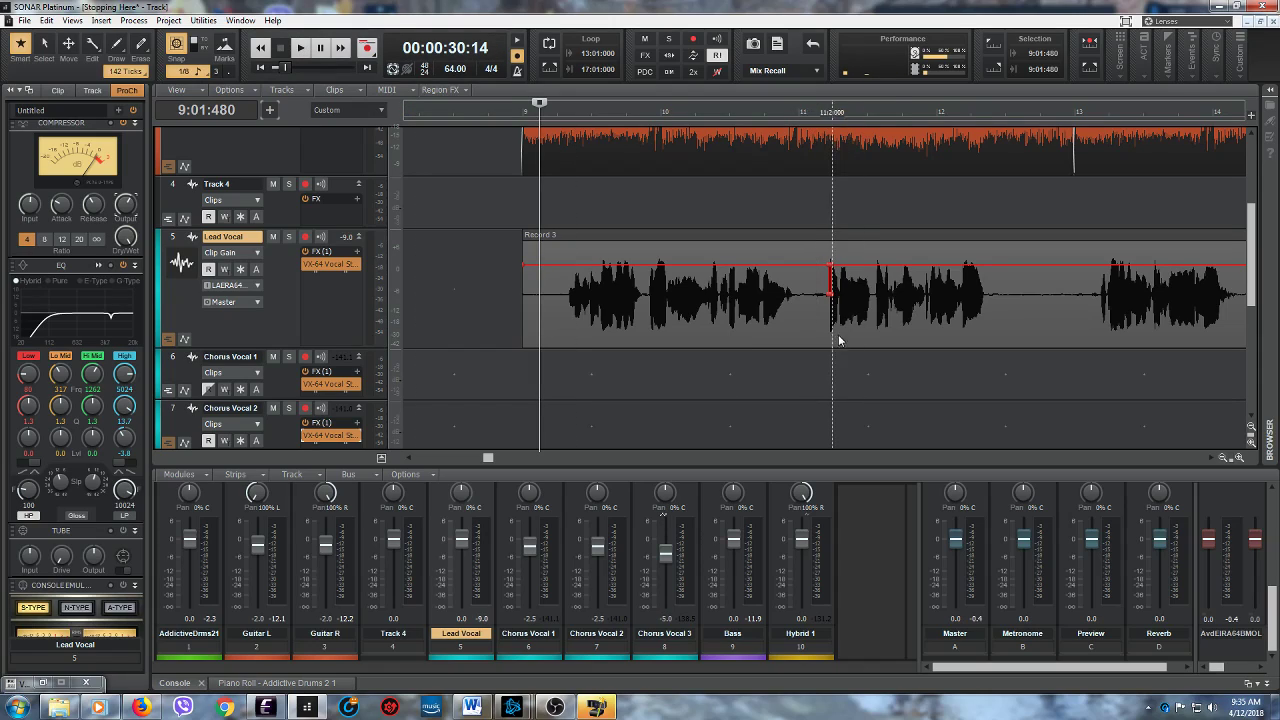
click(300, 47)
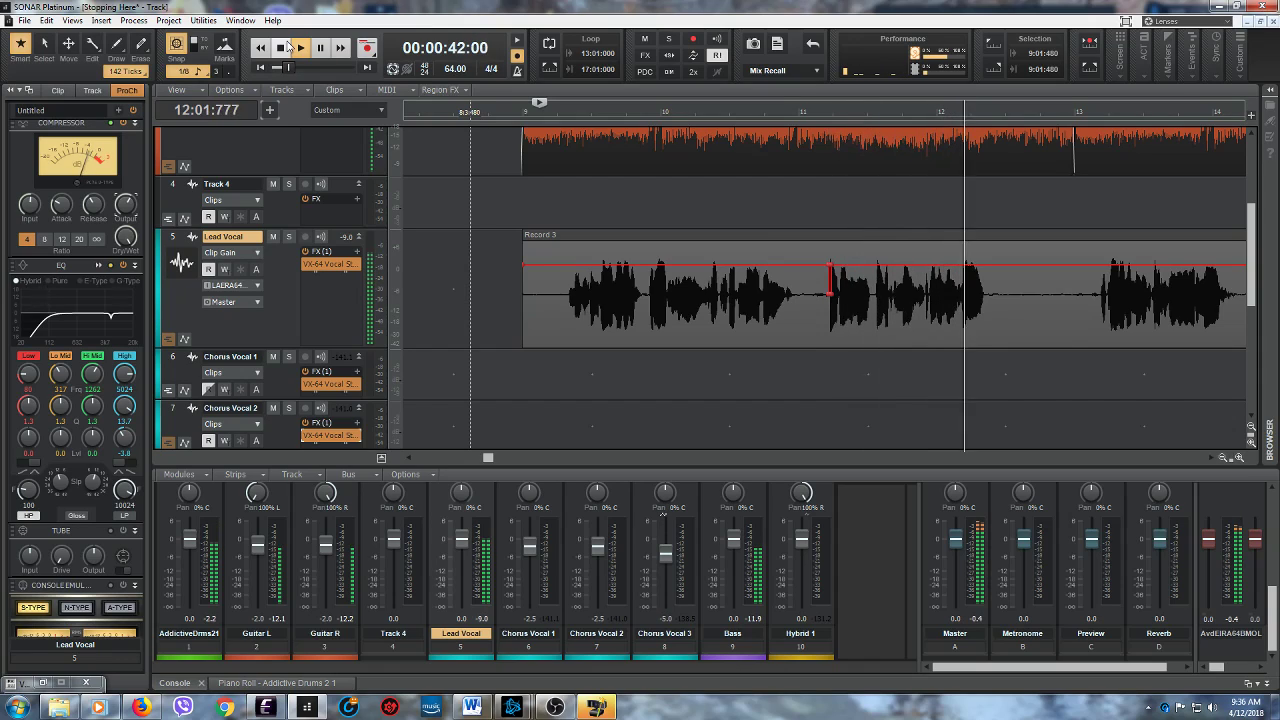
click(283, 49)
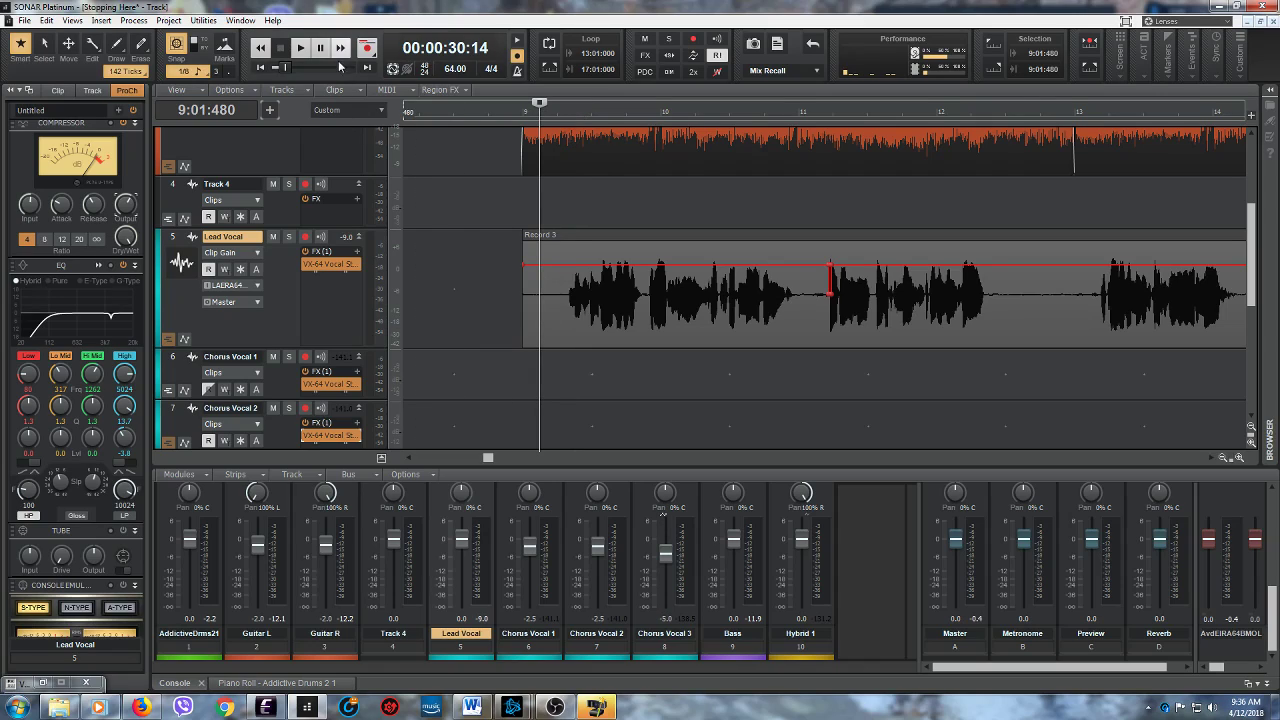
click(300, 47)
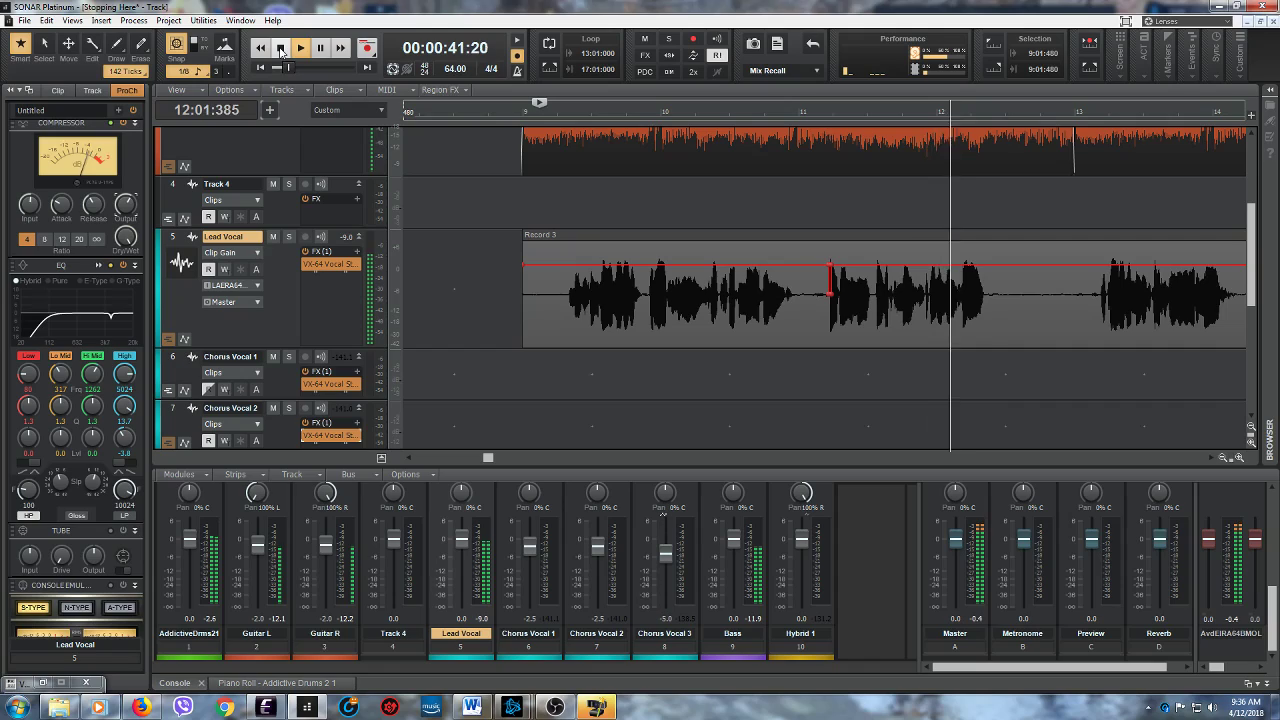
click(281, 50)
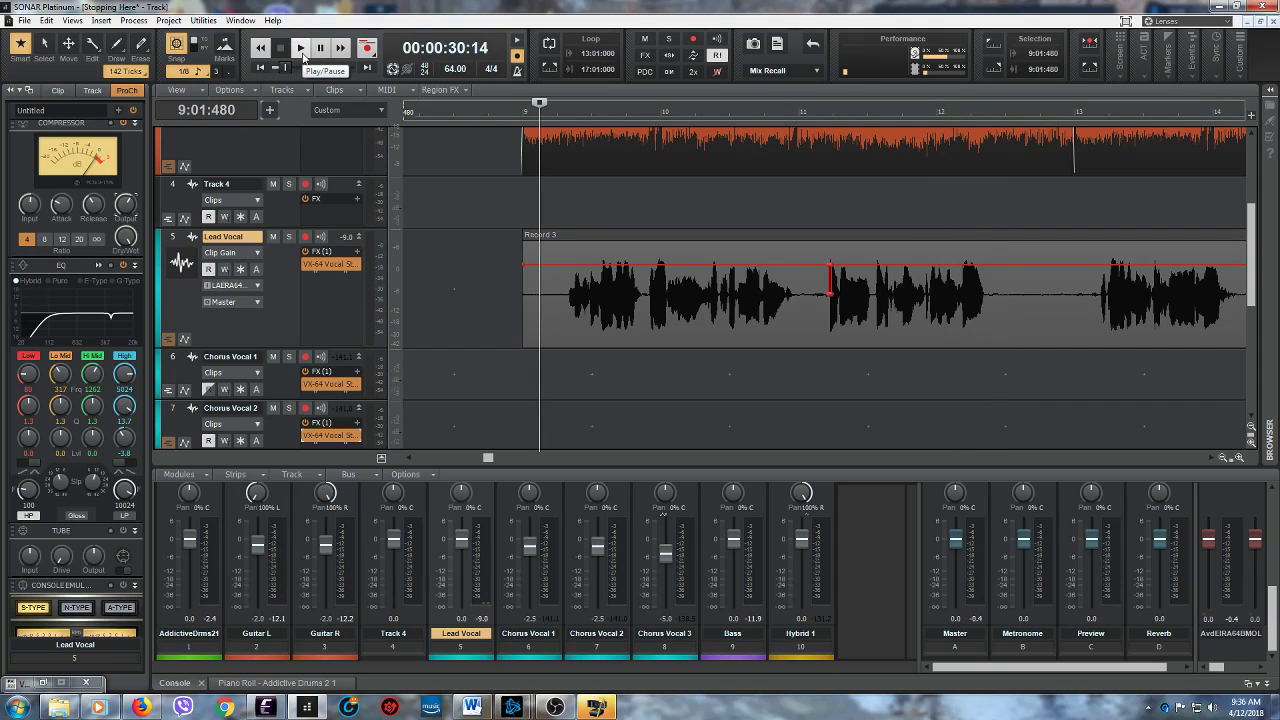
click(302, 53)
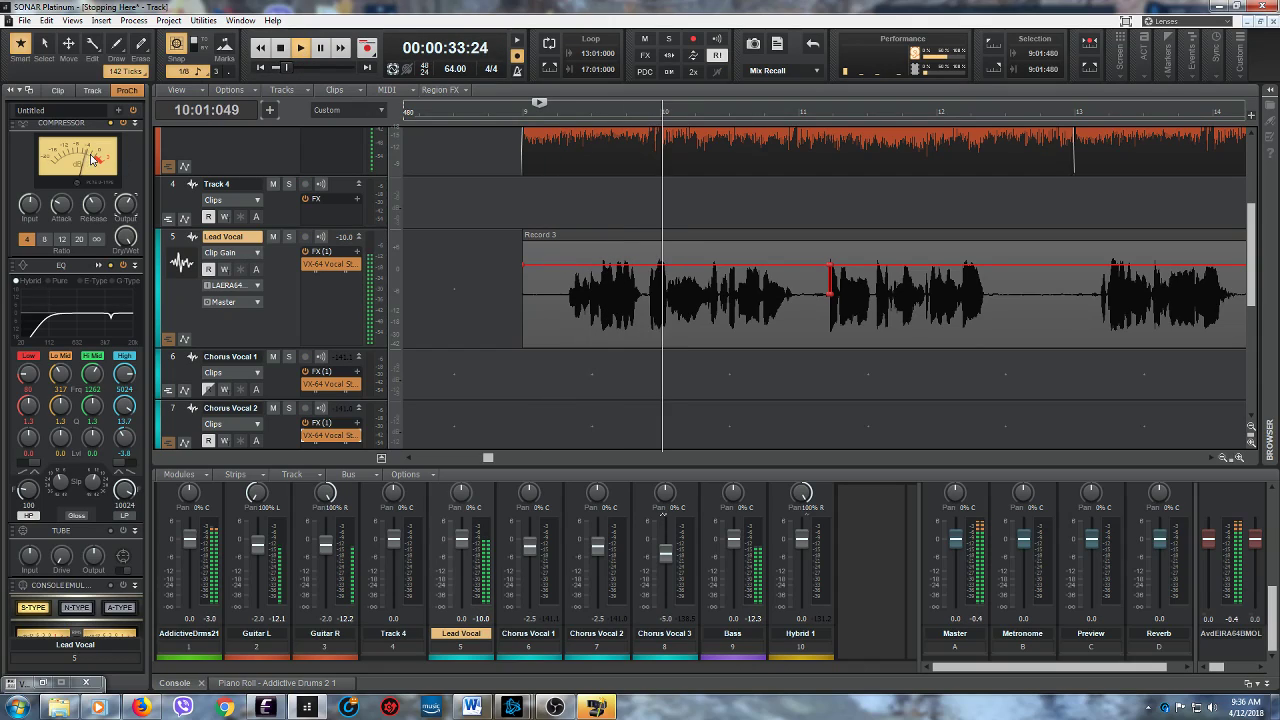
click(279, 46)
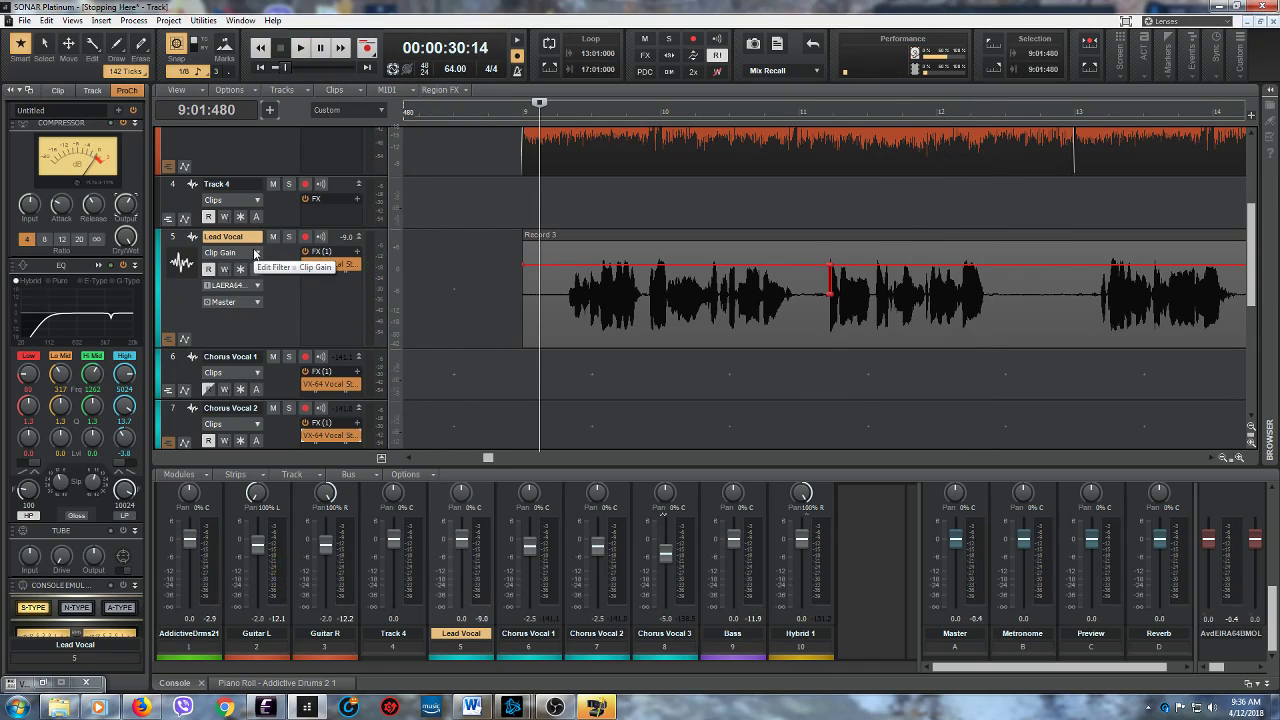
- Play the Lead Vocal from 9:01:480 to about measure 16, and replay a short part from 14:01:000
click(301, 49)
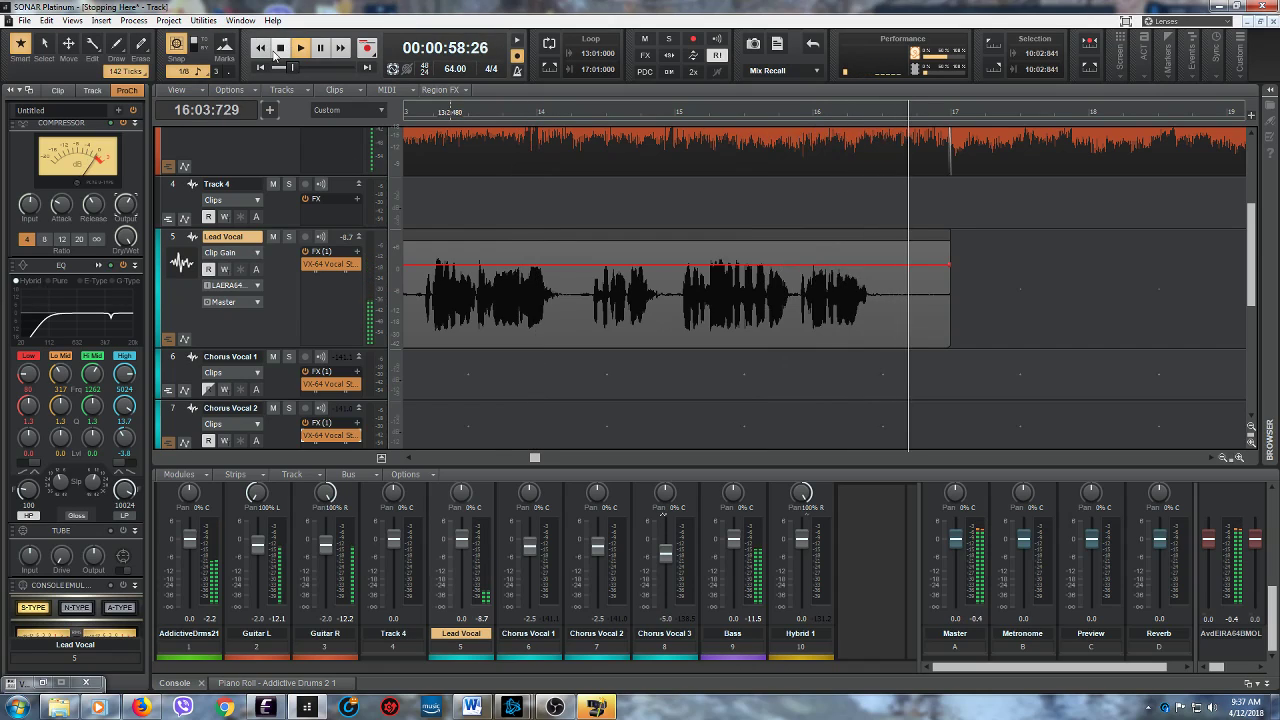
key(space)
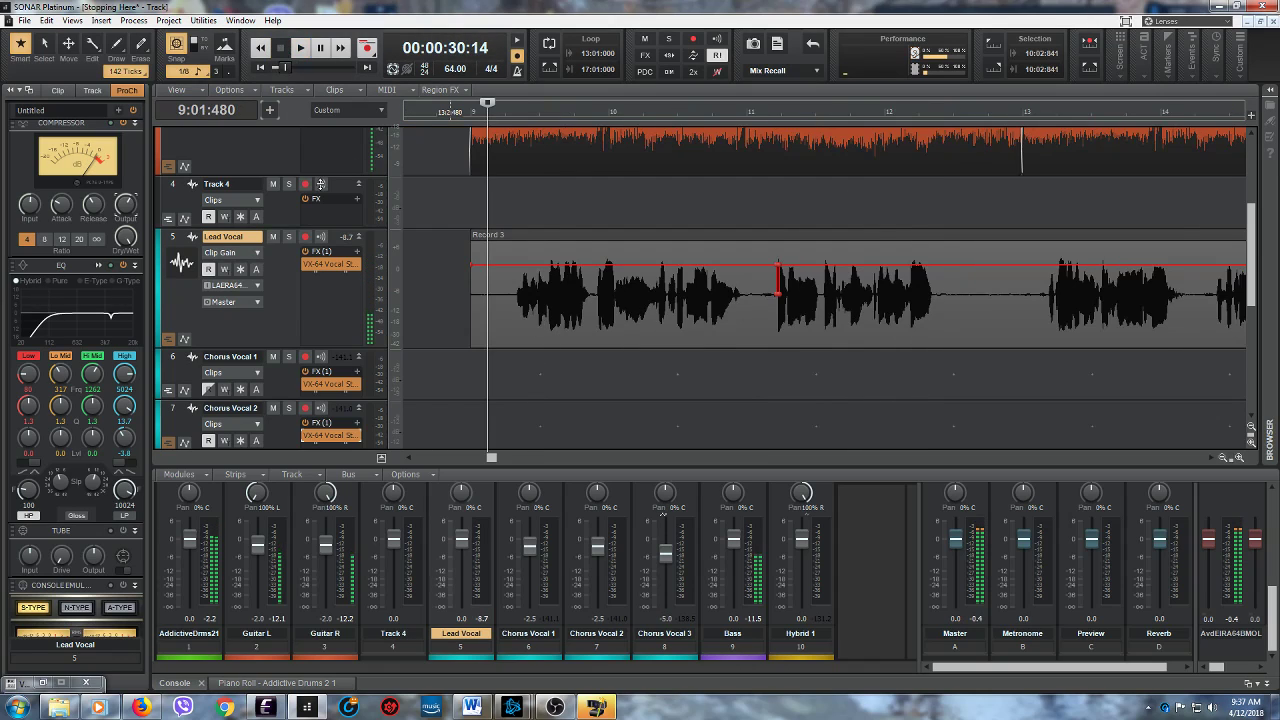
drag(491, 457, 524, 457)
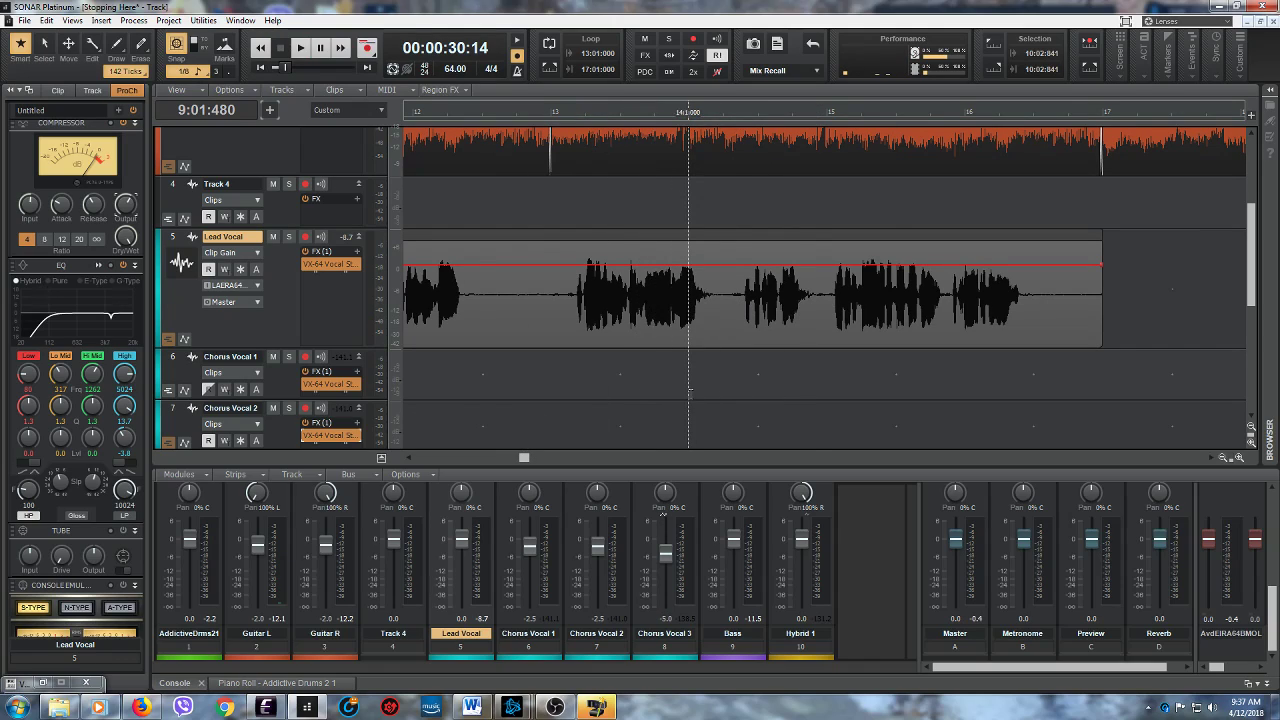
click(300, 47)
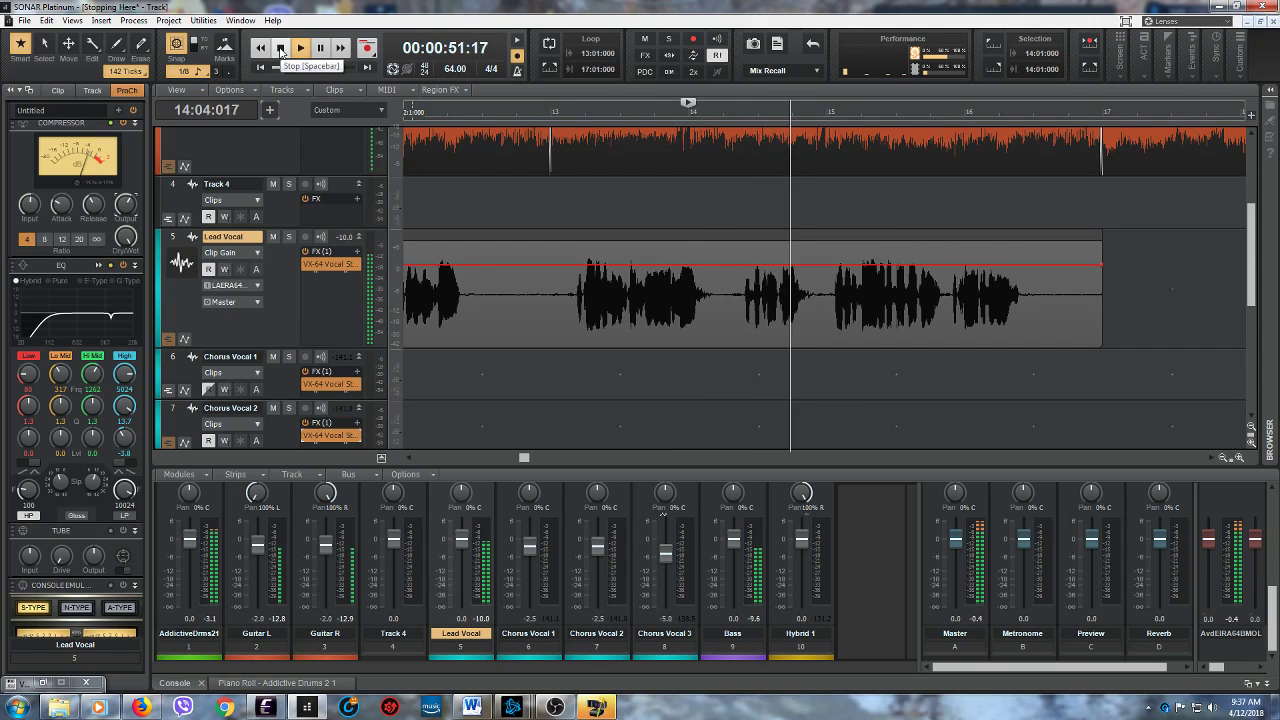
click(280, 47)
- Listen to the second Lead Vocal section from 26:01:000 to about measure 29
drag(525, 461, 646, 461)
click(561, 396)
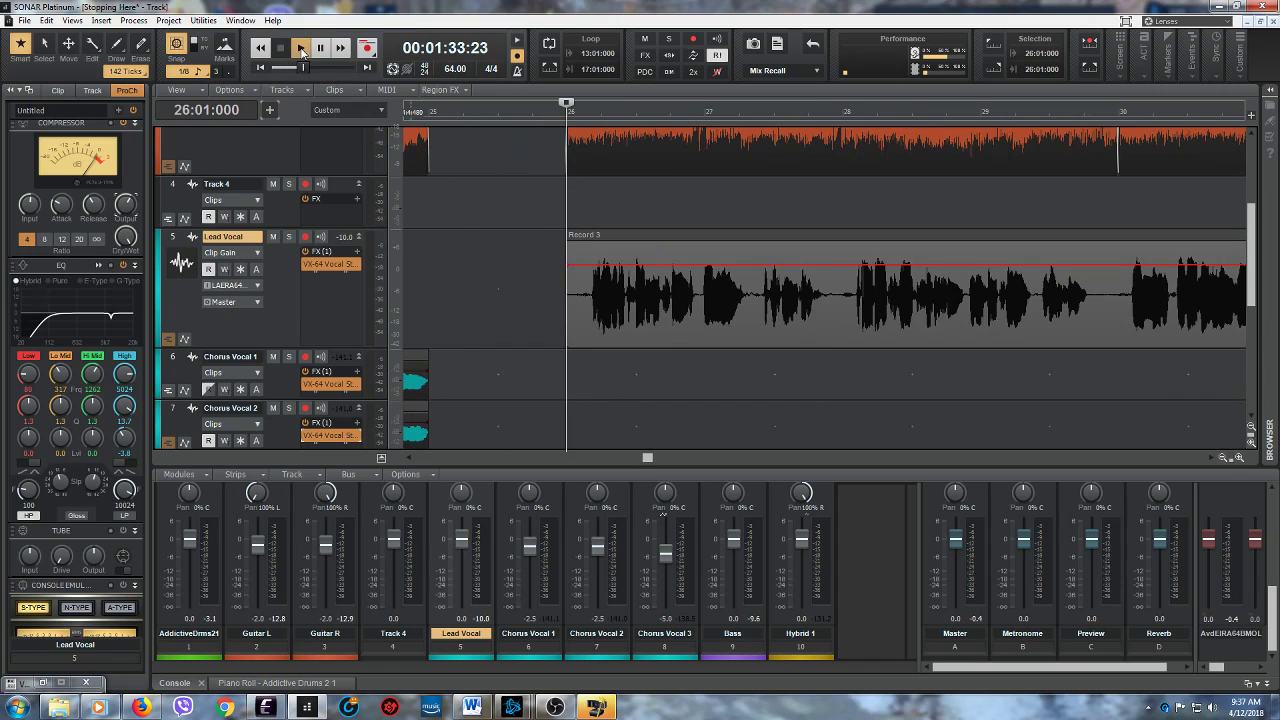
click(301, 48)
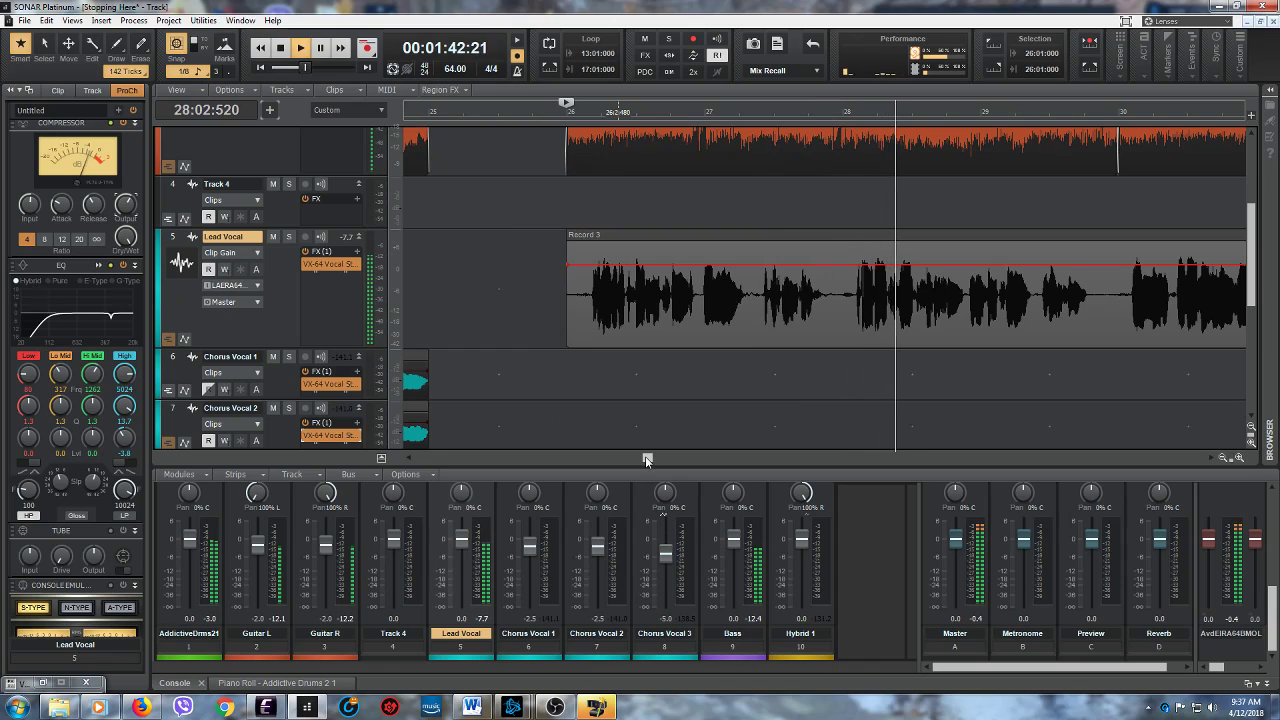
click(281, 48)
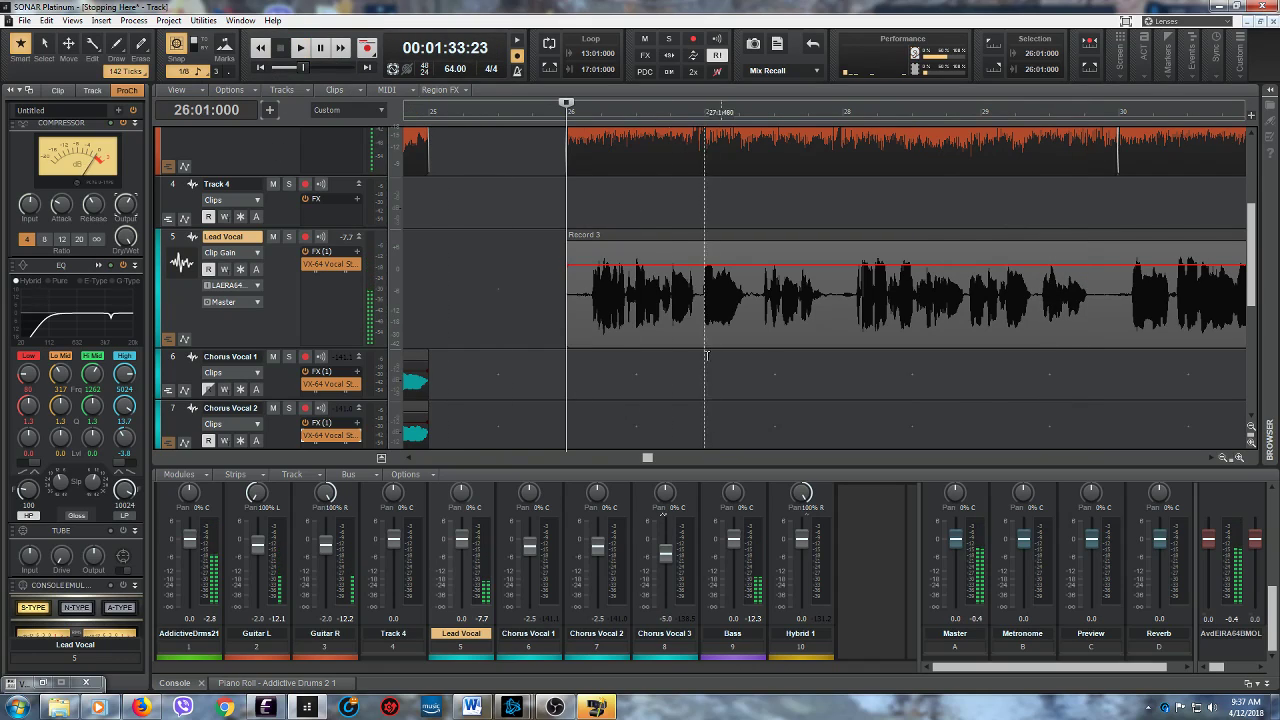
- Play the Lead Vocal twice from 28:01:000, continuing to about measure 29 the first time
click(838, 385)
drag(647, 458, 669, 459)
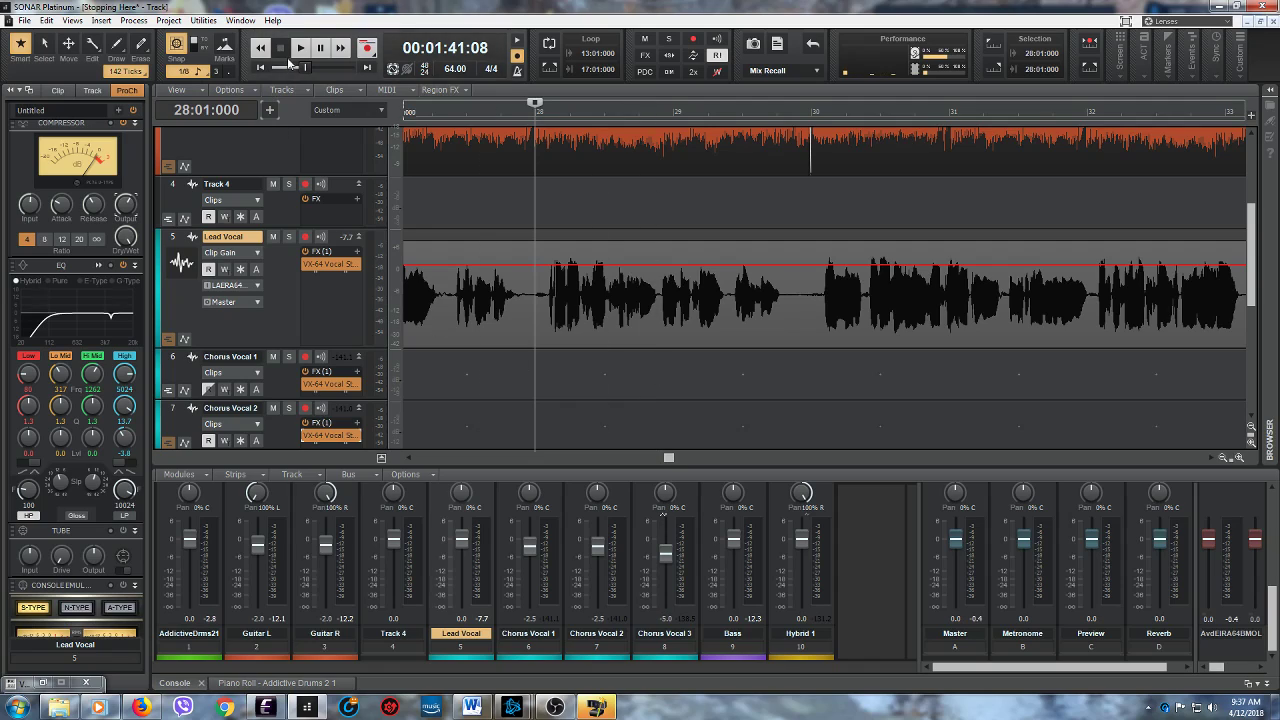
click(301, 48)
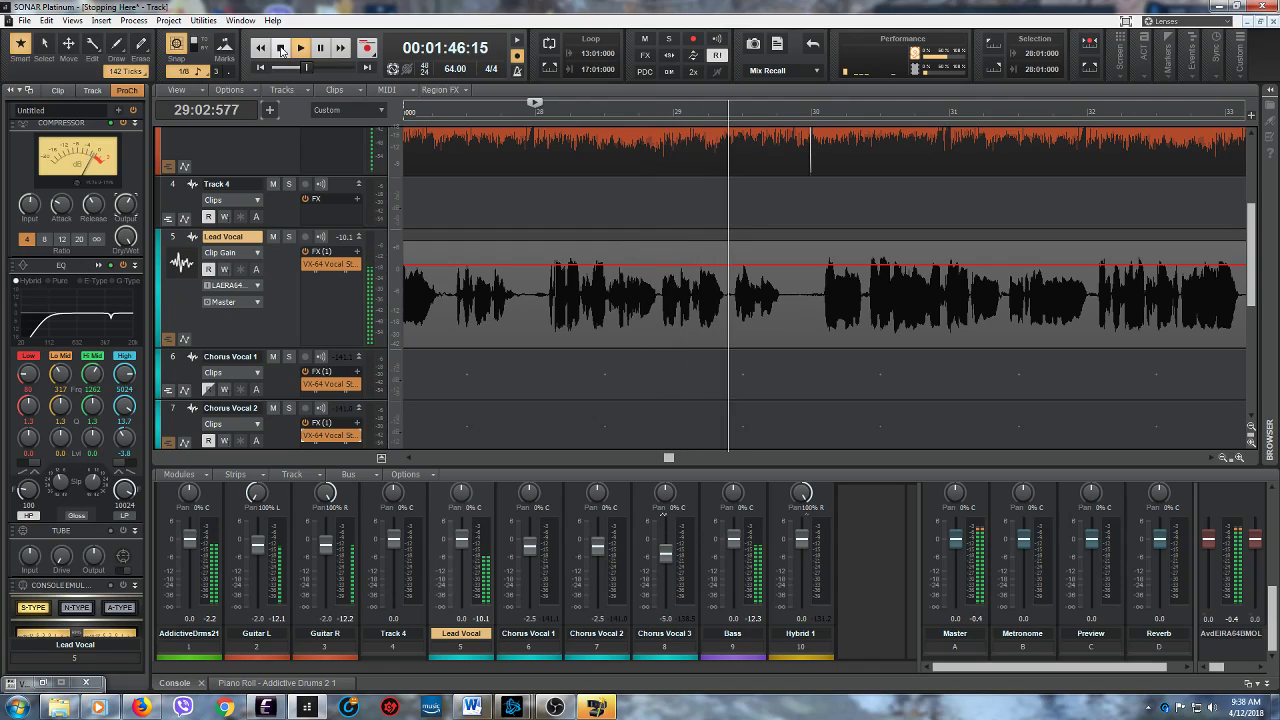
click(282, 52)
click(301, 52)
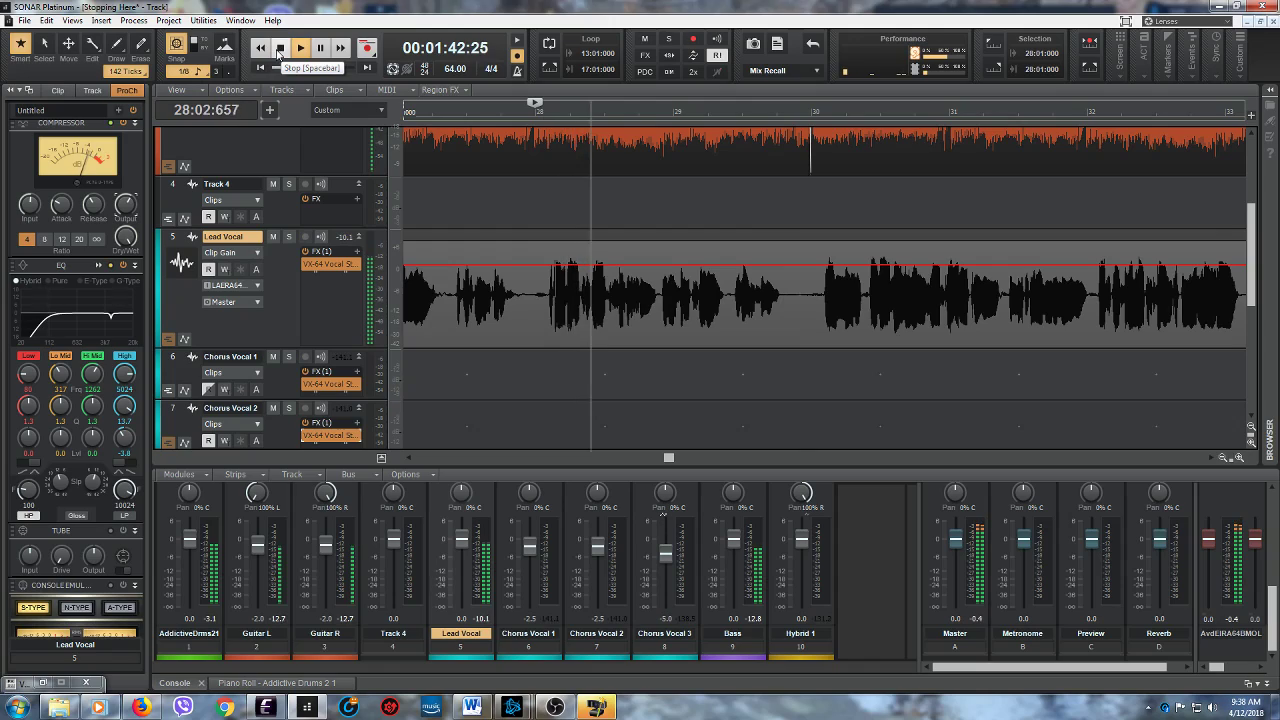
click(280, 50)
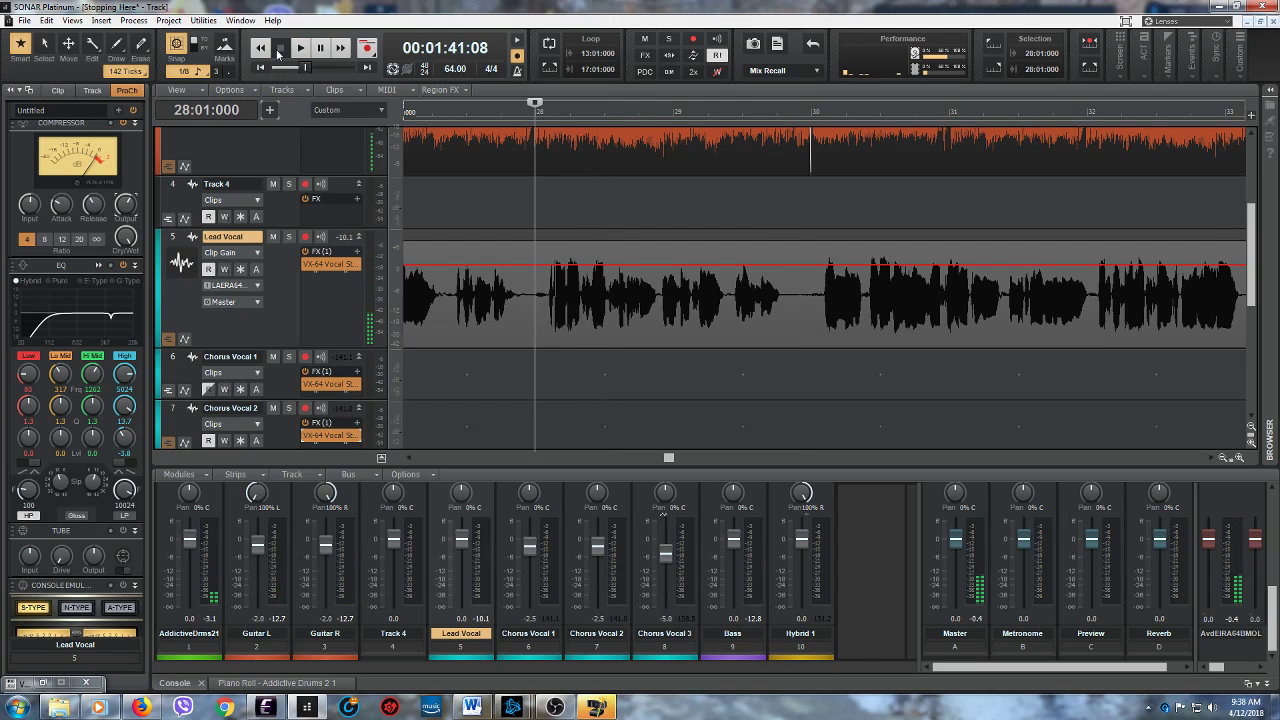
- Replay a short part of the Lead Vocal from 28:01:000
drag(1231, 457, 1169, 445)
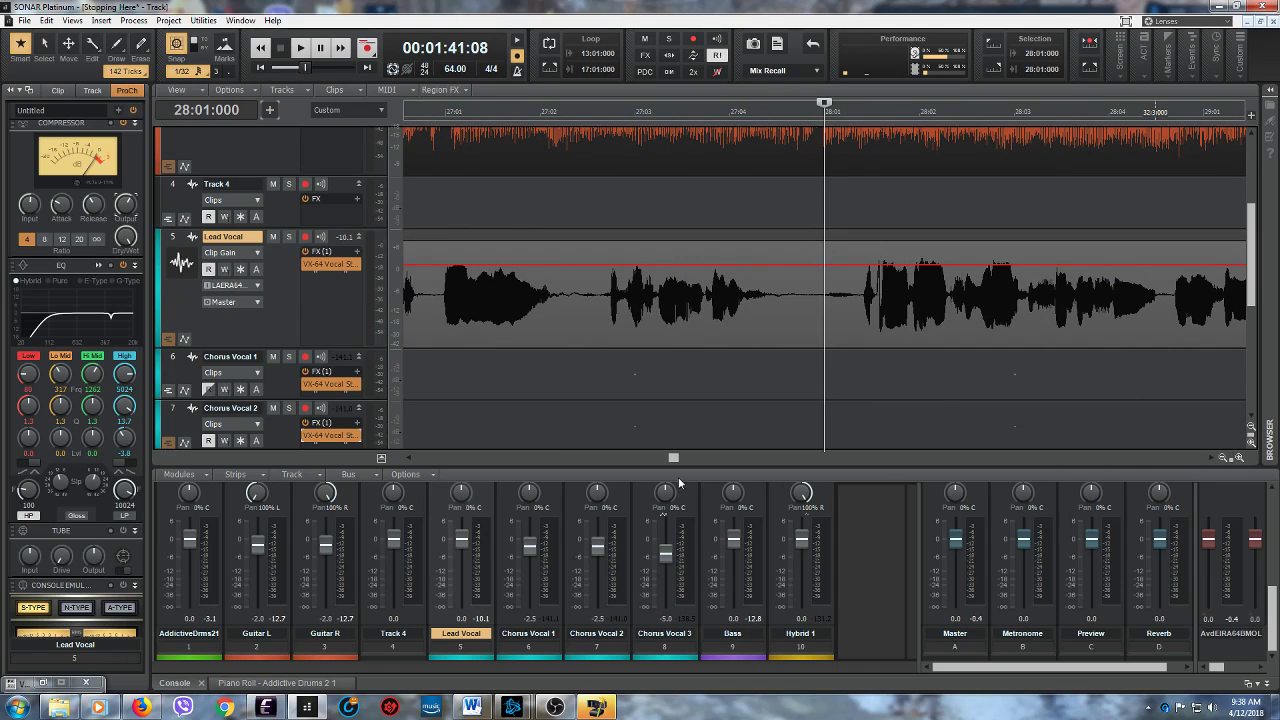
drag(673, 459, 683, 461)
click(300, 47)
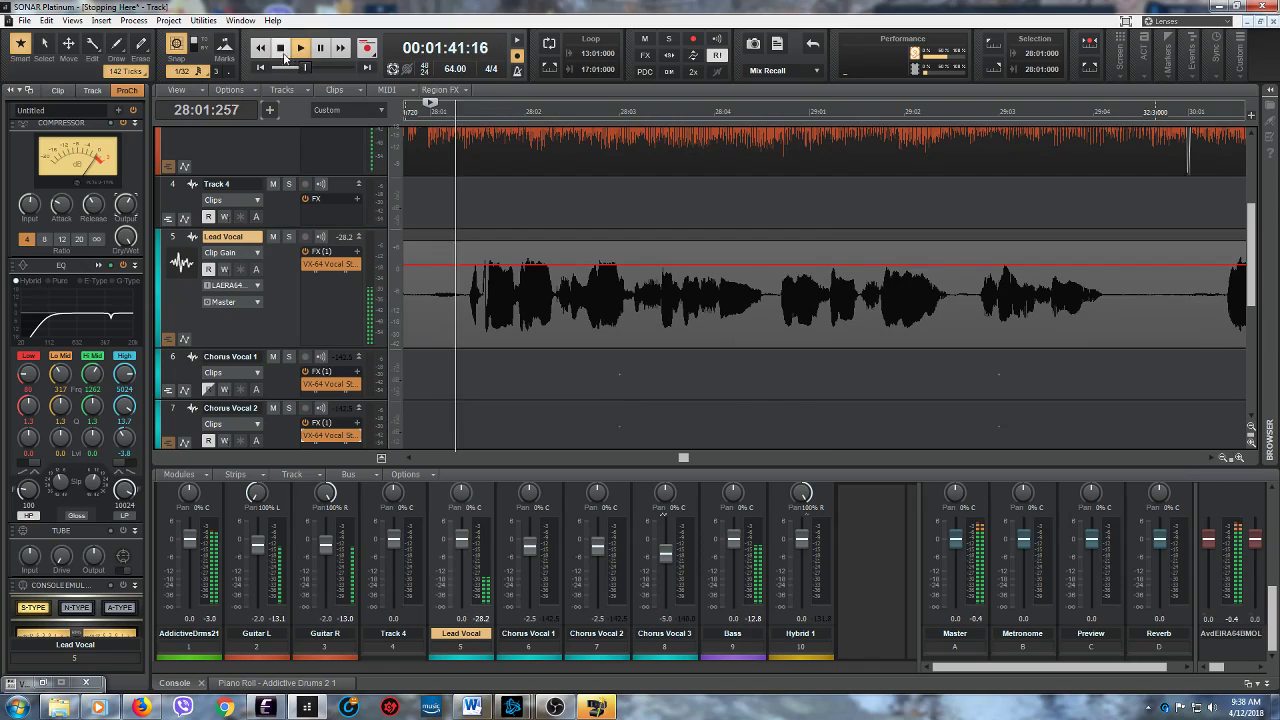
click(280, 48)
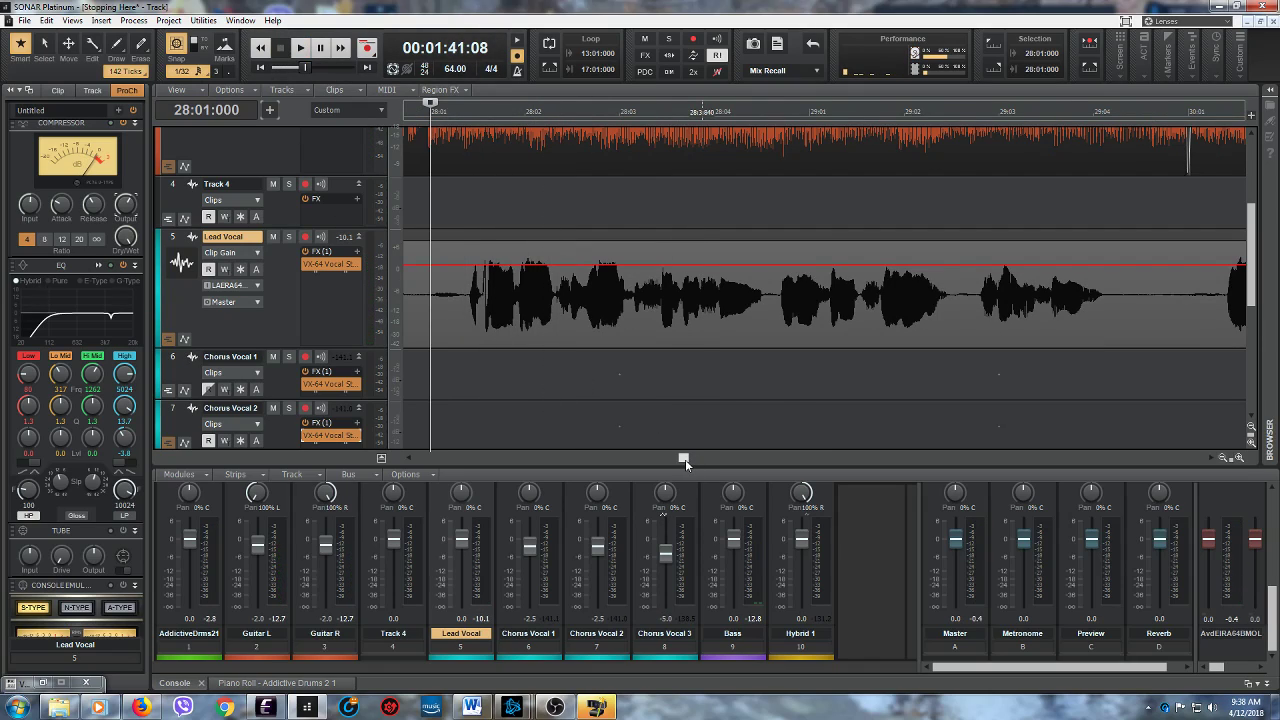
- Switch the Lead Vocal track's display from Clip Gain to Clips and play it twice from 27:03:000
click(234, 256)
click(296, 266)
drag(685, 458, 676, 458)
click(561, 365)
click(300, 47)
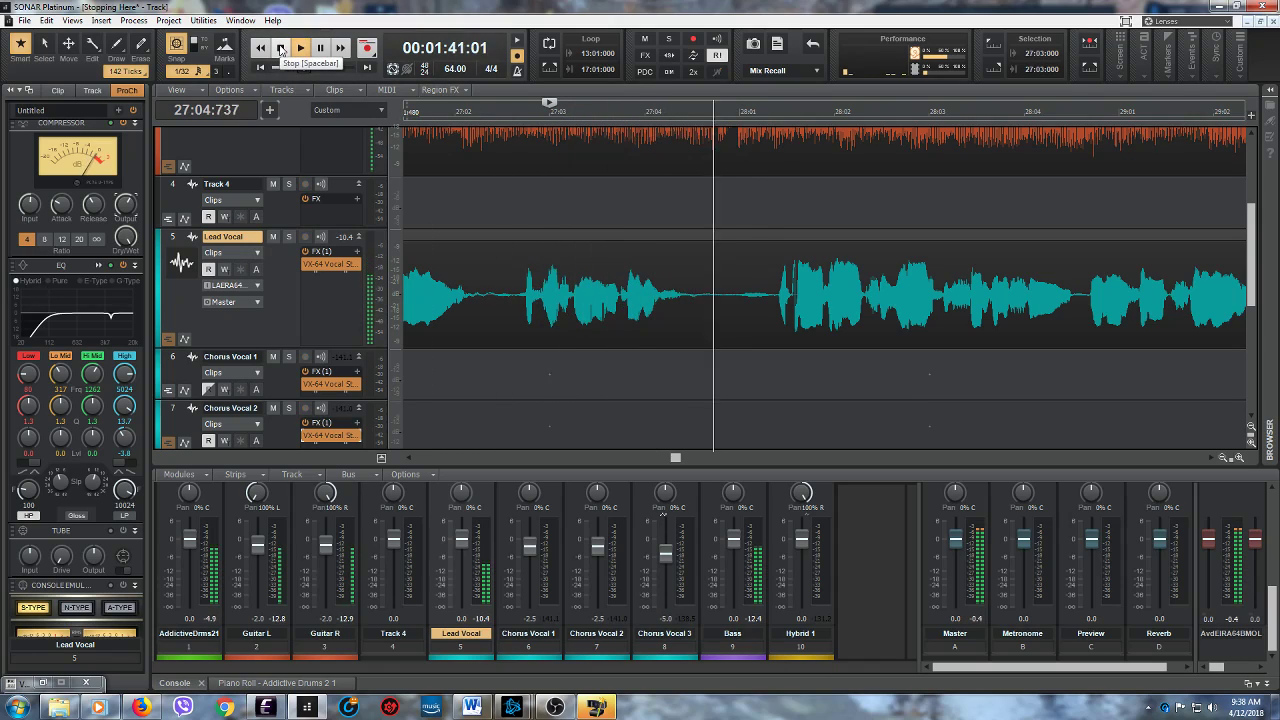
click(281, 49)
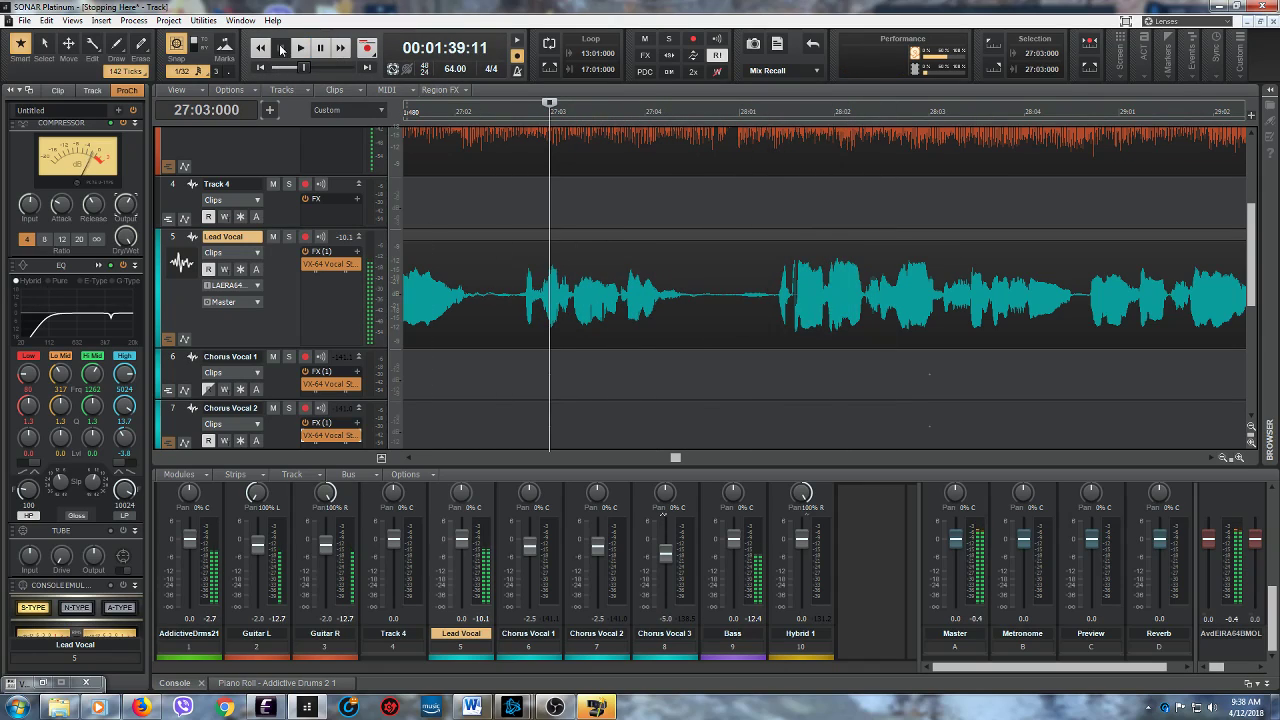
key(space)
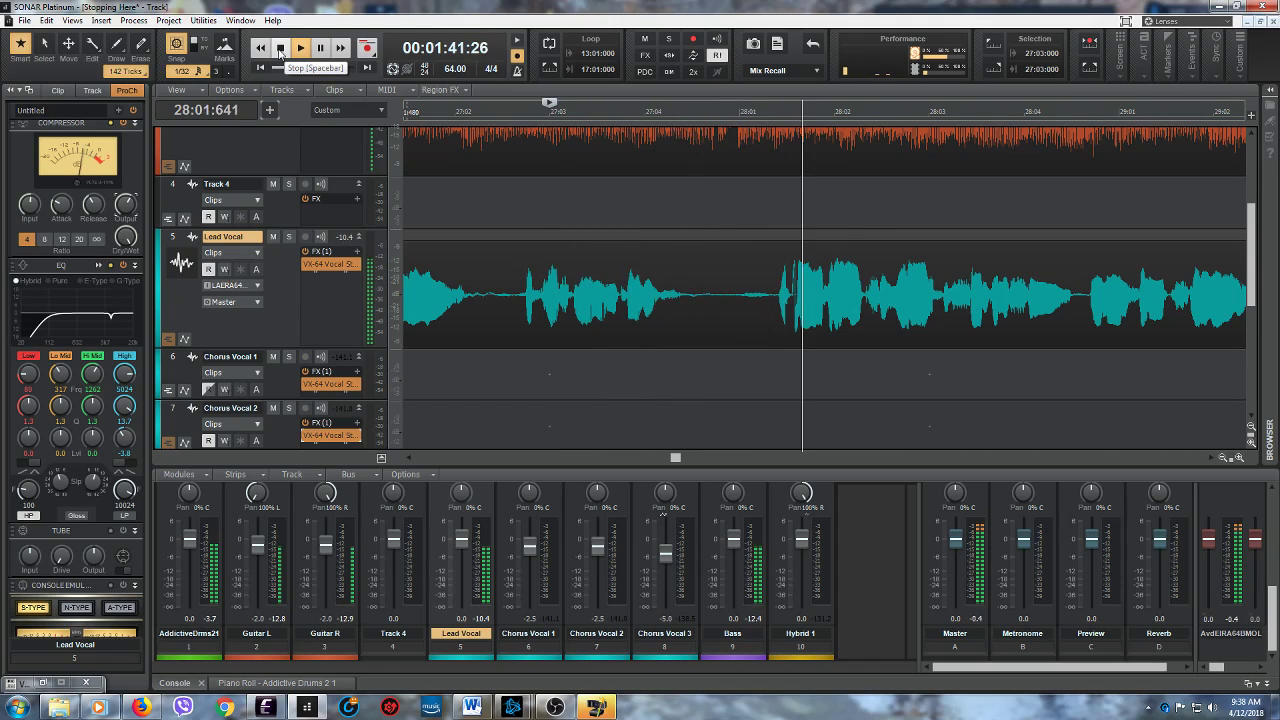
key(space)
- Show the Lead Vocal take lanes and arm lane T2 for recording
drag(674, 461, 683, 459)
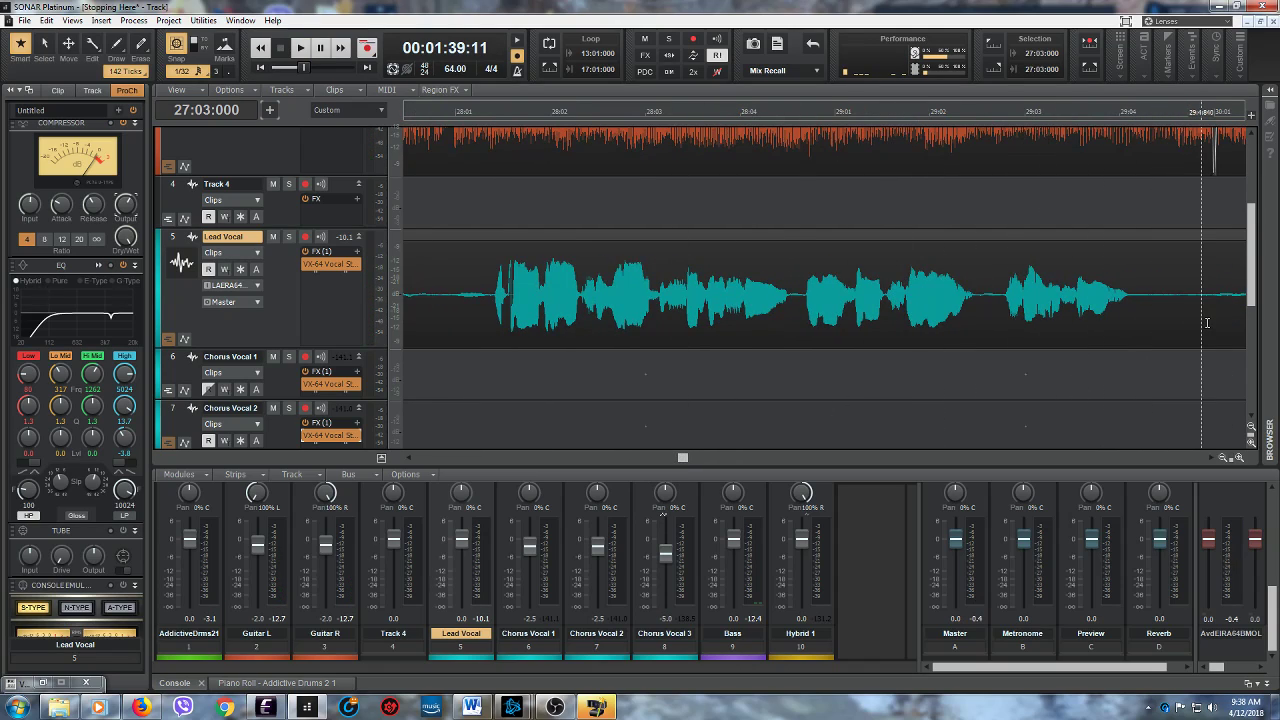
click(170, 340)
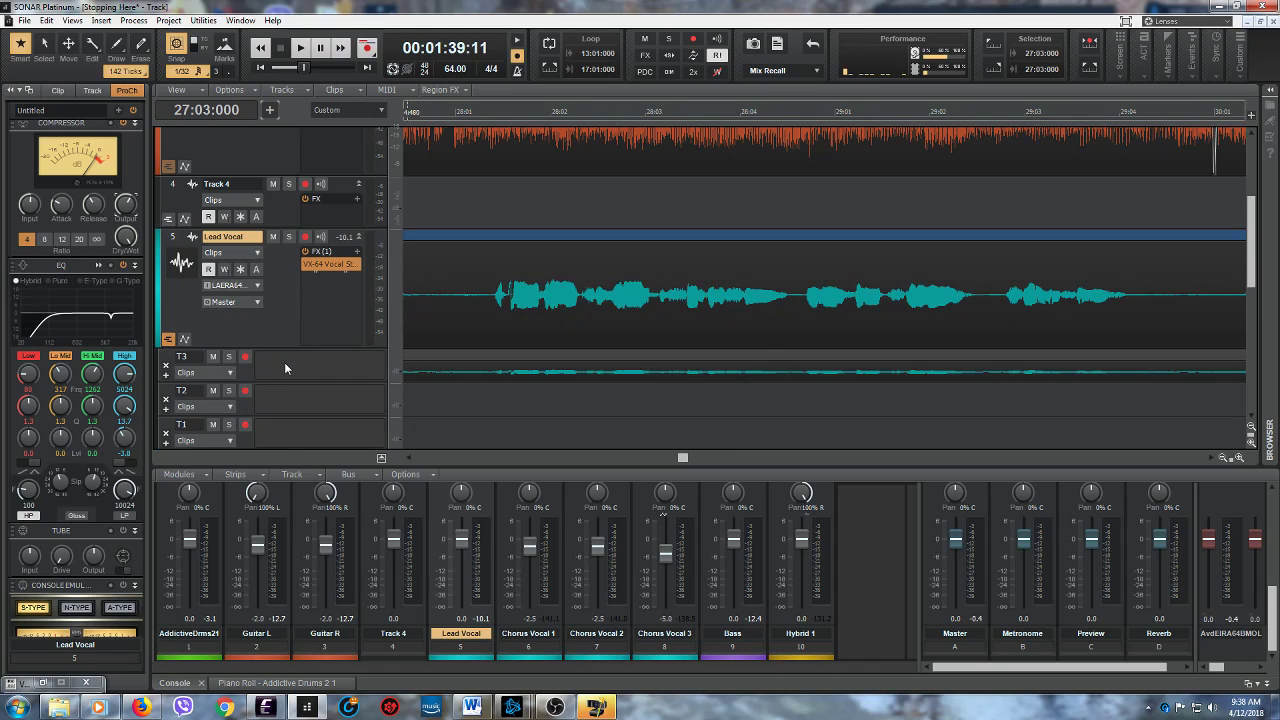
scroll(284, 369, down, 1)
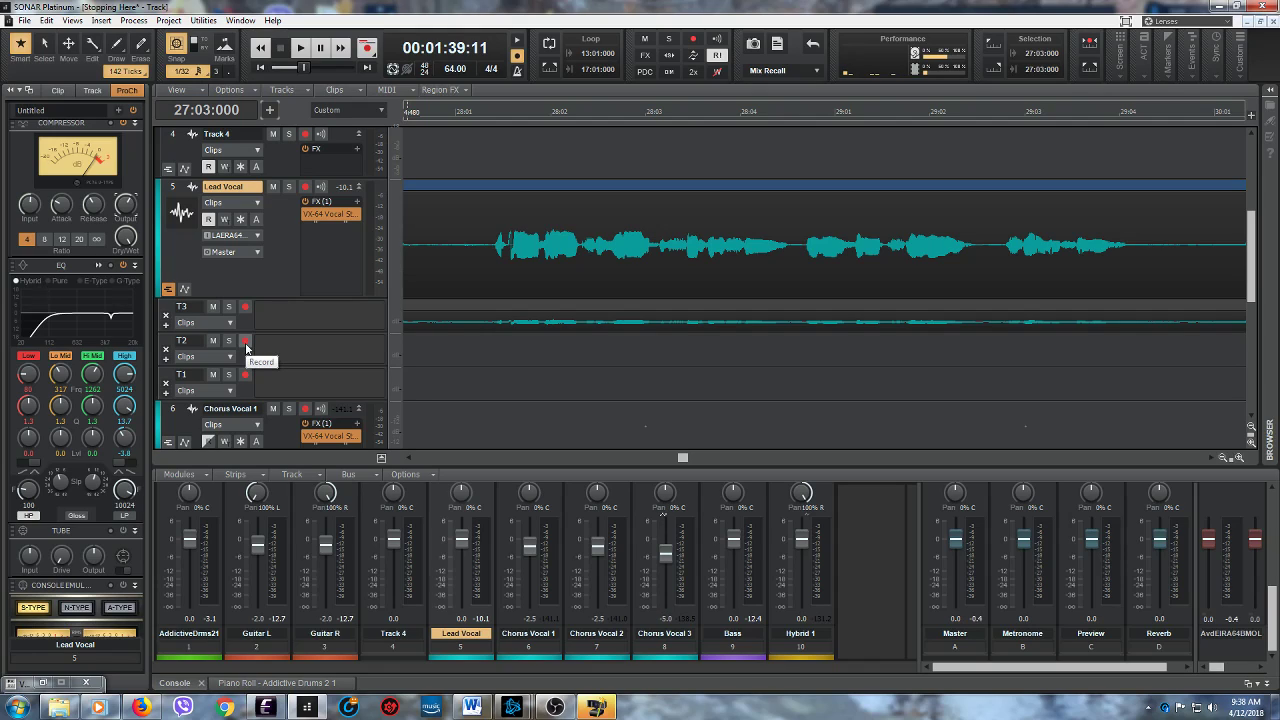
click(246, 342)
- Select 28:01:000 to 29:04:480 in lane T2 and set that range as the auto-punch region
mouse_move(682, 460)
mouse_down()
mouse_move(751, 460)
mouse_move(670, 465)
mouse_up()
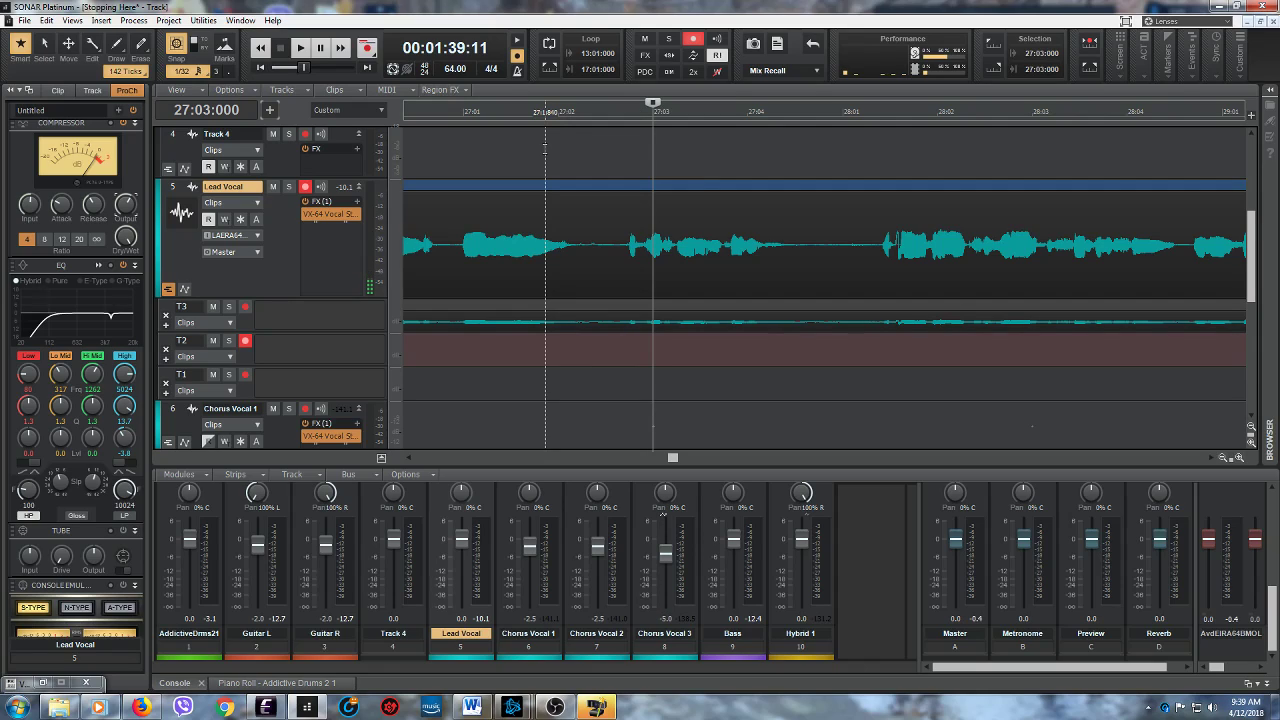
drag(672, 459, 685, 460)
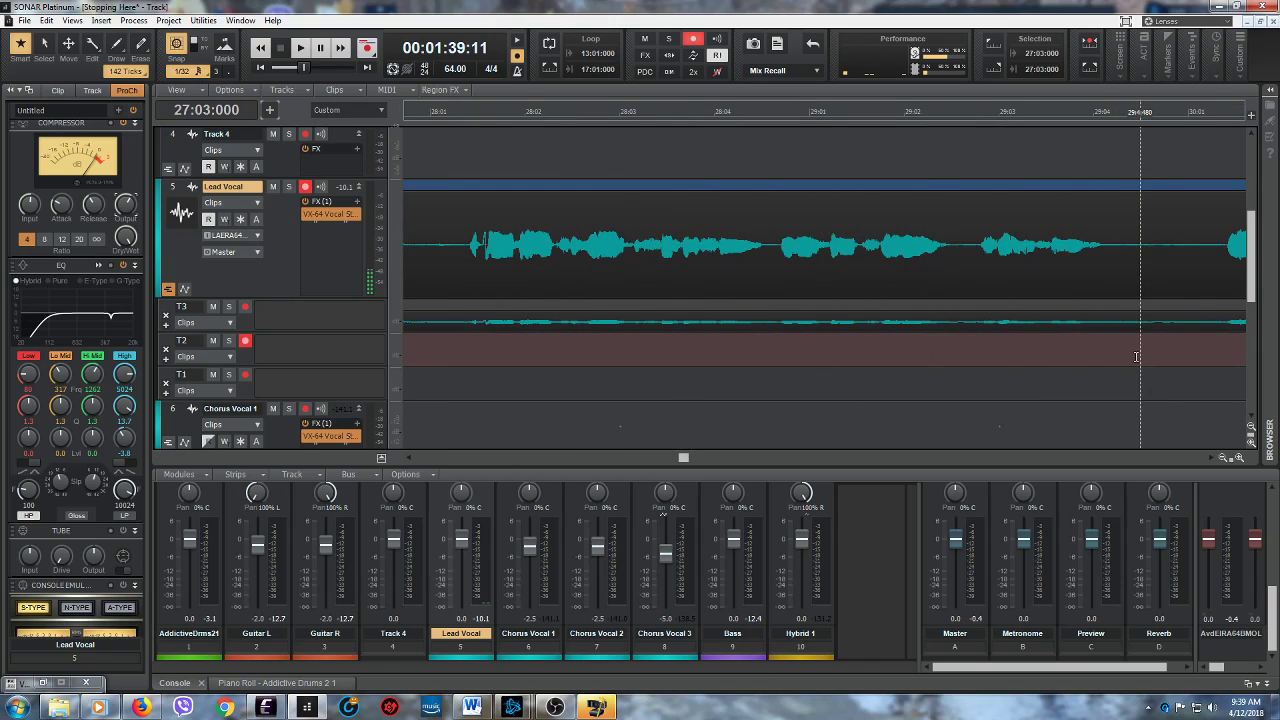
drag(1137, 356, 674, 350)
drag(677, 457, 683, 458)
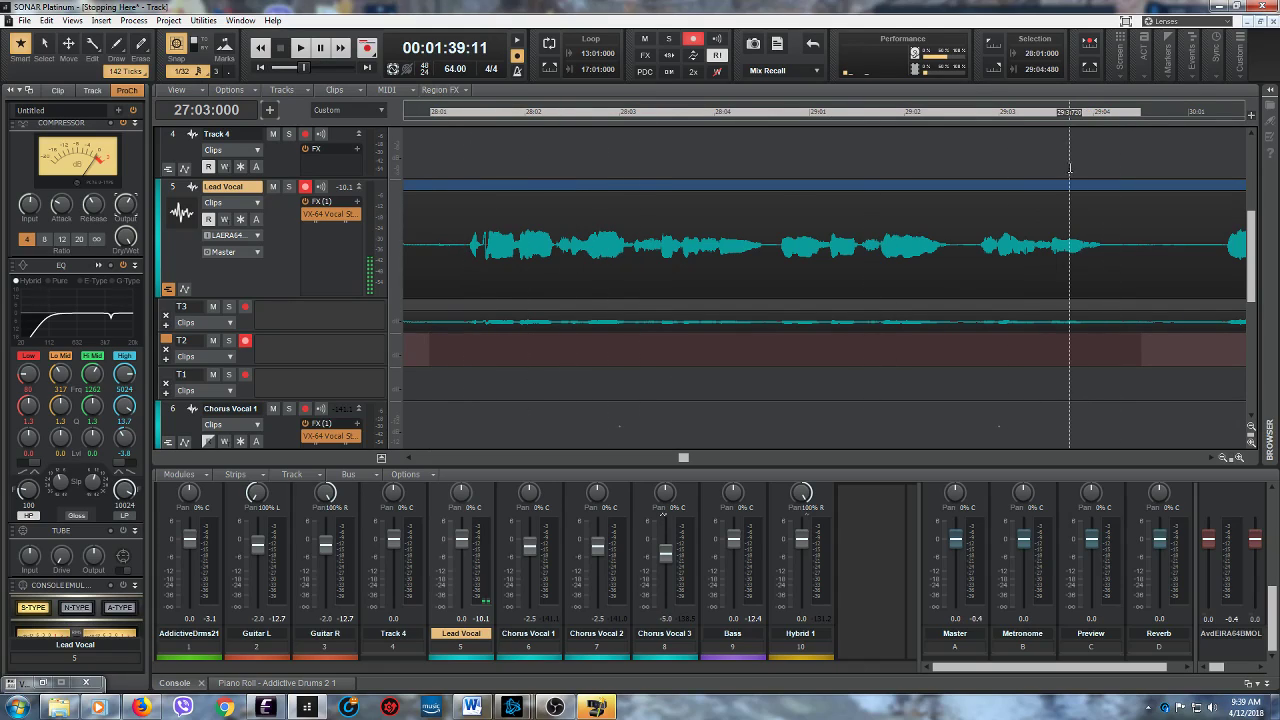
click(1089, 42)
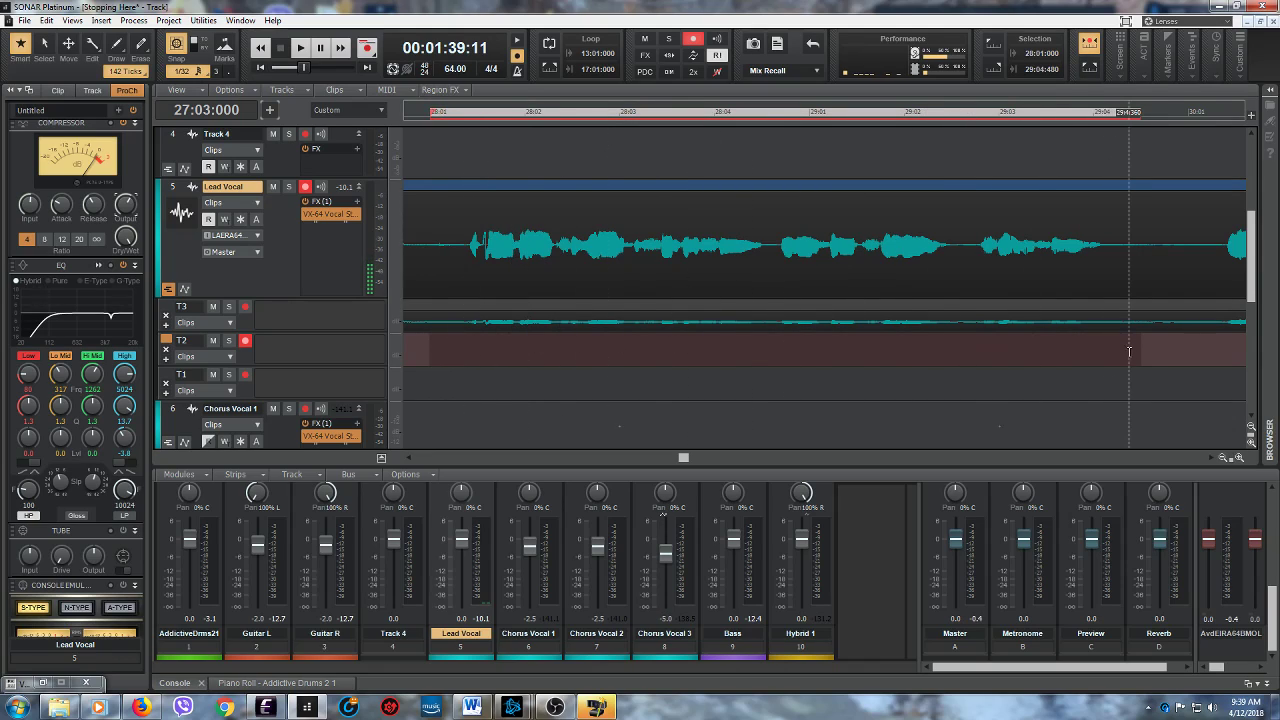
- Play the lead-in to the punch region twice from 27:03:000
drag(684, 459, 681, 459)
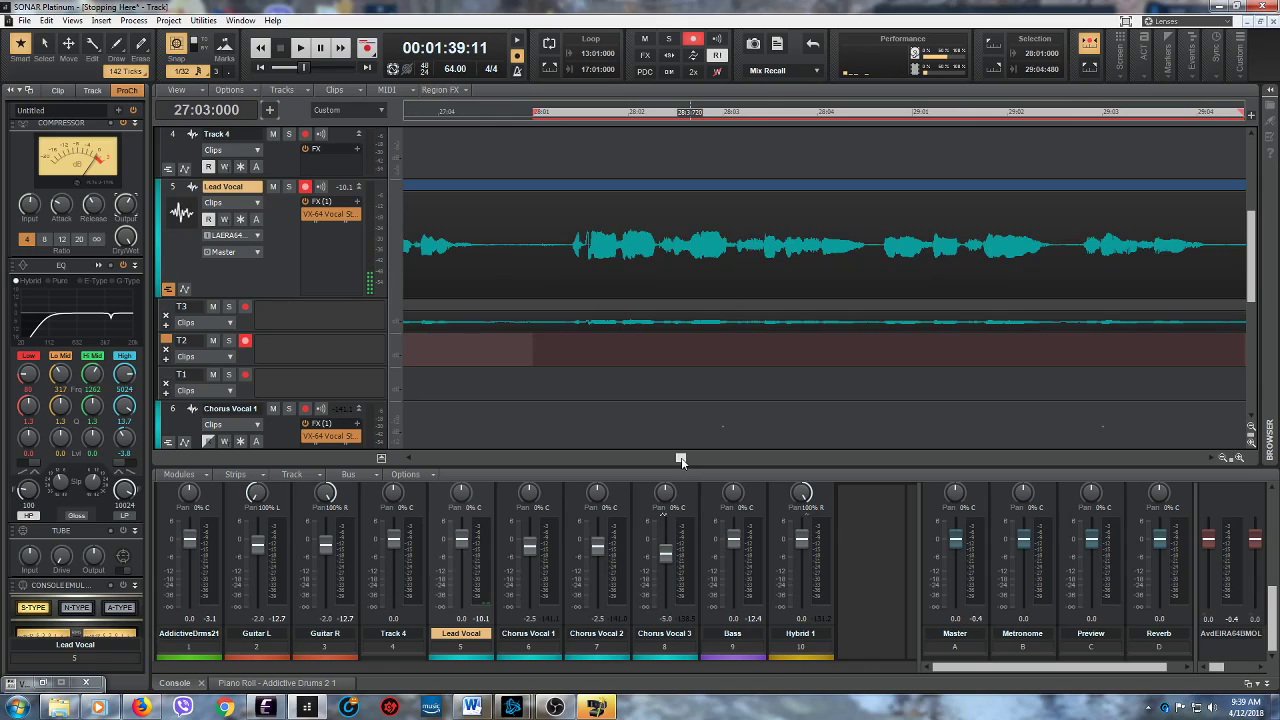
drag(673, 460, 670, 457)
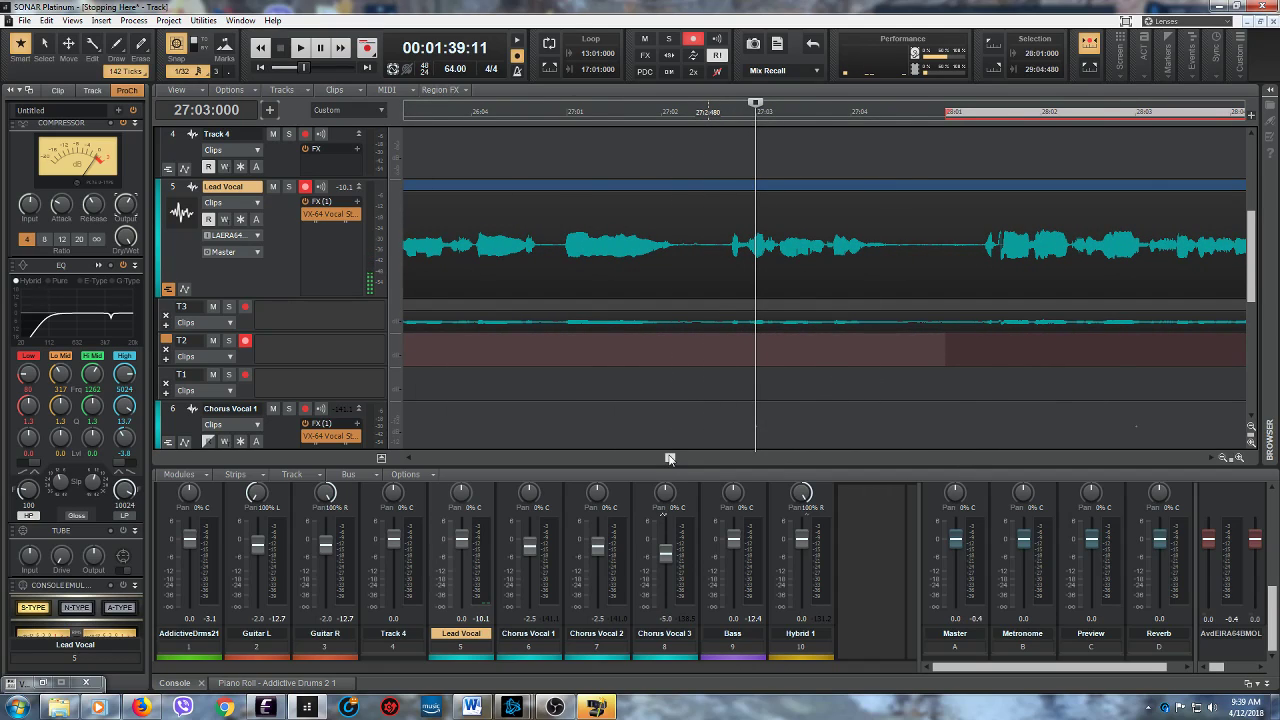
drag(670, 459, 674, 459)
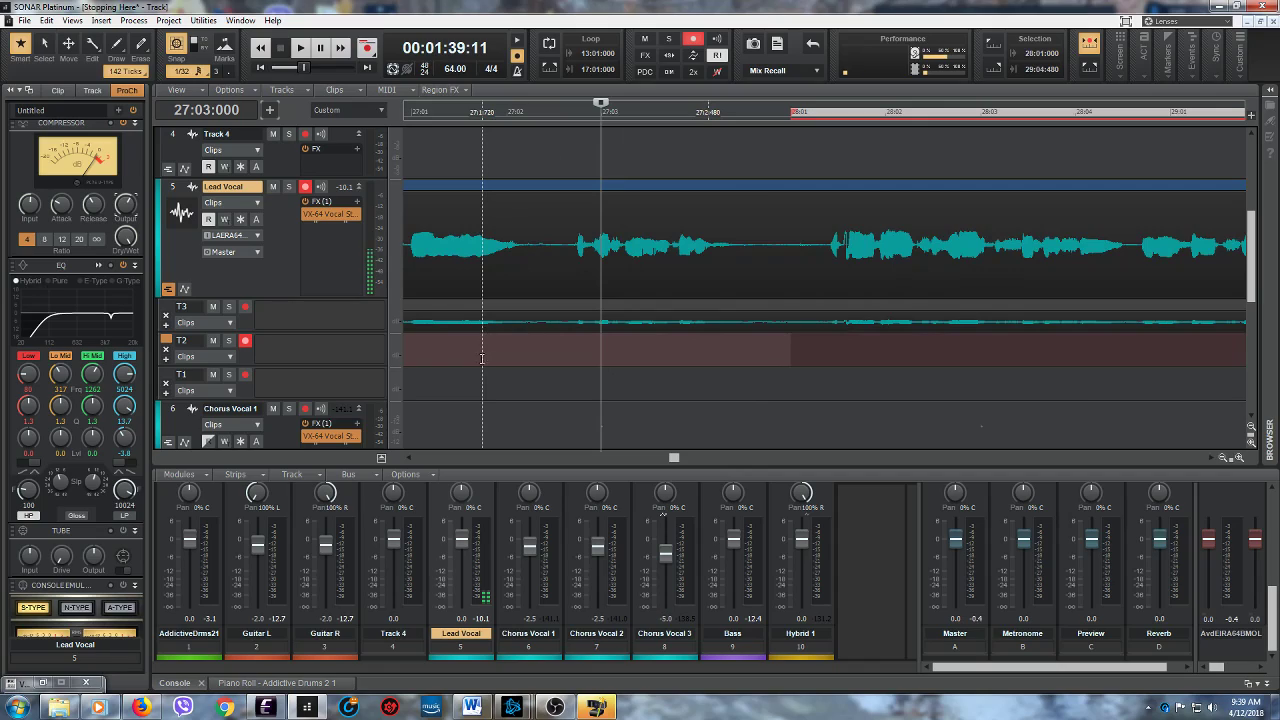
click(300, 47)
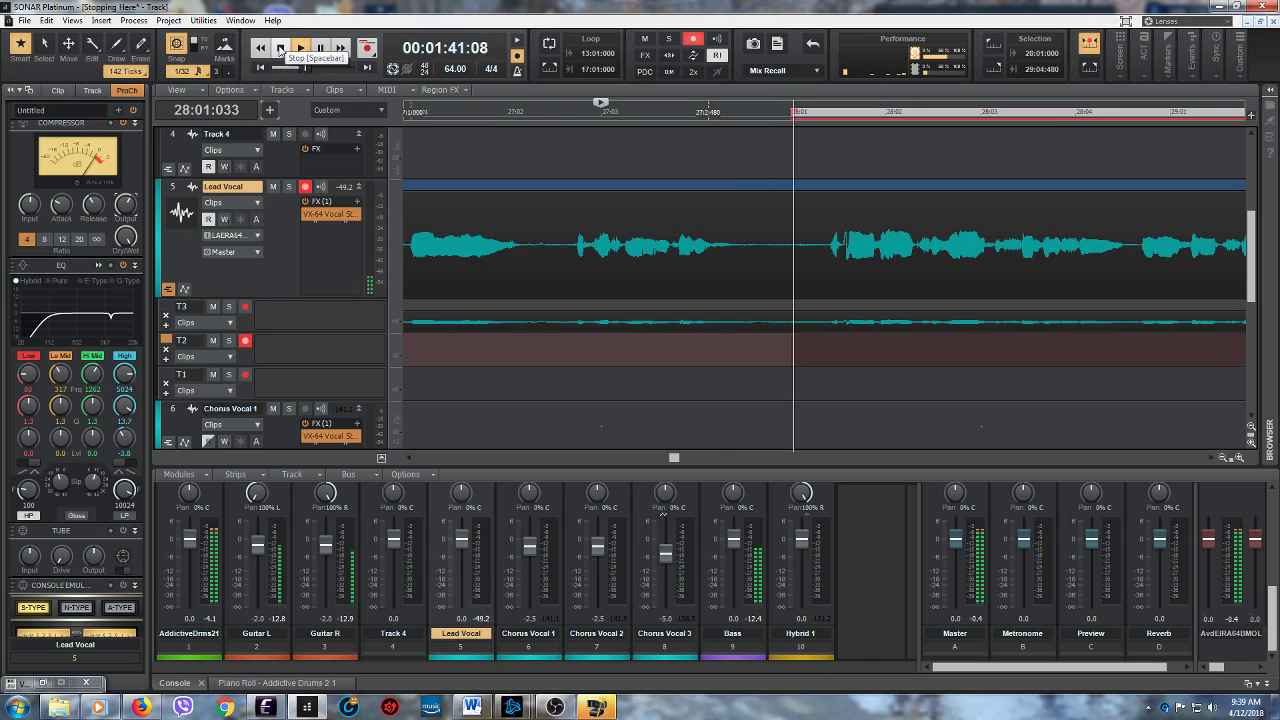
click(280, 48)
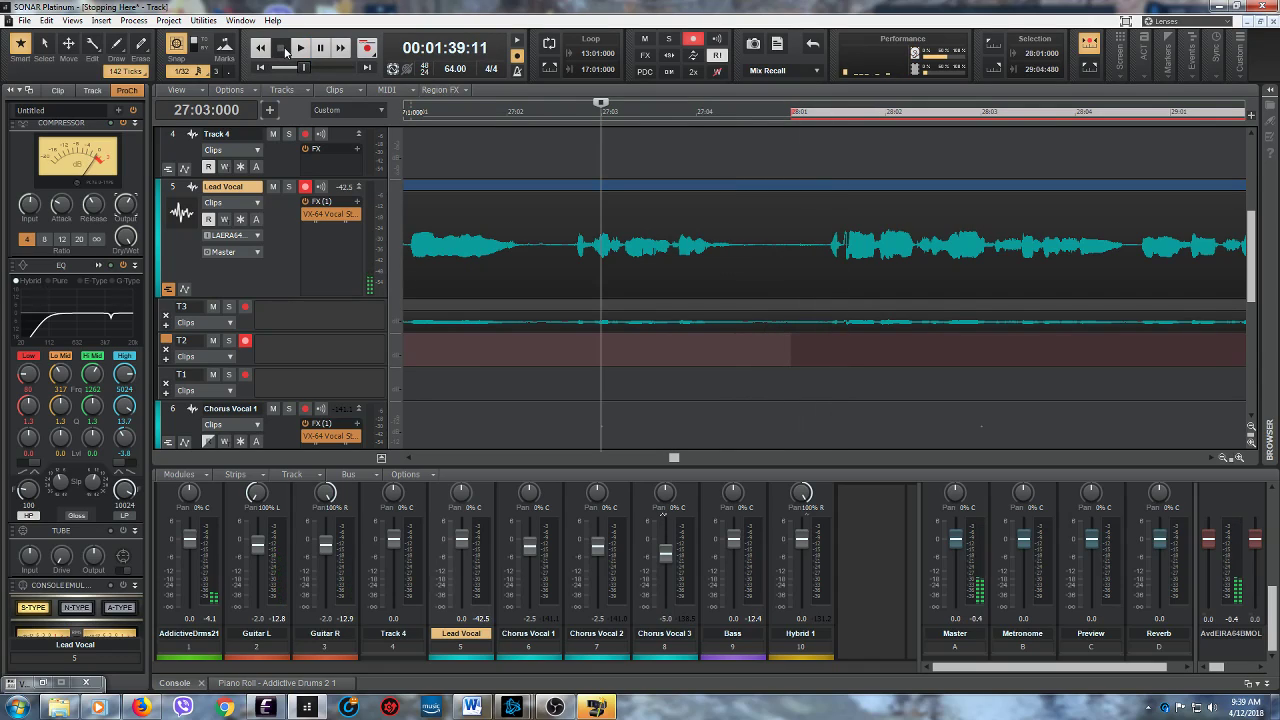
click(302, 49)
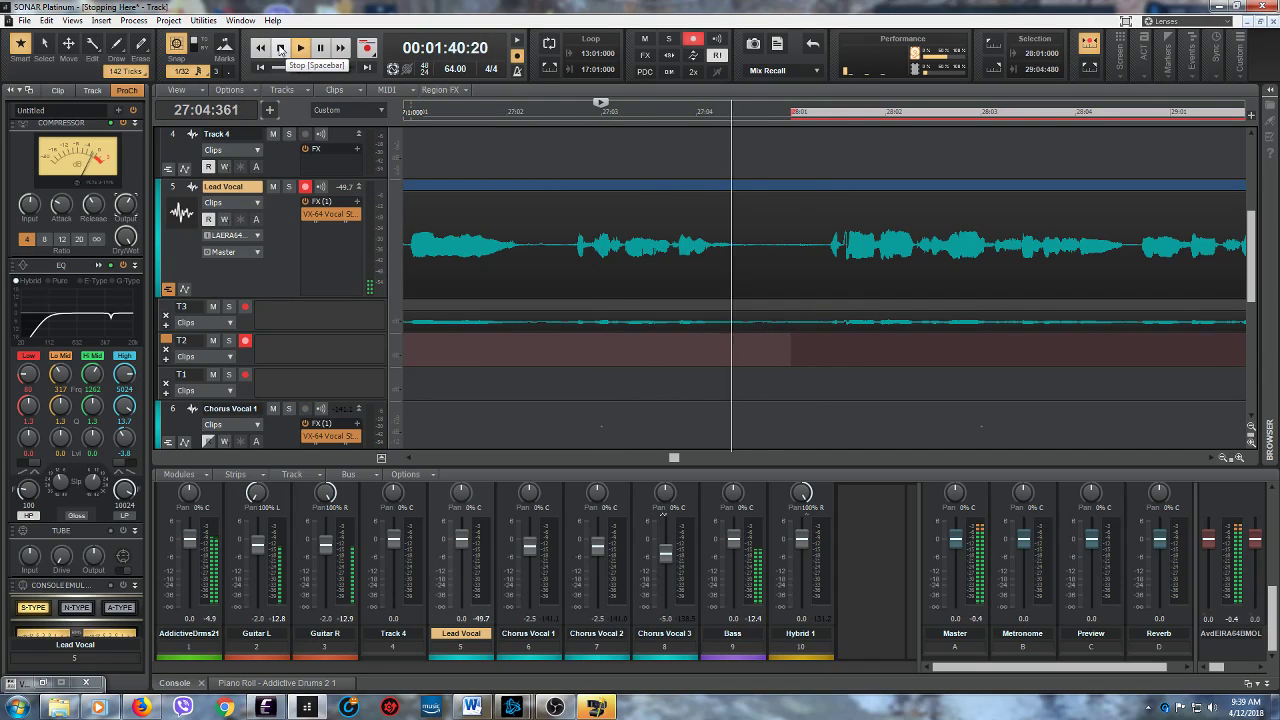
click(281, 49)
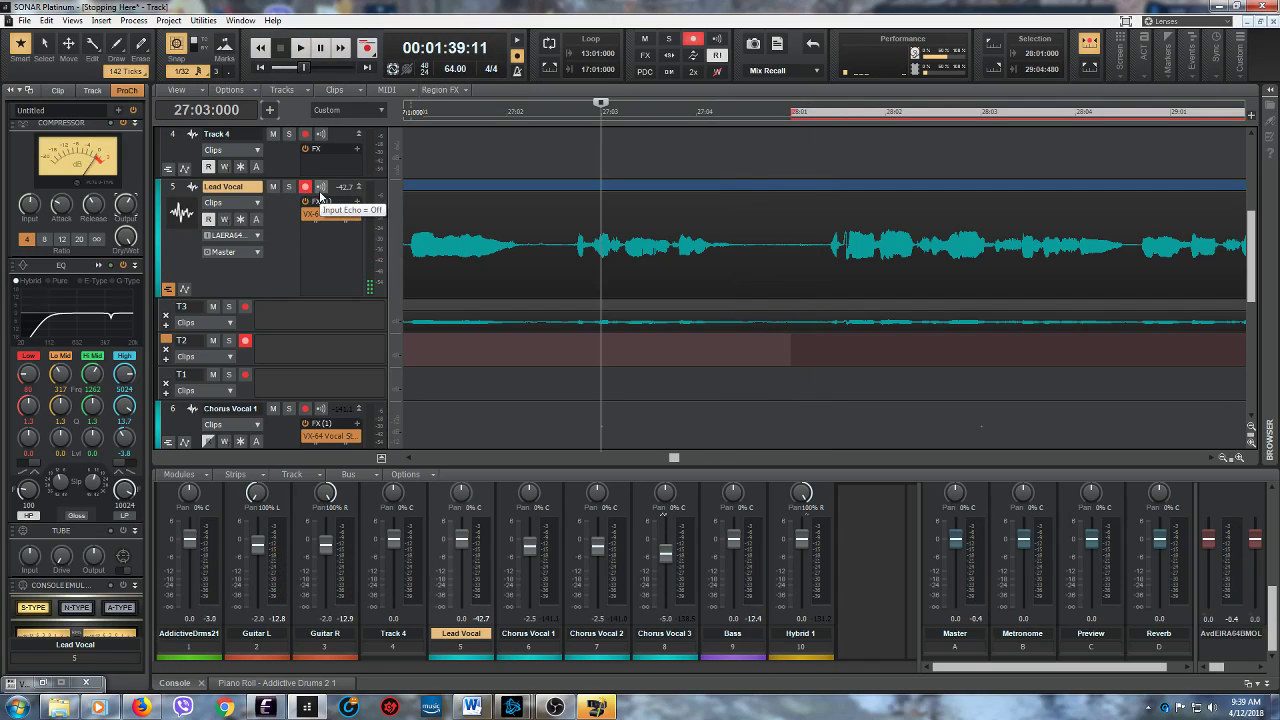
- With Lead Vocal input echo on, record the punch-in take into lane T2 starting from 27:03:000, and disarm the lane
click(367, 48)
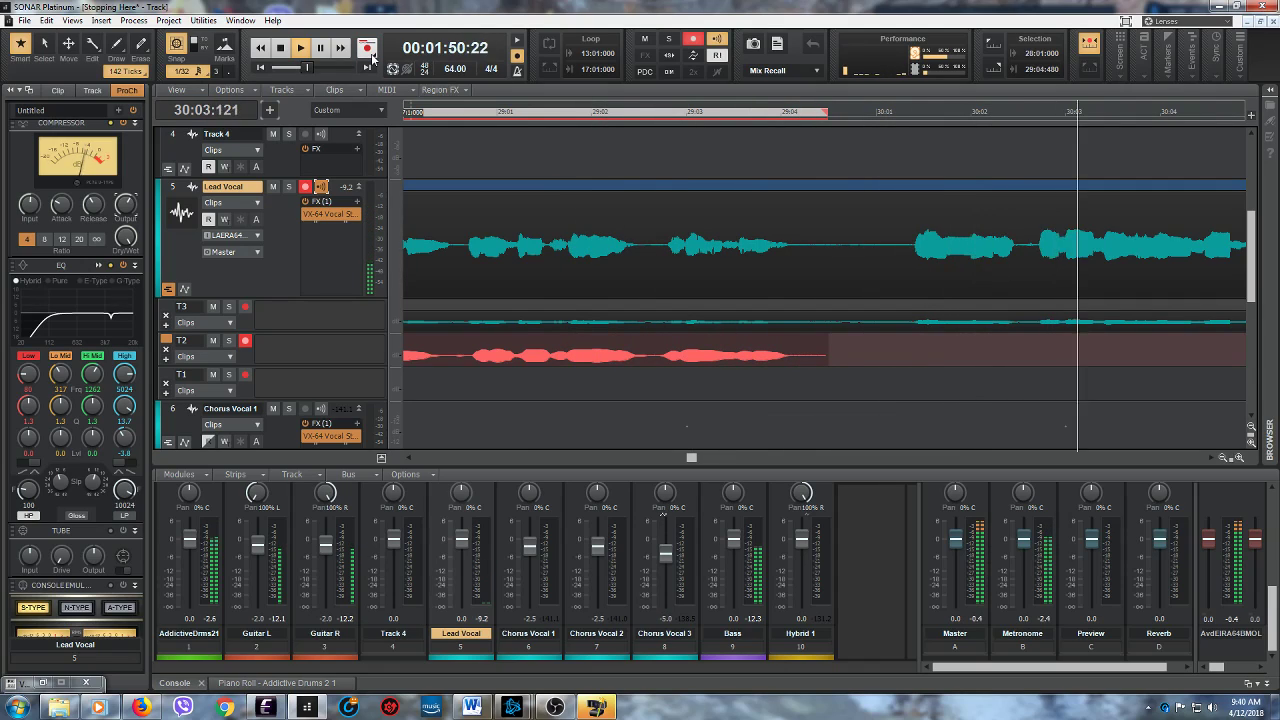
key(space)
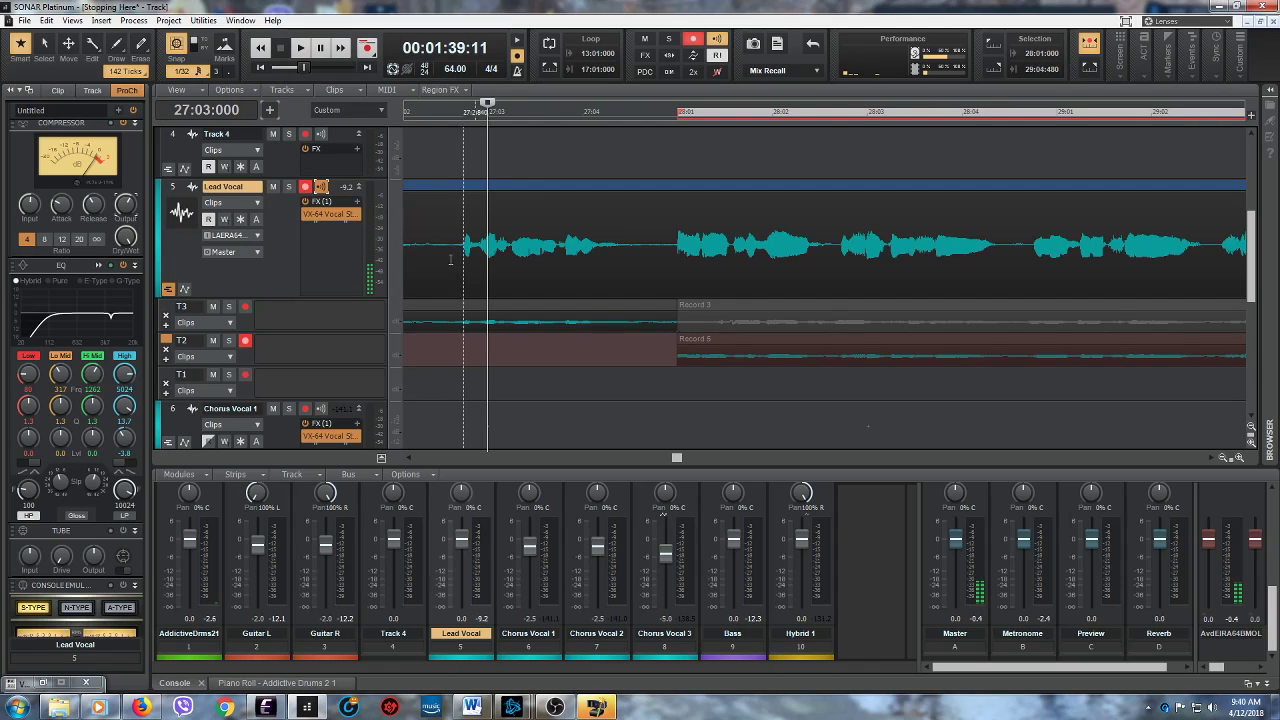
click(245, 341)
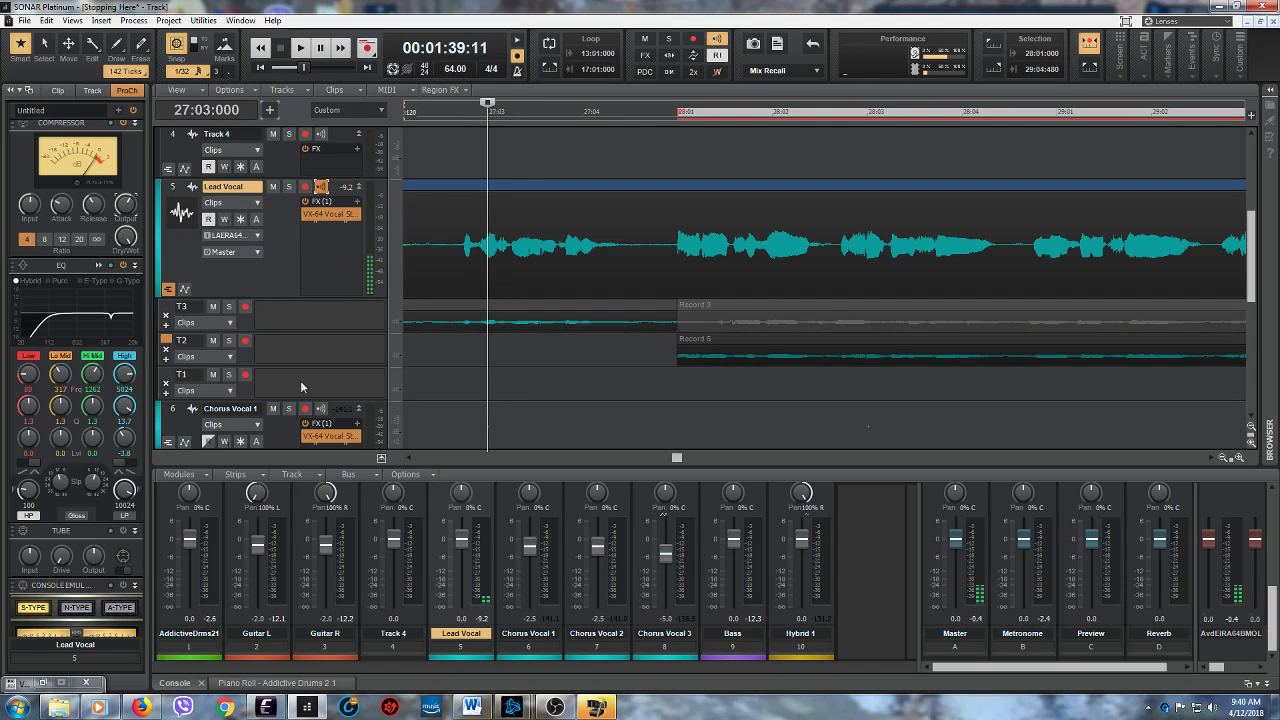
- Listen to the new punch-in take twice from 27:03:000, continuing to about 29:03 the first time
drag(1231, 458, 1204, 471)
drag(637, 461, 658, 459)
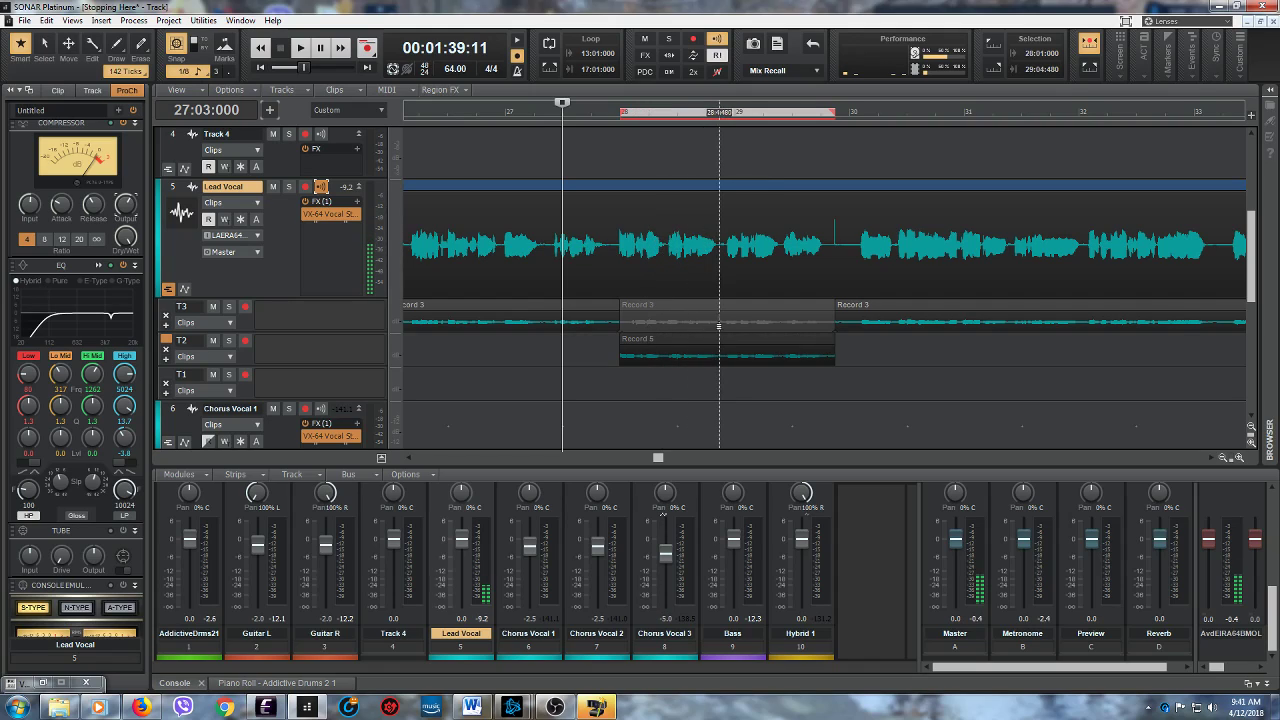
click(300, 47)
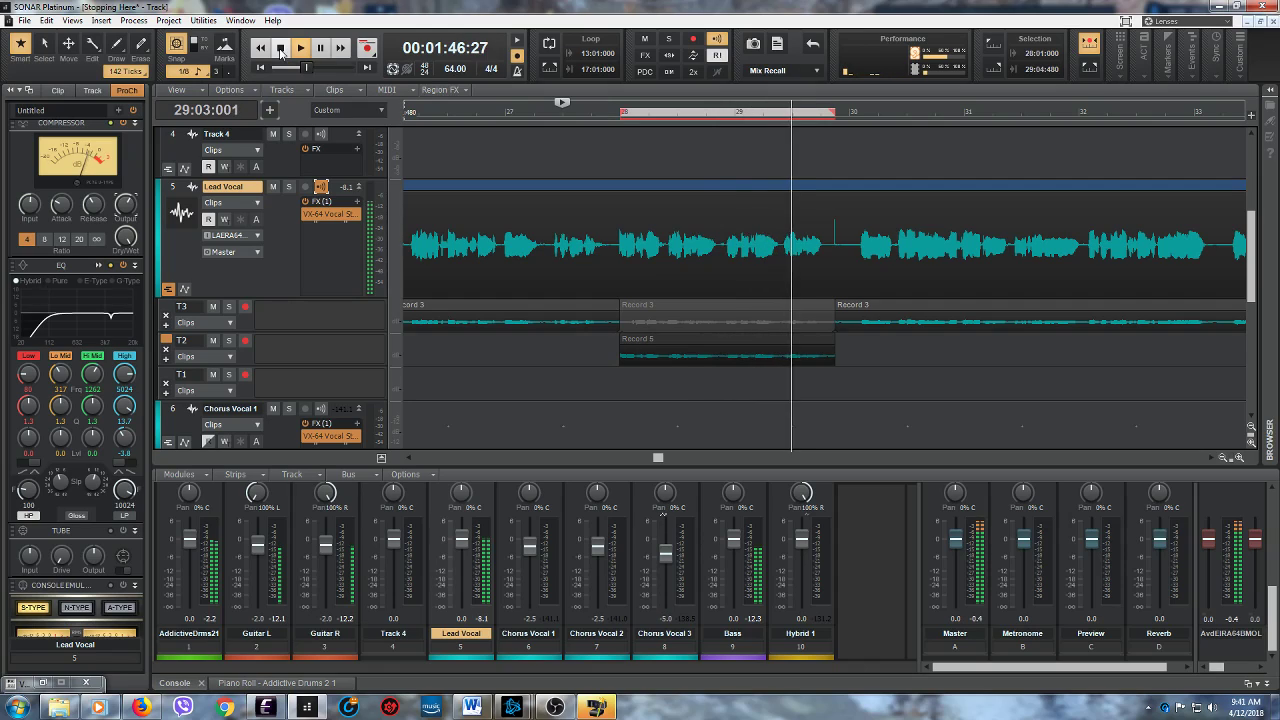
click(281, 52)
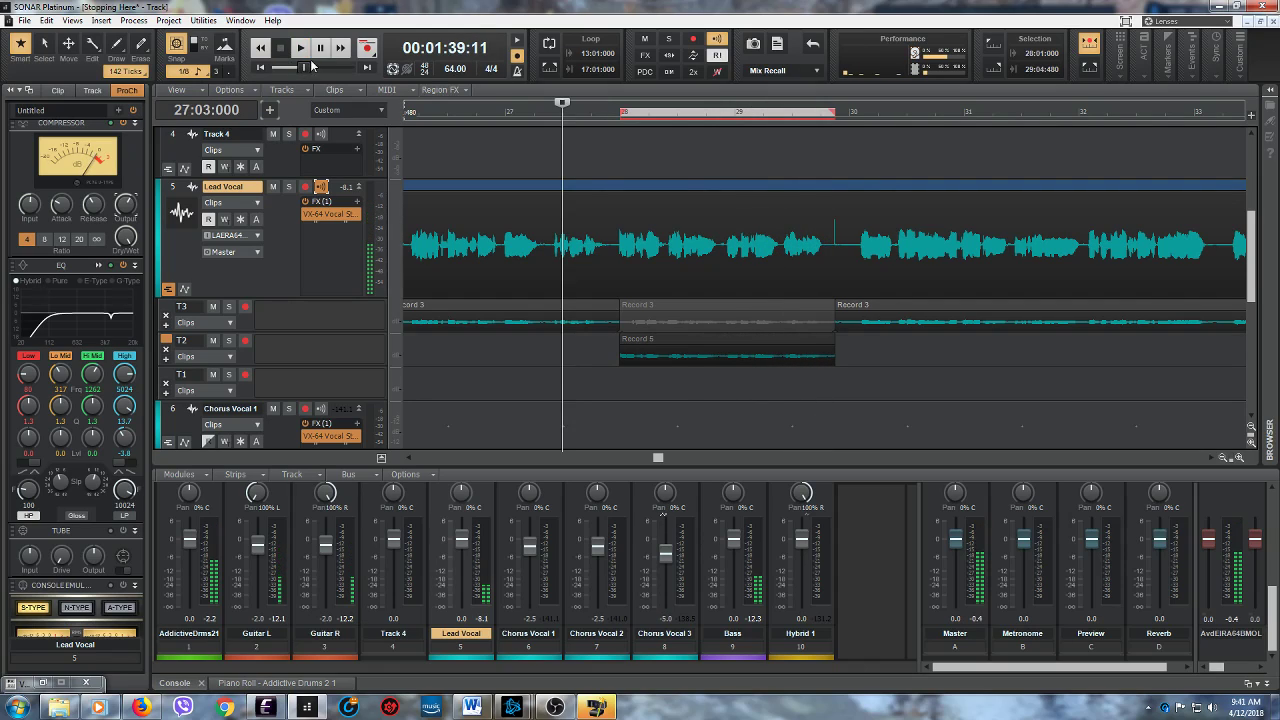
click(299, 50)
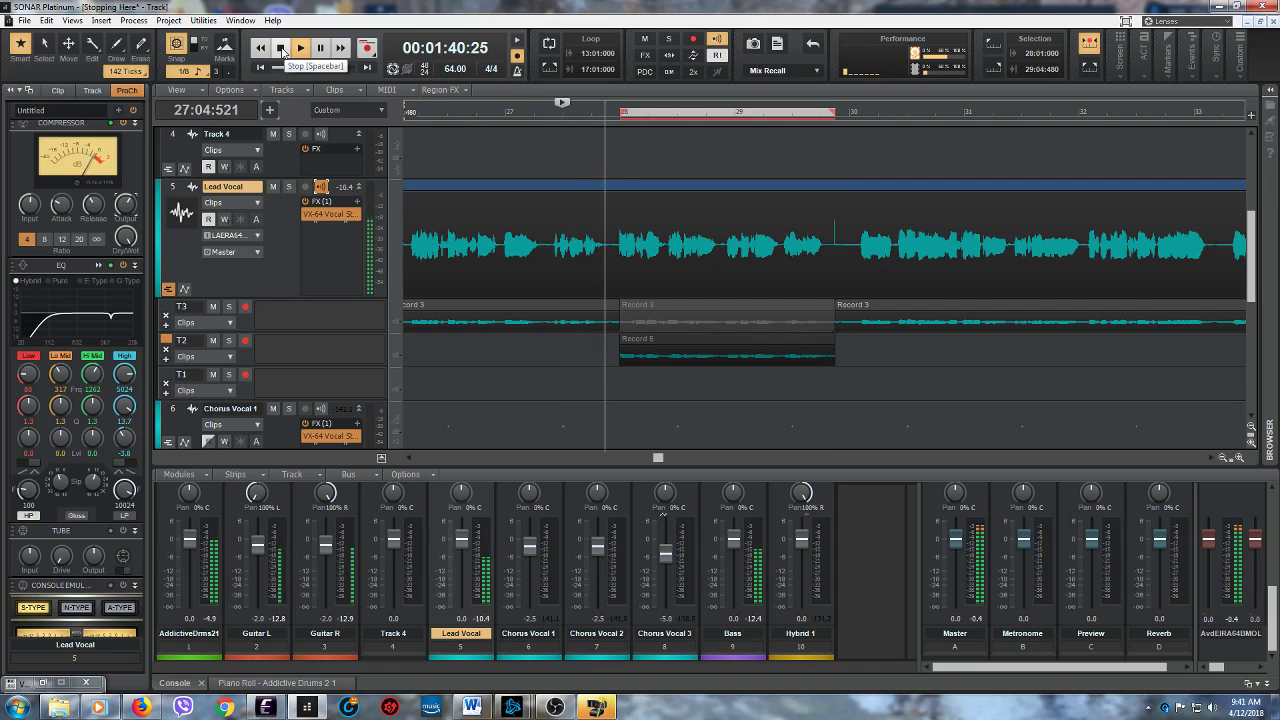
click(281, 52)
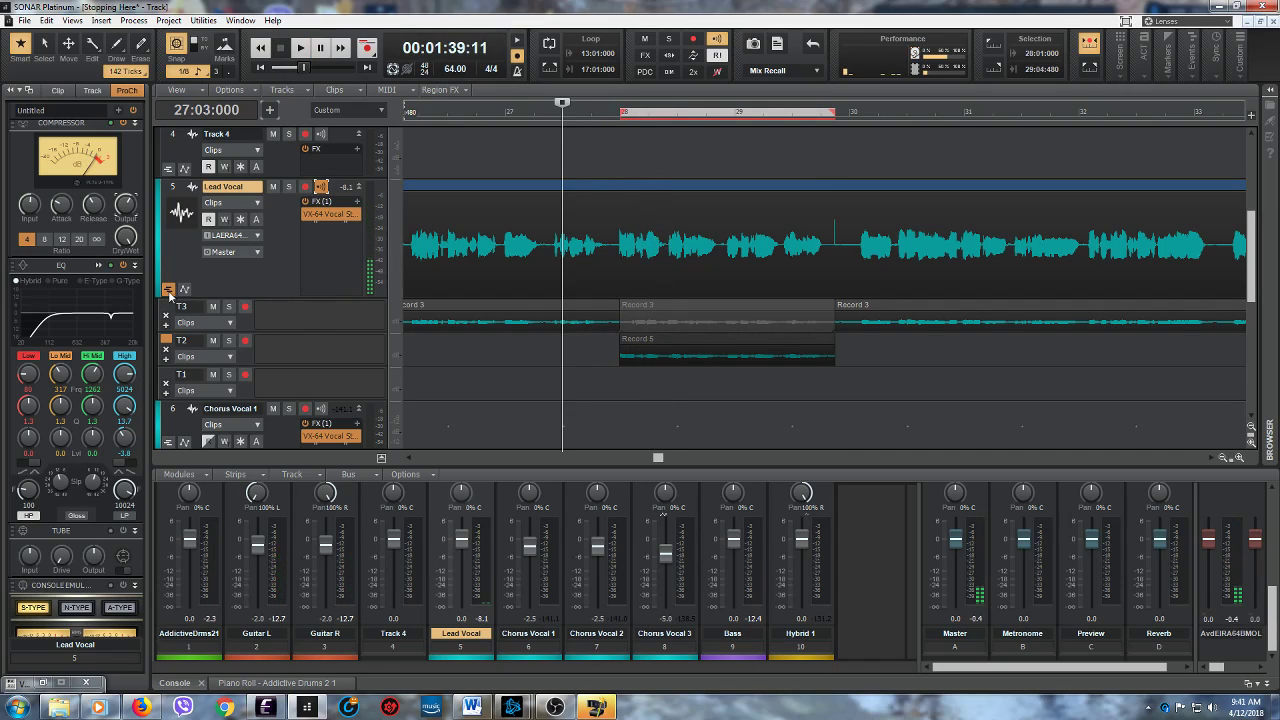
- Hide the Lead Vocal take lanes and replay the punched-in section from 27:03:000
click(169, 290)
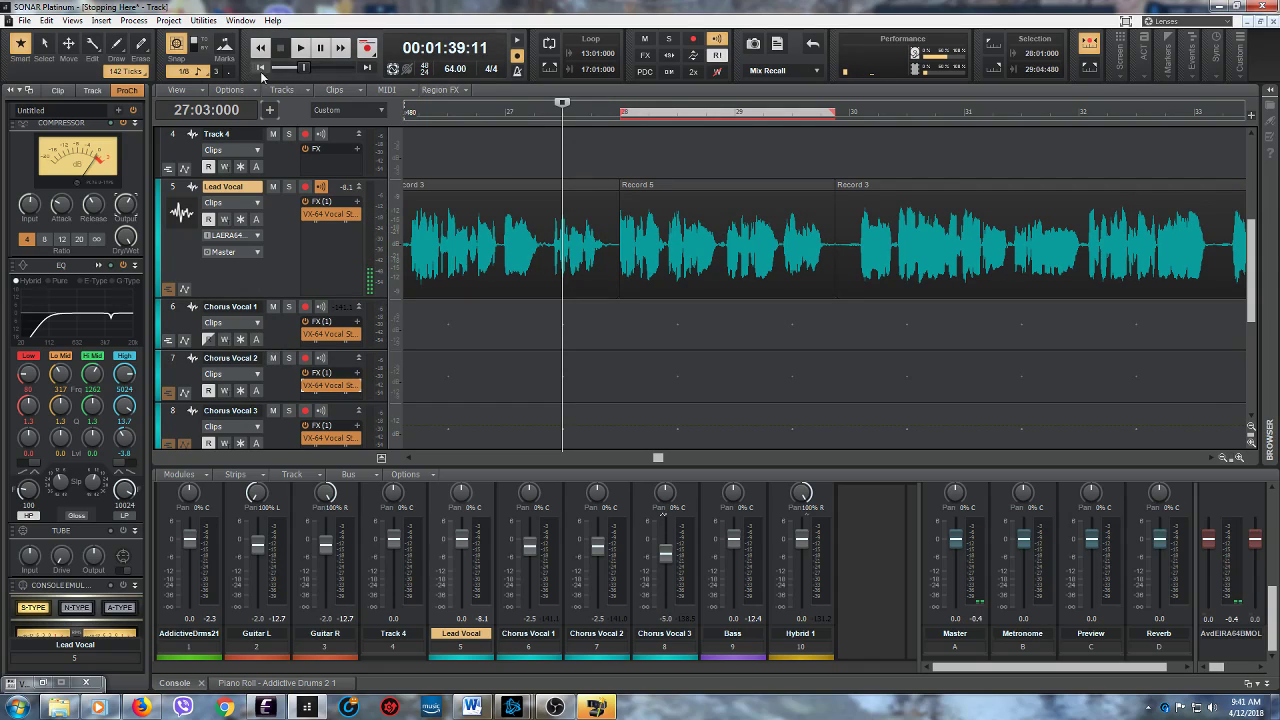
click(302, 50)
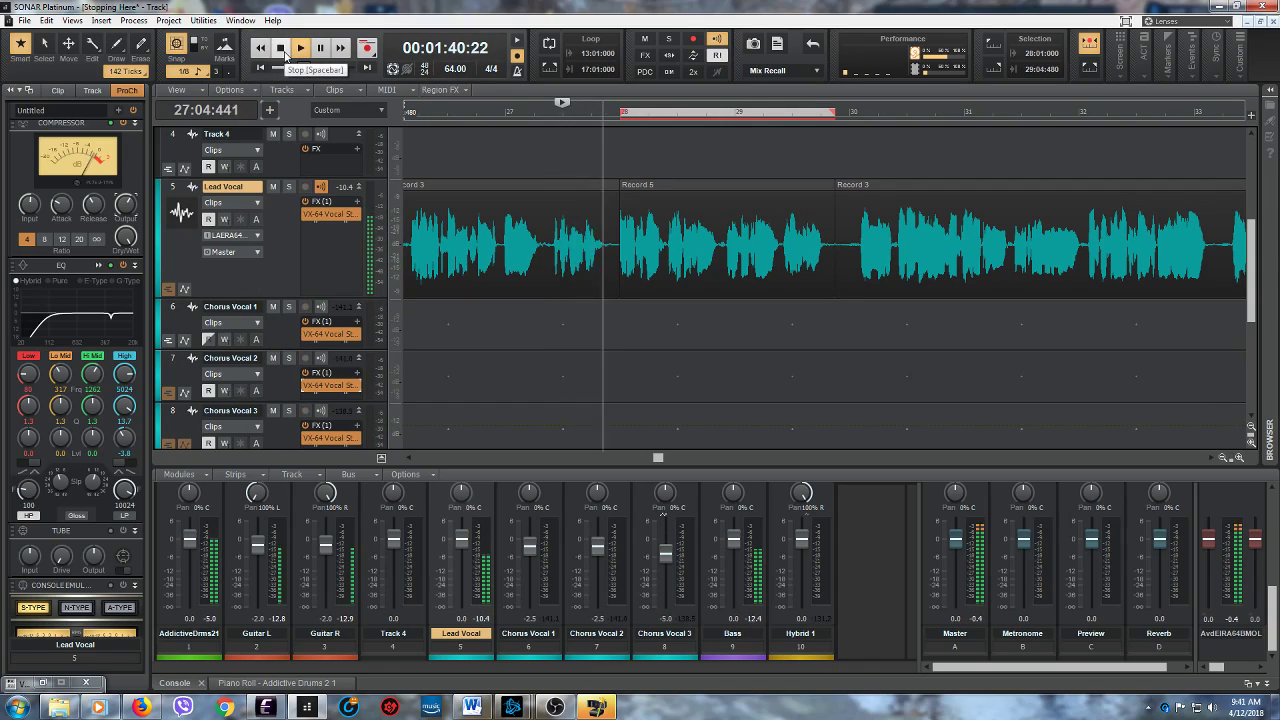
key(space)
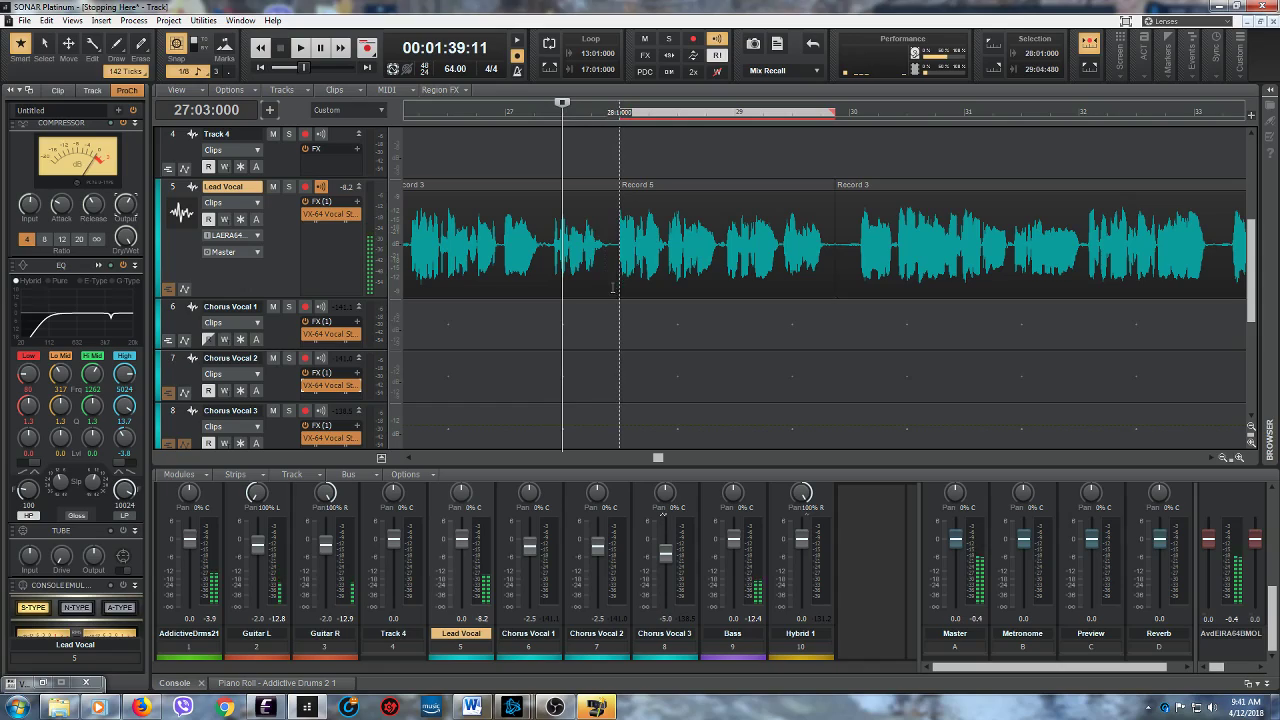
- Move the edit boundary between the Lead Vocal's Record 3 and Record 5 clips earlier to 27:04:480 and audition it twice from 27:03:000
drag(610, 290, 607, 289)
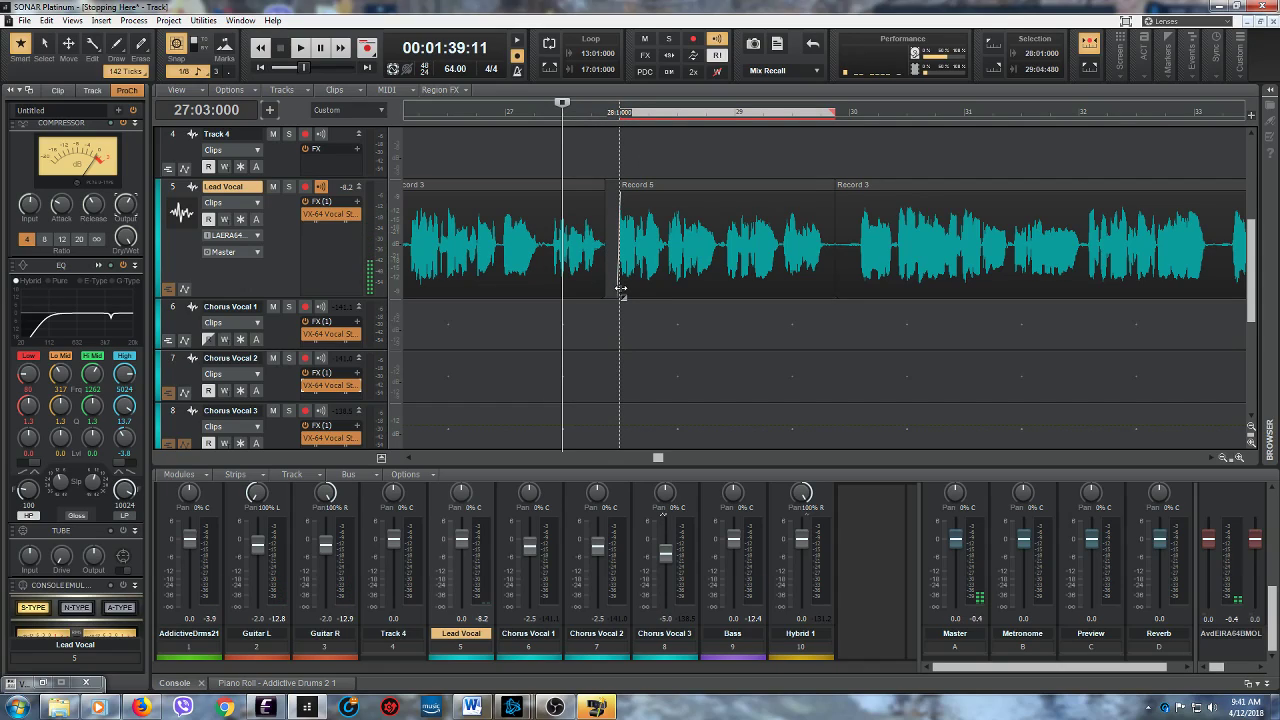
drag(612, 291, 612, 292)
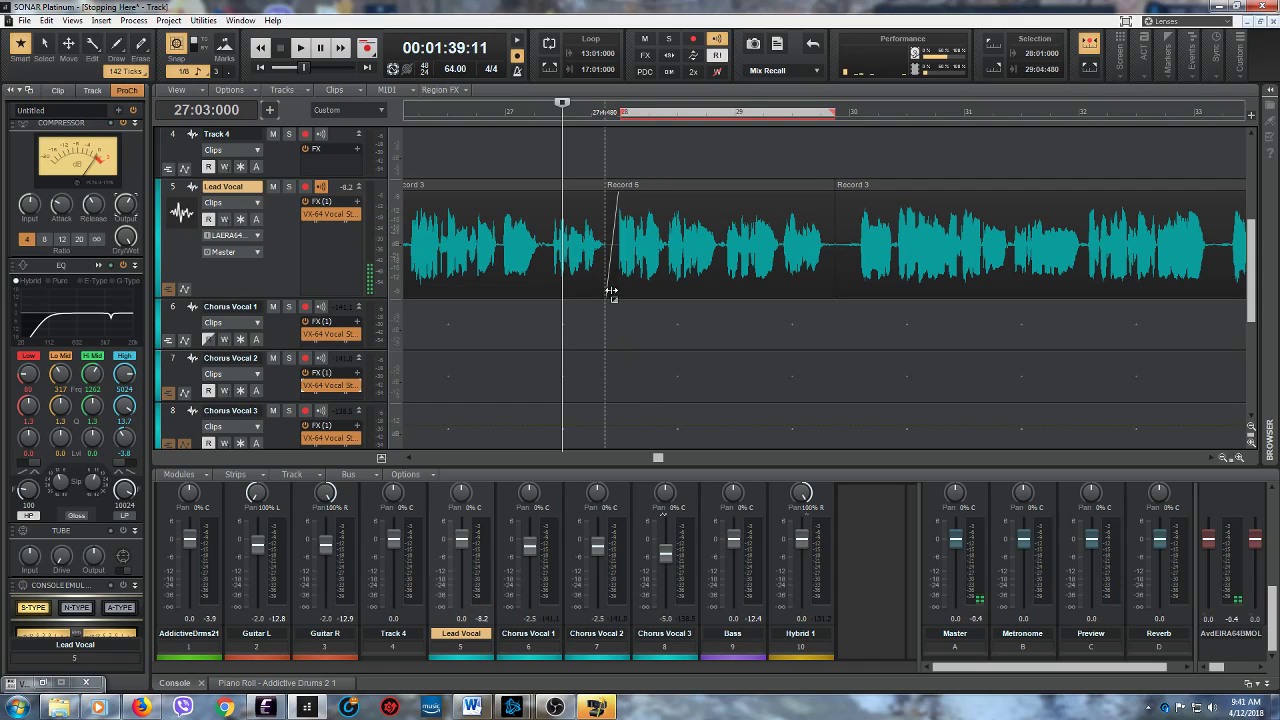
click(301, 49)
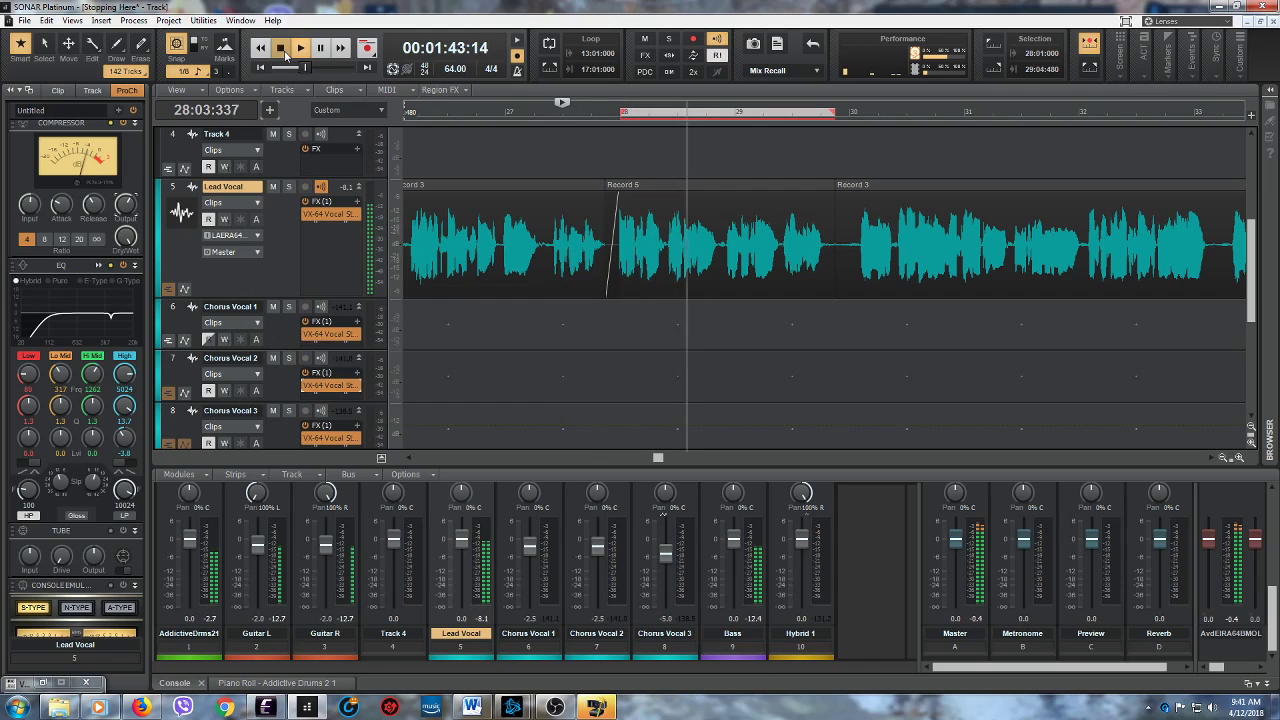
click(282, 48)
click(301, 49)
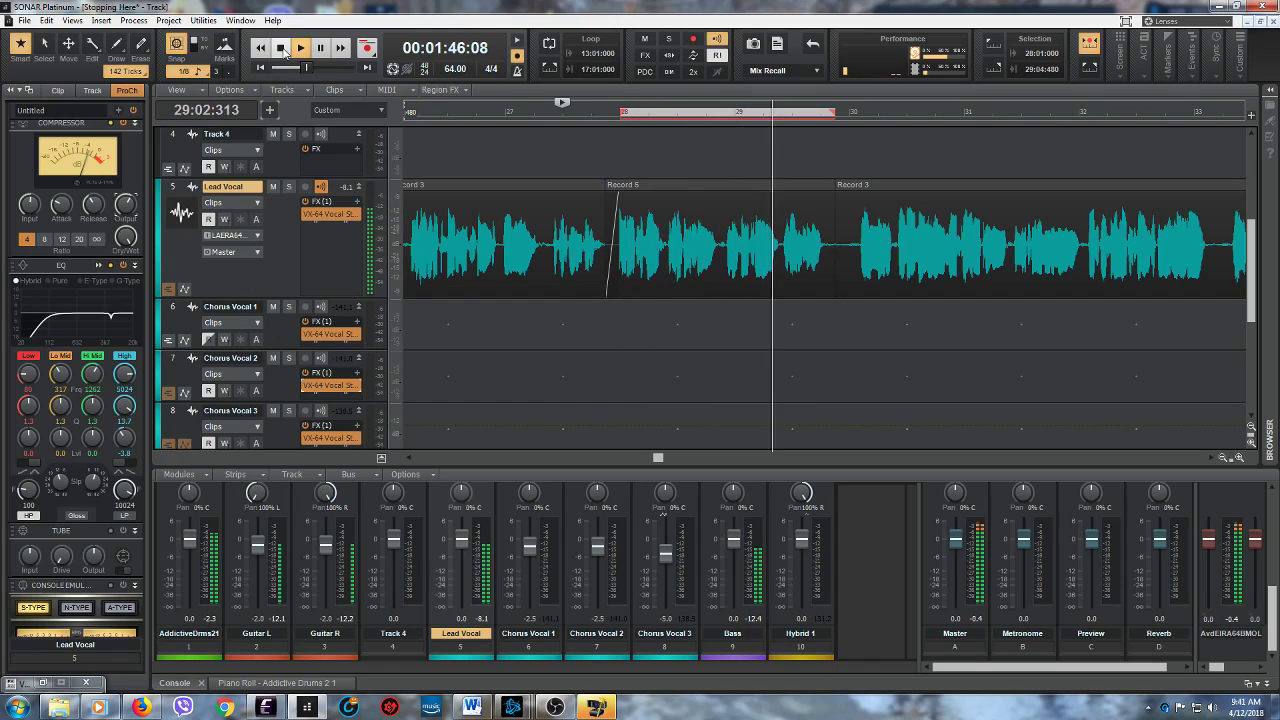
click(283, 49)
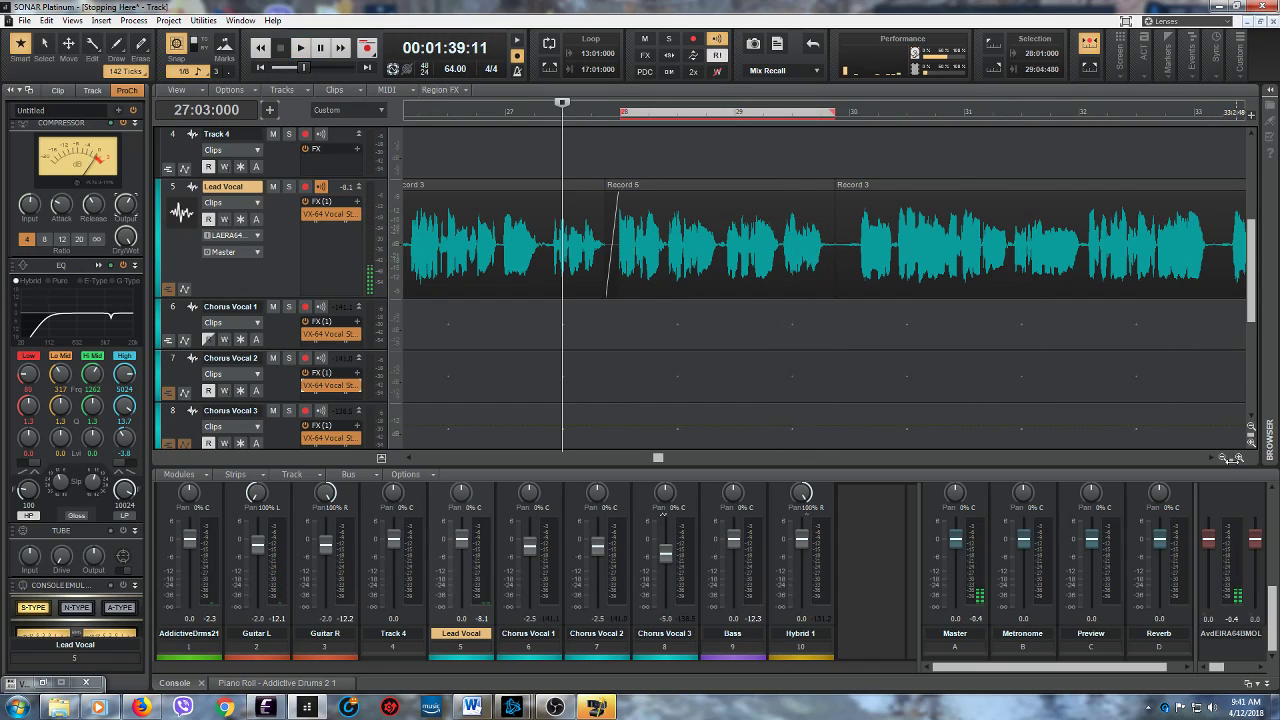
- Play the Lead Vocal section from 26:01:480 and trim the end of the last Record 3 clip to 34:02:000
click(1226, 458)
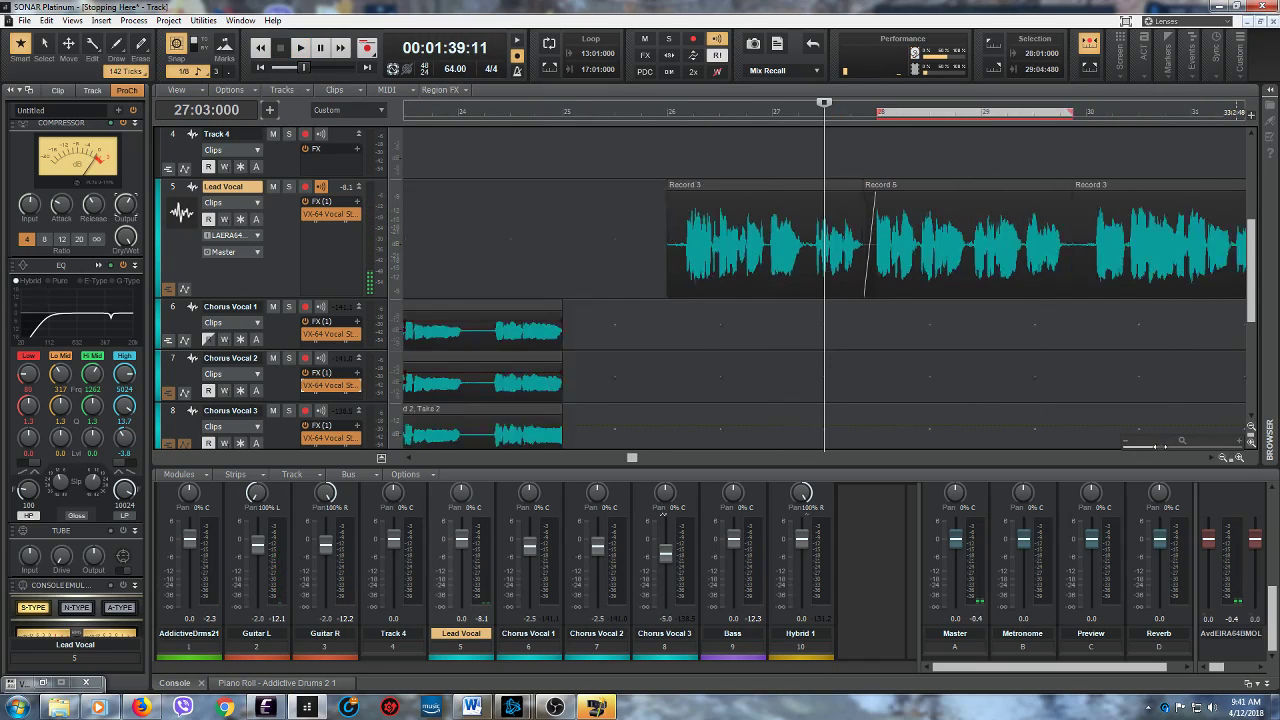
click(697, 347)
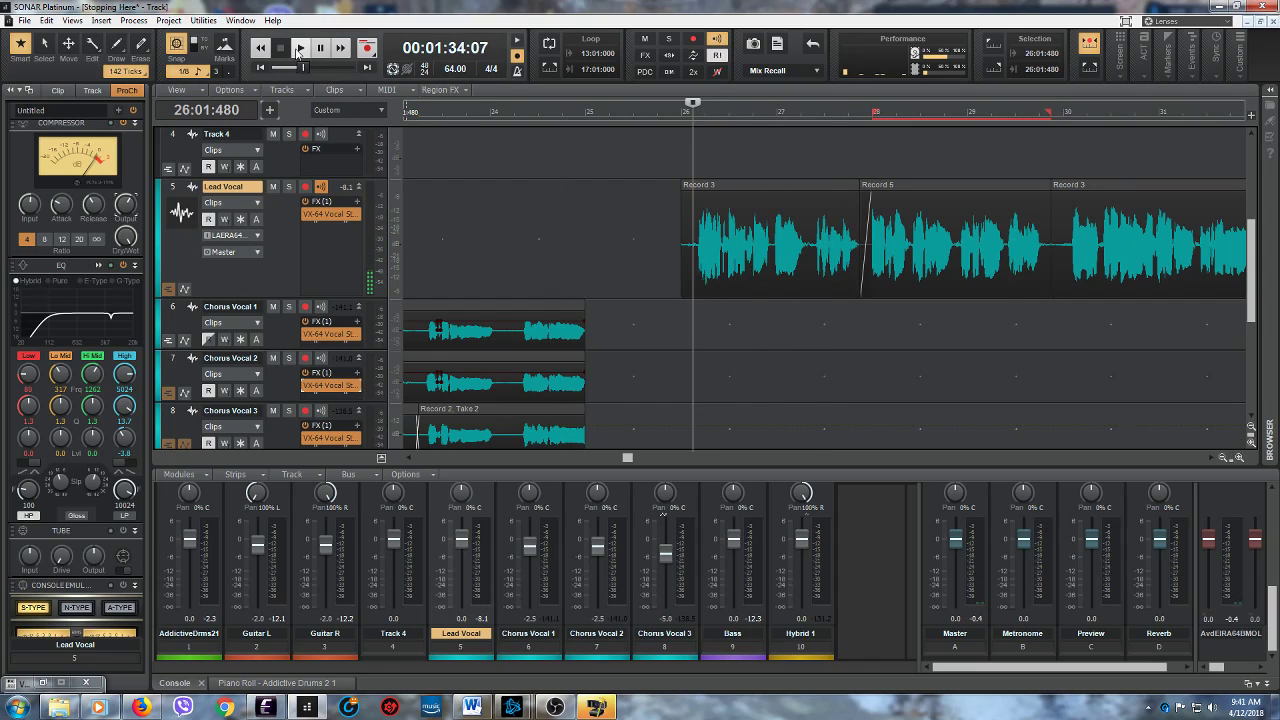
key(space)
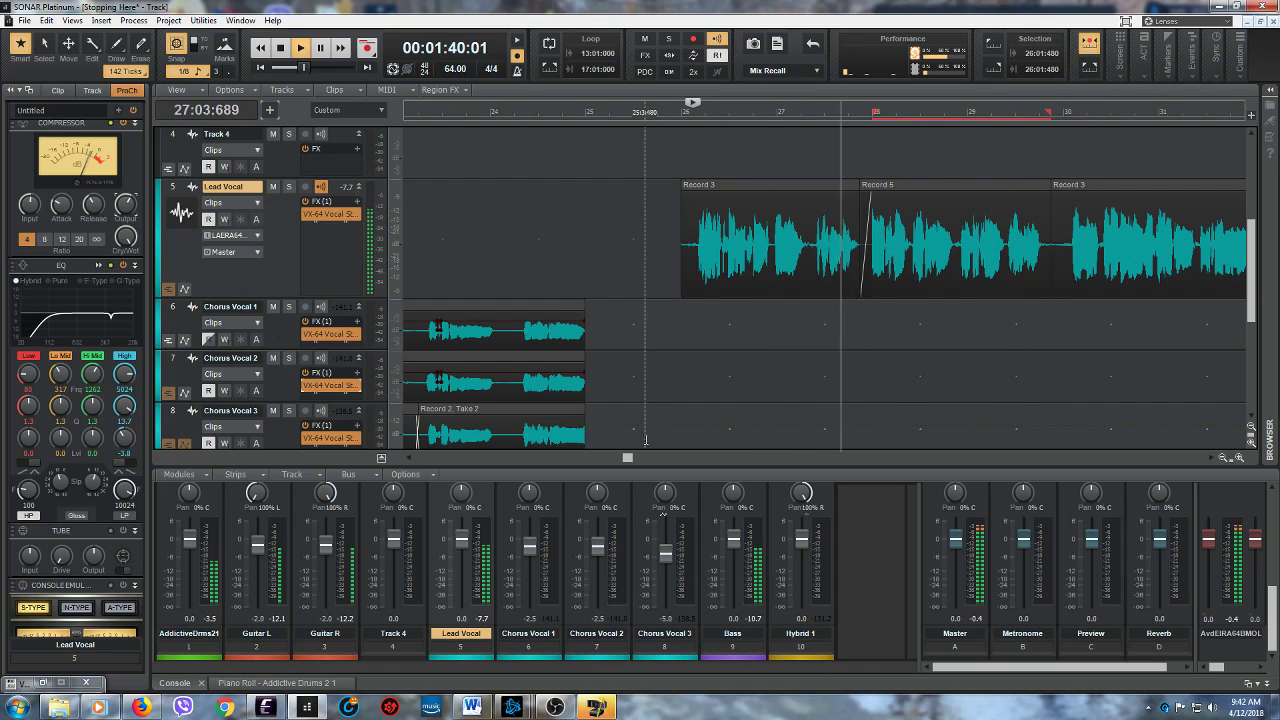
drag(627, 458, 655, 460)
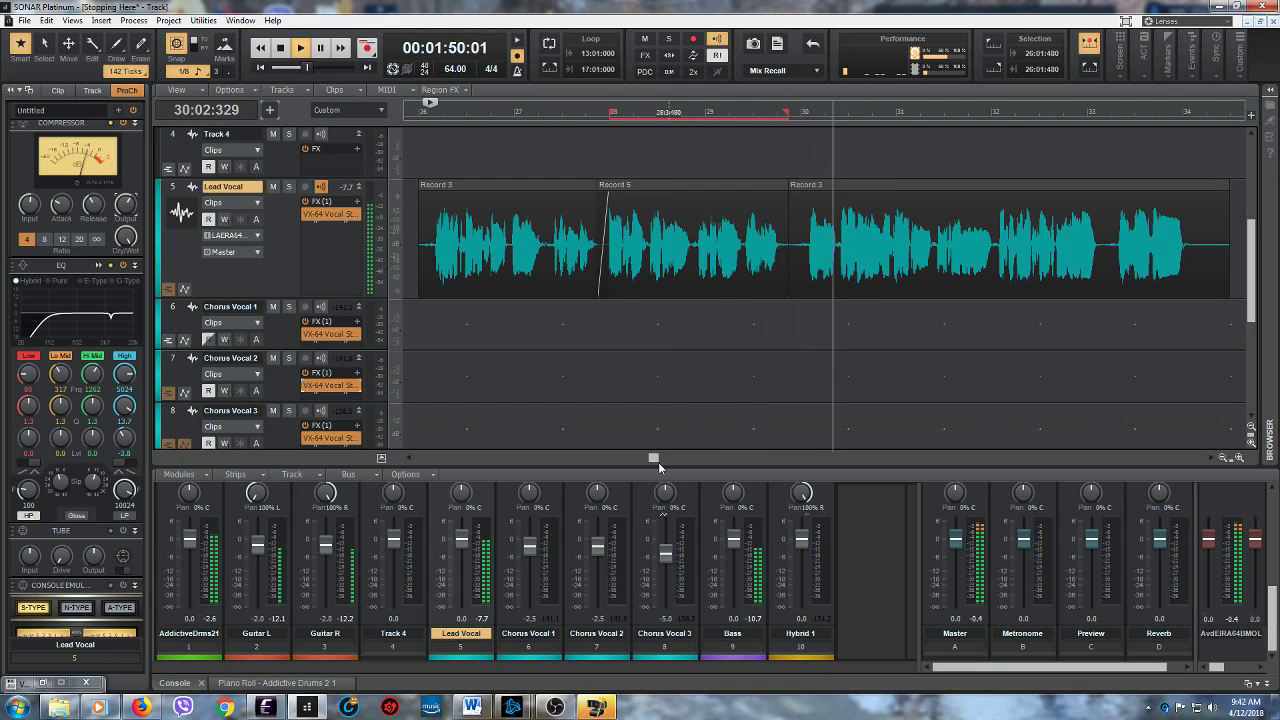
drag(655, 462, 678, 460)
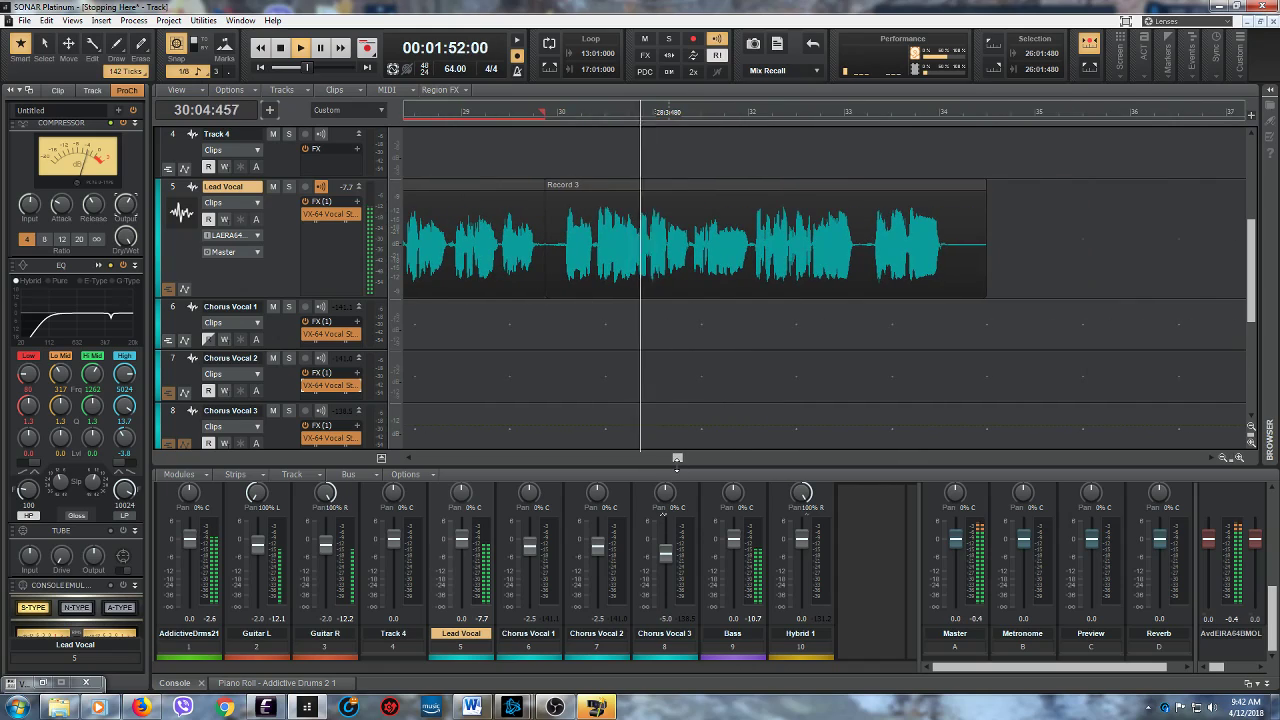
drag(986, 287, 956, 292)
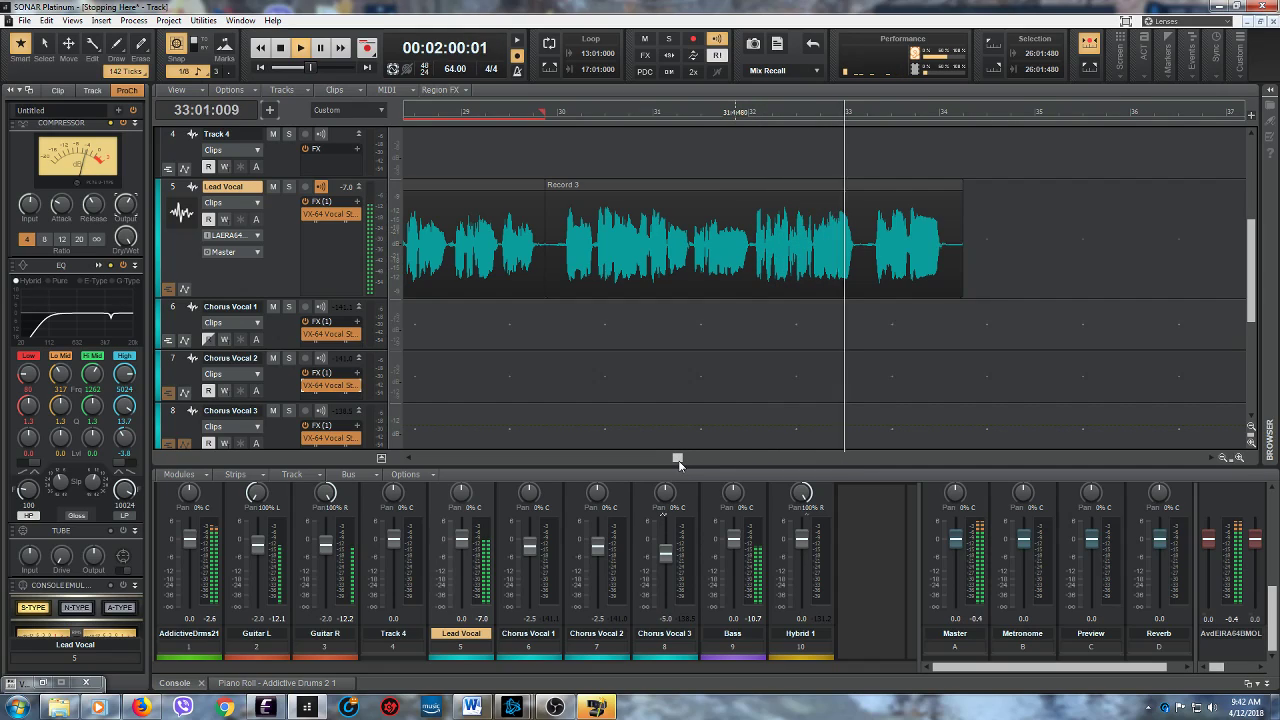
click(280, 48)
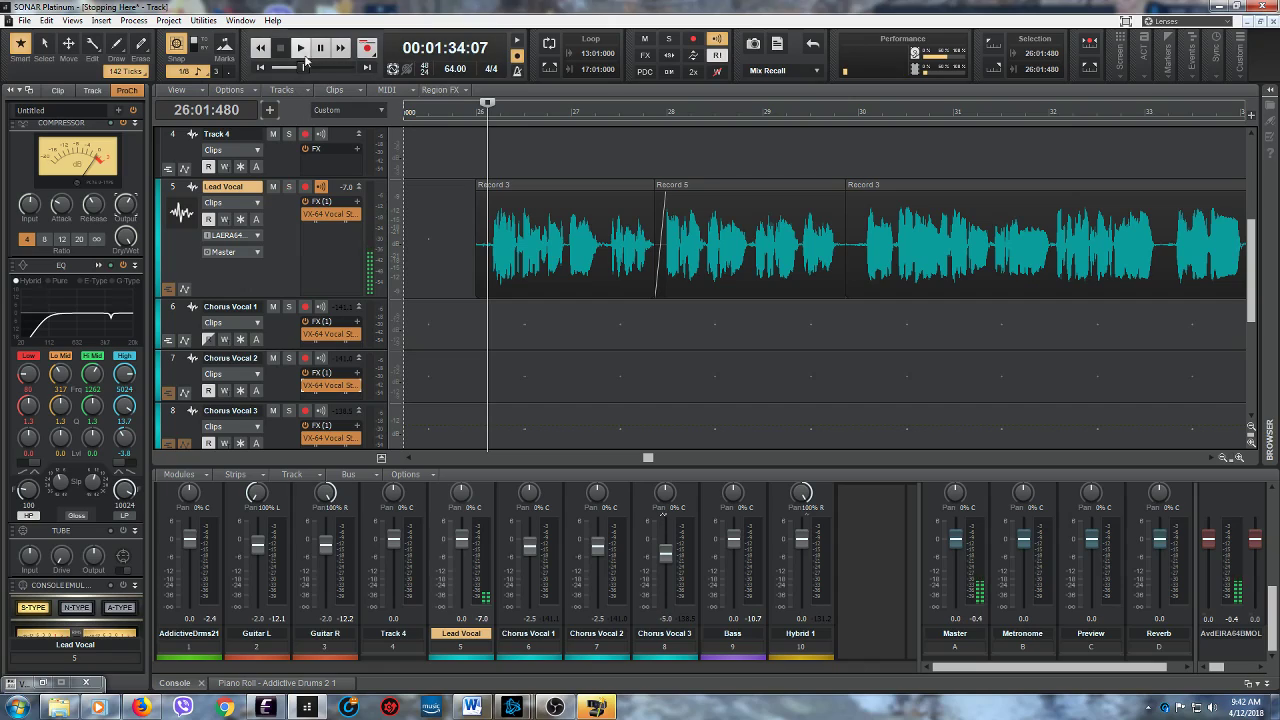
- Replay the whole Lead Vocal section from 26:01:480 through its last phrase in measure 33
click(302, 50)
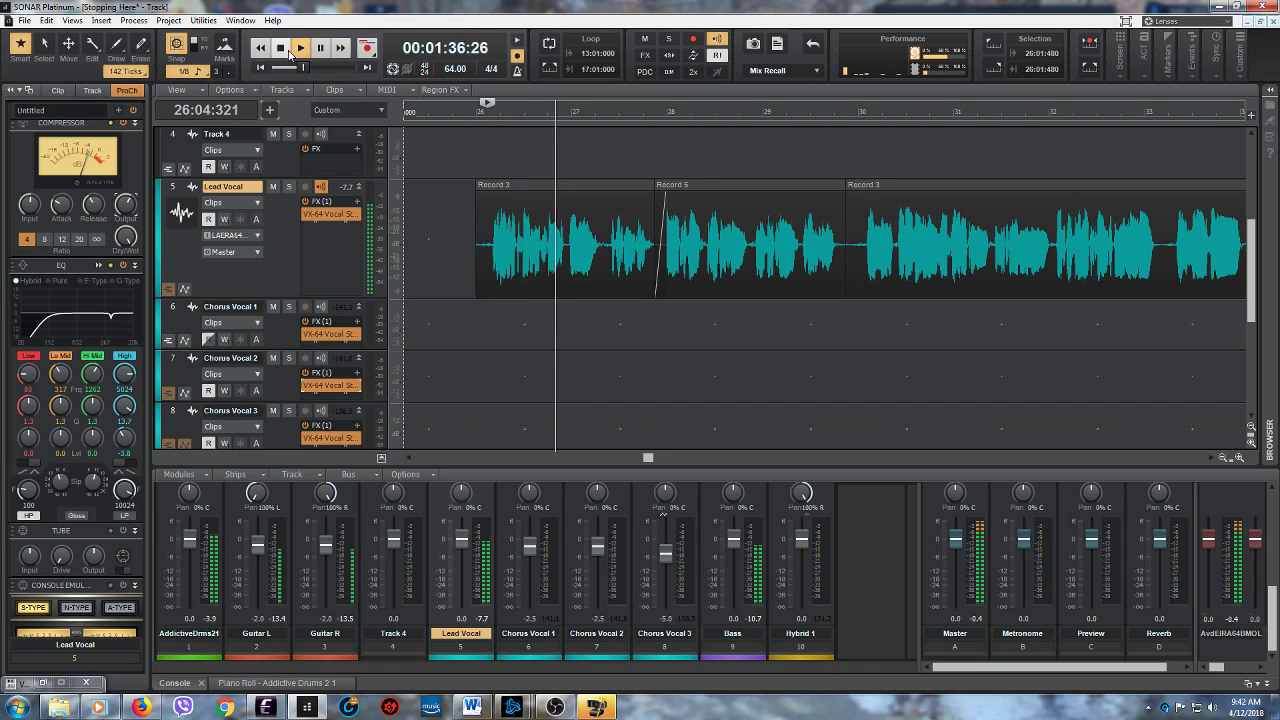
click(301, 52)
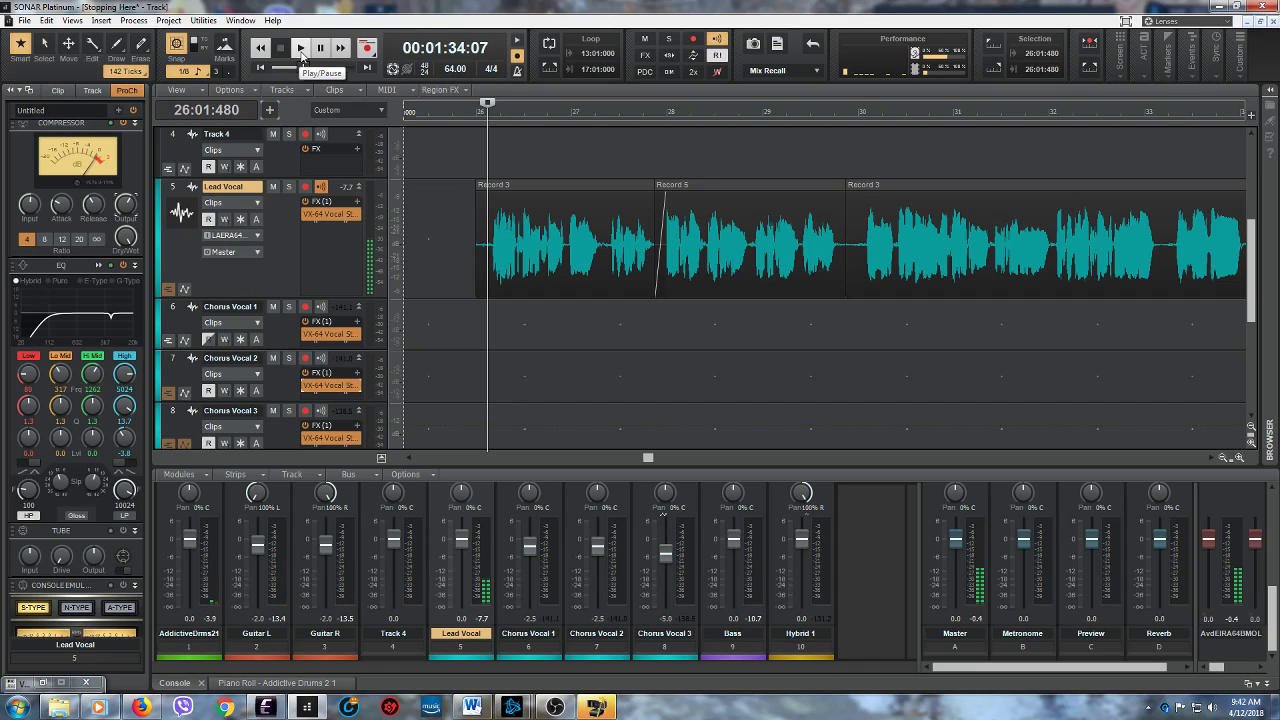
click(301, 50)
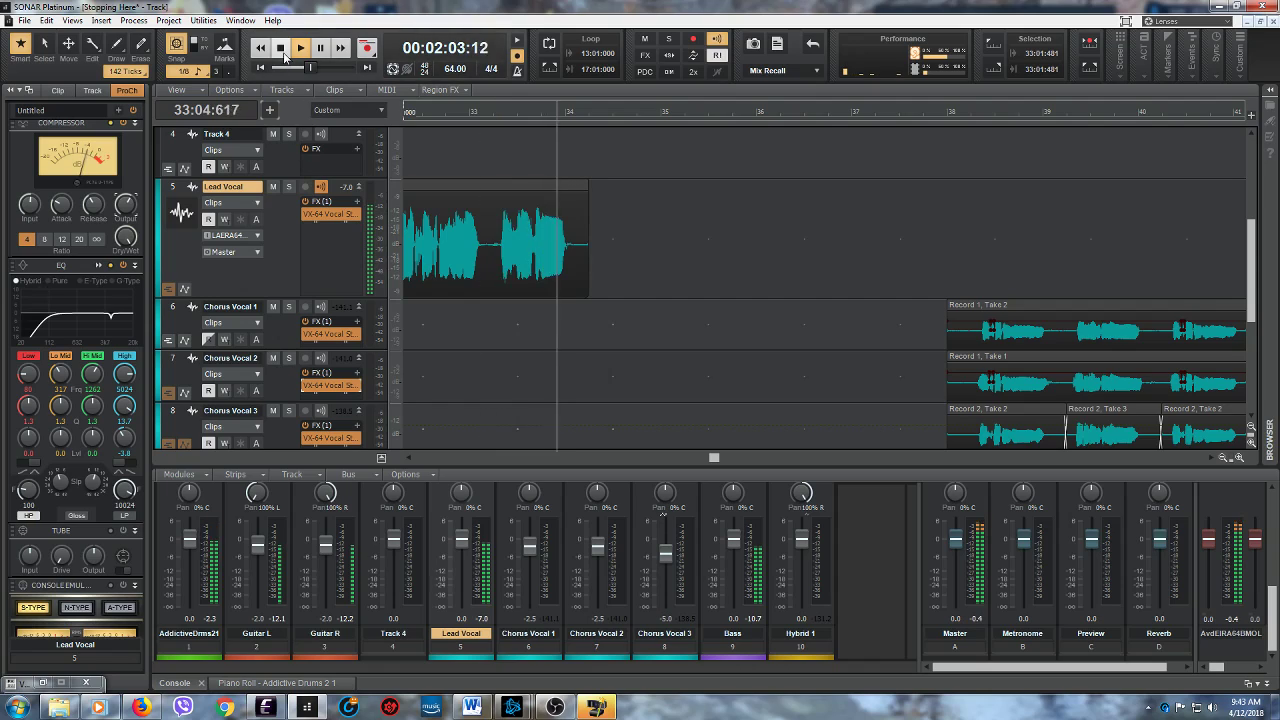
click(281, 48)
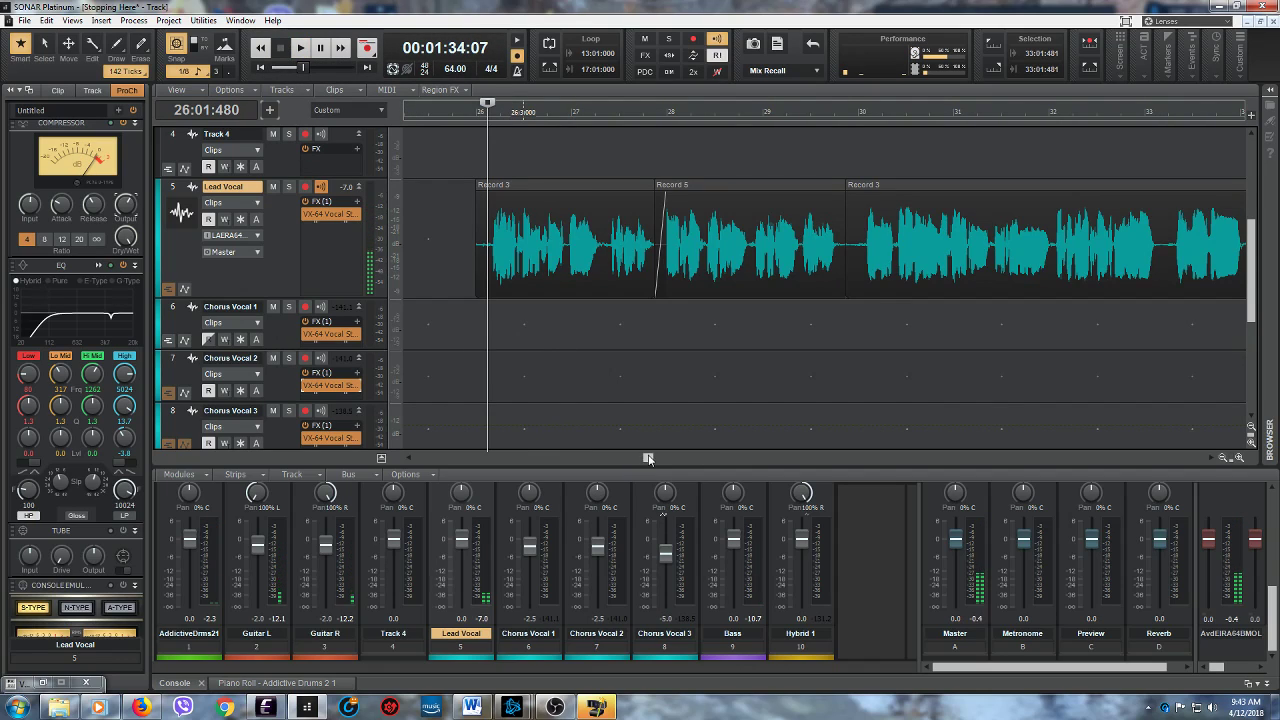
- Audition the final Lead Vocal phrase repeatedly, using 33:01:480 and 33:01:000 as starting points
drag(648, 459, 680, 463)
click(829, 308)
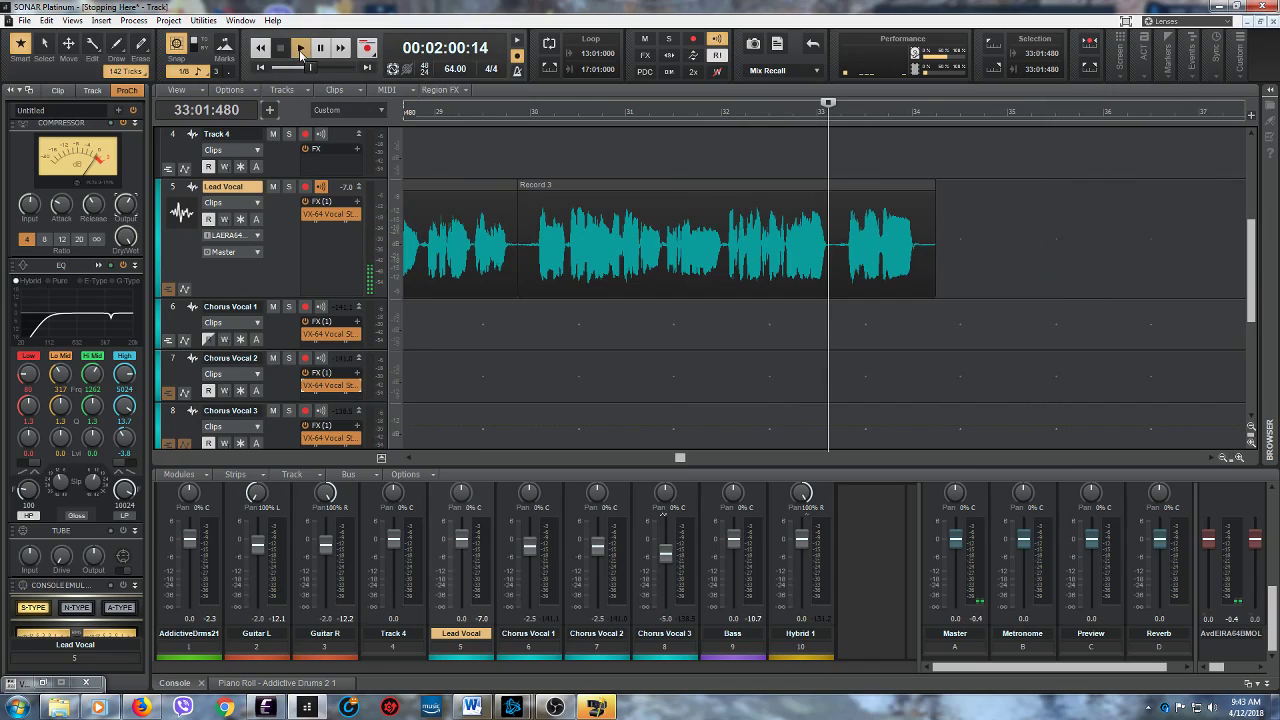
click(301, 50)
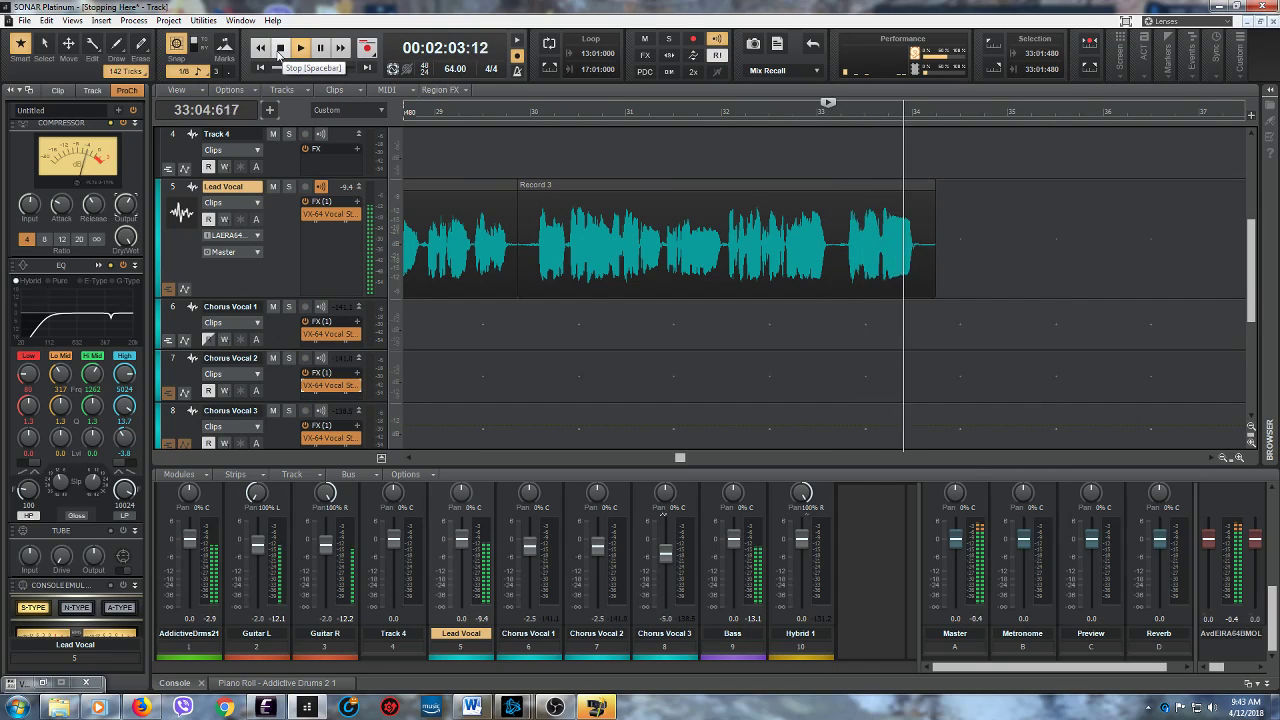
click(280, 50)
click(299, 50)
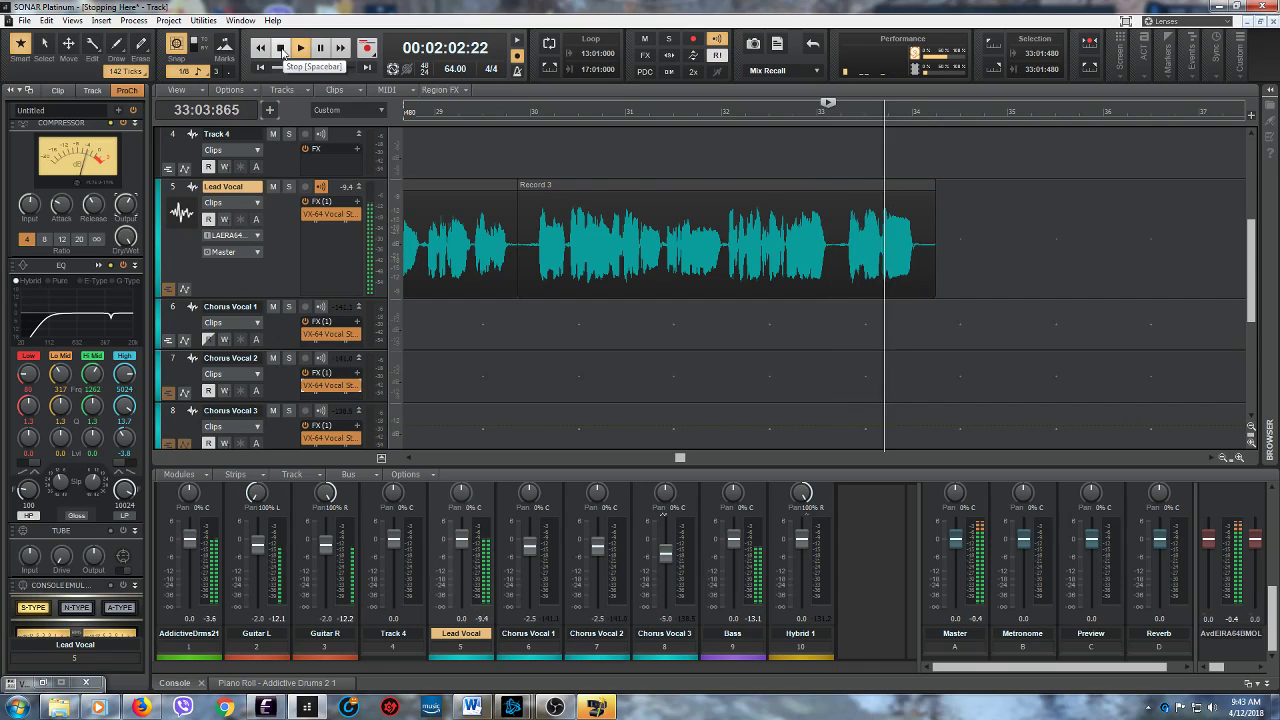
click(282, 50)
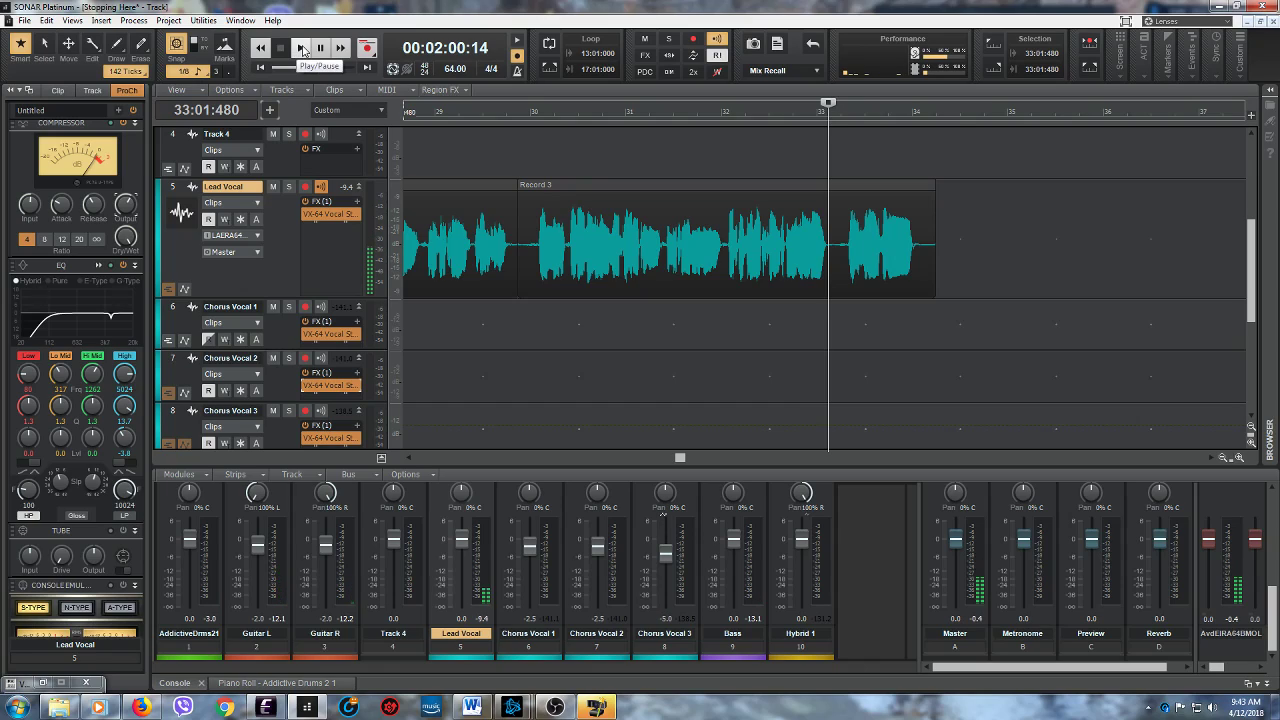
click(302, 50)
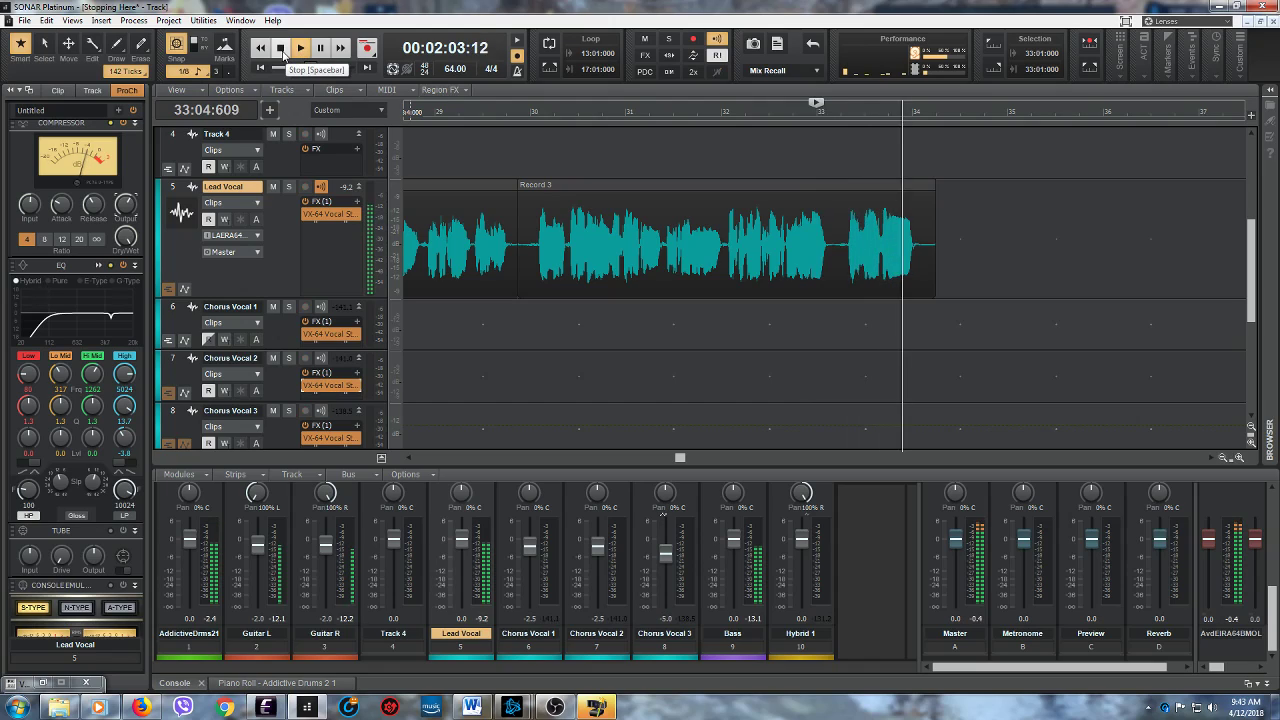
click(282, 50)
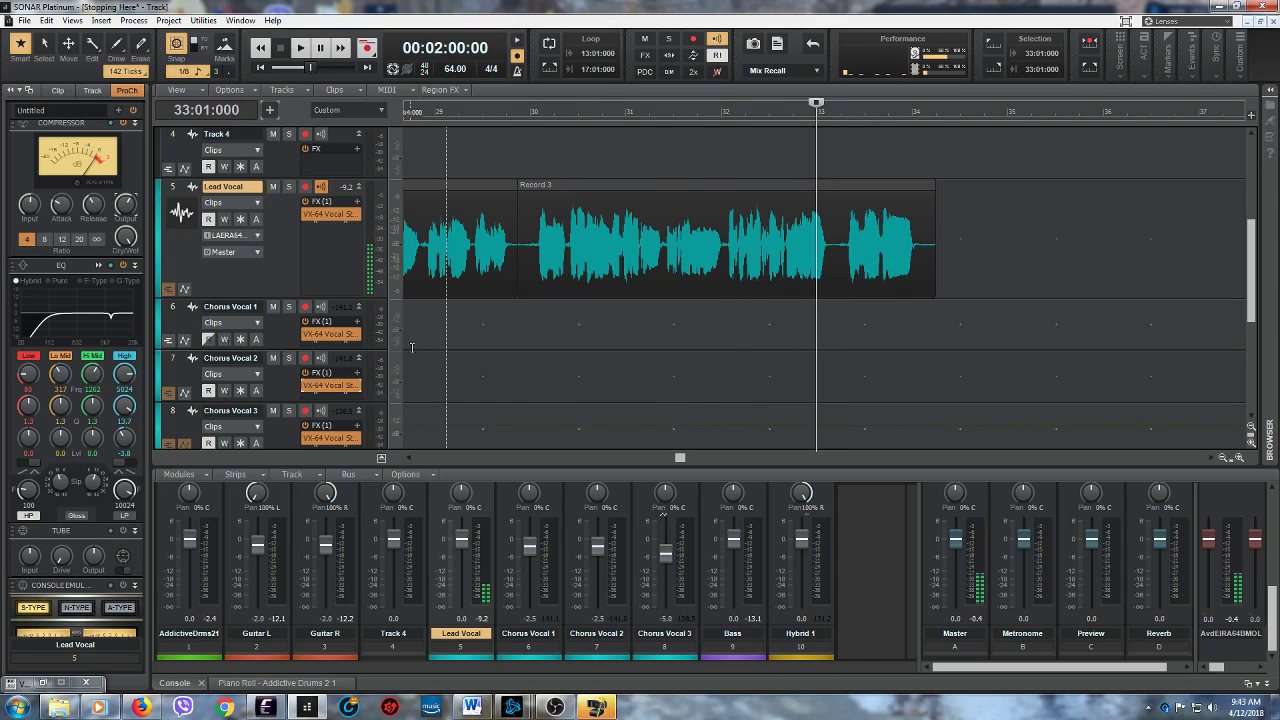
- Show the Lead Vocal take lanes, mute T3, arm T2 and set its punch region from 33:01:000 to 34:02:000
click(168, 289)
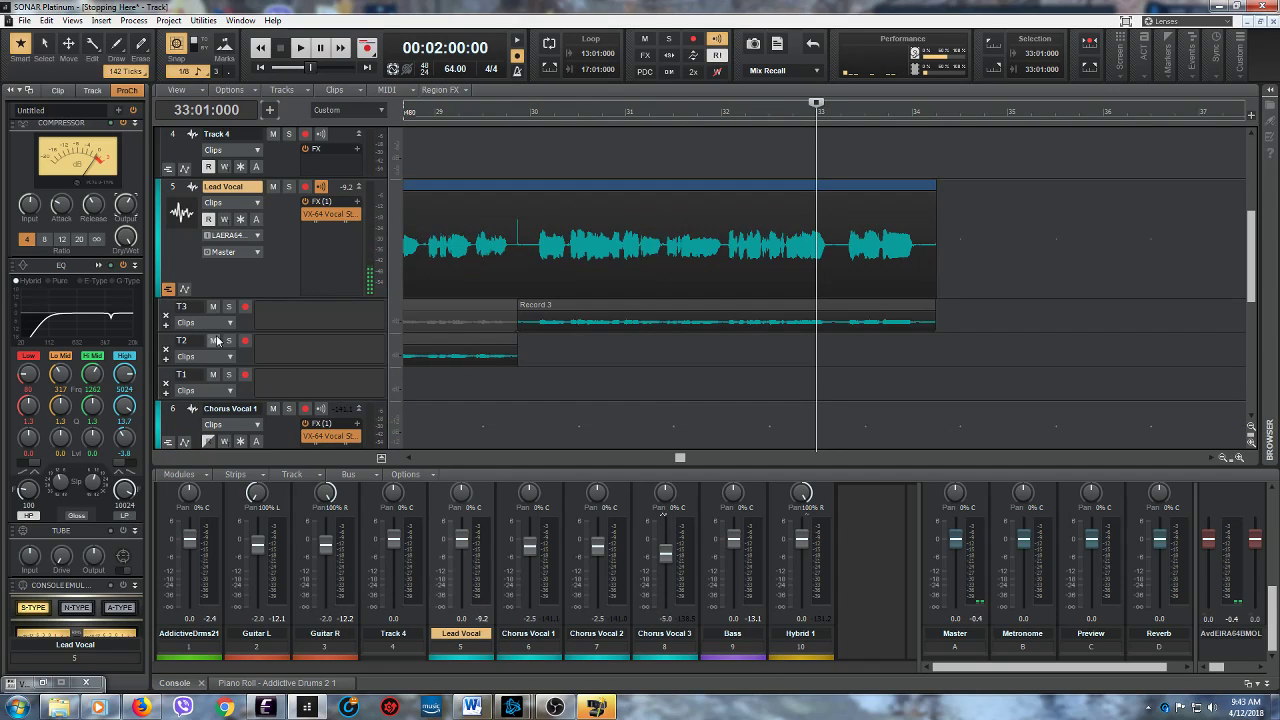
click(212, 307)
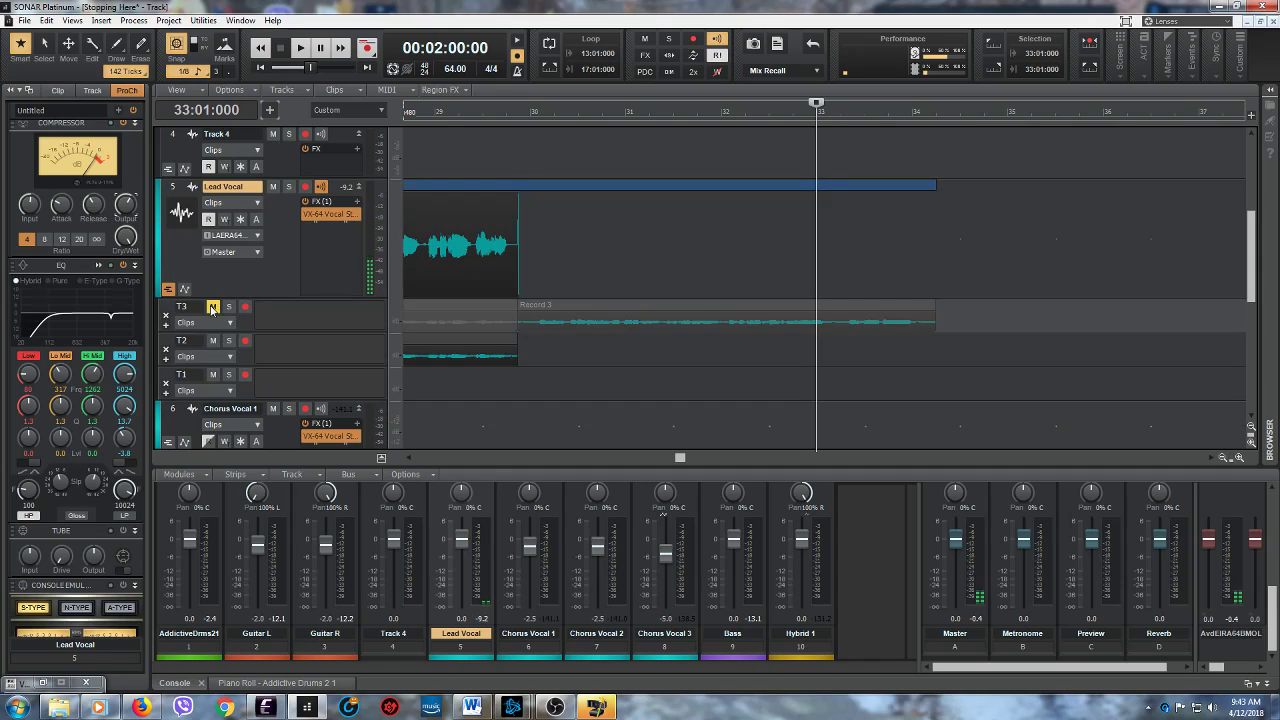
click(245, 341)
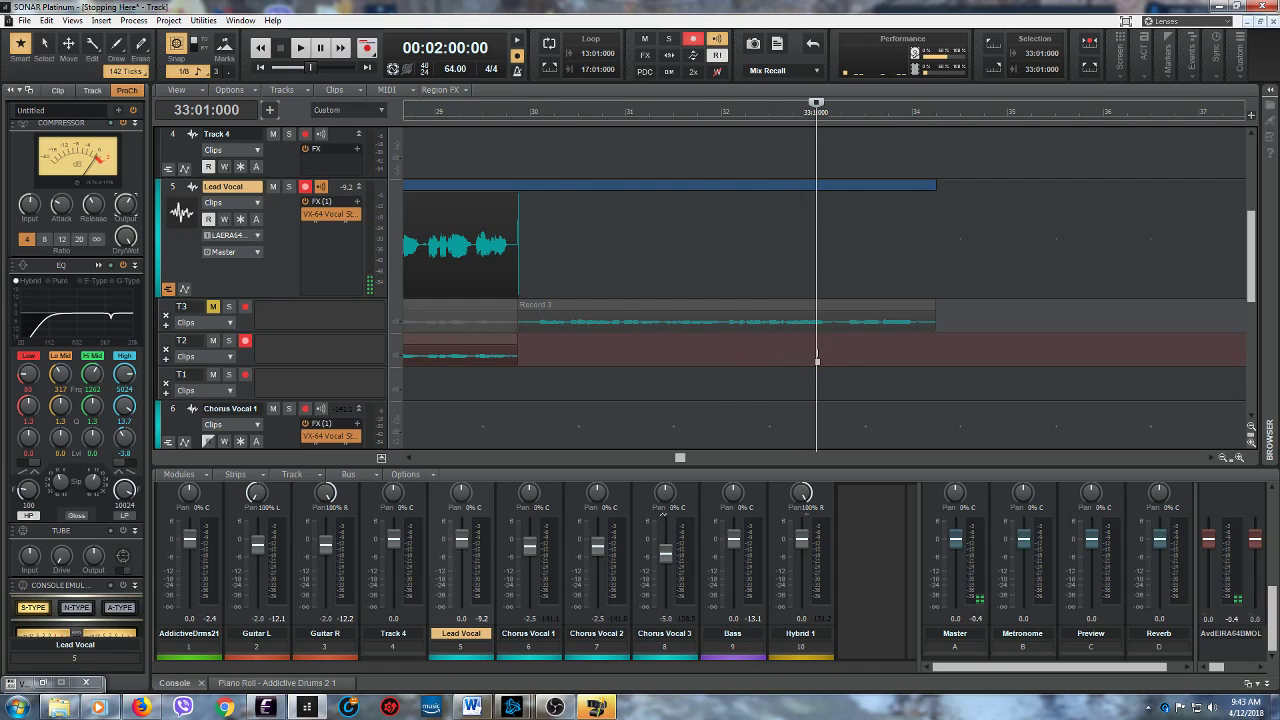
drag(822, 341, 936, 341)
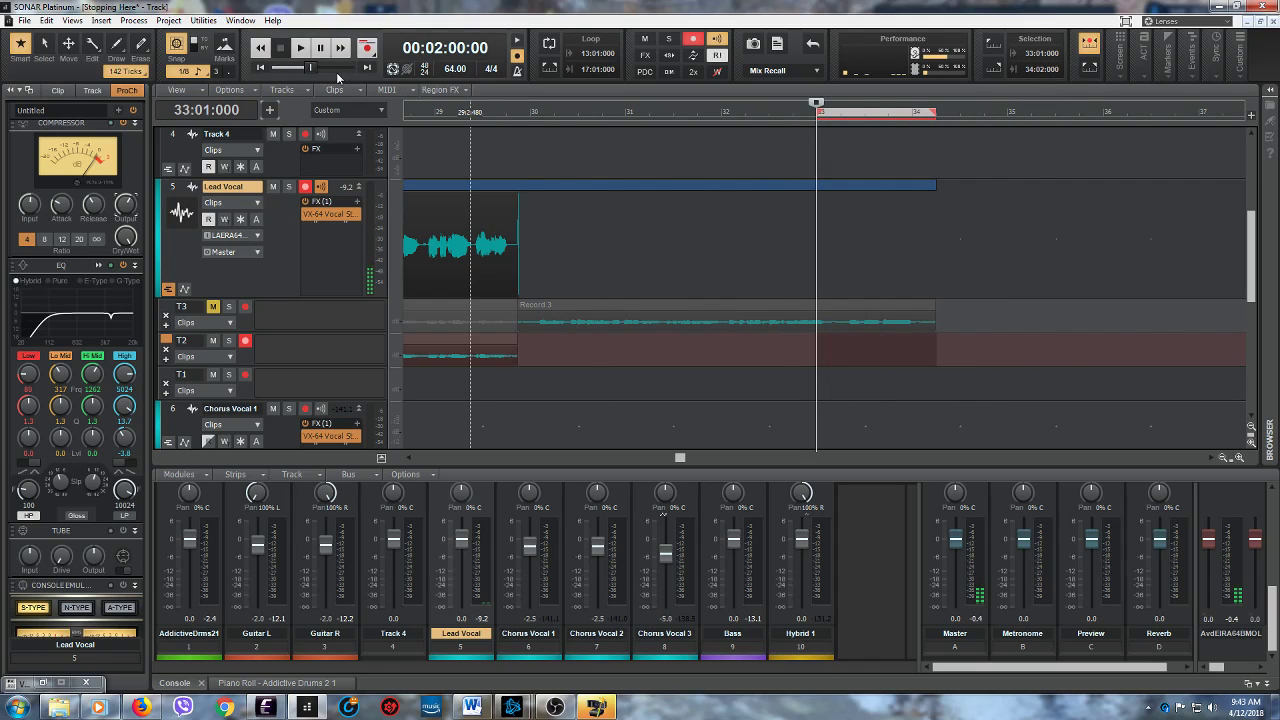
- Play through the punch region once from 33:01:000 and record a replacement phrase into lane T2
click(303, 52)
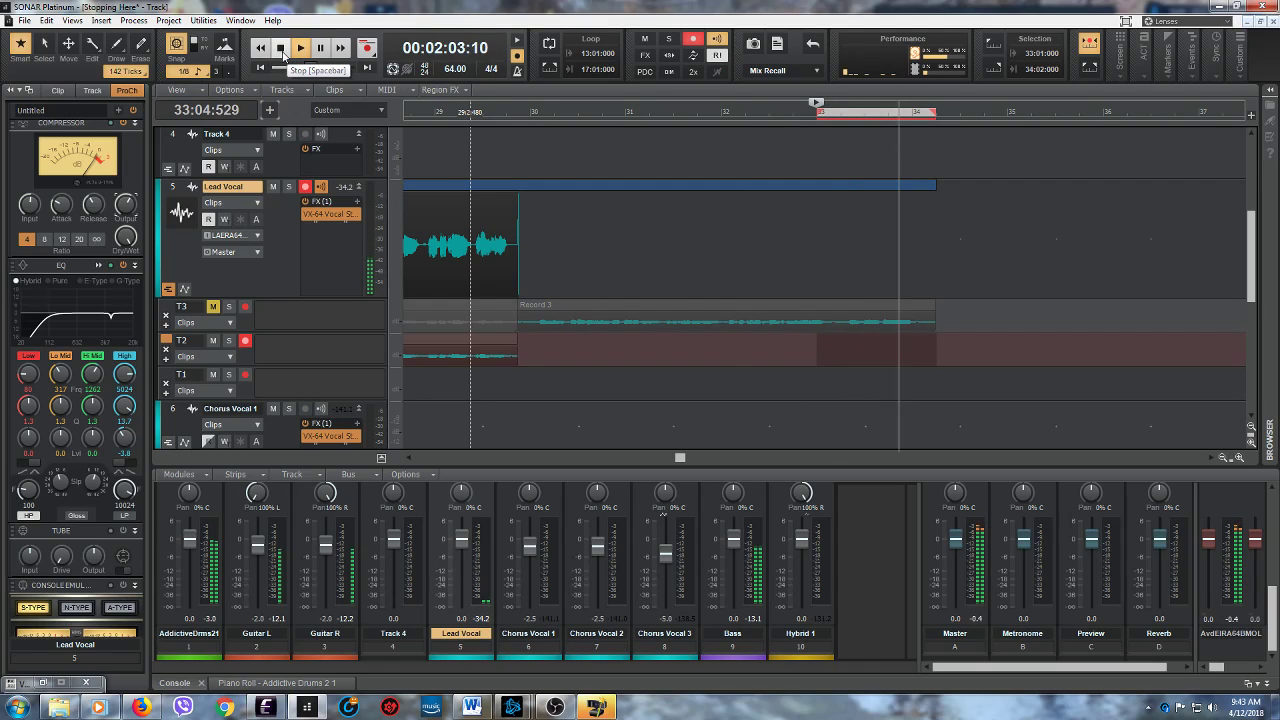
click(283, 50)
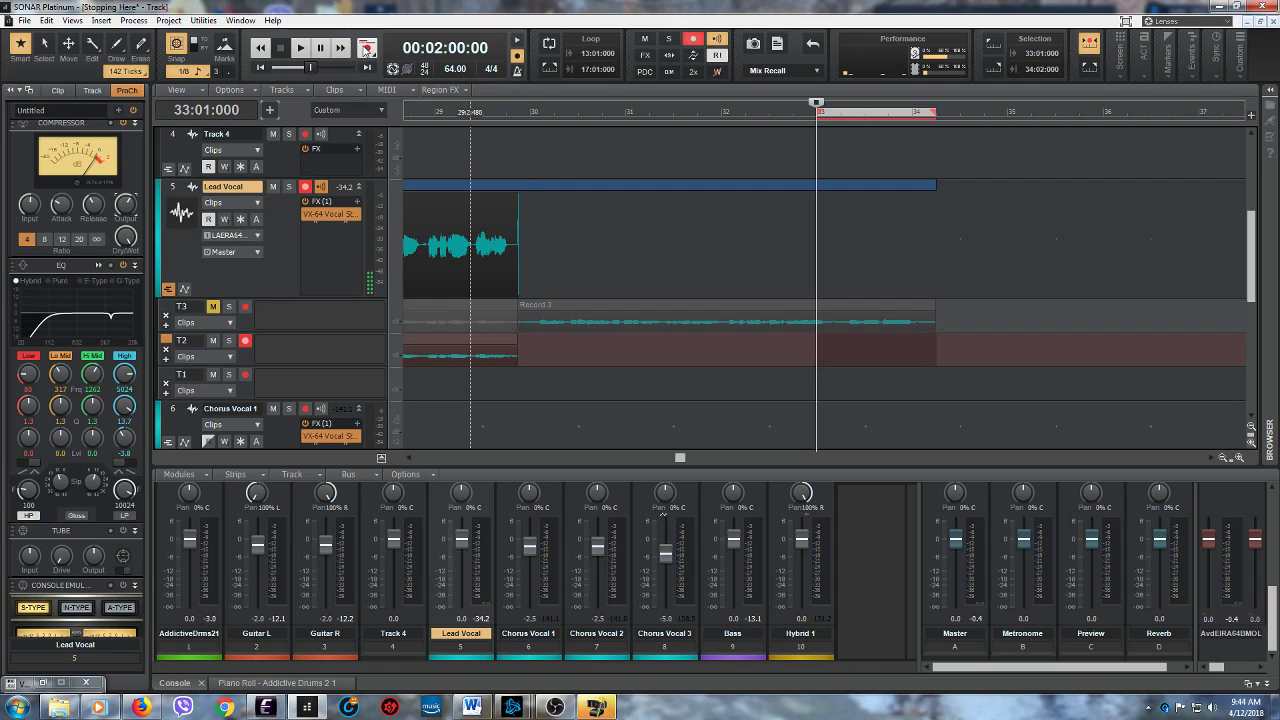
key(space)
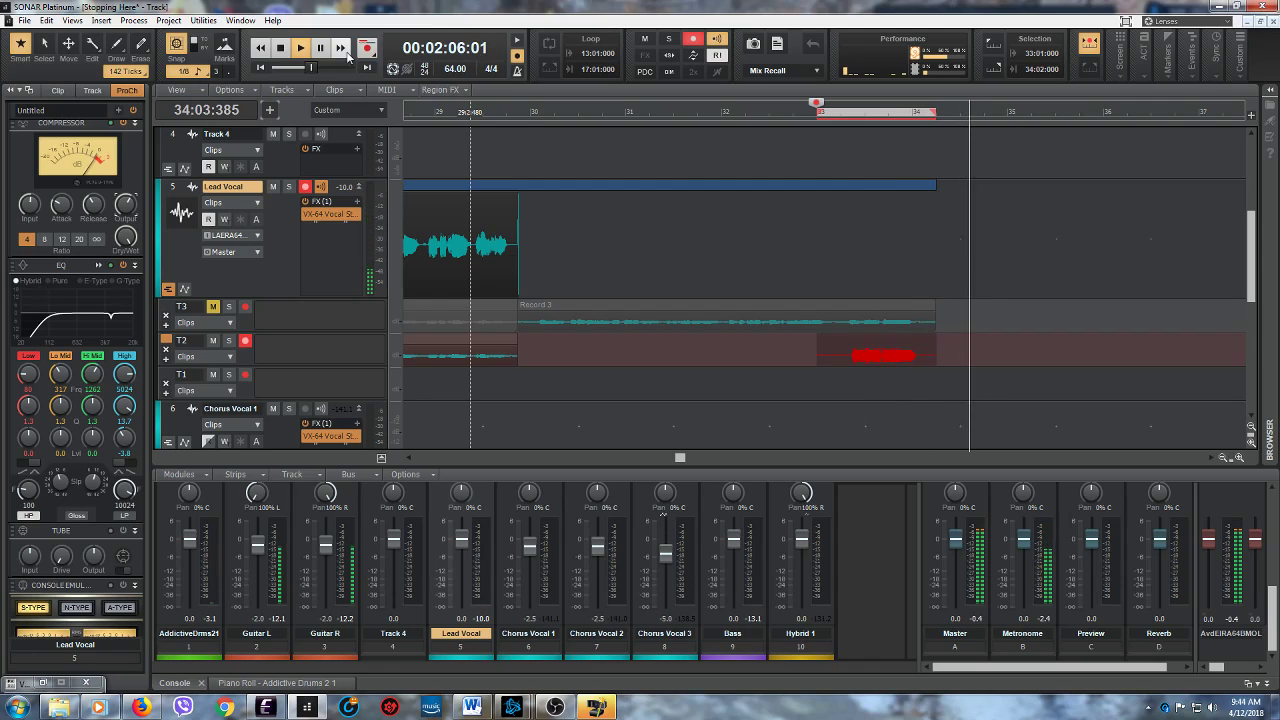
key(space)
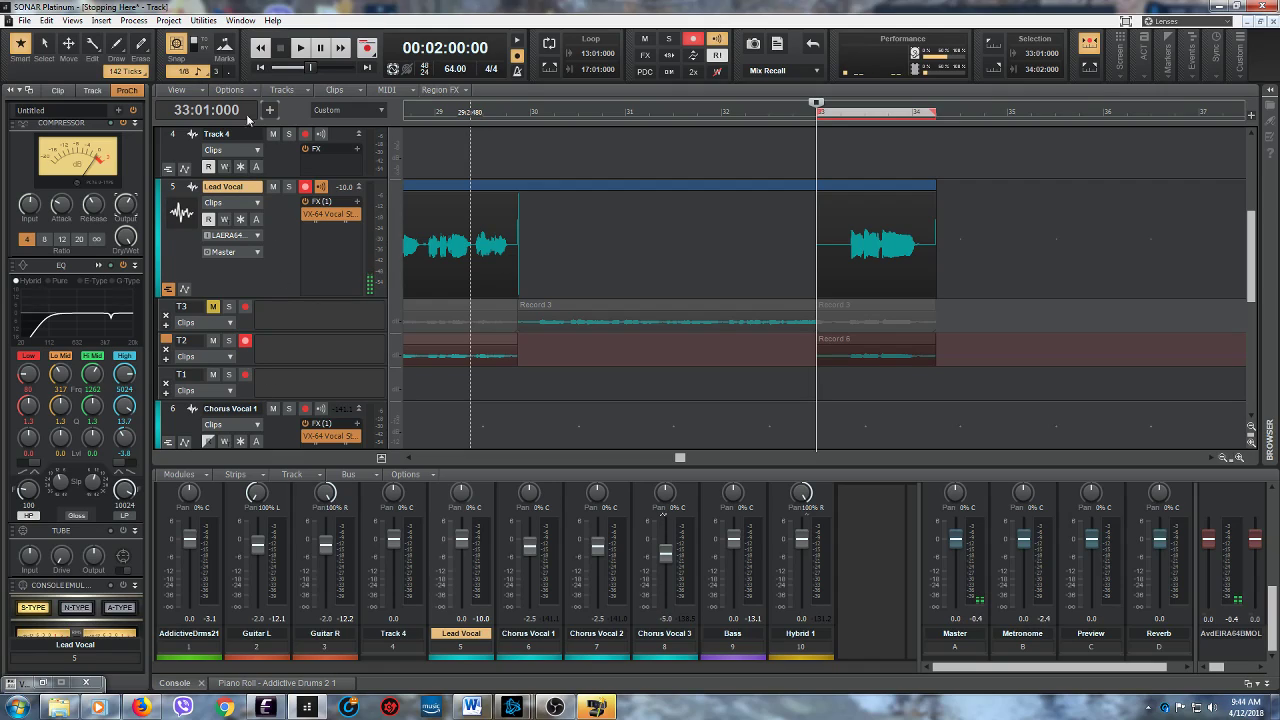
- Listen to the new T2 punch-in take twice from 33:01:000 and unmute lane T3
click(298, 55)
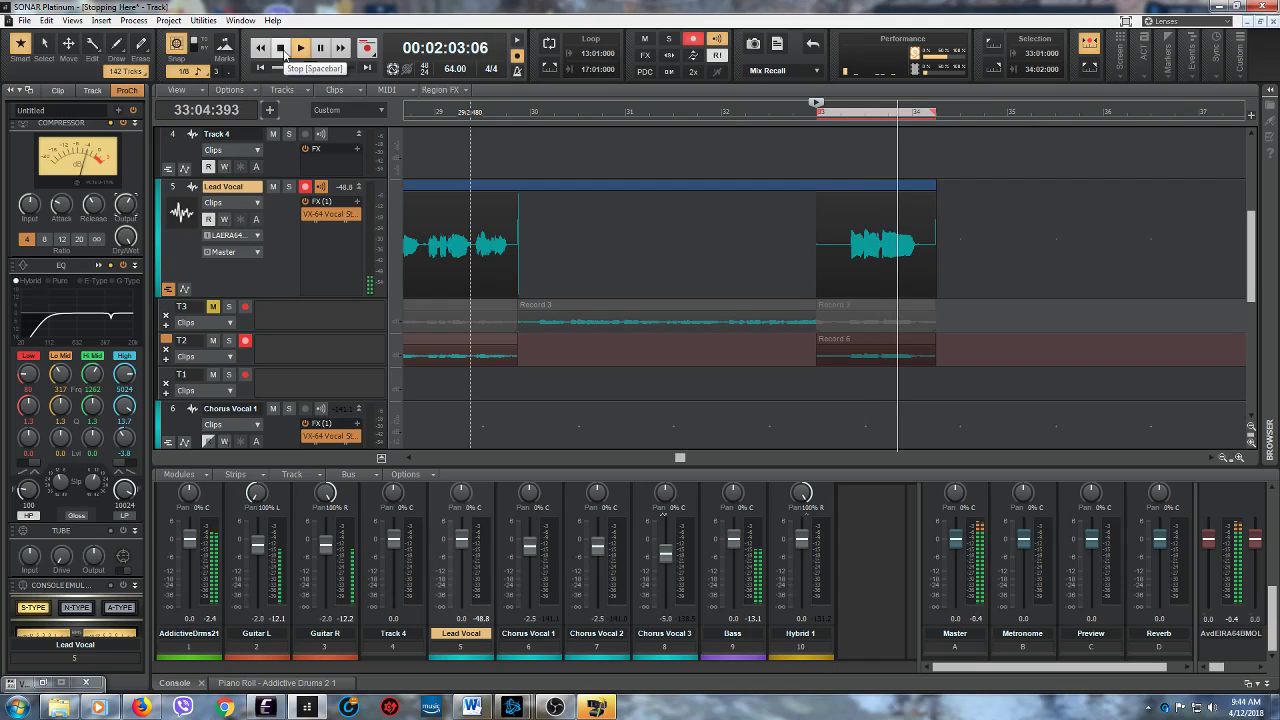
click(283, 56)
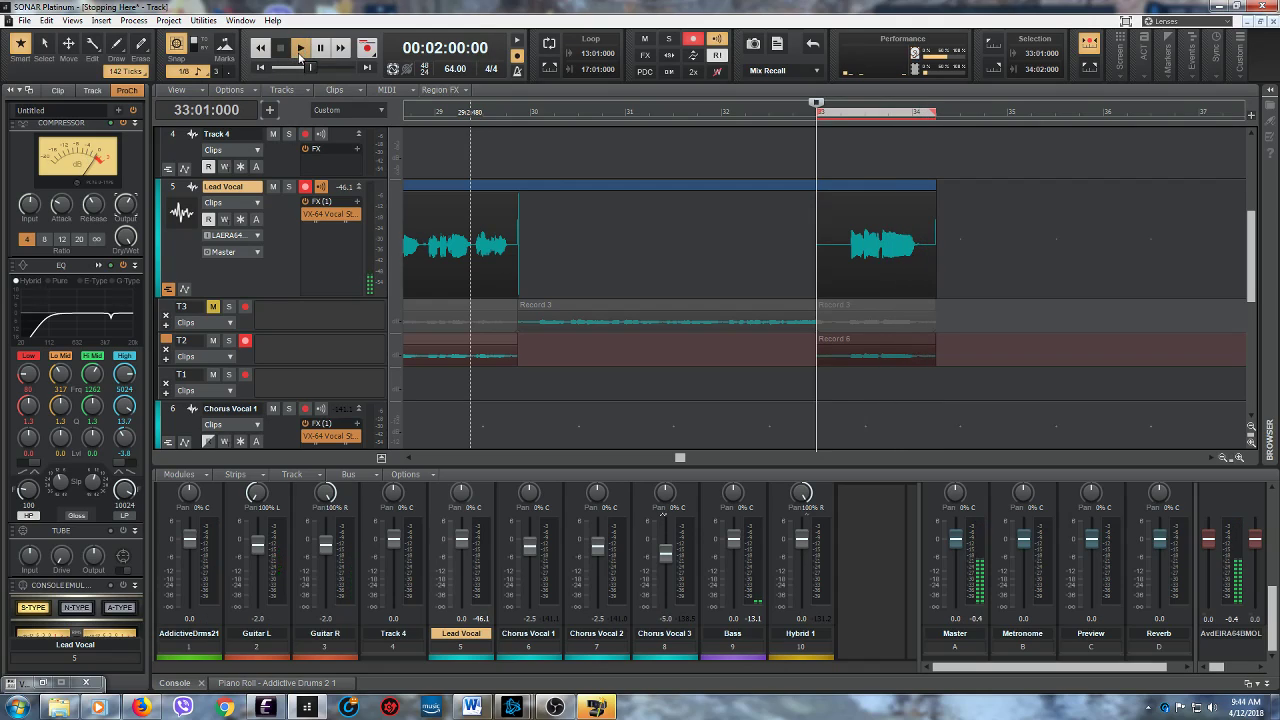
key(space)
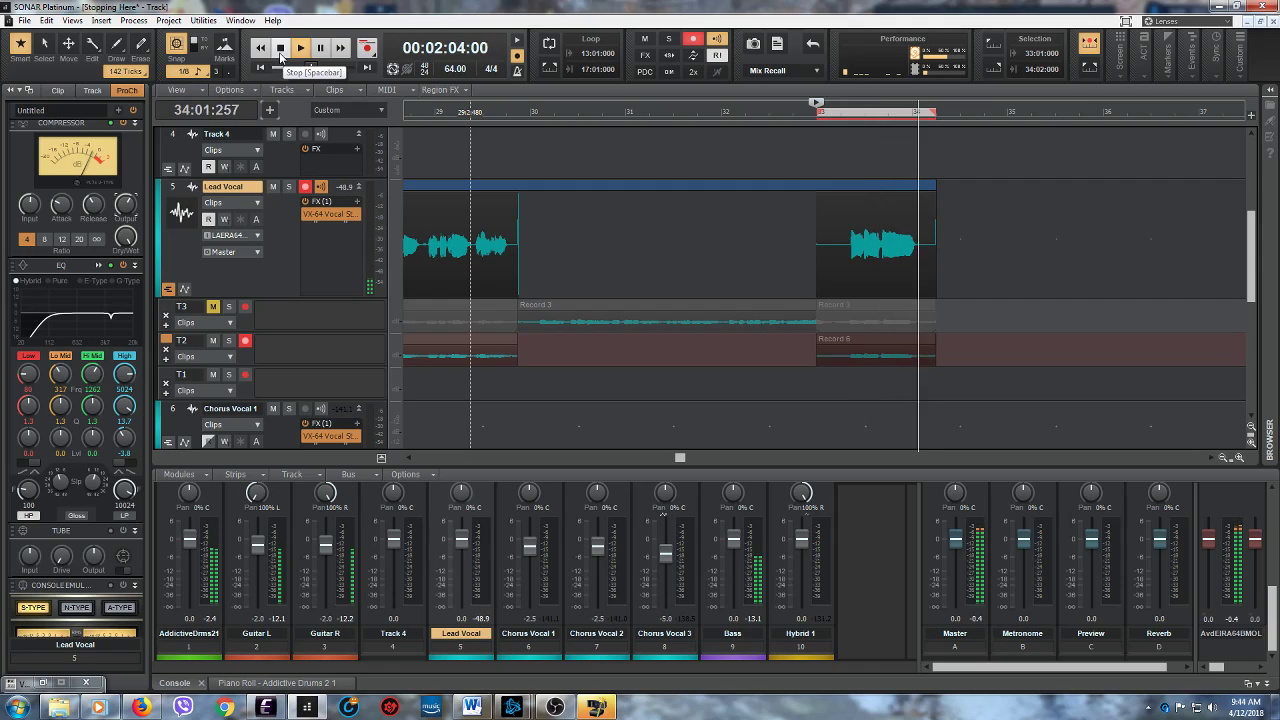
click(281, 56)
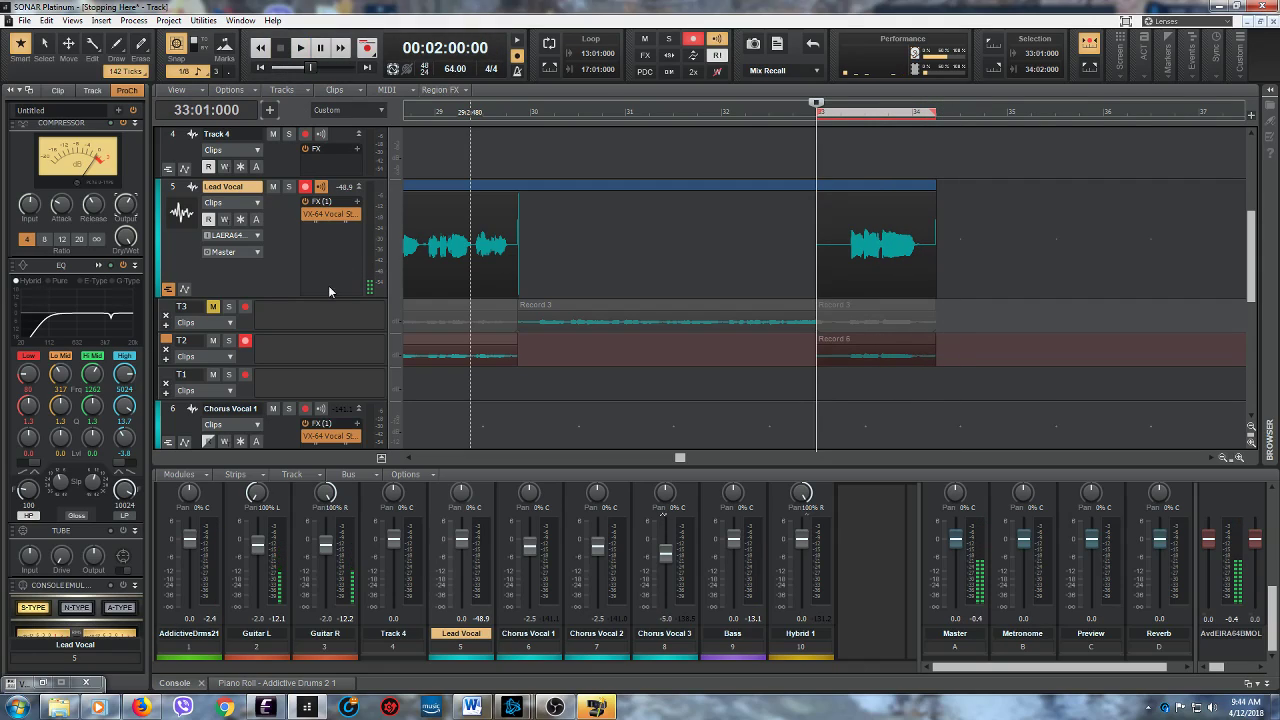
click(213, 308)
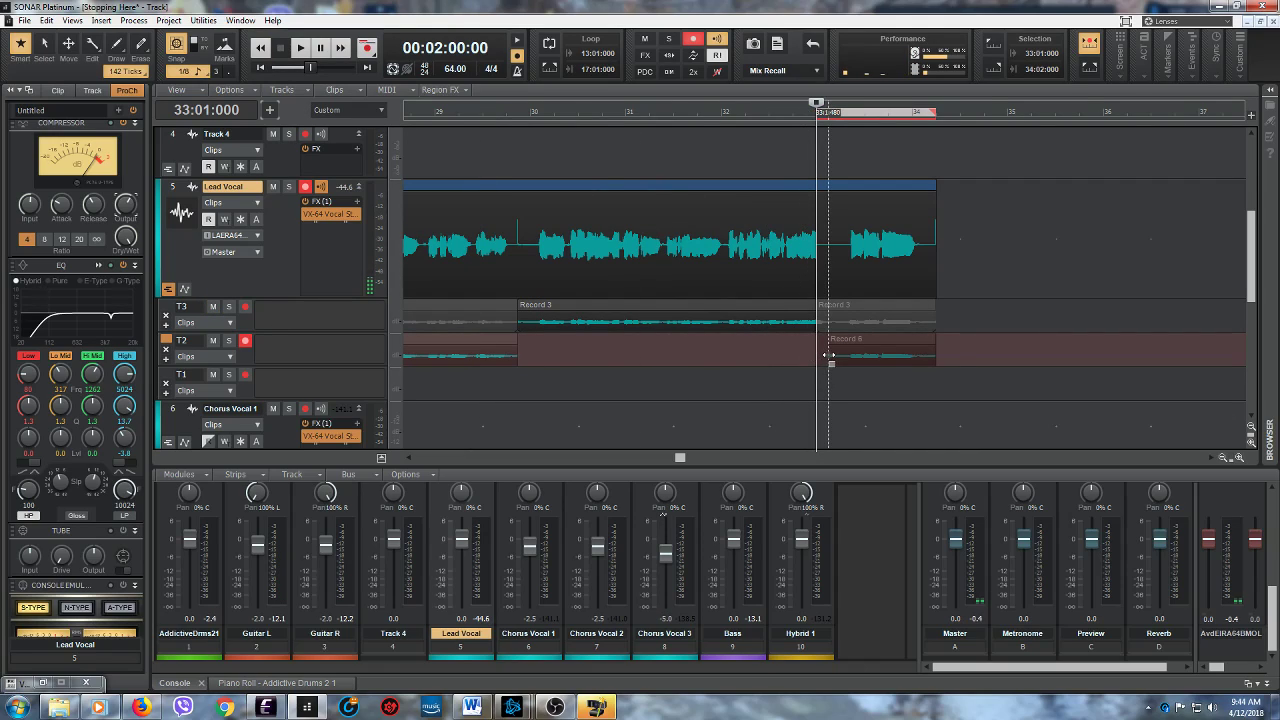
- Keep lane T3's take active from 33:01:000 up to 33:01:483, disarm T2 and collapse the Lead Vocal take lanes
drag(826, 327, 817, 332)
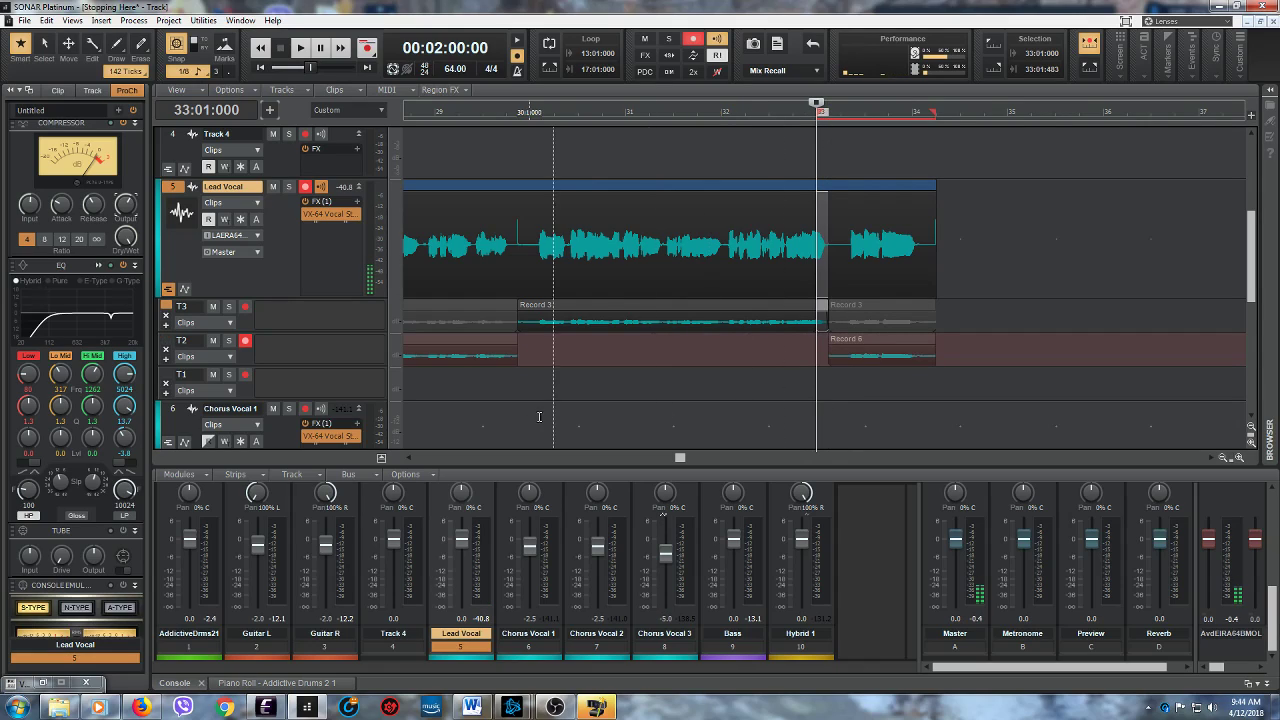
click(244, 342)
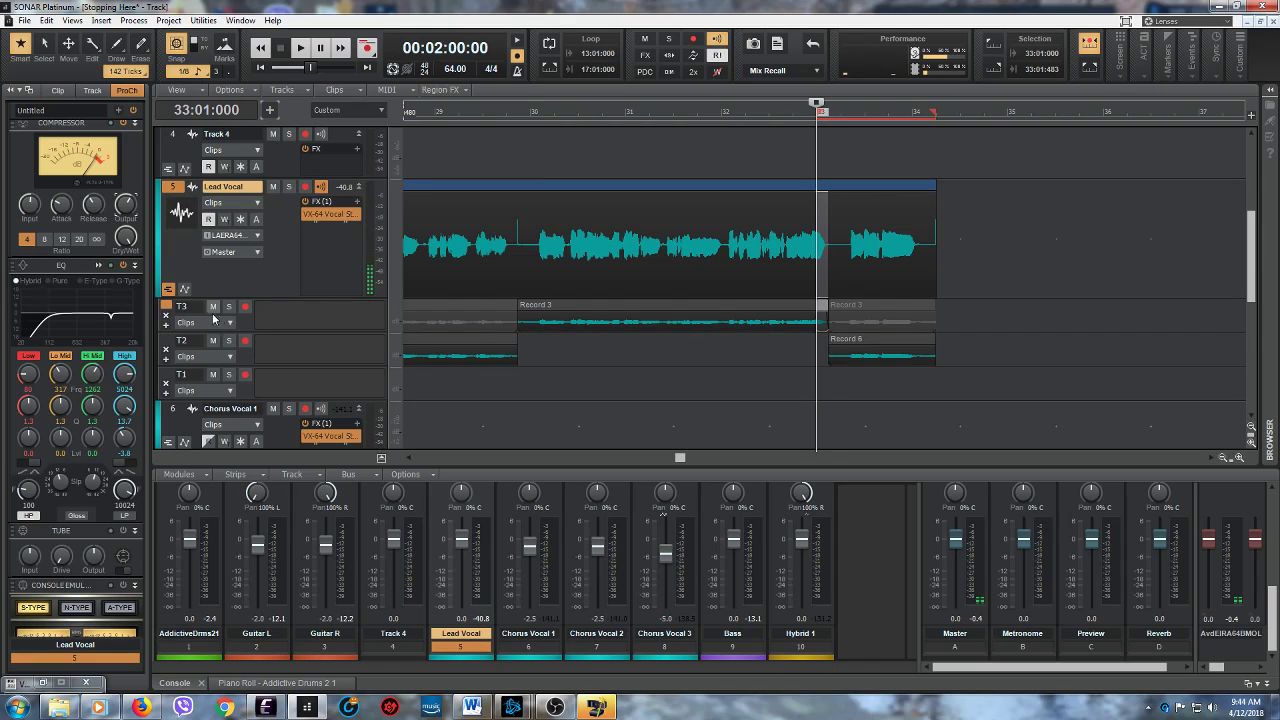
click(168, 291)
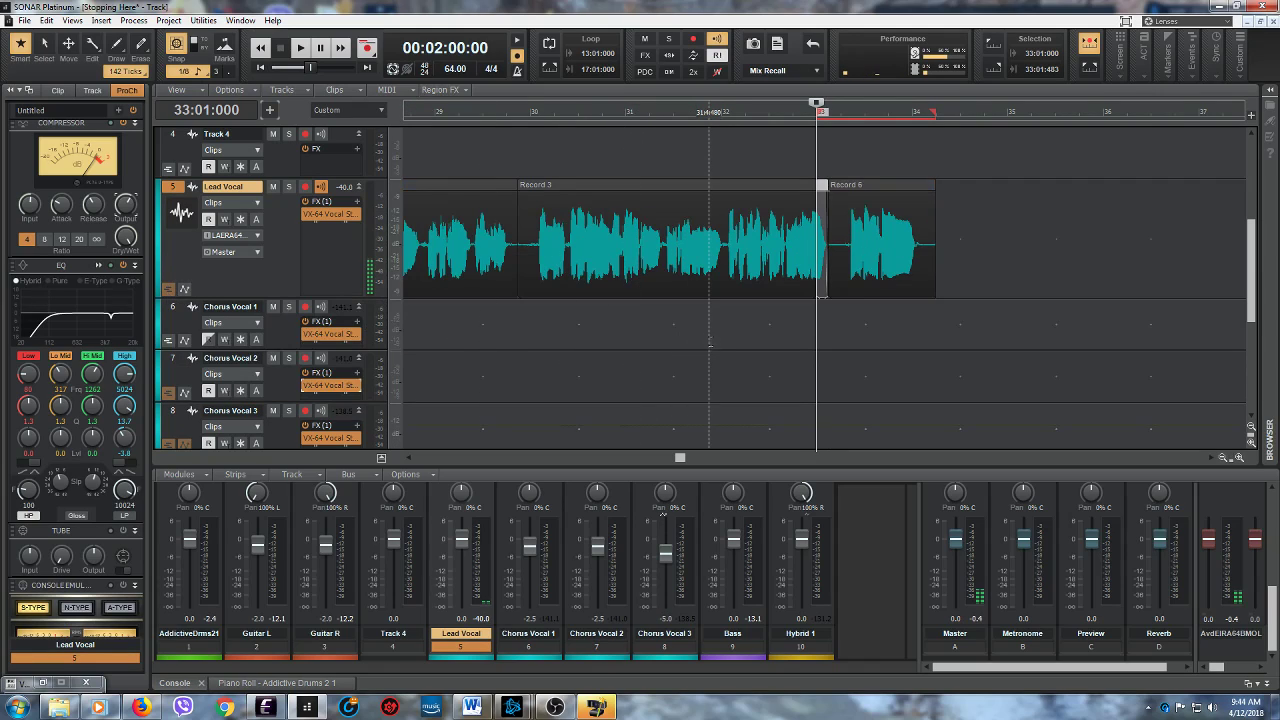
- Audition the comped final Lead Vocal phrase from 32:01:000
click(720, 350)
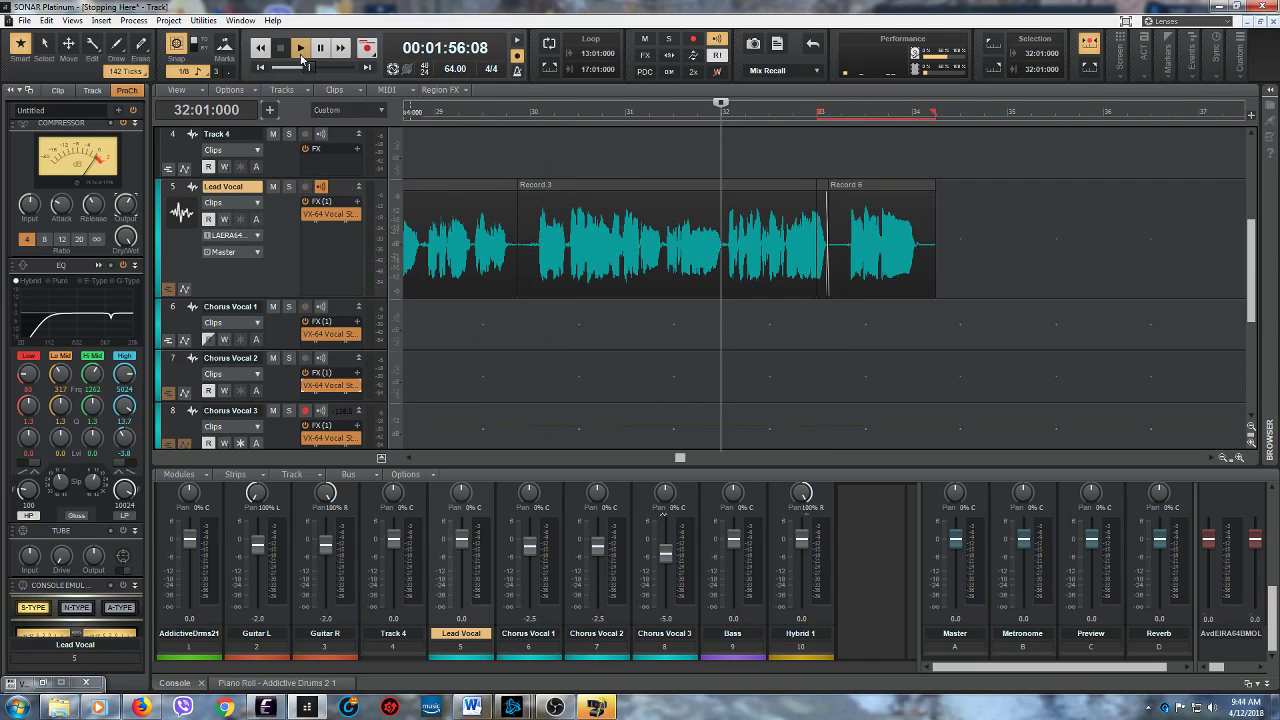
click(300, 47)
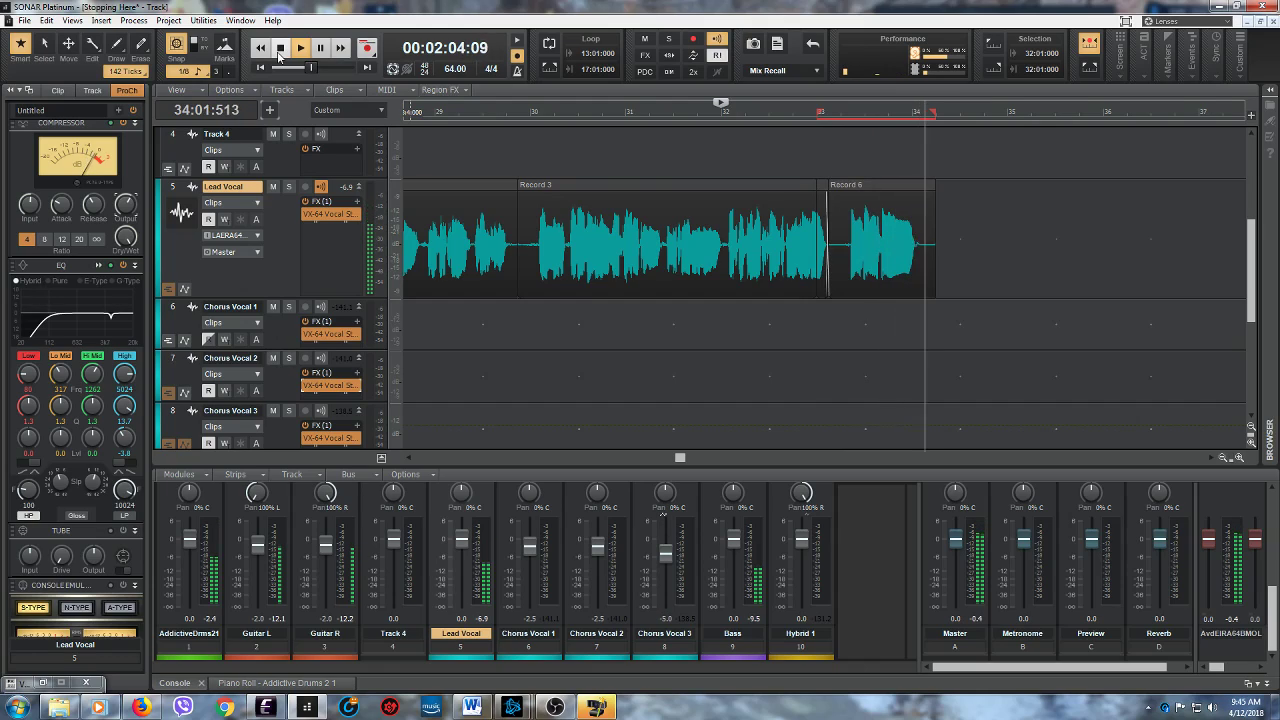
click(279, 53)
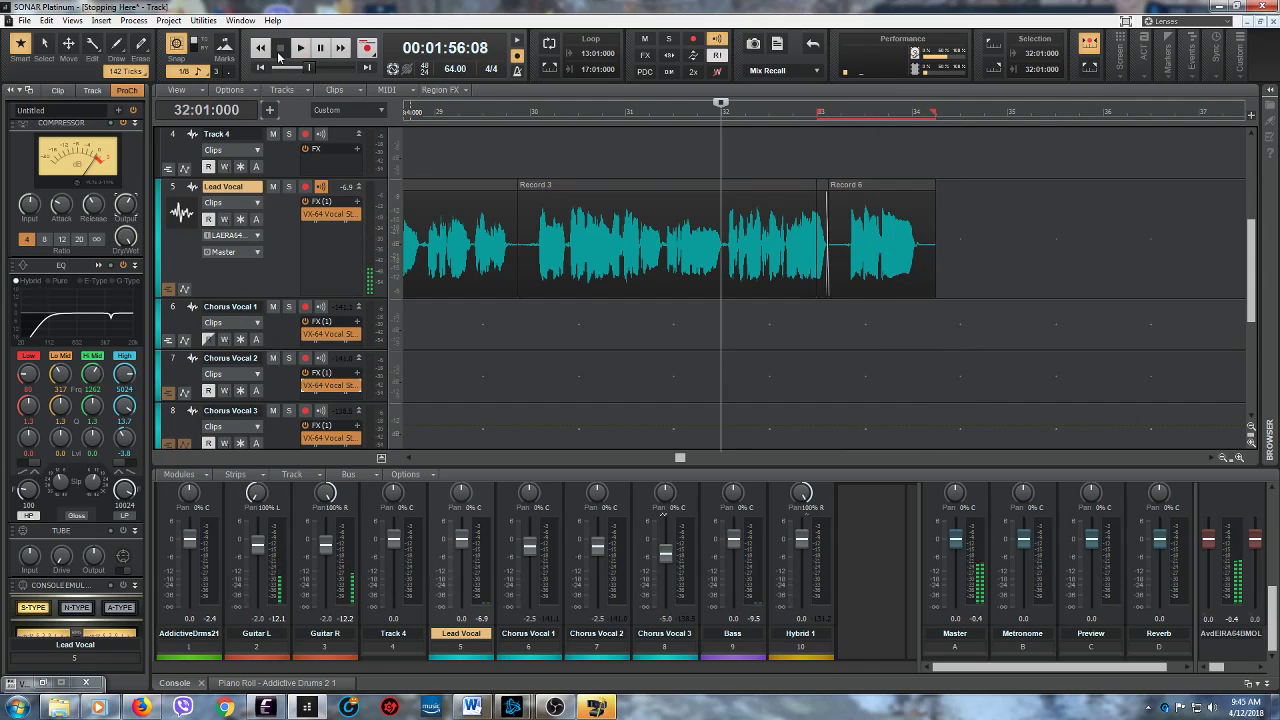
- Show the Lead Vocal take lanes, switch to T3's take from 33:01:480 to 34:03:000 and listen from 32:01:000
click(168, 291)
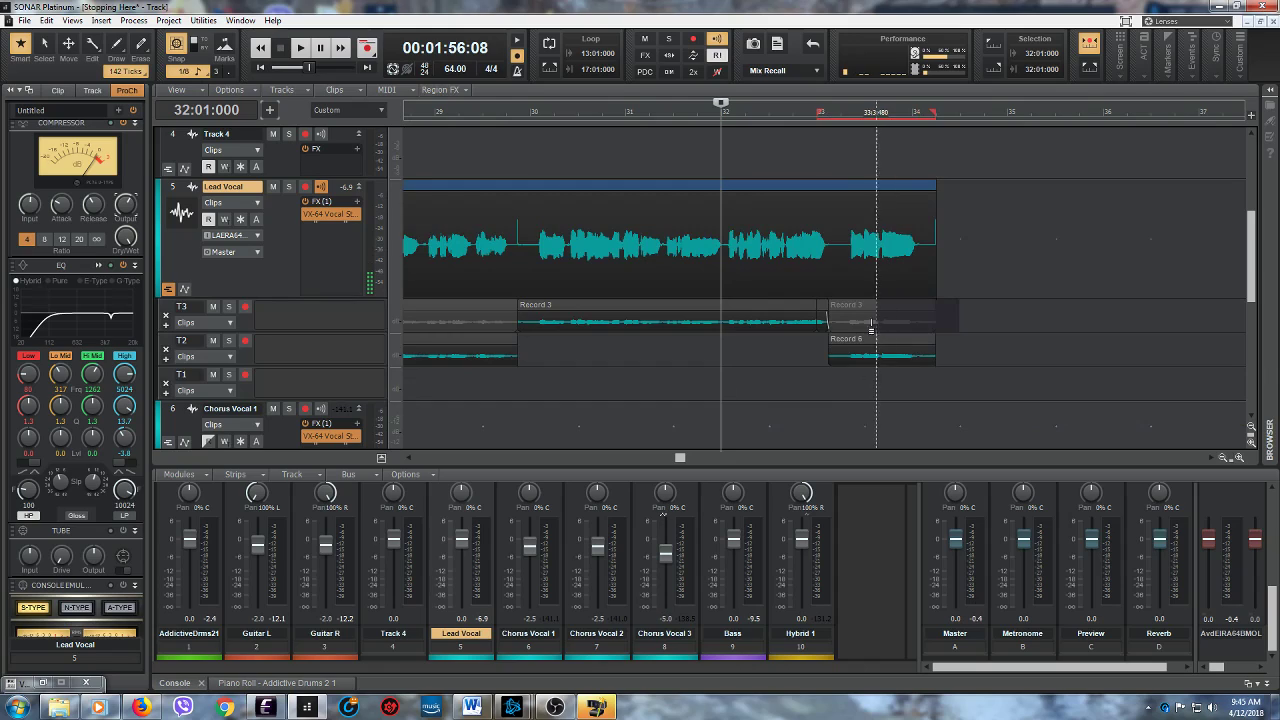
click(833, 324)
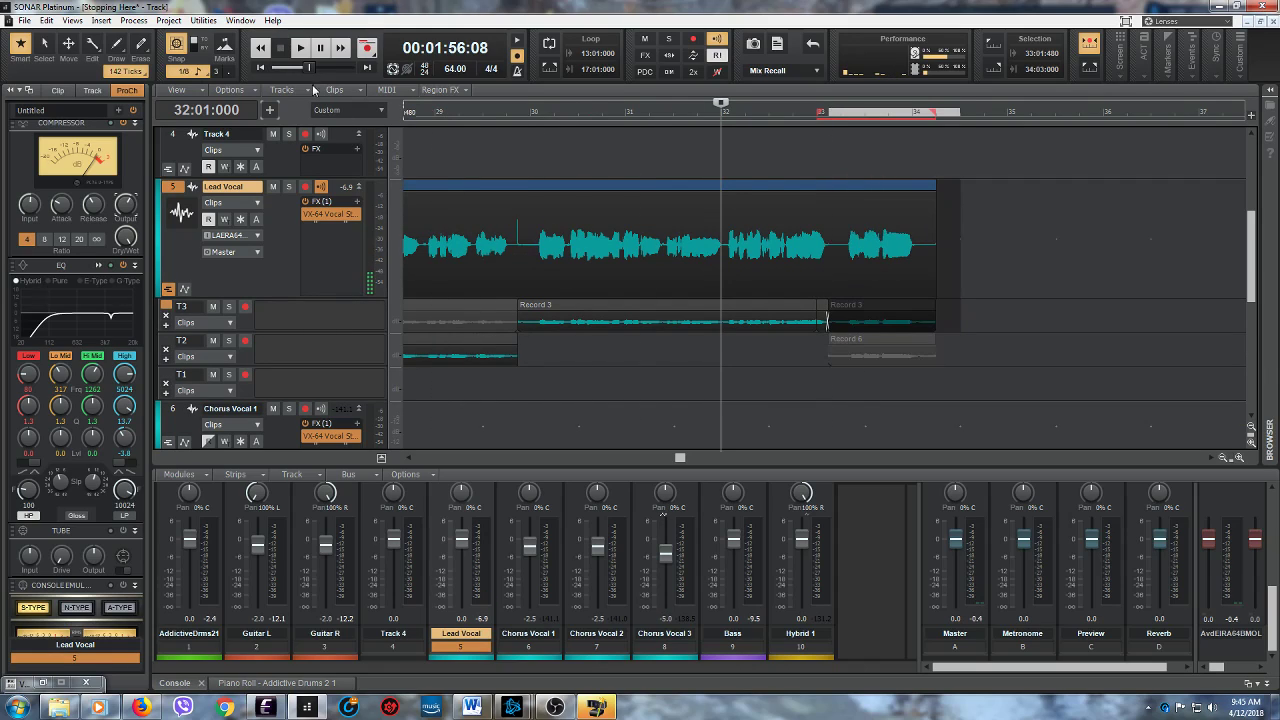
click(300, 47)
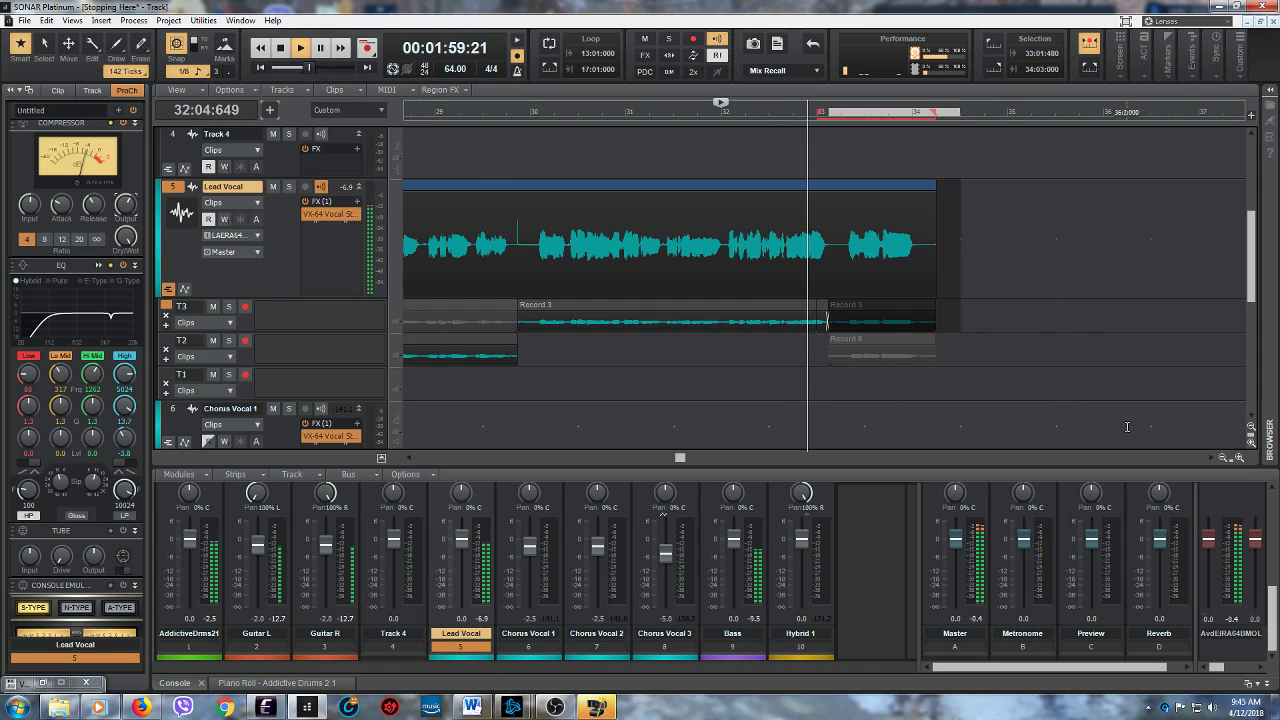
scroll(866, 427, up, 5)
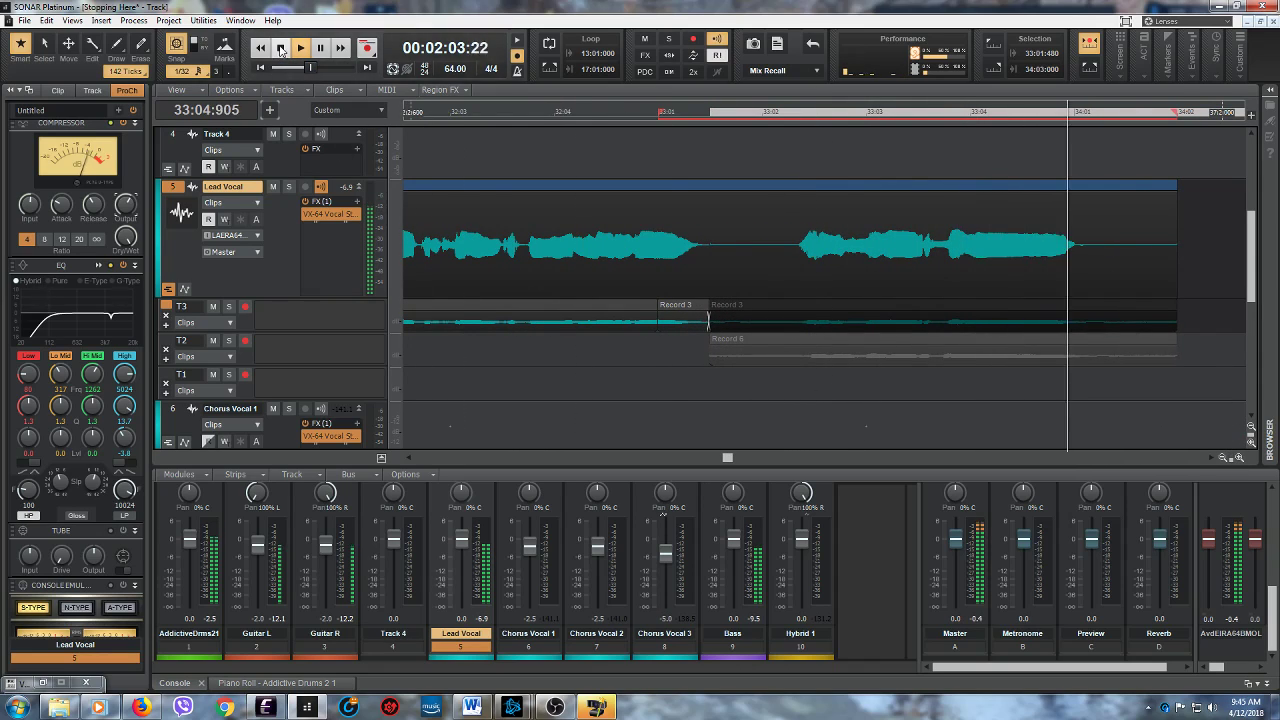
click(281, 49)
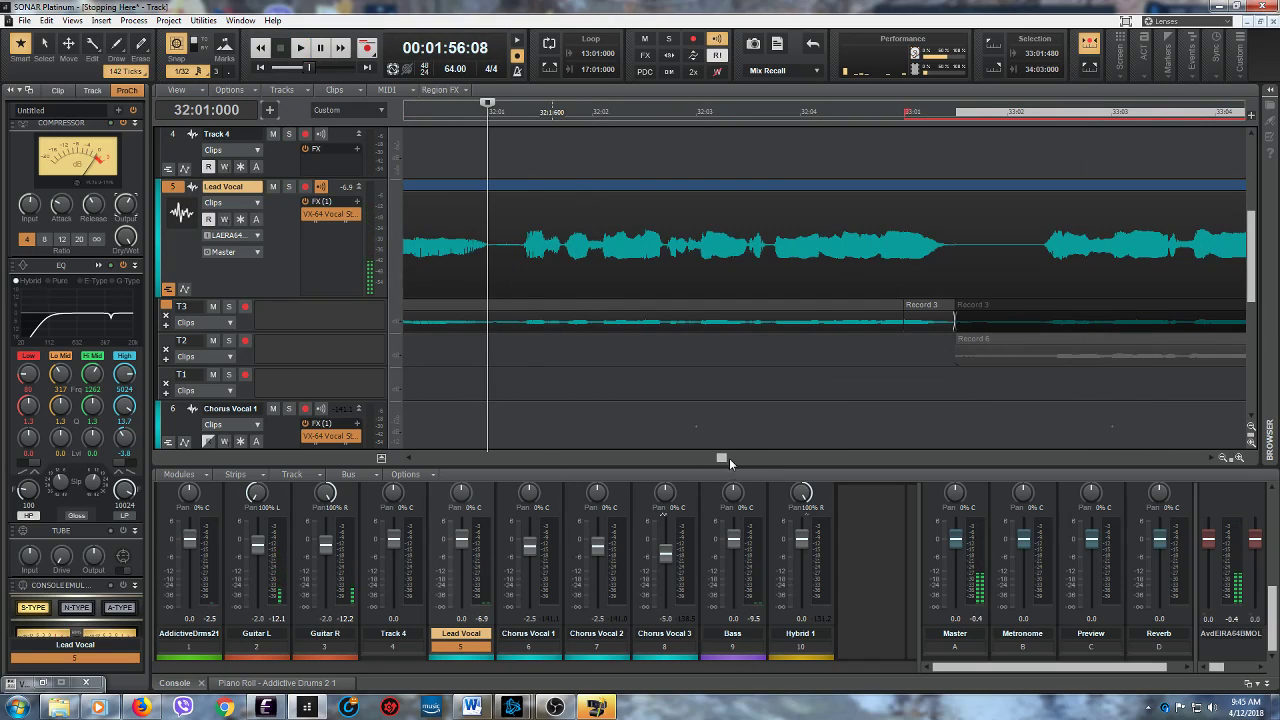
- Comp lane T2's take into the final Lead Vocal phrase between 33:02:357 and 33:03:603
drag(722, 459, 732, 459)
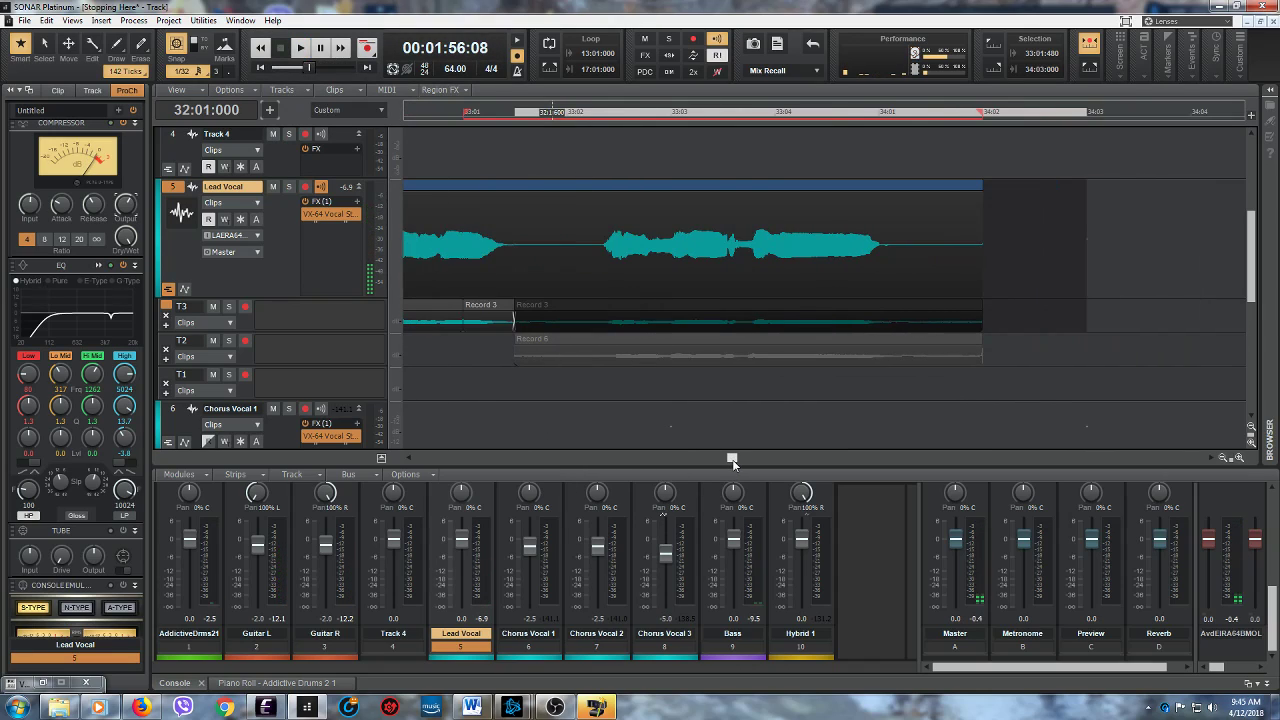
click(603, 365)
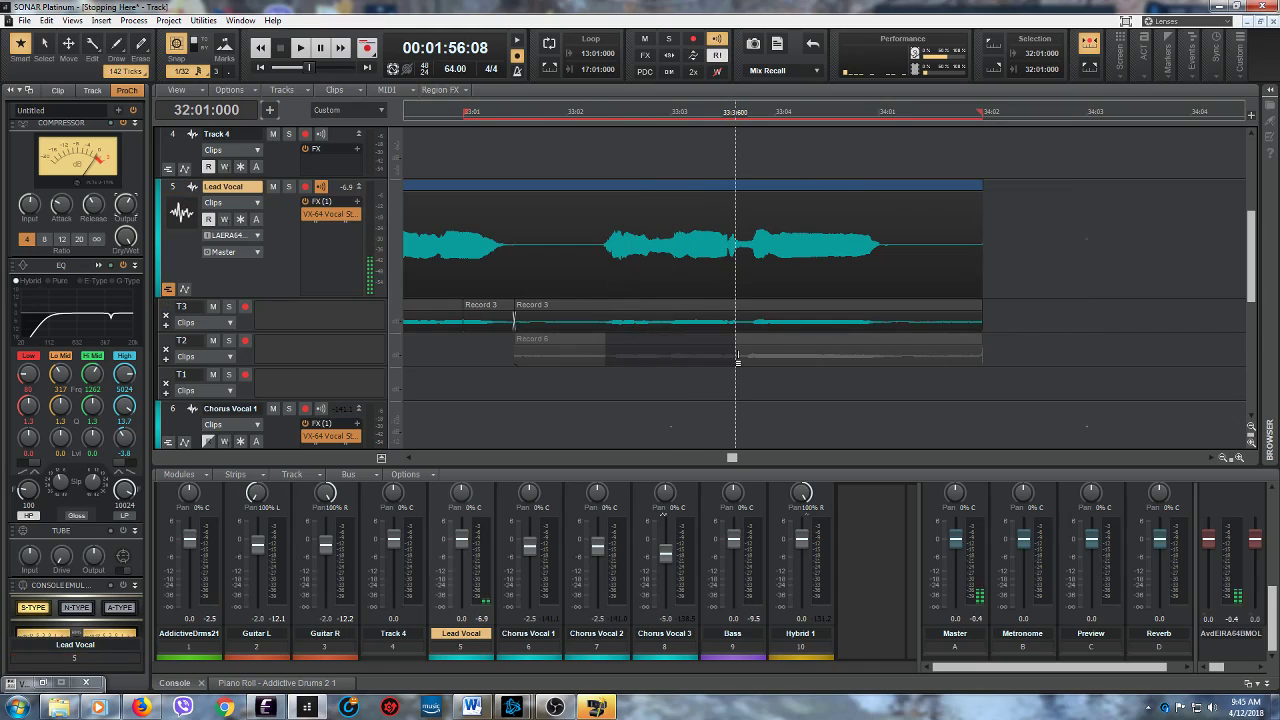
drag(738, 363, 736, 364)
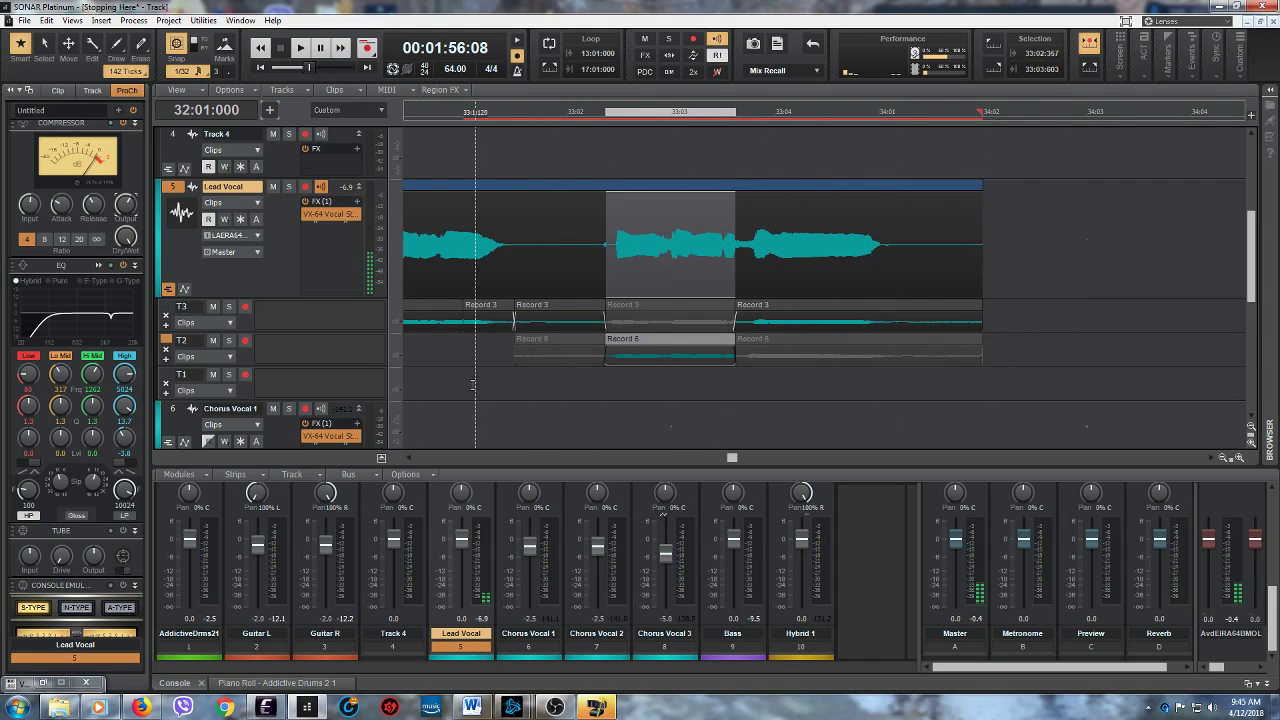
- Audition the blended T2 and T3 phrase repeatedly in the full mix from 33:01:000
click(465, 390)
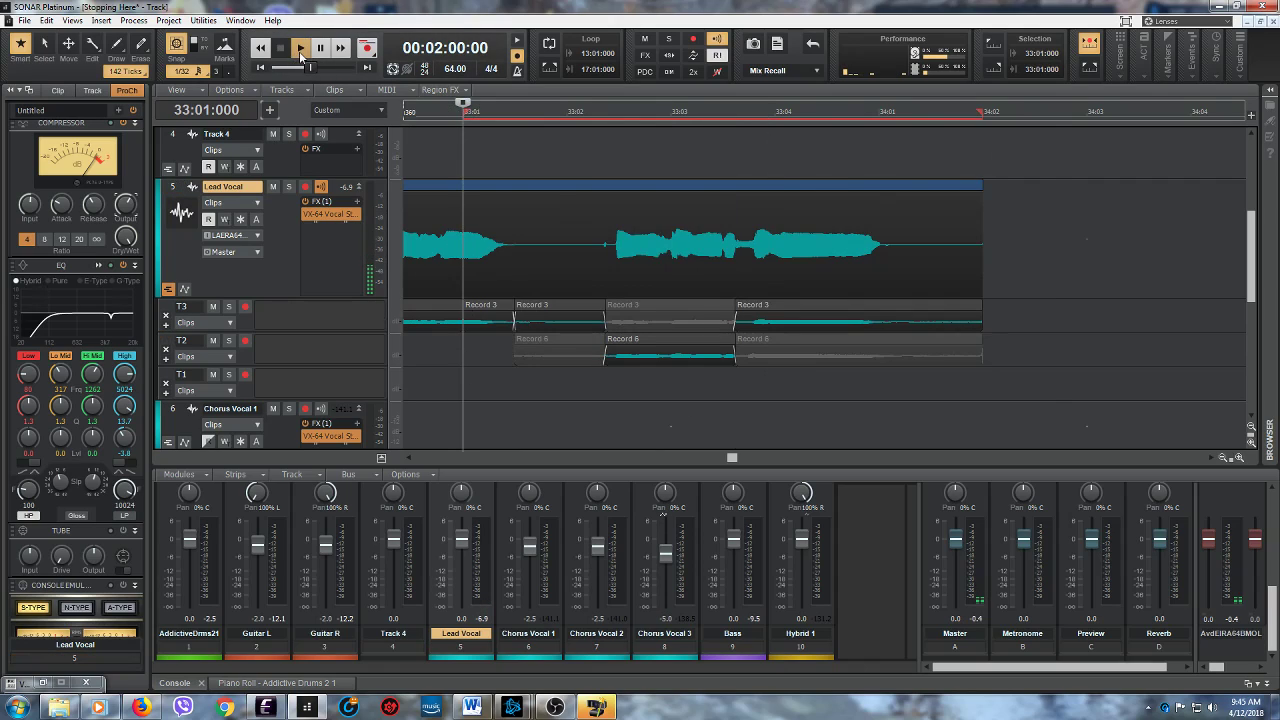
click(300, 53)
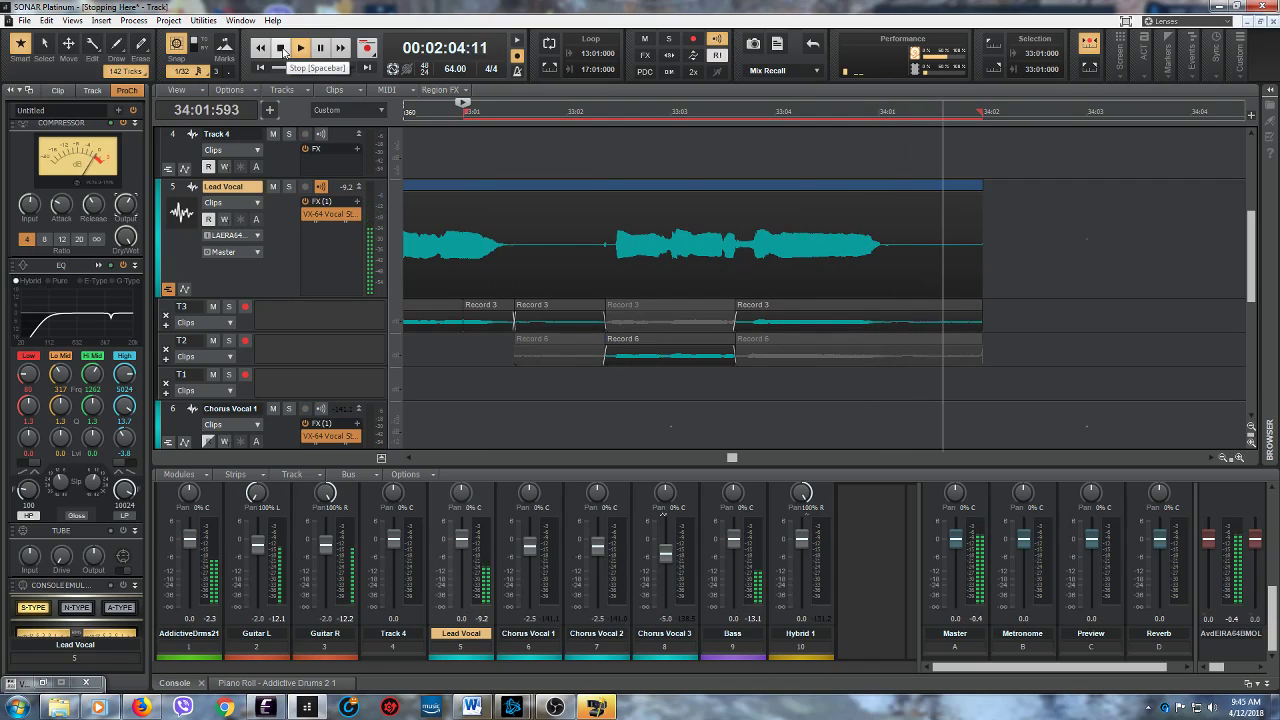
click(283, 49)
click(298, 49)
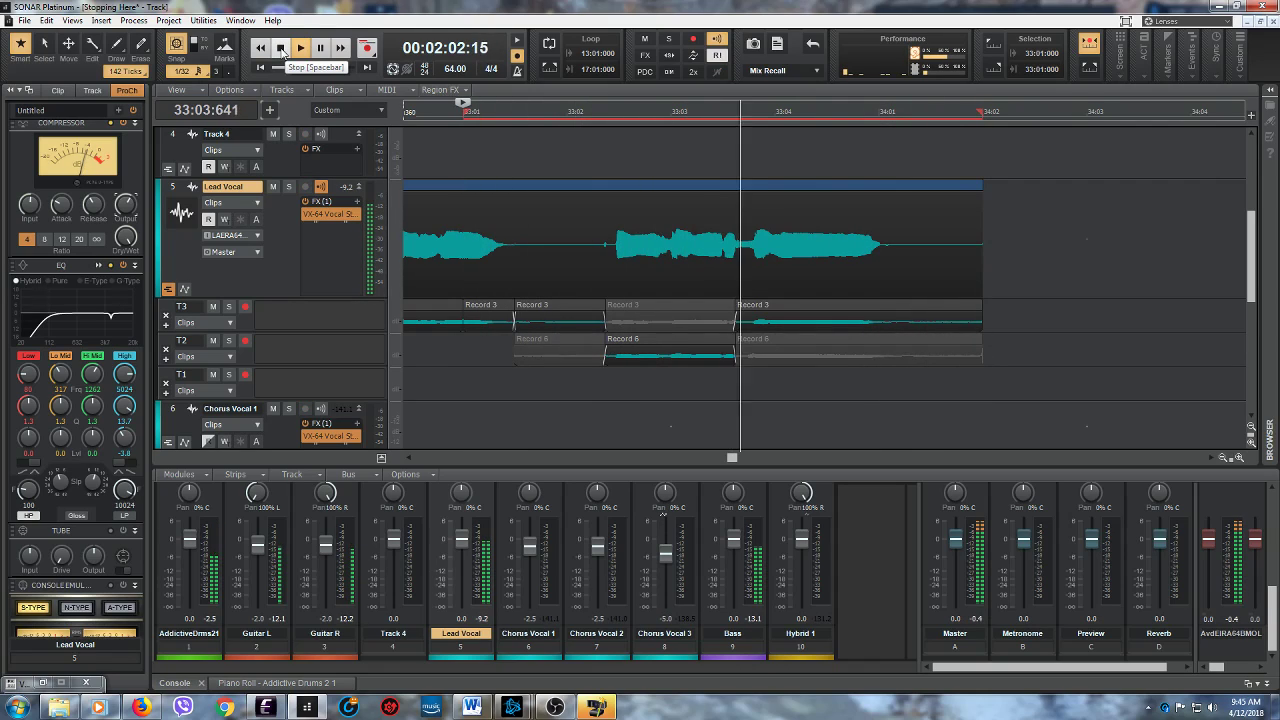
click(282, 52)
click(298, 50)
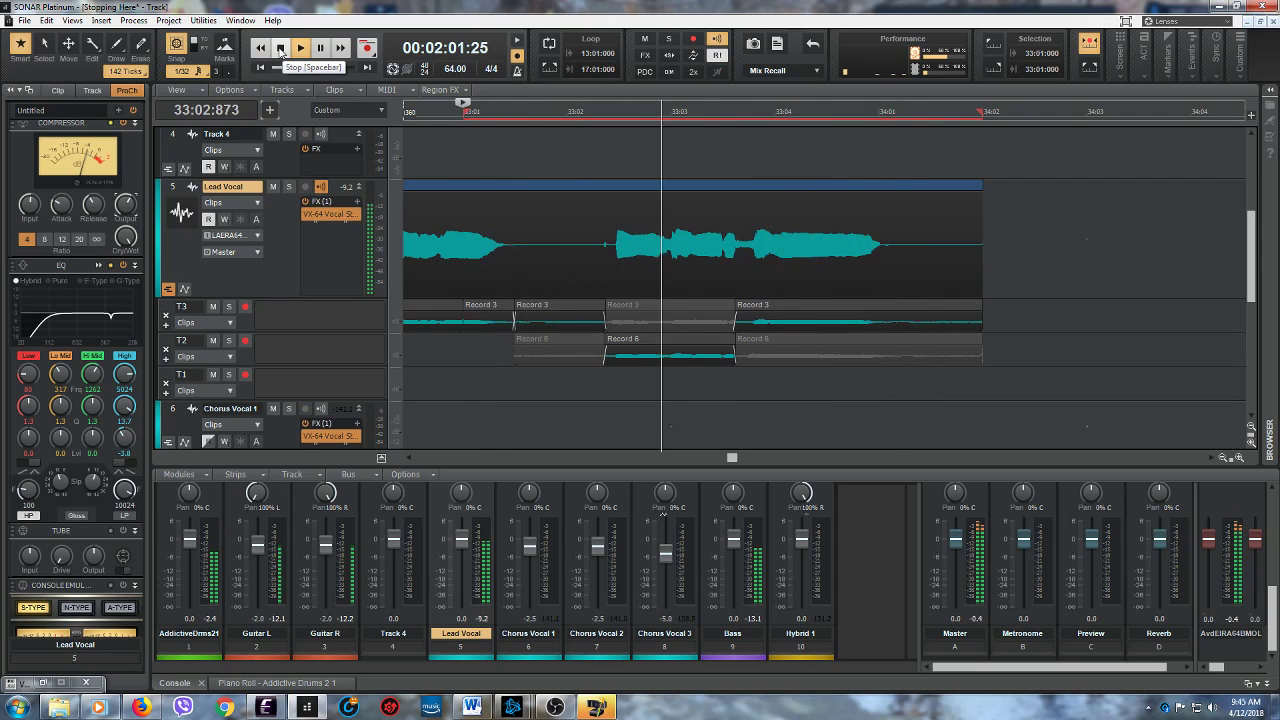
click(283, 52)
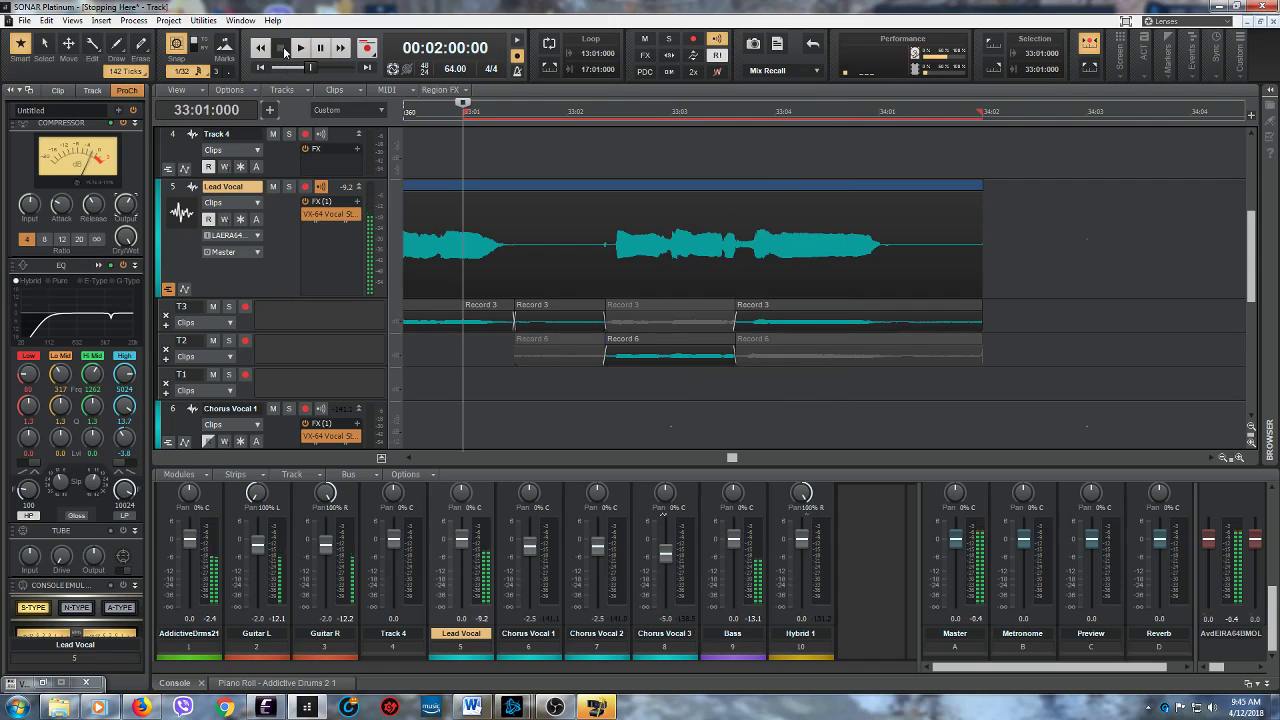
click(300, 50)
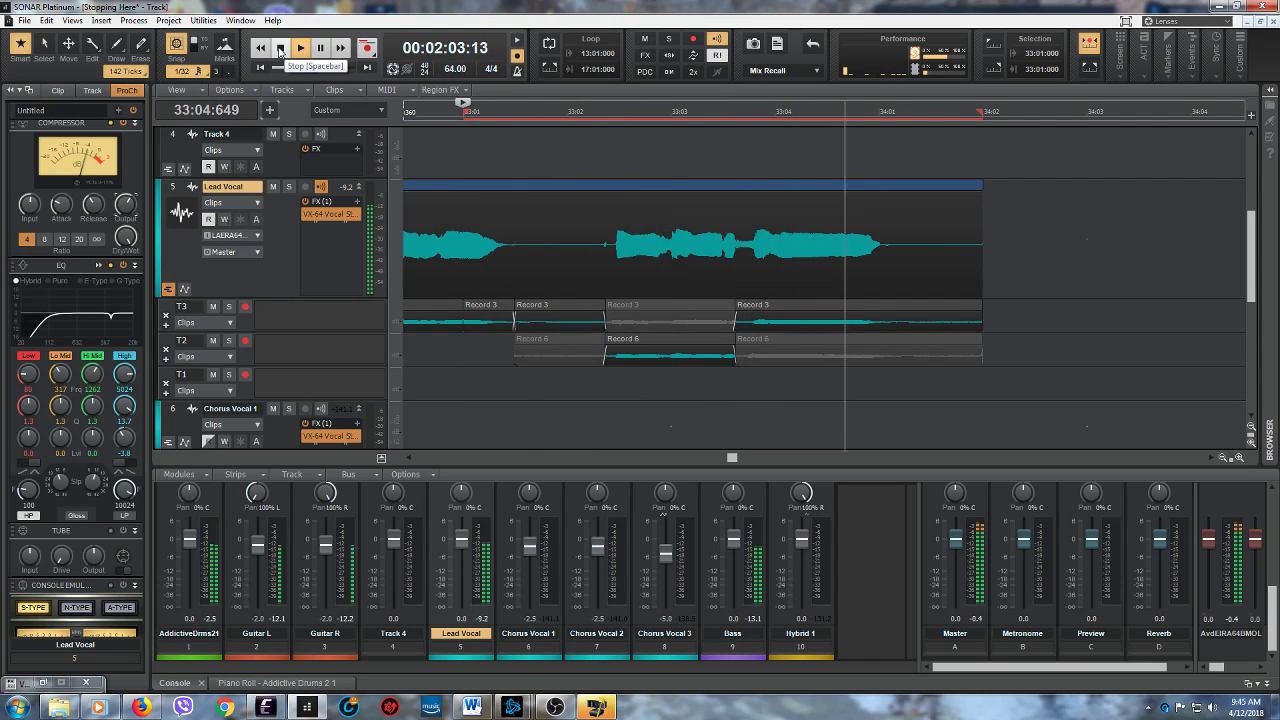
click(280, 52)
- Solo the Lead Vocal track and audition the blended phrase three times from 33:01:000
click(290, 188)
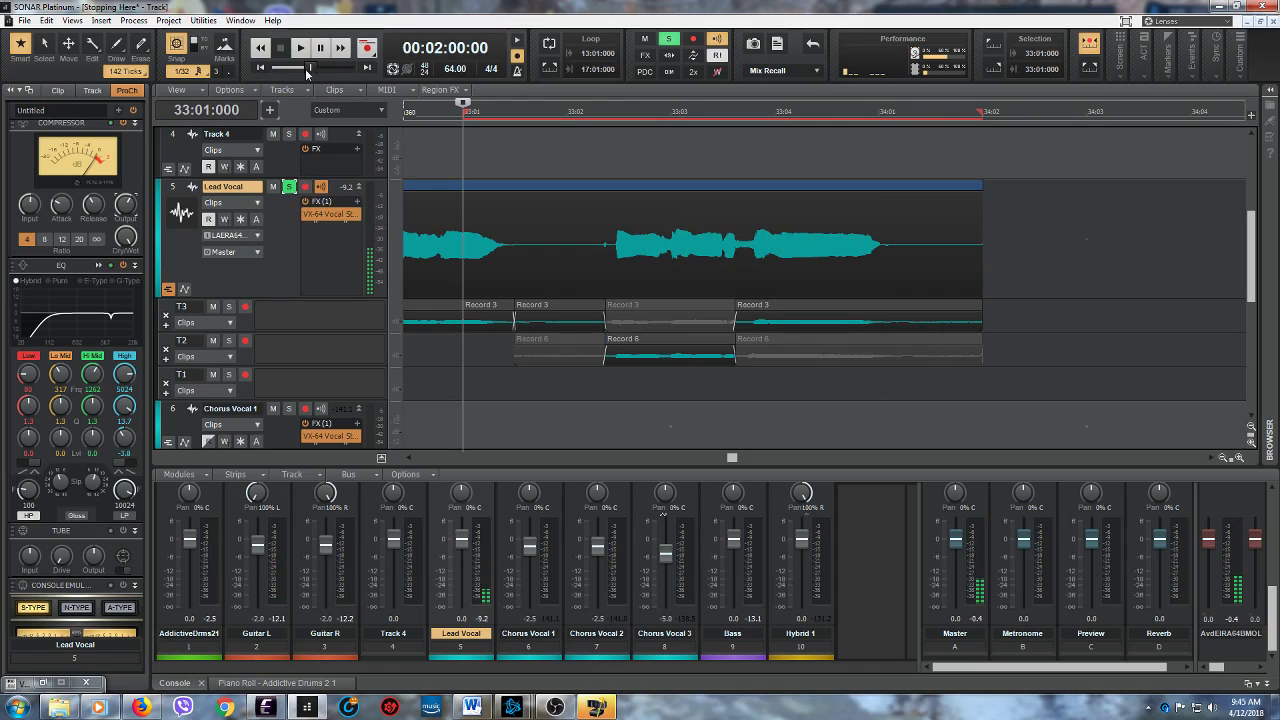
click(300, 48)
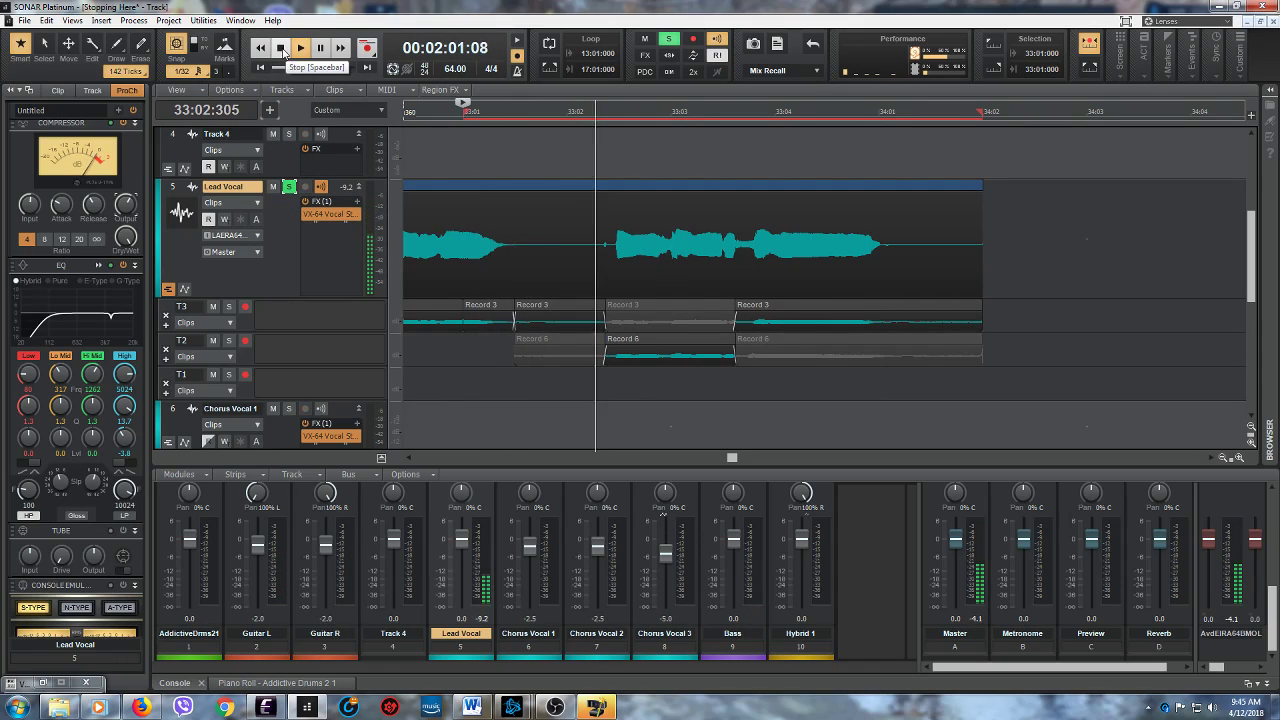
click(283, 52)
click(299, 50)
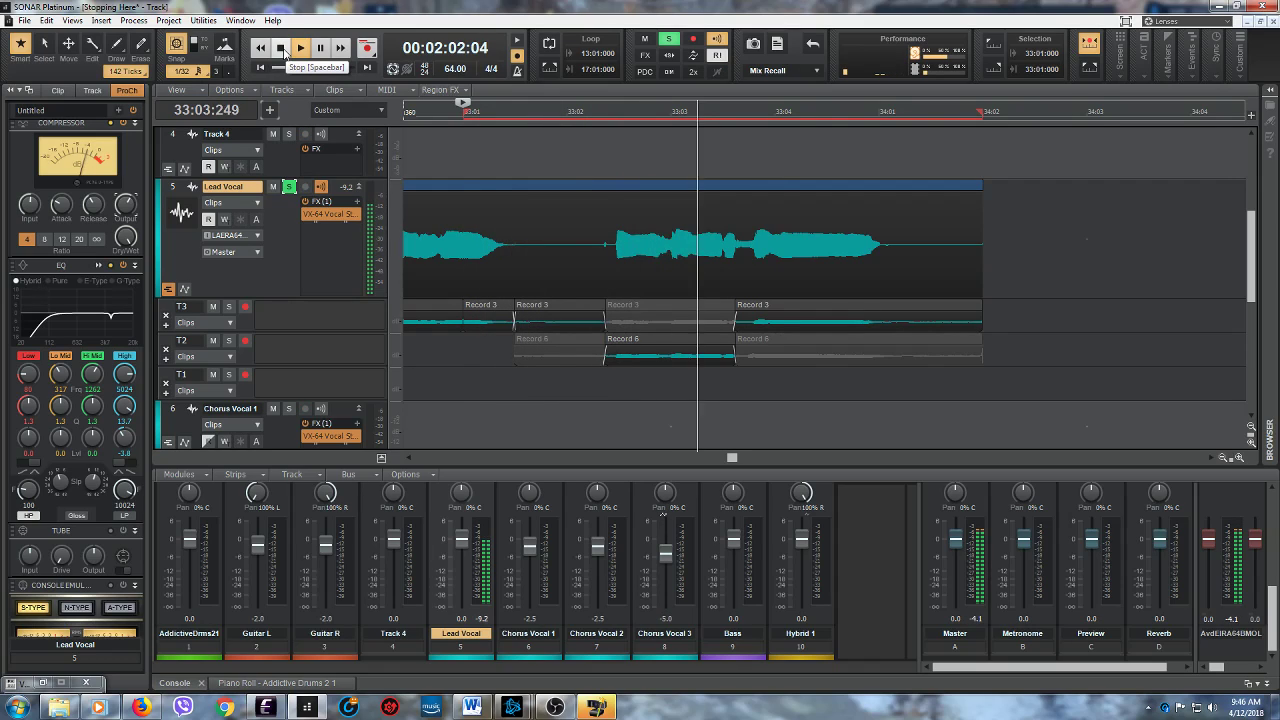
click(284, 52)
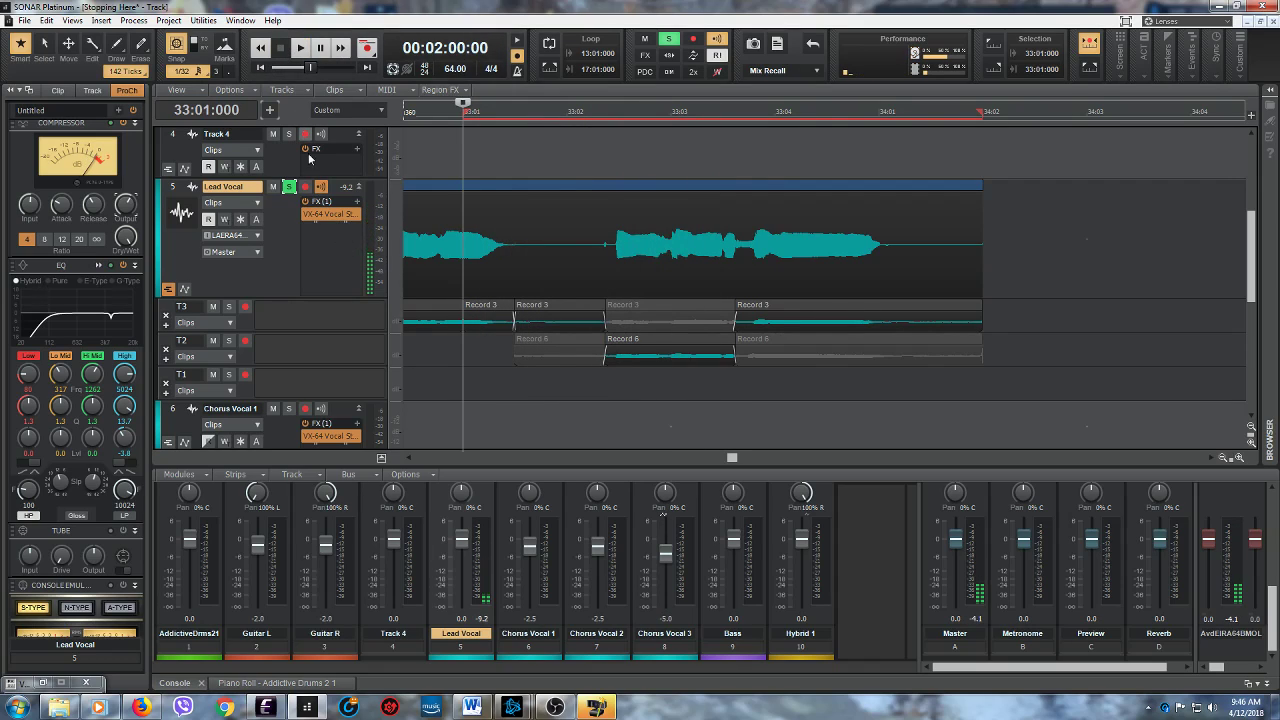
click(299, 48)
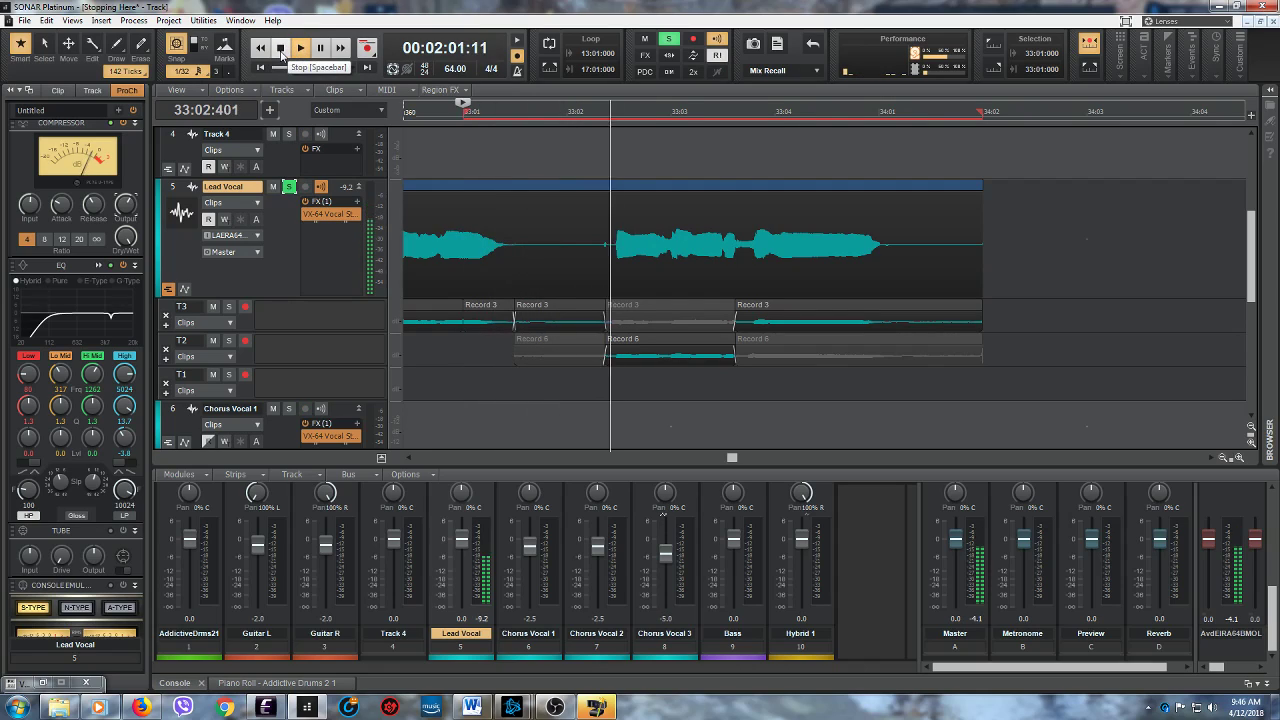
click(281, 49)
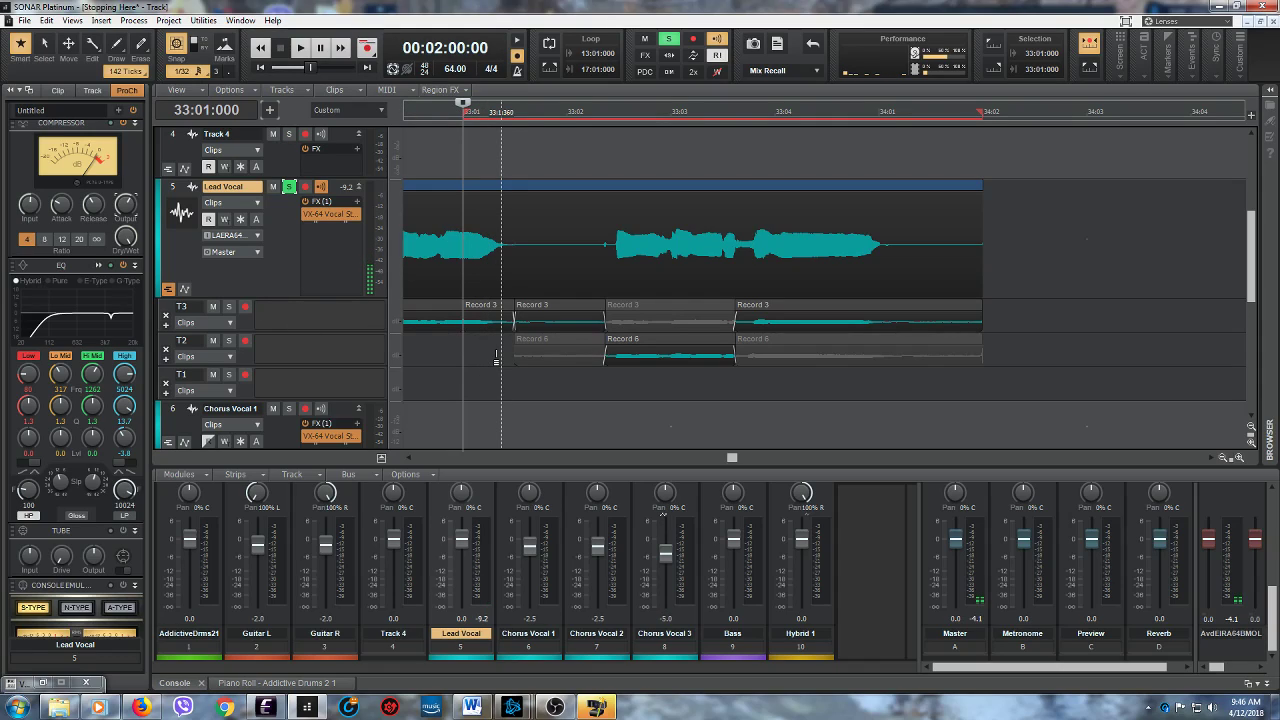
- Make T2's take active from 33:01:357 to 34:02:360 and delete its Record 6 clip
drag(497, 360, 1014, 346)
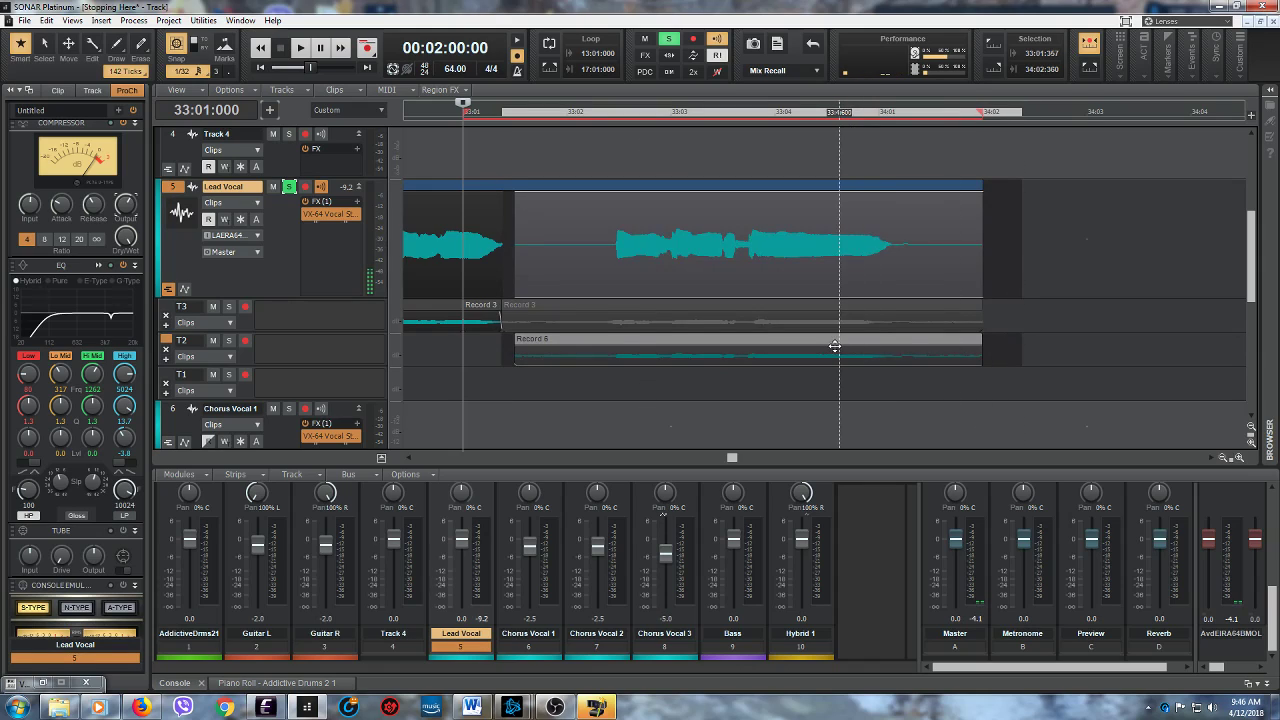
right_click(830, 345)
mouse_move(880, 290)
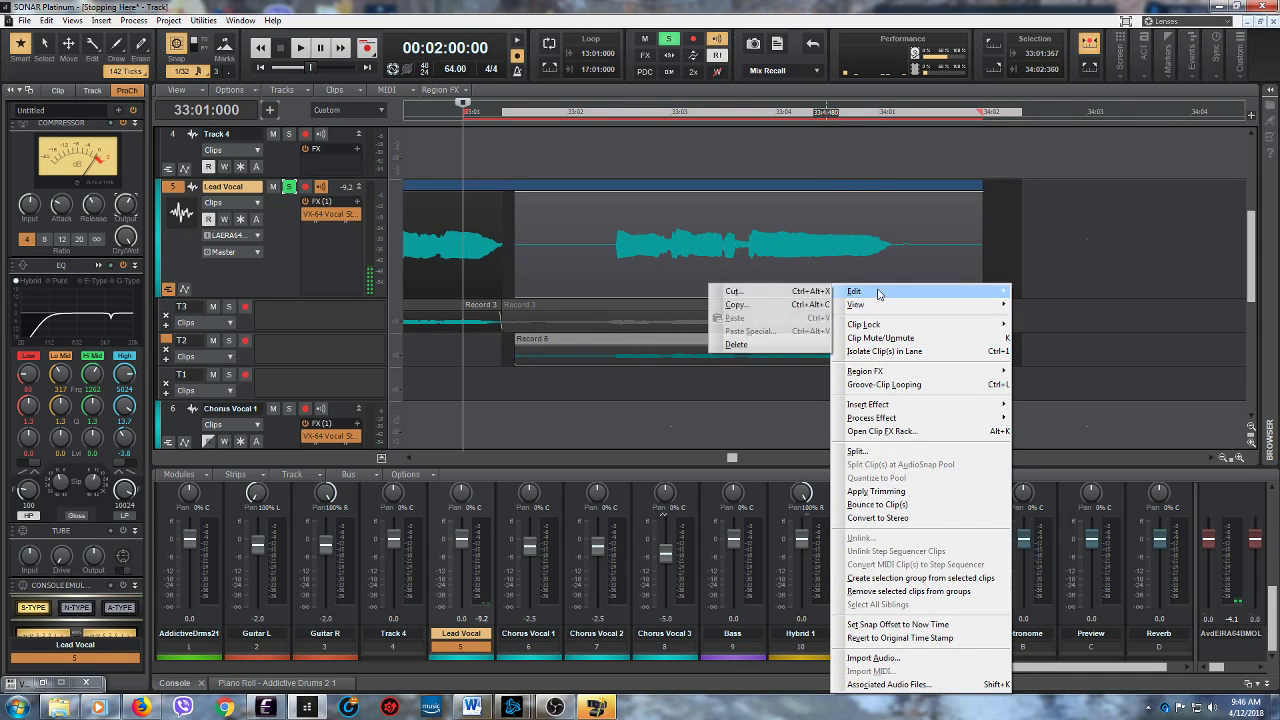
click(766, 345)
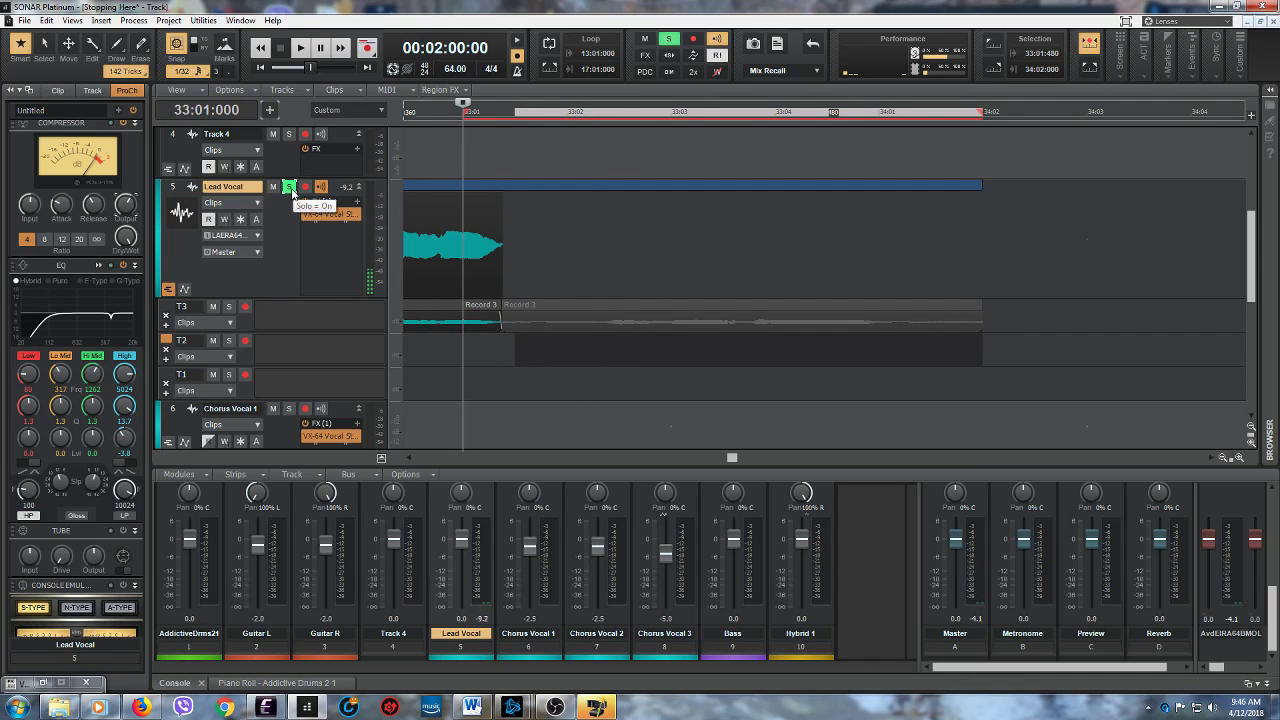
- Unsolo the Lead Vocal track, arm lane T2 for recording and mute lane T3
click(289, 187)
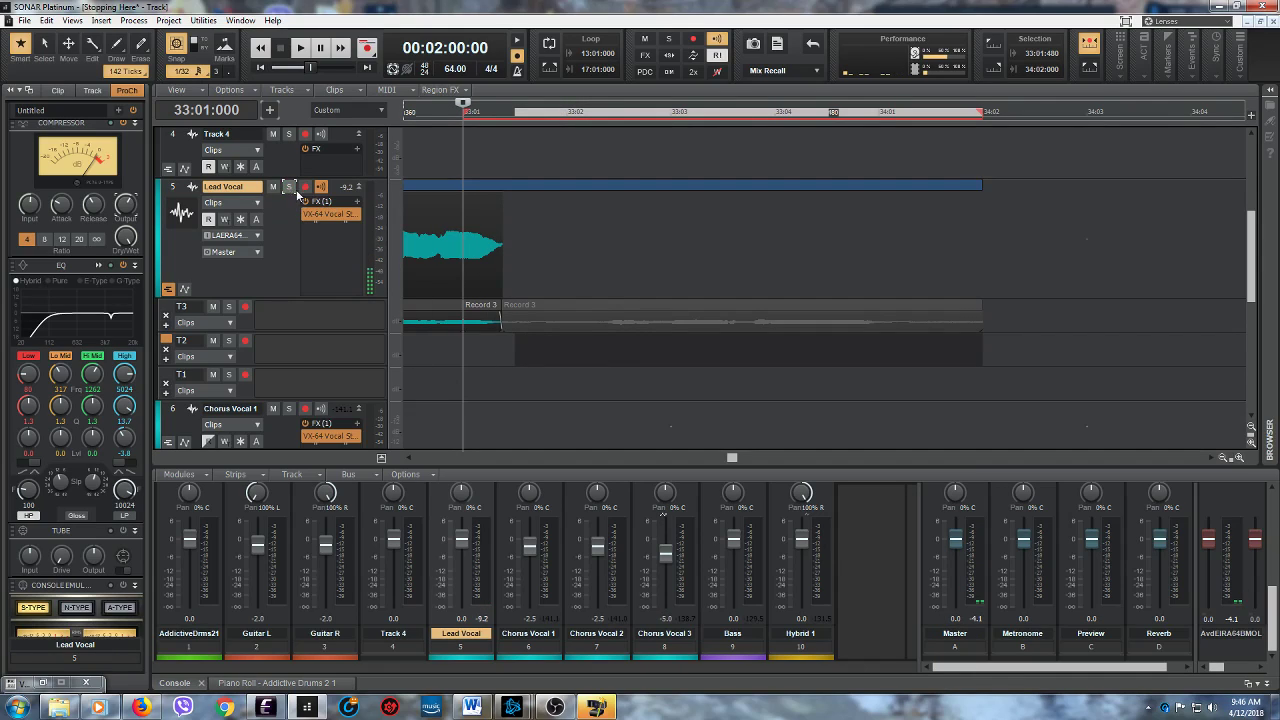
click(245, 341)
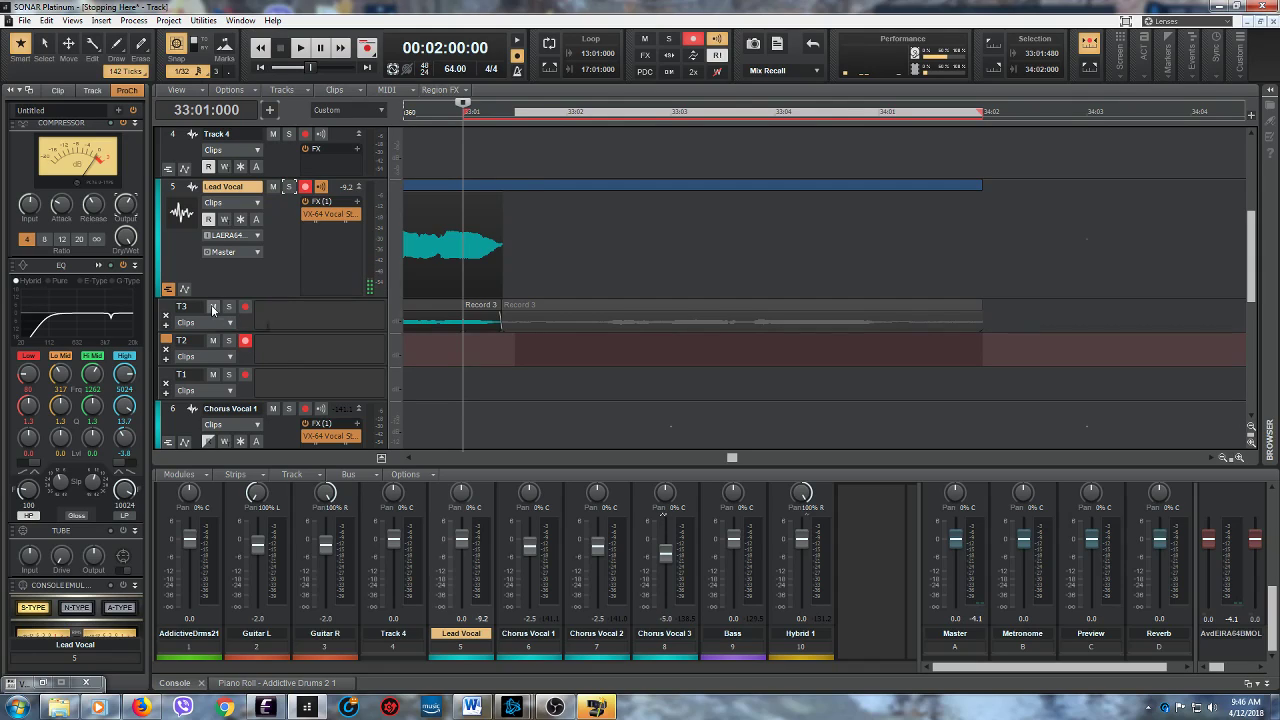
click(212, 307)
- Play the mix repeatedly from 33:01:000 with lane T3 muted to rehearse the replacement vocal phrase
click(302, 48)
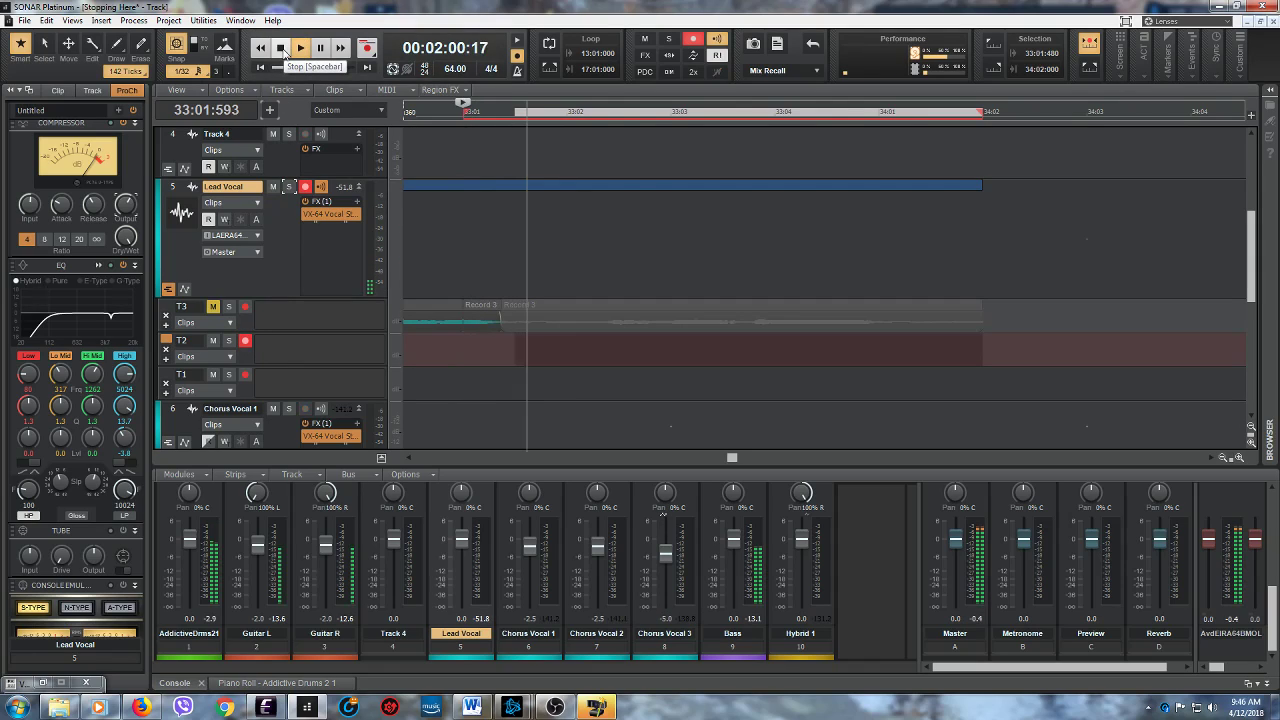
click(281, 49)
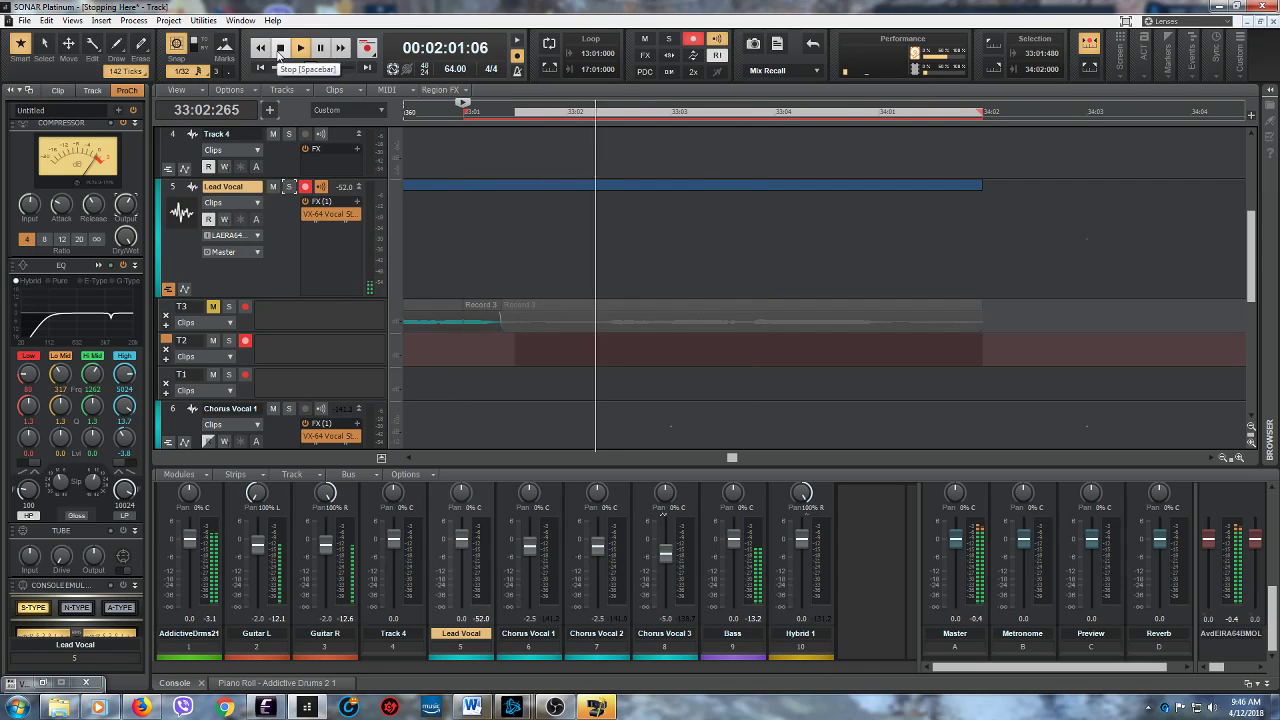
click(280, 52)
click(300, 50)
click(282, 54)
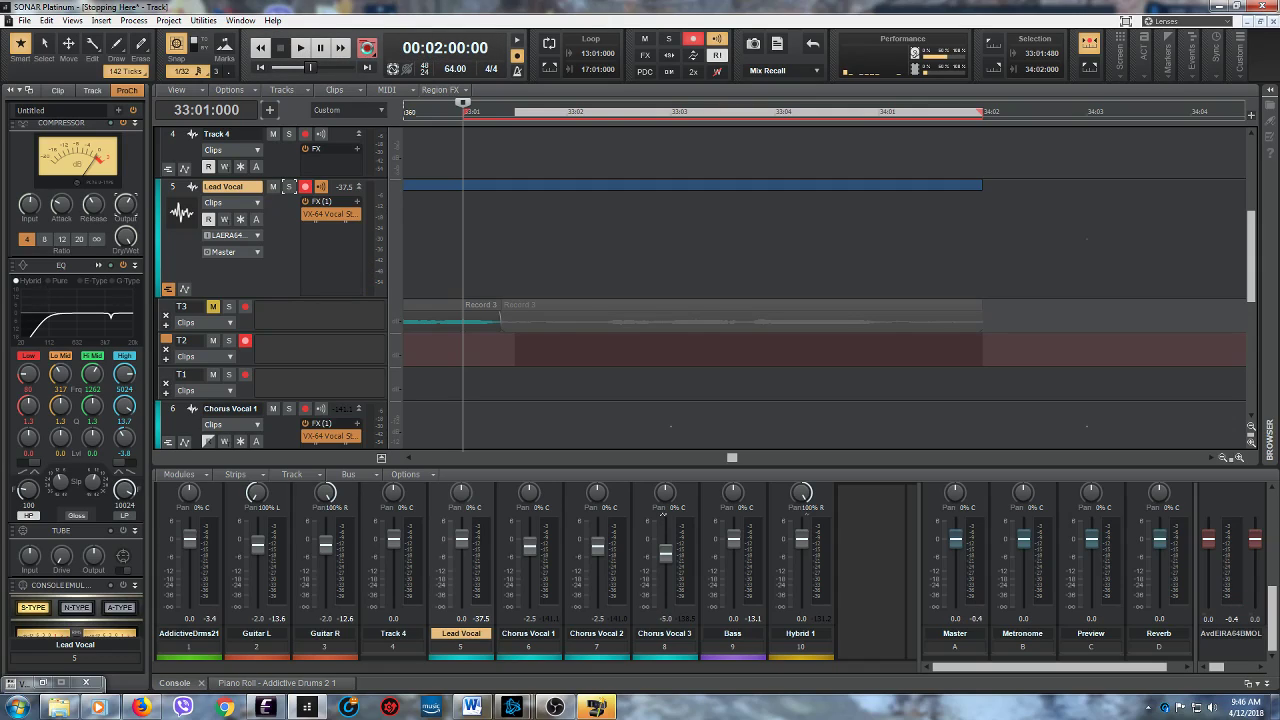
- Record a new replacement vocal phrase into lane T2 from 33:01:000
click(367, 49)
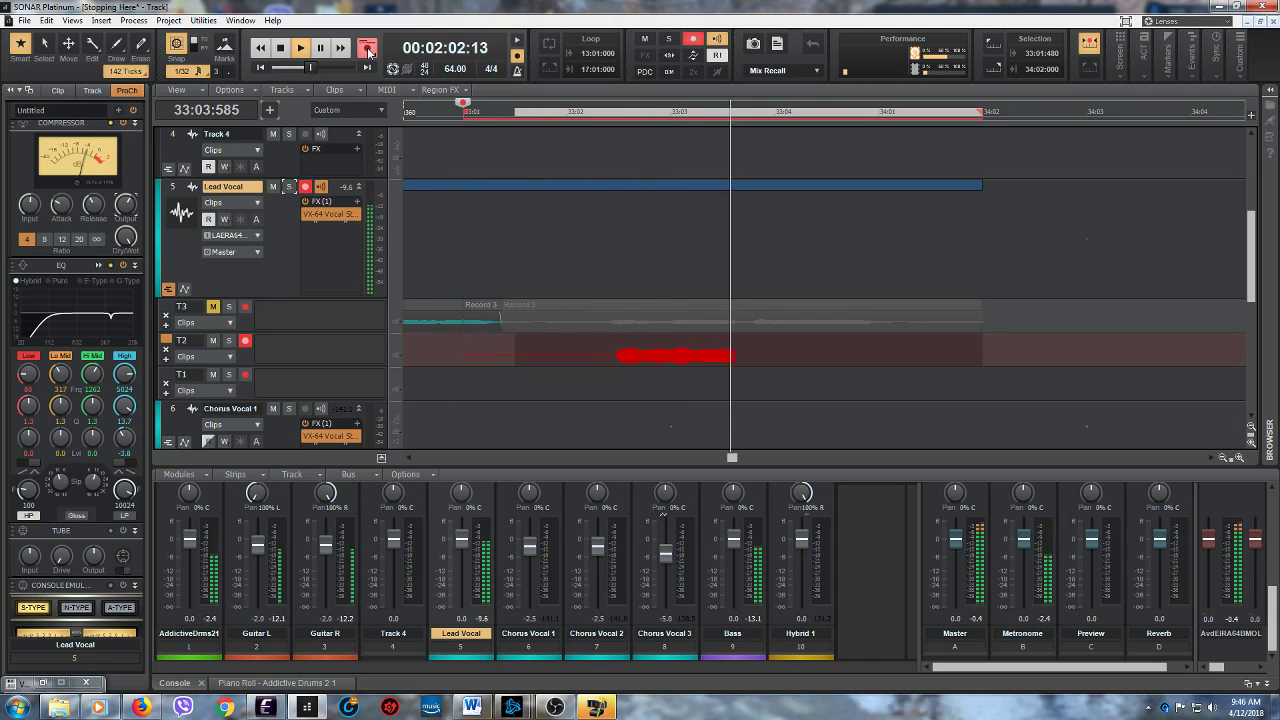
click(368, 50)
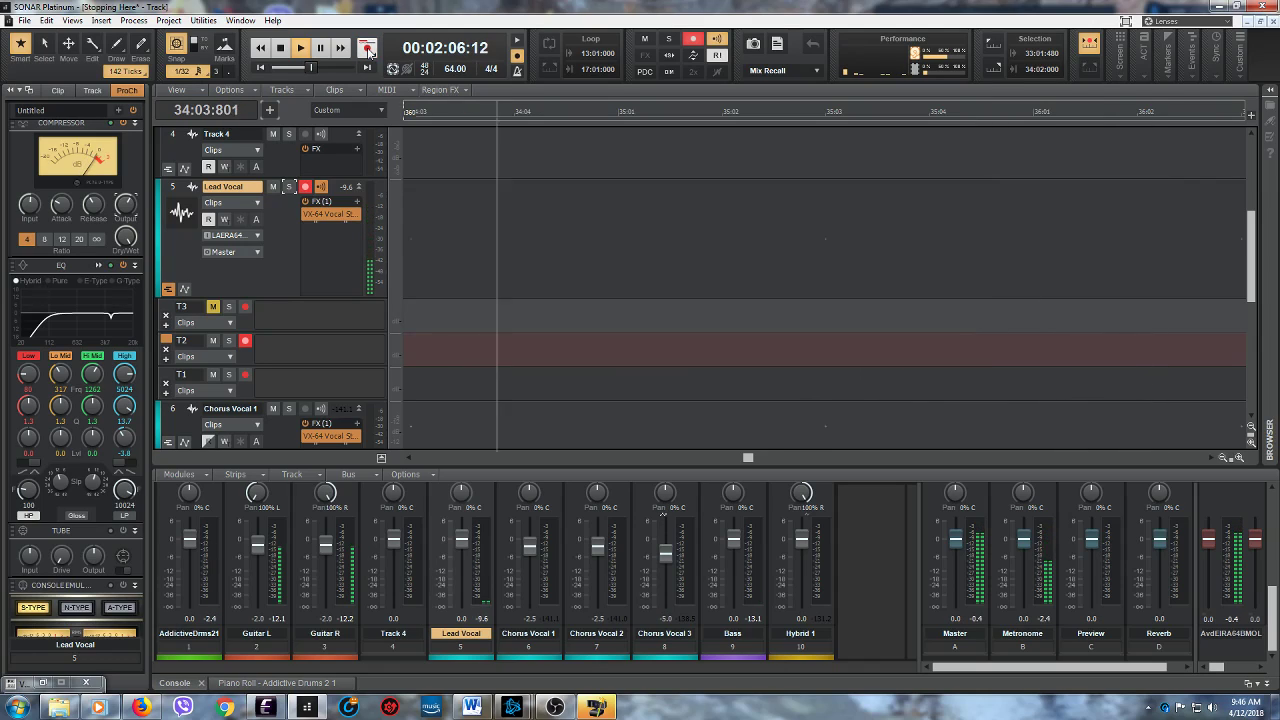
key(space)
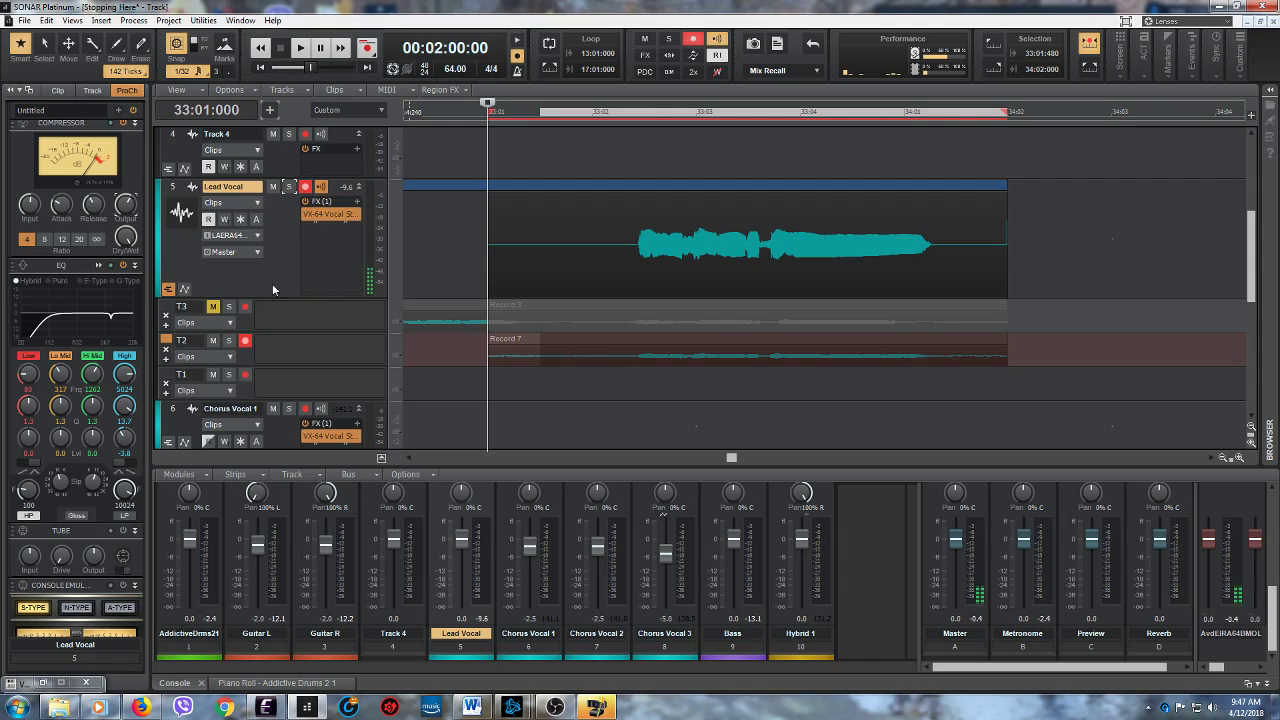
- Unmute lane T3 and make its take active from 33:01:000 to 33:01:363, keeping the new T2 recording after it
click(213, 307)
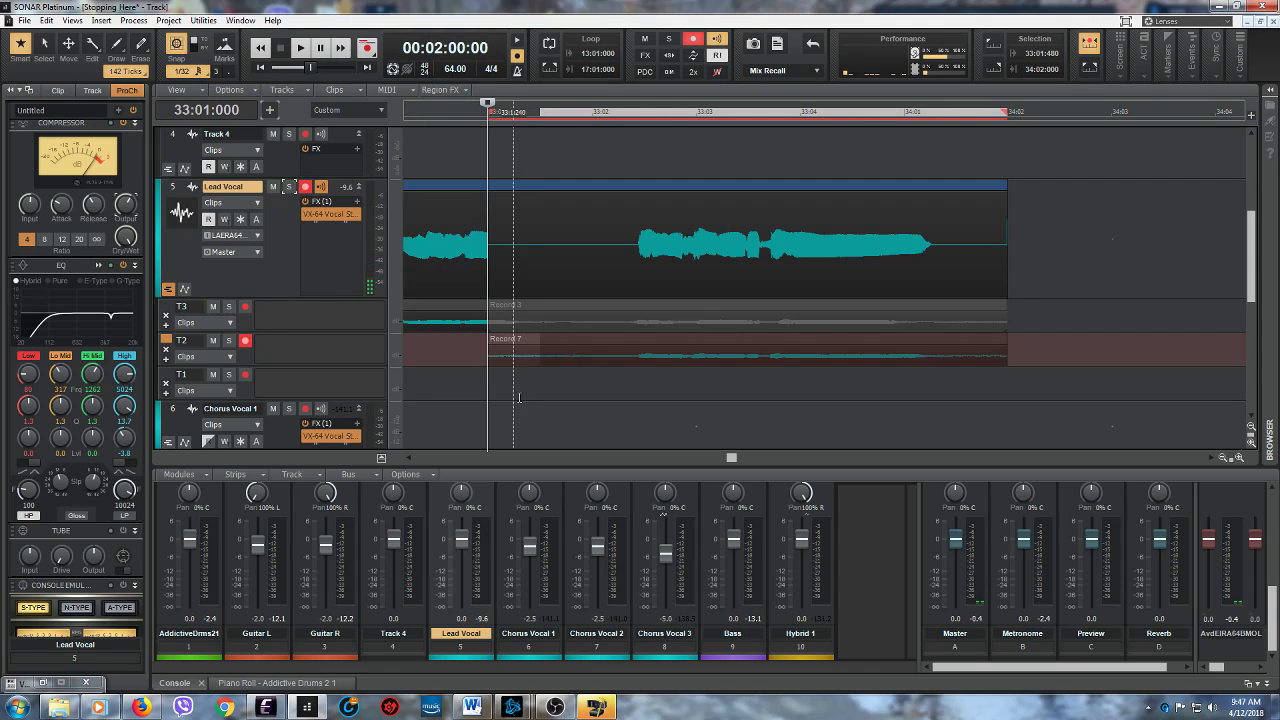
click(511, 338)
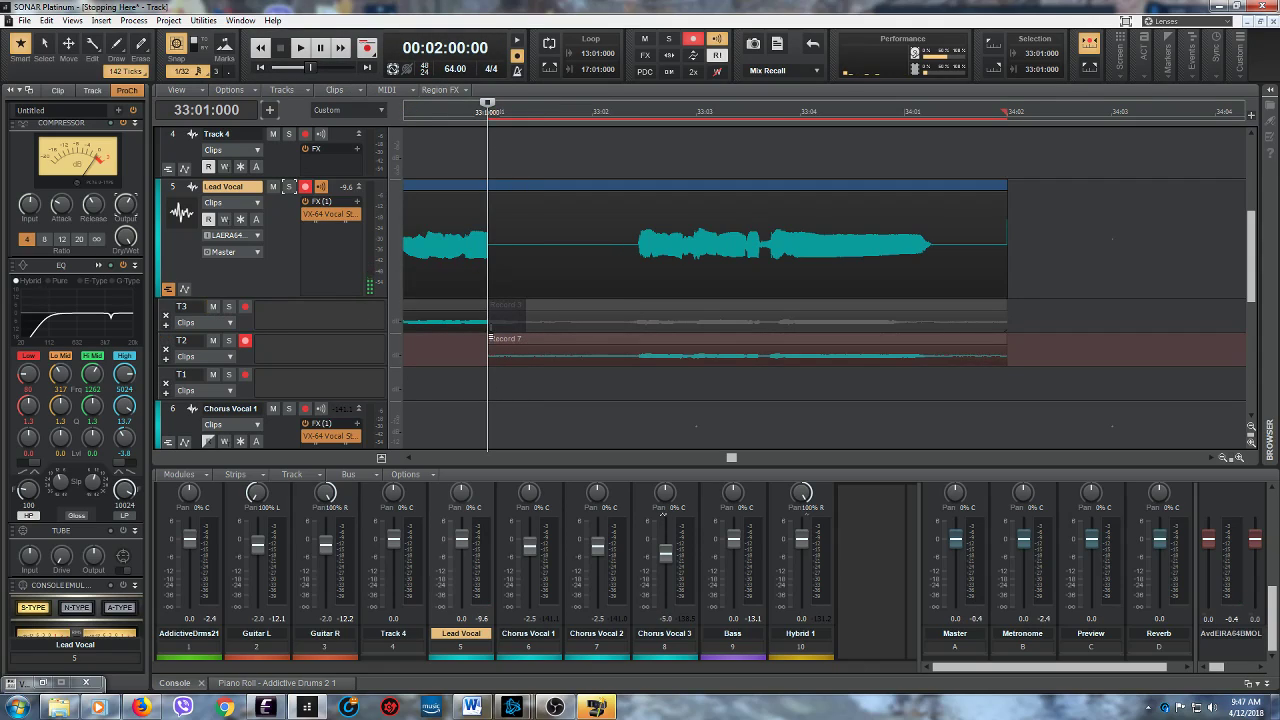
drag(490, 338, 525, 338)
- Audition the comped T3 and T2 phrase twice in the full mix from 33:01:000
click(300, 47)
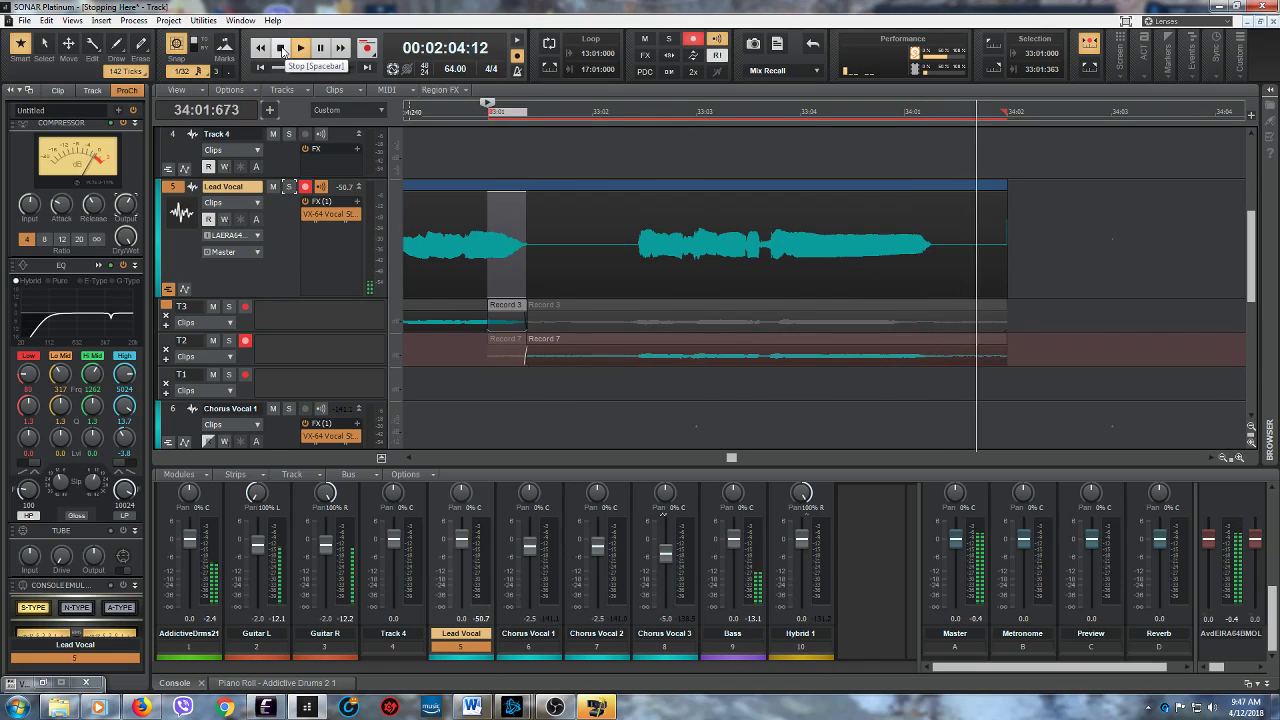
click(284, 49)
click(299, 50)
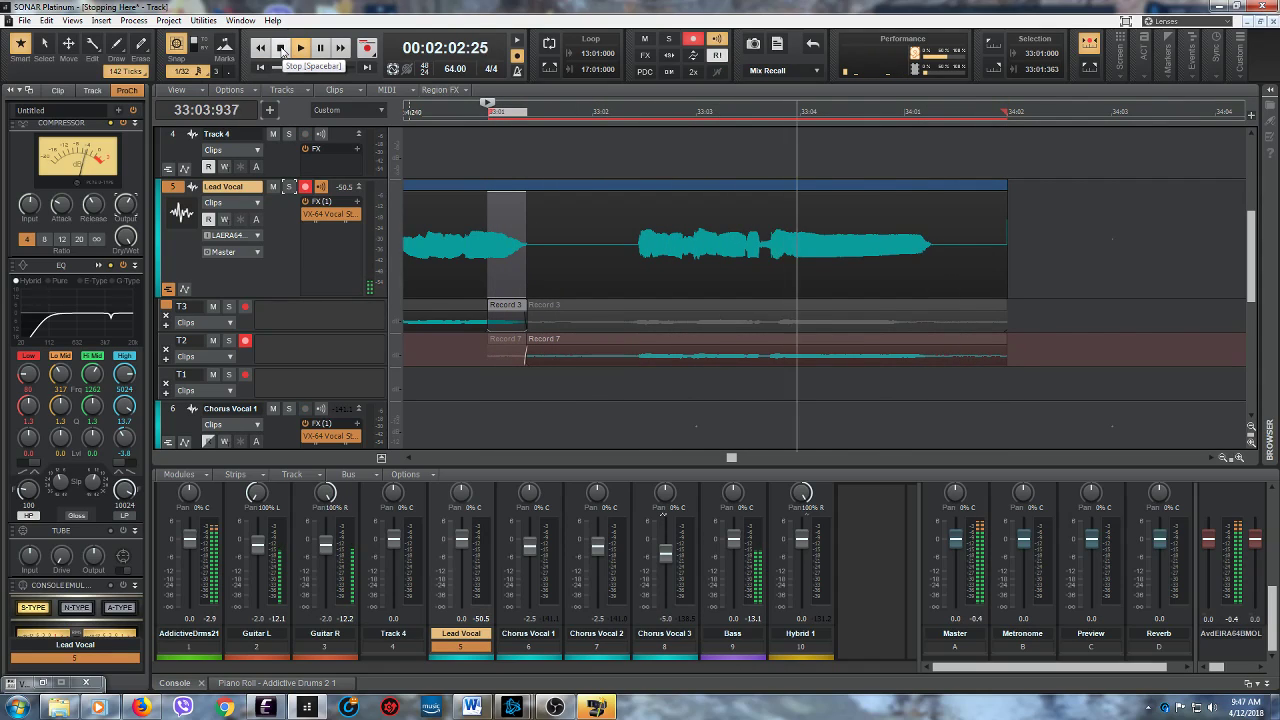
click(283, 50)
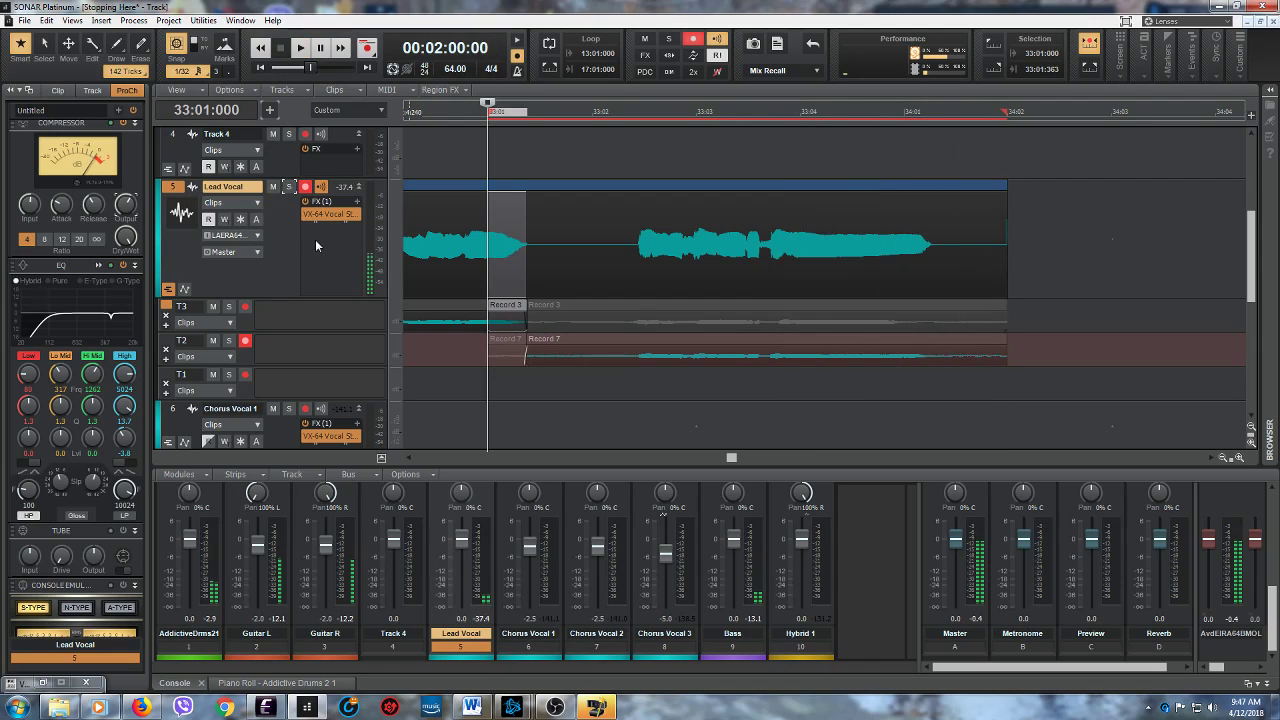
- Disarm lane T2 and hide the Lead Vocal track's take lanes
click(245, 341)
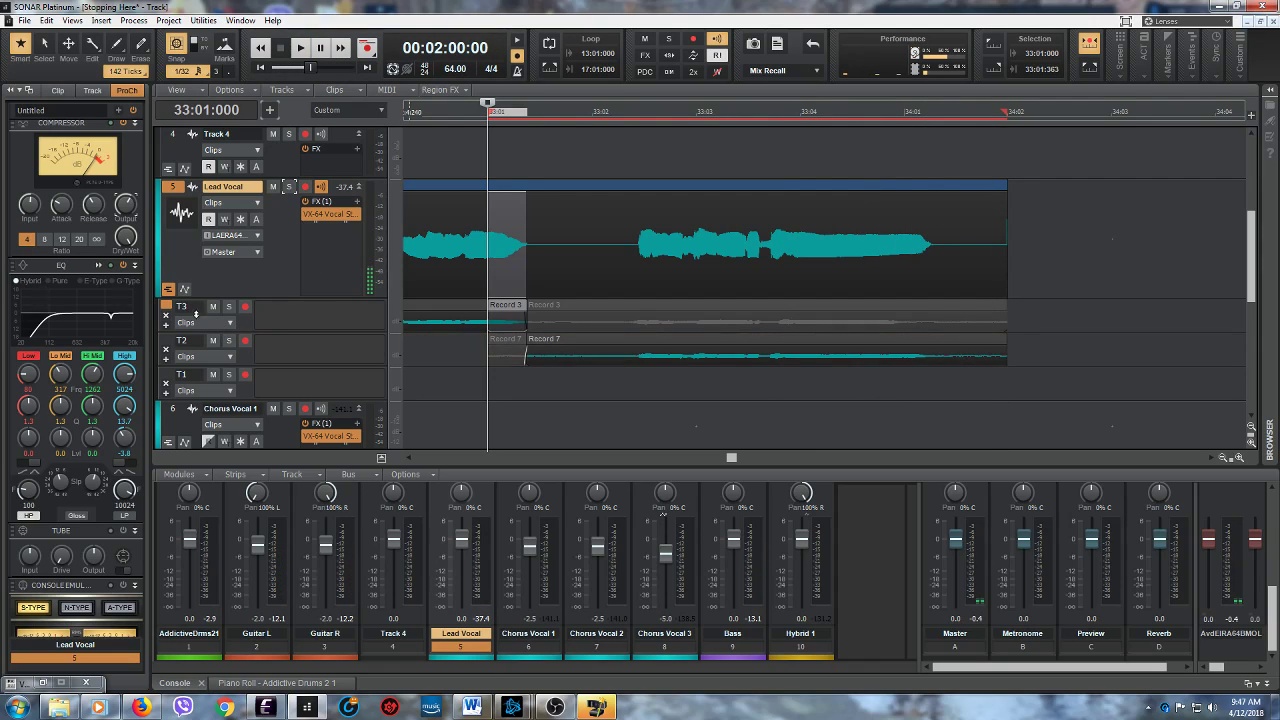
click(167, 290)
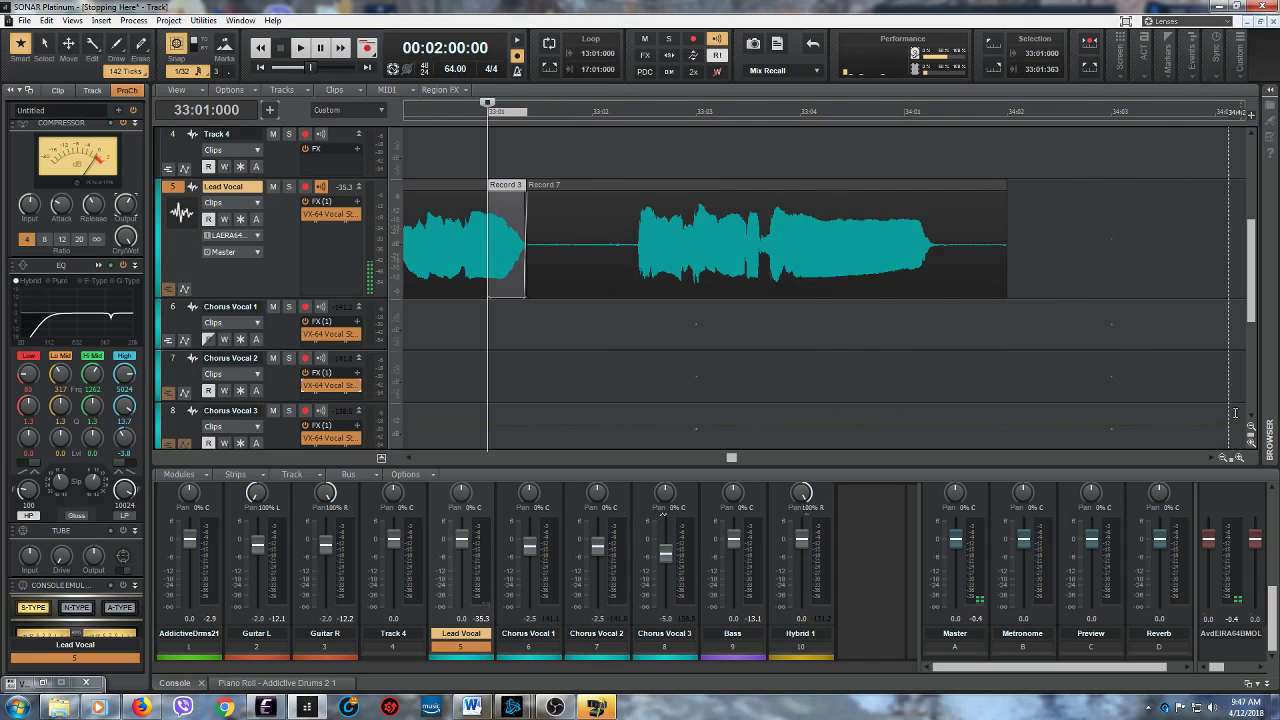
- Play back the comped lead vocal in the full mix from 32:01:000 through the end of the new phrase
drag(1168, 446, 1163, 447)
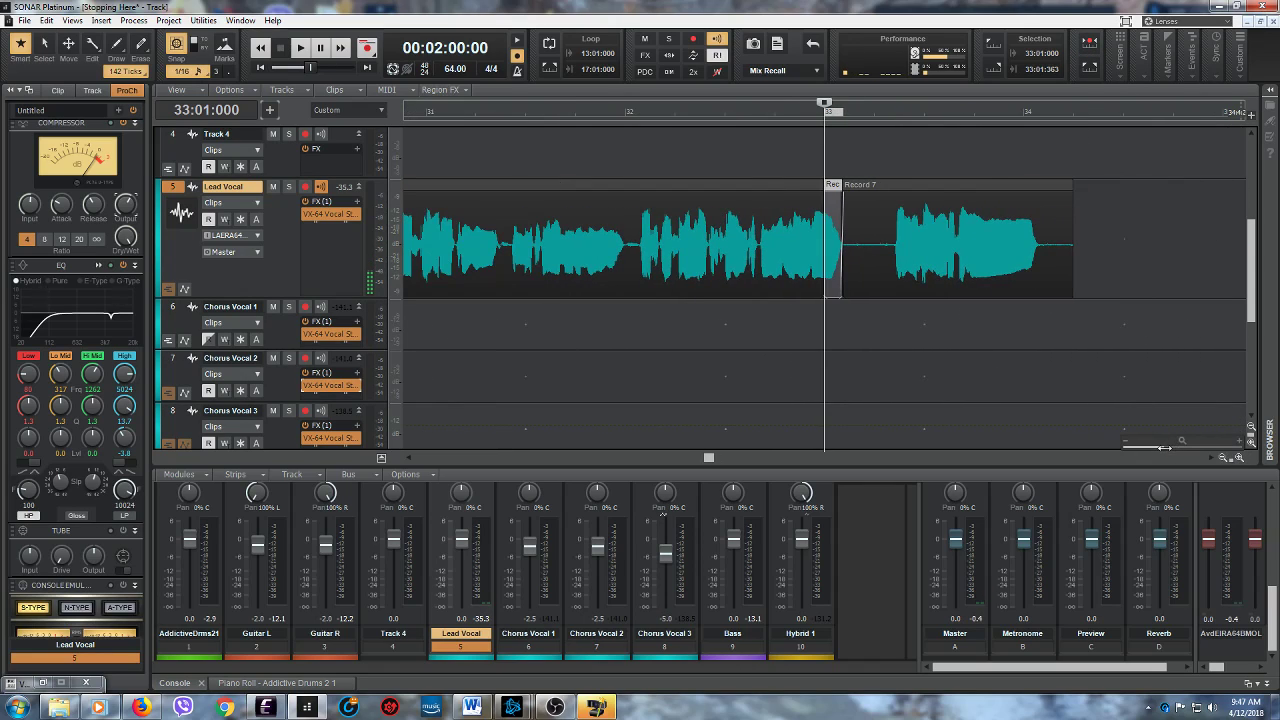
click(625, 111)
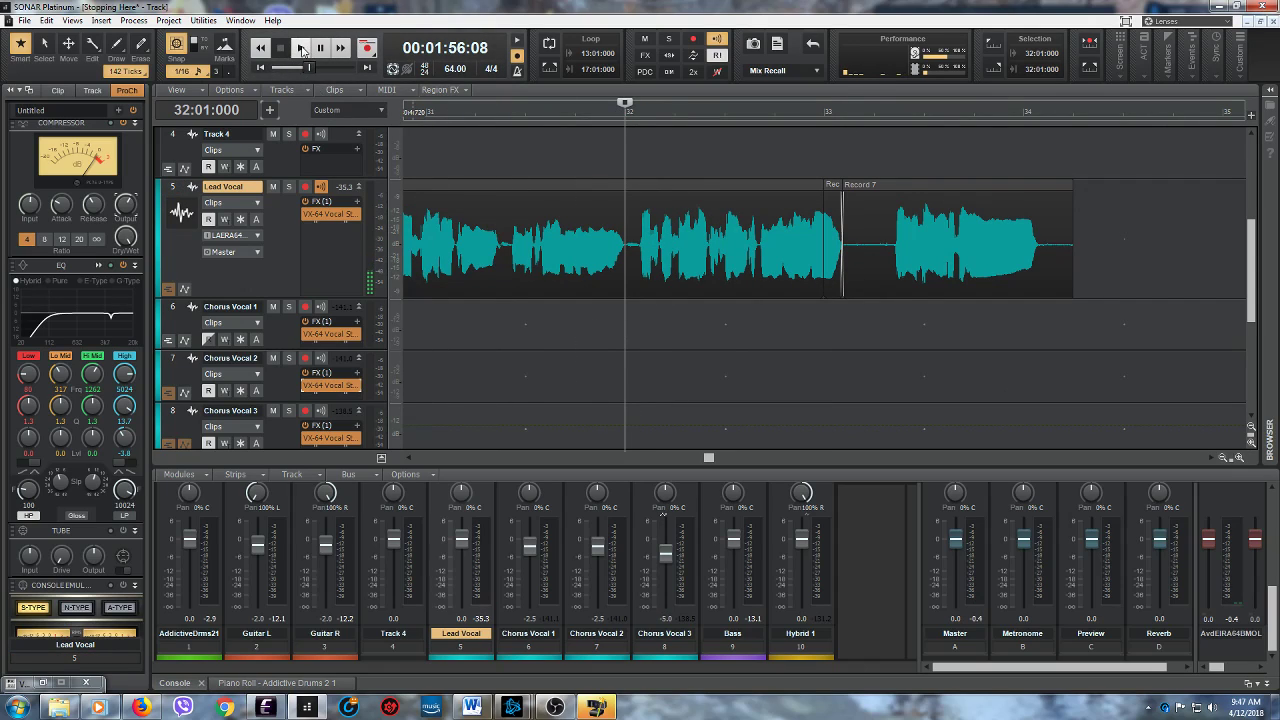
click(300, 47)
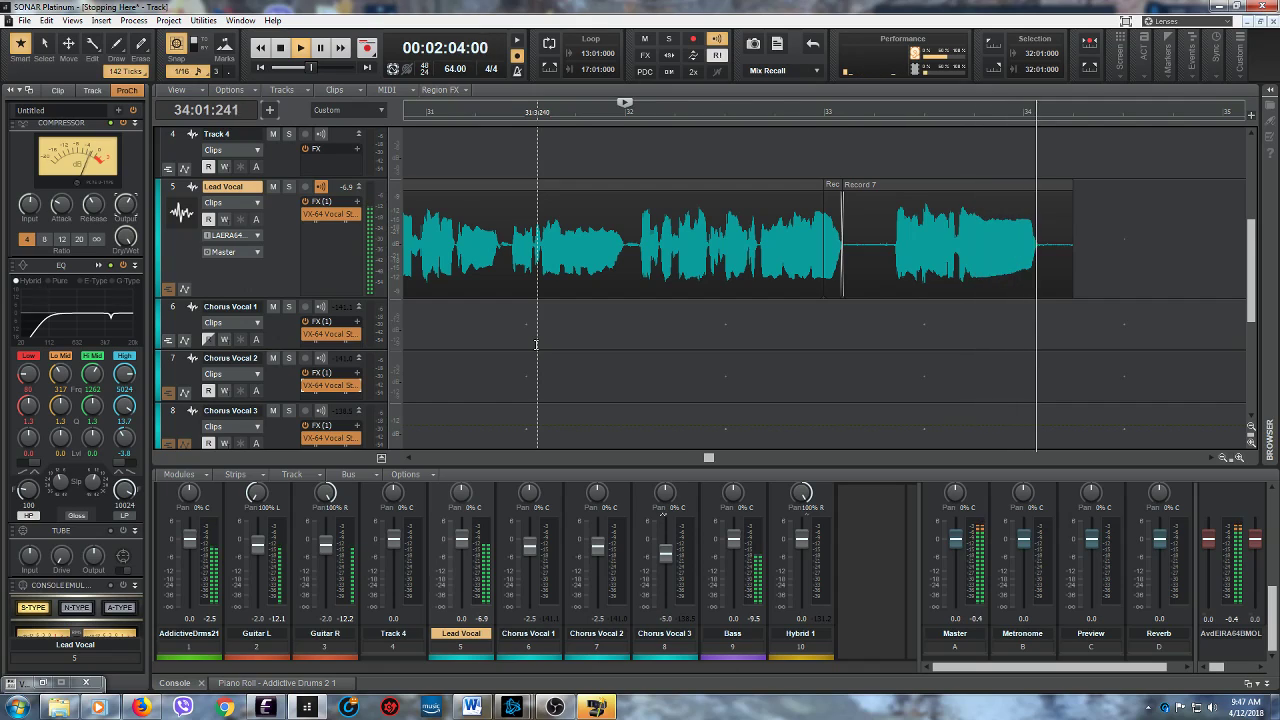
click(281, 49)
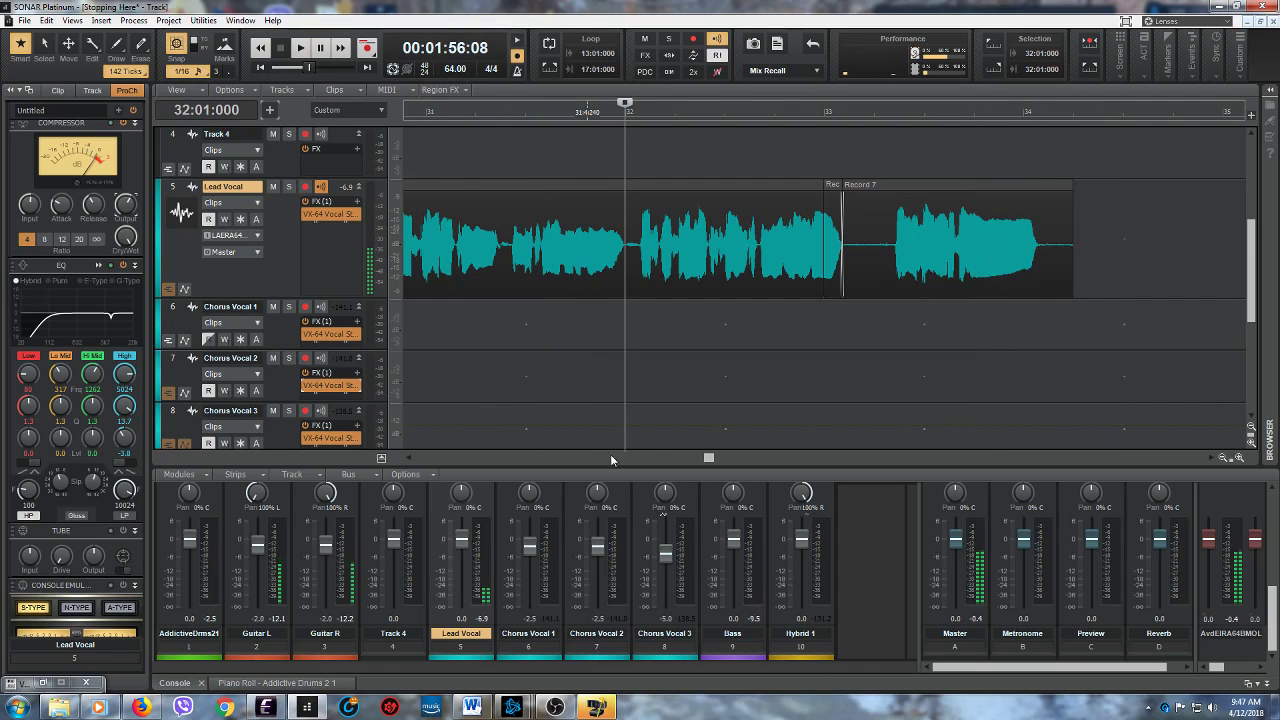
- Play the Lead Vocal's Record 4 clip from 52:01:000 through to its end near measure 60
drag(715, 457, 904, 463)
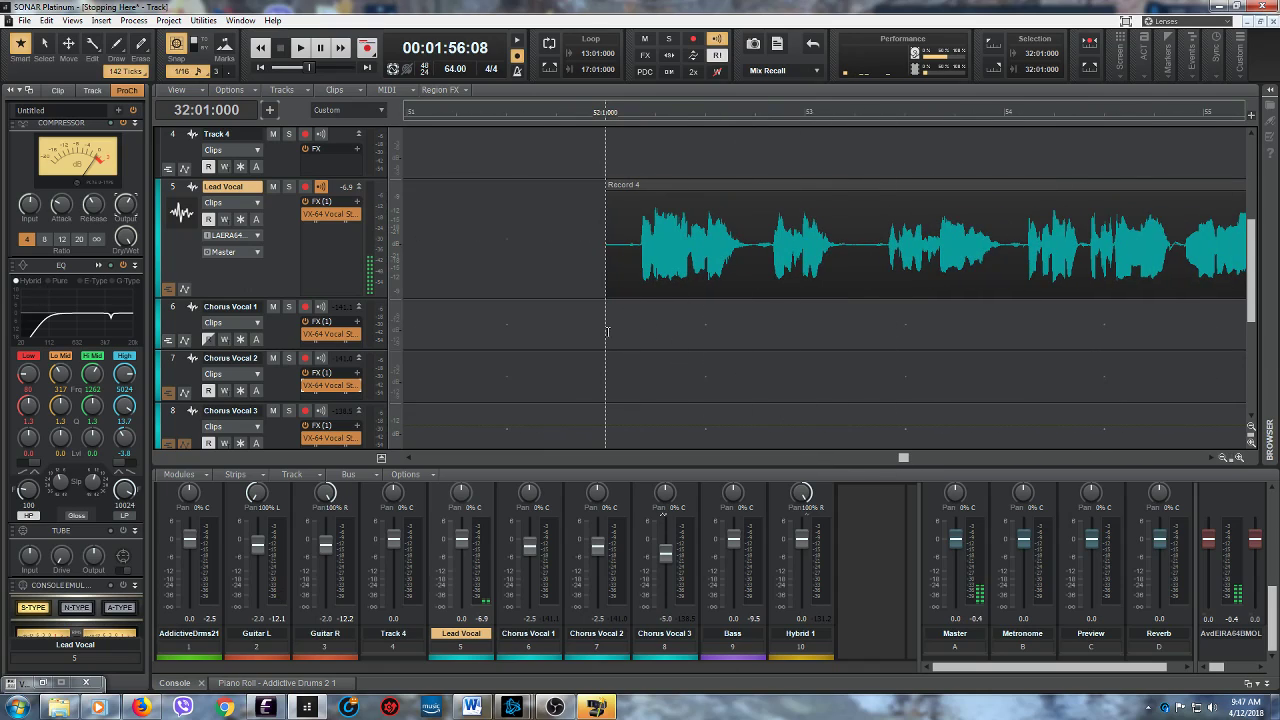
click(607, 331)
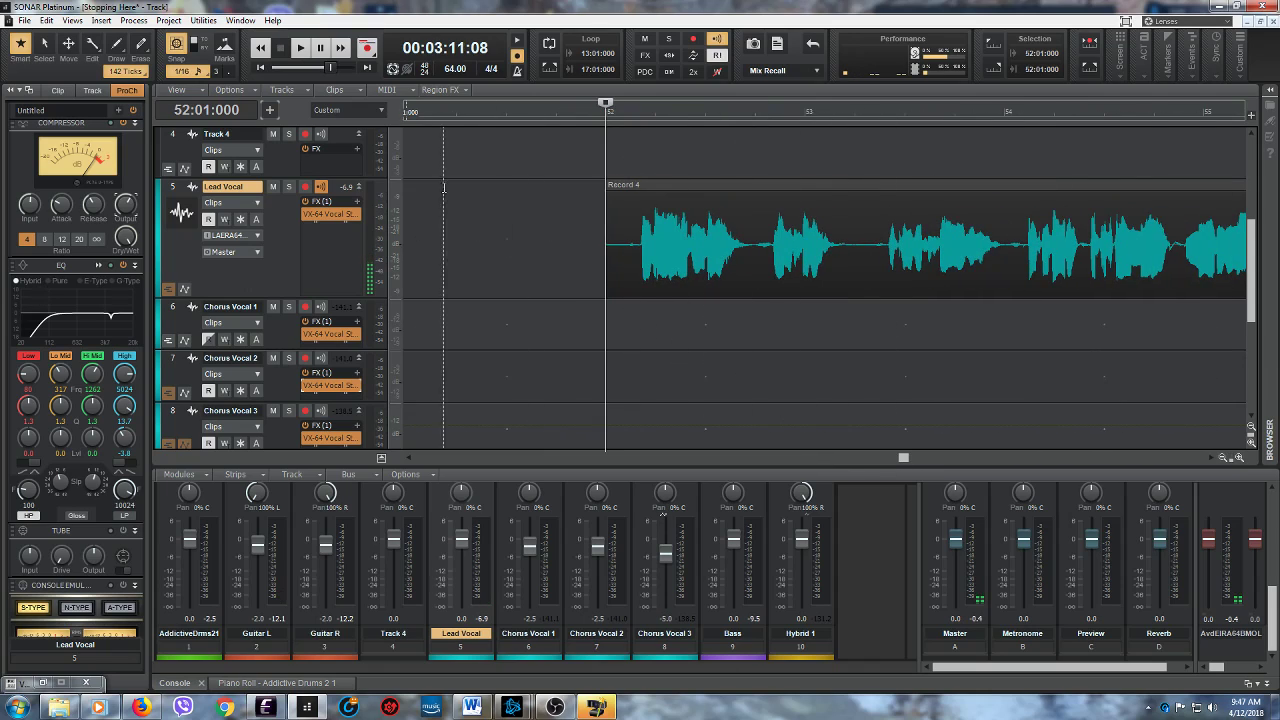
click(301, 49)
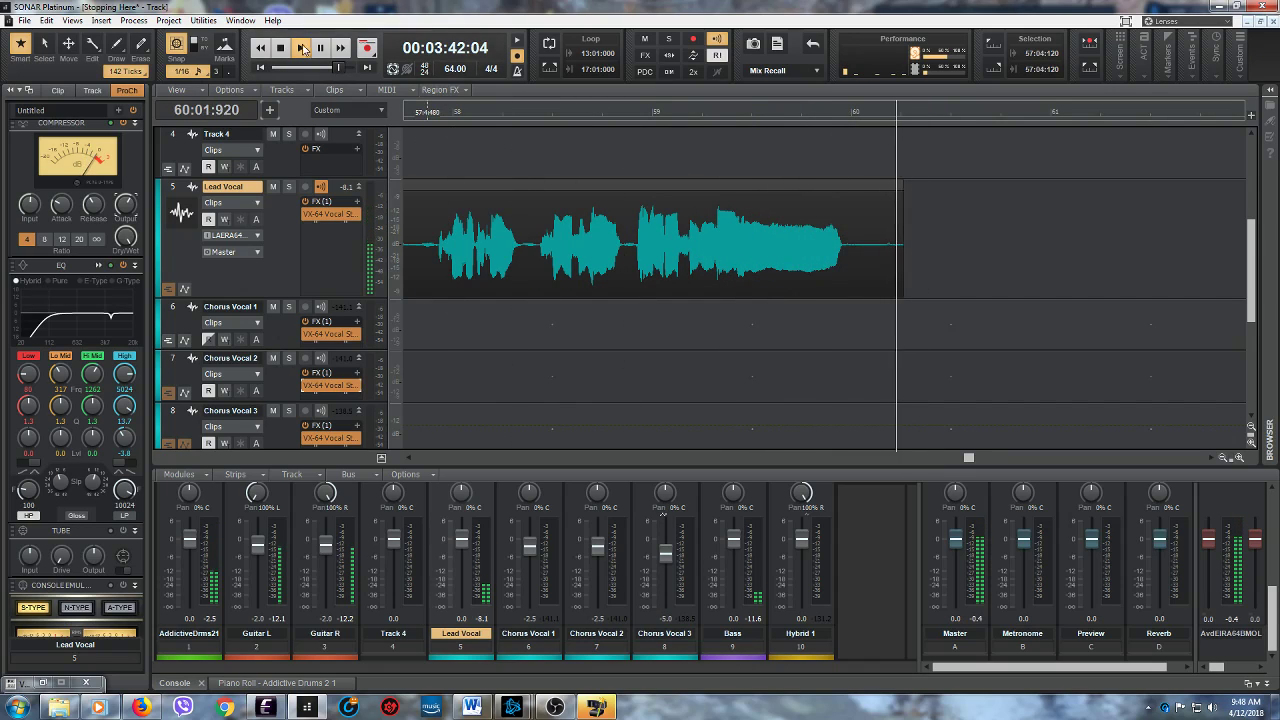
key(space)
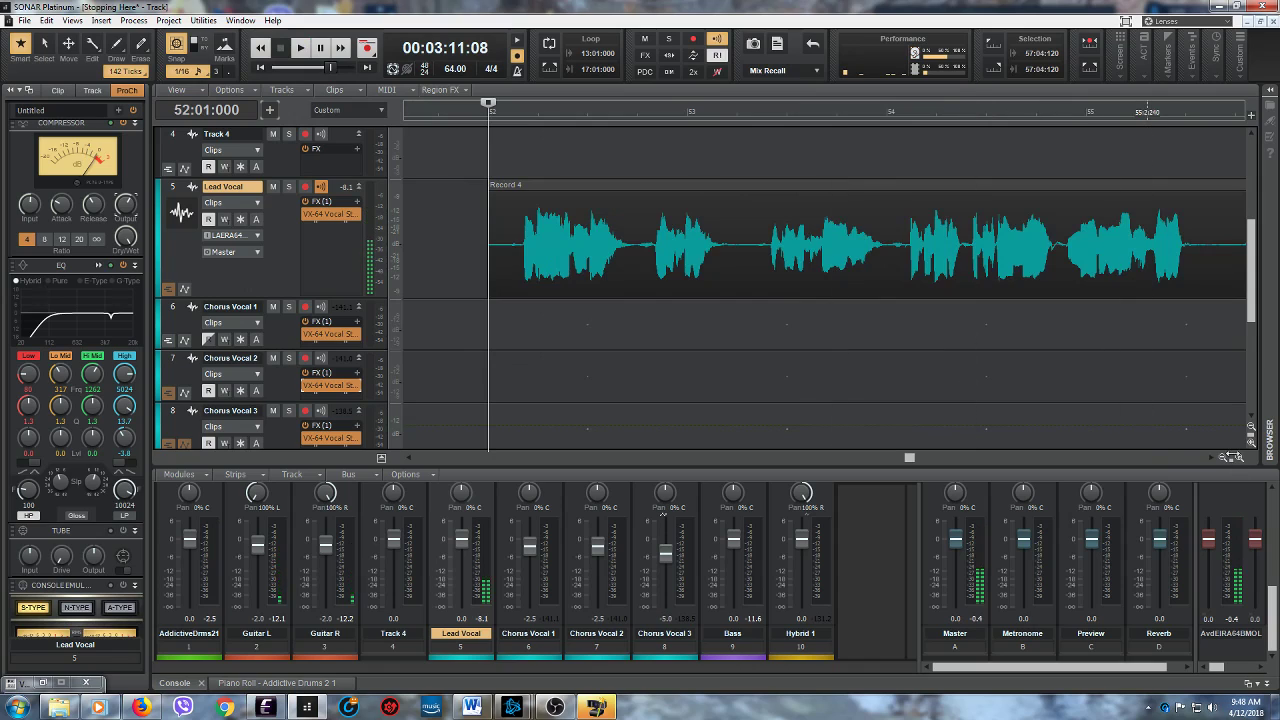
- Return to the song's first lead vocal clip and place the playhead at 9:01:000
drag(1231, 458, 1154, 448)
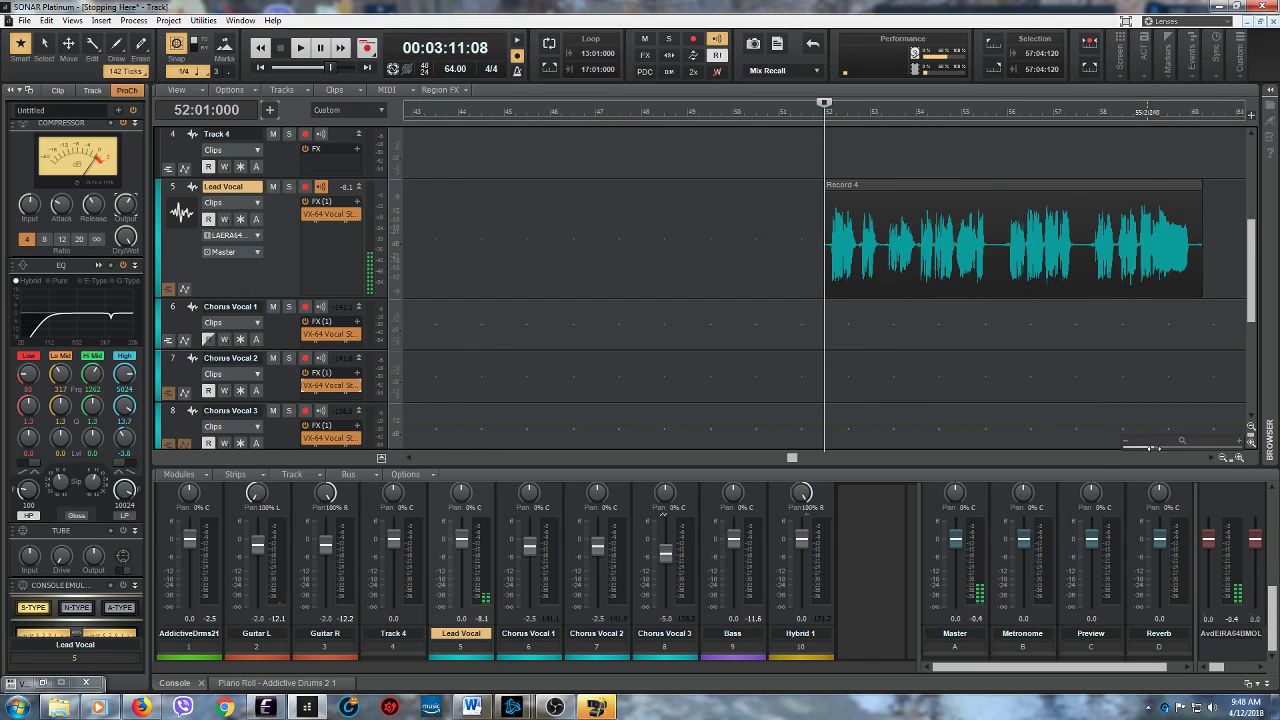
drag(793, 459, 438, 458)
drag(438, 505, 467, 504)
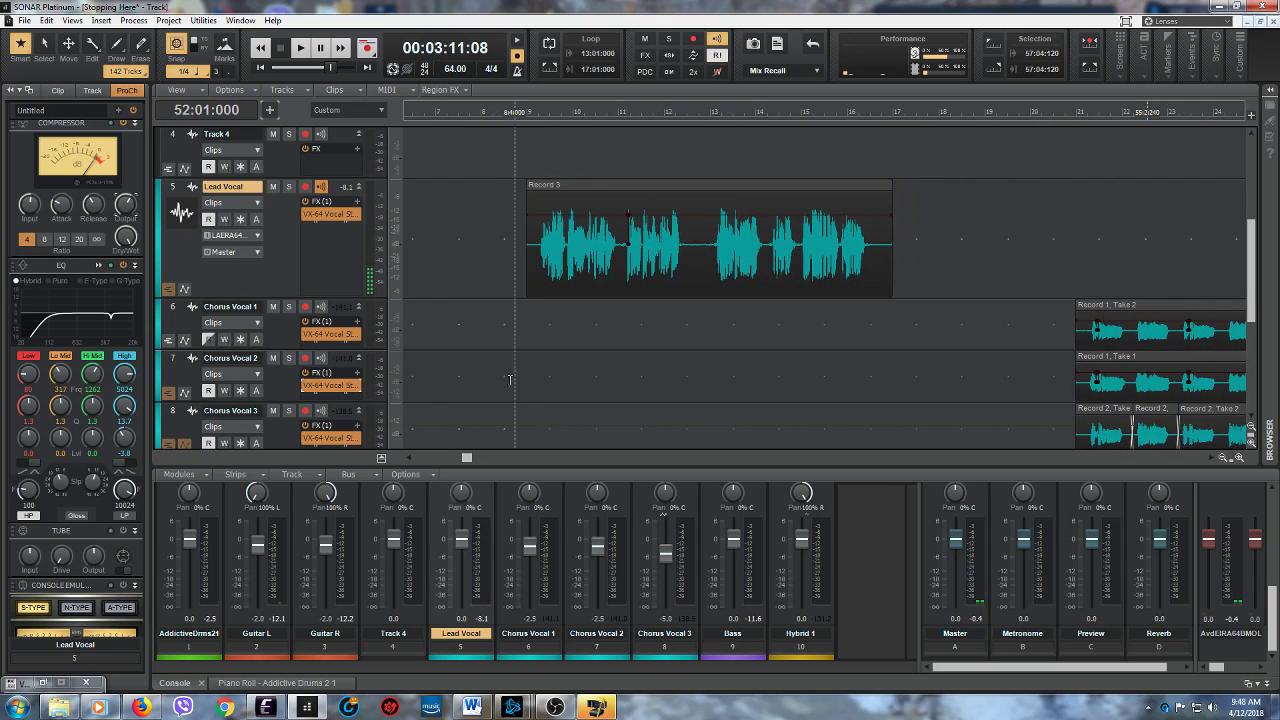
click(524, 342)
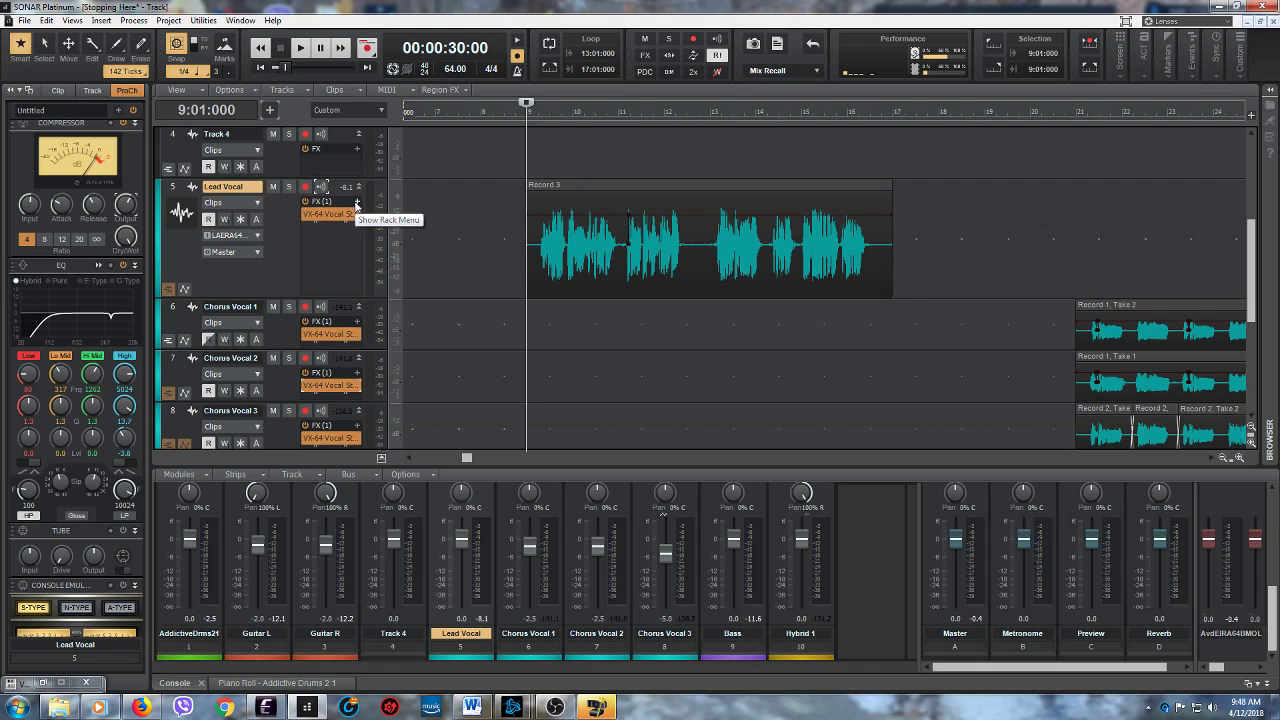
- Insert the iZotope DDLY Dynamic Delay effect on the Lead Vocal track and move its window clear of the vocal clip
click(356, 203)
mouse_move(376, 217)
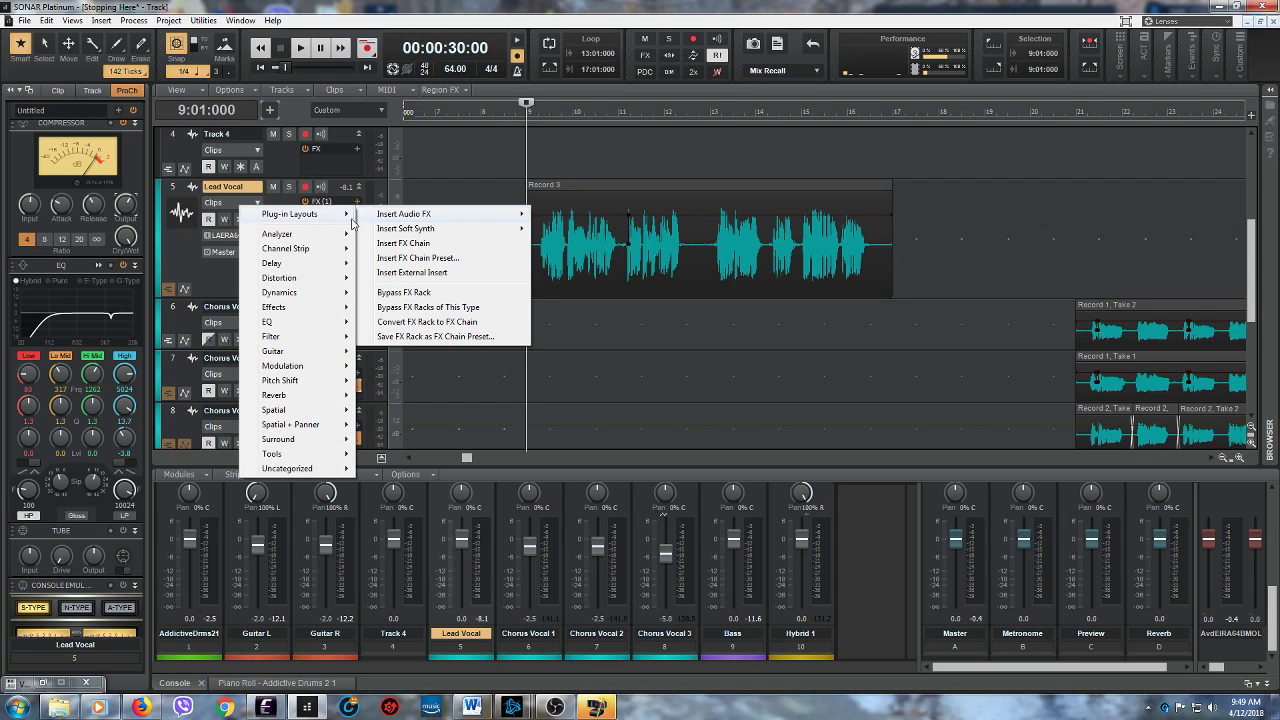
mouse_move(308, 266)
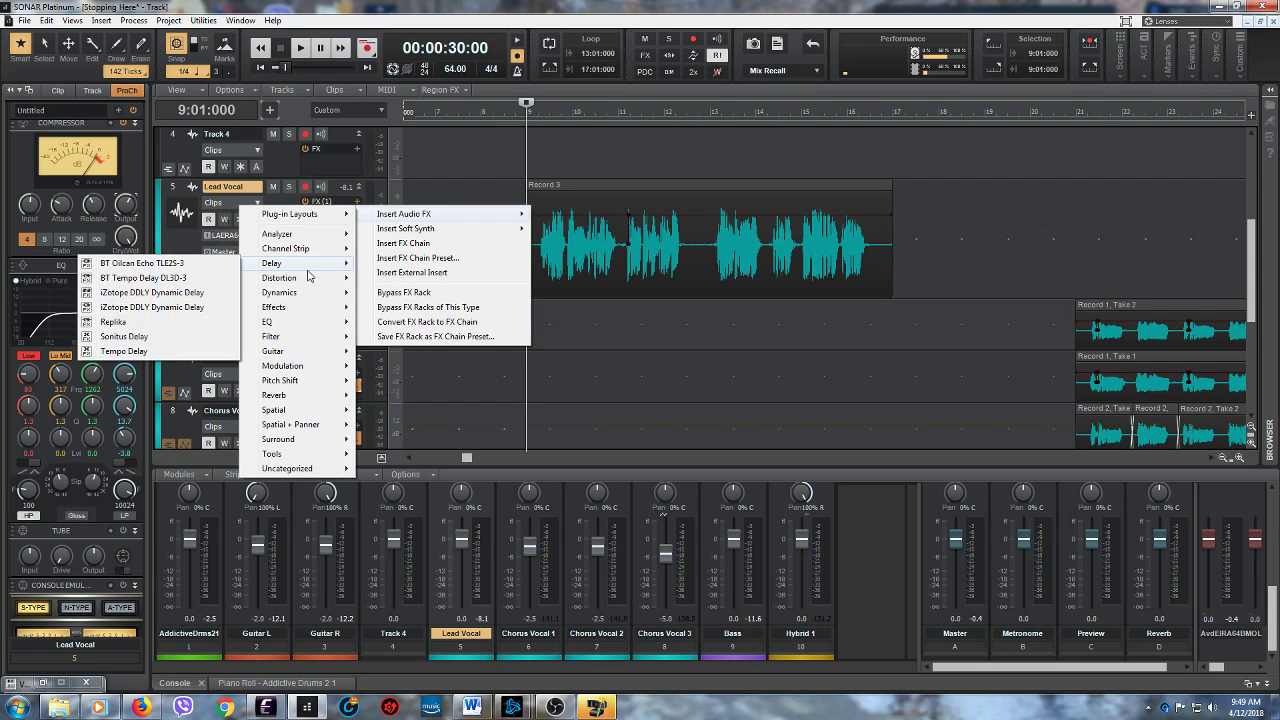
click(181, 293)
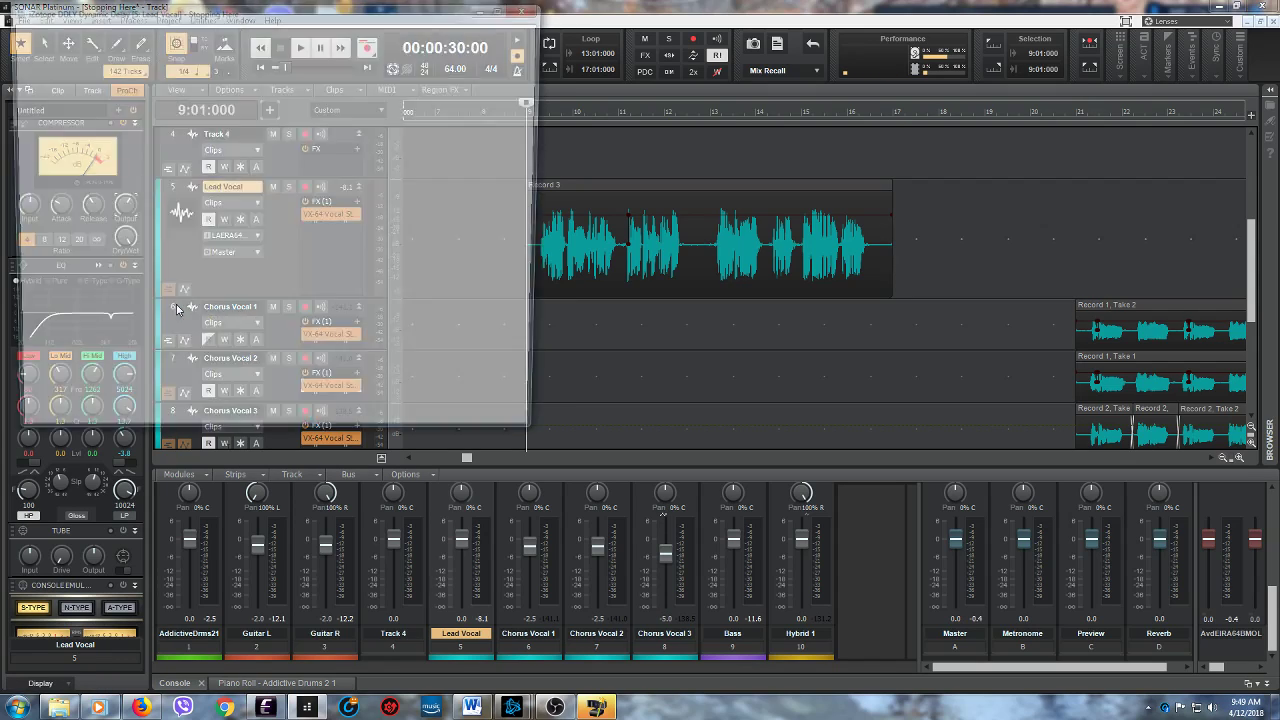
drag(262, 17, 706, 287)
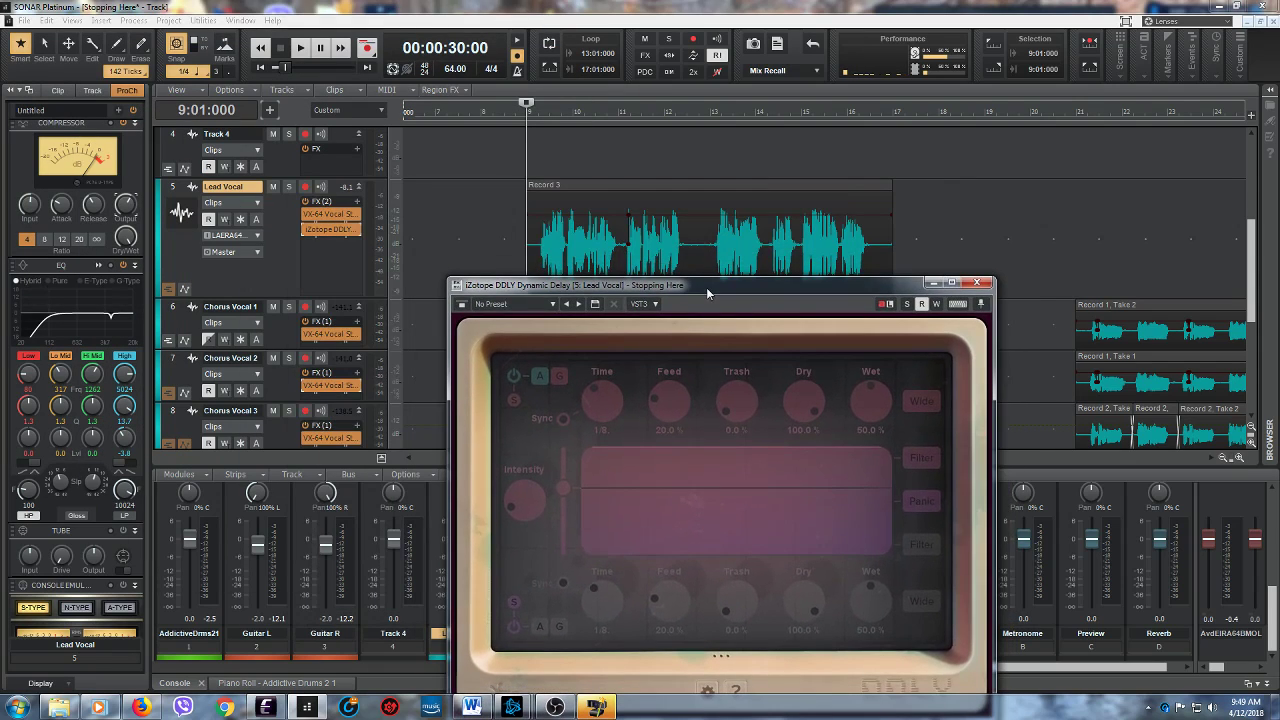
- Play the verse from 9:01:000 through the delay and turn off Sync for the upper delay, giving a 200 ms time
click(299, 51)
drag(697, 285, 699, 277)
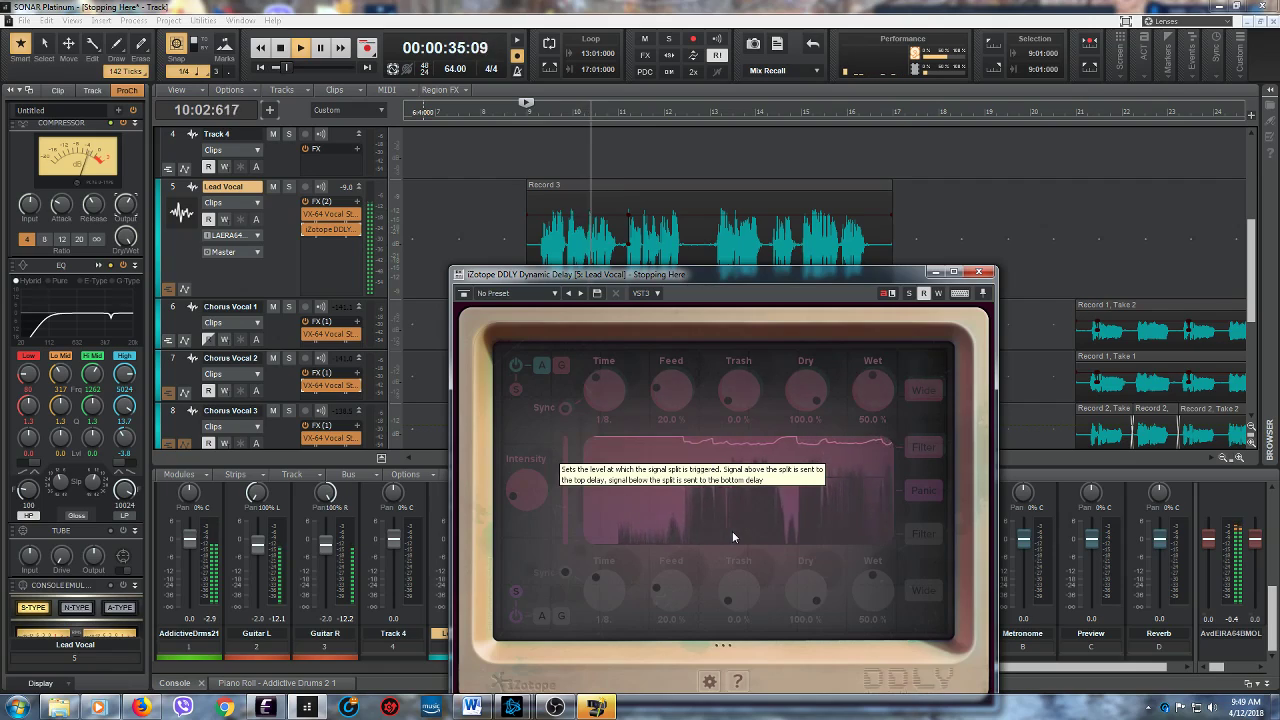
click(565, 410)
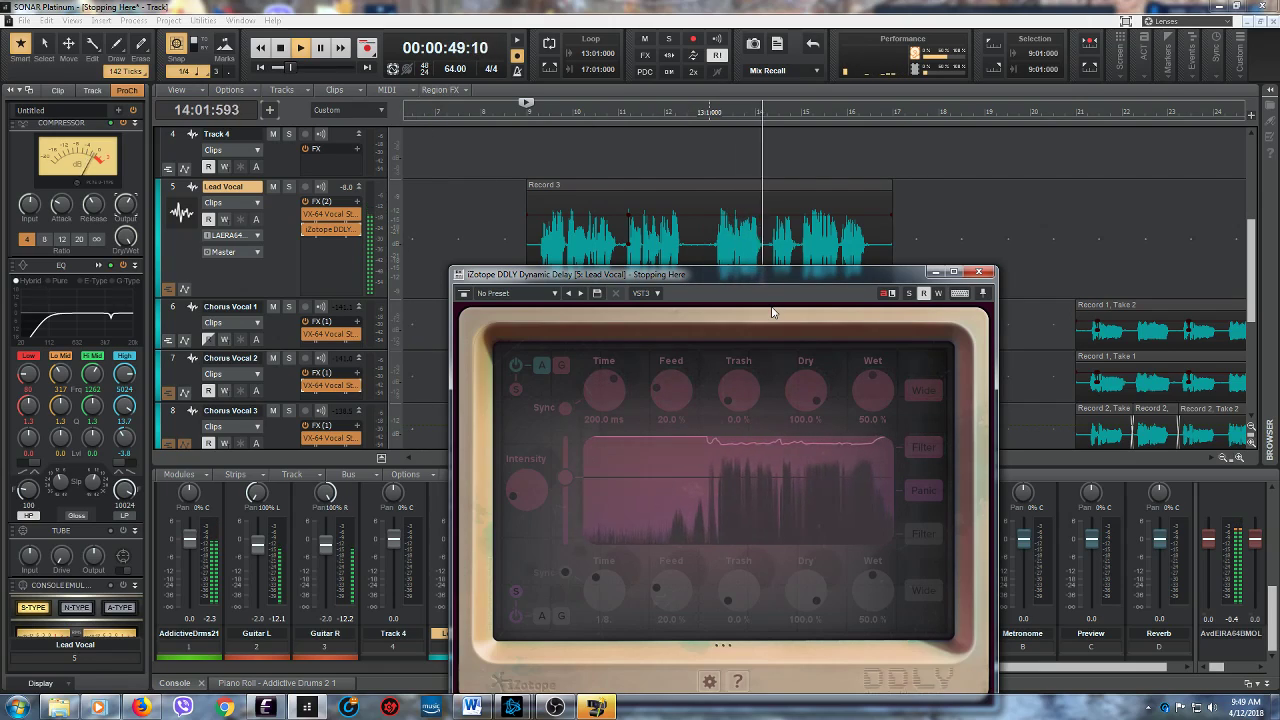
click(281, 50)
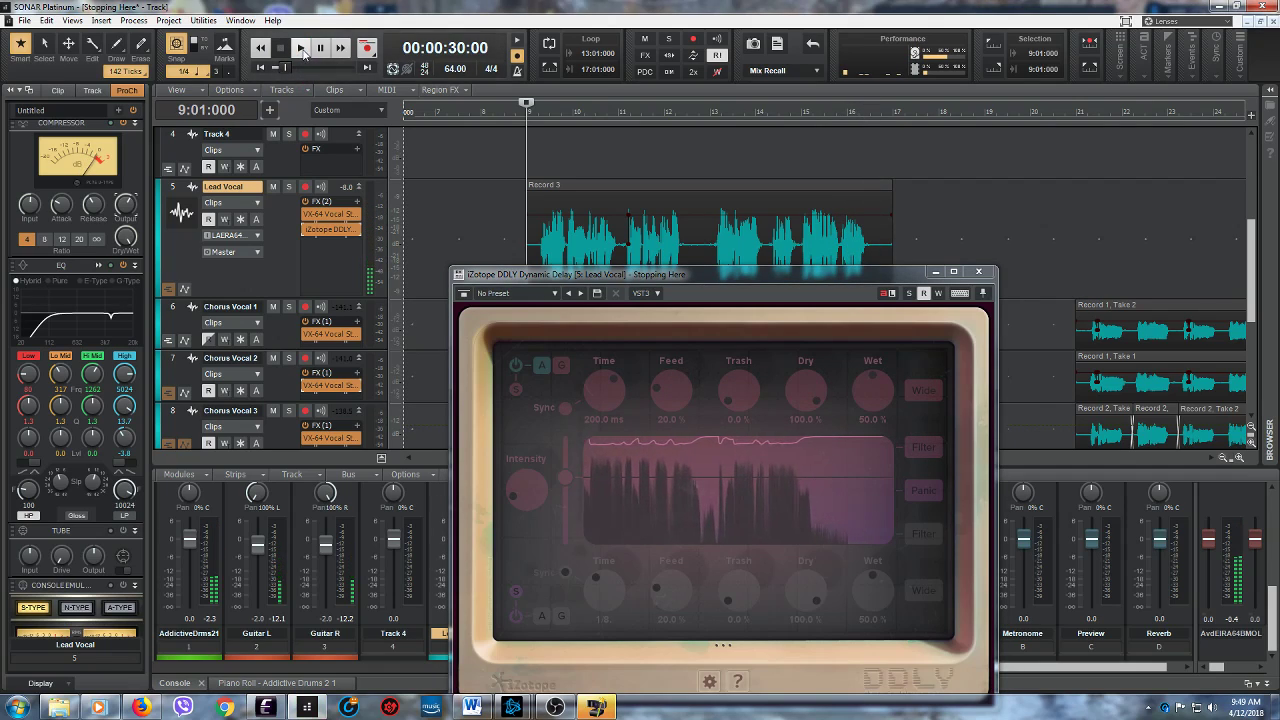
- Replay the verse from 9:01:000 and raise the DDLY Intensity slightly while listening
click(302, 50)
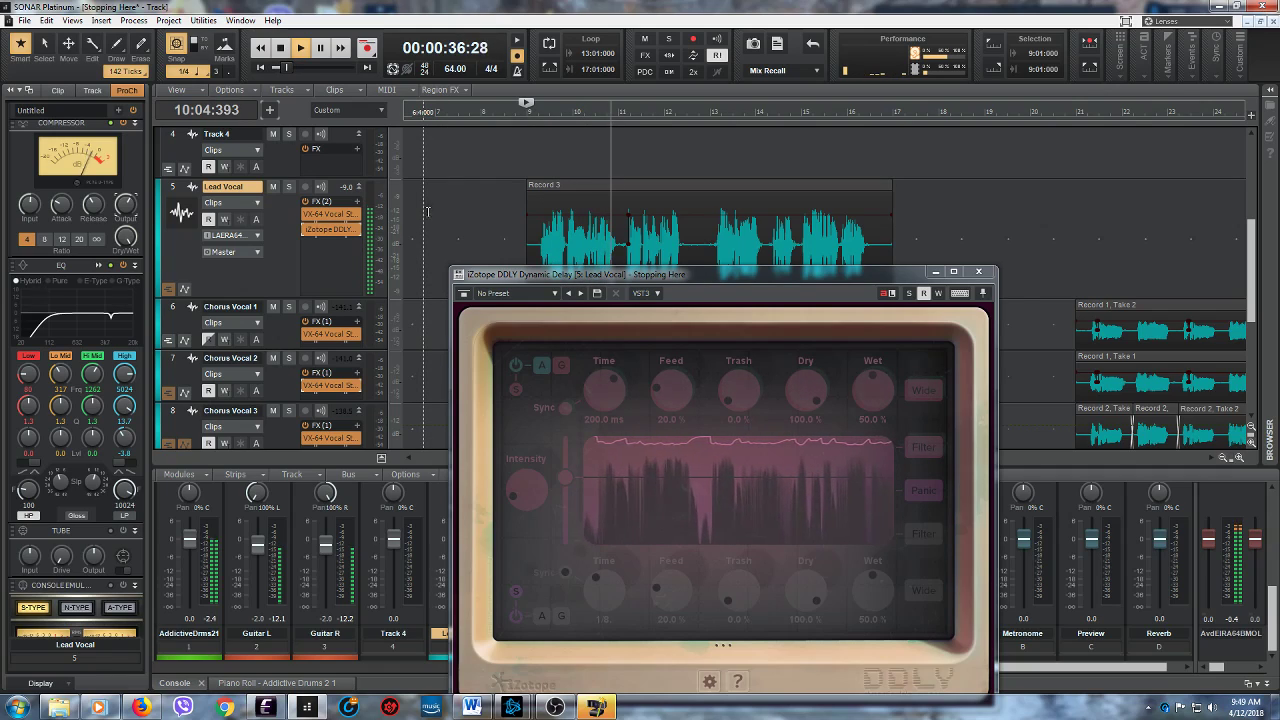
click(521, 494)
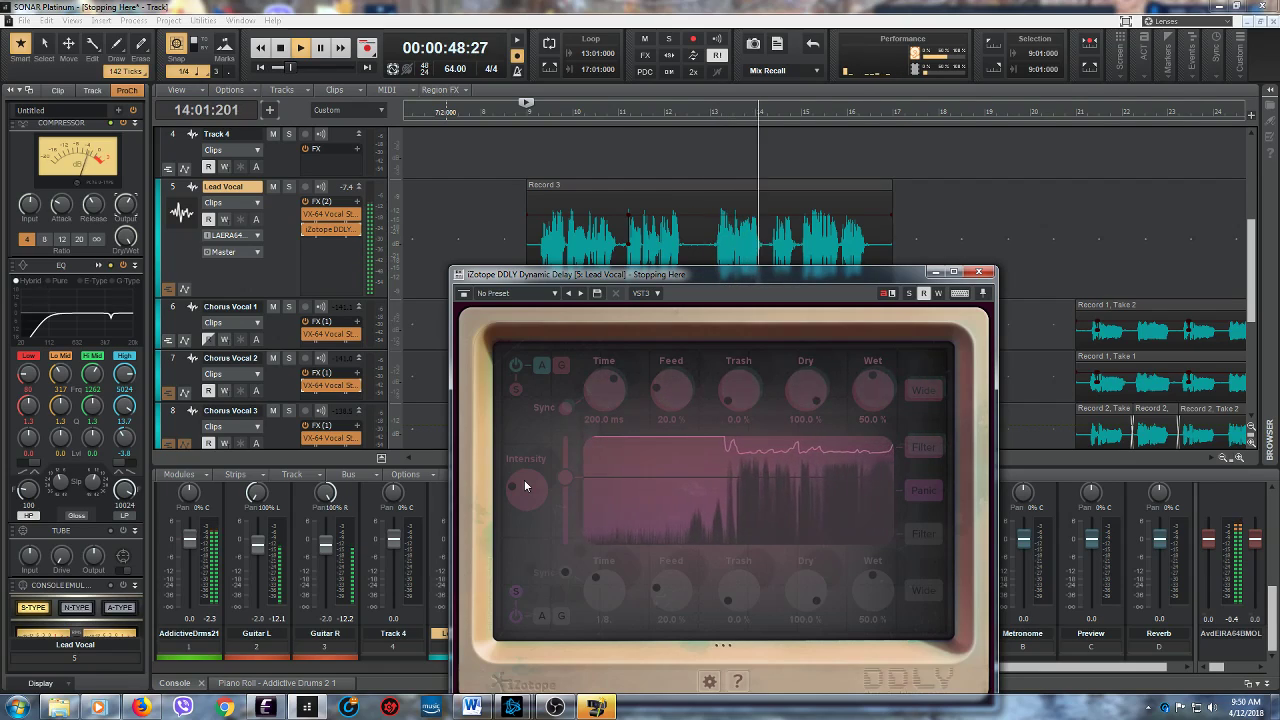
click(280, 48)
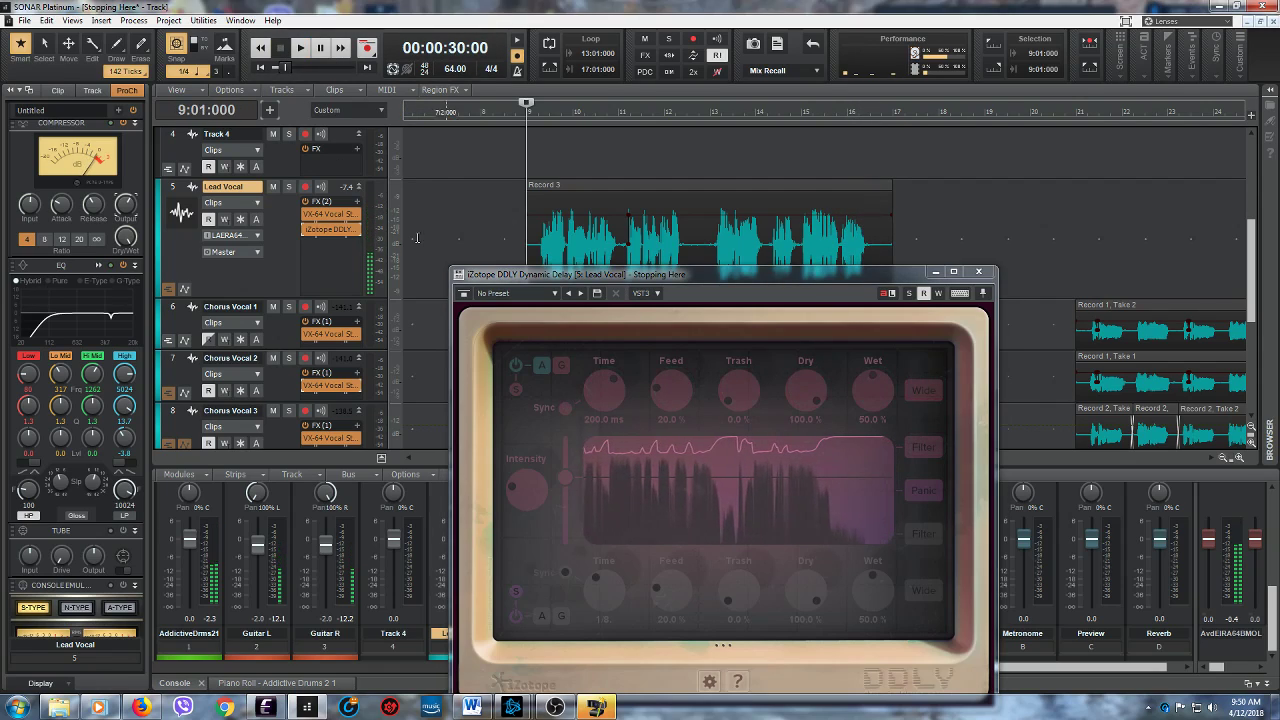
- Move the DDLY window below the Record 3 clip and solo the Lead Vocal track
drag(719, 280, 689, 329)
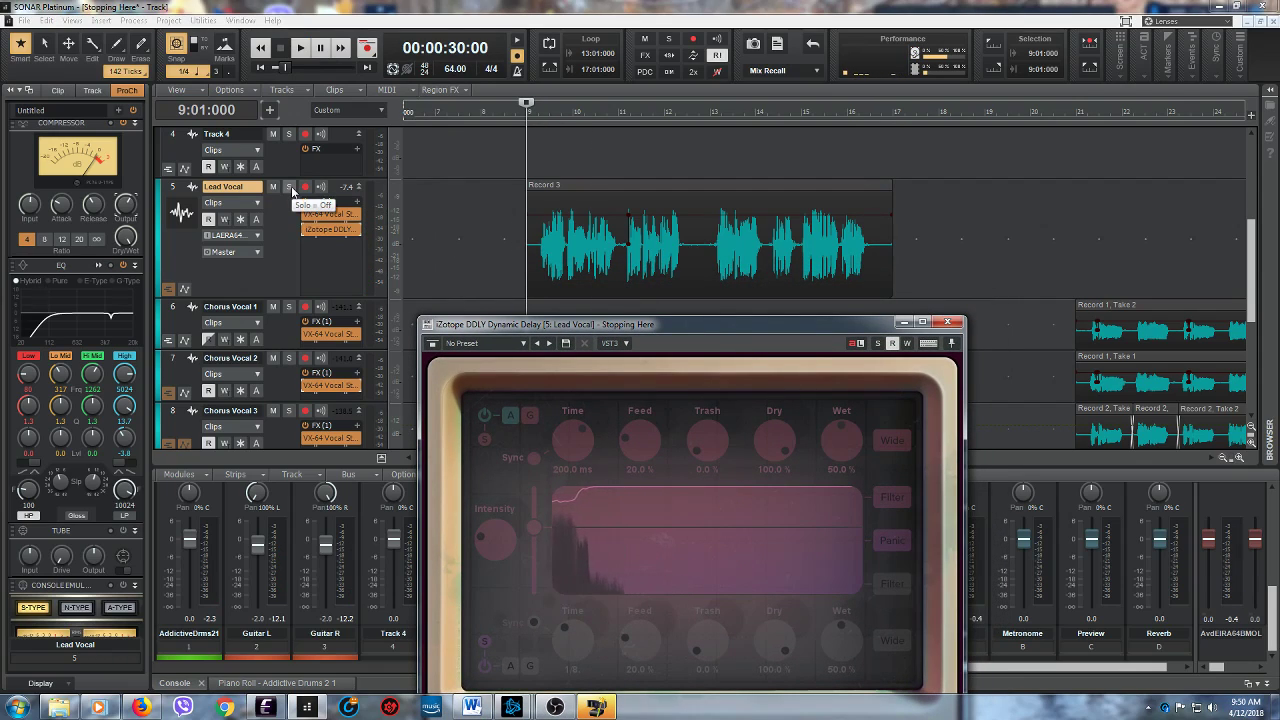
click(289, 187)
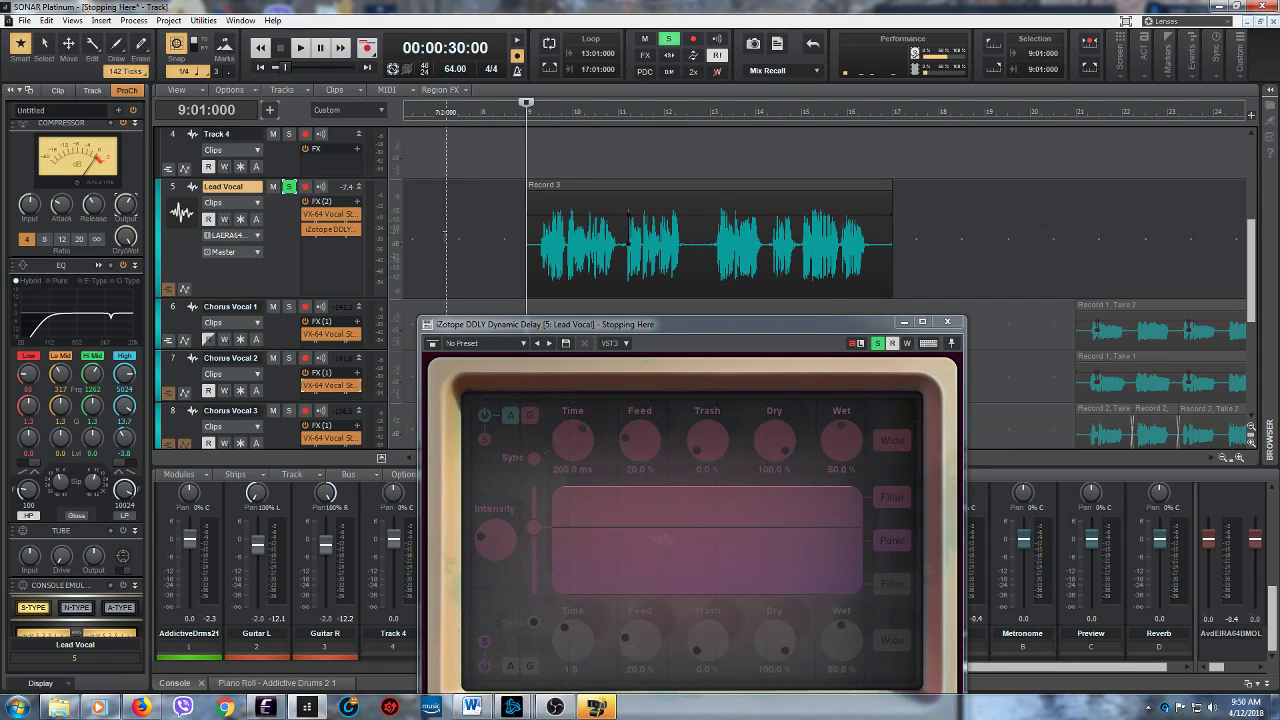
- Play the soloed Lead Vocal from 9:01:000 through the DDLY delay to the end of the verse
drag(689, 332, 679, 311)
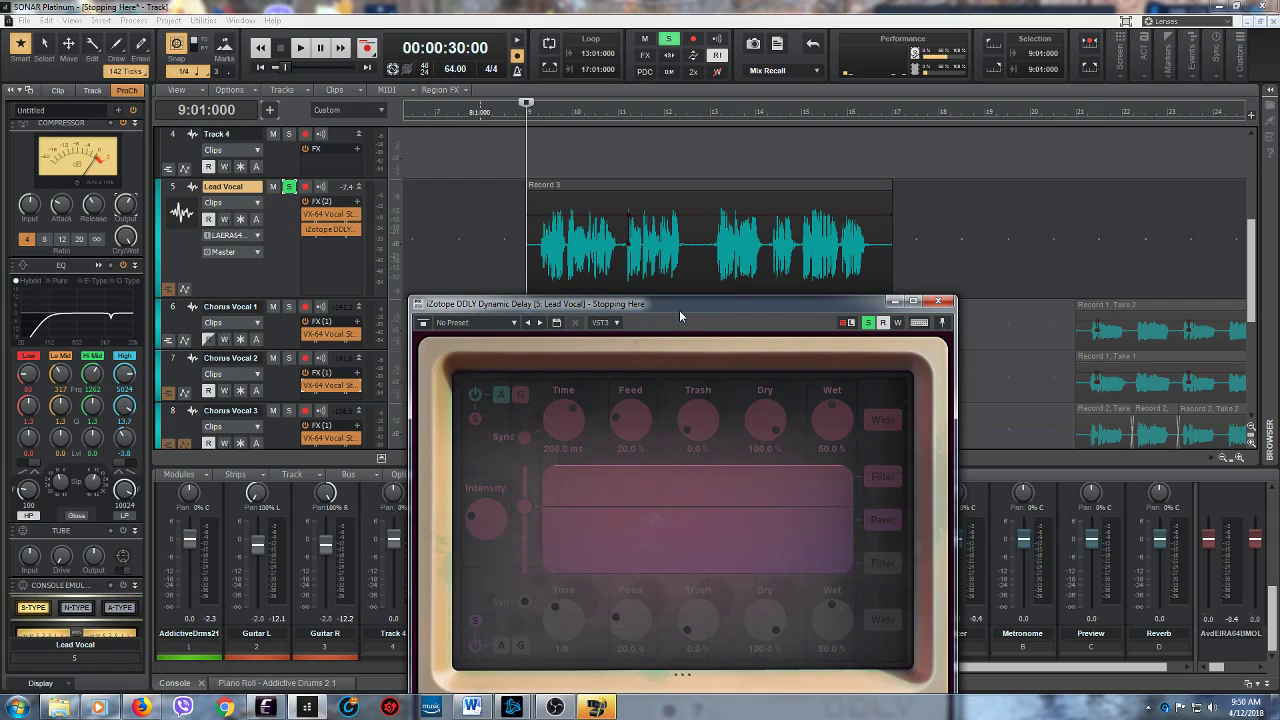
click(299, 49)
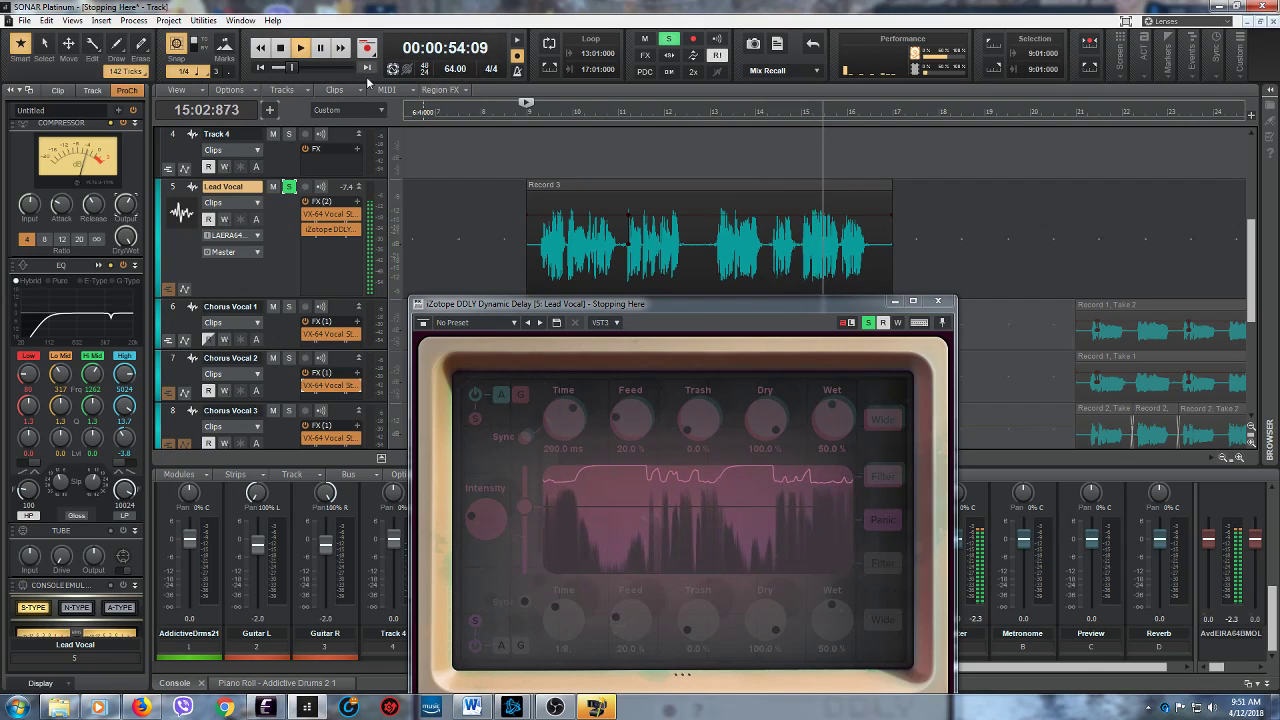
click(282, 48)
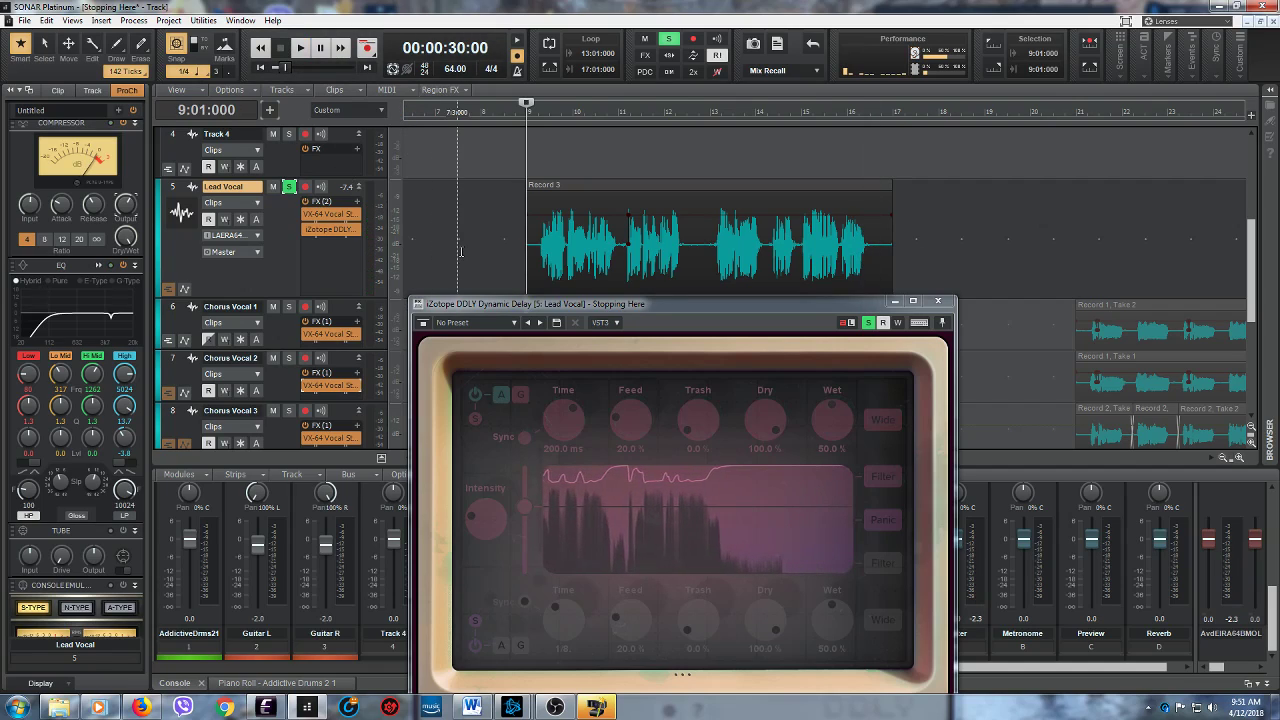
- Unsolo the Lead Vocal track and play the verse from 9:01:000 with the full mix, moving the DDLY window fully into view
click(289, 187)
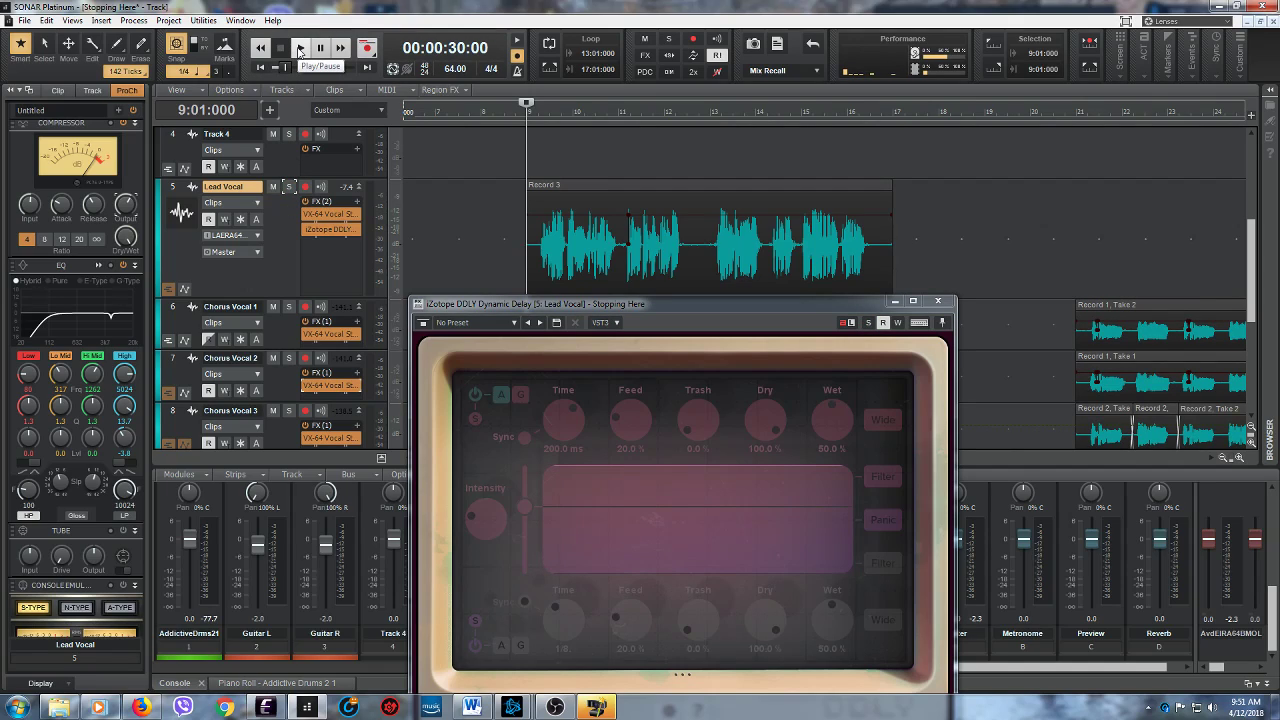
click(299, 52)
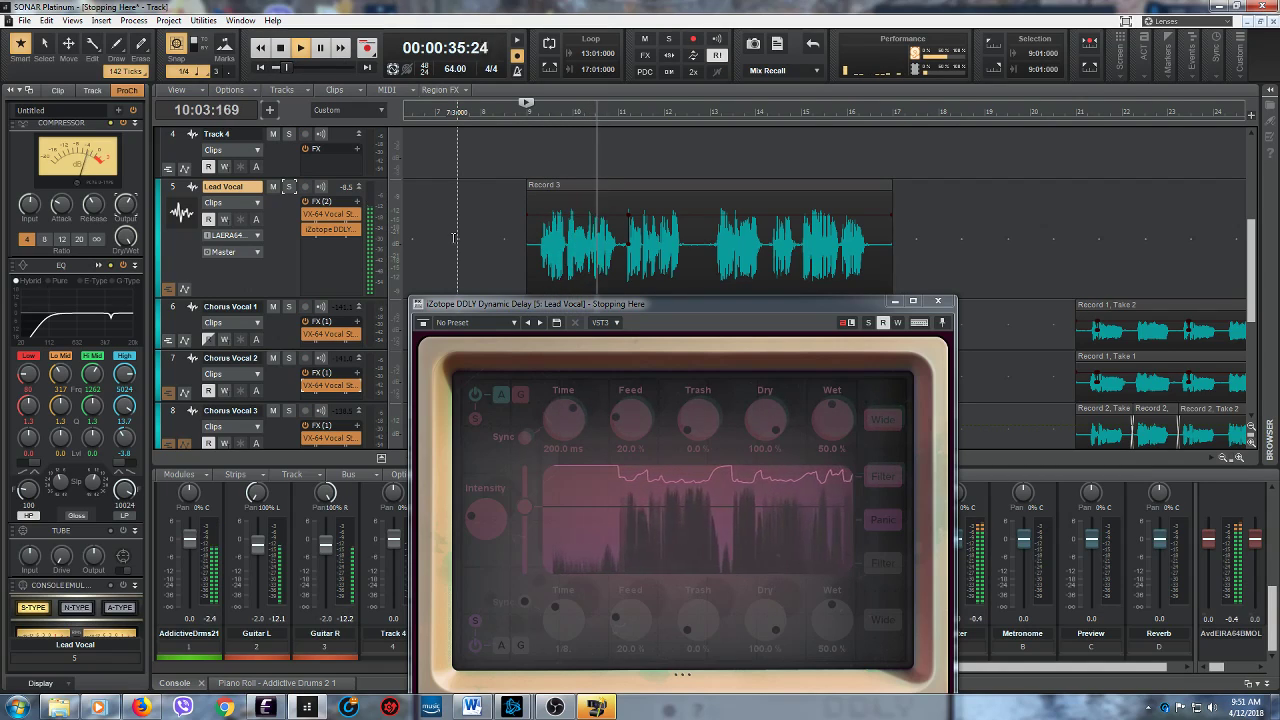
drag(680, 307, 666, 267)
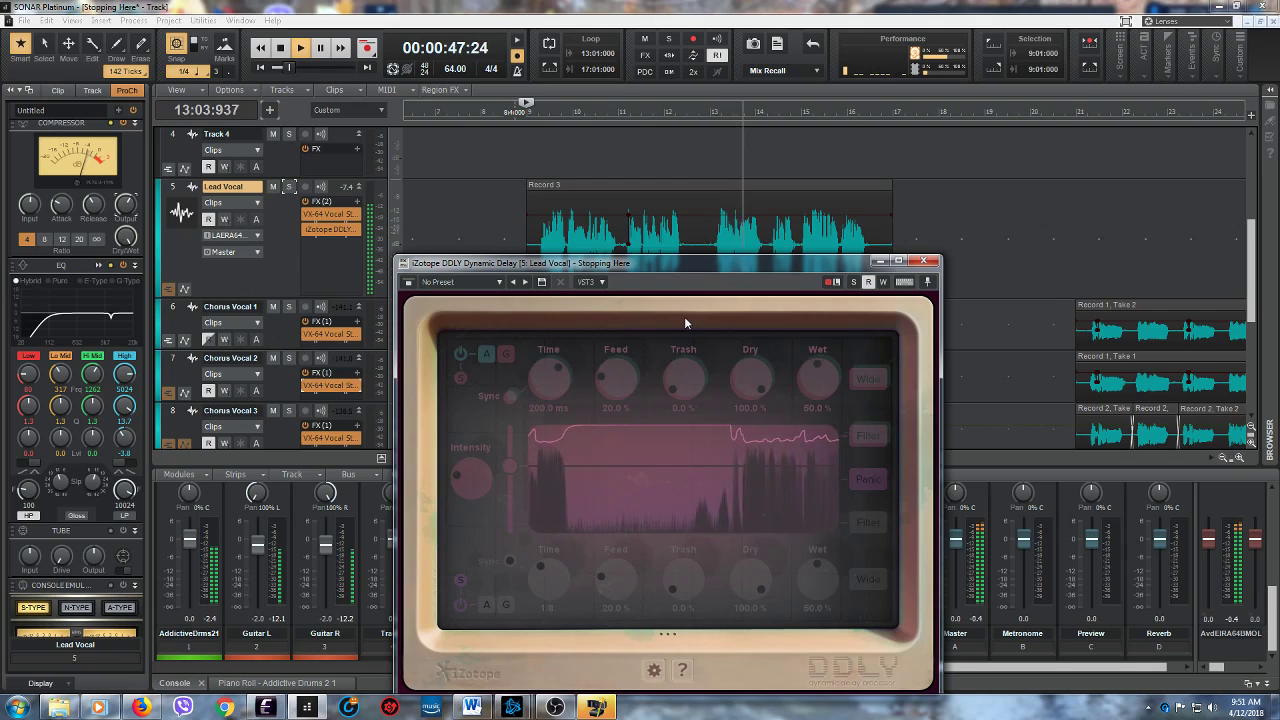
click(282, 48)
- Minimize the DDLY window and reduce the Guitar R track's height to match the neighbouring compact tracks
click(879, 261)
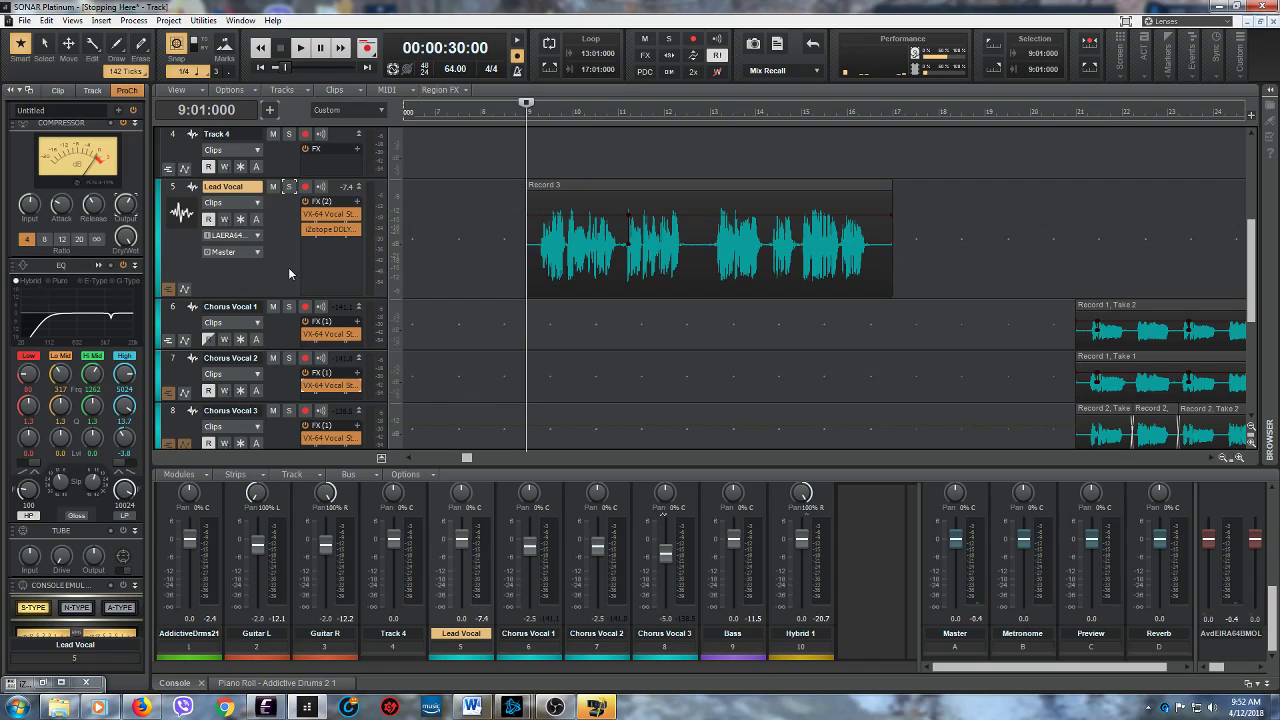
scroll(467, 207, up, 1)
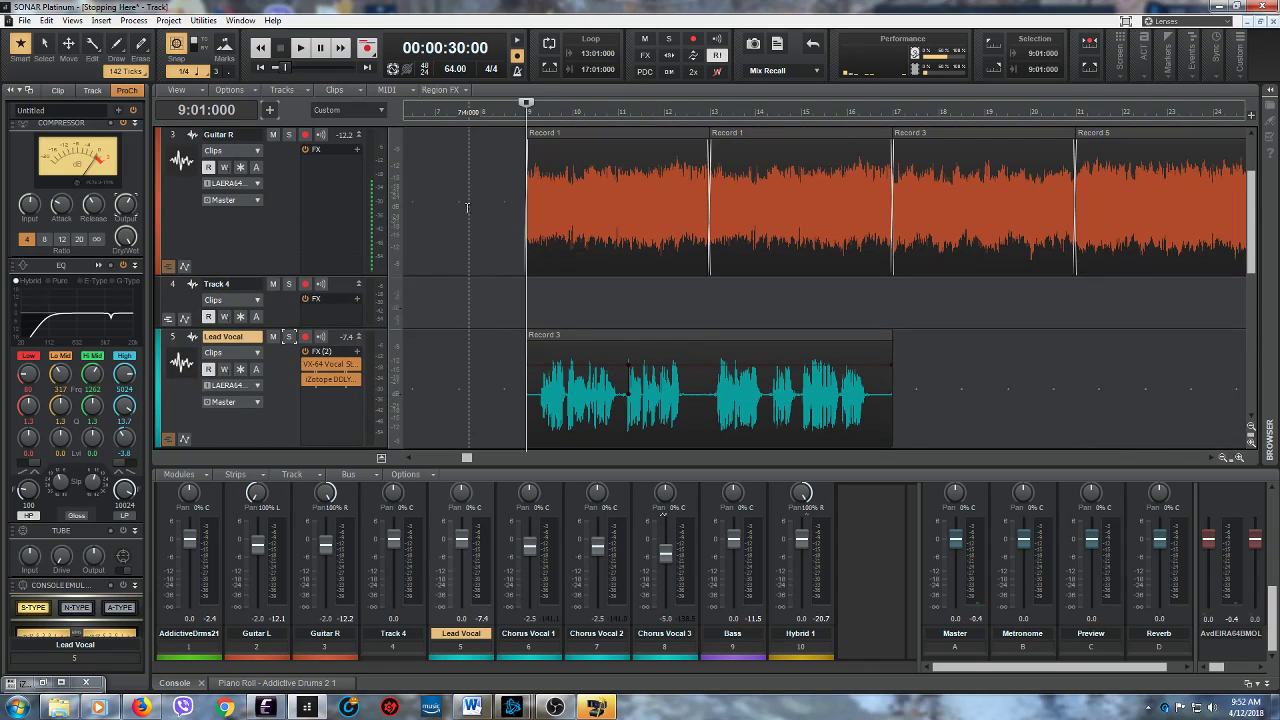
scroll(467, 207, up, 2)
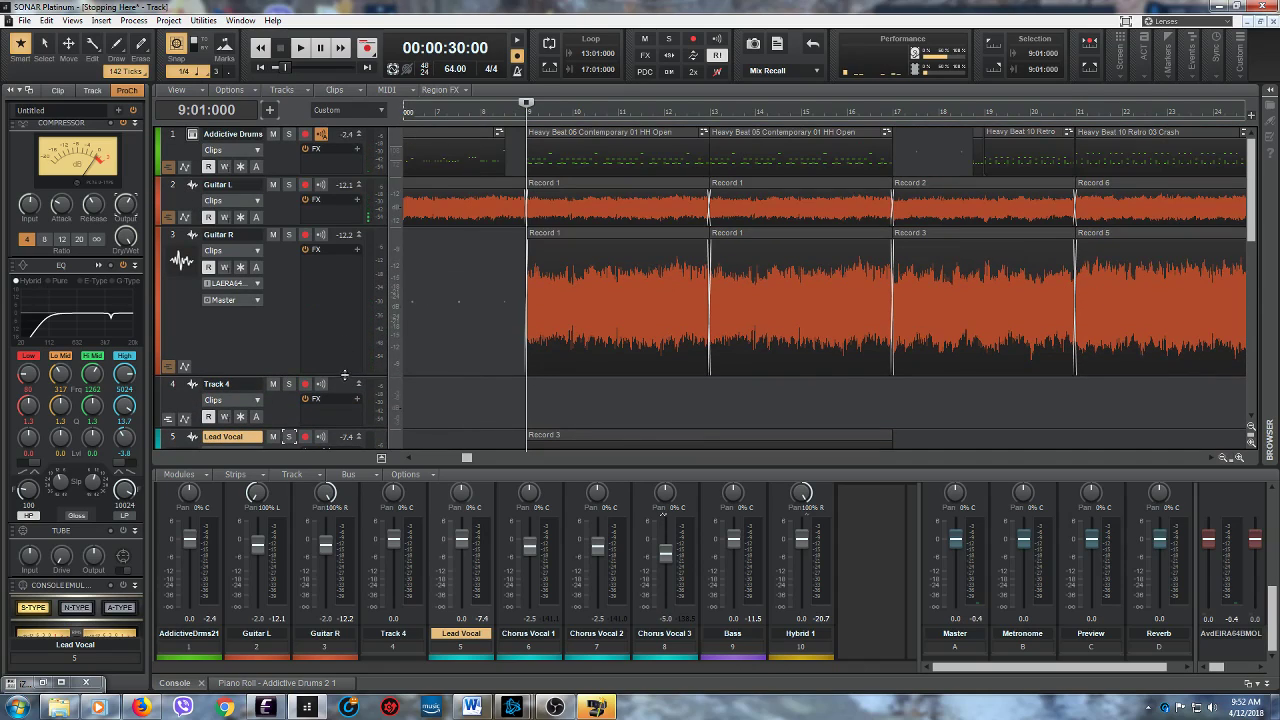
drag(344, 375, 333, 276)
scroll(467, 345, down, 2)
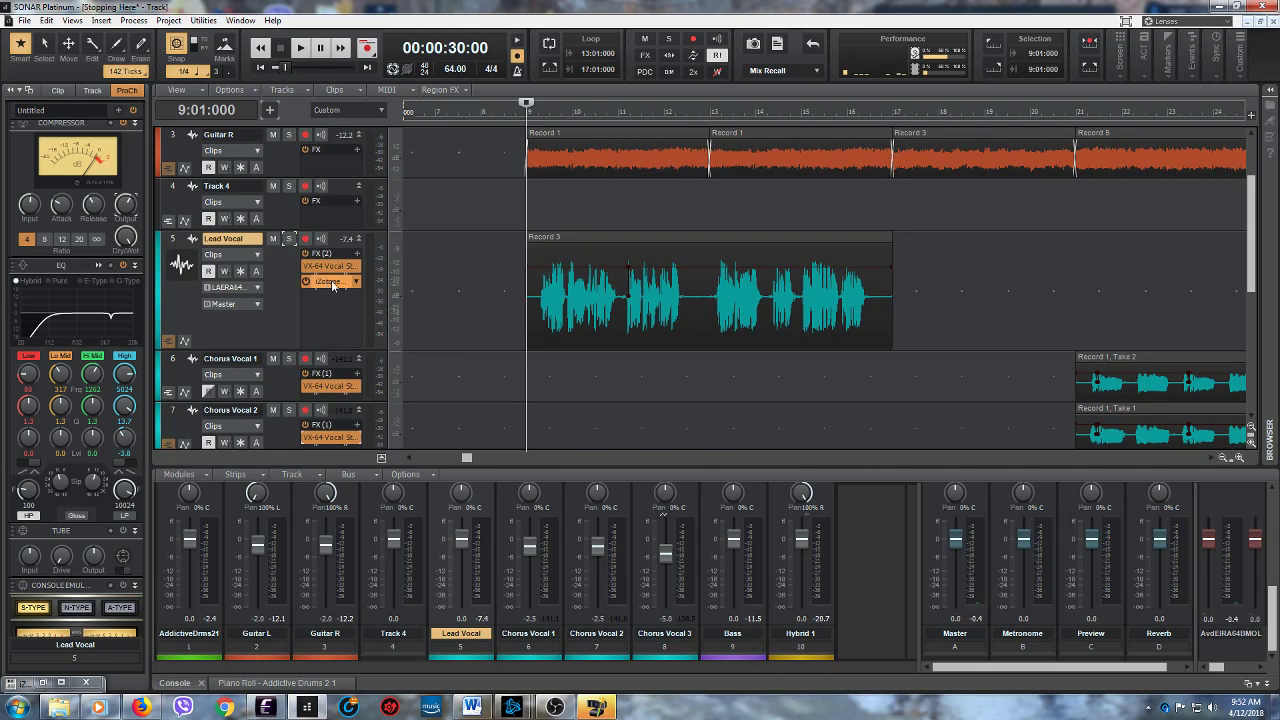
- Restore the minimized iZotope DDLY window of the Lead Vocal track
click(44, 682)
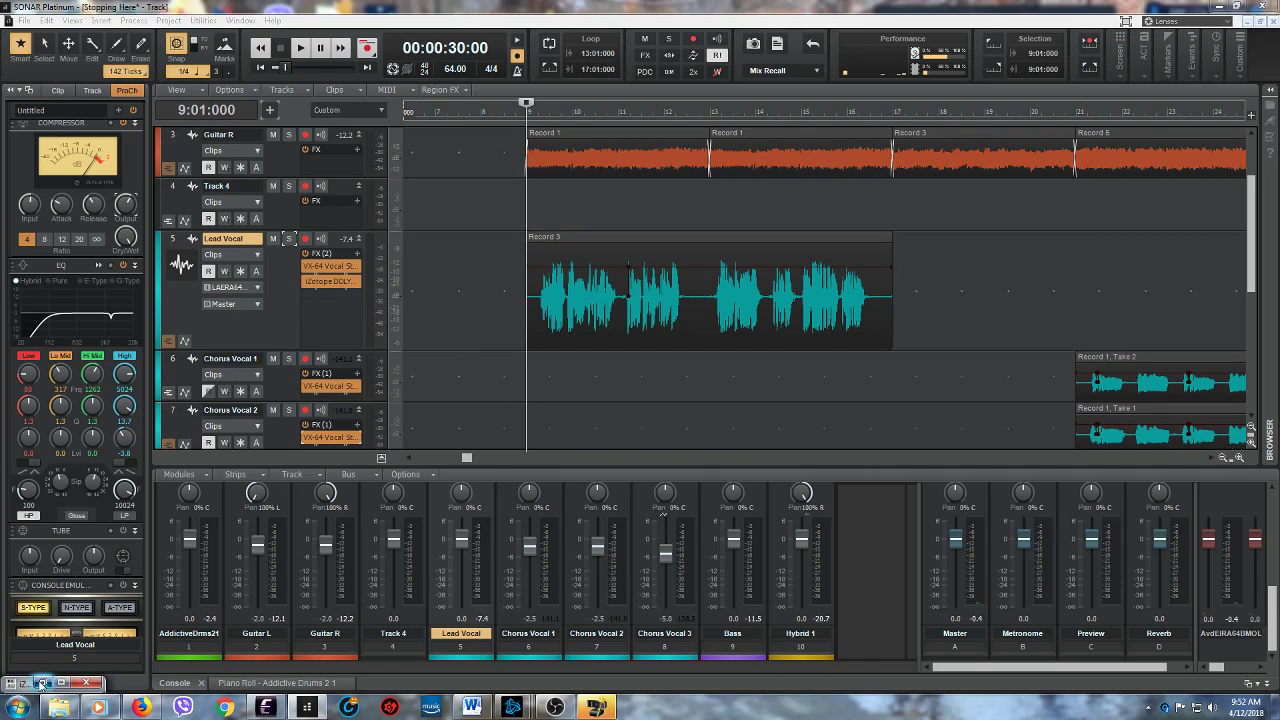
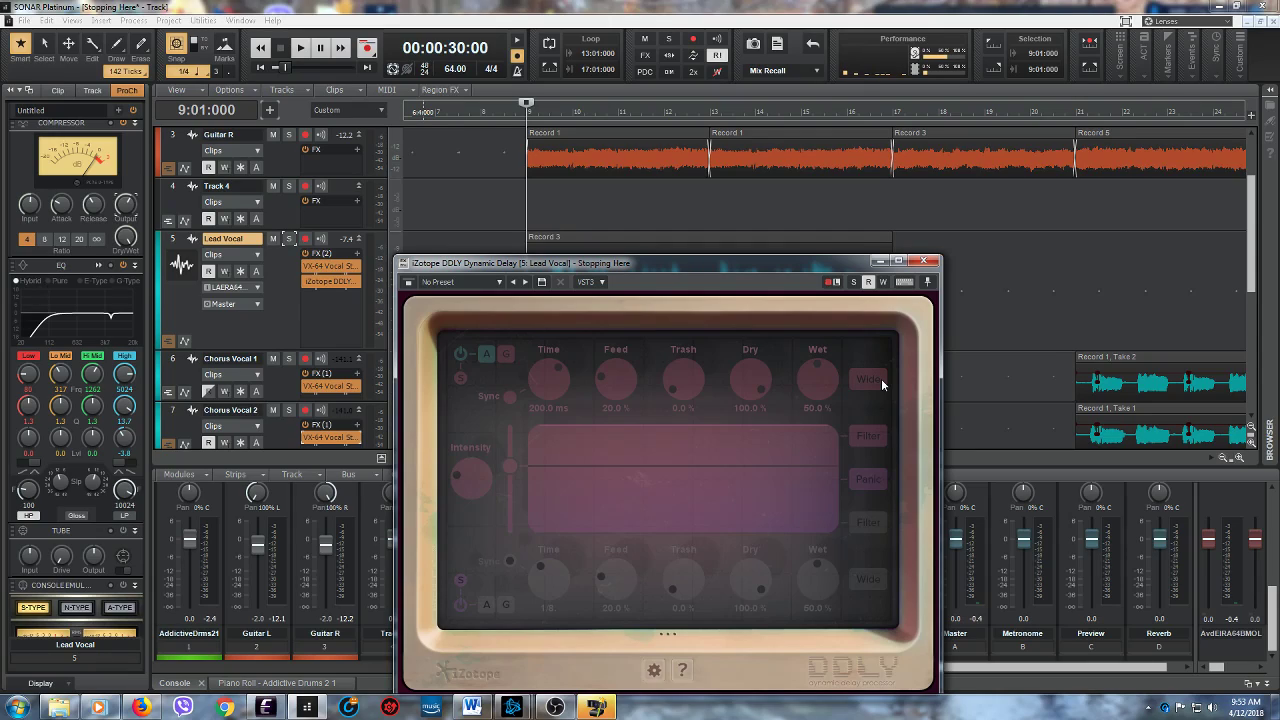
- Play the verse from 9:01:000 with the full mix and try Wide mode on DDLY's upper delay, turning it on and back off
click(862, 438)
click(863, 440)
drag(631, 265, 575, 315)
key(space)
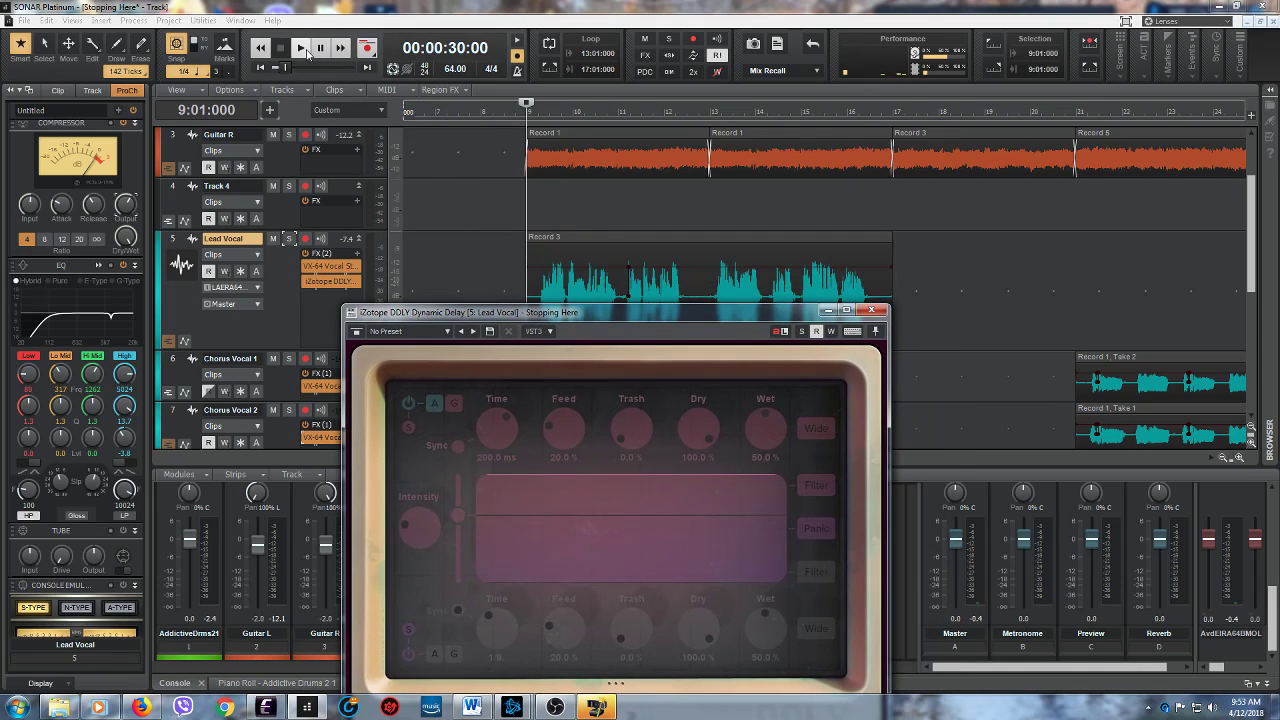
click(818, 430)
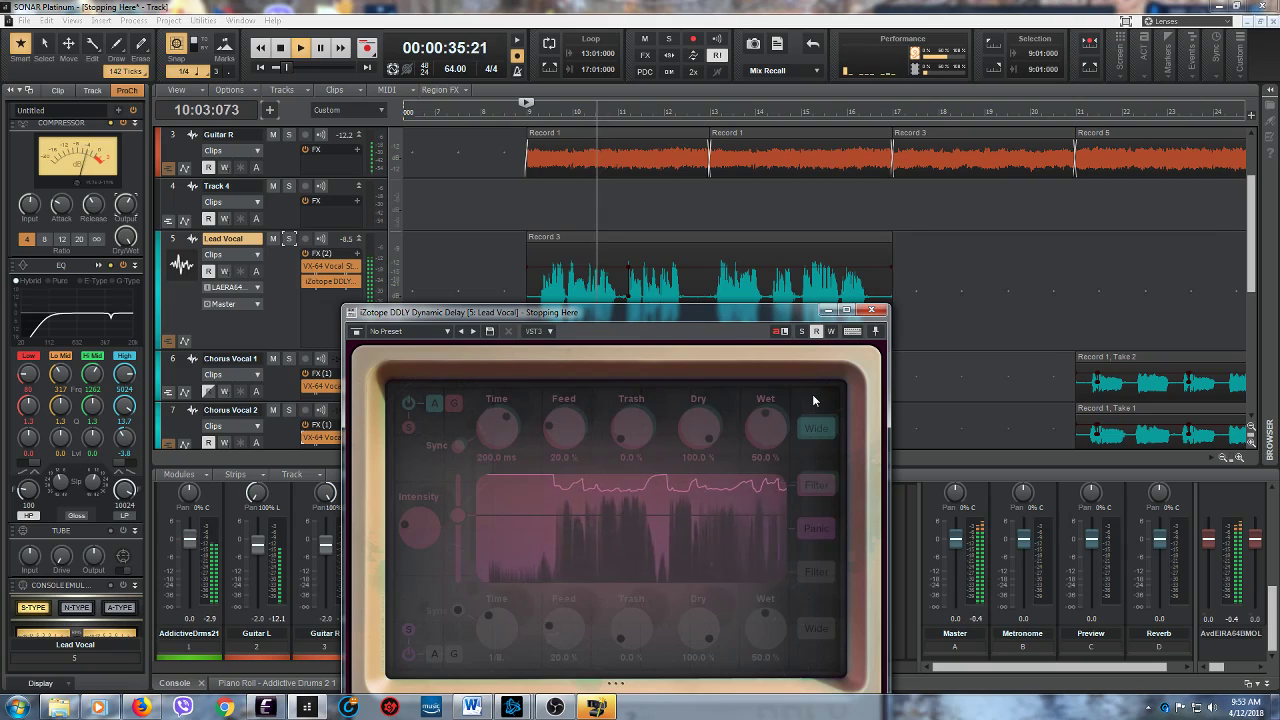
click(817, 429)
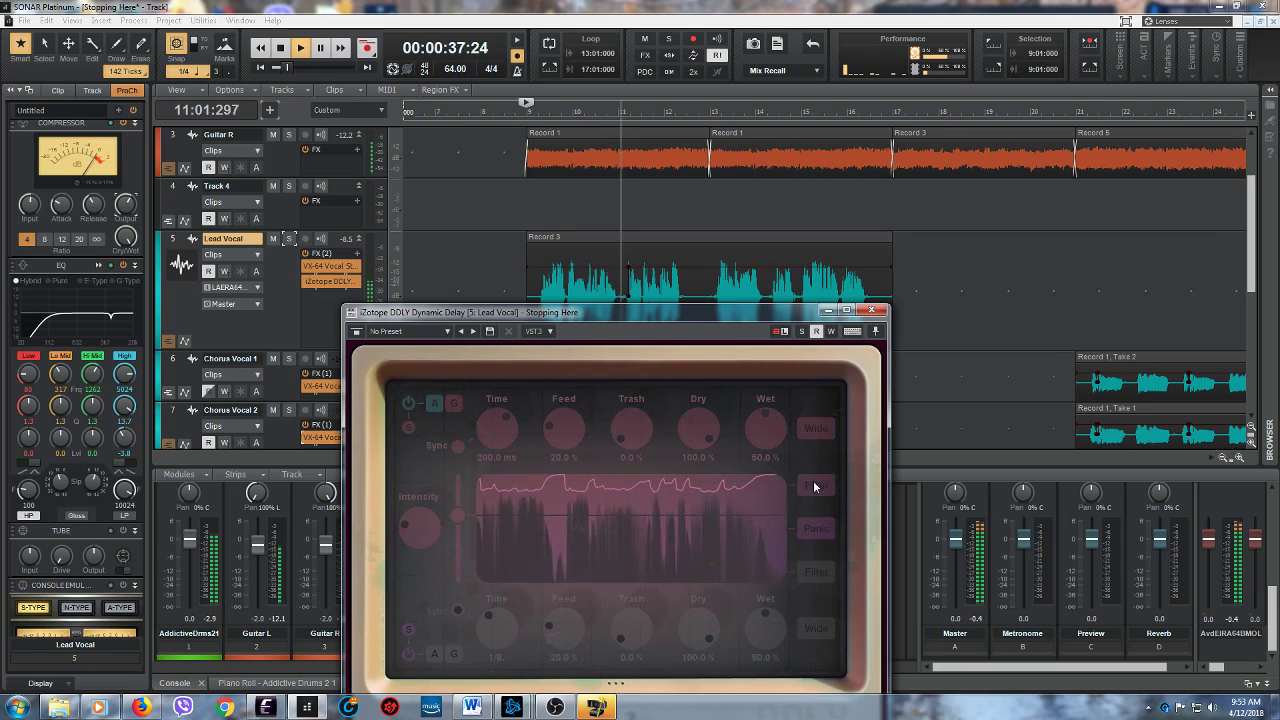
- Check the upper delay's filter view, try its Trash at 78% and return it to 0%, ending with playback stopped
click(812, 484)
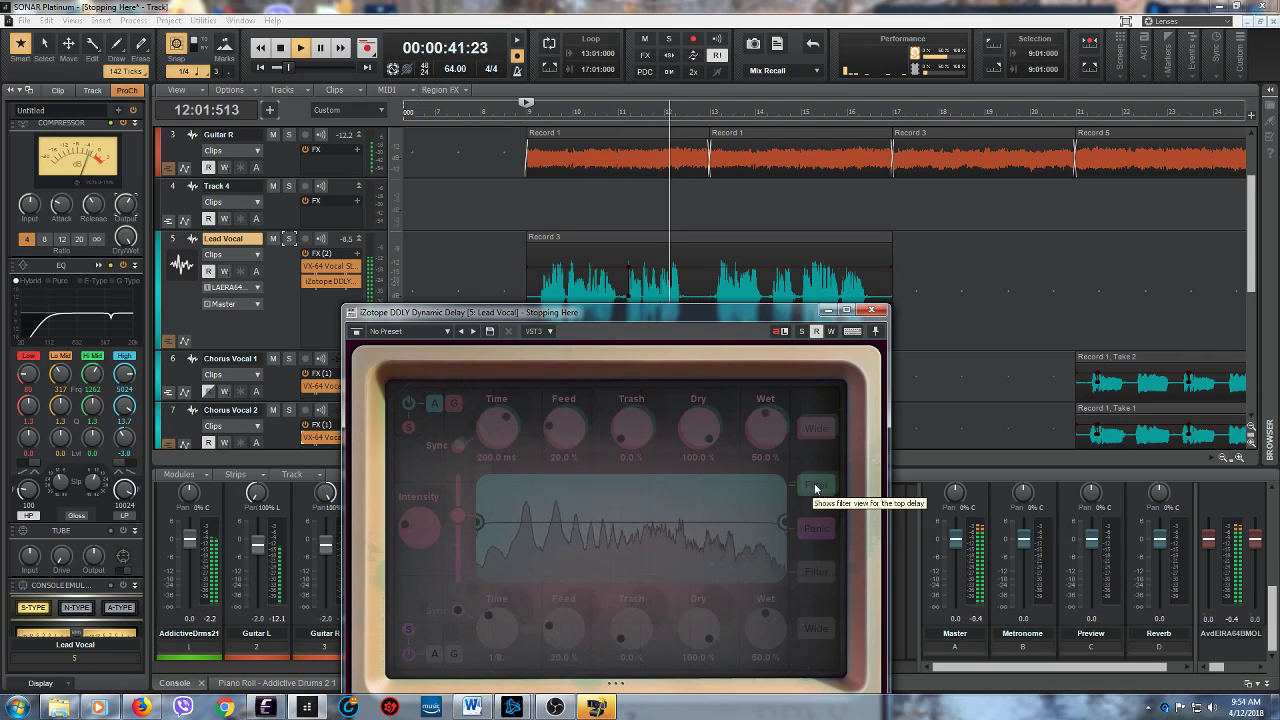
click(814, 486)
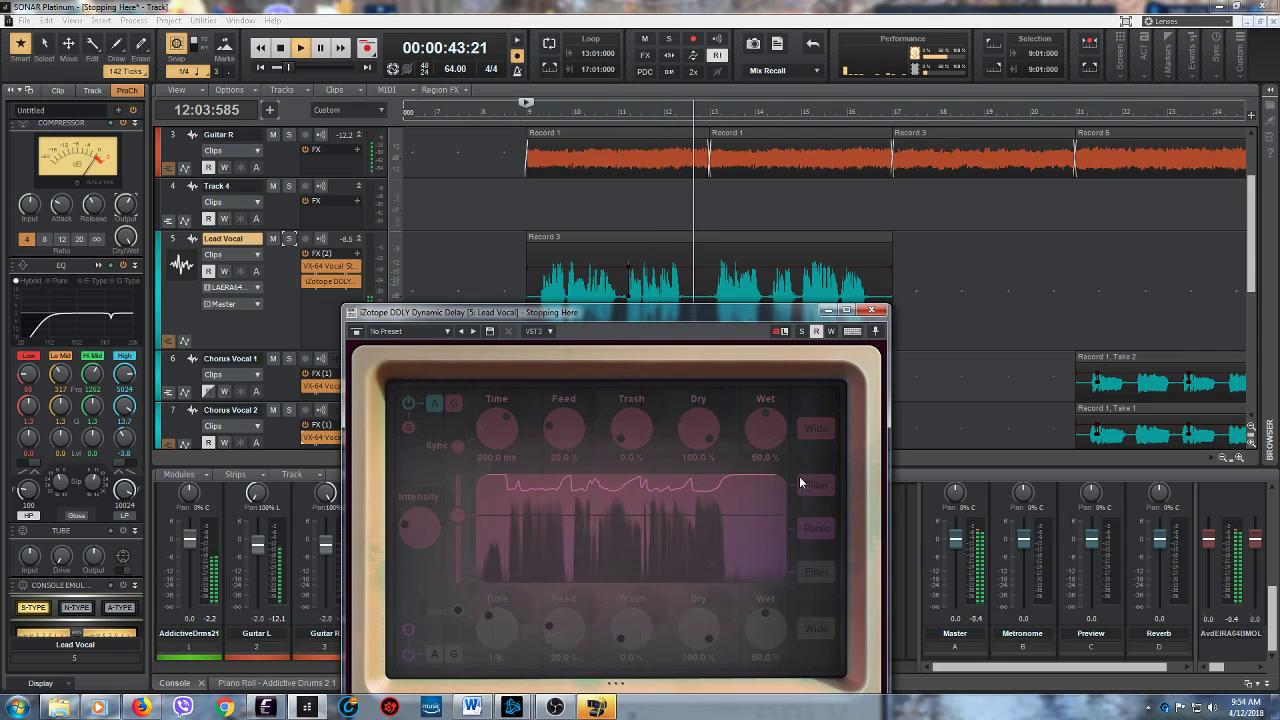
drag(618, 435, 628, 383)
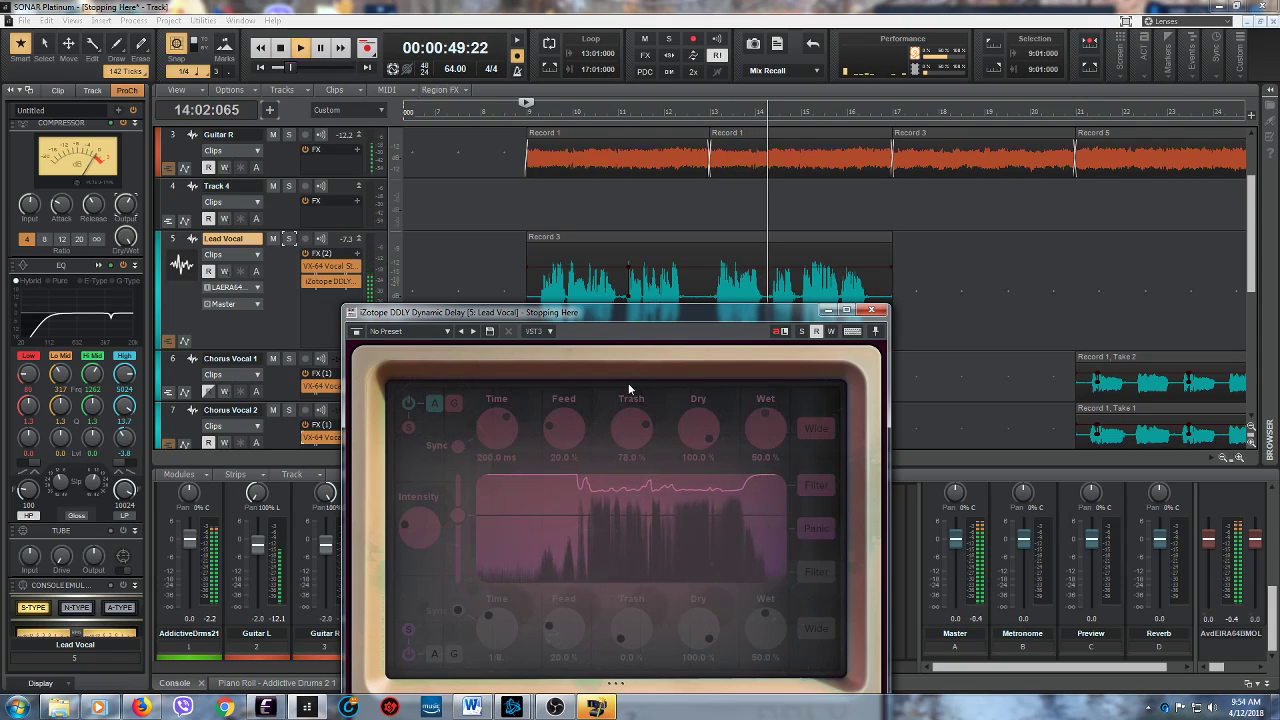
drag(628, 383, 623, 452)
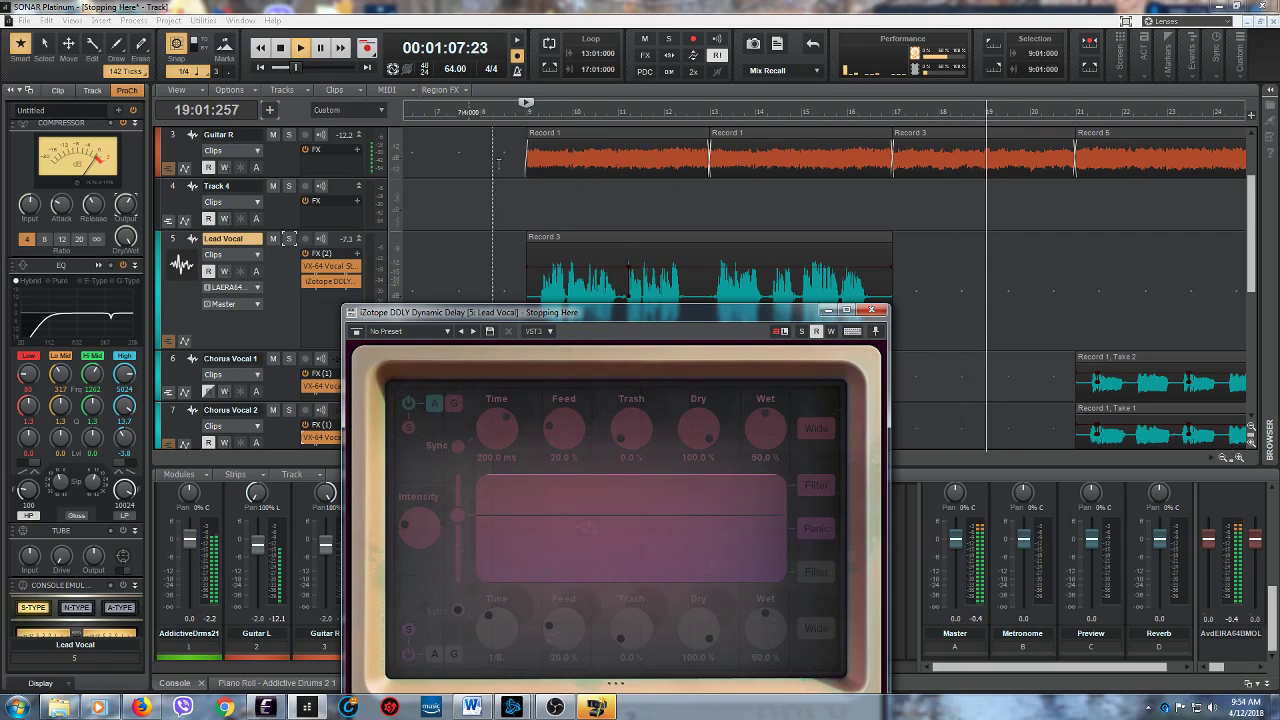
click(283, 48)
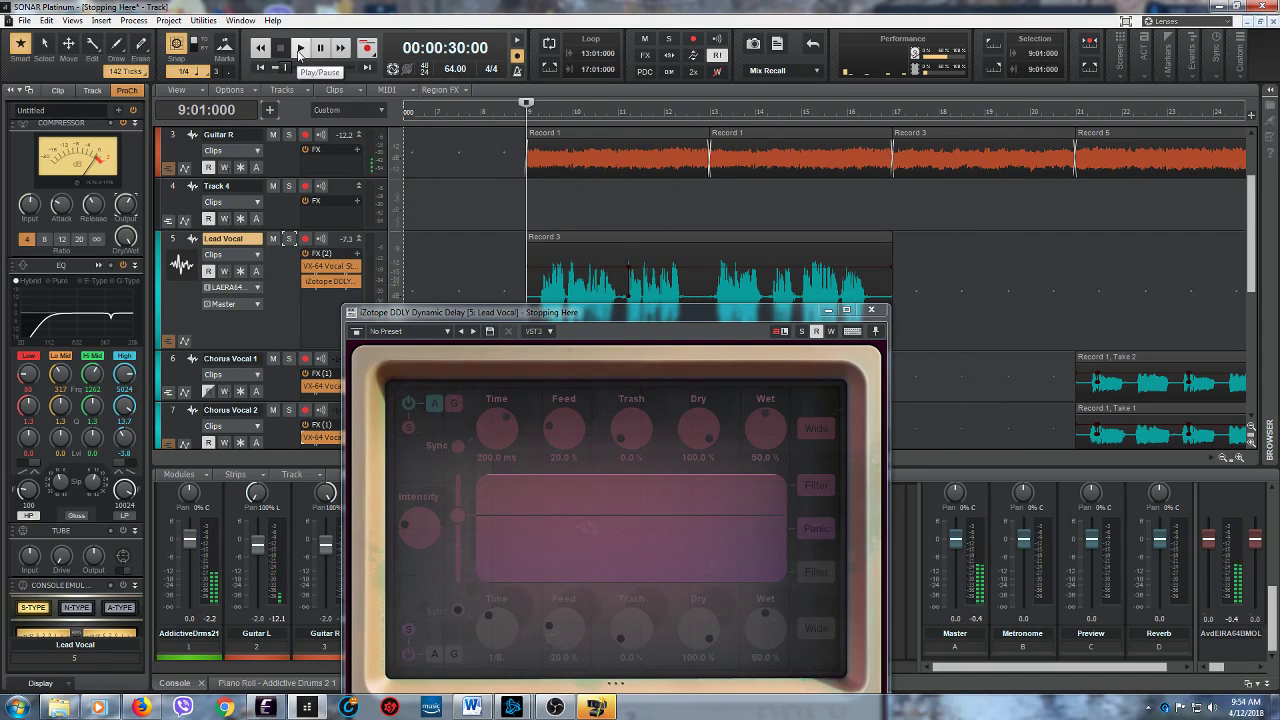
- Play from 9:01:000 and try Granular mode on the upper delay before returning it to Analog mode
drag(636, 316, 621, 292)
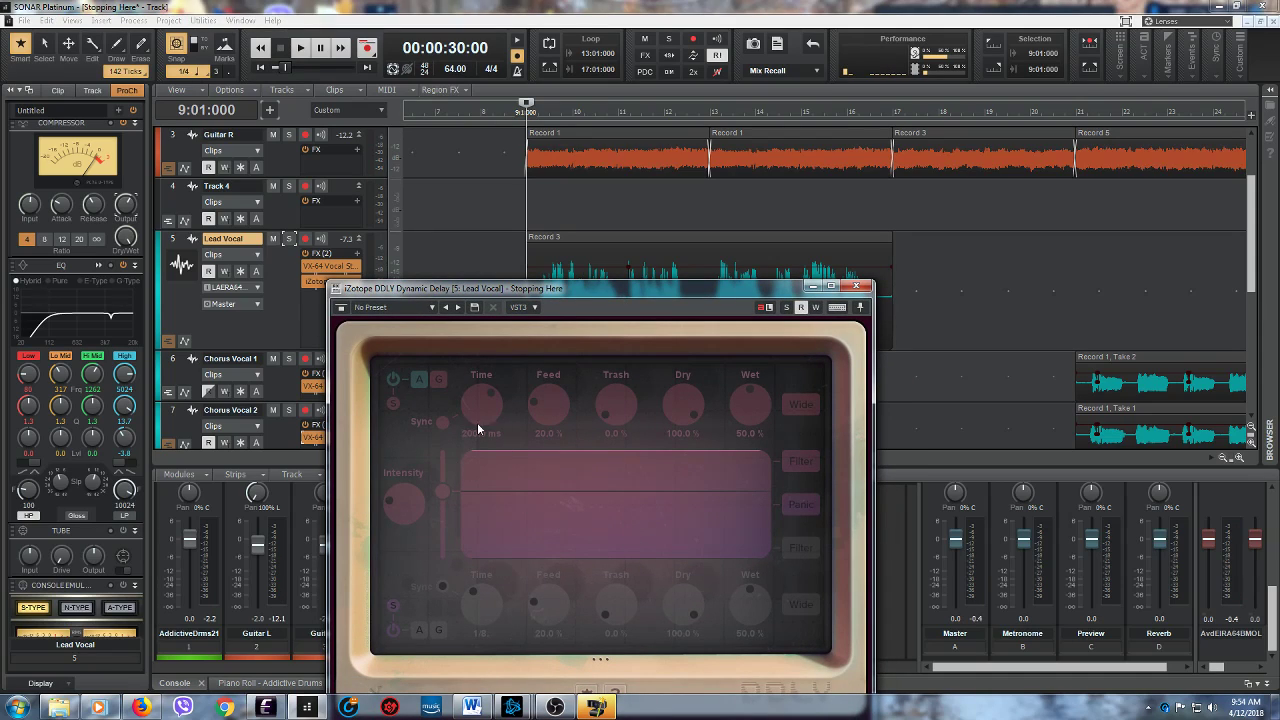
drag(610, 294, 607, 318)
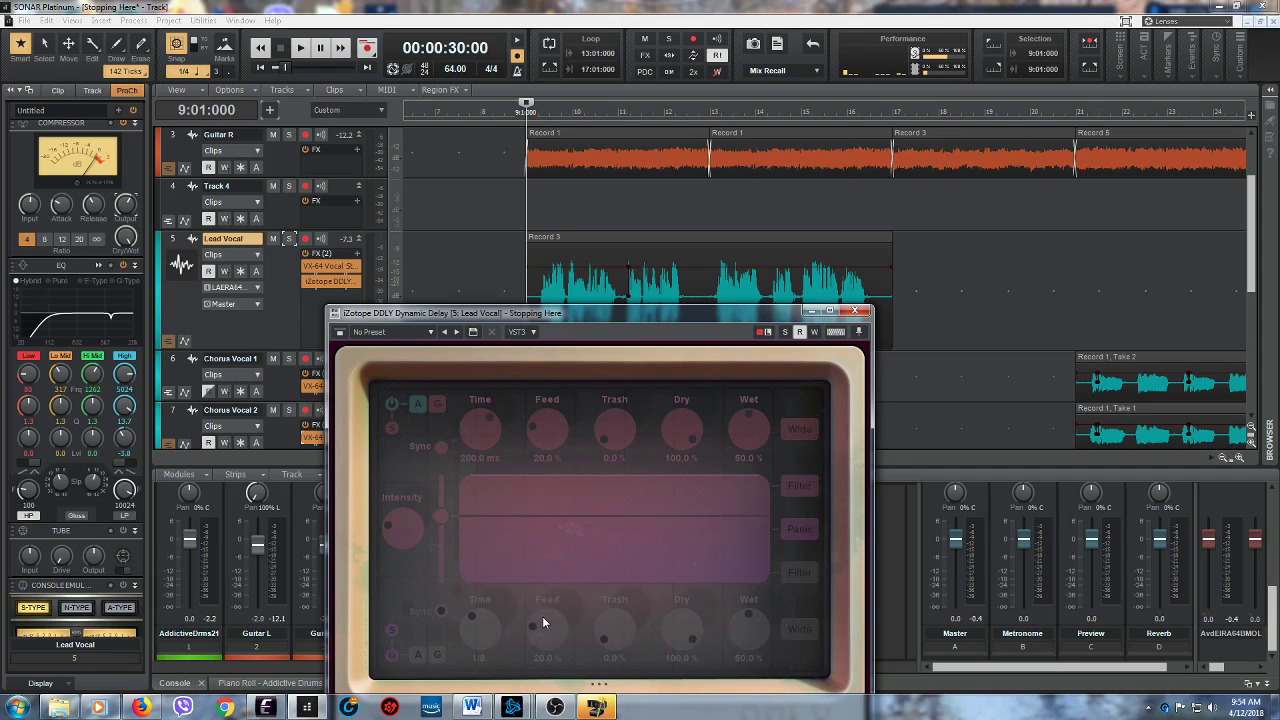
click(302, 48)
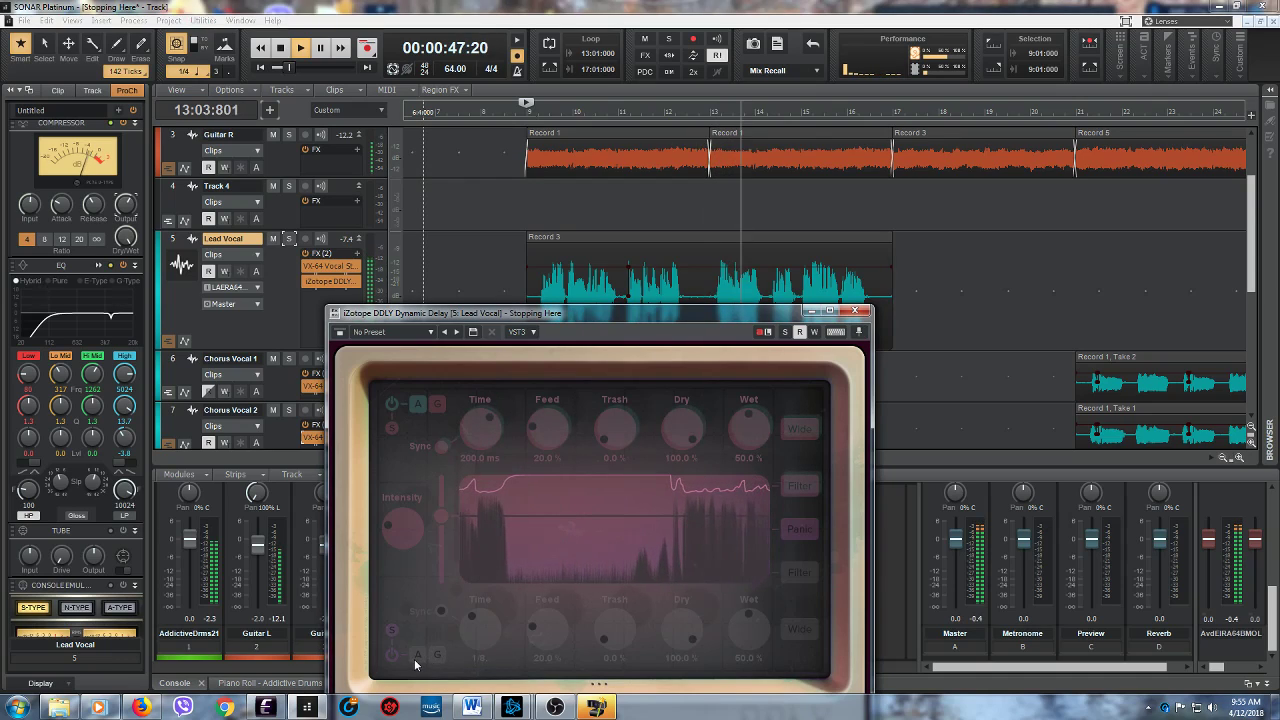
click(434, 404)
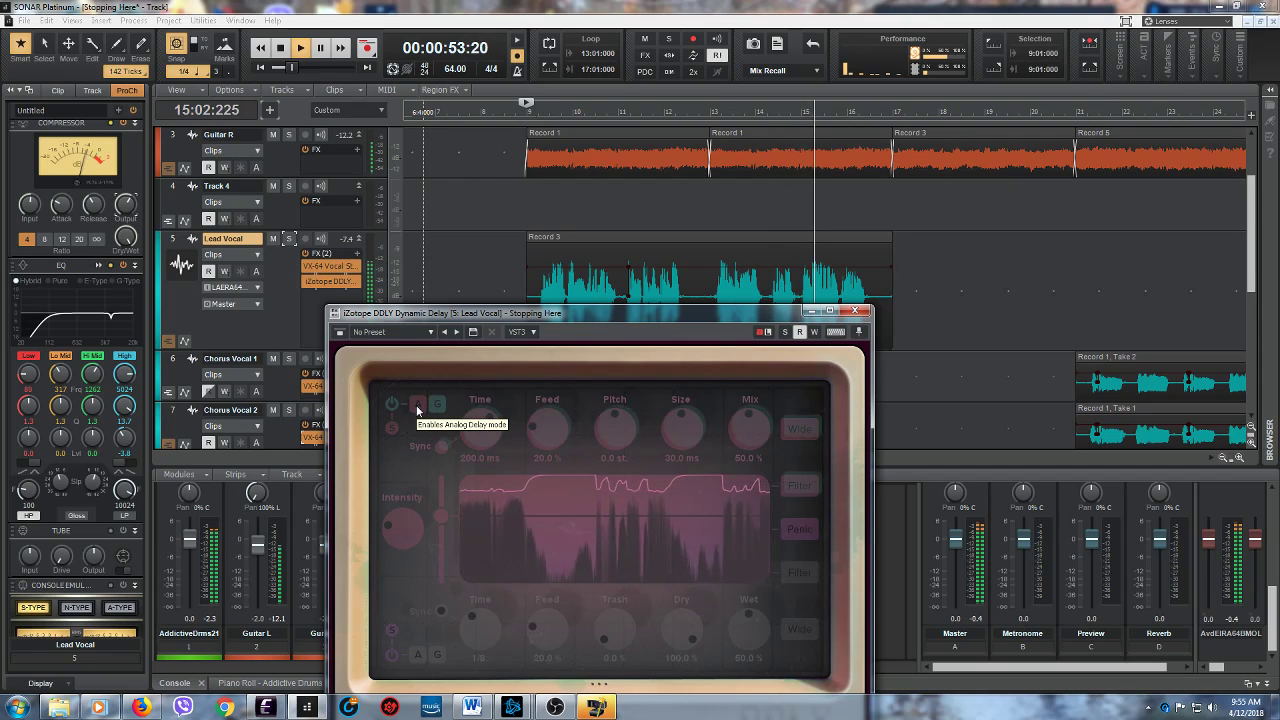
click(416, 405)
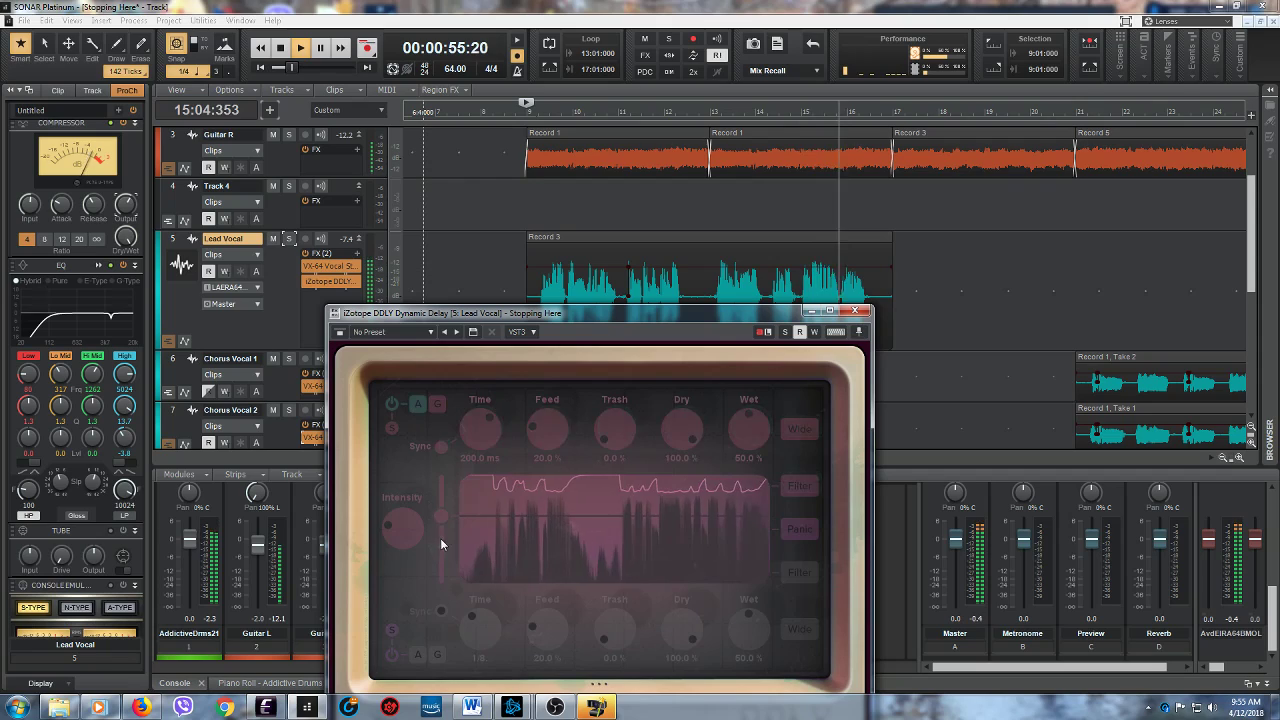
- Enable DDLY's second delay, turn off its Sync, set its Time to 22.1 ms and play from 9:01:000
click(391, 655)
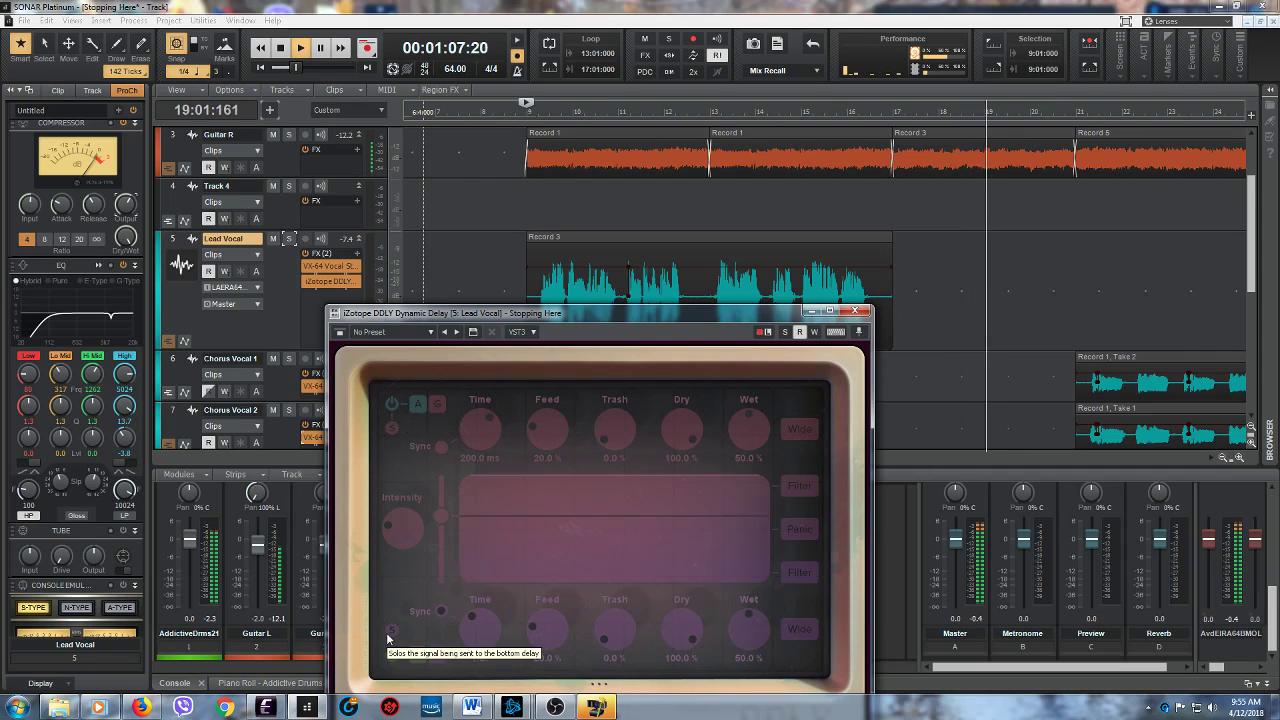
click(282, 48)
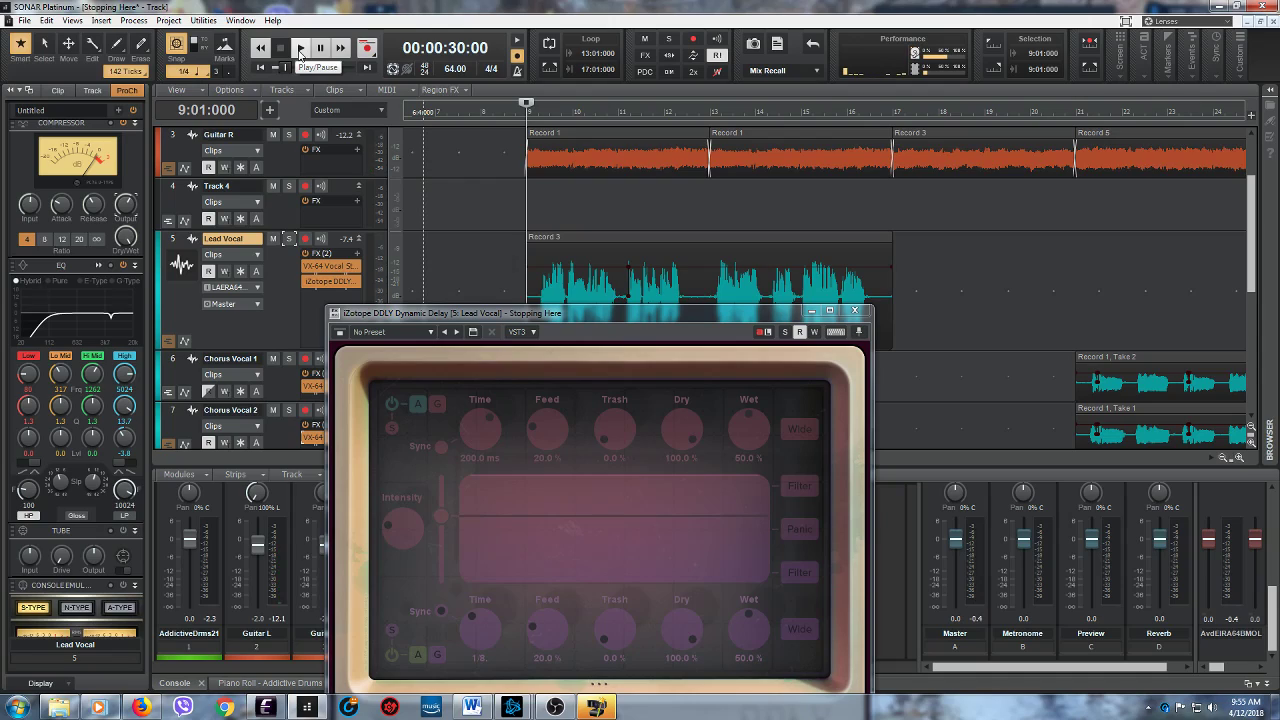
click(442, 611)
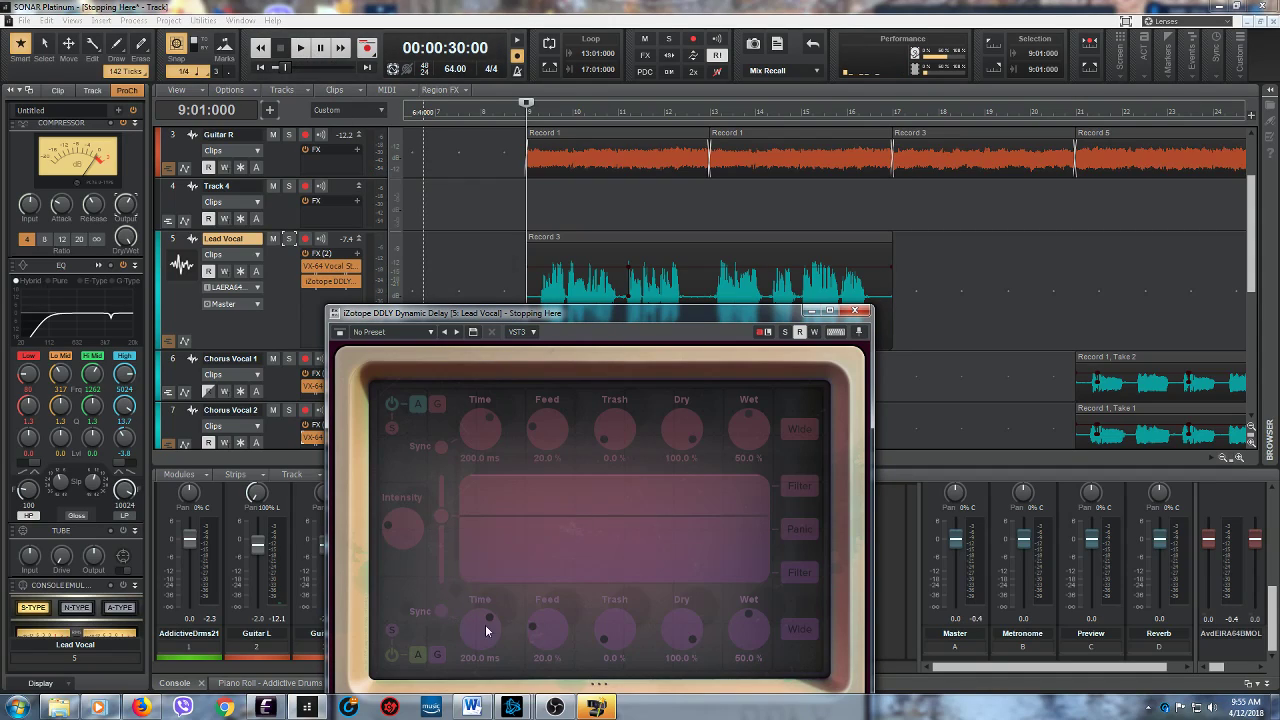
drag(482, 630, 479, 636)
click(300, 48)
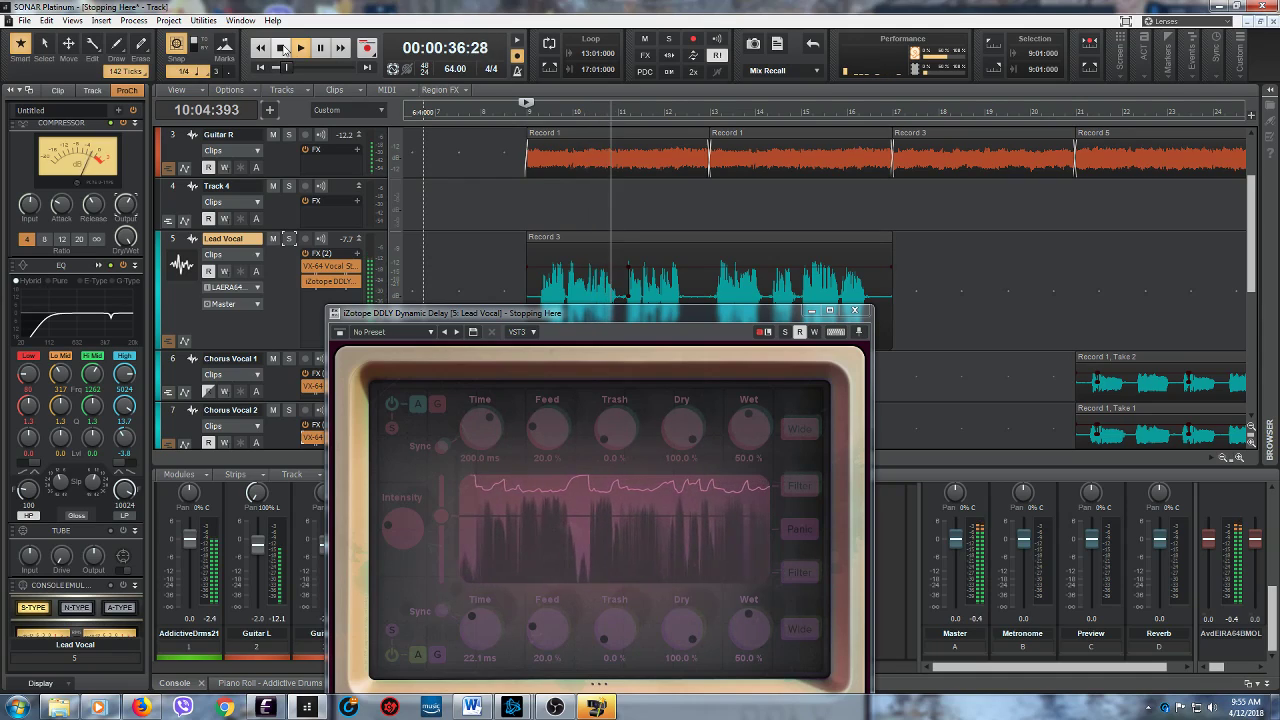
- Turn off DDLY's second delay, keep listening to the verse and stop playback
click(391, 658)
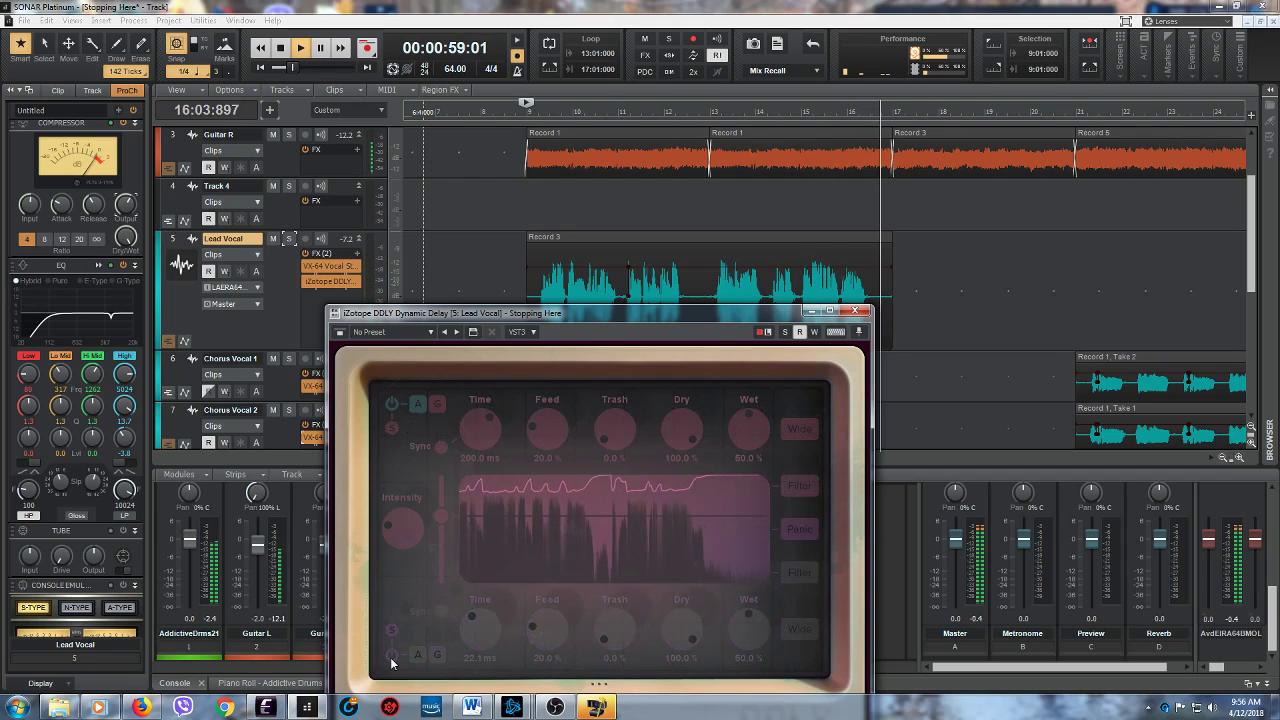
click(251, 110)
key(space)
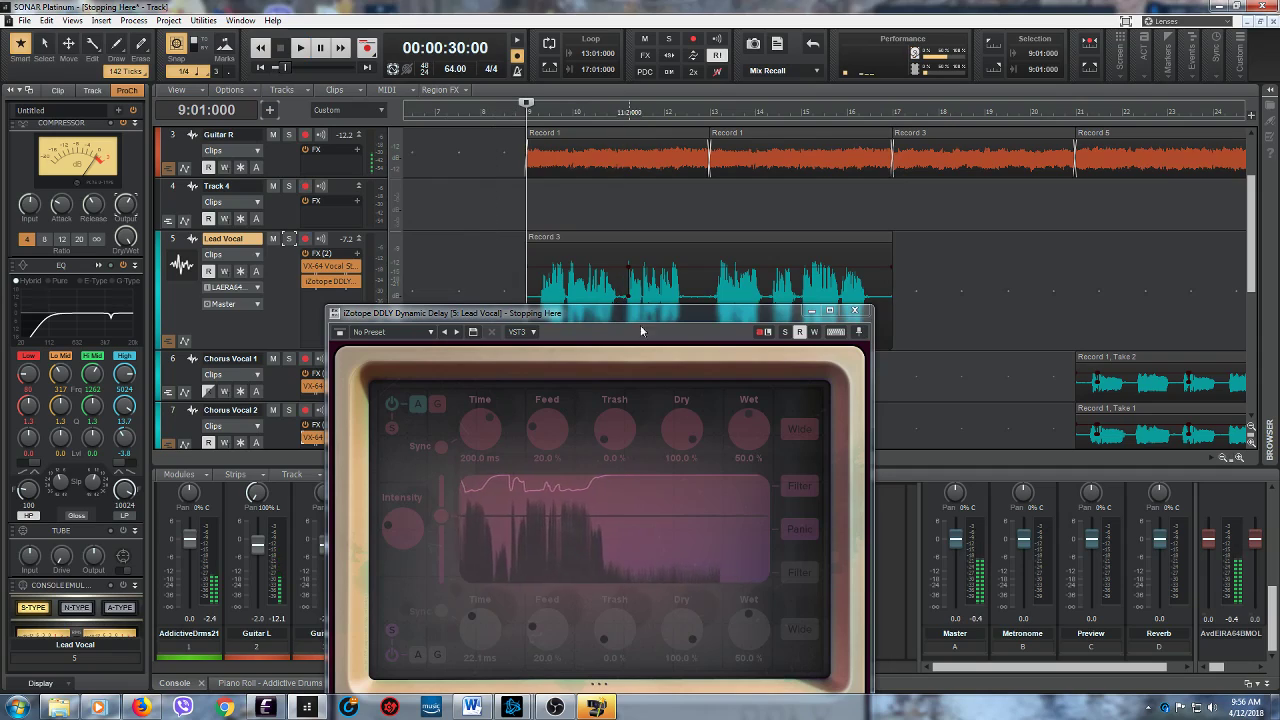
- Solo the Lead Vocal track and play it from 9:01:000 with the whole DDLY window in view
drag(650, 317, 758, 372)
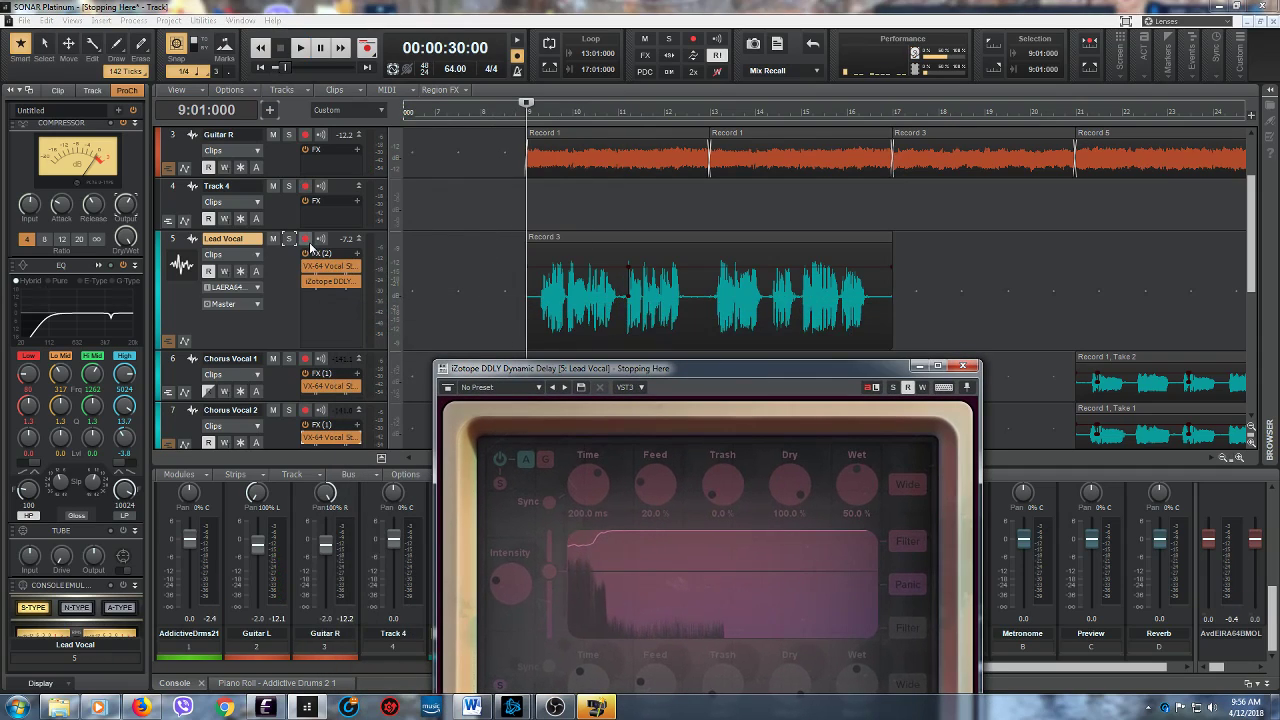
click(289, 239)
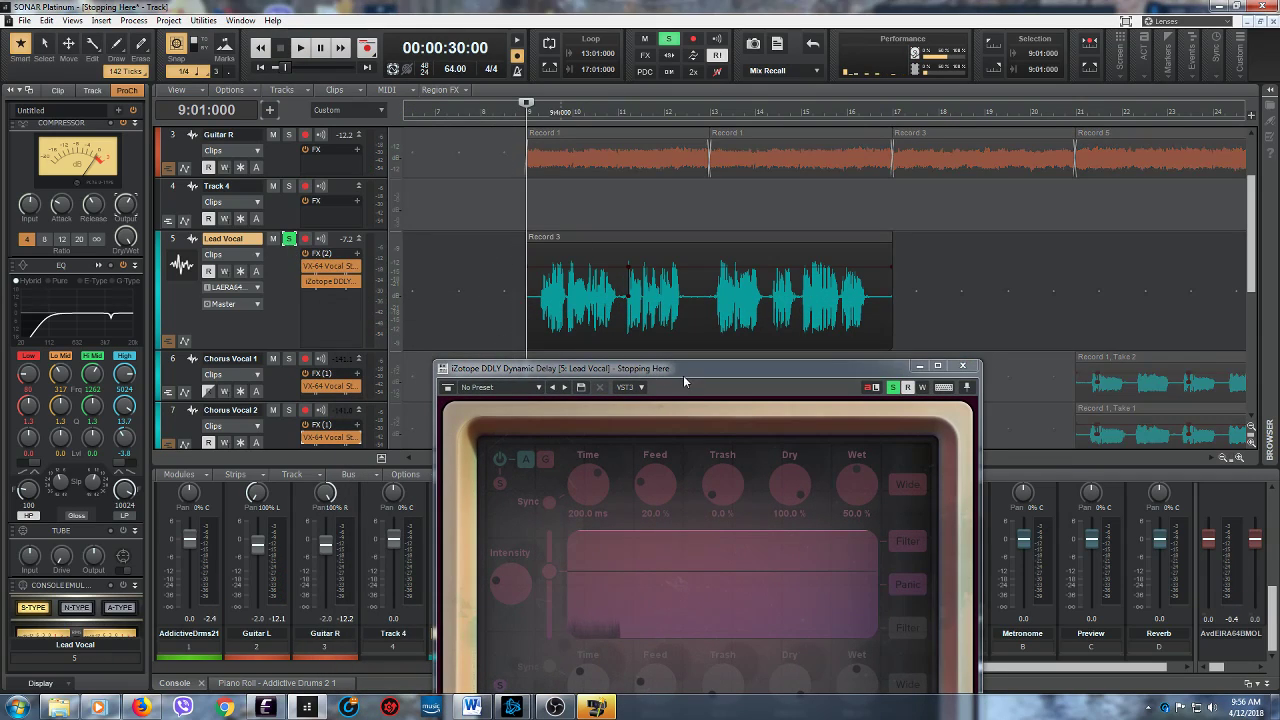
drag(692, 371, 603, 260)
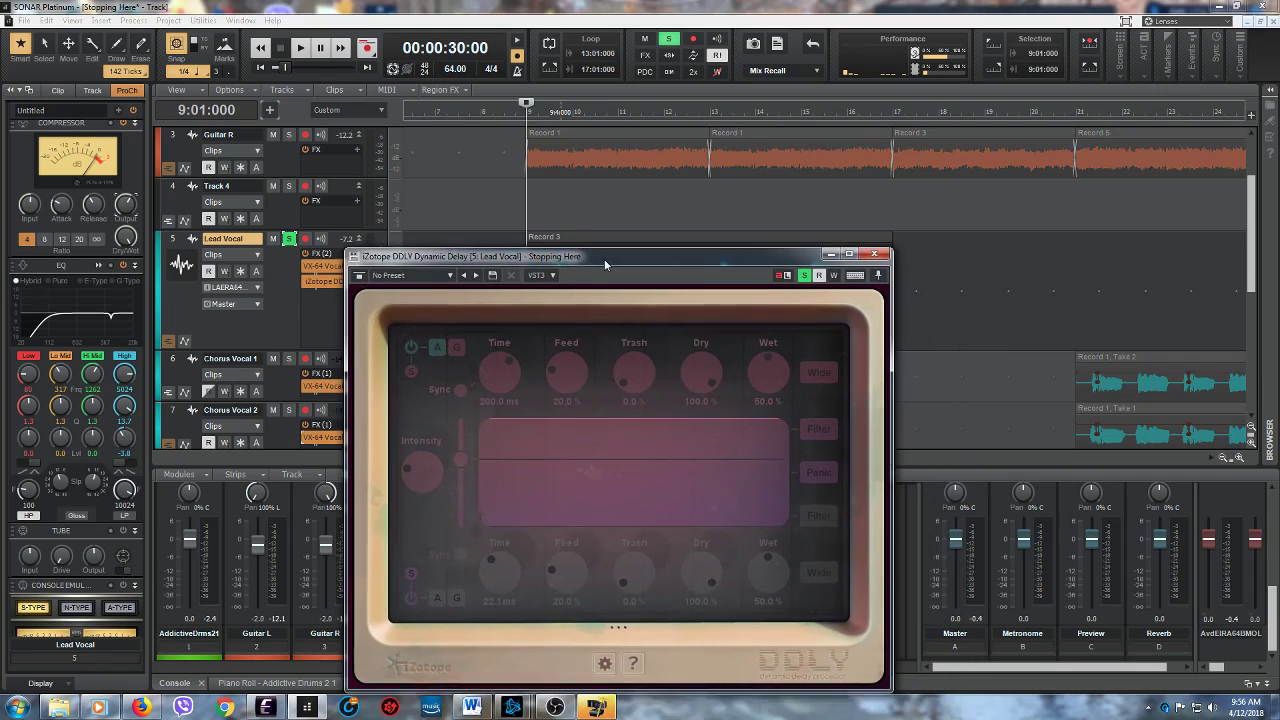
click(298, 48)
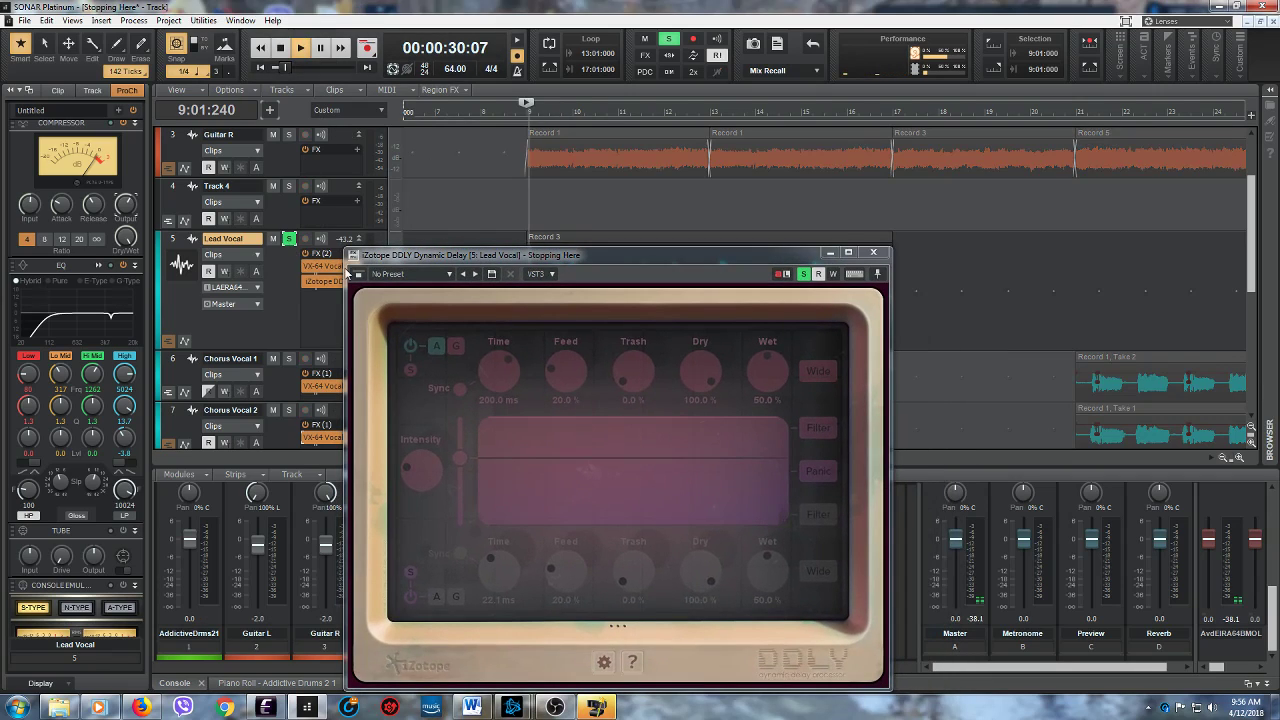
- Compare the soloed vocal with and without the 22.1 ms delay by repeatedly toggling it, leaving it off and stopping playback
click(411, 600)
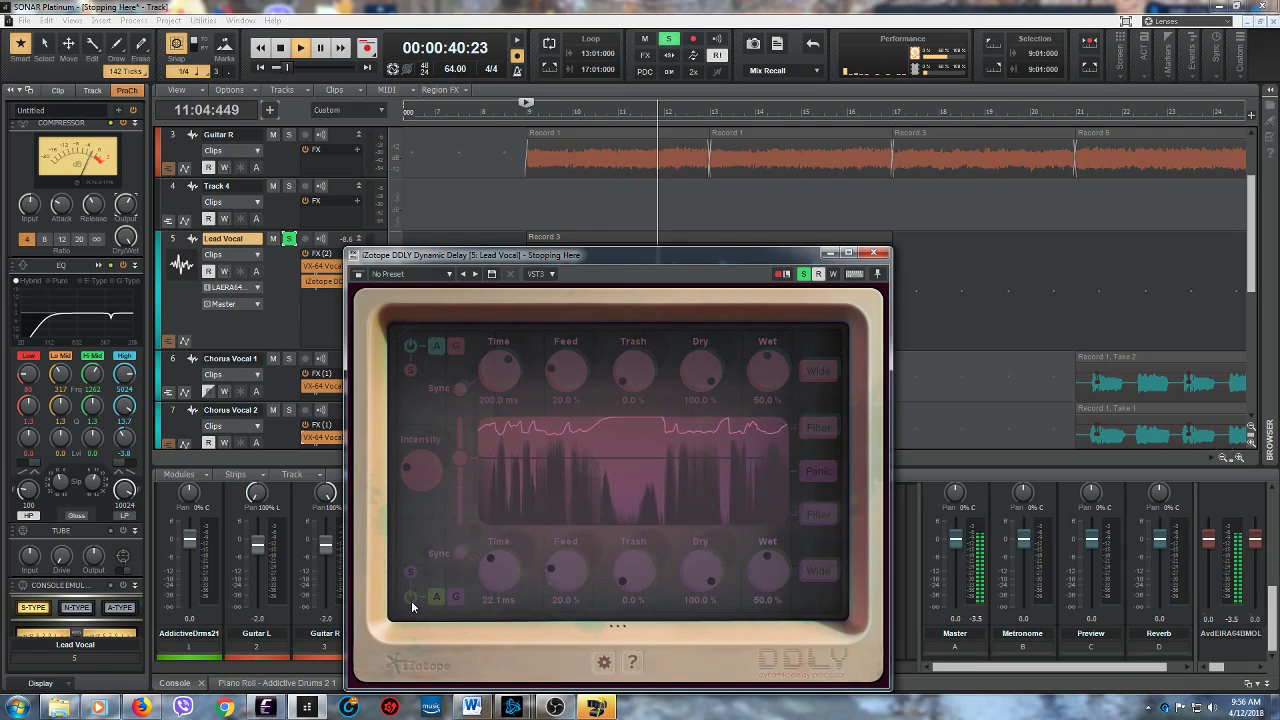
click(411, 598)
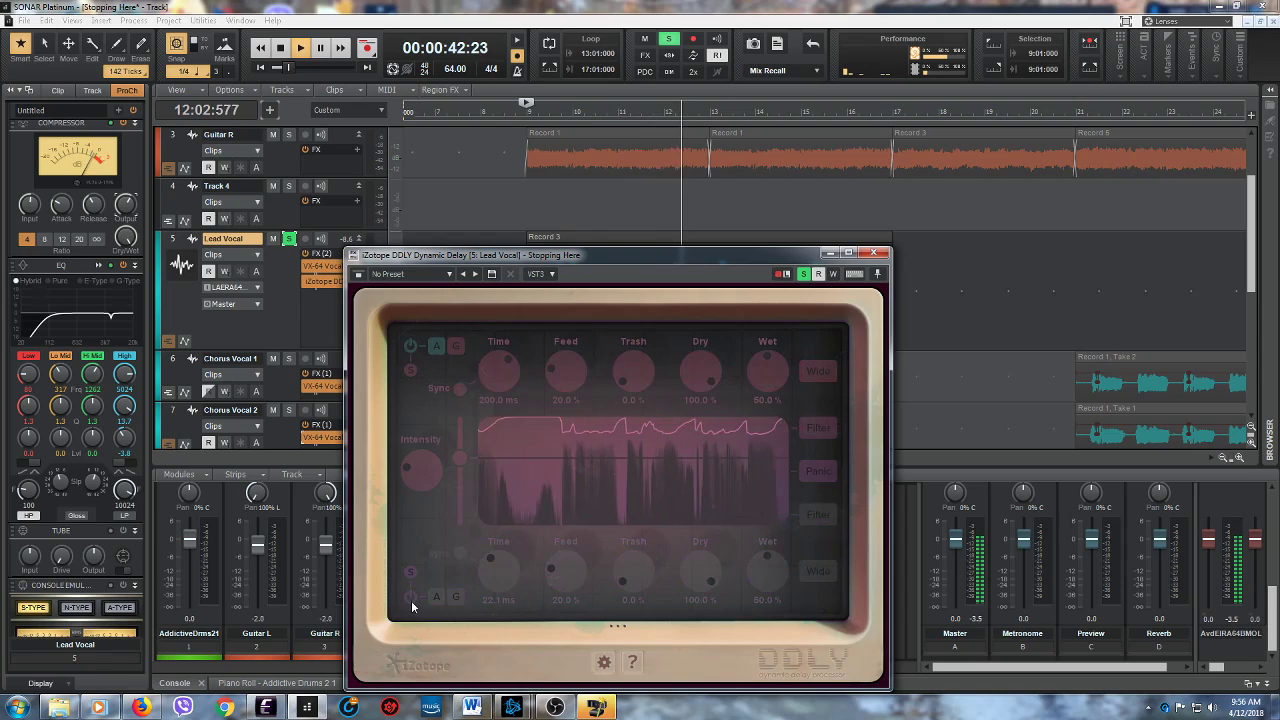
click(411, 600)
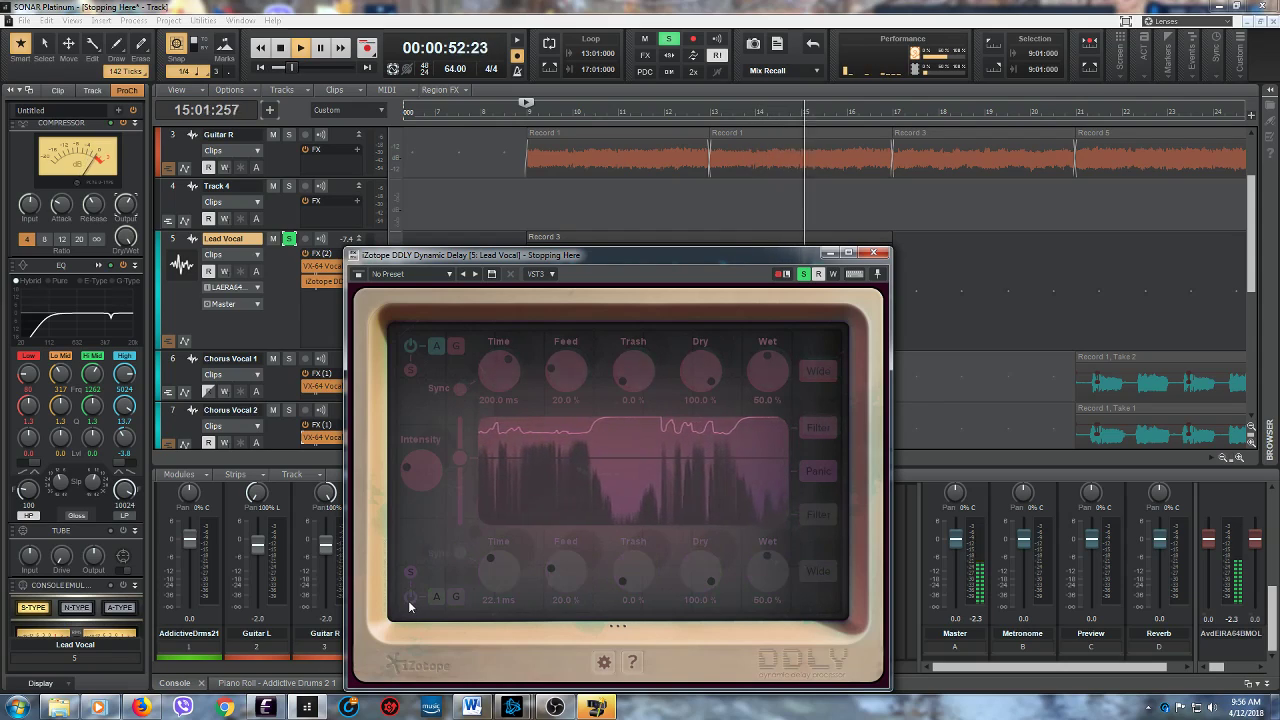
click(408, 598)
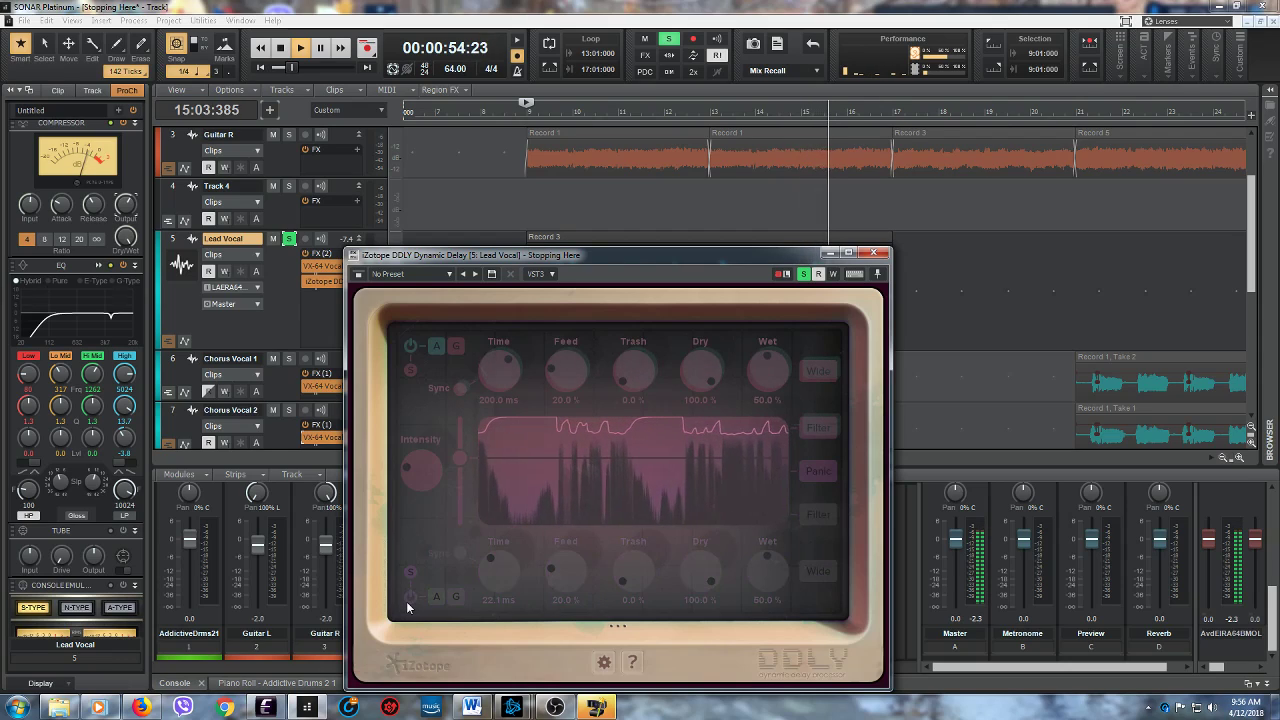
click(408, 598)
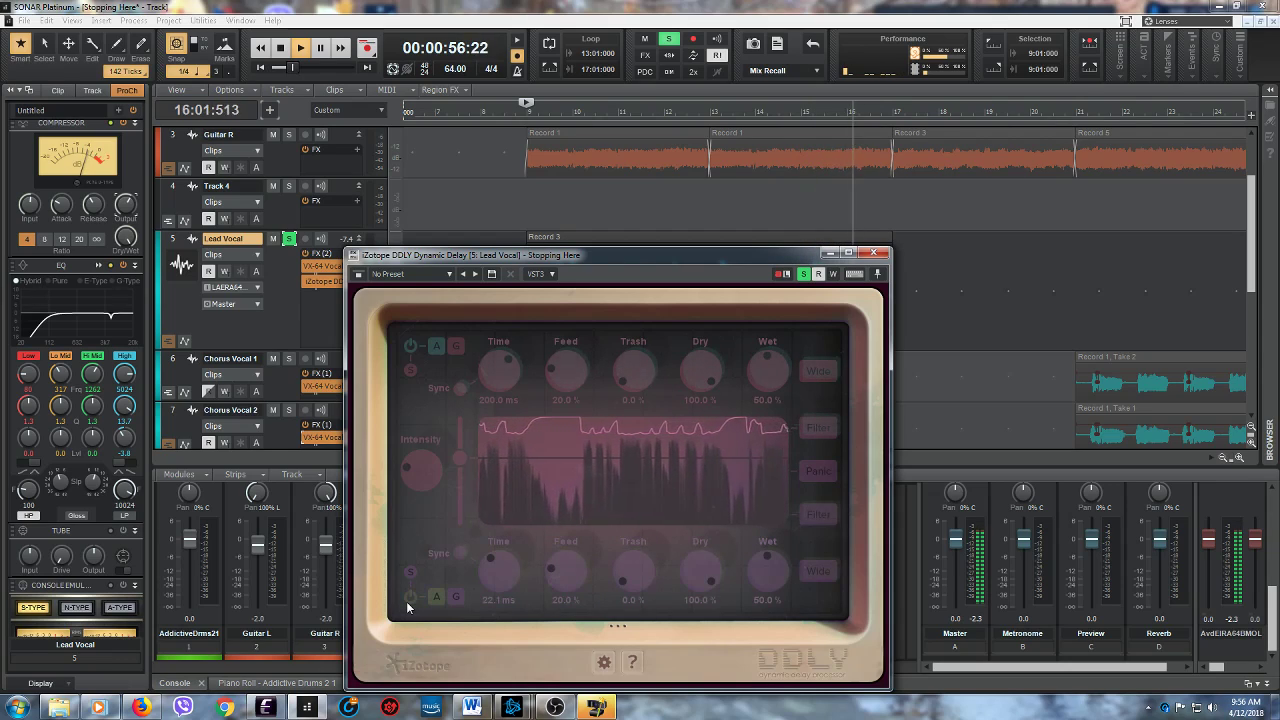
click(407, 599)
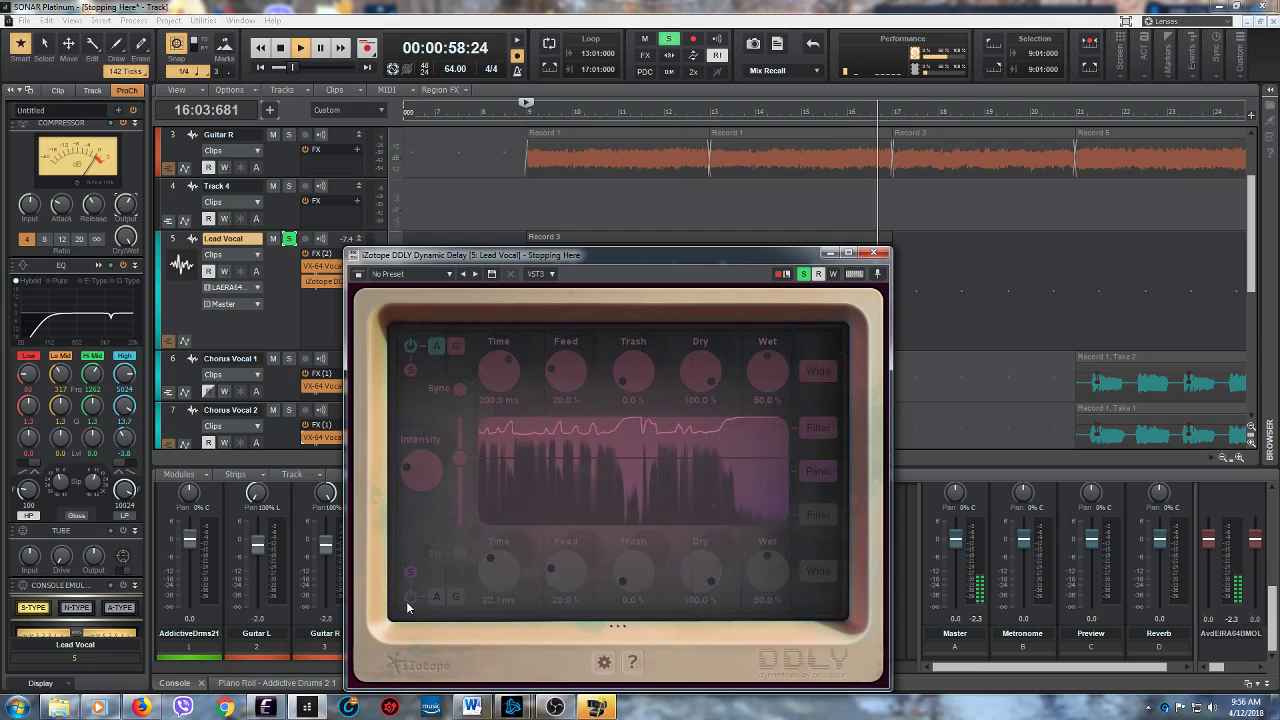
key(space)
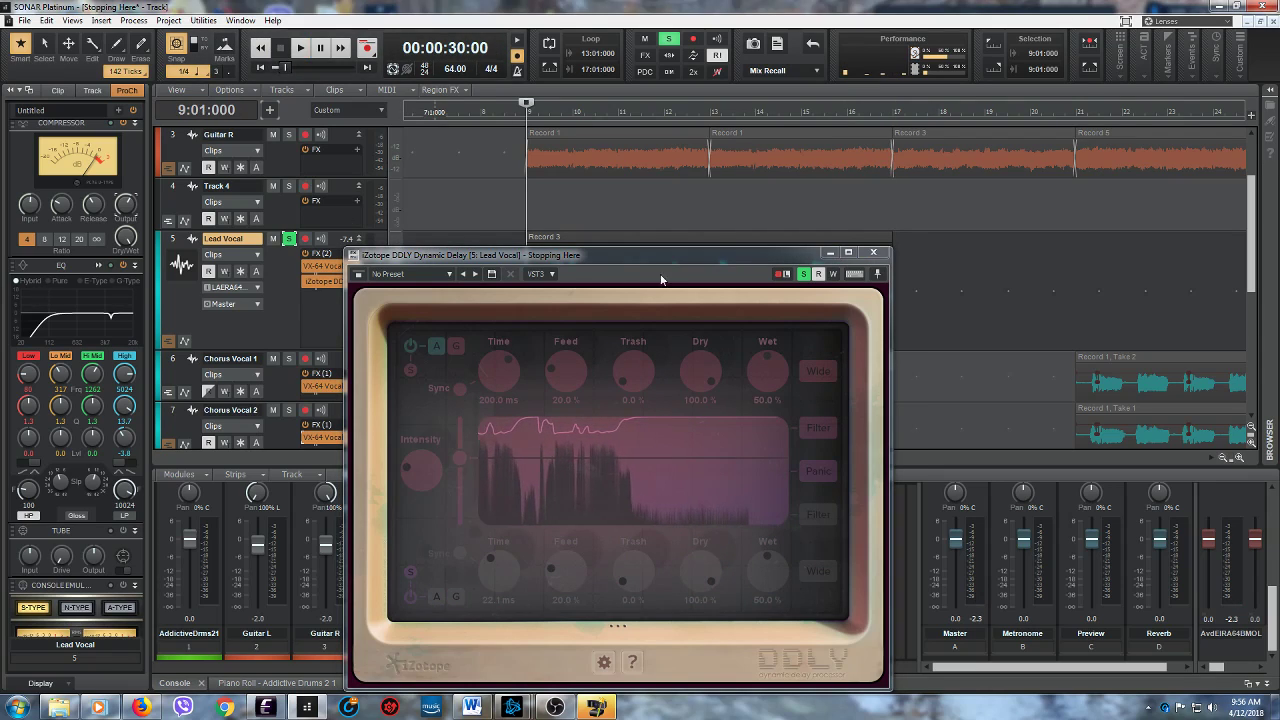
- Unsolo the Lead Vocal track and play the verse from 9:01:000 with the full mix
drag(683, 255, 627, 398)
click(288, 240)
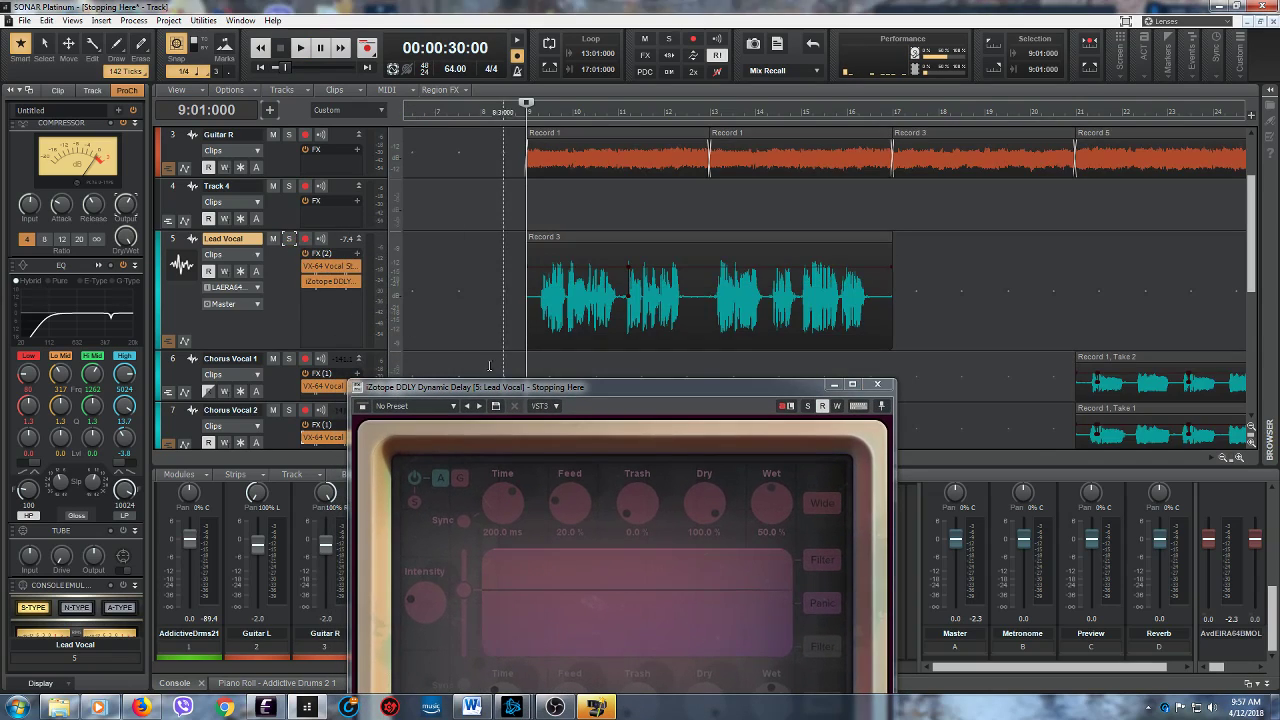
key(space)
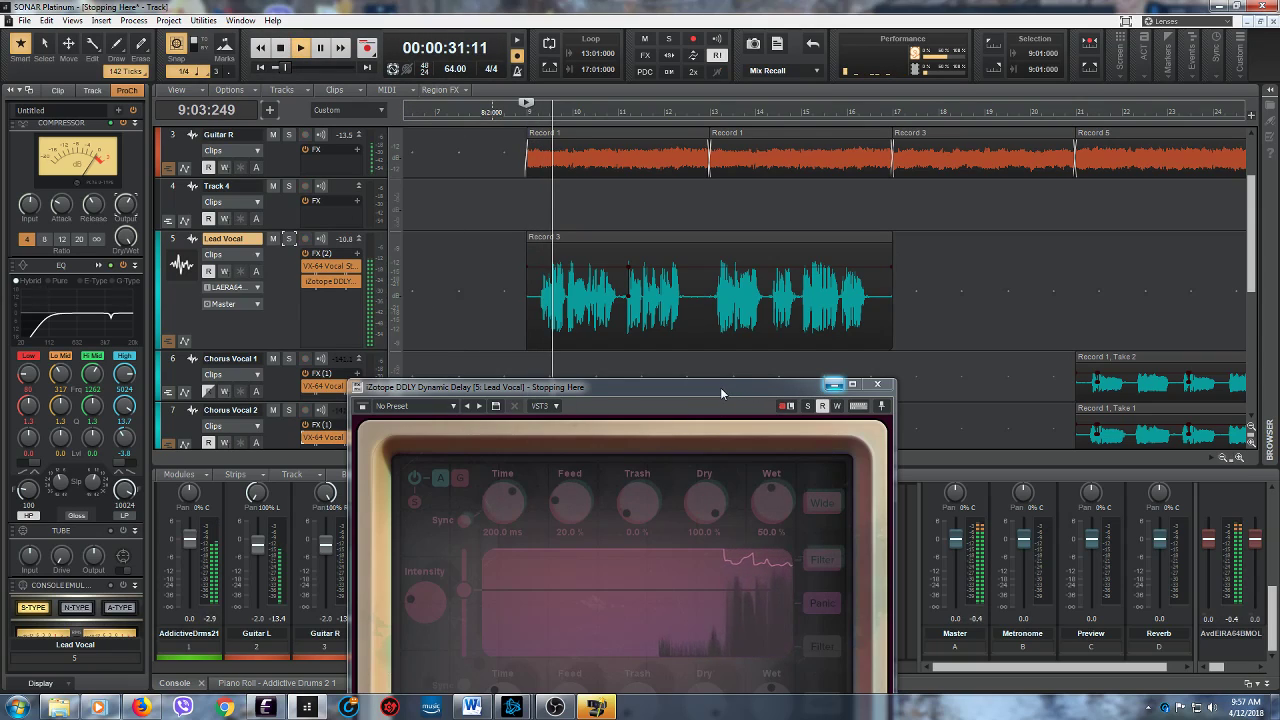
- Minimize and restore the DDLY window during playback, and move it up so that more of its controls show
click(833, 384)
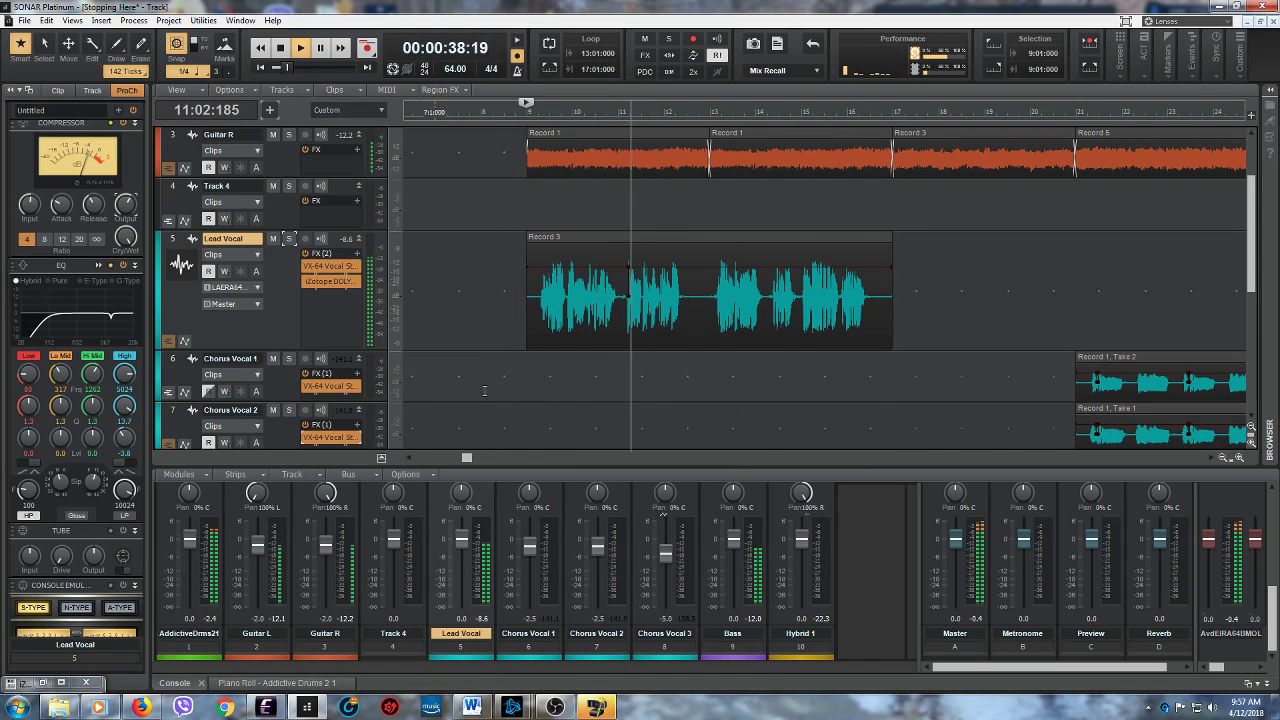
click(44, 683)
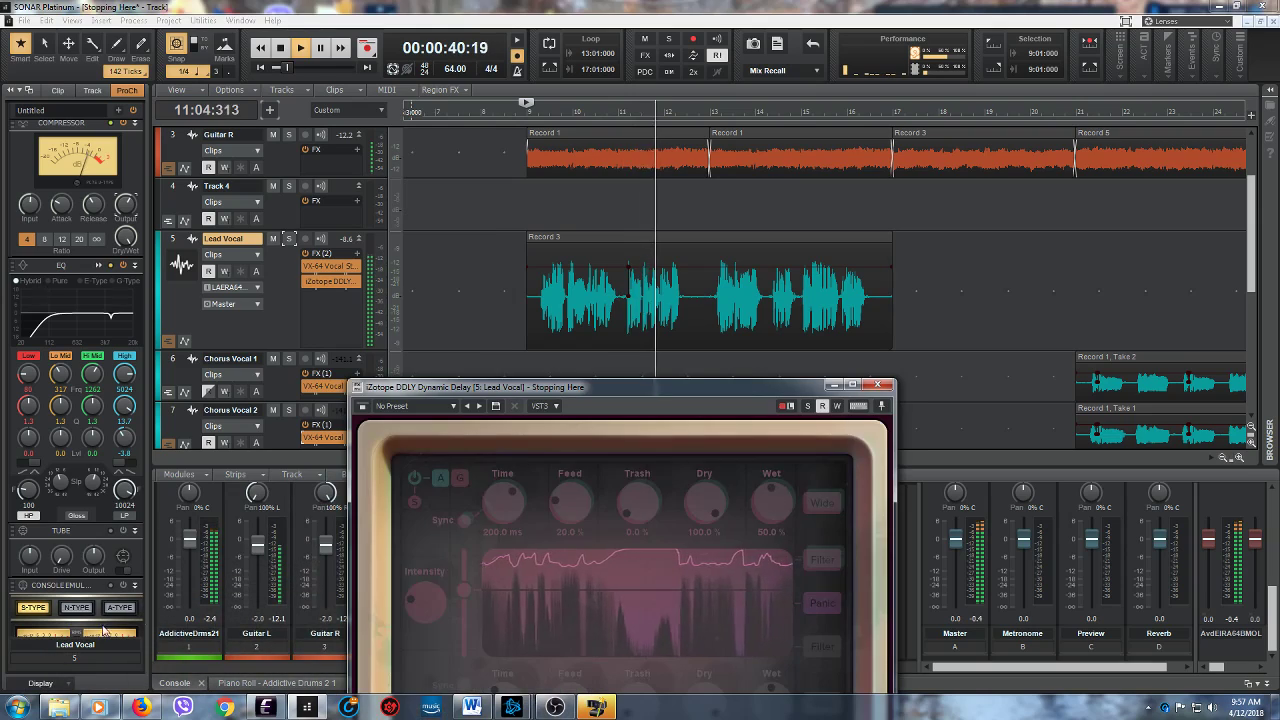
drag(627, 381, 590, 299)
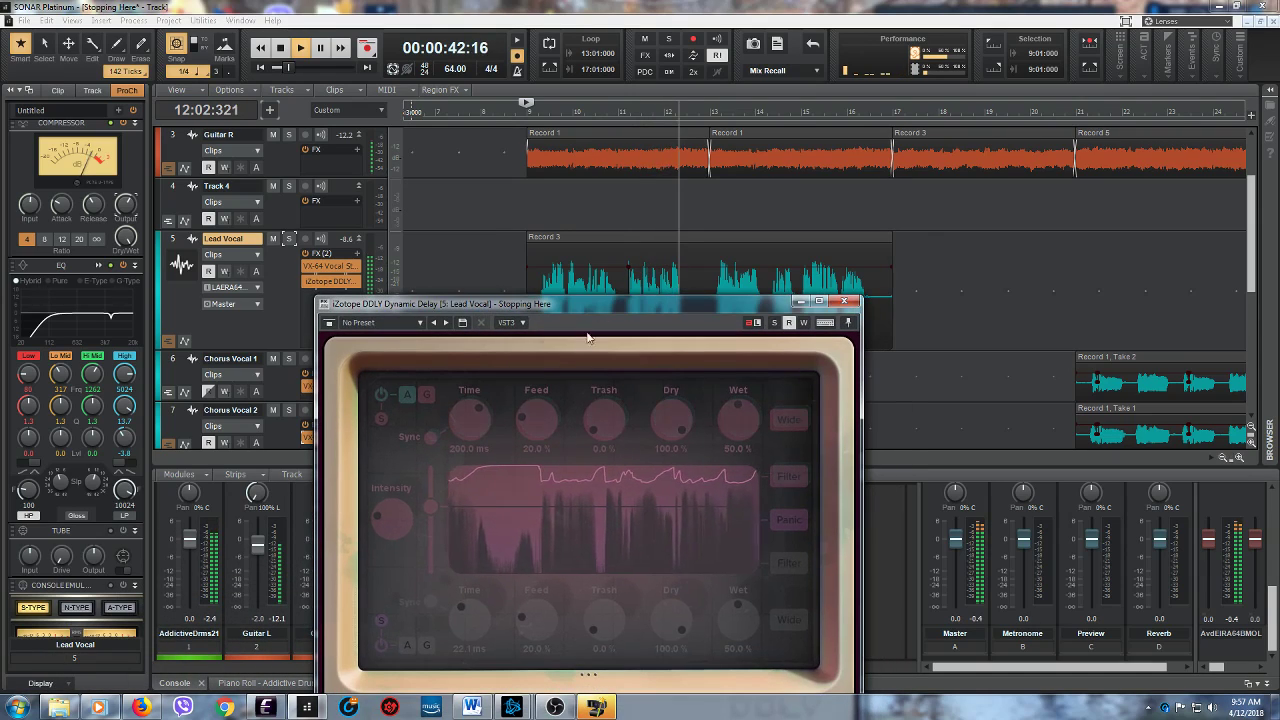
- Minimize the DDLY window, then fine-tune the Lead Vocal compressor's output while replaying the verse from 9:01:000, and stop playback
click(799, 302)
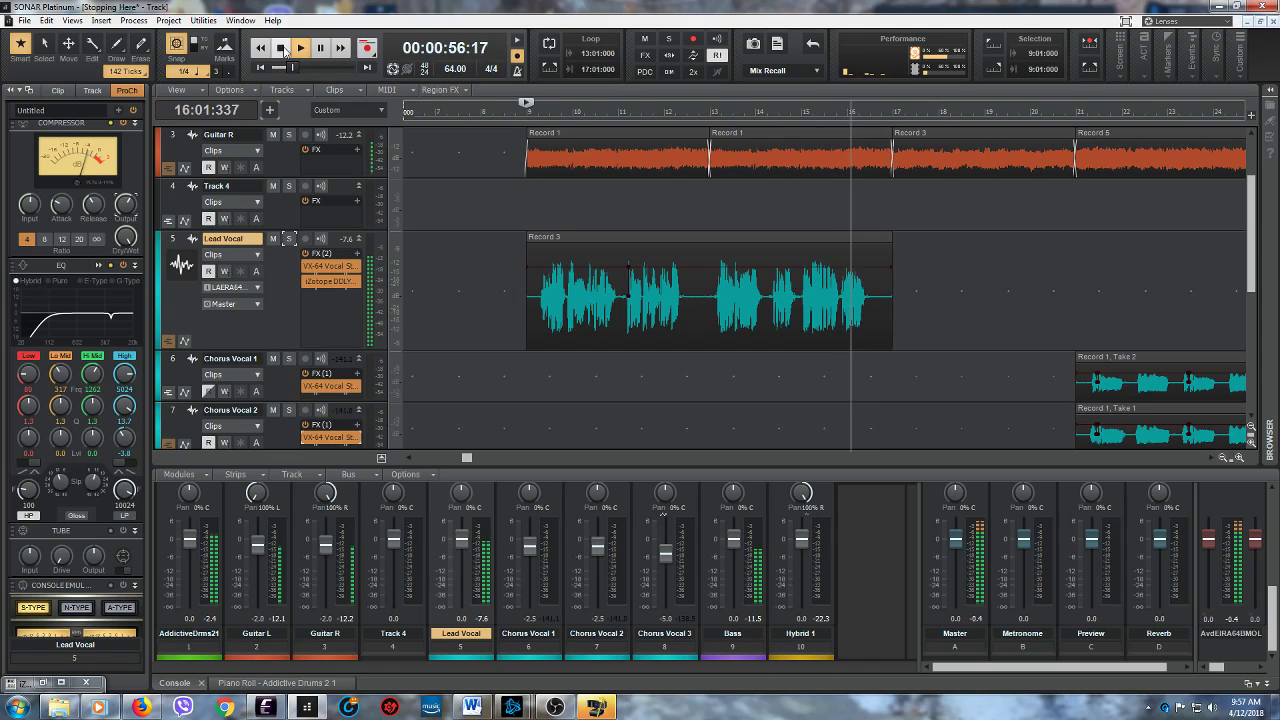
click(283, 49)
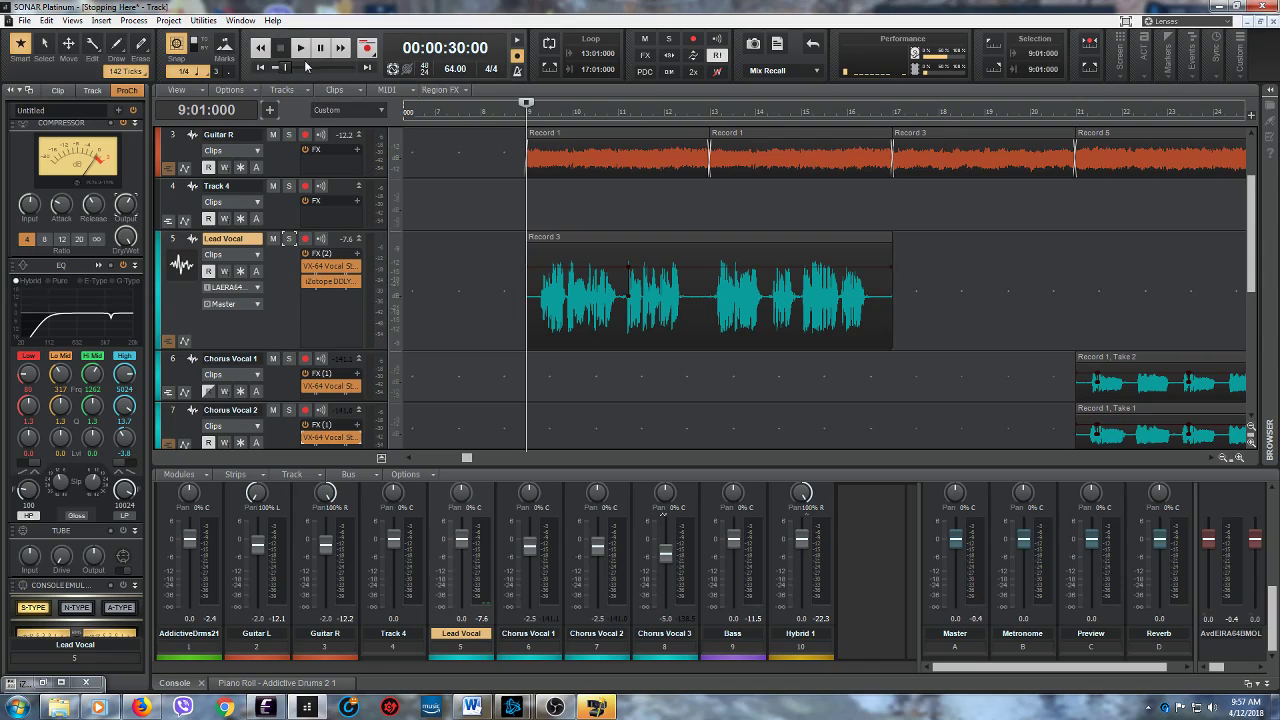
click(299, 49)
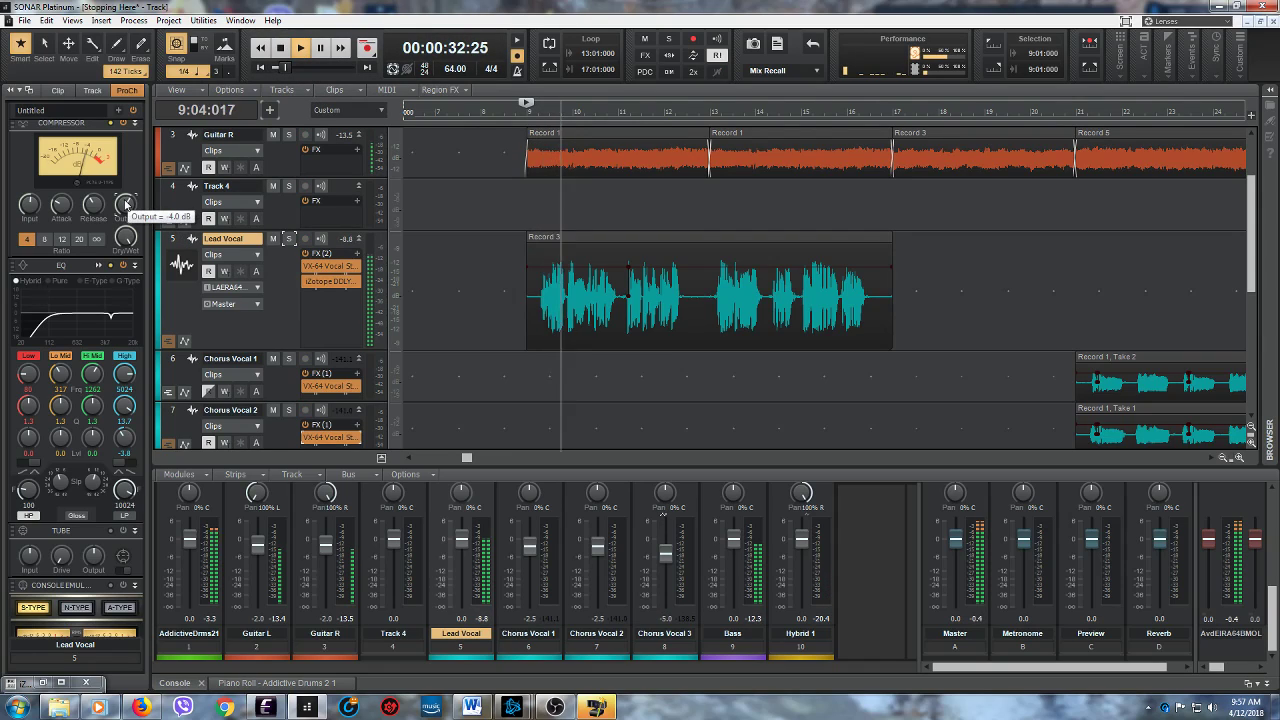
drag(126, 205, 126, 213)
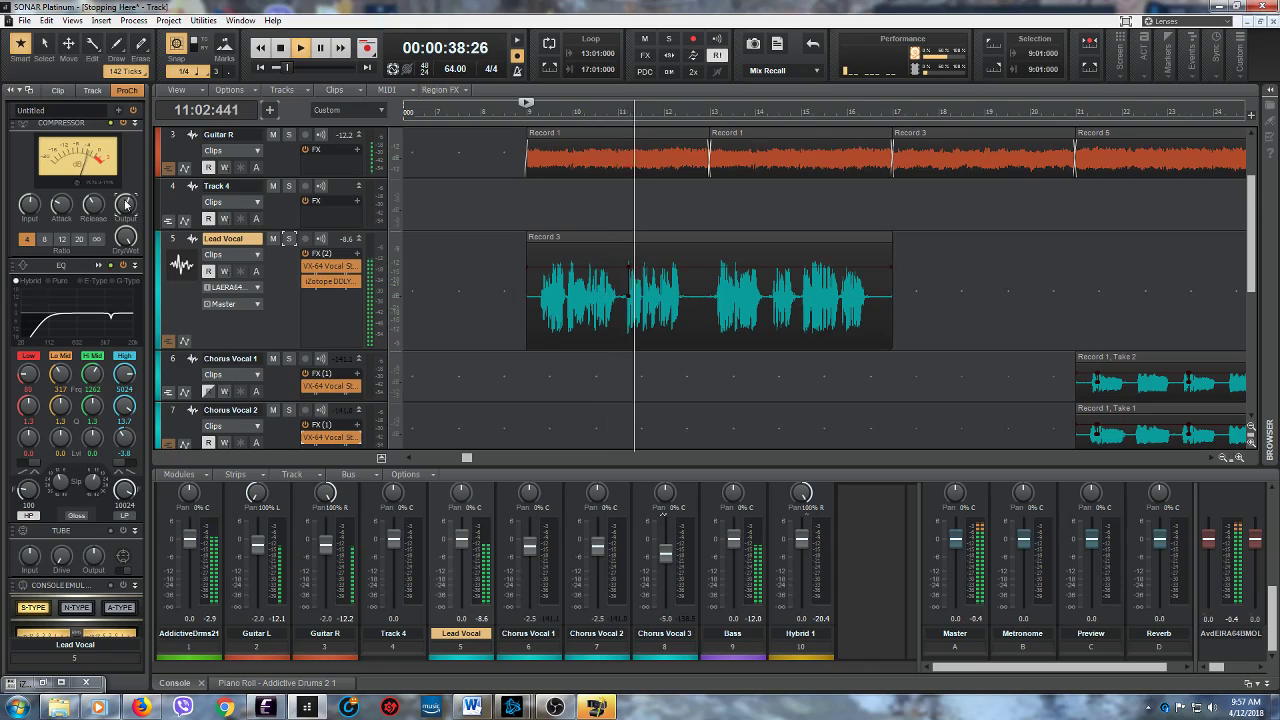
drag(126, 213, 126, 209)
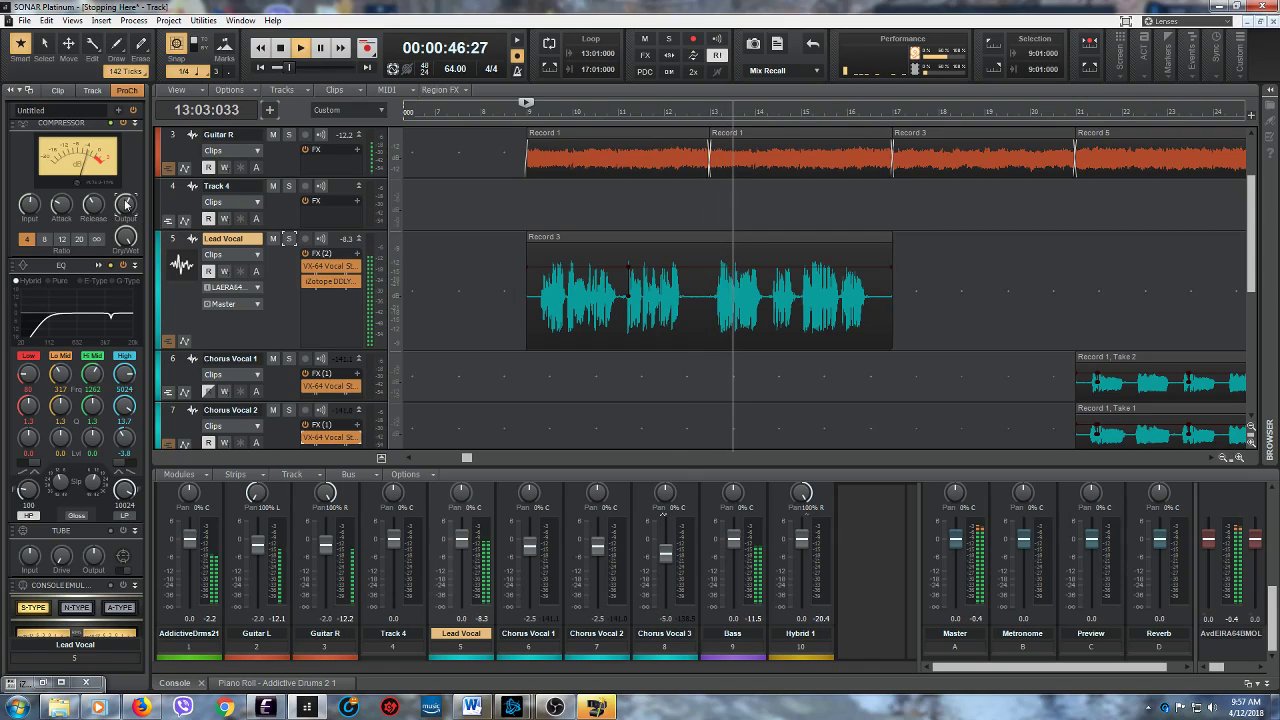
click(281, 50)
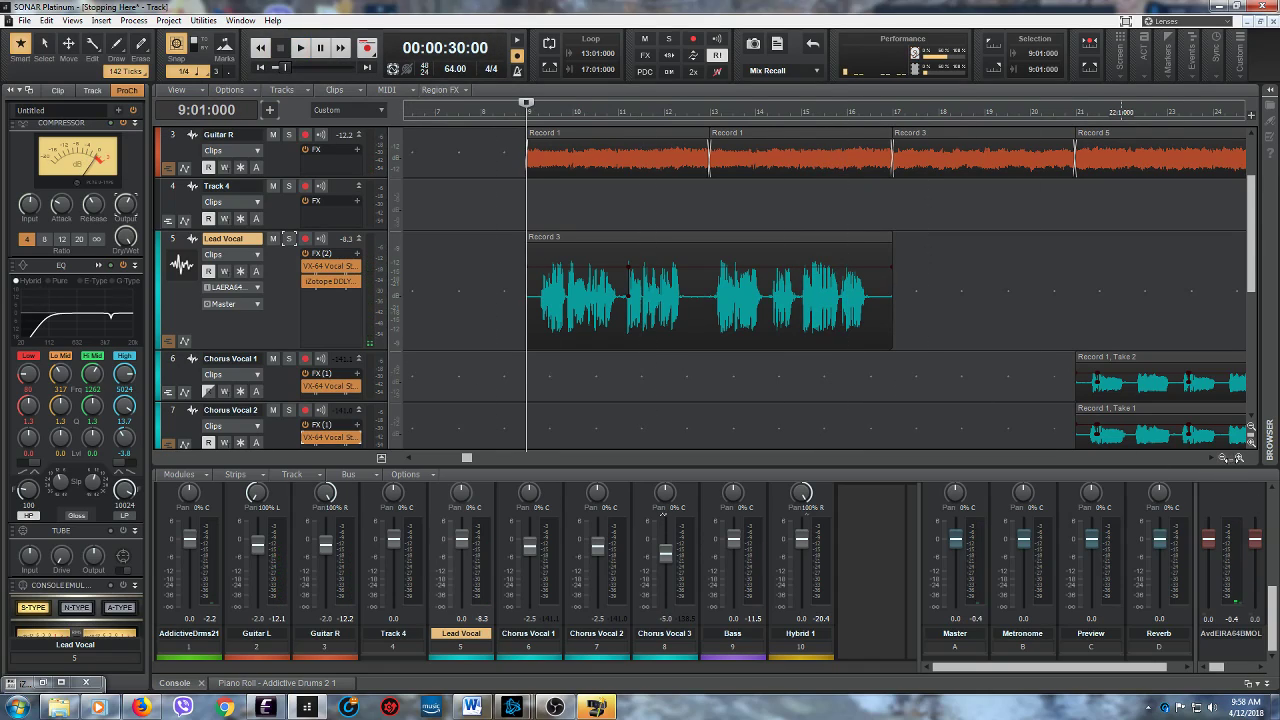
- Switch to OBS to check the running screen recording, and minimize it again
click(555, 707)
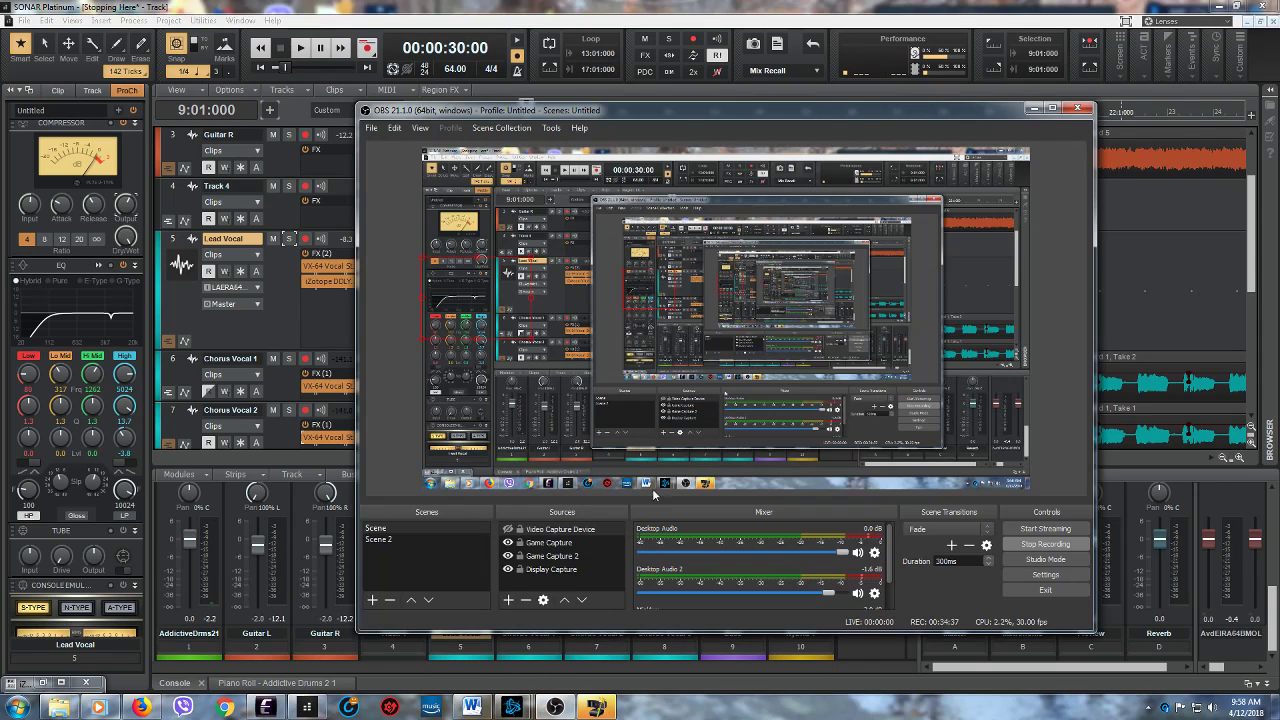
click(1034, 109)
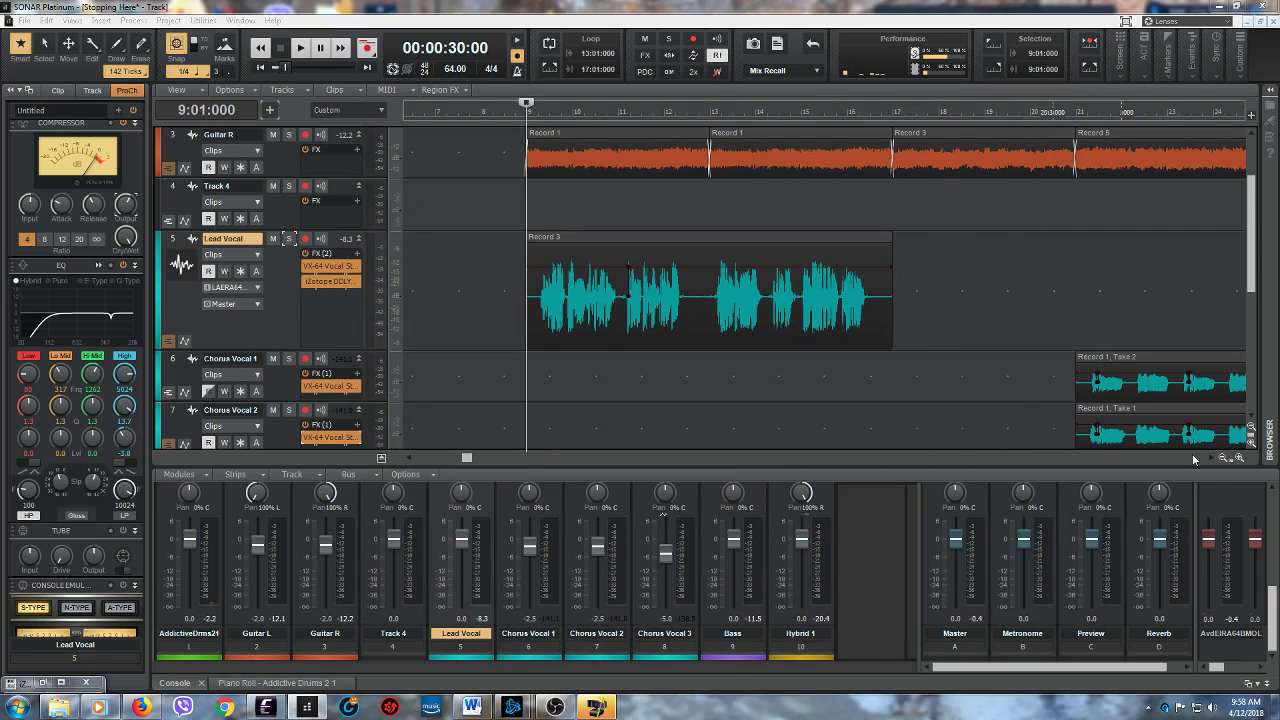
- Audition the zoomed-in start of the Lead Vocal clip from 9:02:360 and stop playback
drag(1230, 457, 1163, 445)
drag(491, 458, 496, 458)
click(739, 357)
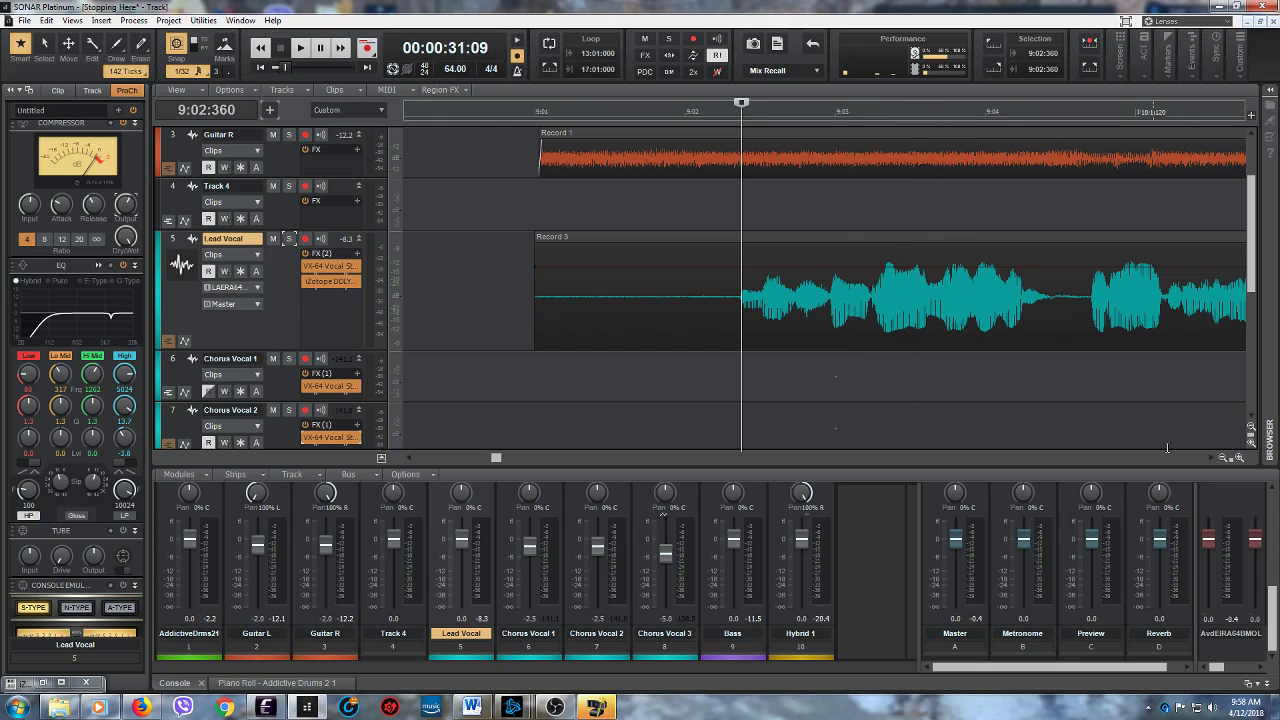
drag(1233, 457, 1180, 445)
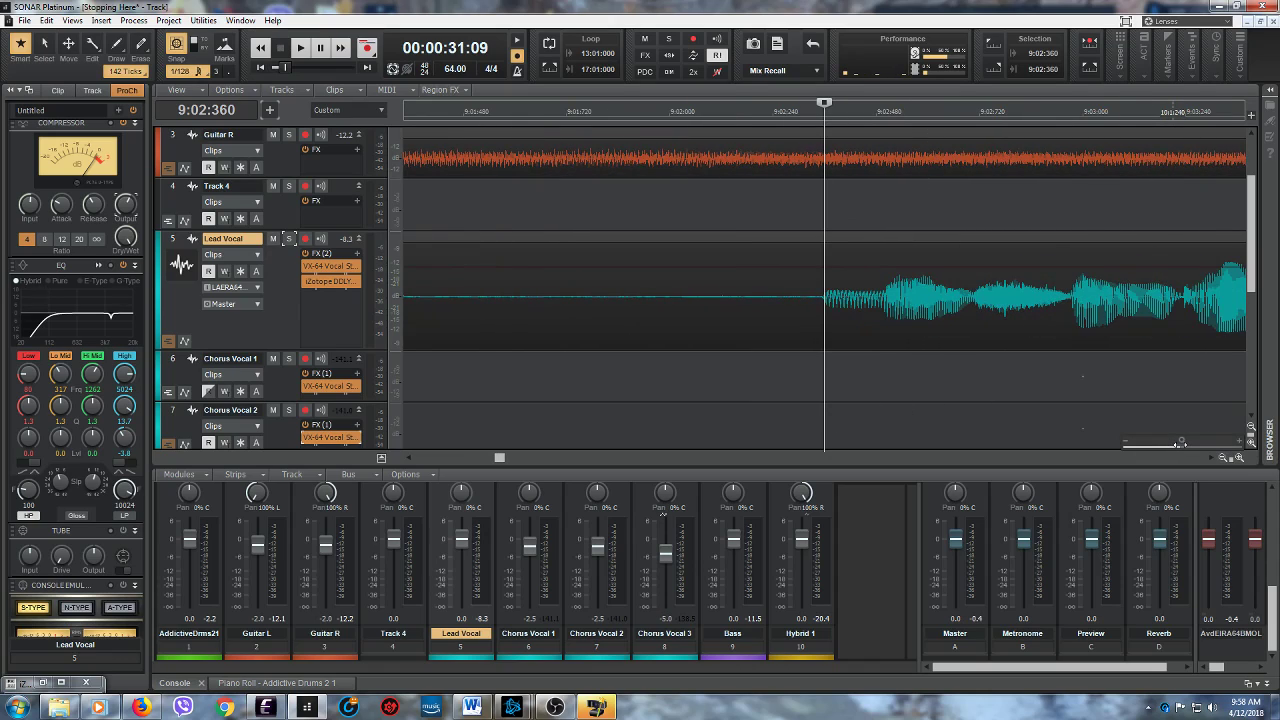
key(space)
key(space)
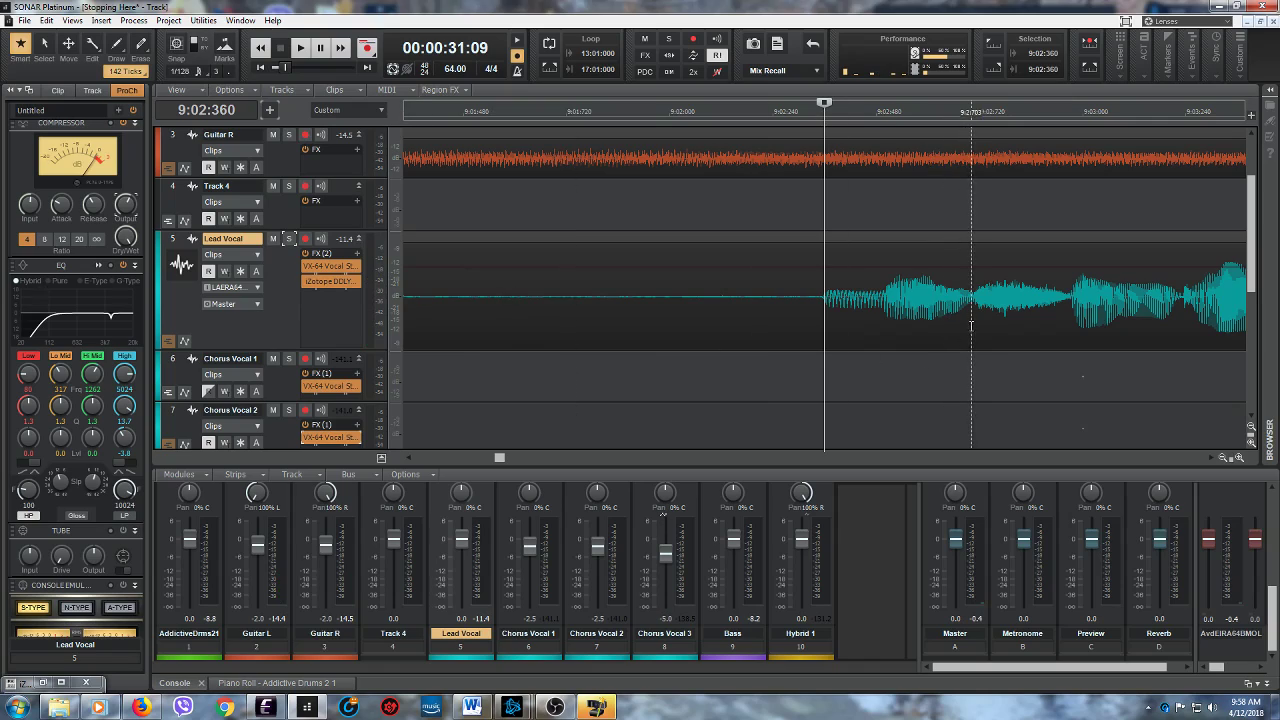
- Show clip gain on the Lead Vocal track and lower it to about -7.8 dB between 9:02:704 and 9:02:936
drag(976, 322, 1070, 320)
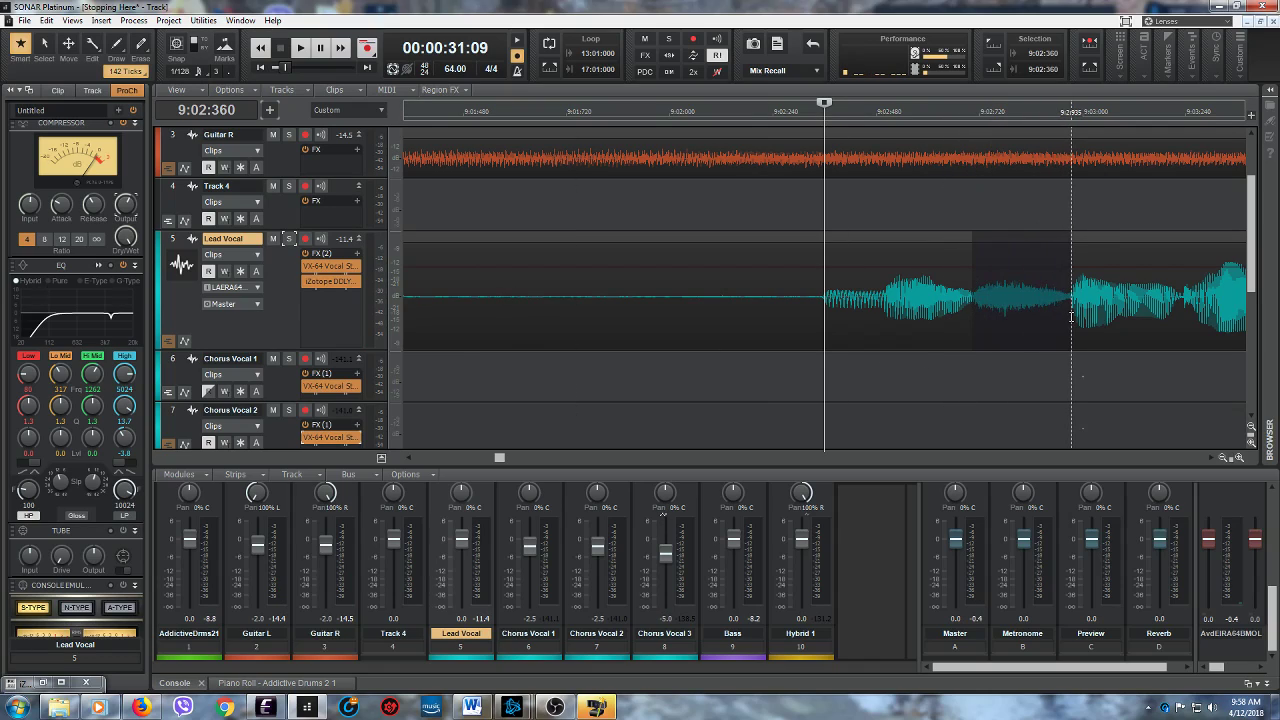
click(247, 256)
mouse_move(320, 314)
click(255, 316)
drag(1017, 238, 1017, 238)
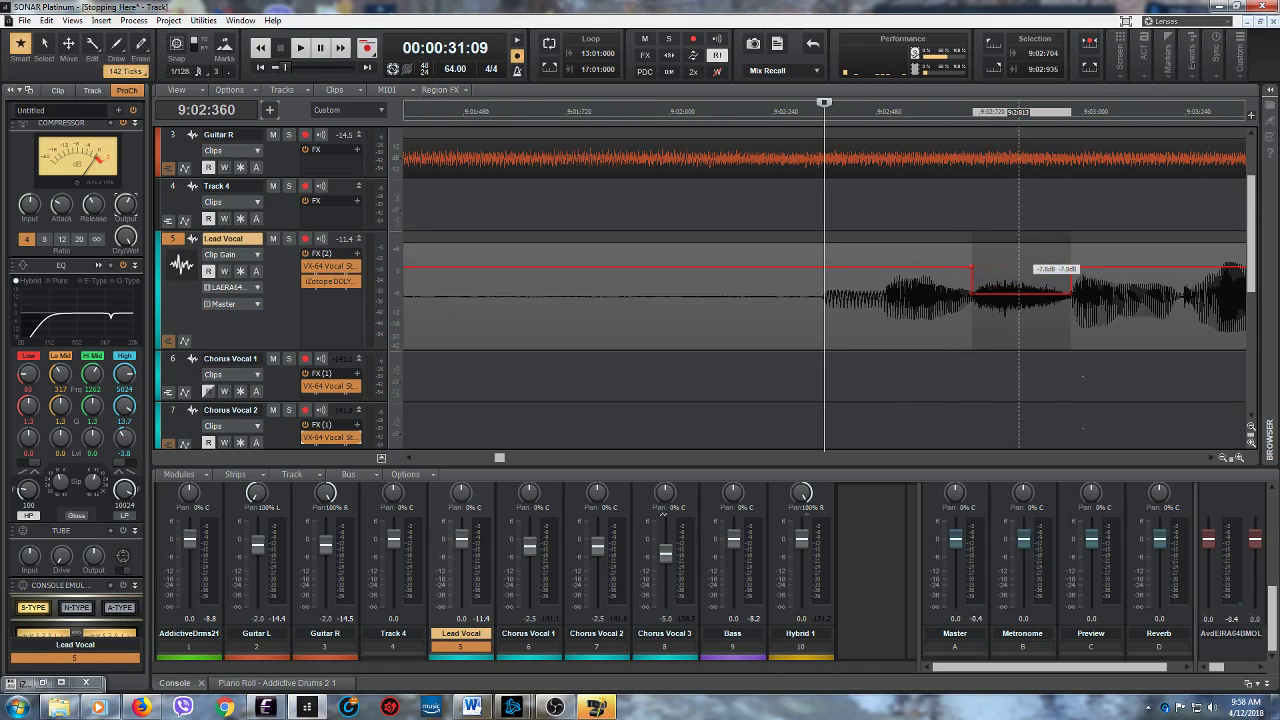
- Play on past the clip gain dip, replaying from 9:04:682 and 10:01:195 to locate the next sound to reduce
click(300, 47)
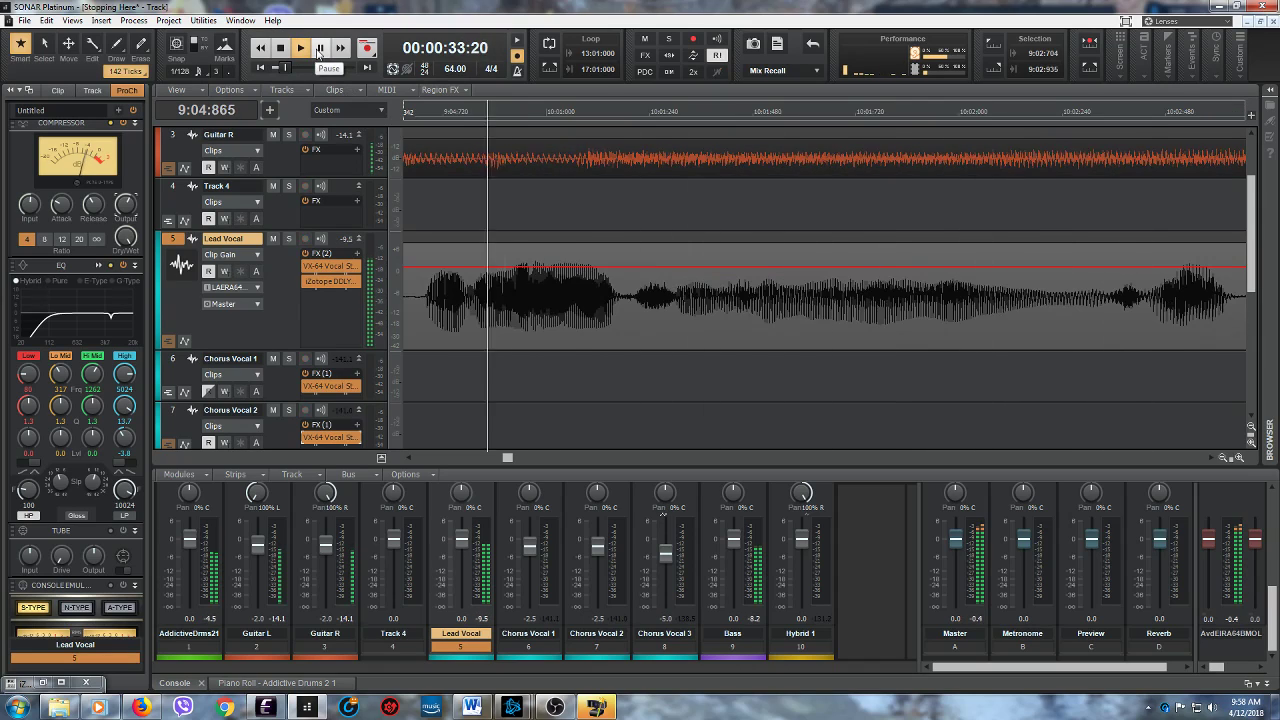
click(319, 48)
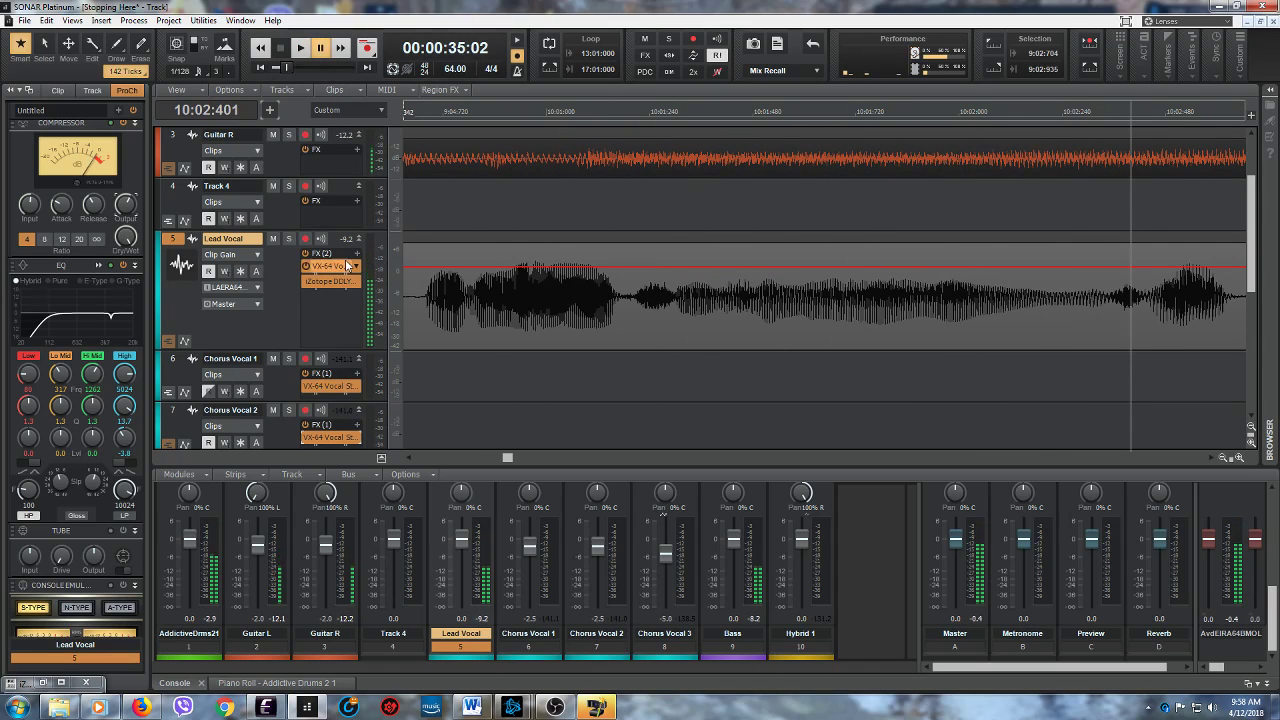
click(428, 335)
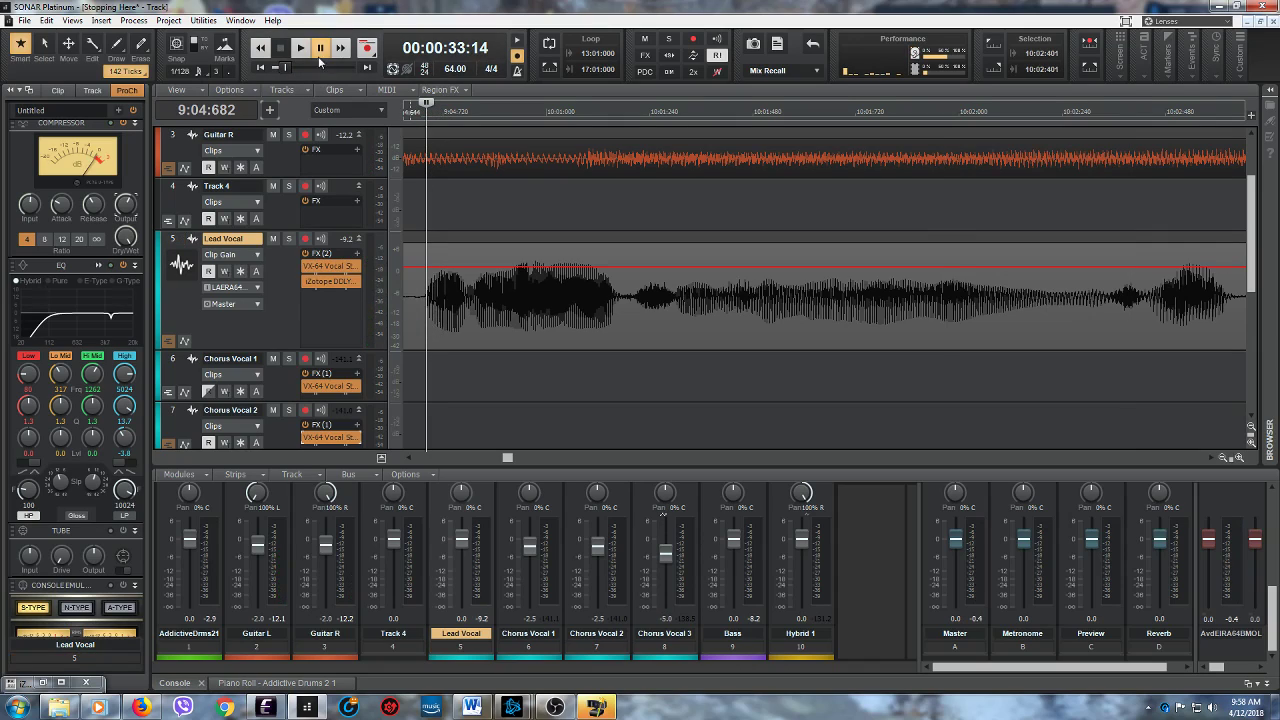
click(300, 48)
click(281, 49)
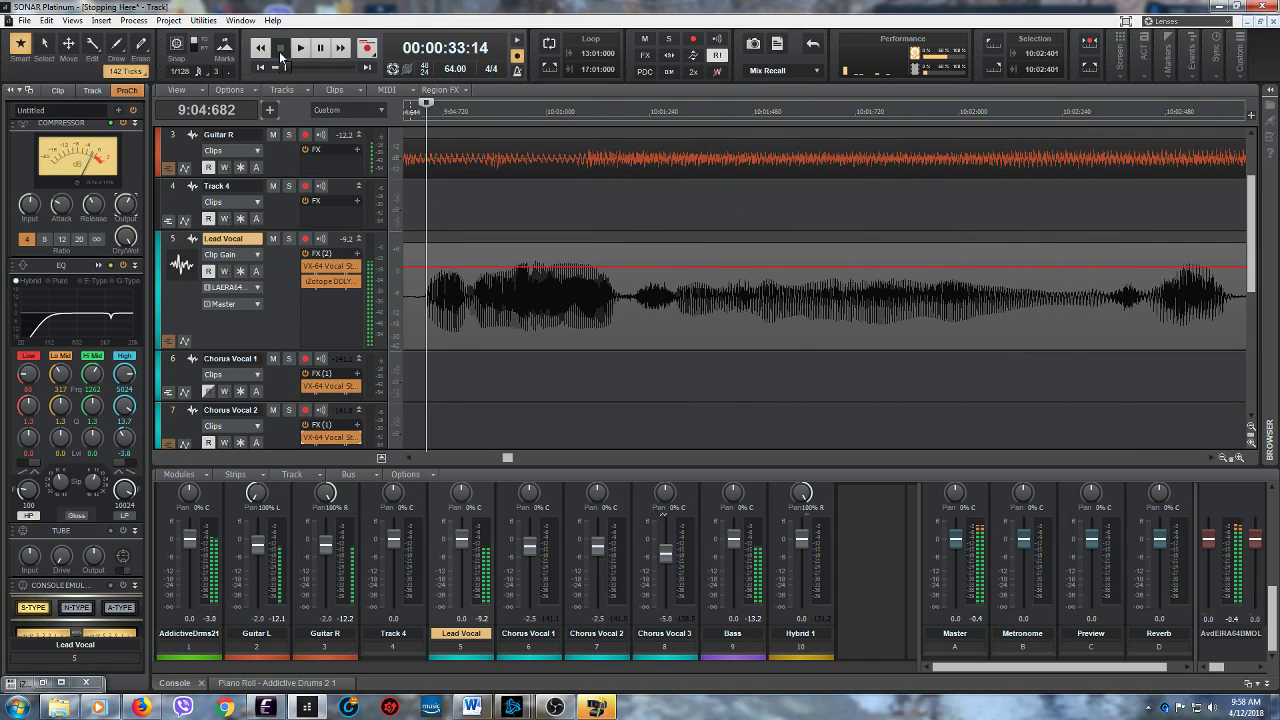
key(space)
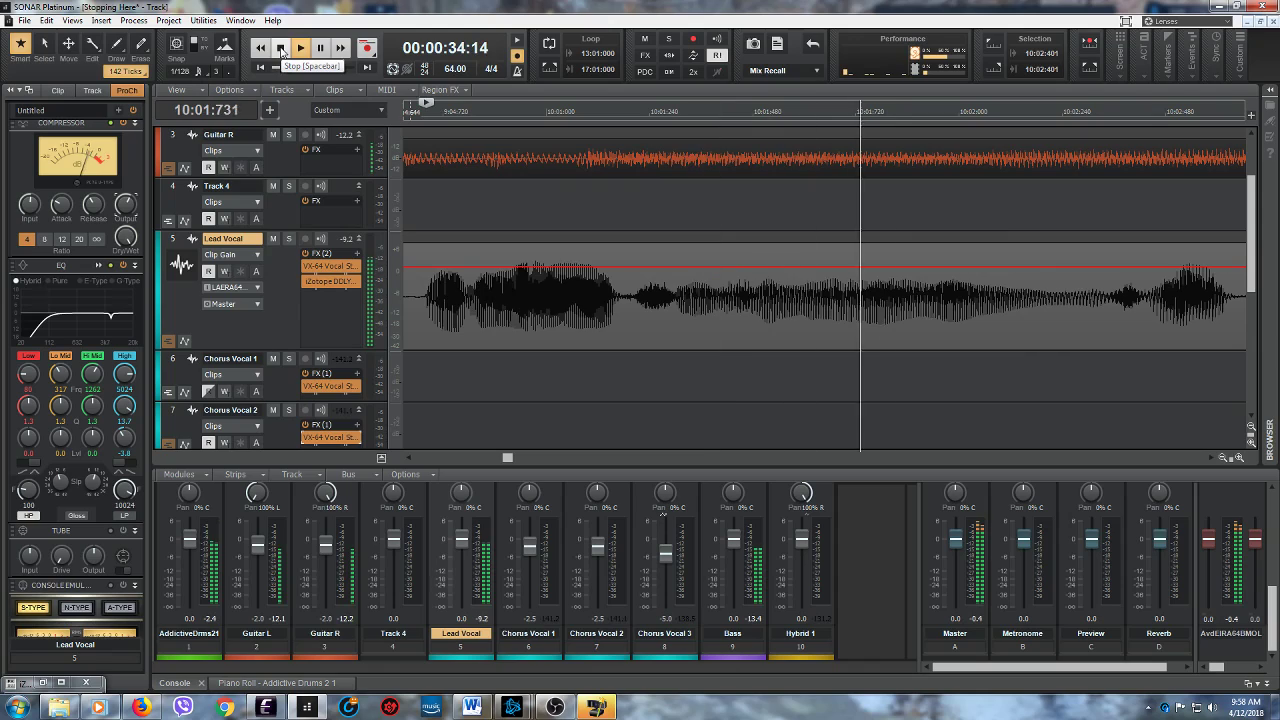
click(281, 49)
click(629, 314)
click(300, 48)
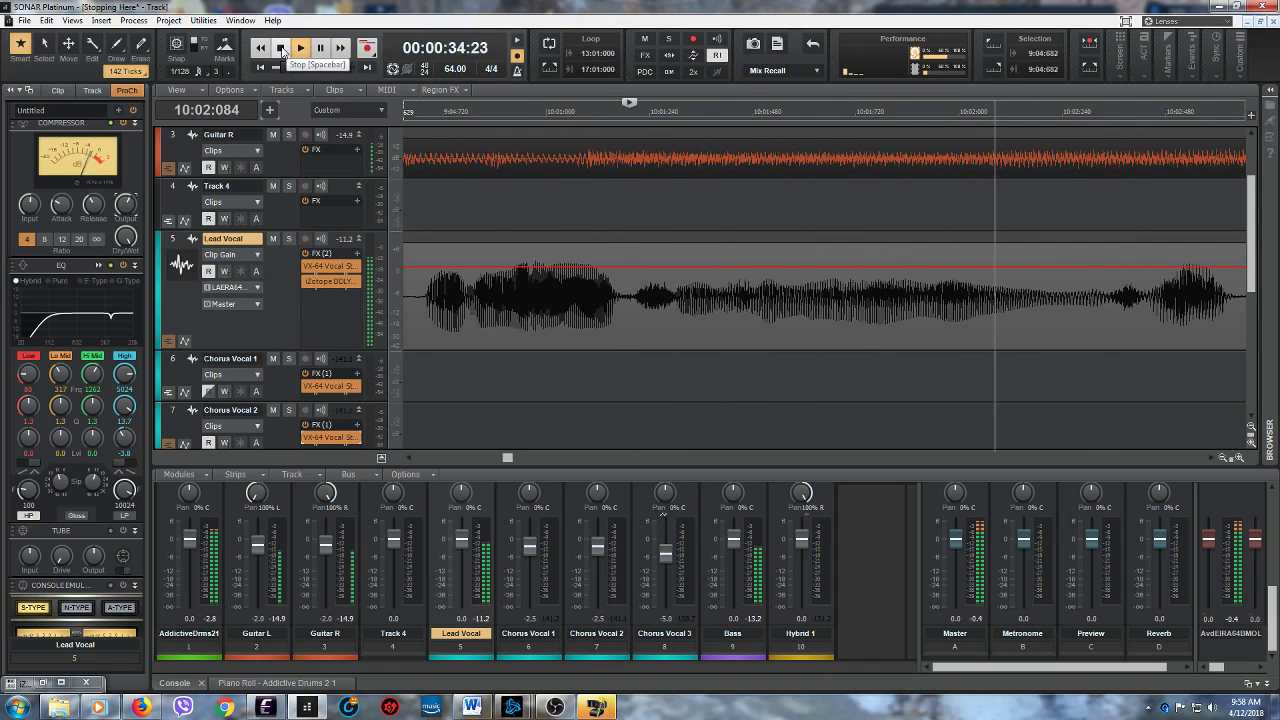
click(281, 49)
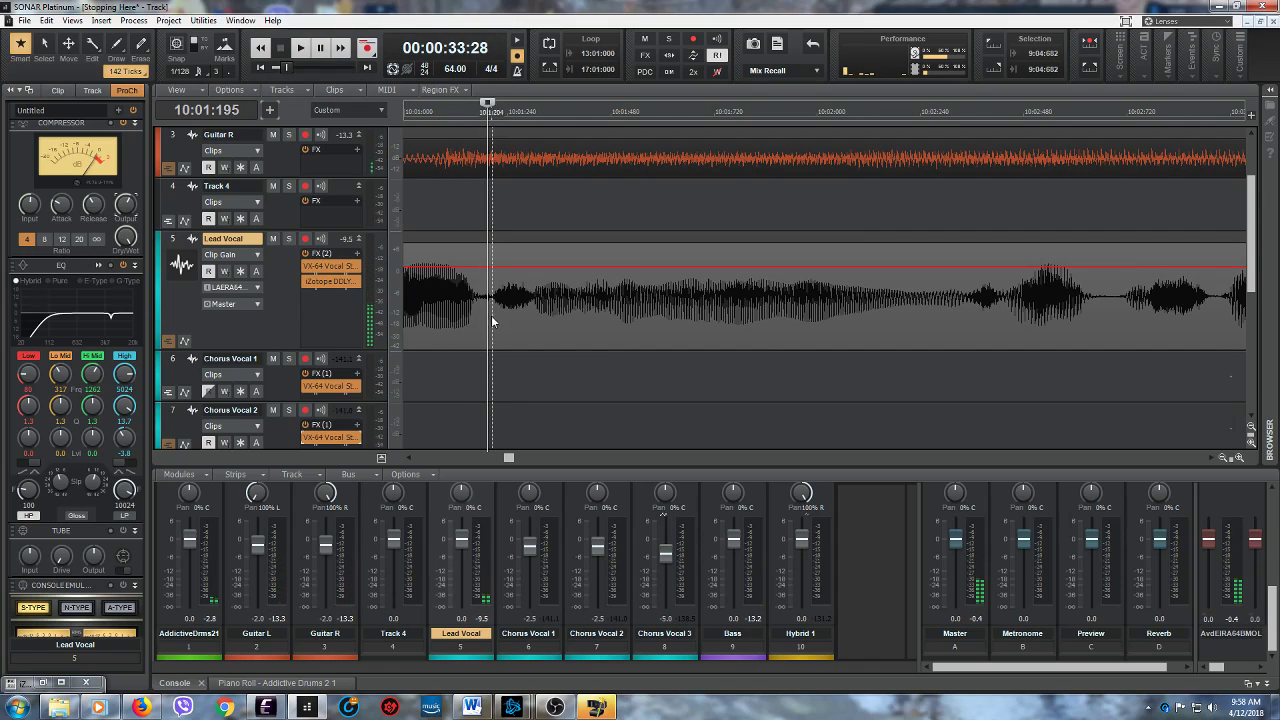
- Lower the clip gain of the short Lead Vocal sound starting at 10:01:193, and play from there to check it
drag(487, 314, 533, 322)
drag(509, 237, 509, 237)
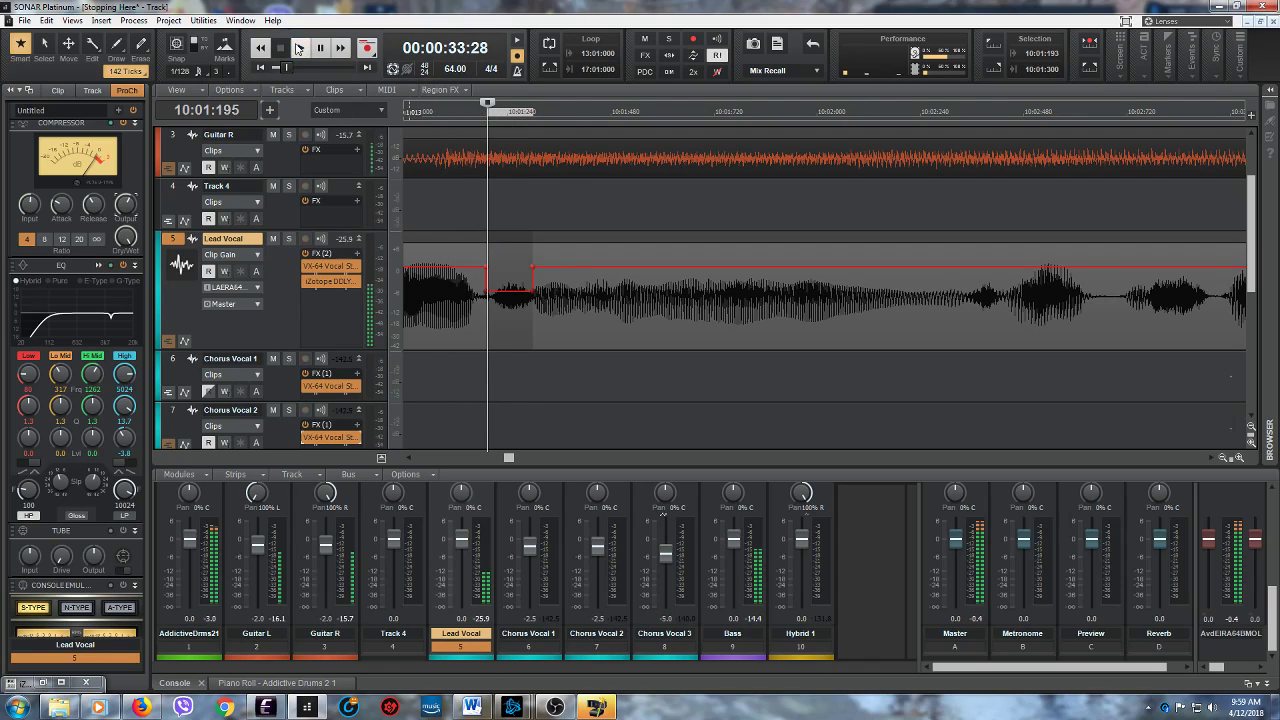
click(300, 47)
click(283, 48)
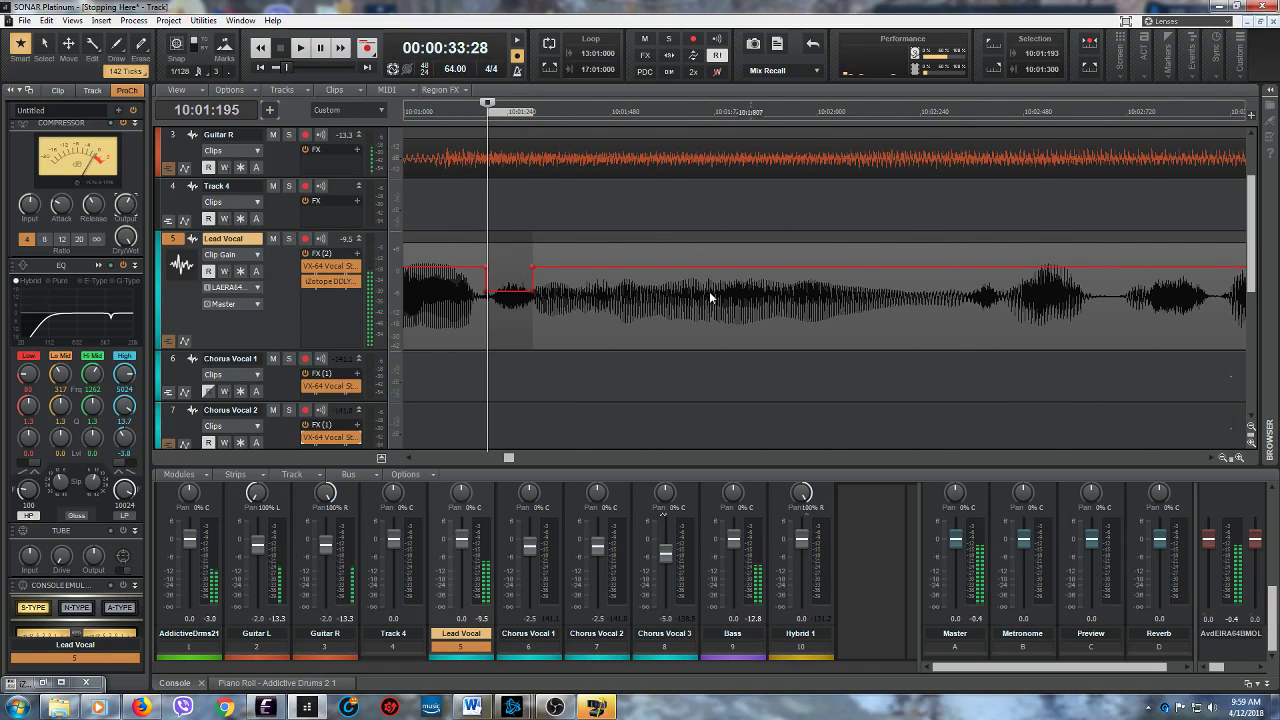
- Audition the Lead Vocal from 10:02:352, and lower the clip gain between 10:02:351 and 10:02:449
click(968, 320)
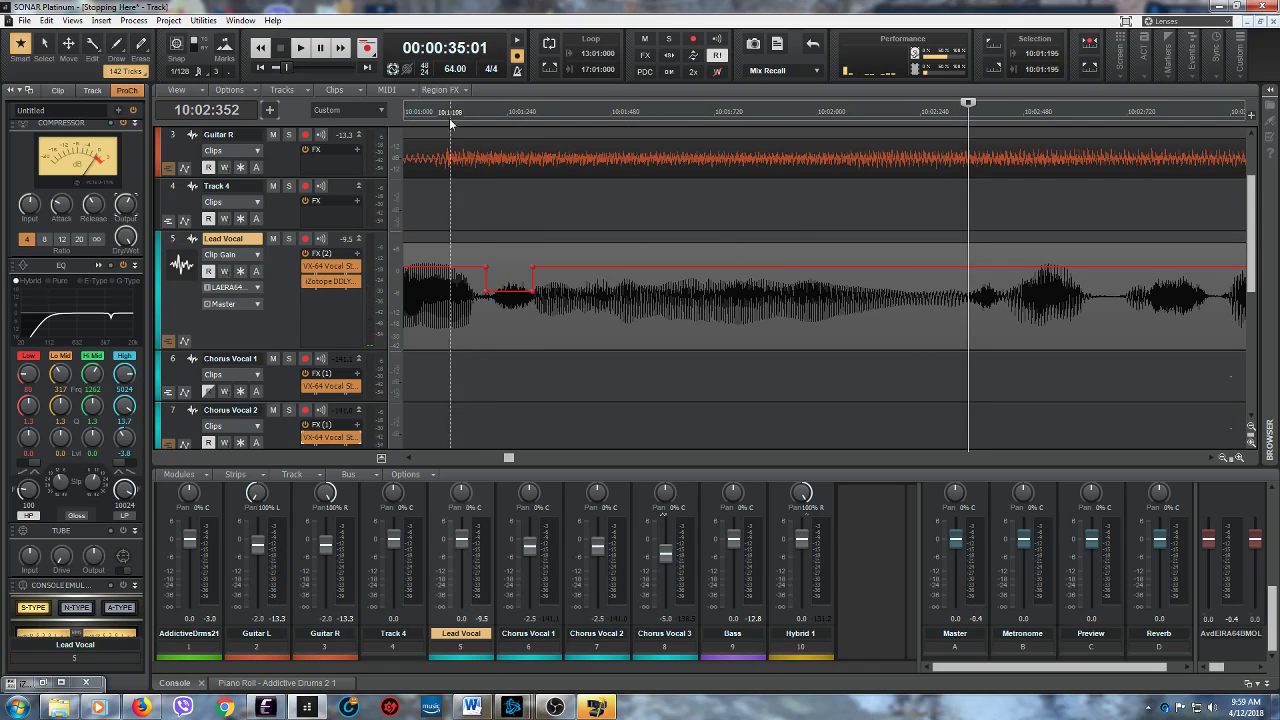
click(300, 47)
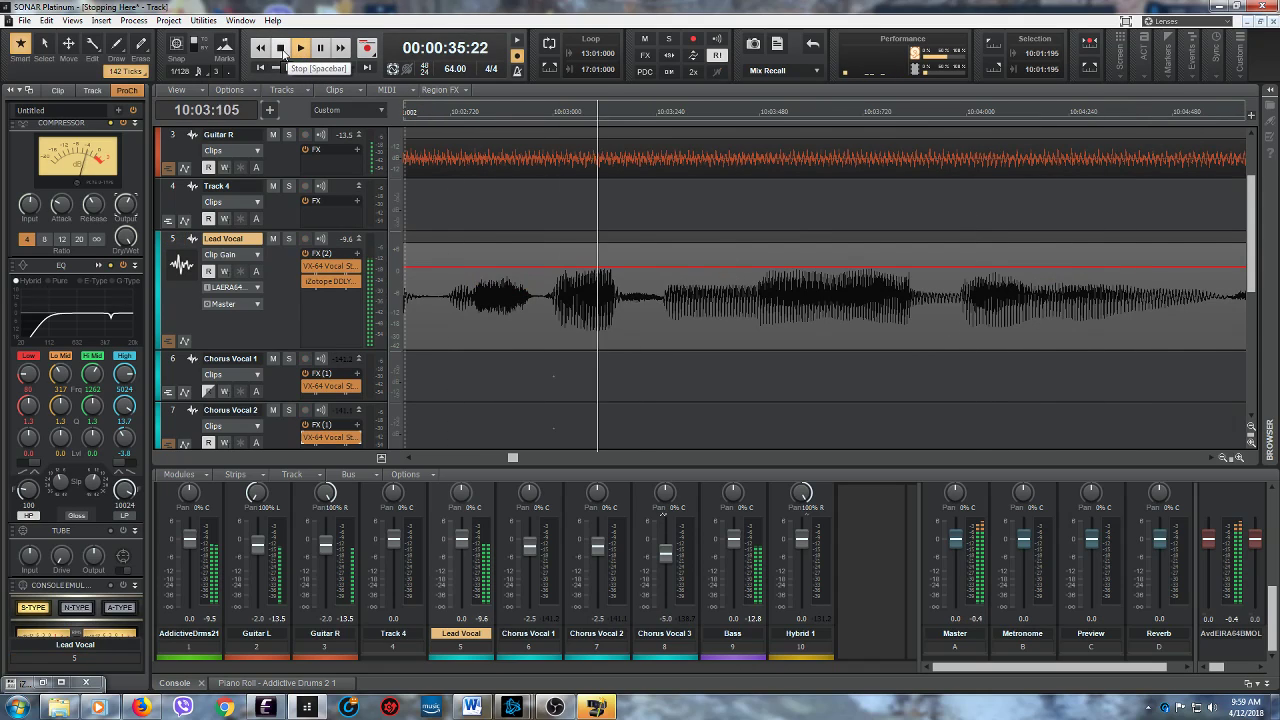
key(space)
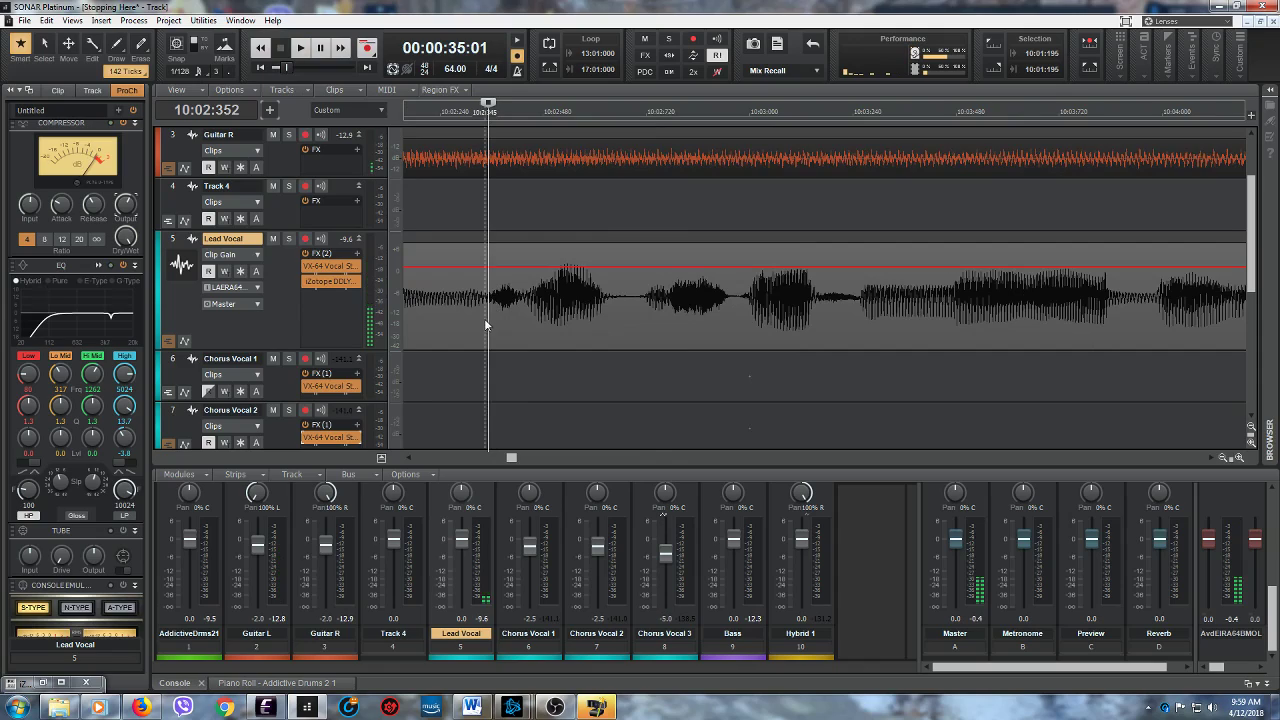
drag(490, 319, 529, 318)
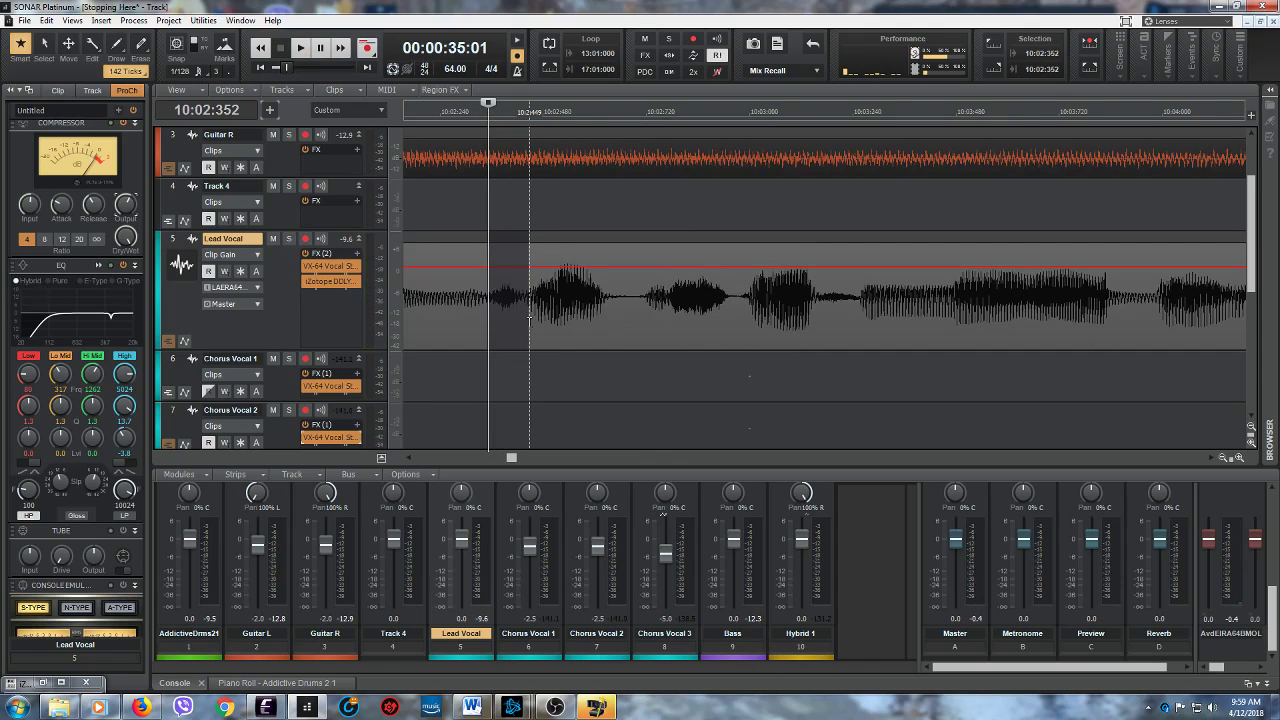
drag(506, 245, 509, 262)
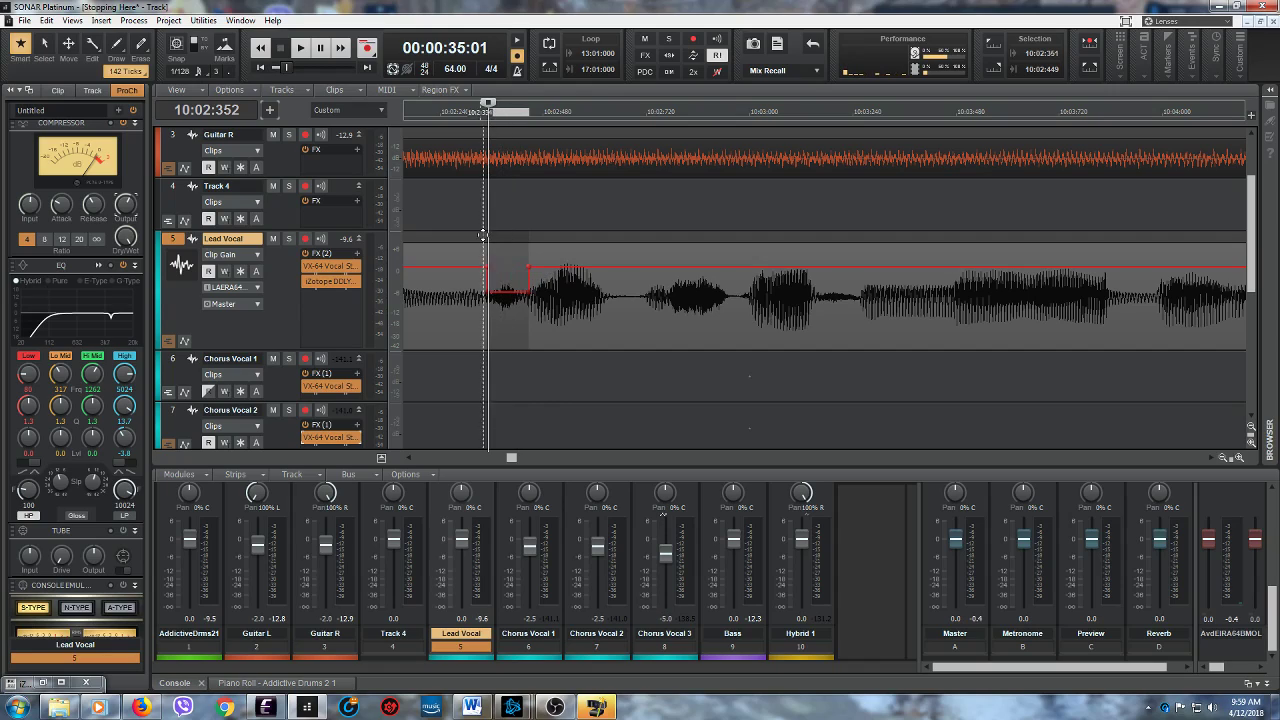
- Replay the reduced Lead Vocal section twice from 10:02:348 to check the gain change
click(486, 320)
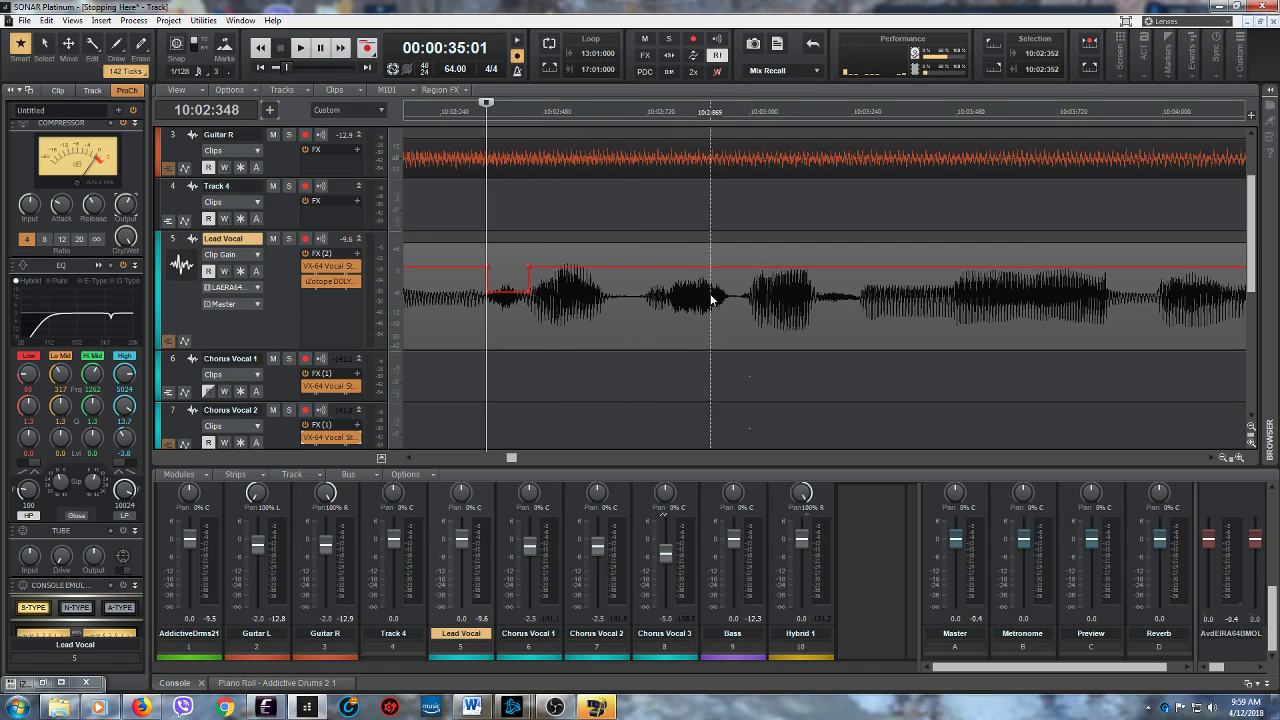
click(300, 47)
click(280, 48)
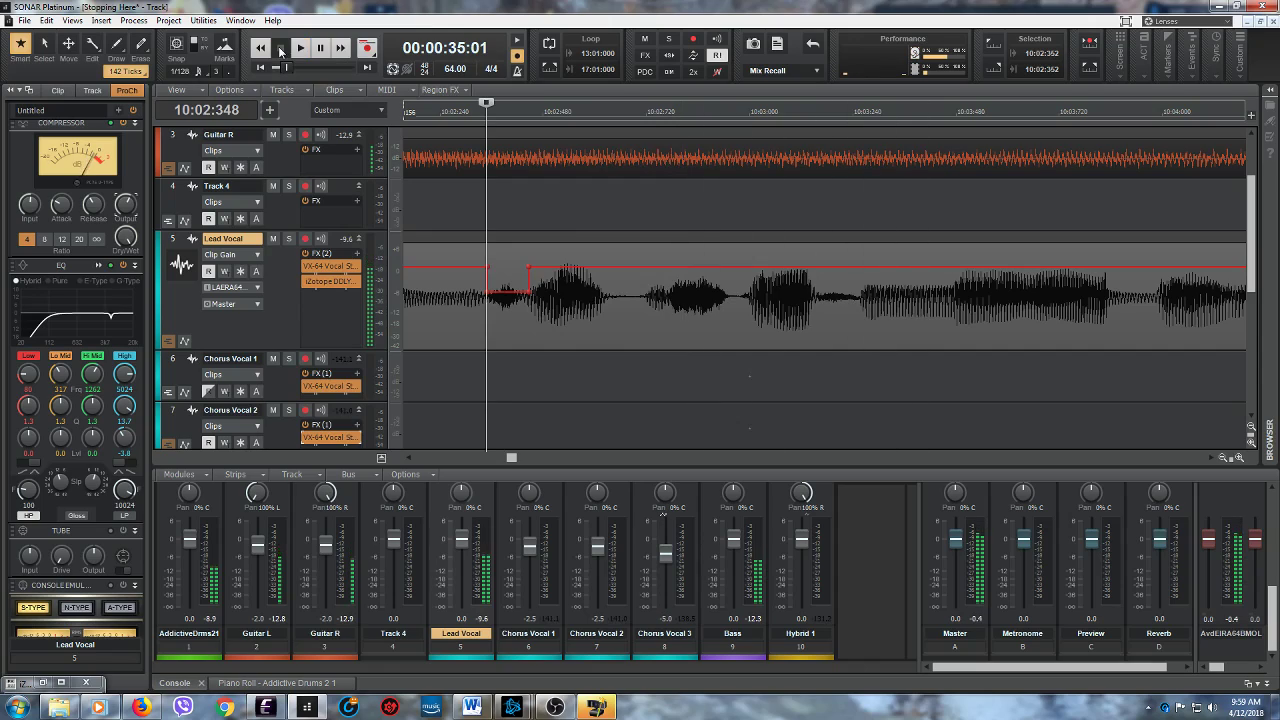
click(300, 47)
click(280, 48)
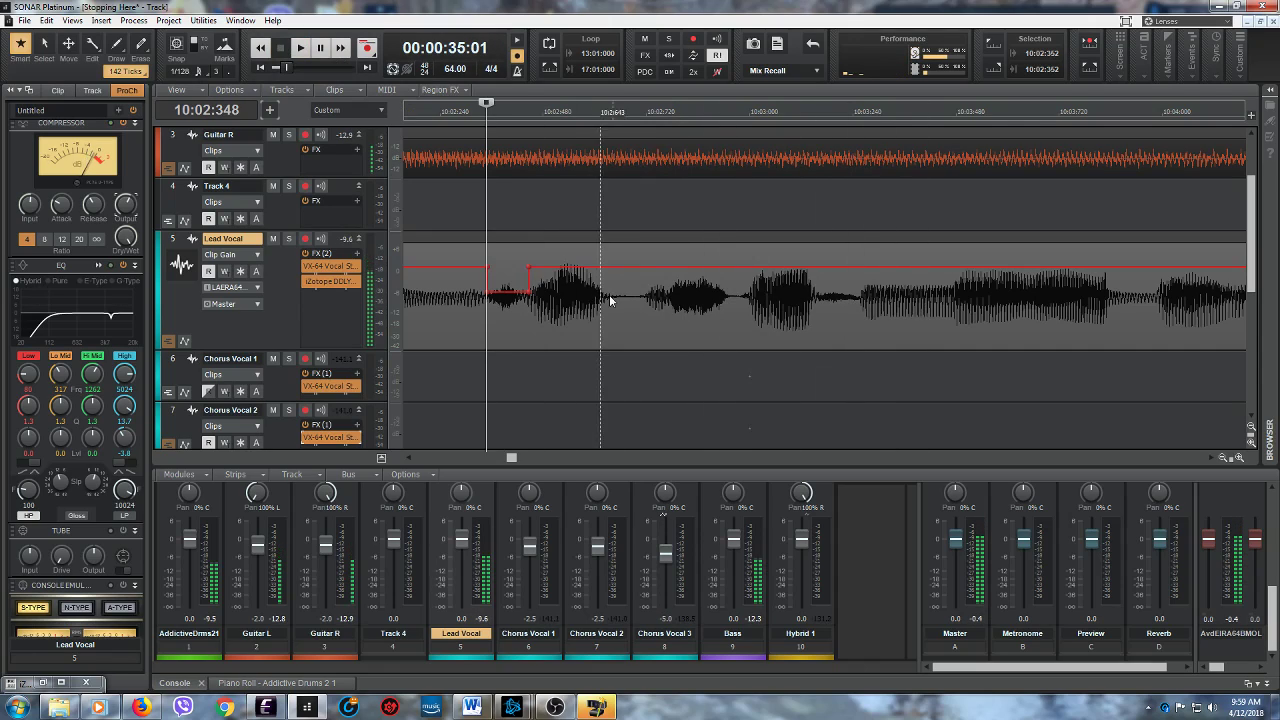
- Audition the Lead Vocal from 10:02:768, lower the clip gain of the sound starting there to about -8.0 dB, and play on
click(667, 307)
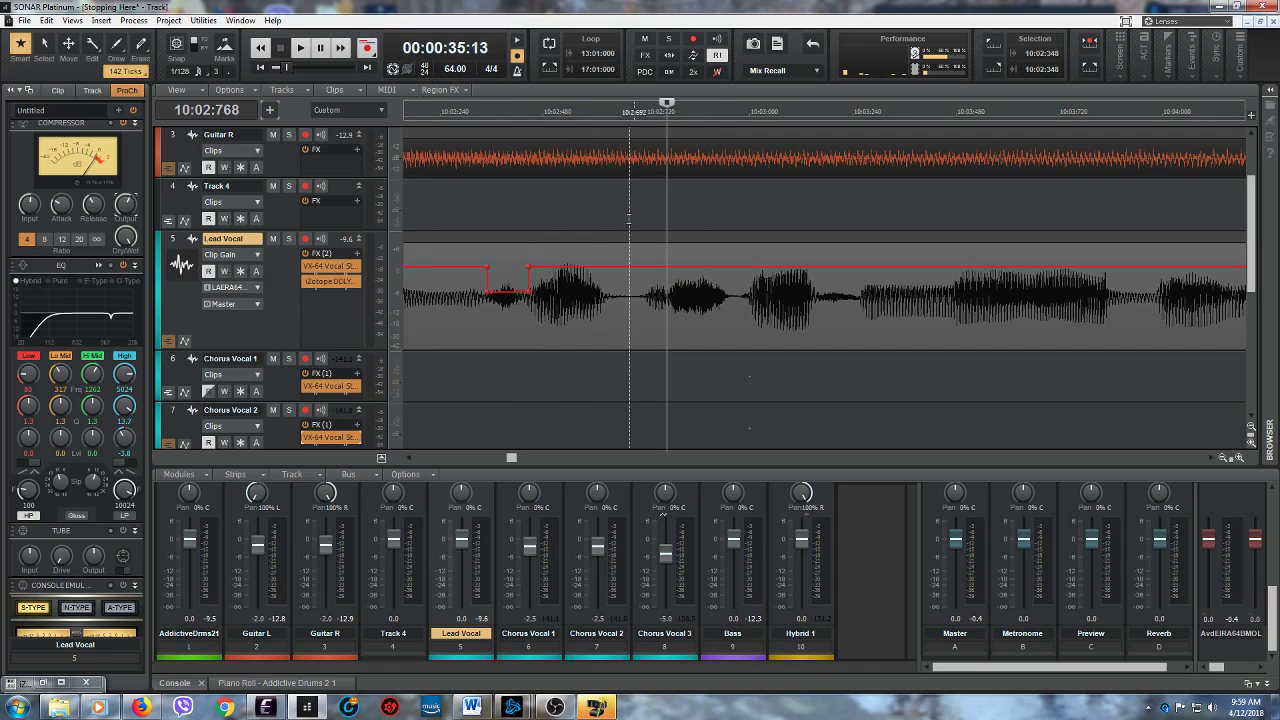
click(301, 50)
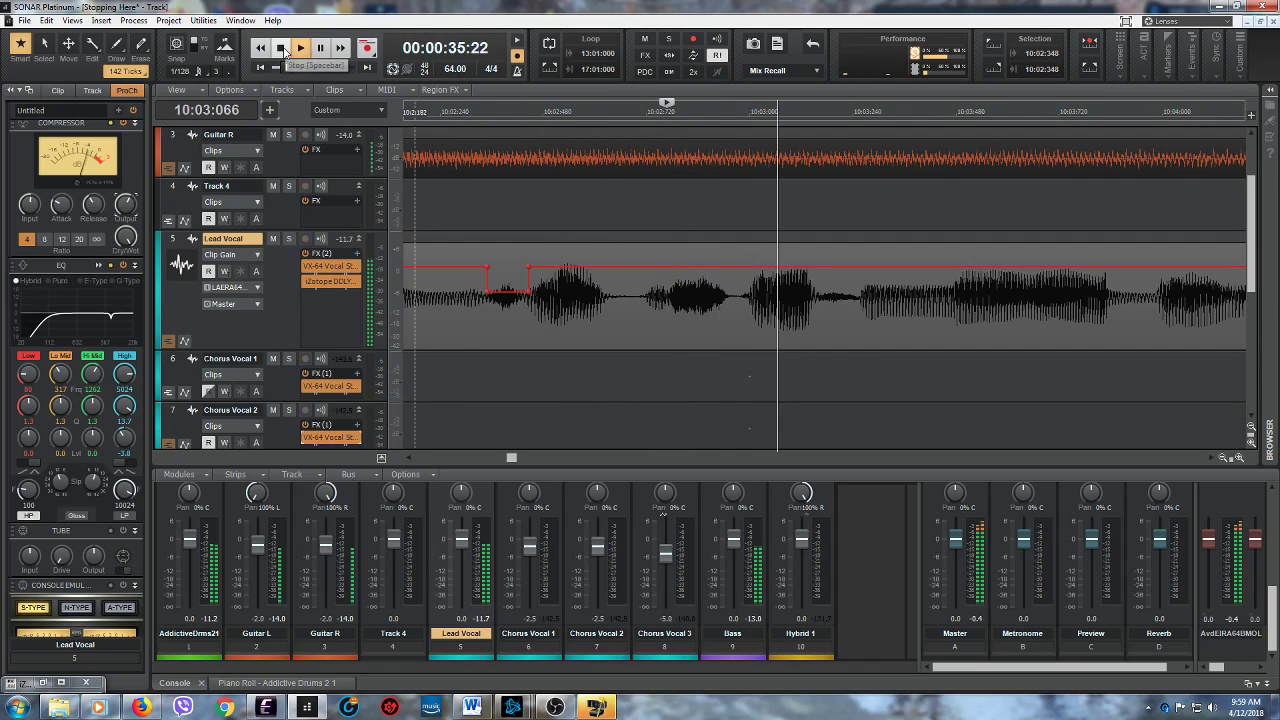
click(282, 49)
click(300, 49)
click(282, 49)
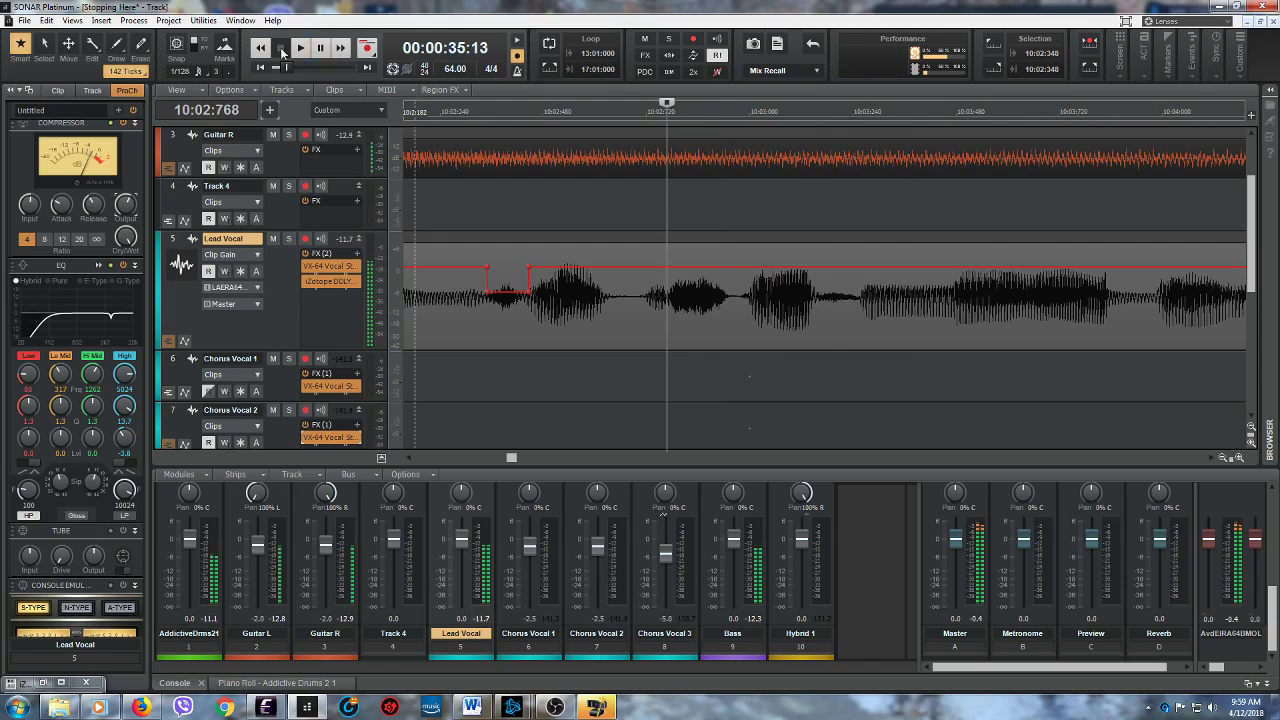
drag(668, 336, 734, 325)
drag(696, 268, 692, 295)
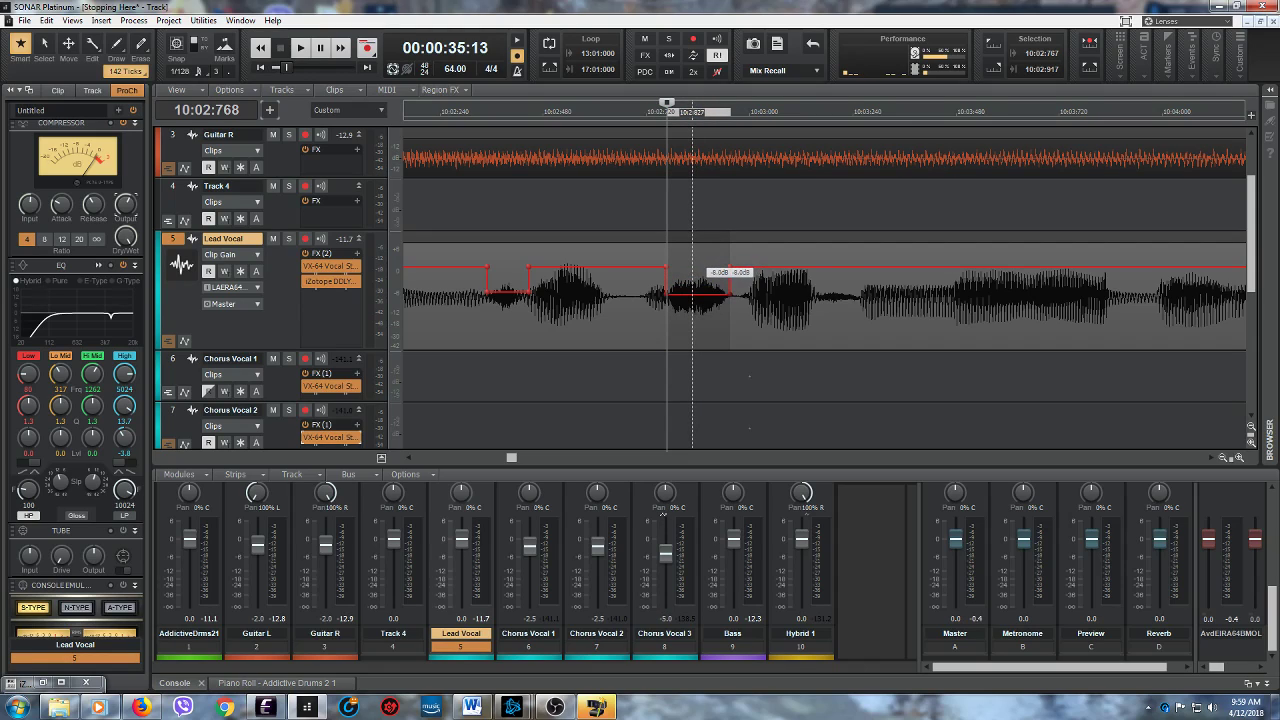
click(300, 47)
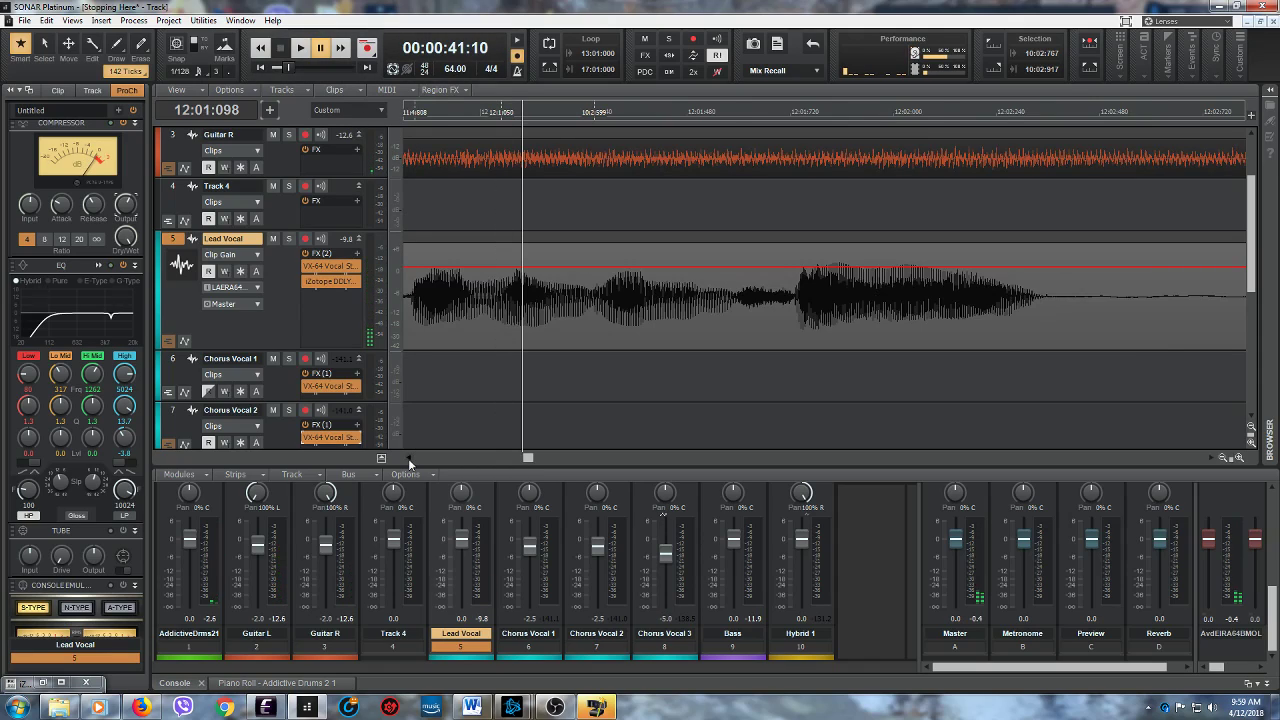
- Audition the Lead Vocal from 11:04:461, and lower the clip gain between 11:04:460 and 11:04:633 to about -7.4 dB
scroll(408, 460, left, 10)
click(525, 325)
click(301, 47)
click(301, 47)
mouse_move(526, 310)
mouse_down()
mouse_move(587, 296)
mouse_move(554, 292)
mouse_up()
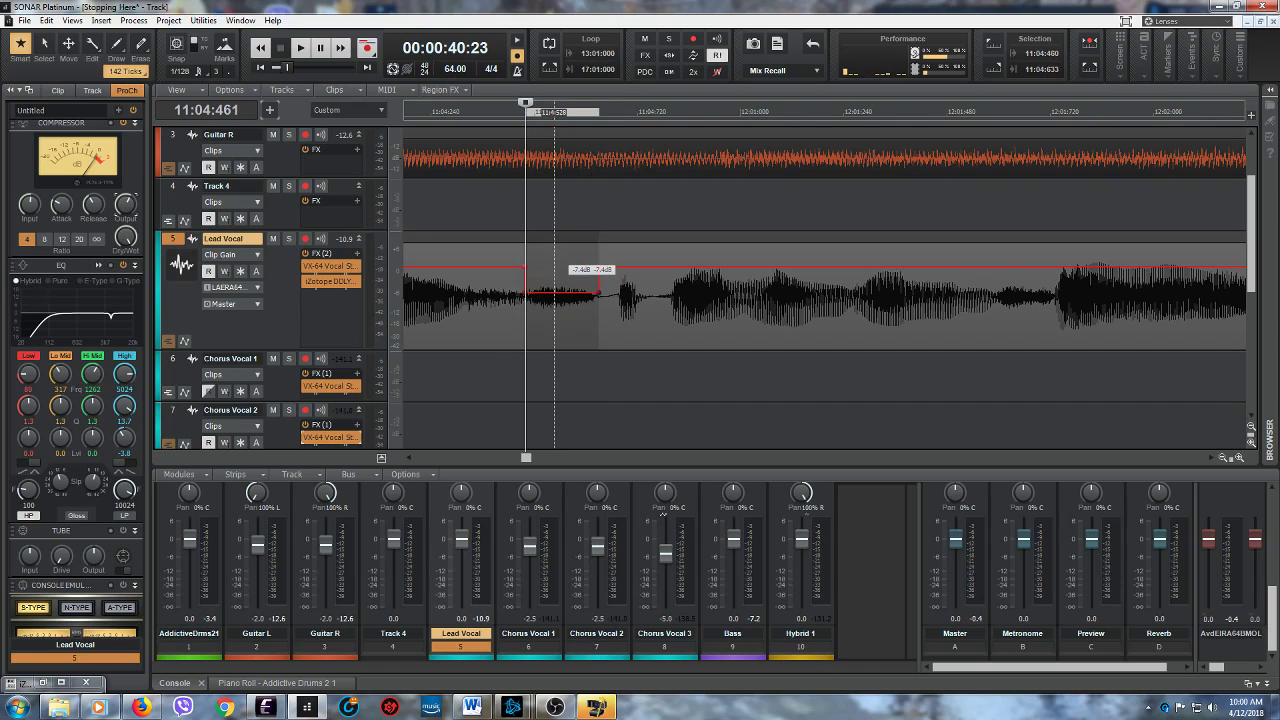
- Play the Lead Vocal from 11:04:314 through the reduced section to check the gain change, and listen on into bar 12
click(462, 341)
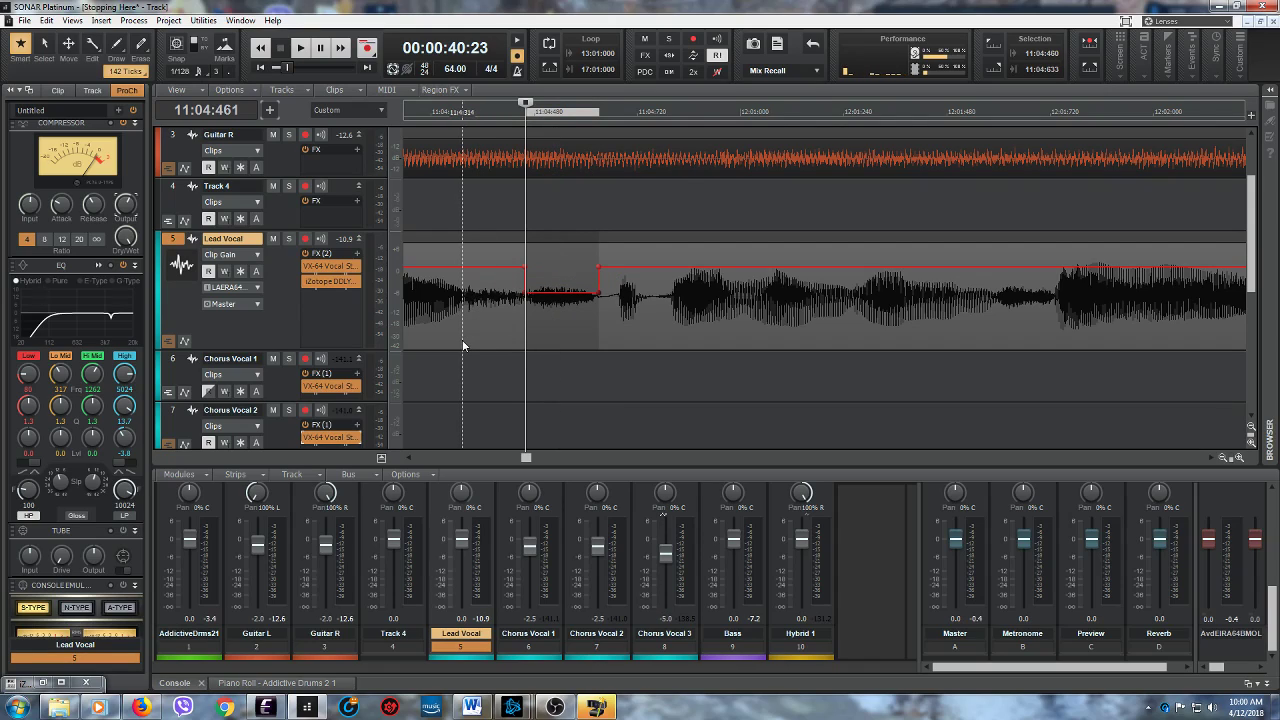
click(299, 49)
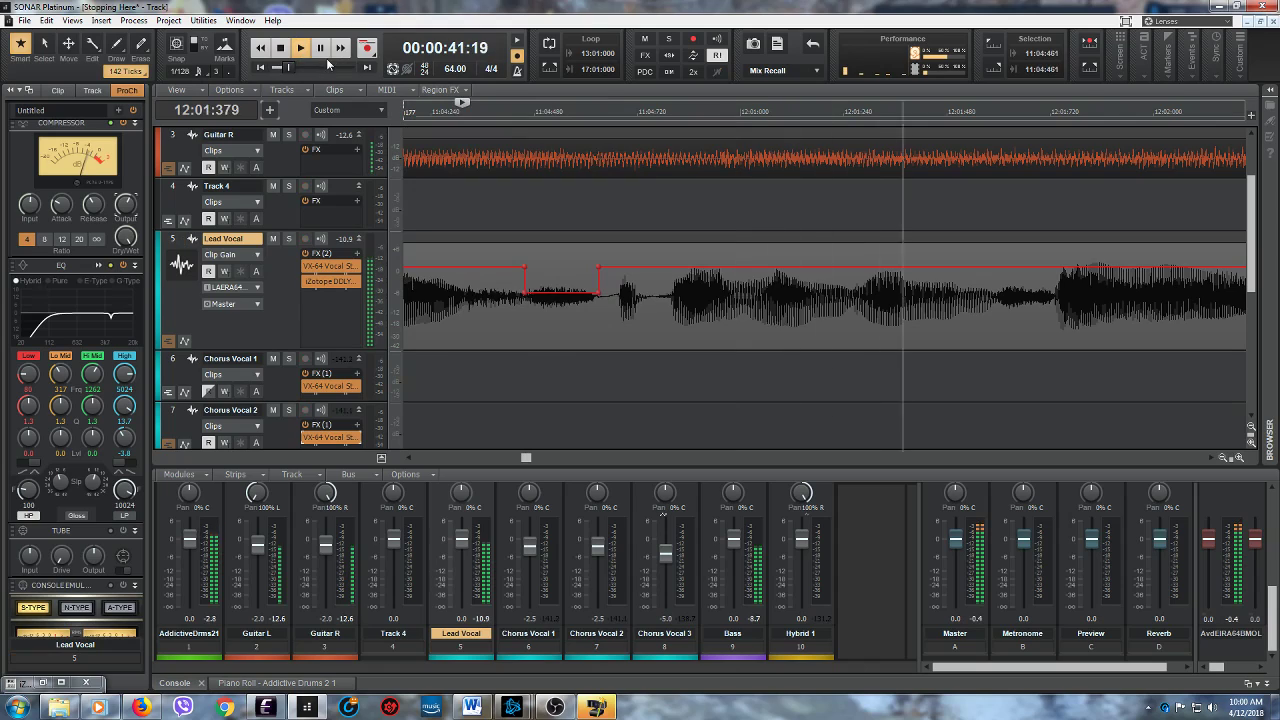
click(320, 49)
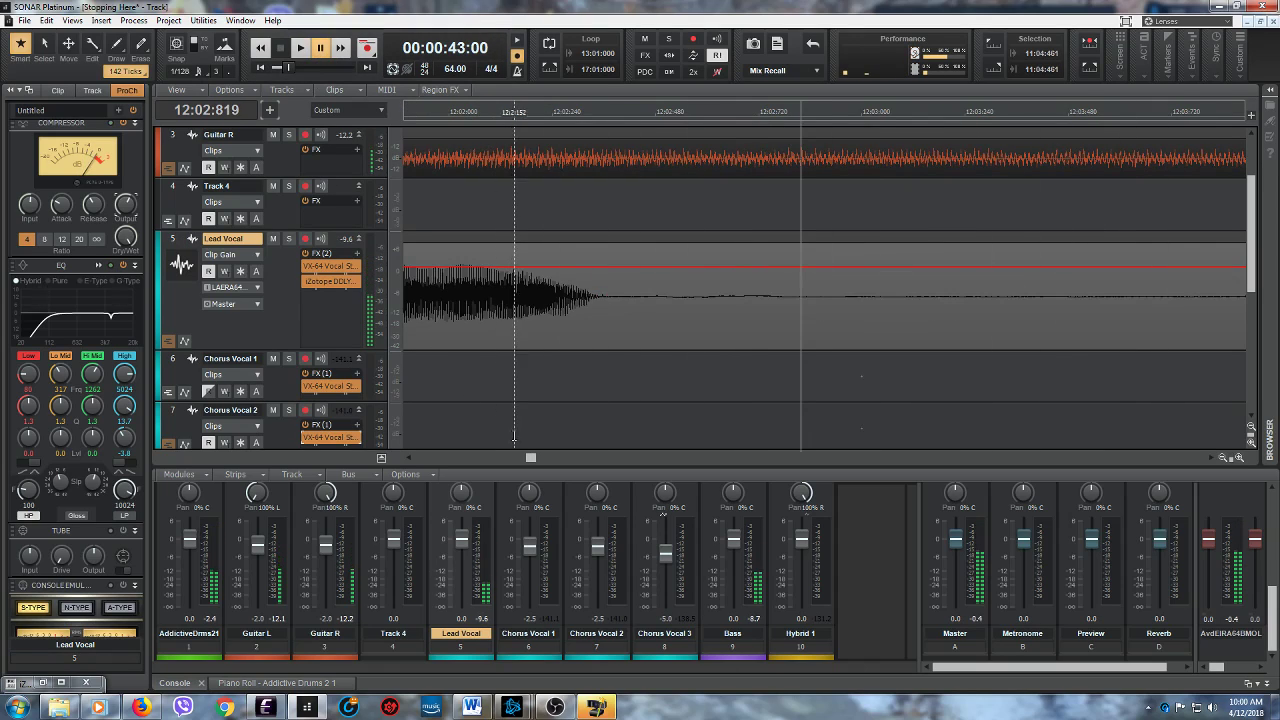
- Audition the Lead Vocal from 12:01:591, and lower the clip gain between 12:01:592 and 12:01:733
drag(533, 457, 529, 458)
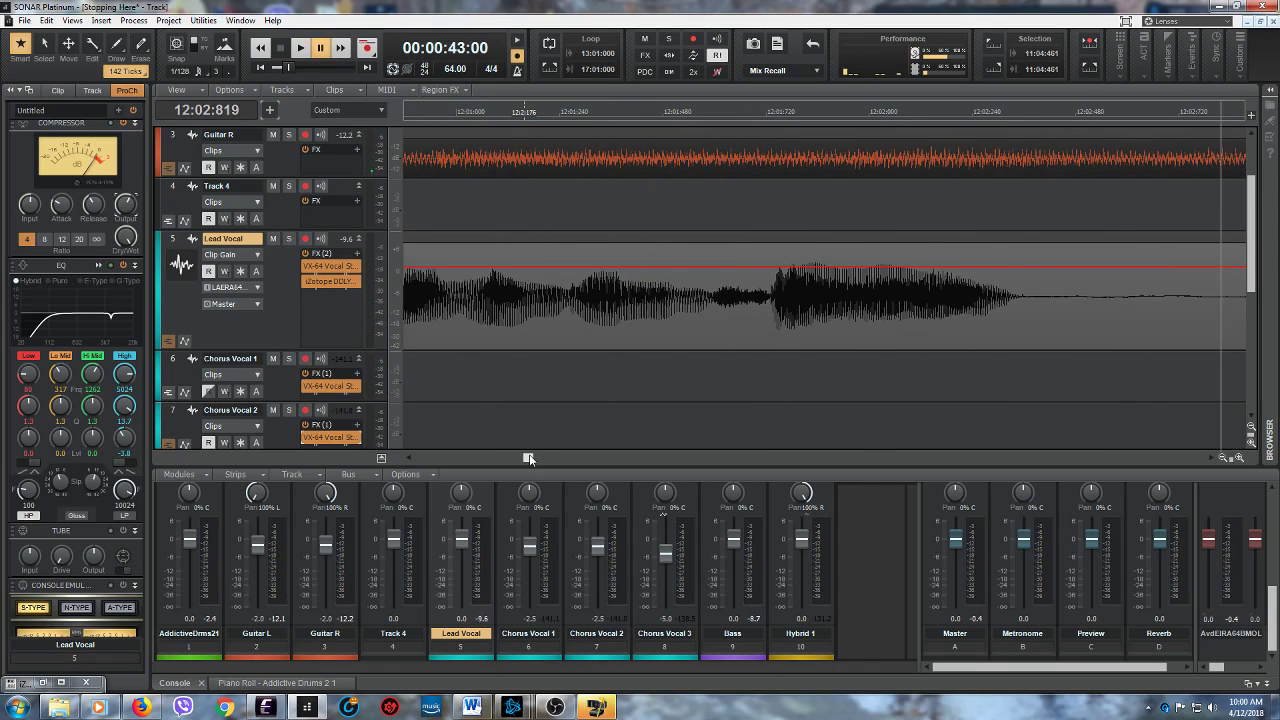
click(710, 332)
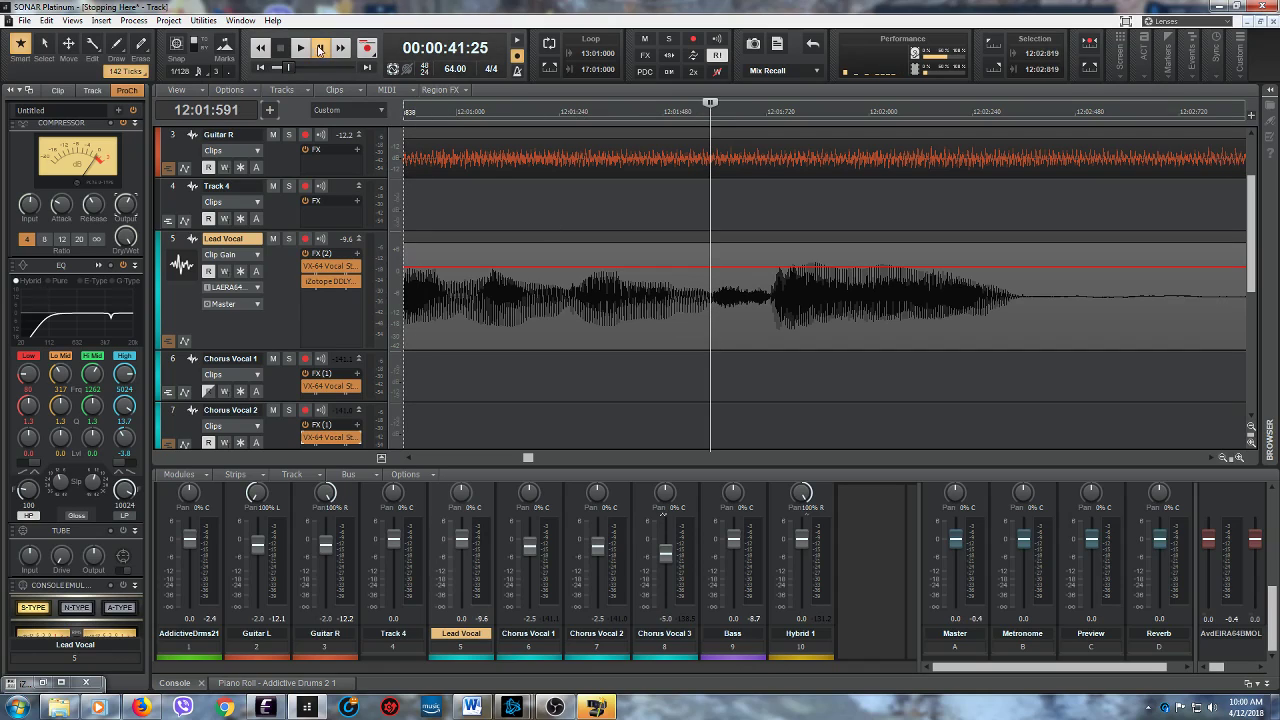
click(301, 49)
click(299, 49)
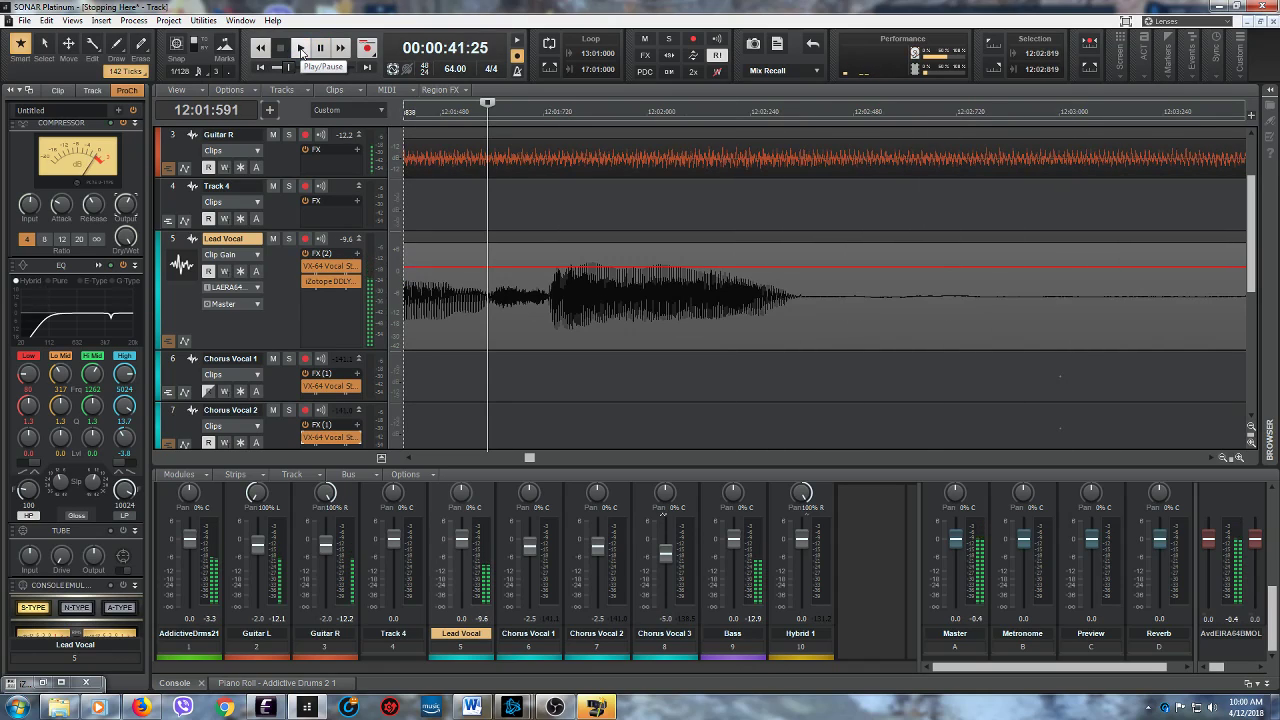
click(295, 51)
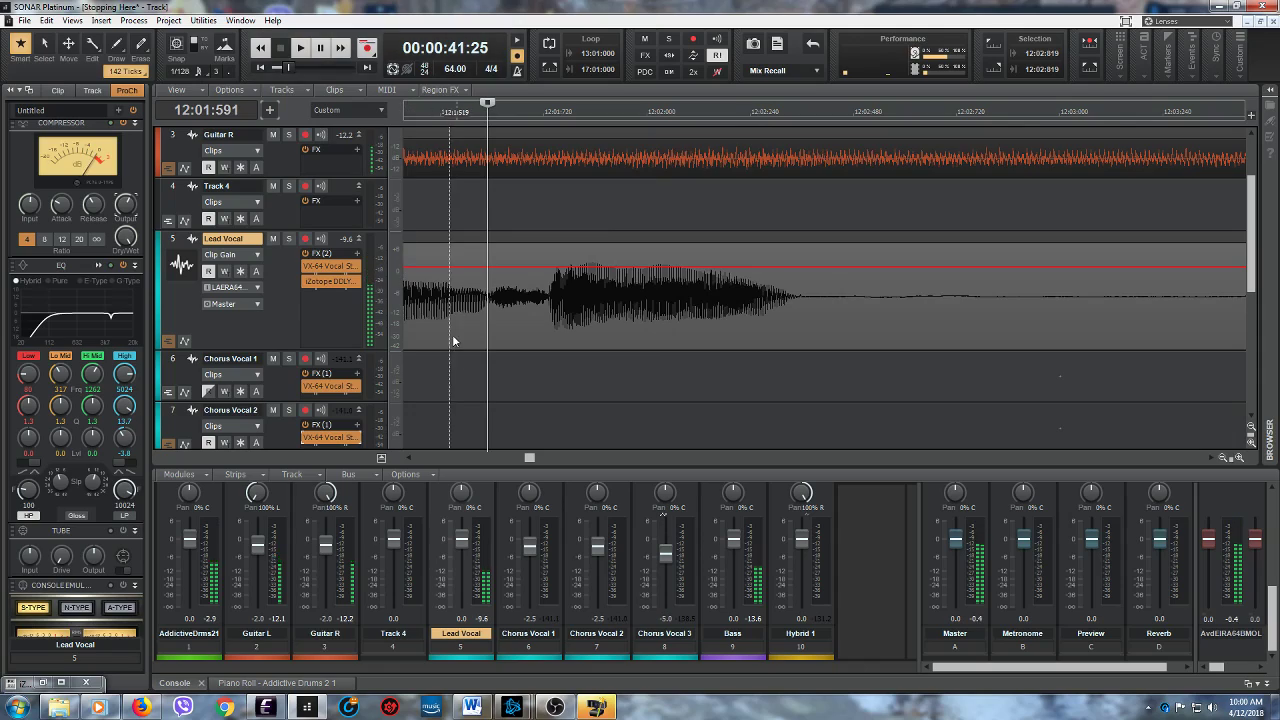
drag(489, 333, 544, 323)
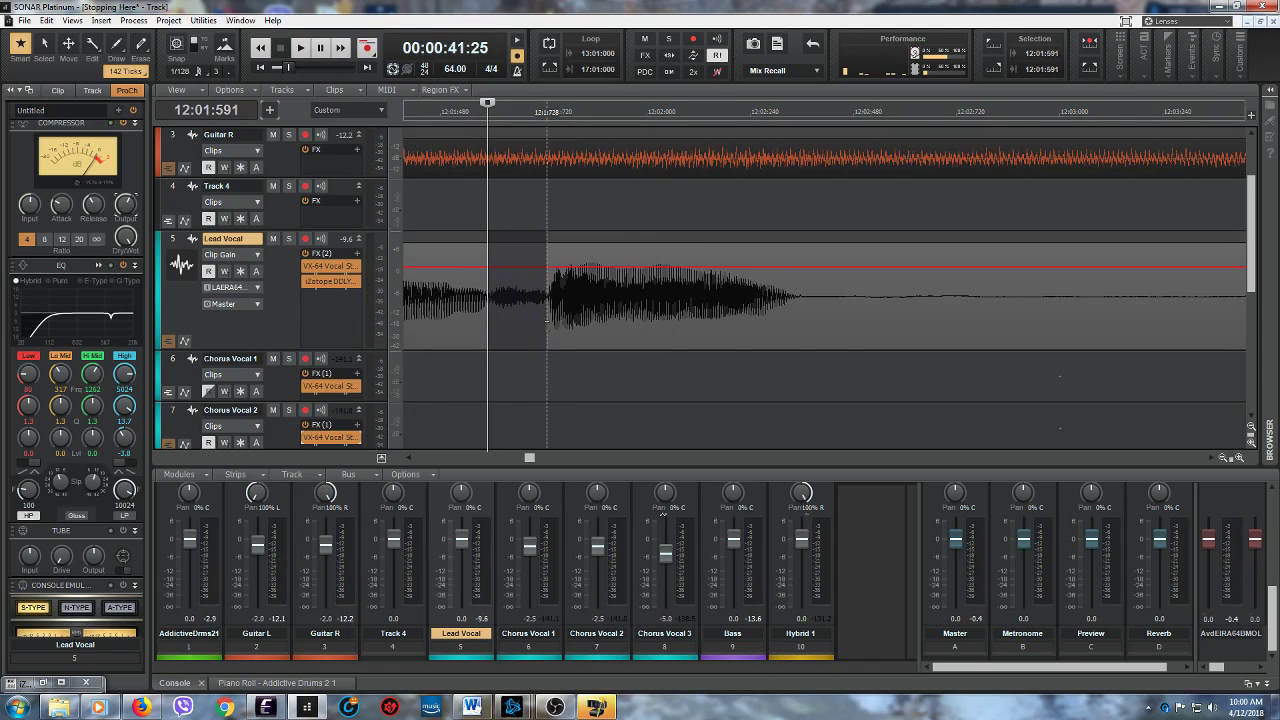
drag(549, 328, 516, 290)
click(517, 237)
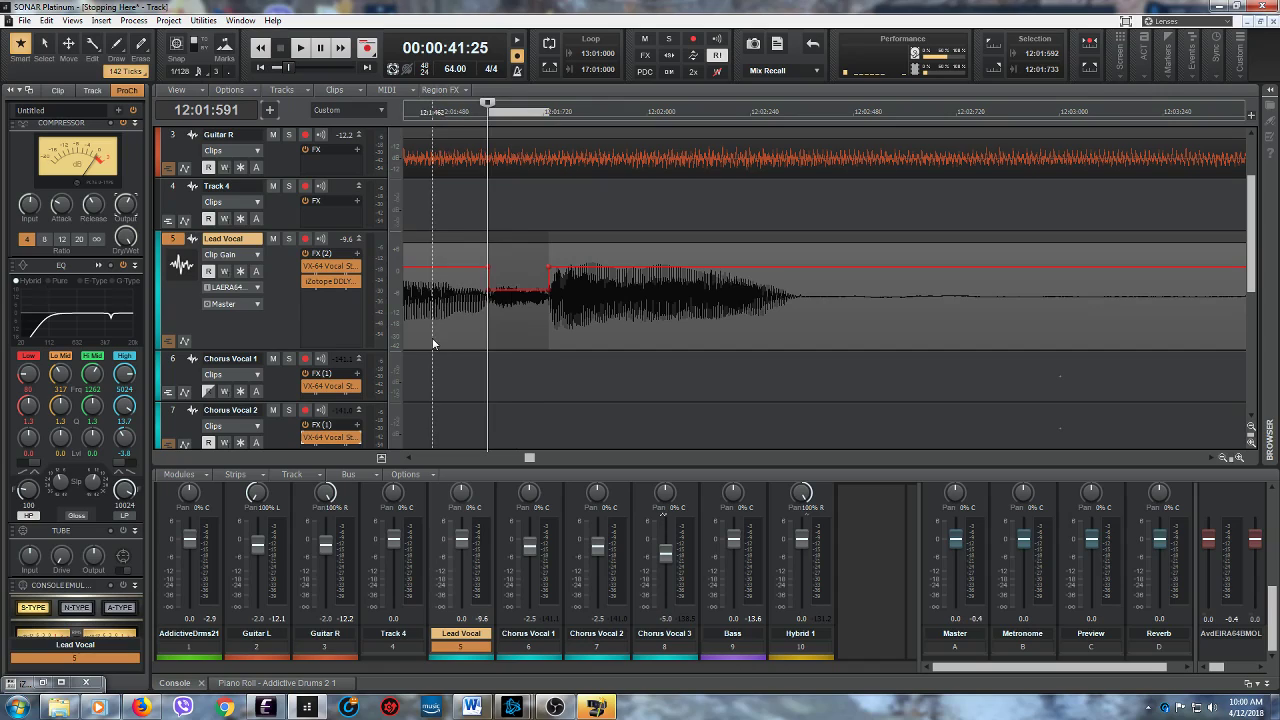
- Play from just before the reduced Lead Vocal sound at 12:01:592 to check it, and listen on into bar 14
click(433, 344)
click(298, 50)
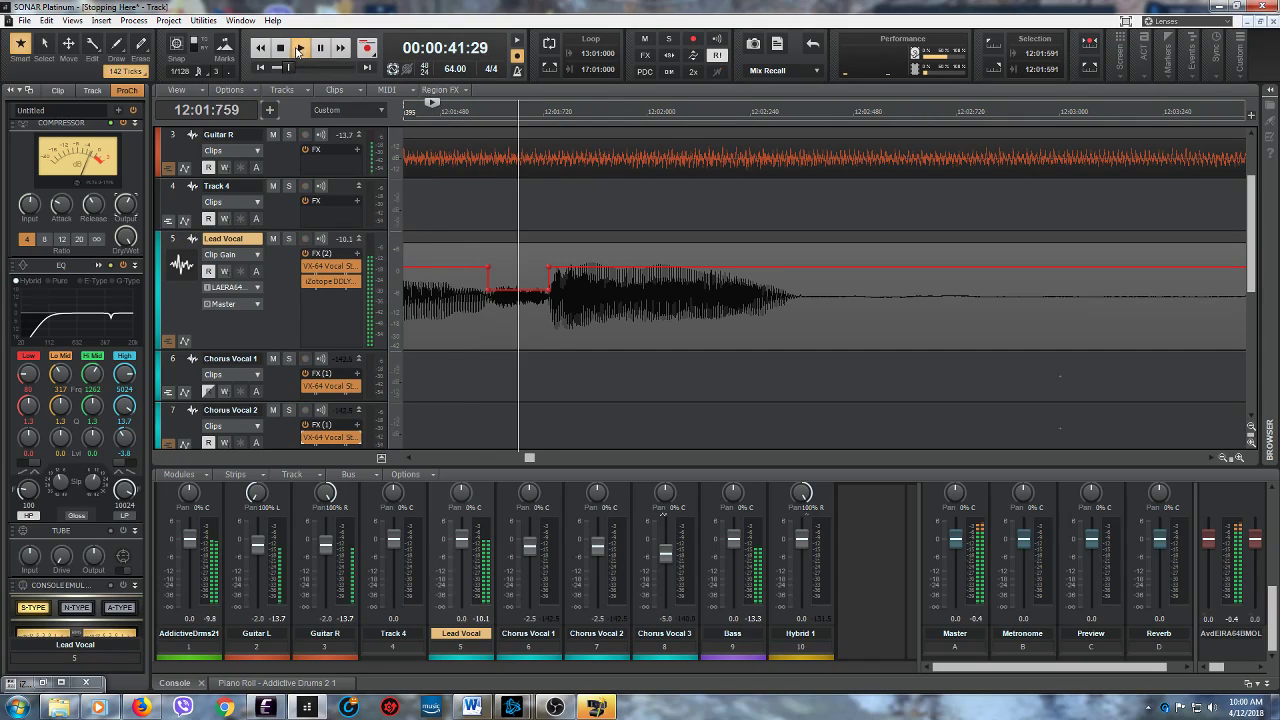
click(321, 48)
- Audition the Lead Vocal from 14:03:130, lower the clip gain between 14:03:130 and 14:03:292, and play on into bar 15
drag(554, 461, 551, 462)
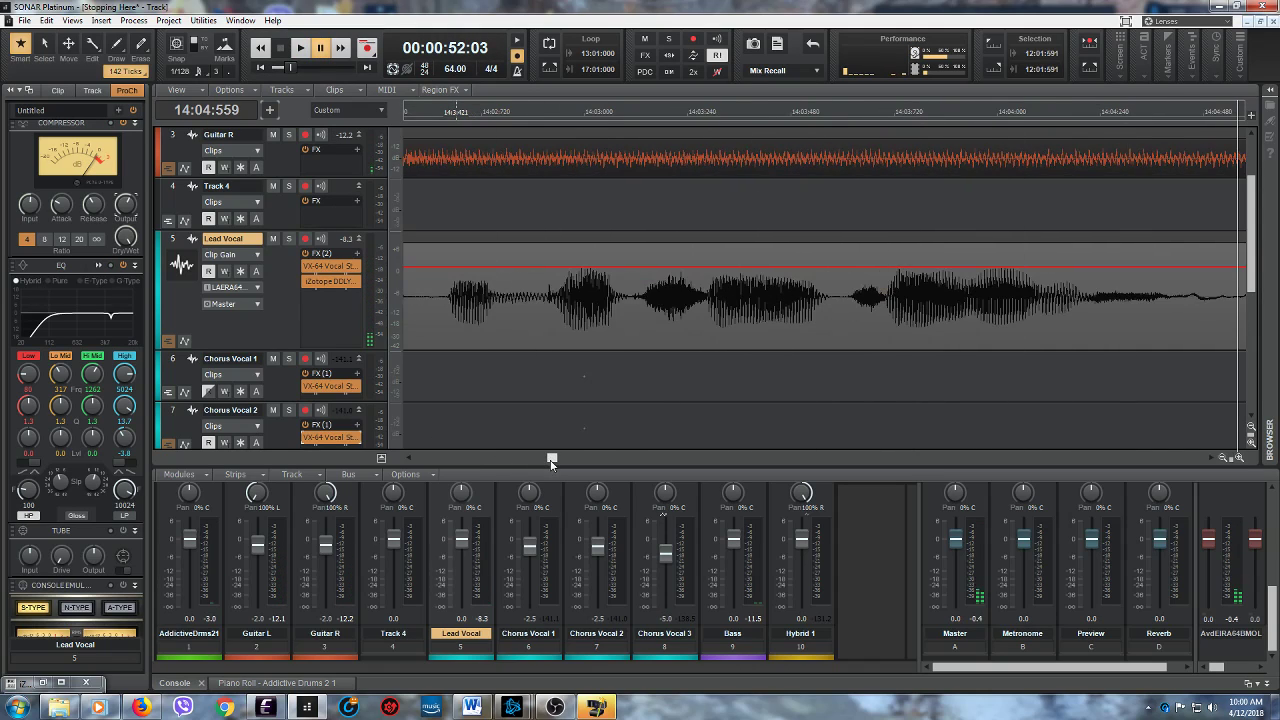
click(636, 337)
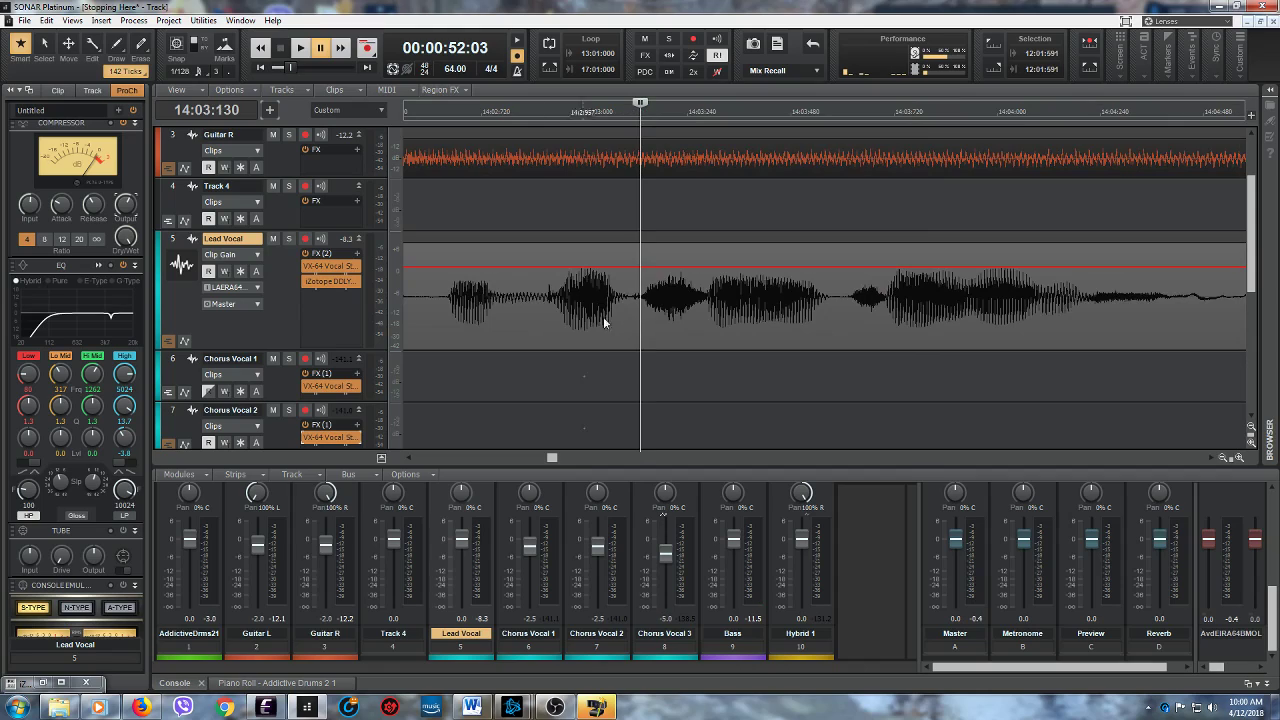
click(303, 57)
key(space)
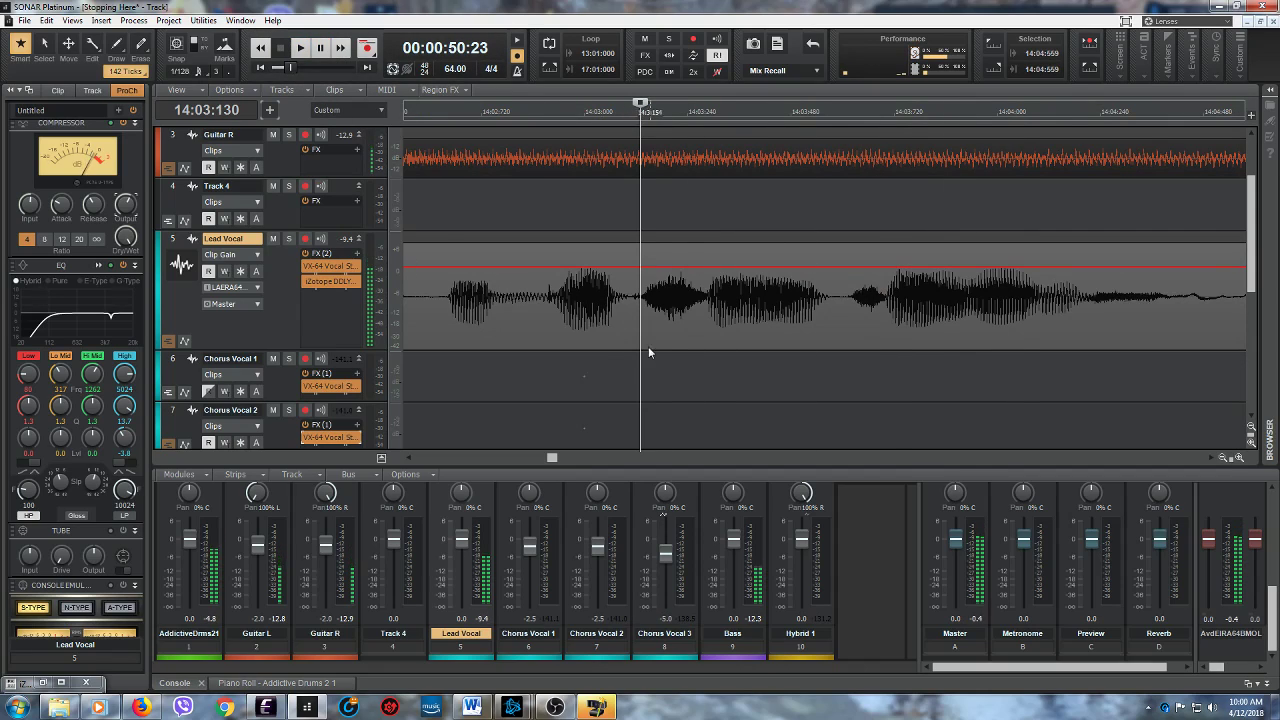
drag(643, 324, 703, 324)
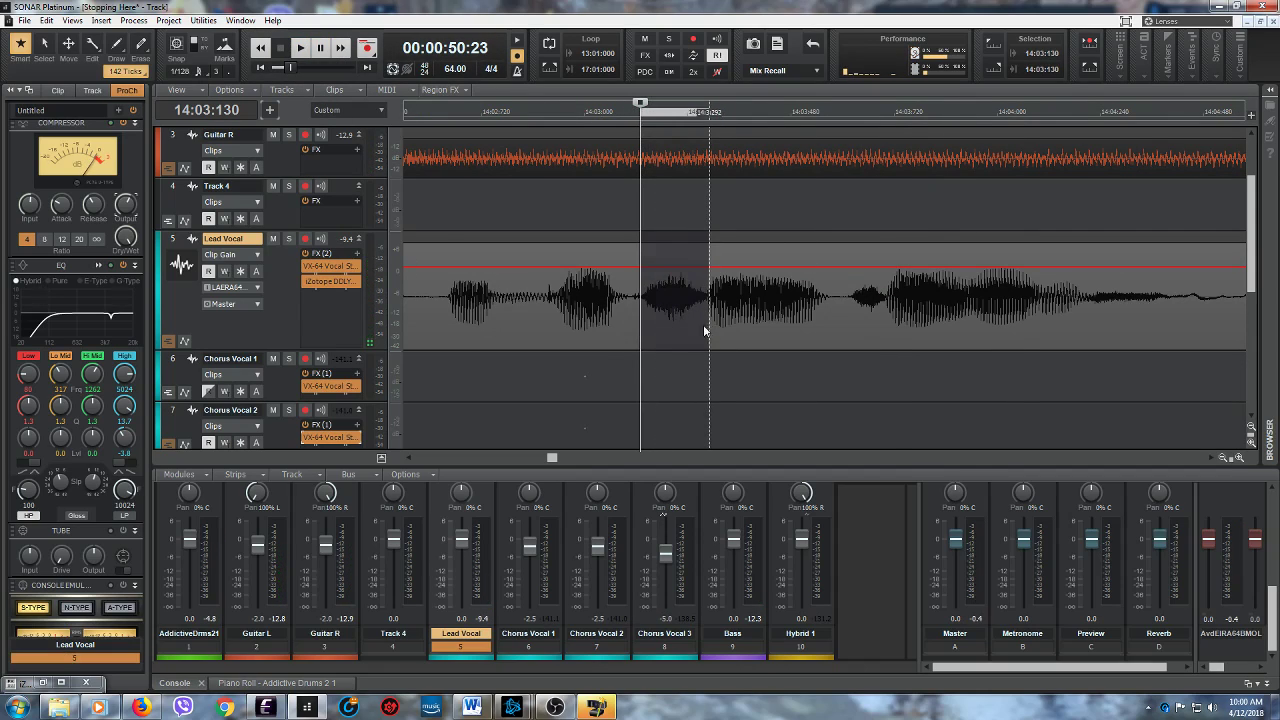
drag(672, 241, 667, 264)
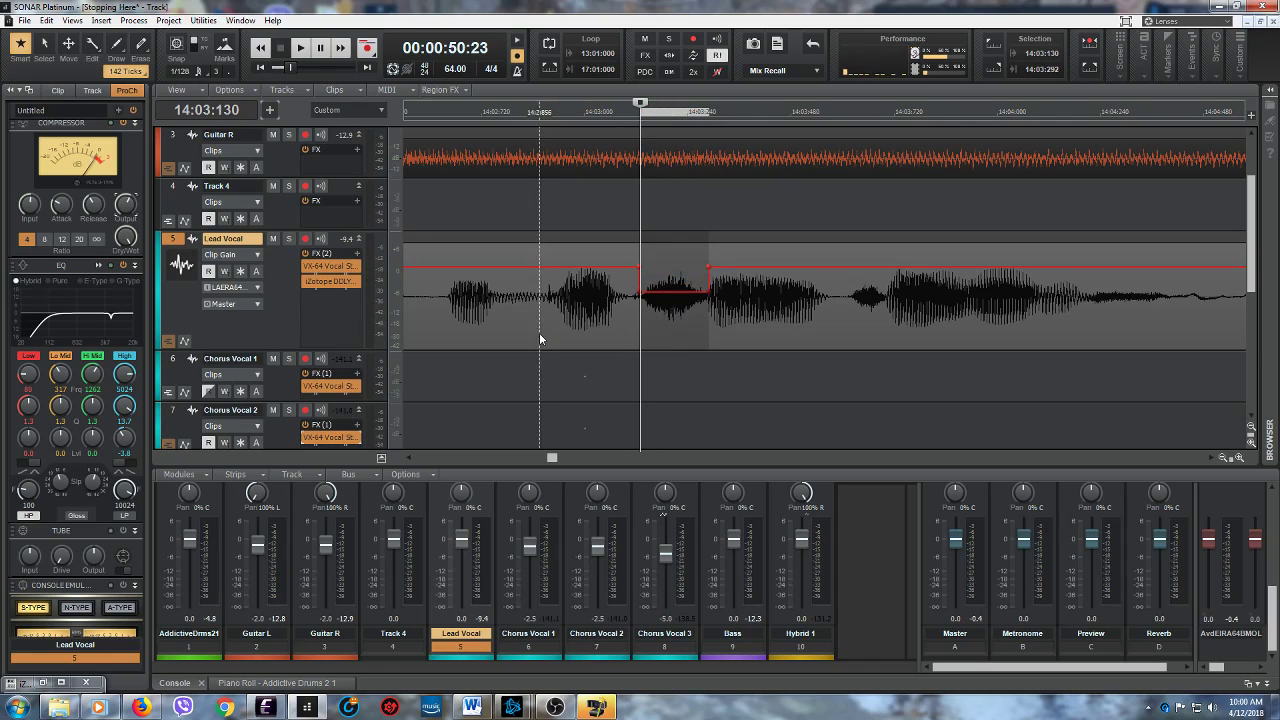
click(300, 47)
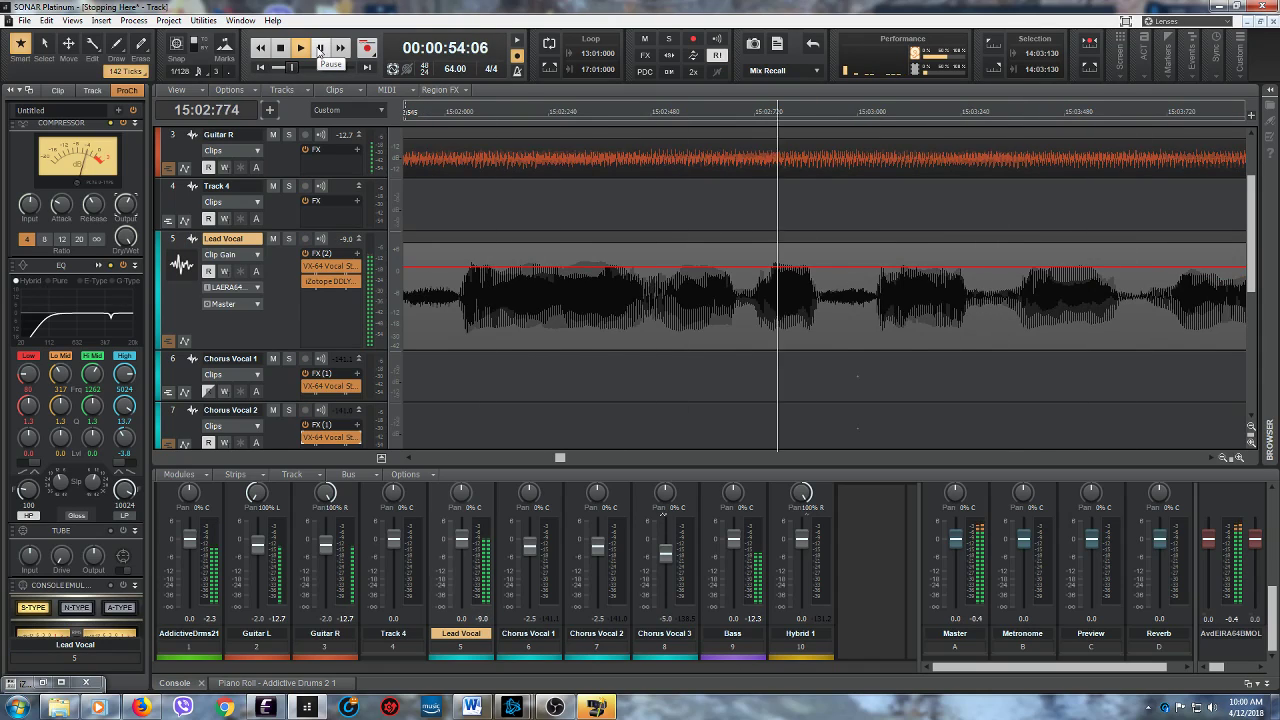
click(320, 48)
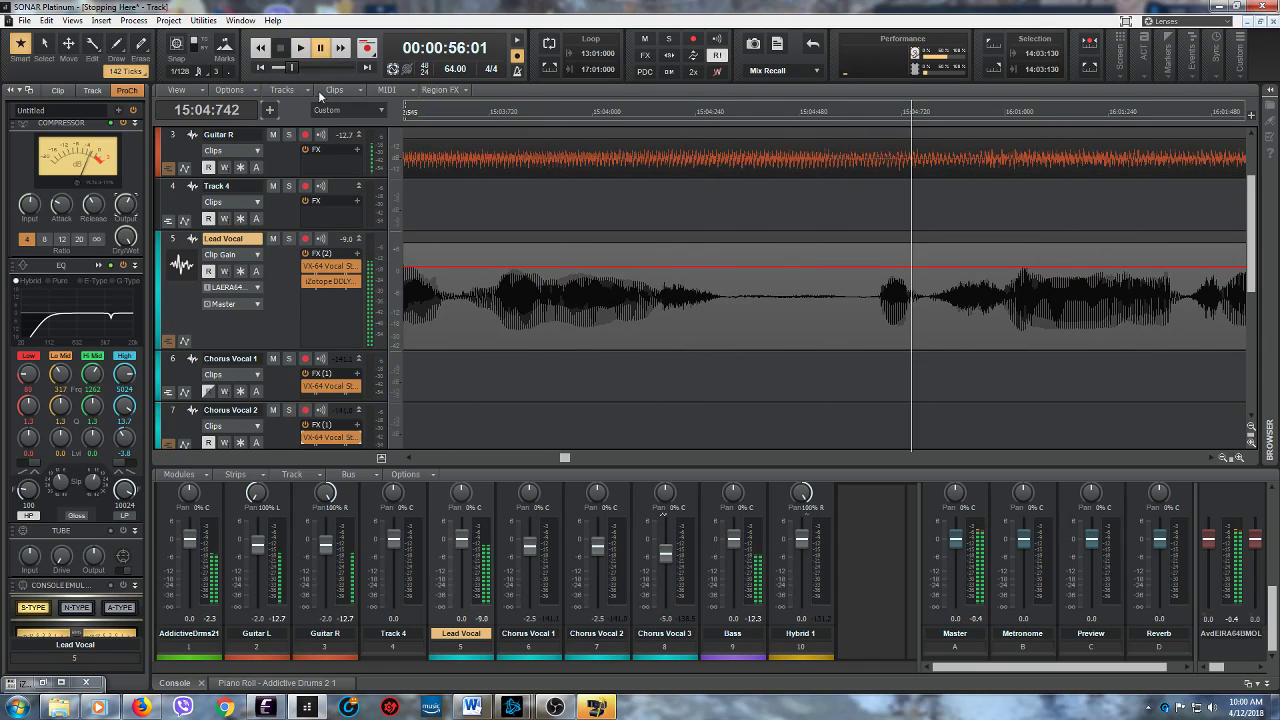
- Audition the Lead Vocal from 15:04:160, and lower the clip gain between 15:04:154 and 15:04:312
click(657, 327)
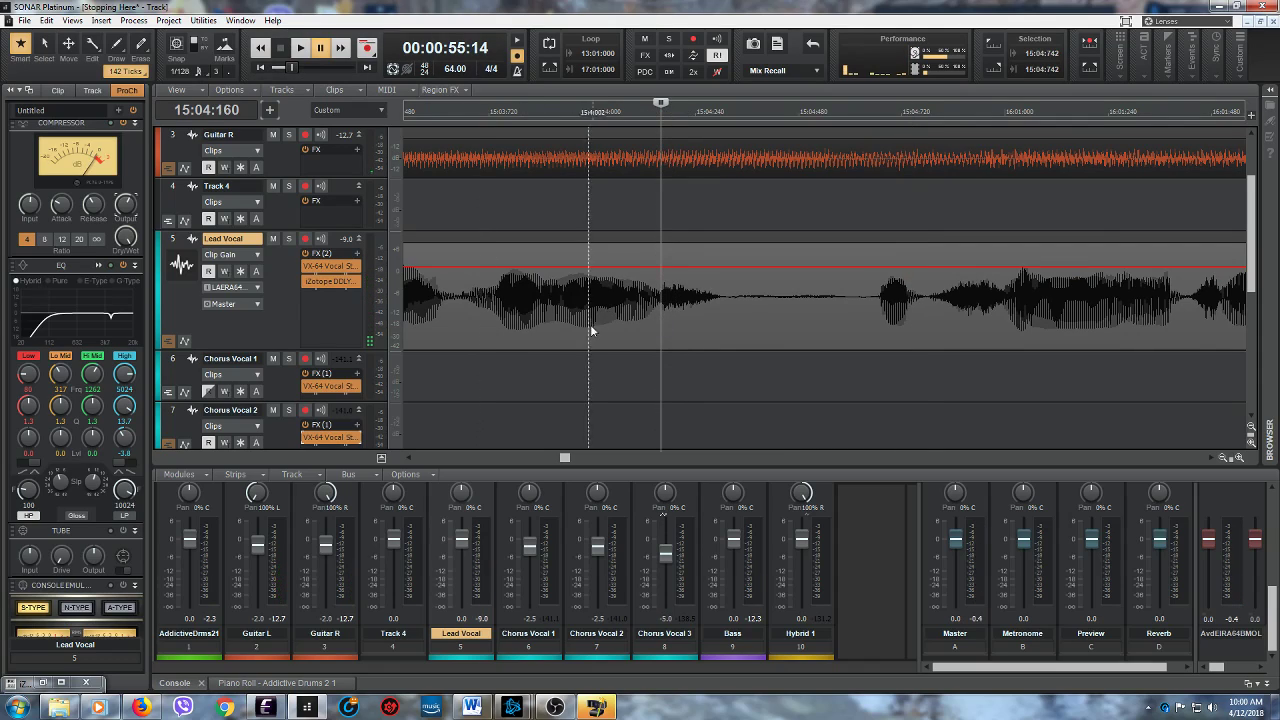
click(300, 48)
click(281, 48)
click(295, 50)
click(281, 48)
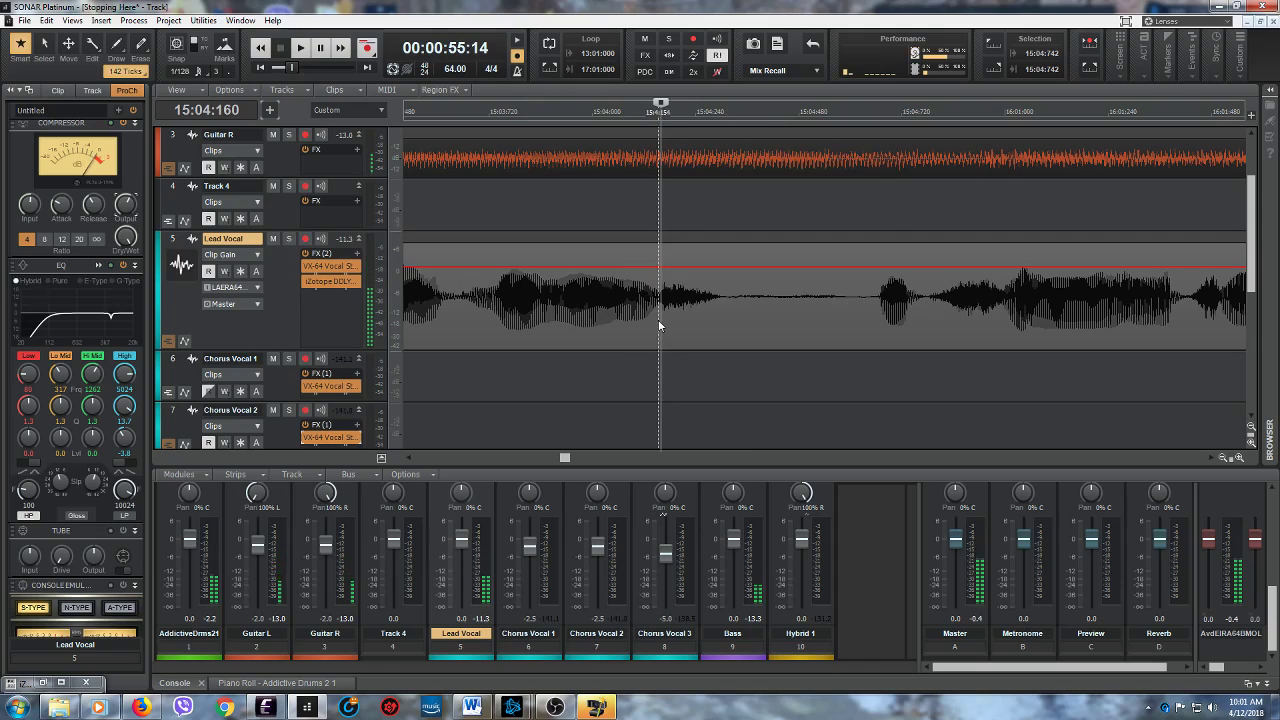
drag(657, 321, 725, 320)
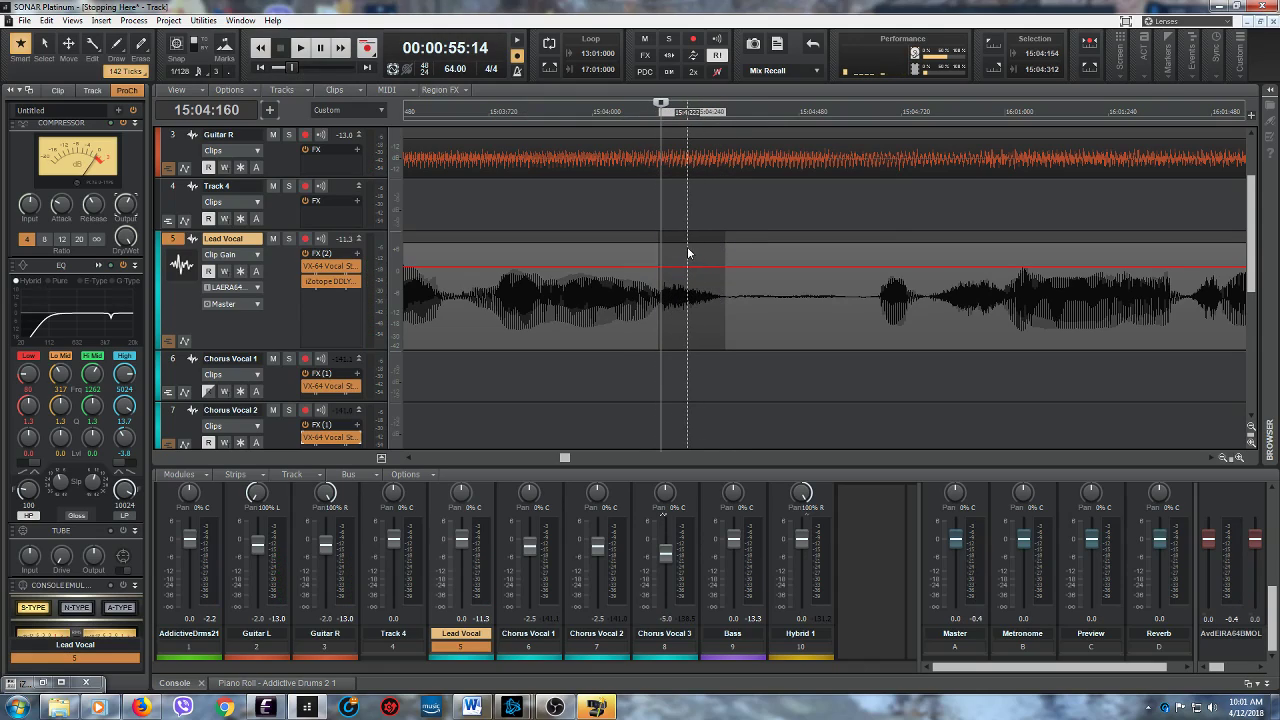
drag(687, 244, 687, 251)
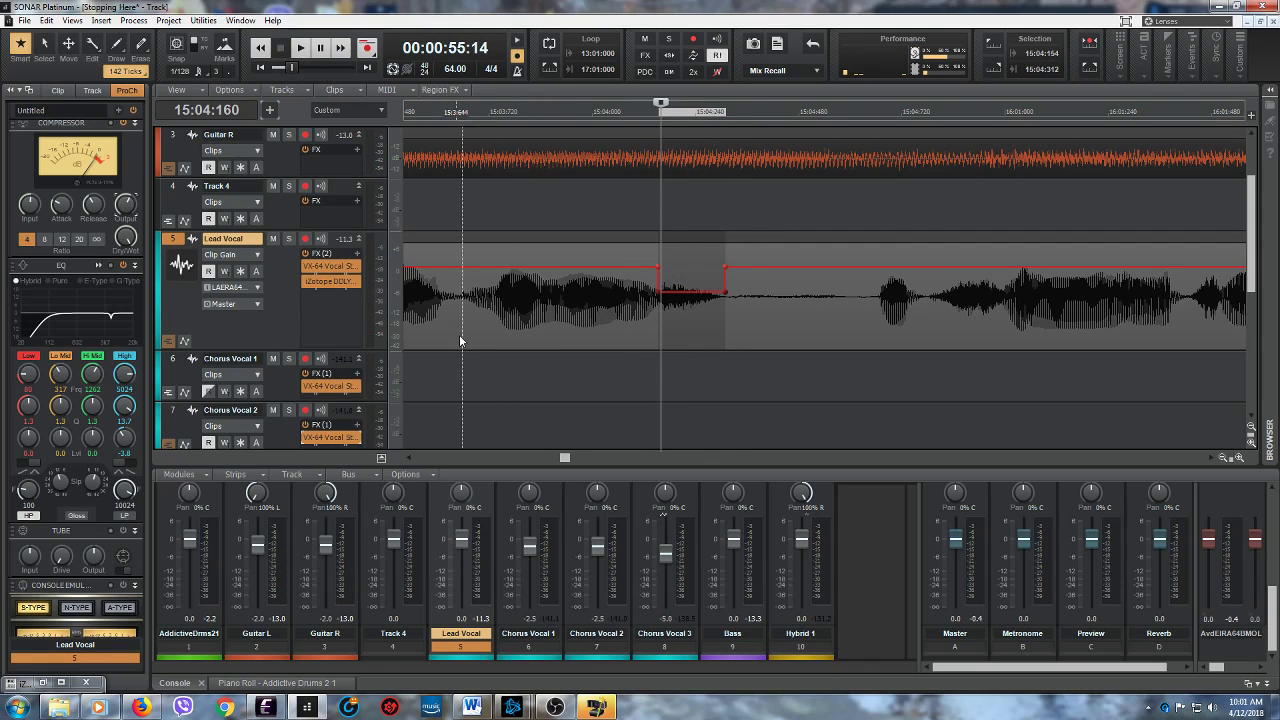
- Play from before the reduced Lead Vocal sound at 15:04:154 to check it, and listen on into bar 16
click(454, 333)
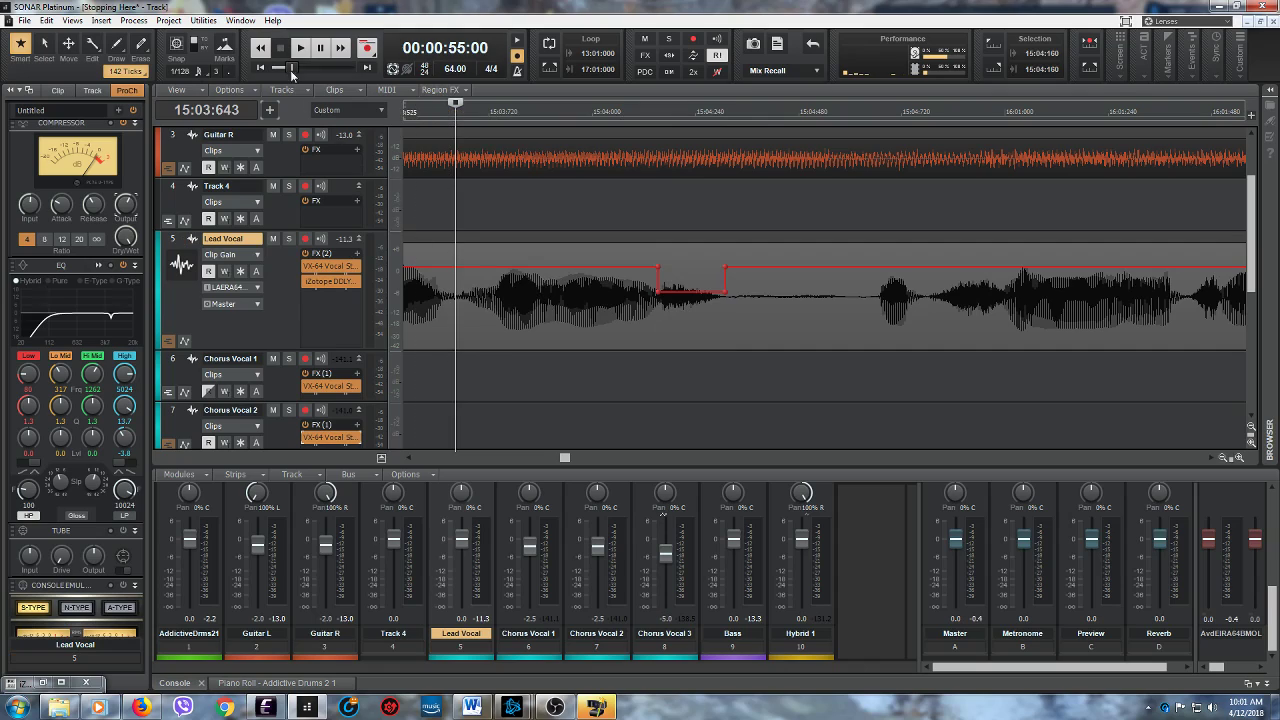
click(300, 48)
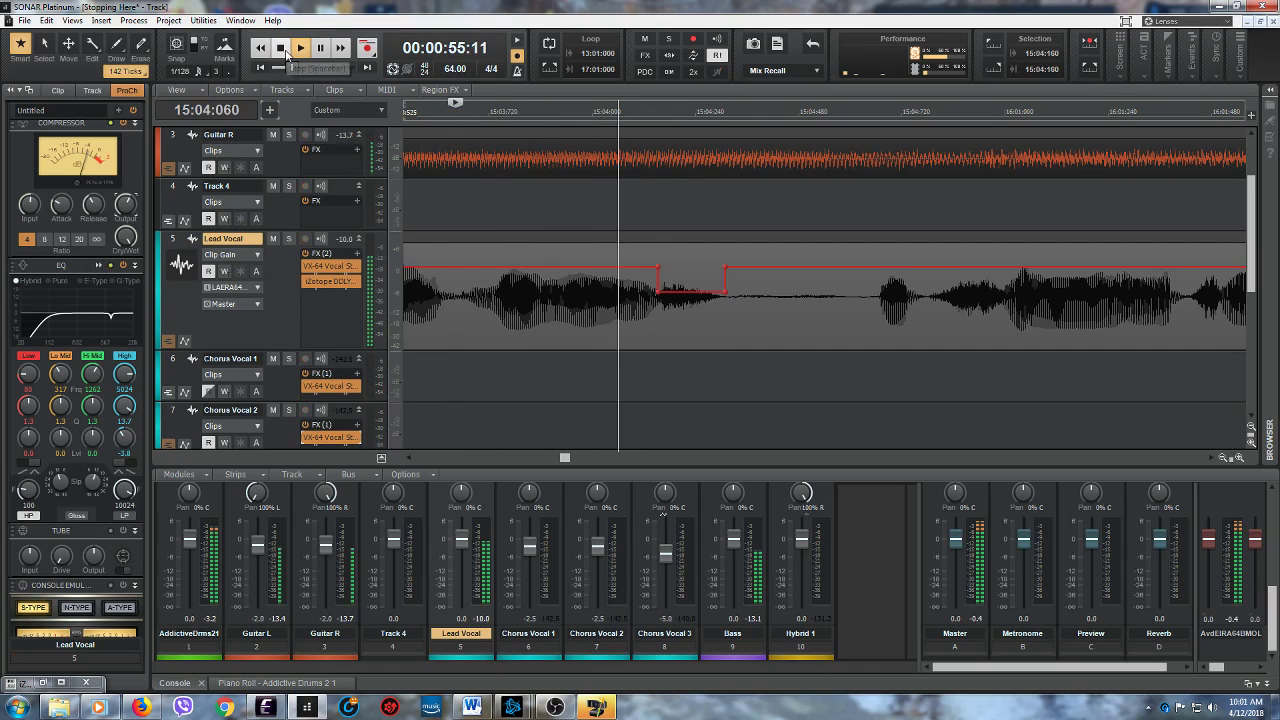
click(321, 50)
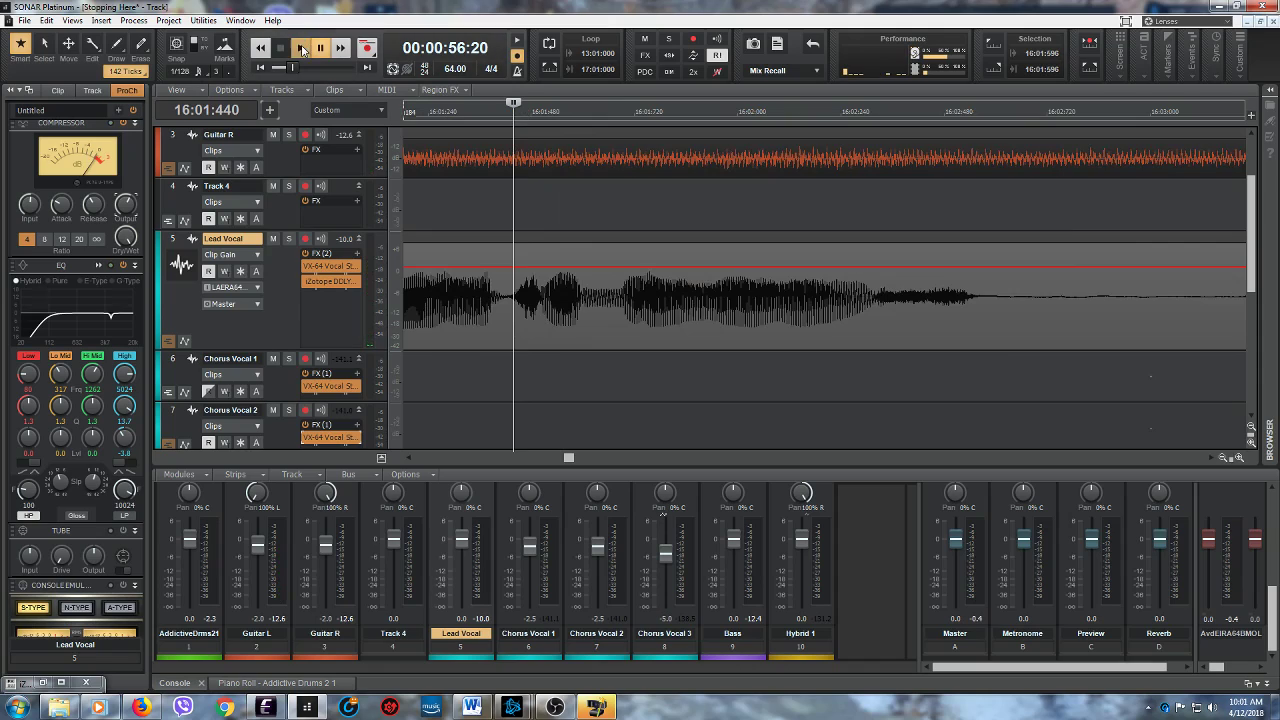
- Audition the Lead Vocal from 16:01:440, and go back to the phrase before it
click(302, 50)
key(space)
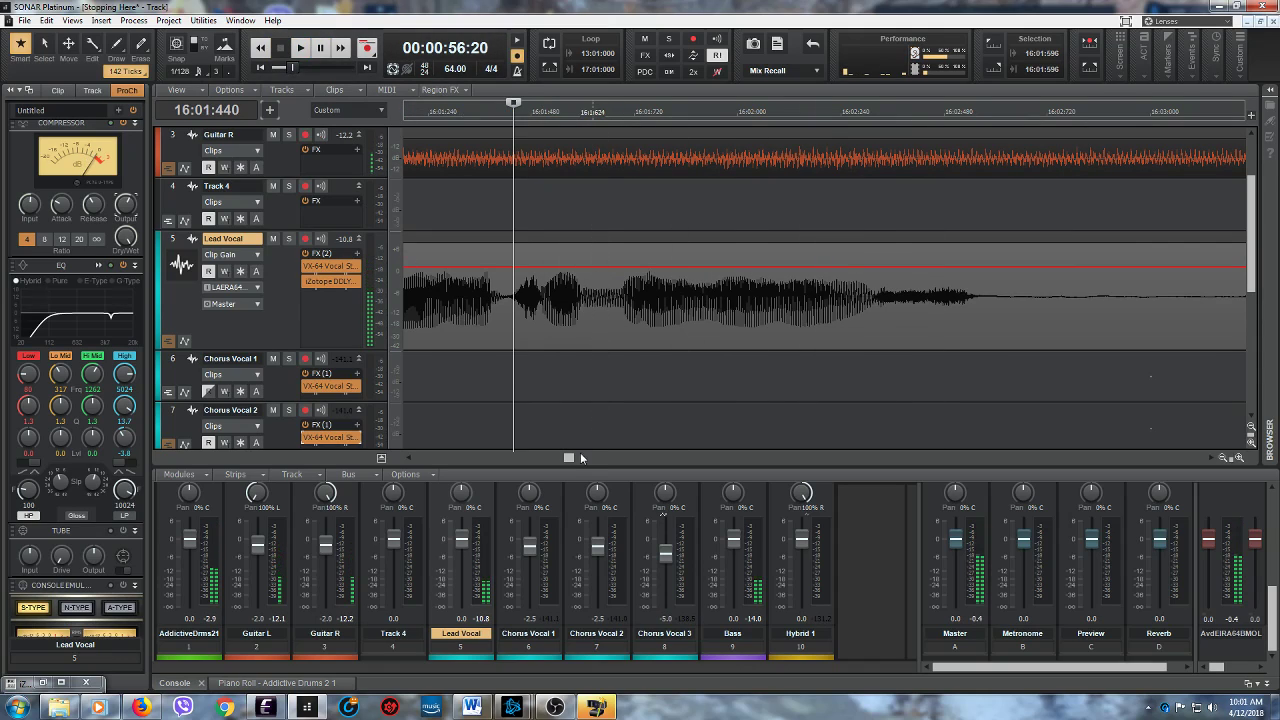
drag(571, 458, 569, 458)
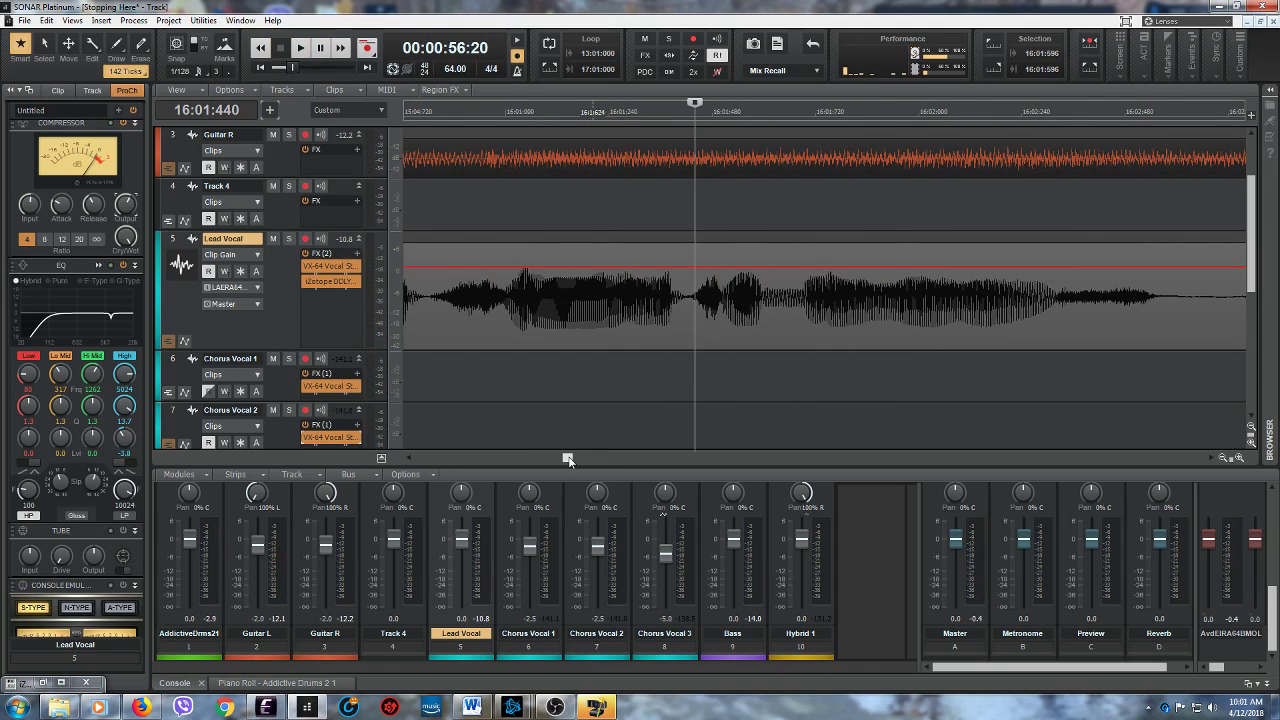
- Audition the Lead Vocal from 15:04:793, lower the clip gain between 15:04:793 and 16:01:010, and play on to check it
click(434, 328)
click(301, 50)
click(281, 48)
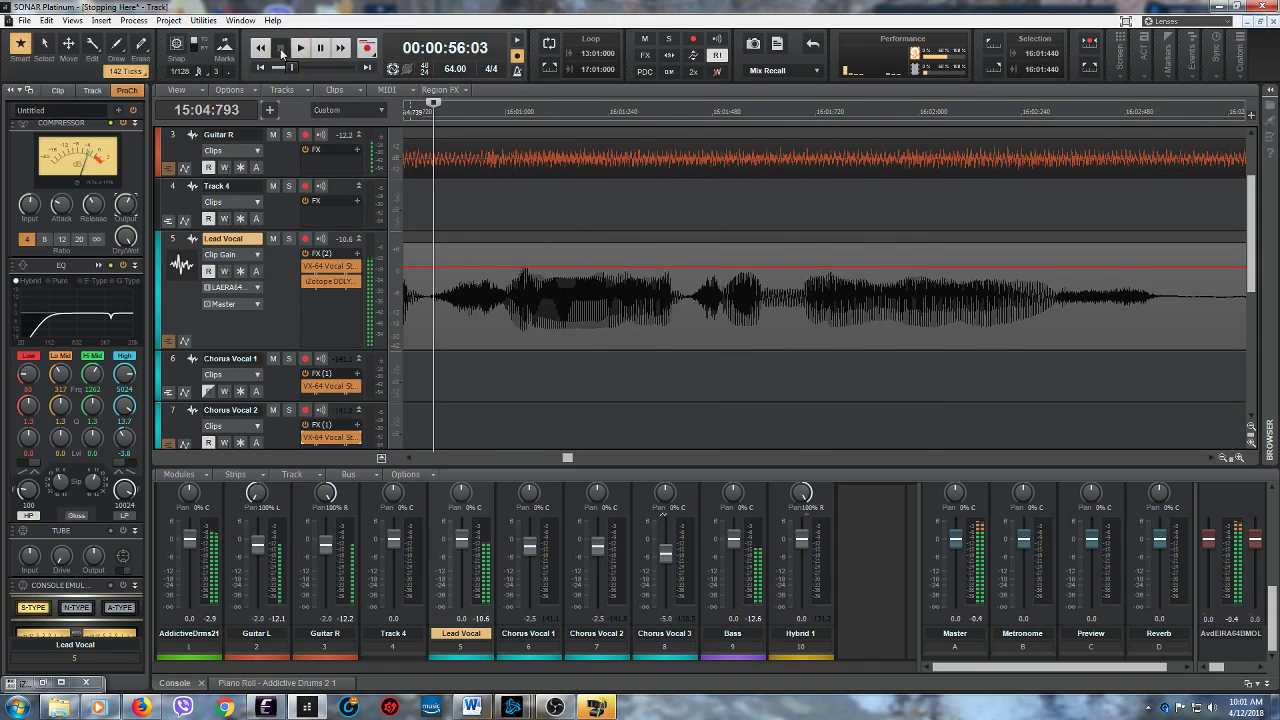
drag(435, 322, 508, 313)
drag(469, 232, 469, 238)
drag(470, 295, 475, 293)
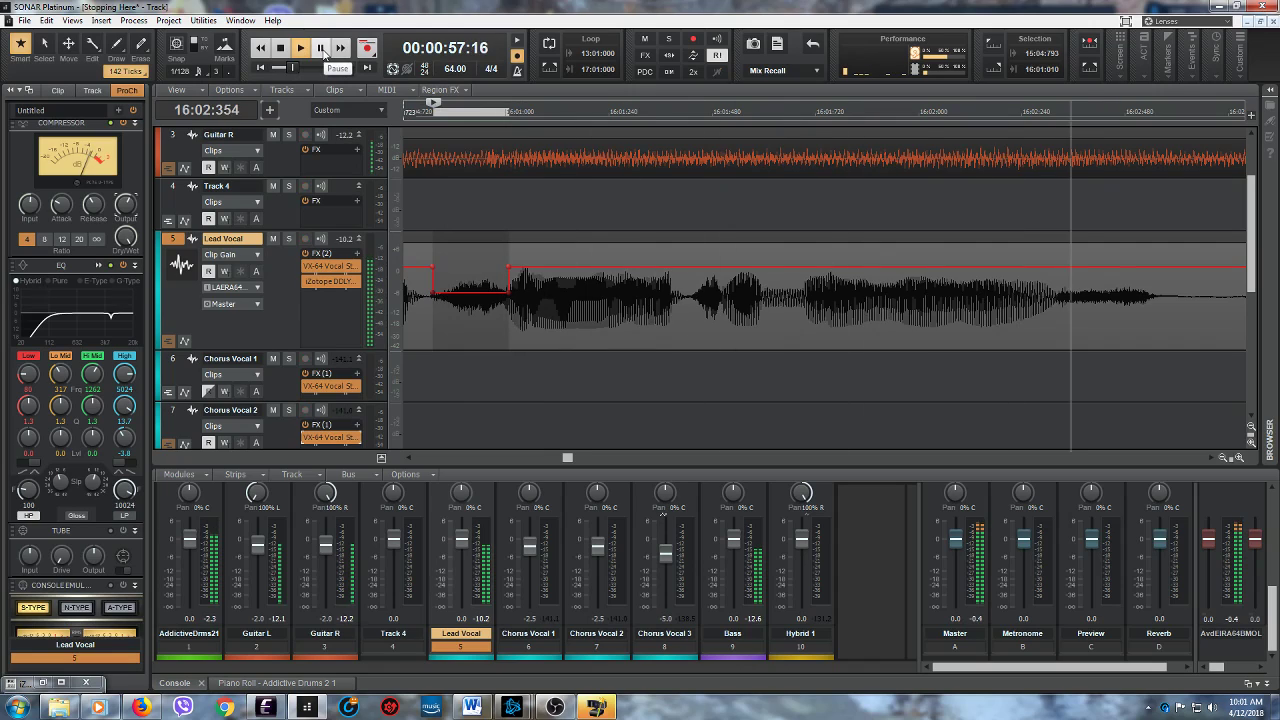
click(321, 48)
- Audition the Lead Vocal from 16:02:323, and lower the clip gain of the short sound starting there
scroll(571, 458, up, 3)
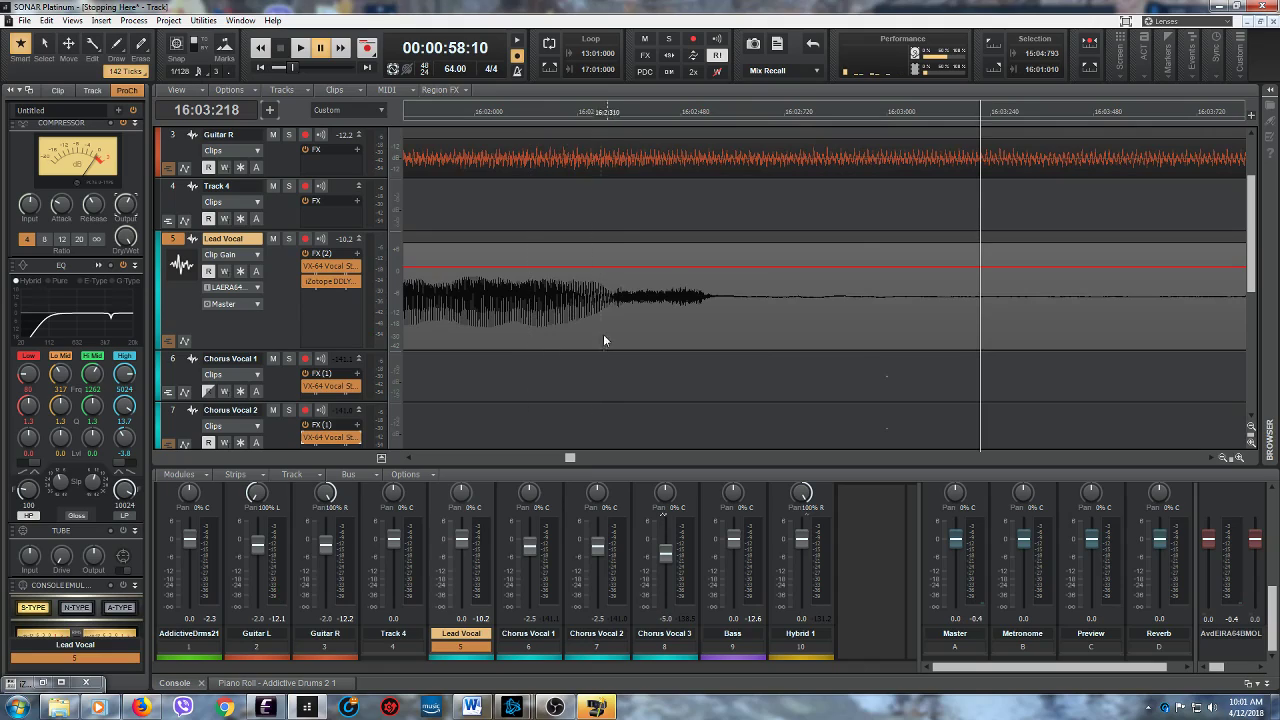
drag(614, 319, 710, 326)
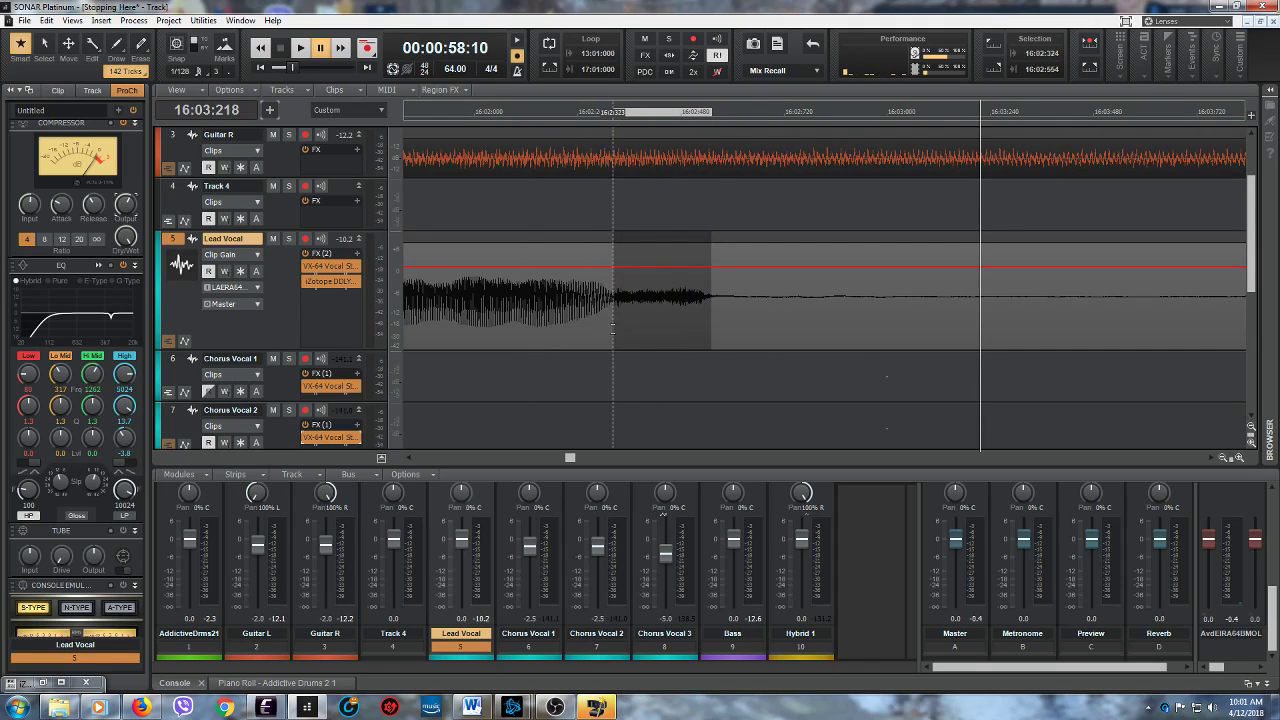
click(612, 333)
click(300, 48)
click(282, 50)
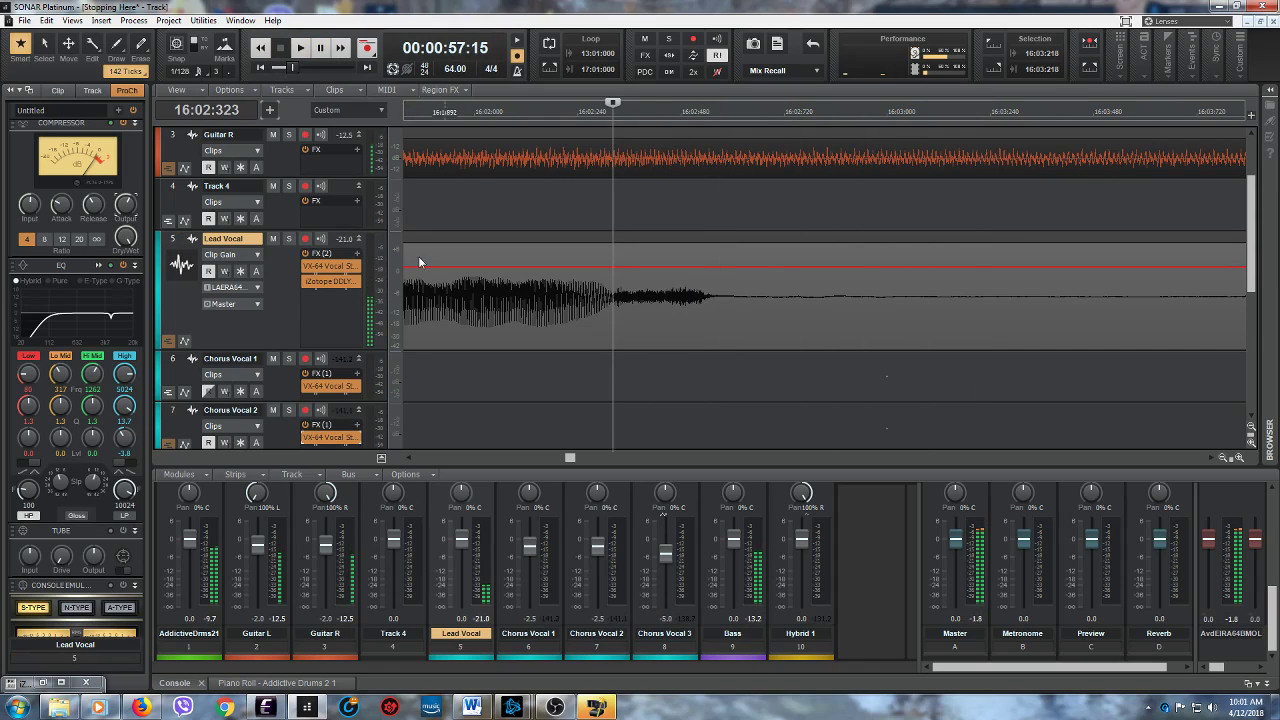
drag(614, 317, 716, 317)
drag(674, 258, 666, 291)
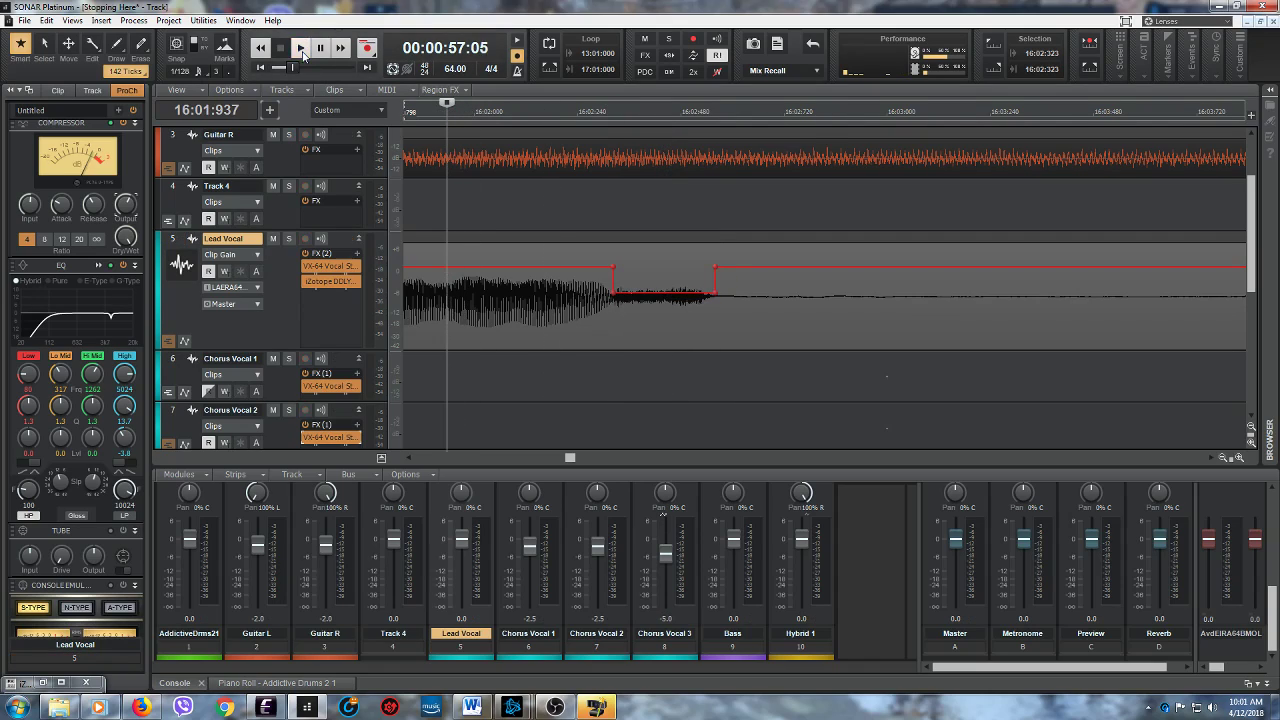
- Play the reduced Lead Vocal ending from 16:01:937 and again from 16:01:897 to check the gain change
click(300, 47)
click(320, 48)
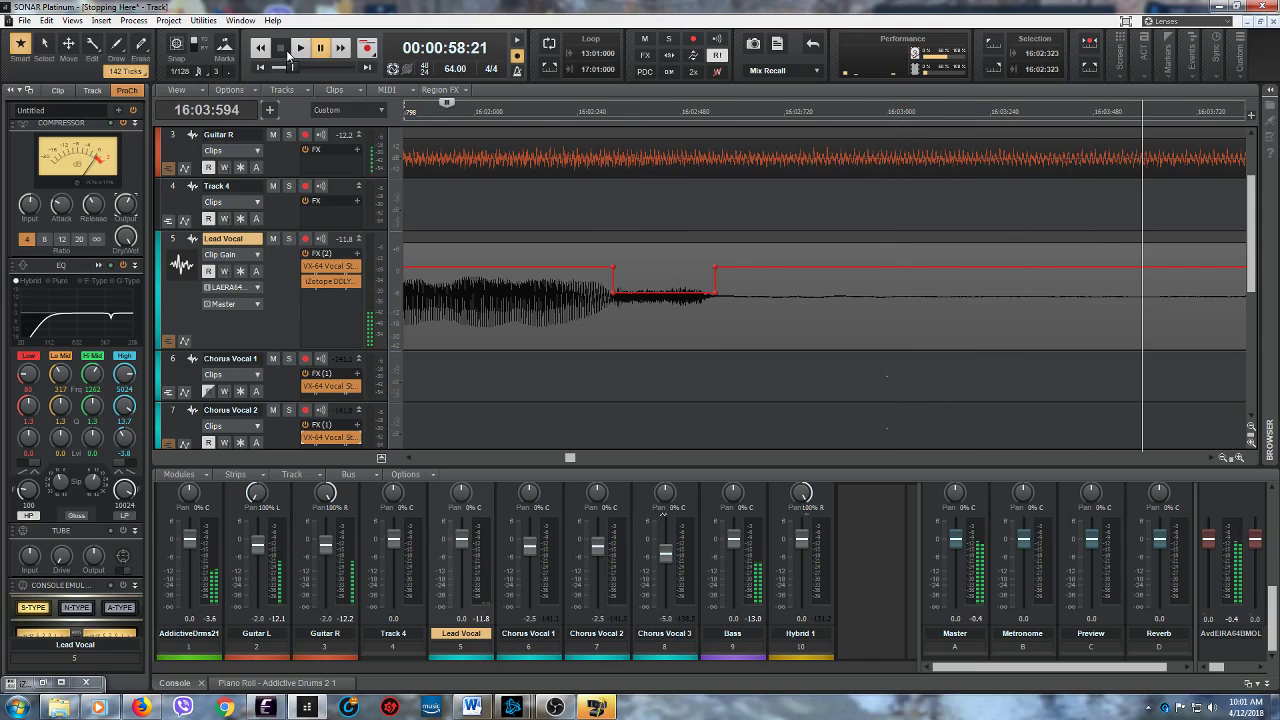
click(282, 50)
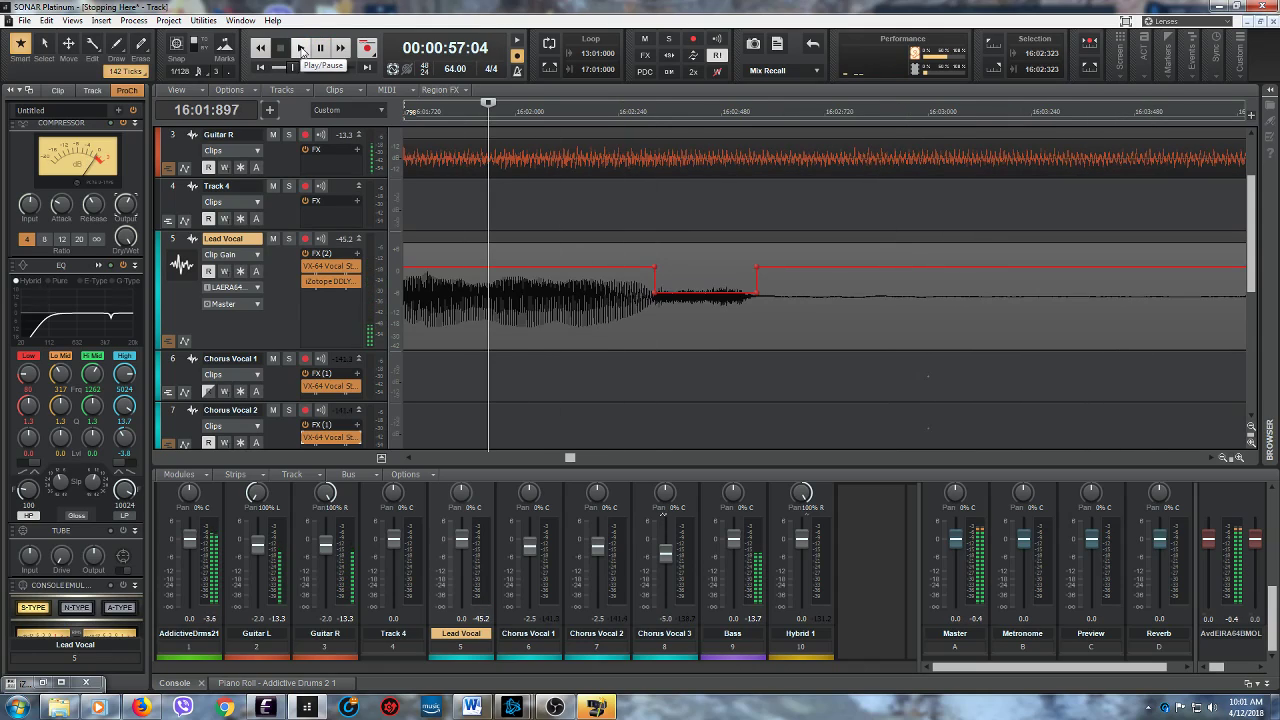
click(300, 50)
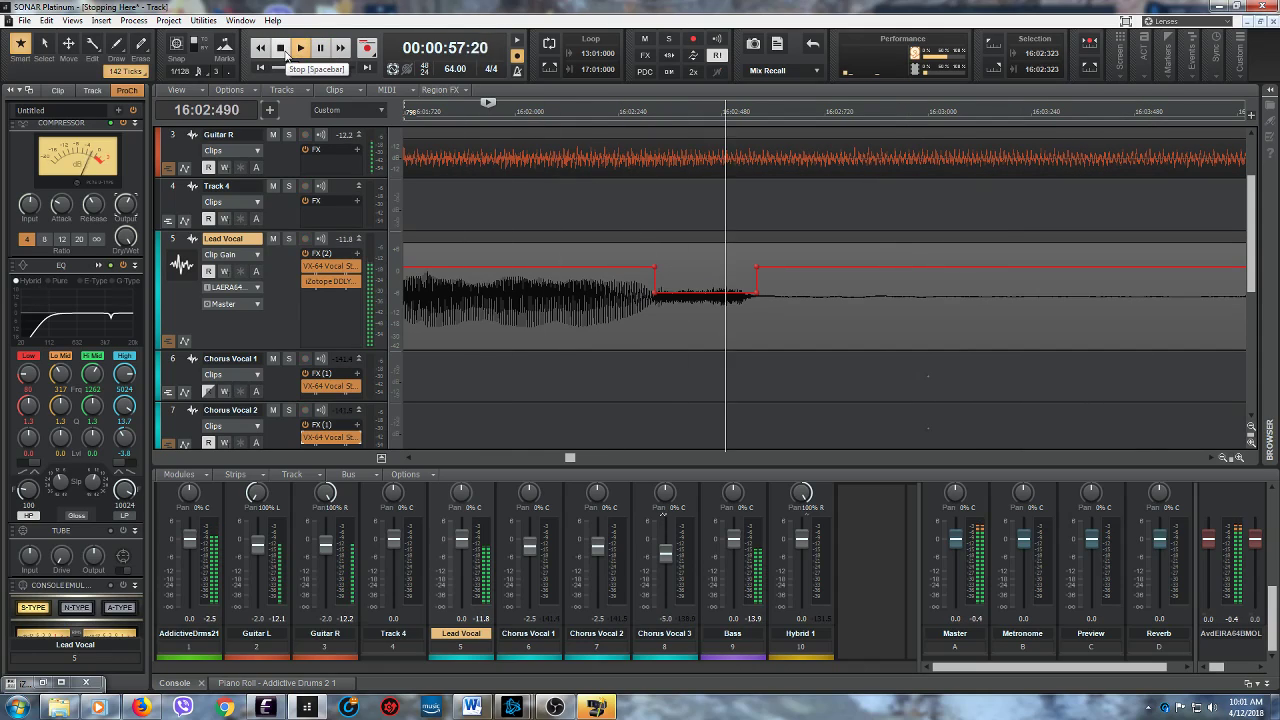
- Replace the last clip gain cut on the Lead Vocal with a milder one between 16:02:316 and 16:02:543, and play it back
key(space)
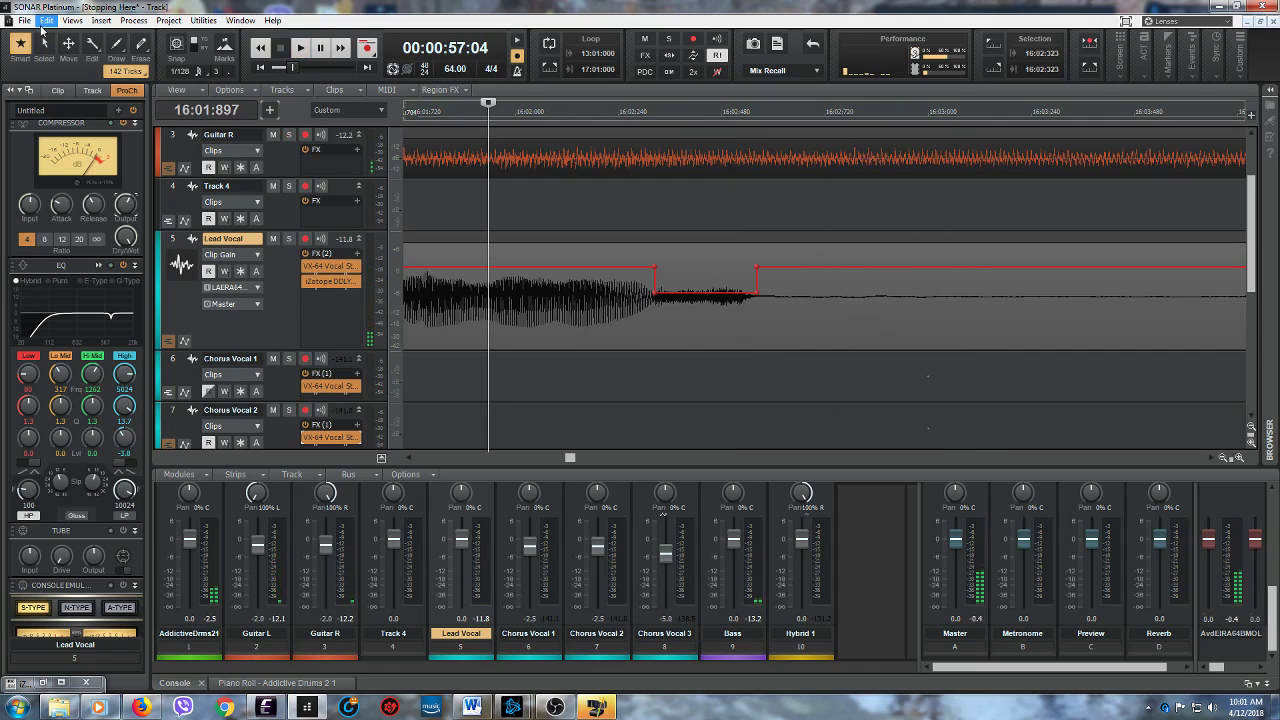
click(46, 20)
click(52, 36)
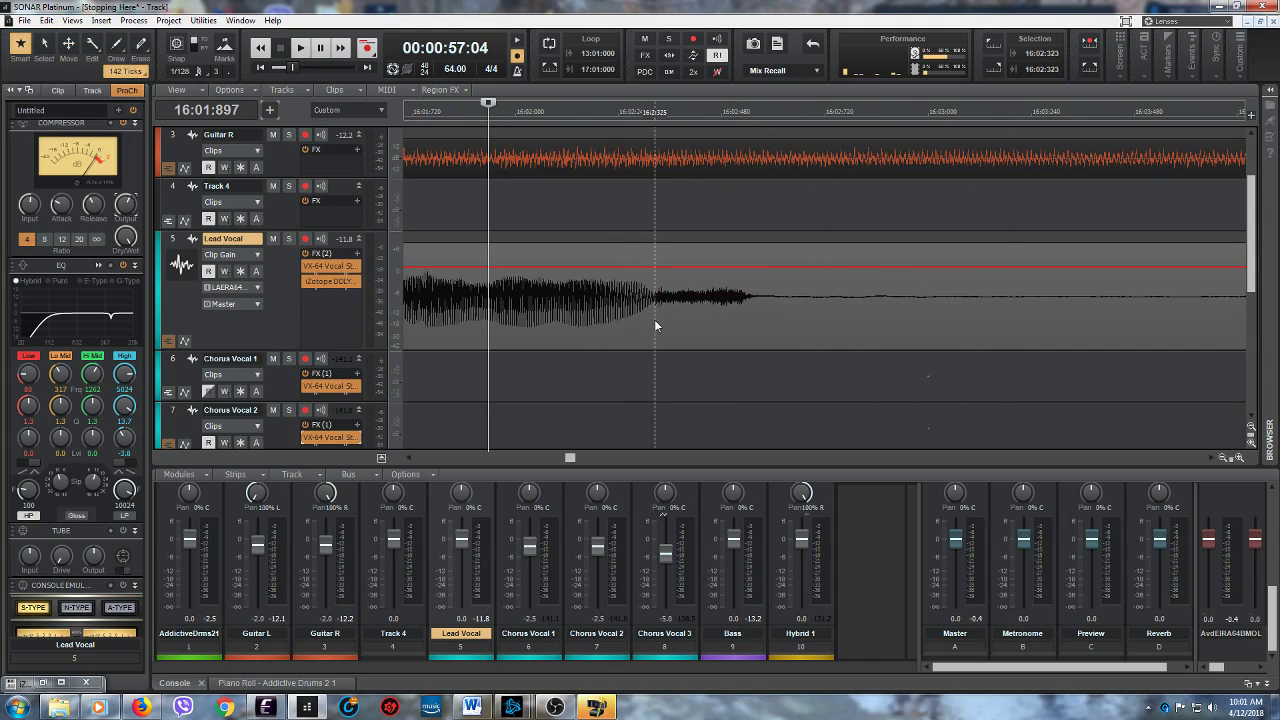
drag(650, 320, 748, 310)
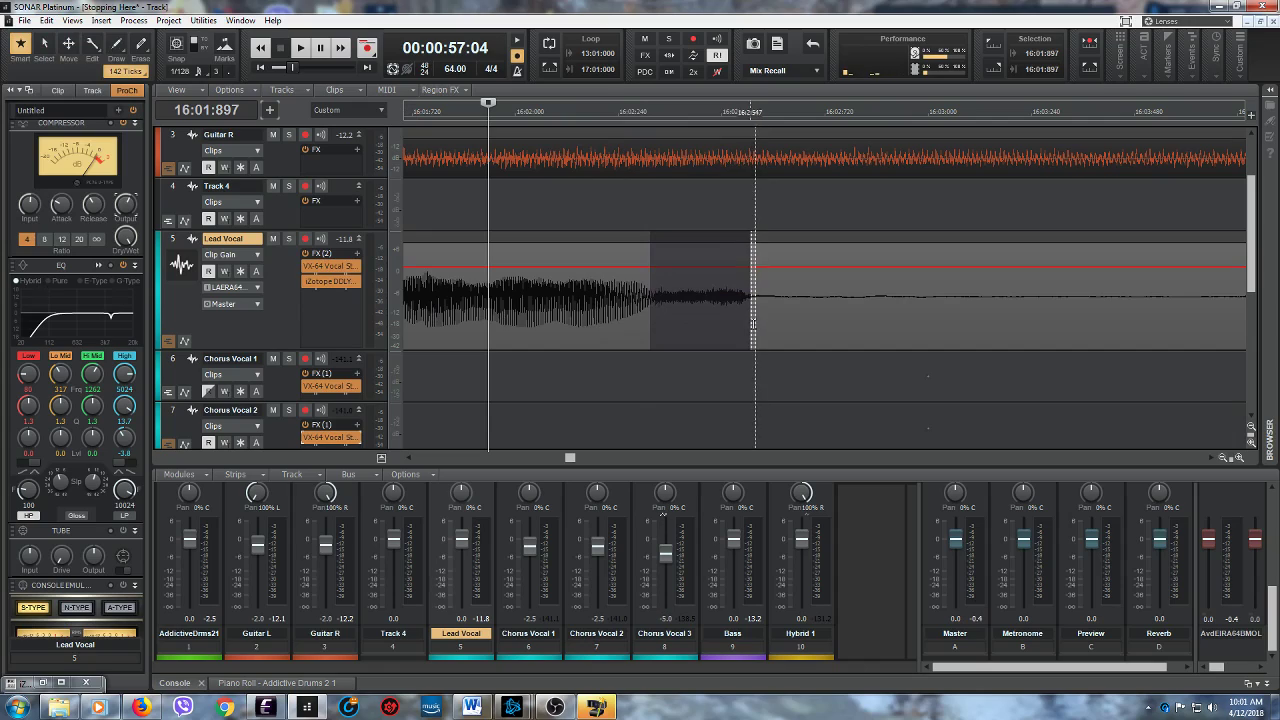
click(713, 241)
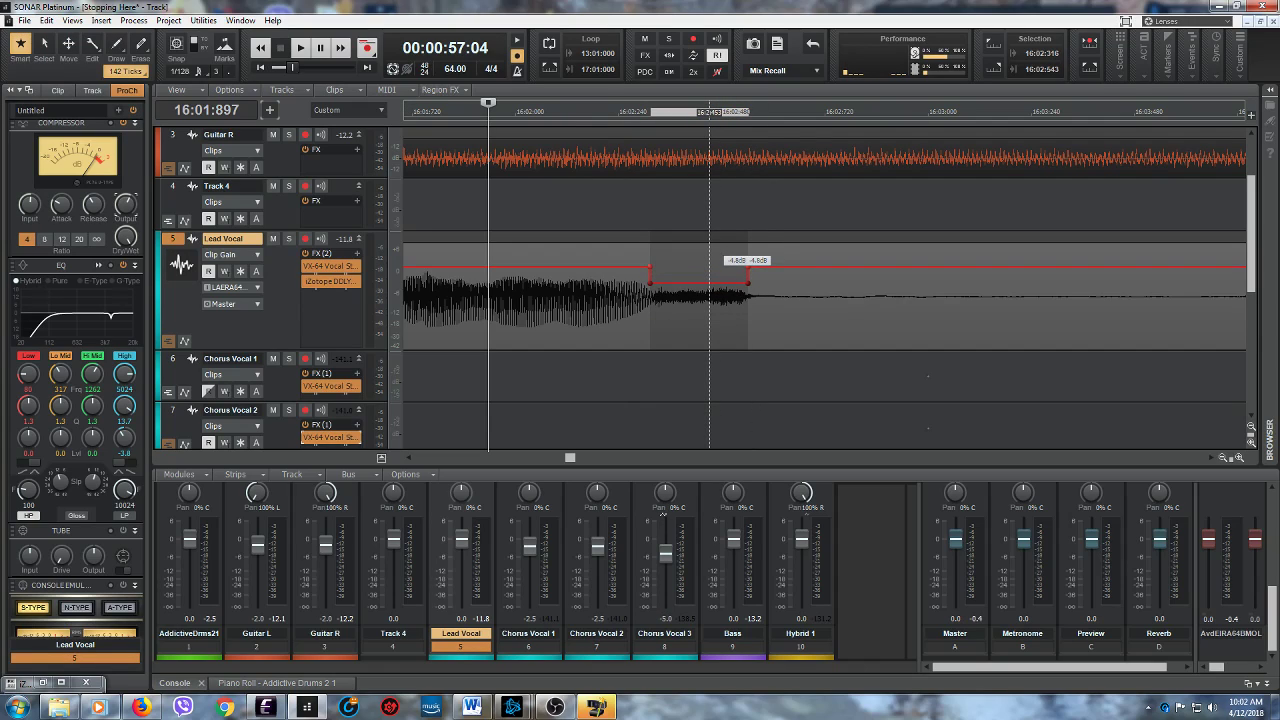
click(300, 48)
key(space)
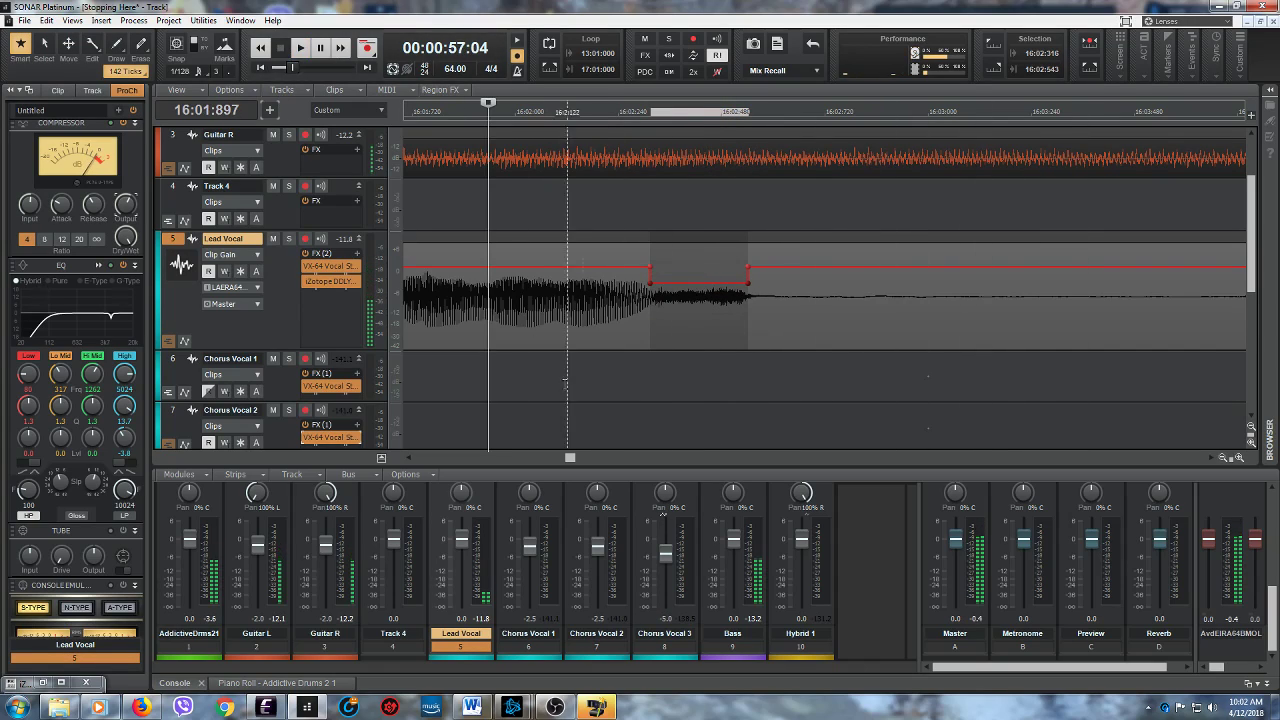
- Go to the Record 3 clip on the Lead Vocal and audition it from 26:01:726
drag(570, 458, 667, 486)
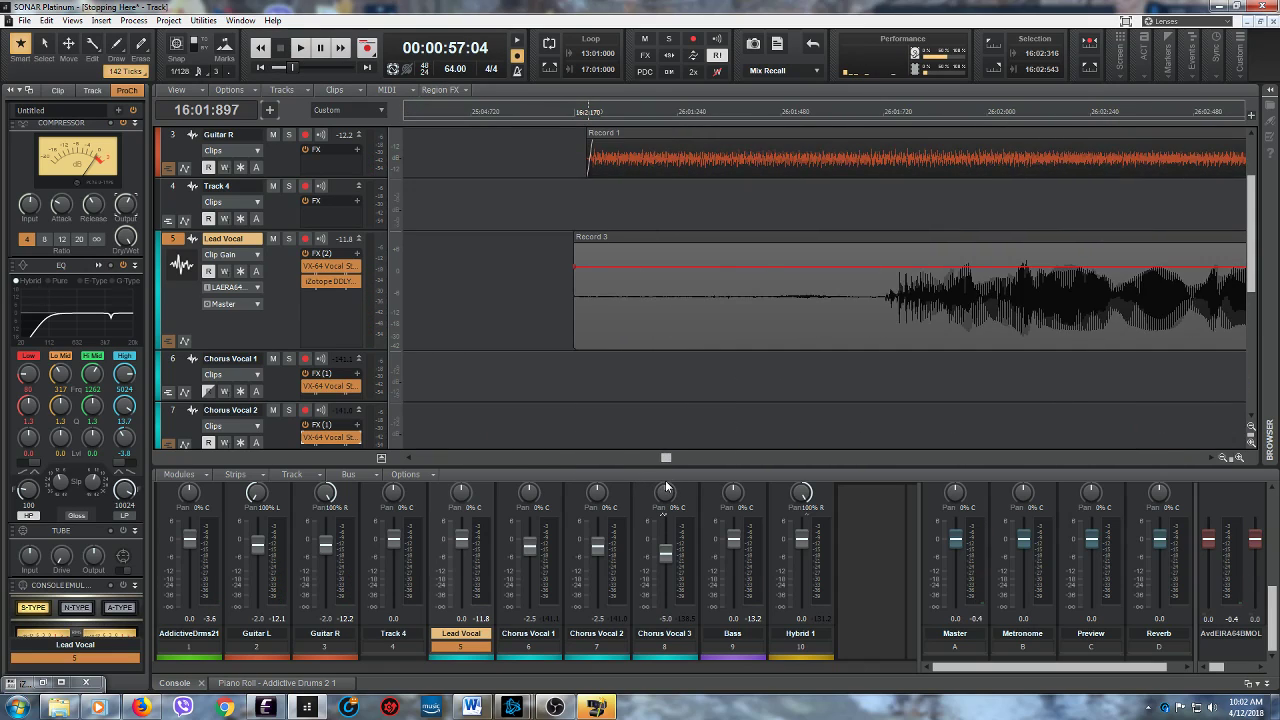
click(886, 368)
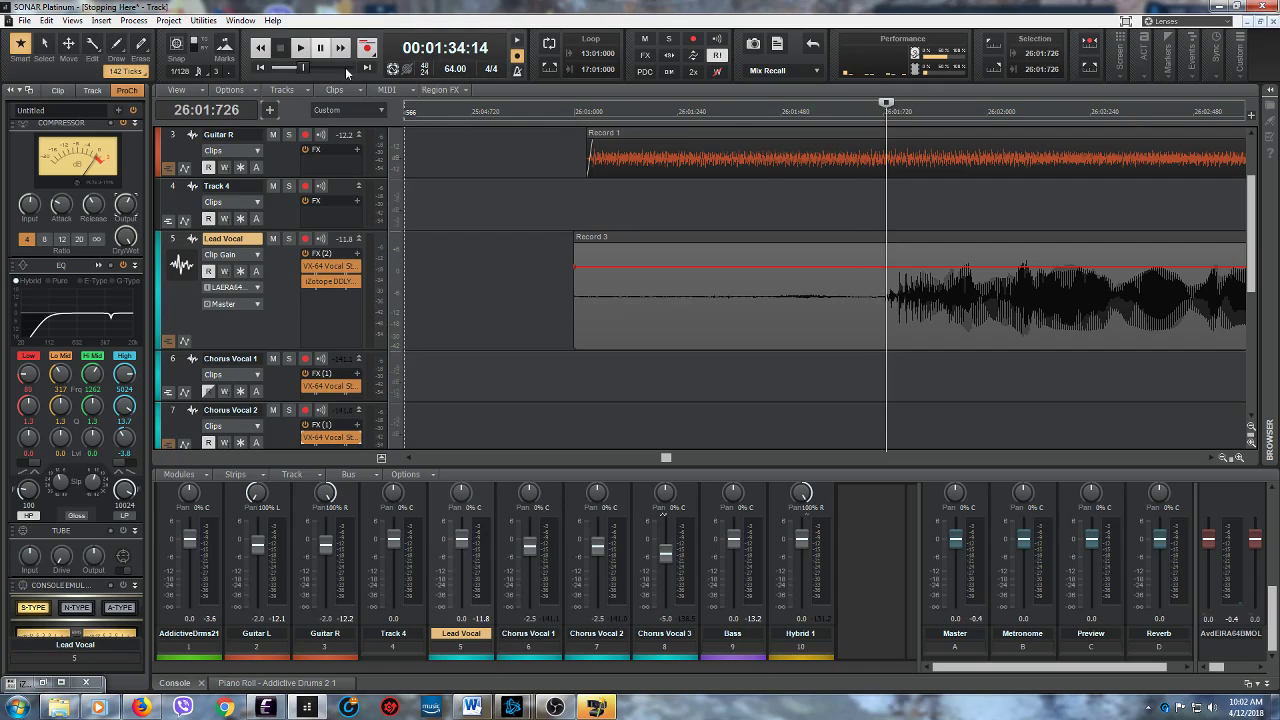
click(302, 48)
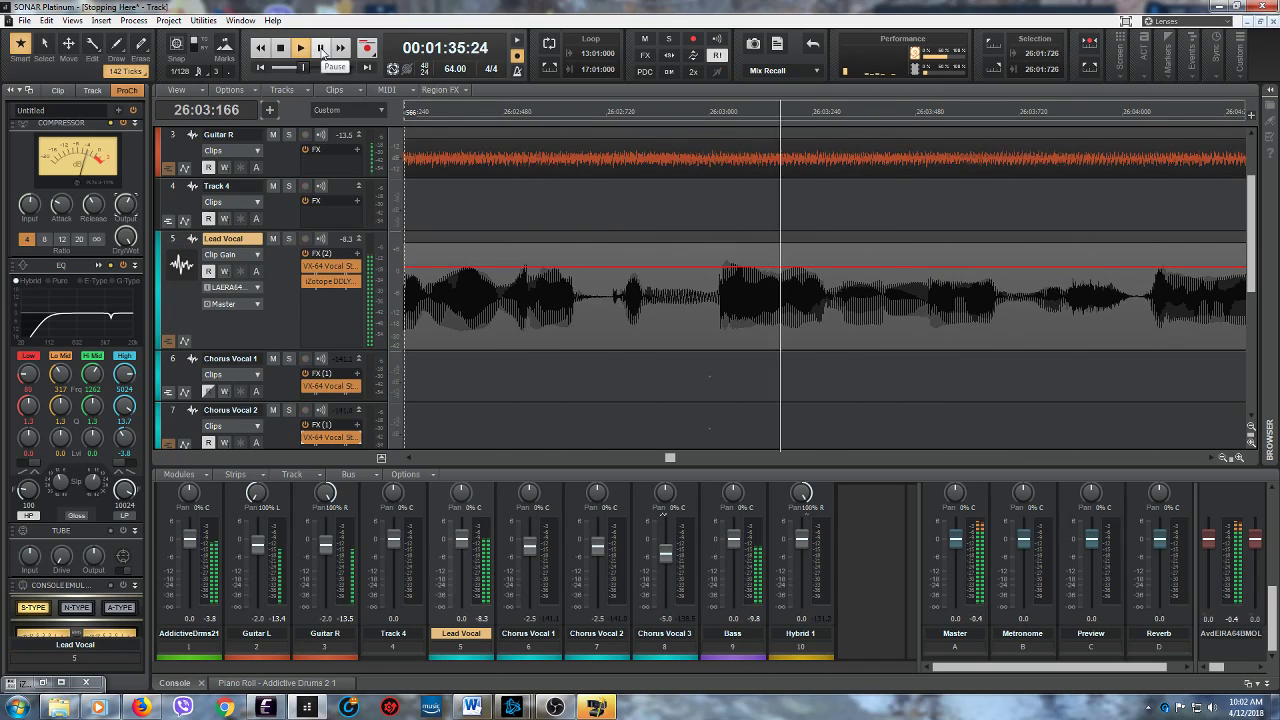
click(321, 48)
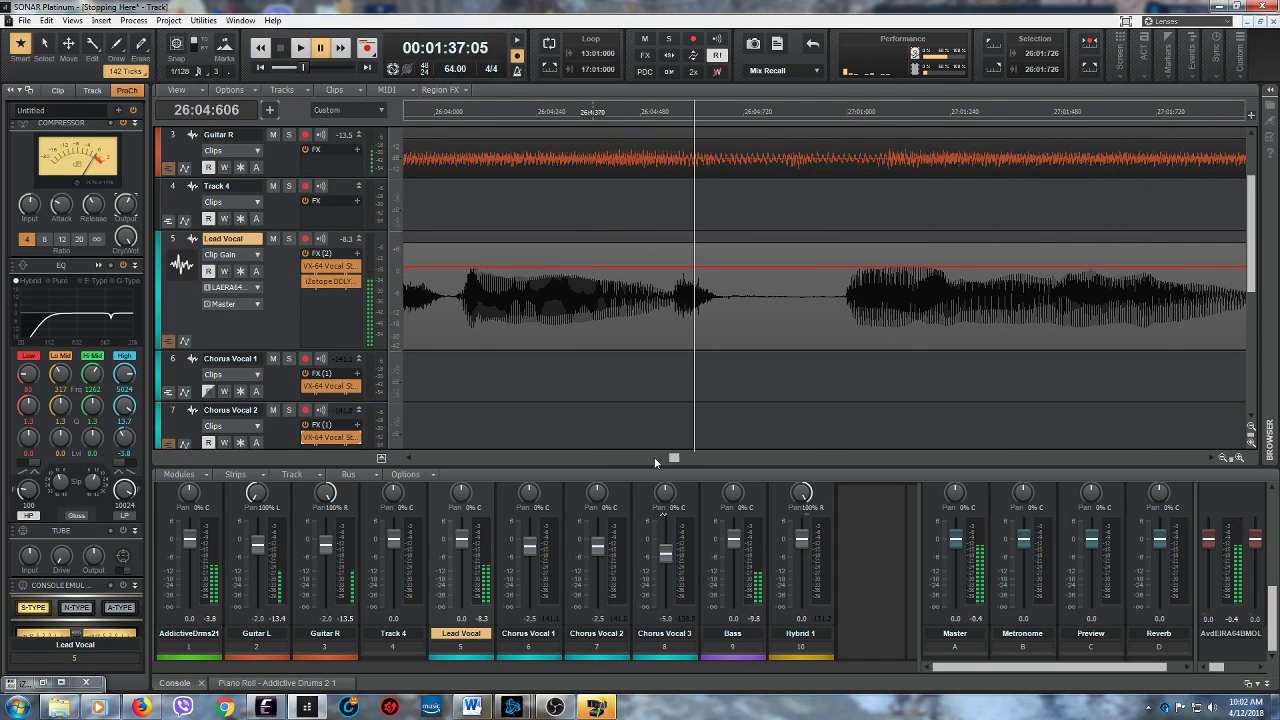
- Audition the Lead Vocal from 26:04:555, and lower the clip gain between 26:04:552 and 26:04:677
click(670, 344)
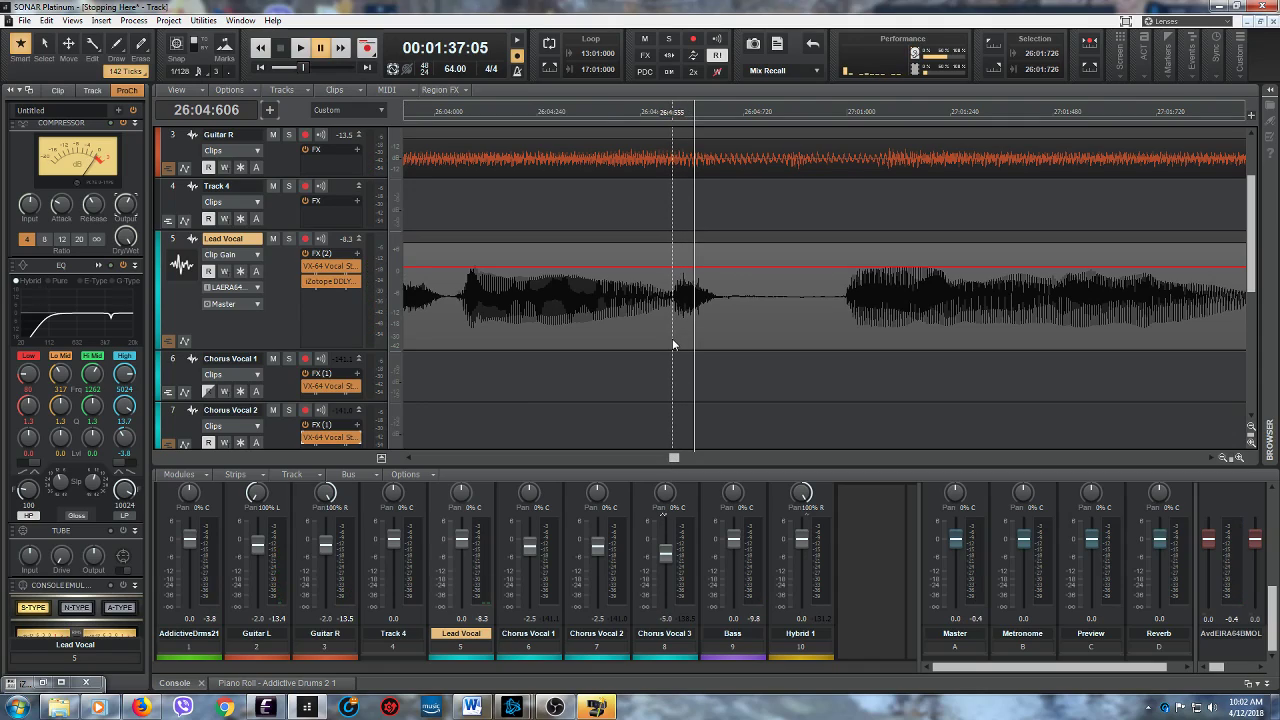
key(space)
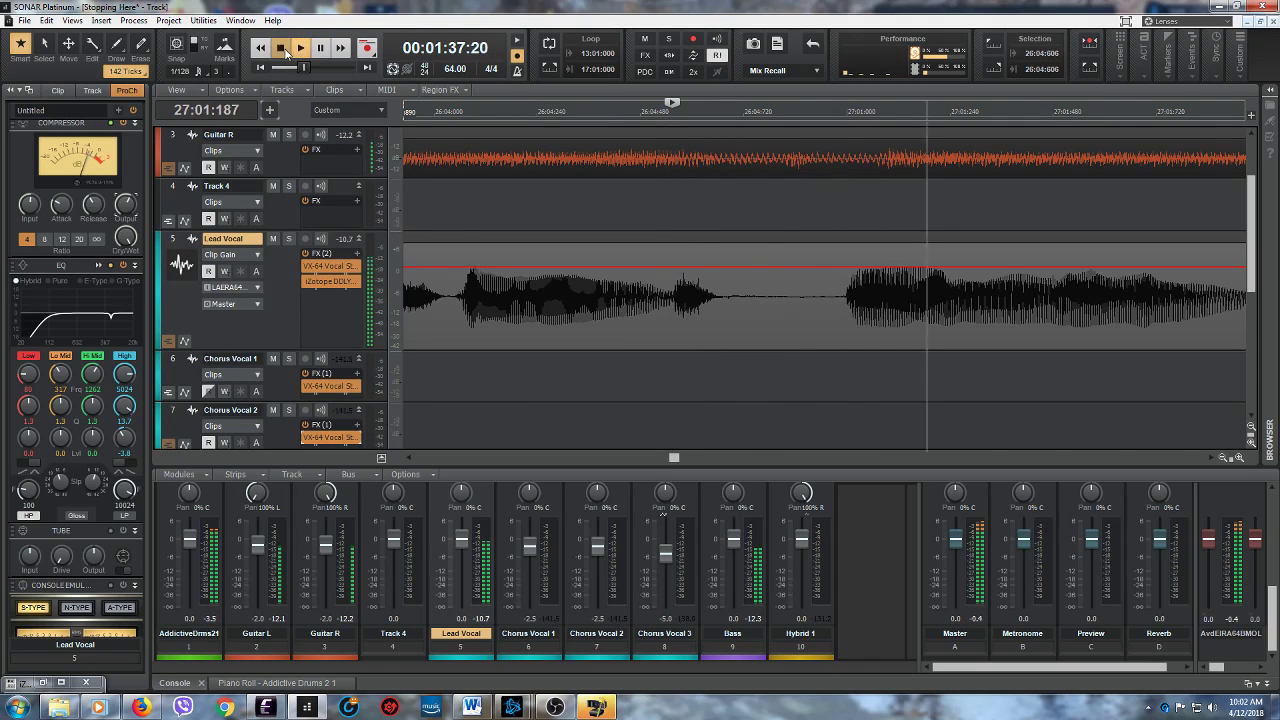
key(space)
drag(672, 327, 697, 257)
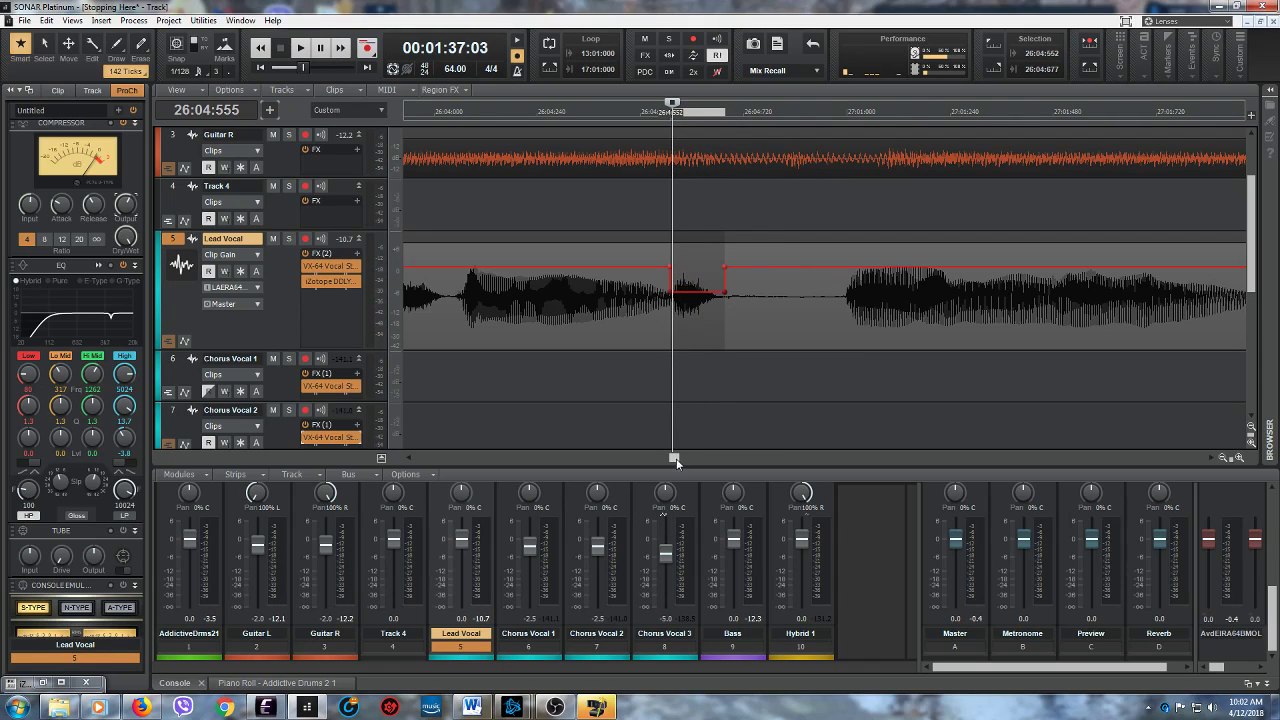
- Audition the Lead Vocal from 26:03:828, and lower the clip gain to about -7.6 dB between 26:03:828 and 26:04:029
click(409, 457)
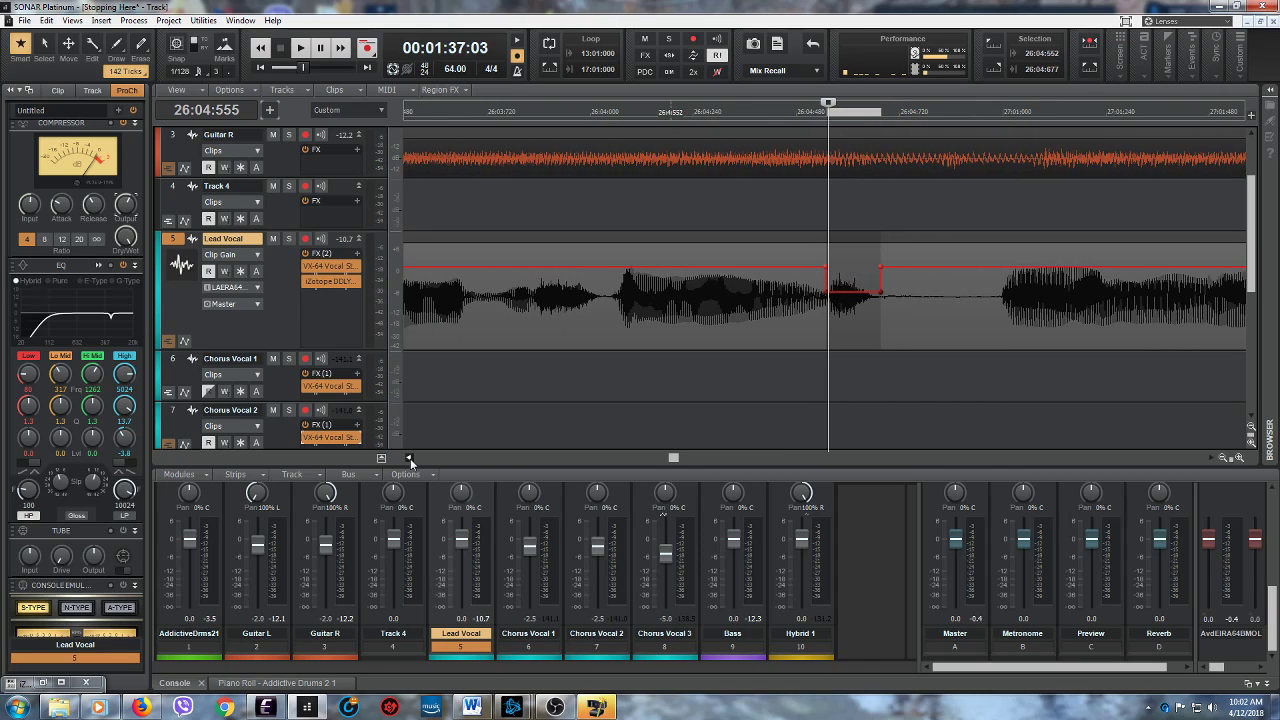
click(662, 325)
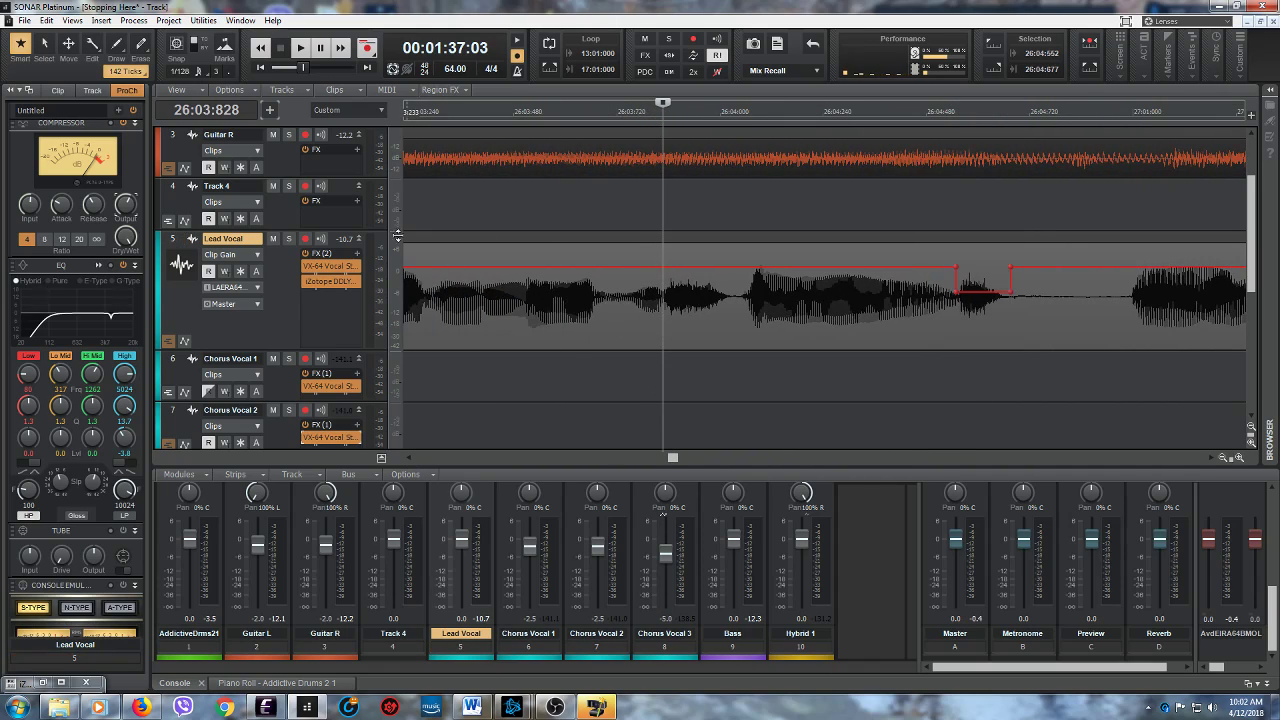
key(space)
key(space)
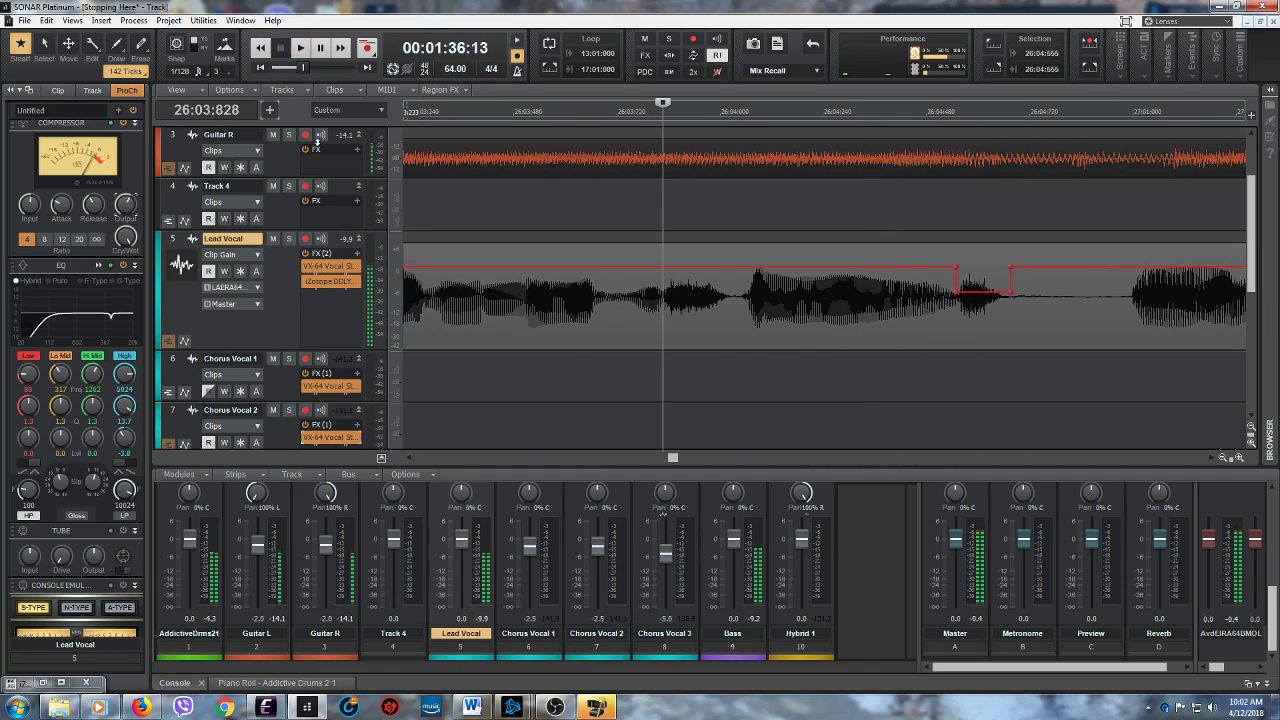
drag(663, 240, 697, 267)
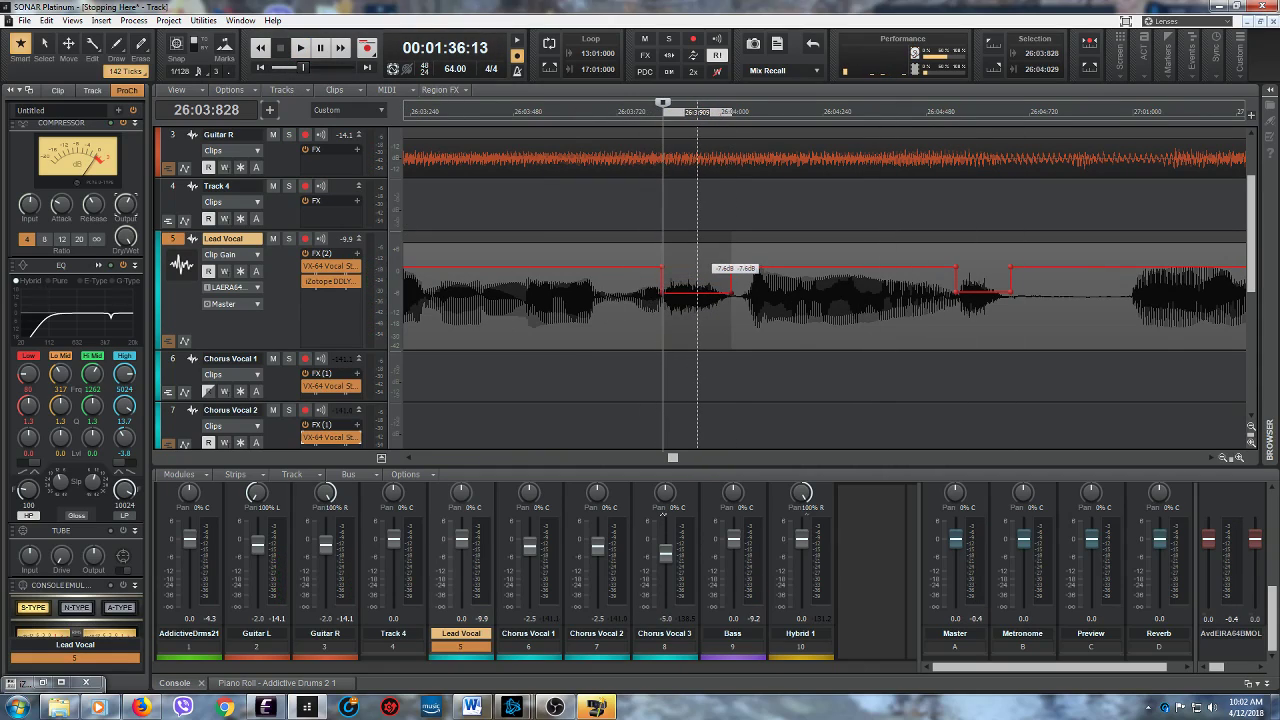
- Play the Lead Vocal from 26:03:828 to check the gain cuts, and audition the following phrase again from 27:02:716
click(298, 49)
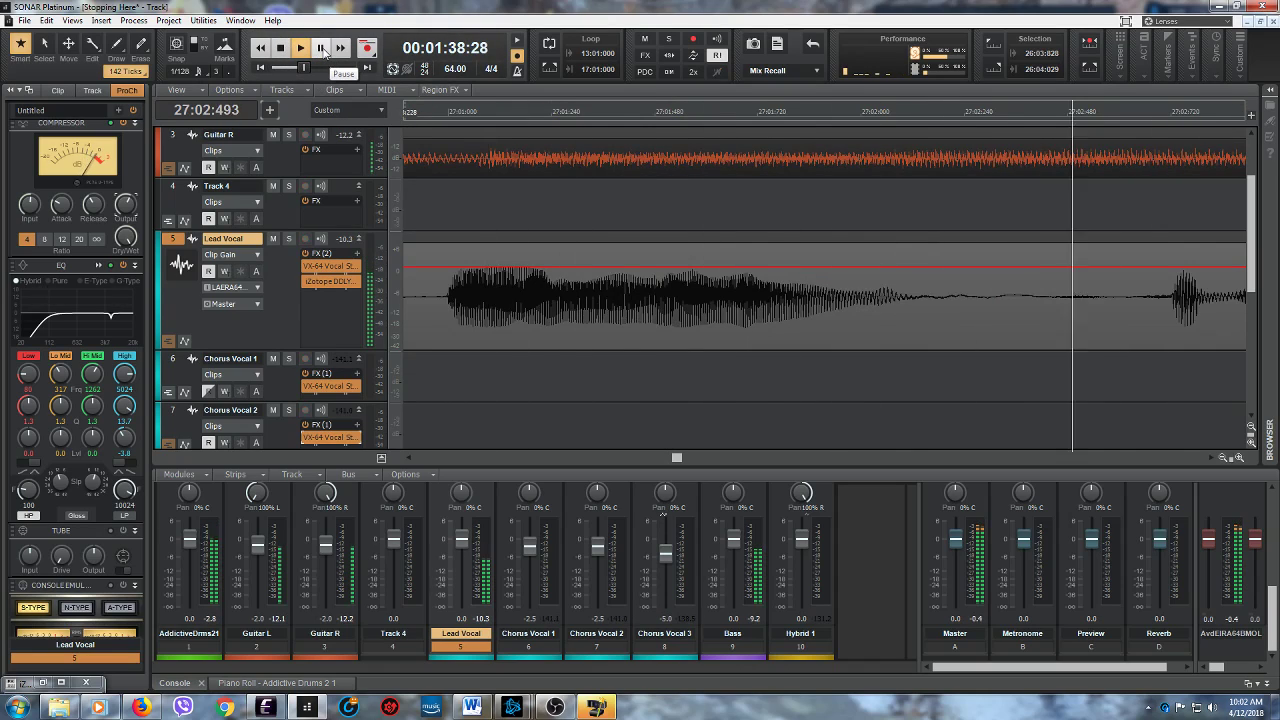
click(323, 49)
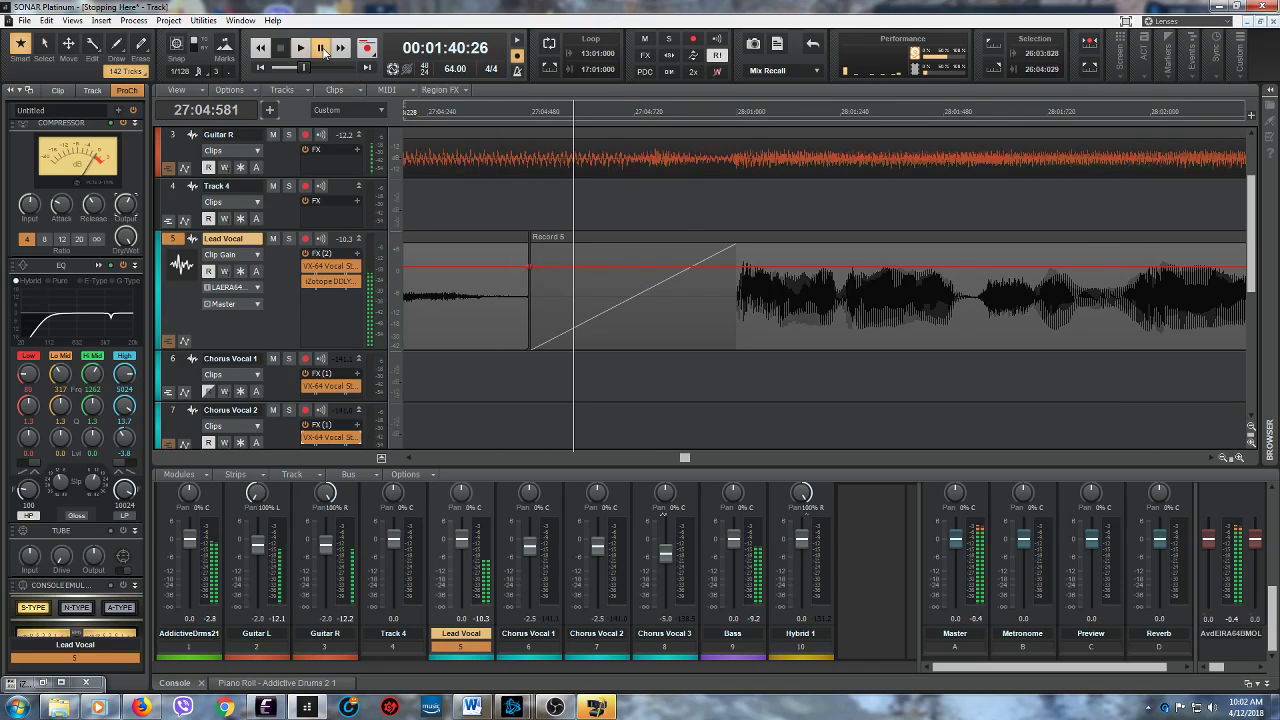
click(408, 458)
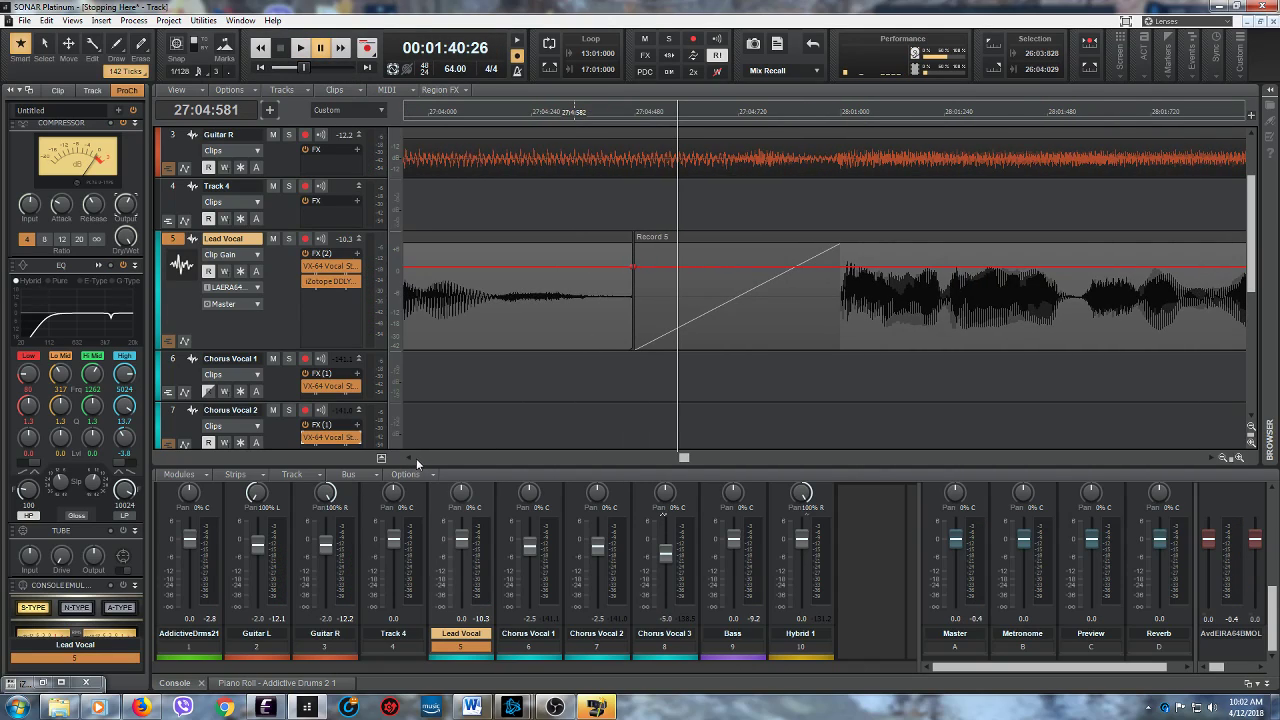
click(408, 458)
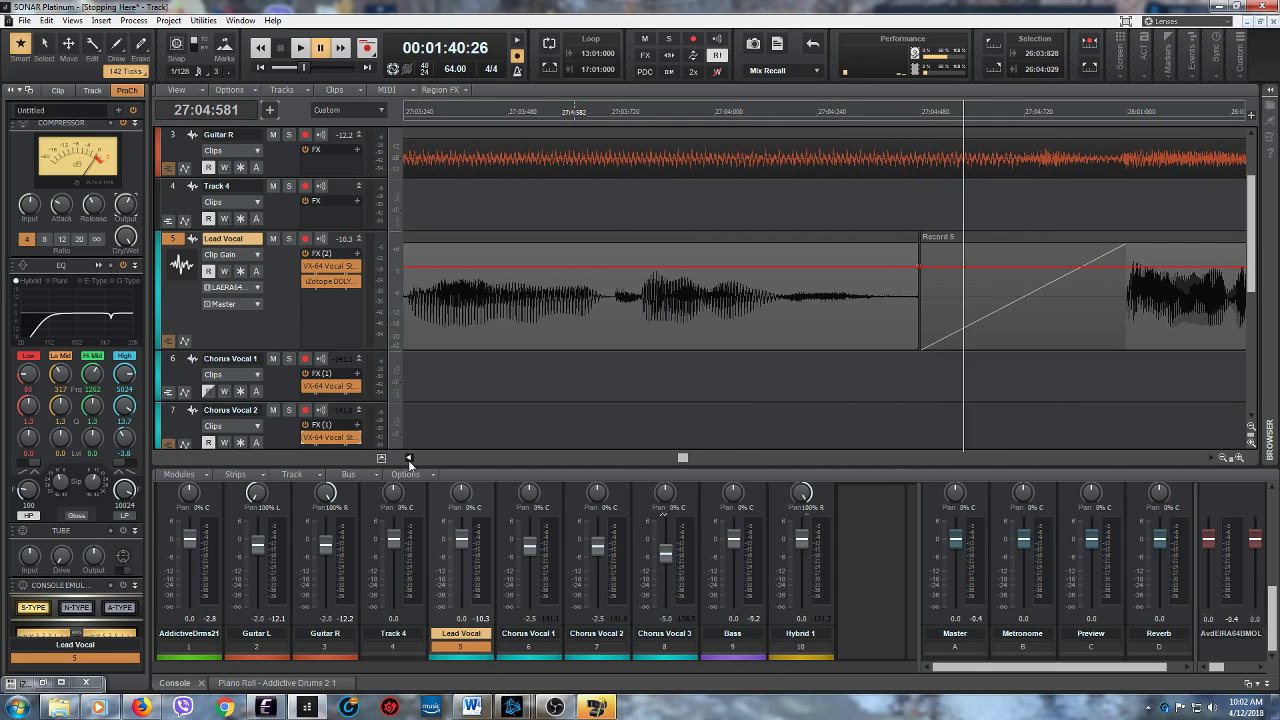
click(408, 458)
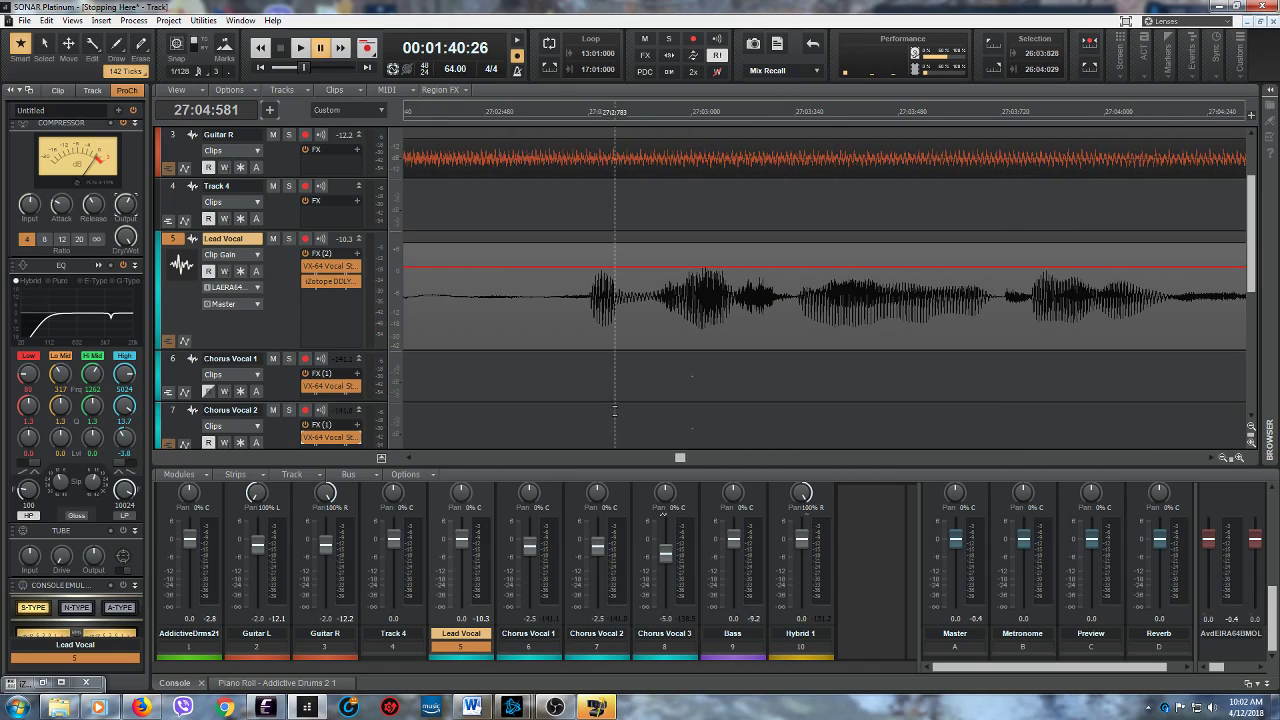
click(586, 390)
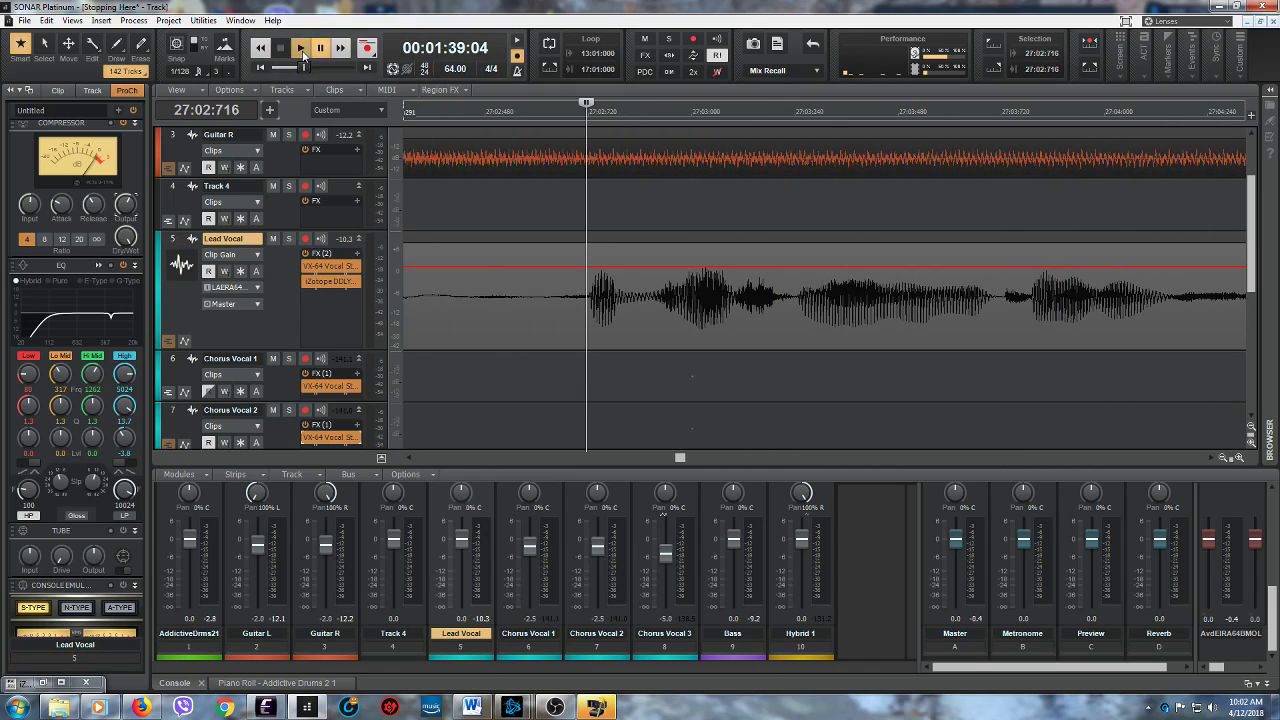
click(302, 52)
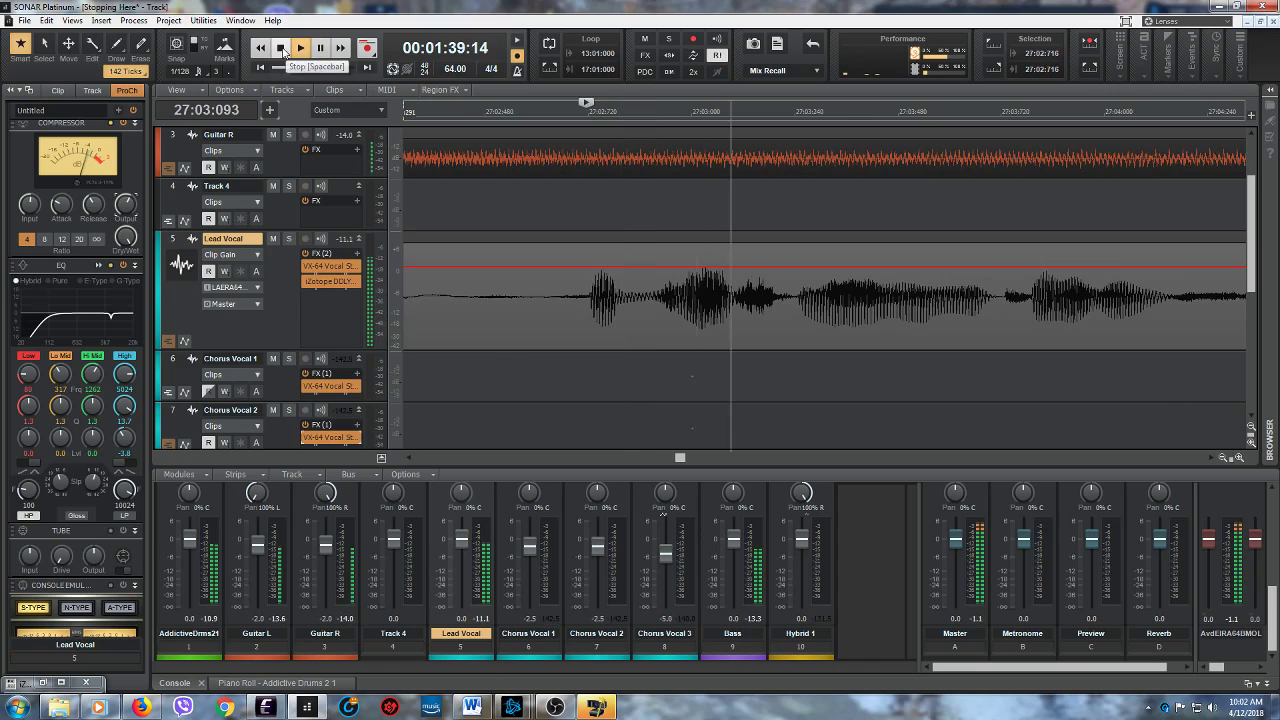
click(282, 49)
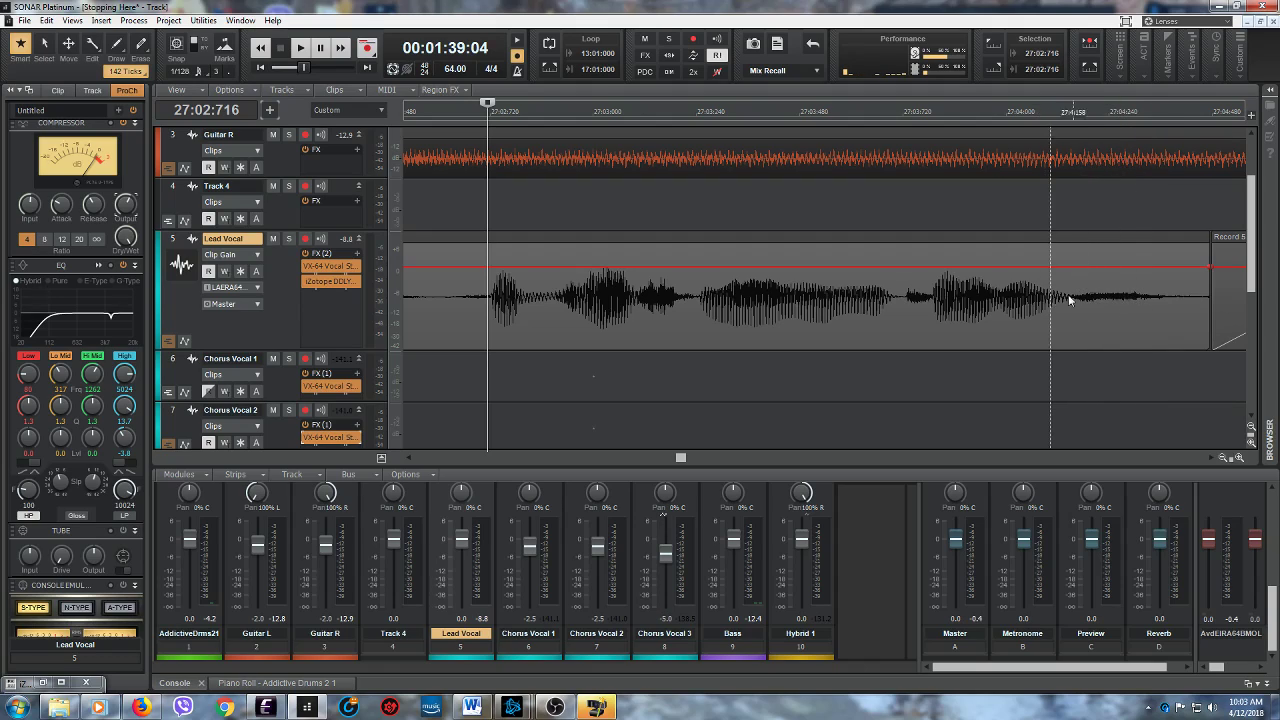
- Audition the Lead Vocal from 27:03:100, and slightly lower the clip gain between 27:03:099 and 27:03:250
click(635, 306)
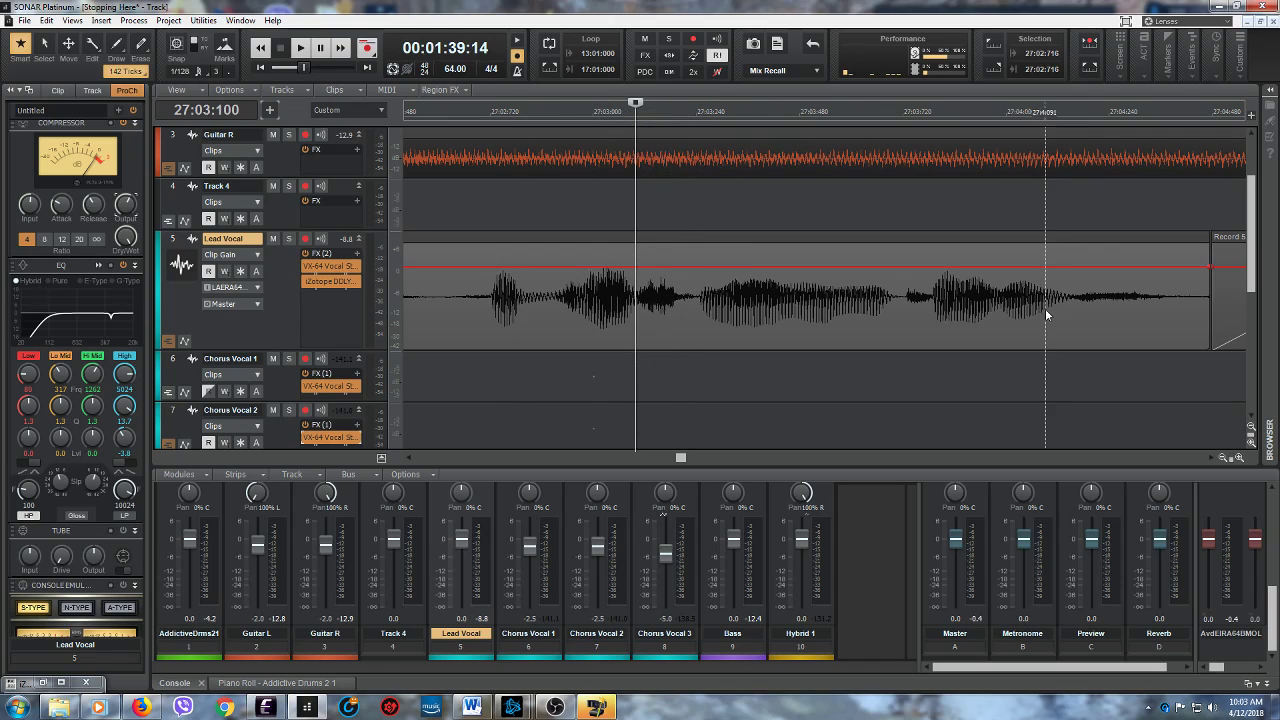
click(300, 47)
click(282, 47)
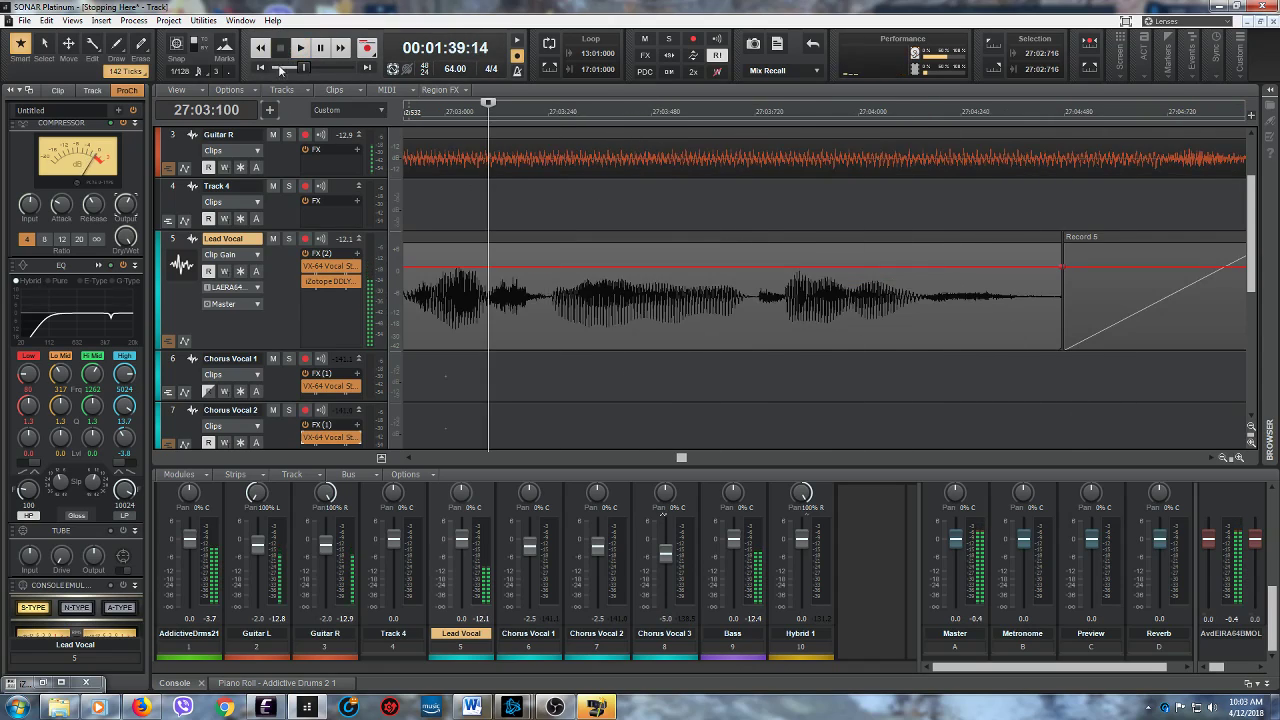
drag(487, 316, 552, 310)
drag(522, 241, 521, 247)
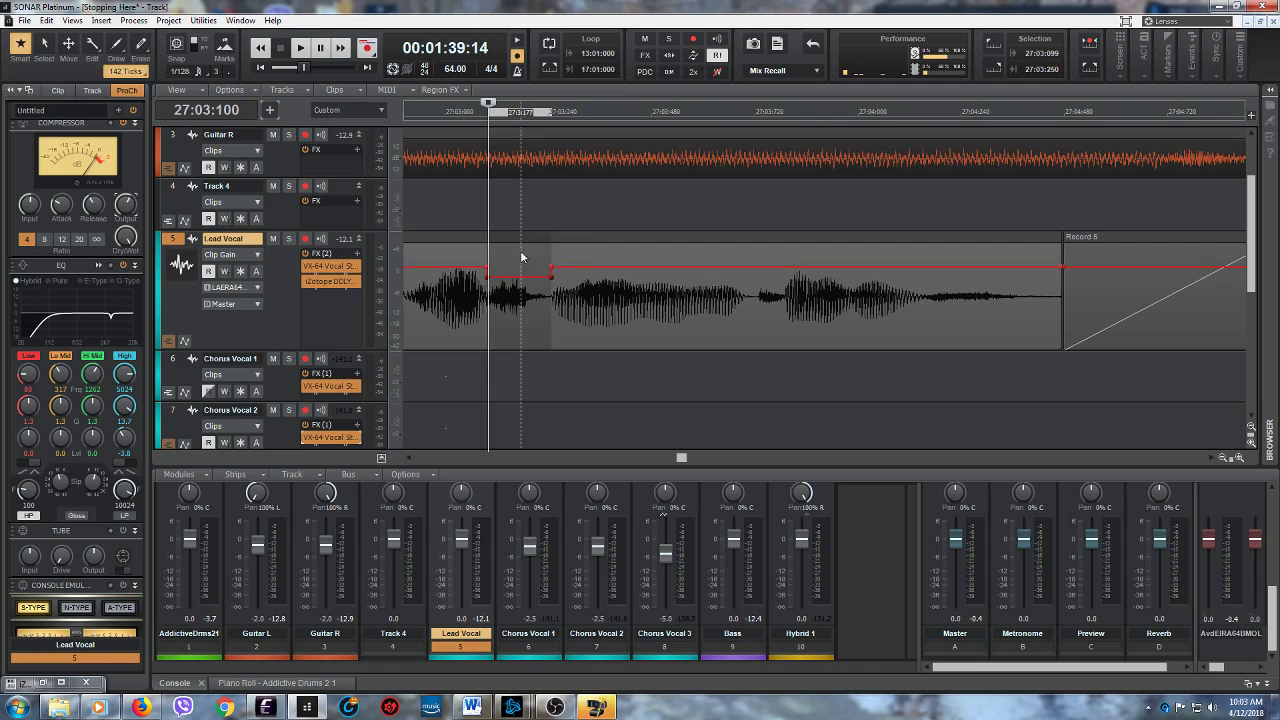
- Play the Lead Vocal from 27:02:703 into the Record 5 clip to check the gain change
click(408, 459)
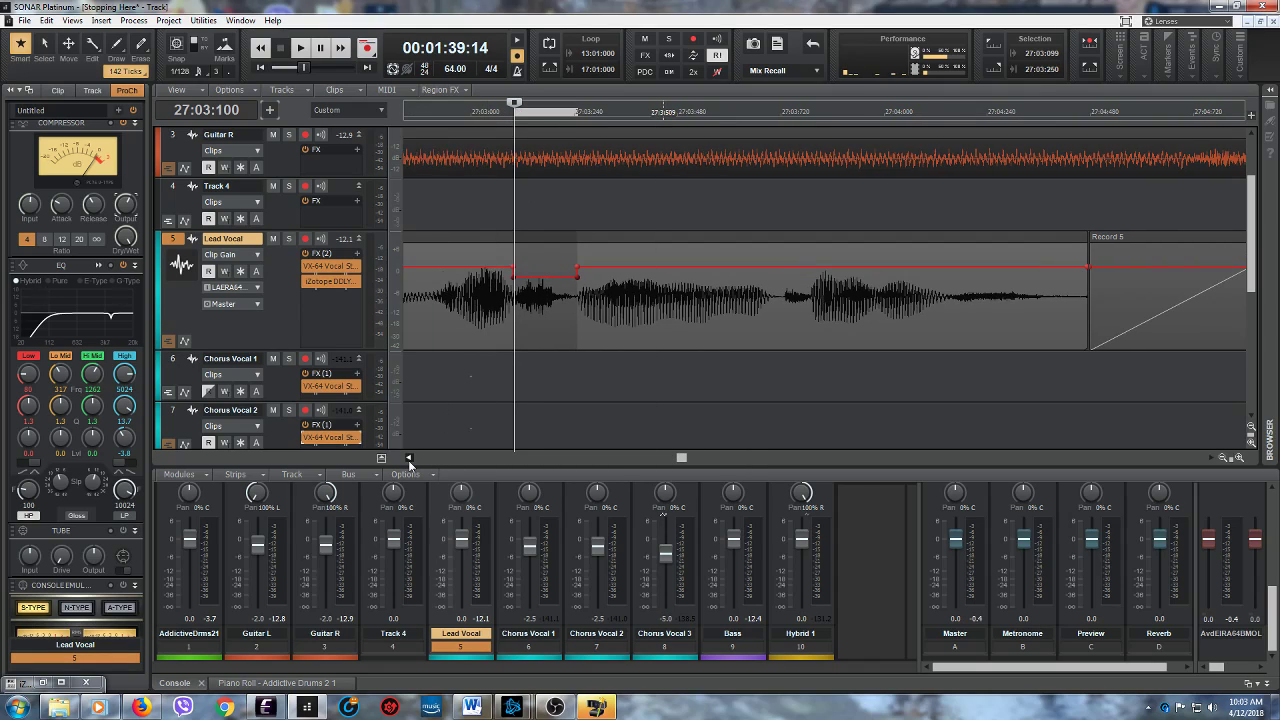
click(541, 397)
click(303, 48)
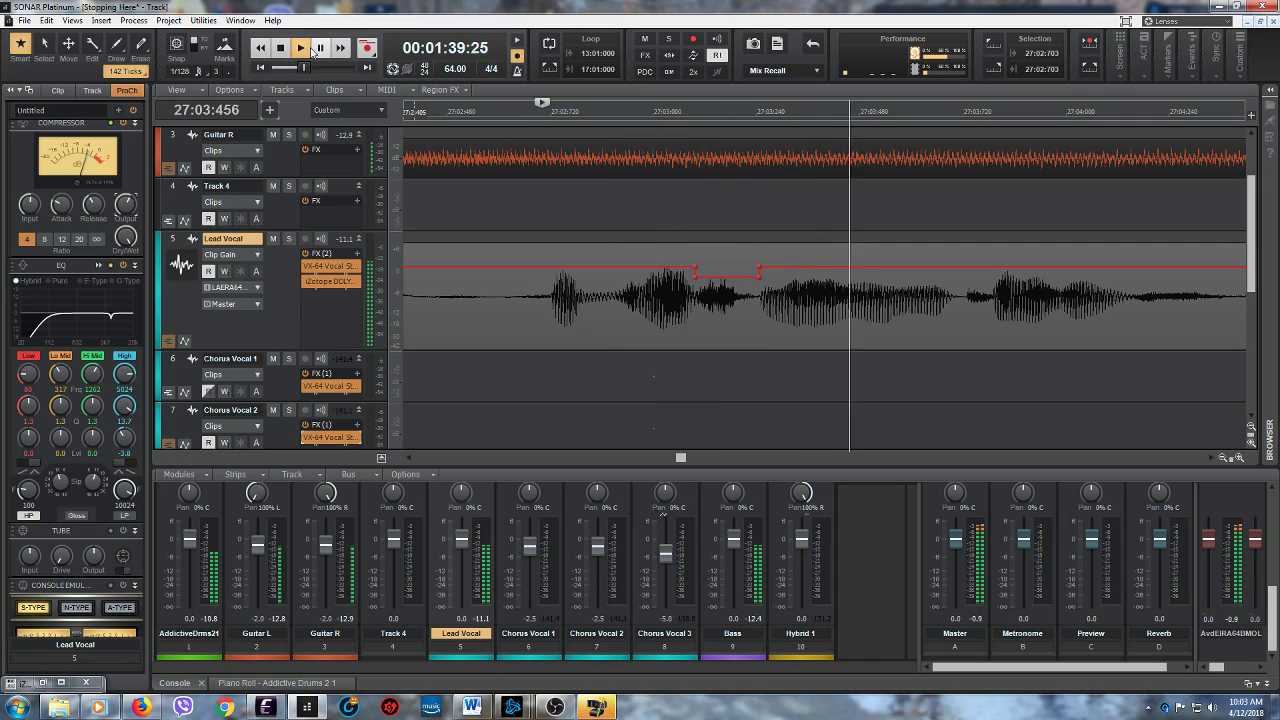
click(320, 50)
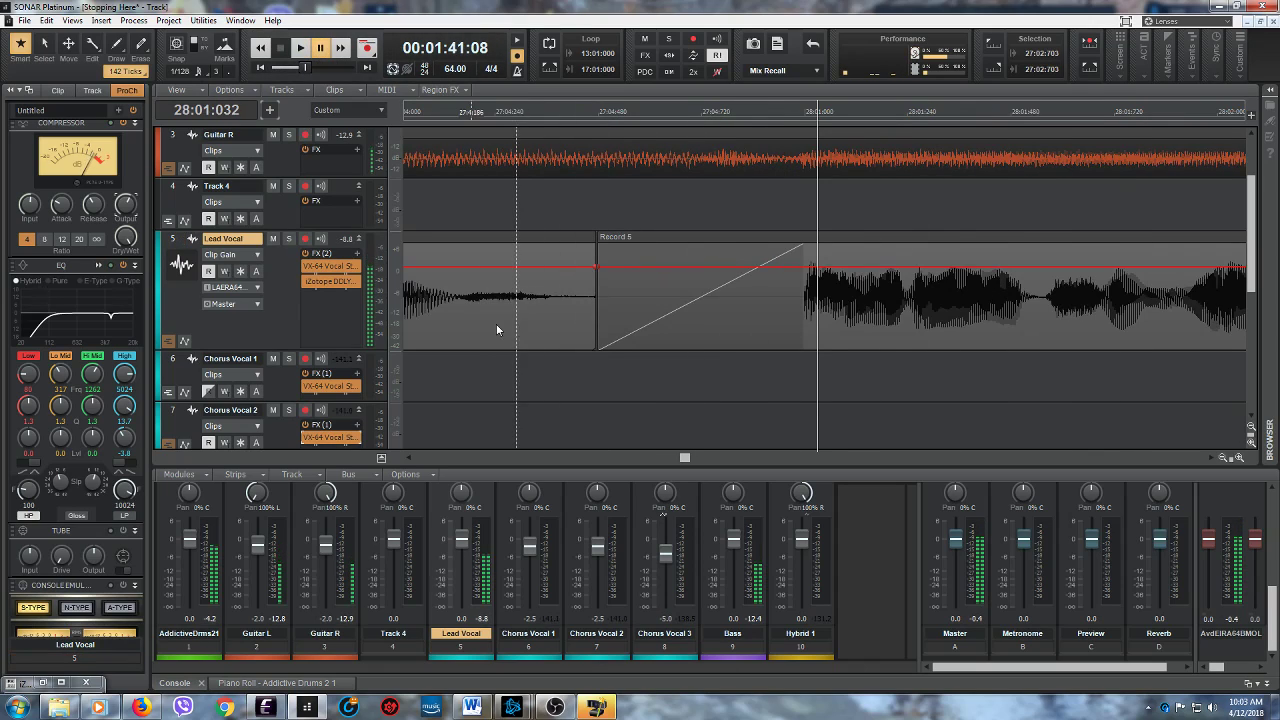
- Audition the Lead Vocal from 27:04:941 and 28:01:565, and lower the clip gain to about -5.7 dB between 28:01:565 and 28:01:702
click(789, 375)
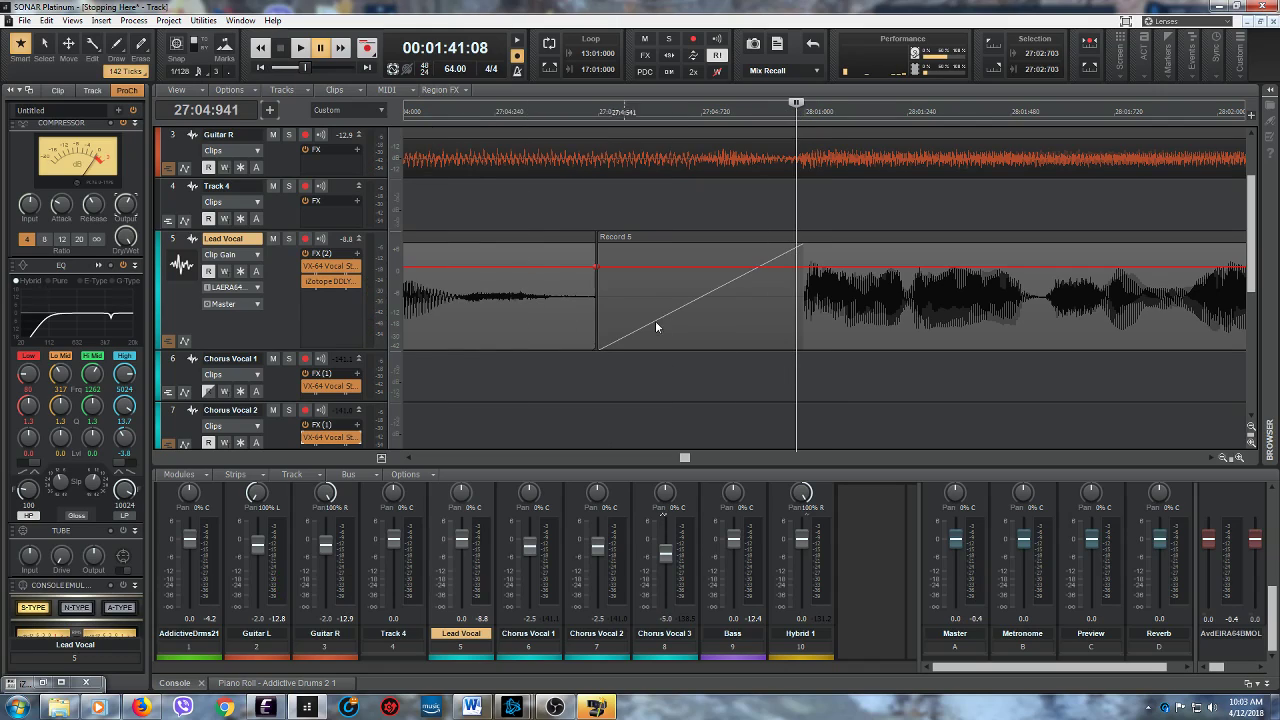
click(301, 50)
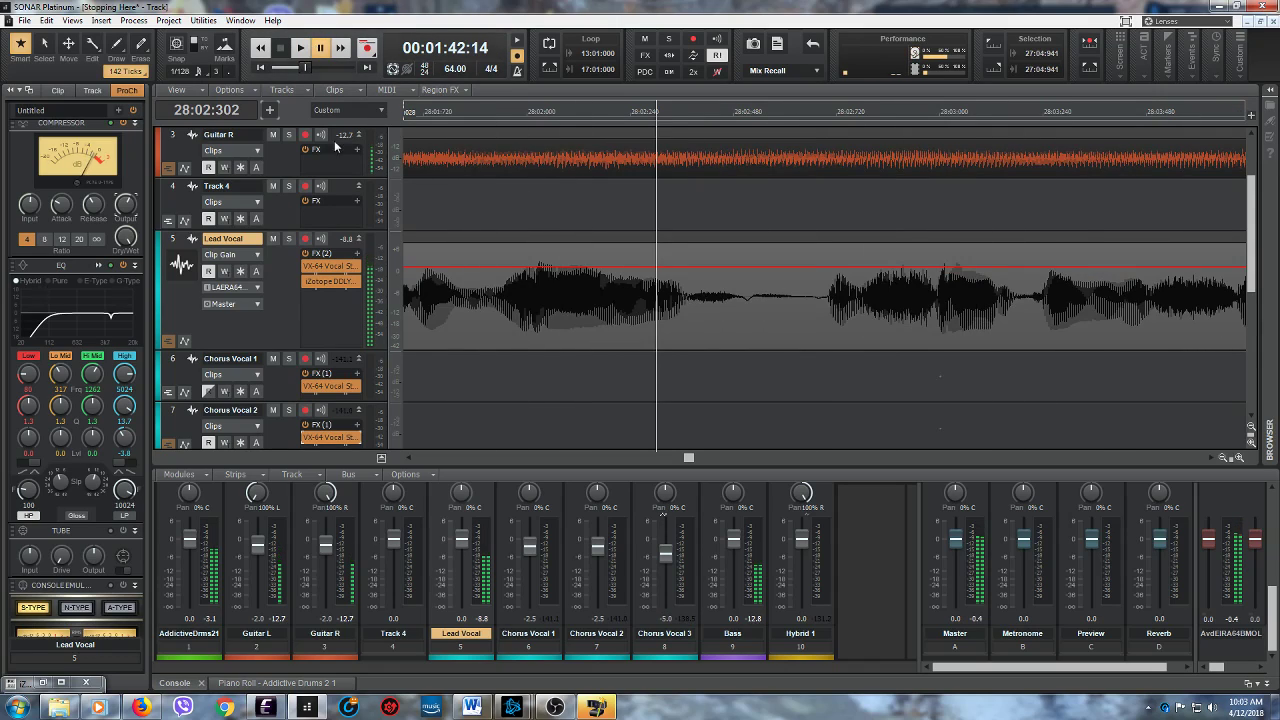
click(408, 457)
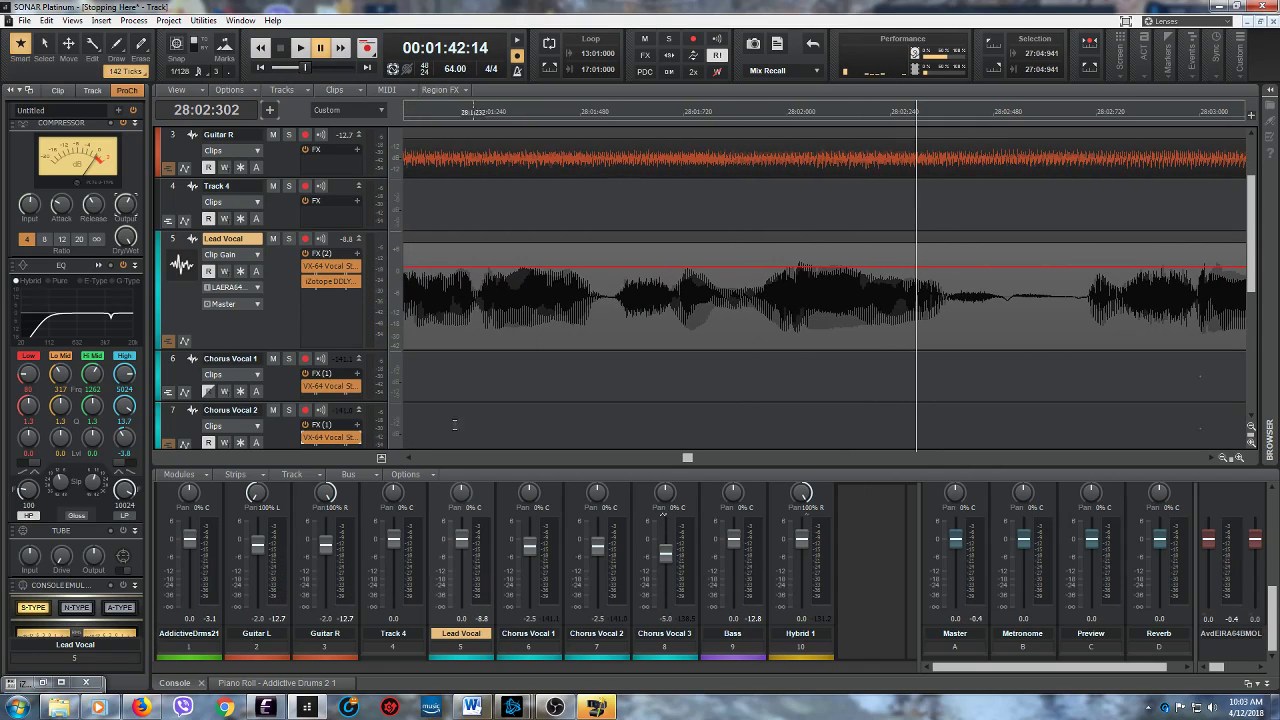
click(616, 320)
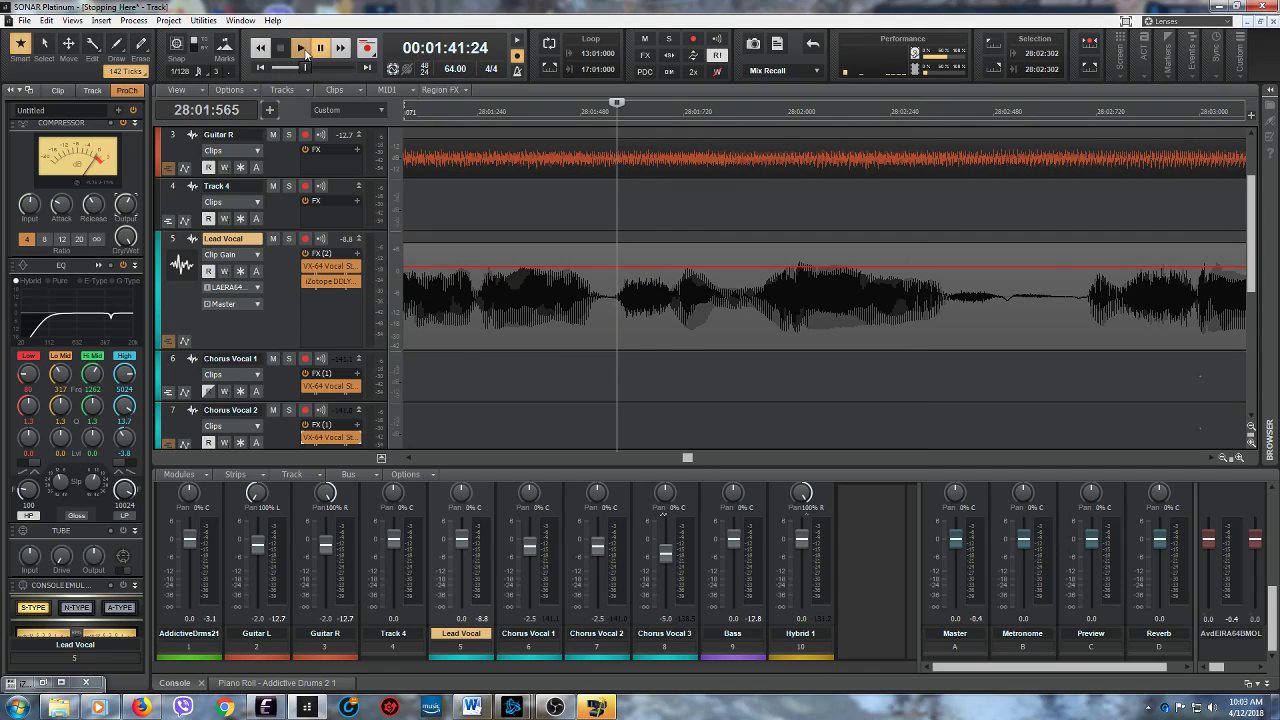
click(302, 48)
click(282, 48)
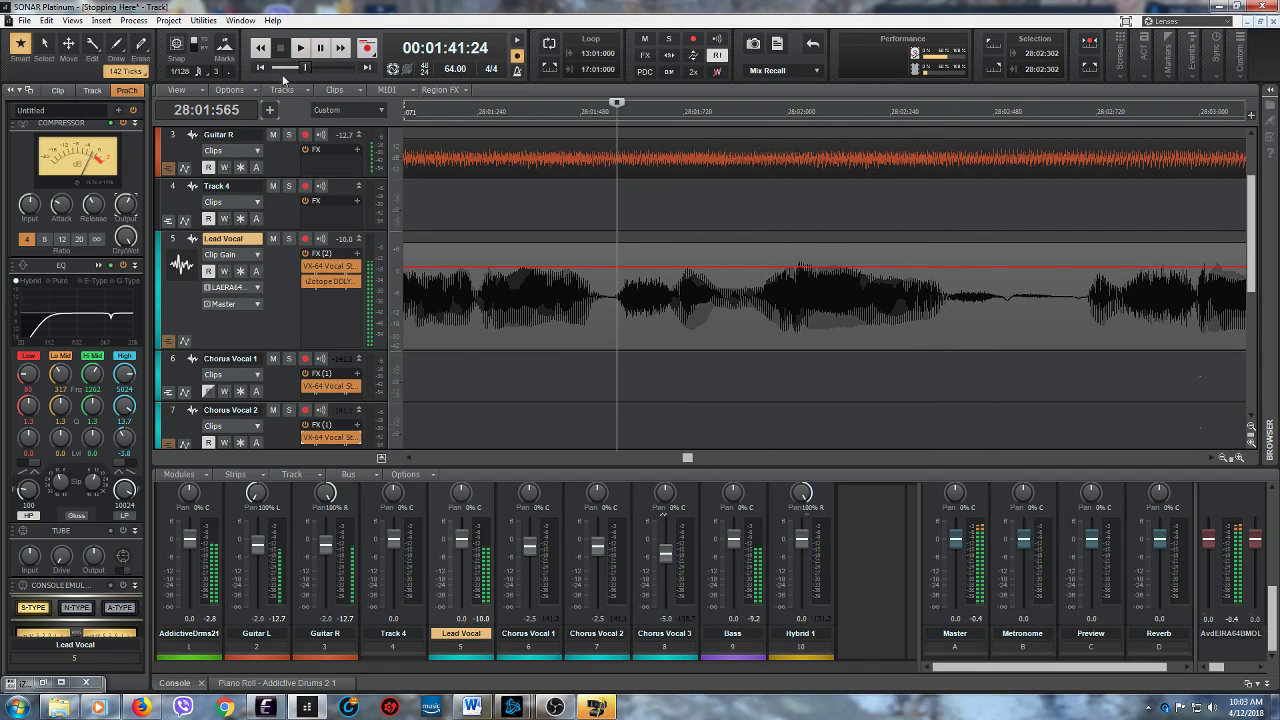
drag(617, 260, 644, 286)
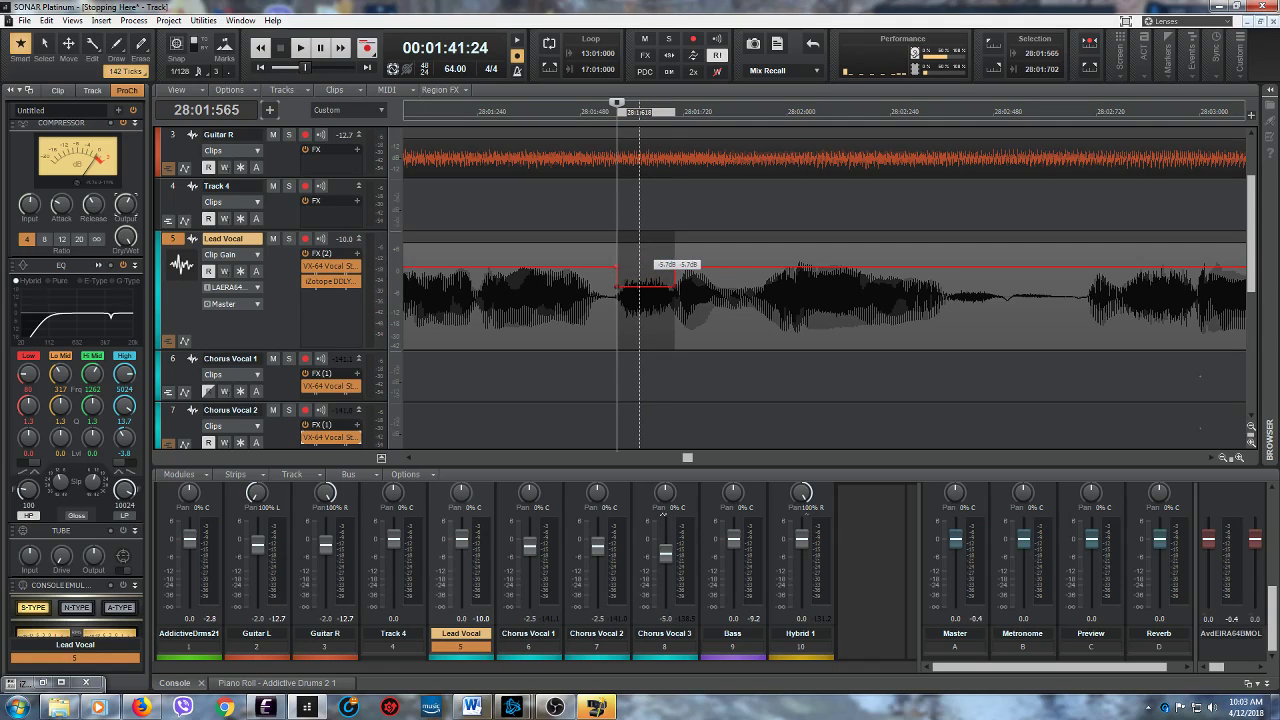
- Play the Lead Vocal from 28:01:127 to check the gain cut between 28:01:565 and 28:01:702
click(428, 376)
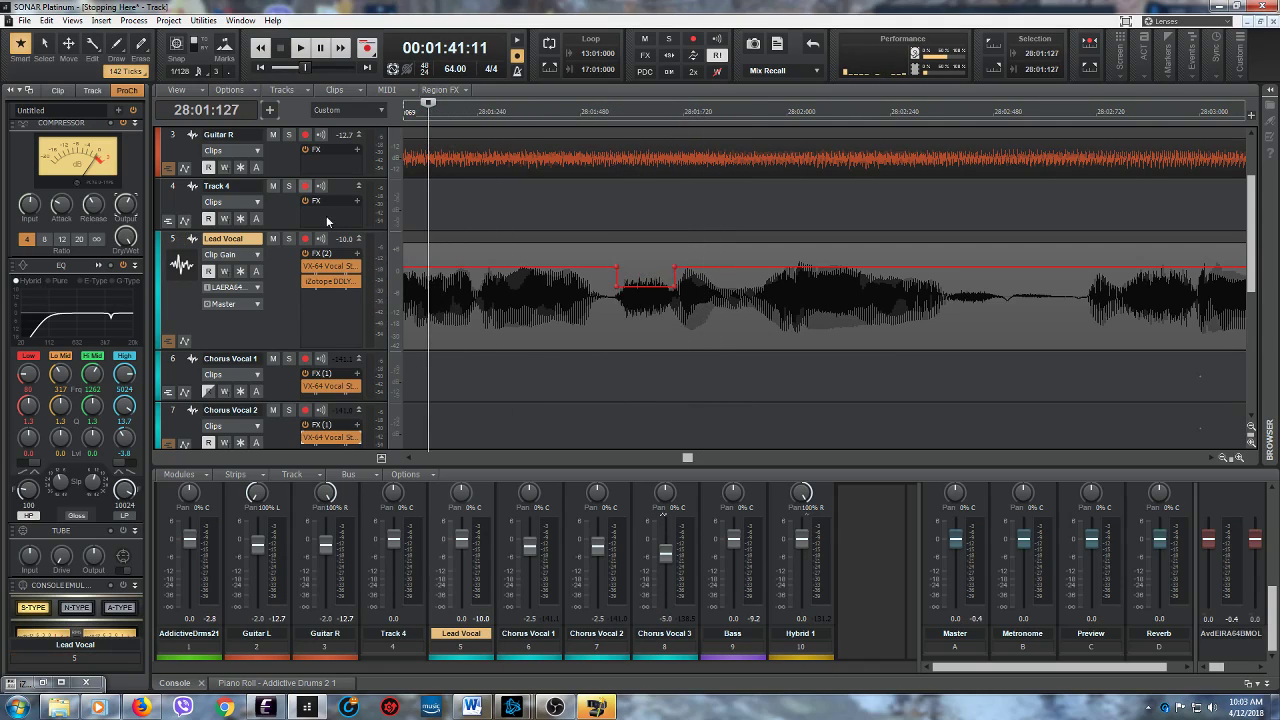
click(300, 48)
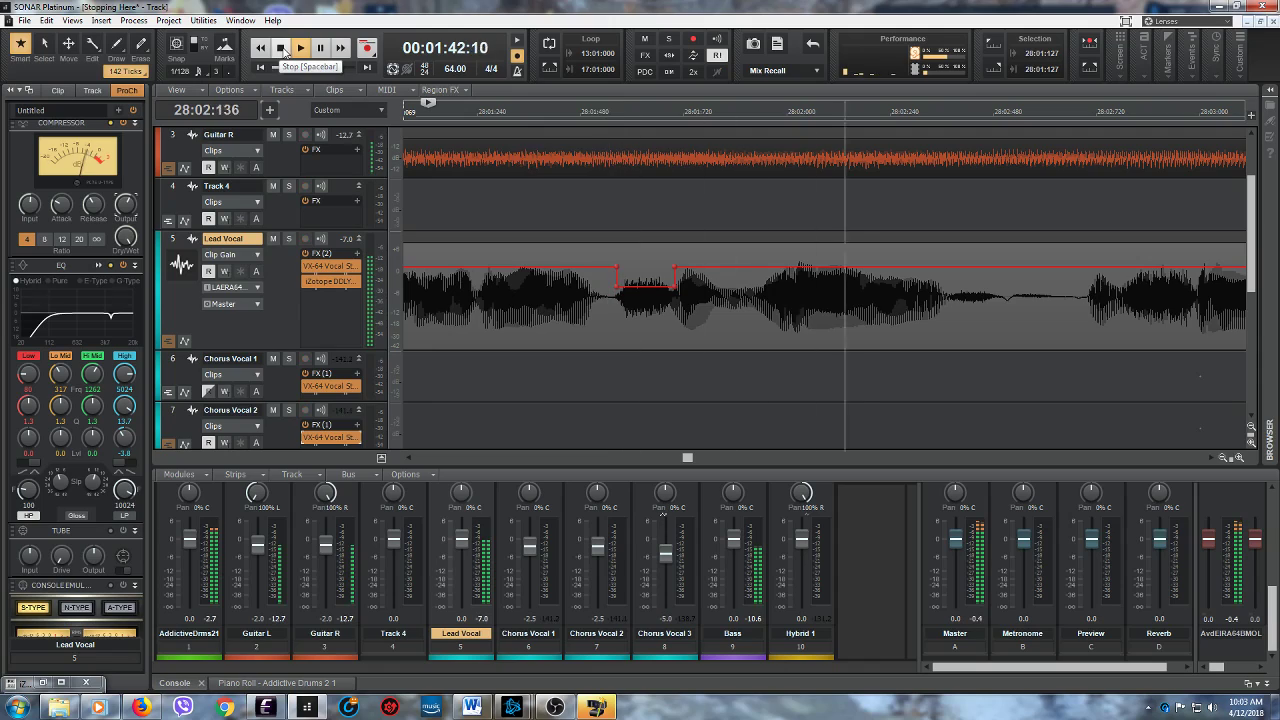
click(321, 48)
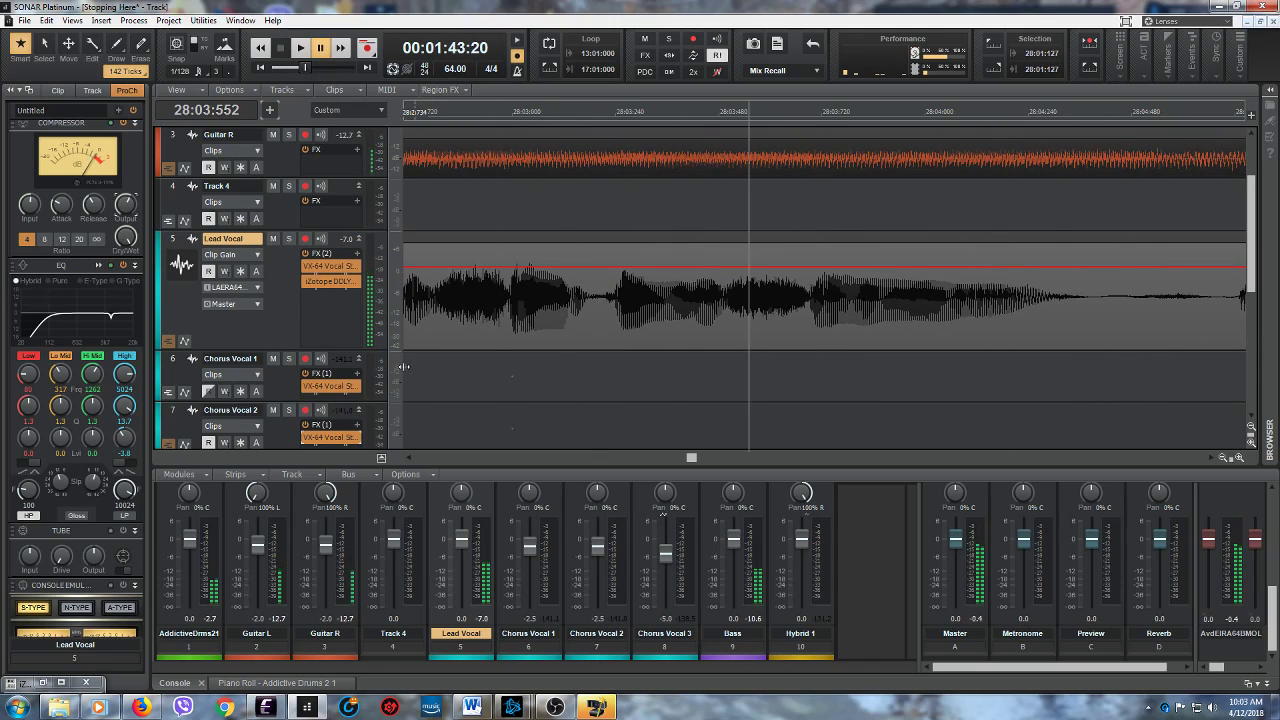
- Audition the Lead Vocal from 28:02:776, and lower the clip gain between 28:02:775 and 28:02:953
click(433, 333)
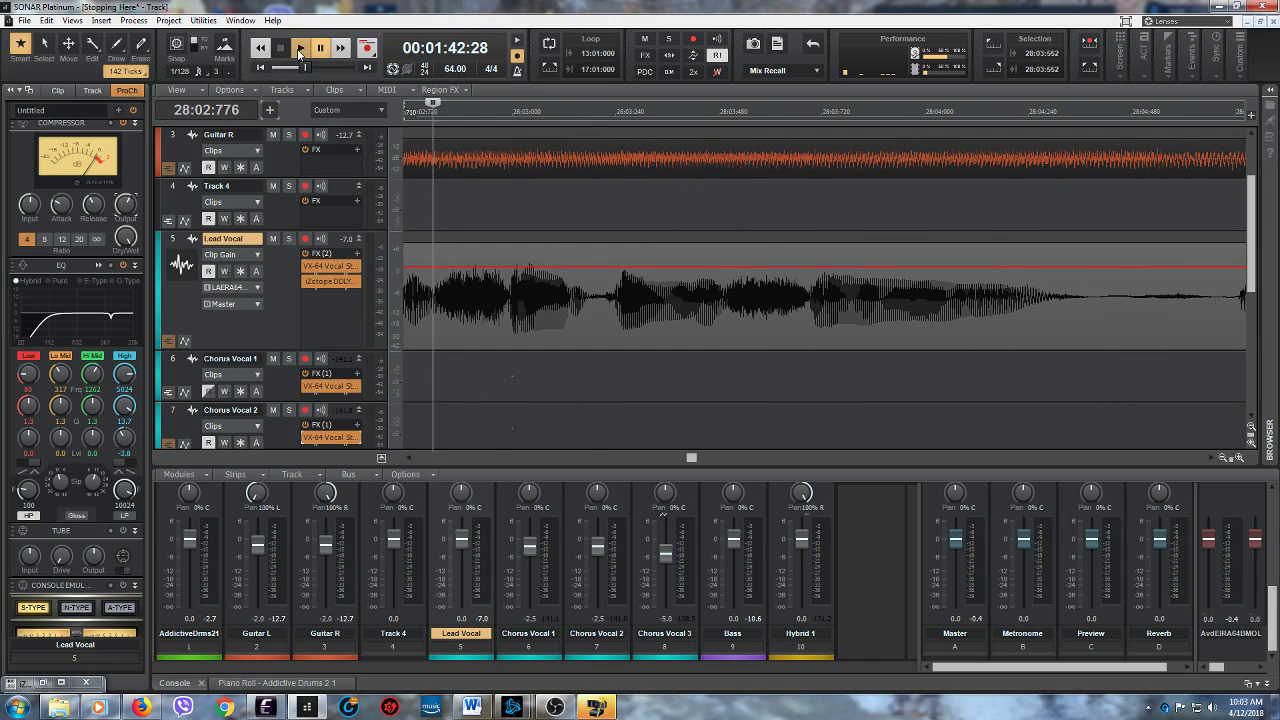
click(300, 48)
click(279, 48)
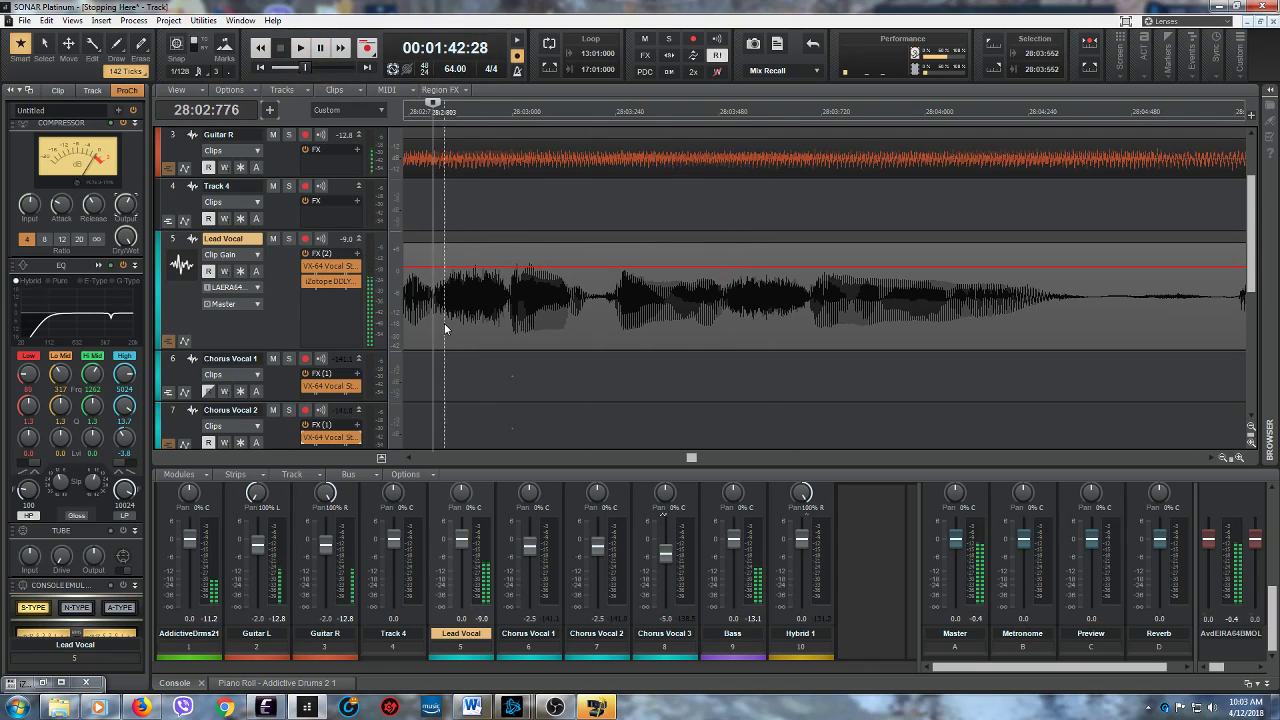
mouse_move(433, 322)
mouse_down()
mouse_move(509, 320)
mouse_move(471, 297)
mouse_up()
- Play the Lead Vocal from 28:02:776 and repeatedly from 28:02:375 to check the new gain cut and the following phrase
click(300, 47)
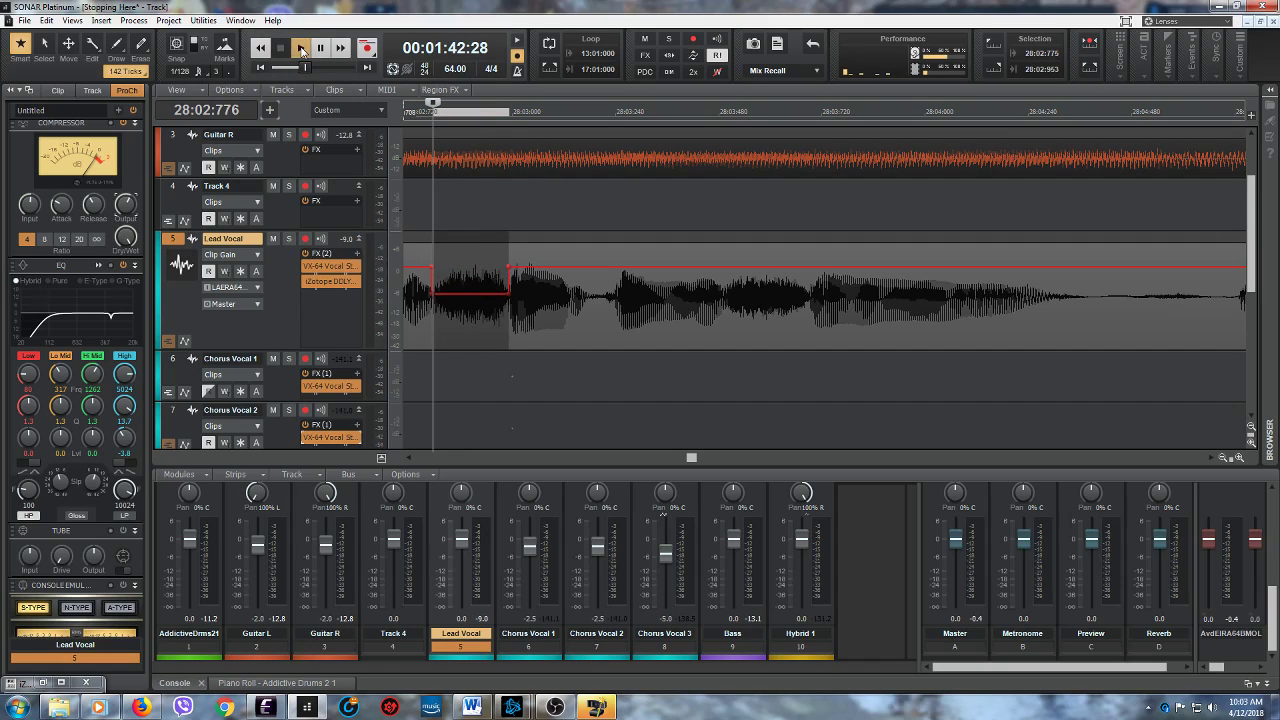
click(279, 47)
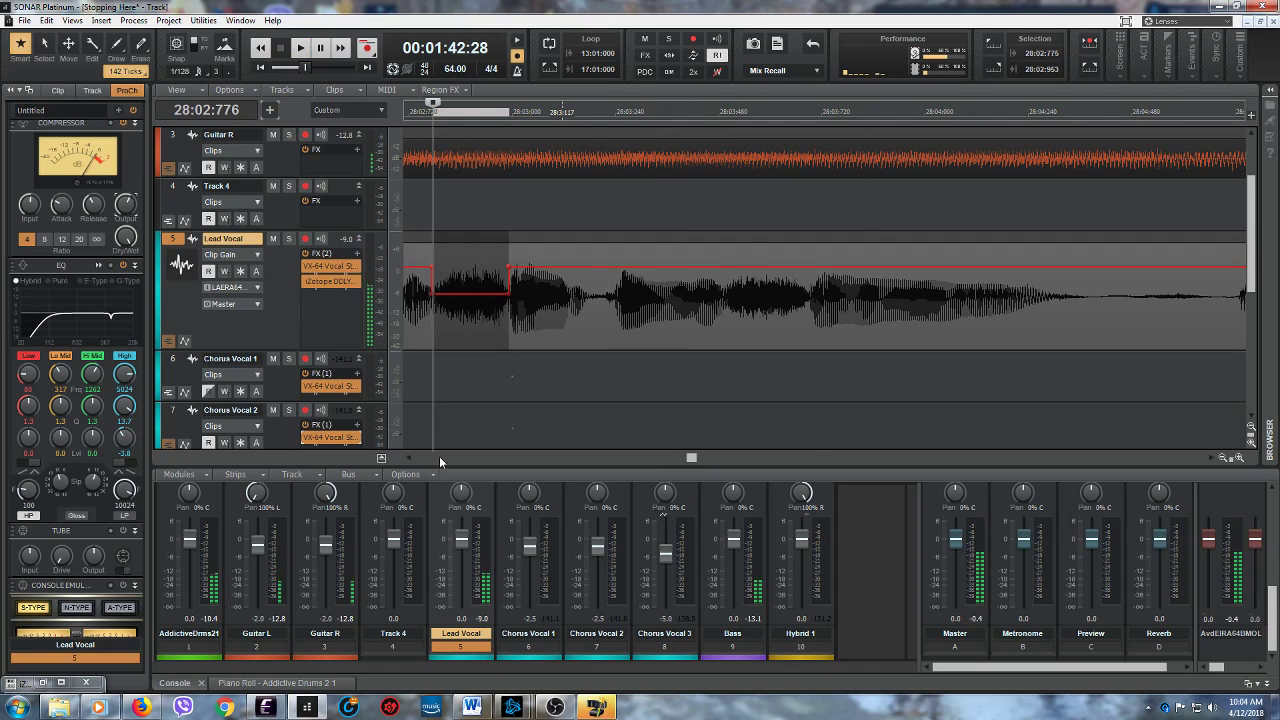
click(410, 458)
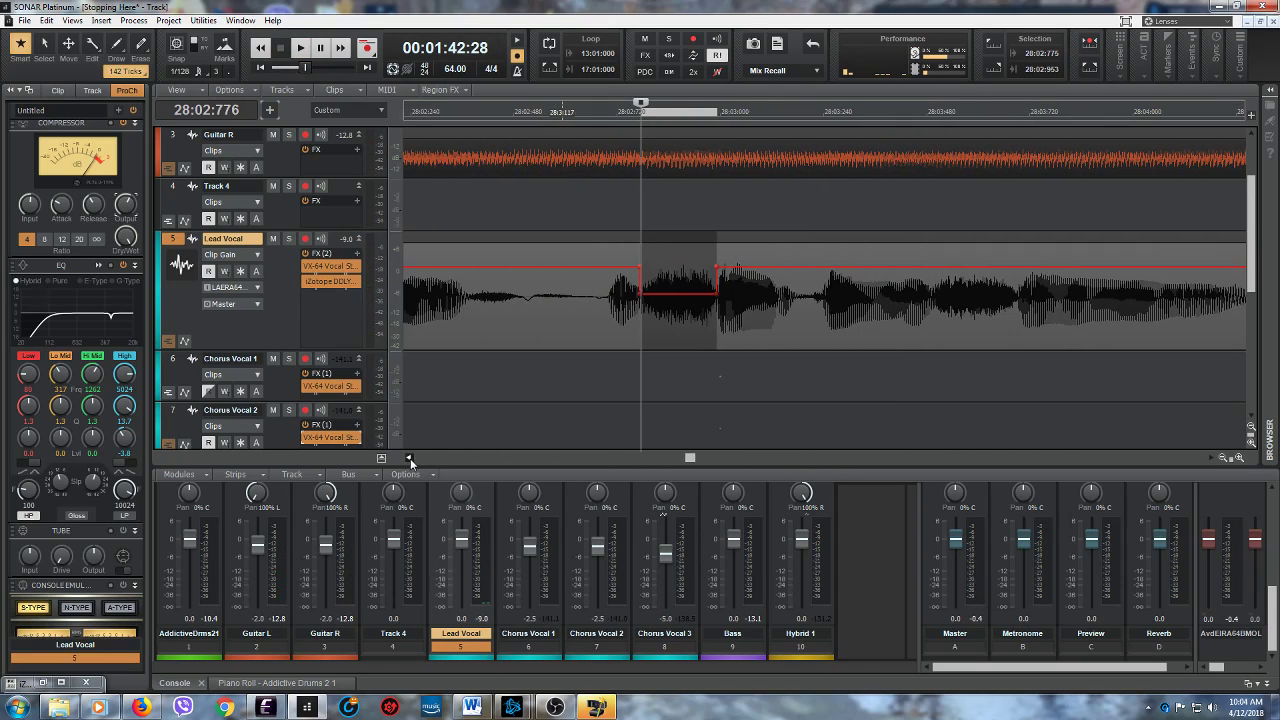
click(468, 372)
click(298, 47)
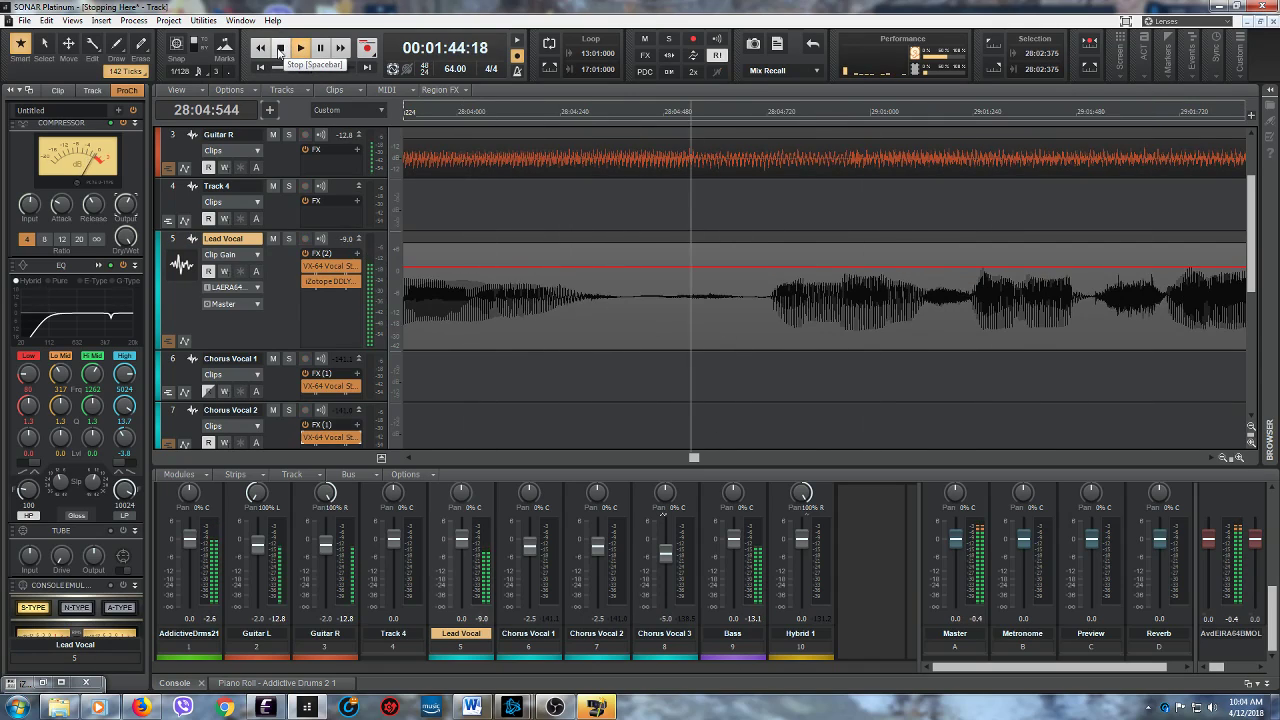
click(280, 48)
click(302, 48)
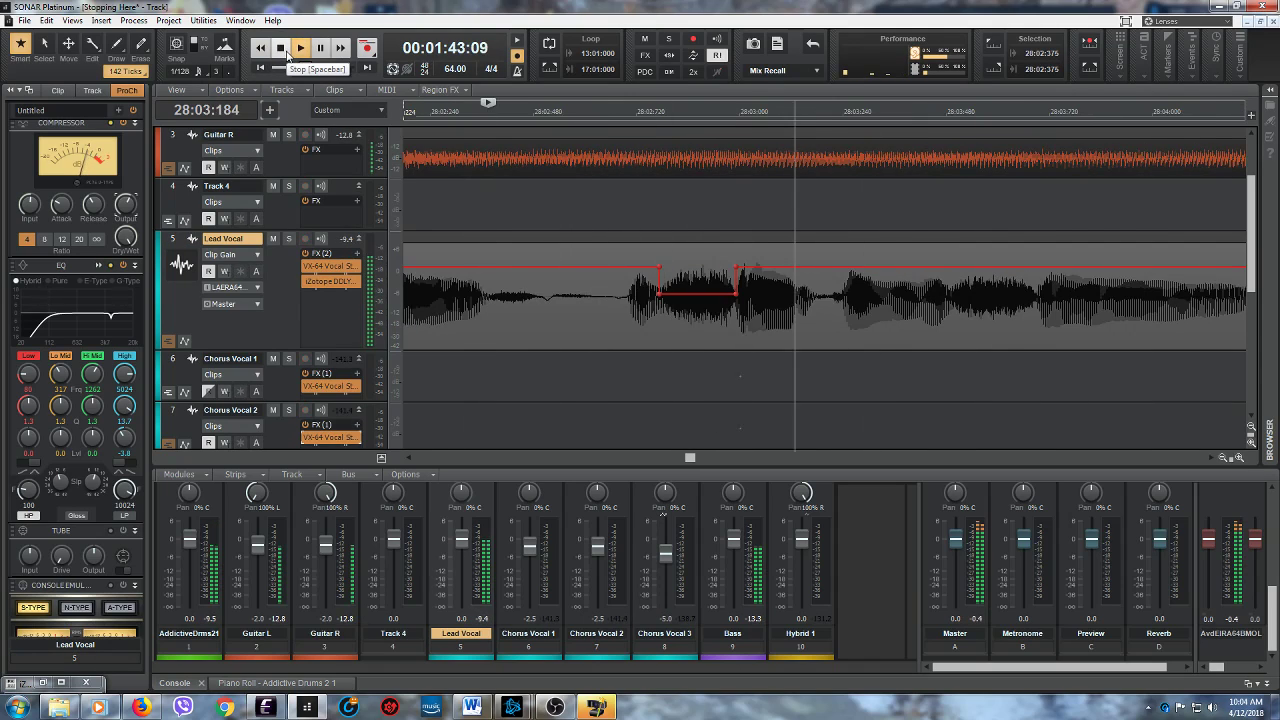
click(281, 48)
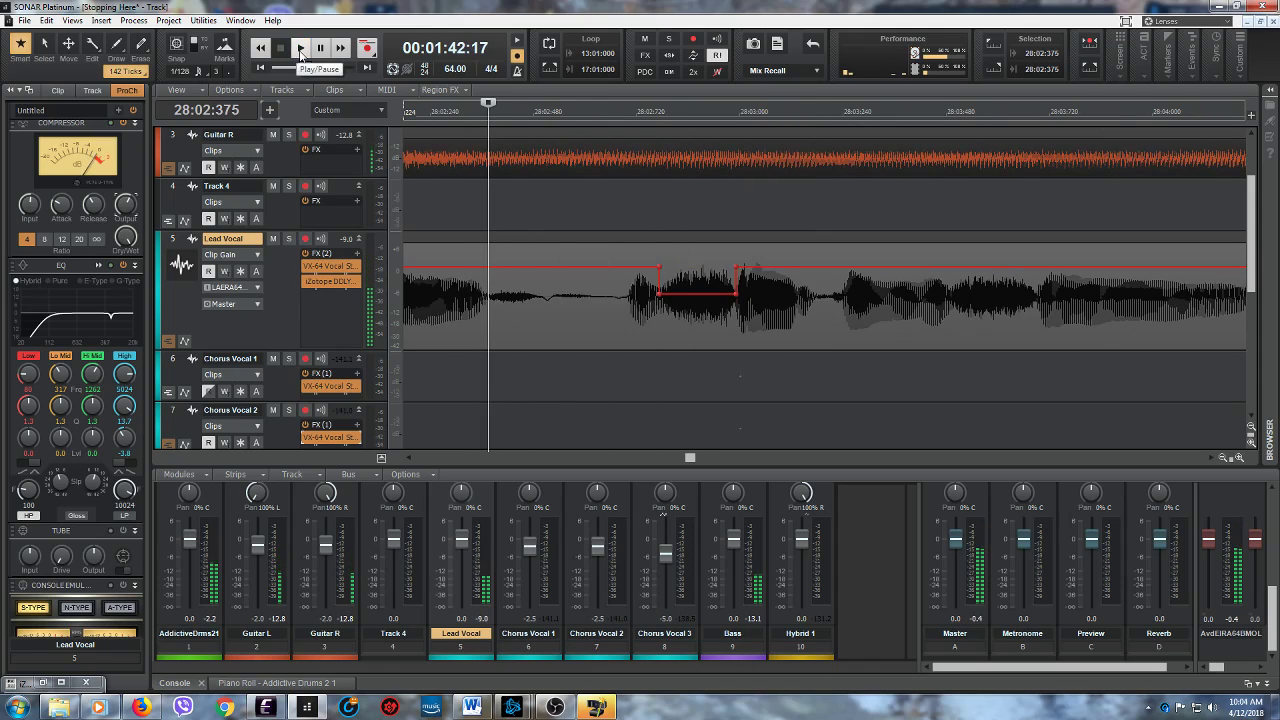
click(301, 49)
click(280, 45)
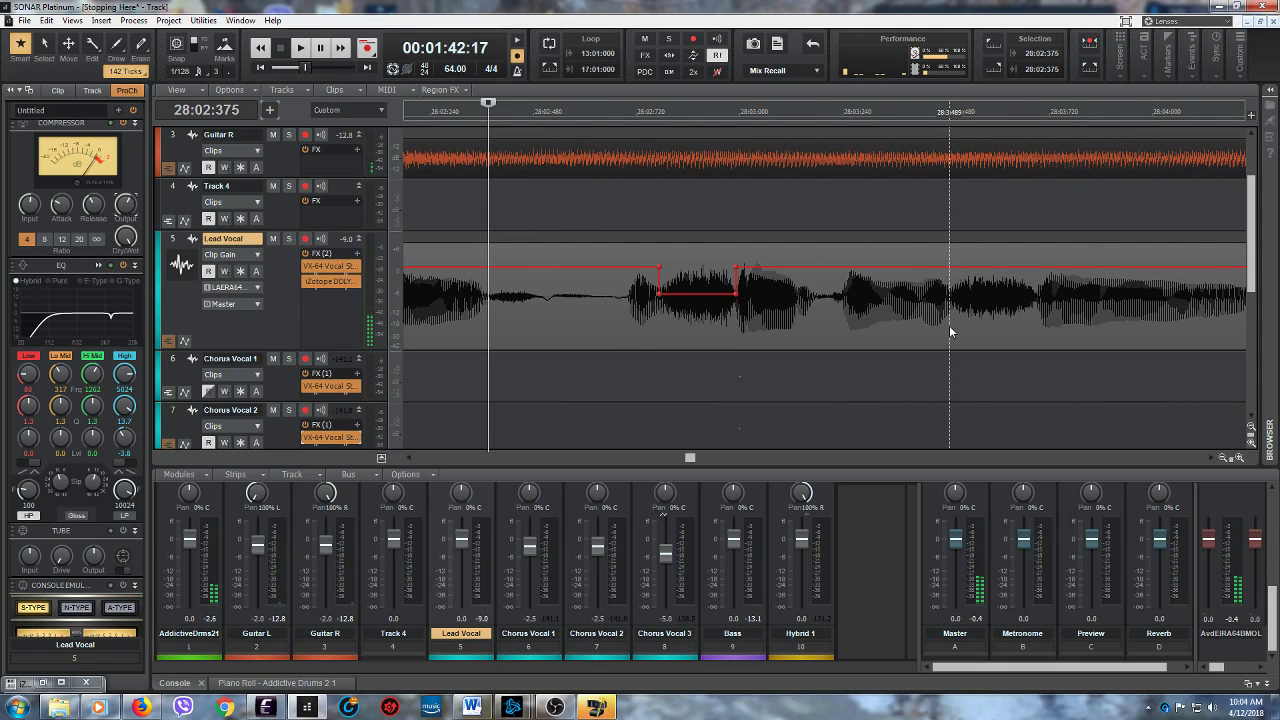
- Audition the Lead Vocal from 28:03:489, and lower the clip gain to about -6.3 dB between 28:03:485 and 28:03:696
click(949, 325)
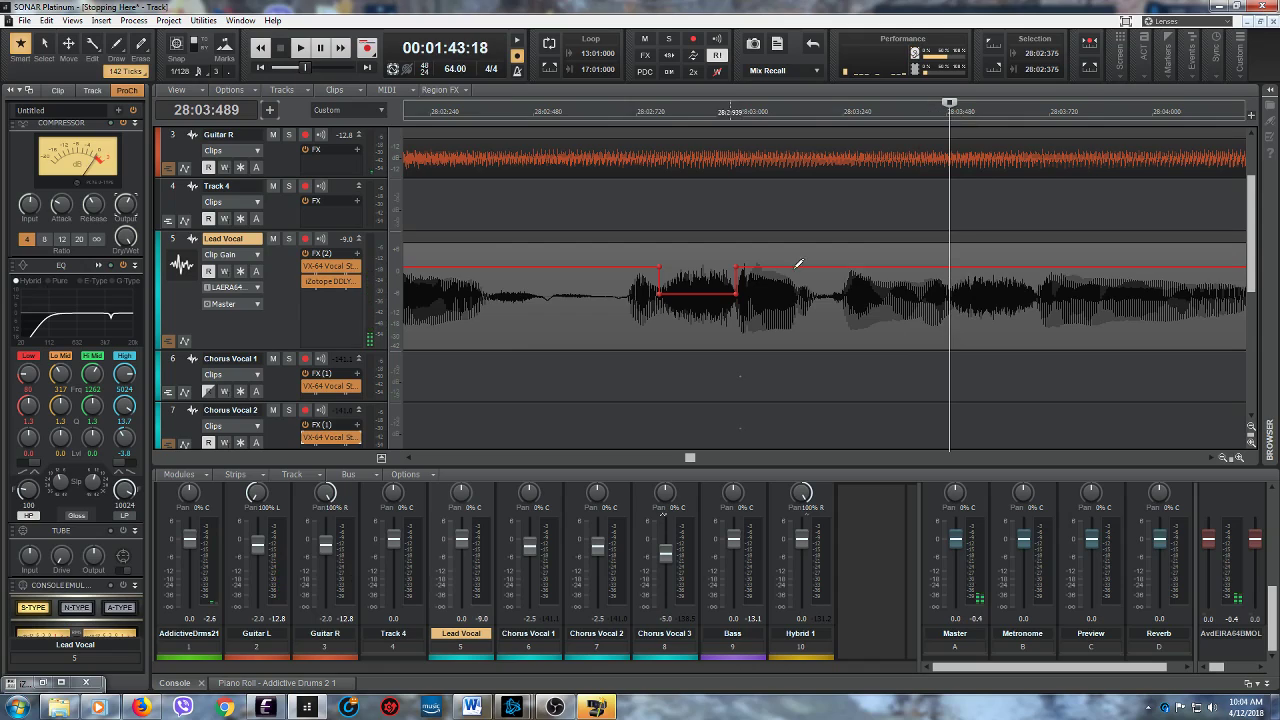
click(301, 49)
key(space)
drag(488, 318, 576, 300)
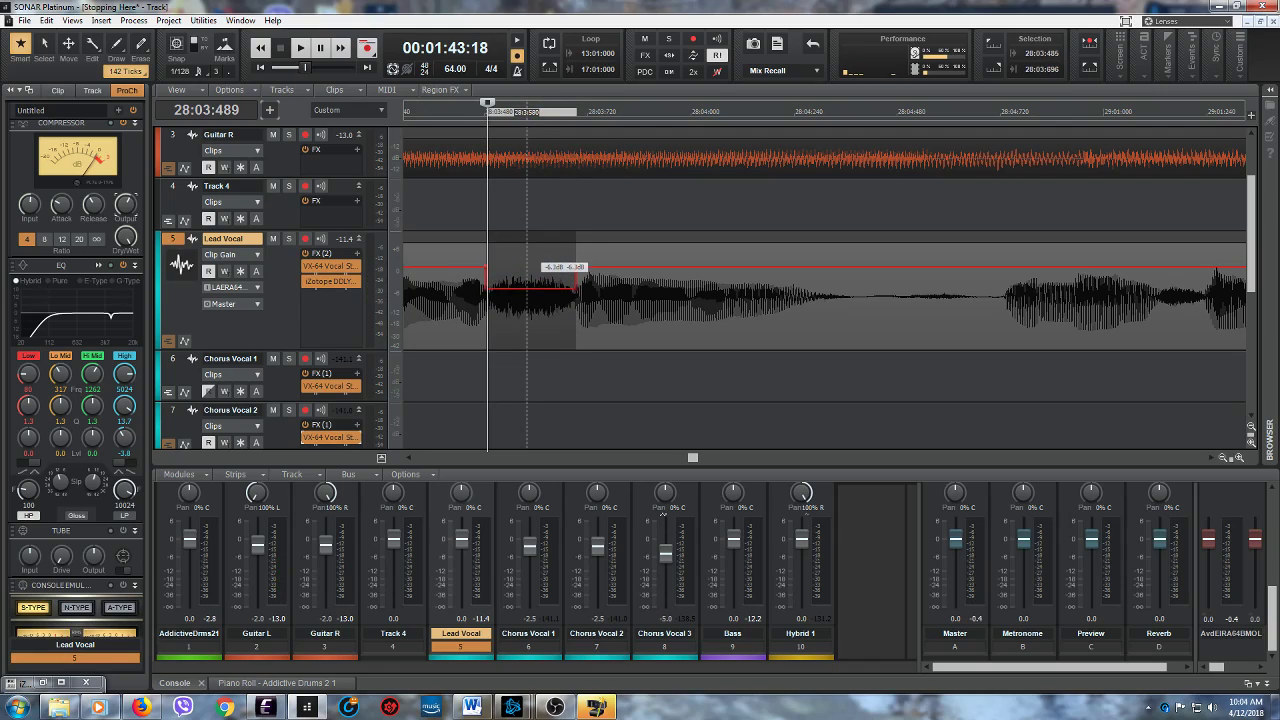
- Play the Lead Vocal from 28:03:357 into measure 29 to check the gain cut and hear the next phrase
click(431, 329)
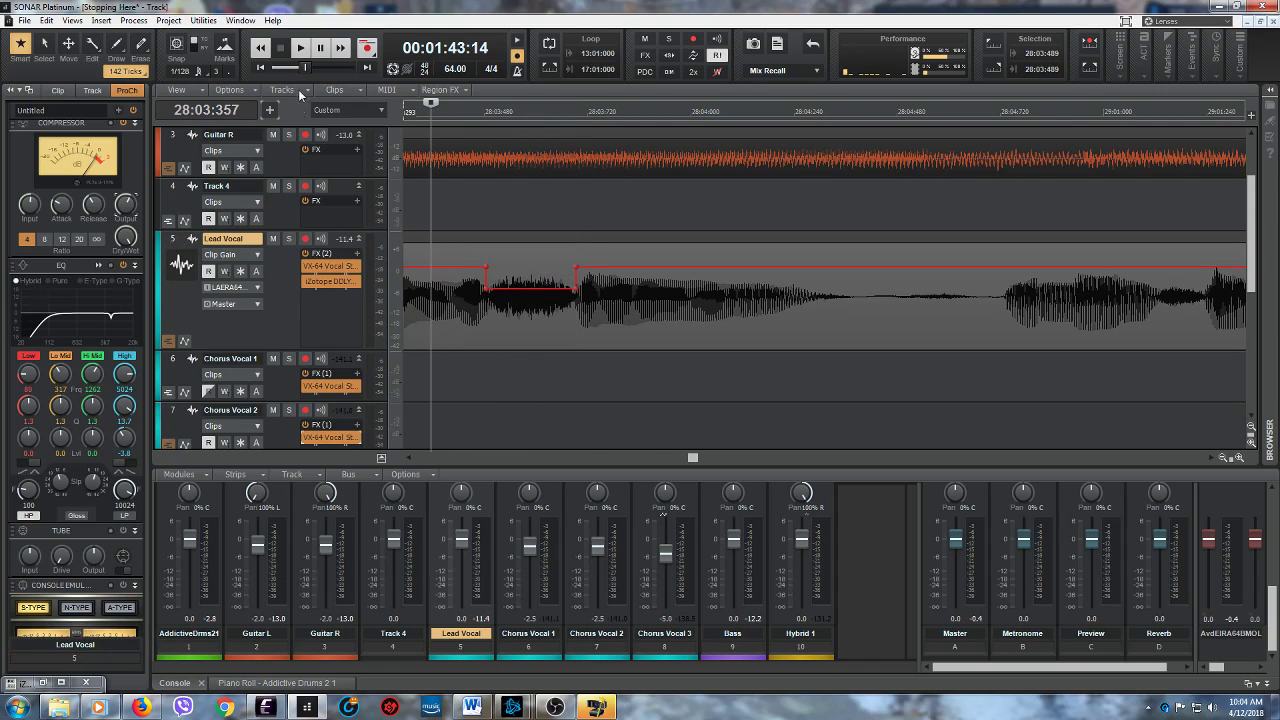
click(300, 47)
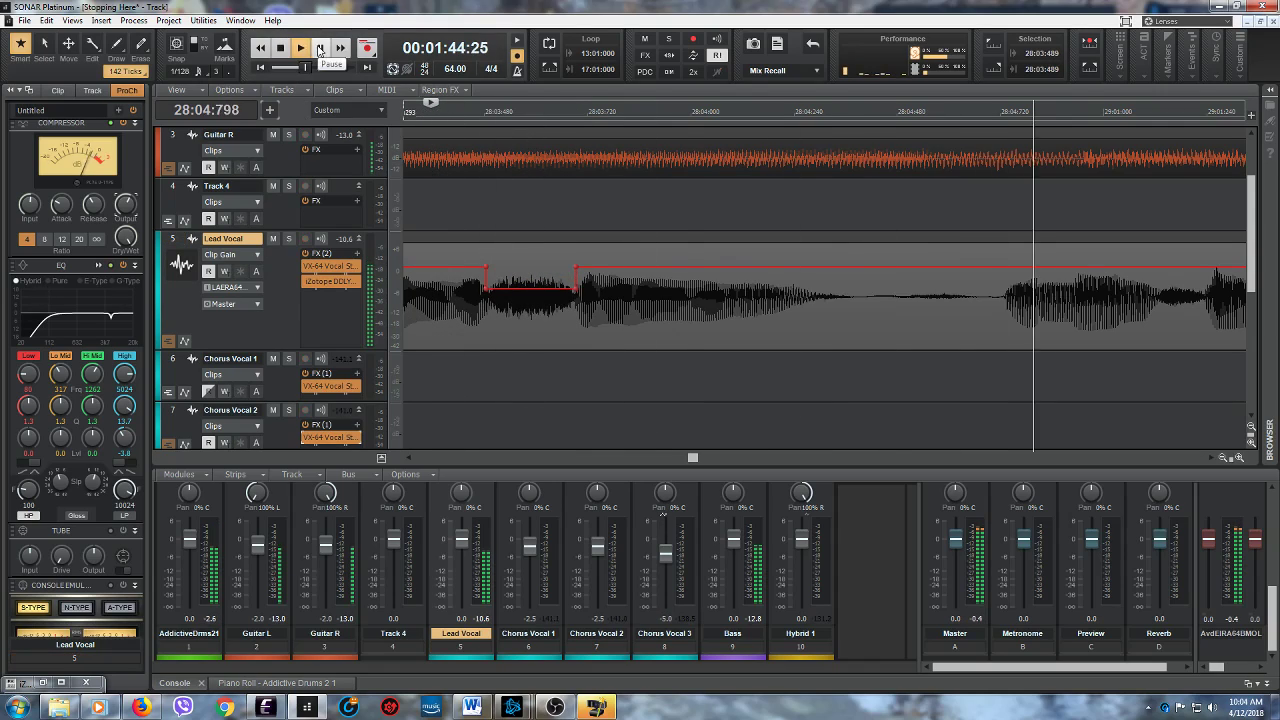
click(323, 49)
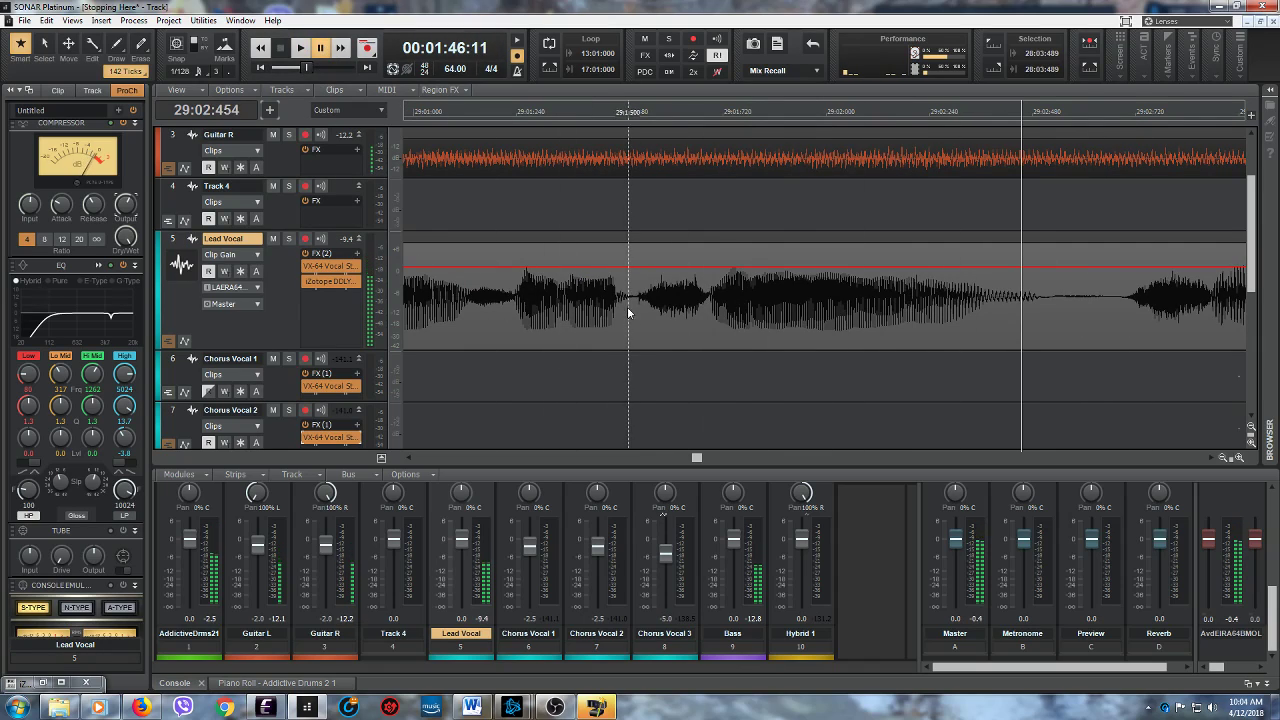
- Audition the Lead Vocal from 29:01:522, and lower the clip gain between 29:01:521 and 29:01:688
click(638, 318)
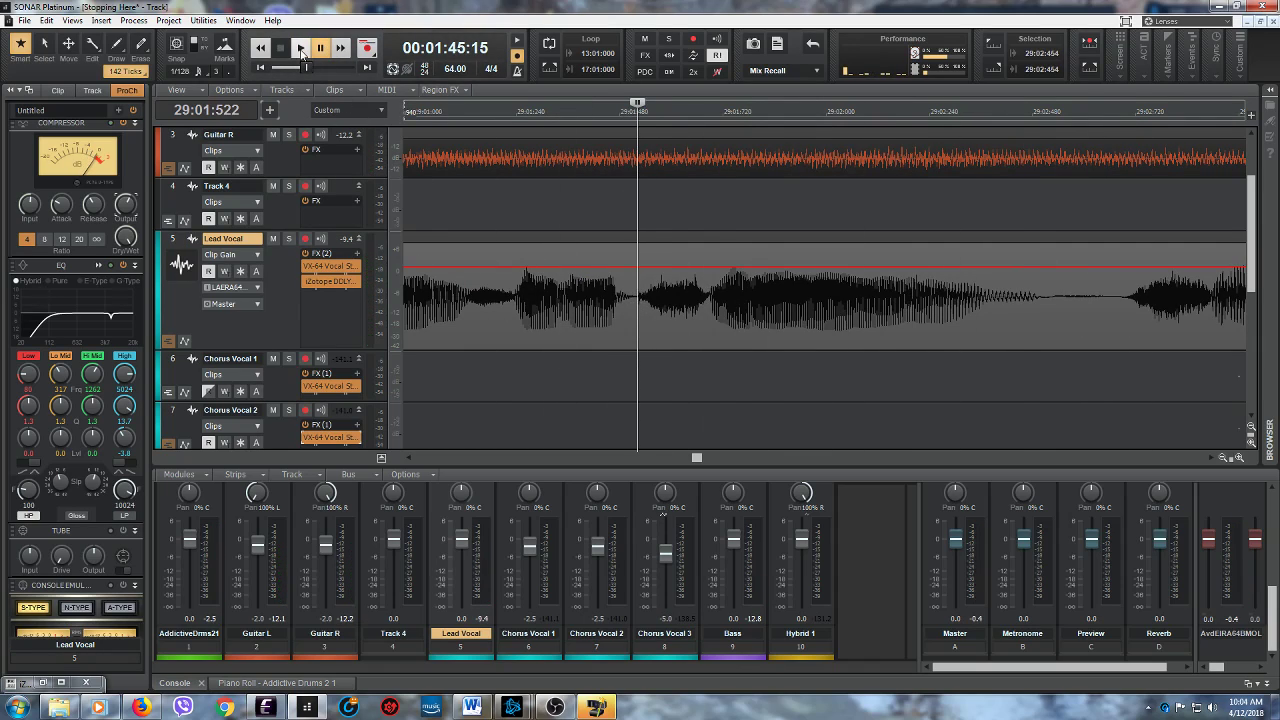
click(301, 49)
key(space)
drag(638, 318, 709, 300)
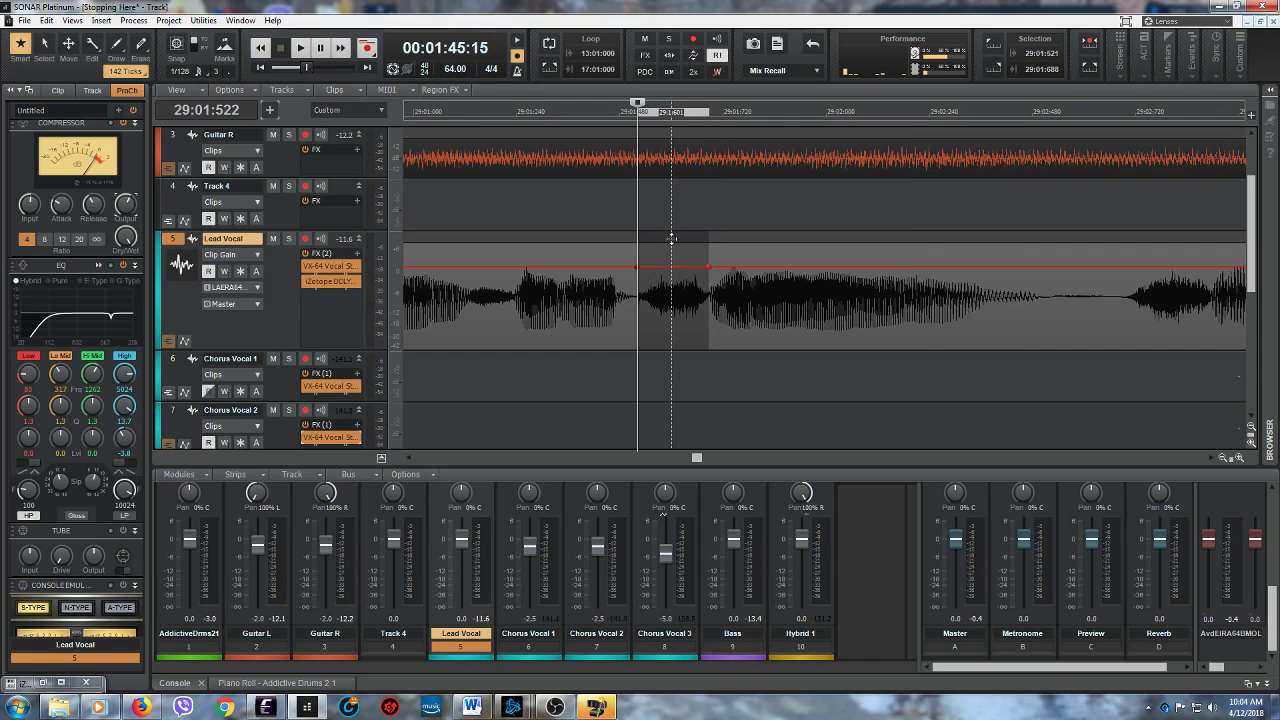
- Play the Lead Vocal from just before the gain cut at 29:01:521 to check it and hear the following phrase
click(516, 331)
click(301, 49)
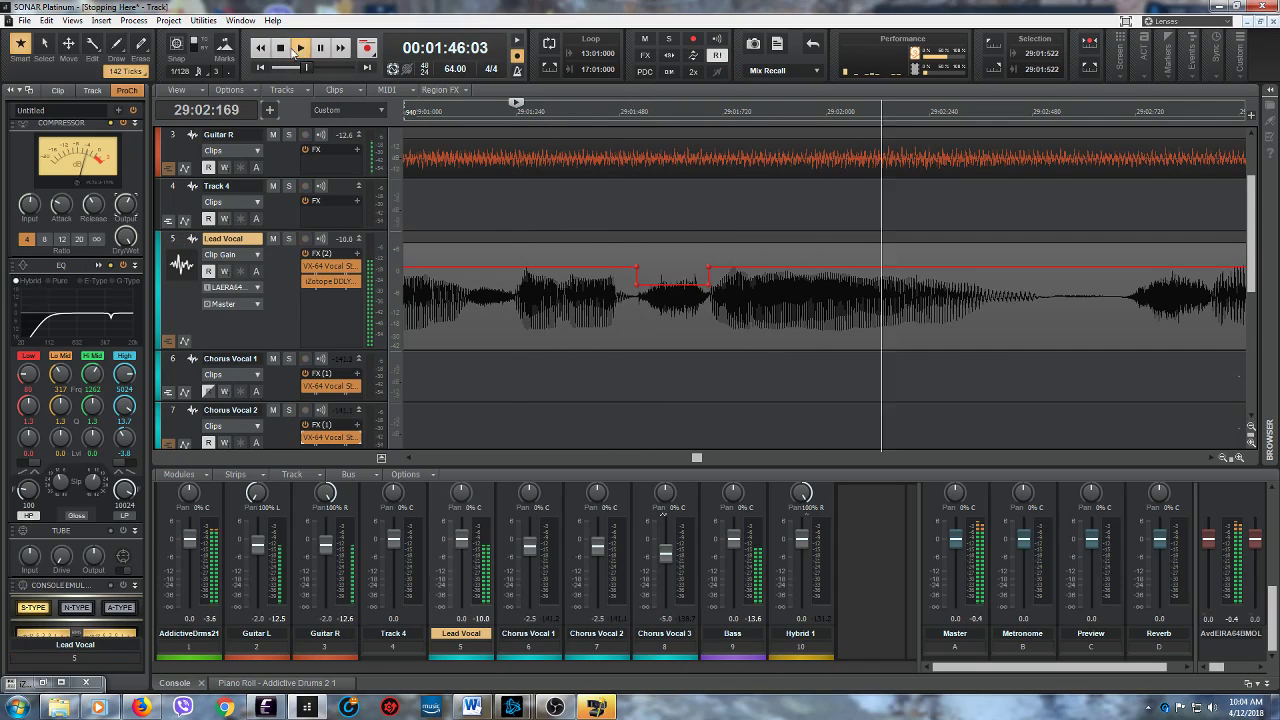
click(320, 49)
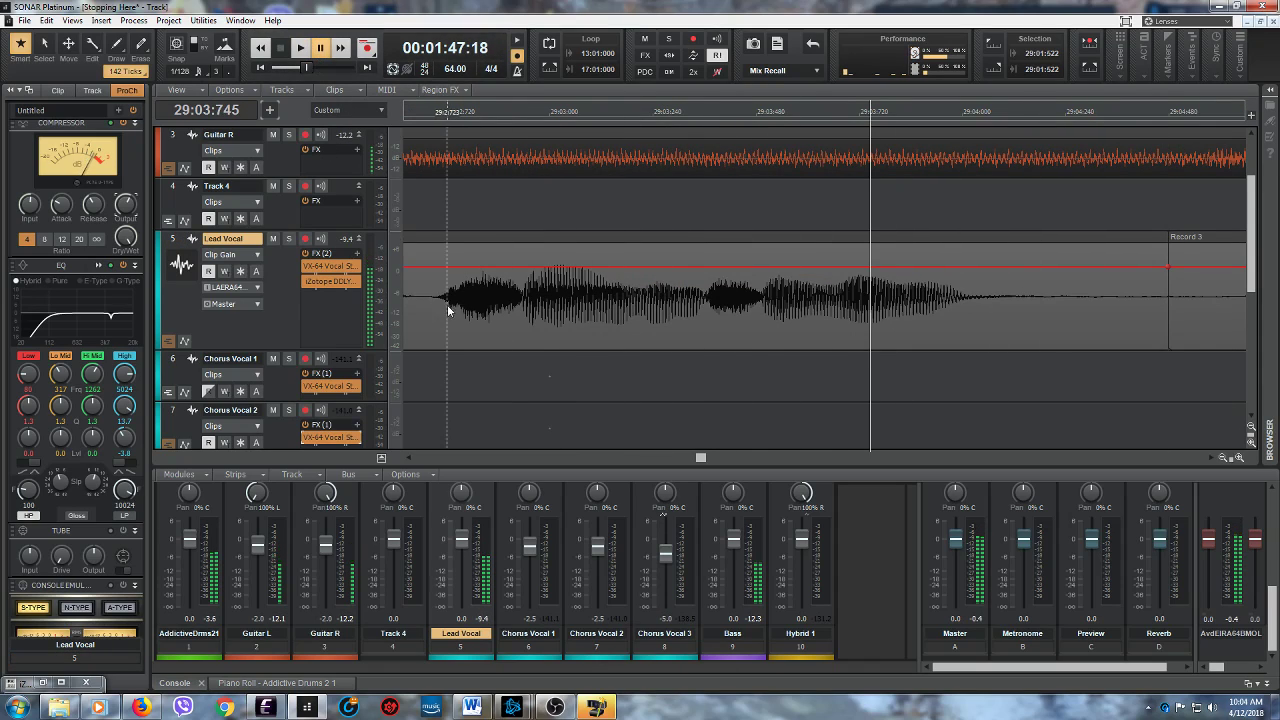
- Lower the Lead Vocal clip gain to about -7.1 dB between 29:02:702 and 29:02:899, and play from 29:02:507 to check it
drag(438, 323, 522, 308)
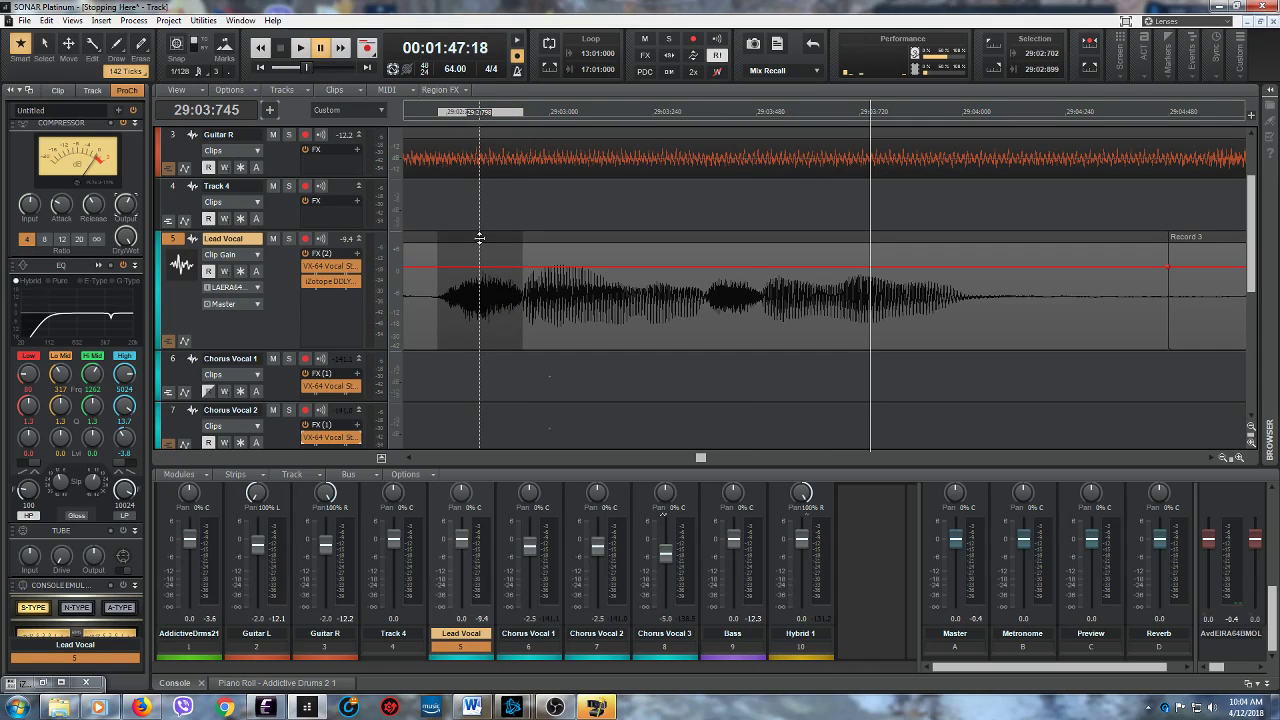
drag(476, 283, 474, 288)
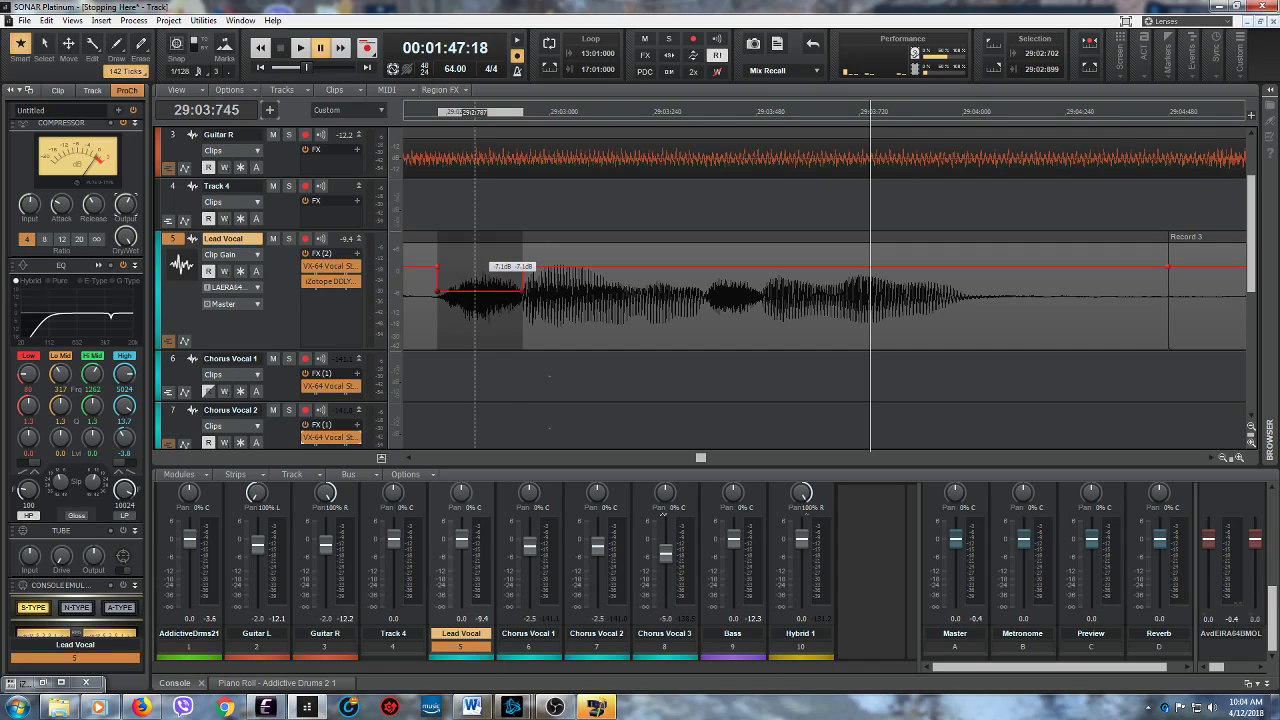
drag(700, 459, 697, 461)
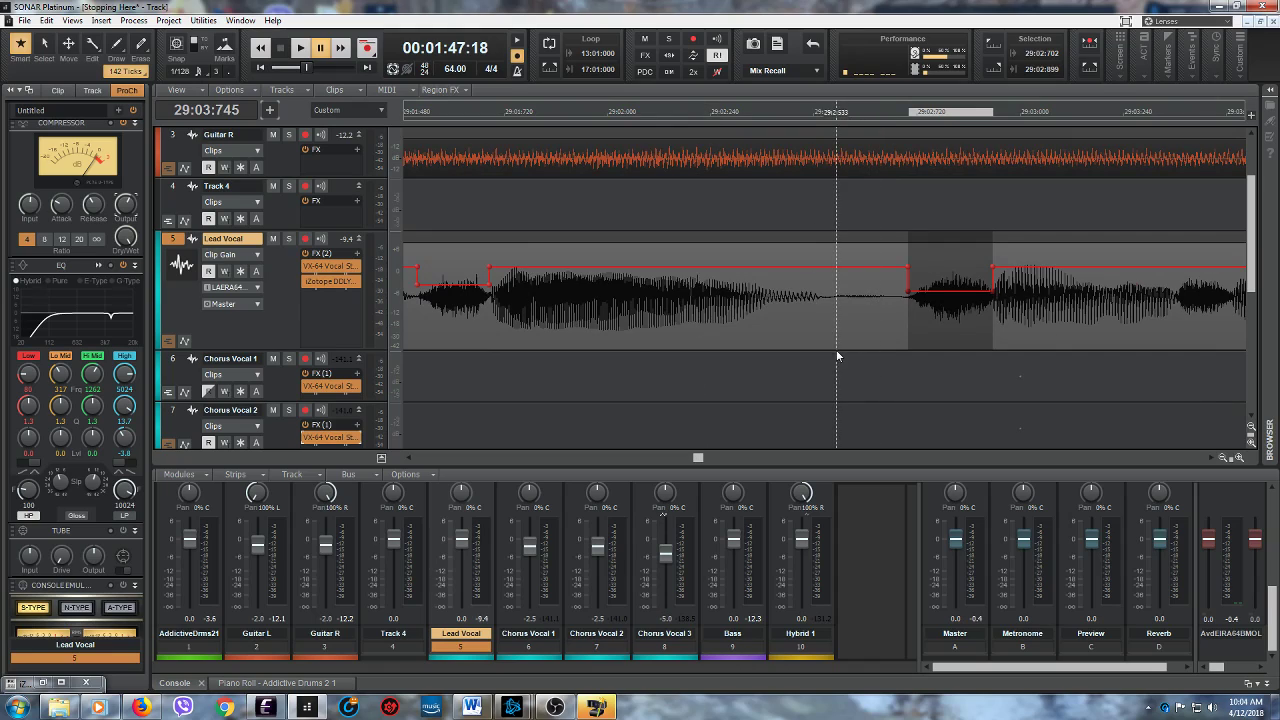
click(824, 377)
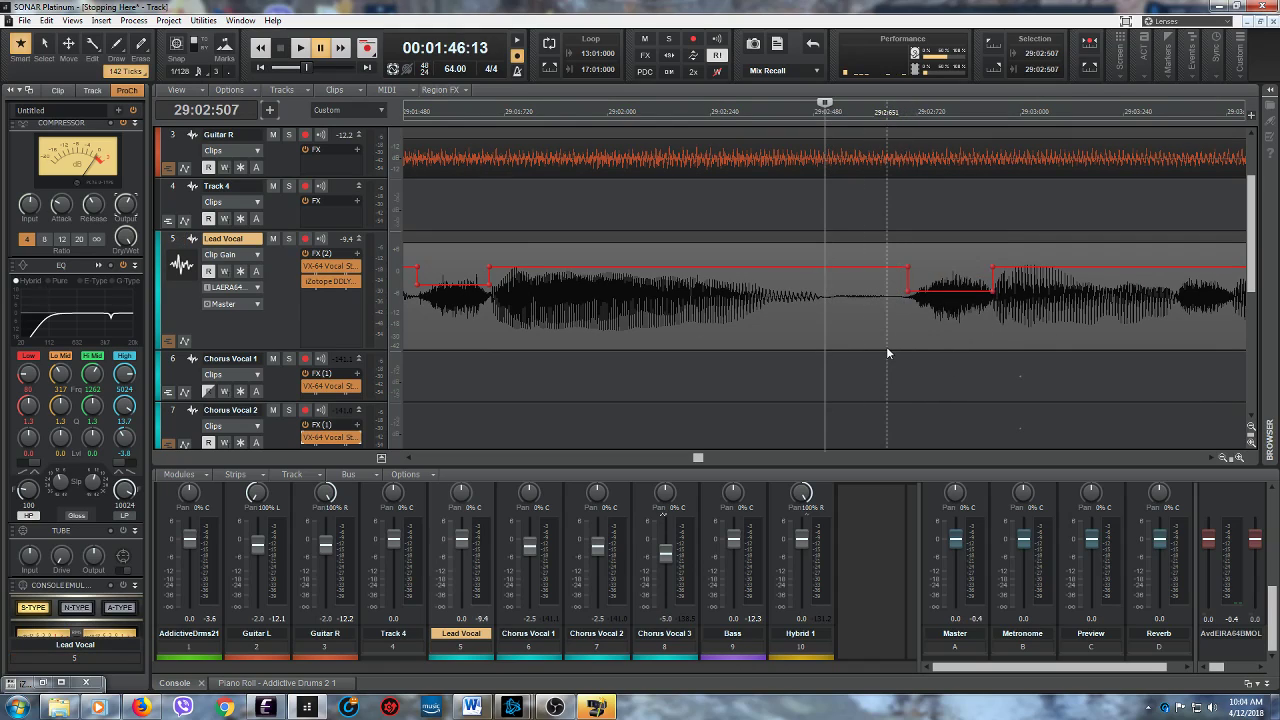
drag(699, 456, 700, 461)
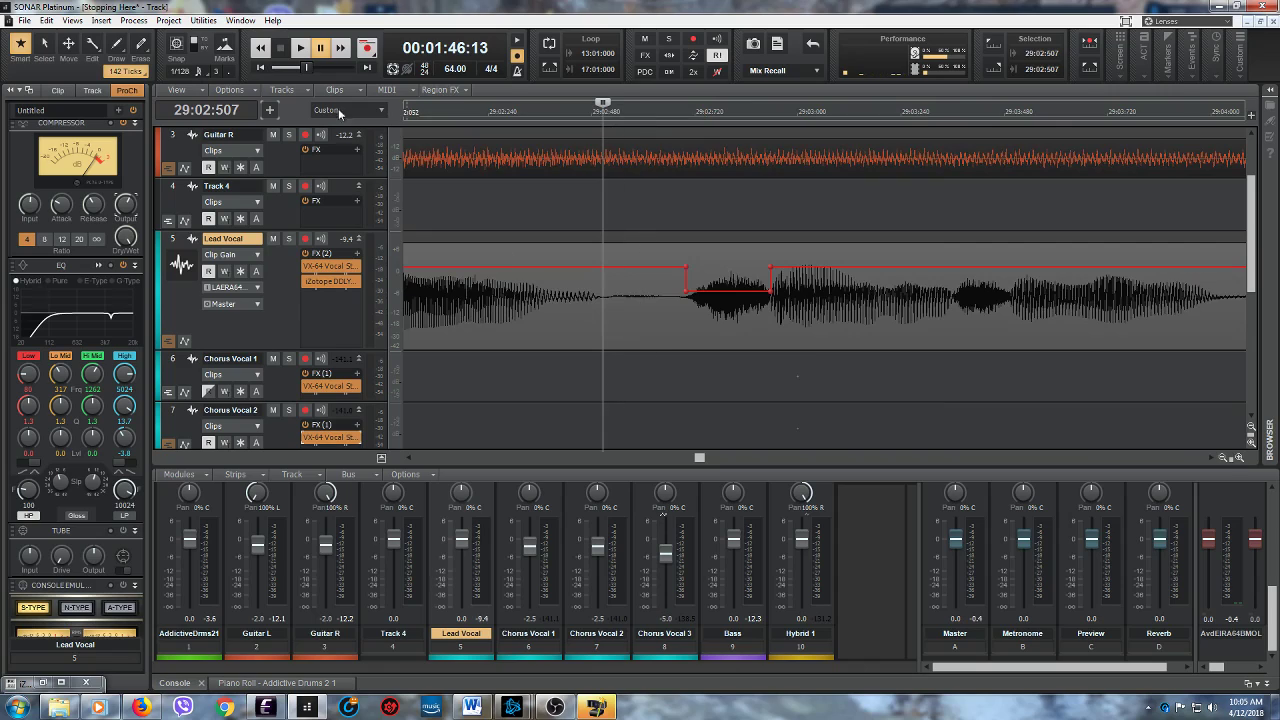
click(300, 47)
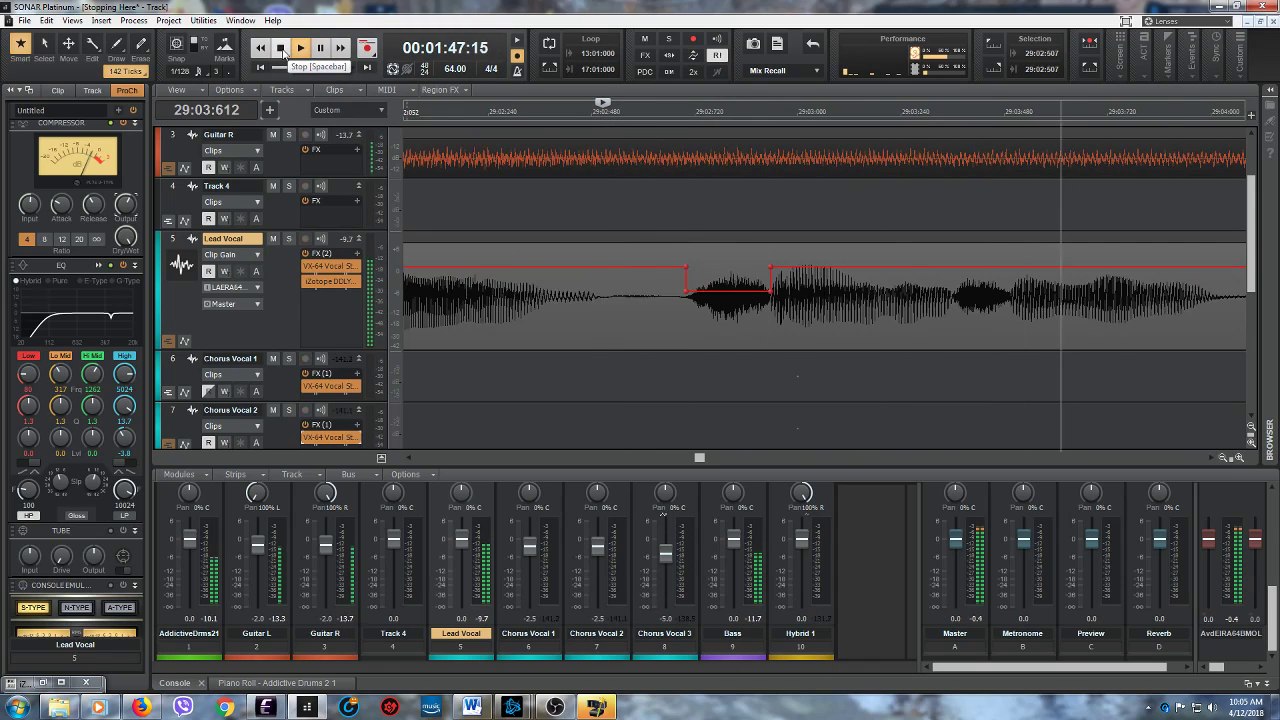
click(281, 48)
- Slightly lower the Lead Vocal clip gain between 29:03:360 and 29:03:497, and play from 29:02:507 through to measure 31
drag(838, 321, 898, 290)
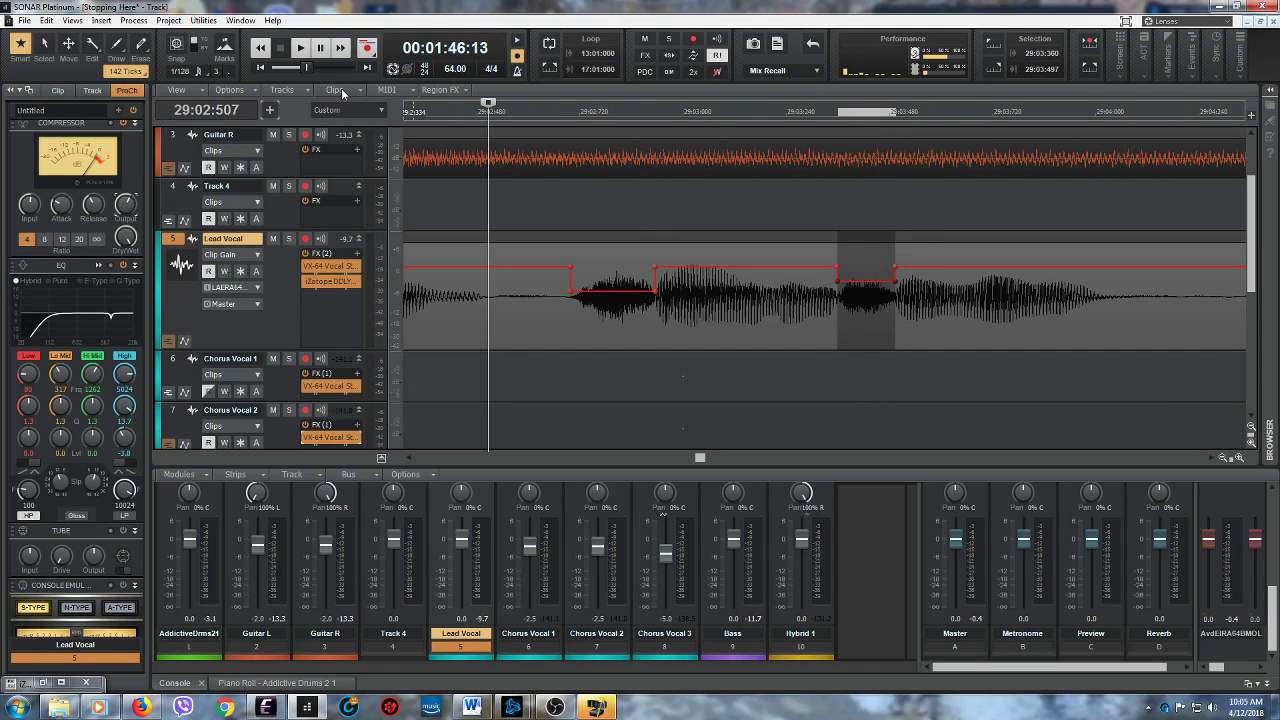
click(300, 47)
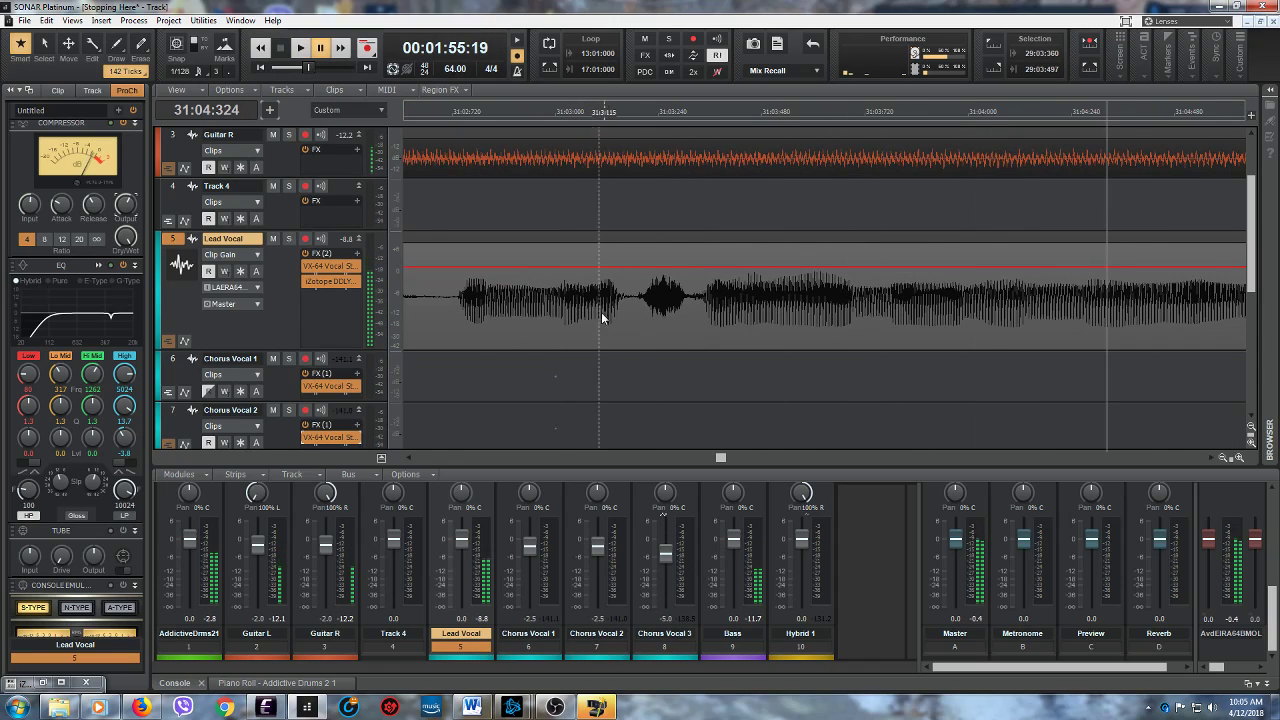
- Audition the Lead Vocal from 31:03:195, and lower the clip gain to about -5.9 dB between 31:03:192 and 31:03:333
click(638, 310)
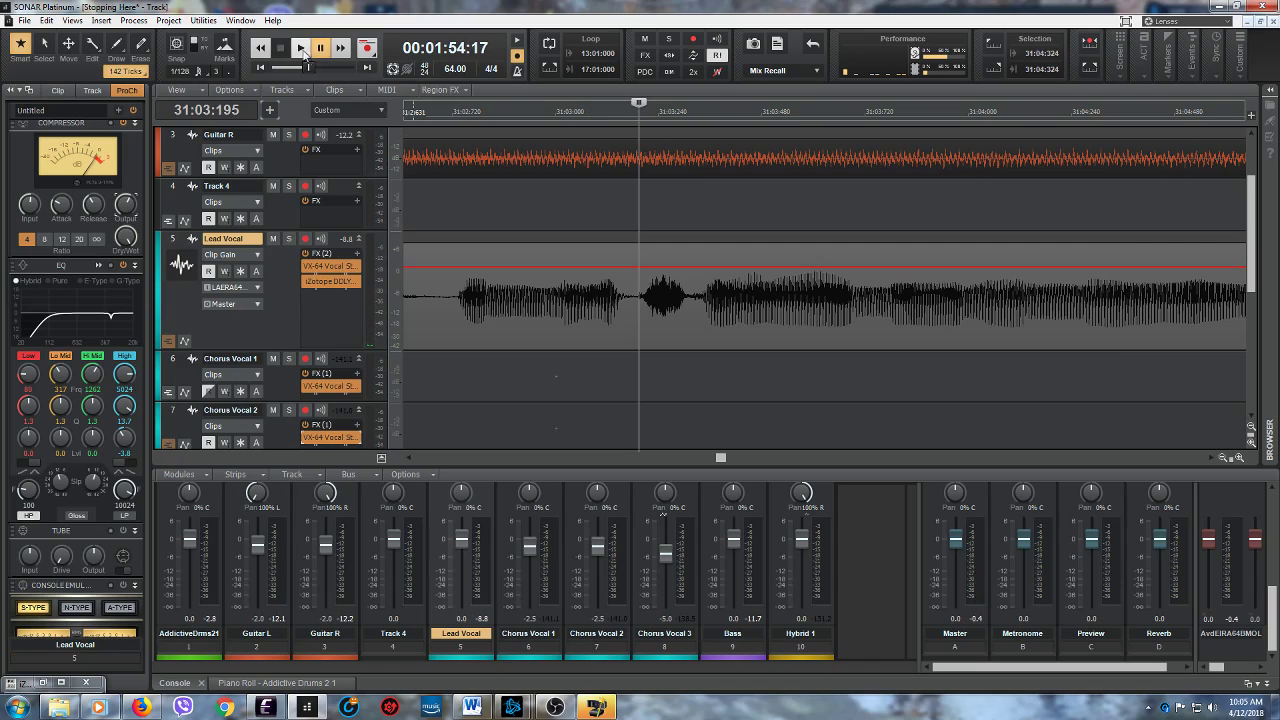
click(300, 47)
click(282, 47)
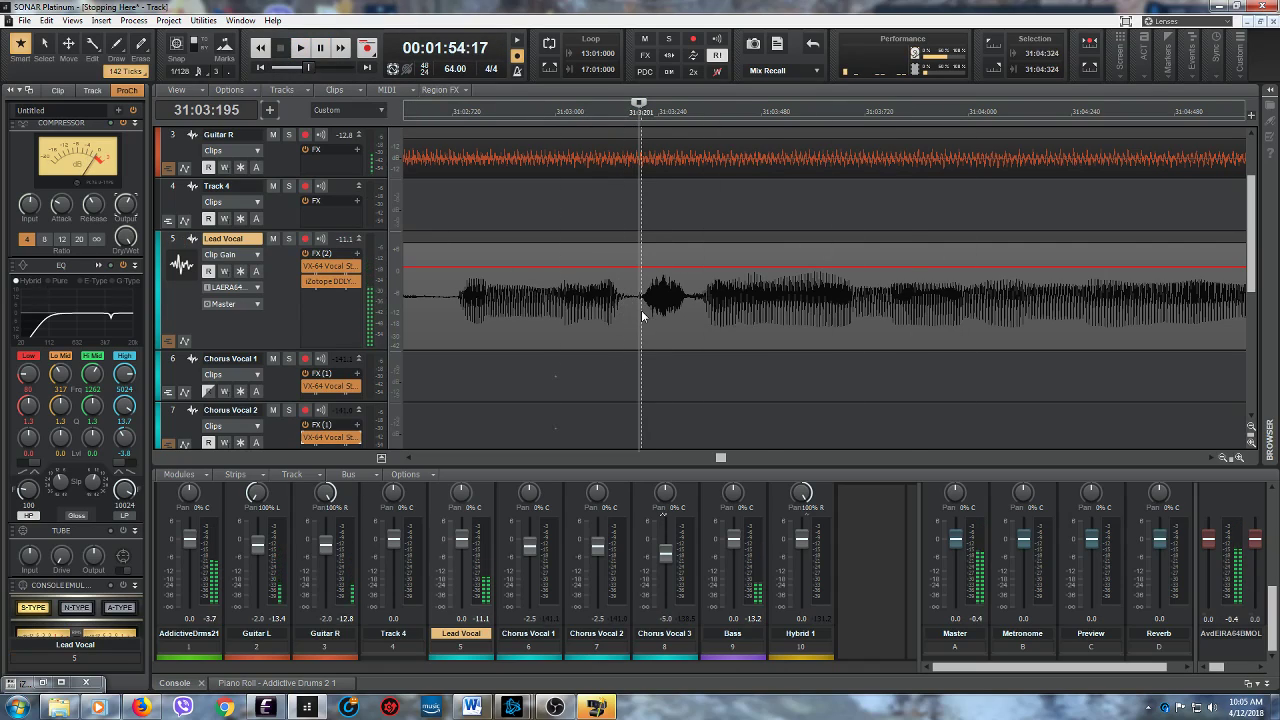
drag(637, 312, 698, 318)
drag(662, 242, 662, 242)
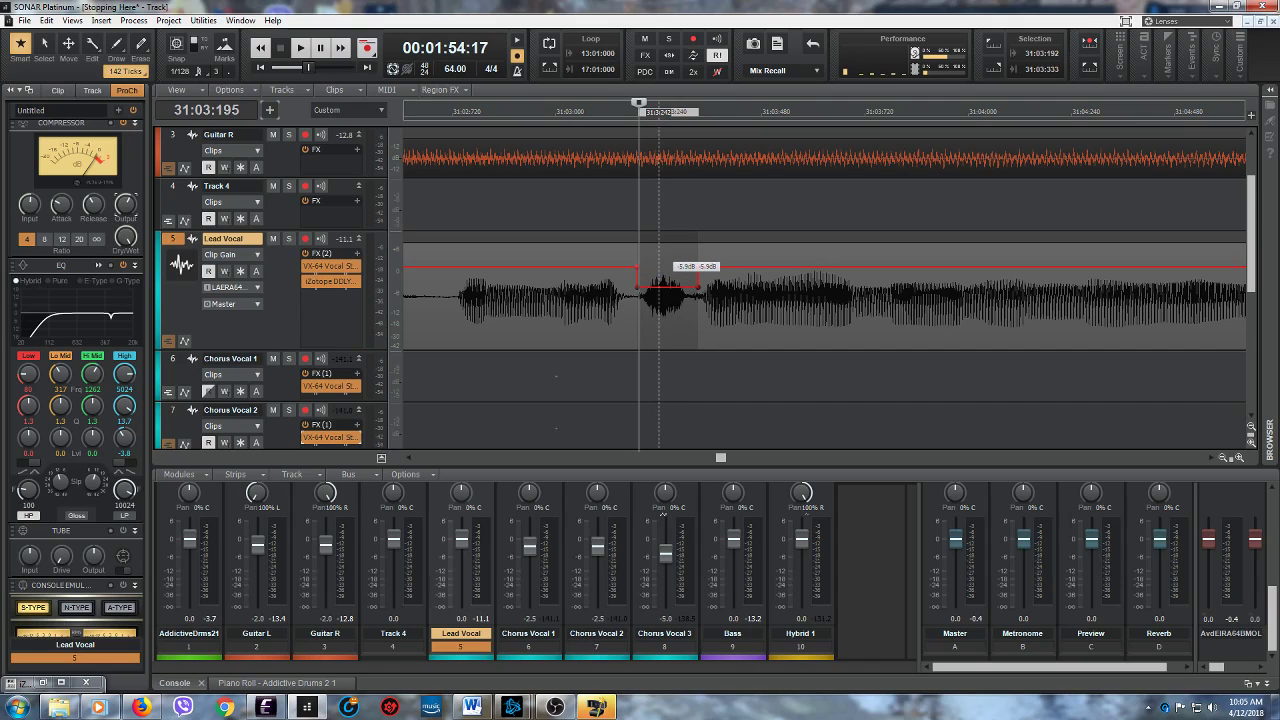
- Play the Lead Vocal from 31:02:723 into measure 32 to check the gain cut and hear the next phrase
click(453, 338)
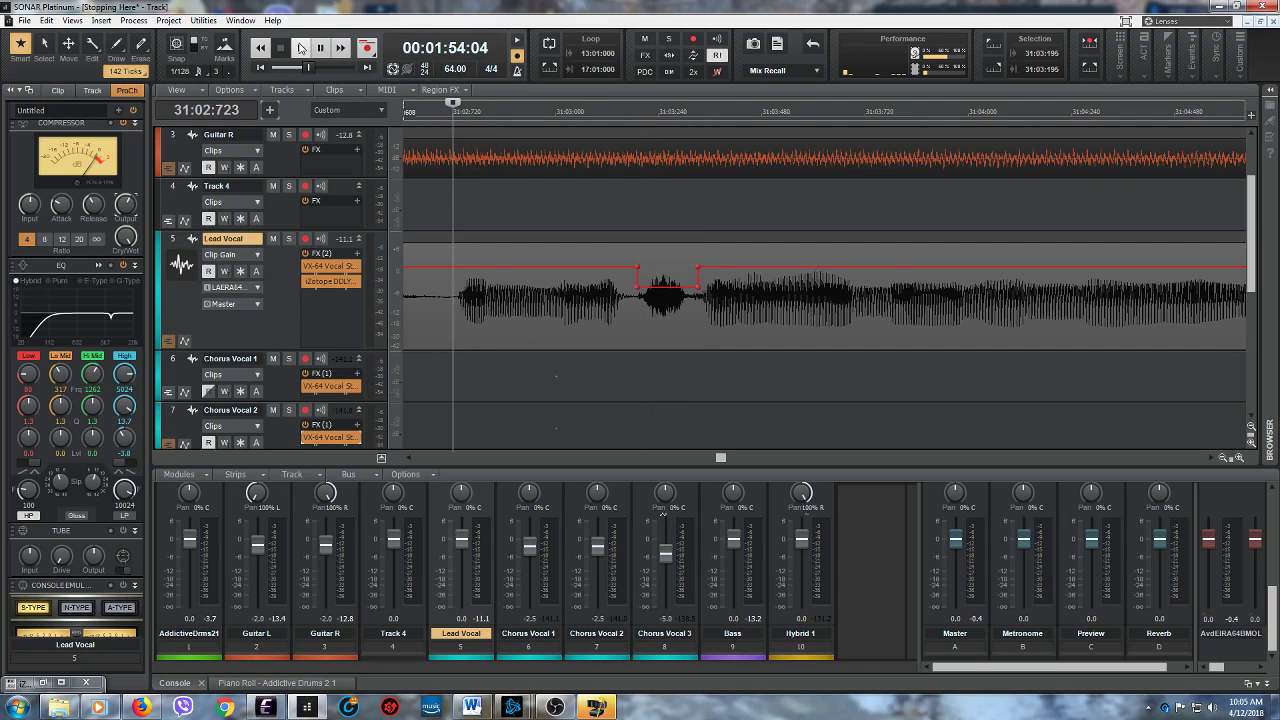
click(300, 47)
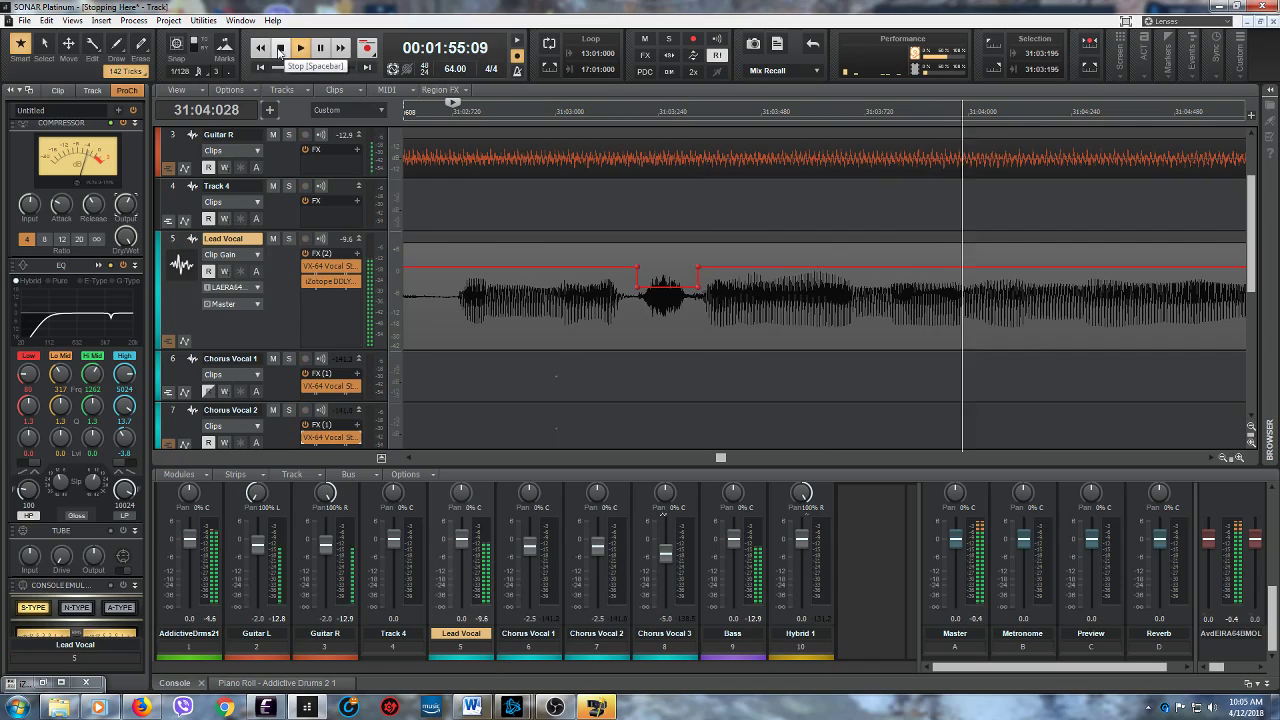
click(323, 48)
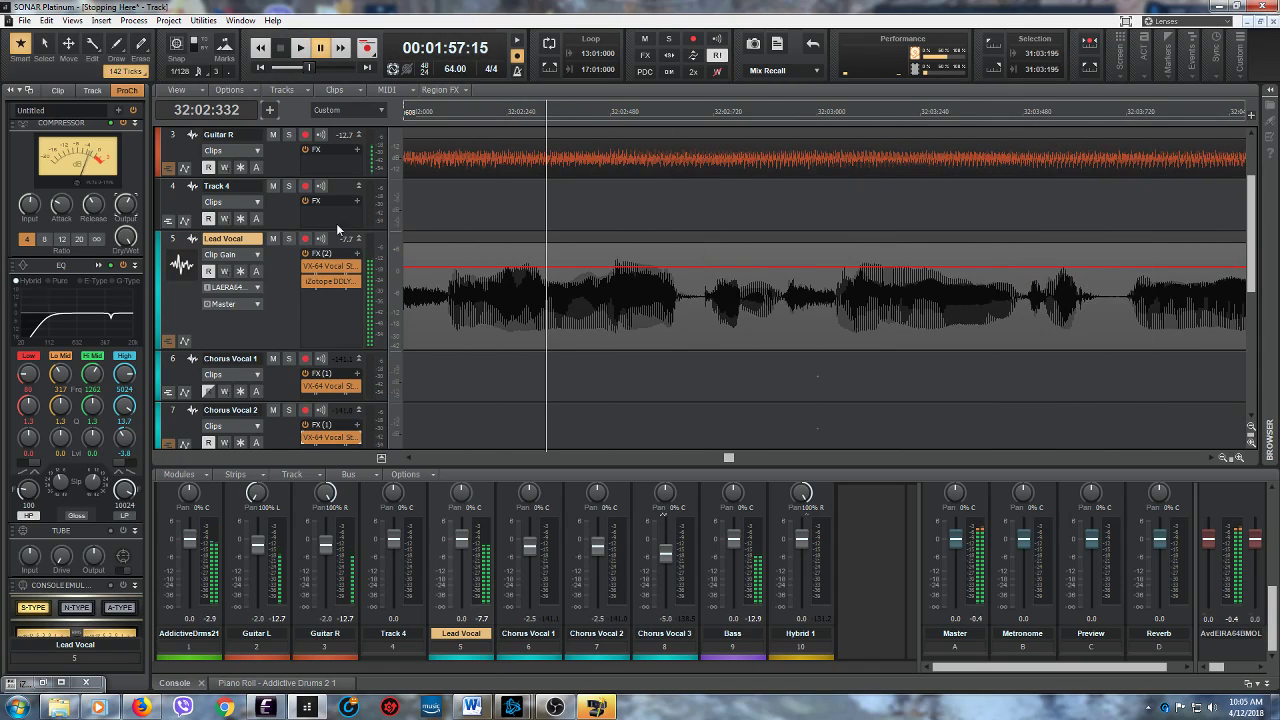
- Audition the Lead Vocal phrase in measure 32, playing from 32:01:921 and from 32:01:527 to locate the unwanted sound
click(410, 459)
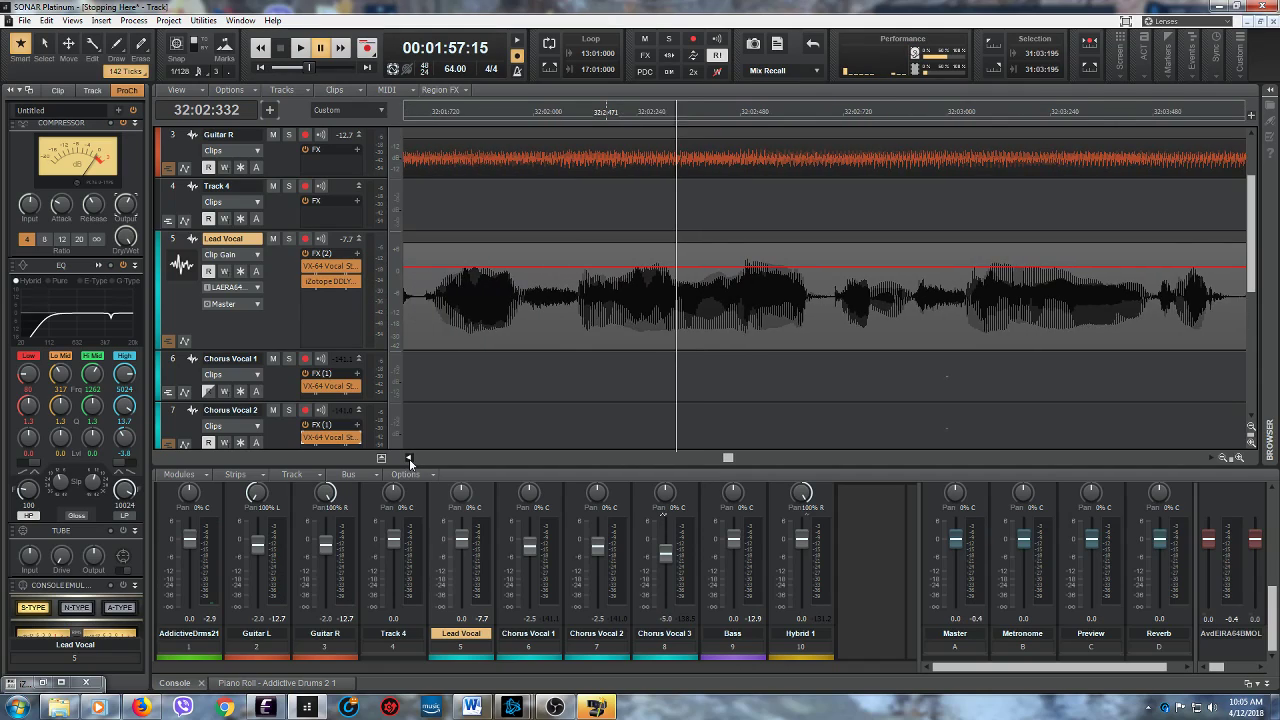
click(646, 322)
click(300, 48)
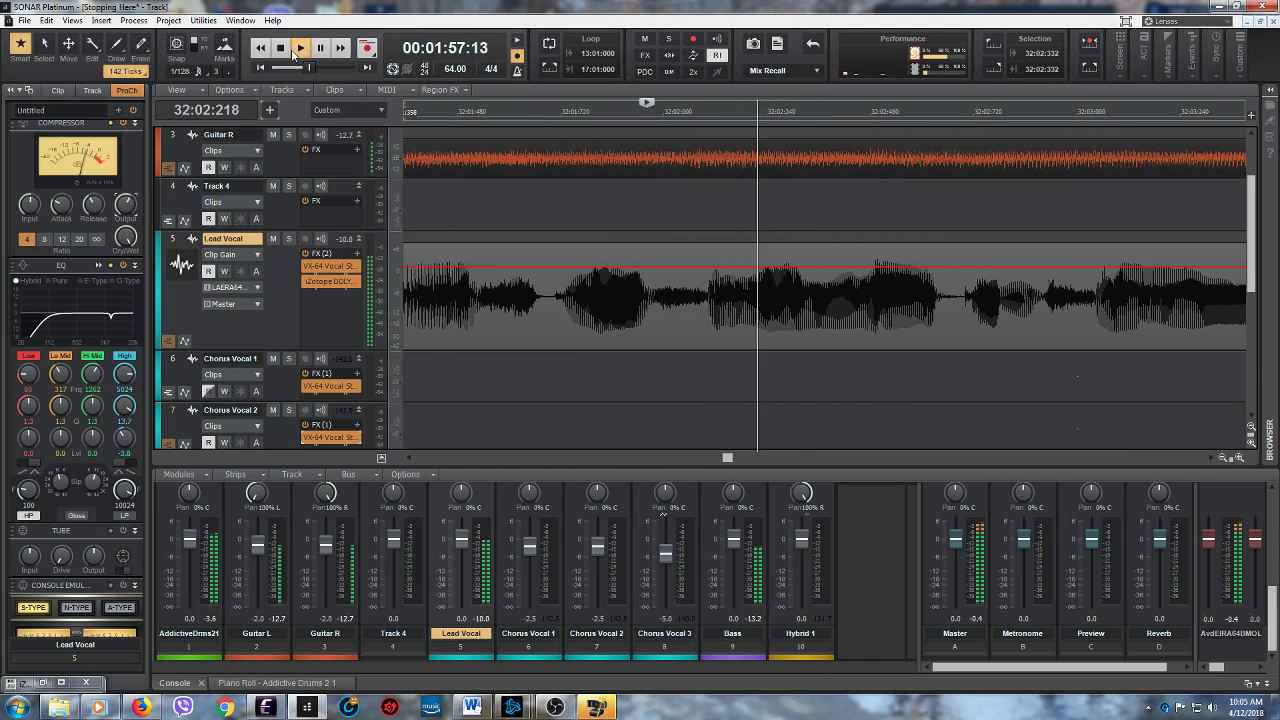
click(280, 48)
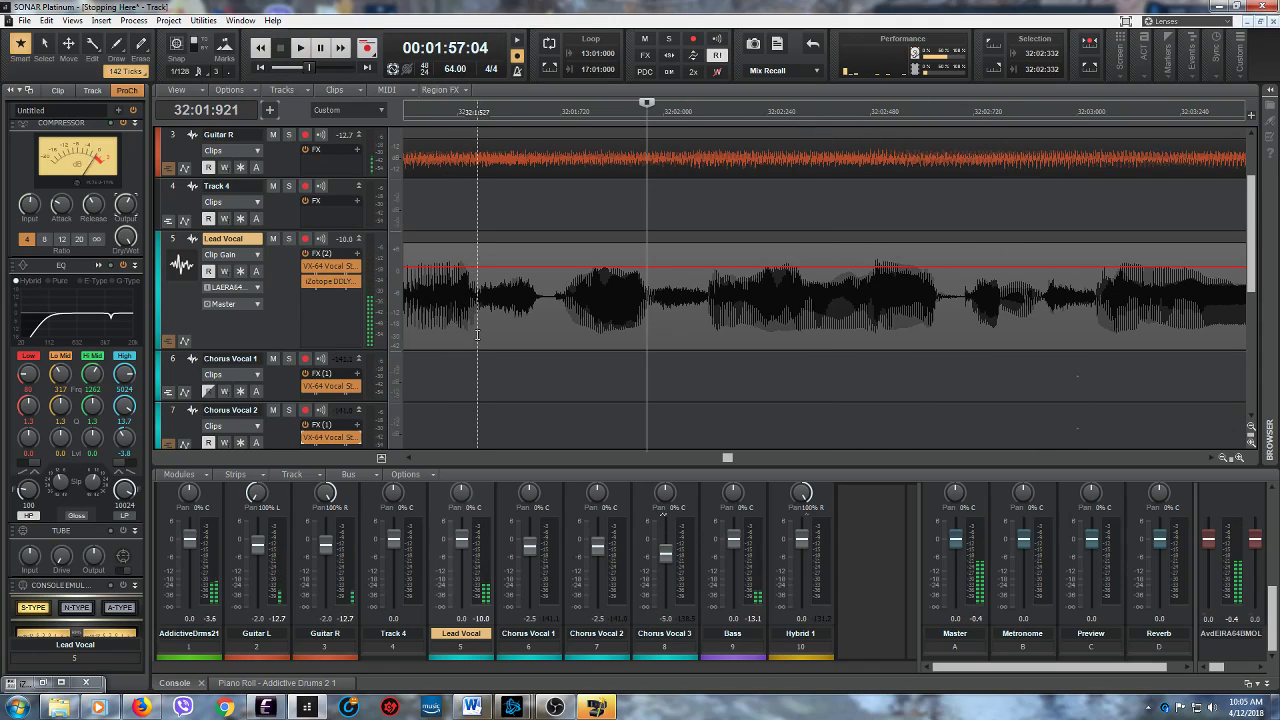
click(477, 334)
click(300, 48)
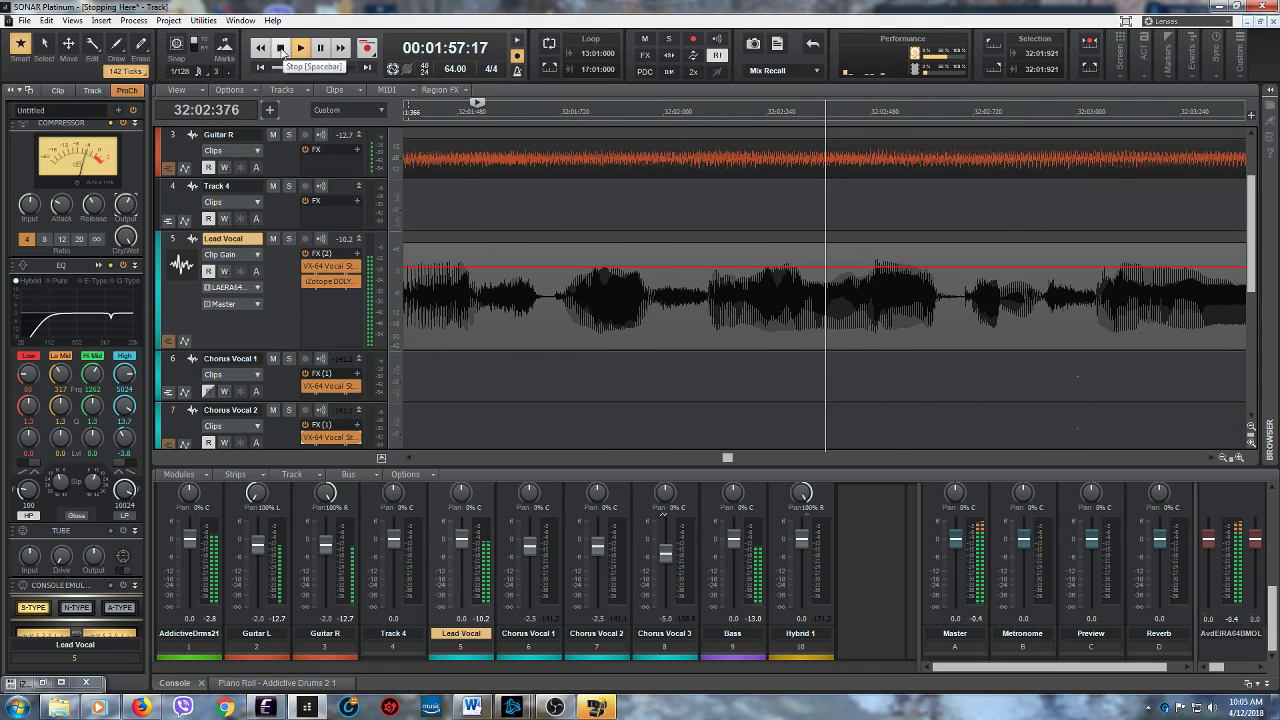
click(281, 48)
- Lower the Lead Vocal clip gain between 32:01:524 and 32:01:675, and play from 32:01:136 through measure 33 to check it
drag(477, 325, 541, 290)
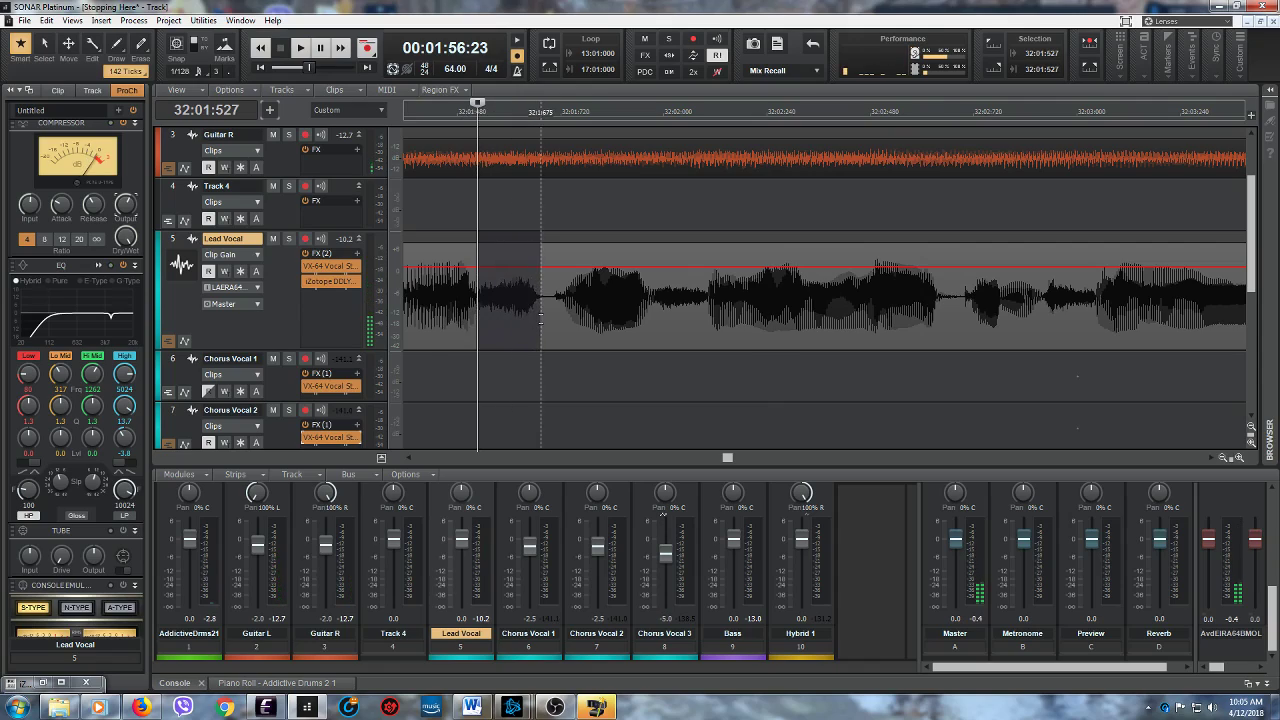
drag(508, 241, 508, 259)
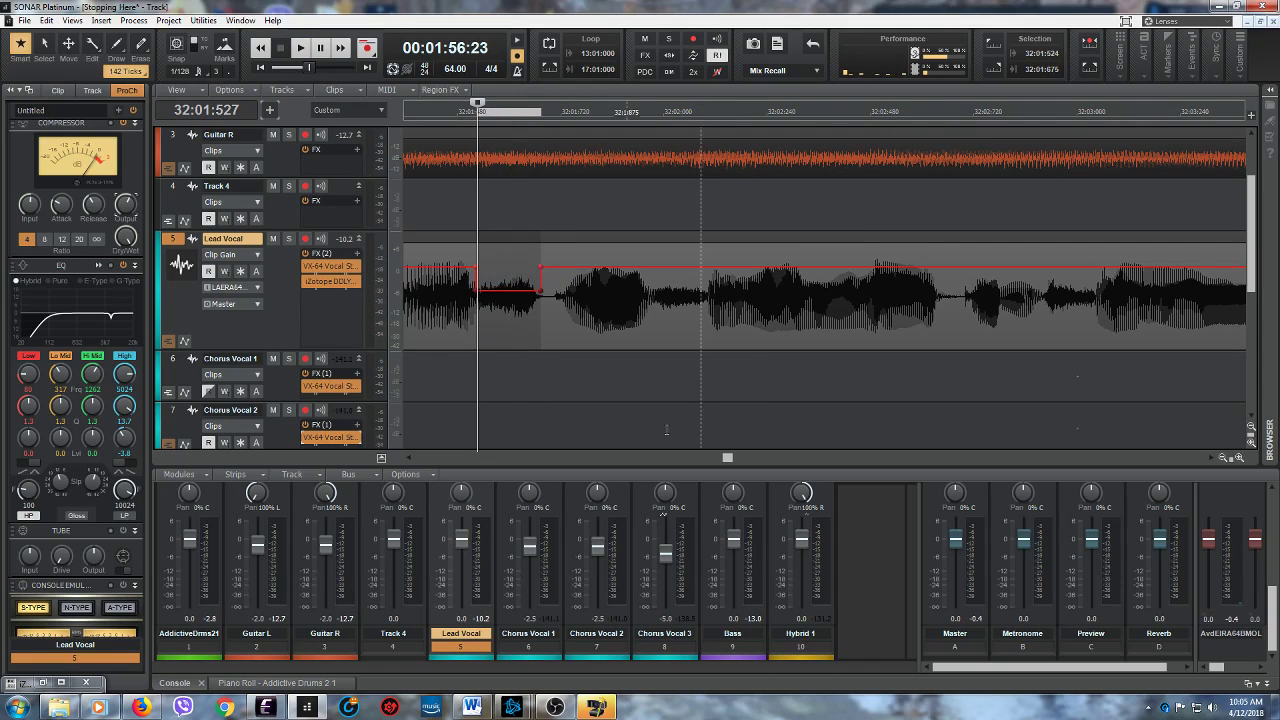
key(space)
key(space)
drag(728, 458, 725, 458)
click(772, 372)
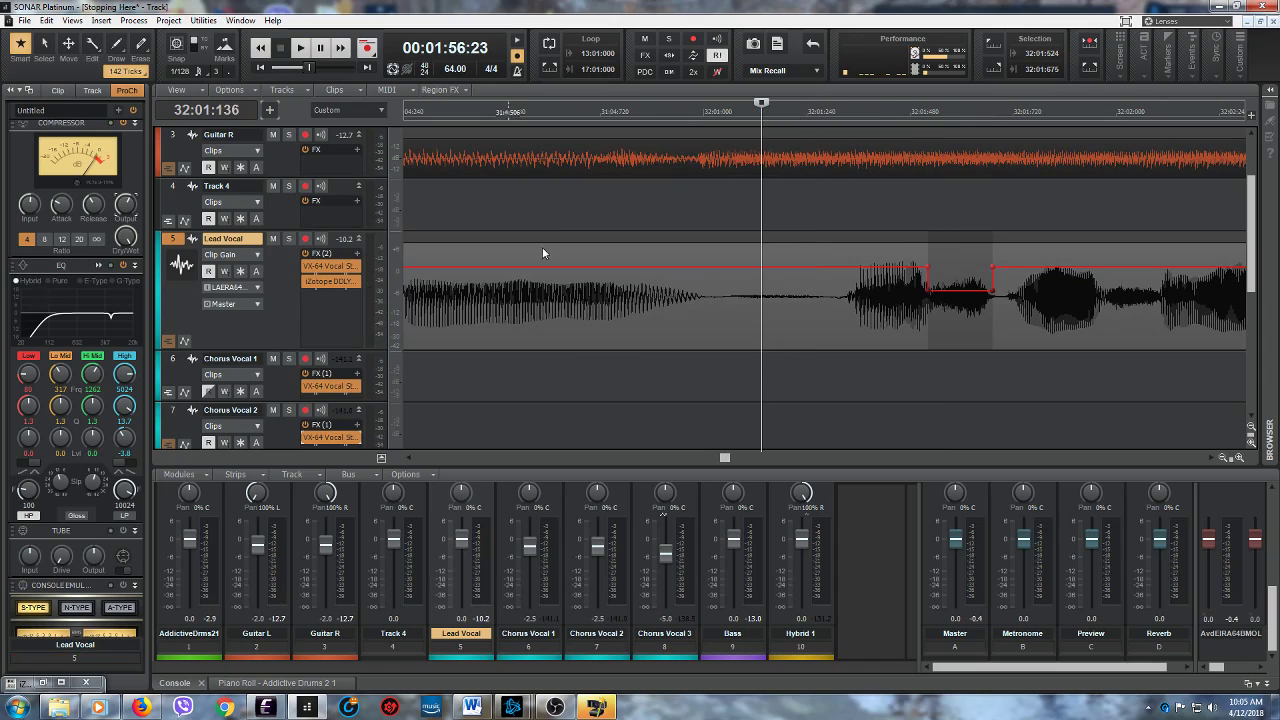
click(300, 47)
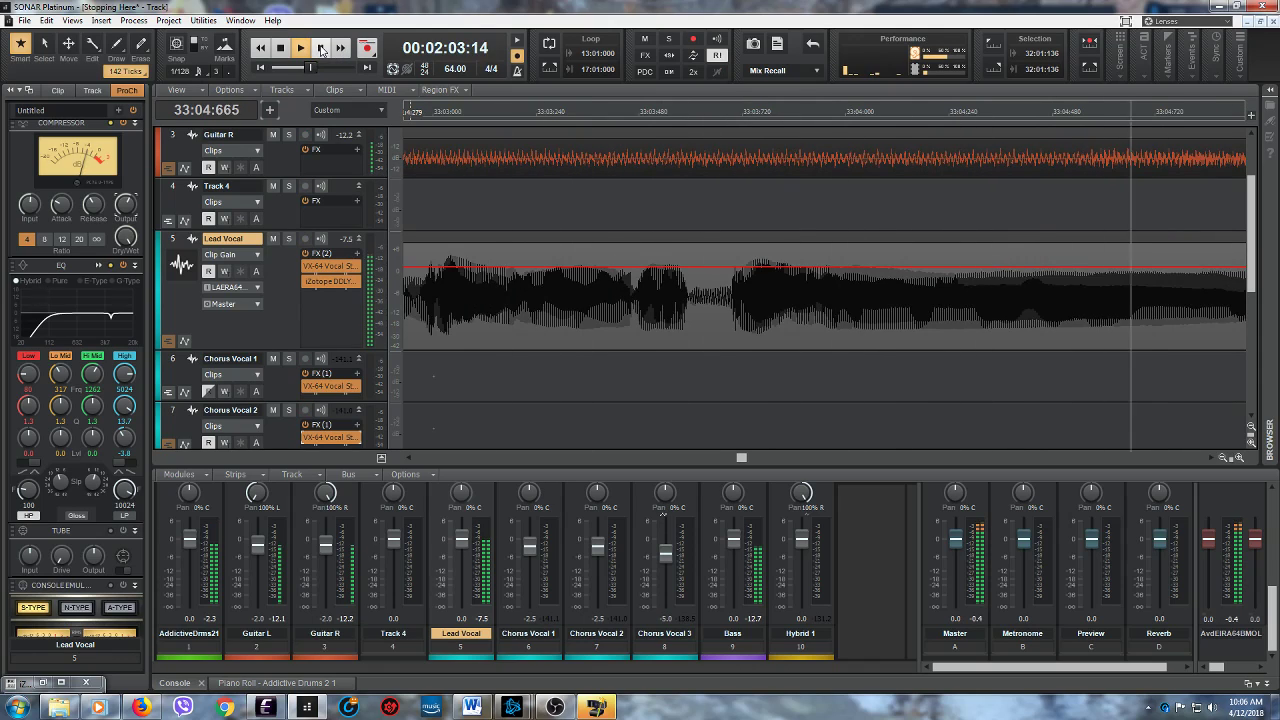
click(320, 47)
- Go to measure 52 and audition the Lead Vocal from 52:01:690, replaying from 52:04:721 to pinpoint the unwanted sound
drag(745, 458, 924, 482)
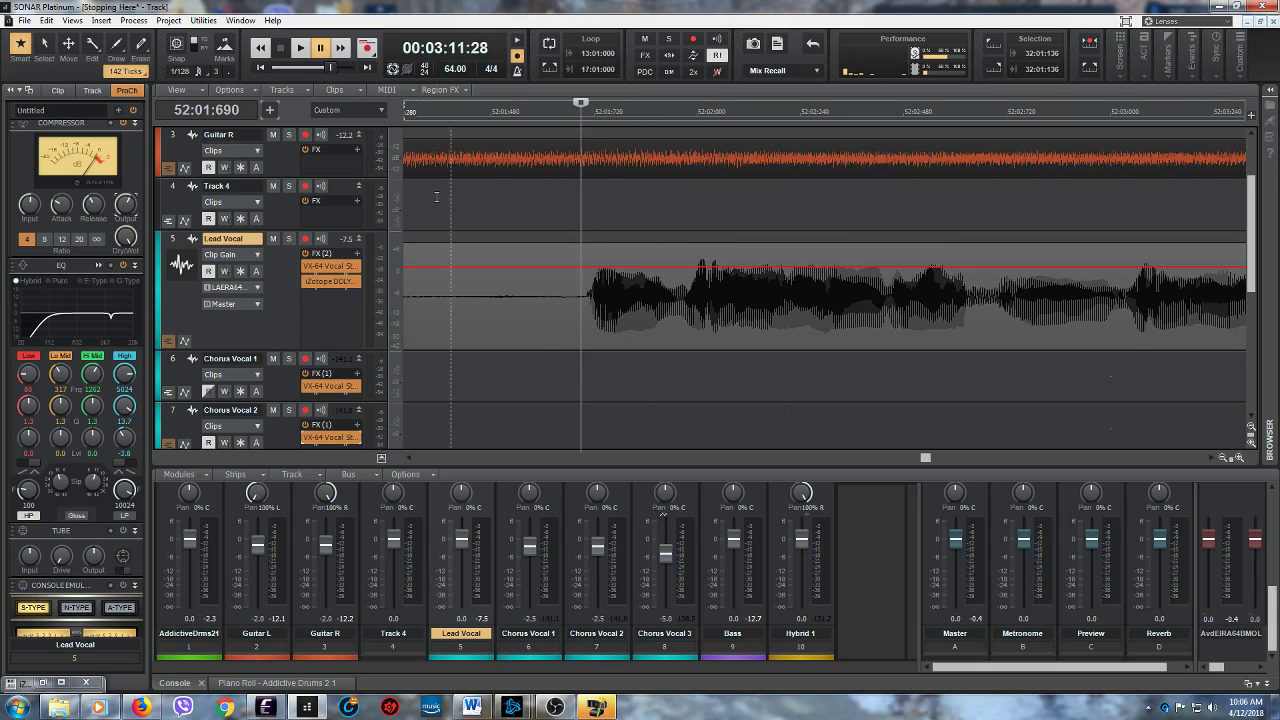
click(300, 47)
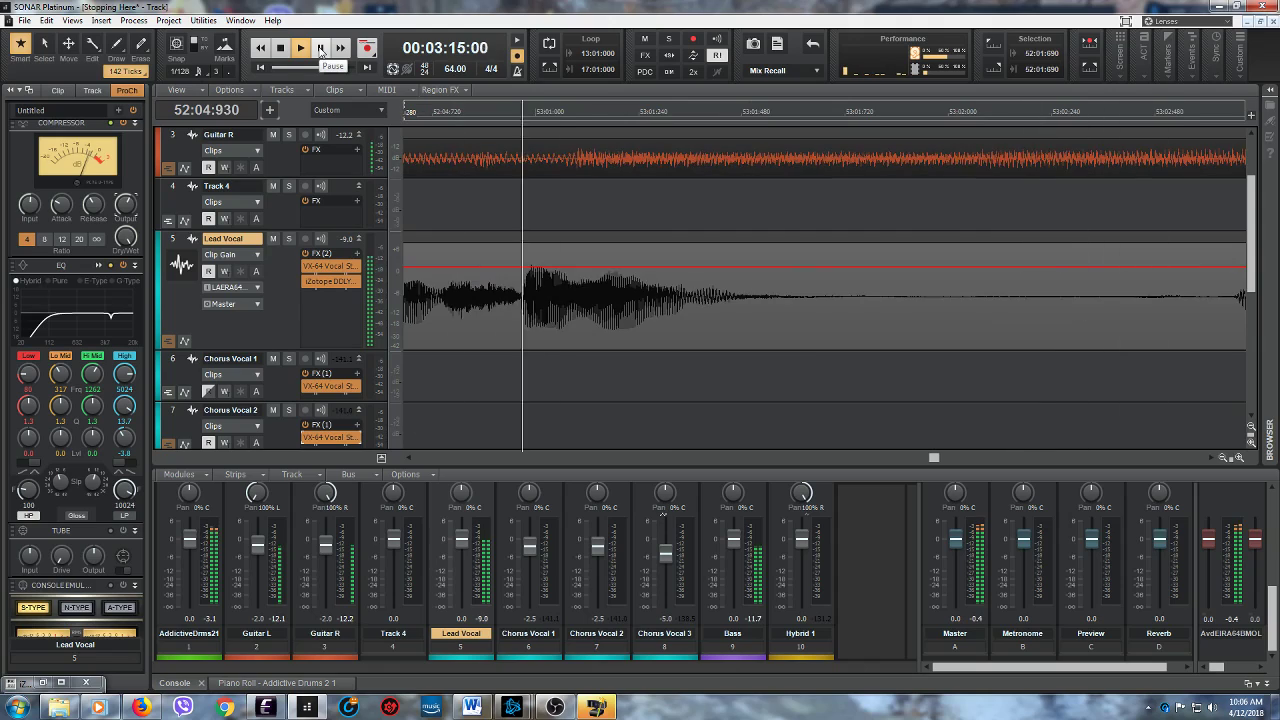
click(320, 48)
click(433, 318)
click(300, 47)
click(280, 48)
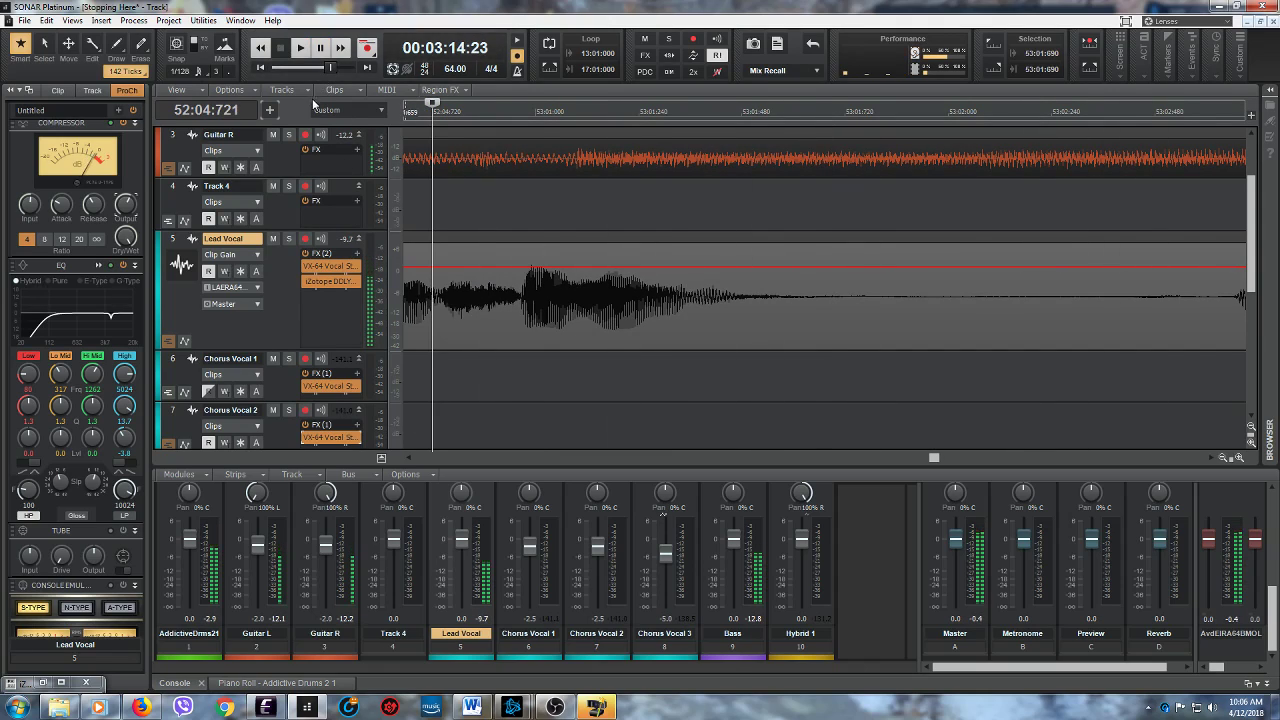
click(300, 47)
key(space)
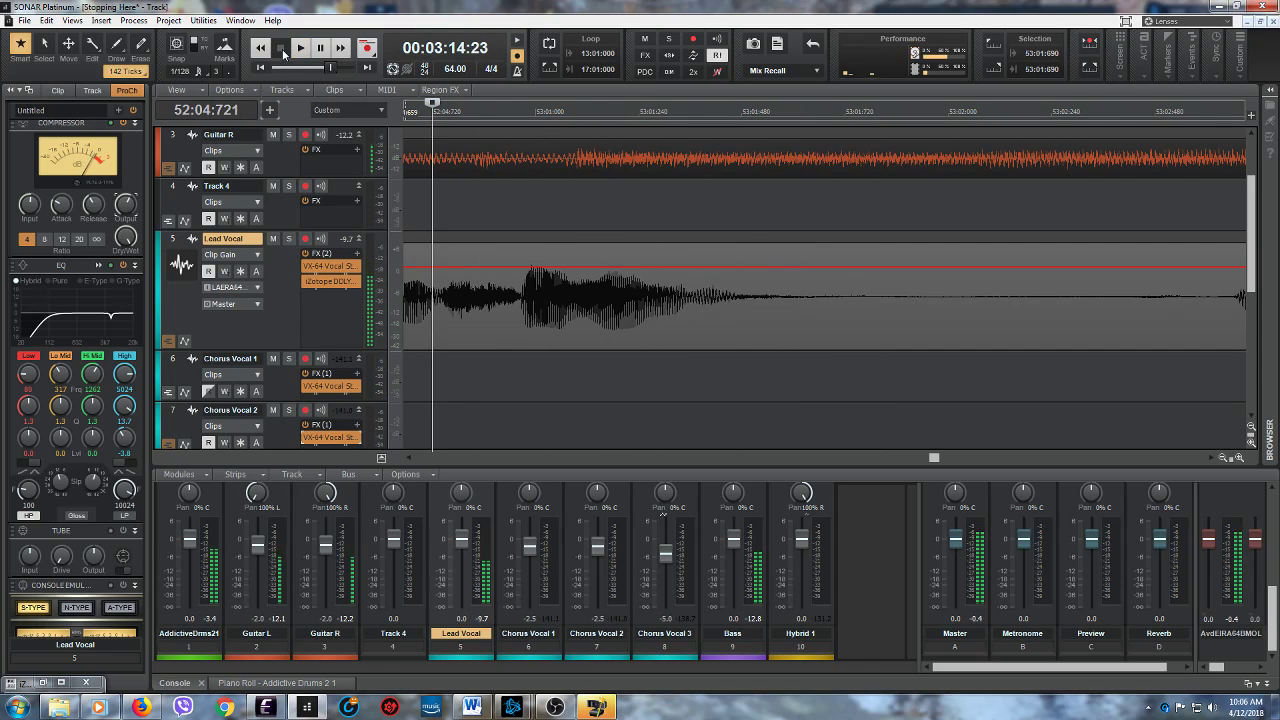
- Lower the Lead Vocal clip gain to about -5.2 dB between 52:04:730 and 52:04:933, and play from 52:04:110 into measure 54
drag(434, 305, 522, 305)
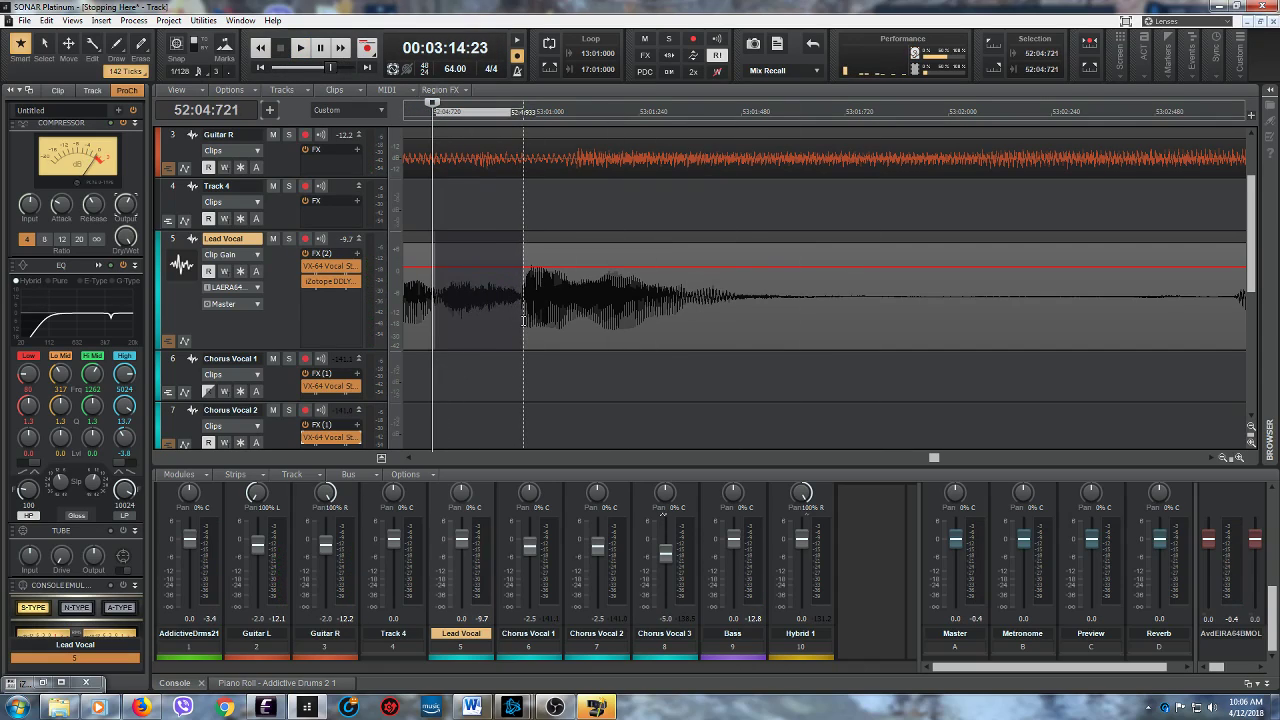
drag(478, 244, 478, 265)
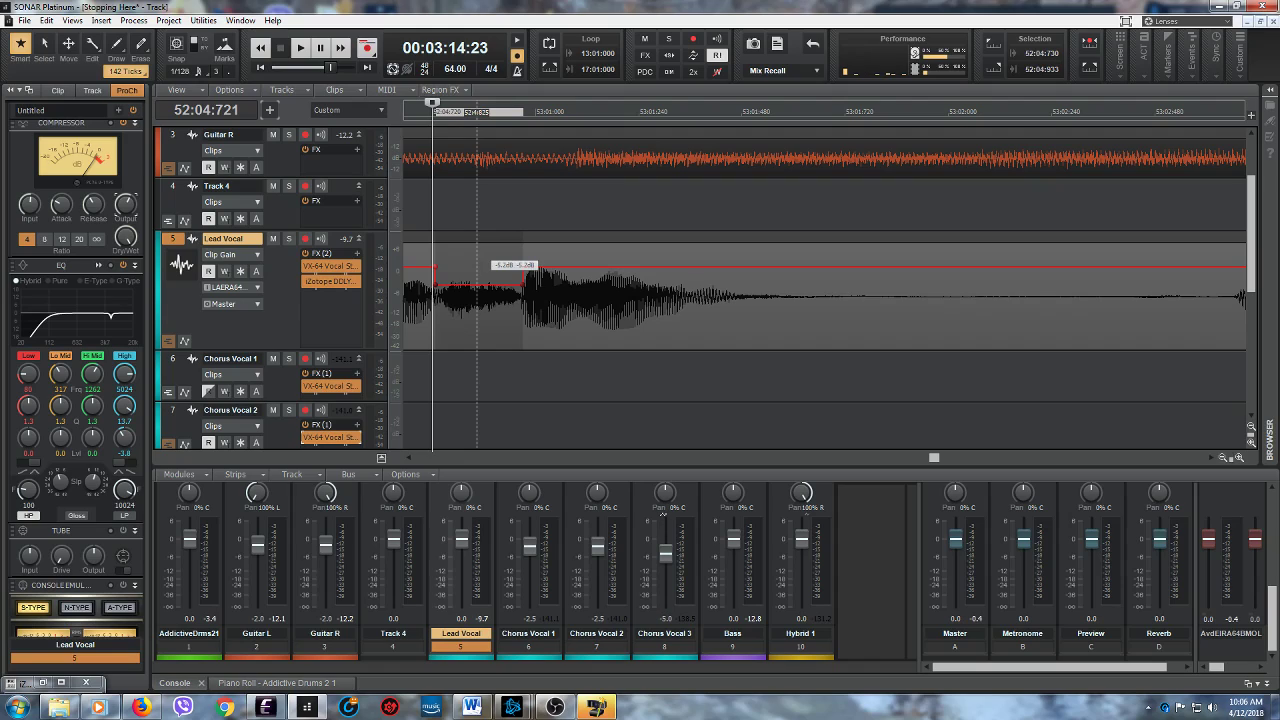
click(301, 48)
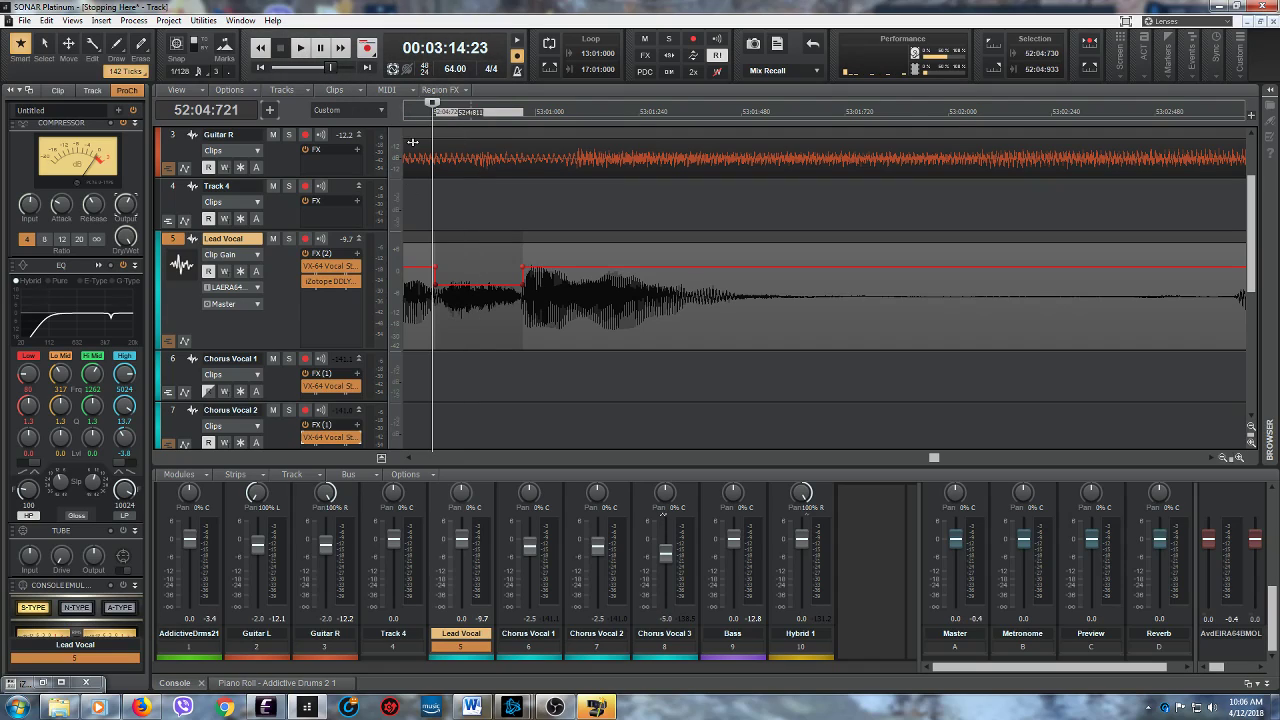
click(408, 459)
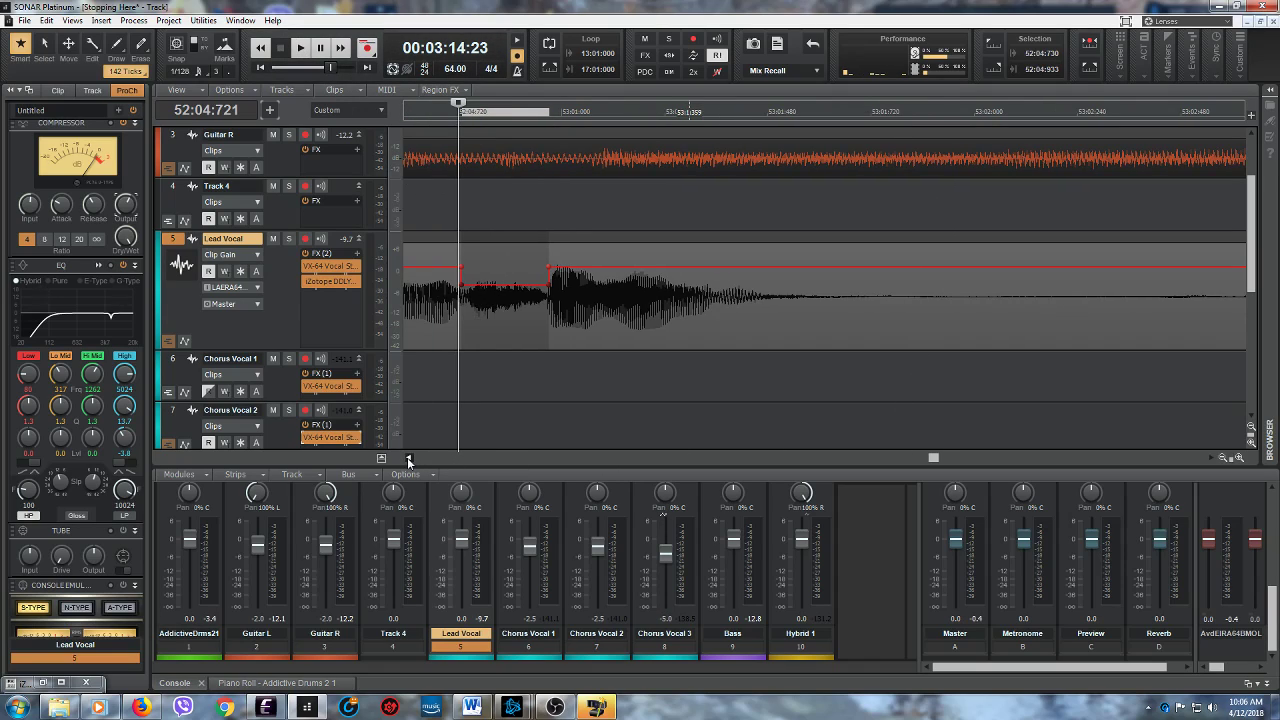
click(480, 404)
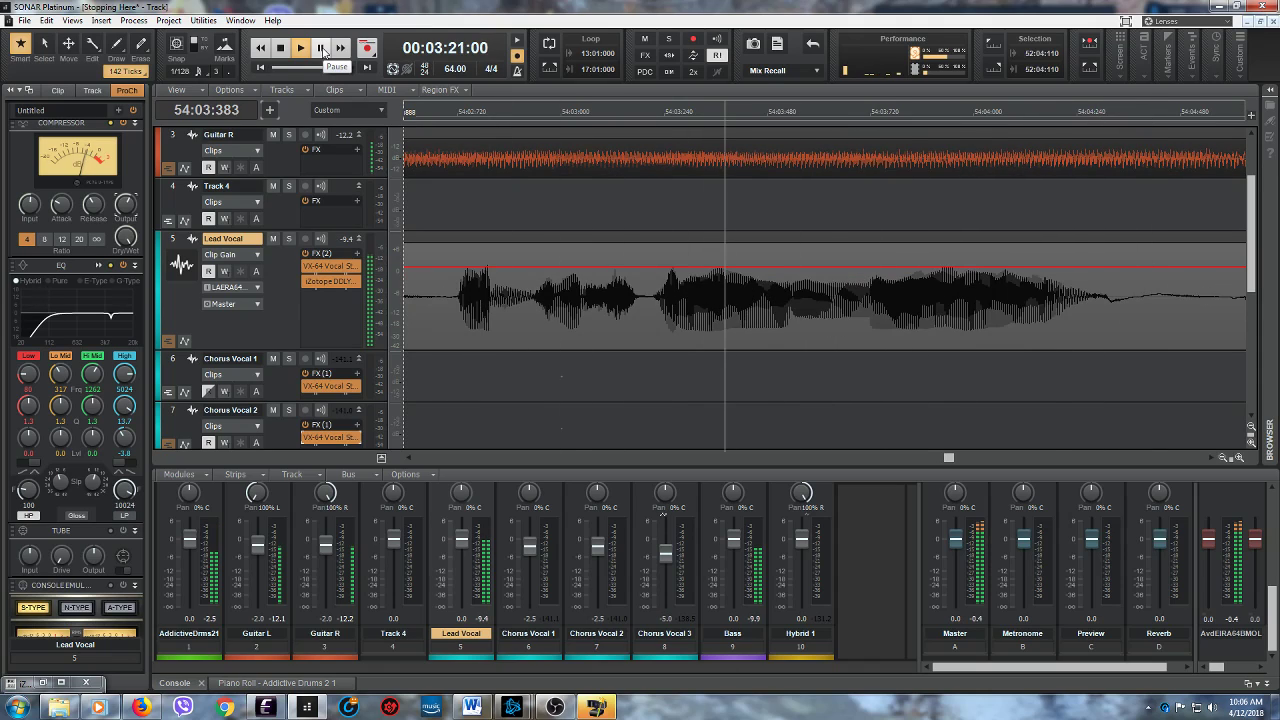
click(321, 48)
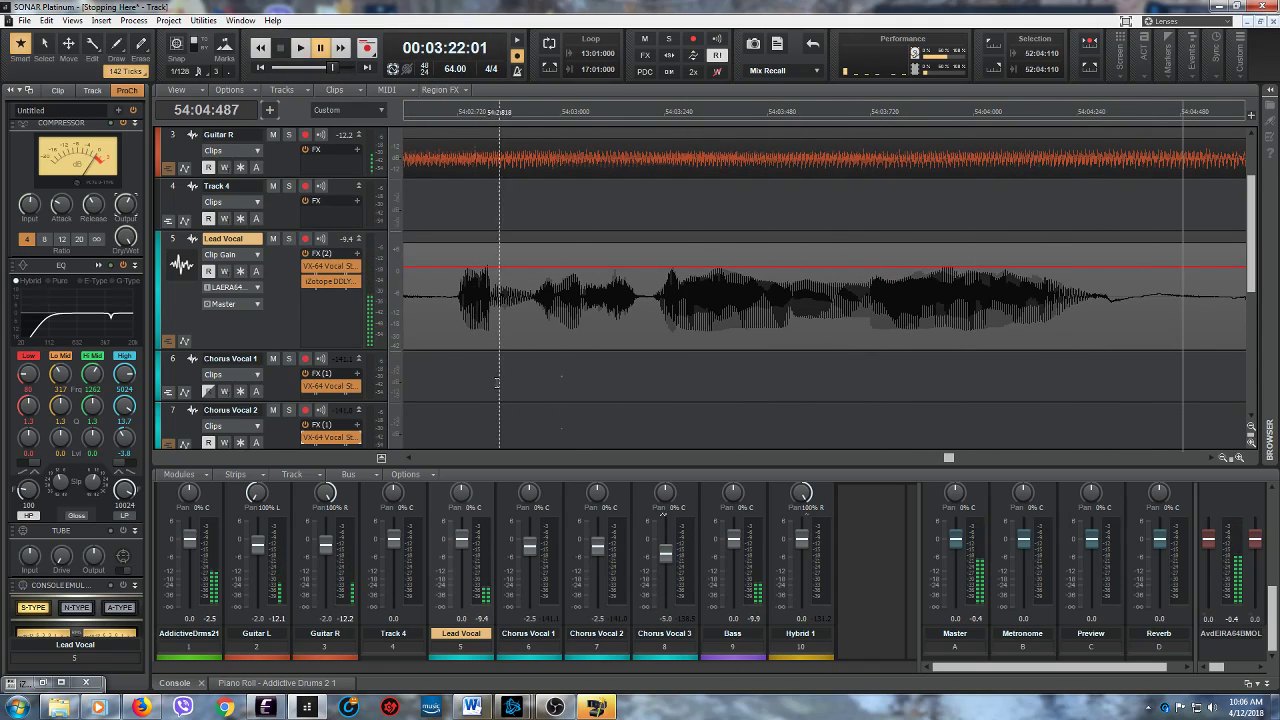
- Replay the Lead Vocal from 54:02:642 and listen on into measure 55 for unwanted sounds
click(424, 372)
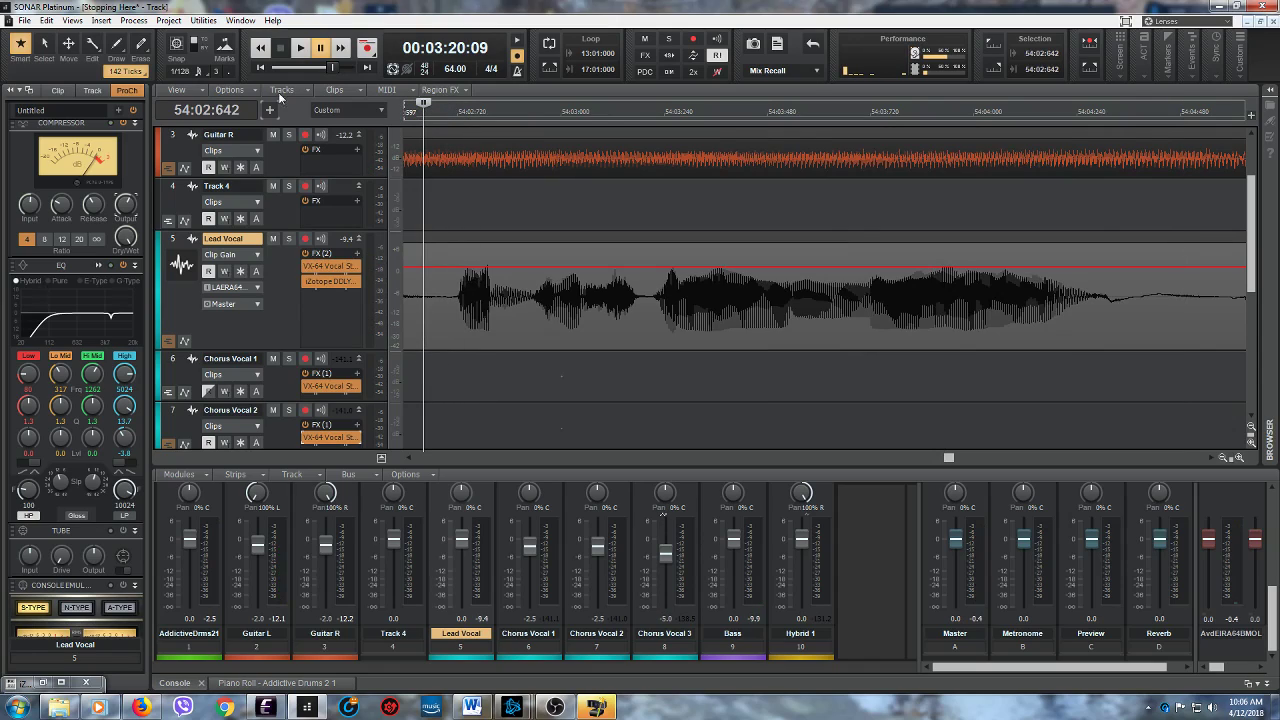
click(302, 50)
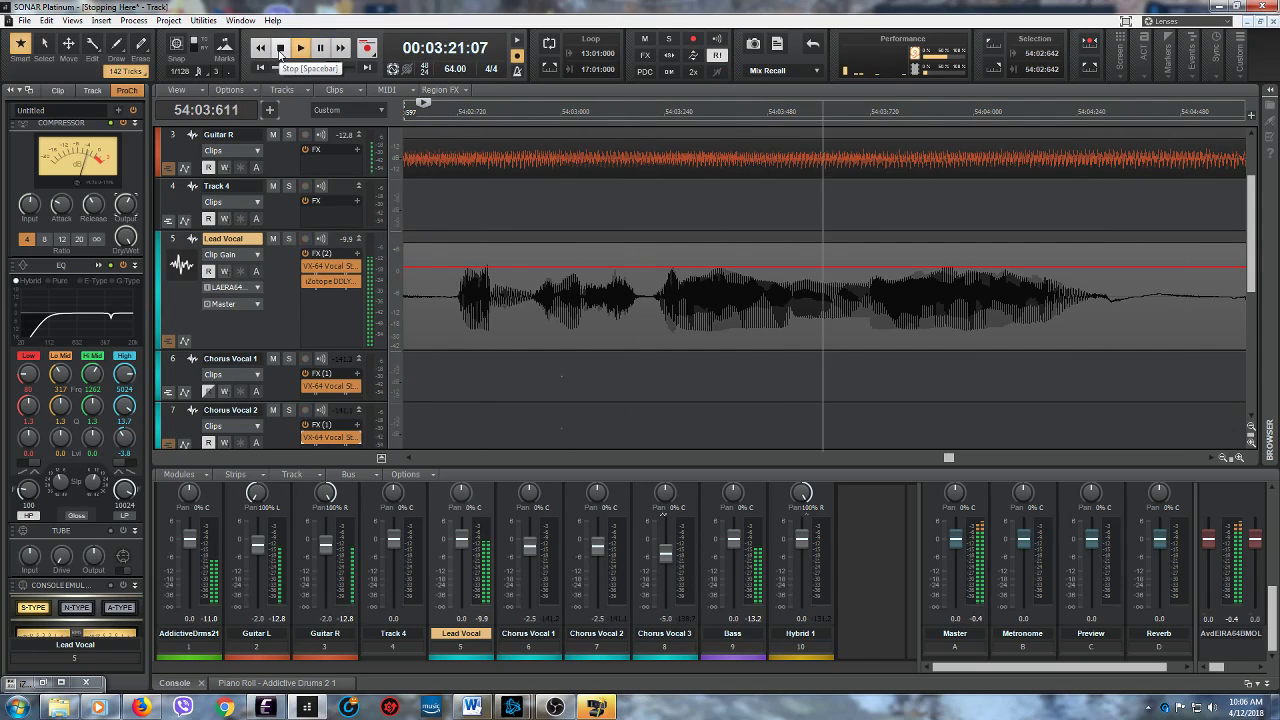
click(280, 50)
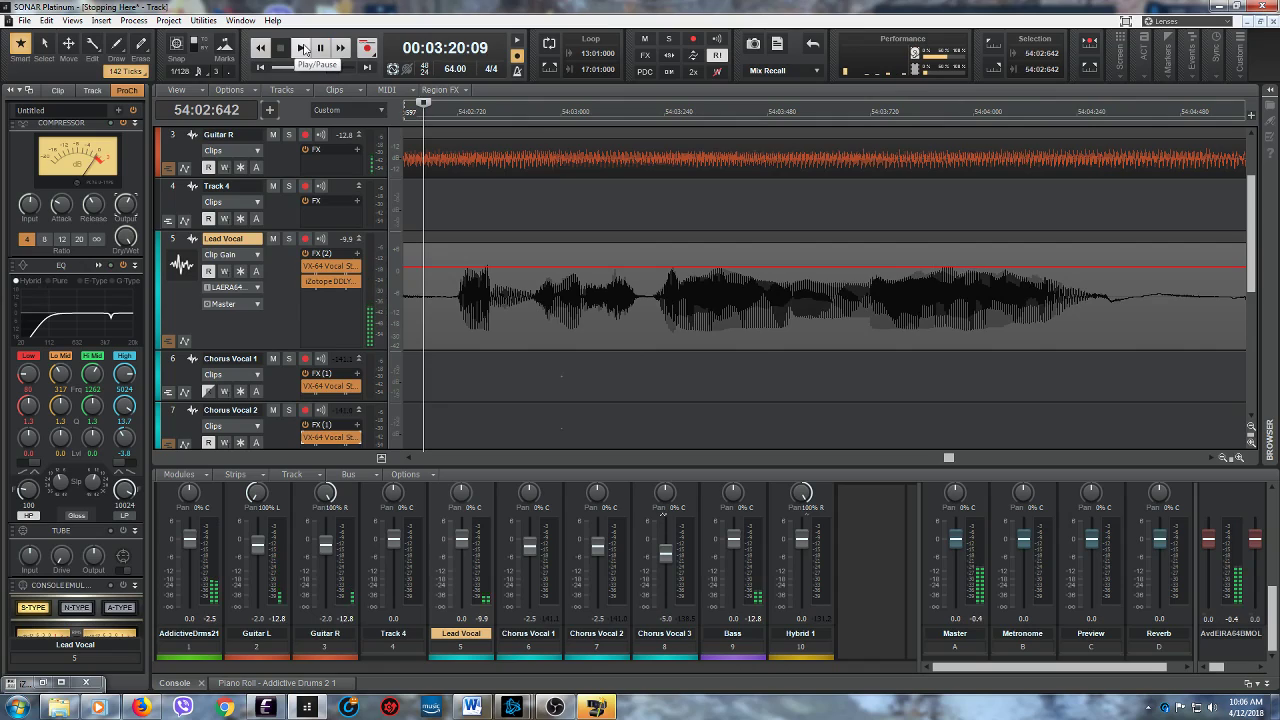
click(303, 48)
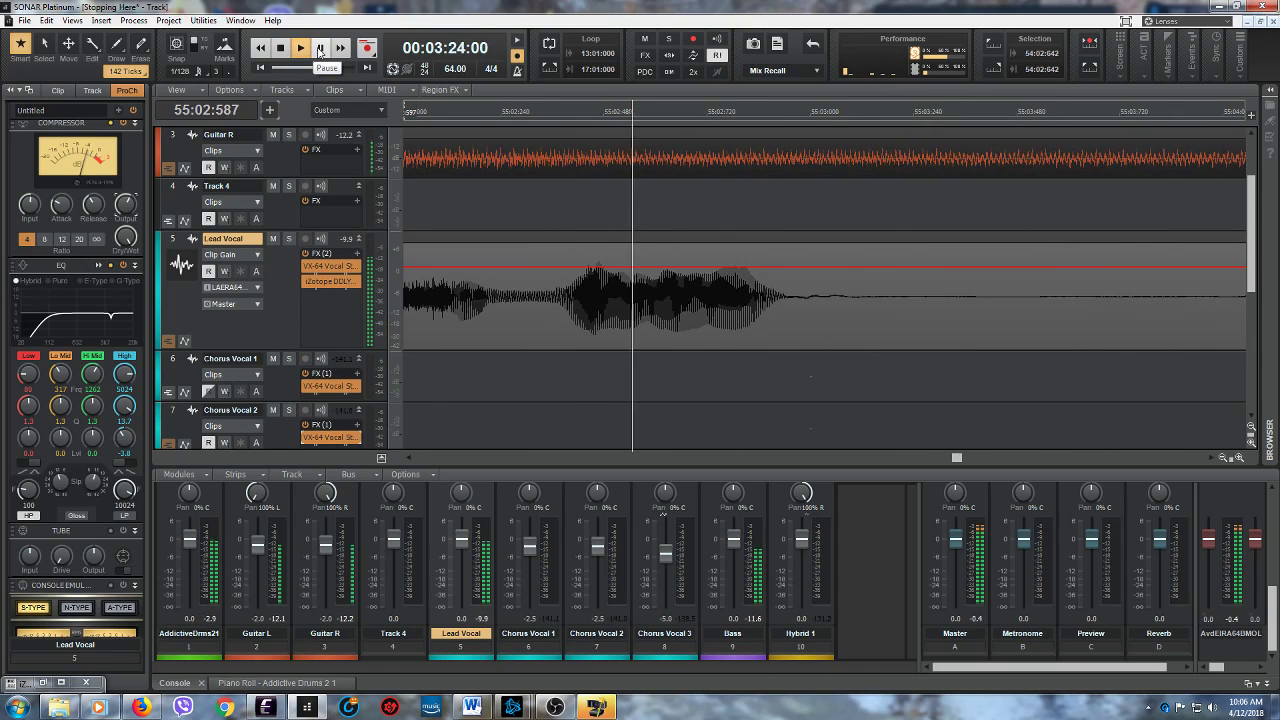
click(320, 50)
- Audition the Lead Vocal repeatedly from 55:01:901 to pinpoint the sound just before the last phrase of measure 55
click(409, 458)
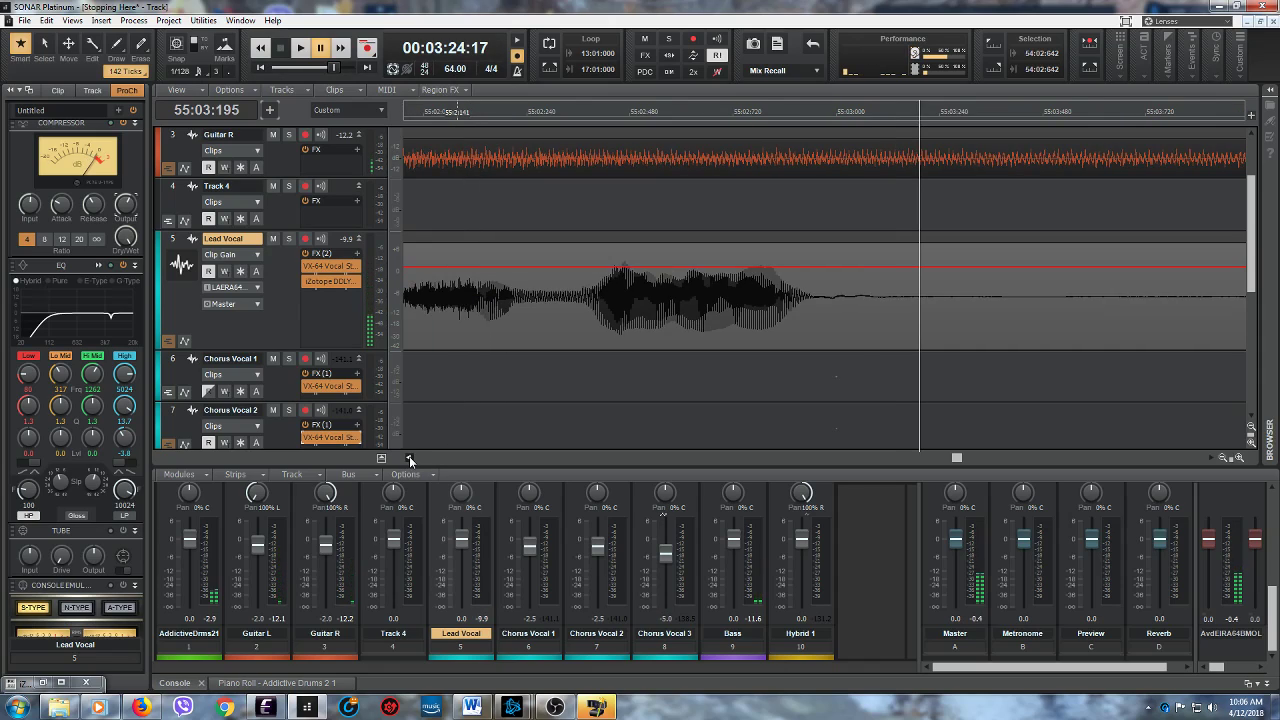
click(553, 110)
click(300, 47)
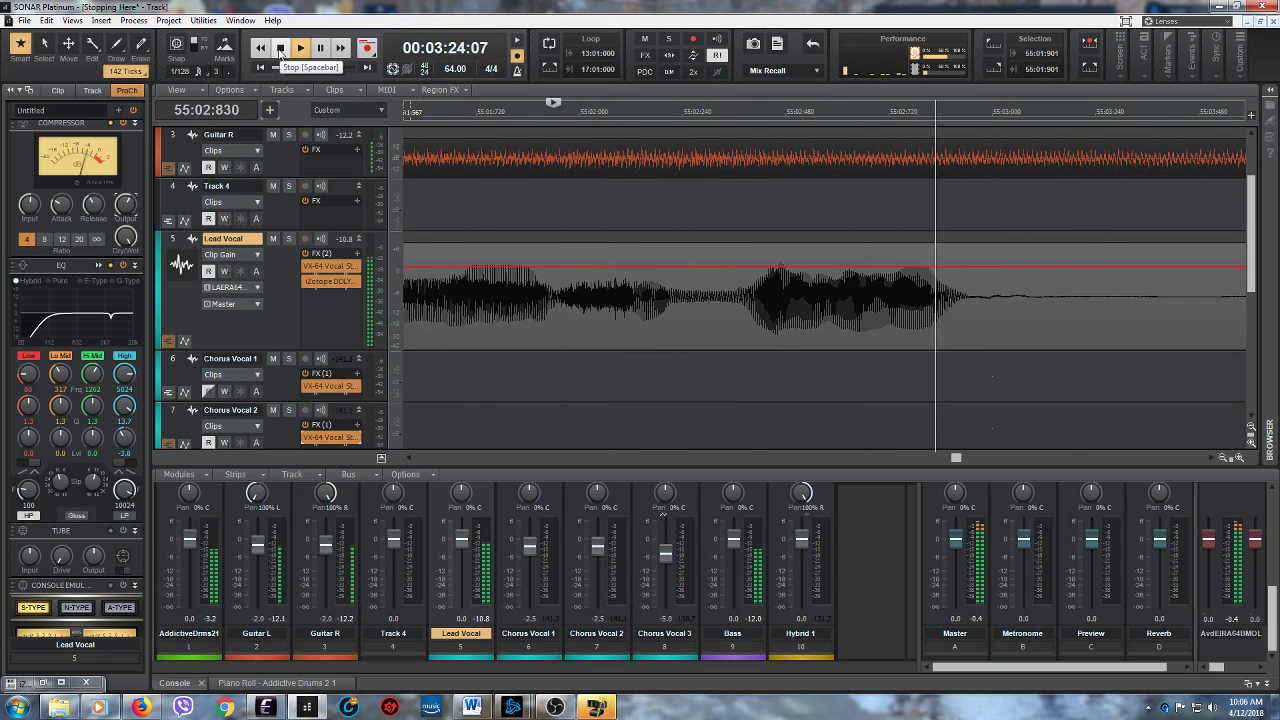
click(281, 50)
click(301, 49)
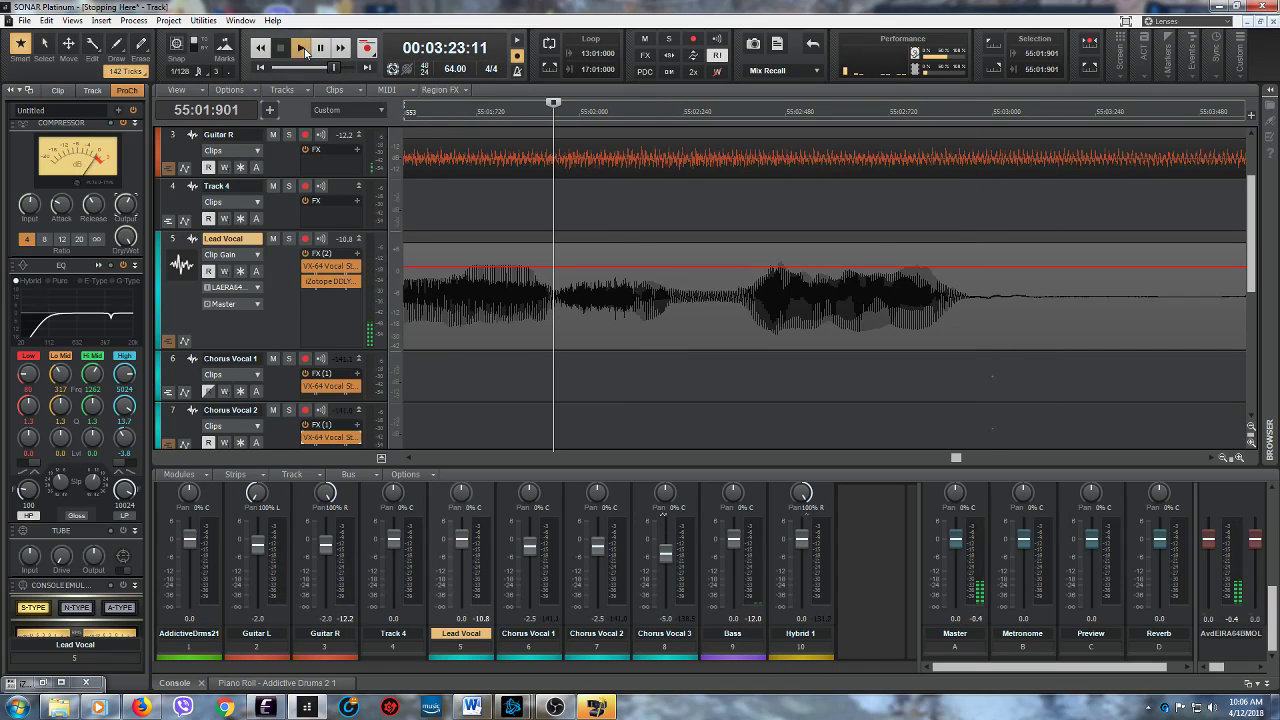
click(282, 49)
- Lower the Lead Vocal clip gain slightly between 55:01:901 and 55:02:133, and play from 55:01:271 into measure 57
drag(561, 313, 632, 313)
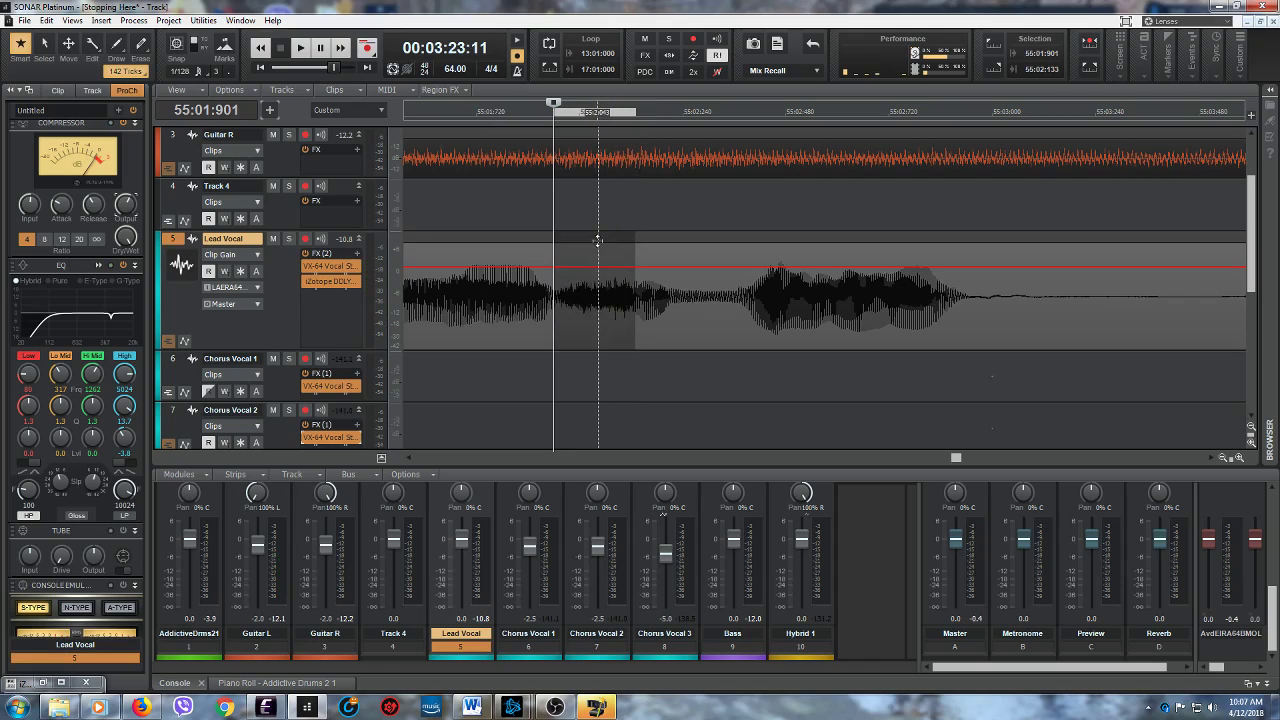
drag(592, 266, 592, 272)
click(301, 48)
click(282, 48)
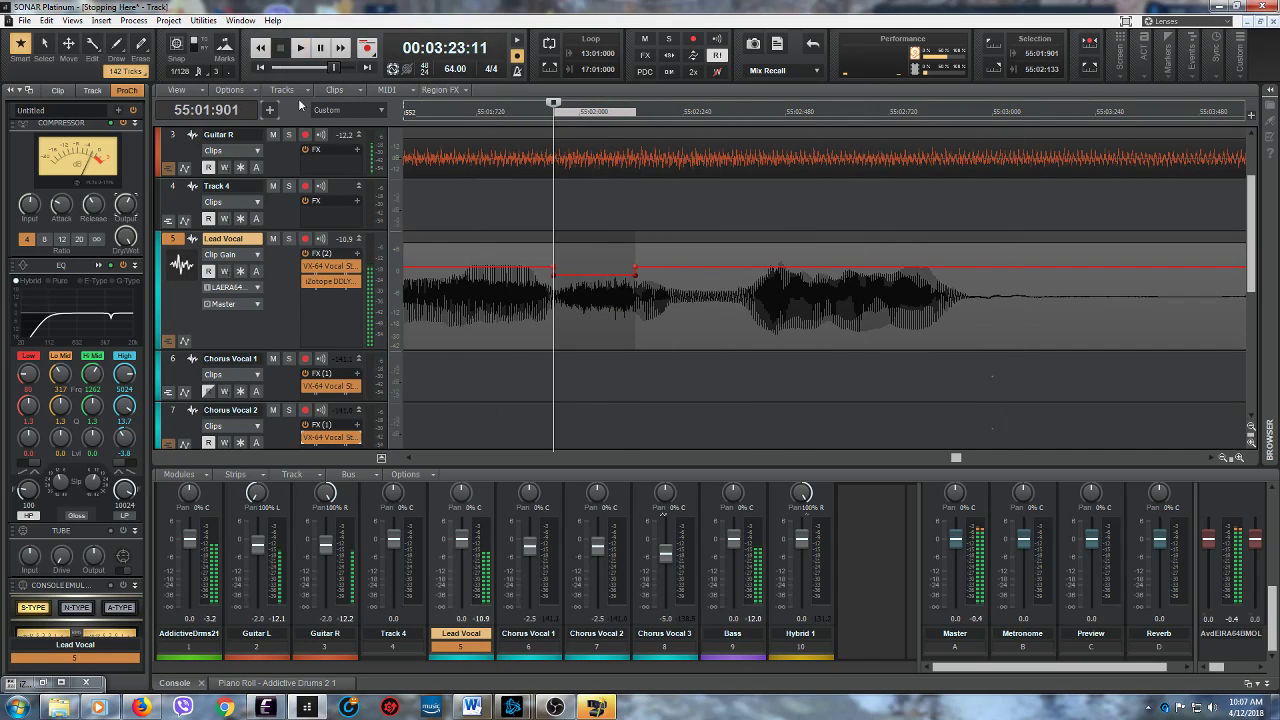
scroll(407, 461, left, 5)
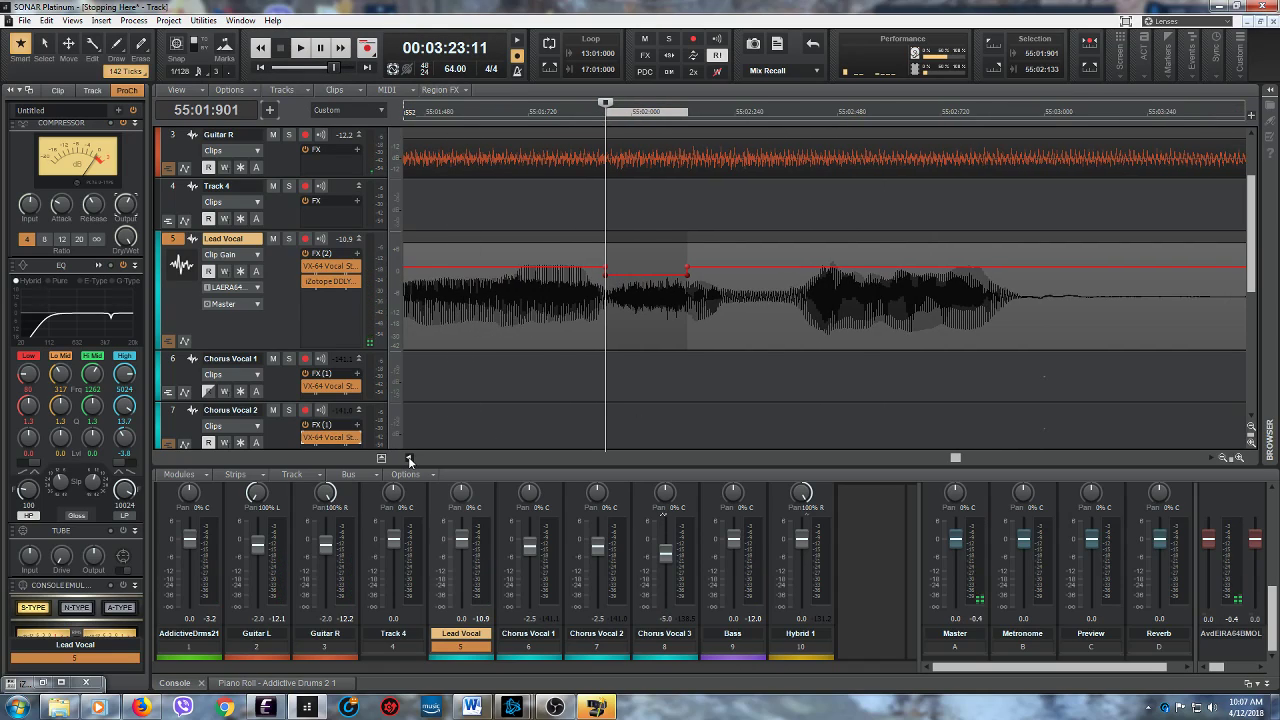
click(464, 379)
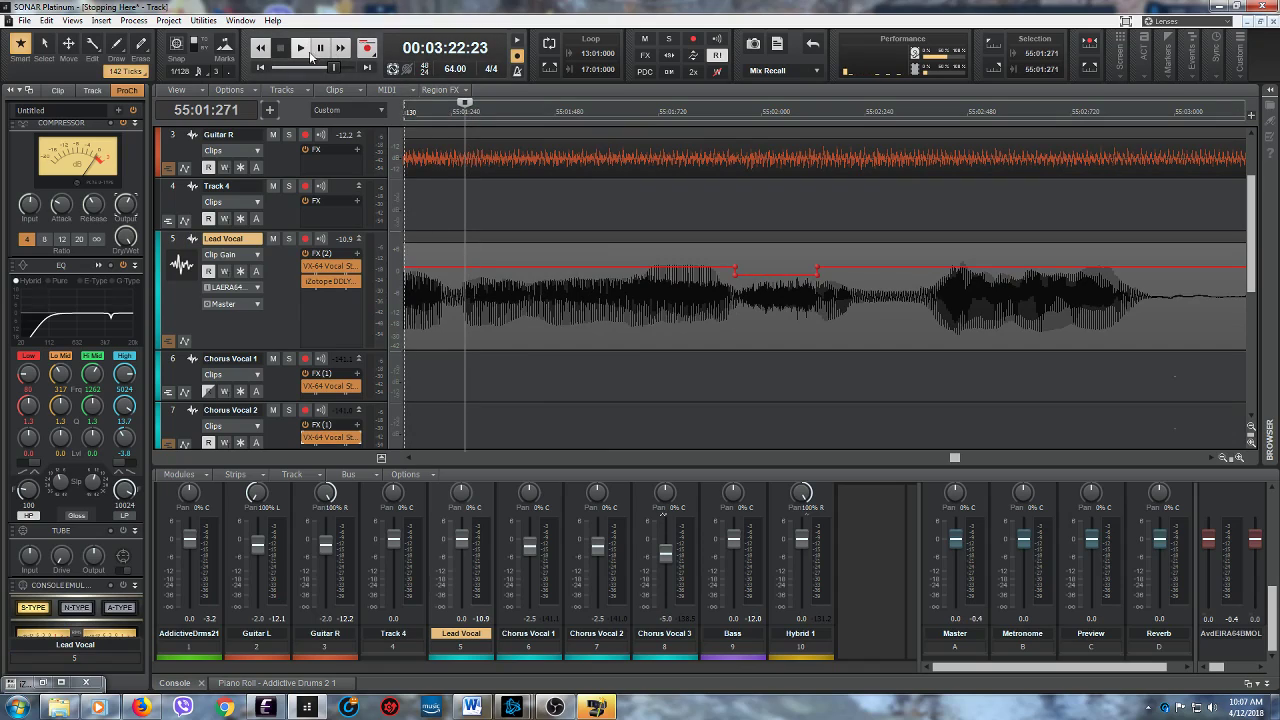
click(302, 48)
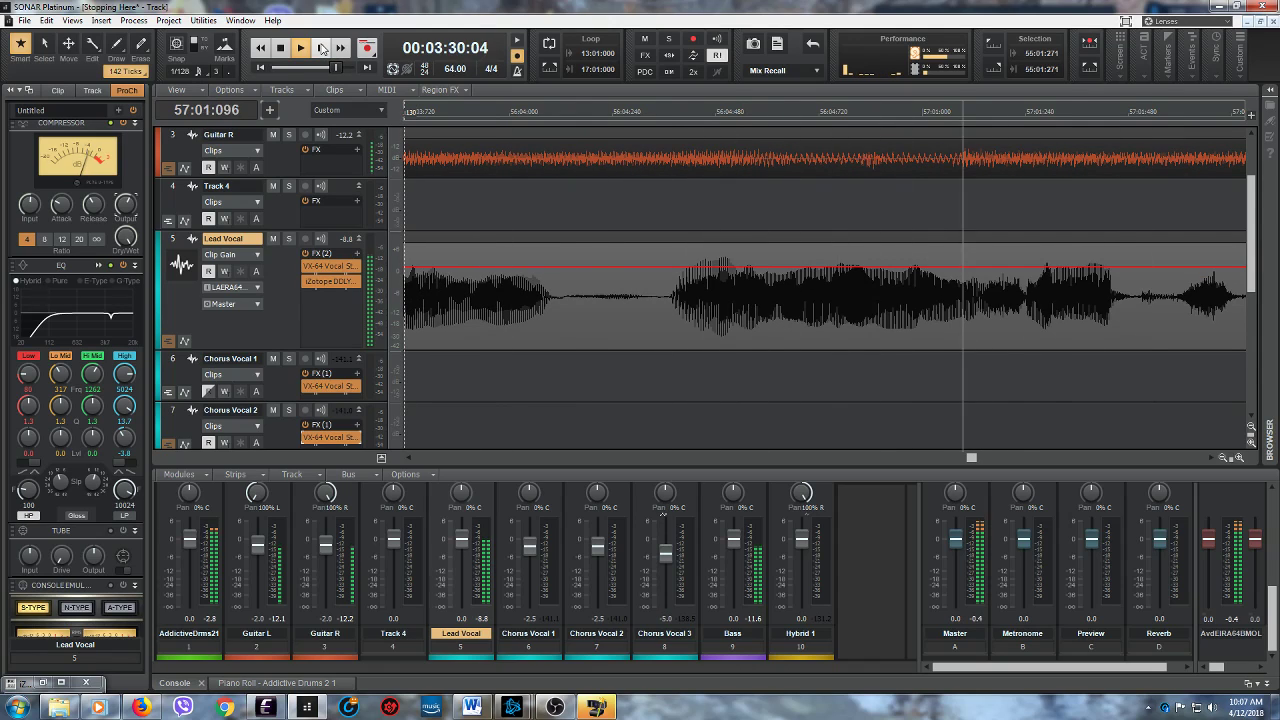
click(321, 48)
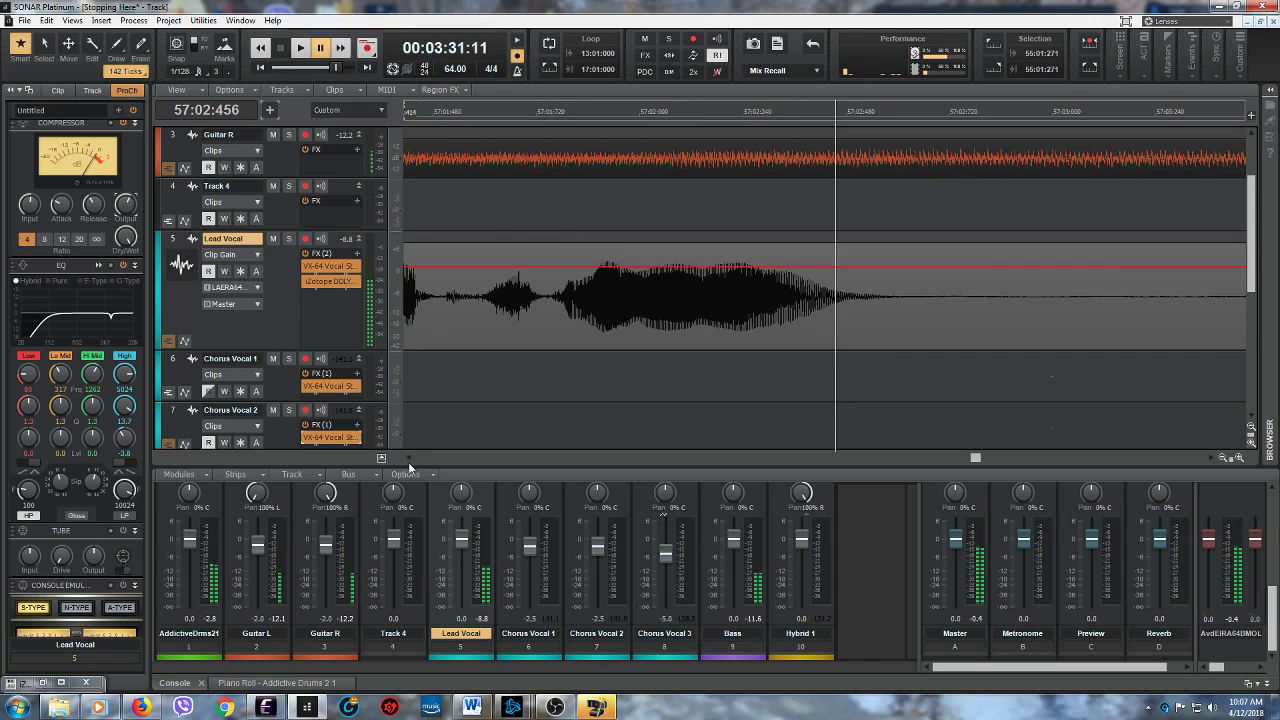
- Audition the Lead Vocal from 57:01:138, and slightly lower the clip gain between 57:01:134 and 57:01:241
drag(408, 459, 408, 459)
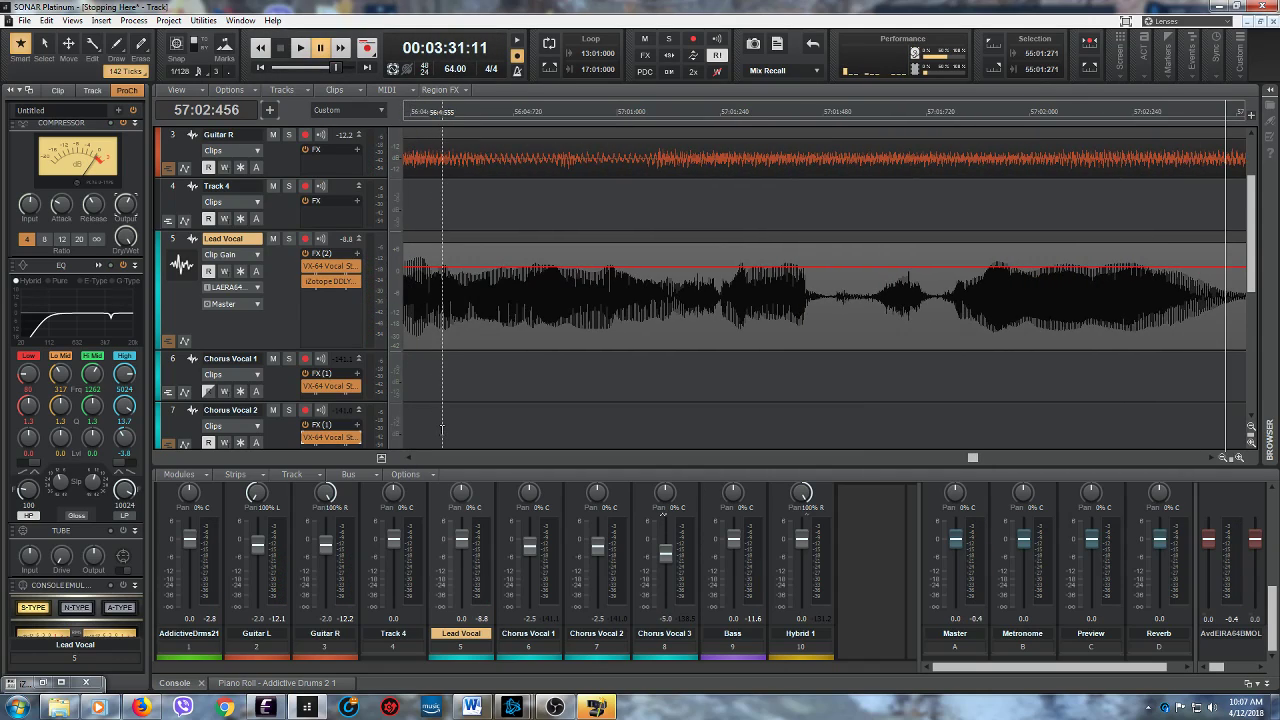
click(676, 380)
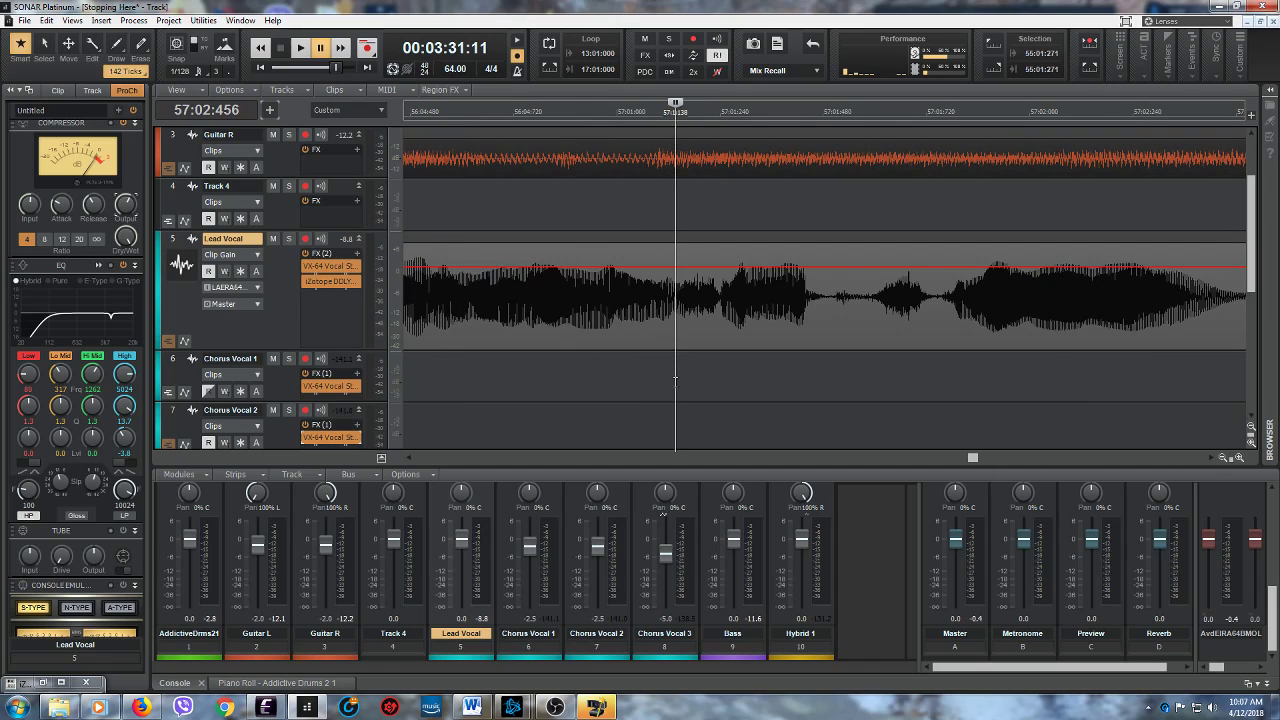
click(300, 47)
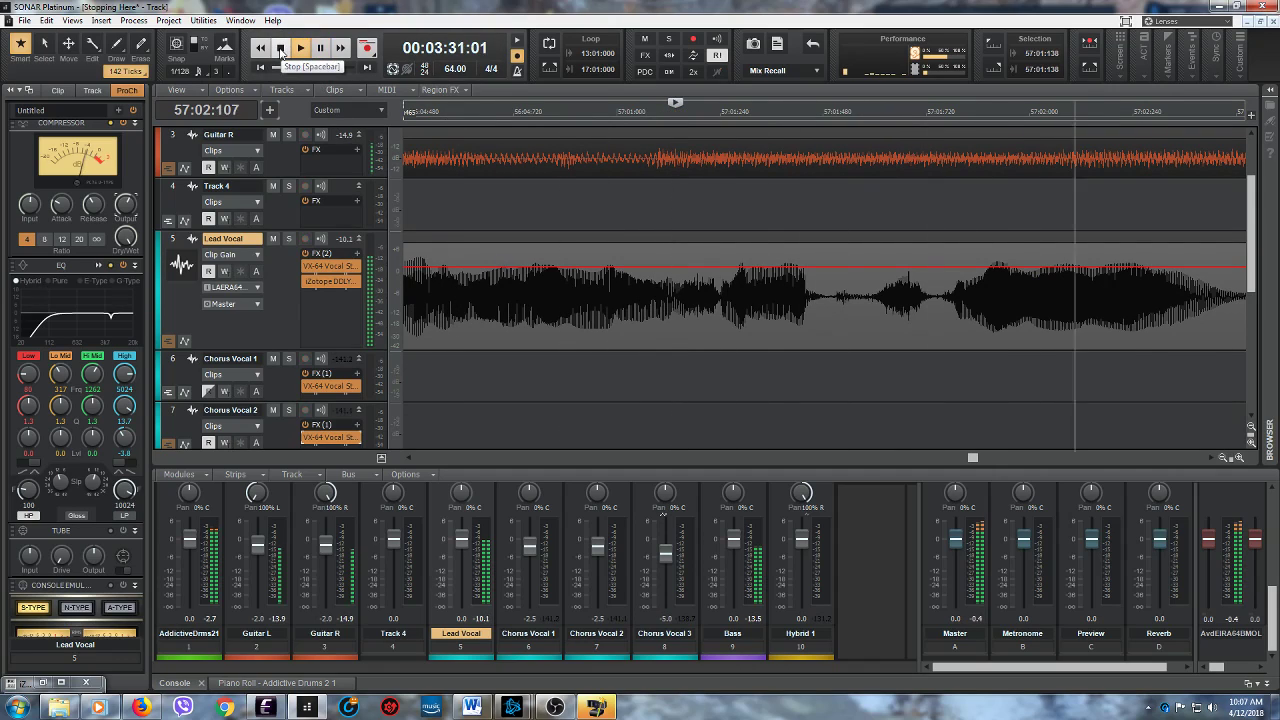
click(281, 49)
drag(488, 313, 531, 313)
drag(507, 242, 509, 248)
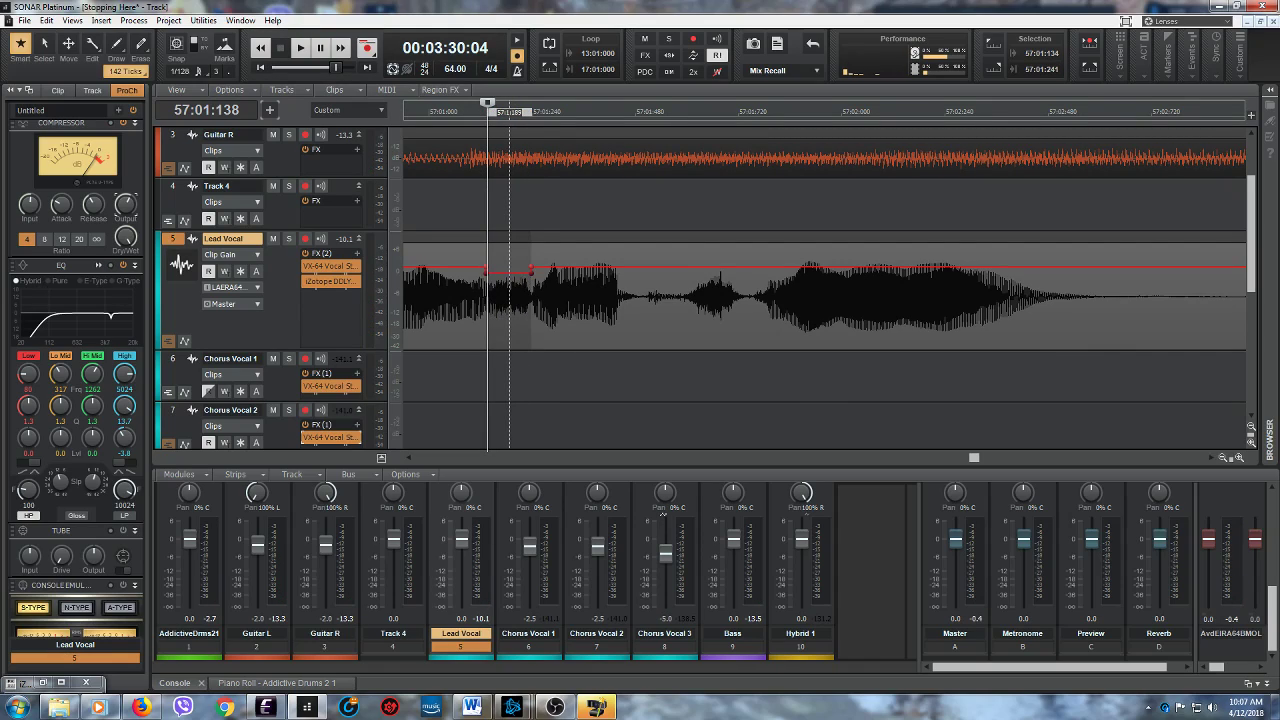
- Audition the Lead Vocal from 57:01:599, and lower the clip gain between 57:01:595 and 57:01:744
click(687, 330)
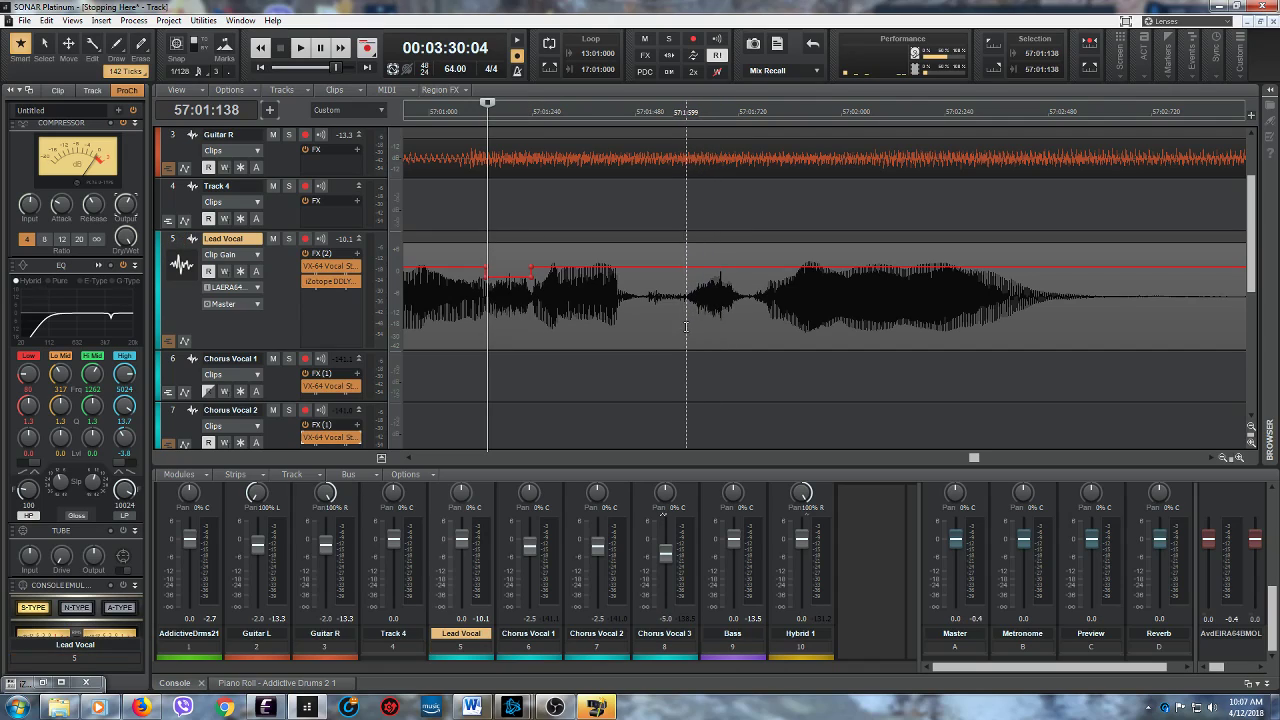
key(space)
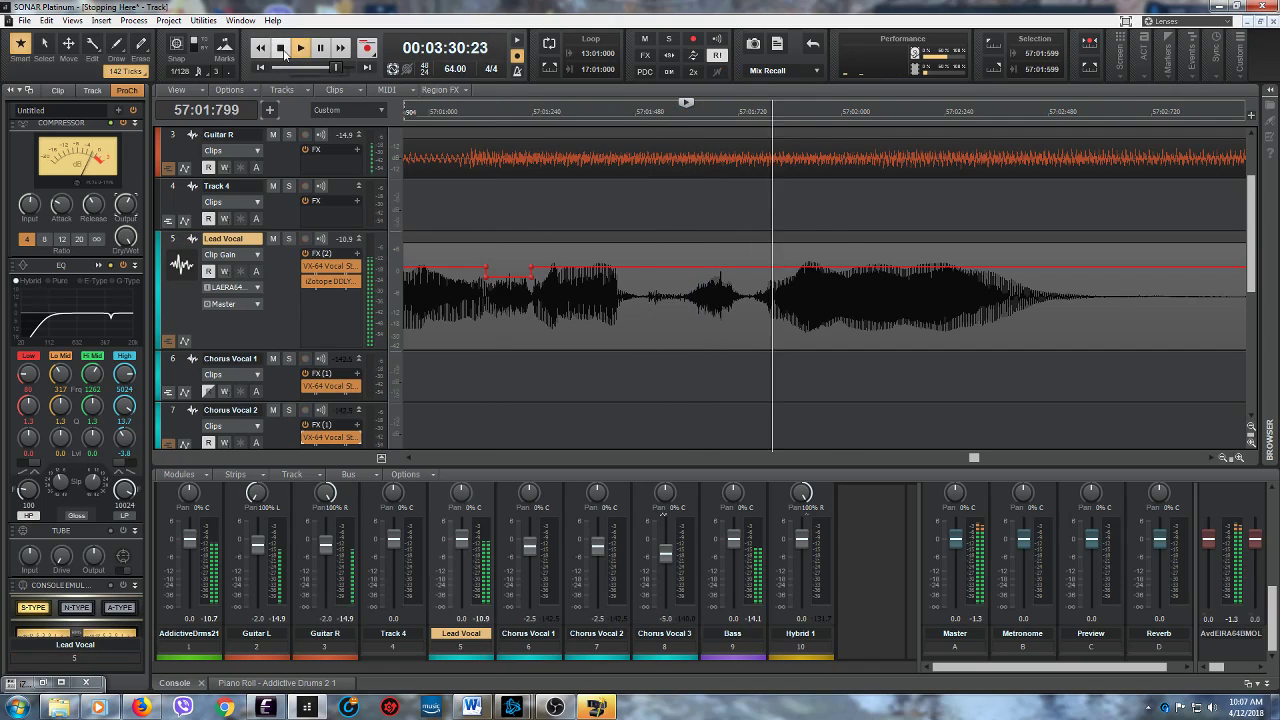
key(space)
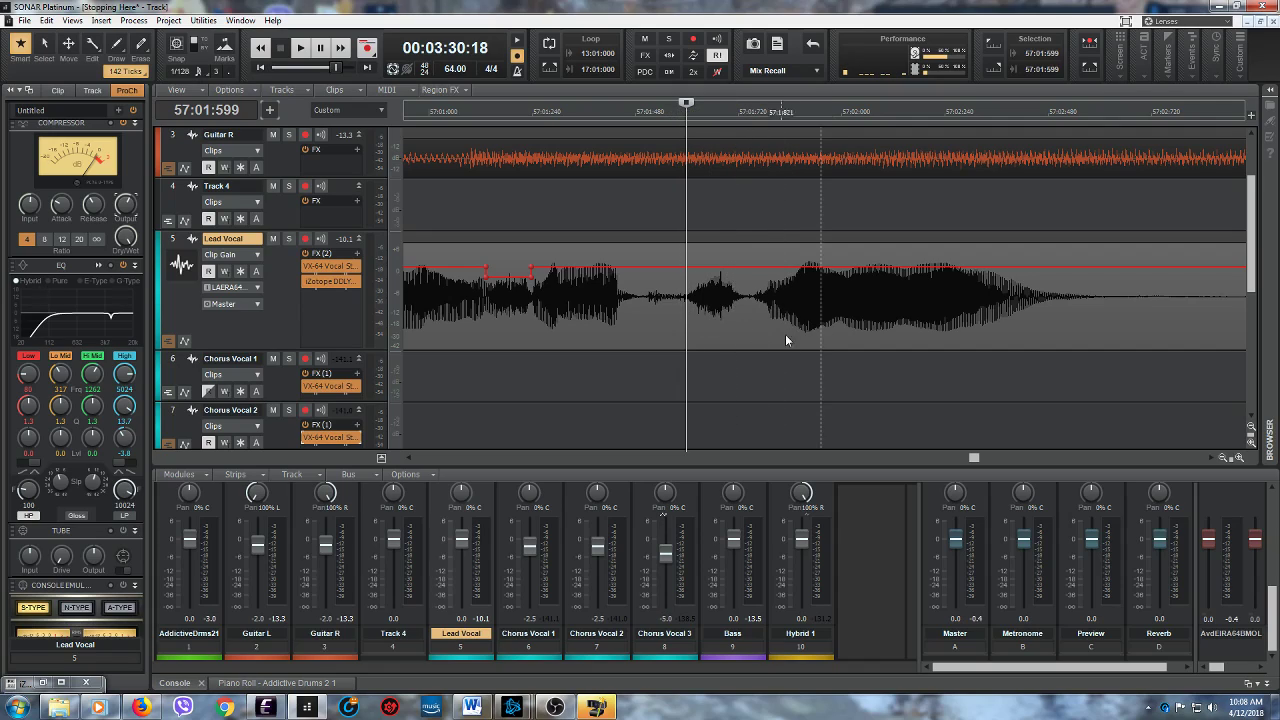
click(299, 57)
click(281, 52)
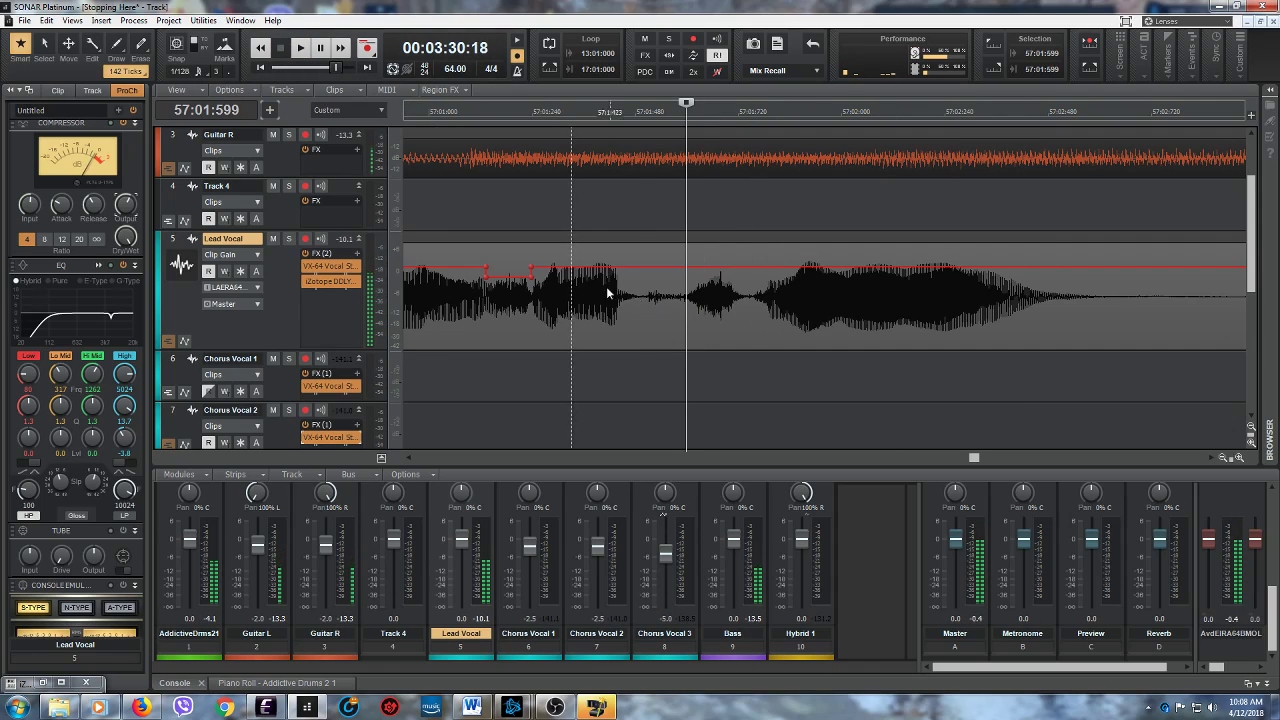
drag(686, 314, 748, 305)
drag(708, 237, 706, 253)
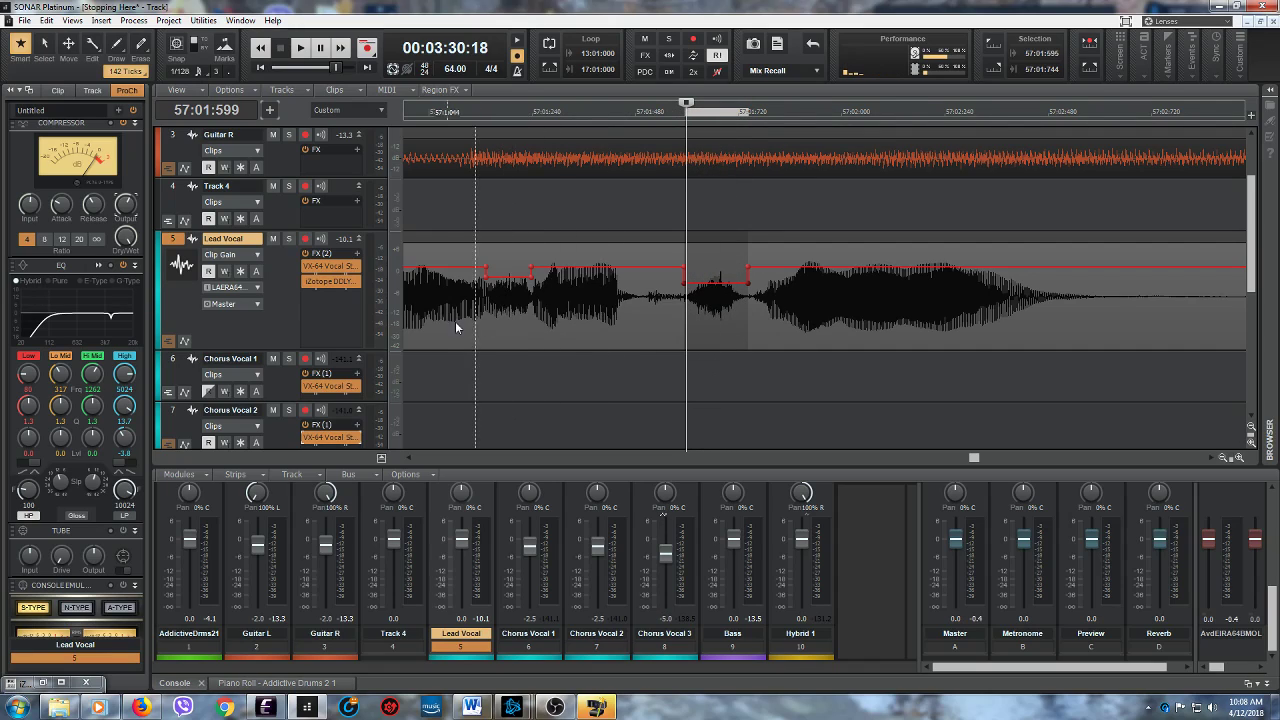
- Play the Lead Vocal from 57:01:599 into measure 58, and replay the sound just before measure 58
click(300, 48)
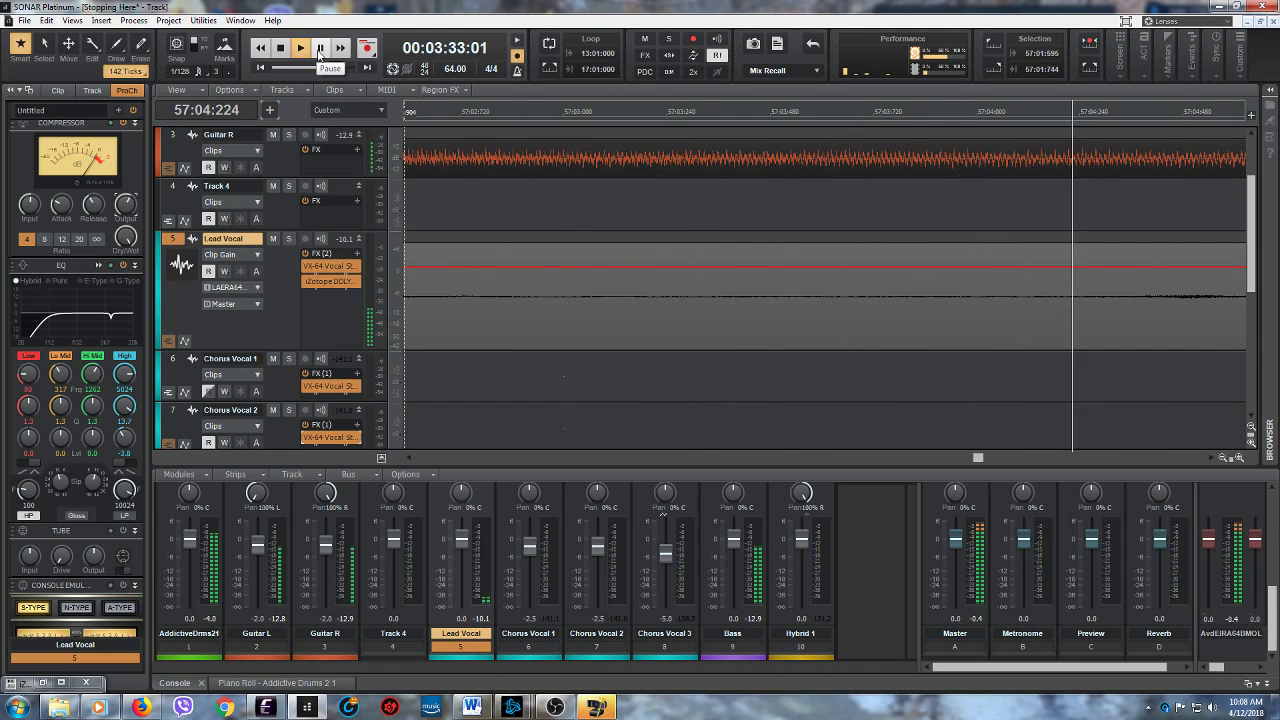
click(319, 49)
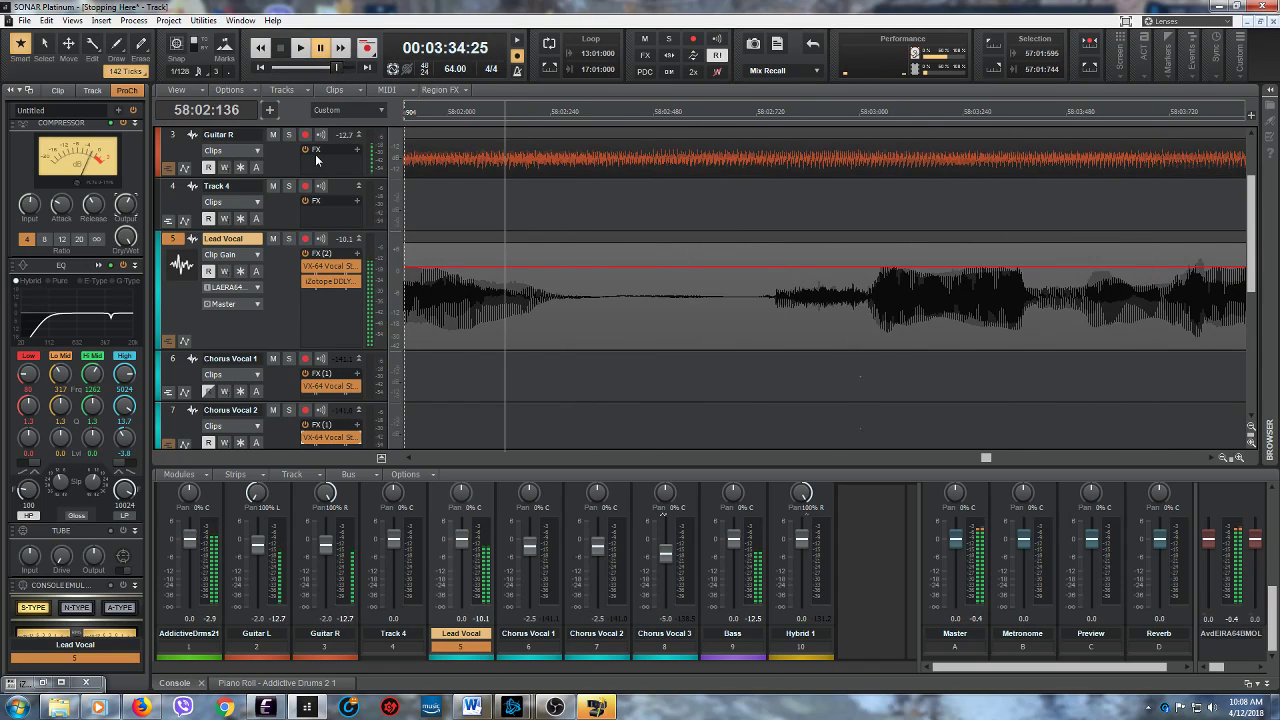
click(408, 460)
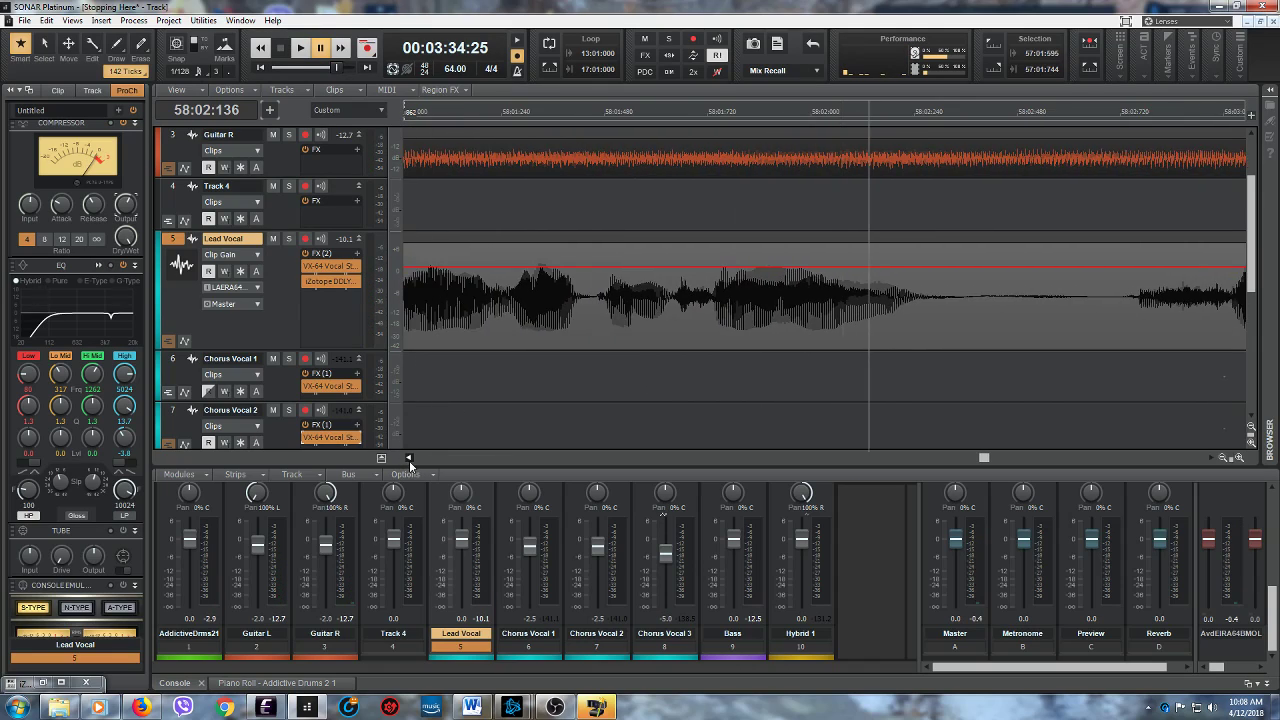
click(571, 328)
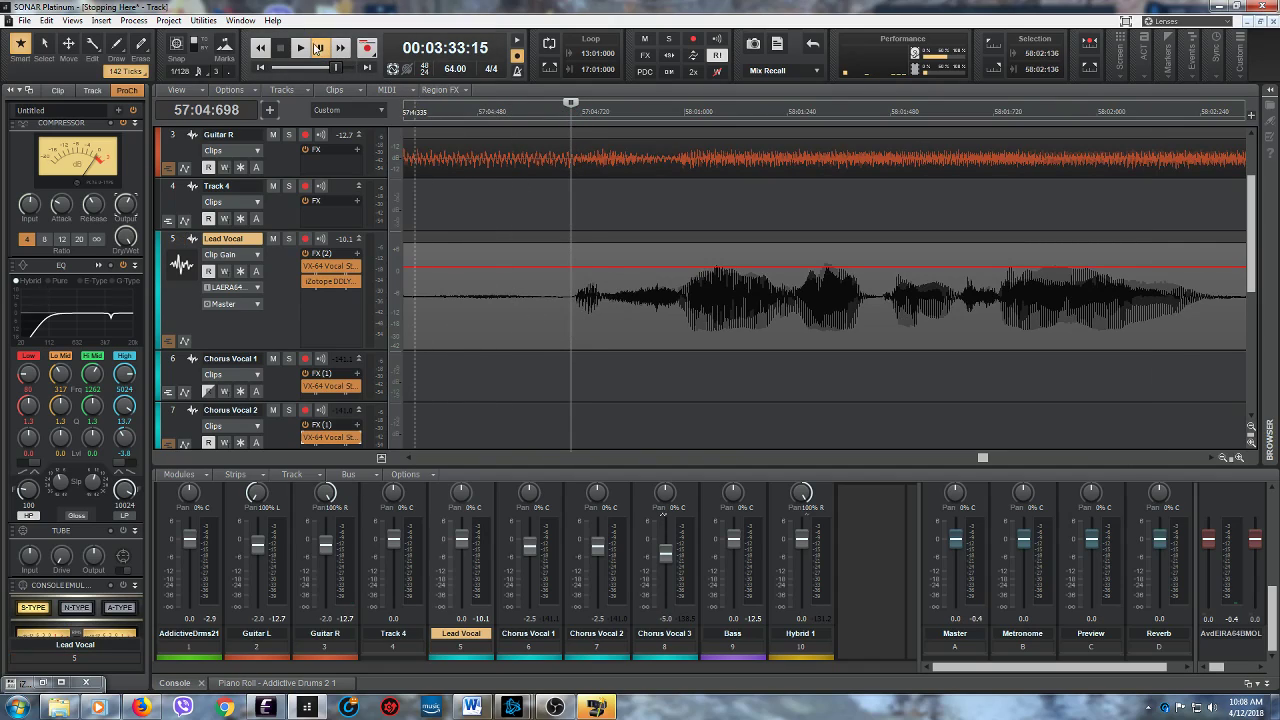
click(298, 48)
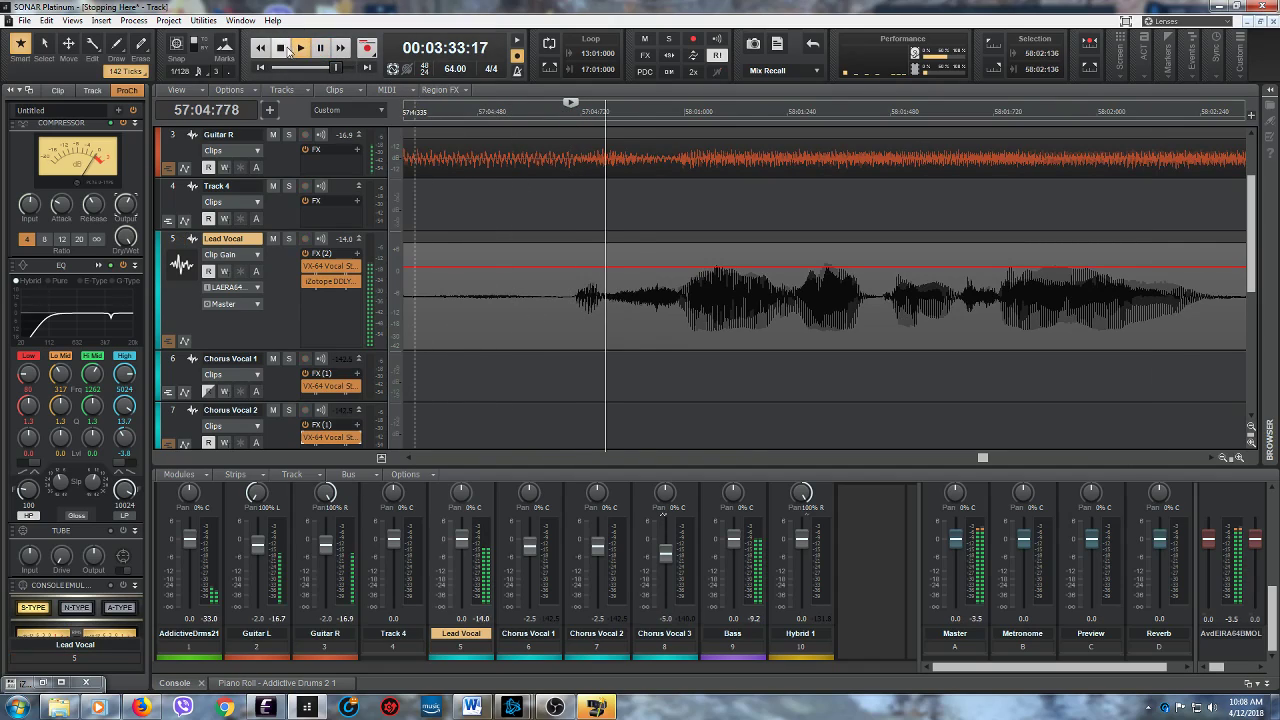
click(283, 48)
- Audition the Lead Vocal from 57:04:770, and lower the clip gain by 3.1 dB between 57:04:772 and 57:04:955
click(604, 322)
click(300, 48)
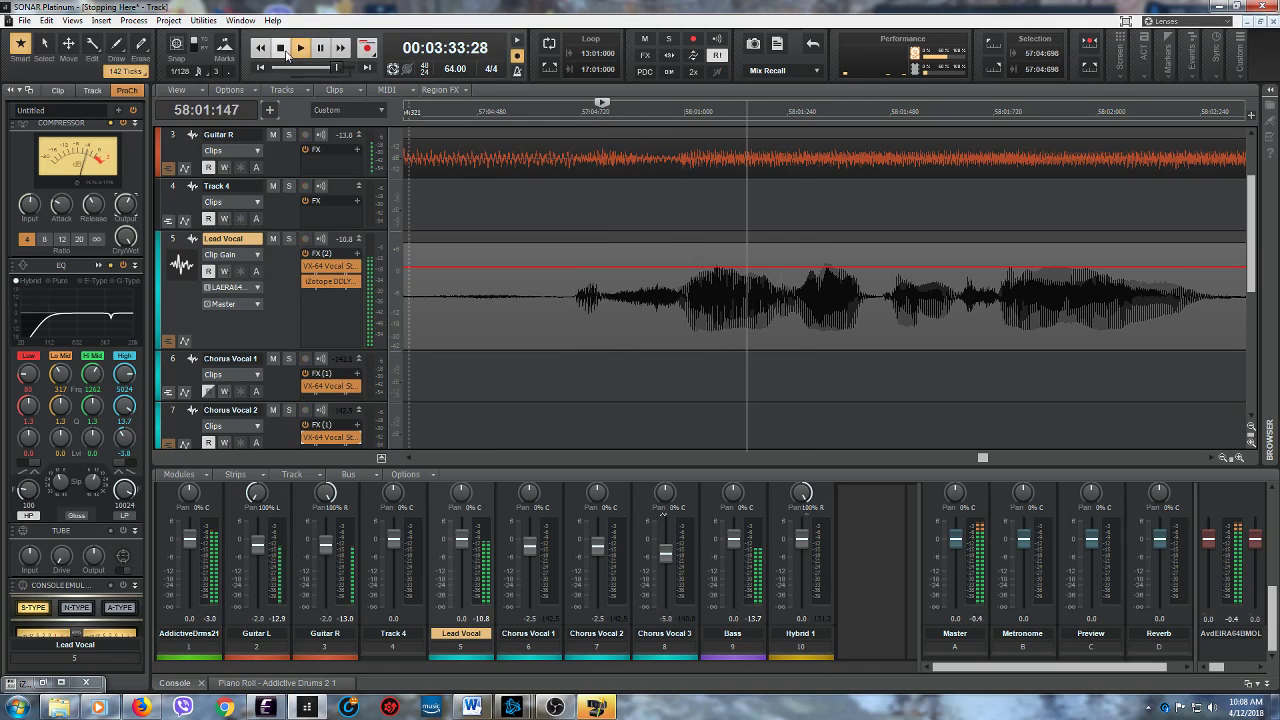
key(space)
drag(603, 315, 681, 300)
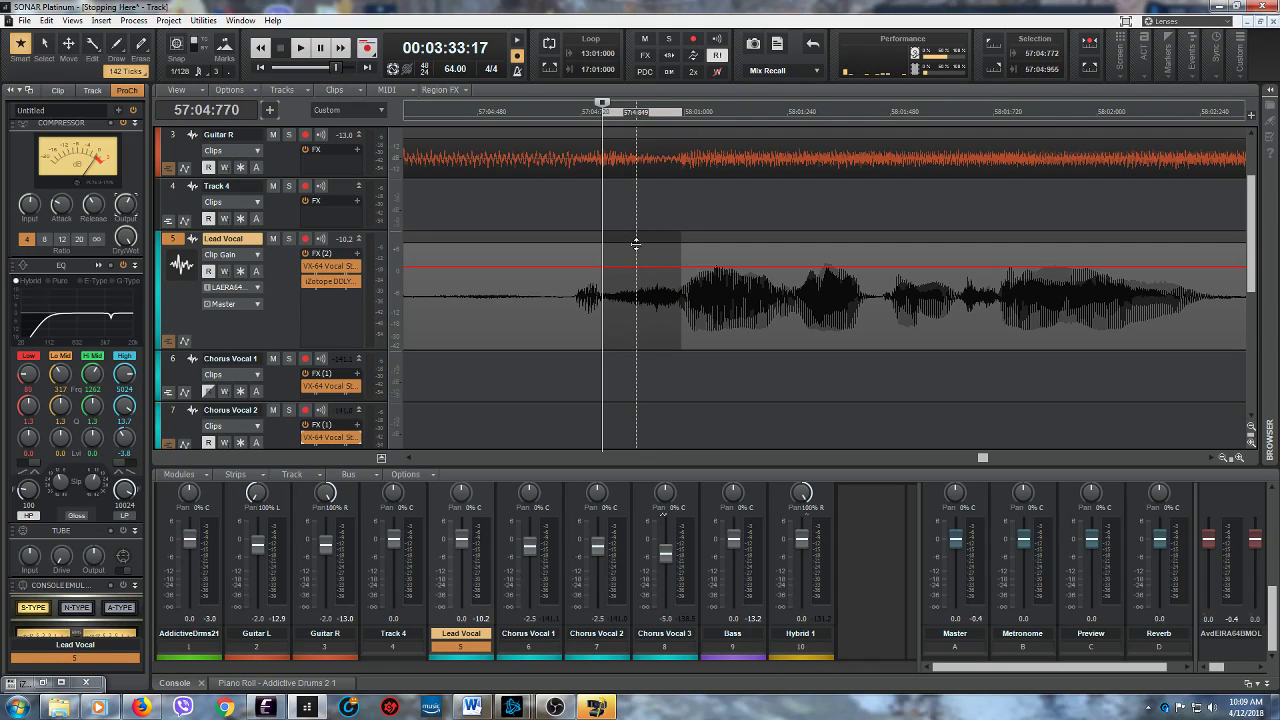
click(642, 237)
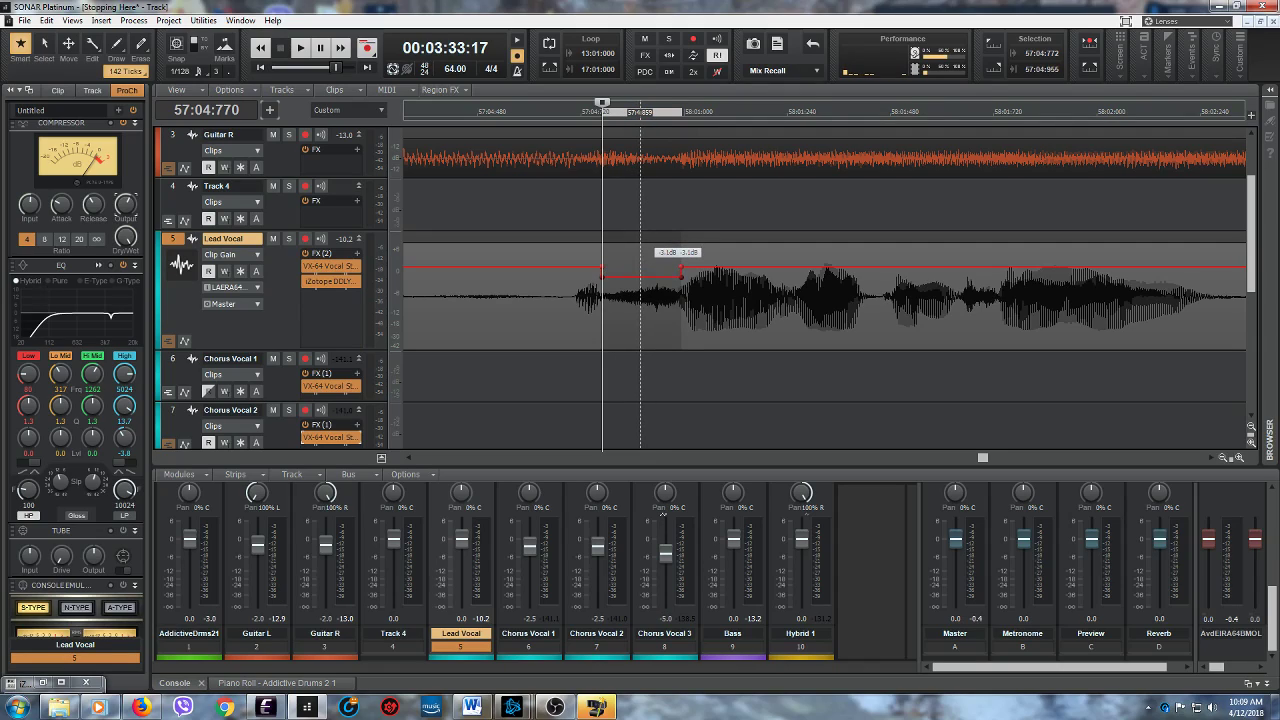
- Replay the Lead Vocal repeatedly from 57:04:640 into measure 58 to check the lowered section
click(549, 333)
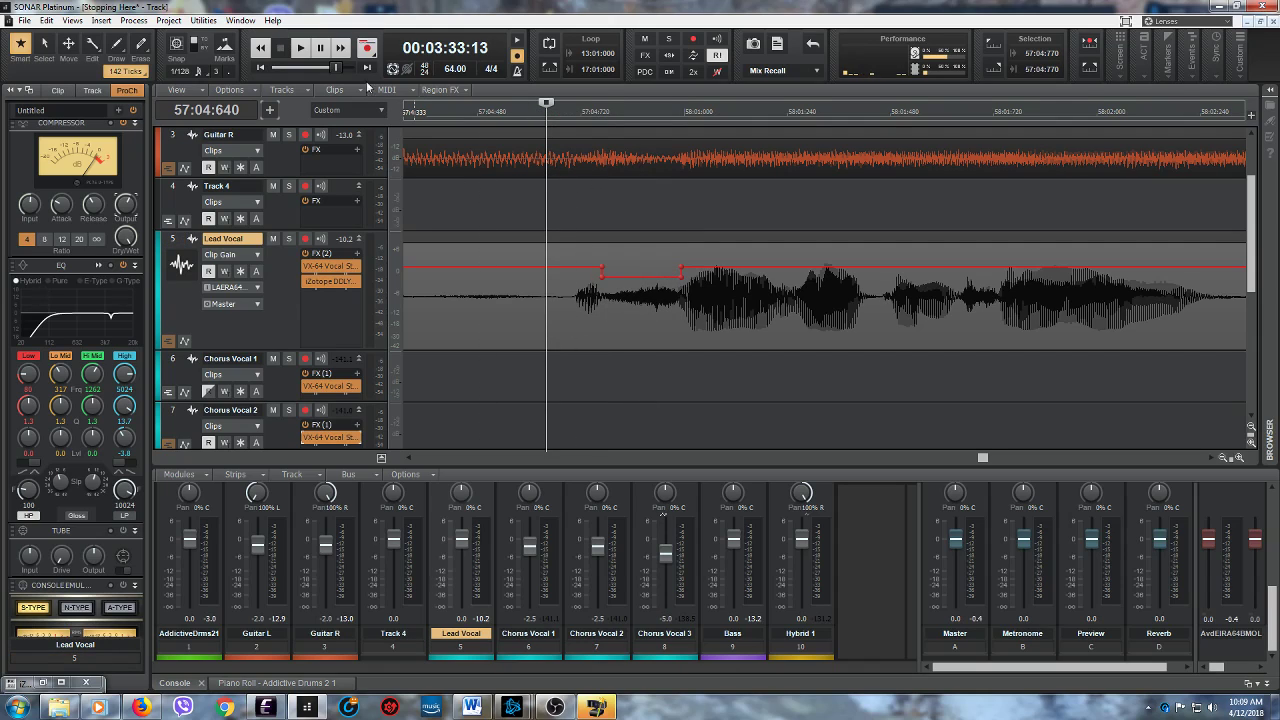
click(301, 49)
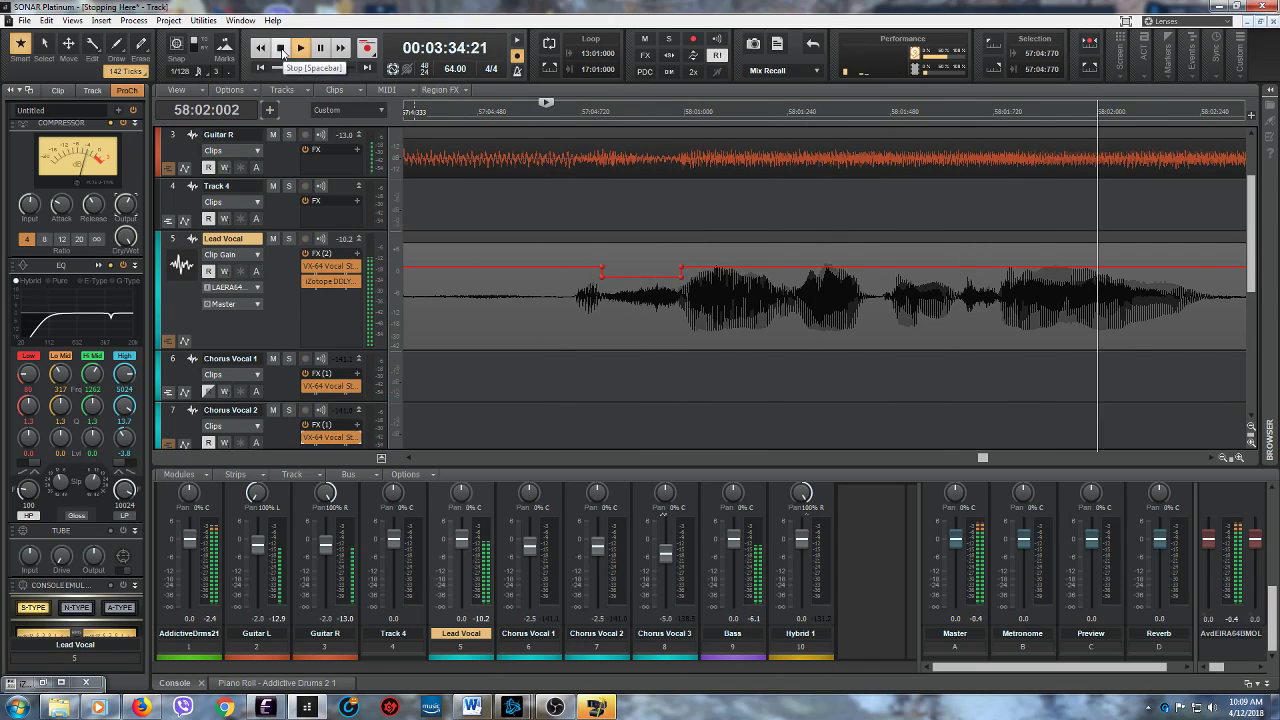
click(281, 49)
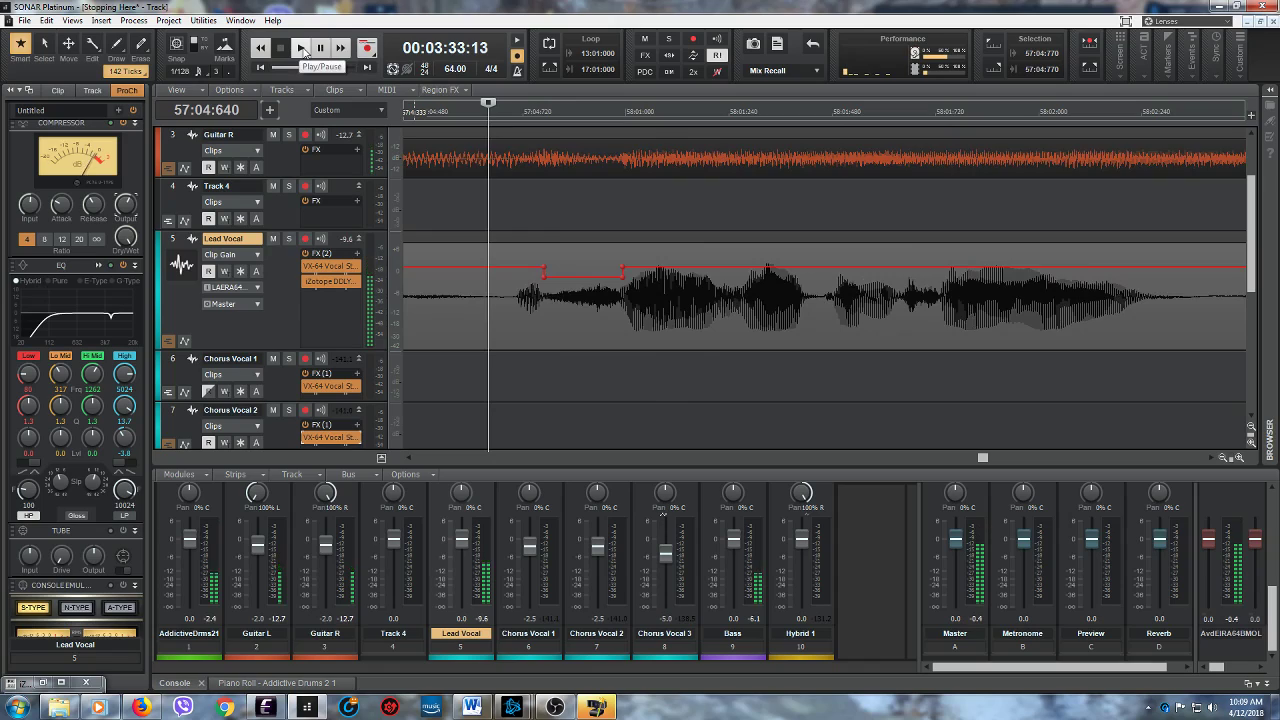
click(301, 49)
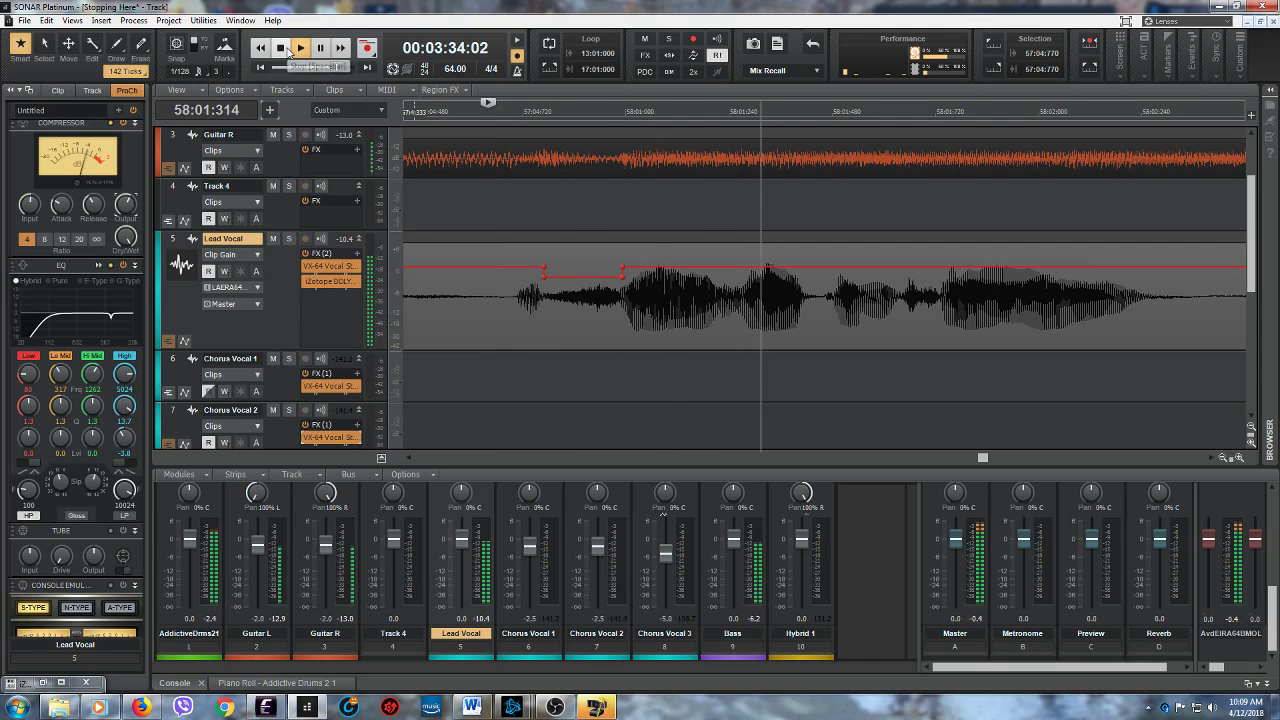
click(281, 49)
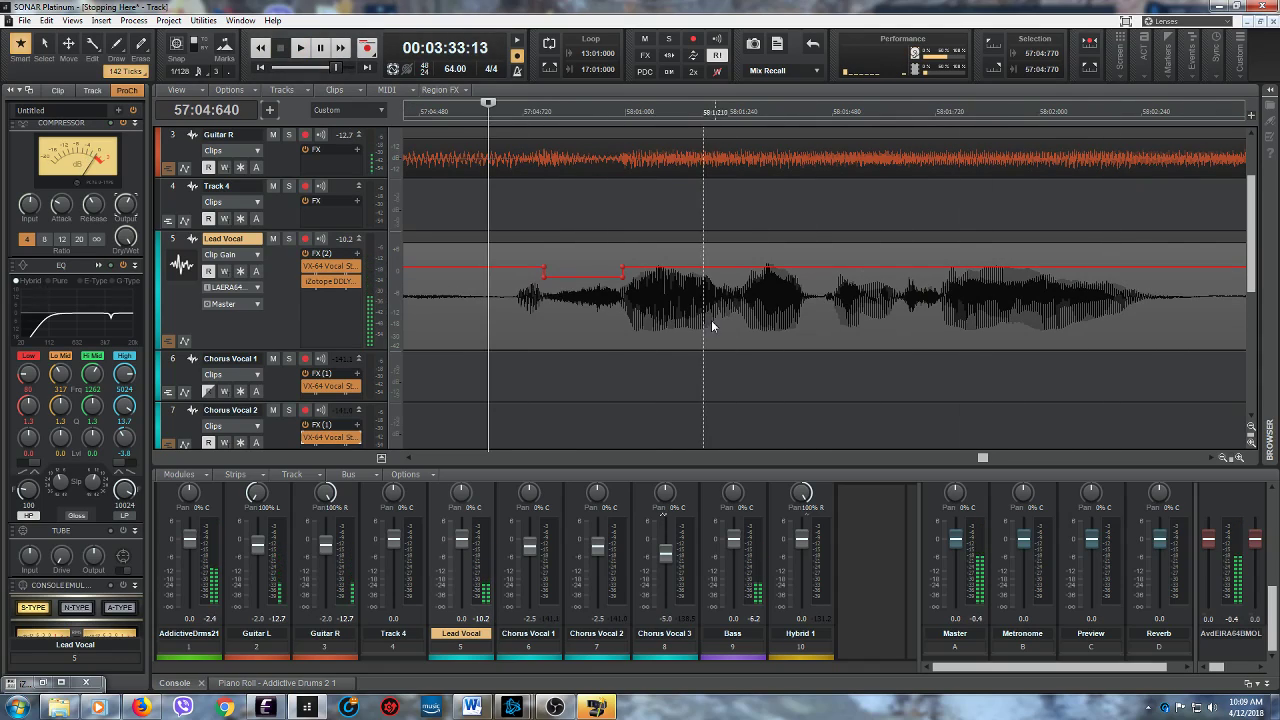
click(301, 49)
click(281, 49)
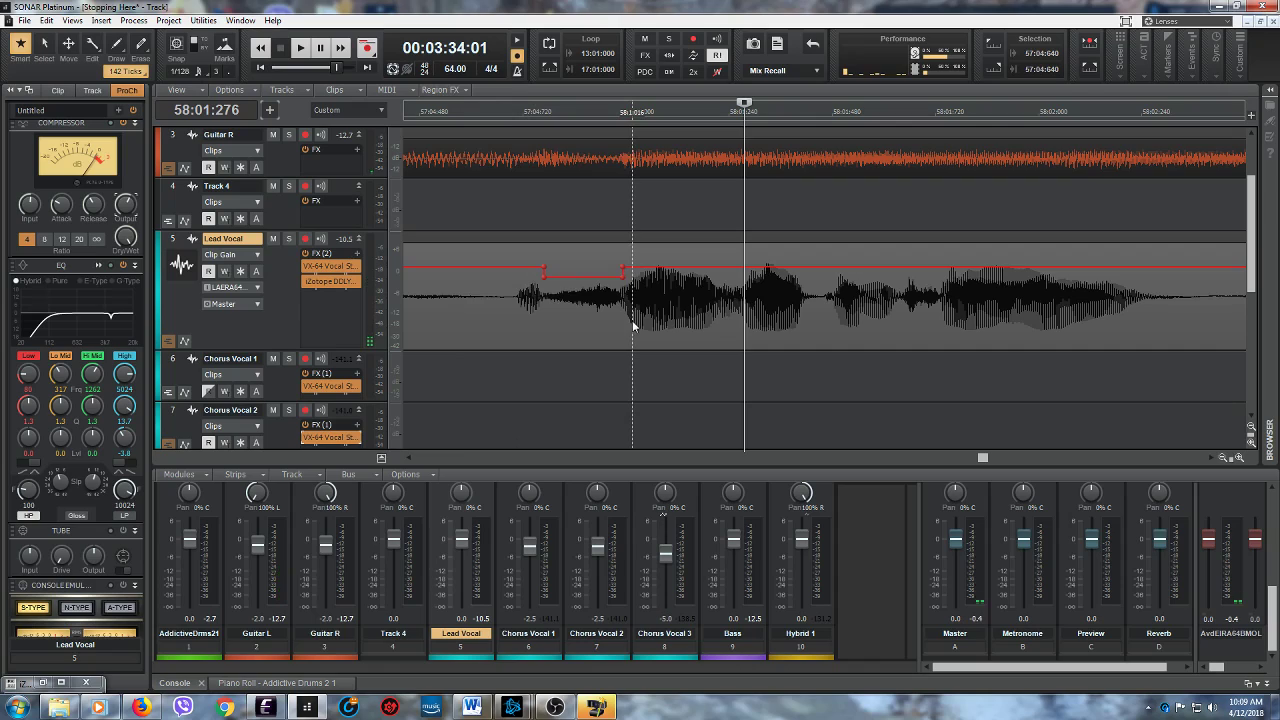
- Audition the Lead Vocal at closer zoom from 57:04:959 and 58:01:283 to examine the first phrase of measure 58
click(624, 322)
click(300, 47)
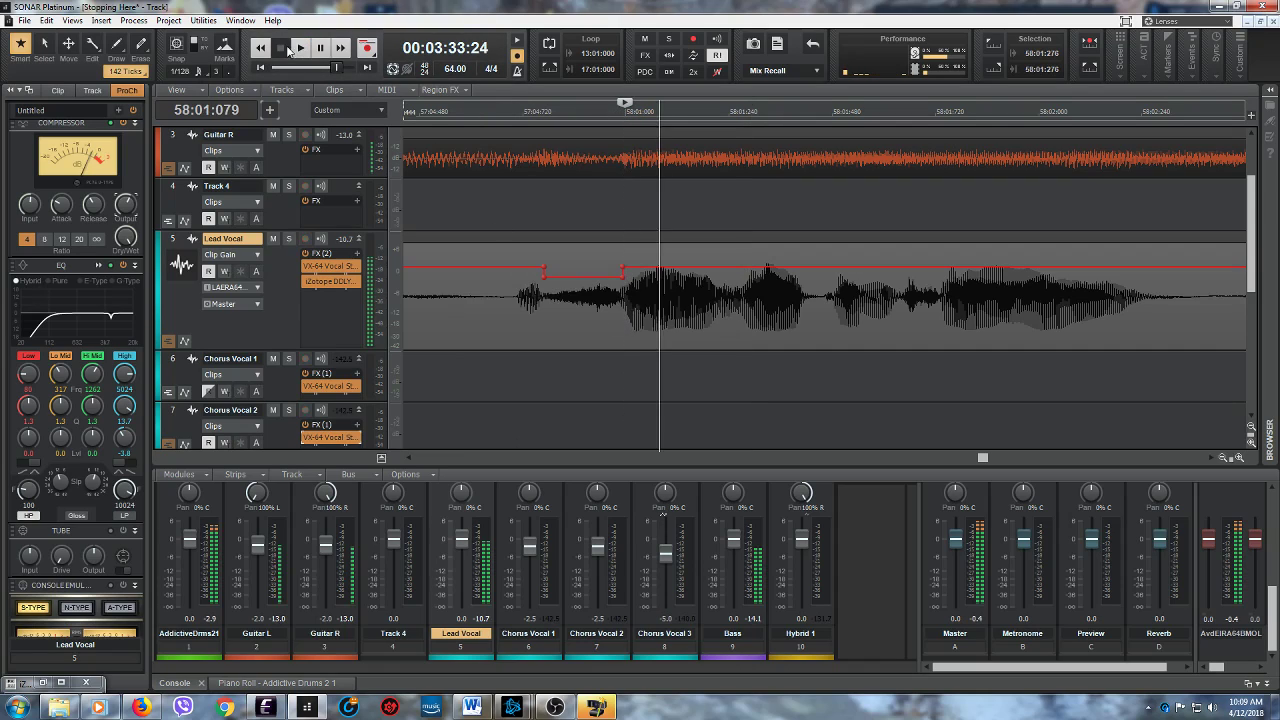
click(282, 48)
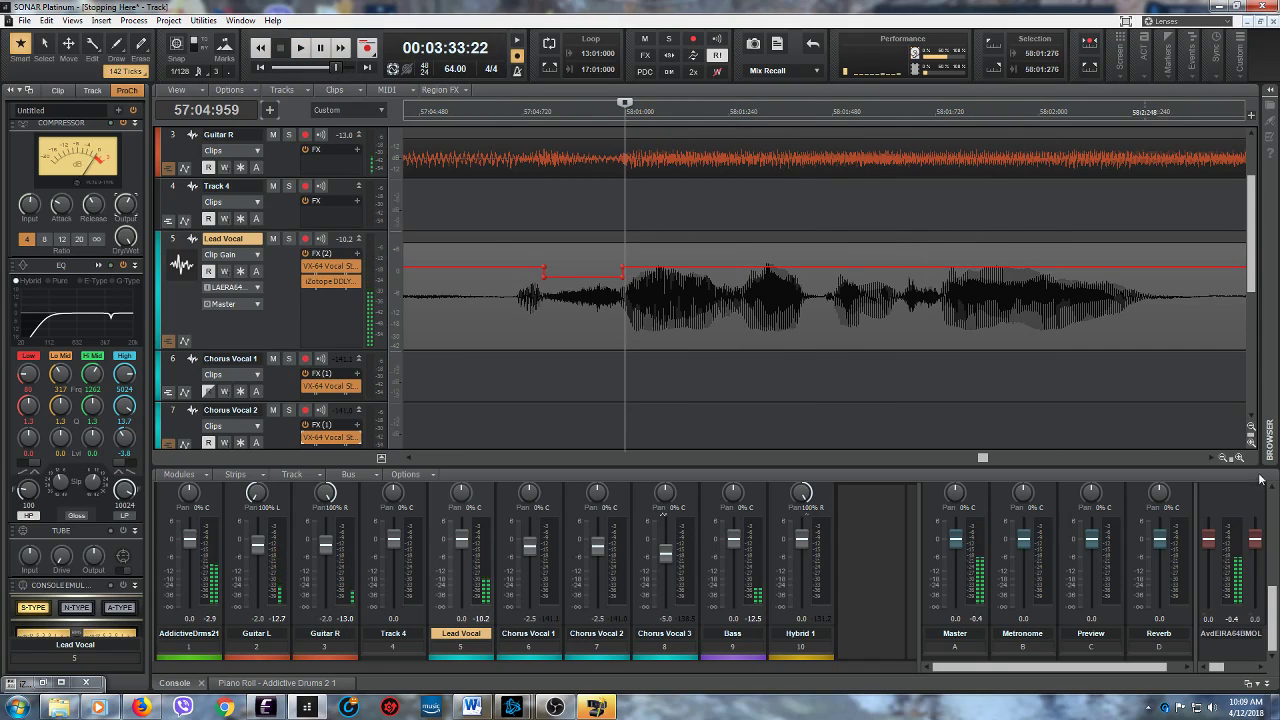
drag(1233, 458, 1185, 447)
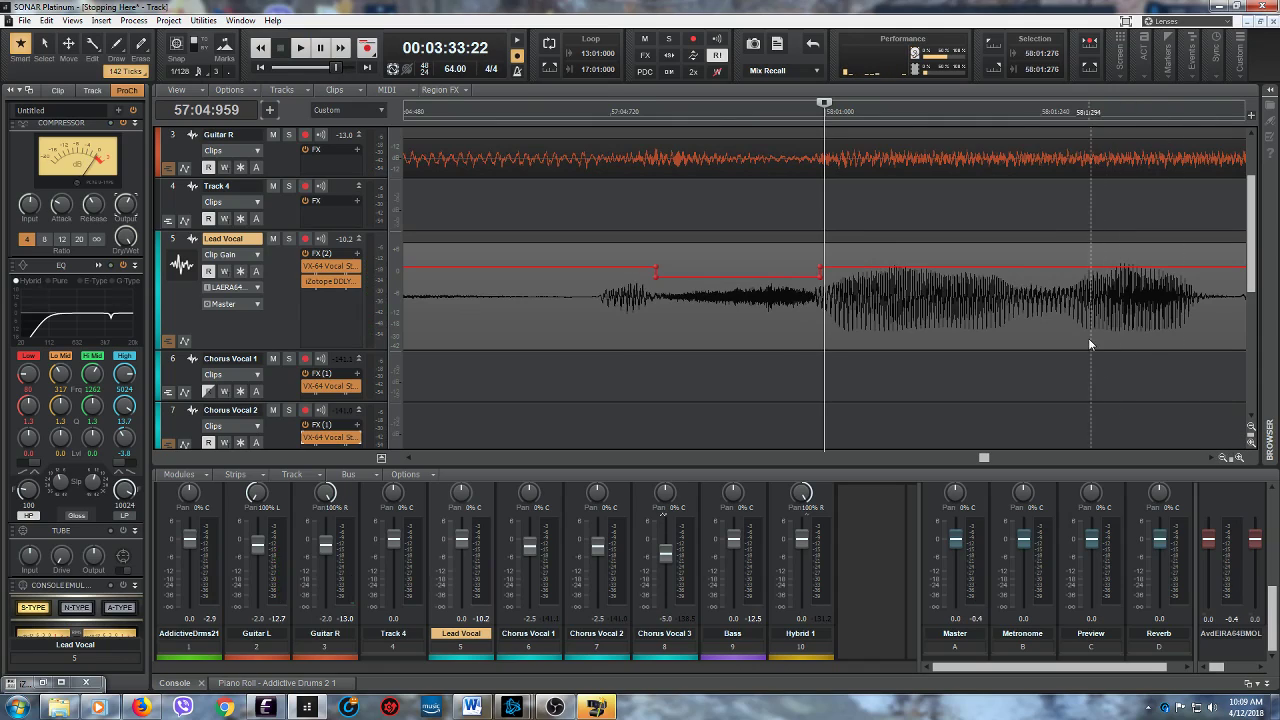
click(1078, 335)
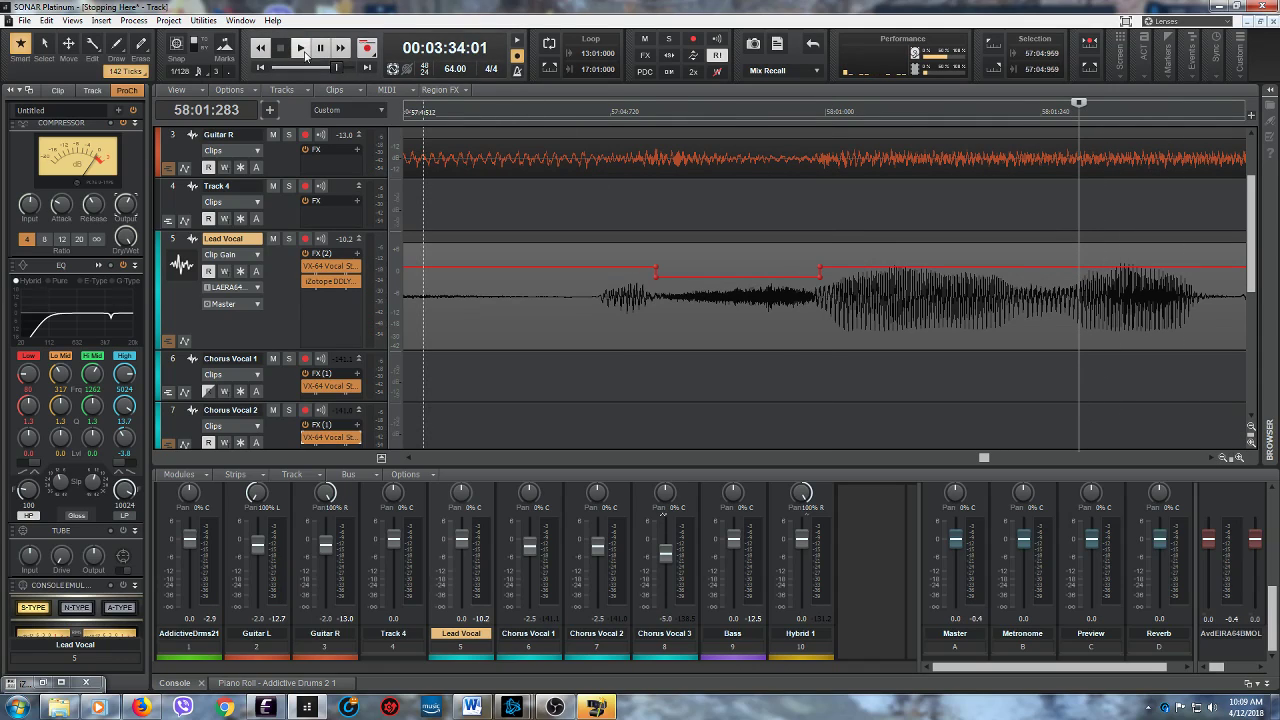
click(300, 47)
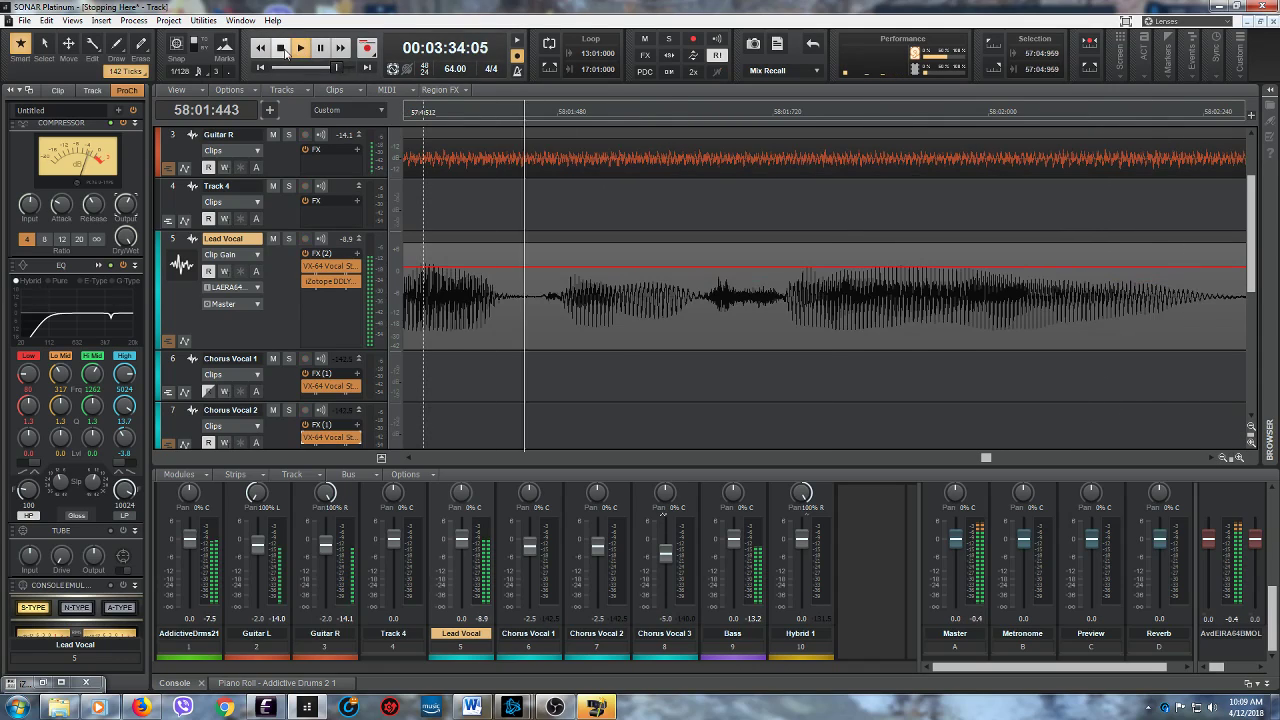
click(282, 48)
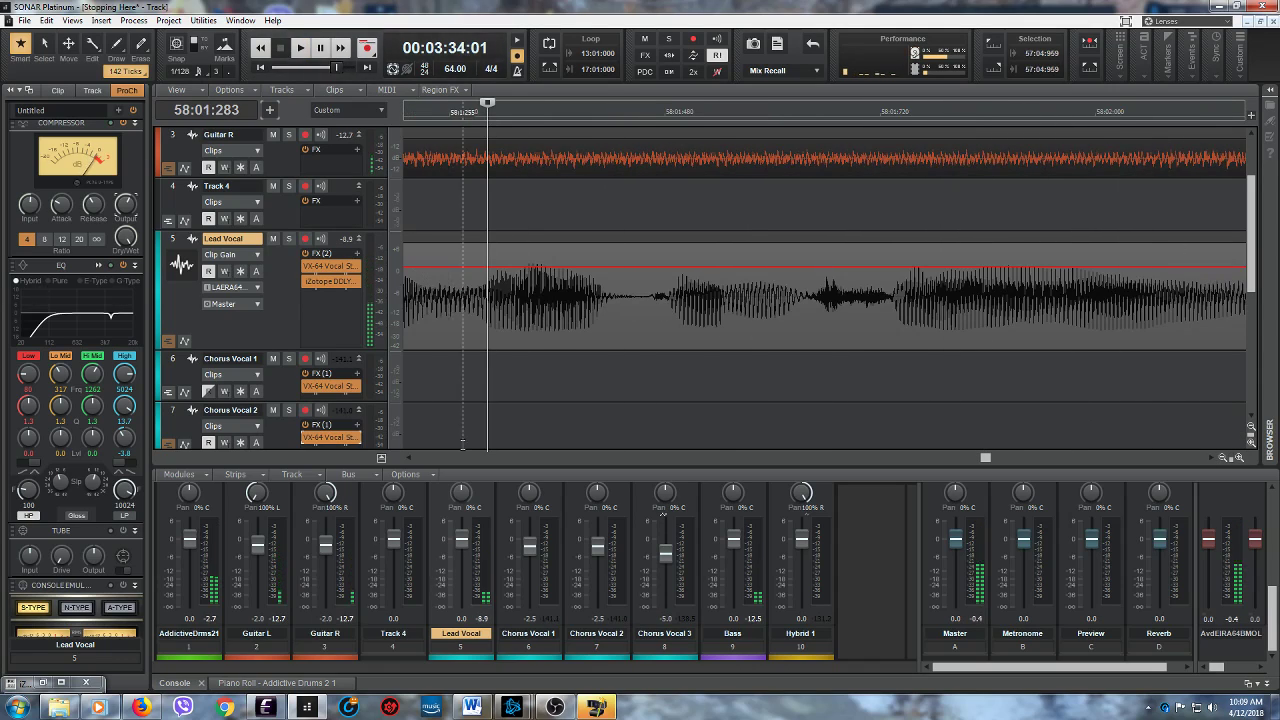
drag(409, 464, 409, 465)
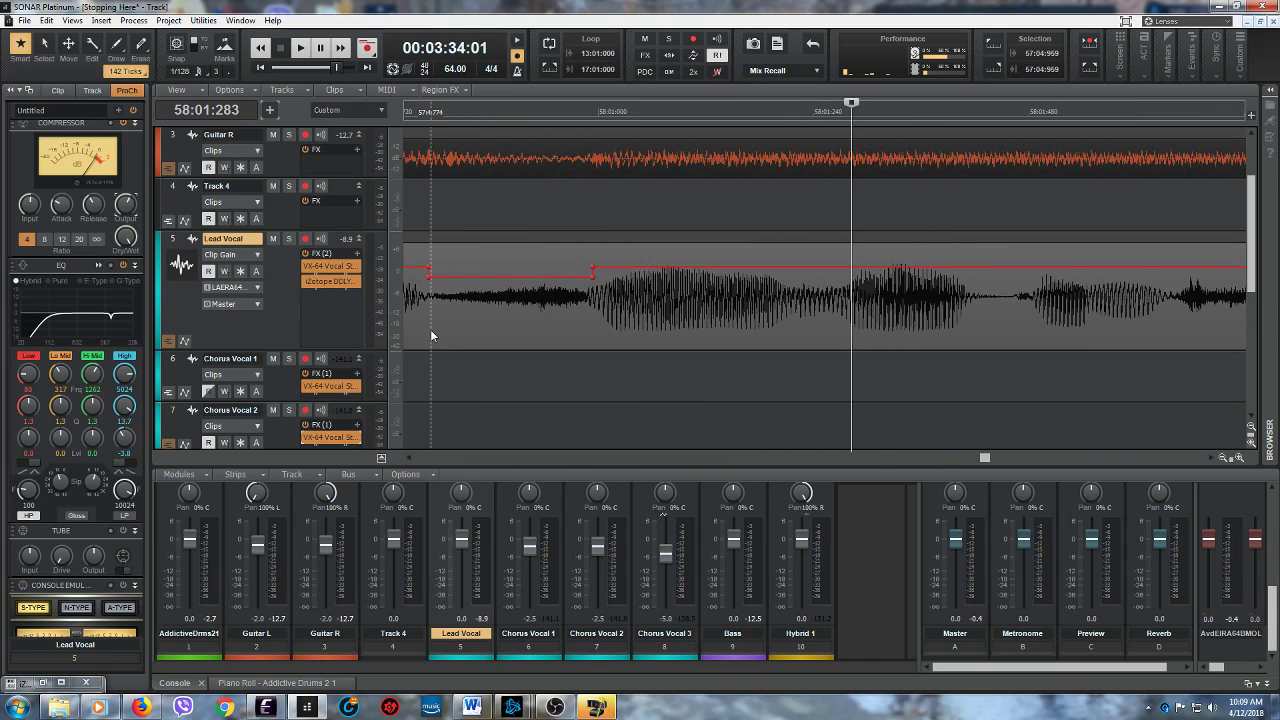
click(300, 47)
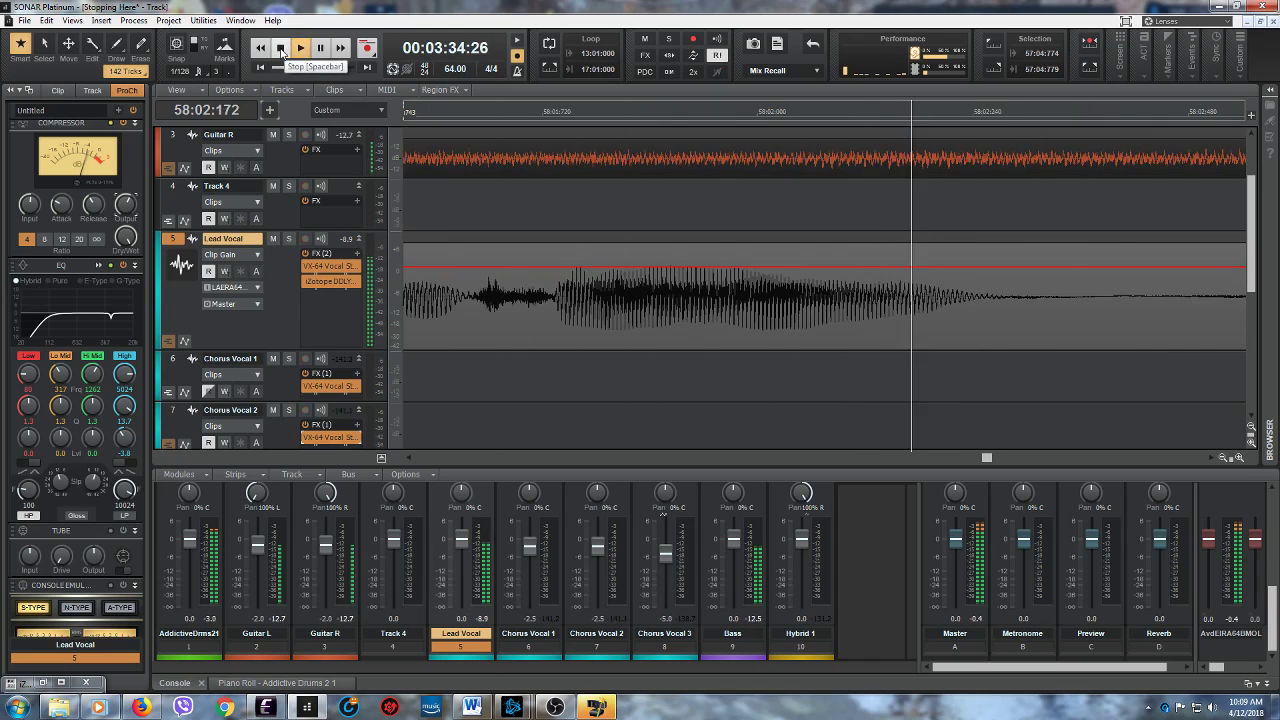
click(281, 49)
- Replay the Lead Vocal twice from 57:04:772 to check the lowered section leading into measure 58
drag(409, 460, 408, 462)
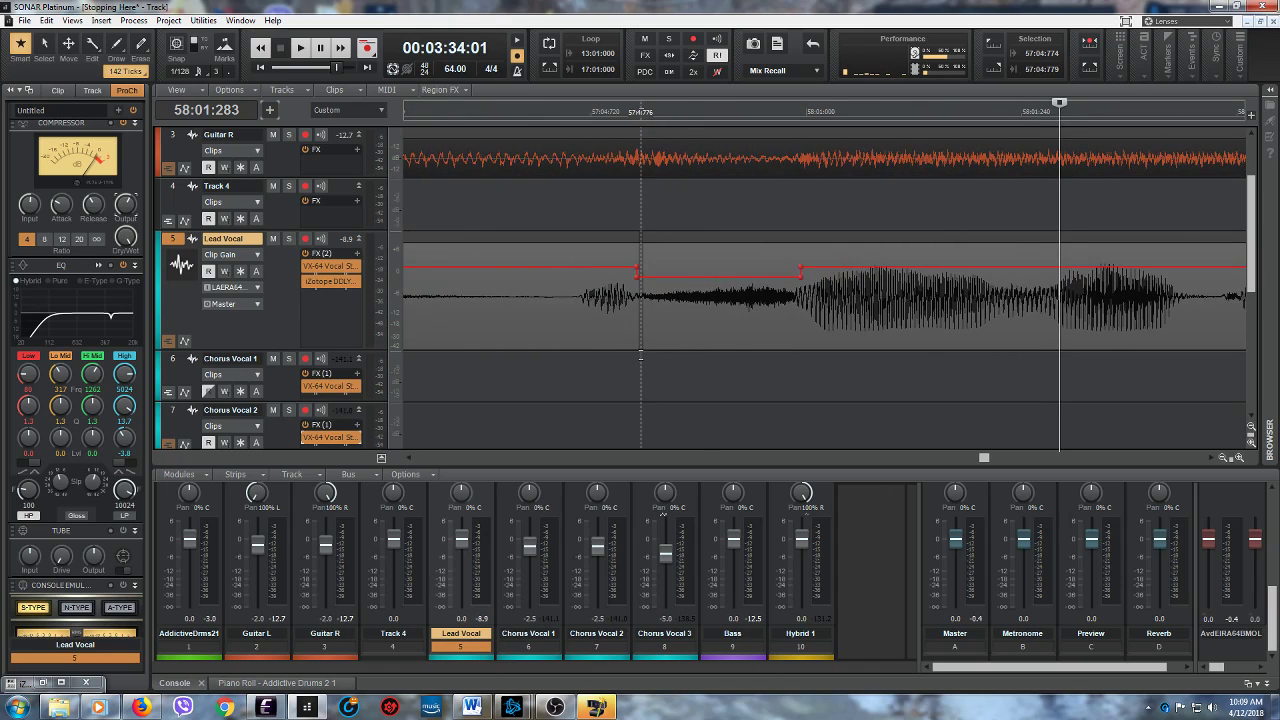
click(637, 355)
click(300, 48)
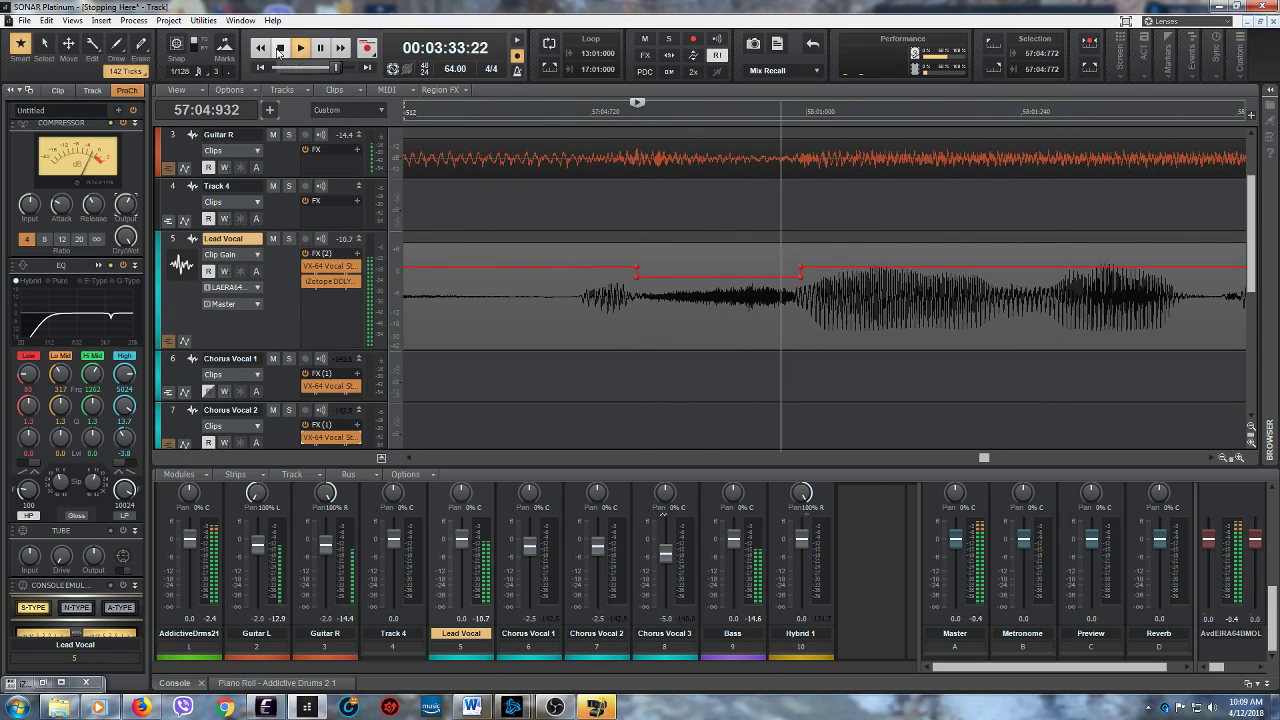
click(280, 48)
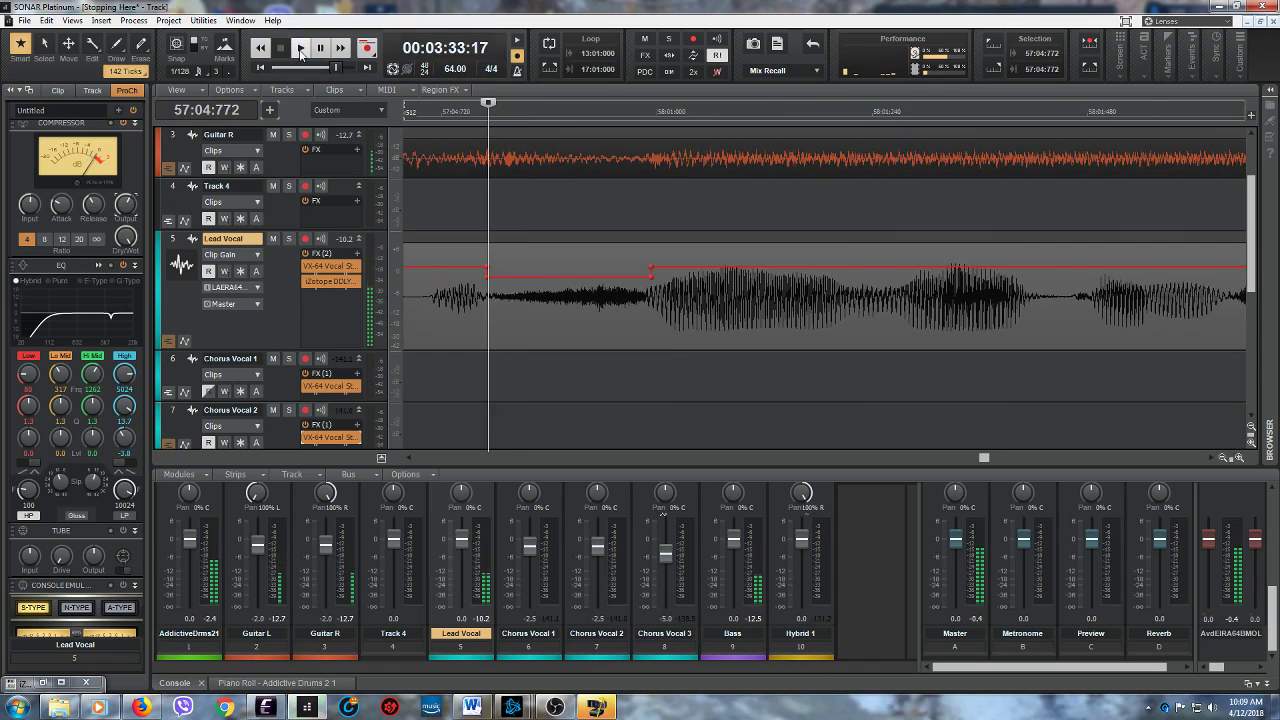
click(298, 53)
click(280, 48)
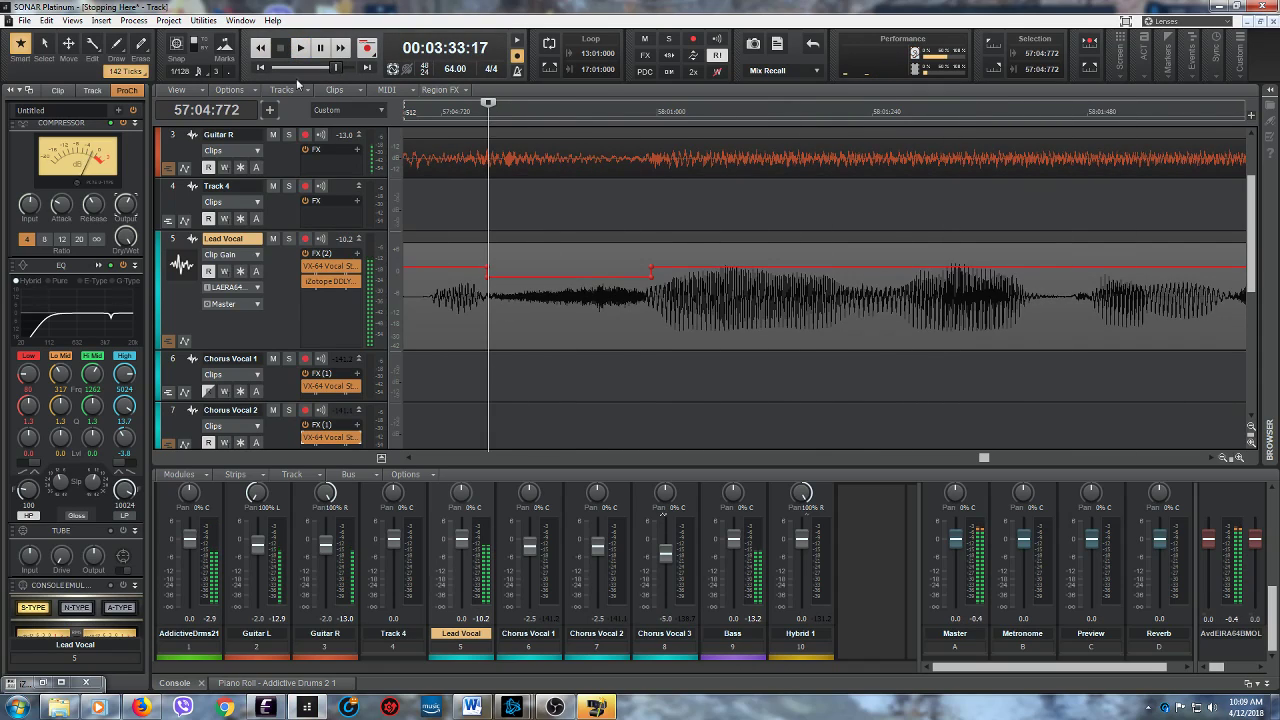
- Audition the Lead Vocal twice from 57:04:951, at the end of the lowered section
click(648, 314)
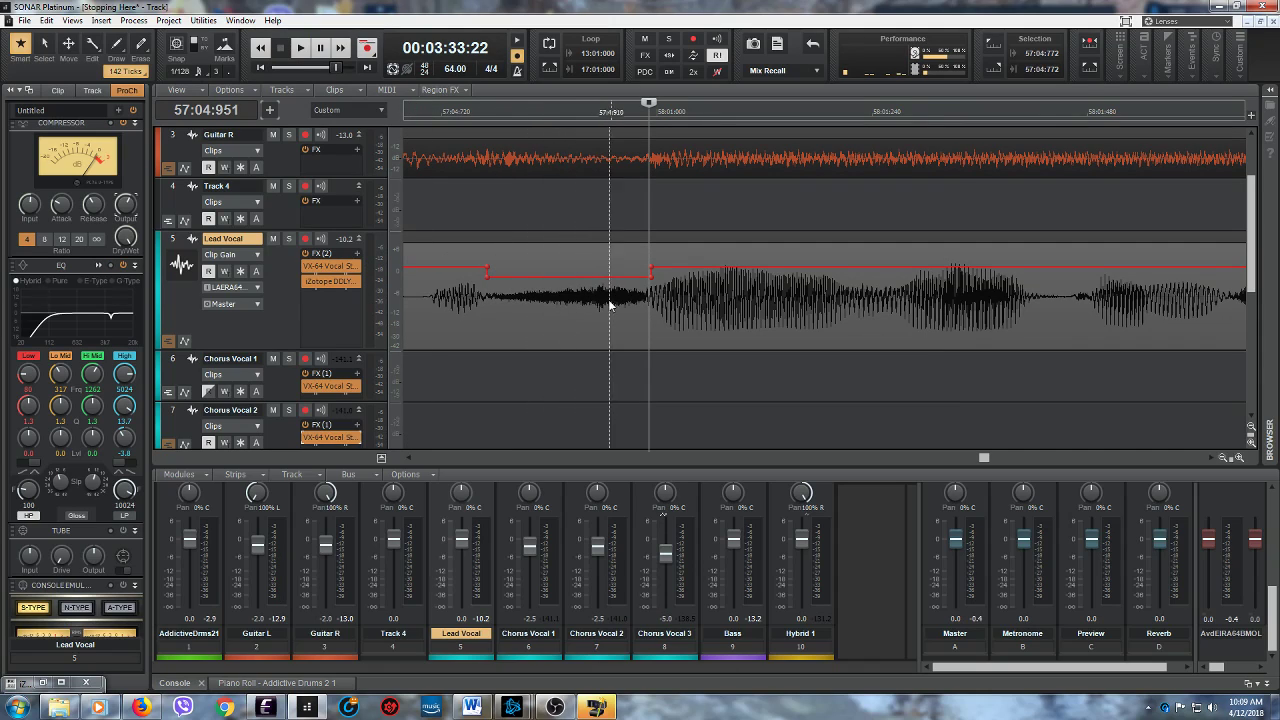
click(301, 48)
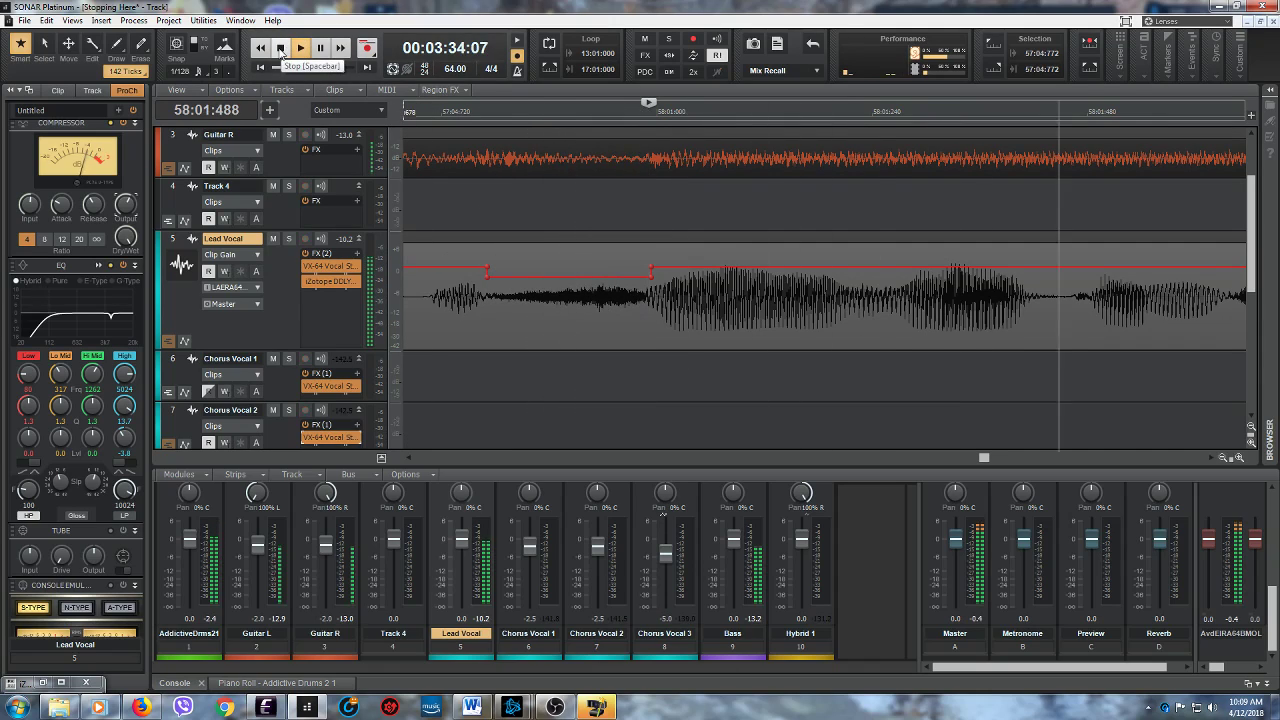
click(281, 48)
click(300, 48)
click(281, 48)
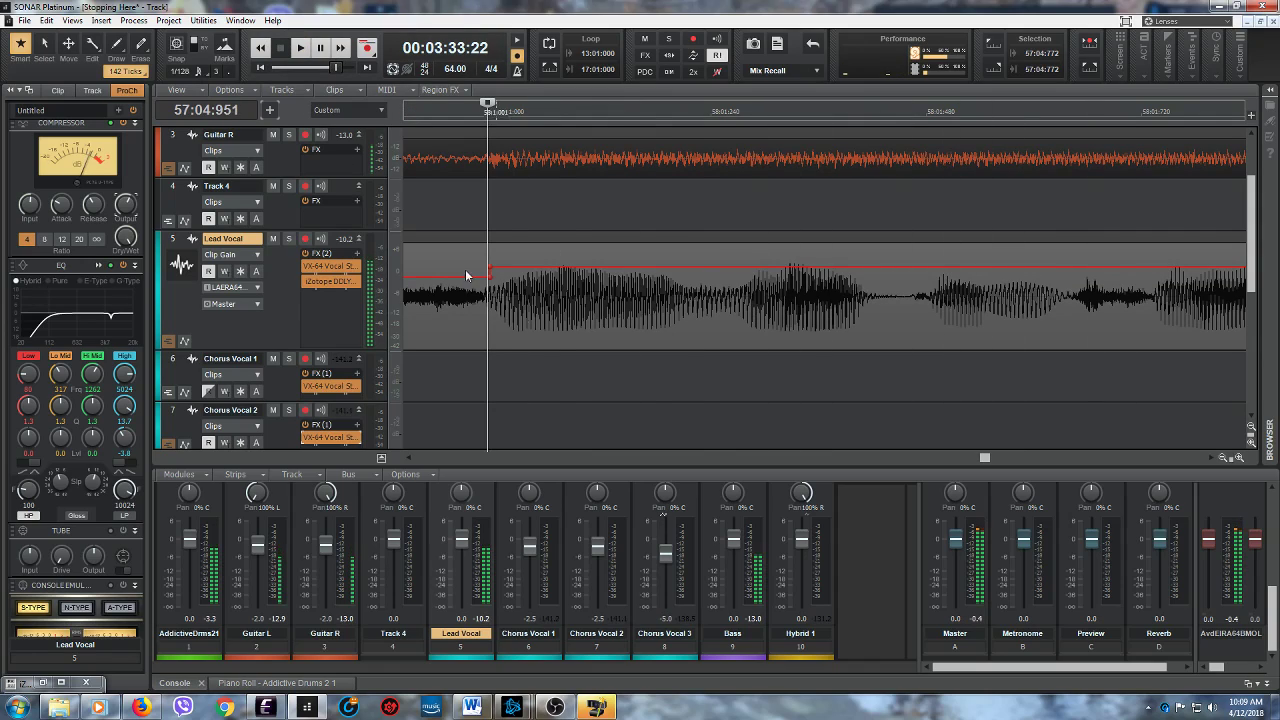
- Audition the Lead Vocal from 58:01:272 and from the middle of the first phrase of measure 58
click(733, 325)
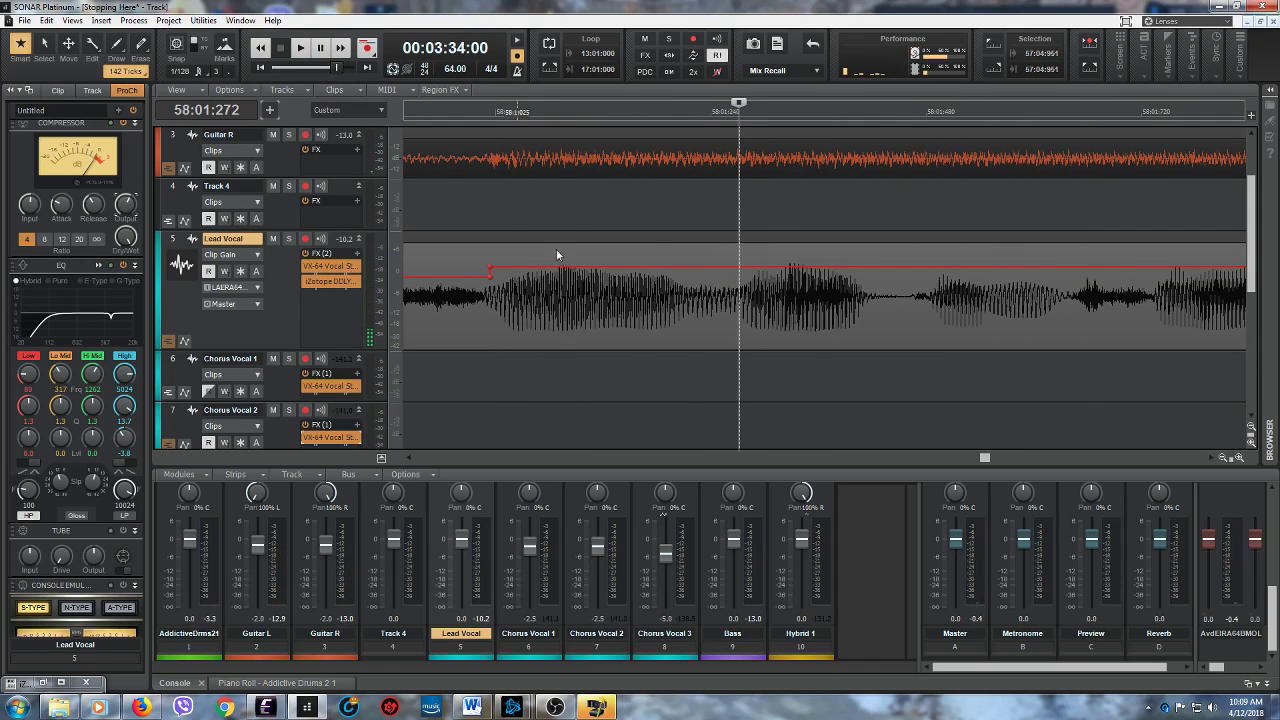
click(301, 48)
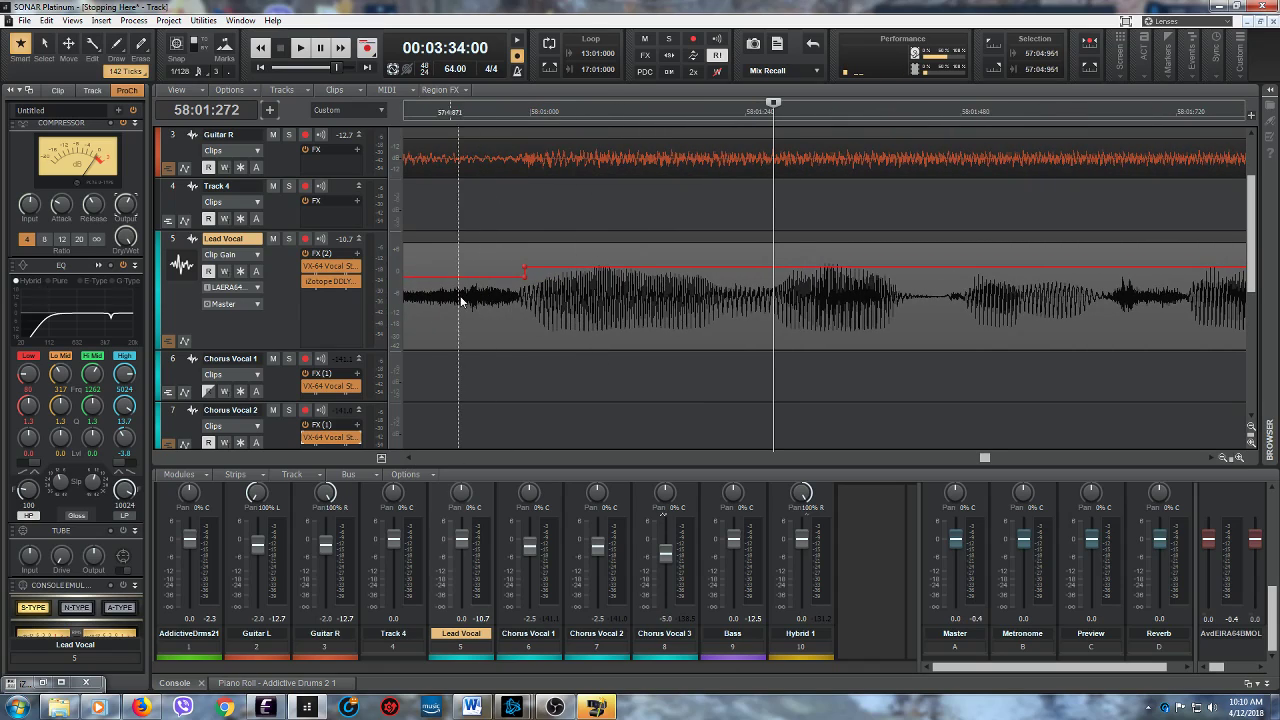
click(643, 335)
click(300, 48)
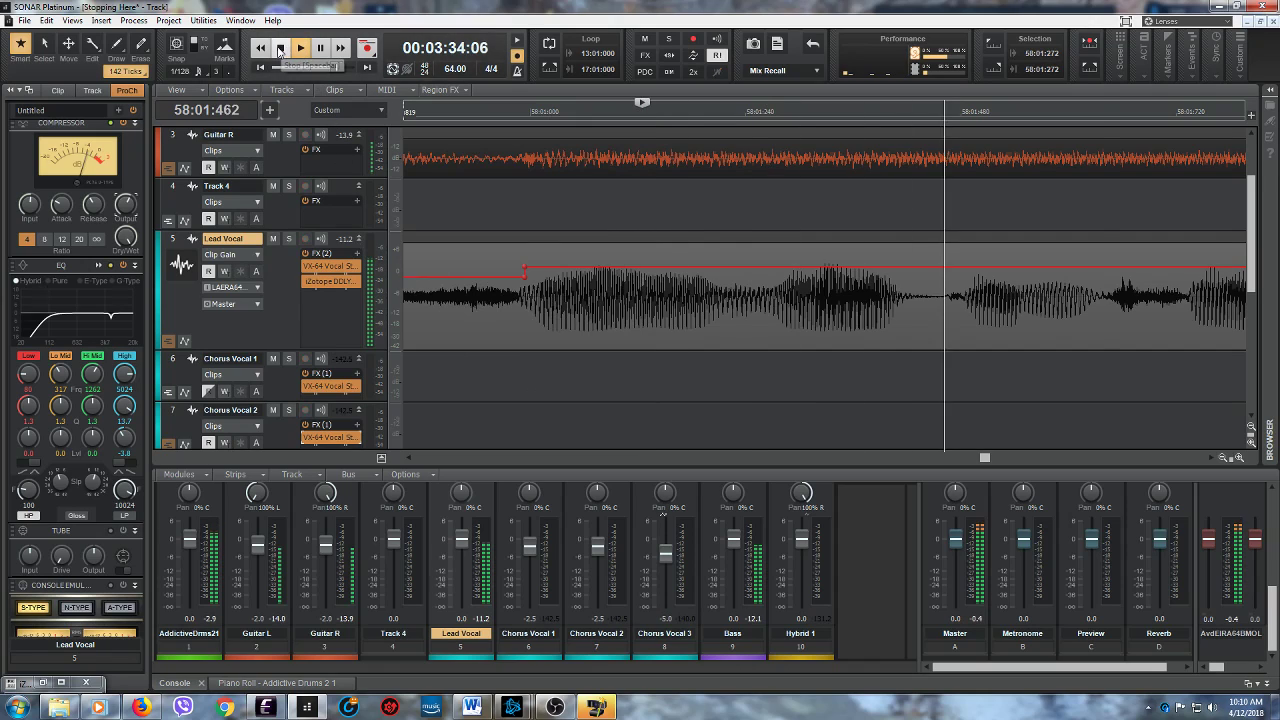
click(300, 48)
click(300, 48)
click(280, 52)
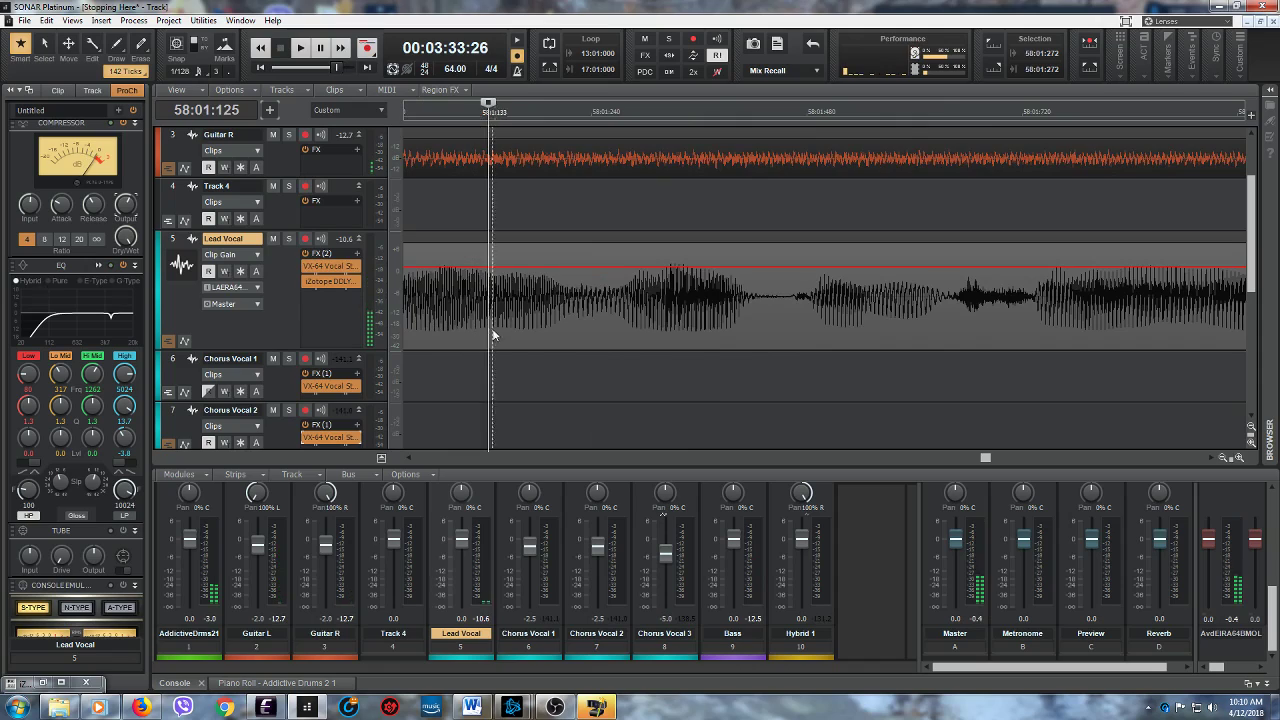
- Replay the Lead Vocal from 58:01:125 and 58:01:166 to pinpoint the unwanted sound in measure 58
click(300, 48)
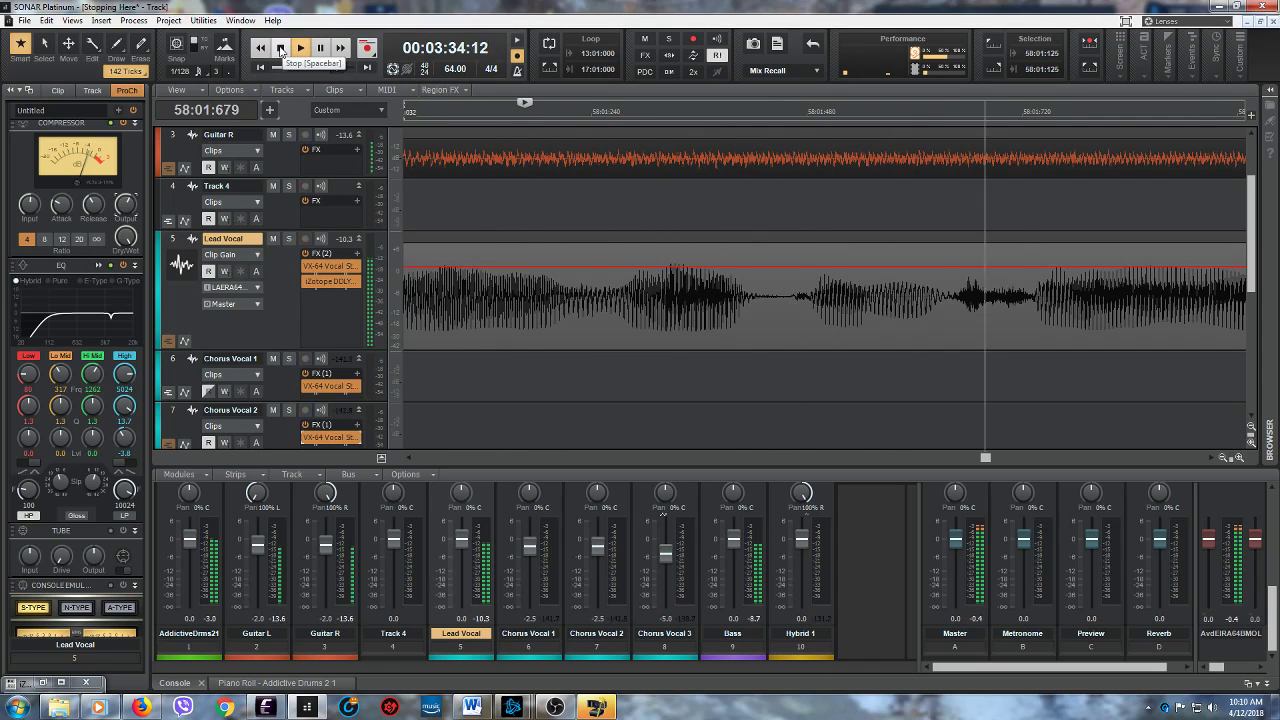
click(281, 52)
click(593, 343)
click(301, 56)
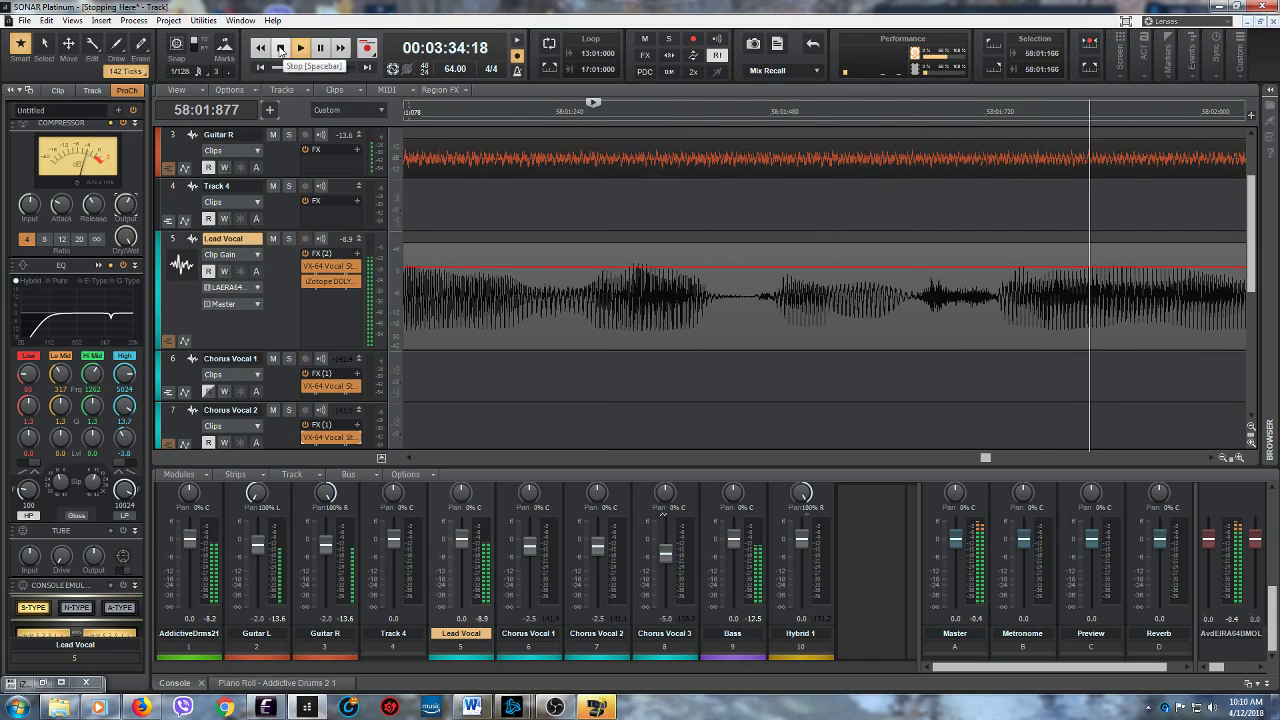
key(space)
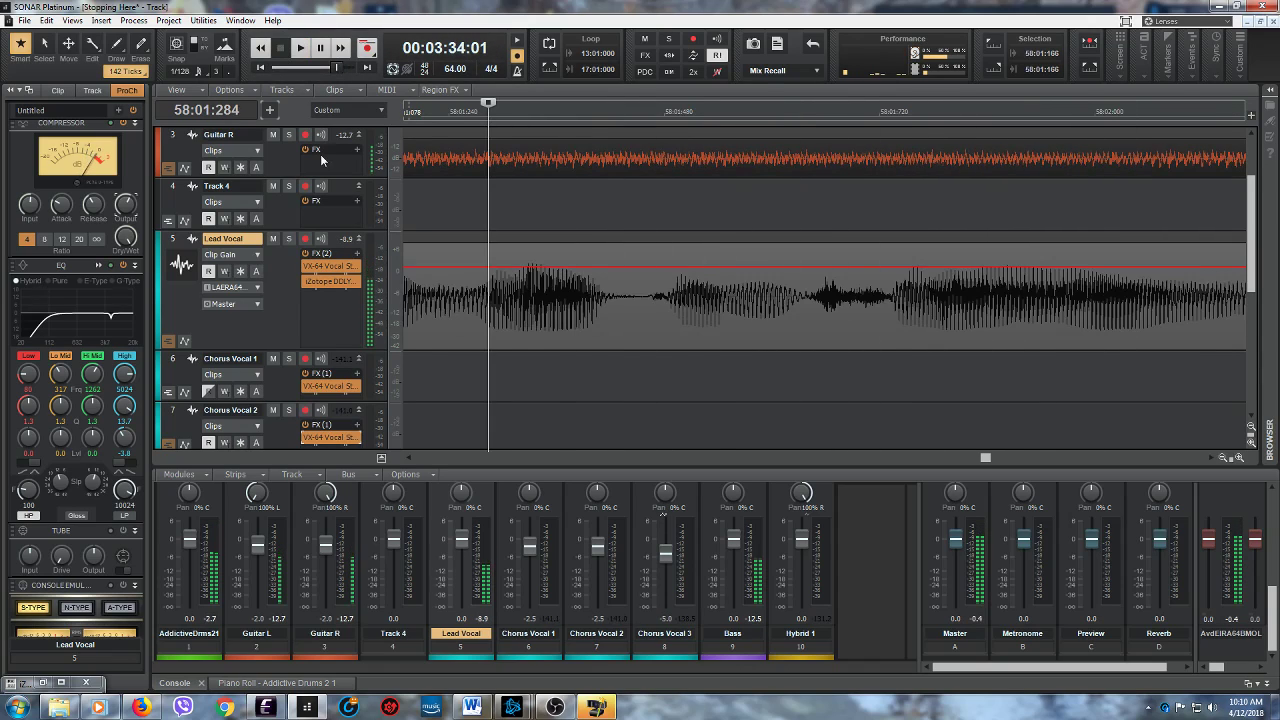
- Lower the Lead Vocal's clip gain between 58:01:122 and 58:01:263
click(410, 459)
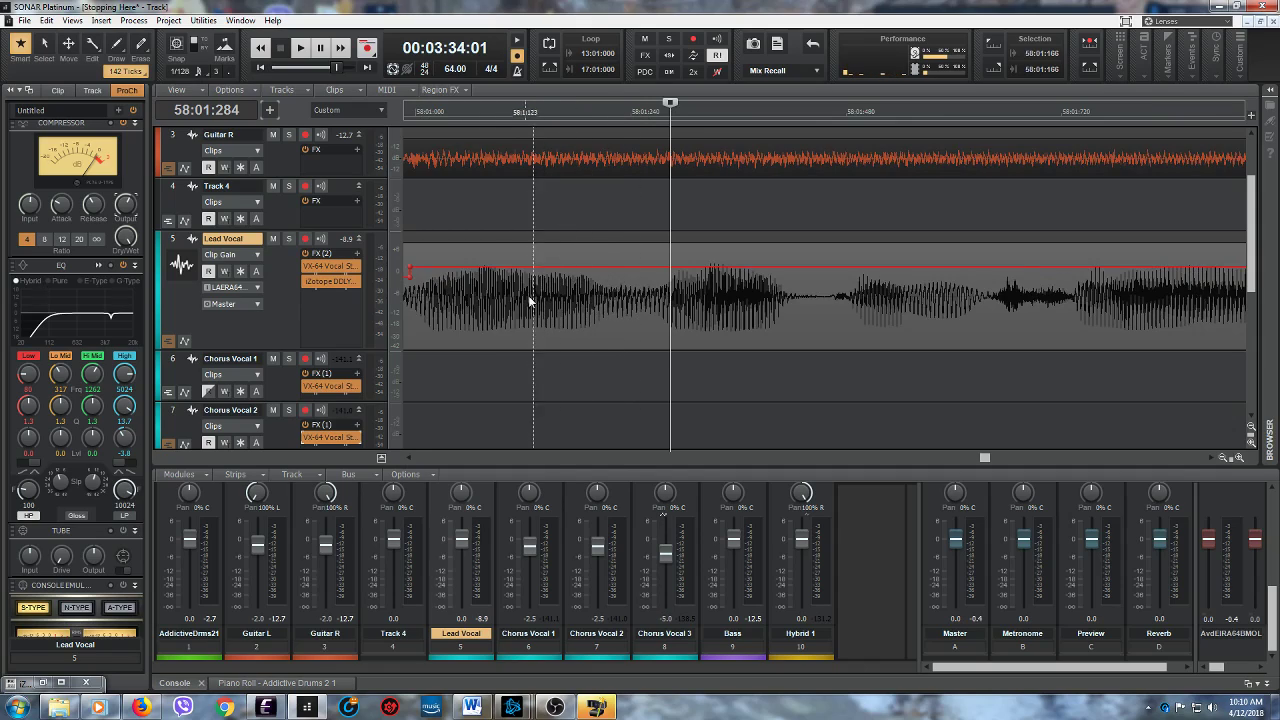
click(524, 335)
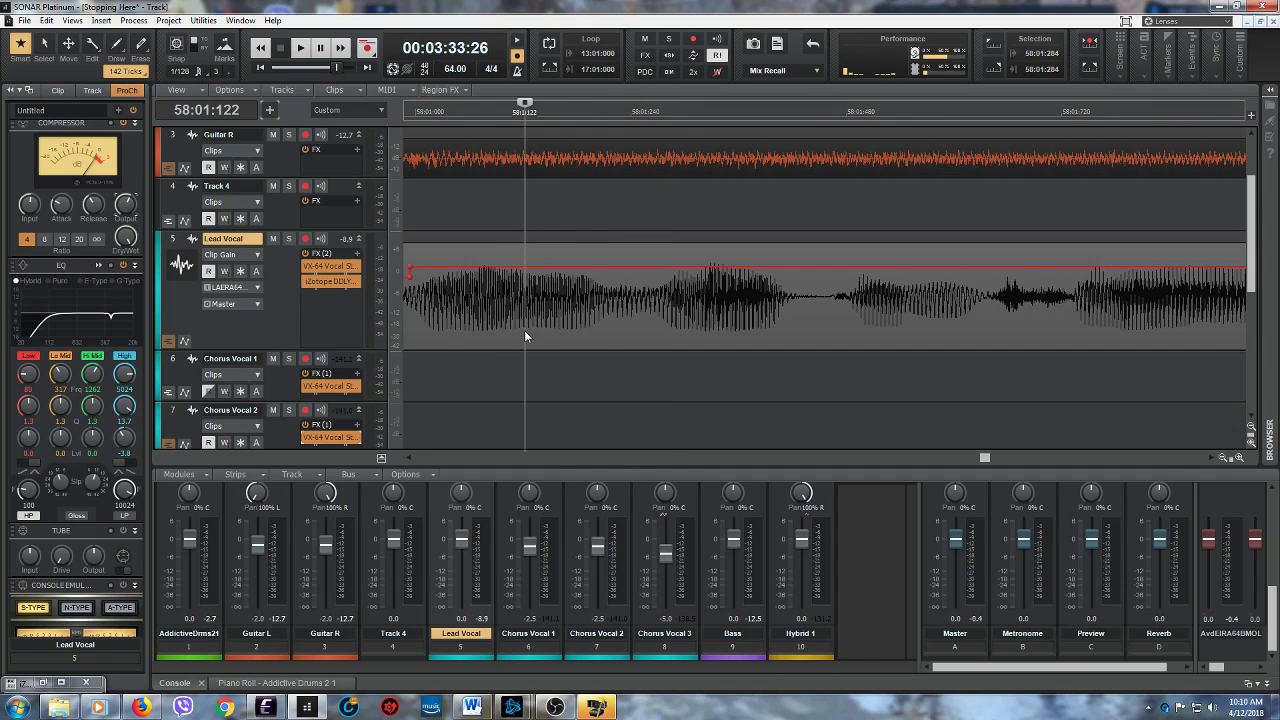
drag(524, 330, 650, 300)
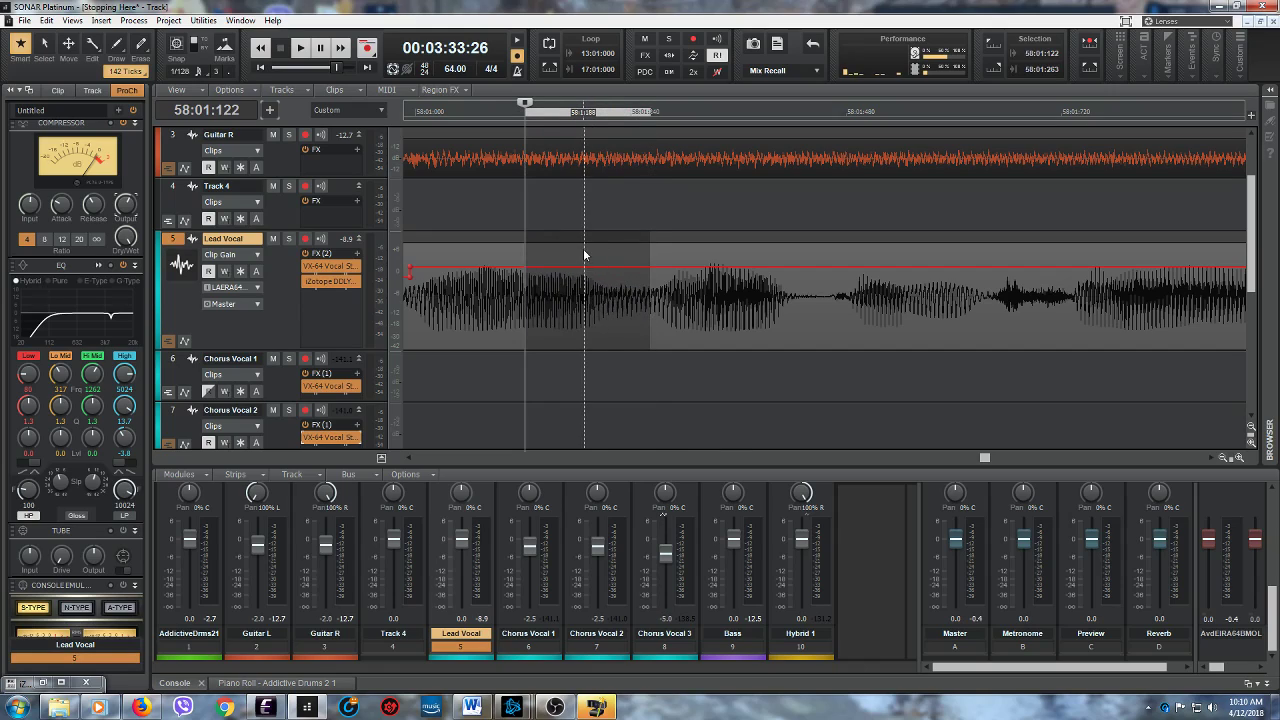
drag(582, 241, 580, 246)
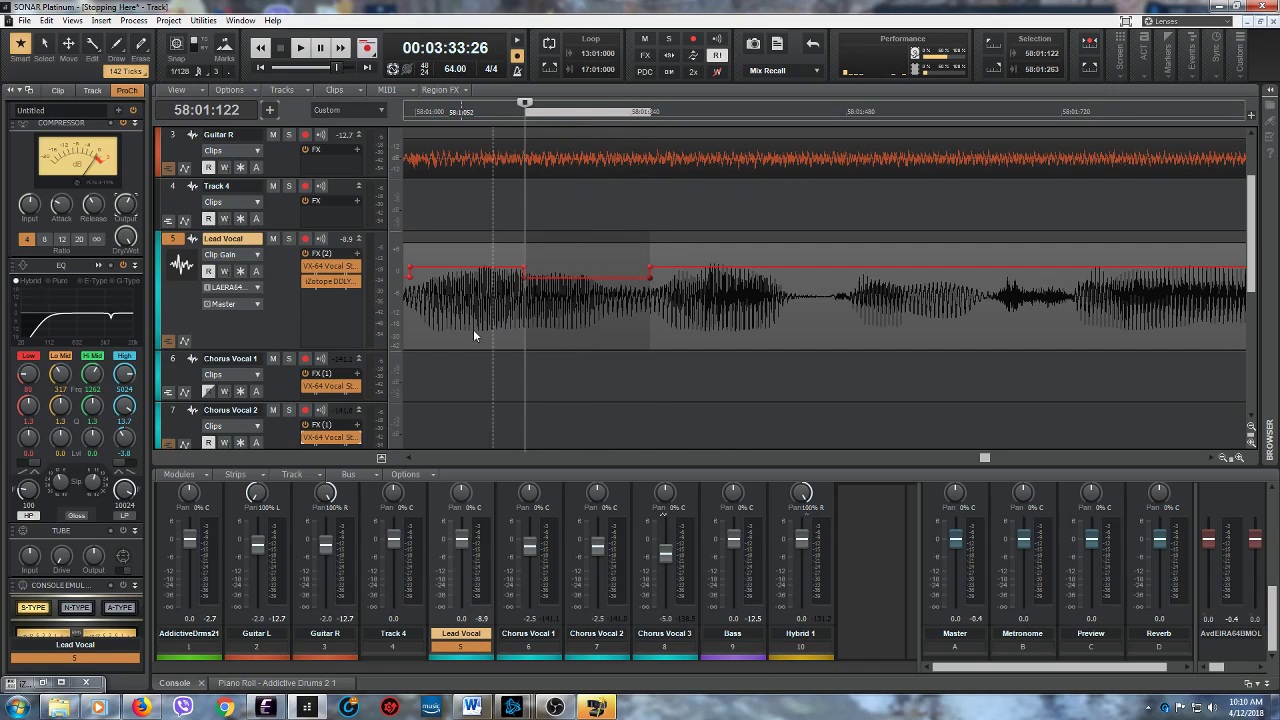
- Play the Lead Vocal from just before measure 58 and from 57:04:698 to check the lowered clip gain sections
click(300, 47)
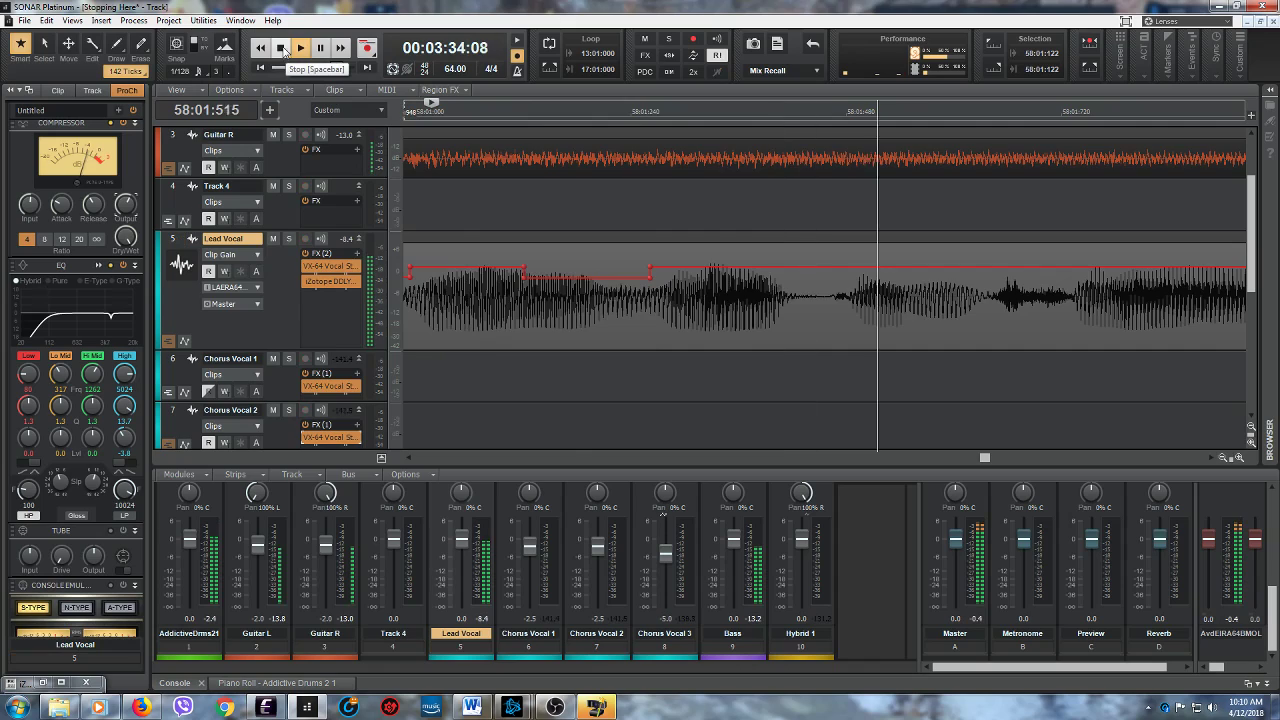
click(282, 47)
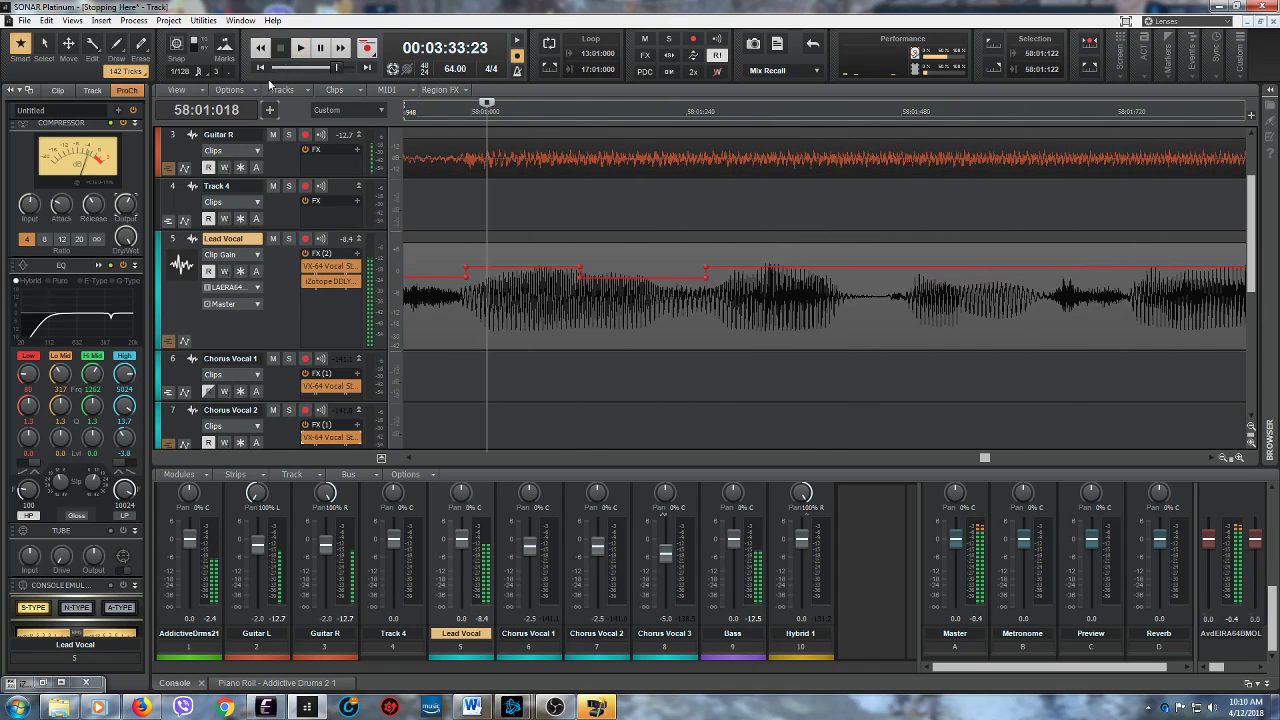
click(408, 458)
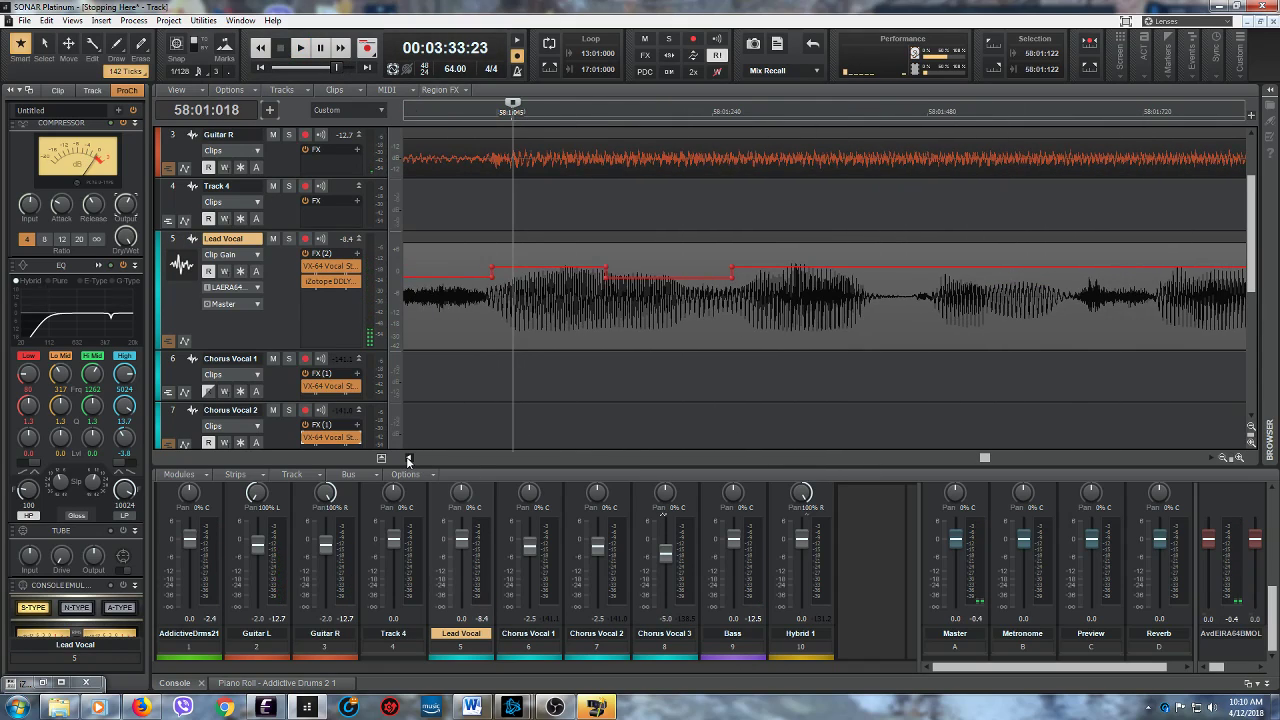
click(515, 370)
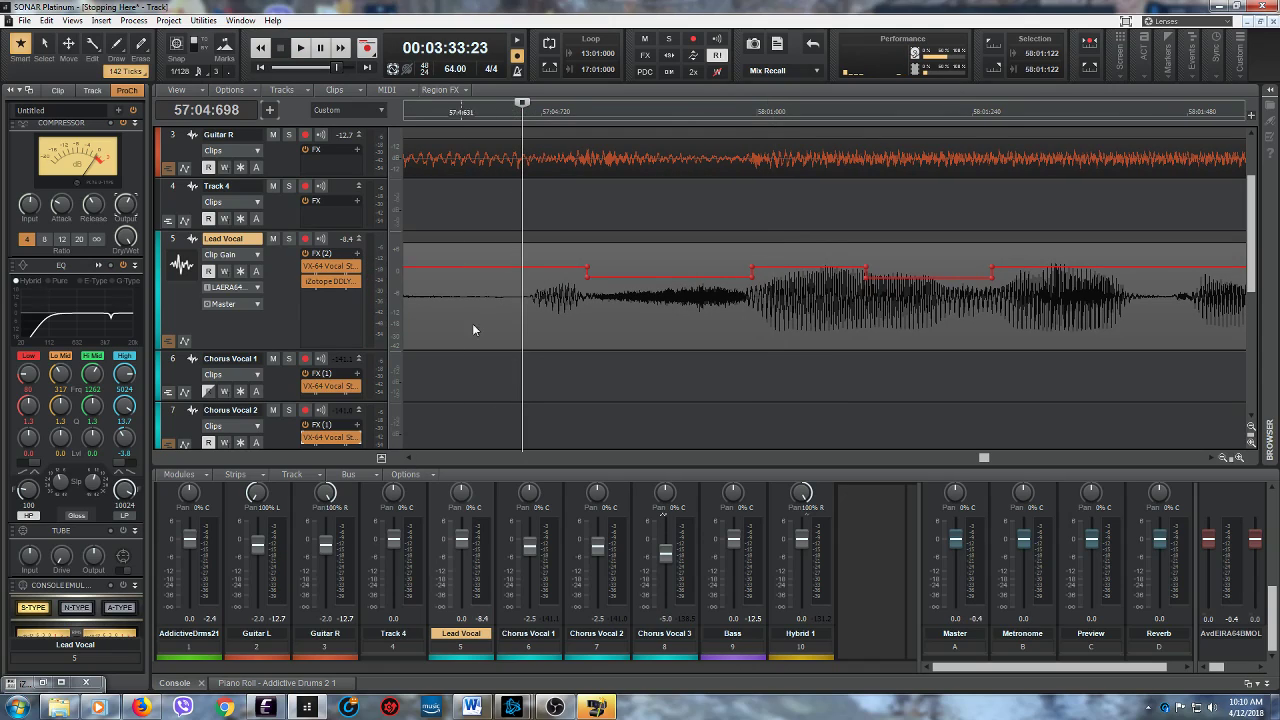
click(300, 47)
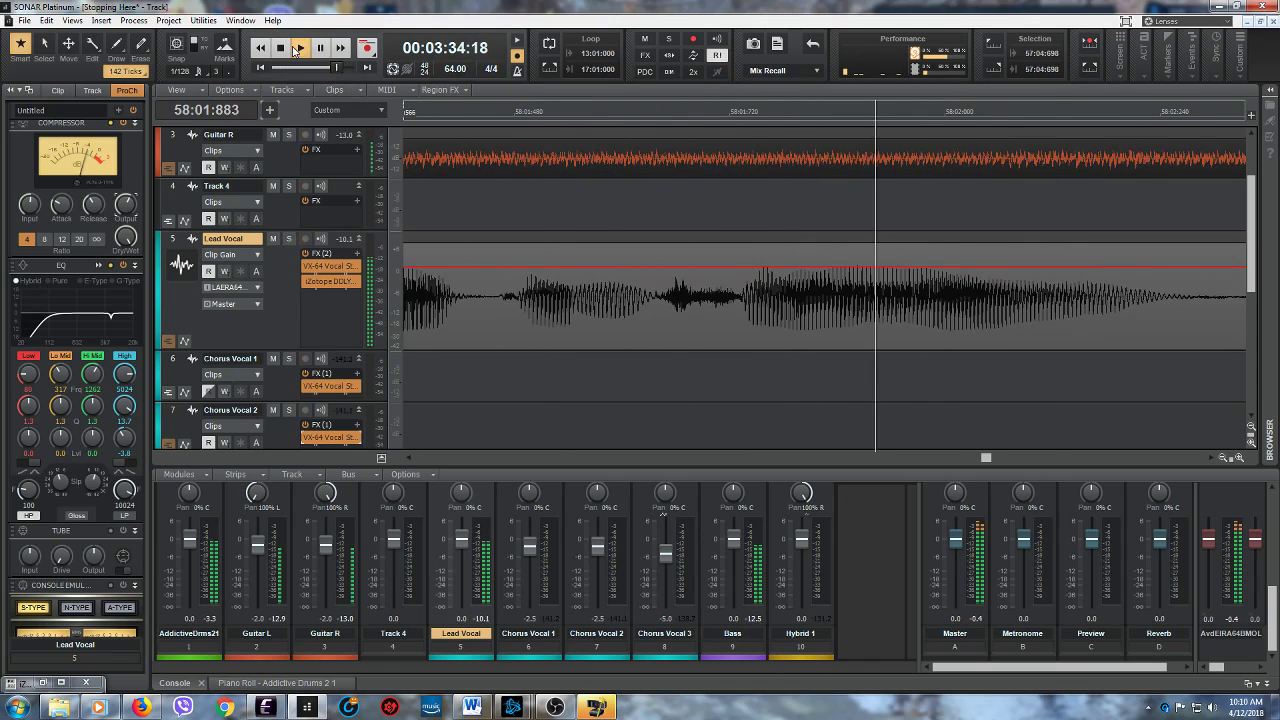
click(321, 48)
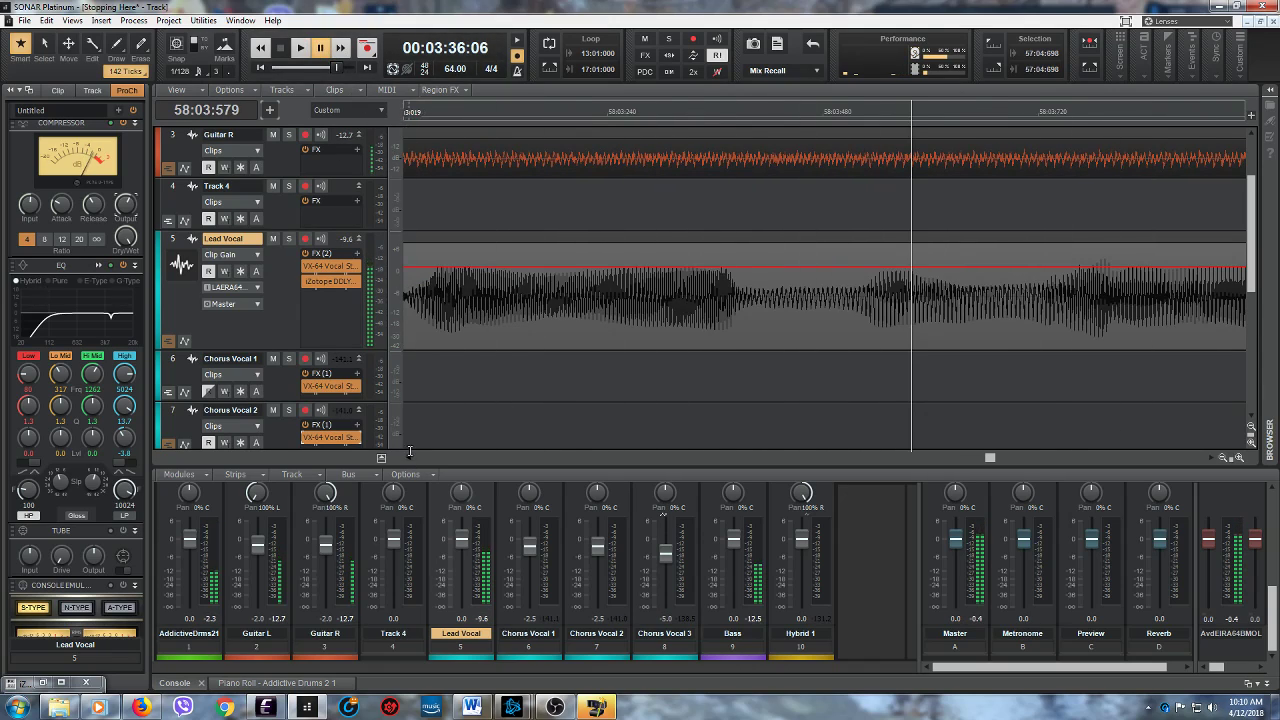
- Audition the Lead Vocal from 58:02:810 and lower its clip gain between 58:02:809 and 58:03:018
click(408, 459)
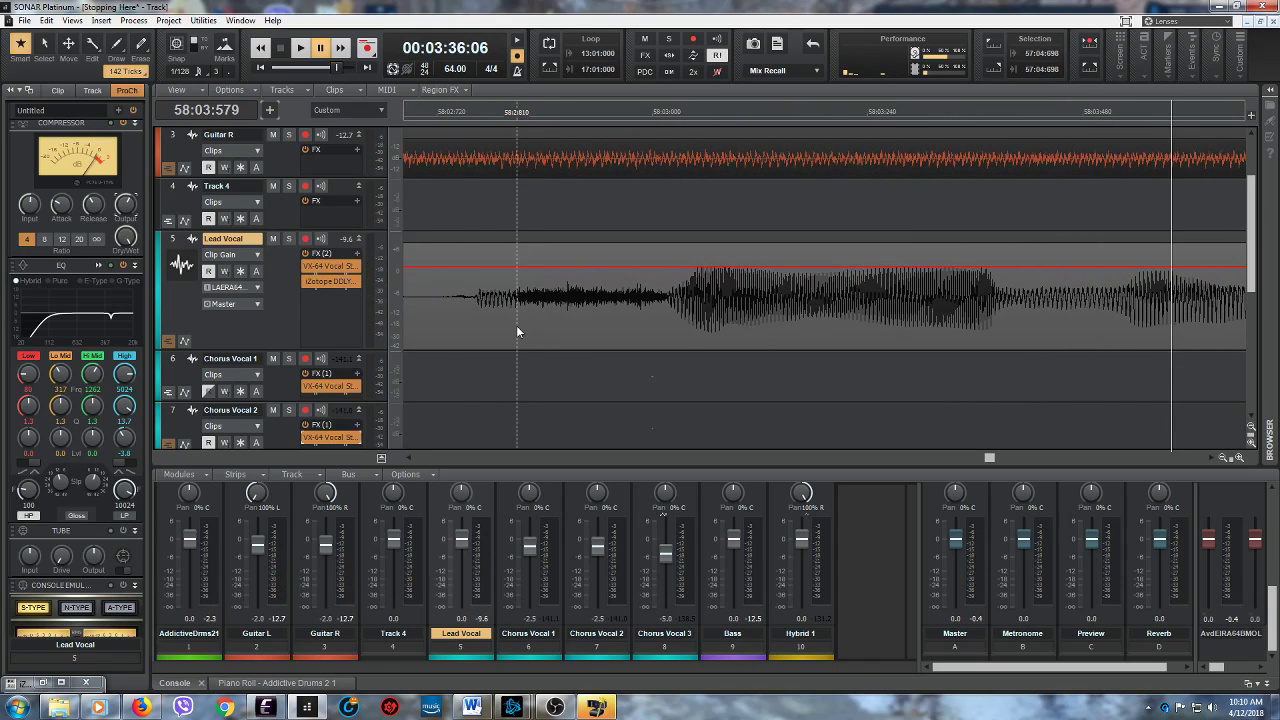
click(517, 326)
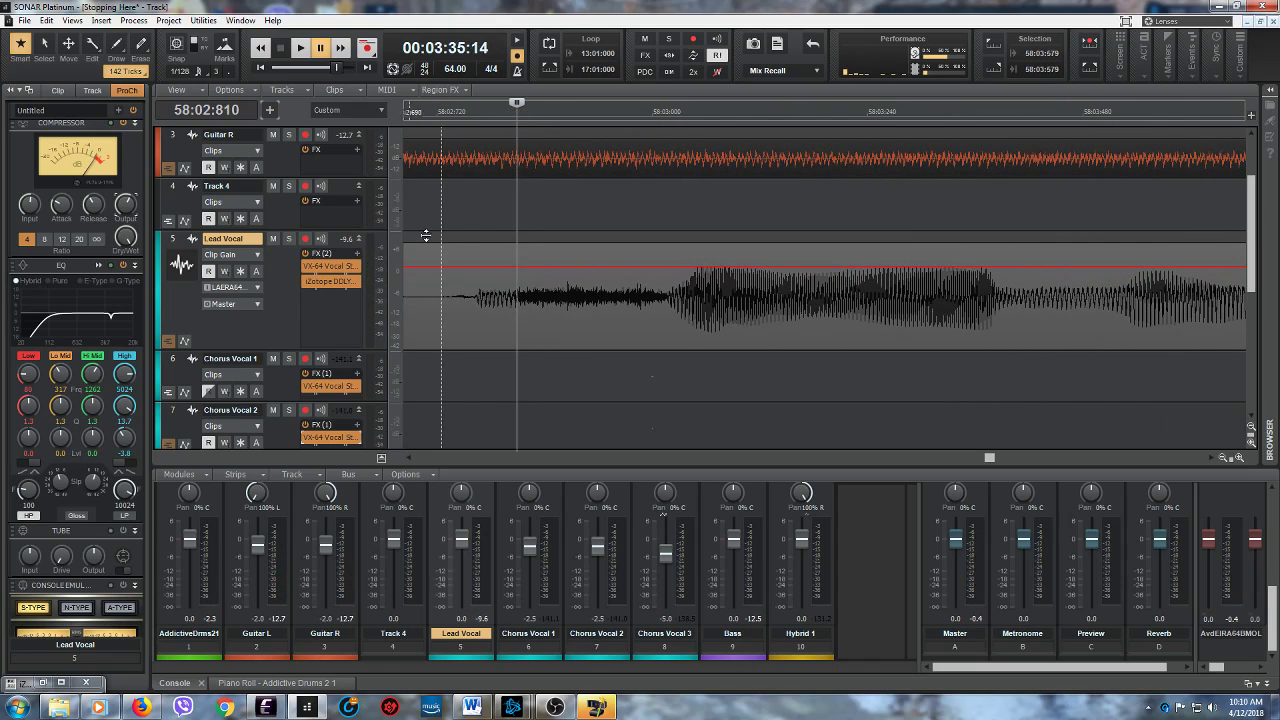
click(301, 49)
click(281, 49)
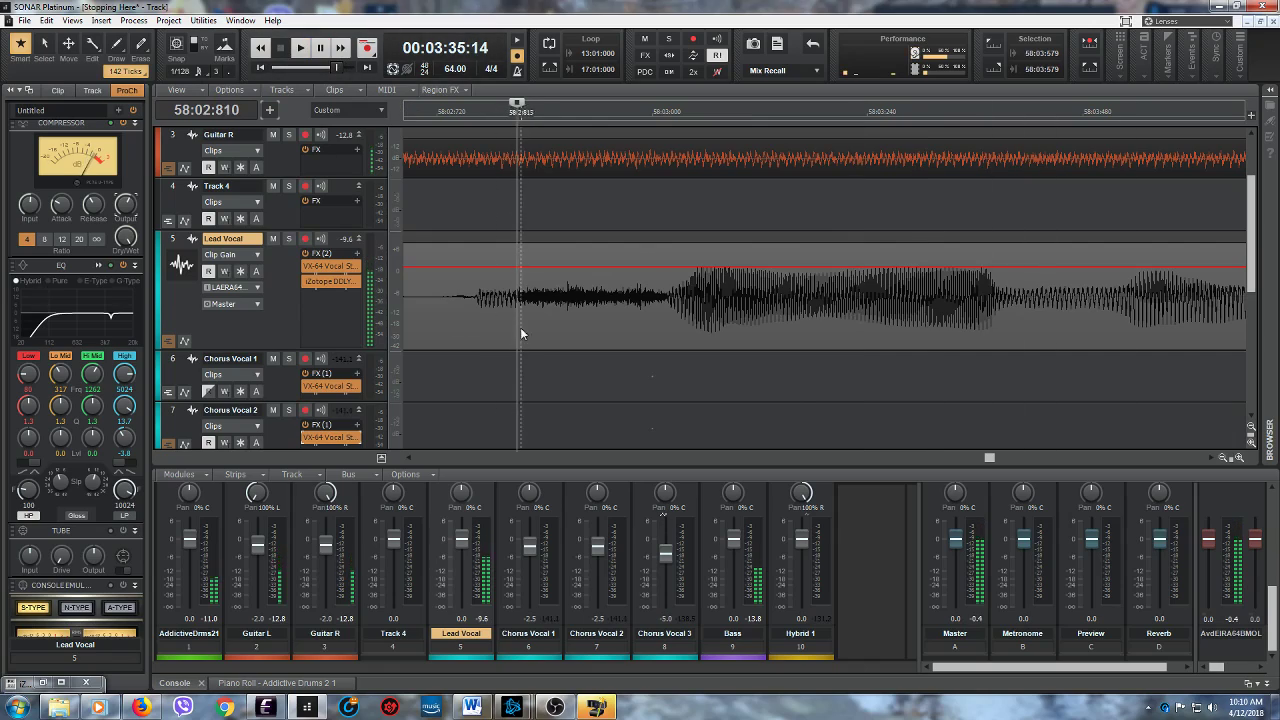
drag(516, 314, 668, 318)
drag(594, 241, 594, 245)
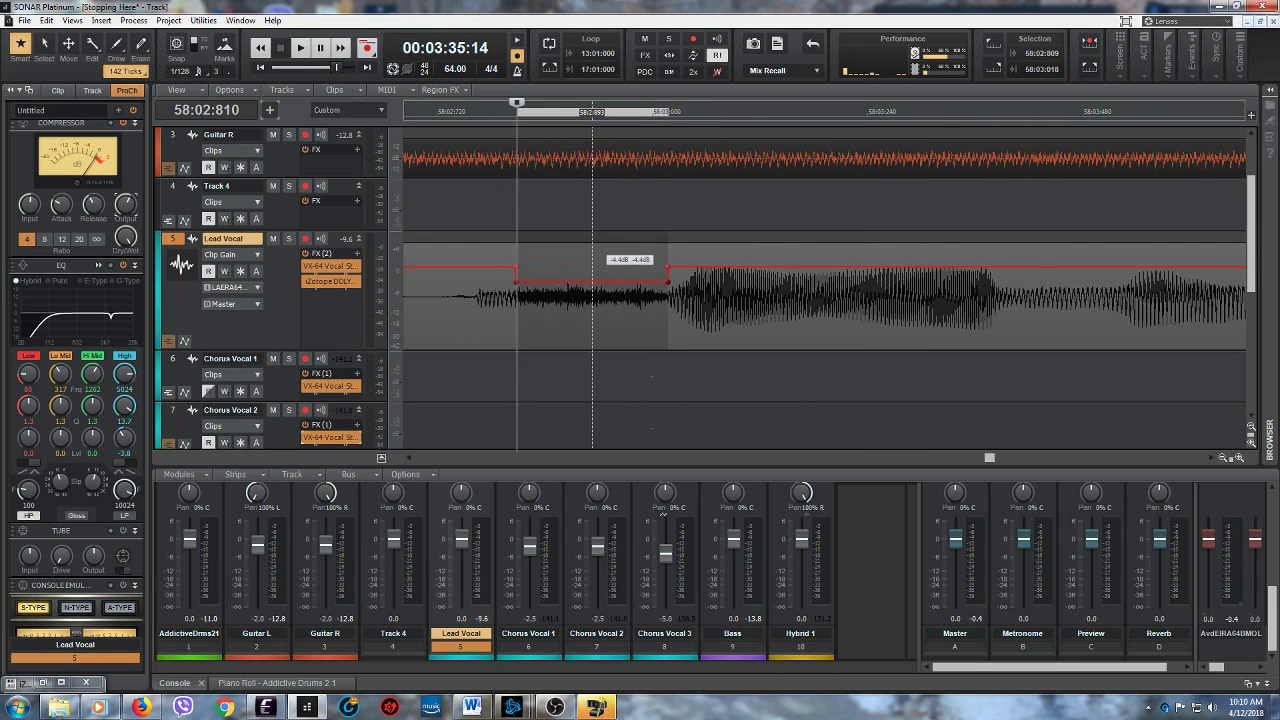
- Play the Lead Vocal from 58:02:534 through the end of its final phrase, just past measure 60
click(408, 458)
click(487, 379)
click(451, 112)
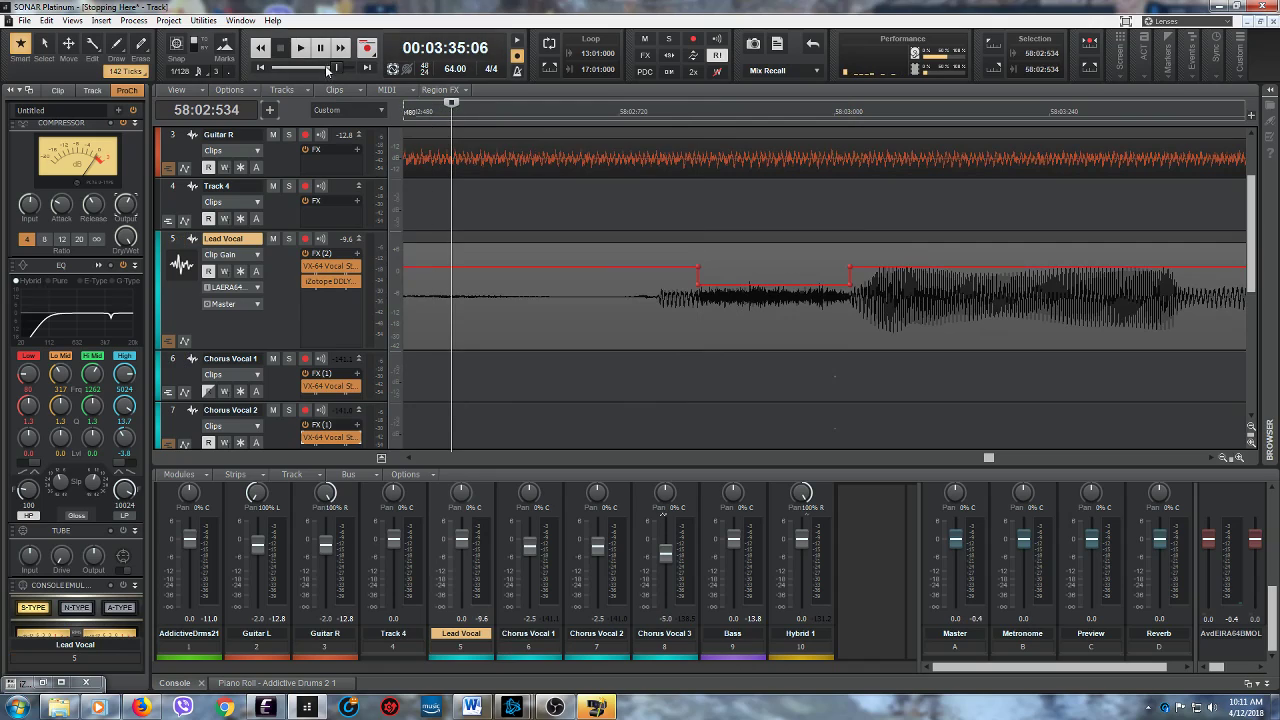
click(301, 48)
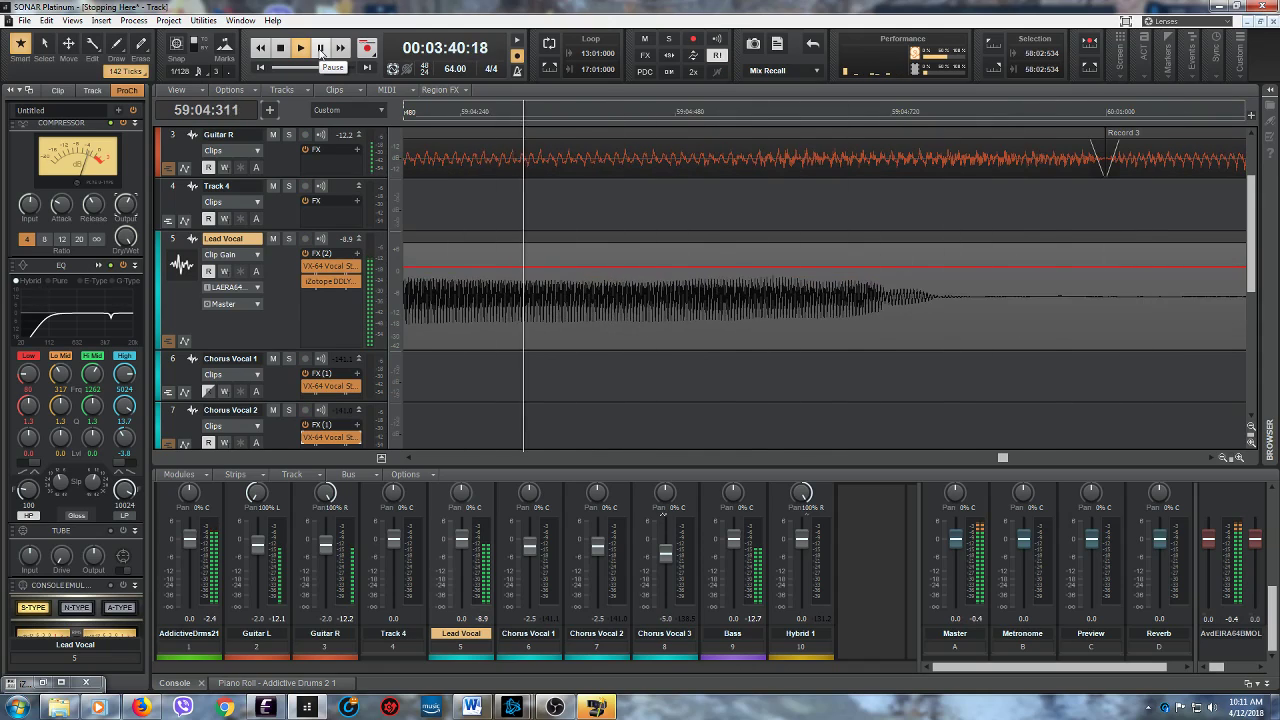
click(320, 48)
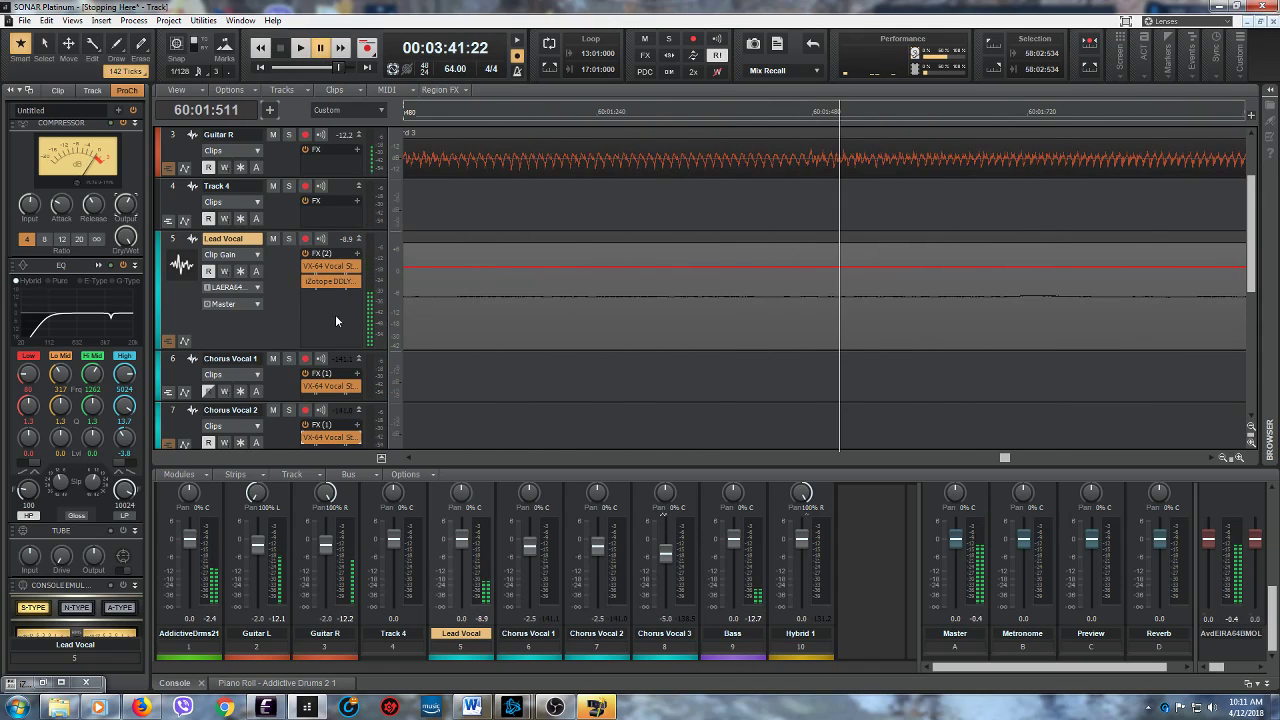
- Switch the Lead Vocal's edit filter to Clips and, with snap at 1/64, trim the final clip's end to just before measure 60
click(256, 259)
click(281, 270)
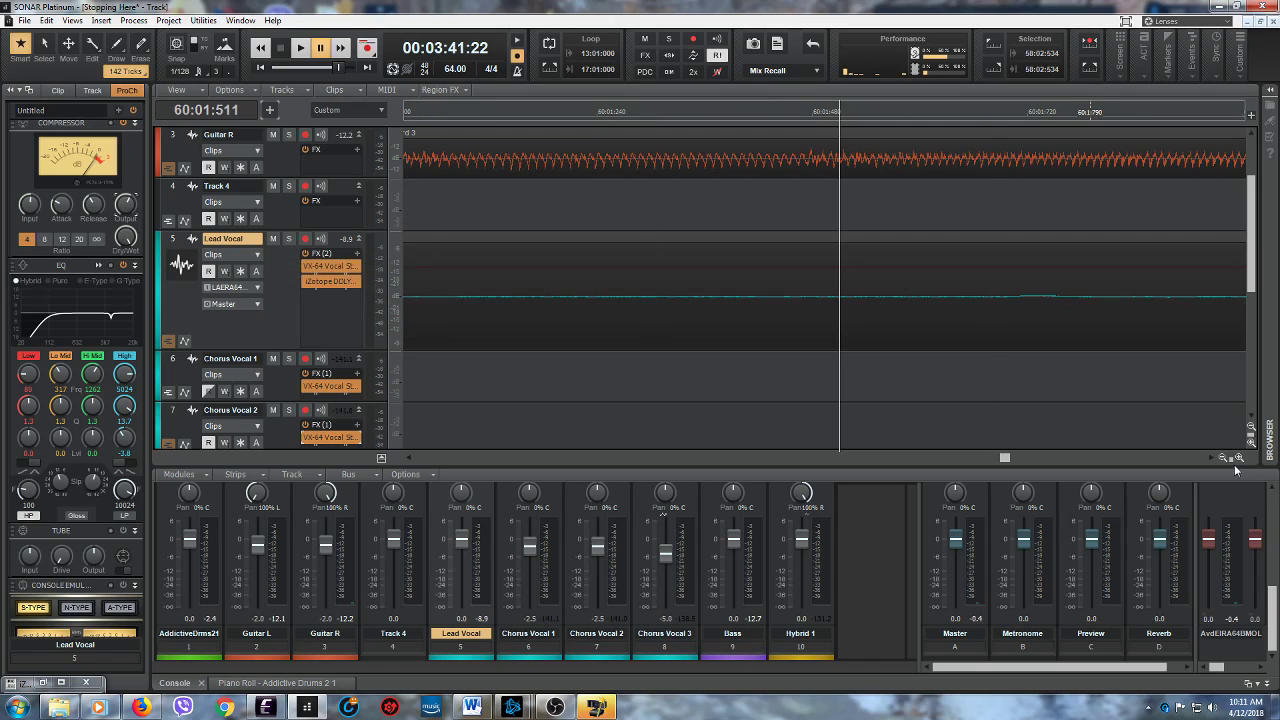
drag(1184, 445, 1177, 445)
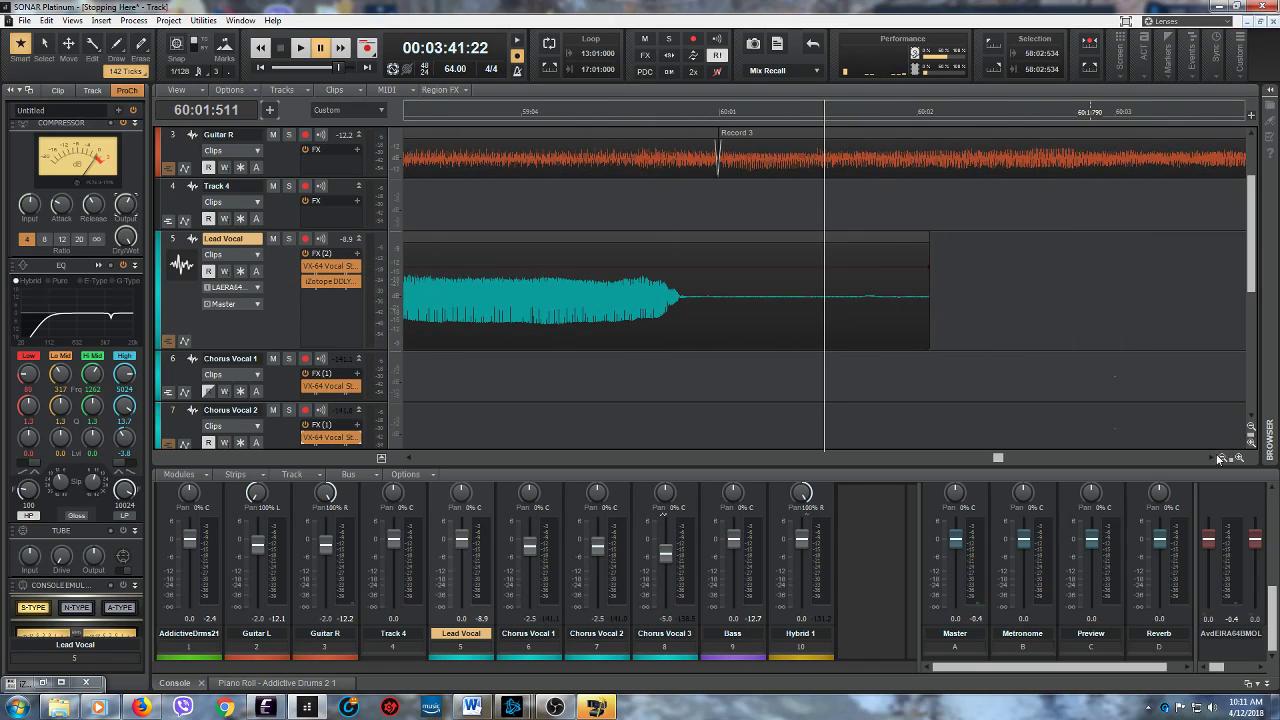
click(187, 75)
drag(922, 313, 701, 313)
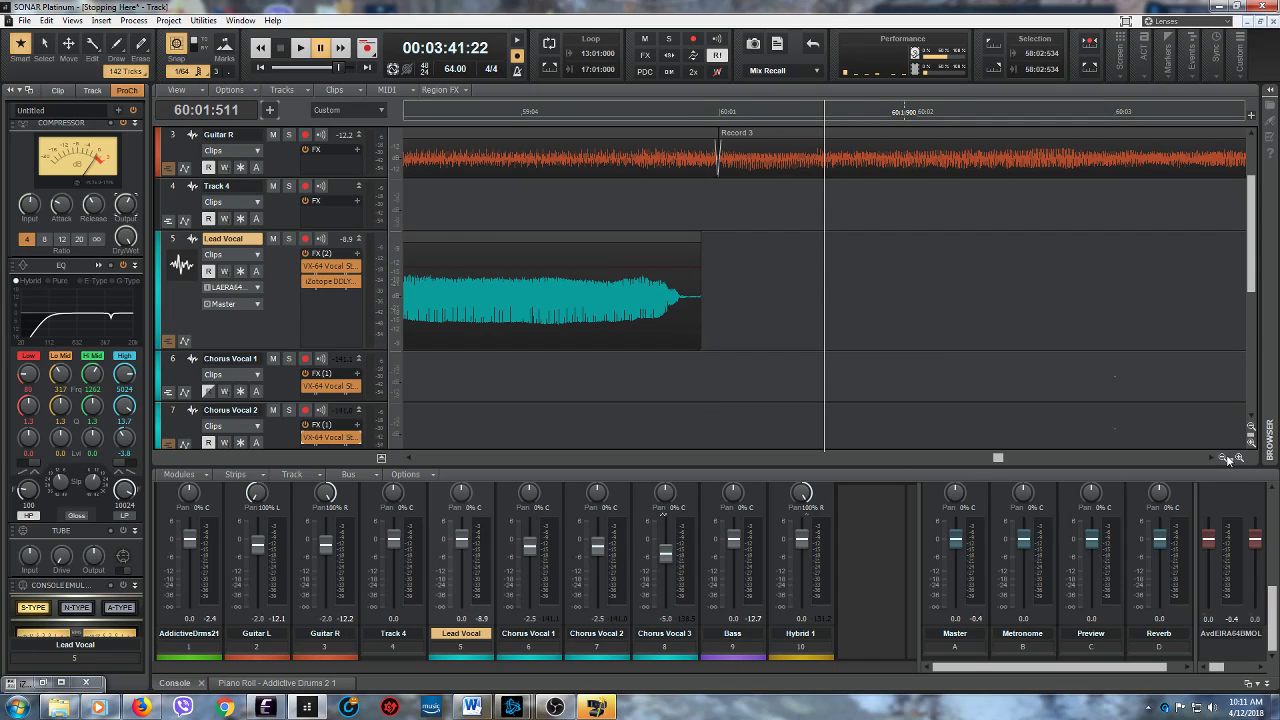
- With snap at 1/4, delete the silent part of the Lead Vocal between 57:03:001 and 57:04:010
drag(1230, 458, 1156, 449)
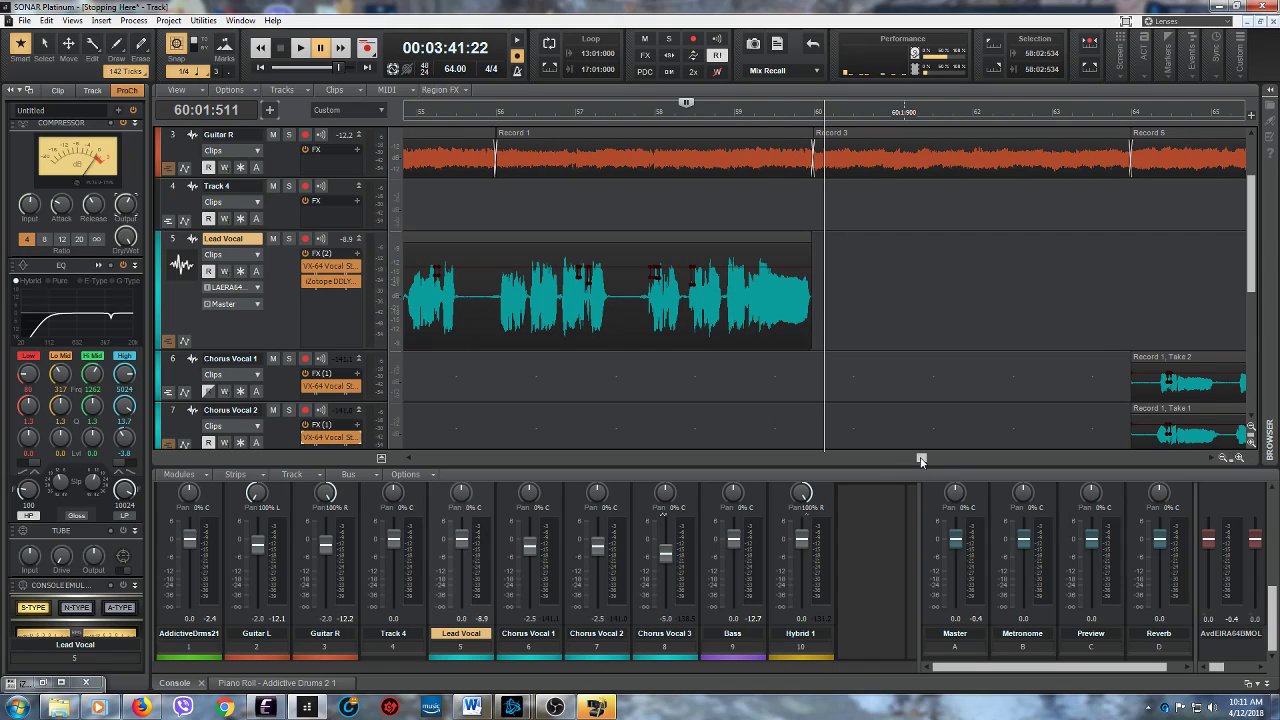
drag(614, 322, 634, 320)
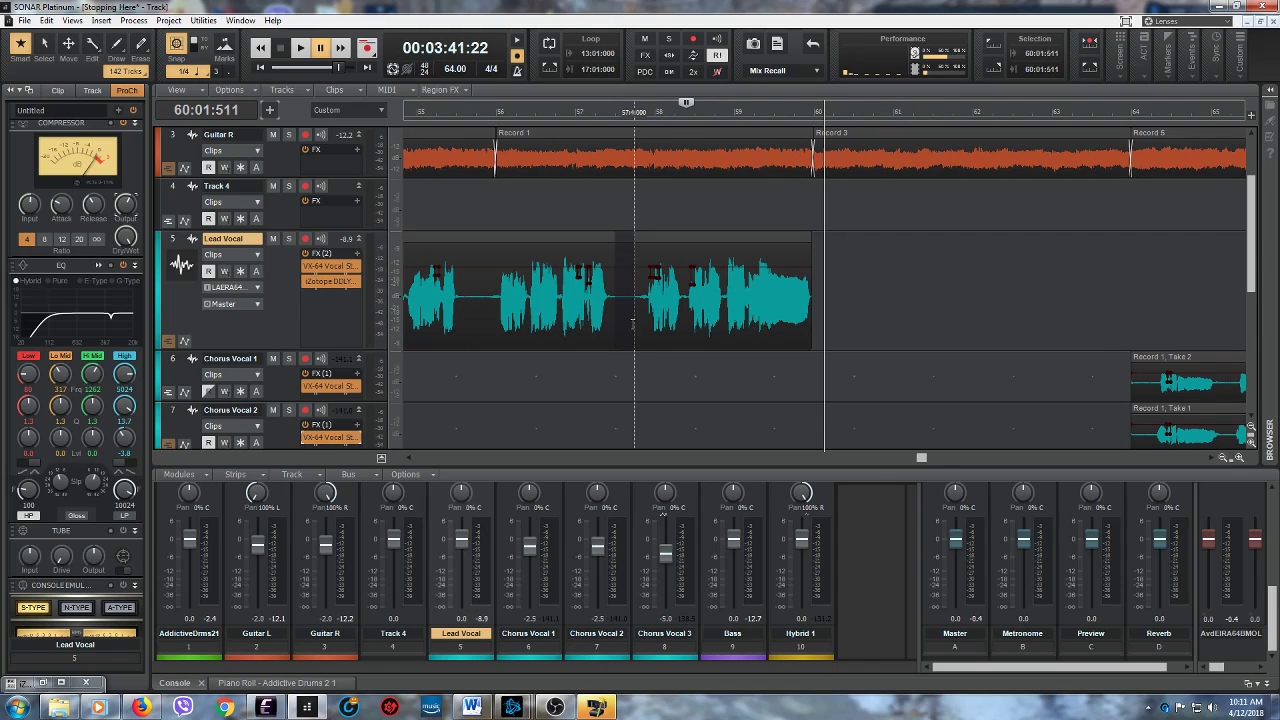
right_click(624, 238)
mouse_move(632, 246)
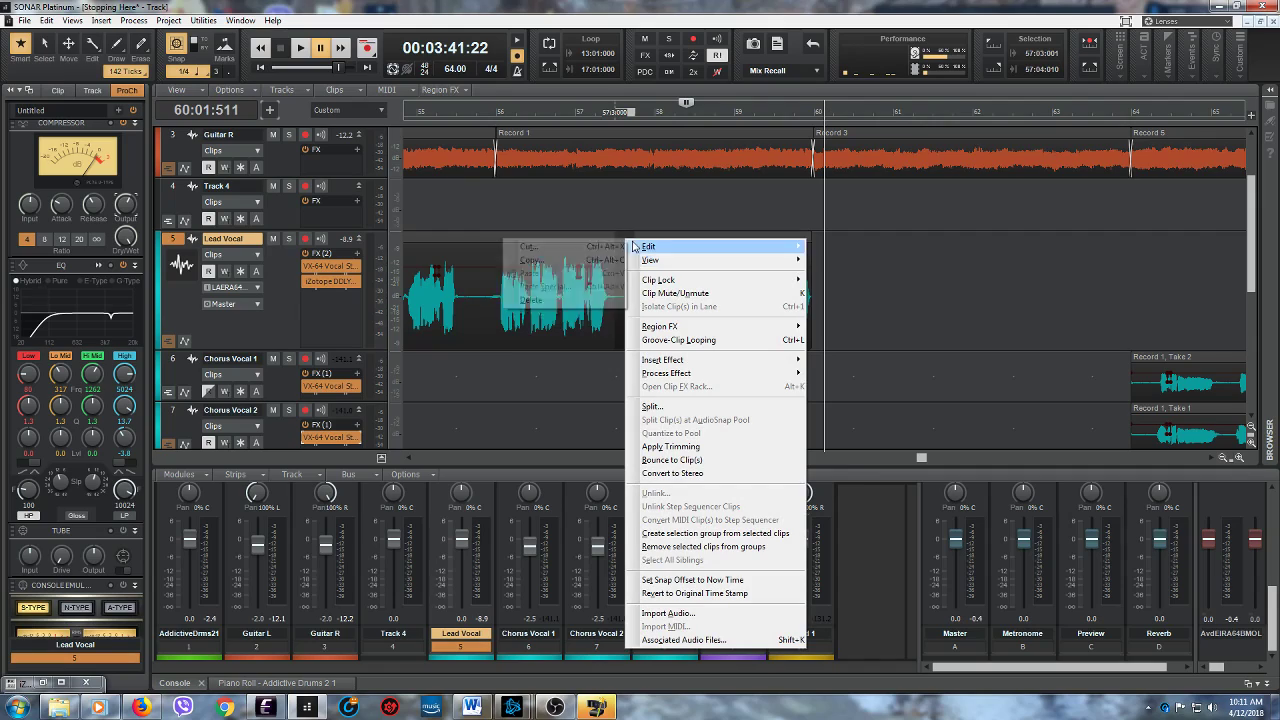
click(535, 300)
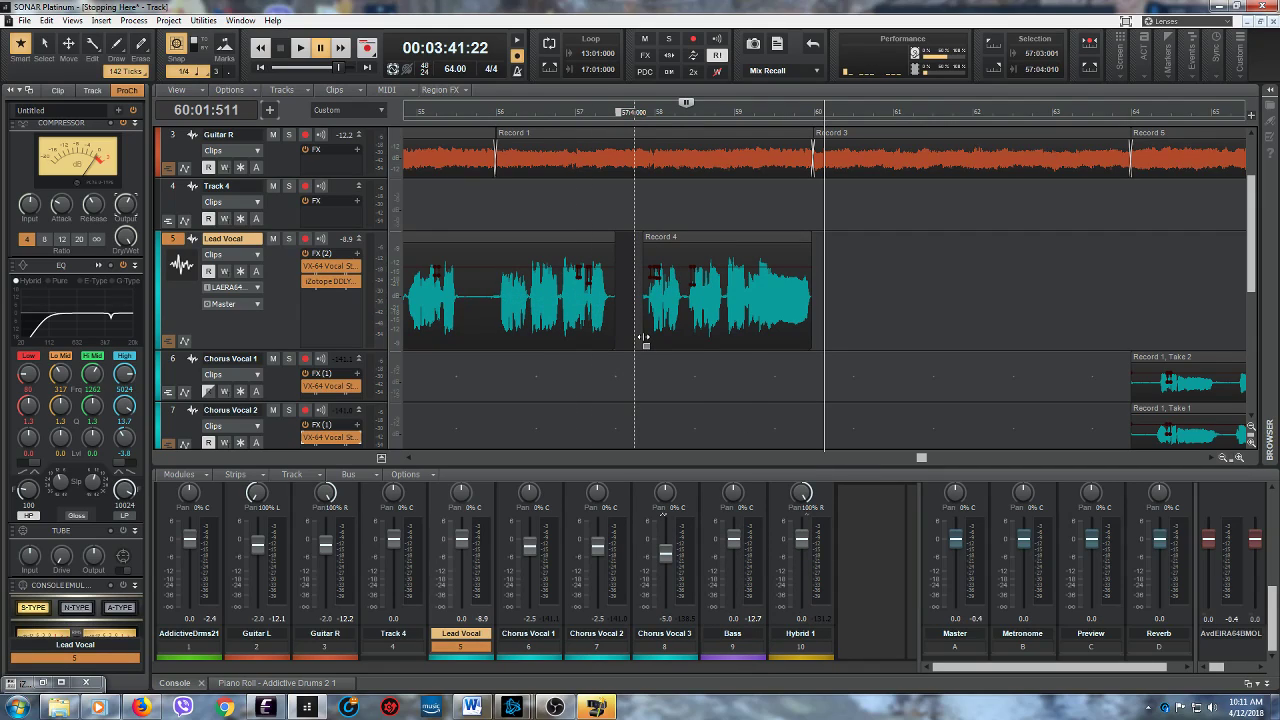
- Delete the silent part of the Lead Vocal between 55:03:000 and 56:01:000
mouse_move(496, 331)
mouse_down()
mouse_move(468, 328)
mouse_move(482, 228)
mouse_up()
right_click(470, 237)
mouse_move(493, 246)
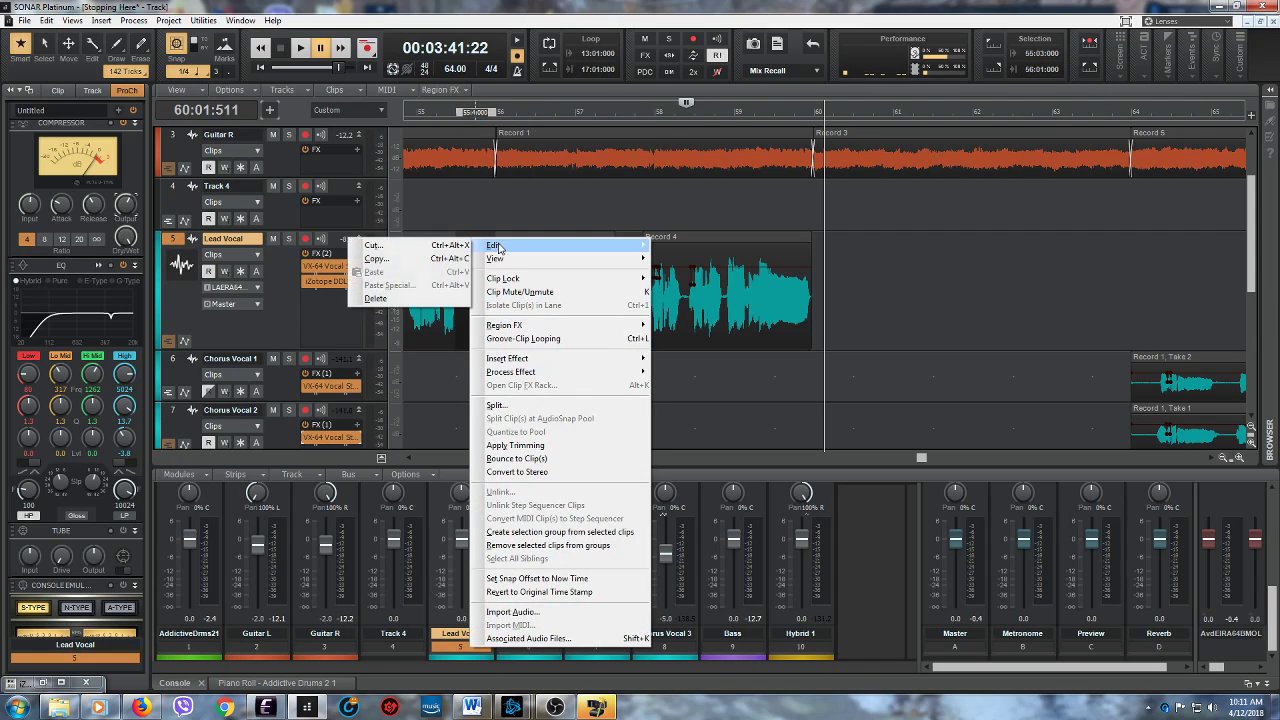
click(430, 300)
- Trim the end of the Lead Vocal clip that starts at measure 9 back to about the middle of measure 16
click(409, 459)
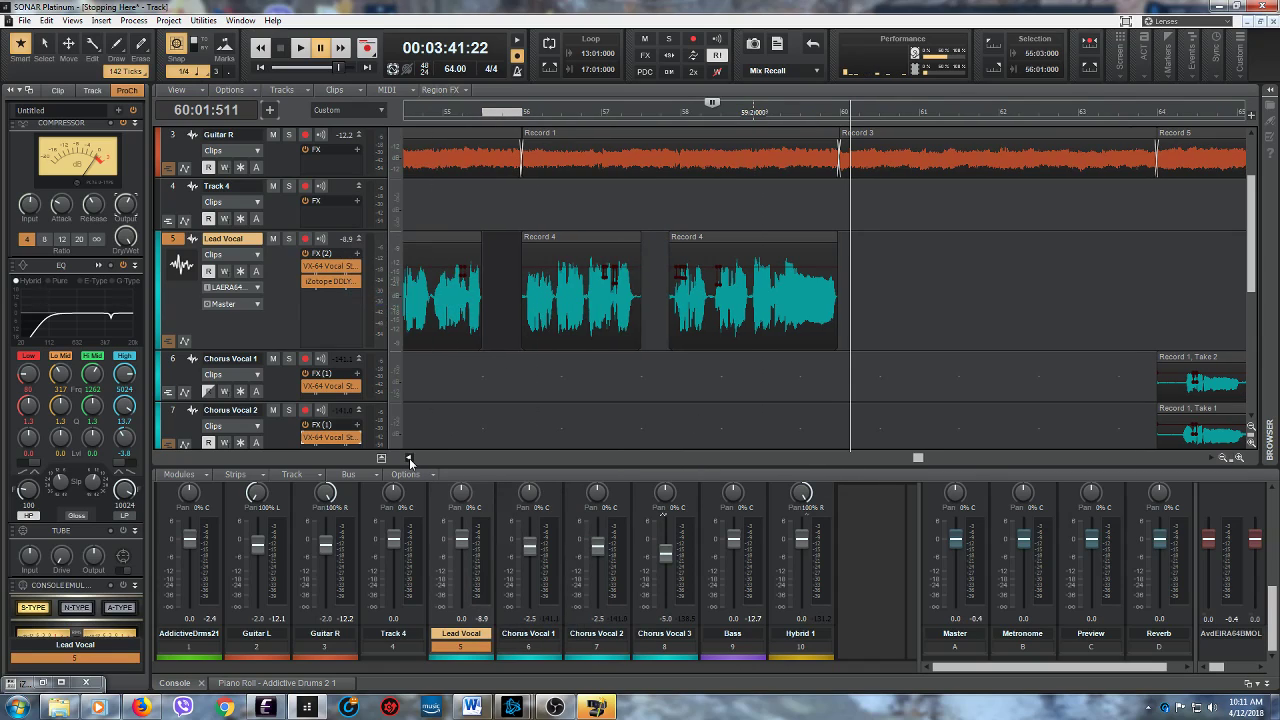
drag(409, 459, 411, 461)
drag(869, 461, 478, 420)
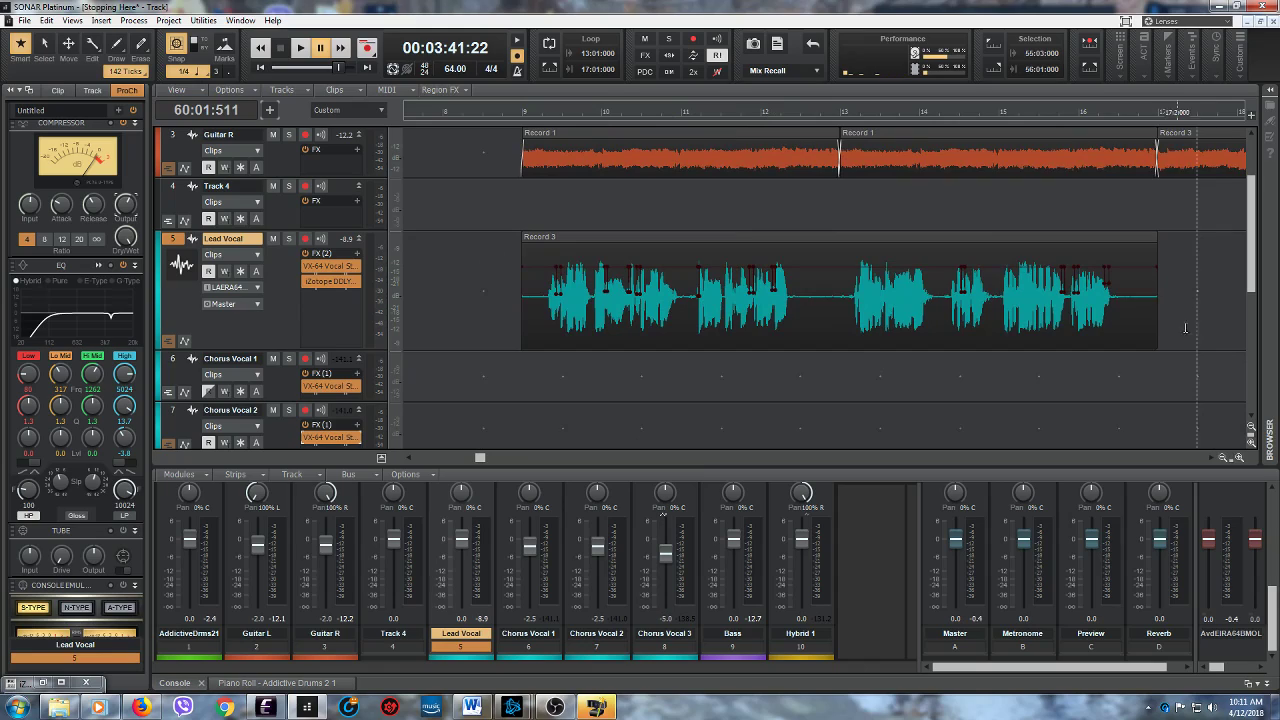
drag(1153, 325, 1124, 325)
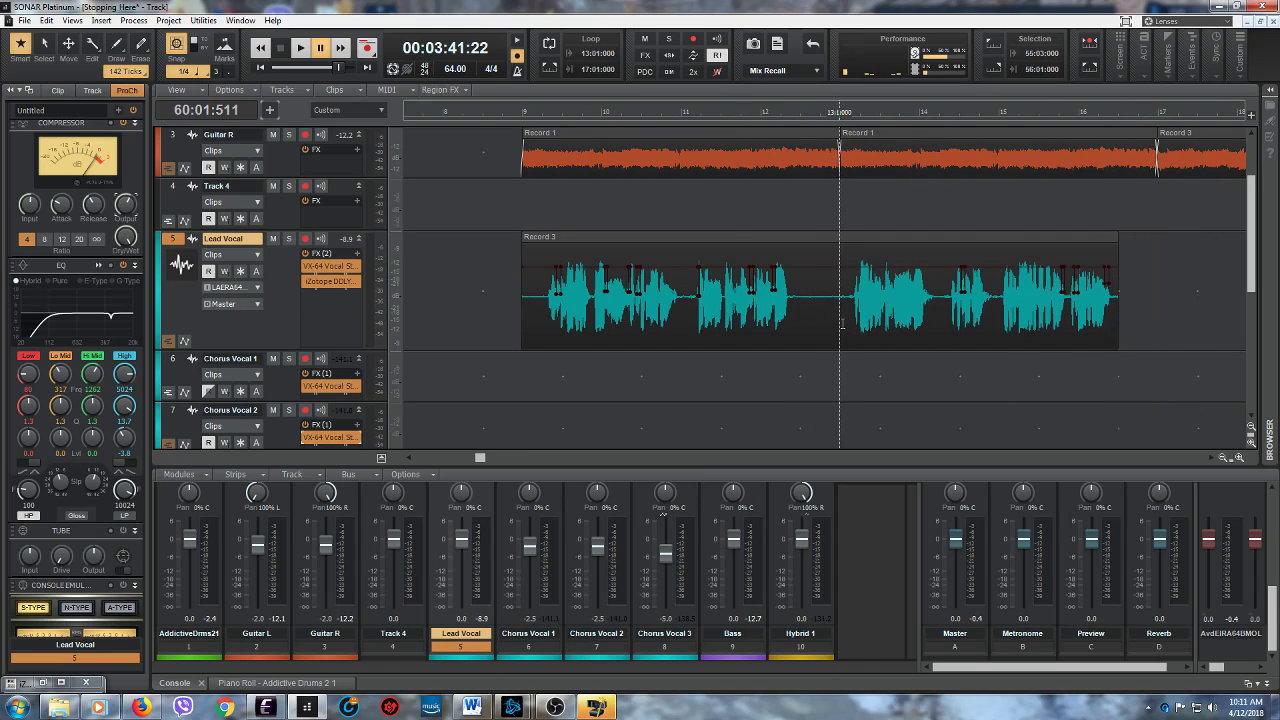
- Delete the silent part of the Lead Vocal between 12:03:000 and 12:04:959, and trim the measure 9 clip's start to just before the first phrase
drag(848, 323, 805, 326)
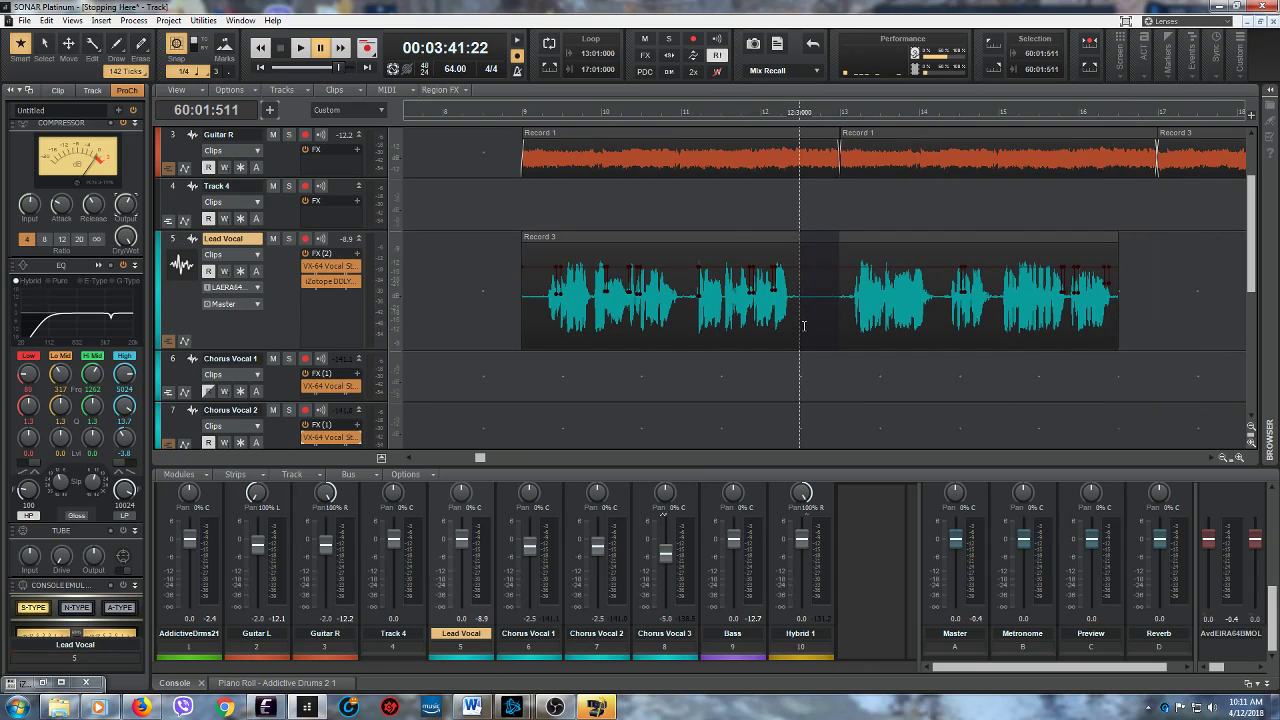
right_click(821, 240)
mouse_move(845, 250)
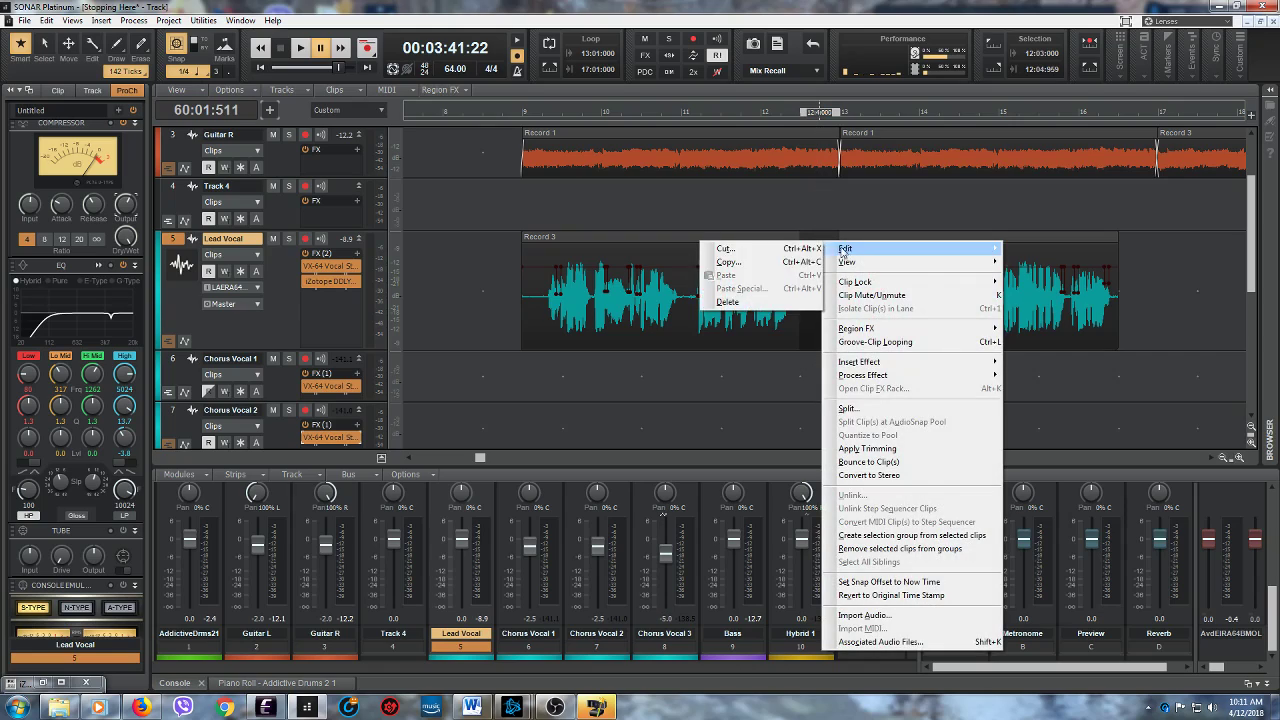
click(771, 311)
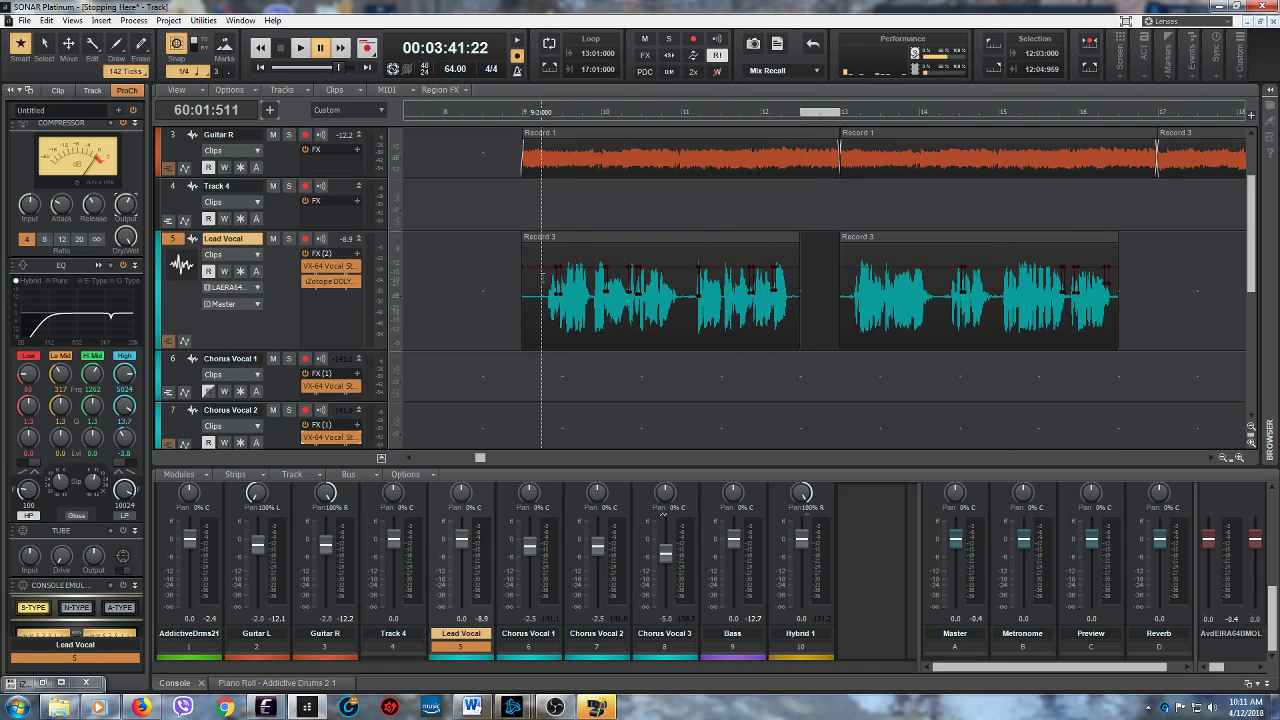
drag(531, 288, 533, 267)
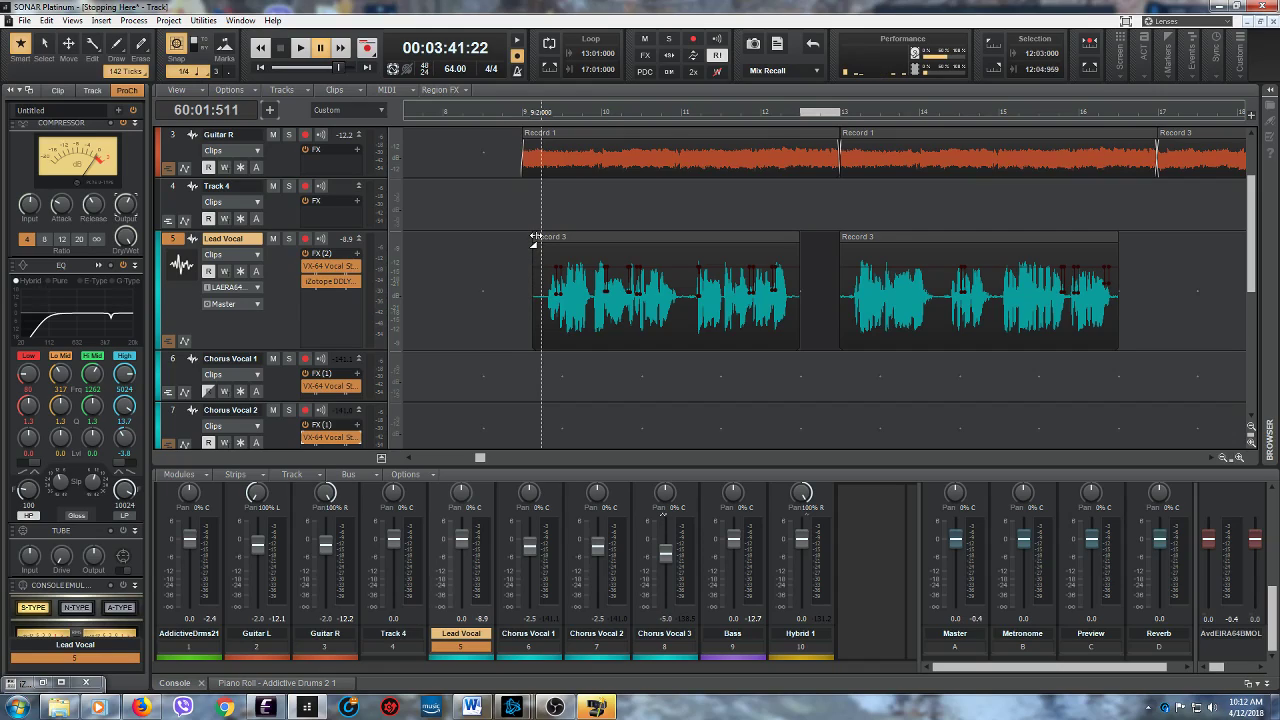
- Place the playback position at 9:01:000 and save the project
click(515, 218)
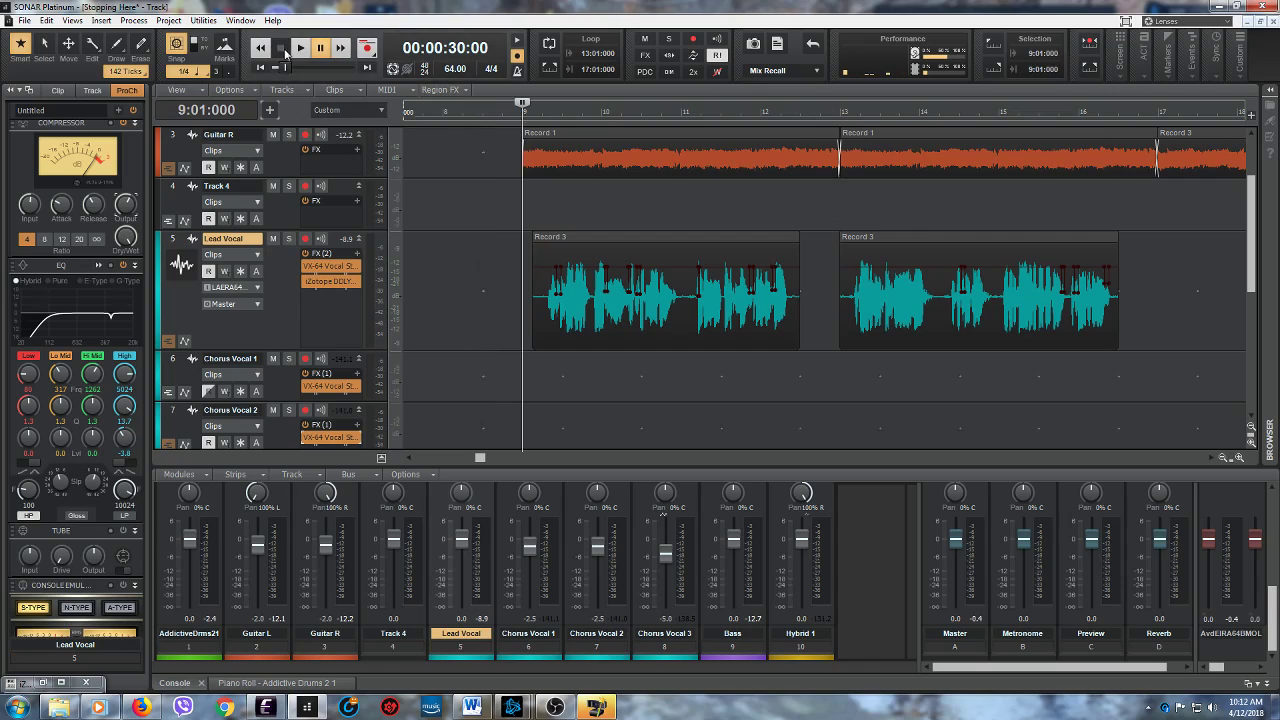
click(23, 20)
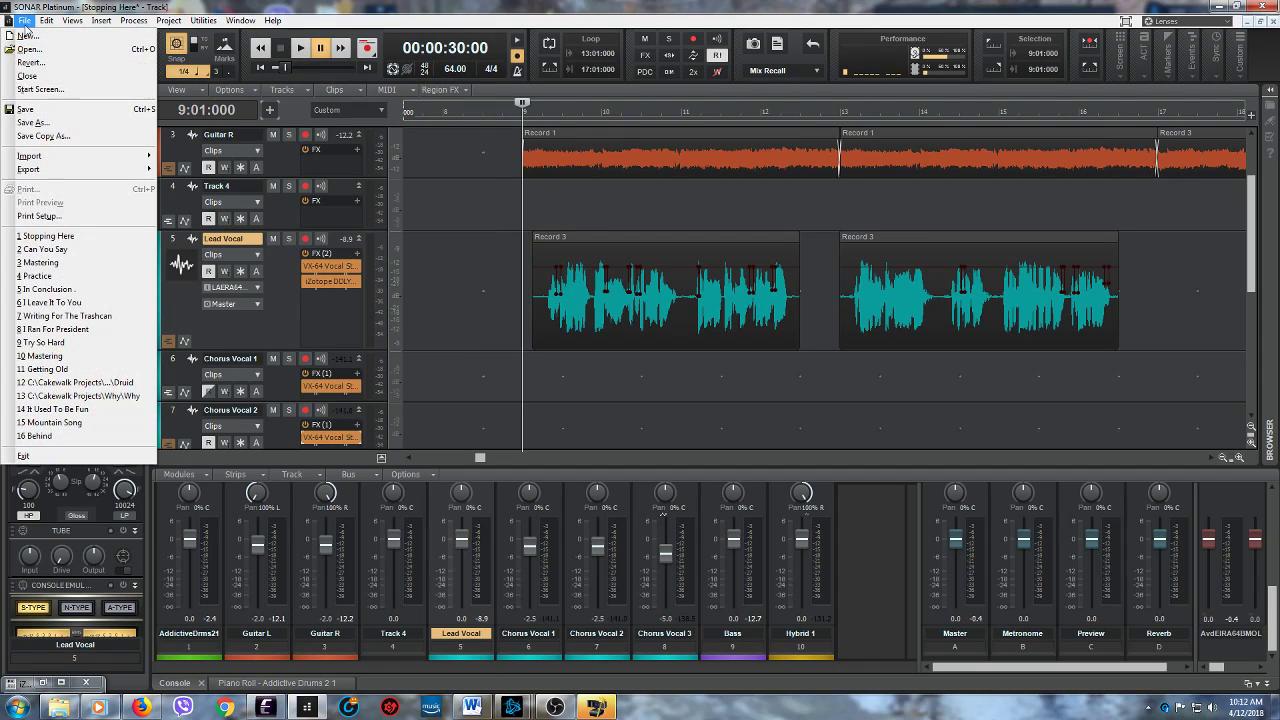
click(35, 114)
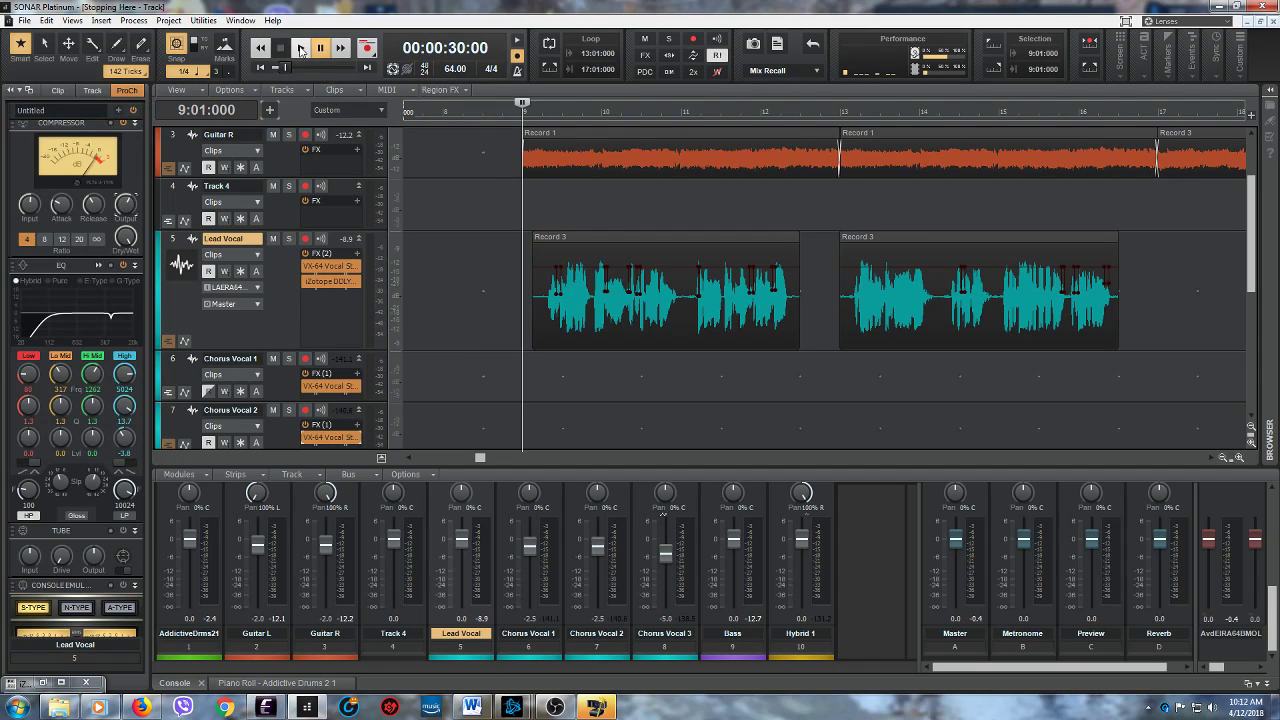
- Play the song from measure 9 to check the trimmed Lead Vocal in the mix
click(300, 48)
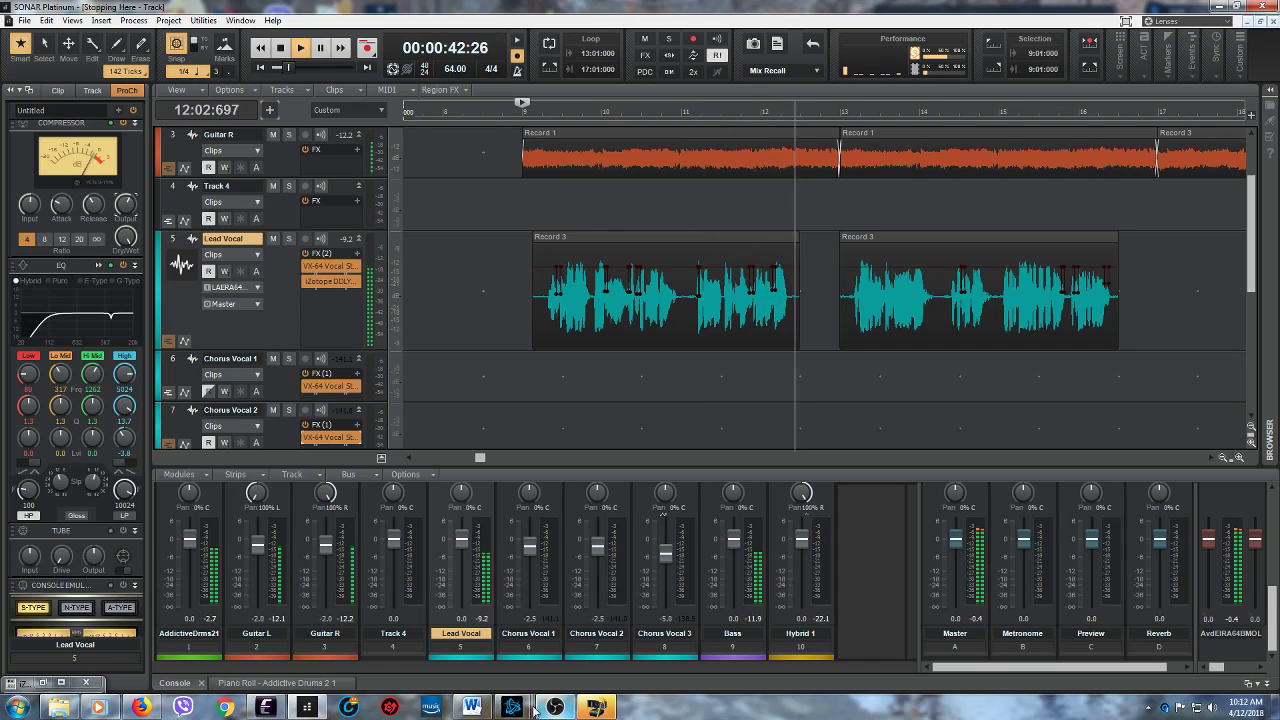
click(550, 678)
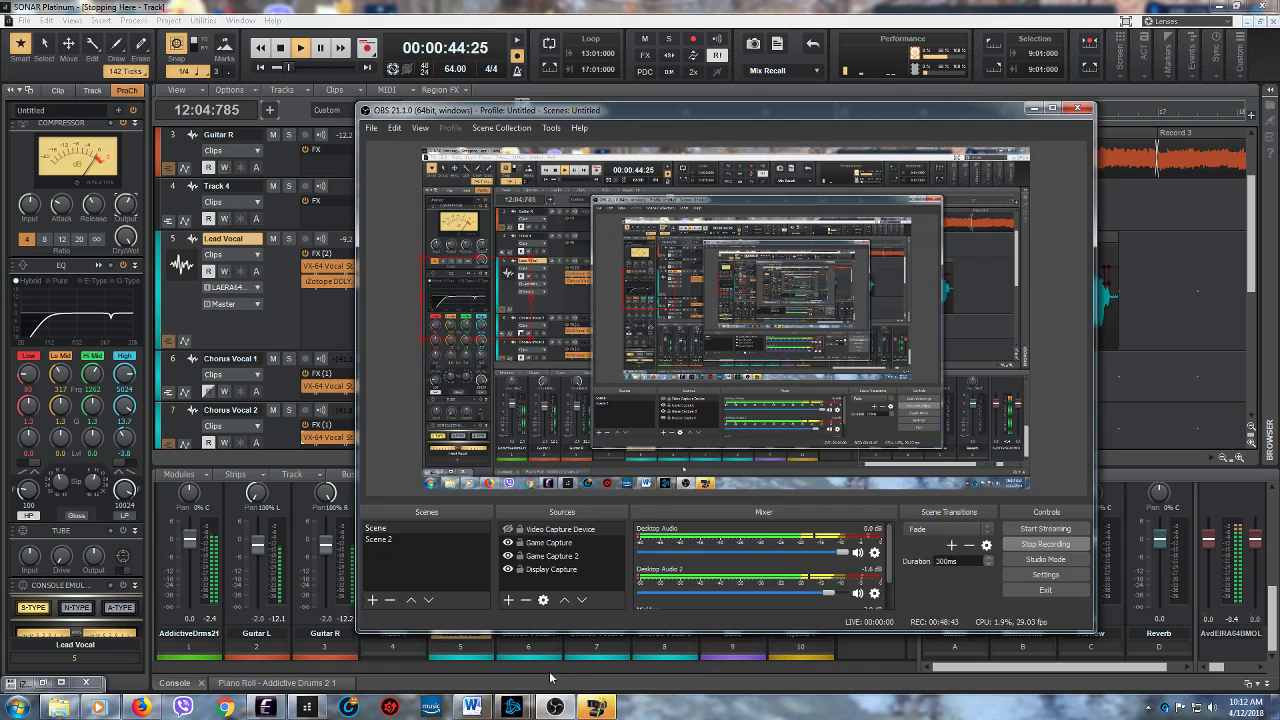
click(1033, 108)
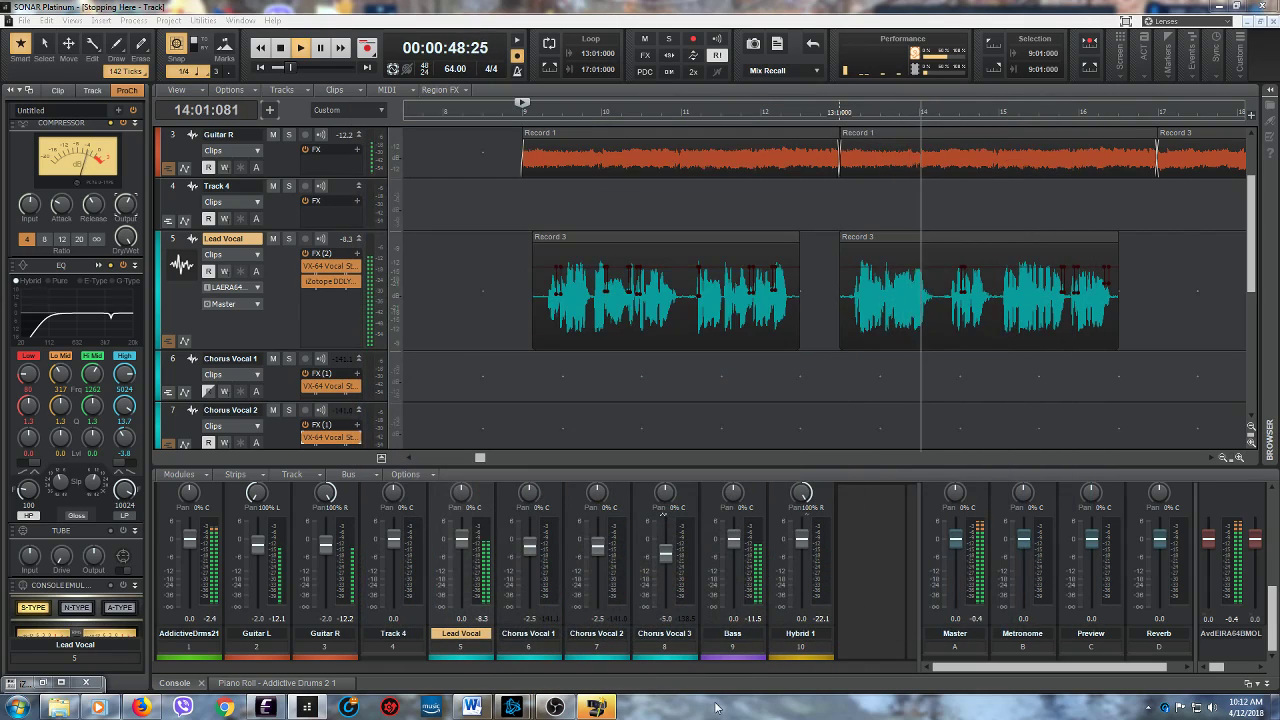
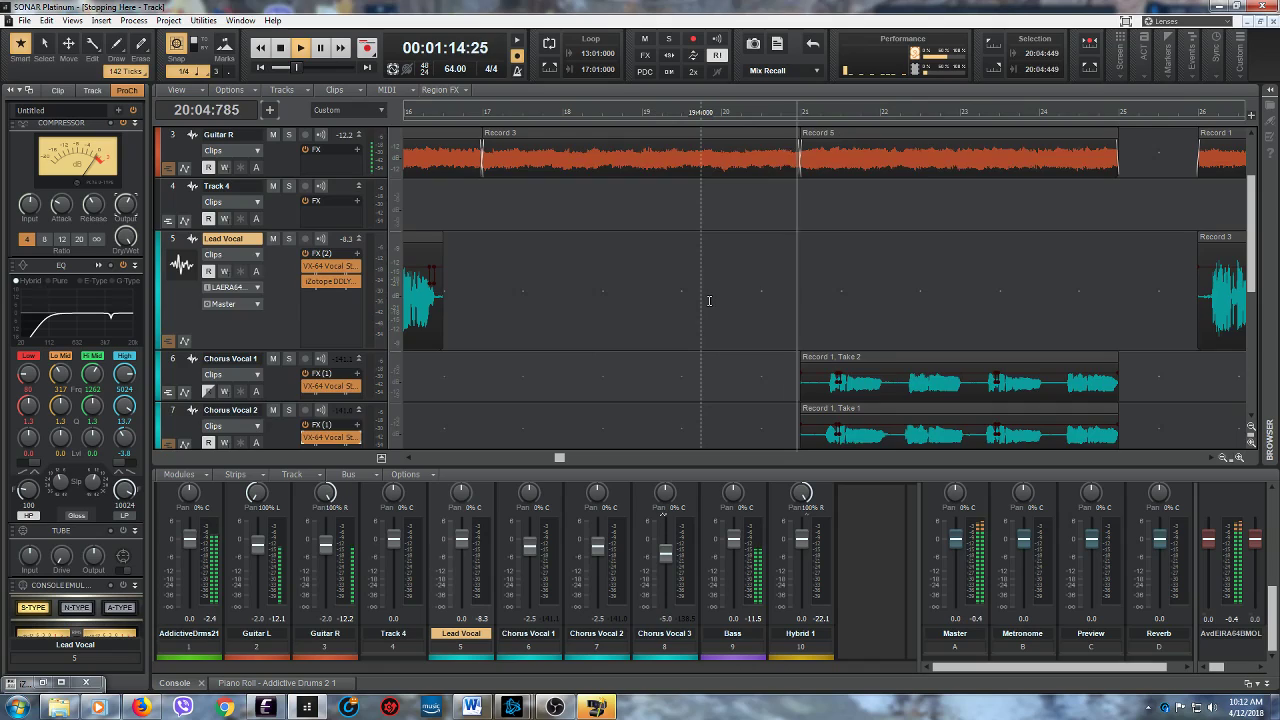
- Examine the chorus vocal and bass clips while the song plays to measure 25, and stop playback
scroll(709, 300, up, 2)
scroll(711, 290, down, 3)
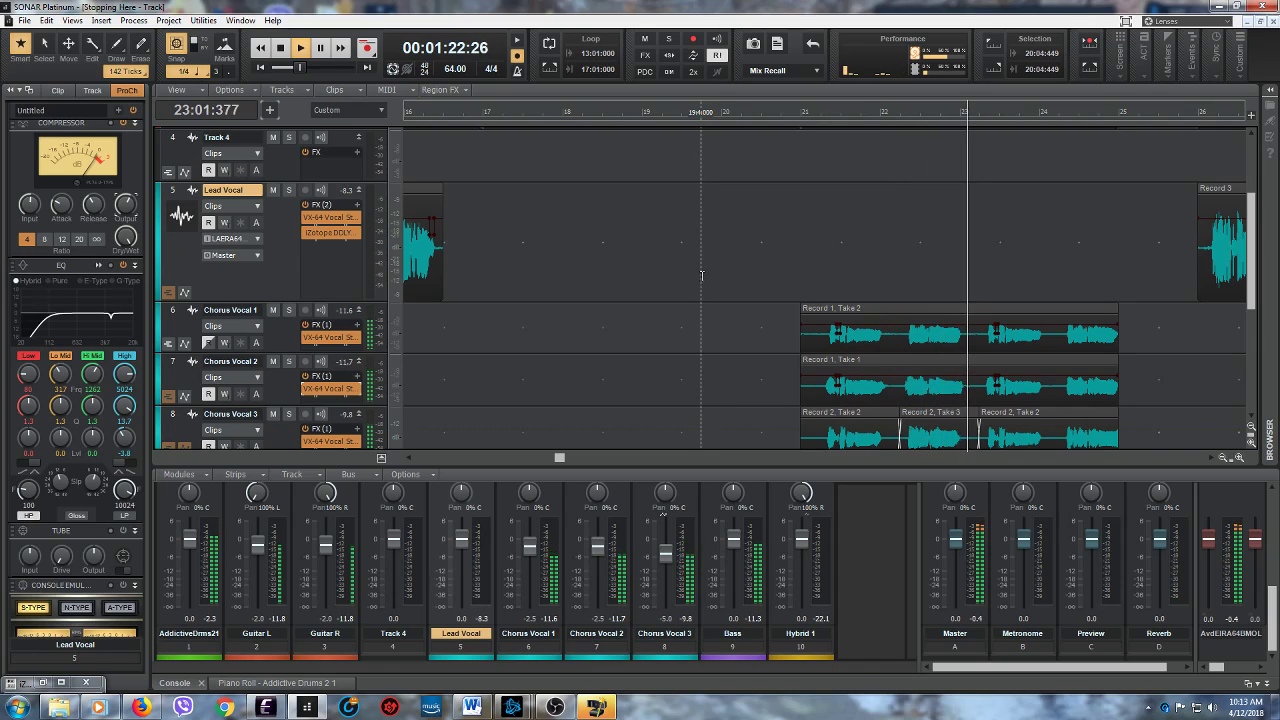
scroll(701, 275, down, 1)
scroll(697, 276, down, 1)
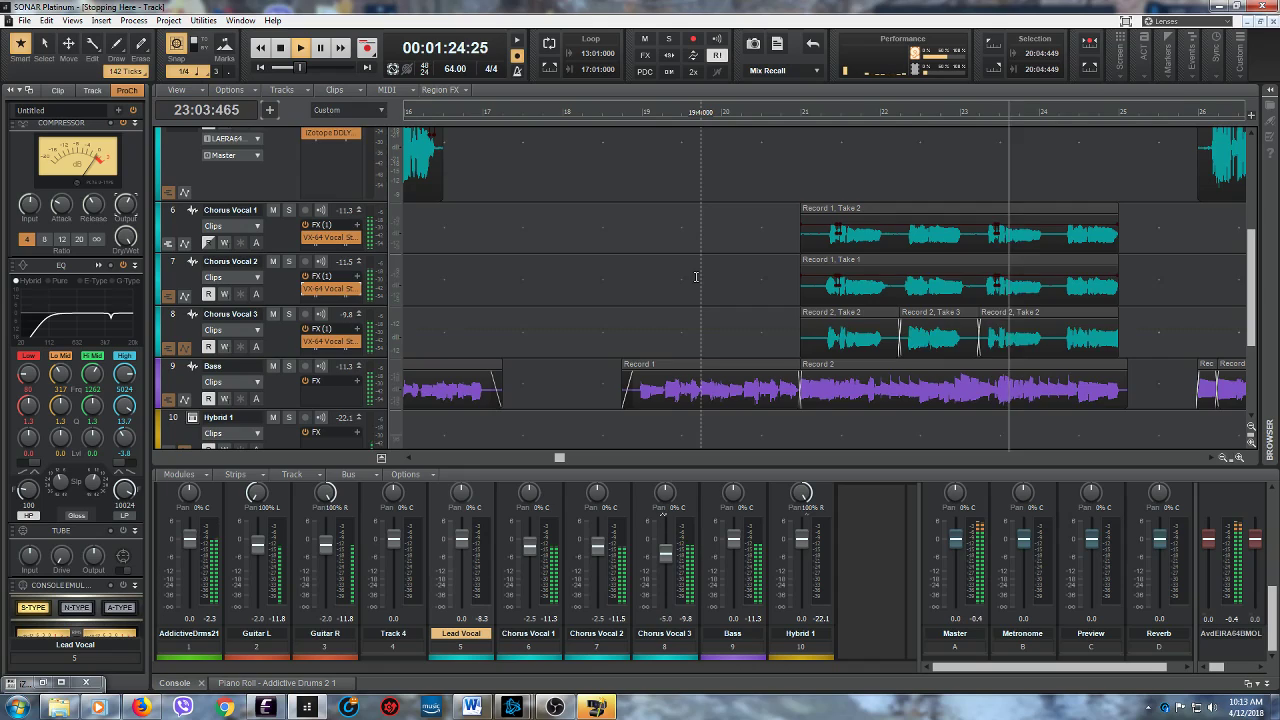
scroll(697, 277, down, 1)
scroll(689, 274, up, 4)
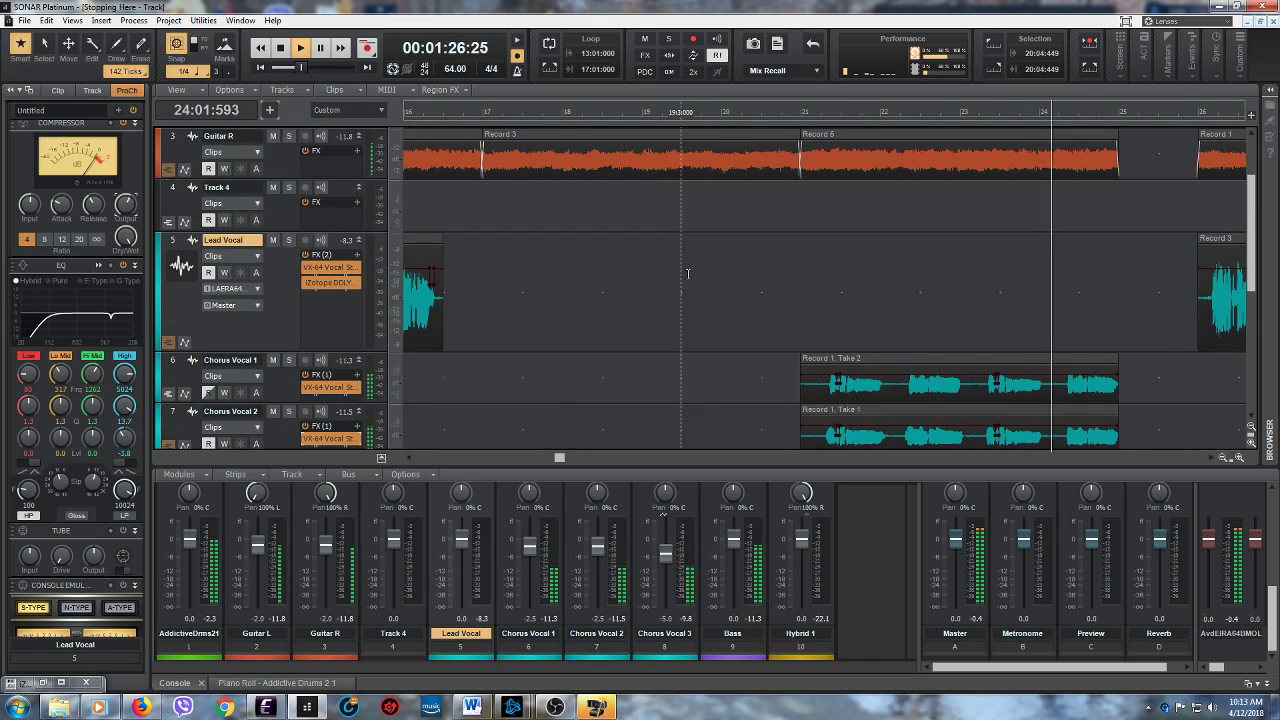
scroll(684, 272, down, 2)
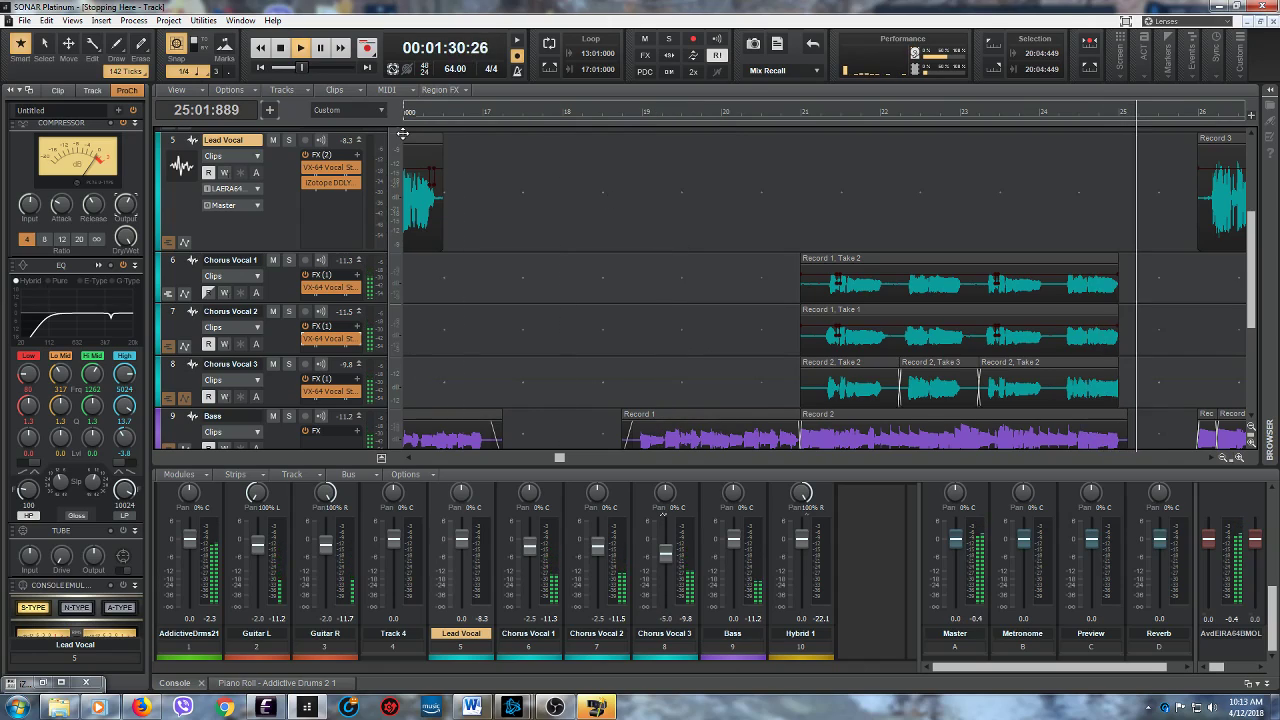
click(281, 48)
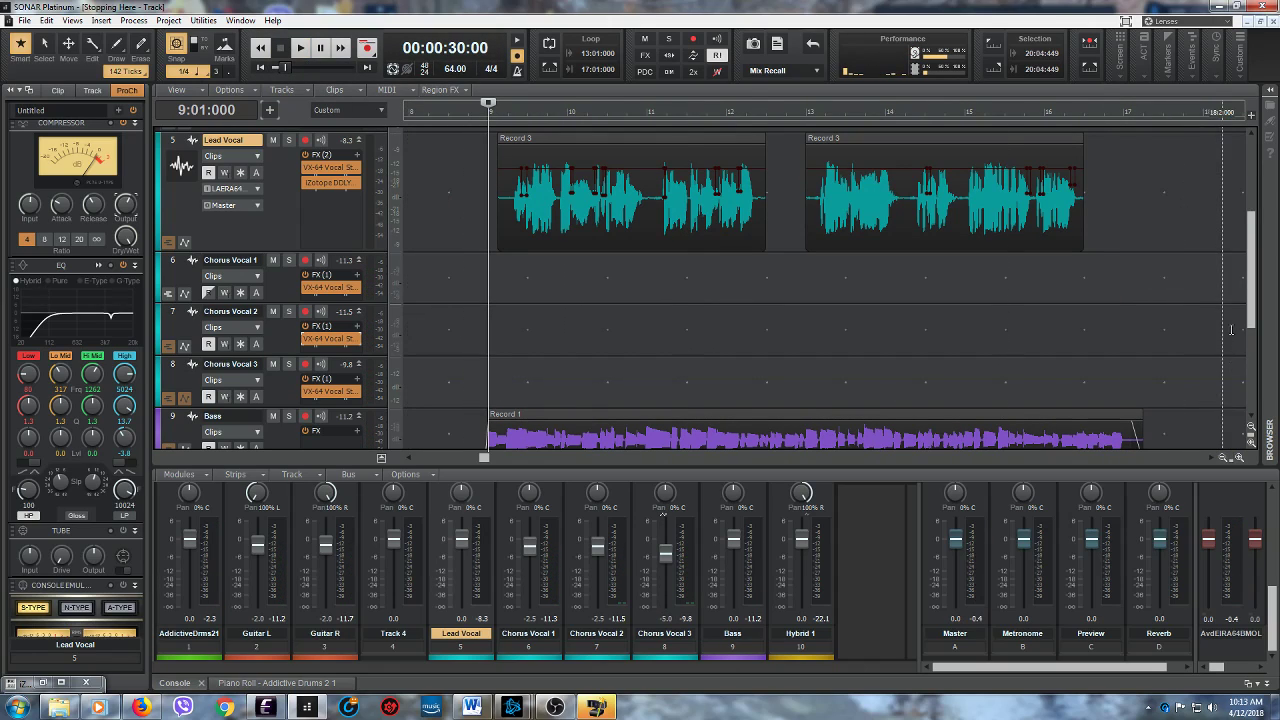
- Play the song from 25:01:000 to check the Lead Vocal phrases that follow the chorus
drag(1251, 327, 1251, 380)
drag(485, 459, 594, 459)
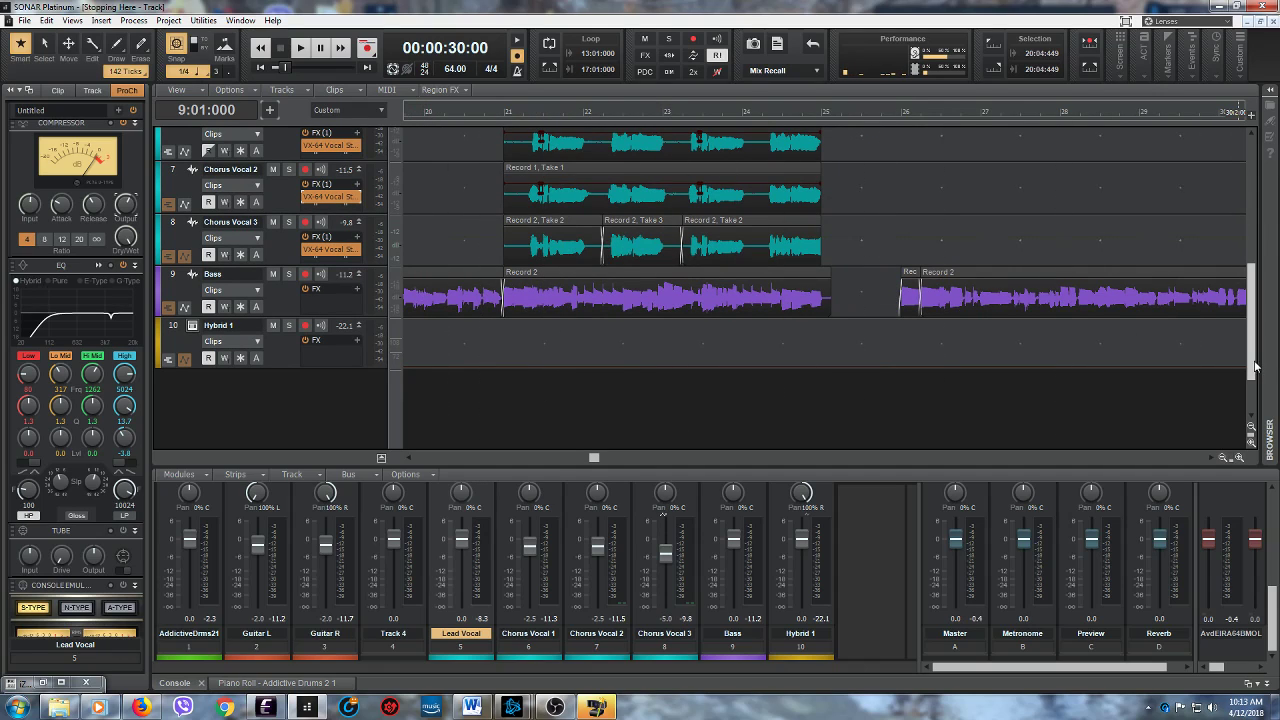
drag(1259, 367, 1262, 323)
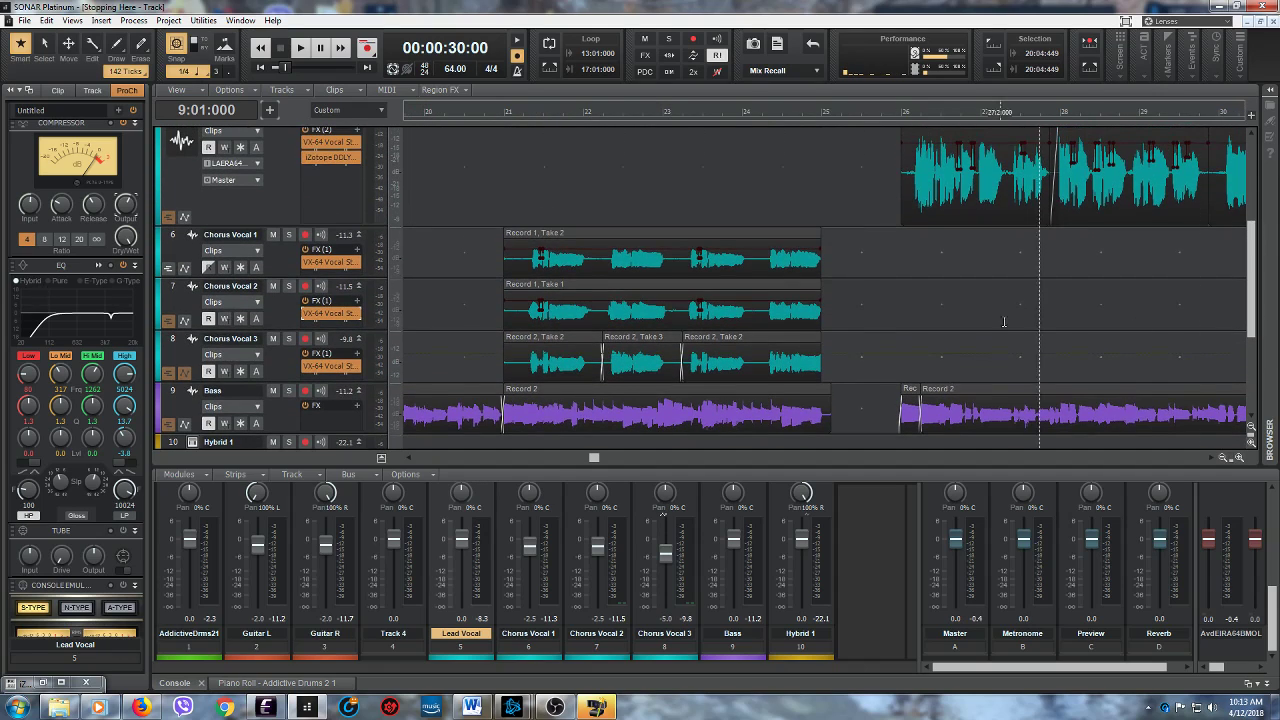
click(836, 287)
click(299, 49)
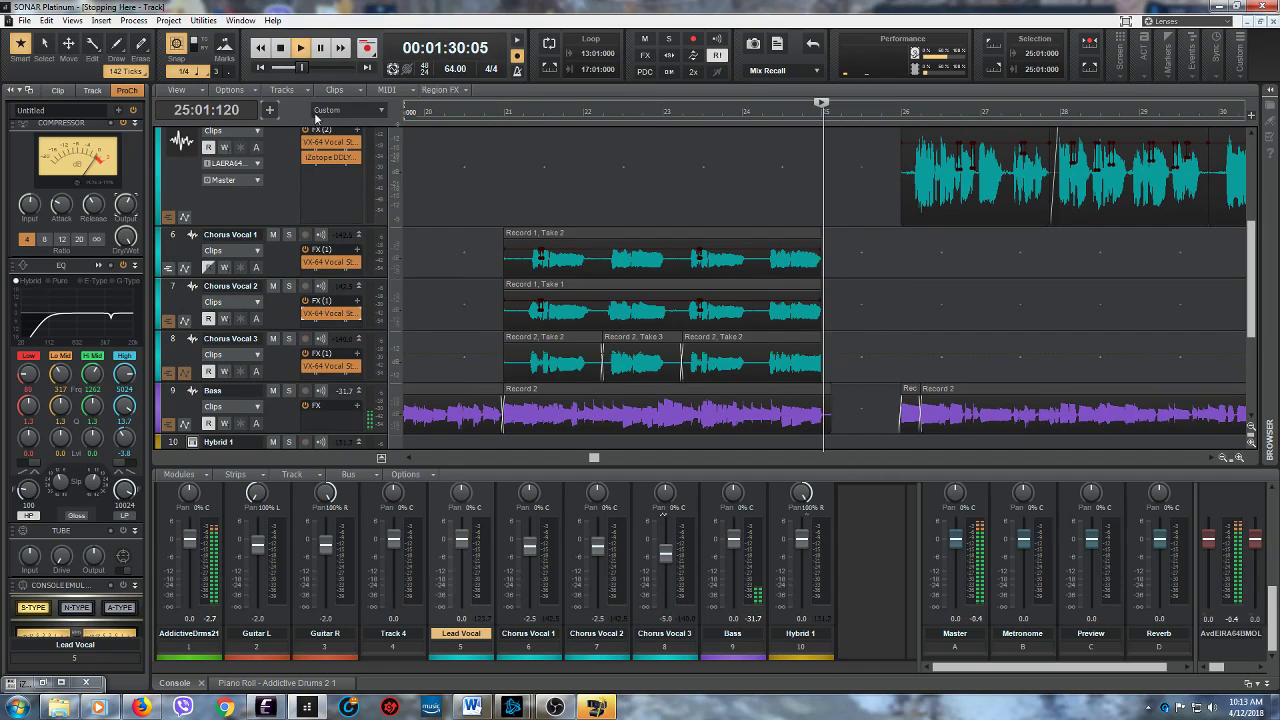
click(282, 47)
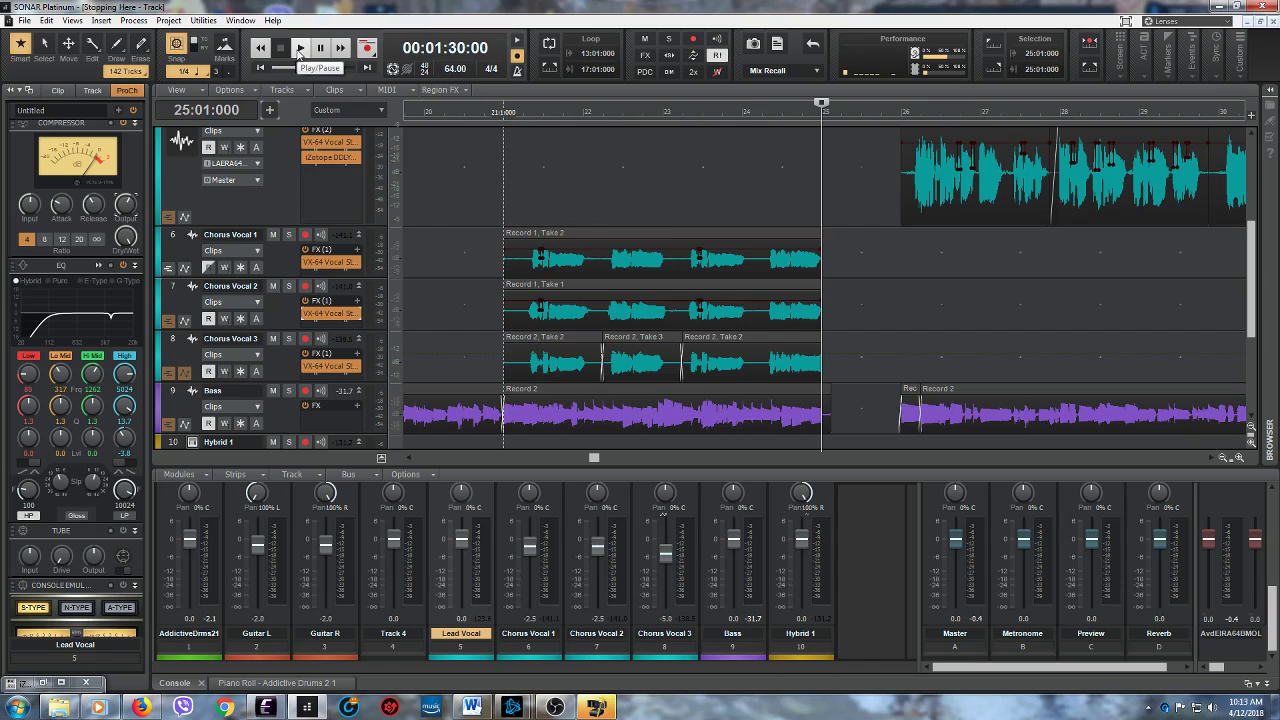
click(299, 50)
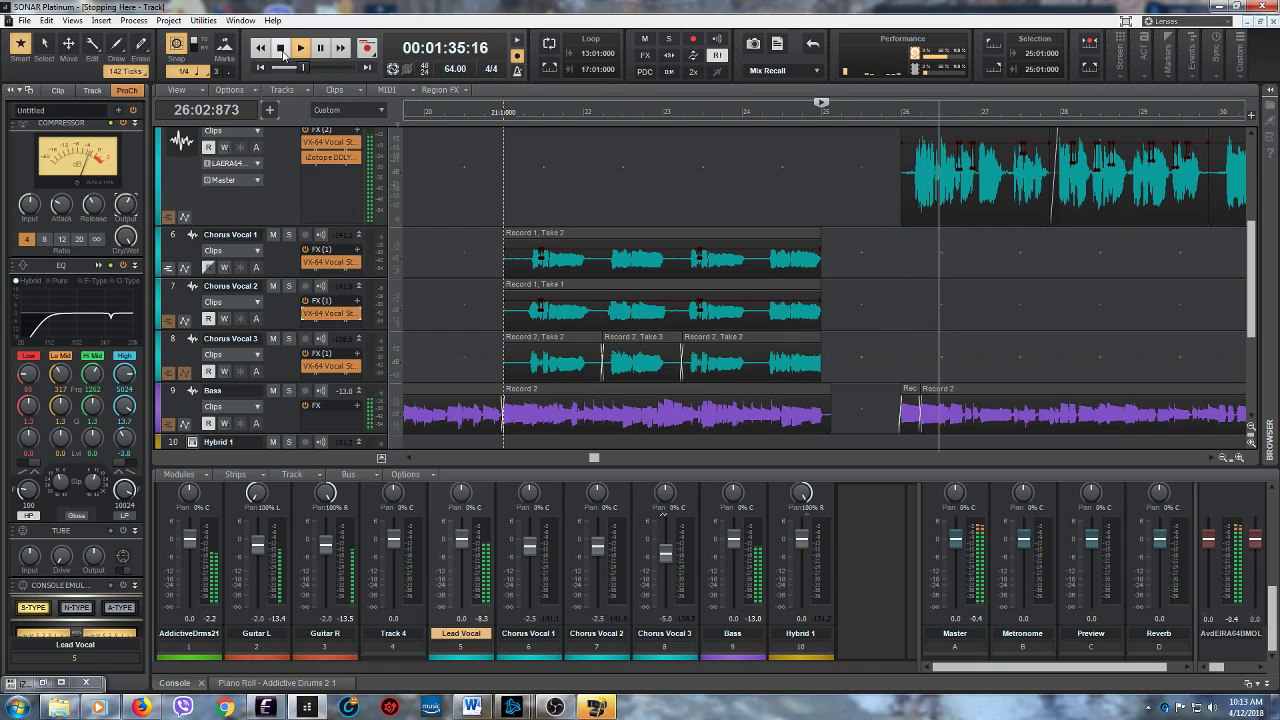
scroll(873, 362, up, 3)
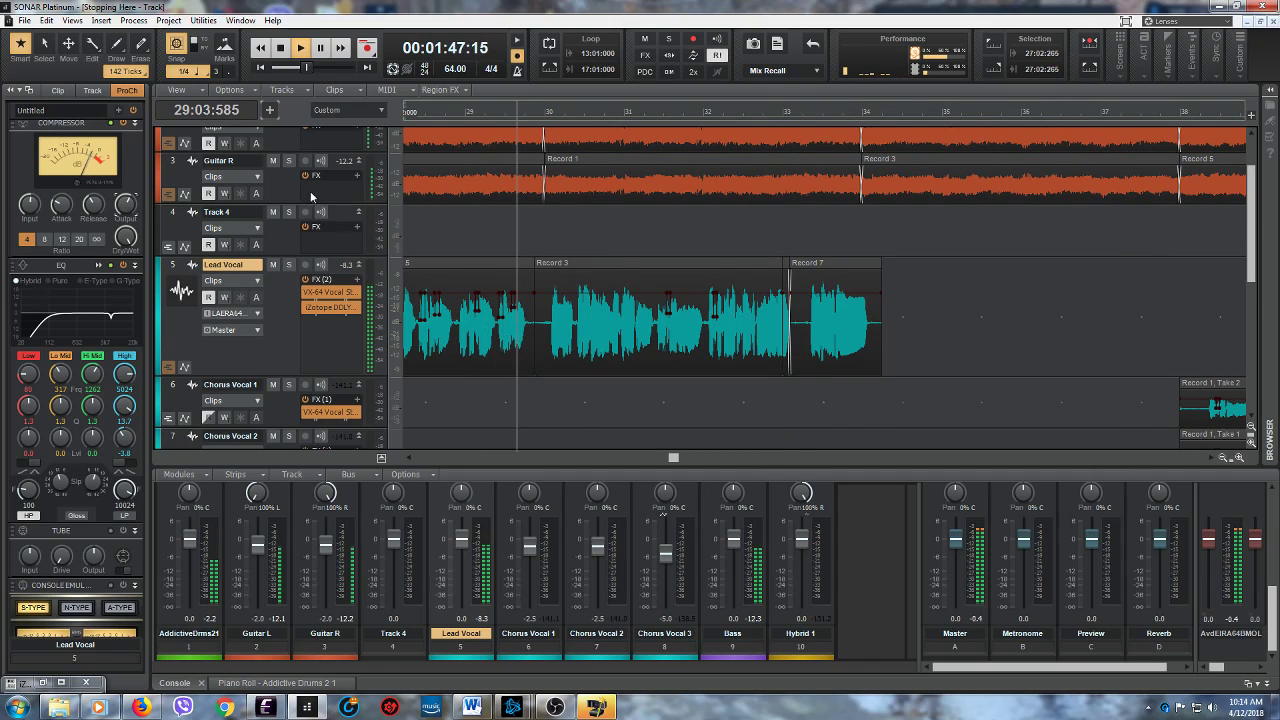
click(280, 48)
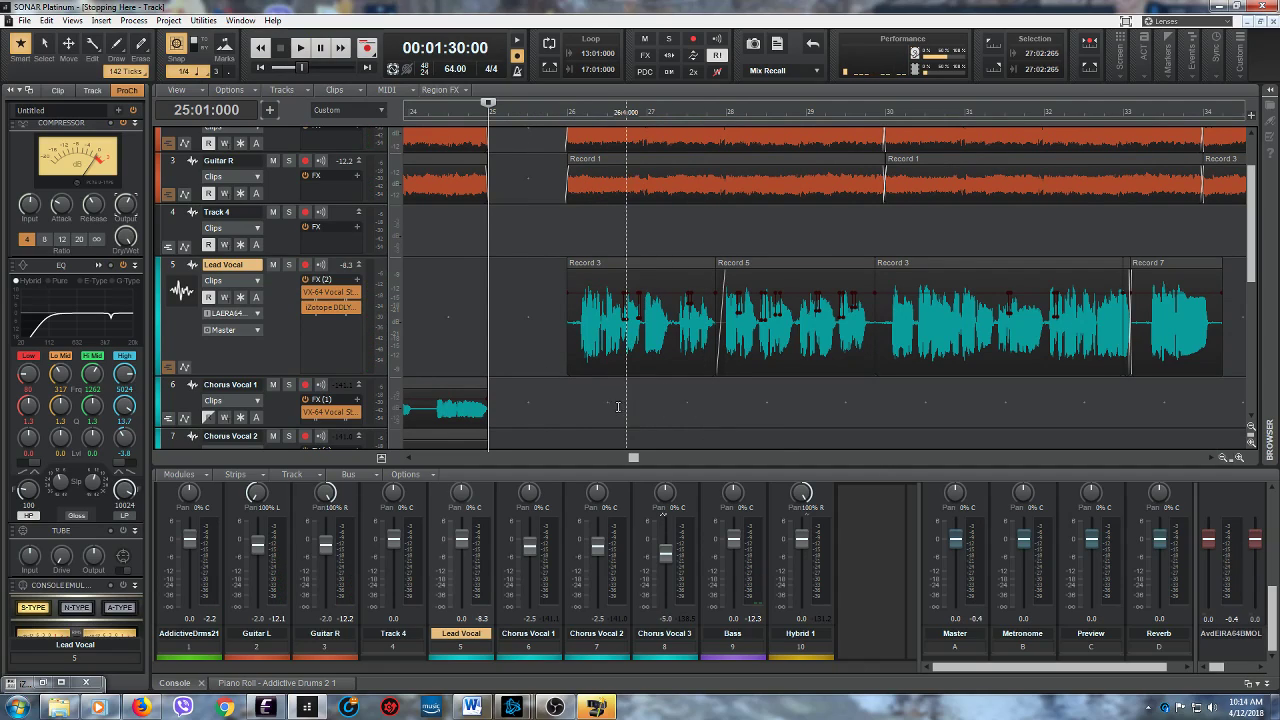
- Play the song from 27:02:000 to check the change between Lead Vocal clips just before measure 28
click(667, 408)
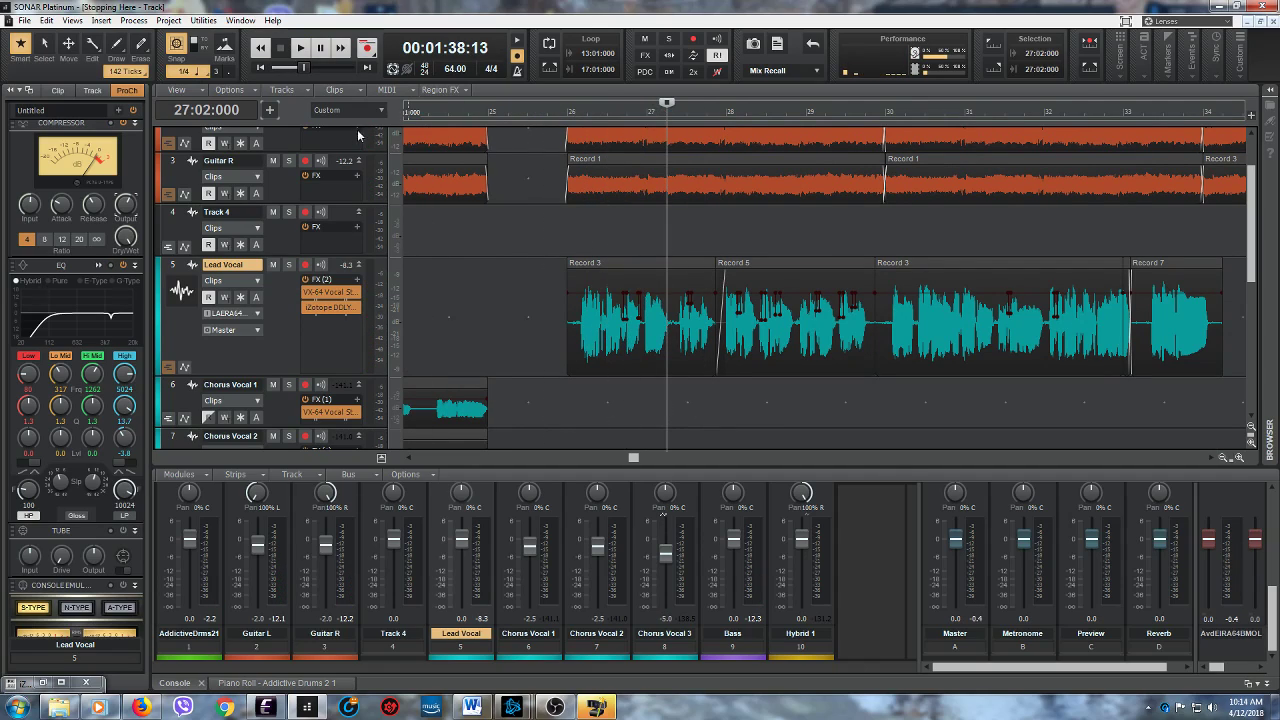
click(300, 50)
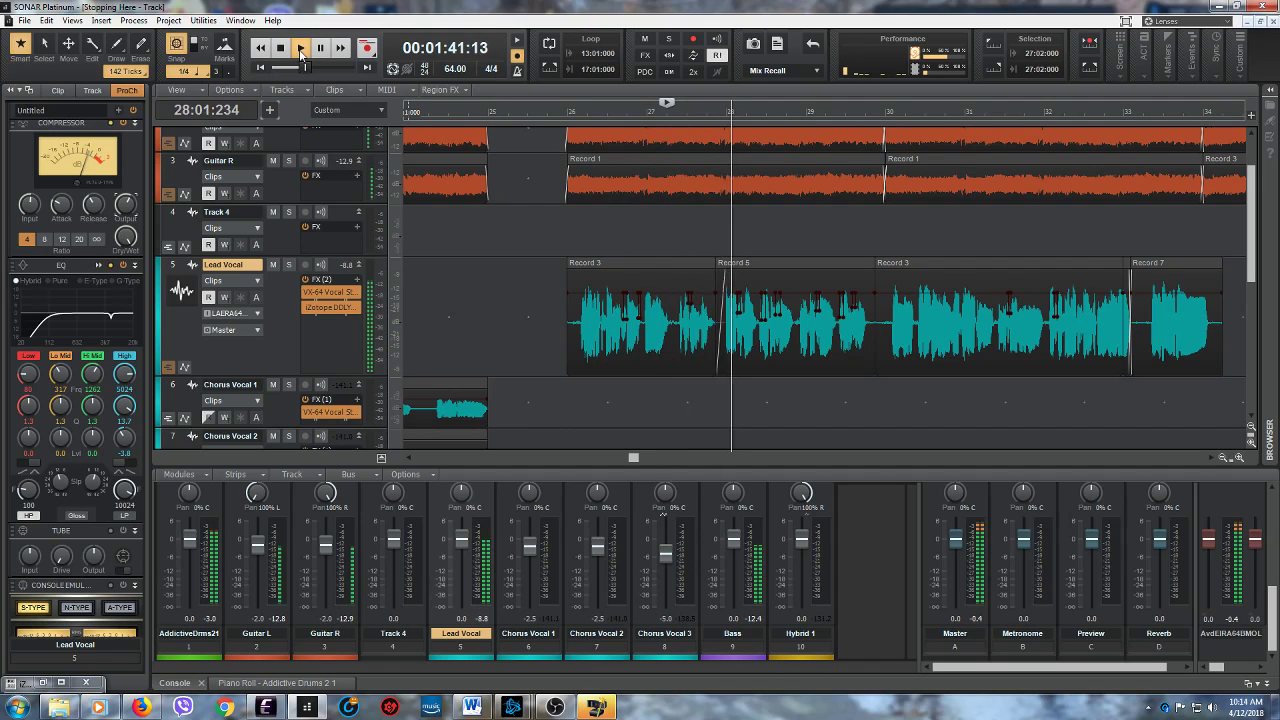
click(282, 48)
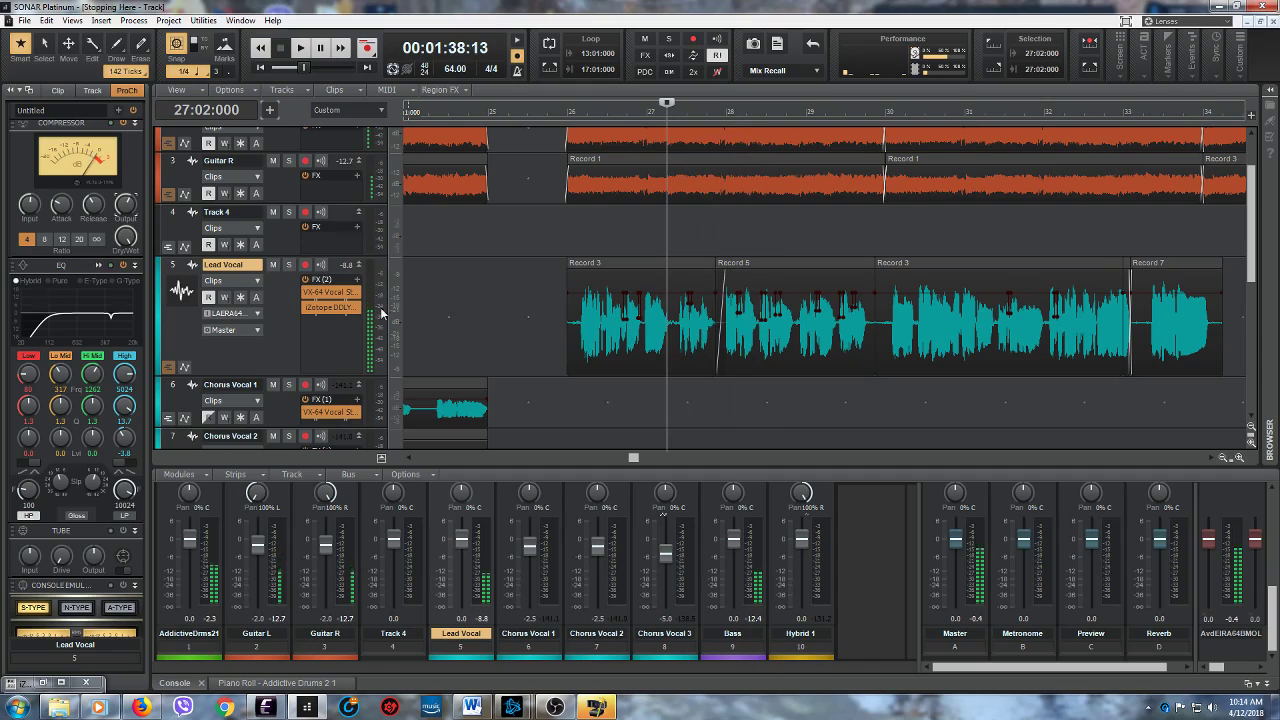
- Show the Lead Vocal's take lanes and enlarge their height to display the T3 and T2 clips clearly
click(169, 368)
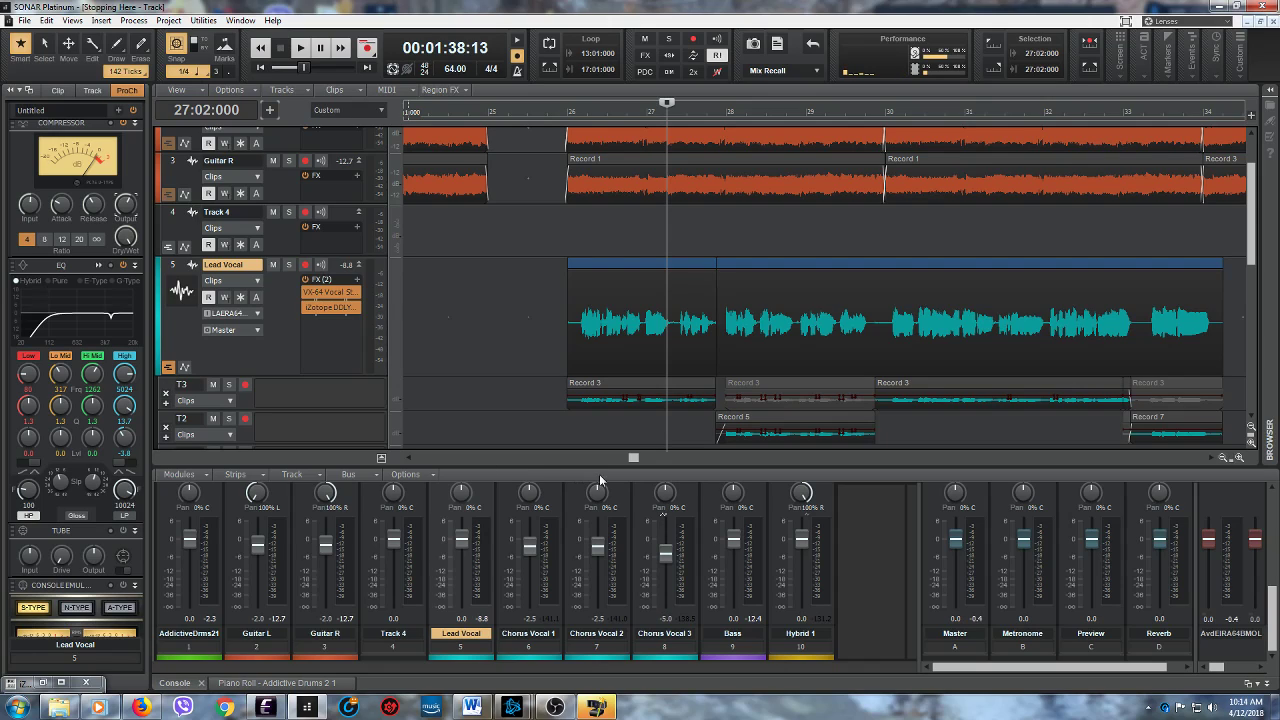
drag(1254, 265, 1255, 287)
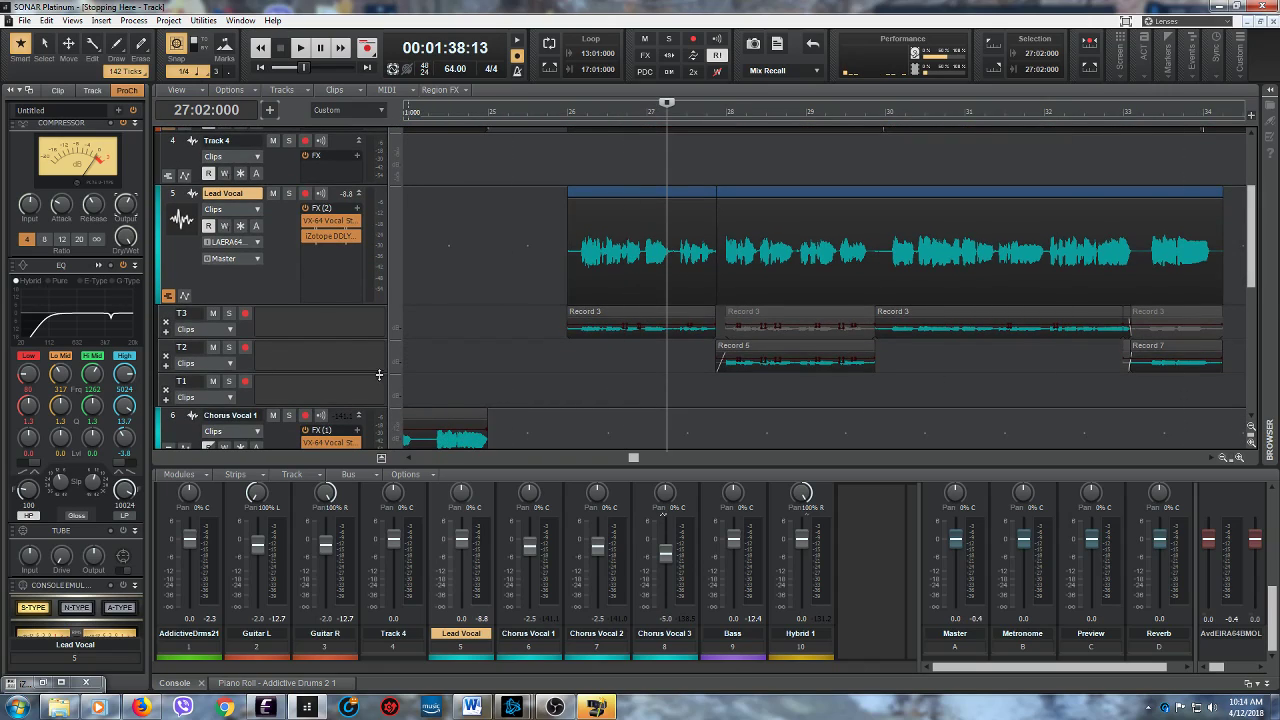
drag(368, 373, 368, 425)
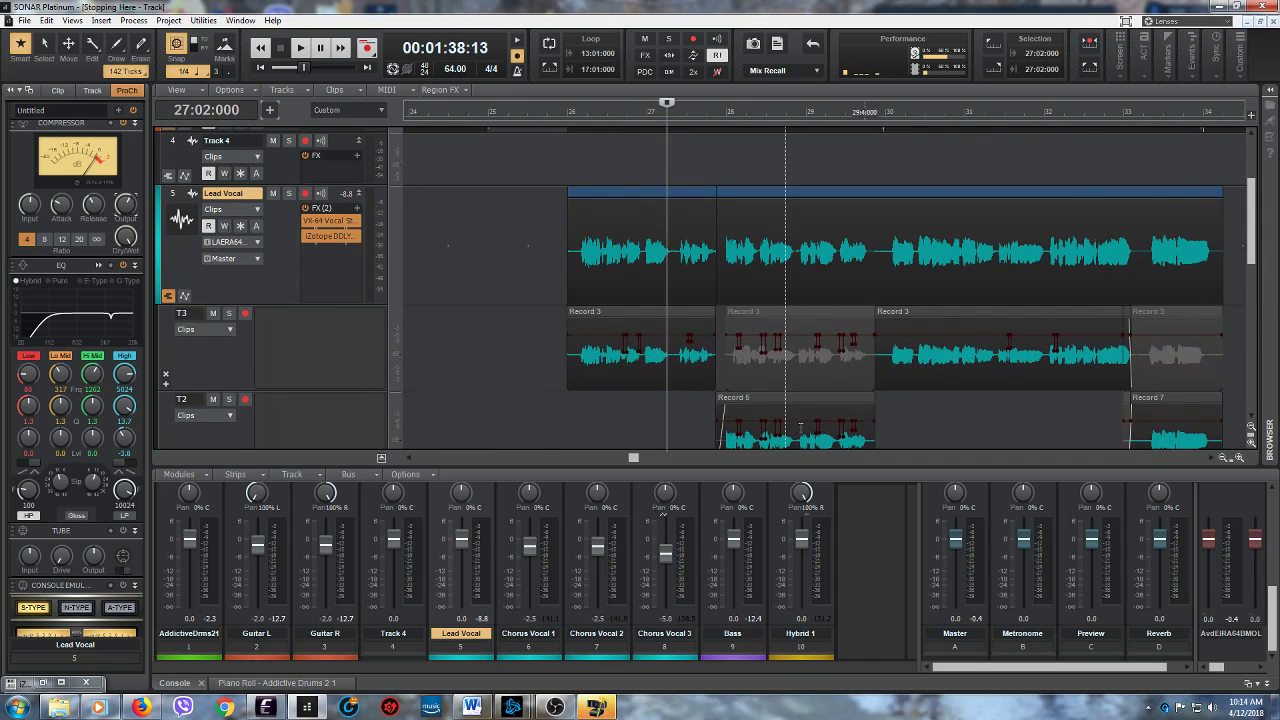
drag(1255, 248, 1255, 274)
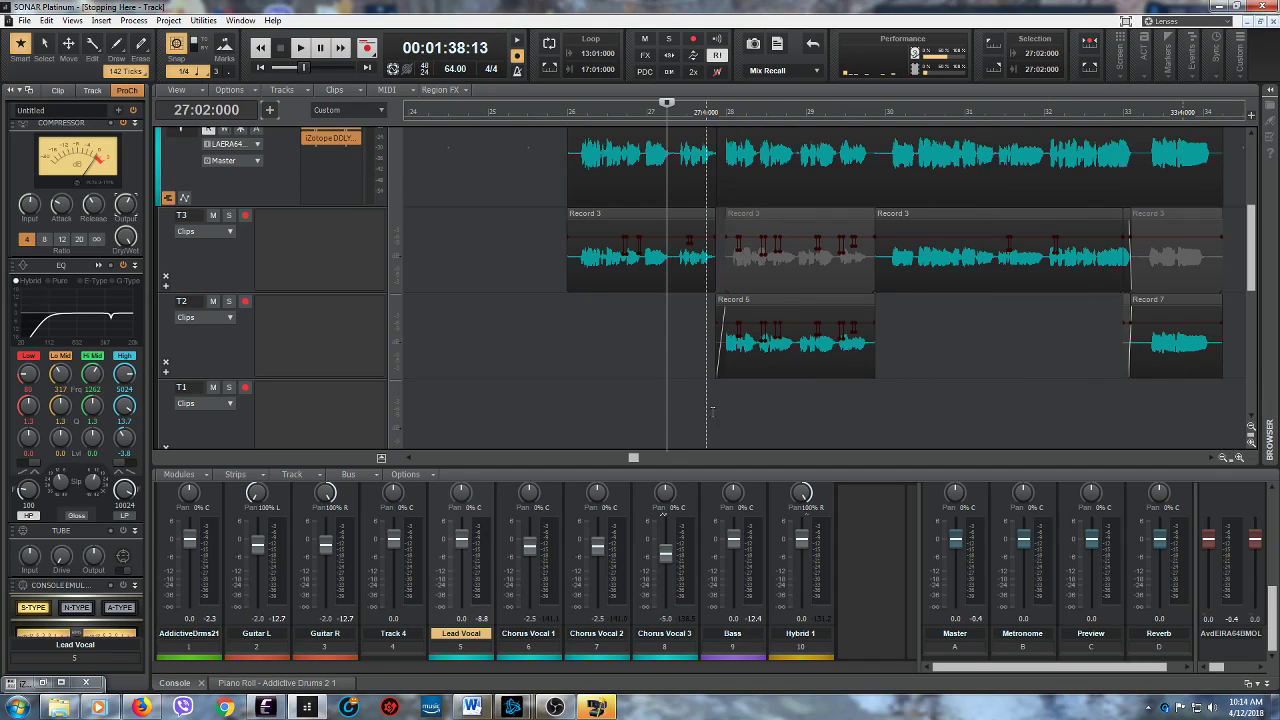
- Solo take lane T2 and play from 27:04:000 to check the start of its clip near measure 28
click(707, 424)
drag(1231, 457, 1178, 444)
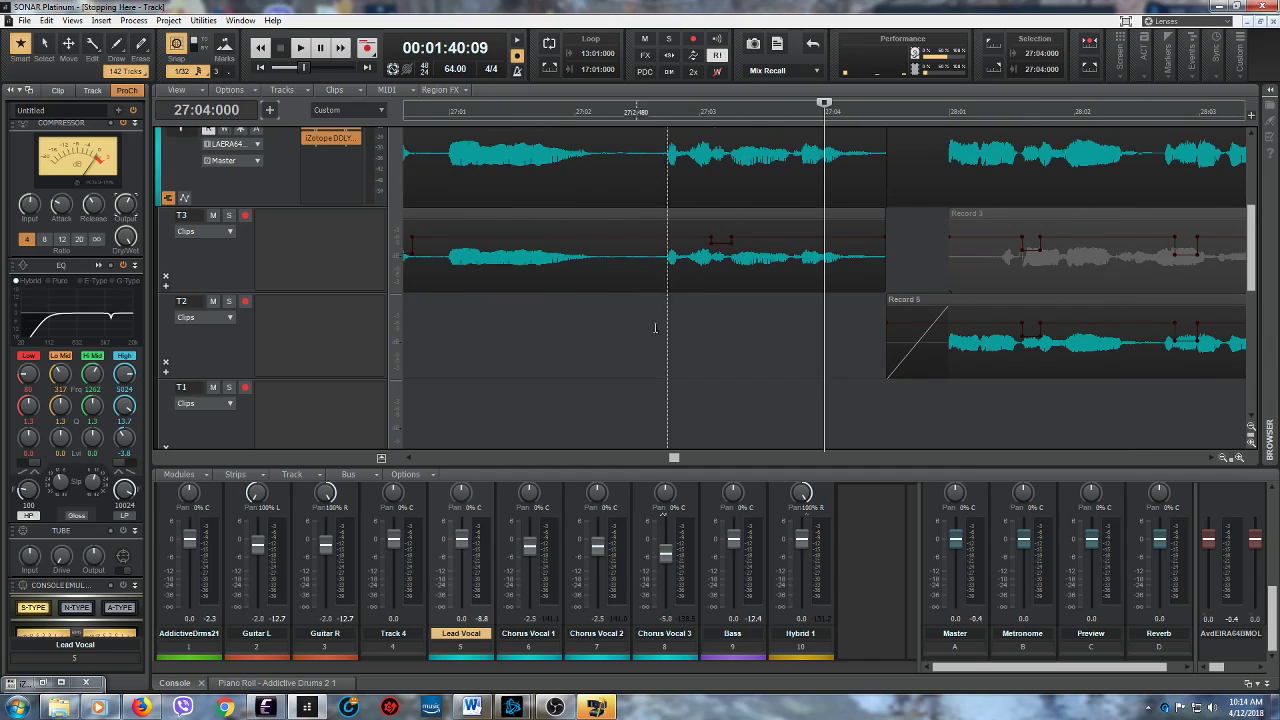
click(228, 301)
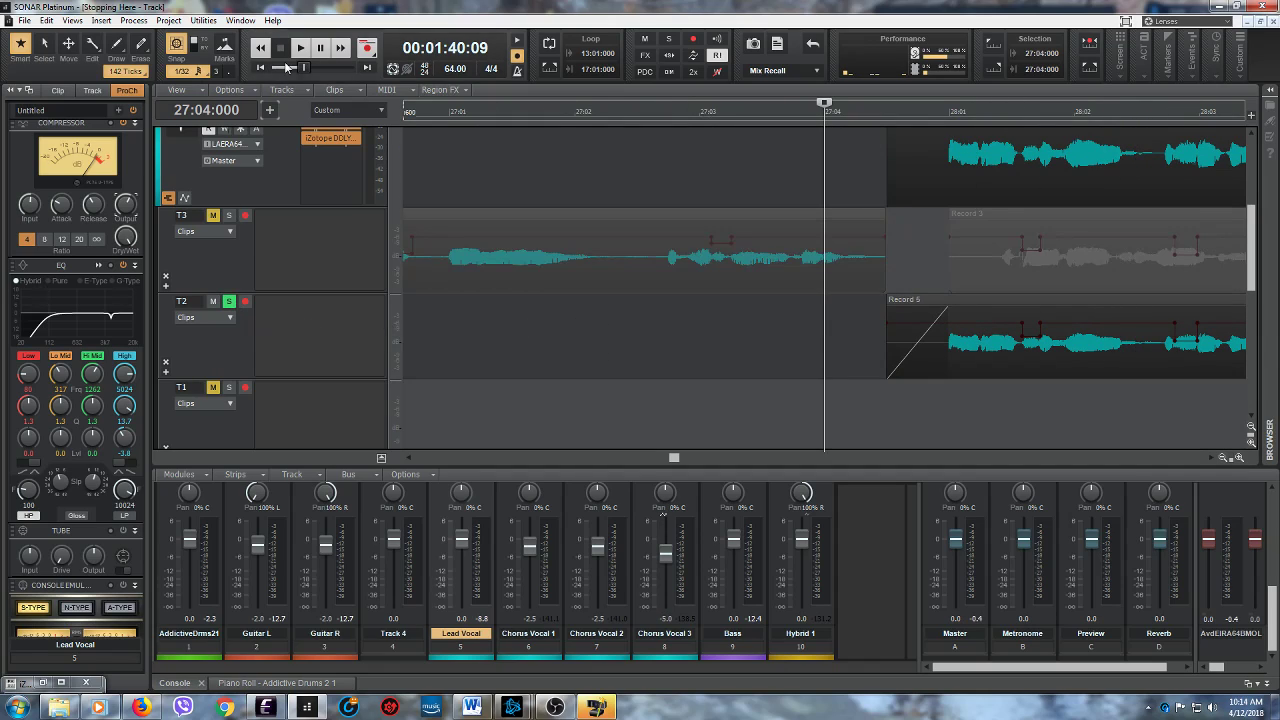
click(299, 49)
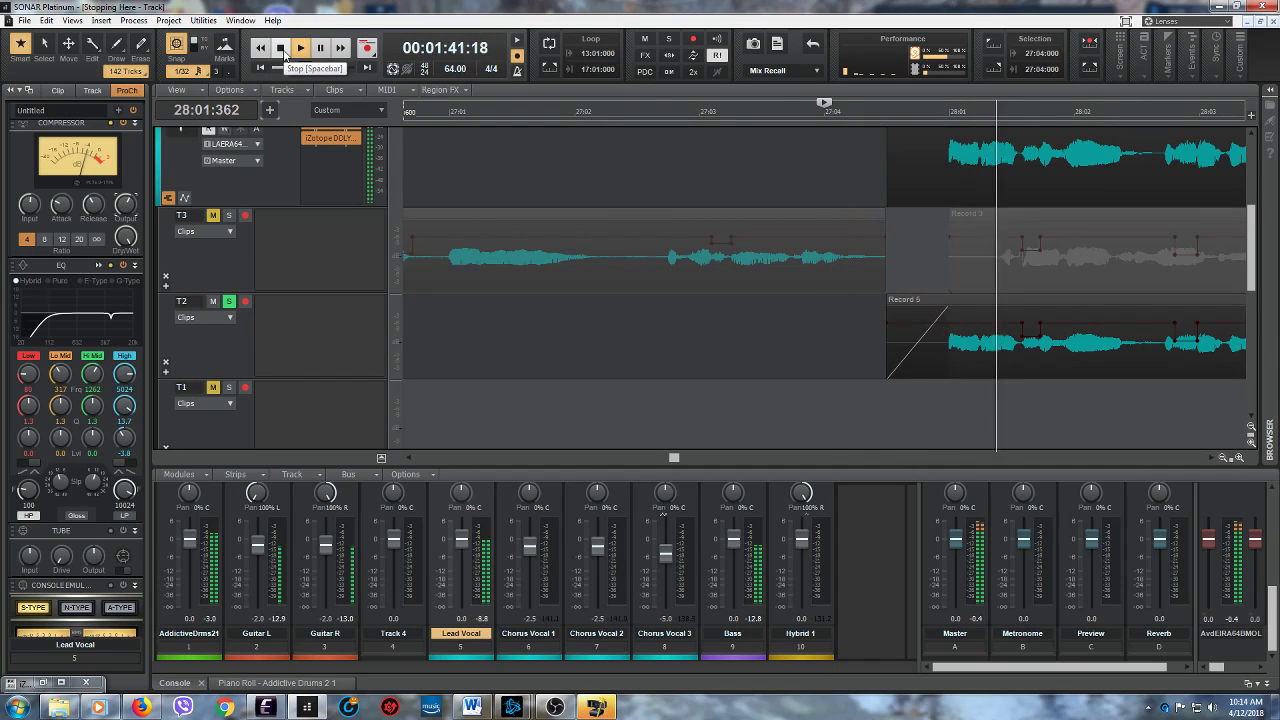
click(281, 48)
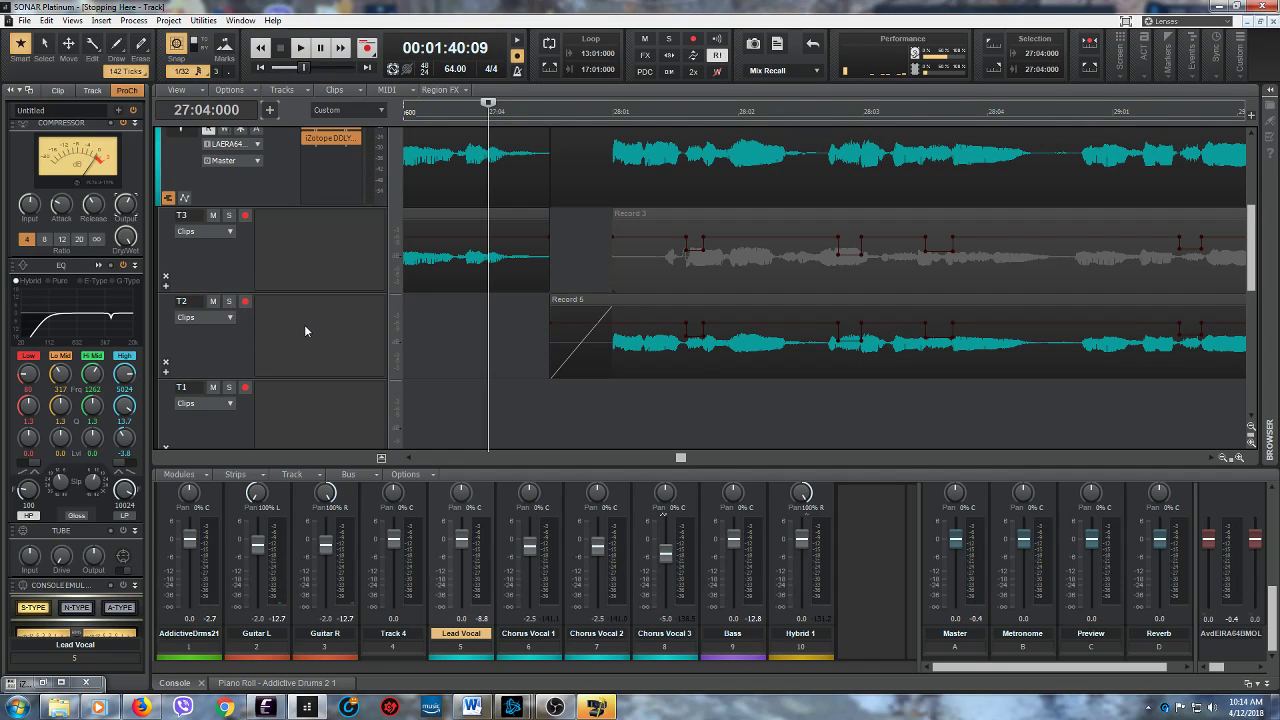
- Solo the Lead Vocal and play it from 27:04:000 twice to check the transition from lane T3 to lane T2
scroll(300, 320, up, 3)
click(289, 245)
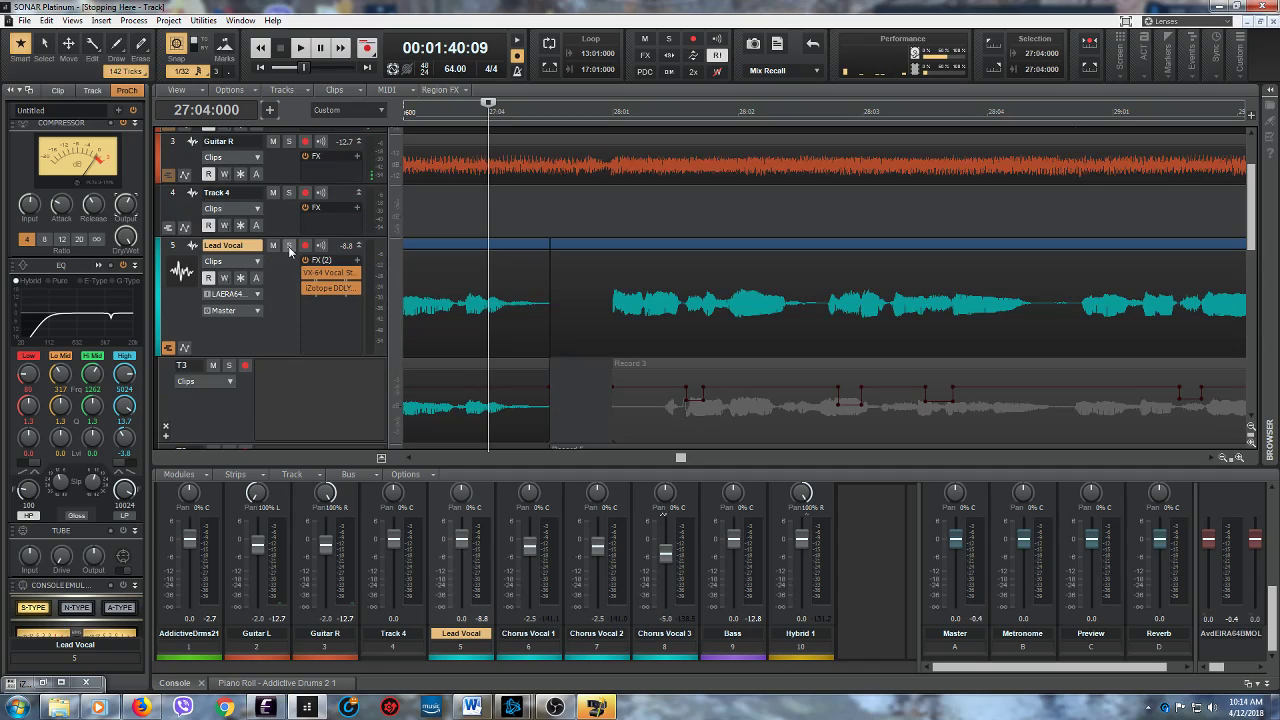
click(304, 52)
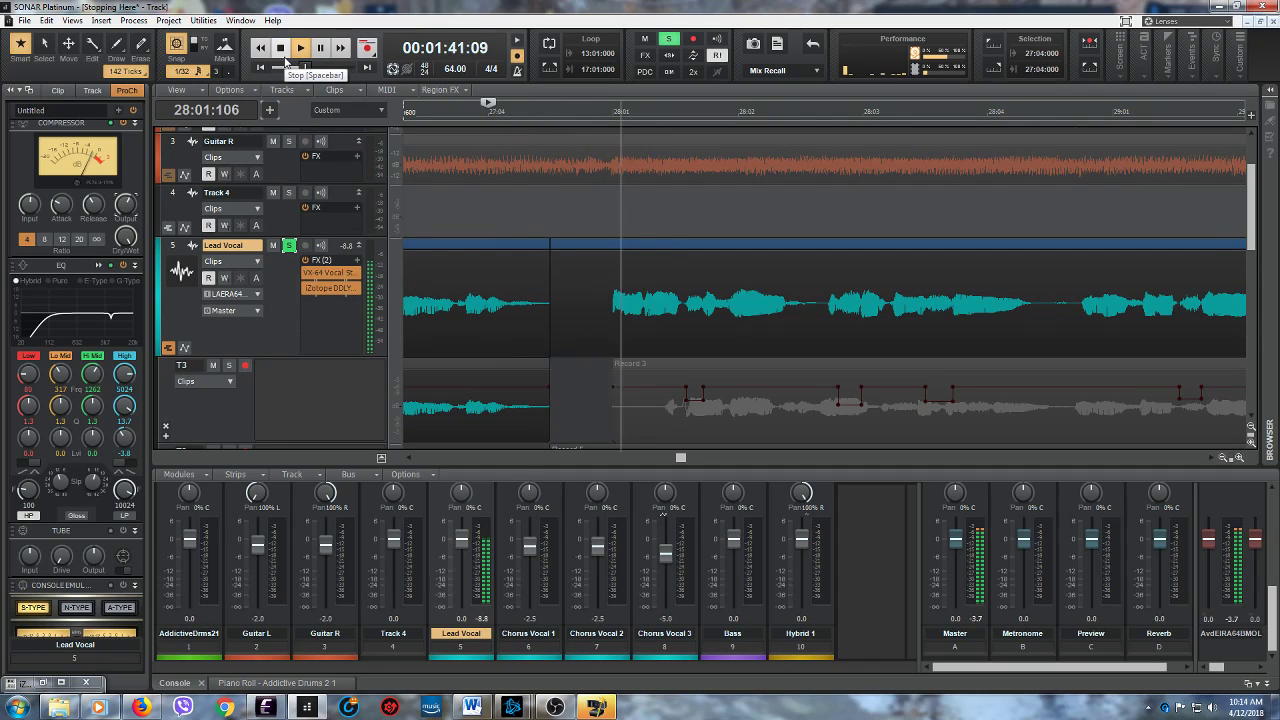
click(282, 50)
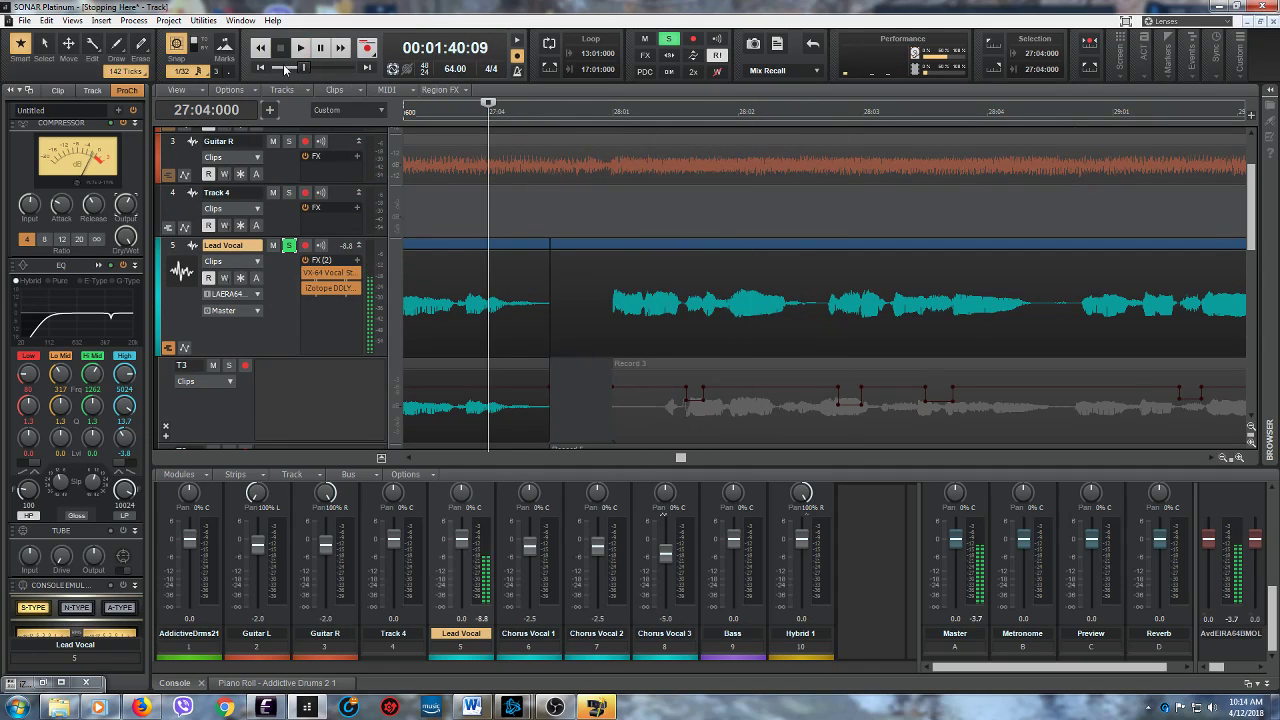
scroll(606, 346, down, 2)
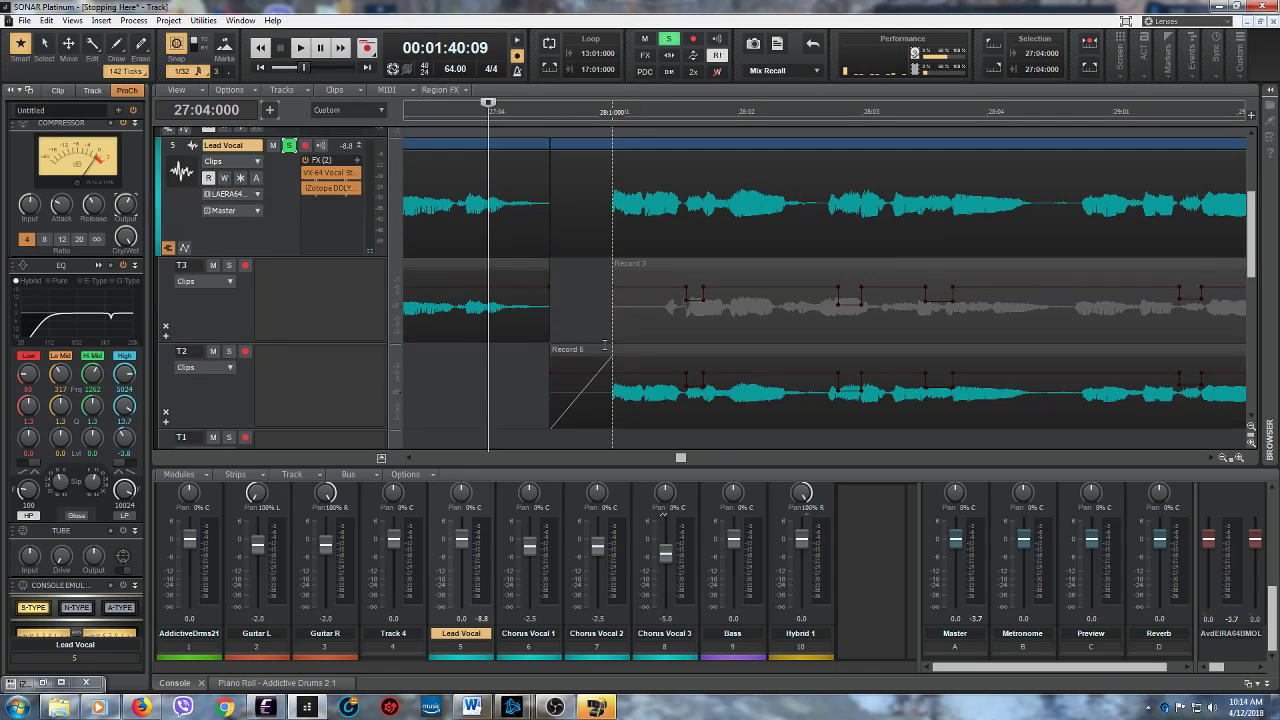
scroll(604, 346, down, 1)
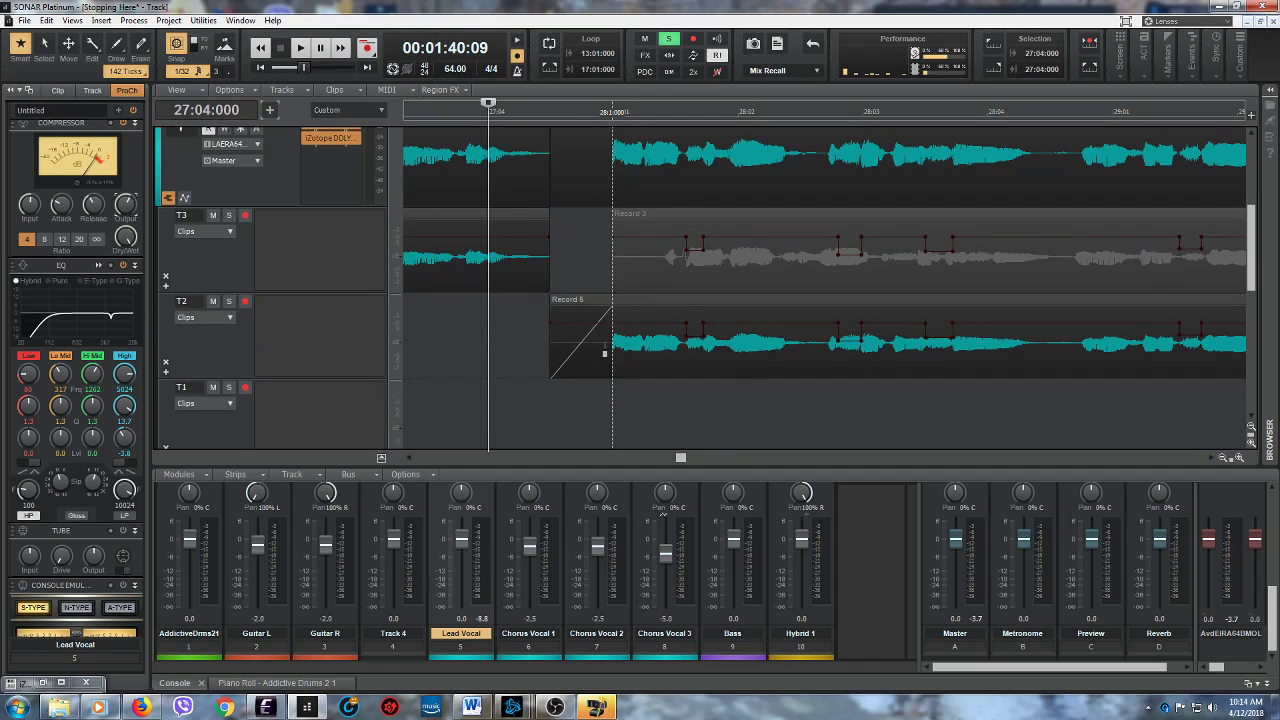
scroll(593, 273, up, 2)
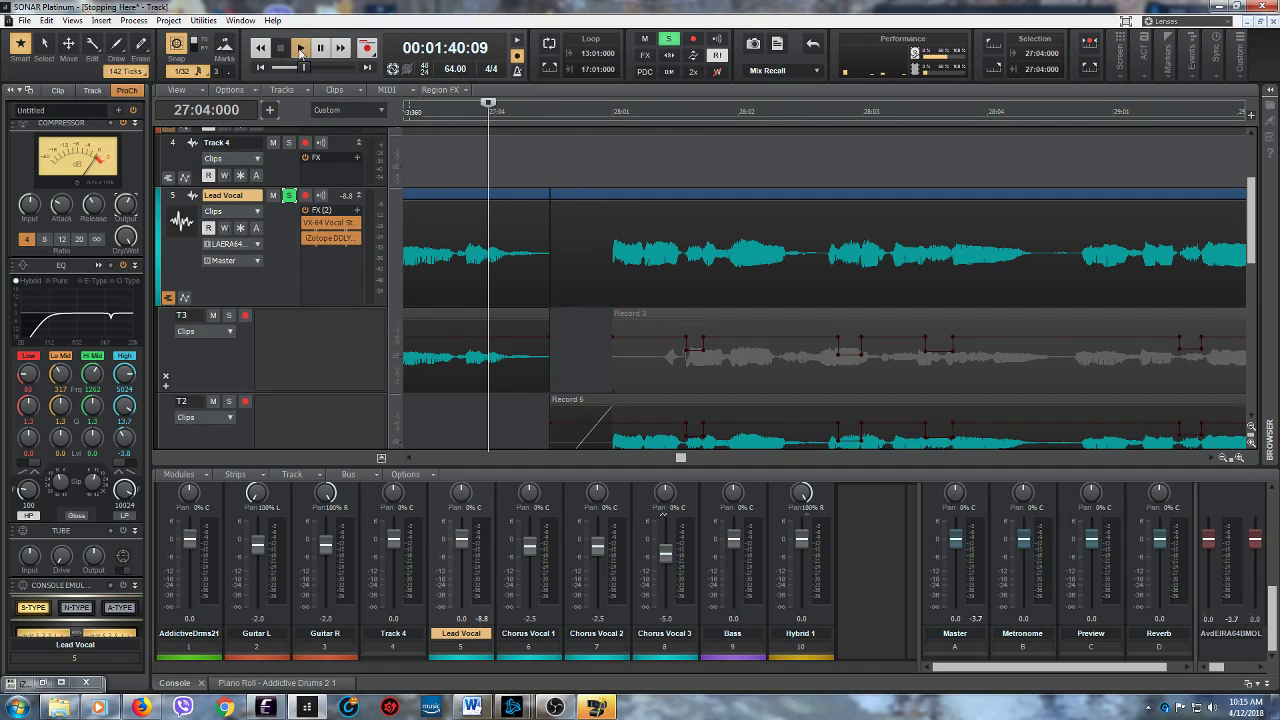
click(300, 48)
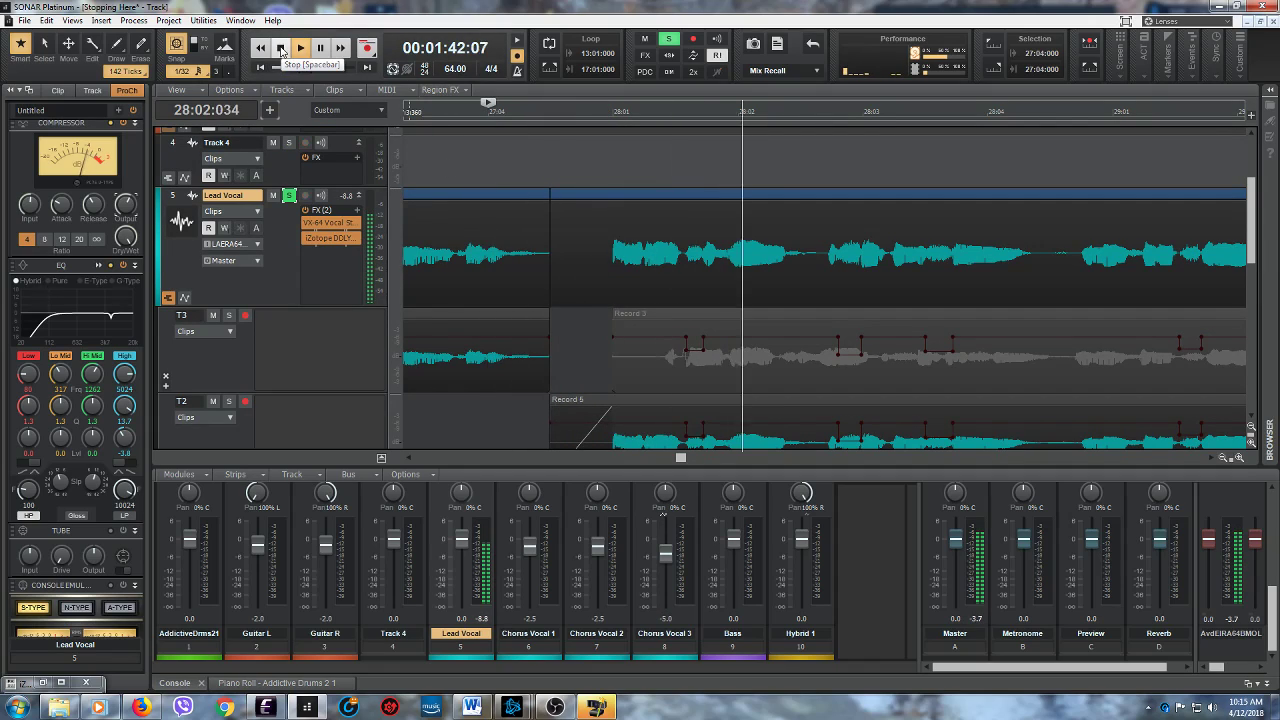
click(281, 50)
scroll(586, 277, down, 2)
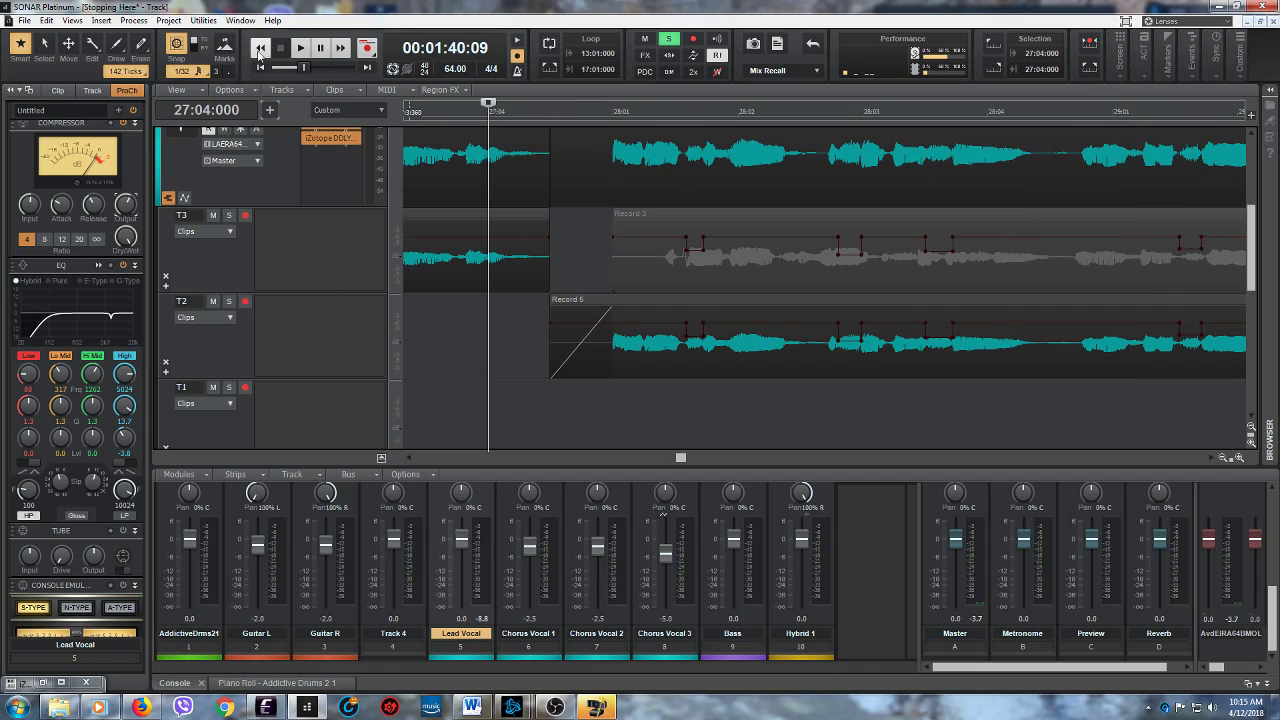
scroll(280, 282, up, 2)
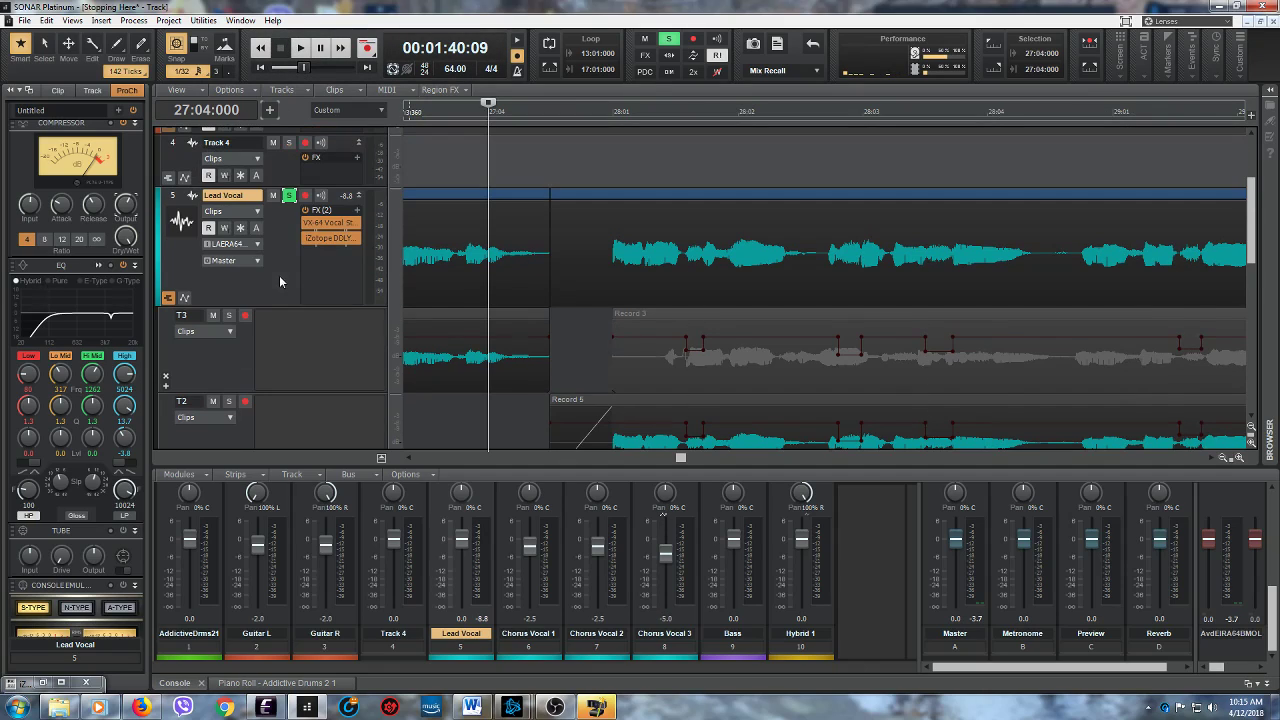
- Unsolo the Lead Vocal and play the transition from 27:04:000 in the full mix
click(289, 195)
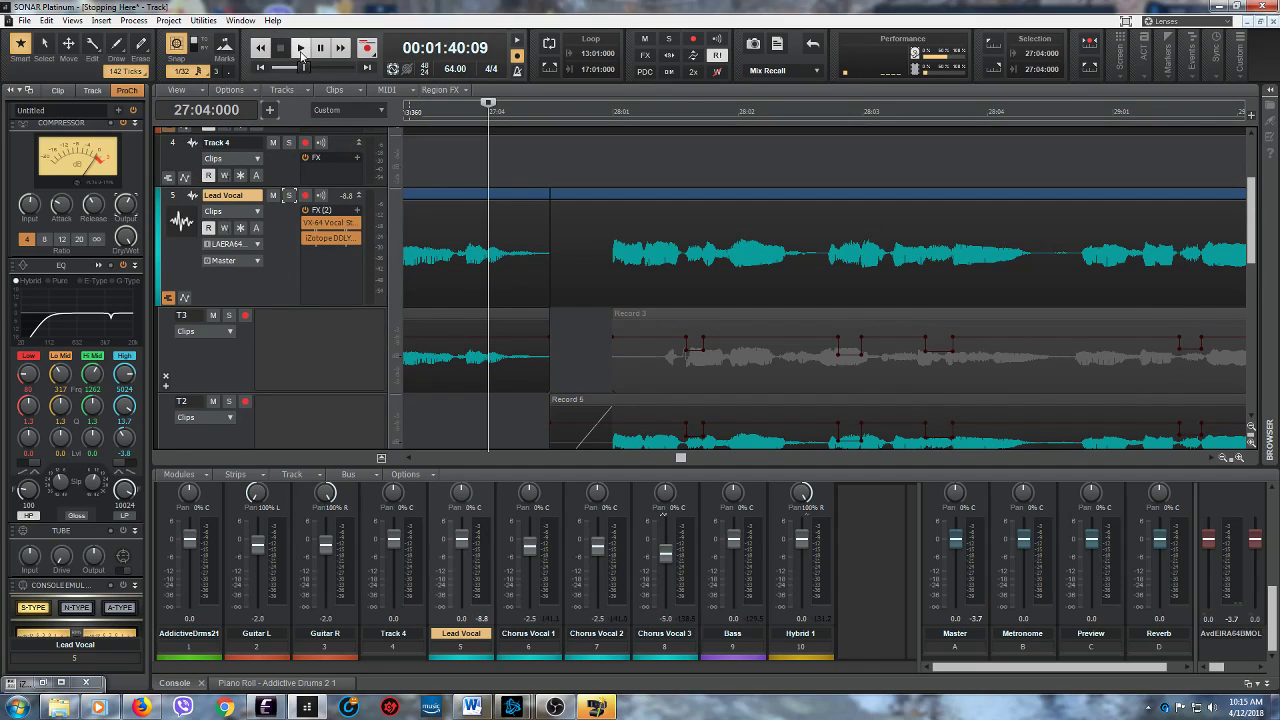
click(301, 53)
key(space)
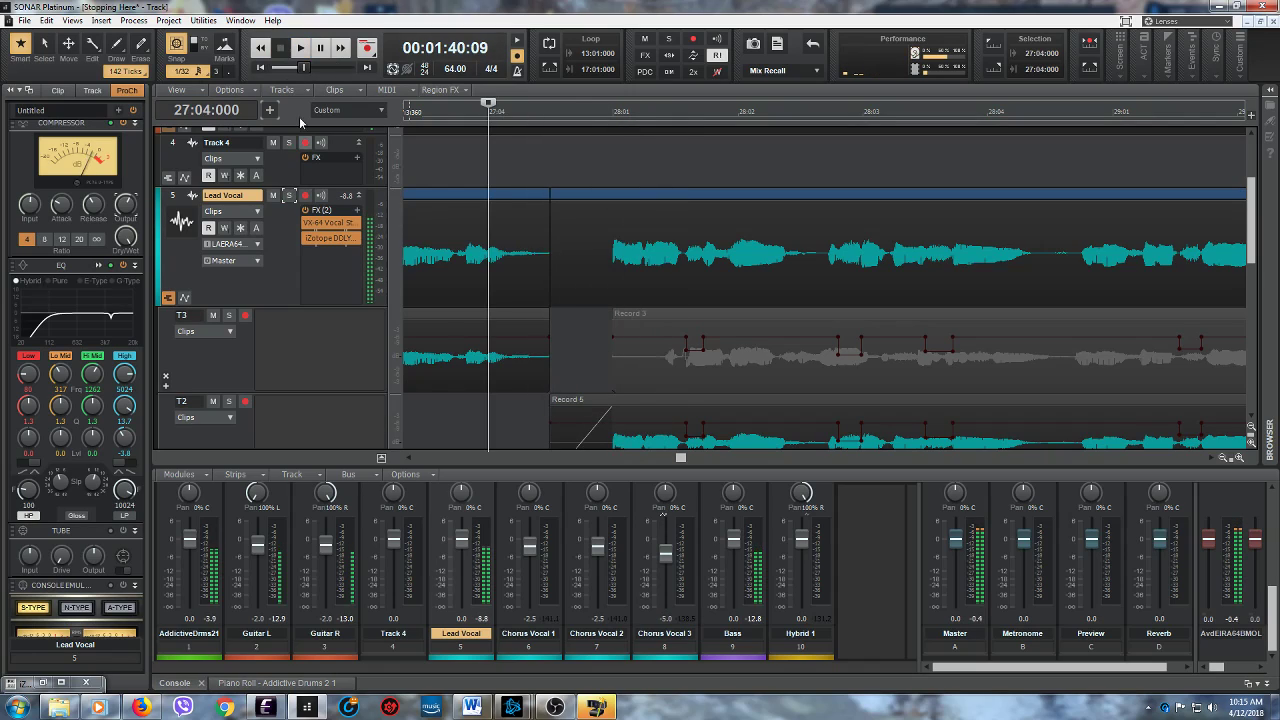
click(408, 459)
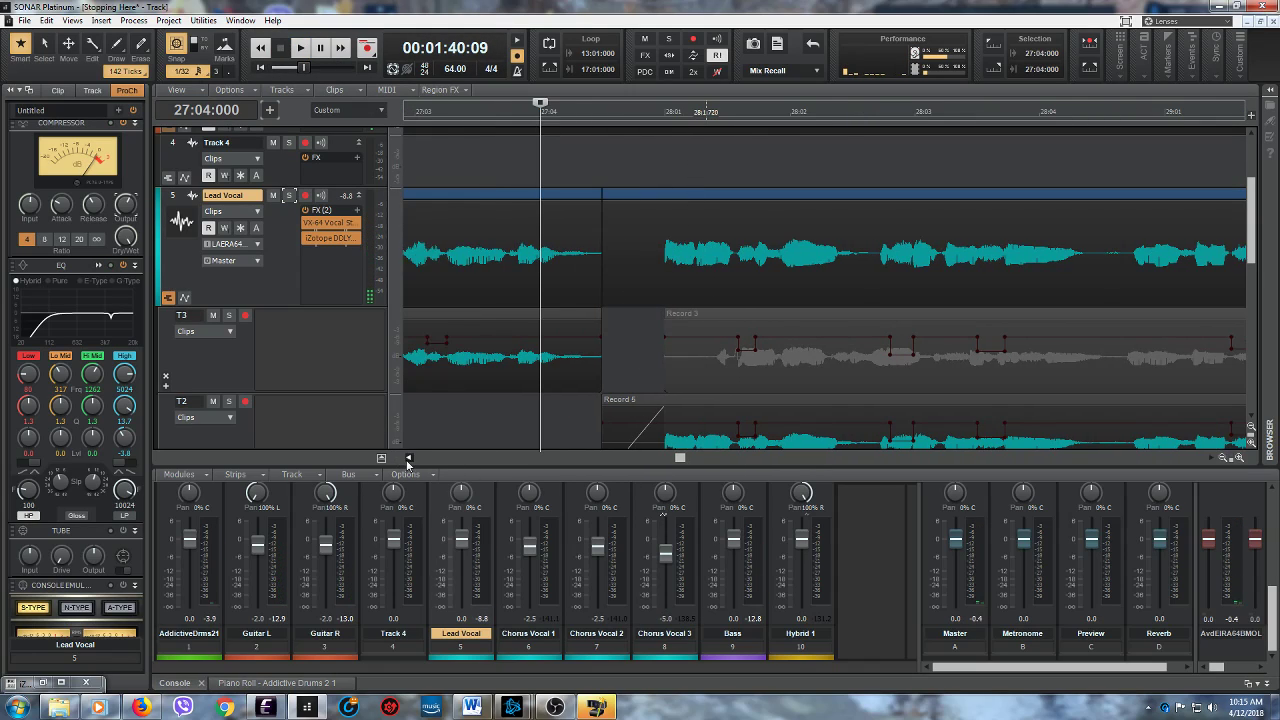
- Play the full mix twice from 27:03:000 to check the transition from lane T3 to T2 near measure 28
click(408, 459)
click(408, 459)
click(469, 417)
click(300, 47)
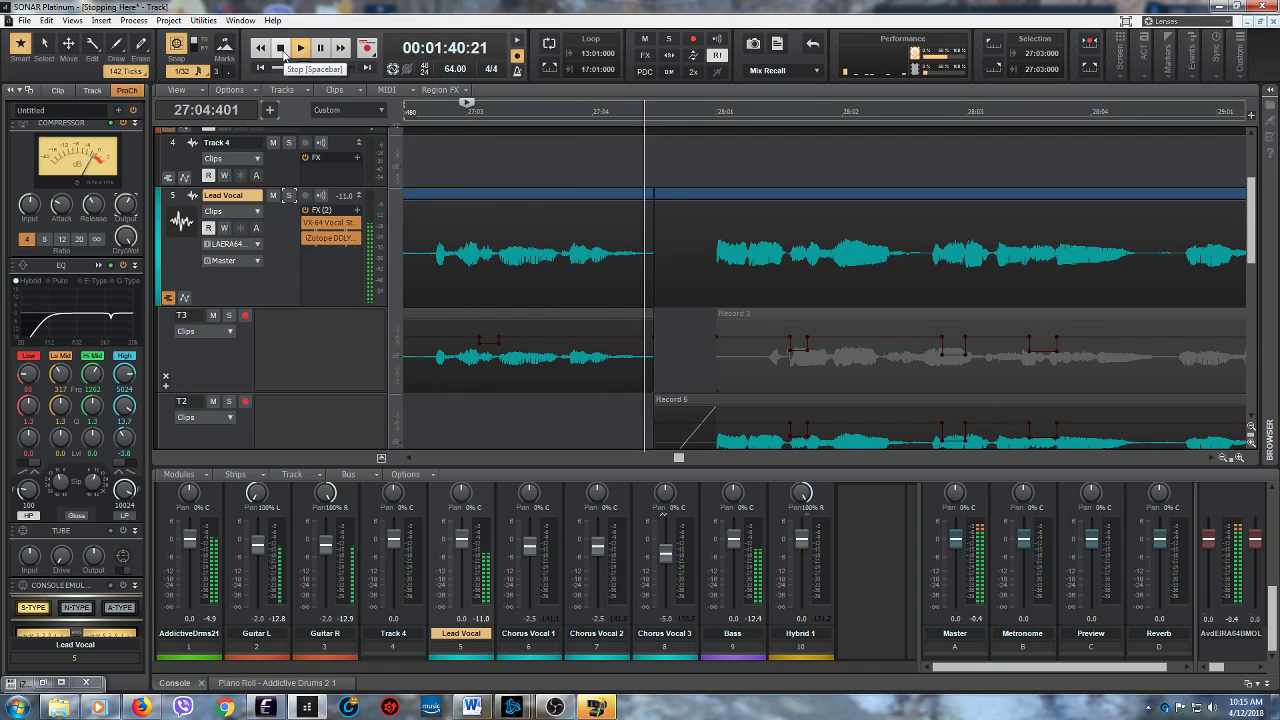
click(283, 48)
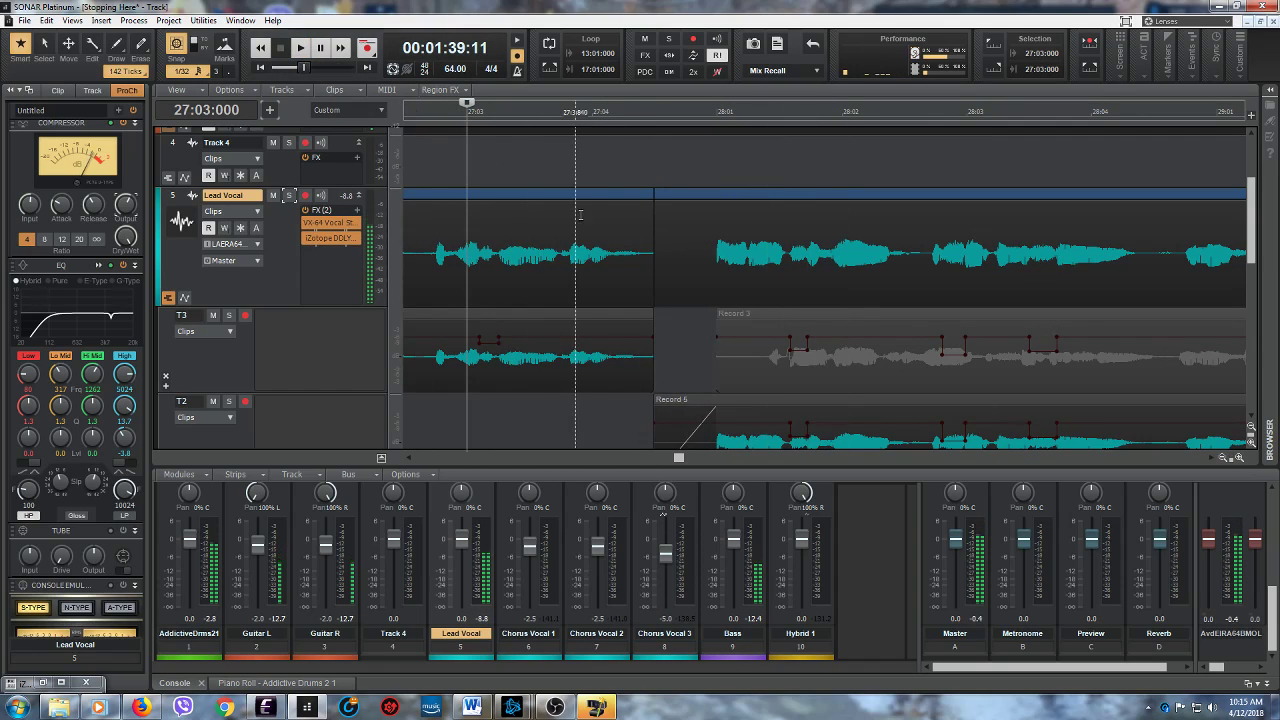
scroll(290, 250, down, 3)
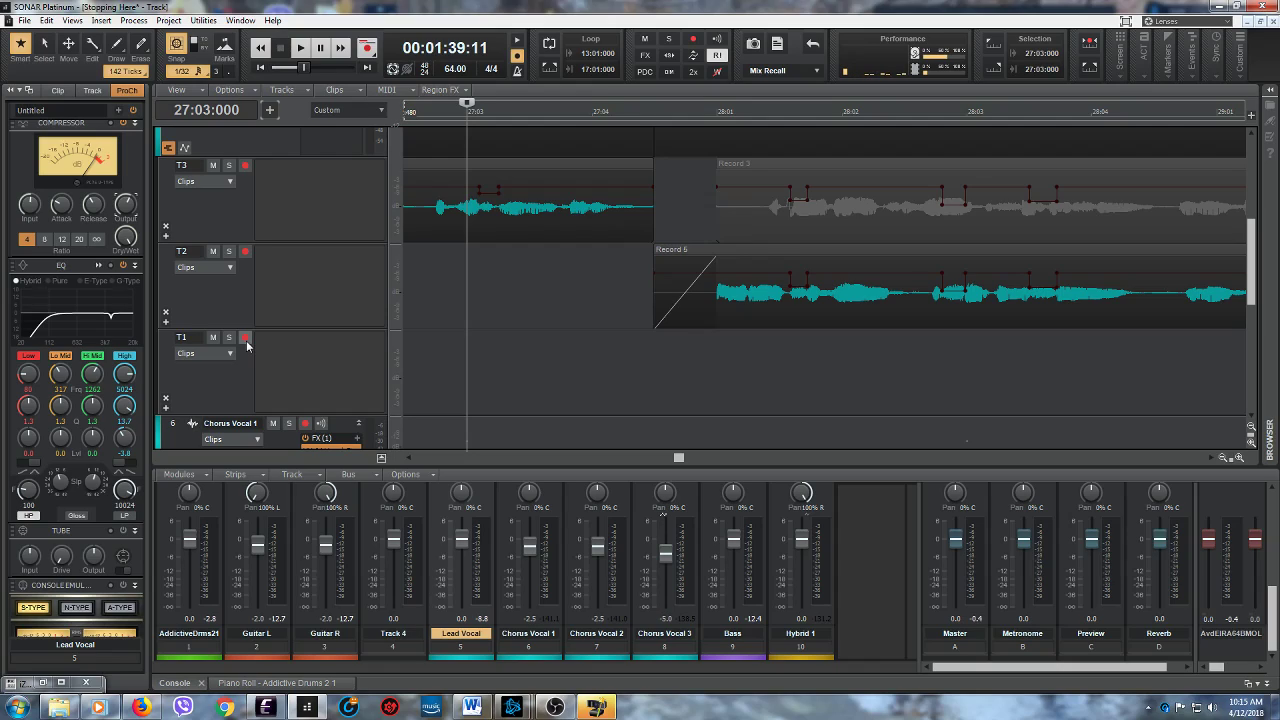
click(302, 49)
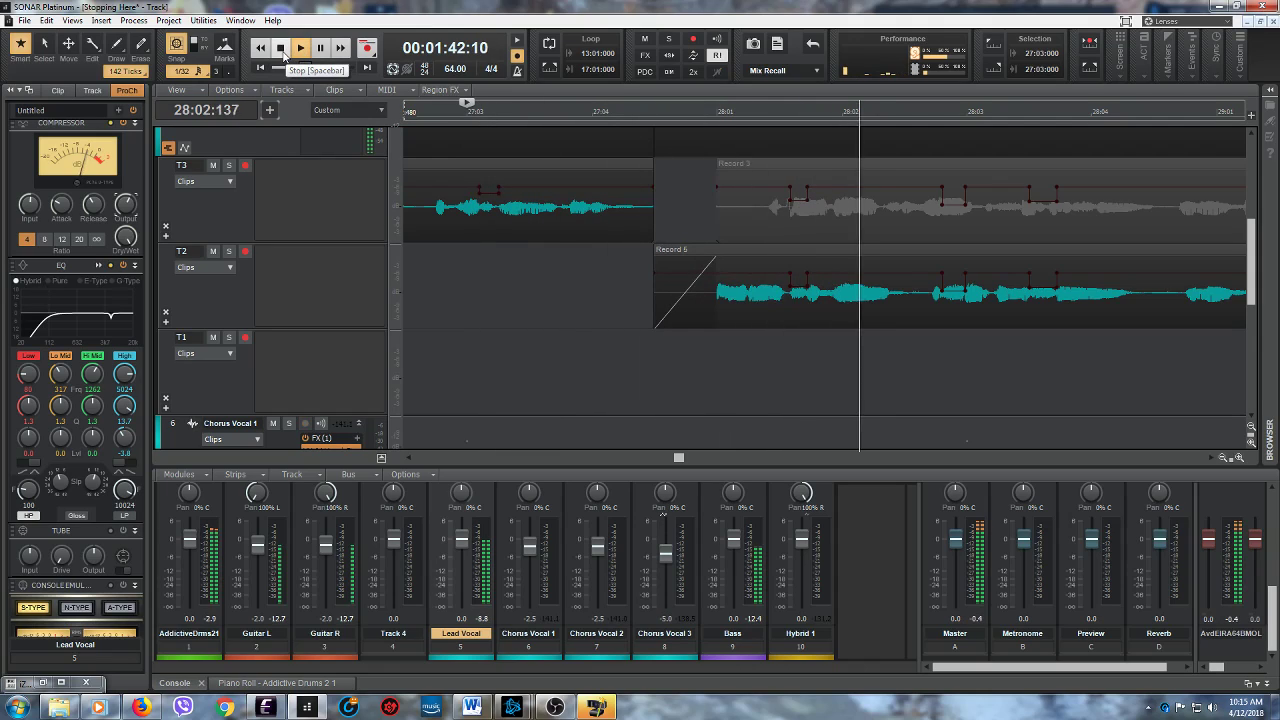
click(282, 48)
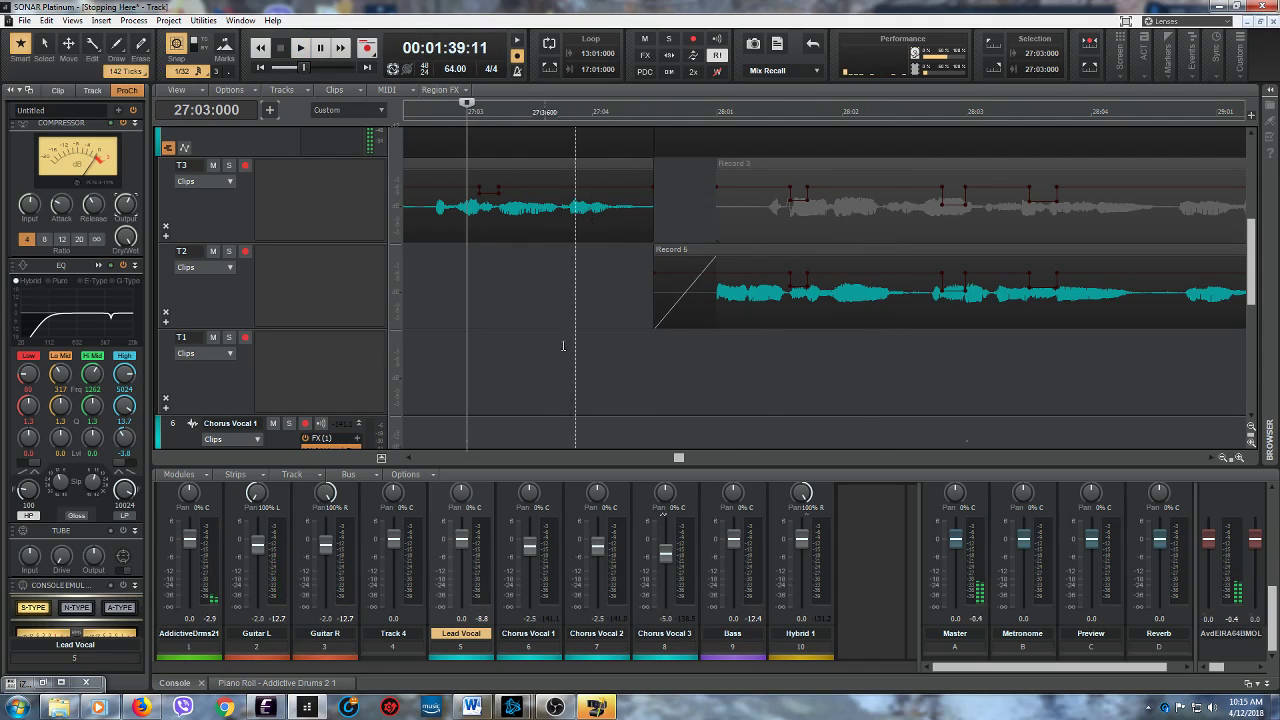
- Arm Lead Vocal take lane T1 for recording and enable the track's input echo, checking the vocal rig in Eleven Rack Editor
click(245, 340)
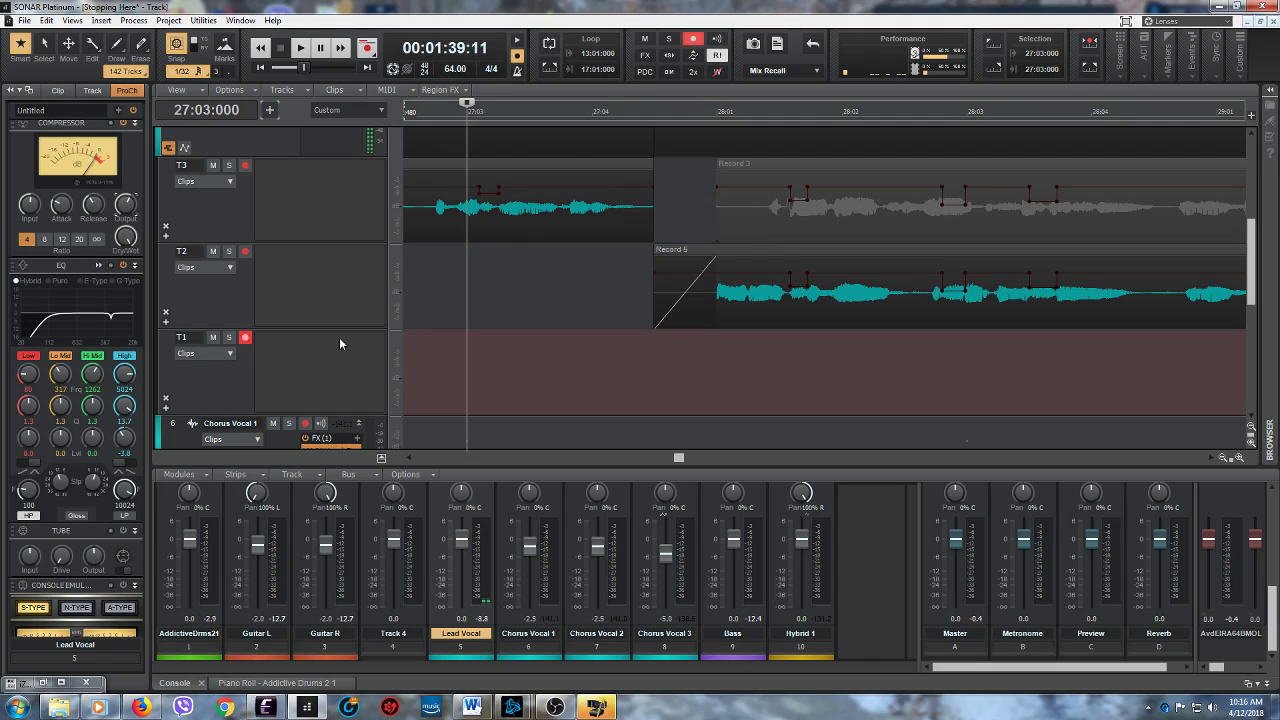
click(266, 707)
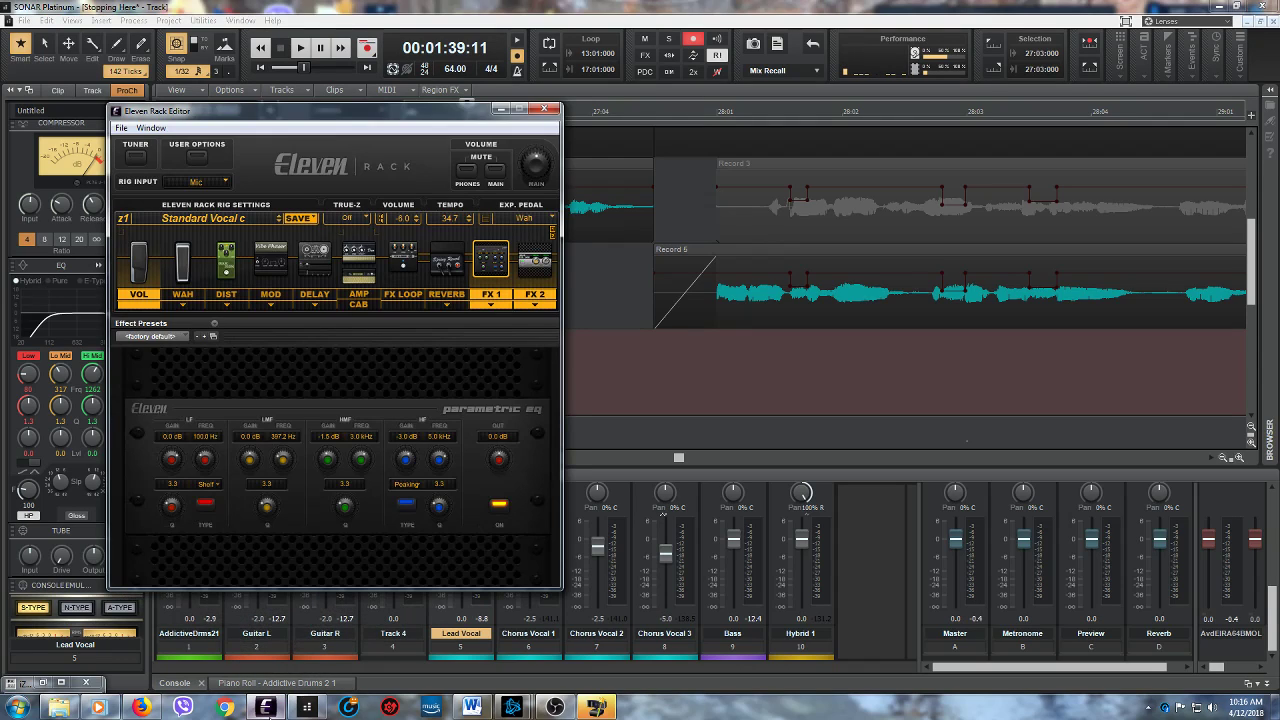
click(500, 109)
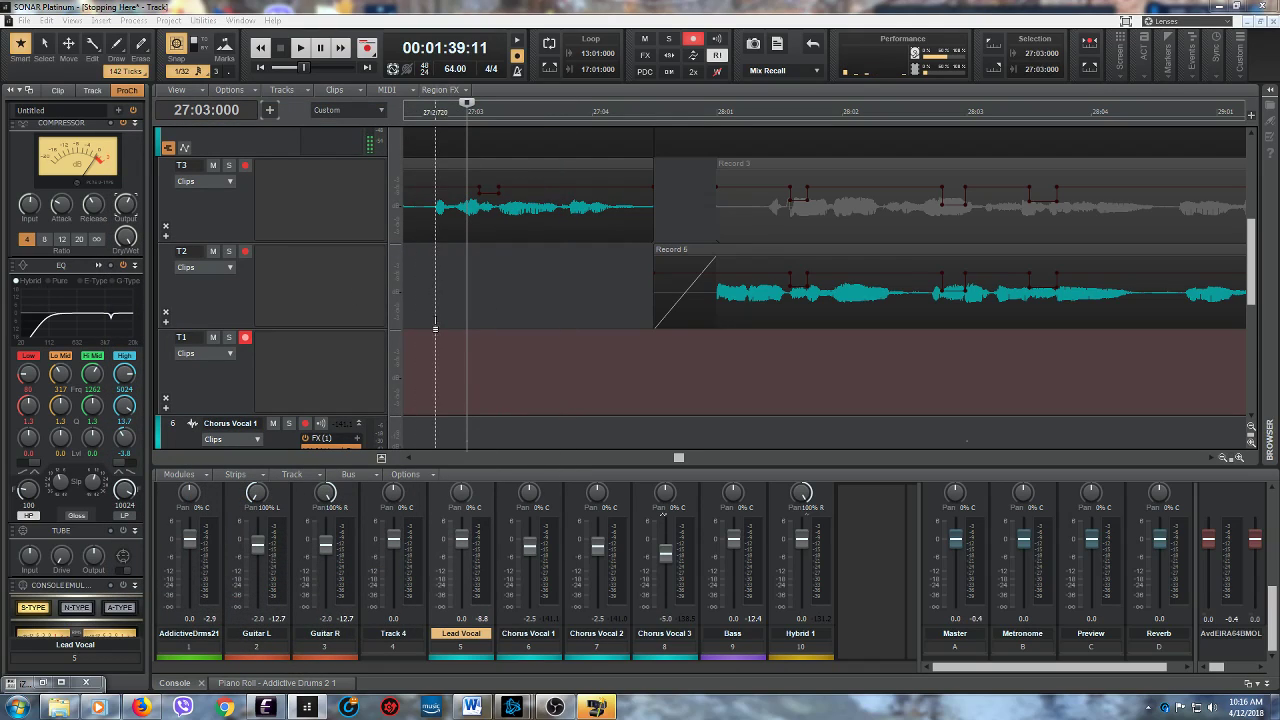
click(464, 333)
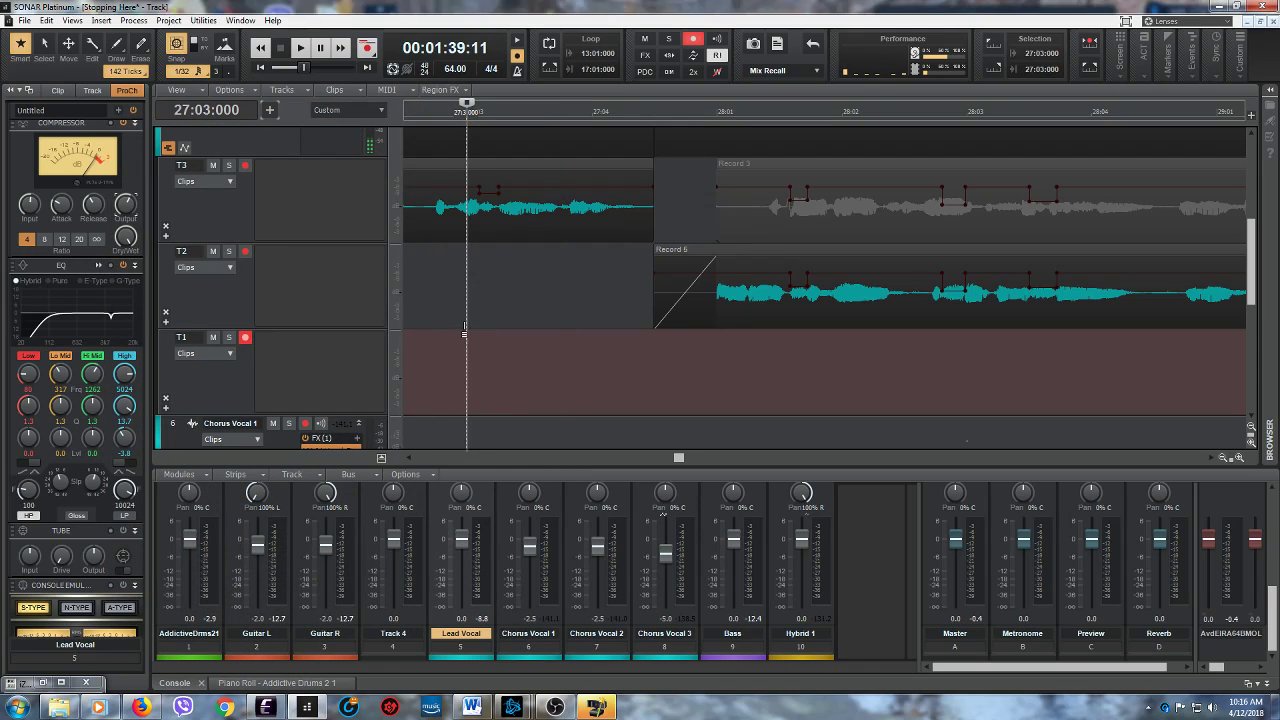
scroll(464, 333, up, 4)
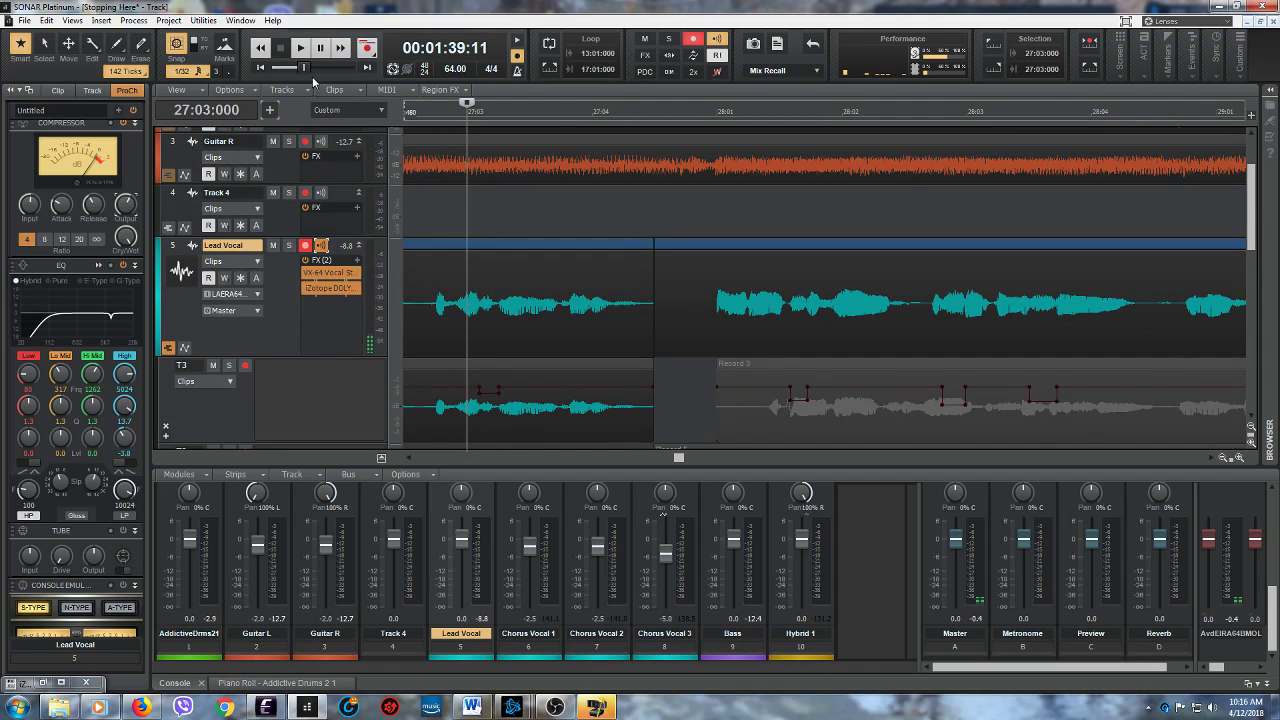
- Play the lead-in from 27:03:000 twice with the Lead Vocal's input echo on to rehearse the phrase
click(300, 47)
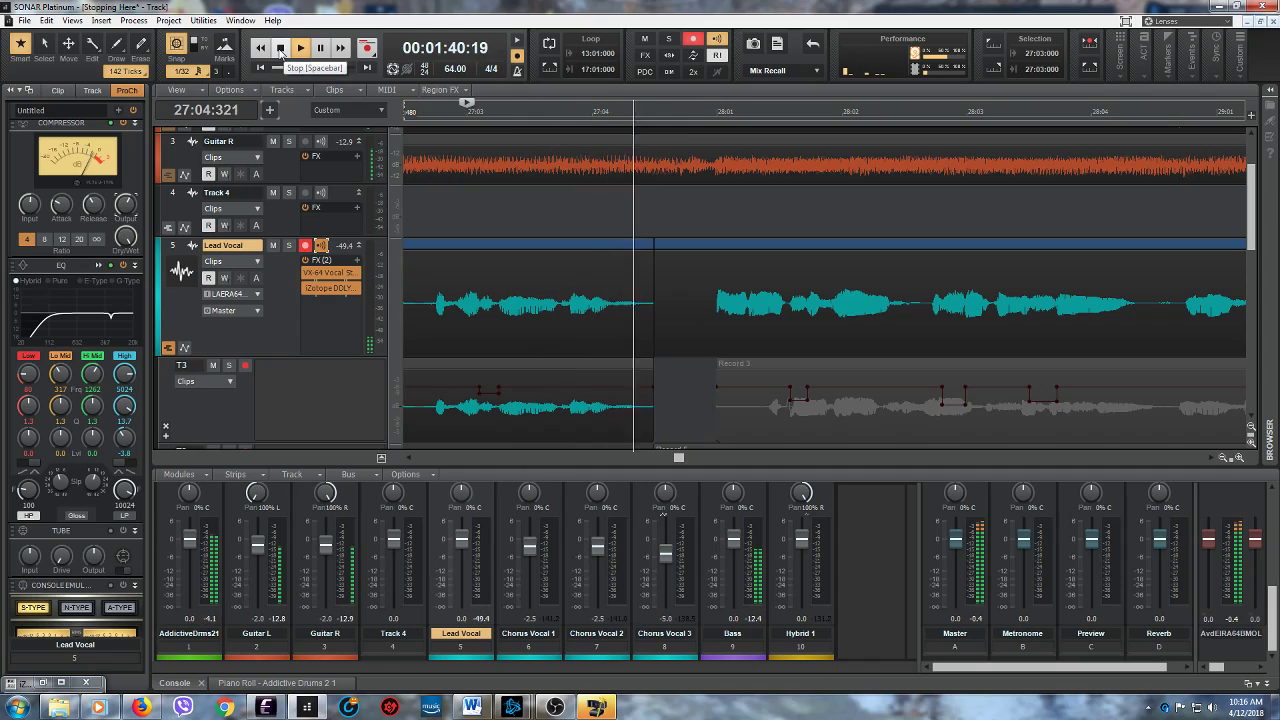
click(281, 48)
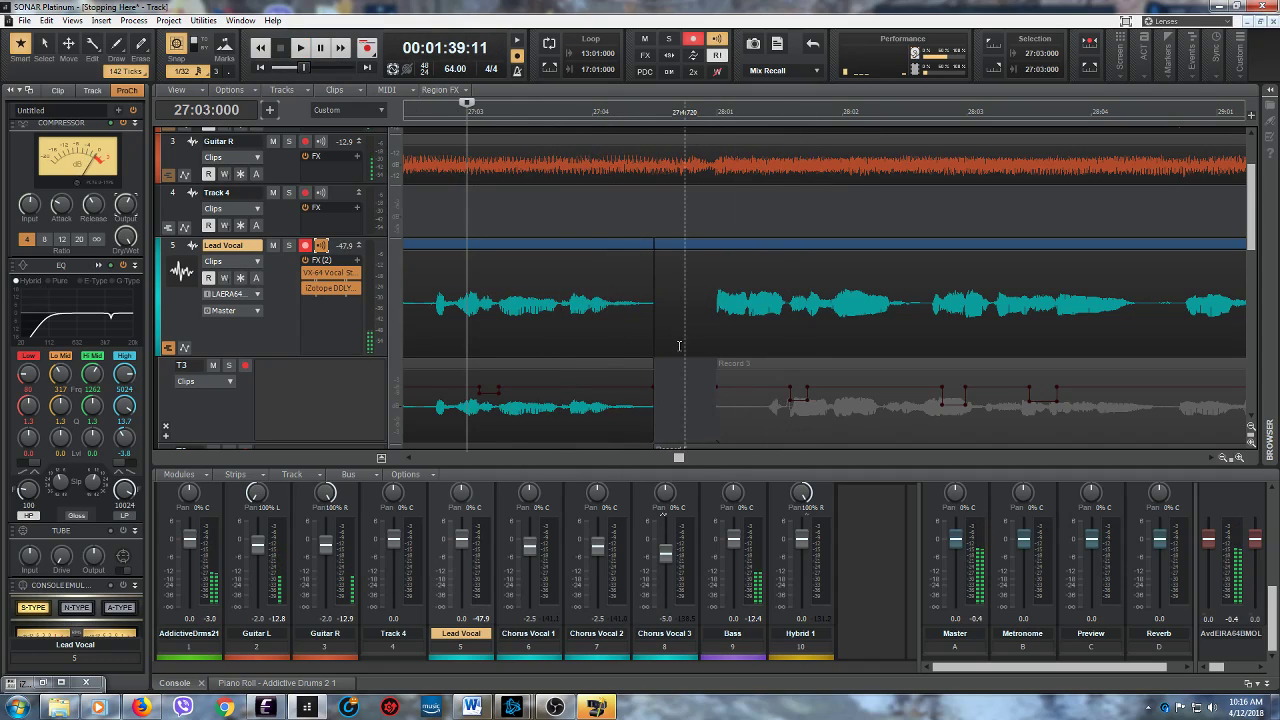
scroll(679, 346, down, 4)
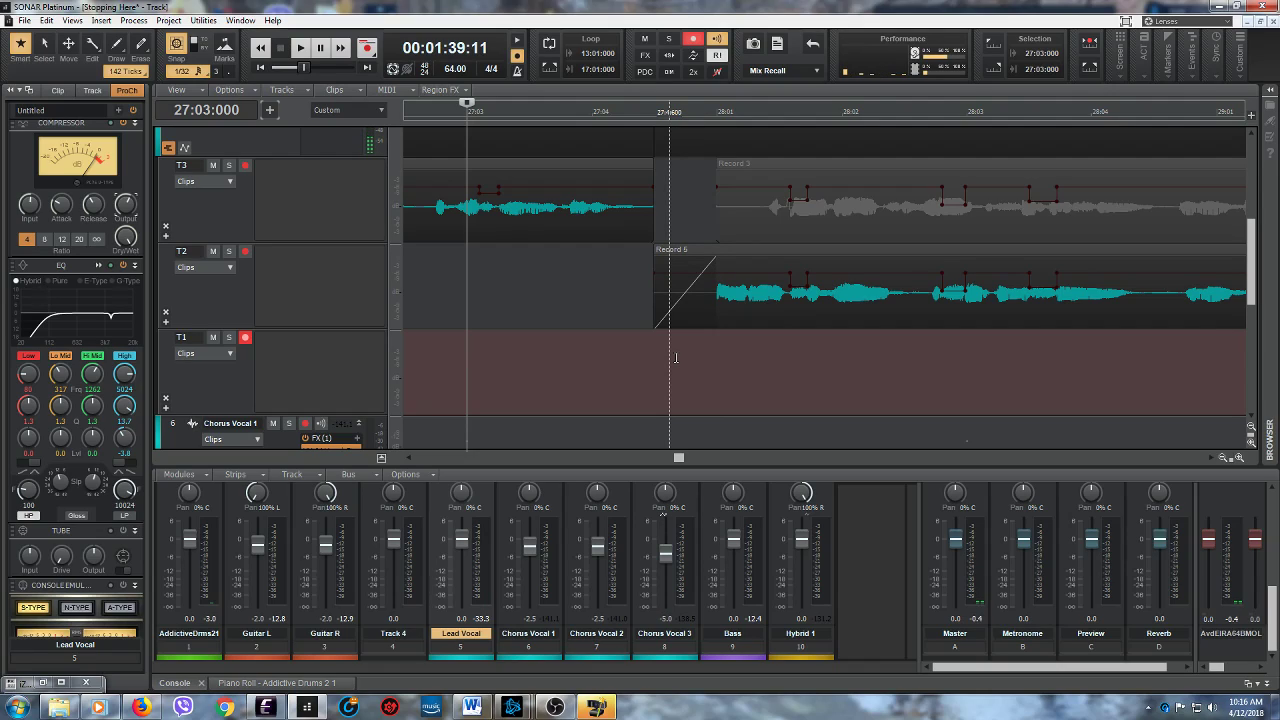
click(300, 47)
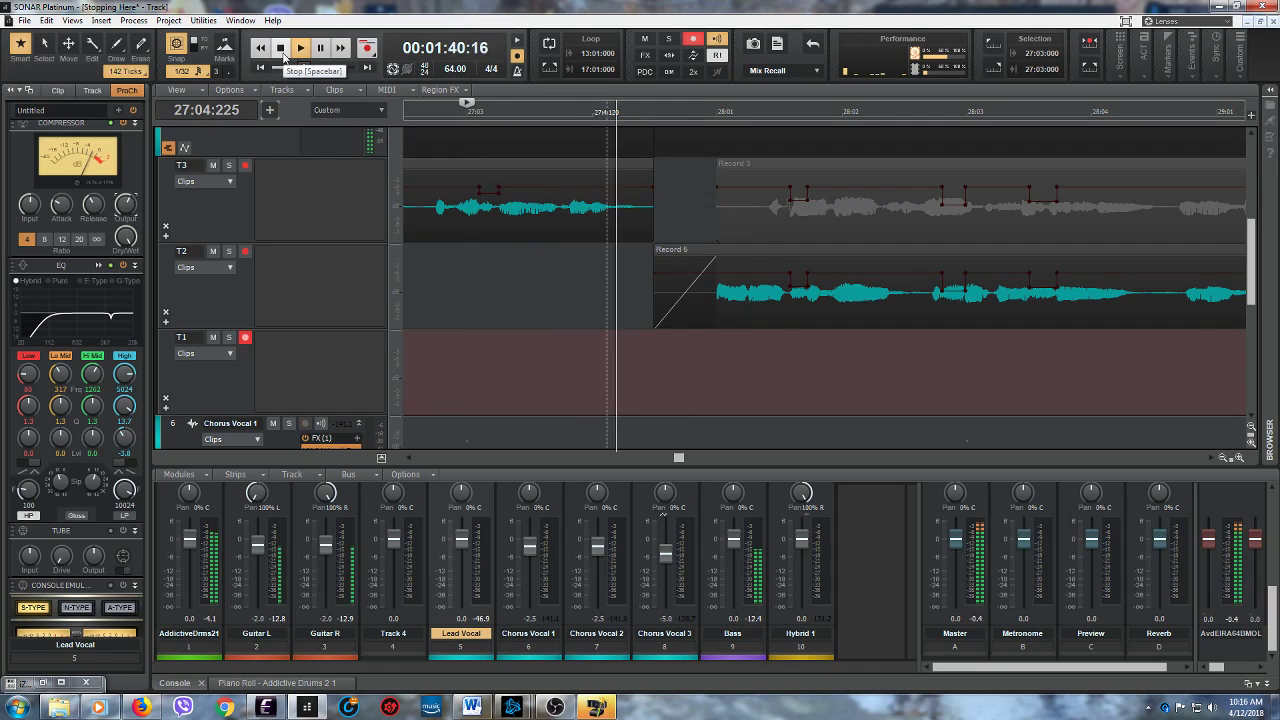
click(282, 50)
- Try recording a take into lane T1 from 27:03:000 and undo the recording
click(367, 49)
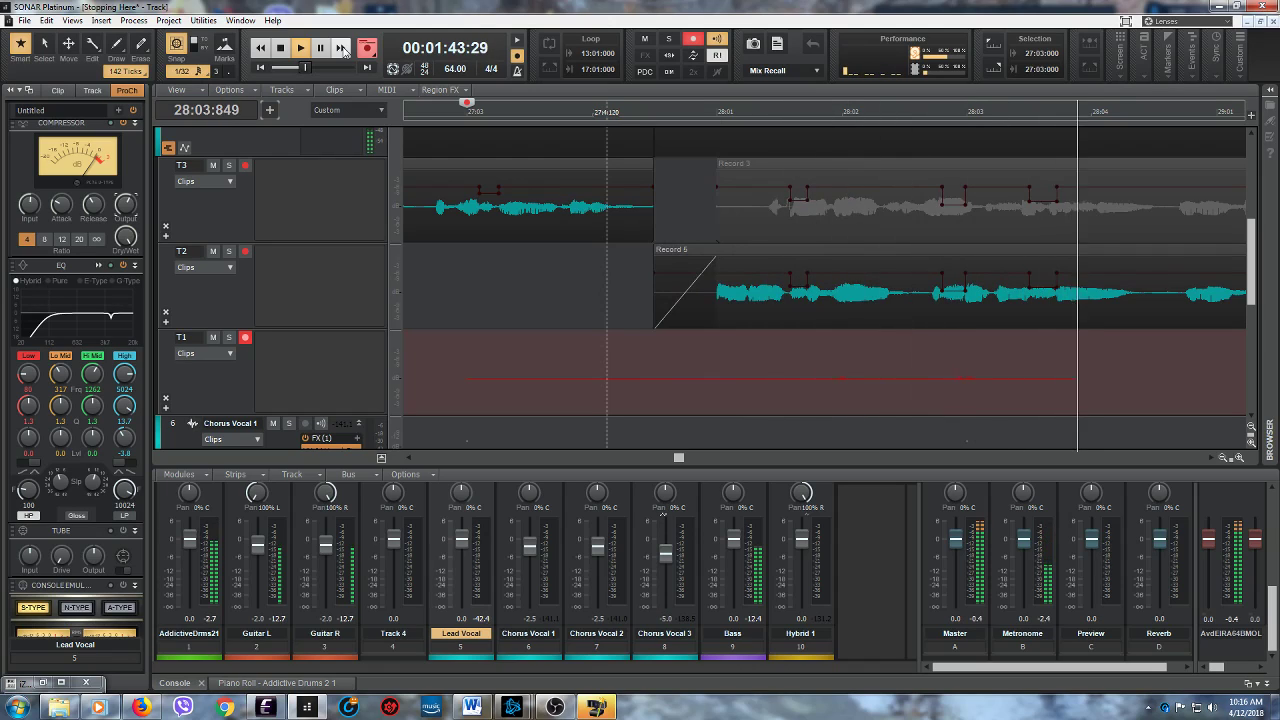
key(space)
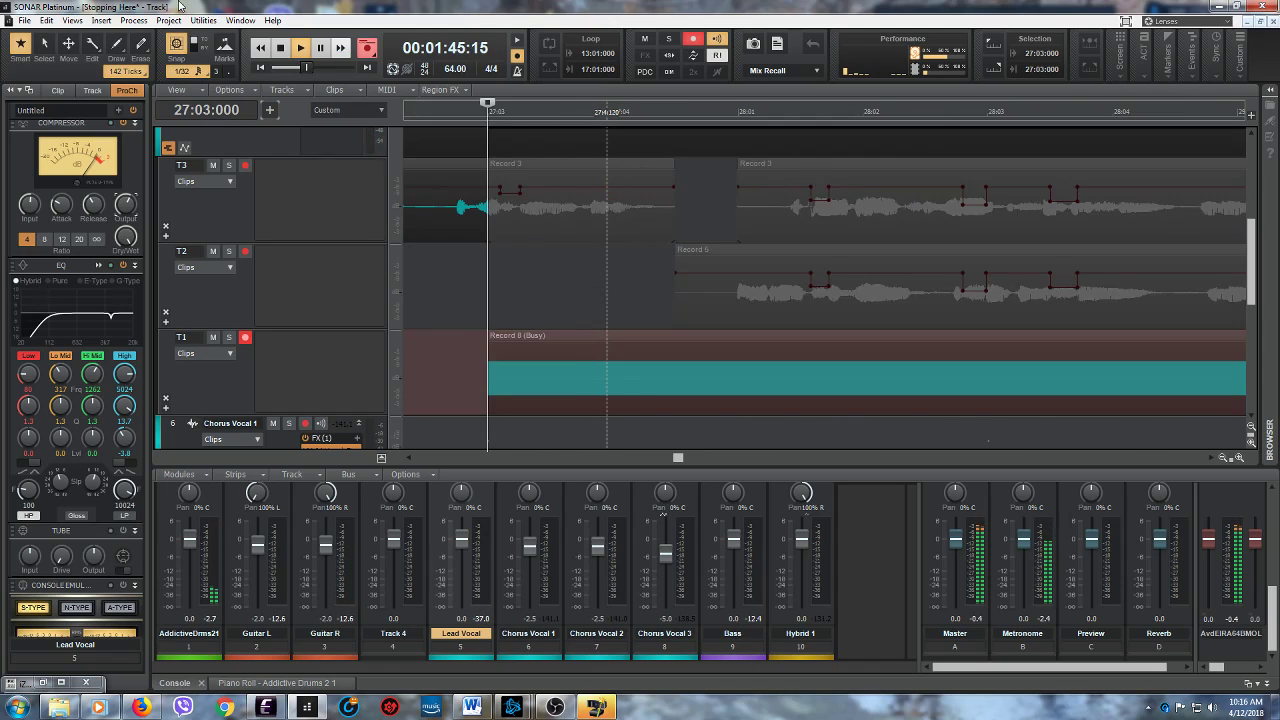
click(46, 20)
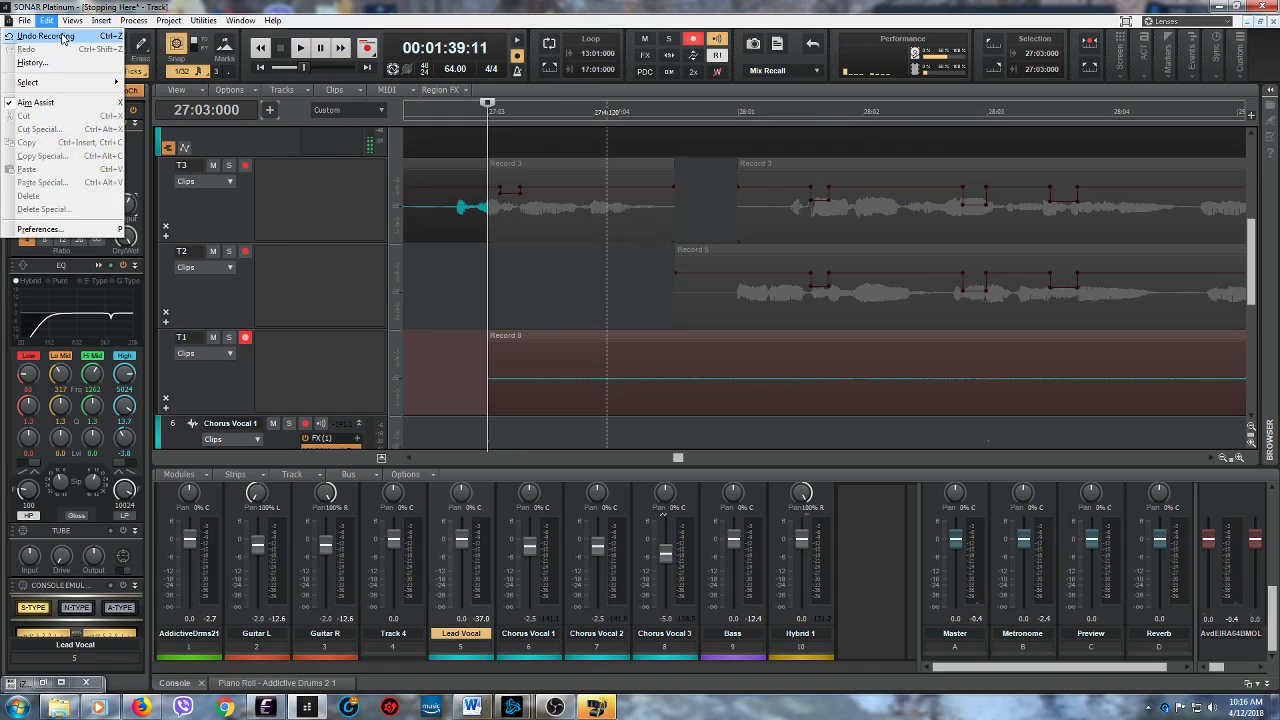
click(60, 30)
- Rehearse the lead-in from 27:03:000 and record a new vocal take from there into lane T1
scroll(408, 307, up, 5)
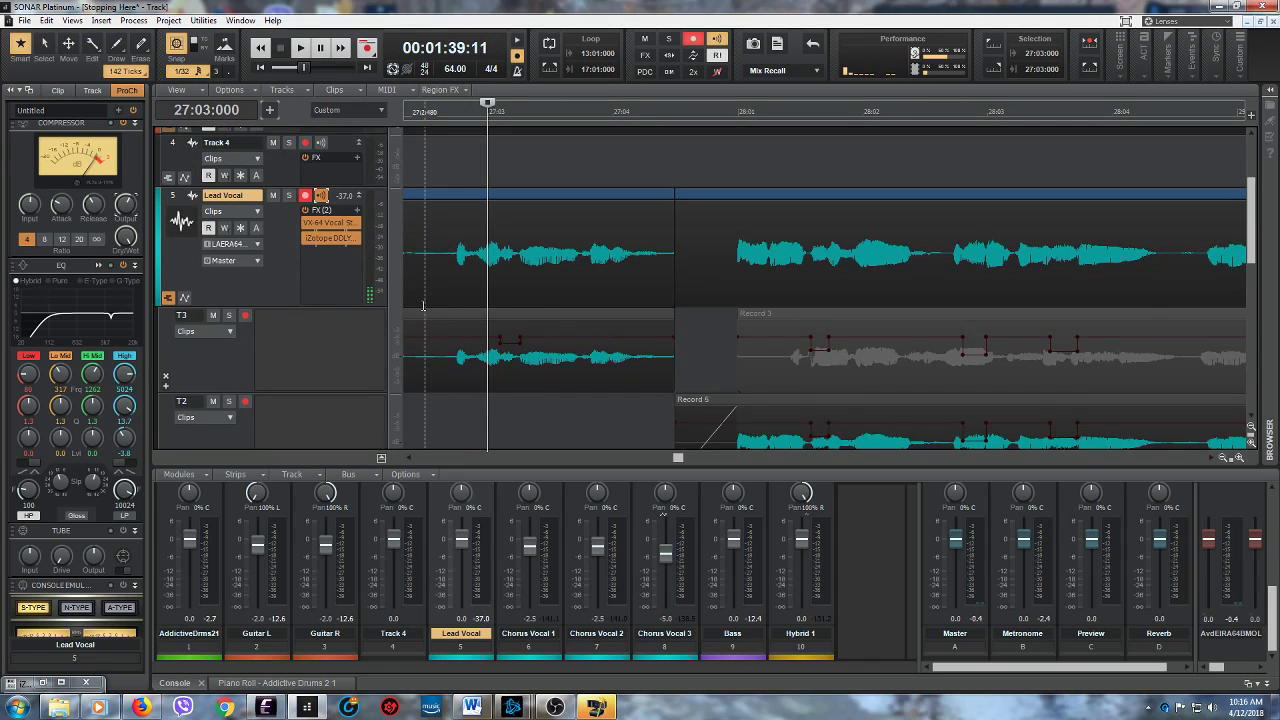
scroll(352, 332, down, 4)
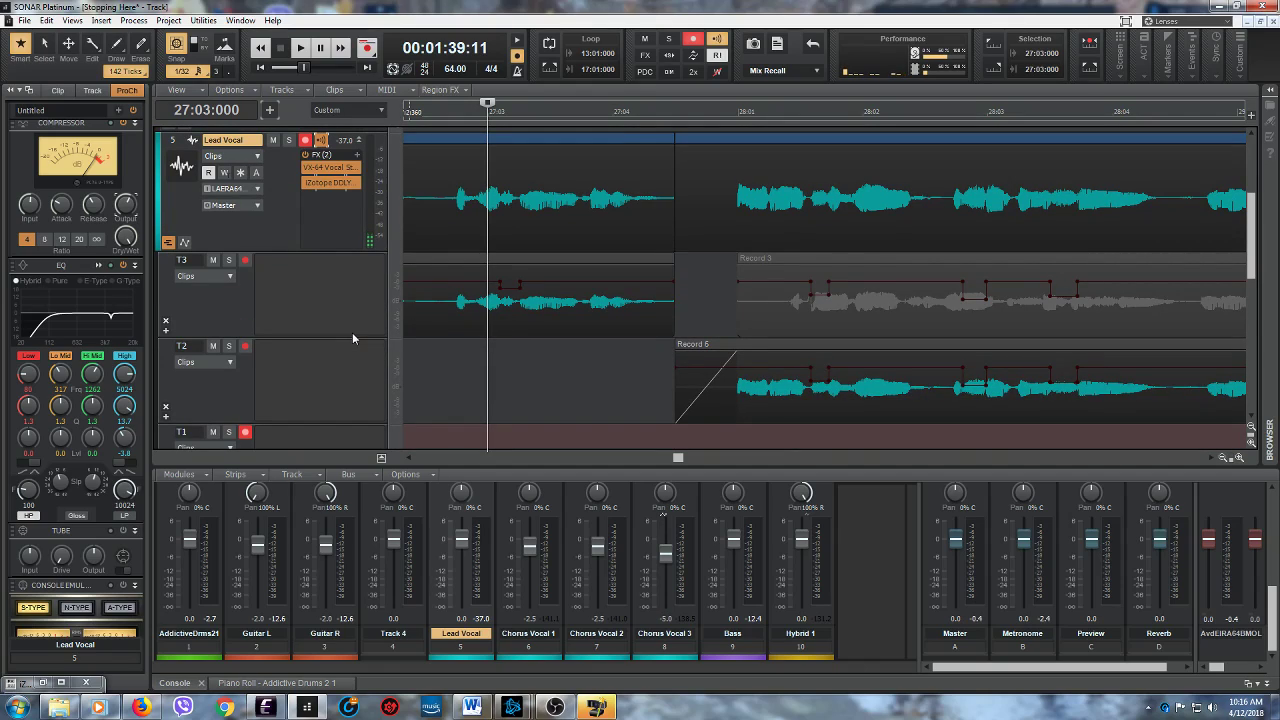
click(299, 48)
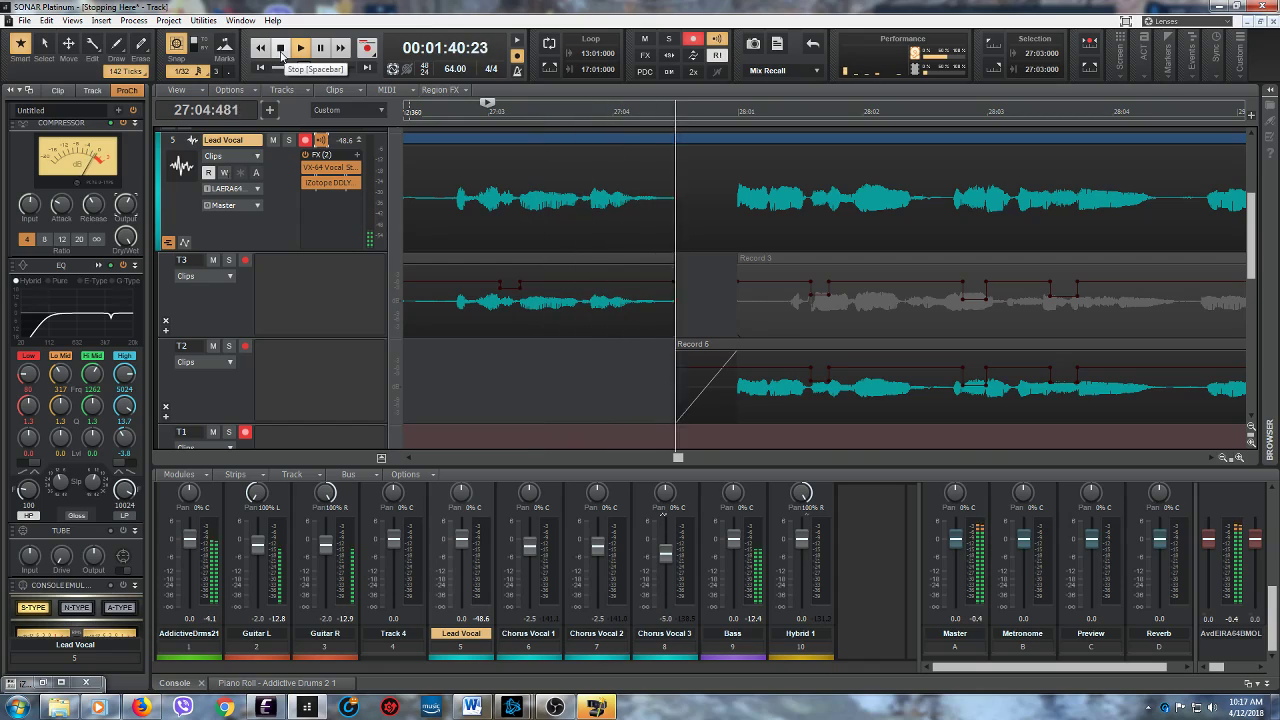
click(281, 48)
click(296, 50)
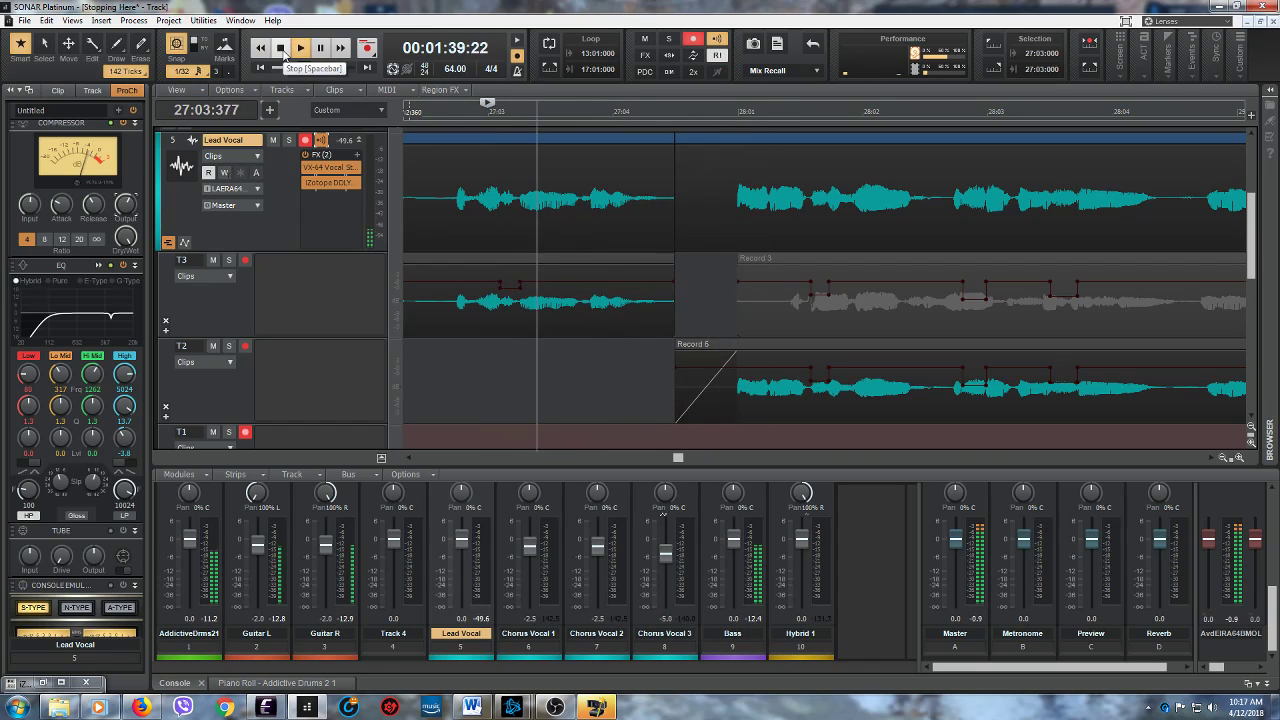
click(282, 50)
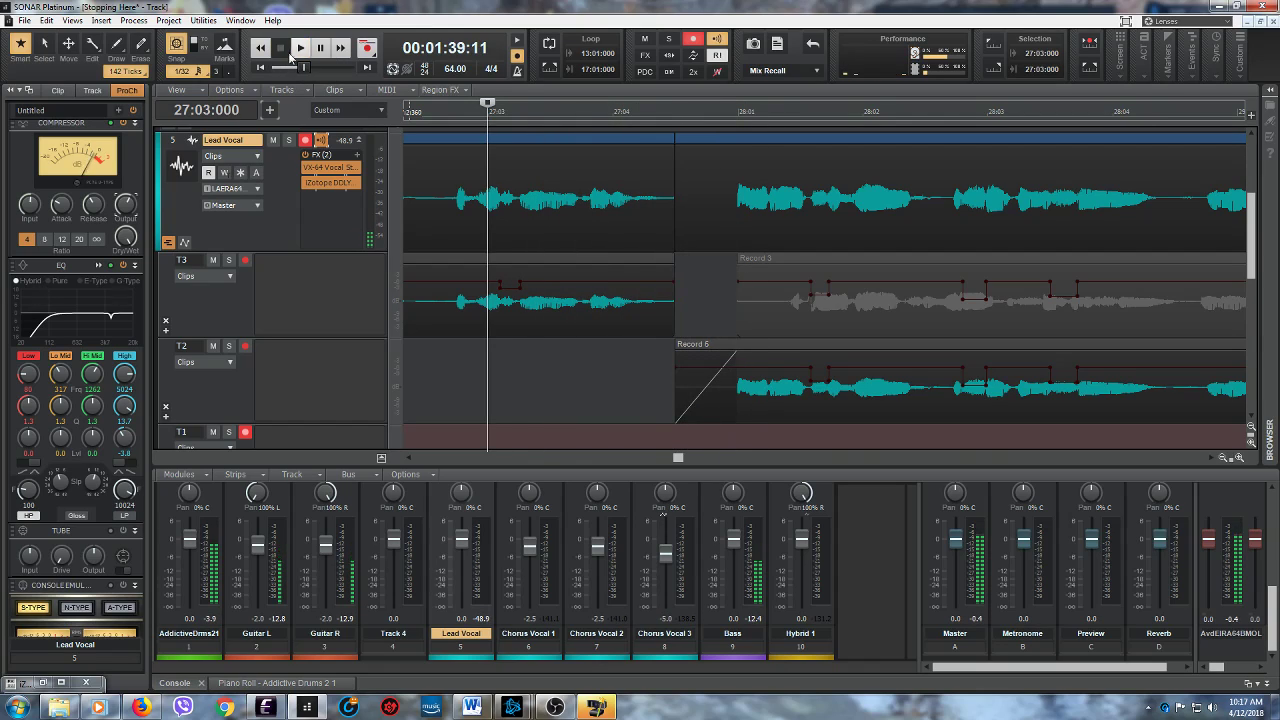
click(300, 48)
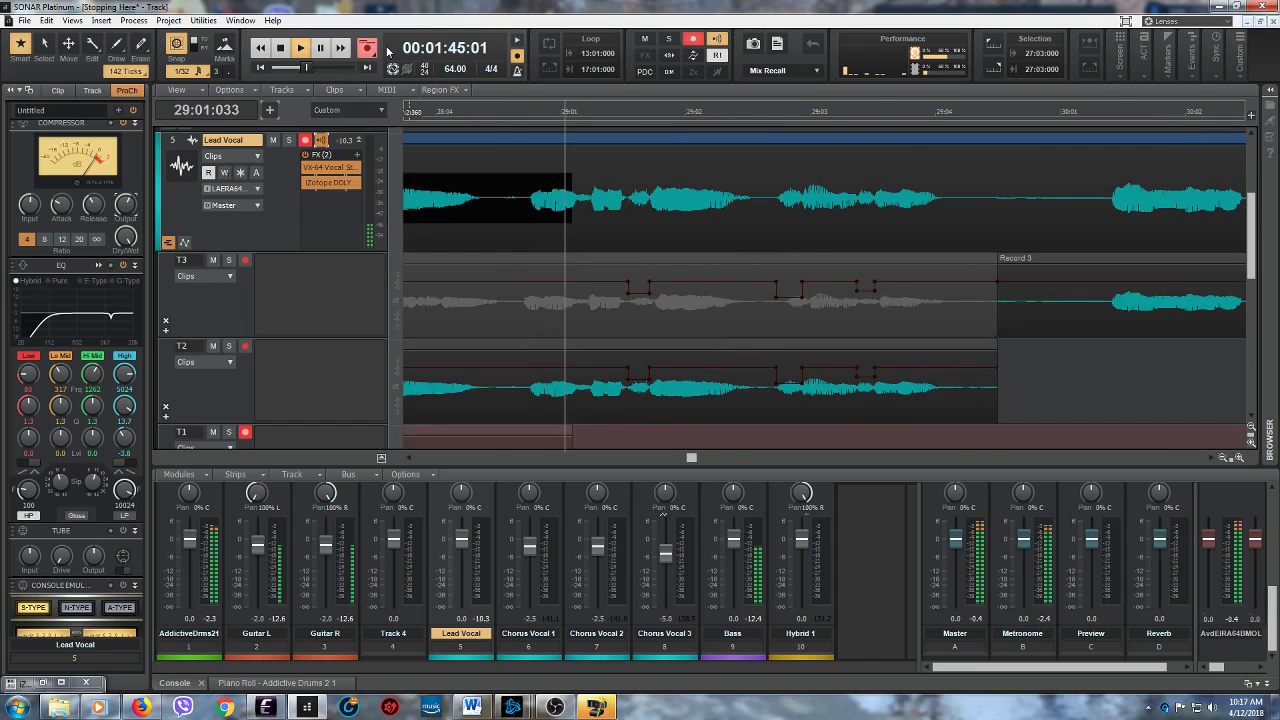
key(space)
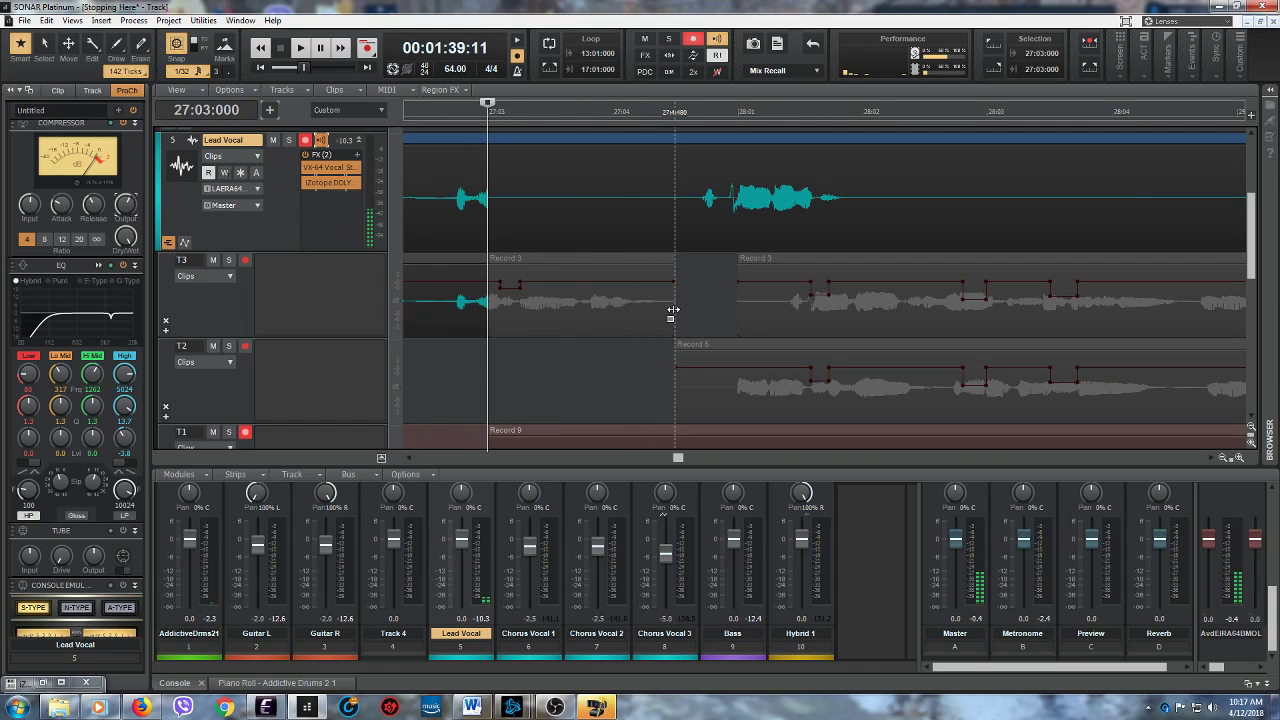
- Comp the Lead Vocal with lane T3 from 27:03:000 to 27:04:483 and the new T1 take from 27:04:477 to 28:01:003
drag(678, 322, 488, 340)
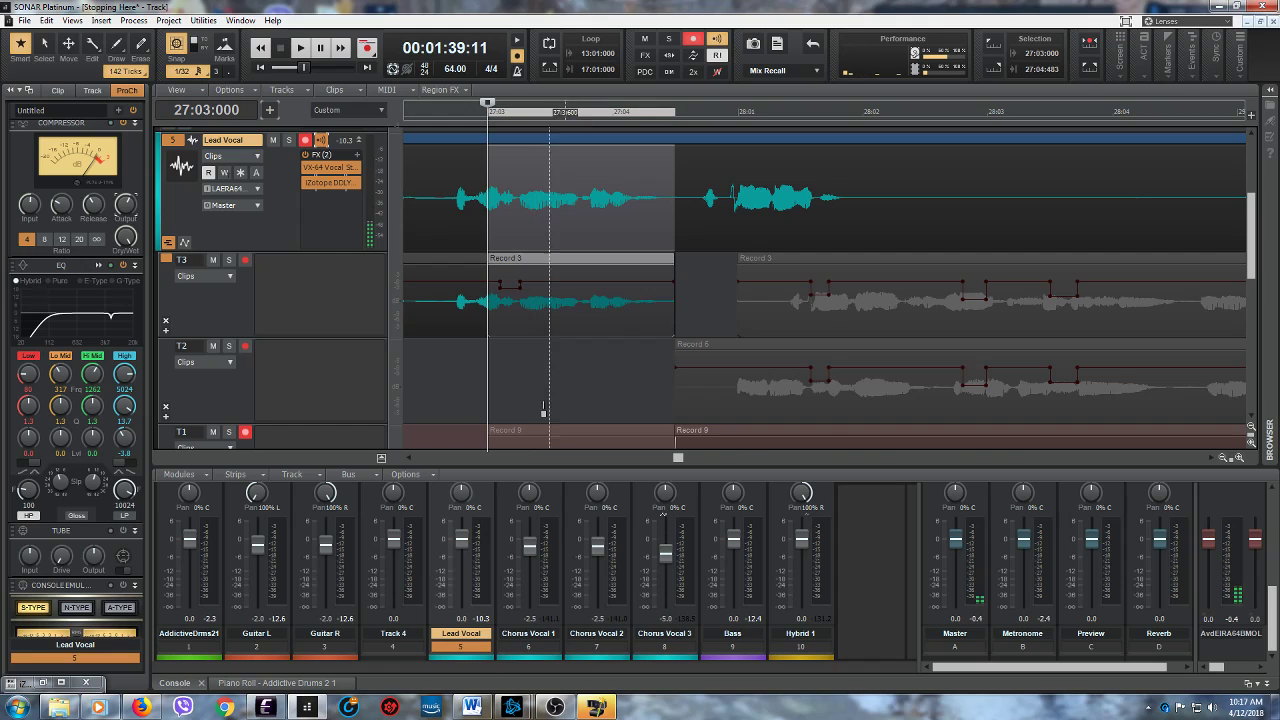
mouse_move(1252, 278)
mouse_down()
mouse_move(1262, 222)
mouse_move(1248, 298)
mouse_up()
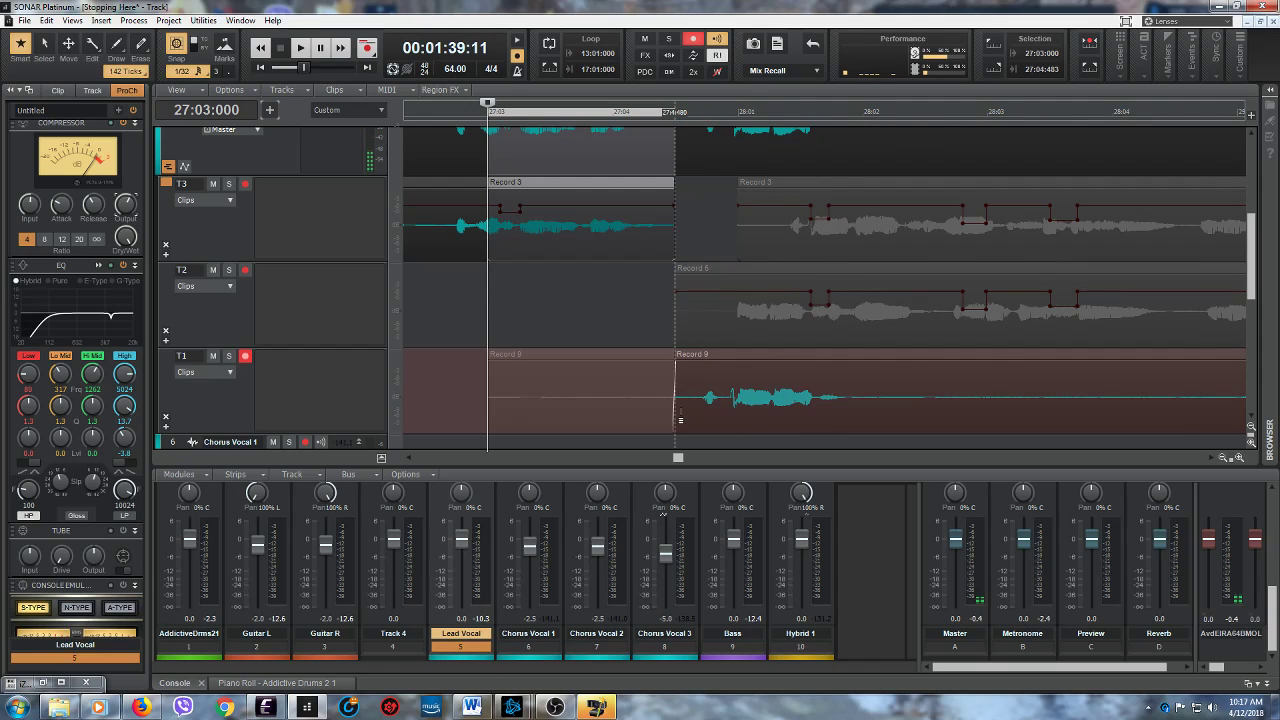
drag(680, 420, 737, 421)
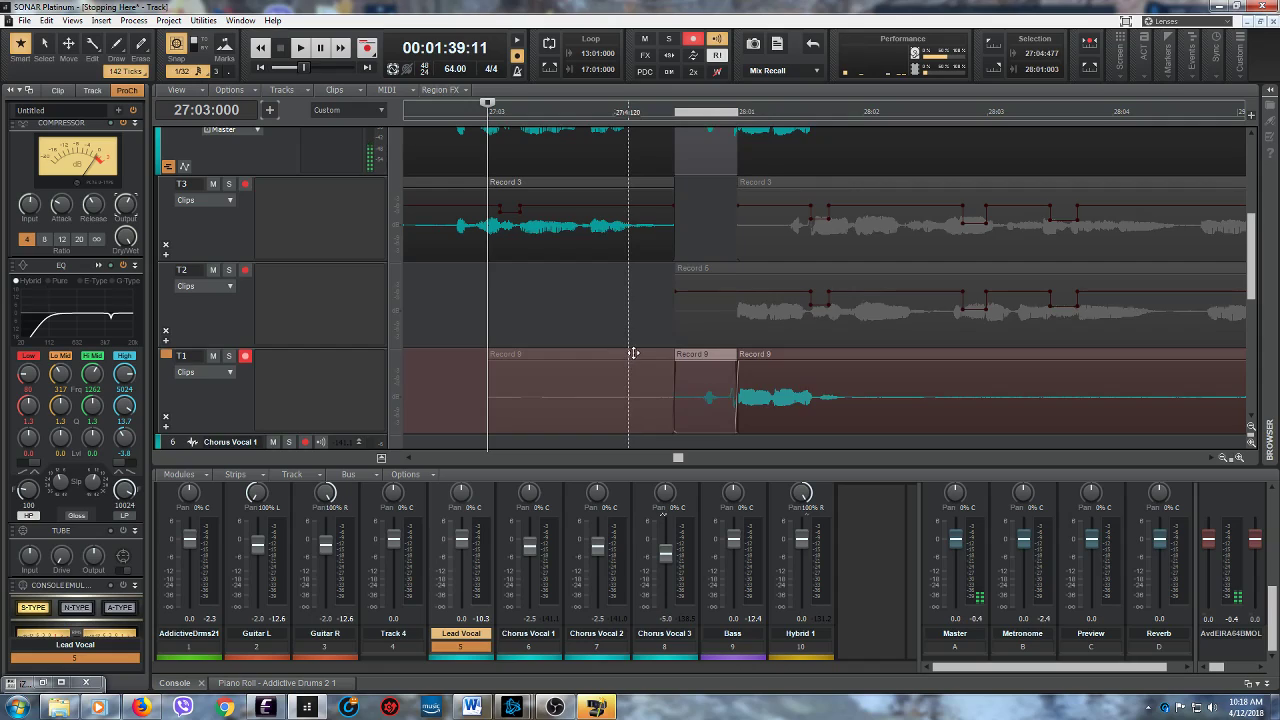
- Play the comped Lead Vocal from 27:03:000 in the mix to check the newly recorded T1 phrase
scroll(633, 353, up, 3)
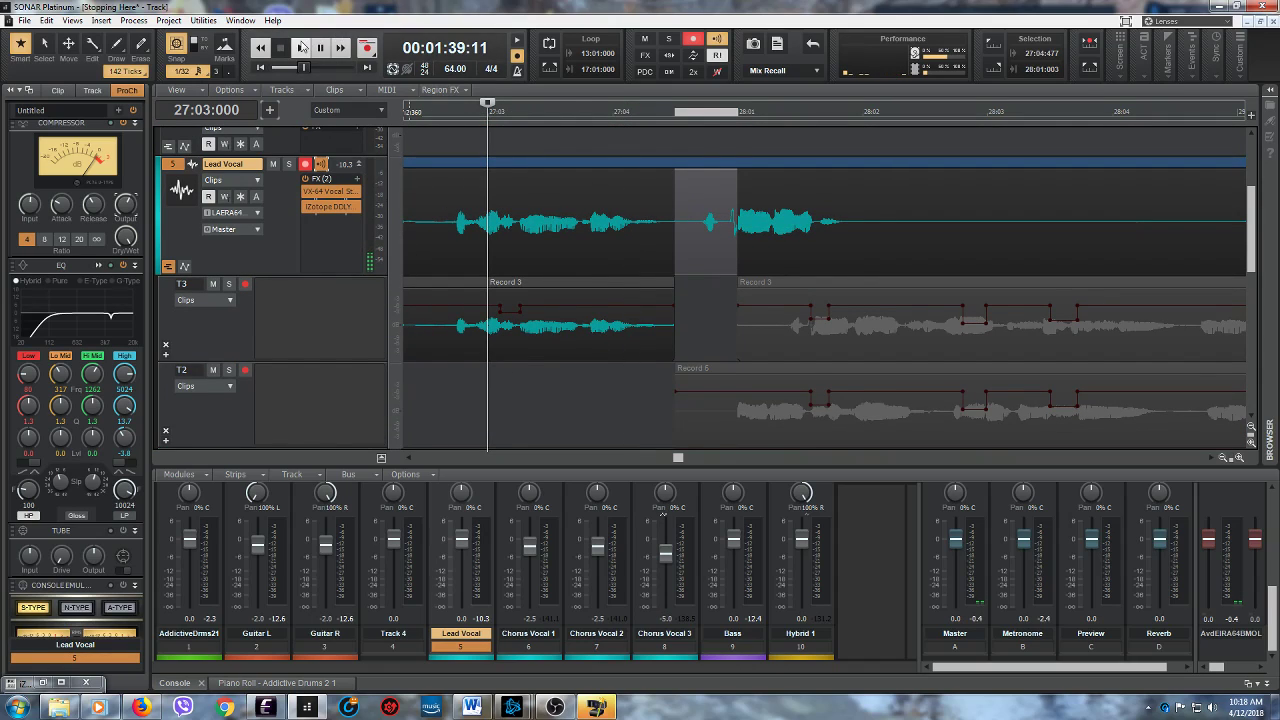
click(301, 47)
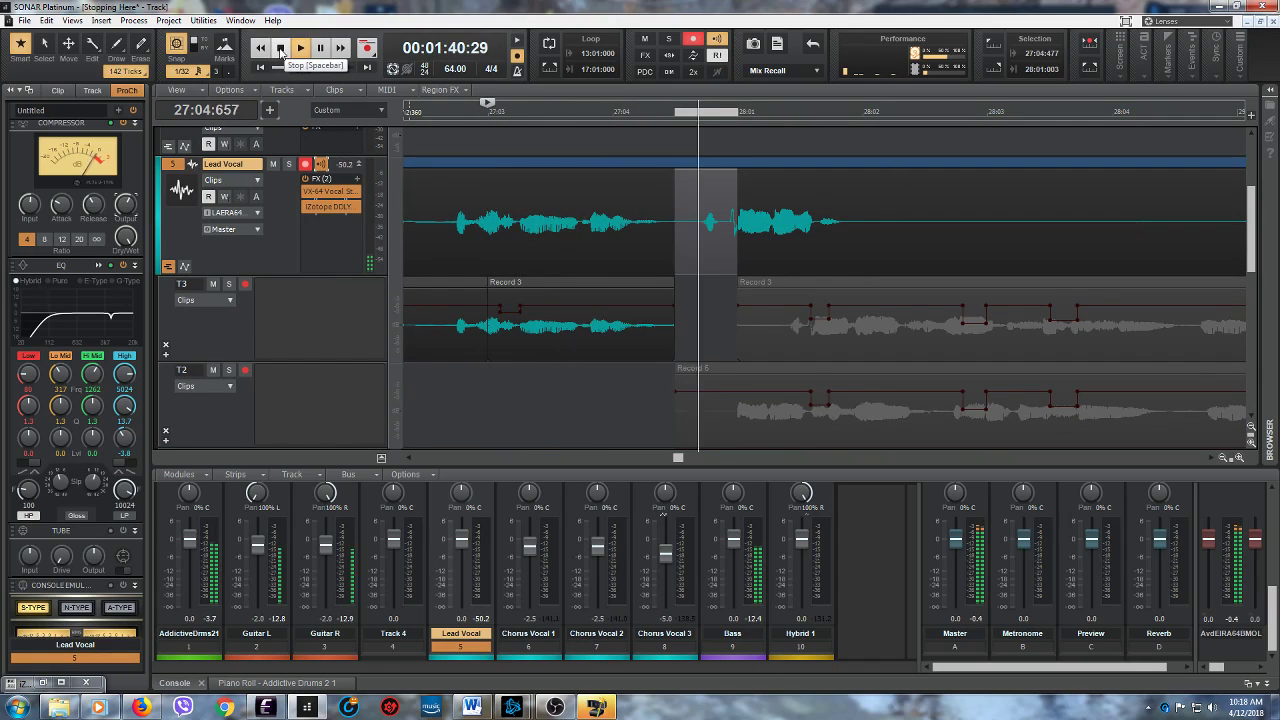
click(281, 50)
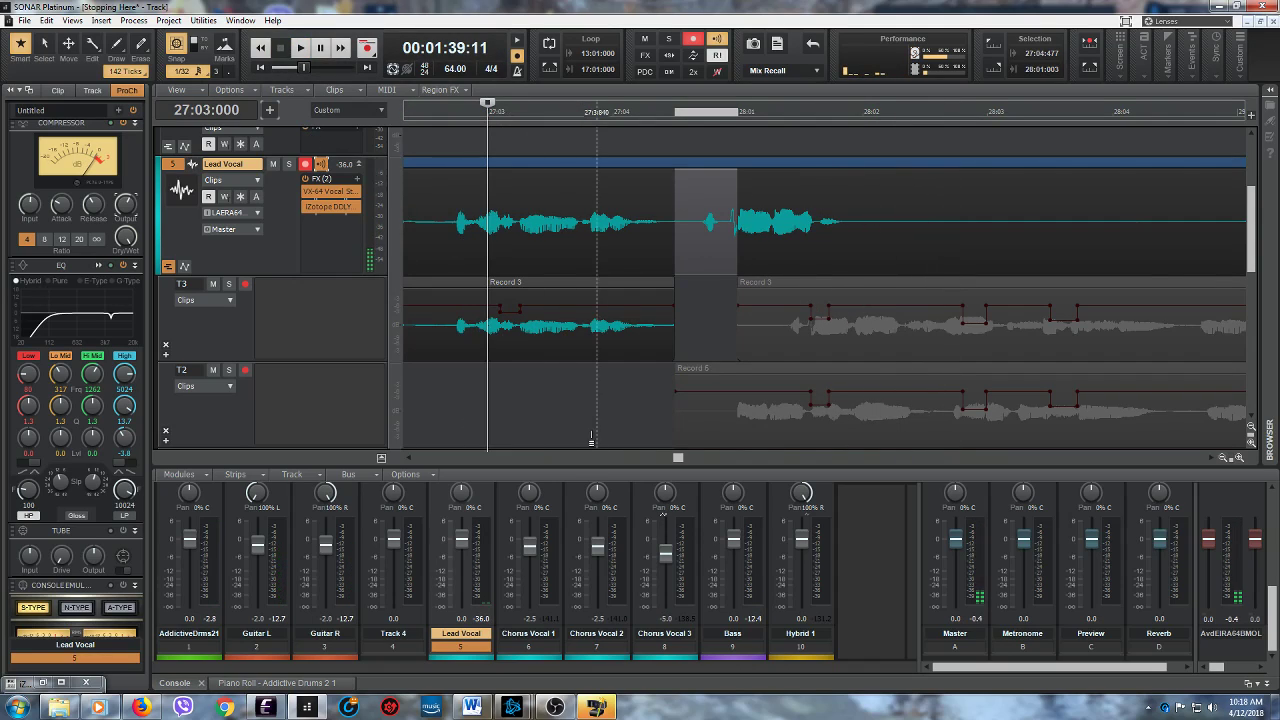
- Restore lane T2 as the active take after the T1 phrase and move their comp boundary slightly earlier
scroll(591, 440, down, 2)
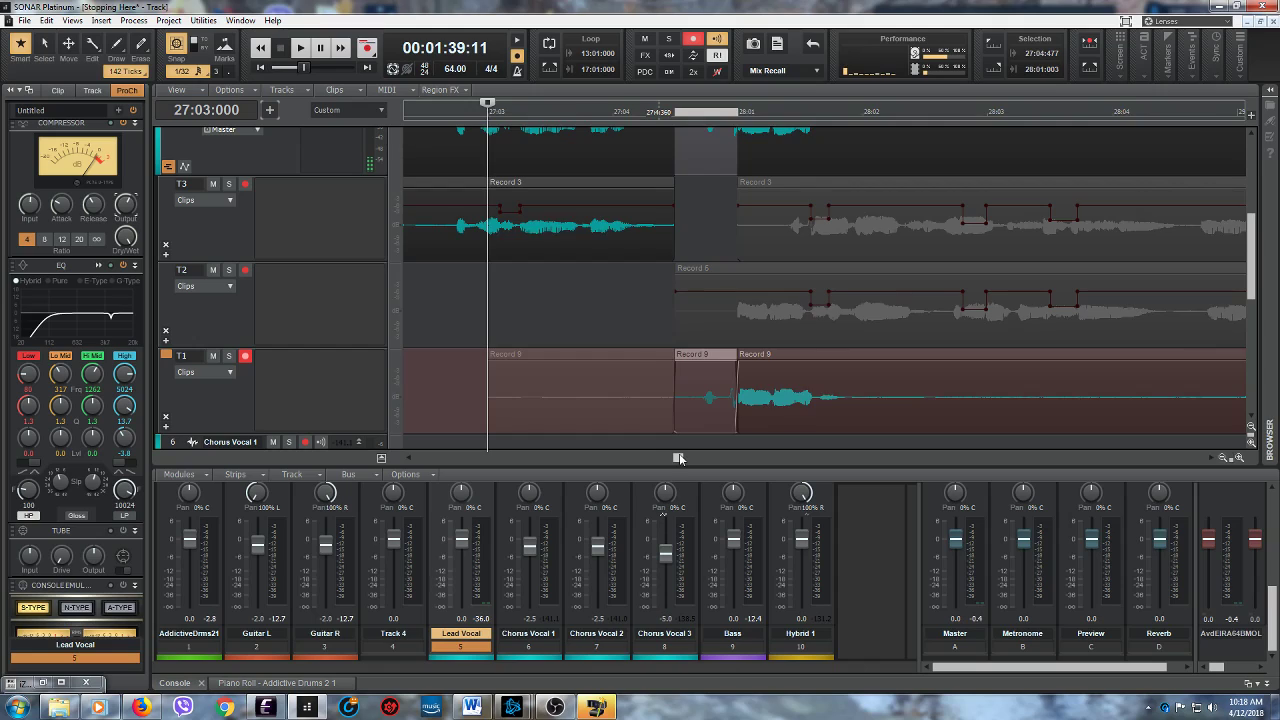
scroll(680, 456, right, 3)
drag(1023, 394, 594, 405)
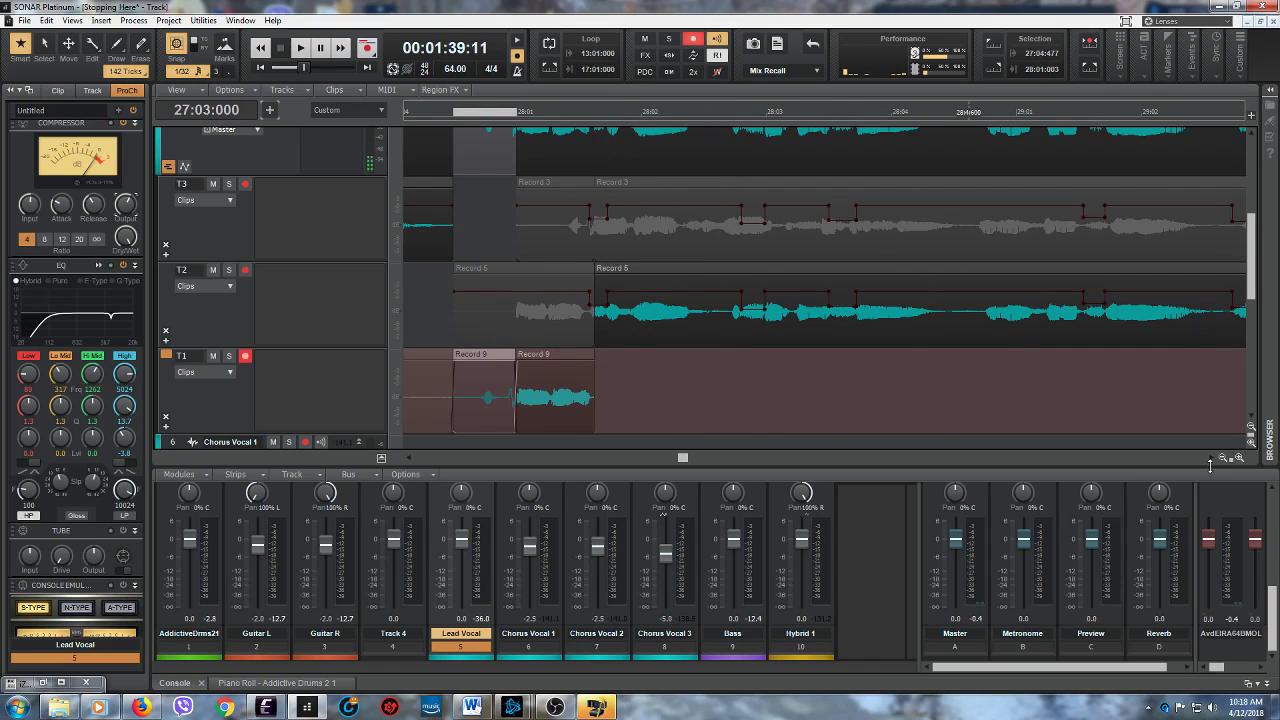
drag(1230, 457, 1178, 445)
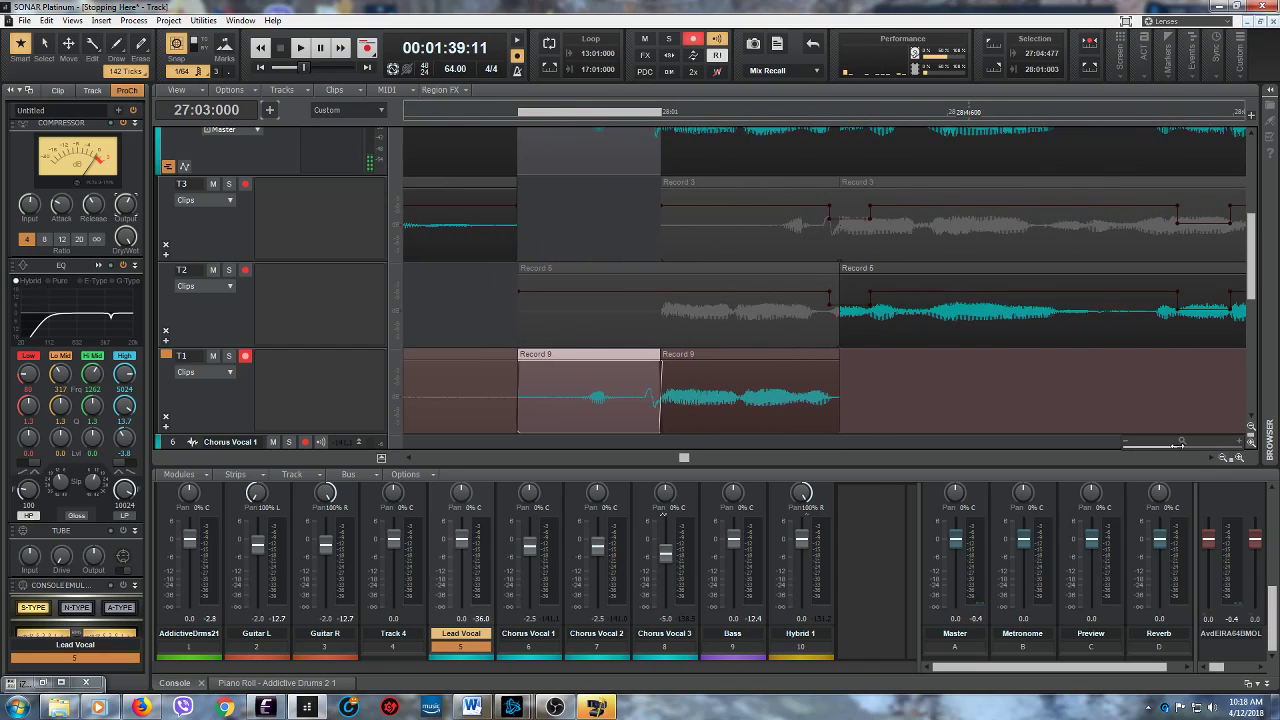
drag(838, 395, 828, 396)
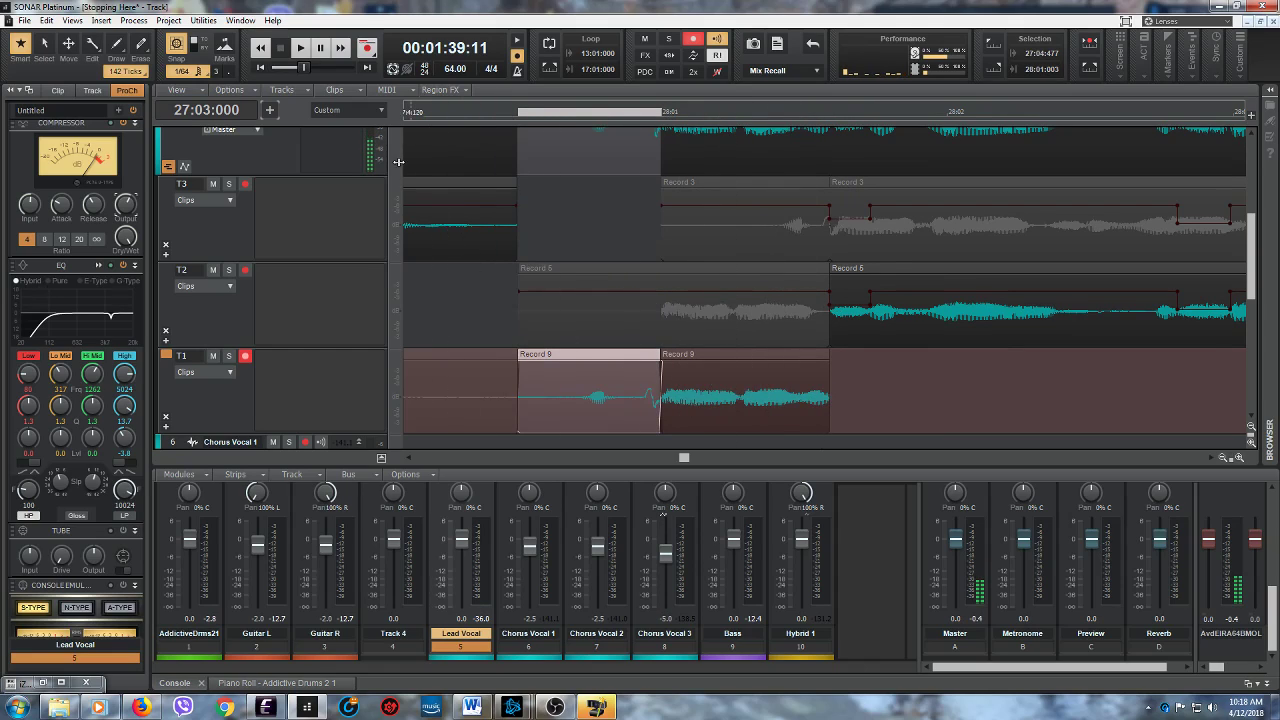
- Move the comp boundary between lanes T1 and T2 earlier to about 28:01:270 and play the transition from 27:03:000
click(299, 48)
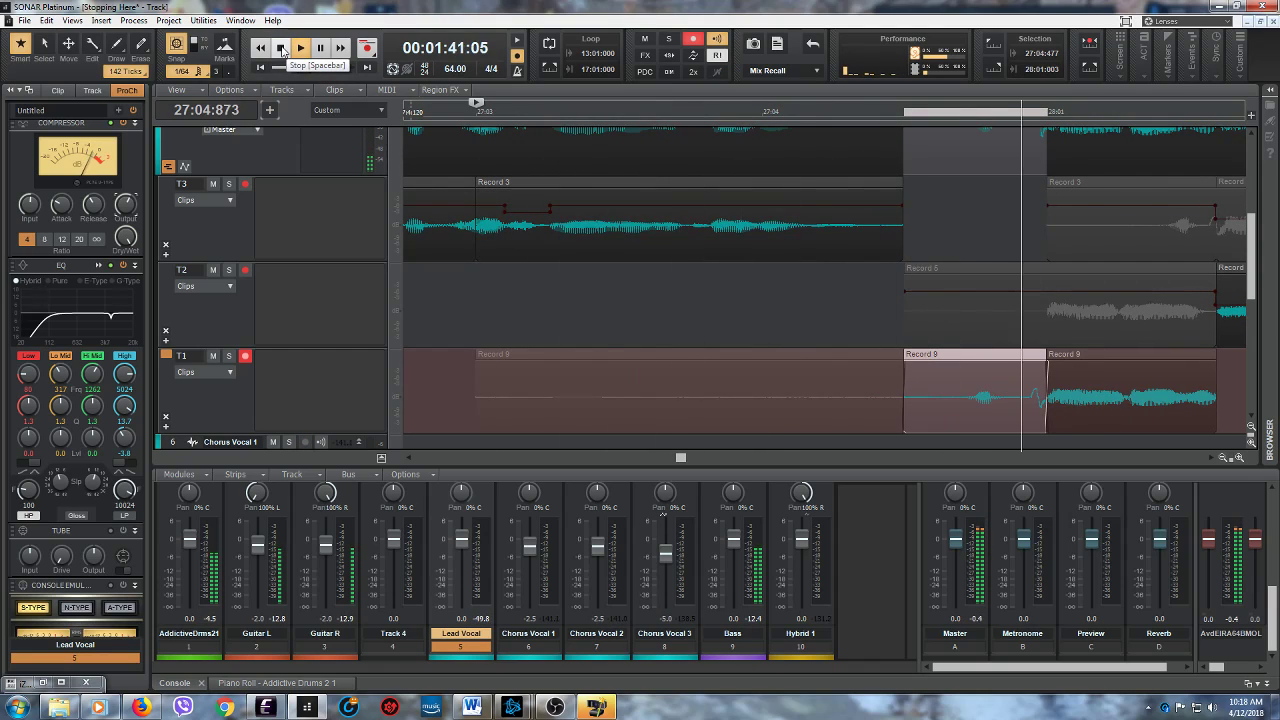
click(282, 48)
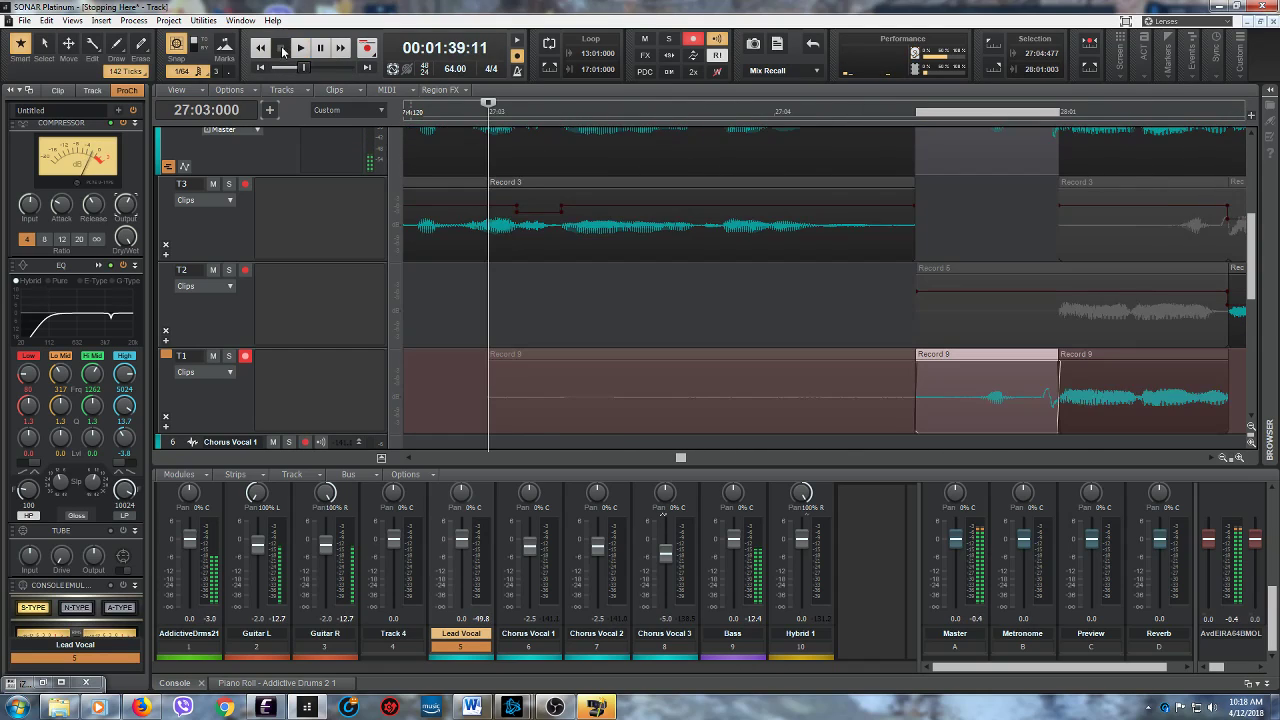
drag(681, 458, 684, 459)
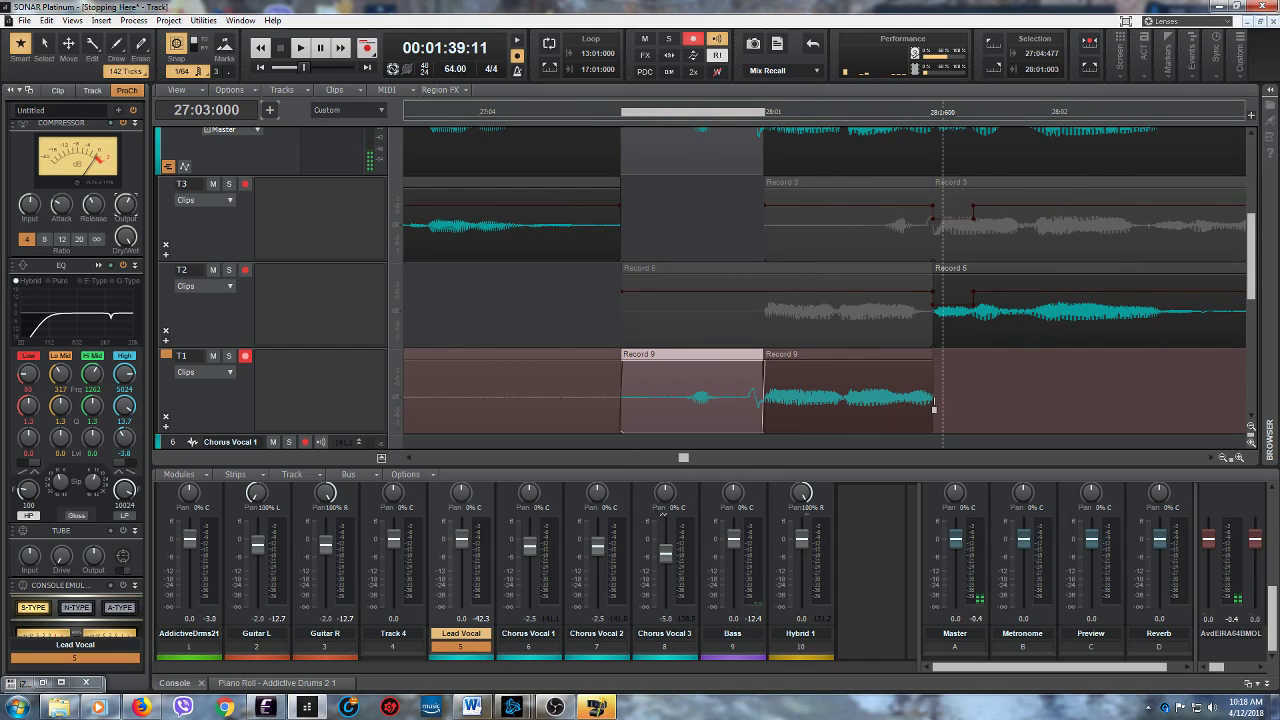
drag(931, 397, 843, 403)
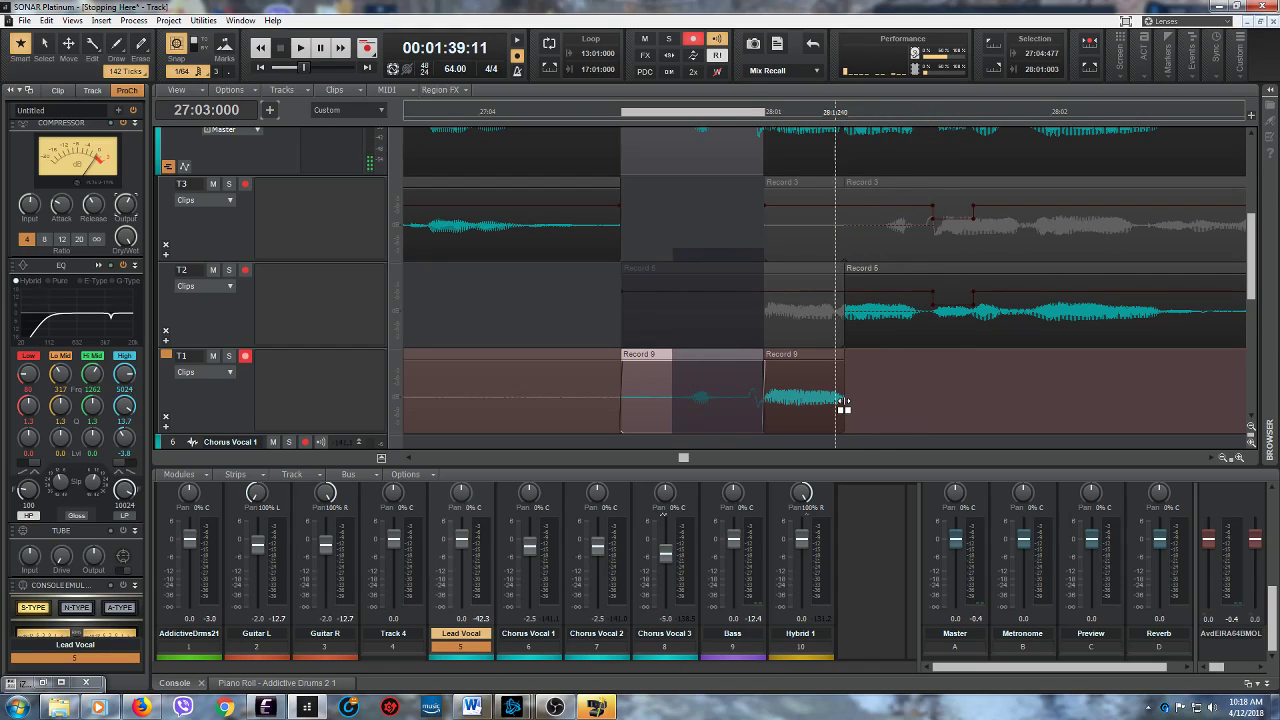
click(298, 49)
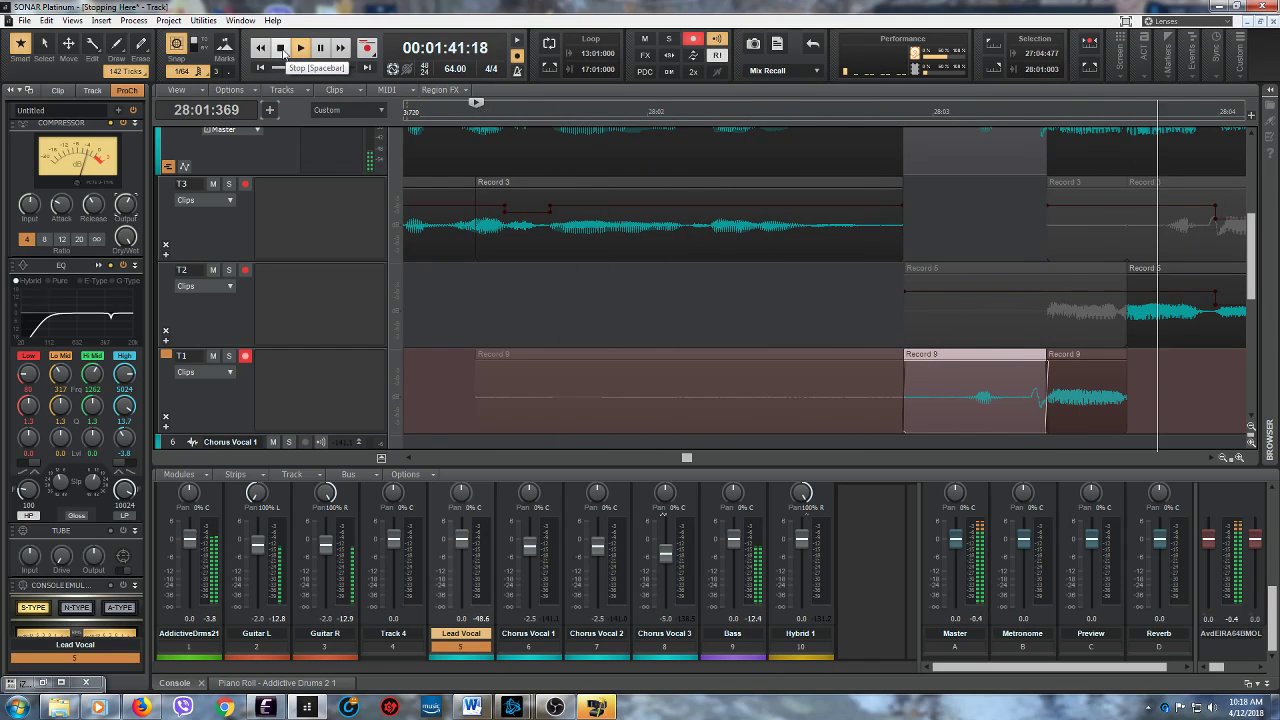
click(282, 49)
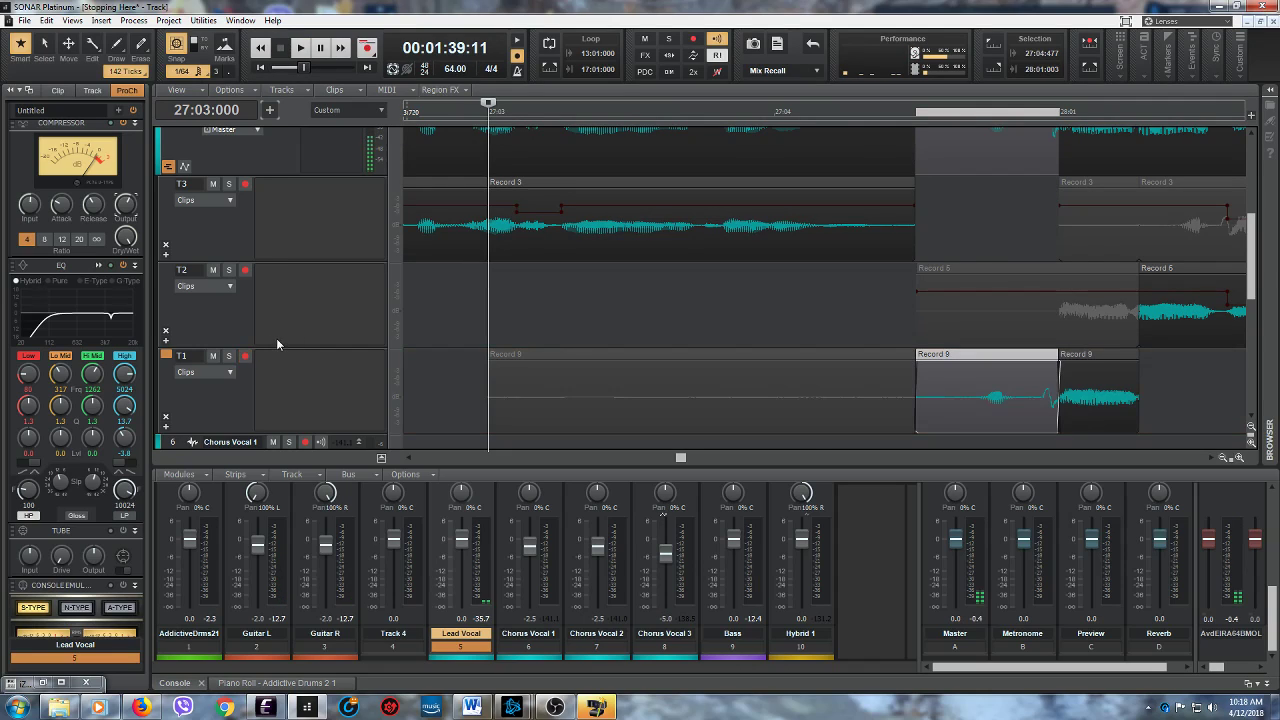
- Trim the unused lead-in of the T1 take from 27:03:000 to just before its comped phrase
scroll(276, 338, up, 3)
scroll(296, 343, down, 3)
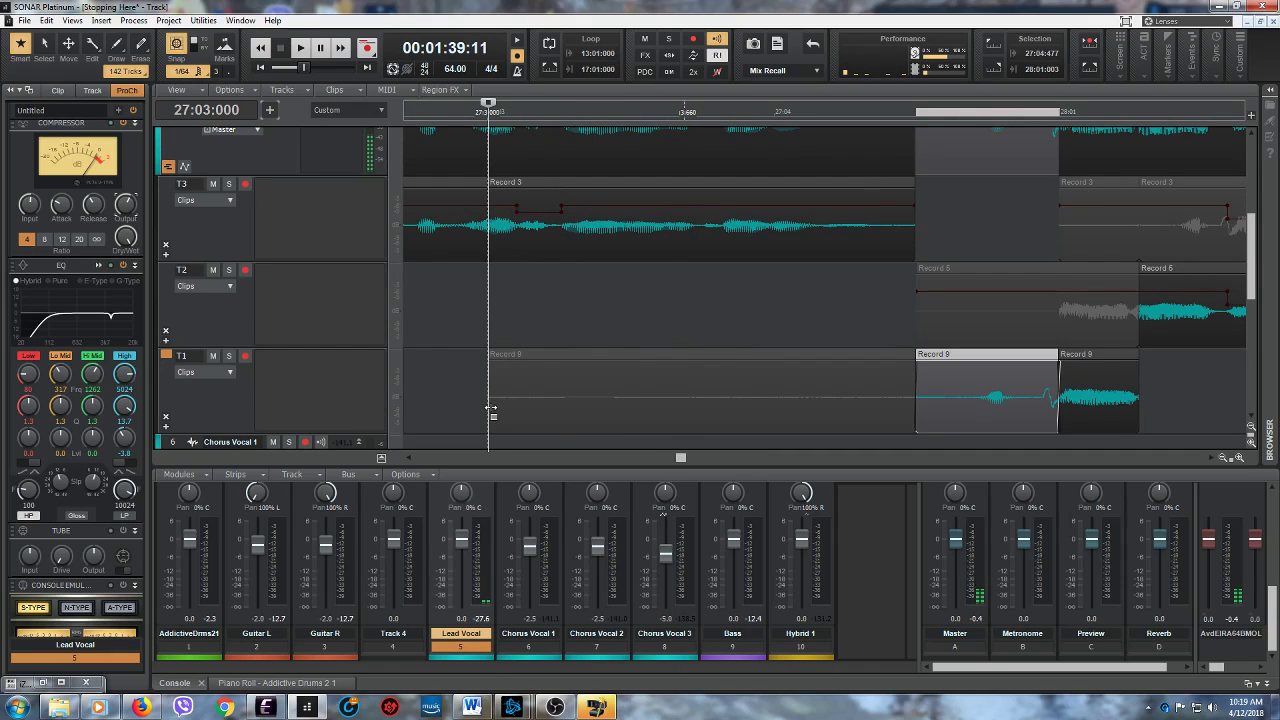
drag(493, 406, 896, 407)
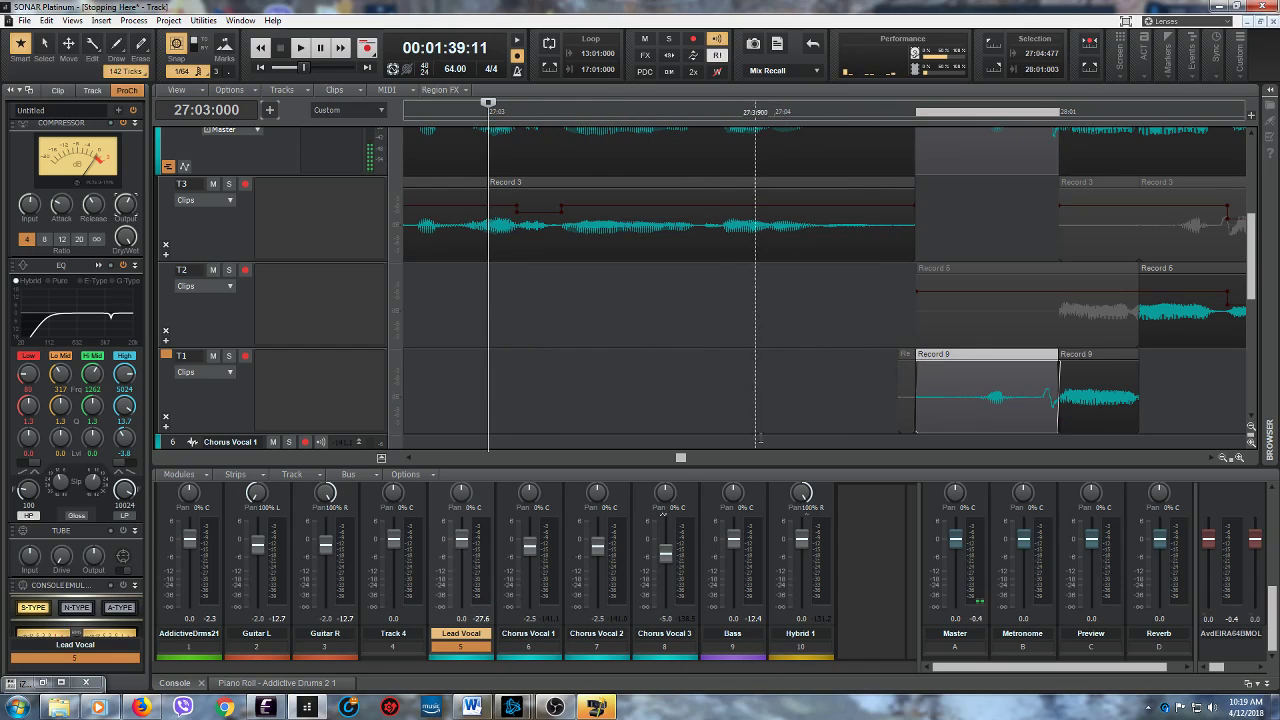
- Inspect the clip transitions around 28:01 and play the comped Lead Vocal from 27:03:000 in the mix
drag(682, 458, 683, 458)
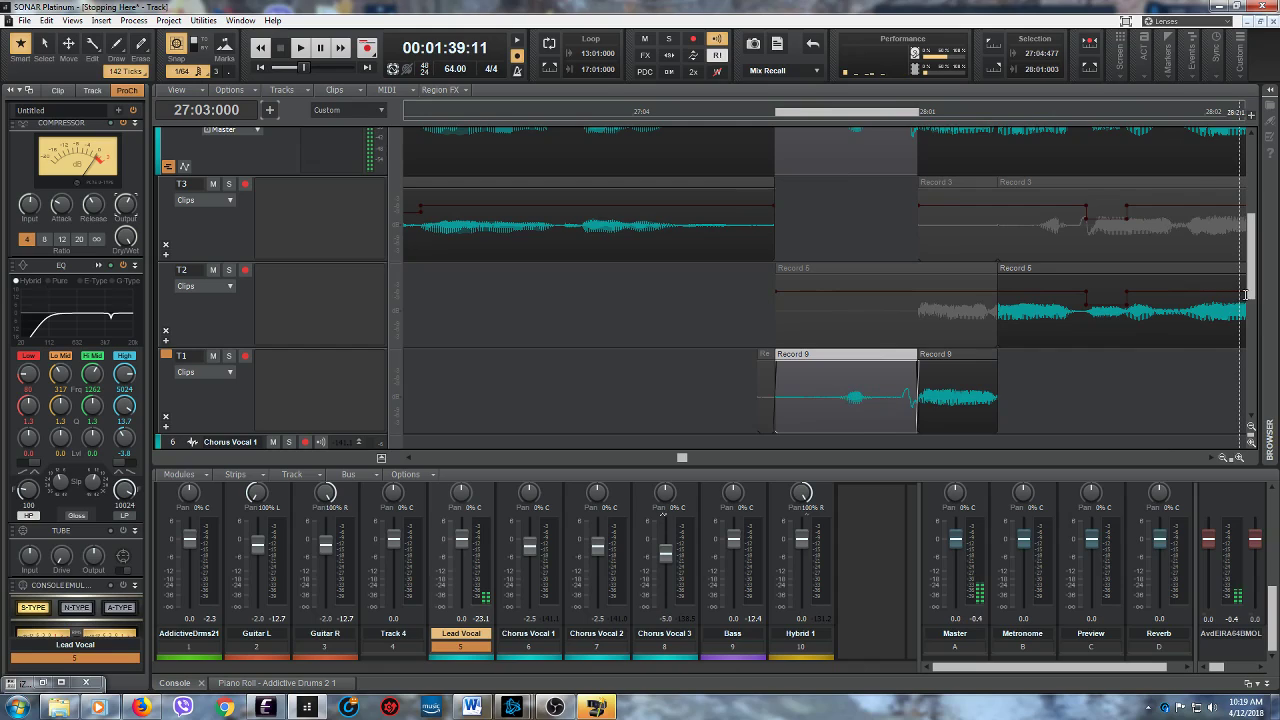
scroll(1246, 294, up, 2)
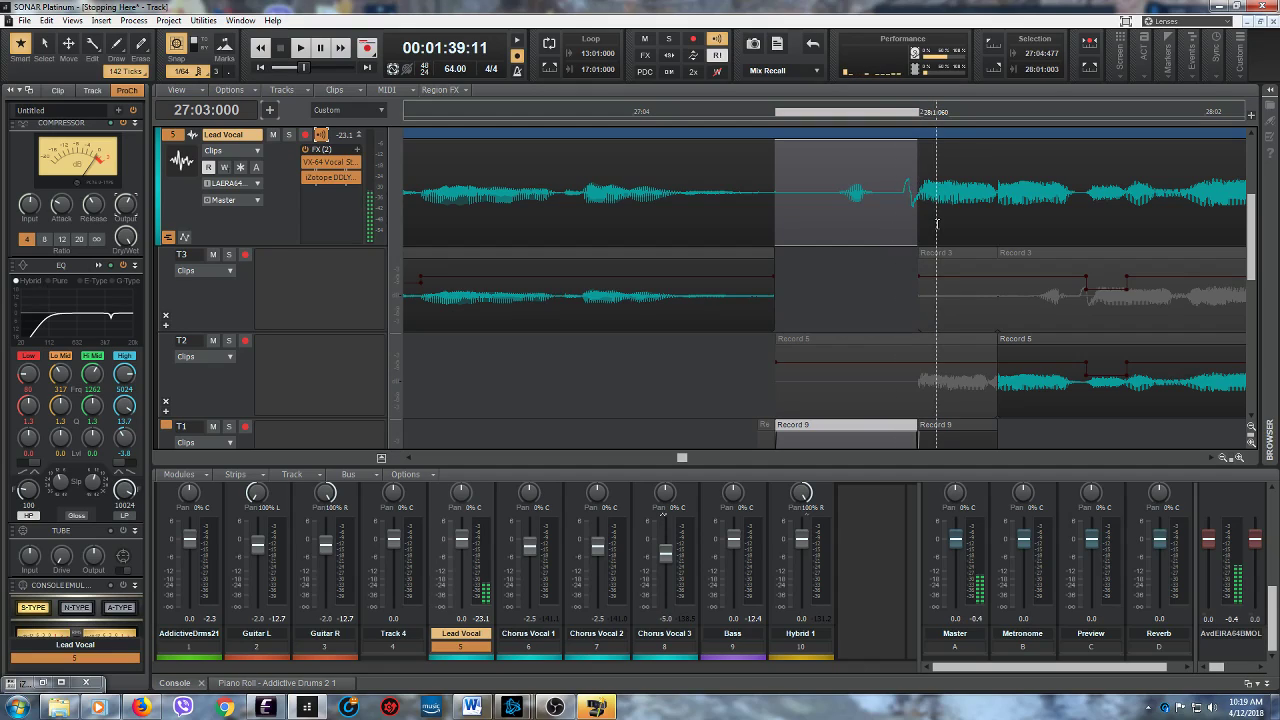
scroll(850, 280, down, 1)
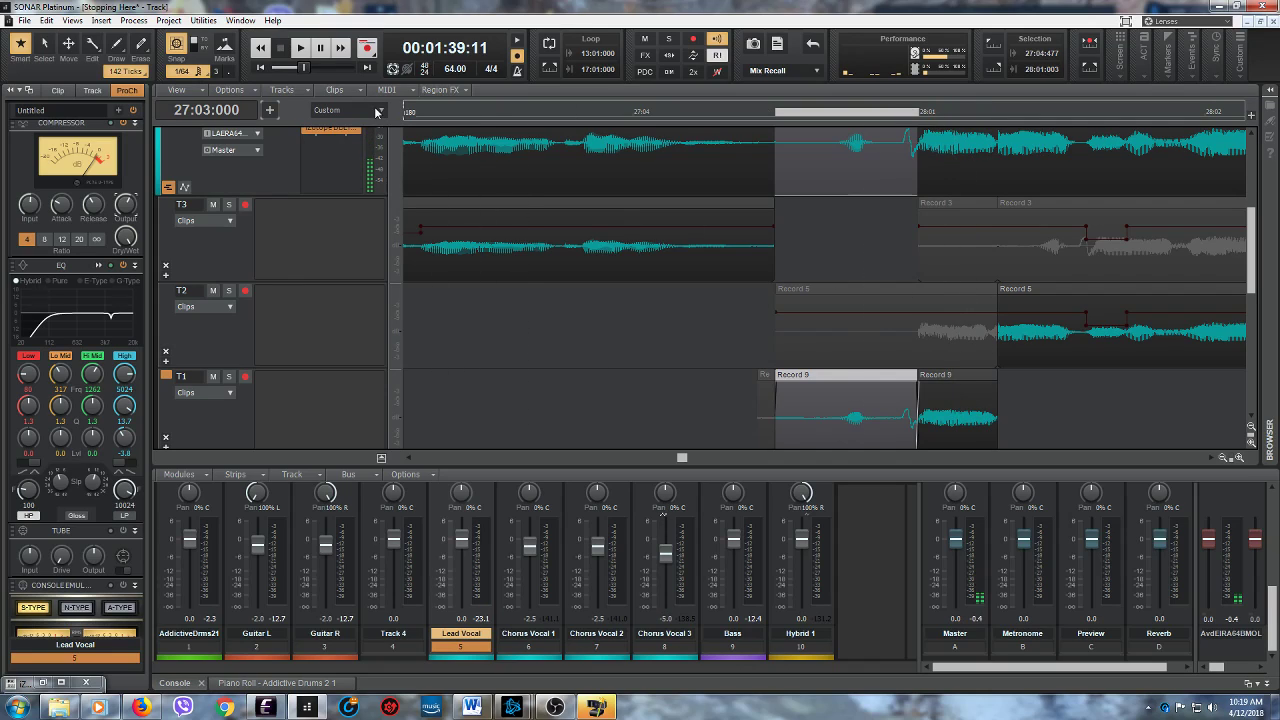
click(301, 49)
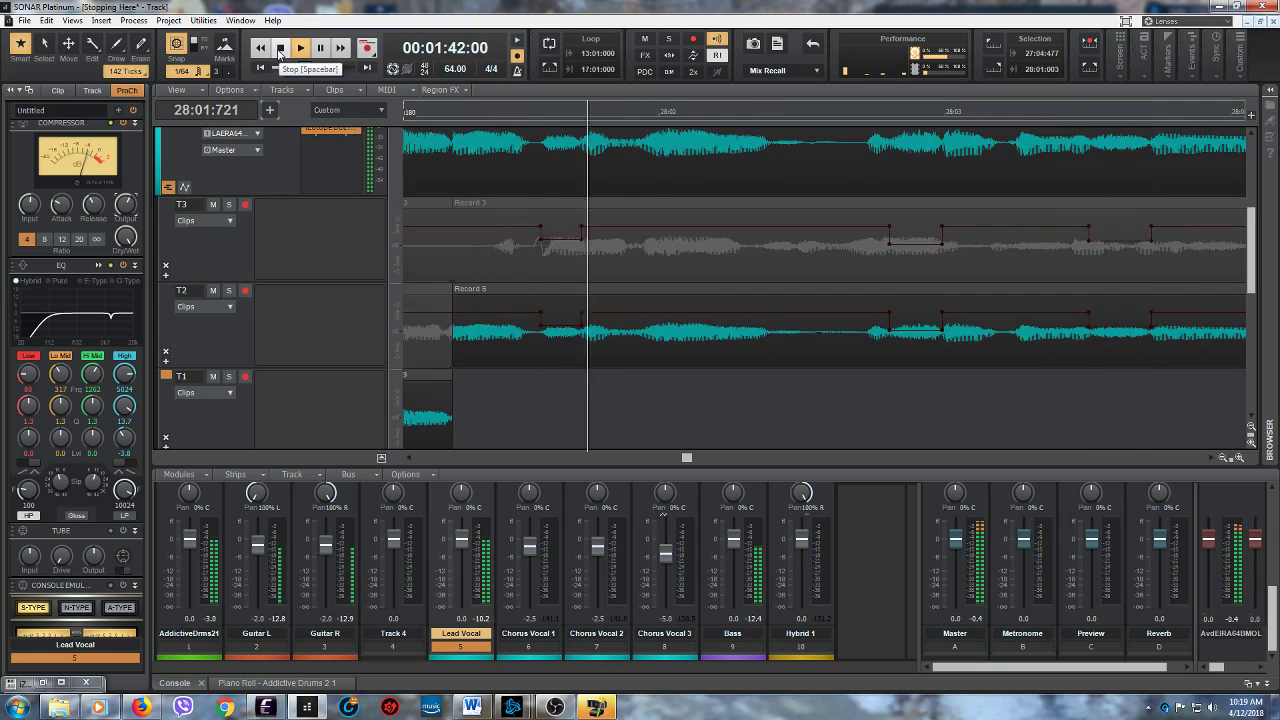
click(280, 48)
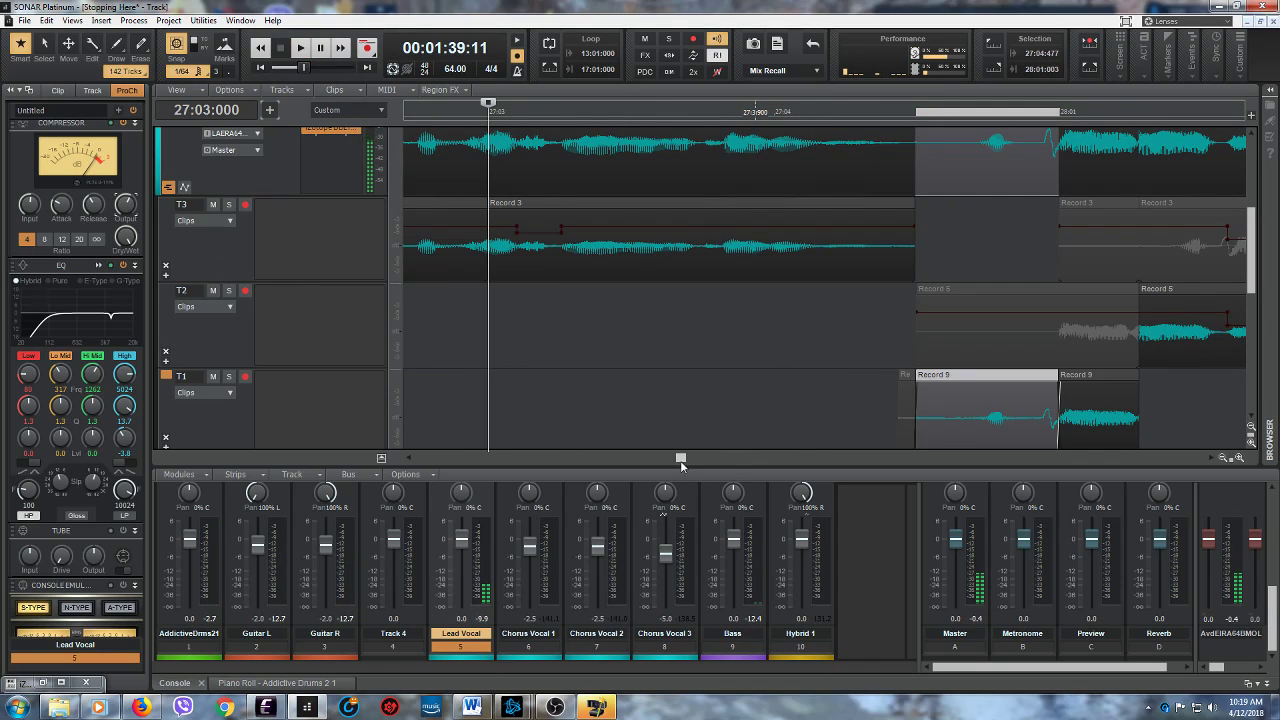
- Solo lane T1 to audition it briefly from 27:03:000, and turn its solo off again
click(228, 377)
click(300, 47)
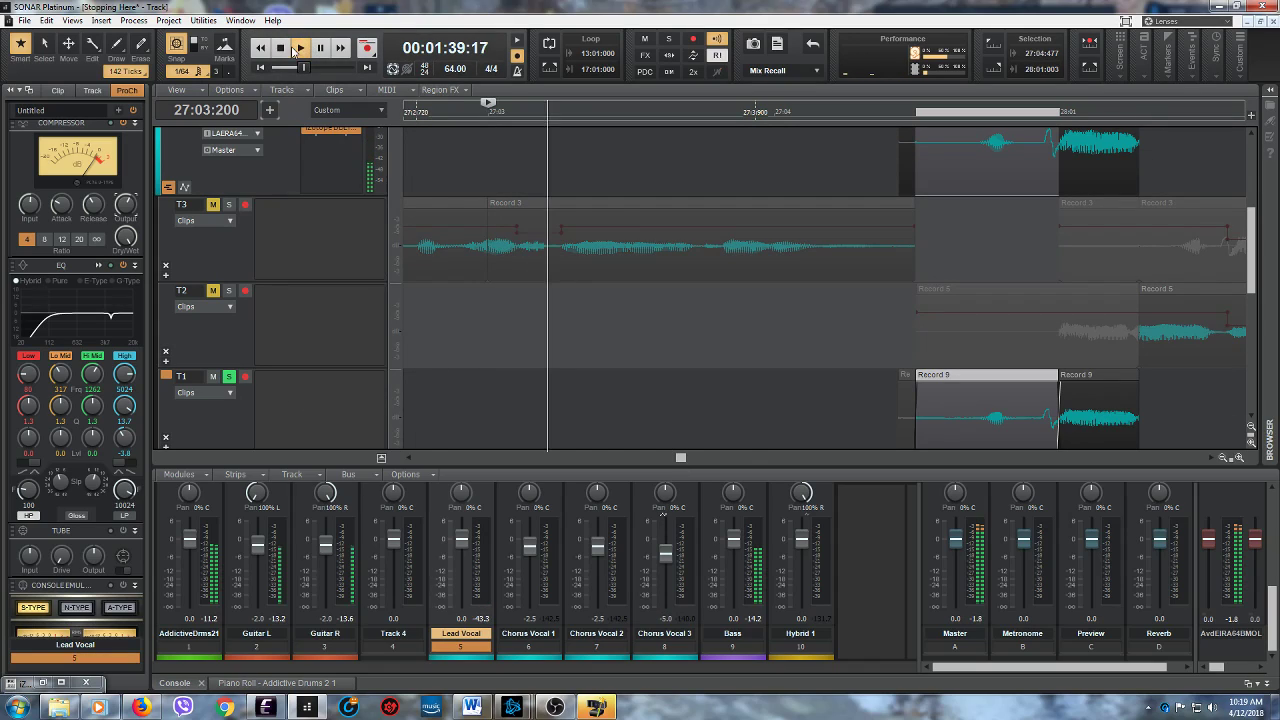
click(283, 49)
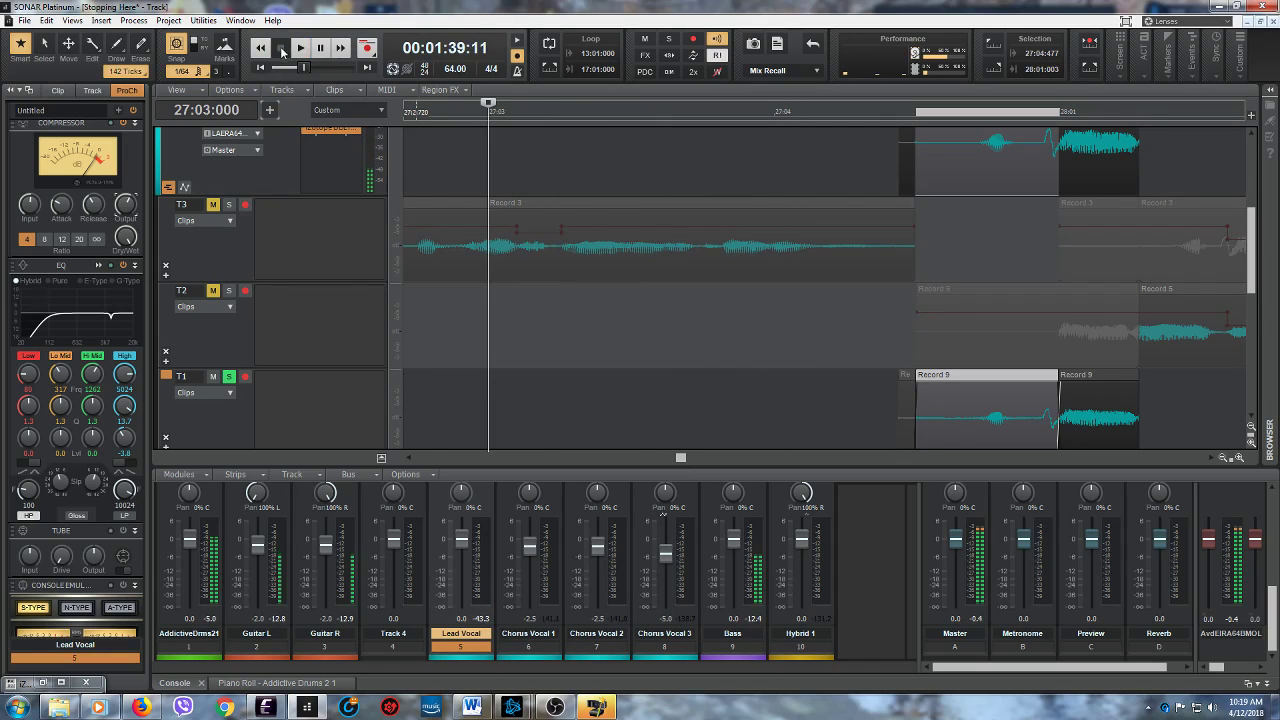
click(228, 377)
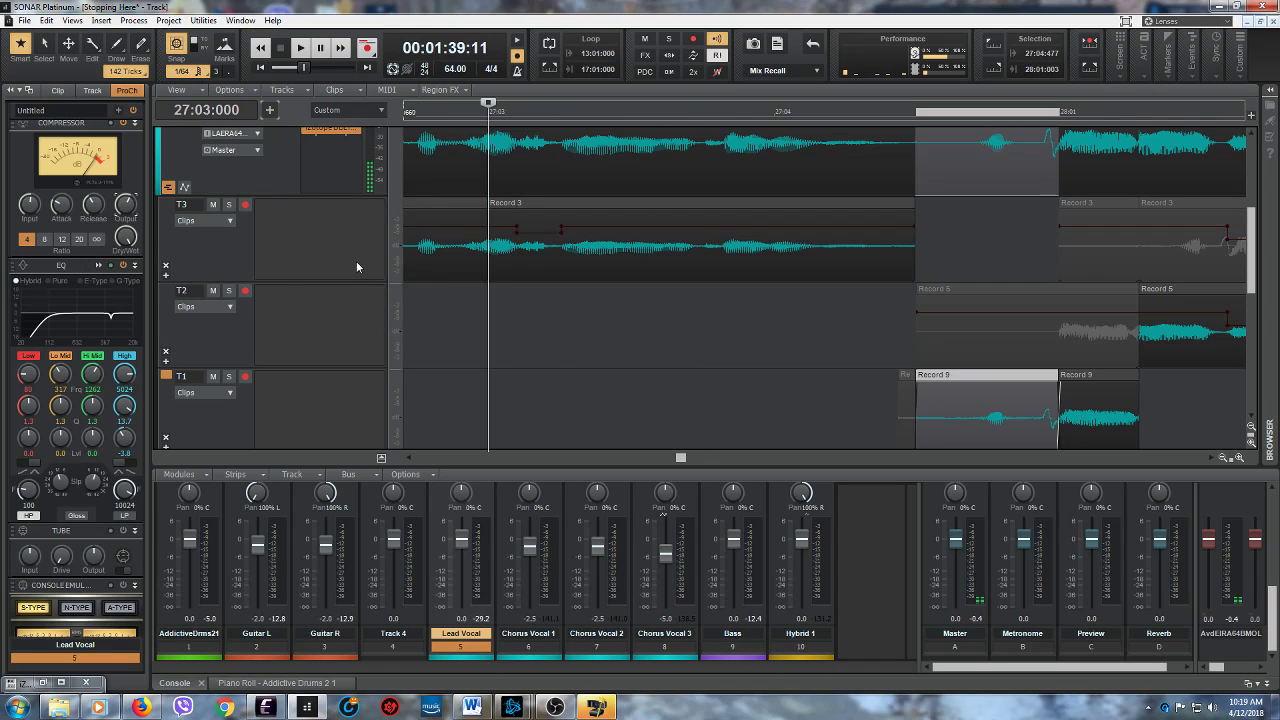
- Hide the Lead Vocal's take lanes and play the combined comp from 27:03:000 twice to check the phrase transitions
drag(680, 460, 683, 460)
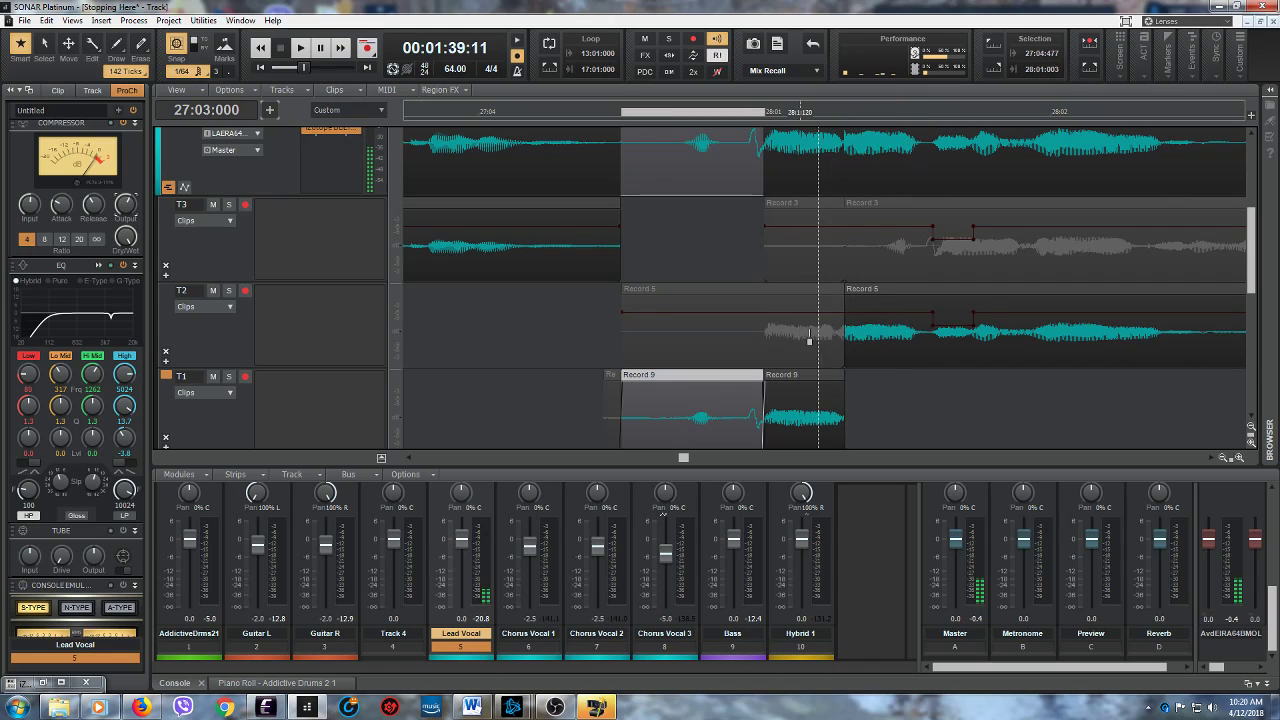
click(168, 190)
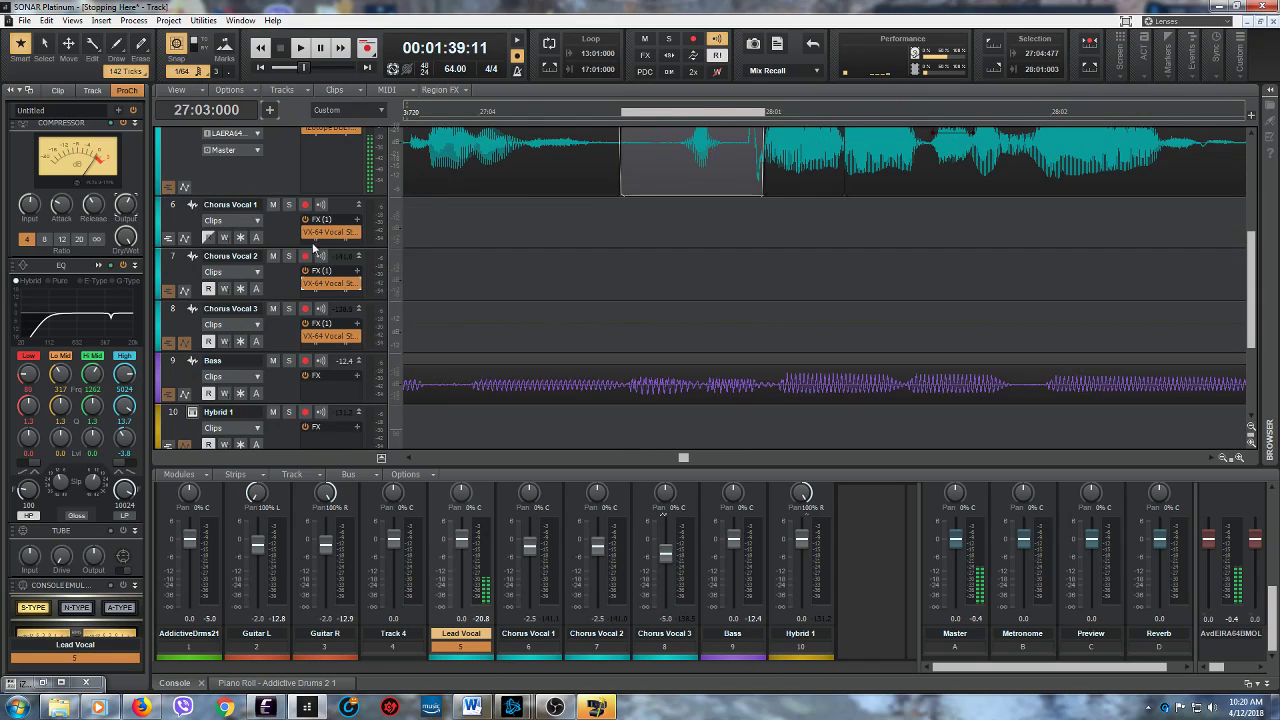
scroll(822, 328, up, 3)
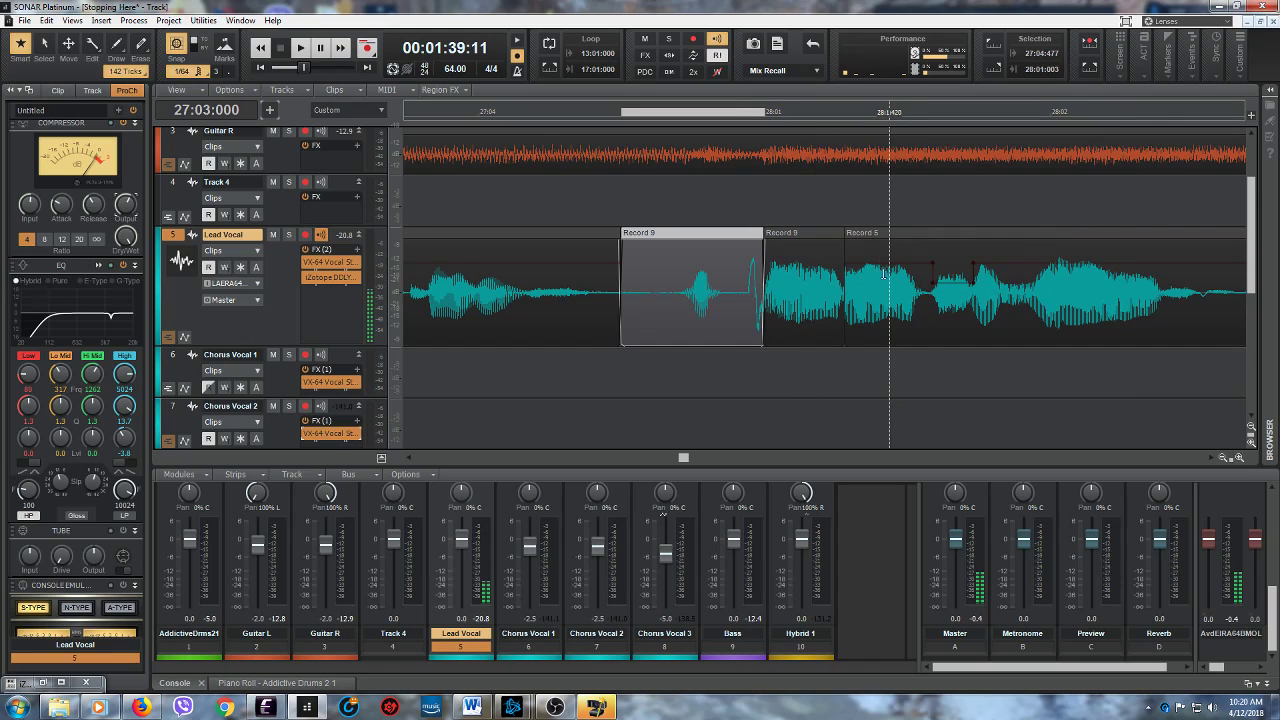
click(300, 47)
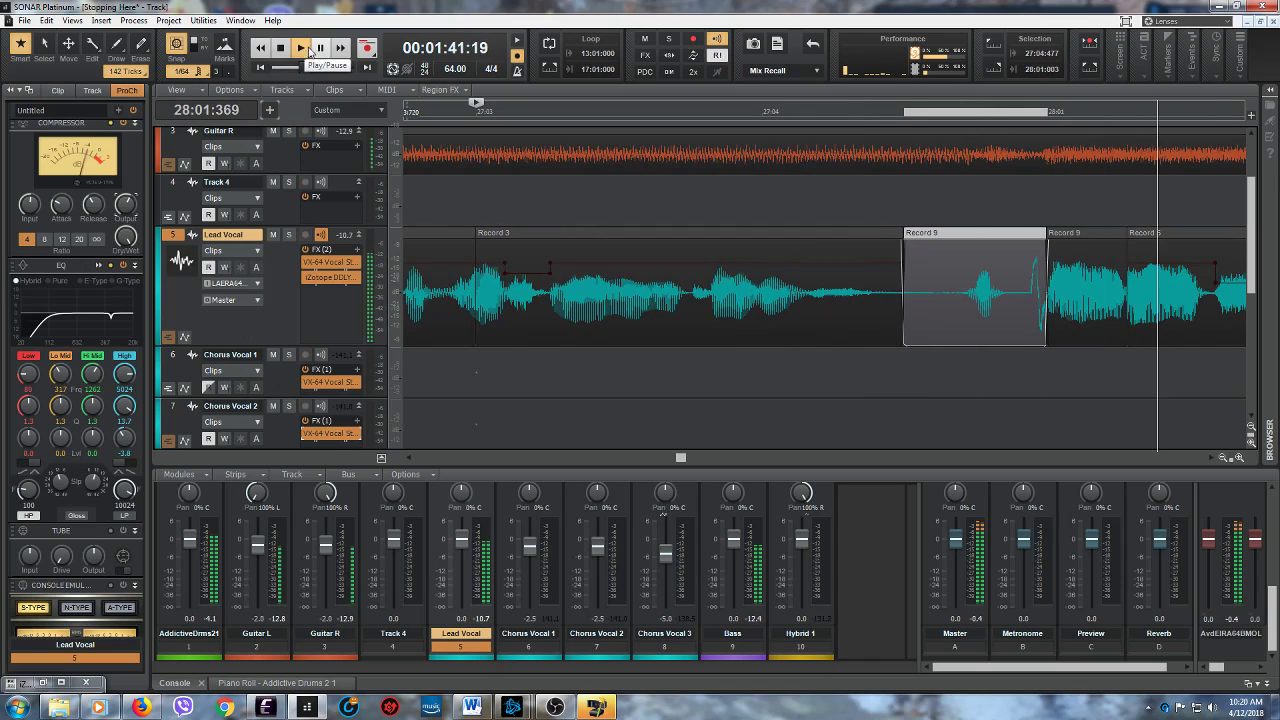
click(280, 47)
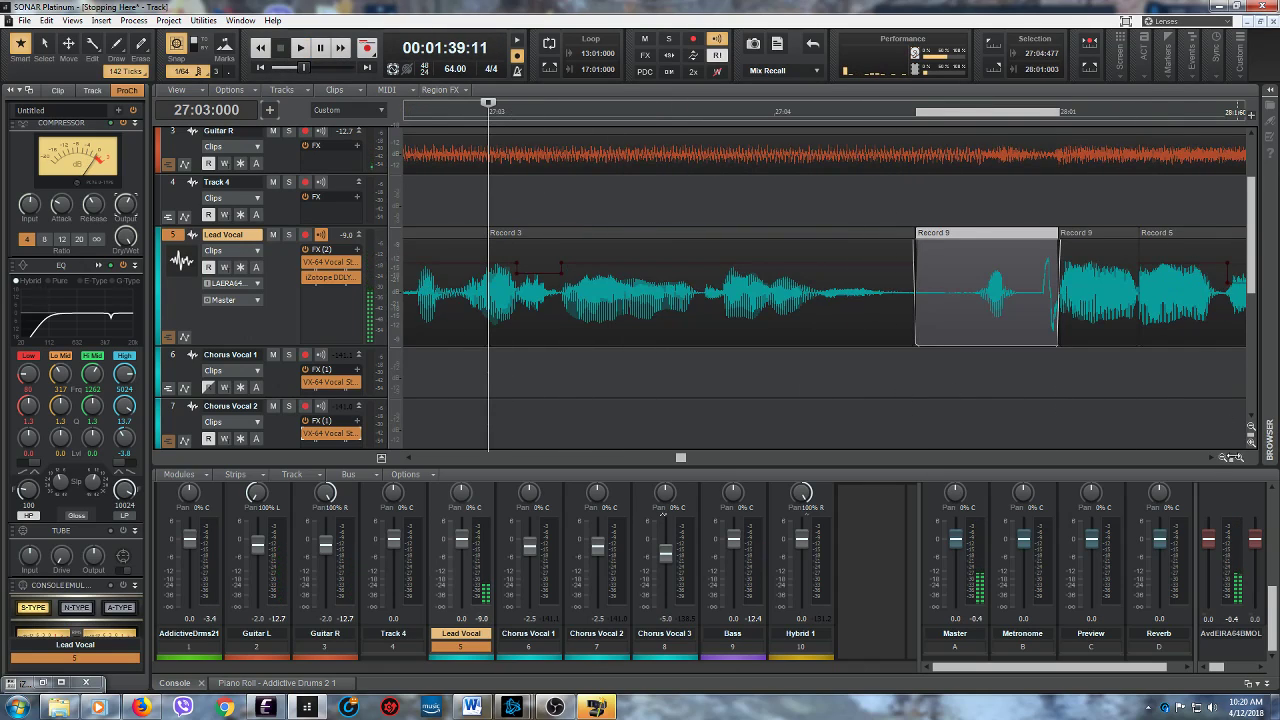
drag(1178, 445, 1168, 447)
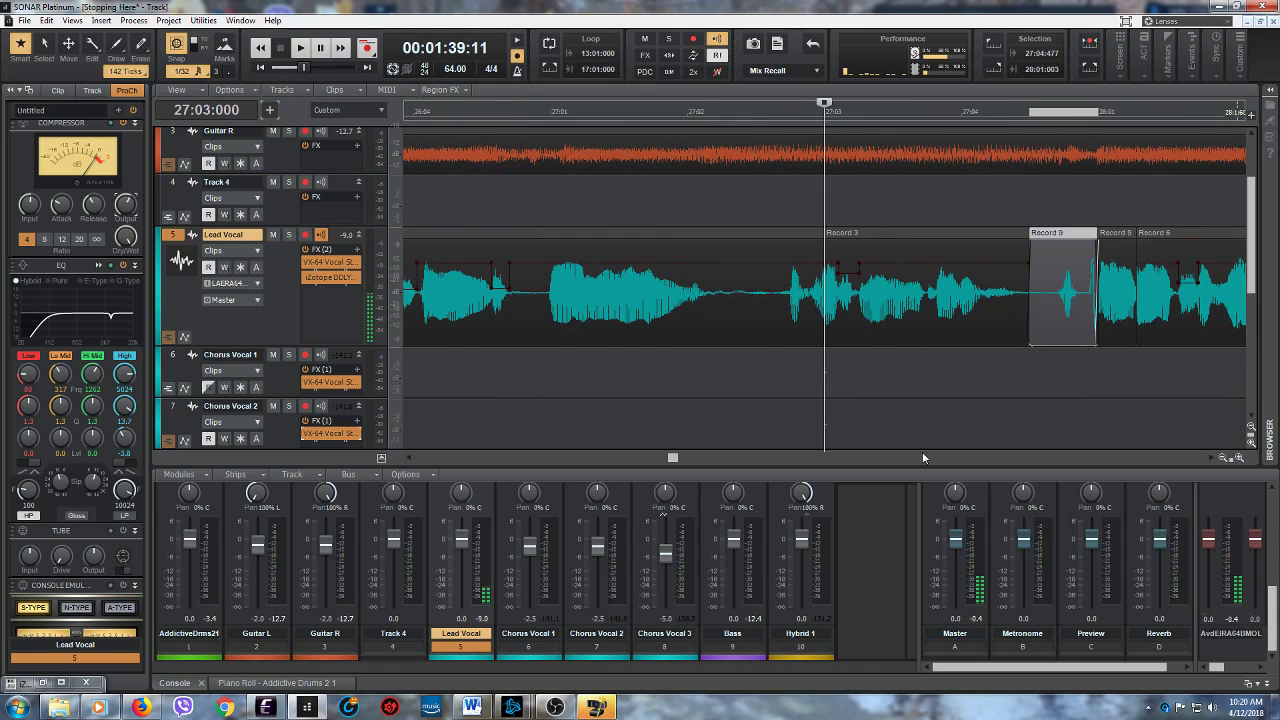
drag(673, 459, 678, 458)
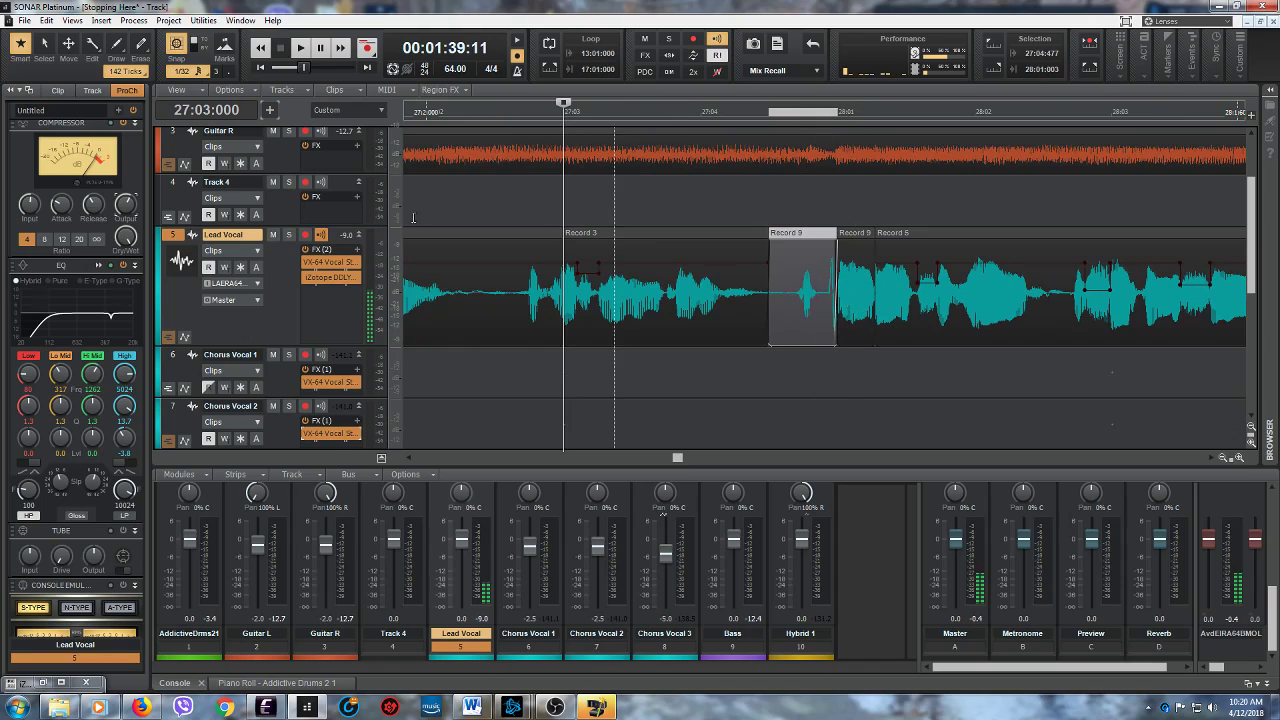
click(303, 49)
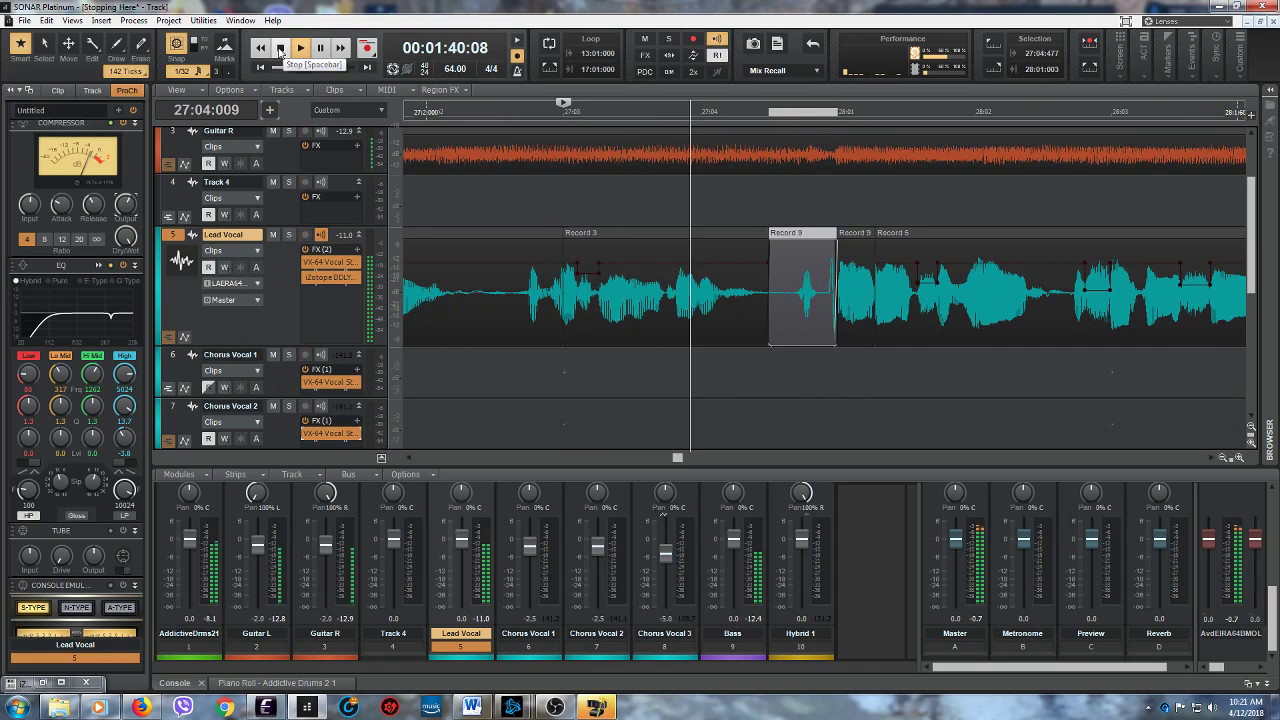
click(280, 49)
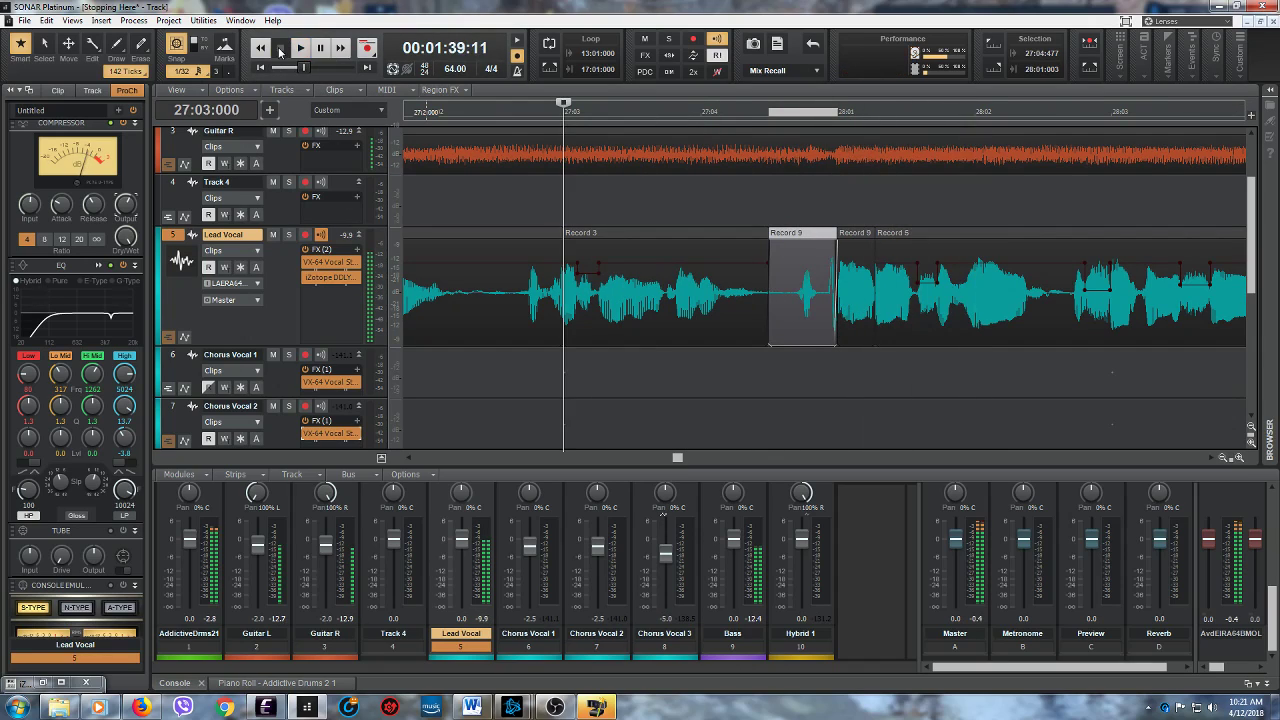
- Select 27:04:690 to 28:01:270 on the Lead Vocal and set the loop region to that selection
drag(840, 371, 873, 364)
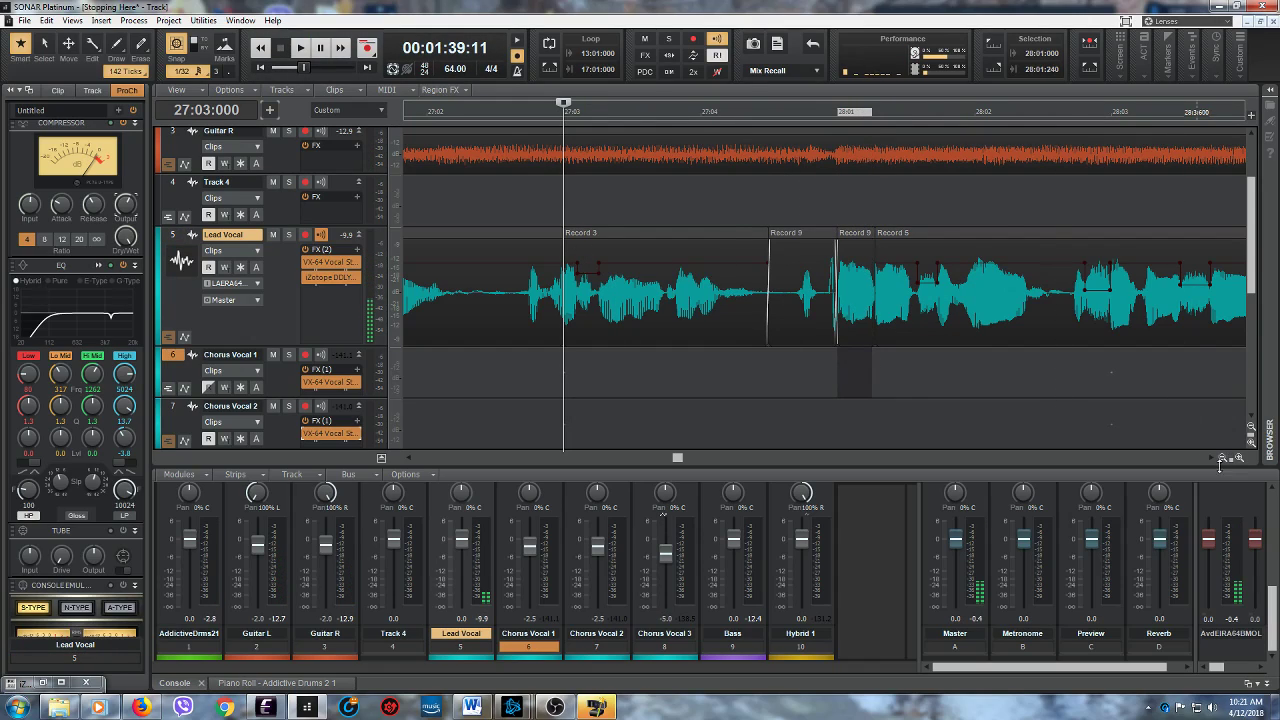
click(841, 416)
drag(1171, 446, 1182, 446)
drag(715, 392, 932, 392)
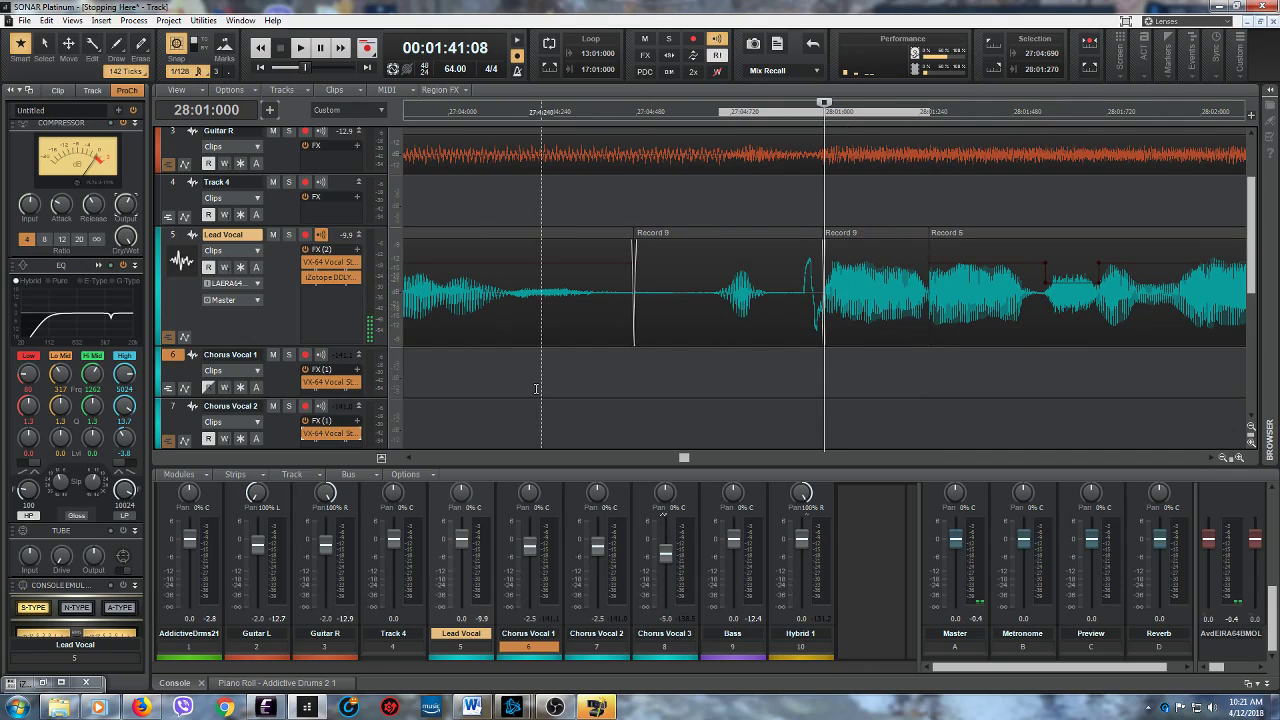
drag(718, 303, 930, 324)
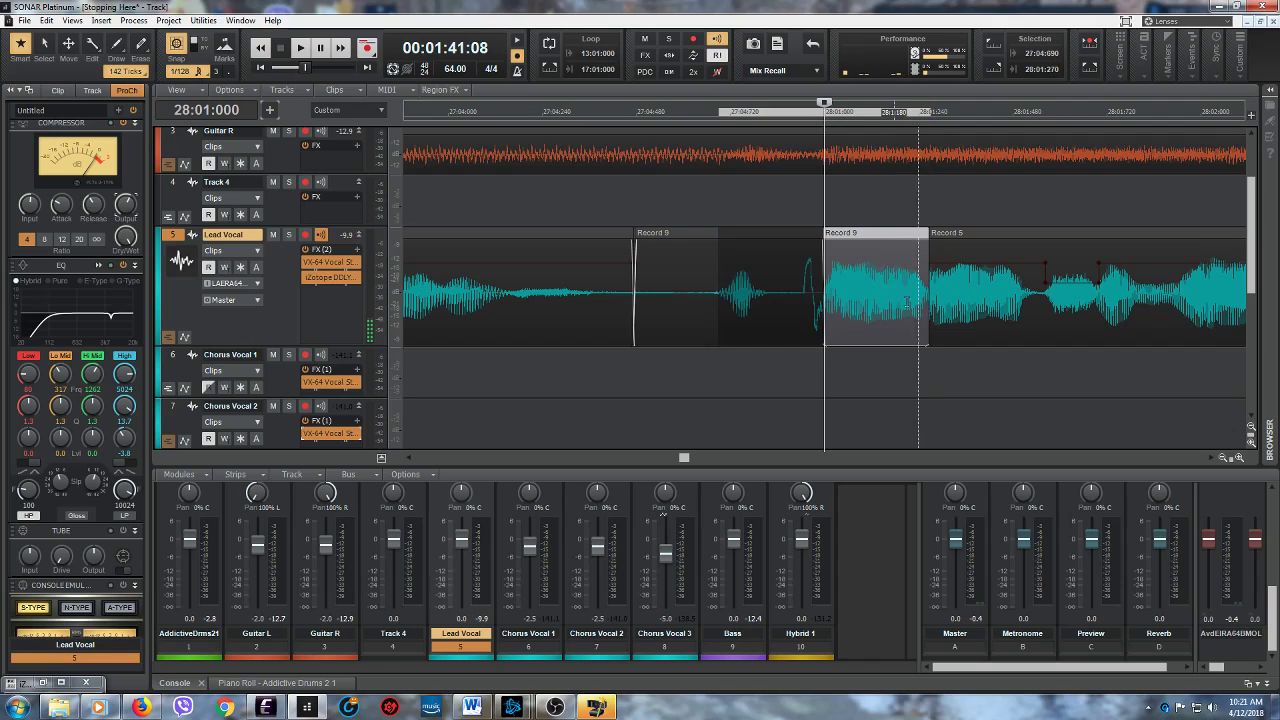
click(549, 69)
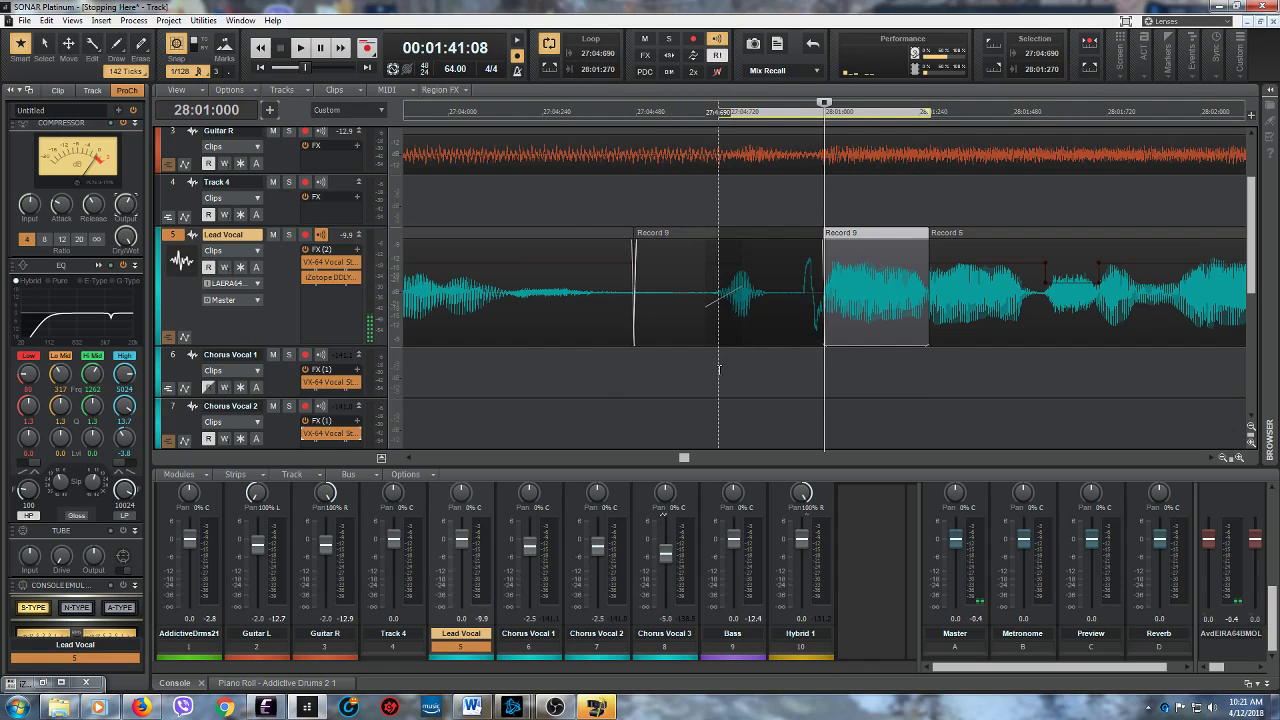
- Solo the Lead Vocal track and play the looped phrase from 27:04:690
click(718, 325)
click(288, 235)
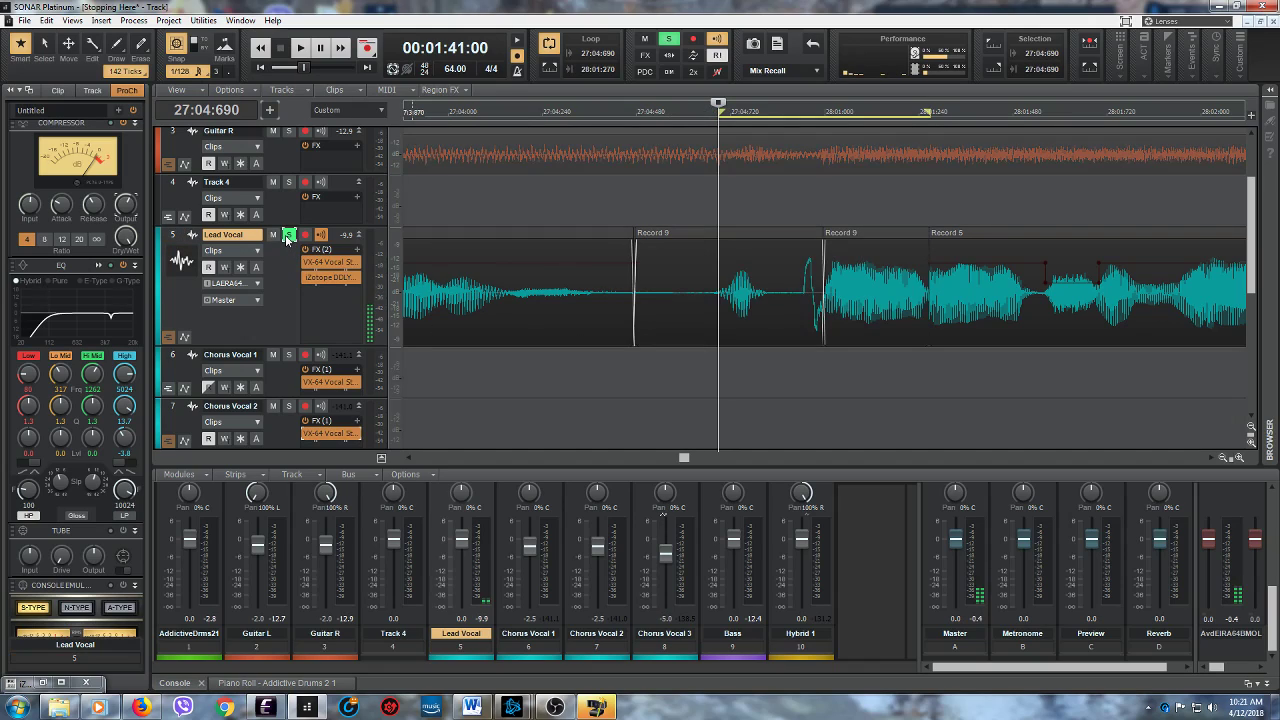
click(300, 48)
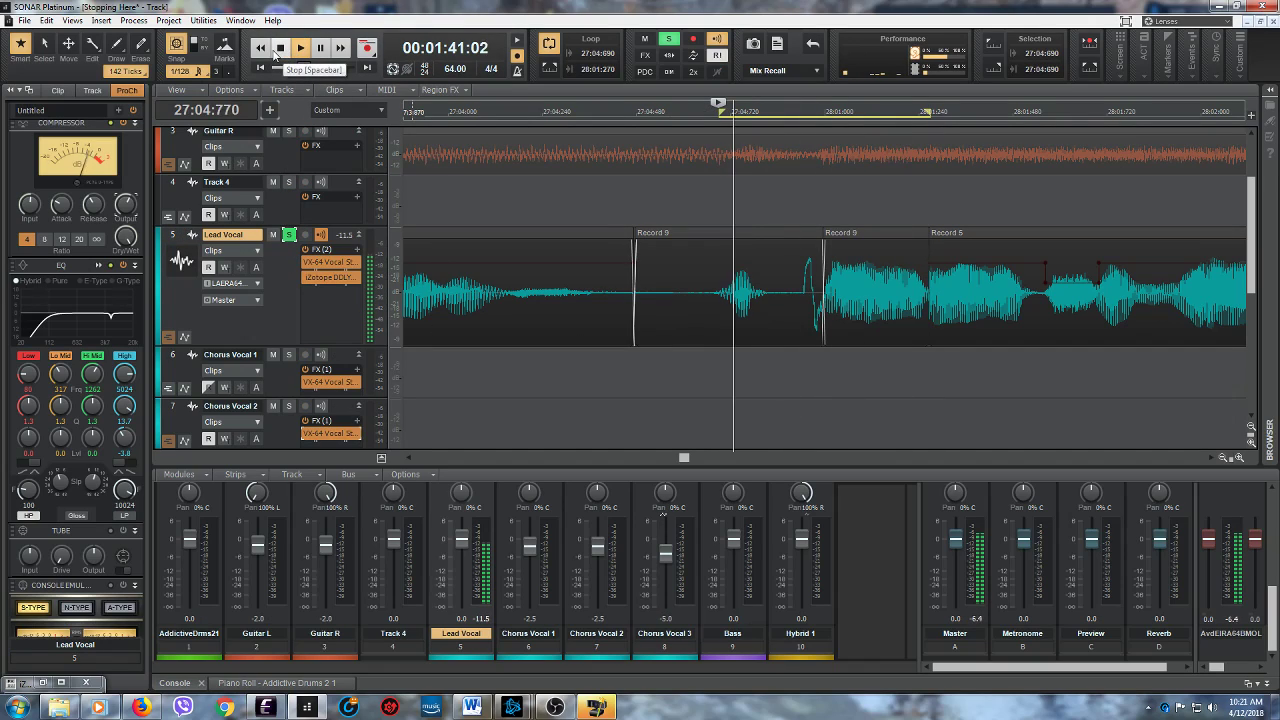
click(280, 50)
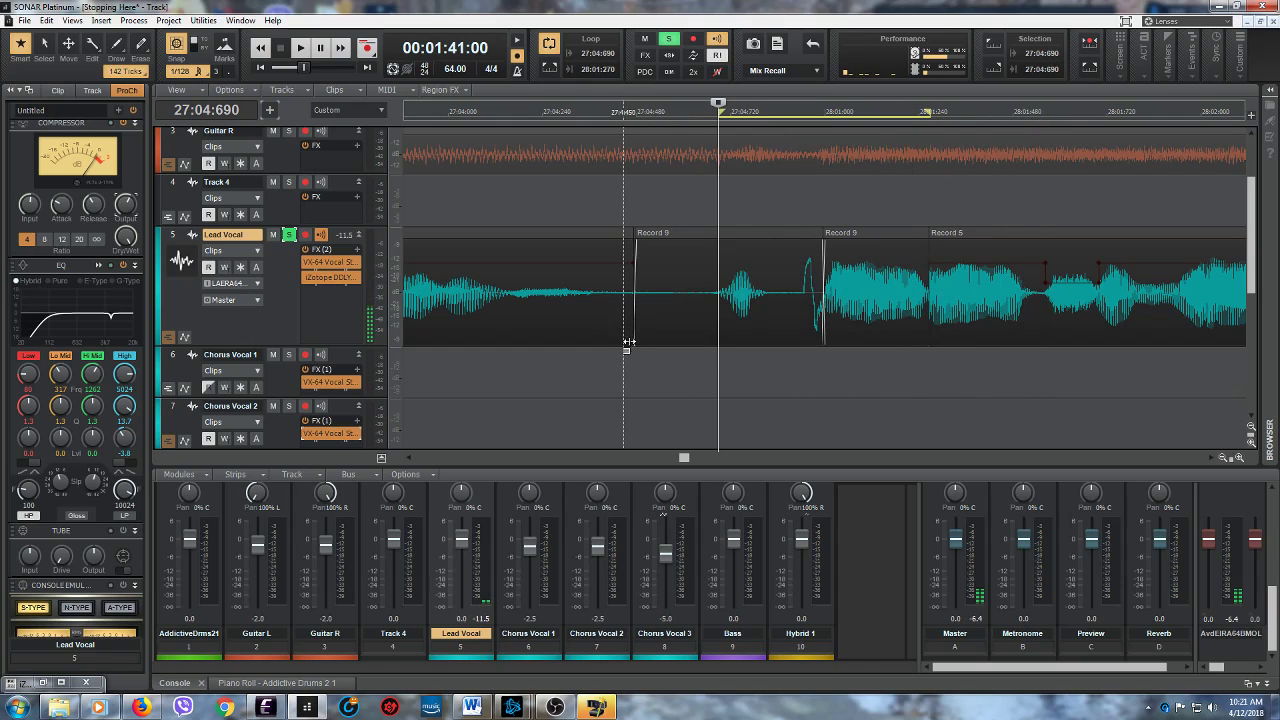
- Select the start of the T2 clip on the Lead Vocal from 28:01:270 to about 28:01:511 and set the loop region around it
drag(931, 370, 1038, 365)
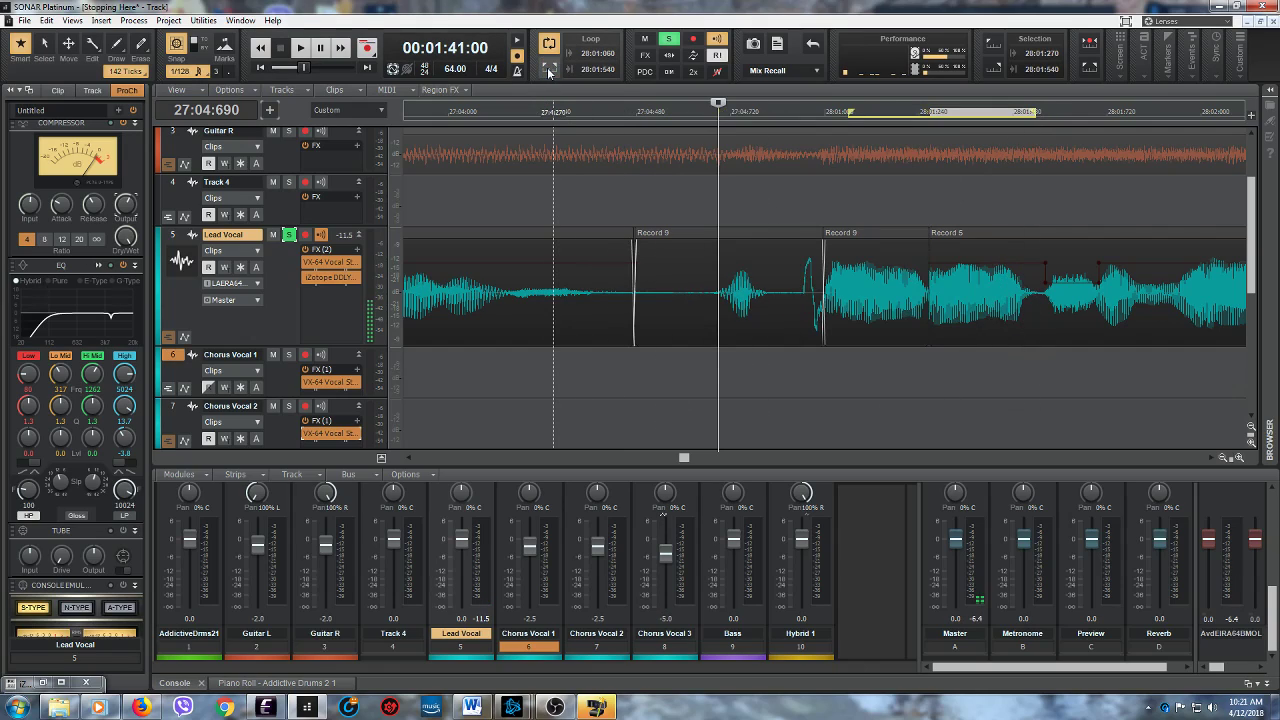
drag(931, 365, 1026, 353)
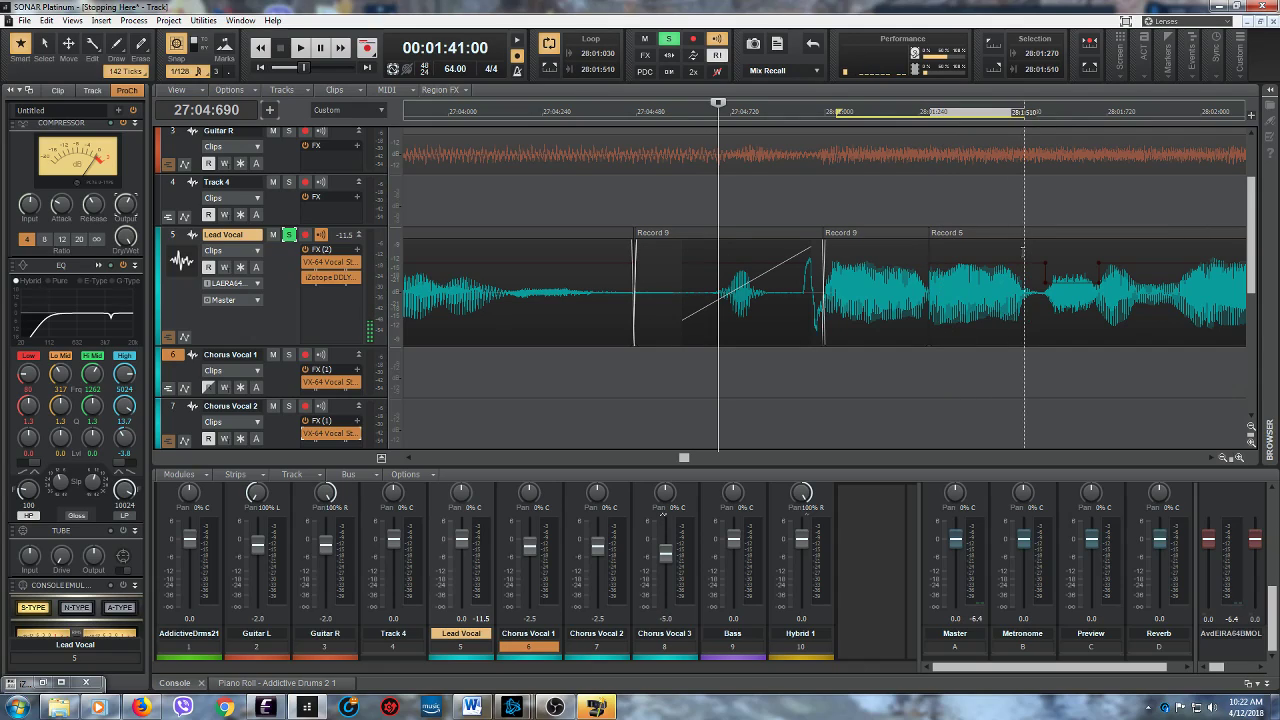
click(952, 245)
drag(952, 245, 929, 243)
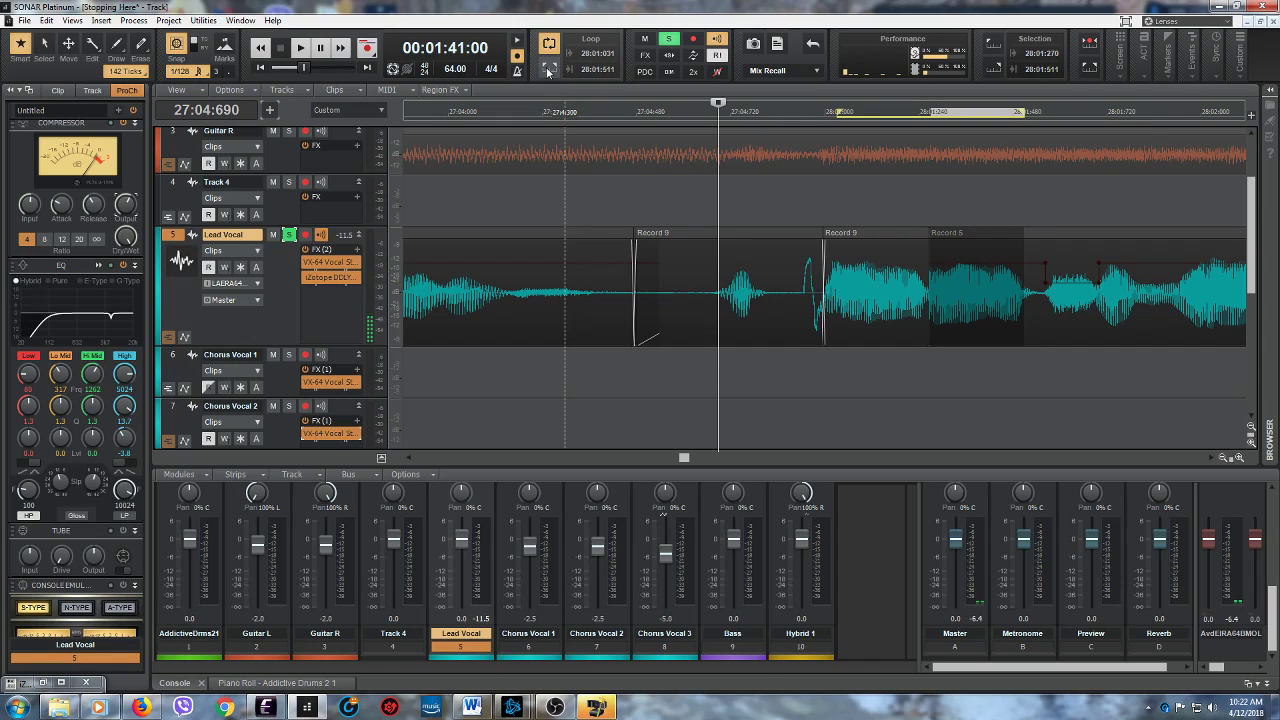
- Select 28:01:270 to 28:01:540 on Track 4, set the loop region from that selection and turn looping on
click(790, 186)
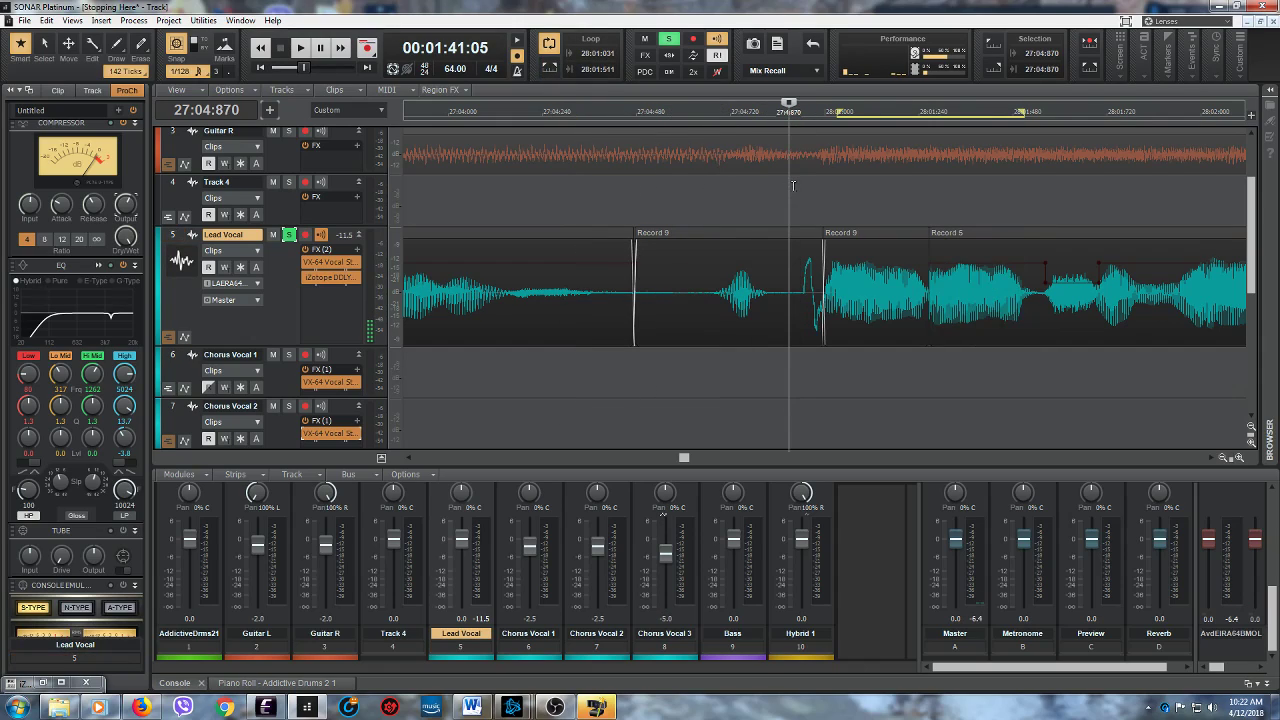
drag(929, 201, 1040, 201)
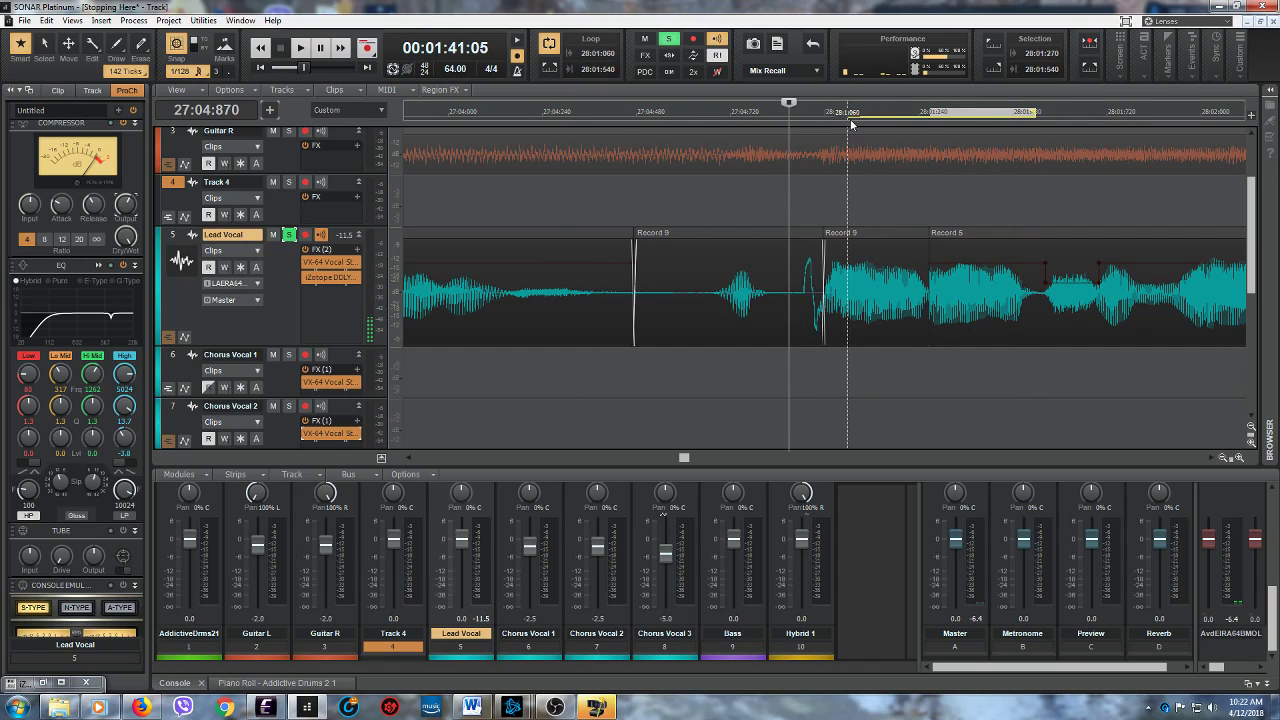
drag(919, 112, 990, 112)
drag(1088, 112, 1018, 112)
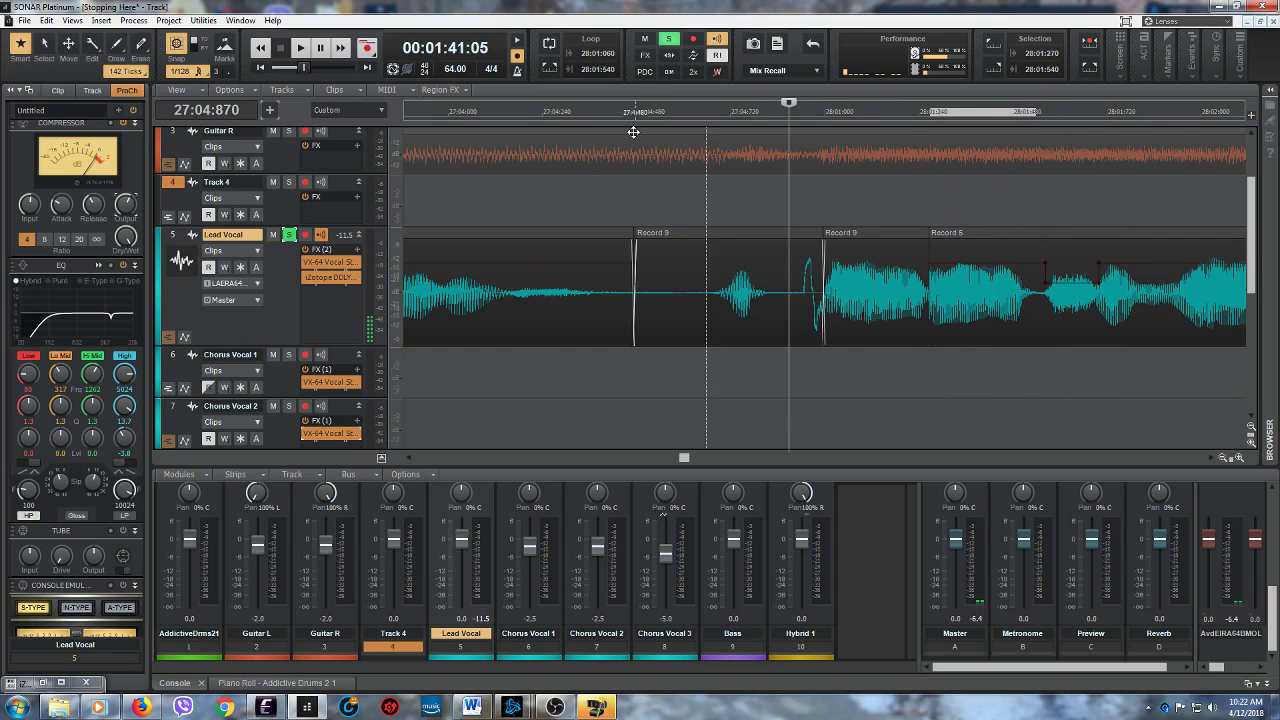
click(548, 43)
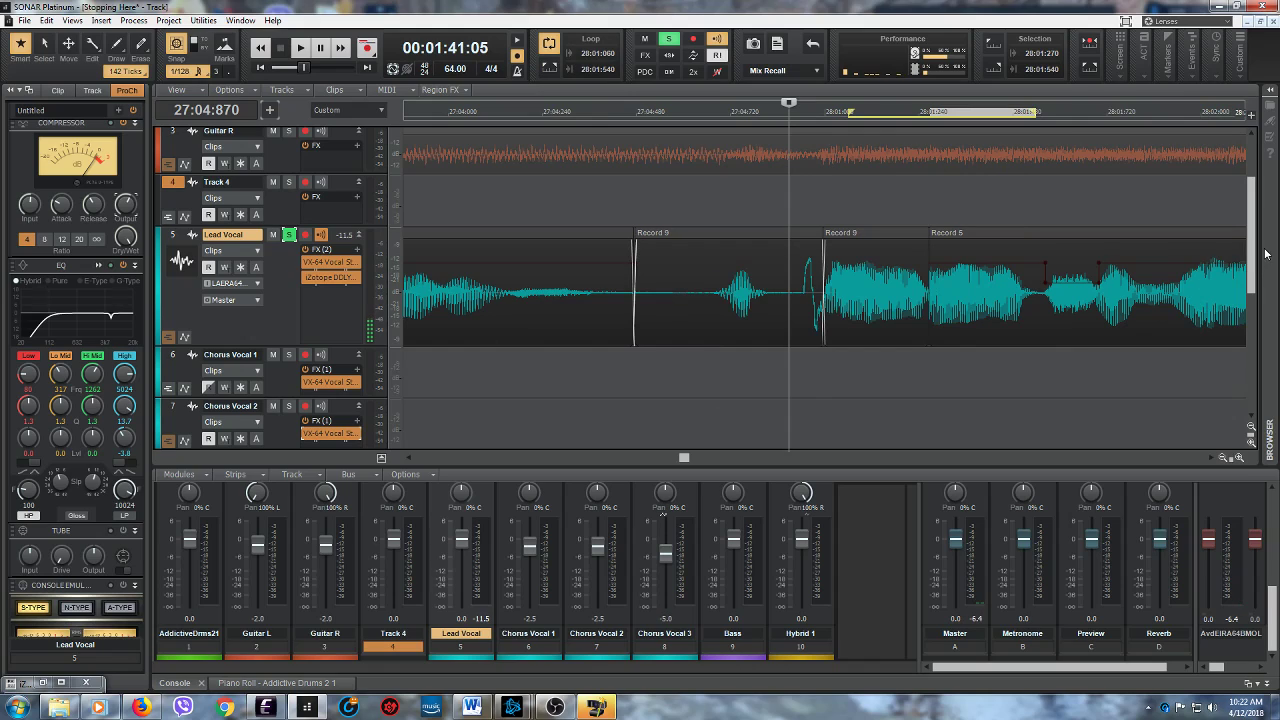
- Reselect 28:01:270 to 28:01:540 on Track 4 and on Chorus Vocal 1, and reapply the loop region to the selection
drag(1256, 245, 1251, 207)
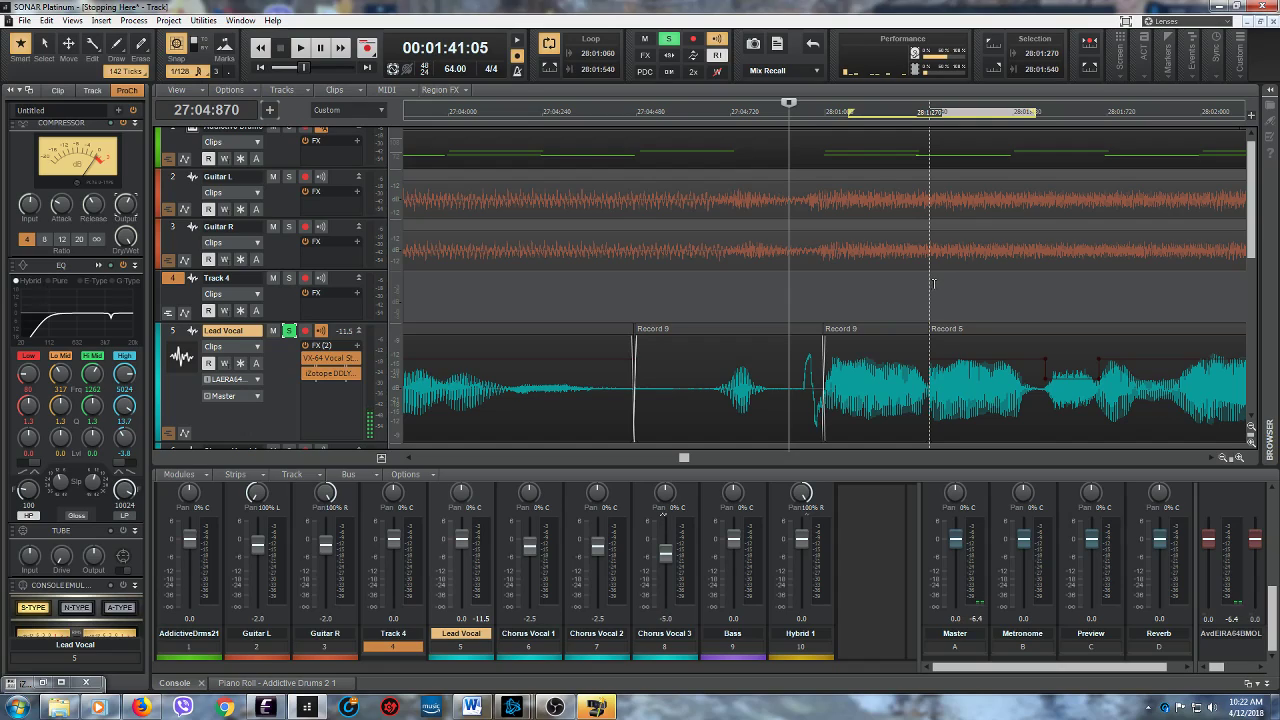
drag(934, 284, 1035, 286)
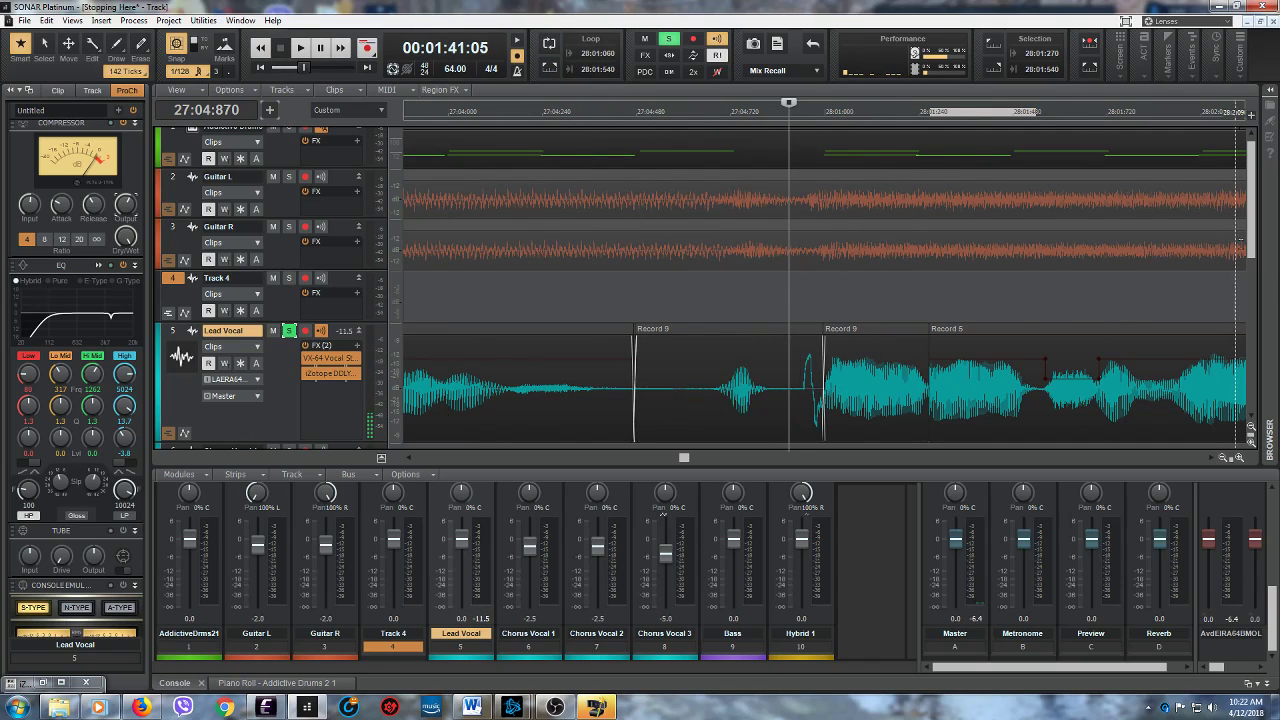
drag(1252, 245, 1252, 289)
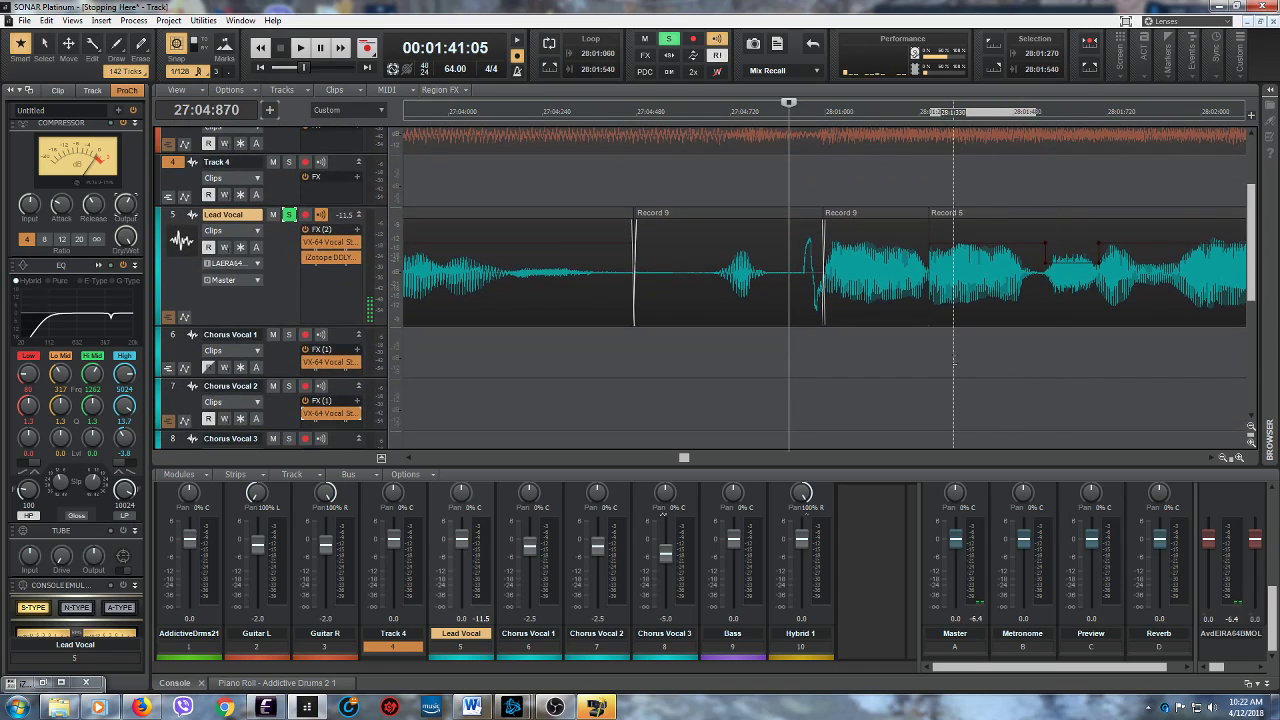
drag(933, 362, 1034, 353)
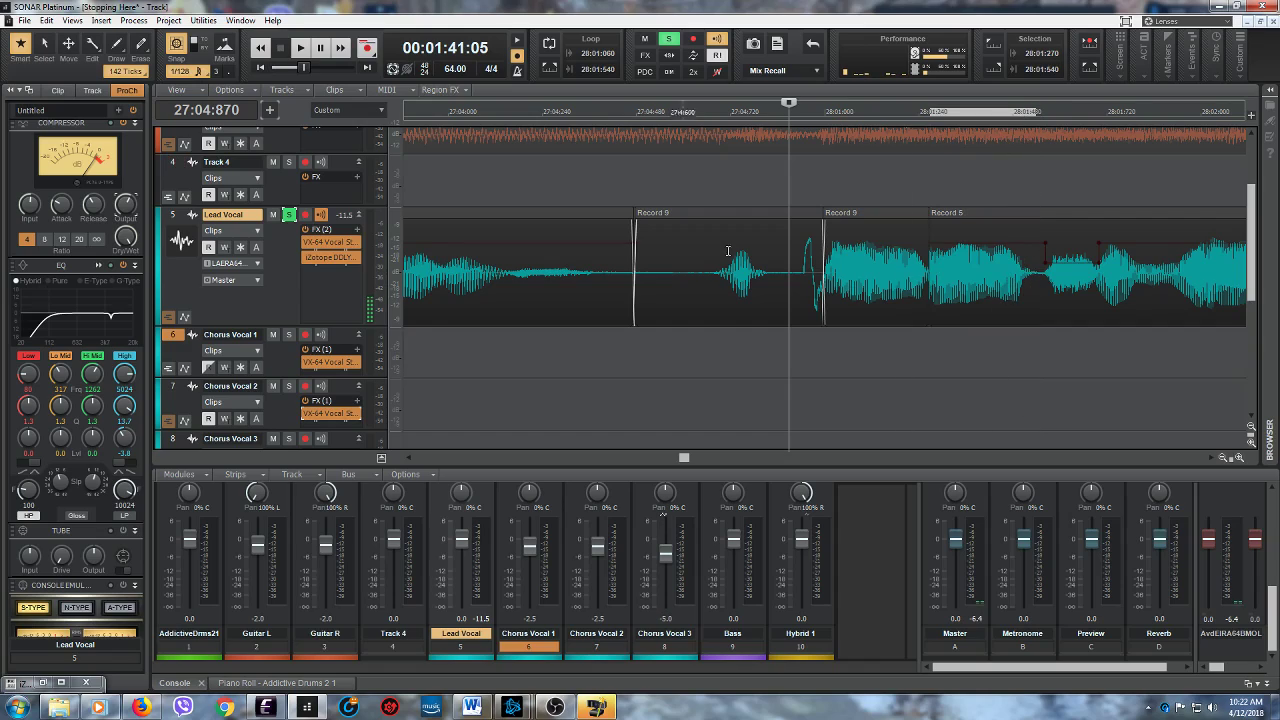
click(549, 68)
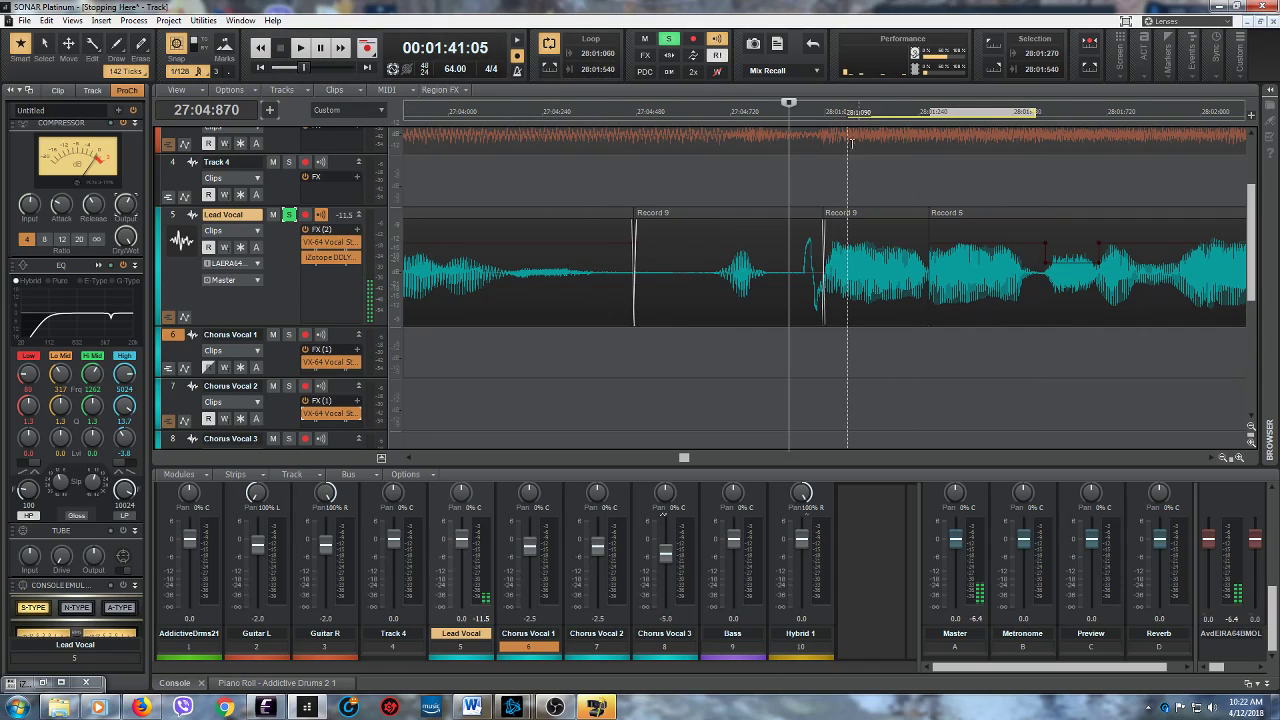
drag(936, 359, 1041, 355)
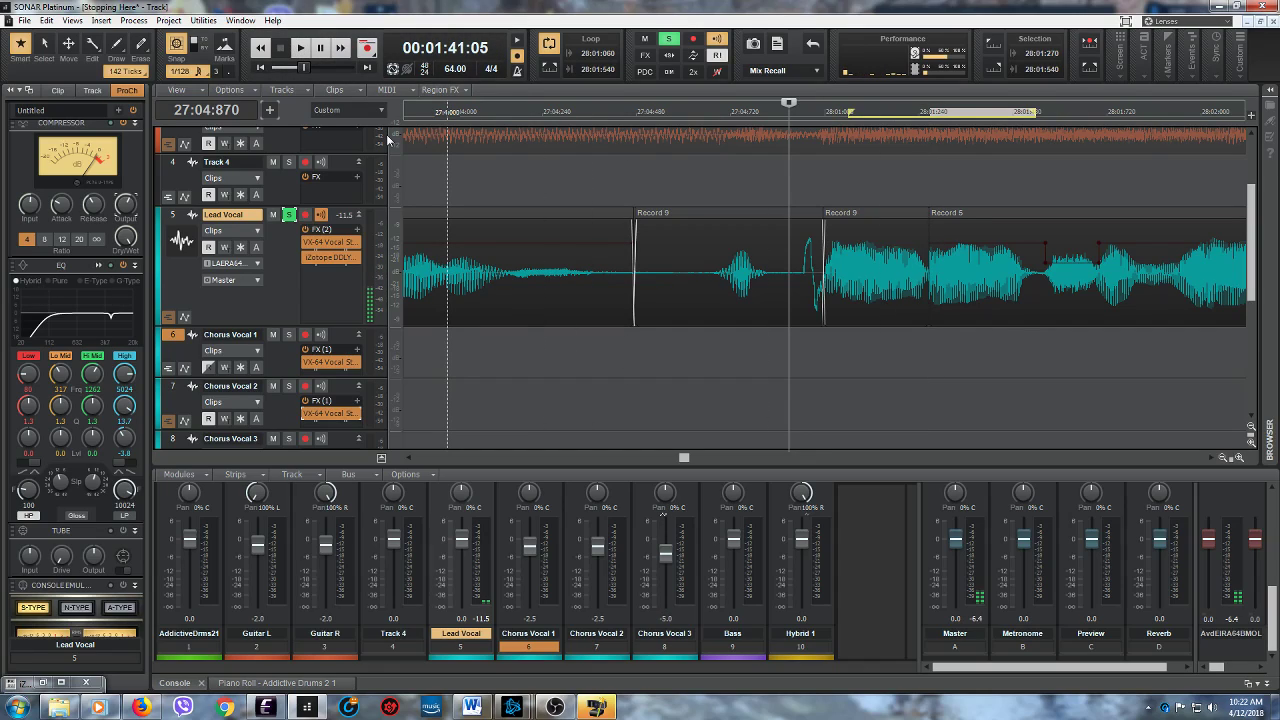
- Select 27:04:240 to 27:04:480 on Track 4, set the loop region from it and turn looping off
drag(542, 178, 636, 178)
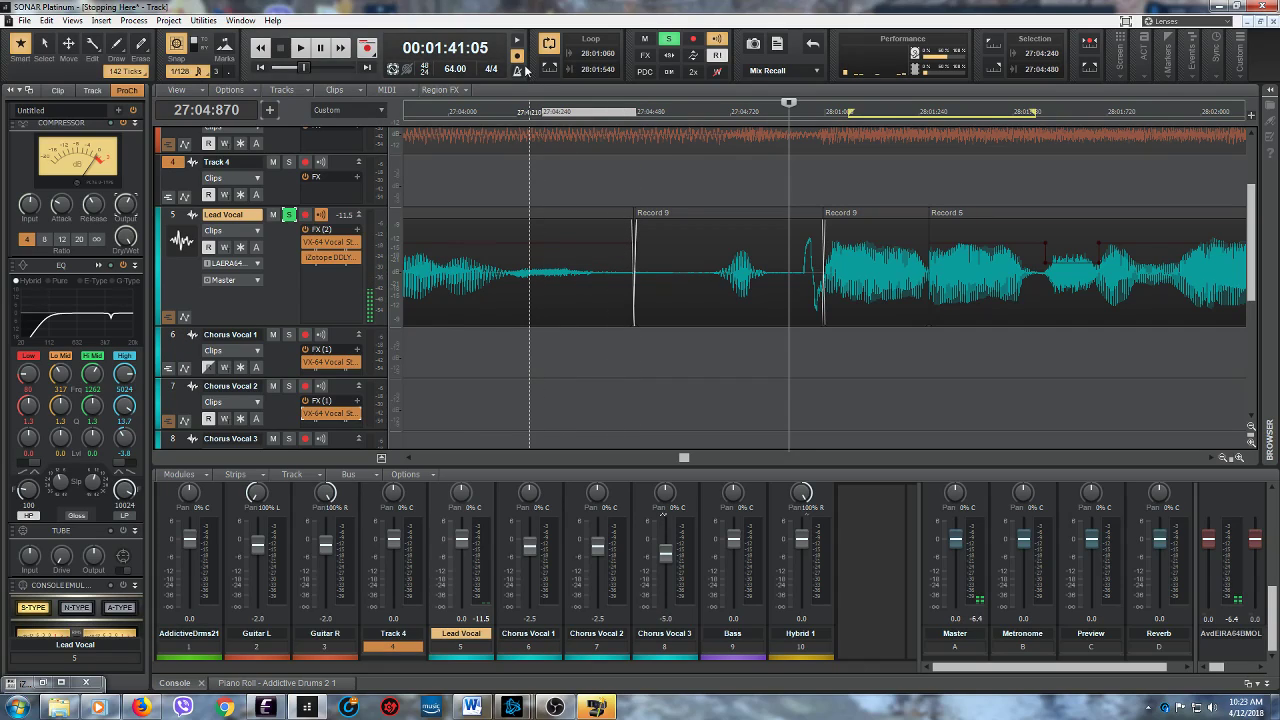
click(547, 72)
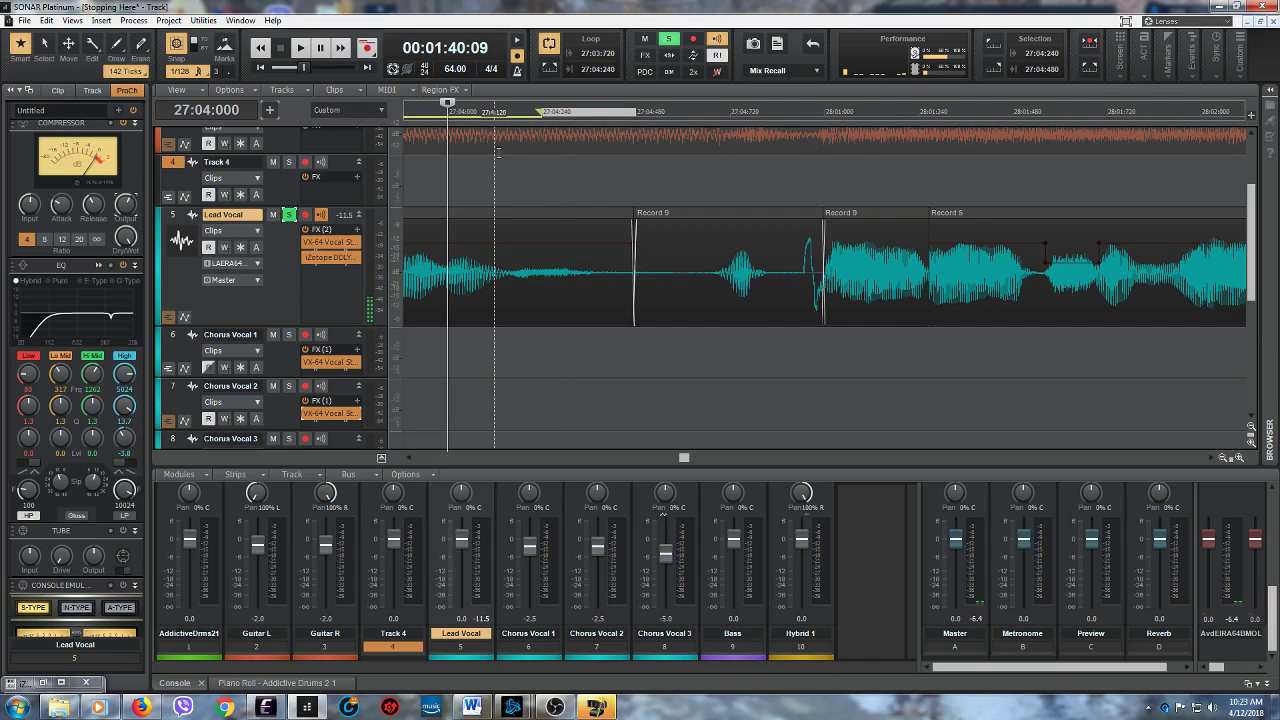
click(541, 50)
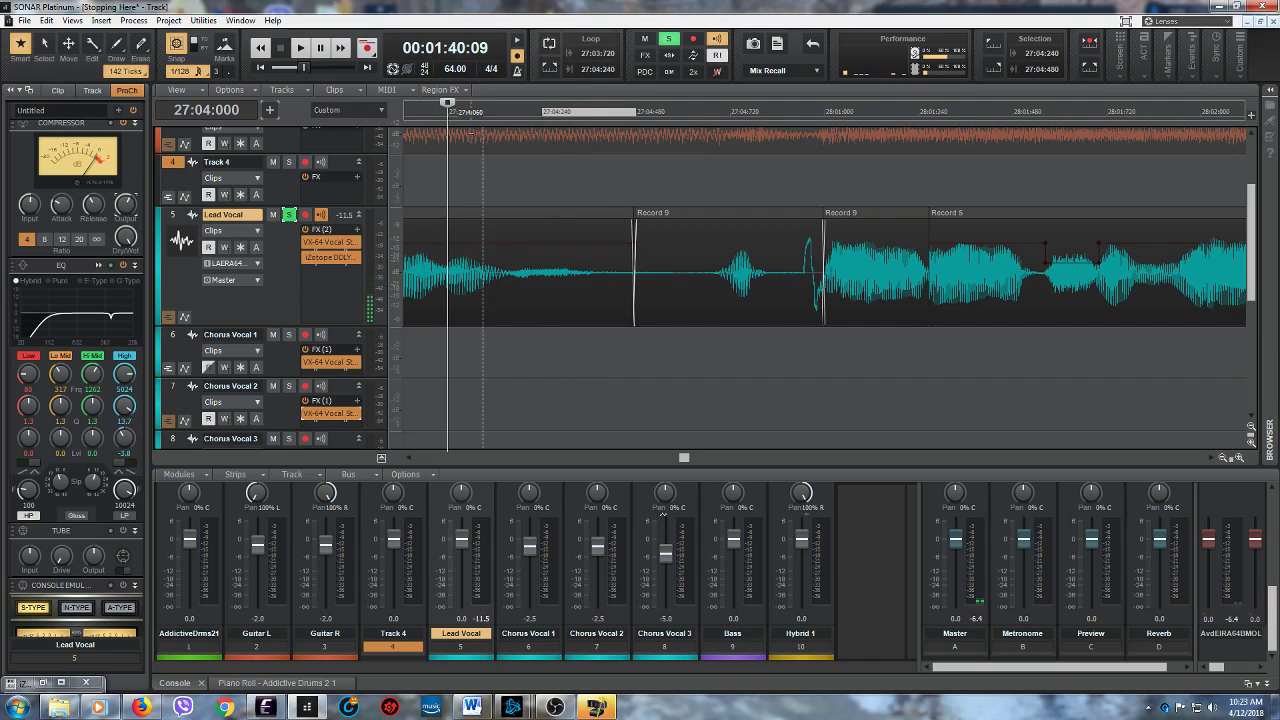
- Undo the fade-in change on the Lead Vocal's Record 9 clip at 27:04:480 and save the project
drag(636, 220, 730, 224)
key(ctrl+z)
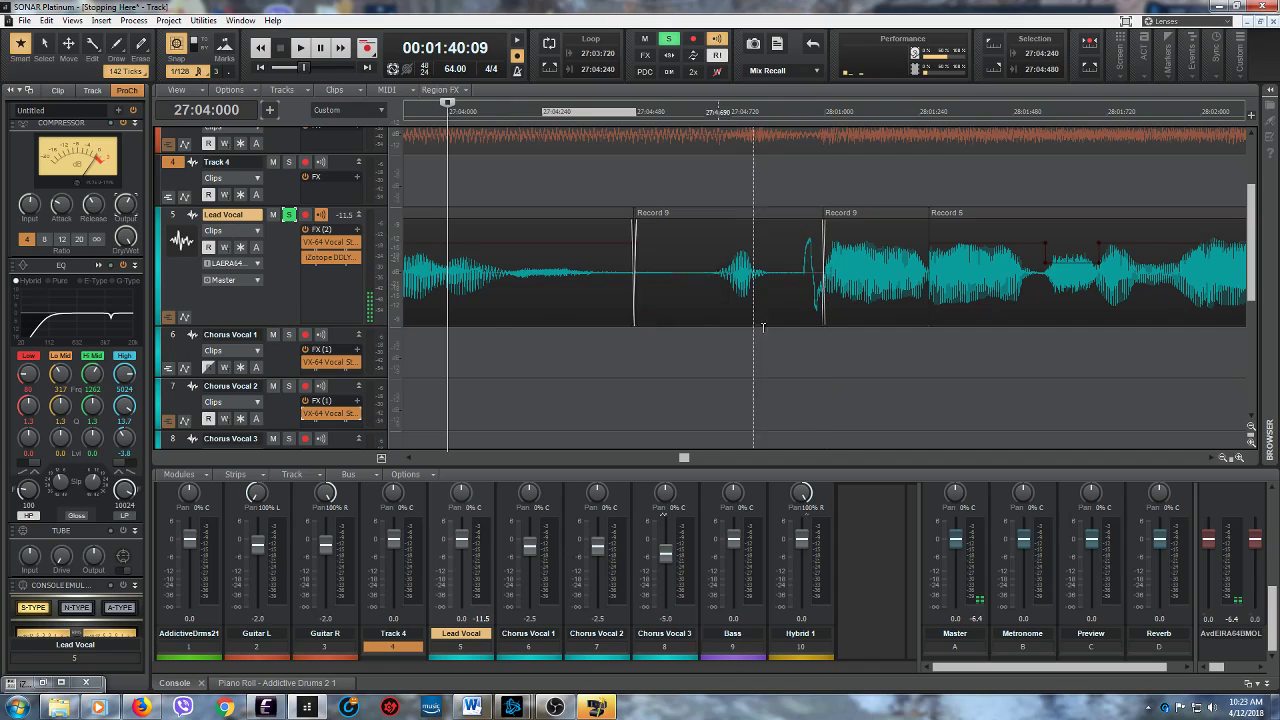
click(24, 21)
click(45, 110)
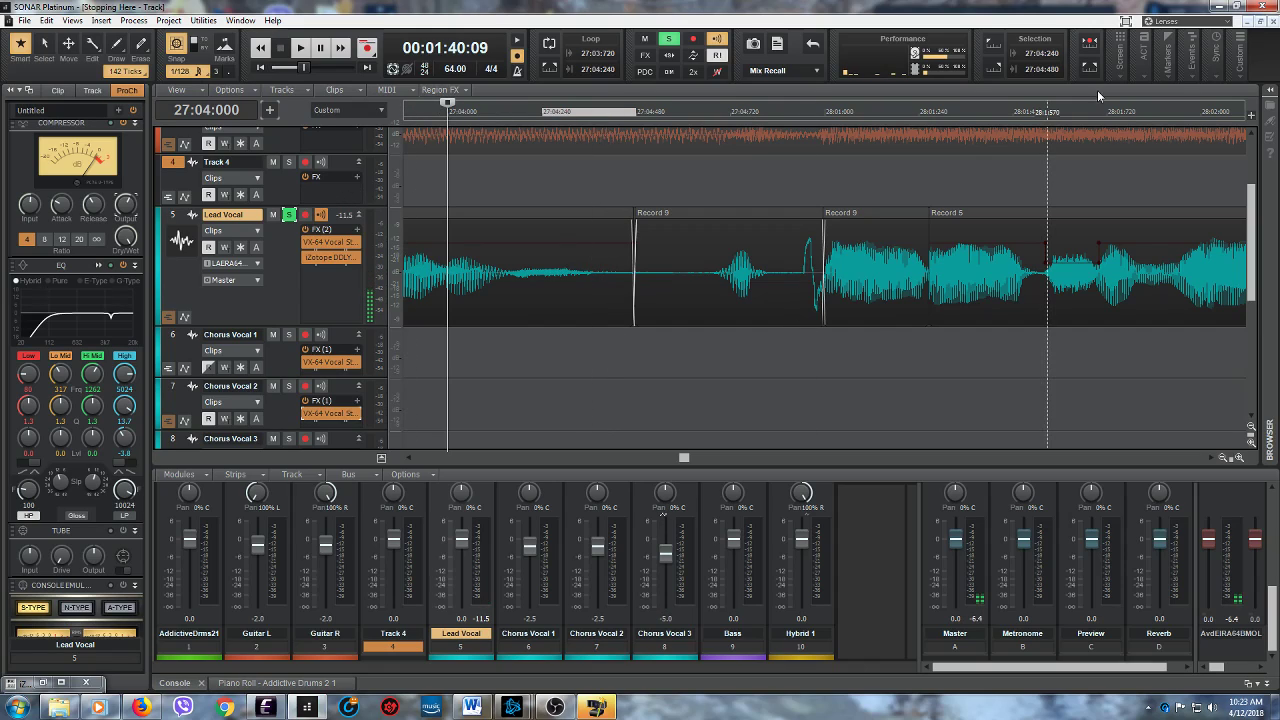
- Restart SONAR Platinum, reopen the Stopping Here project and minimize the iZotope DDLY Dynamic Delay window
click(1265, 6)
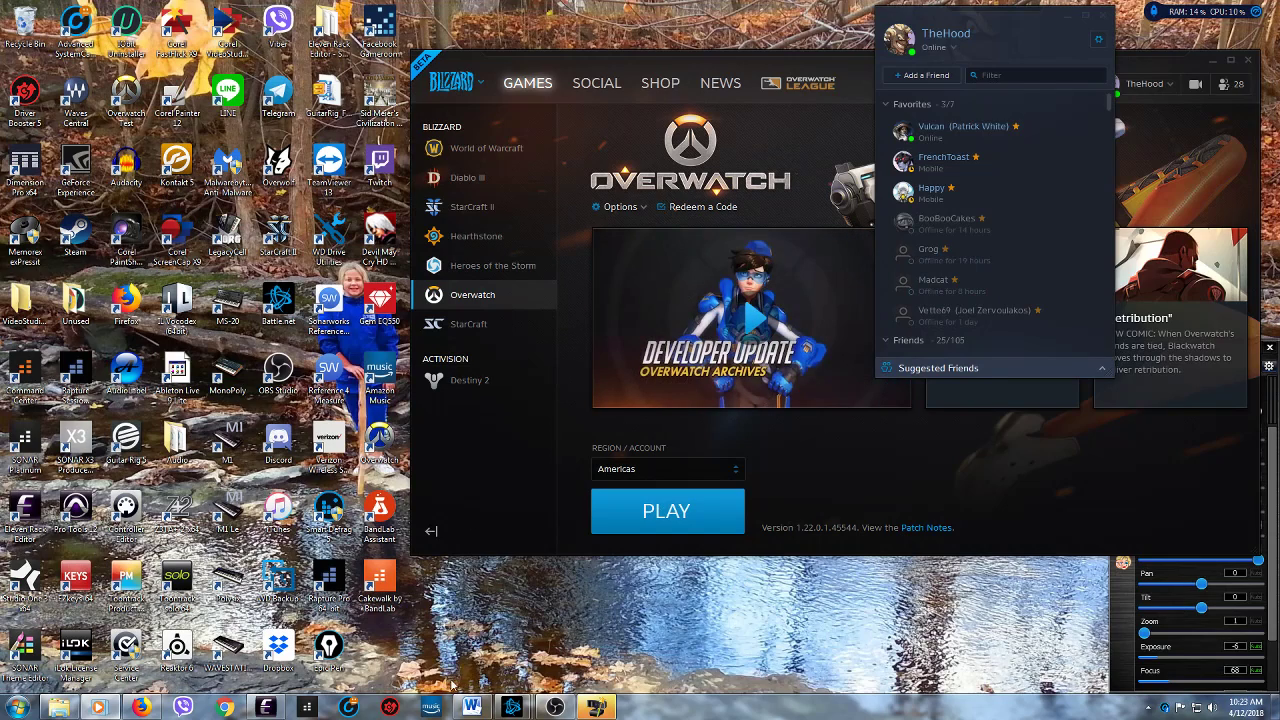
mouse_move(276, 712)
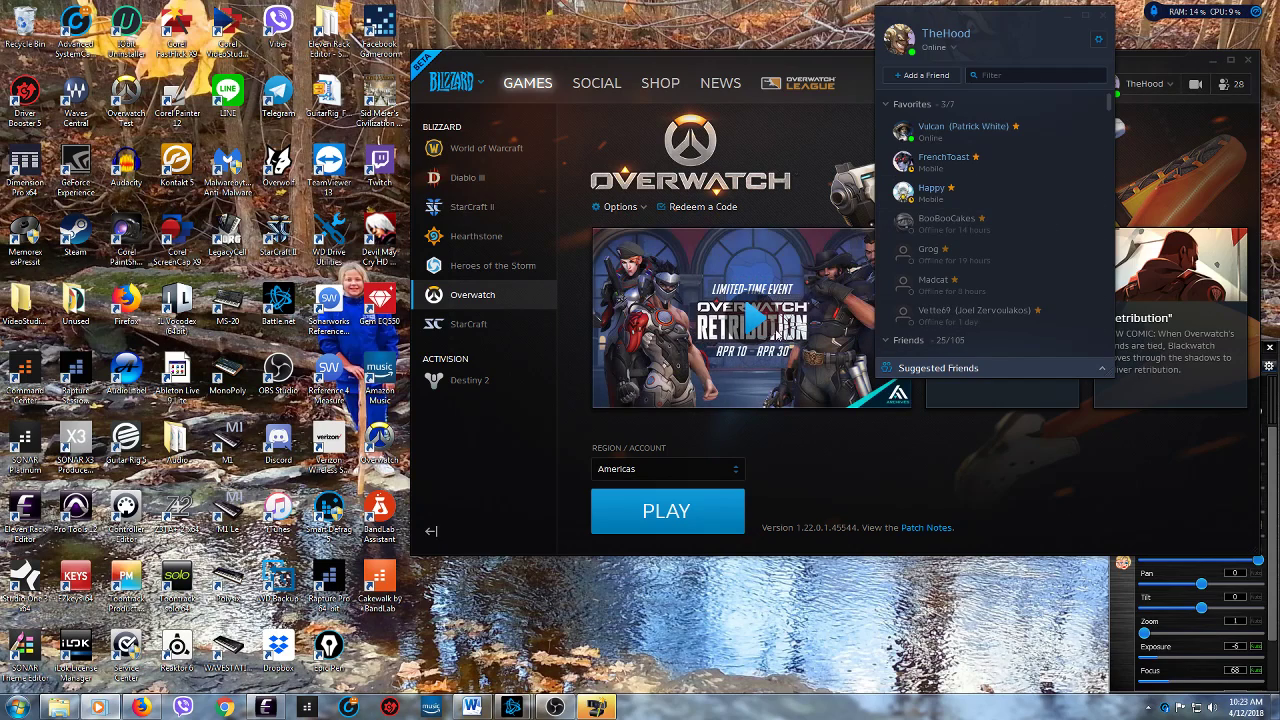
click(314, 707)
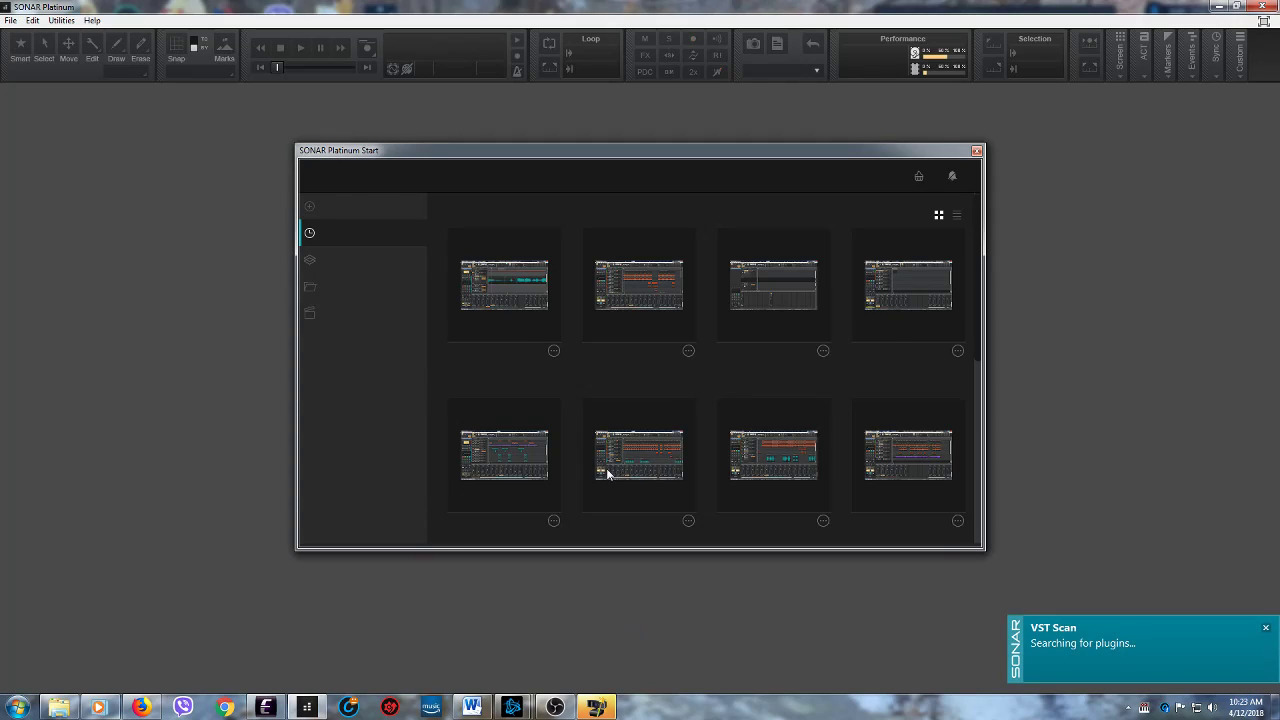
click(505, 290)
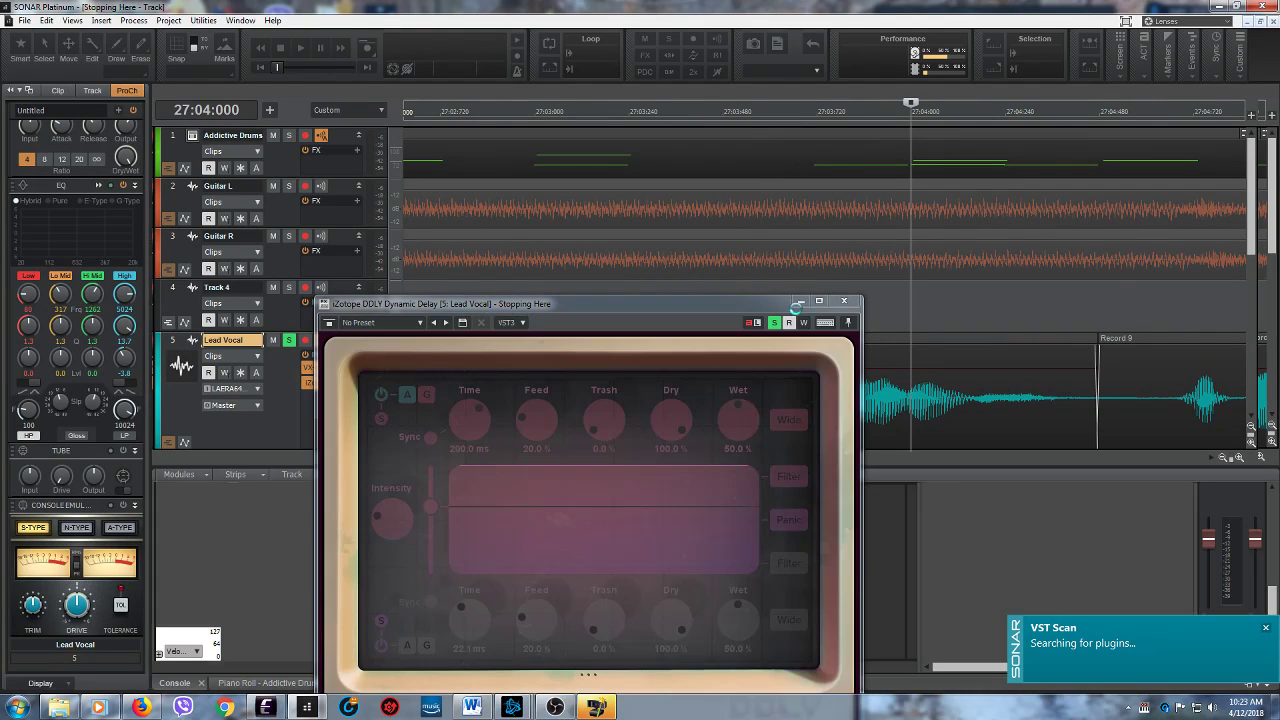
click(800, 301)
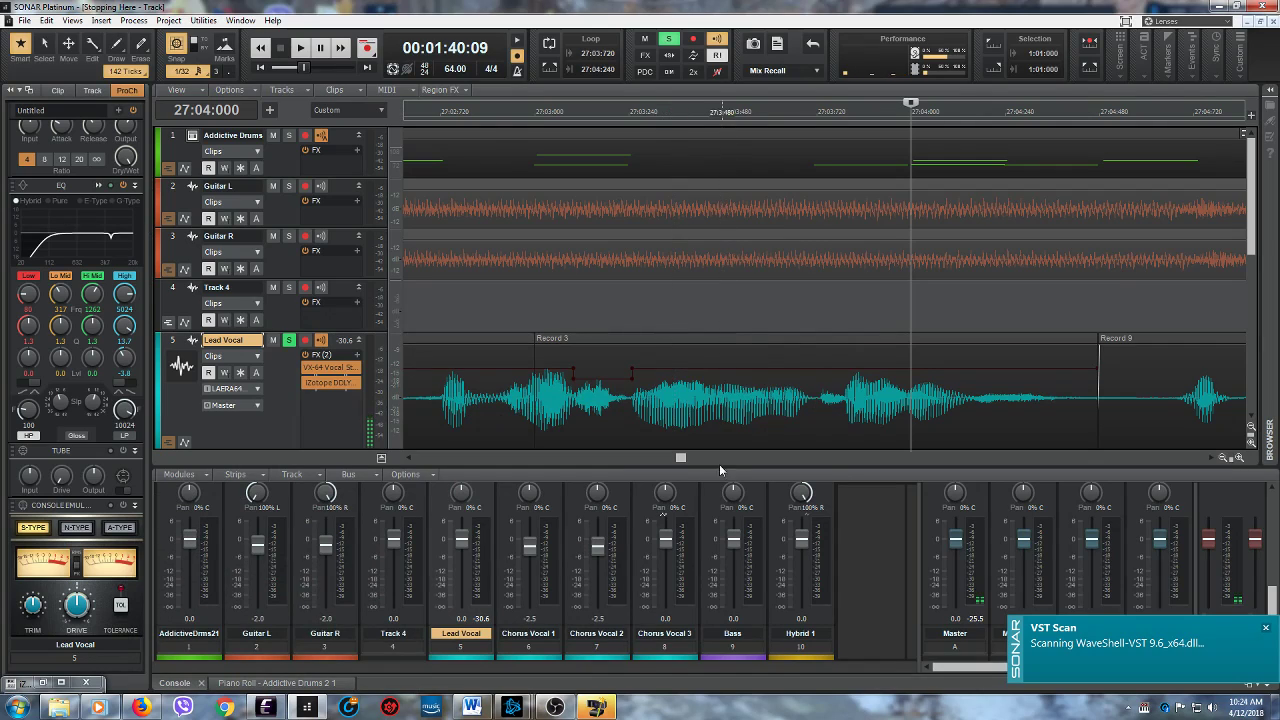
- Play the soloed Lead Vocal briefly from 56:01:000 to check the sound
drag(680, 459, 700, 459)
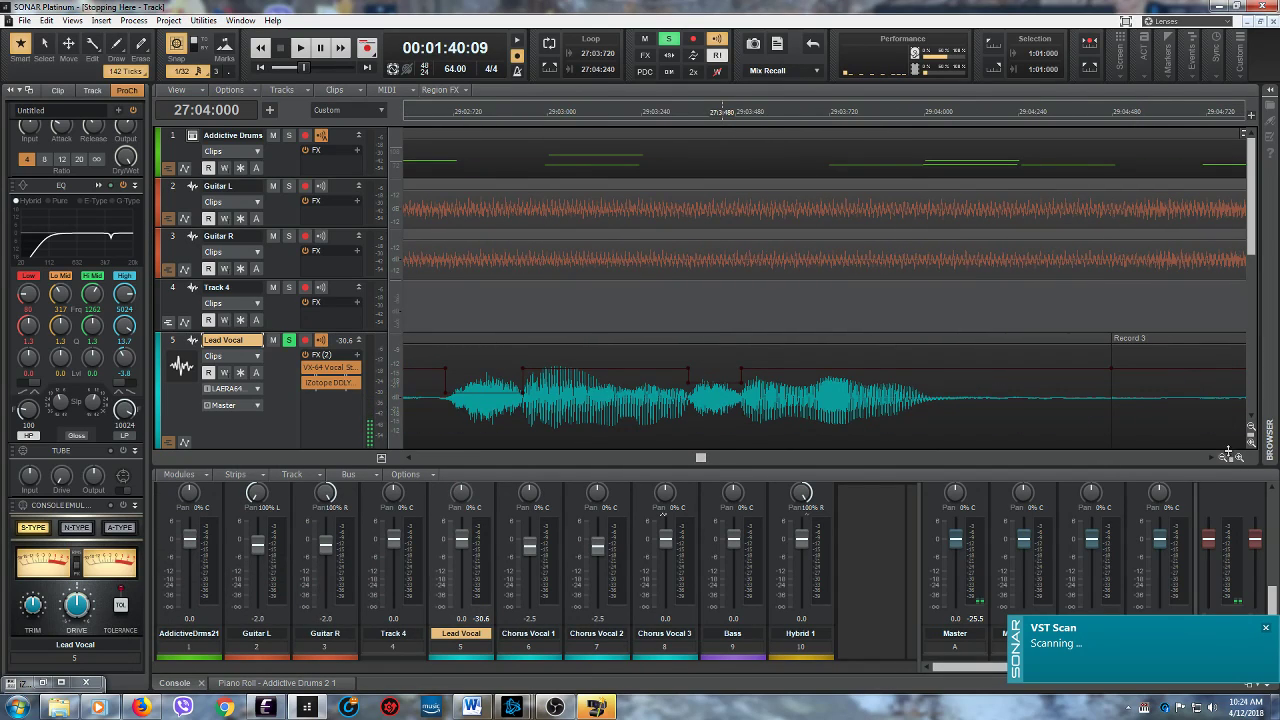
drag(1229, 459, 1158, 448)
drag(690, 461, 874, 458)
drag(1252, 254, 1252, 292)
drag(875, 459, 904, 459)
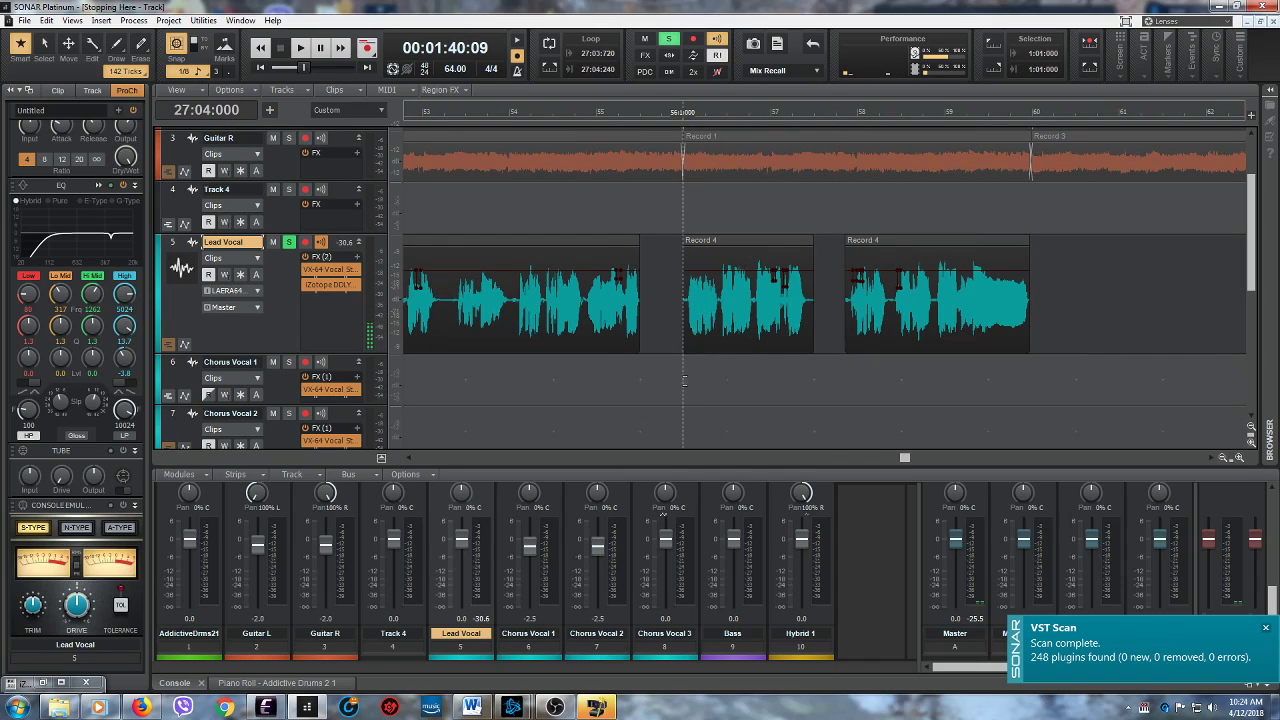
click(683, 381)
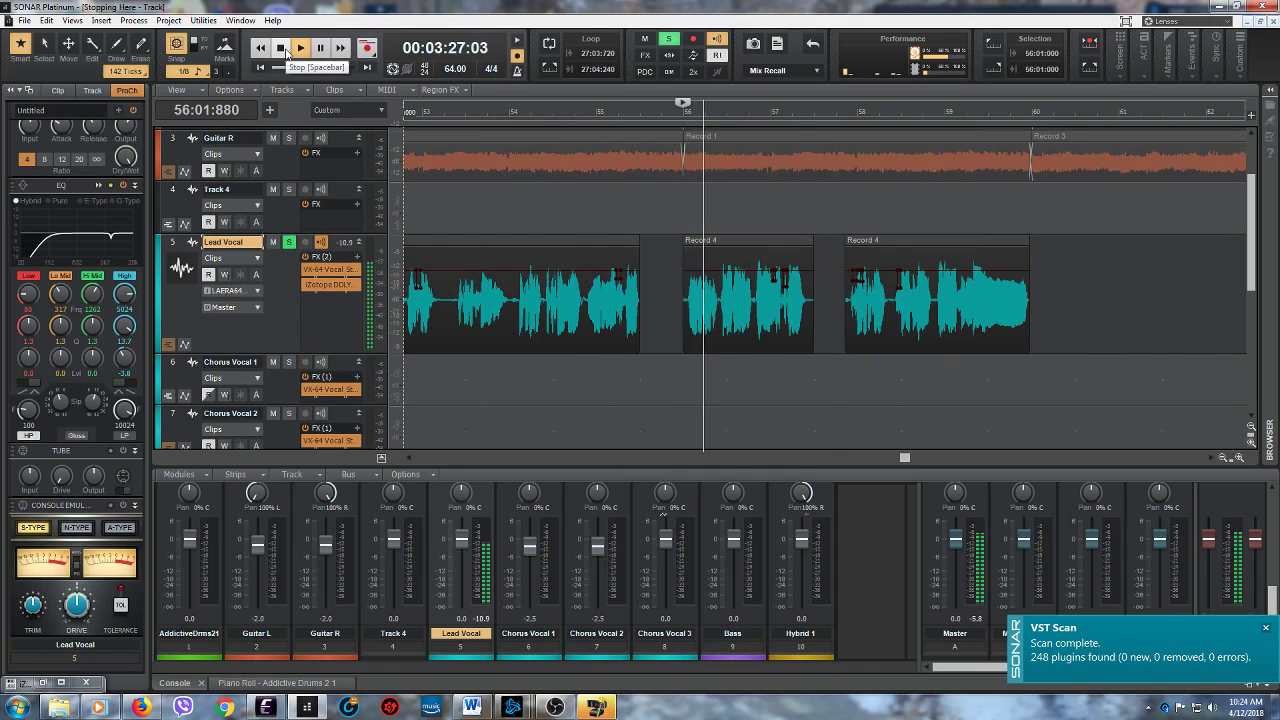
click(283, 53)
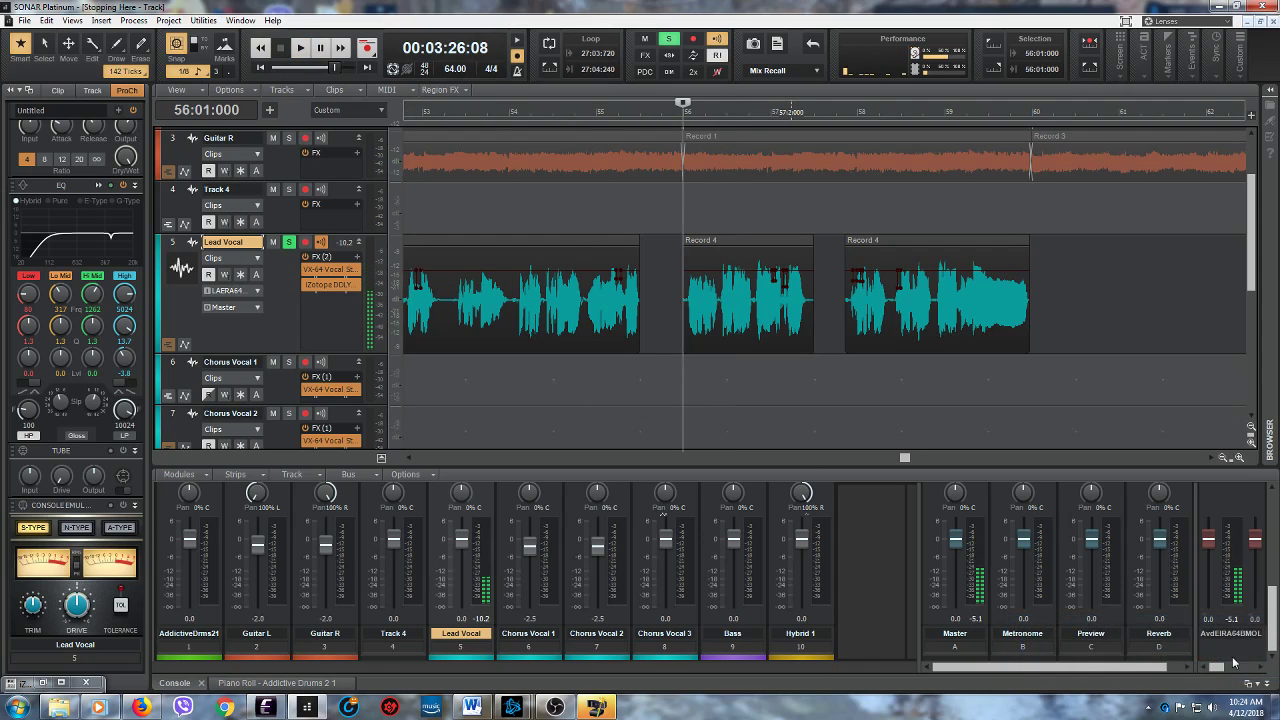
- Start the Voxengo Recorder plug-in on the Master bus, minimize its window and play the Lead Vocal from 56:01:000
drag(1271, 633, 1271, 579)
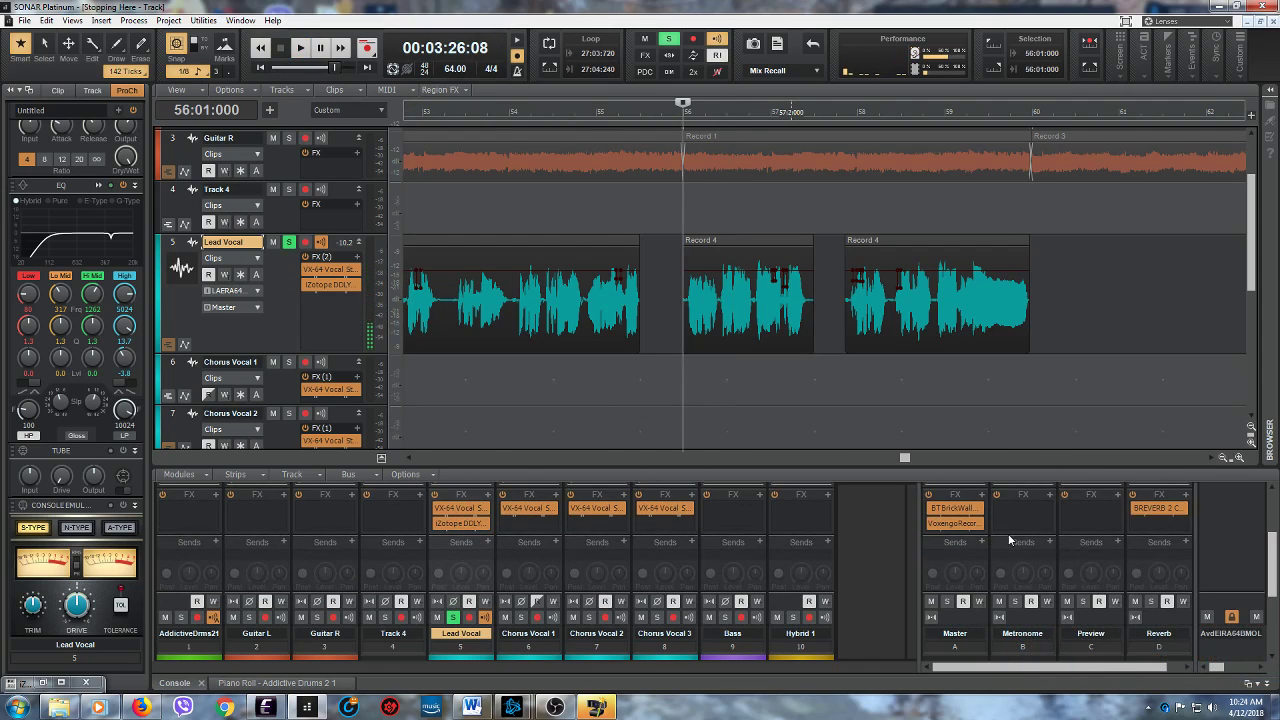
double_click(955, 524)
click(226, 117)
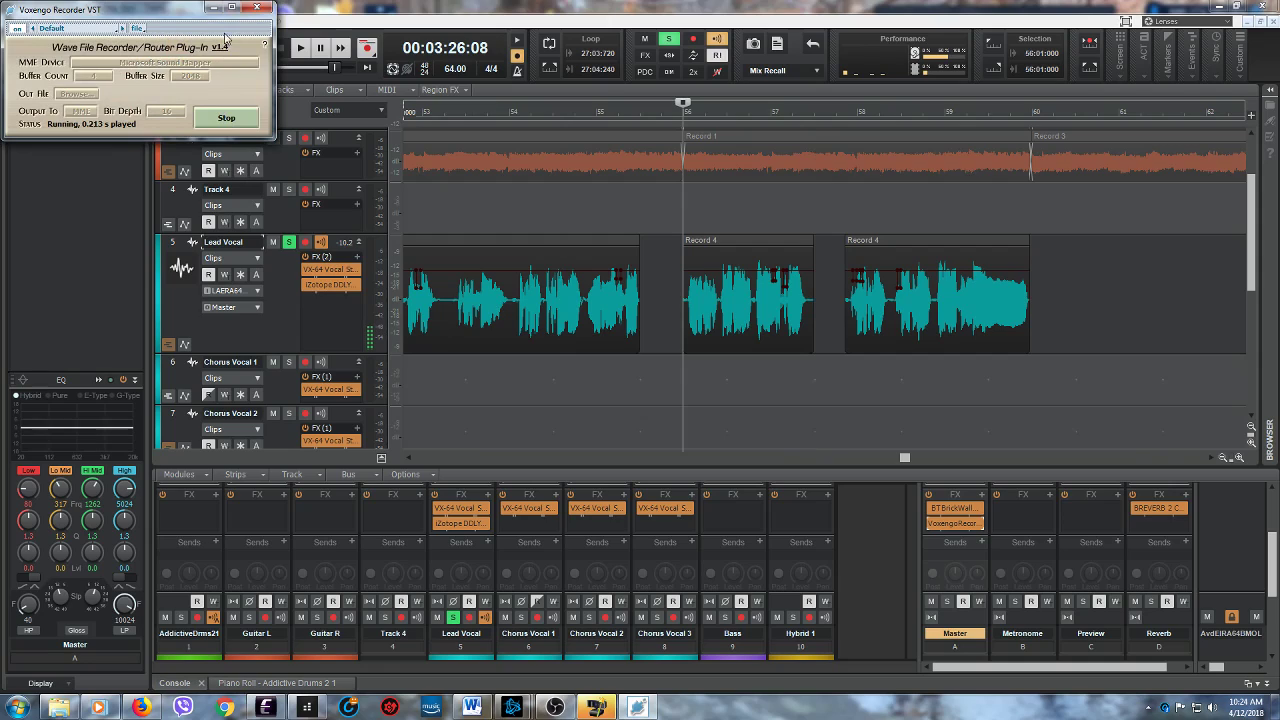
click(213, 9)
click(300, 47)
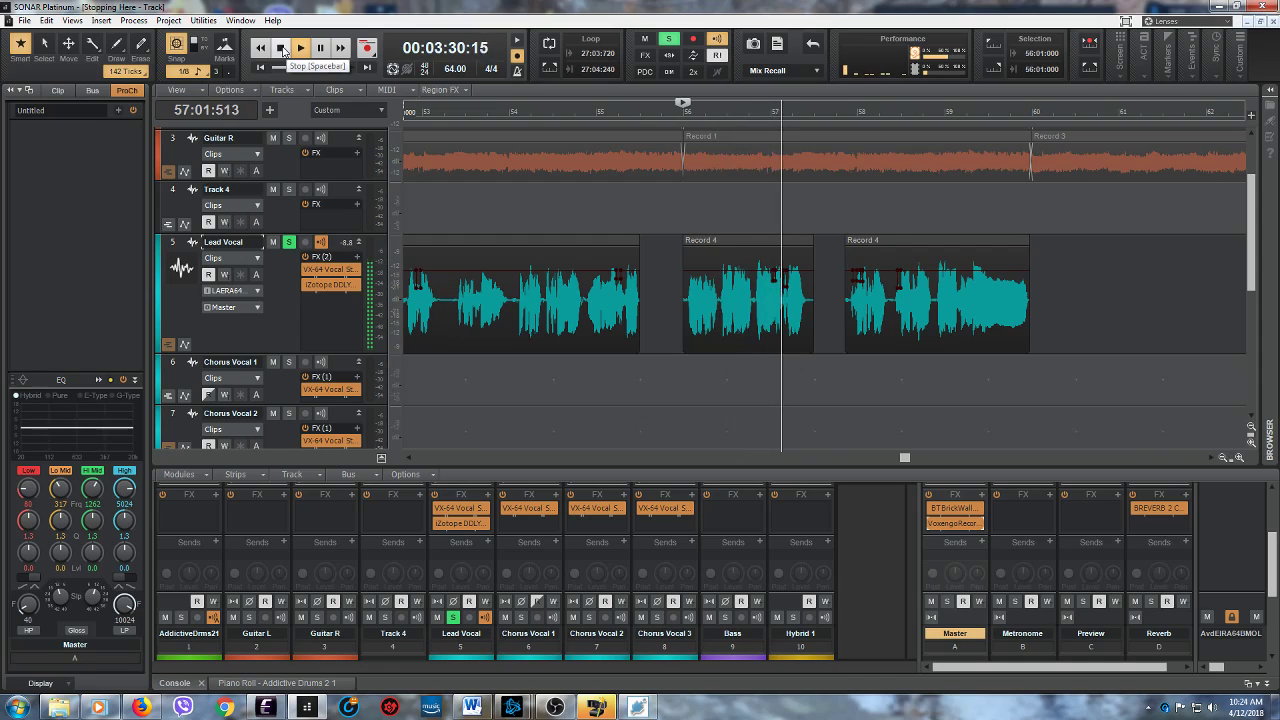
click(282, 48)
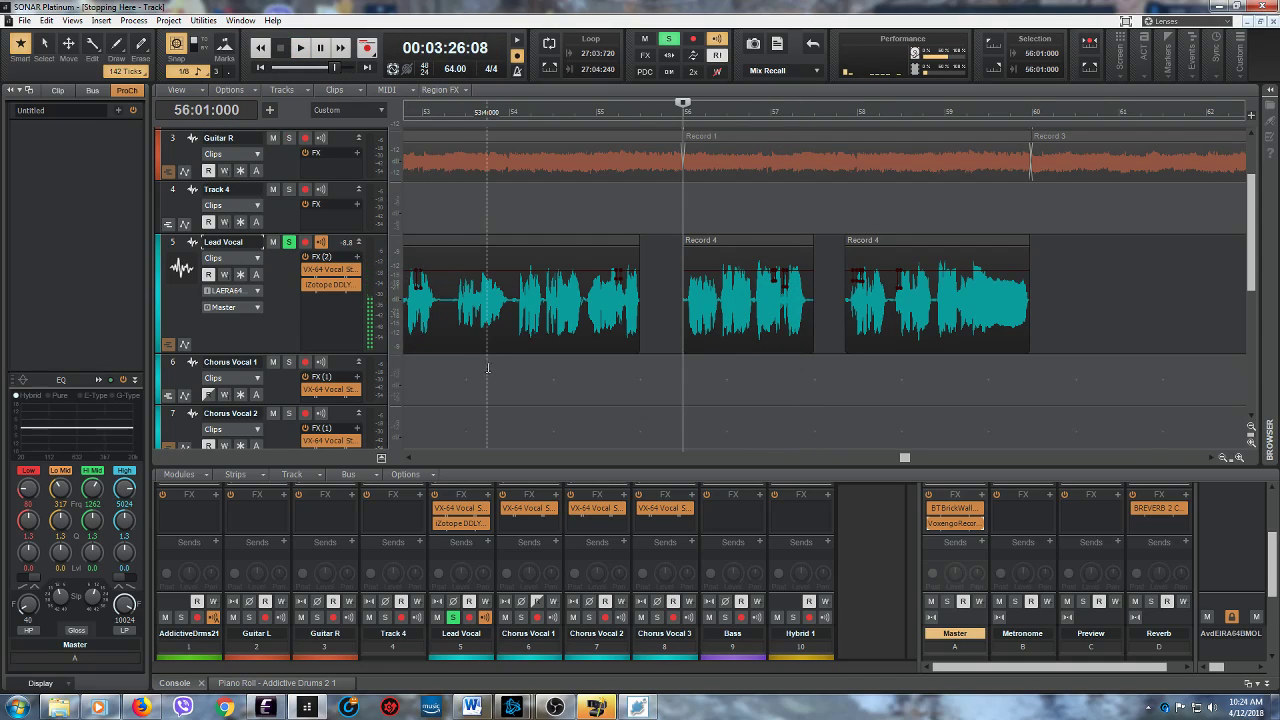
- Play the Lead Vocal briefly from 54:01:480 and again from 57:04:480
click(519, 342)
click(300, 49)
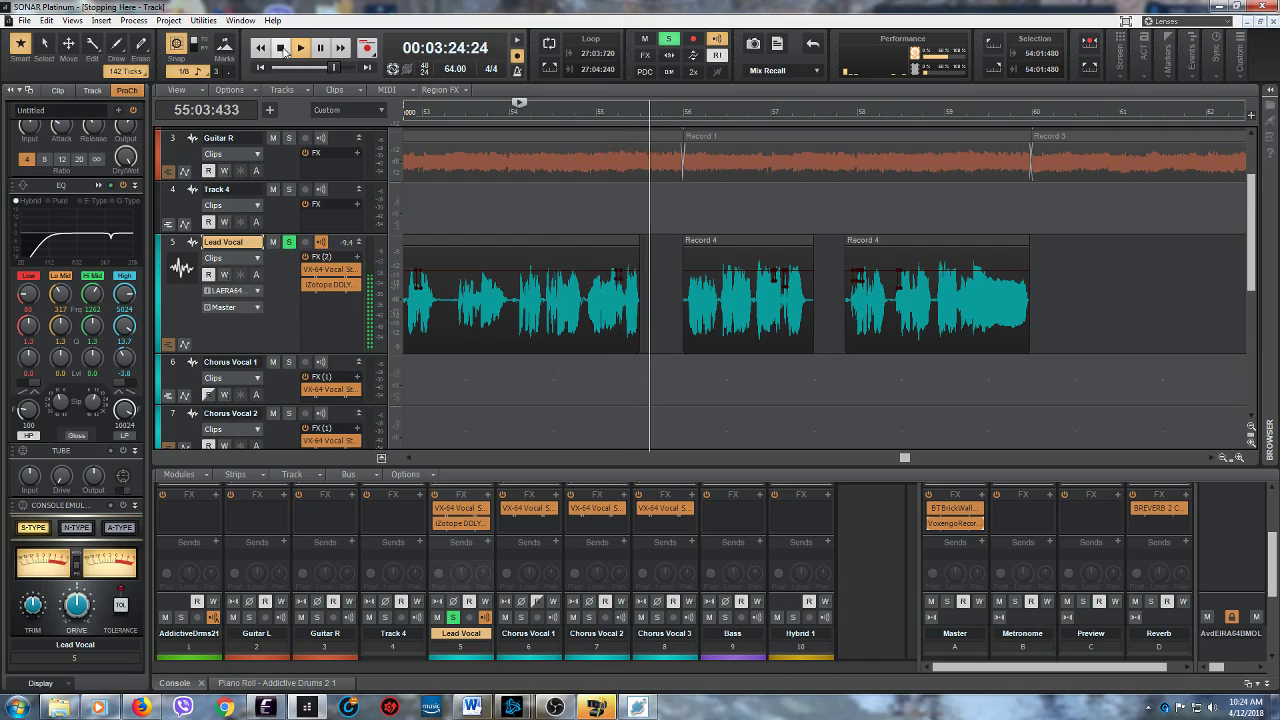
click(282, 48)
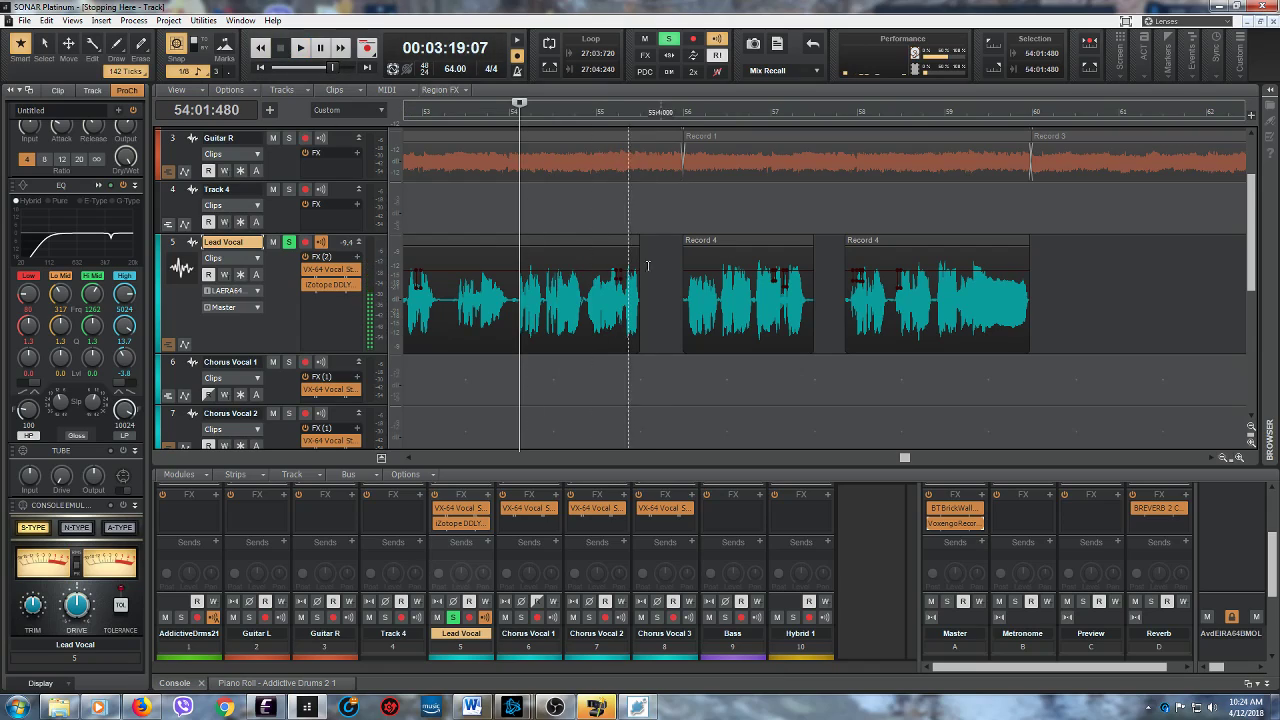
click(844, 360)
click(300, 48)
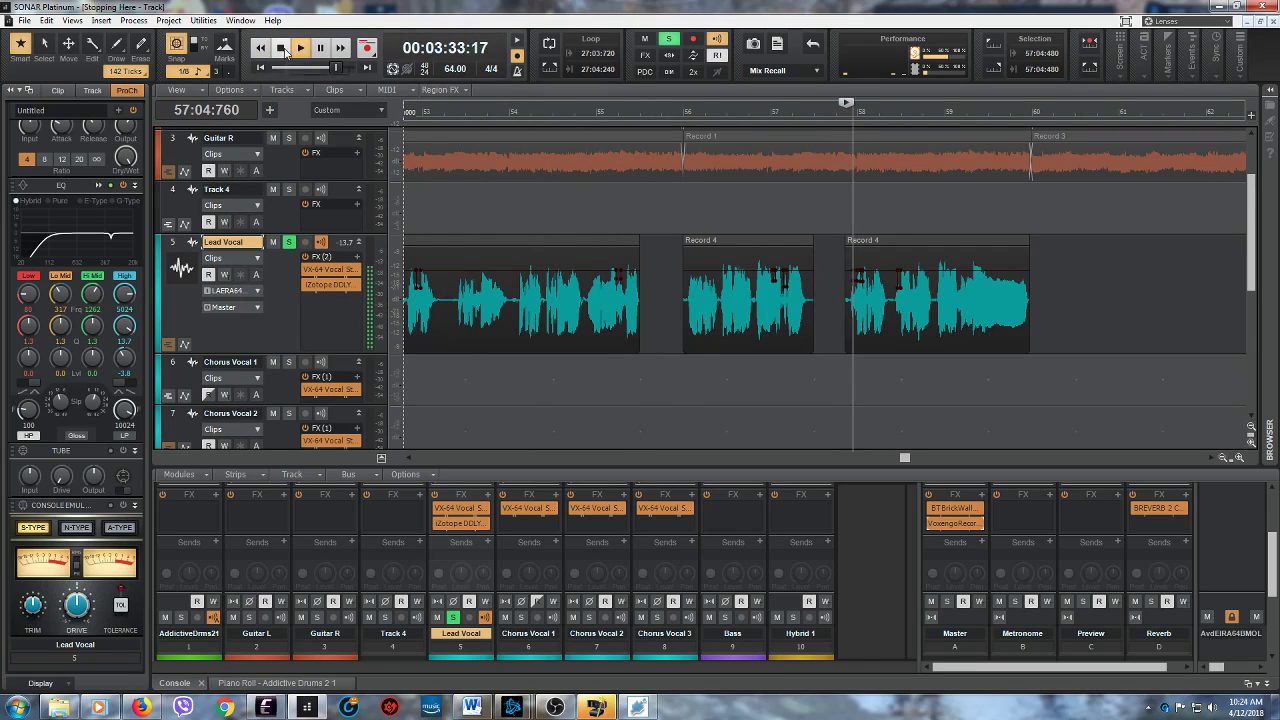
click(284, 52)
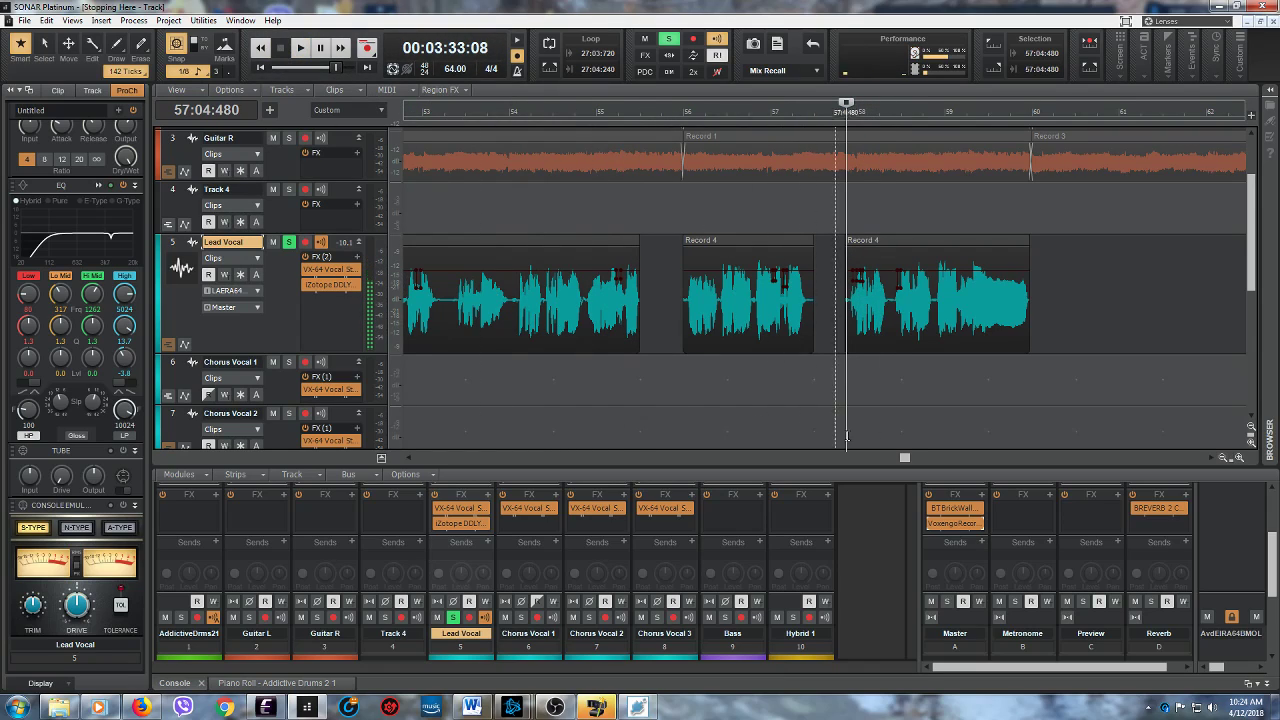
- Return the playhead to 27:04:480, select 28:01:267 to about 28:01:559 on Chorus Vocal 1 and set the loop region from that selection
drag(906, 458, 640, 478)
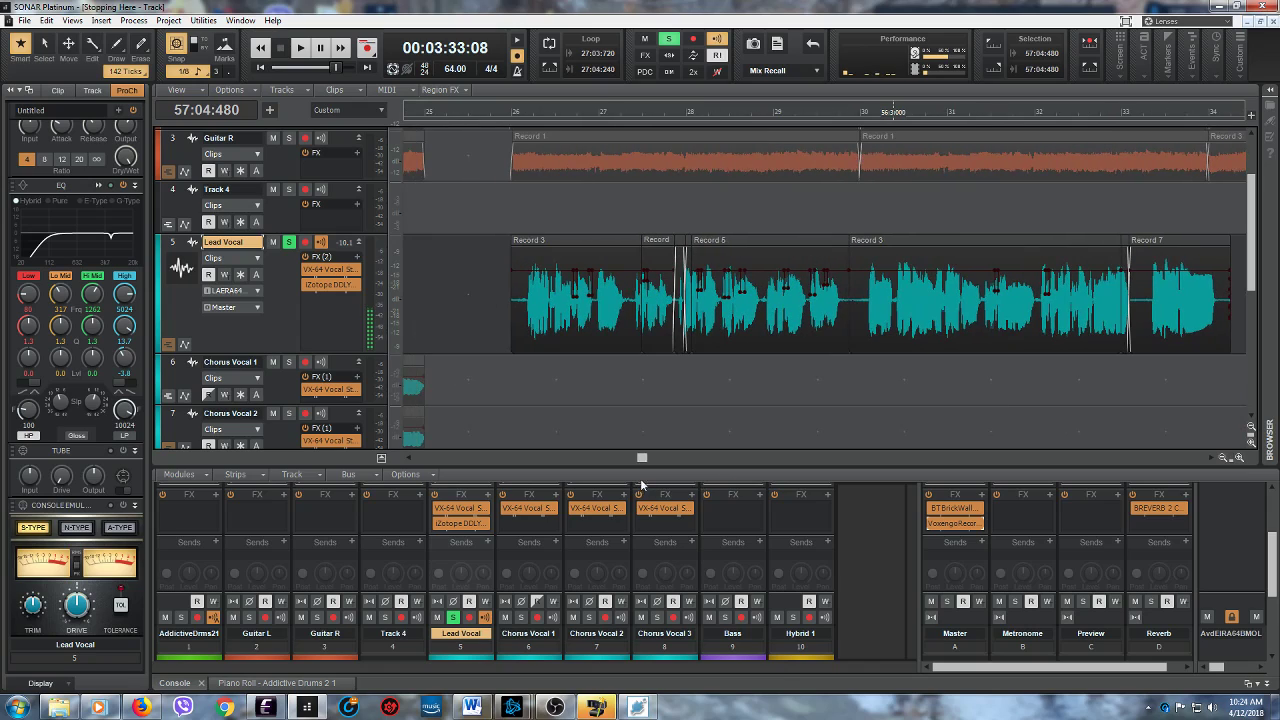
click(673, 391)
click(1236, 457)
click(1236, 457)
click(1236, 457)
drag(682, 461, 683, 463)
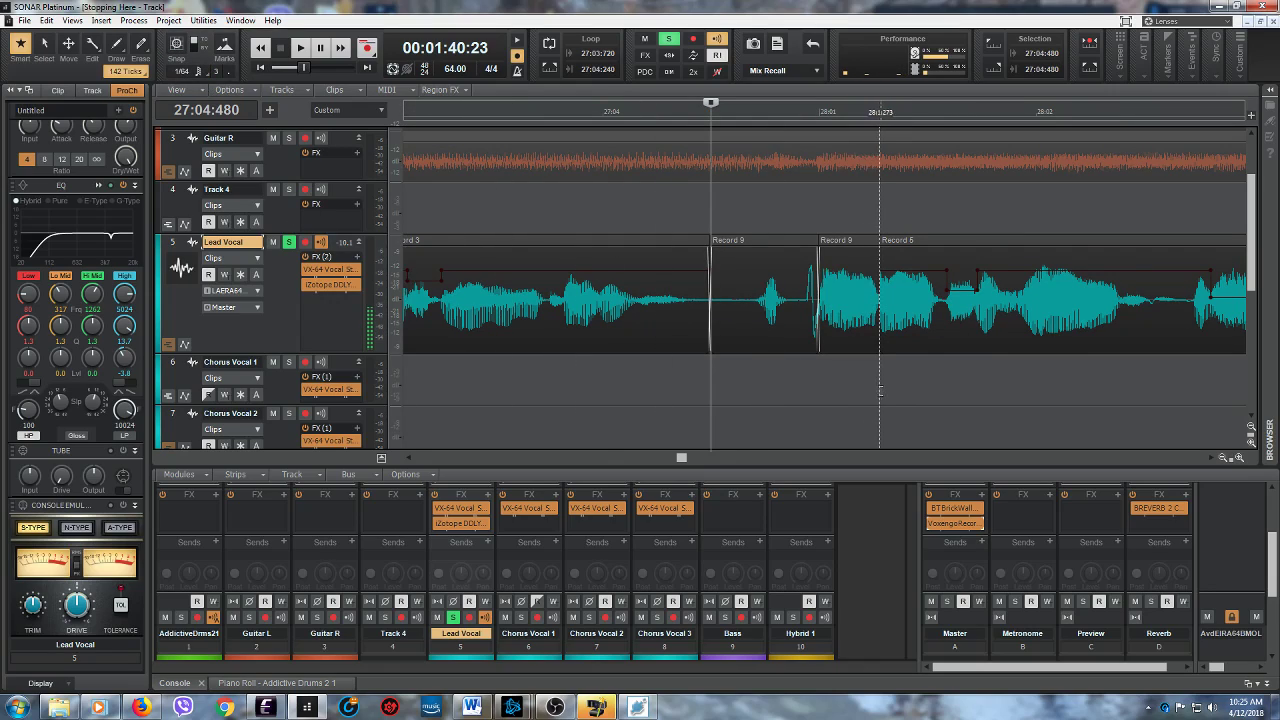
drag(879, 395, 946, 395)
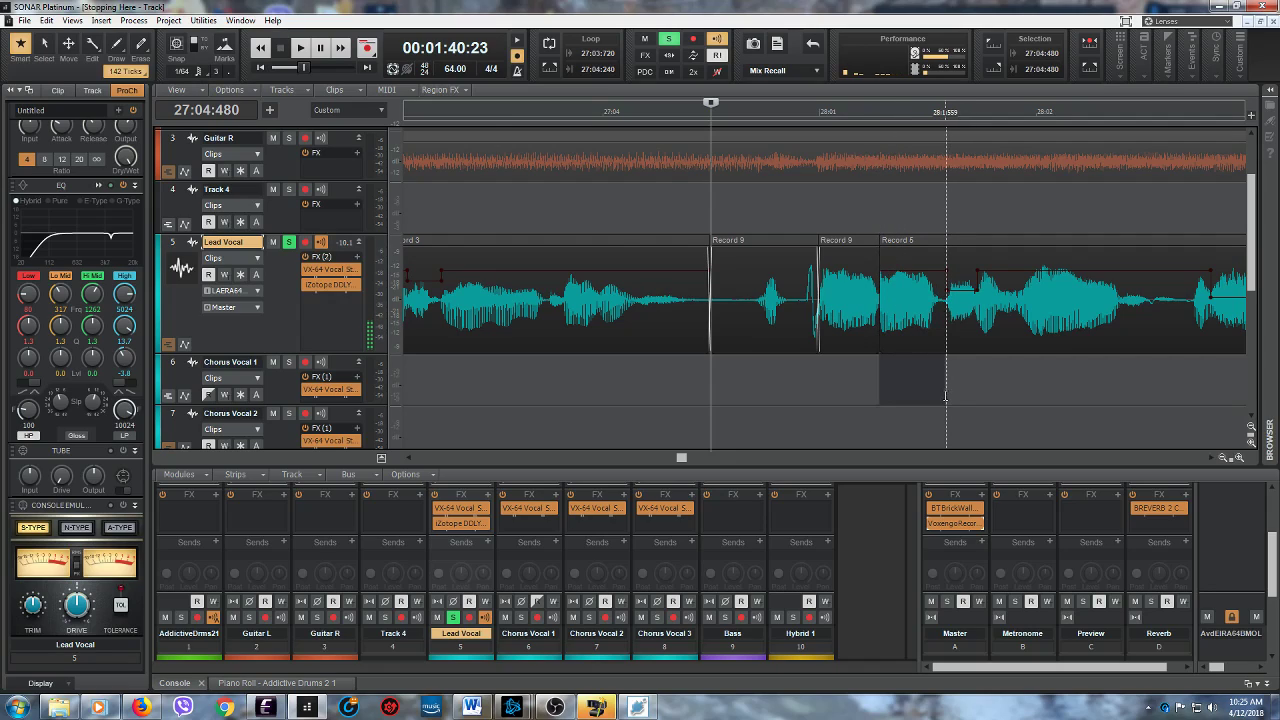
click(549, 68)
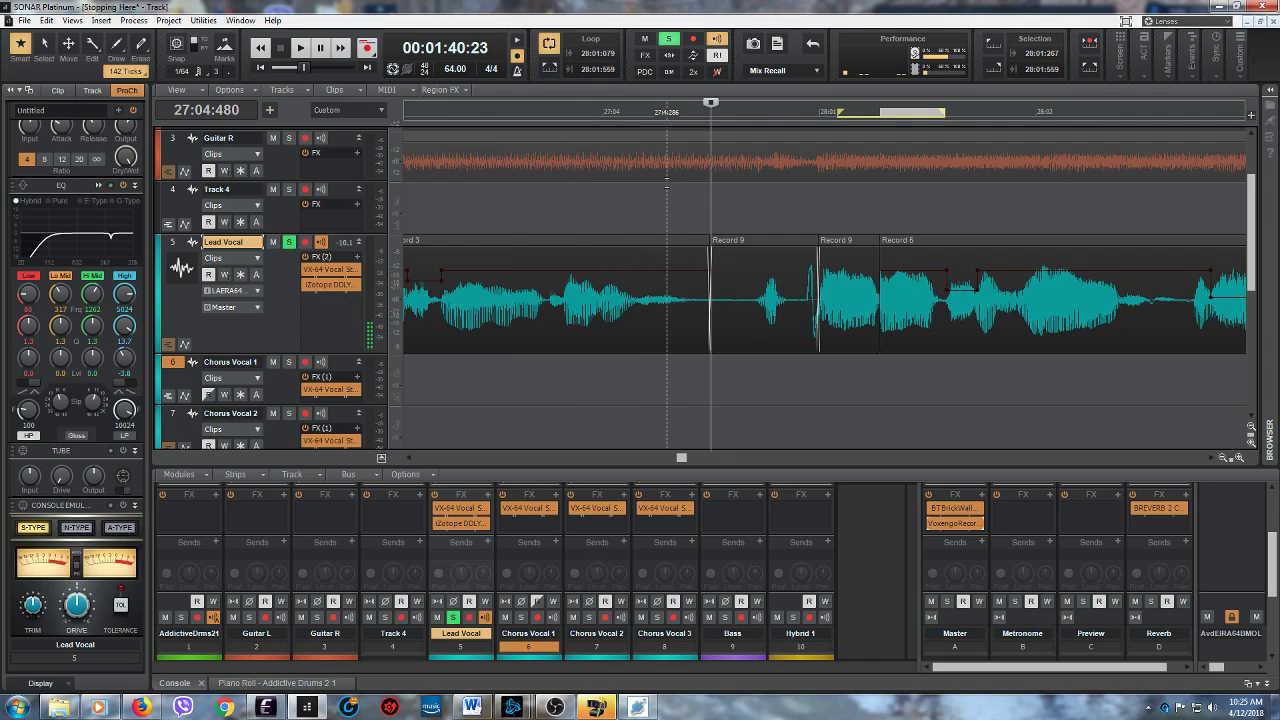
- Select 27:04:501 to 27:04:622 on Track 4 and set the loop region from that selection
click(767, 200)
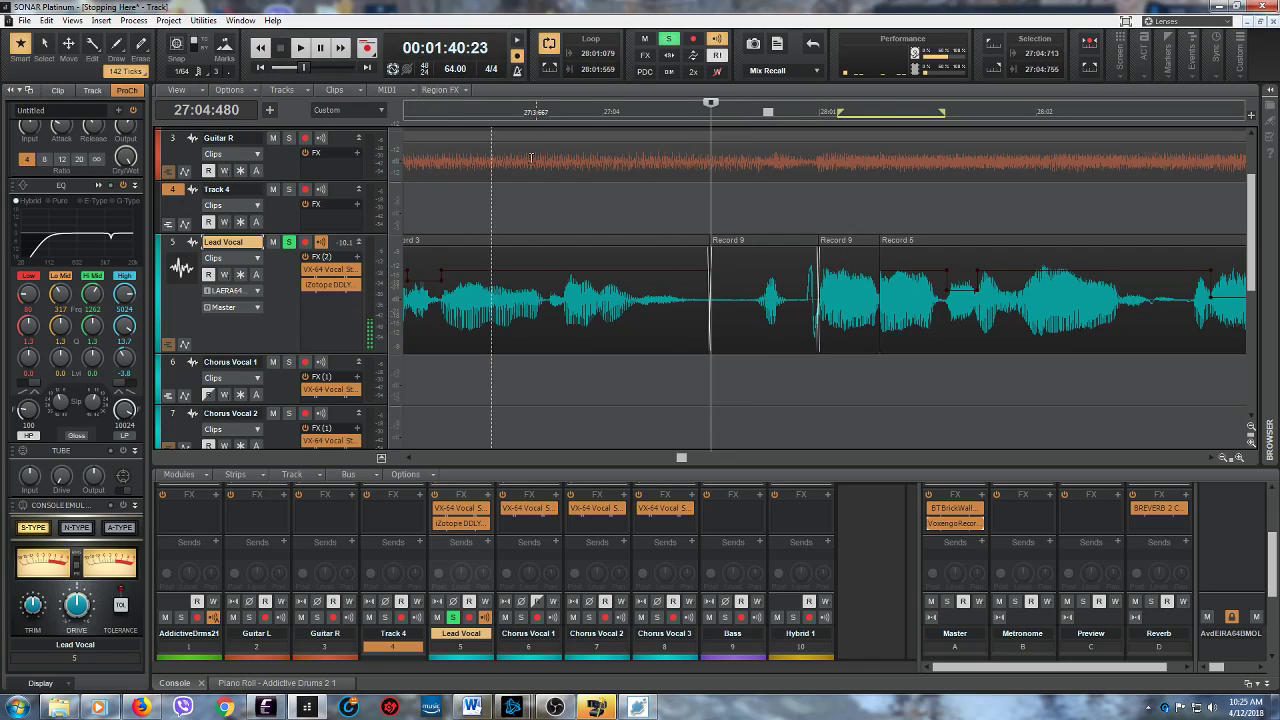
drag(749, 206, 778, 206)
drag(720, 378, 780, 381)
drag(873, 385, 760, 398)
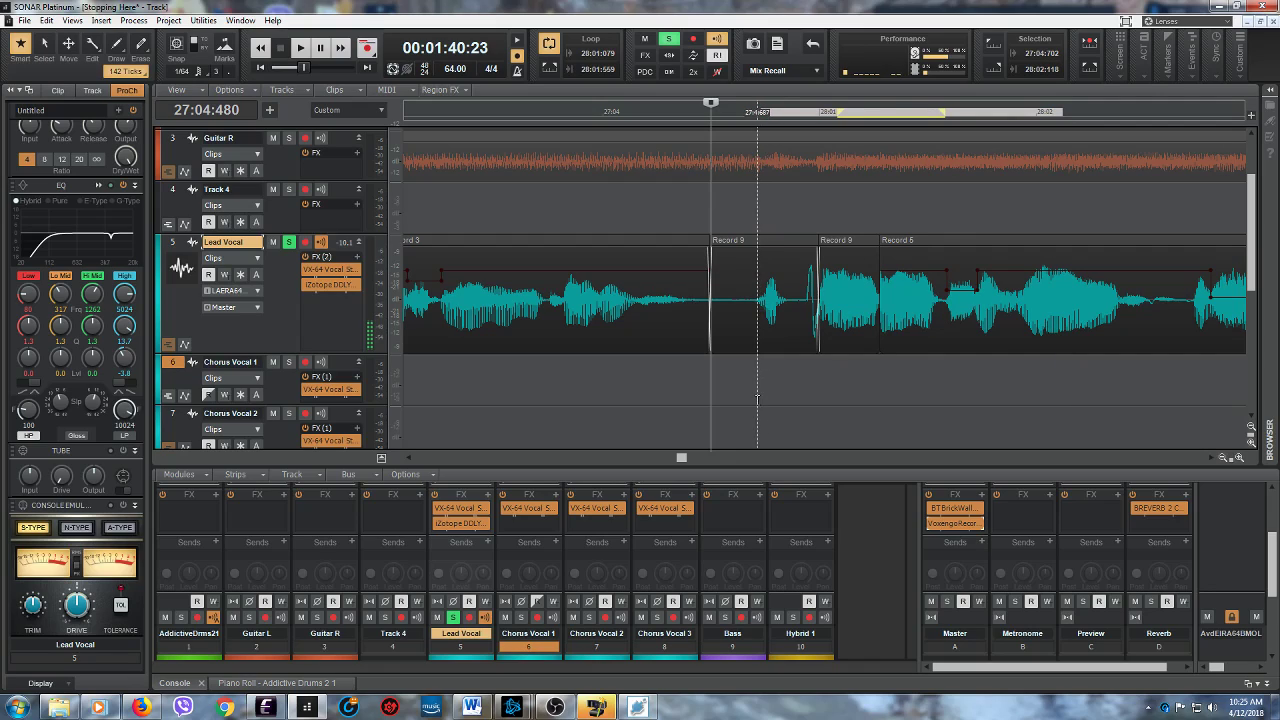
drag(716, 210, 743, 208)
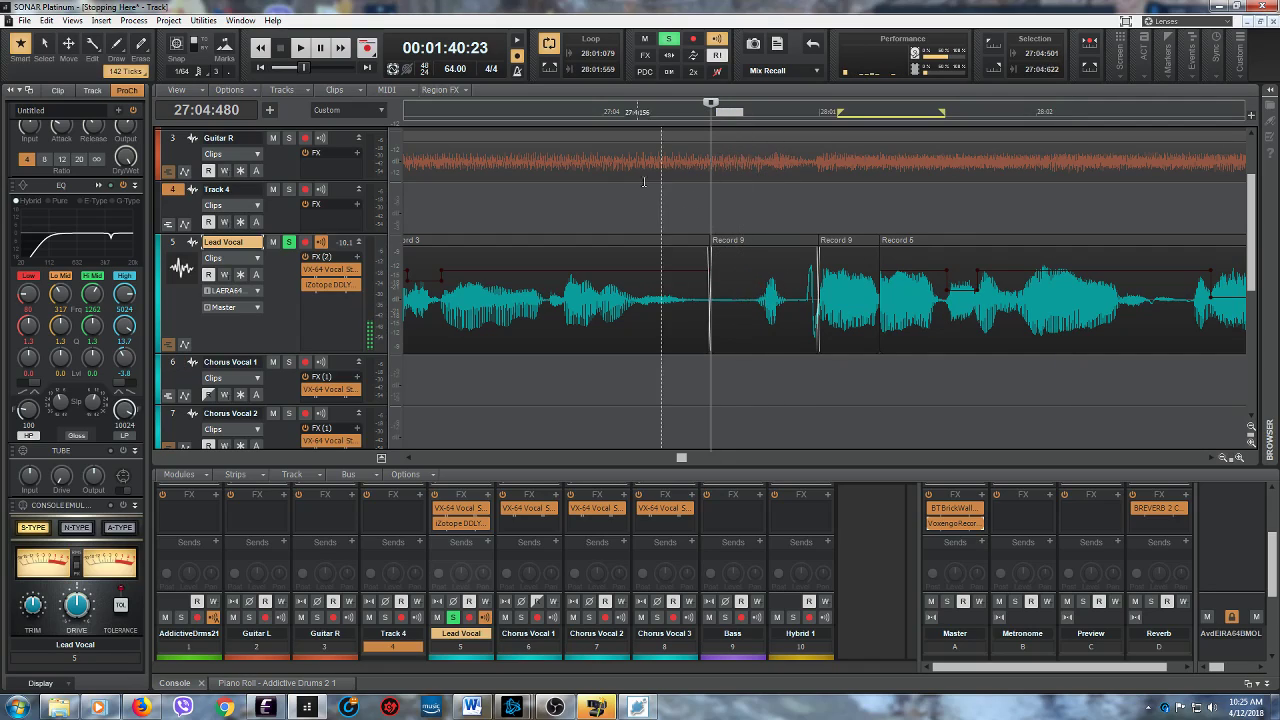
click(547, 69)
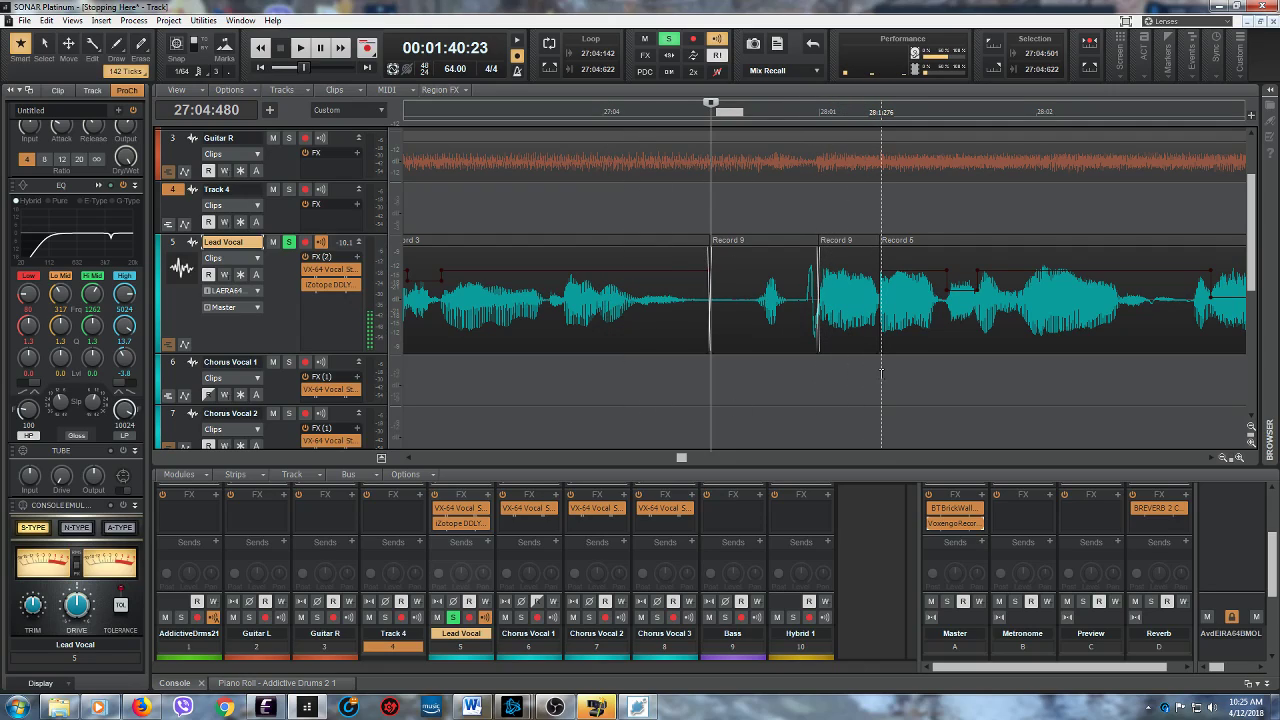
- Set the loop region from a 27:04:613 to 28:01:276 selection on Chorus Vocal 1, and select 28:01:270 to 28:01:562 on Track 4
drag(881, 373, 739, 394)
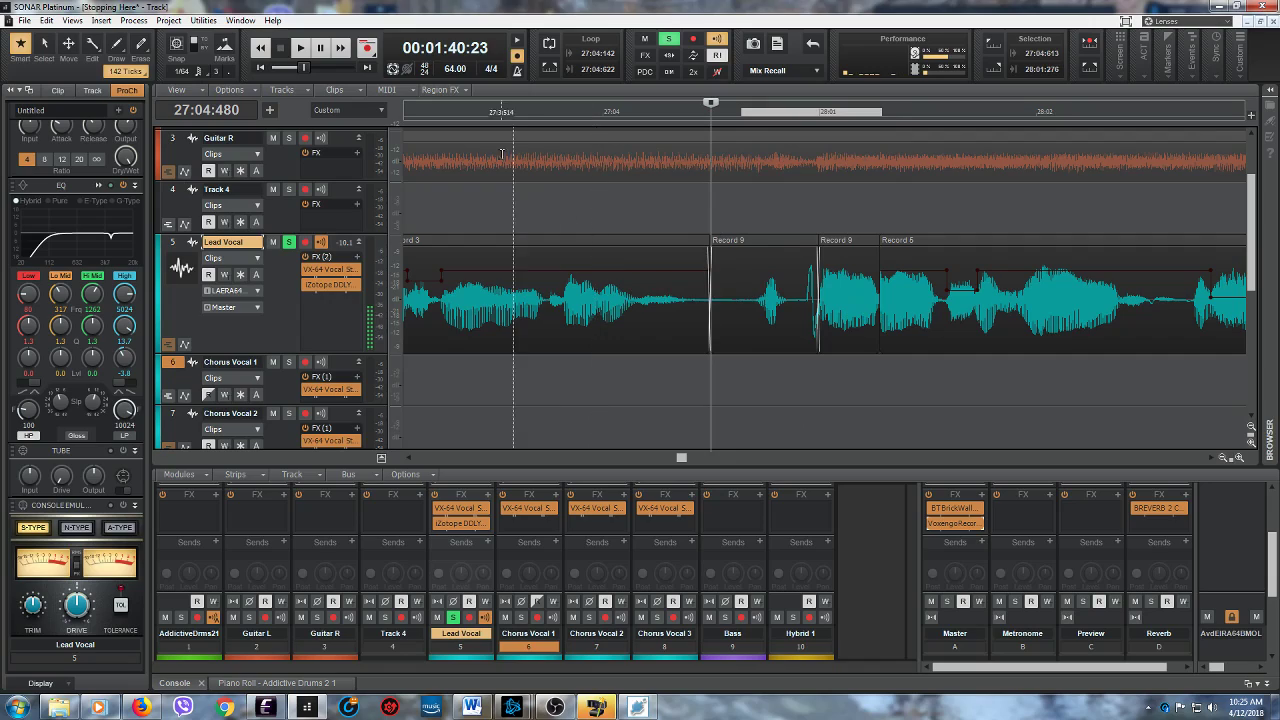
click(548, 68)
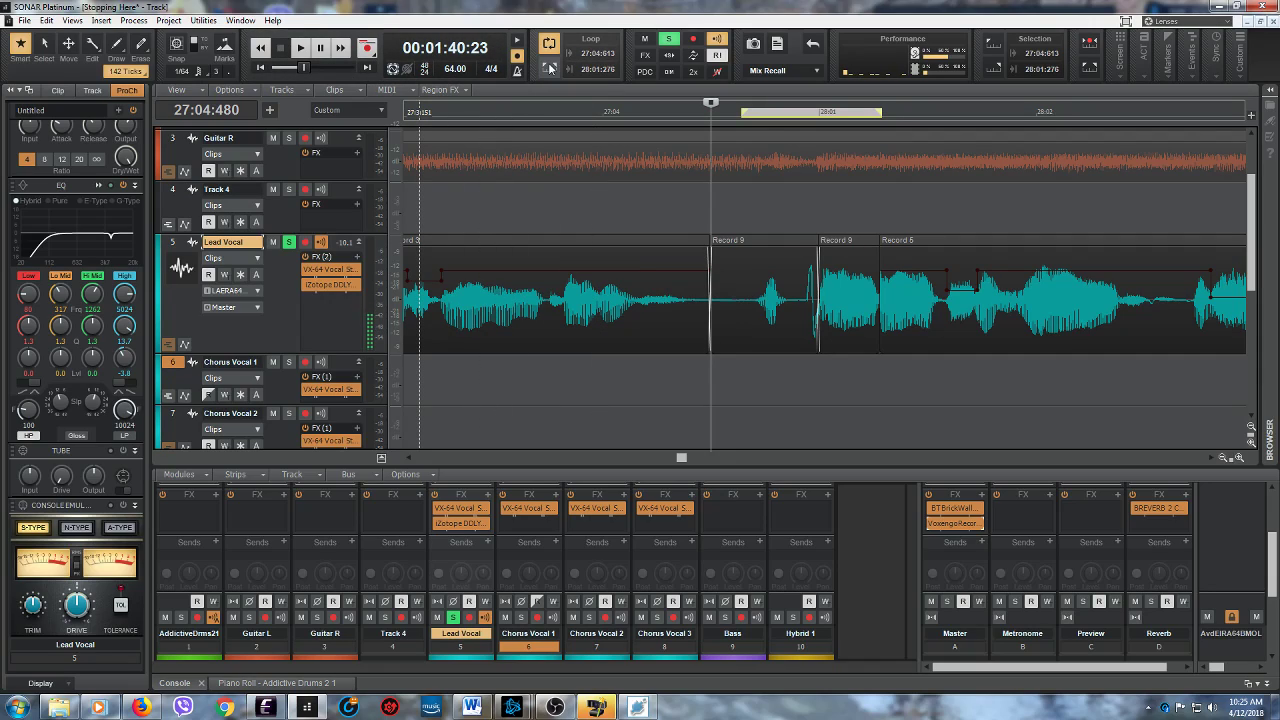
drag(880, 205, 946, 219)
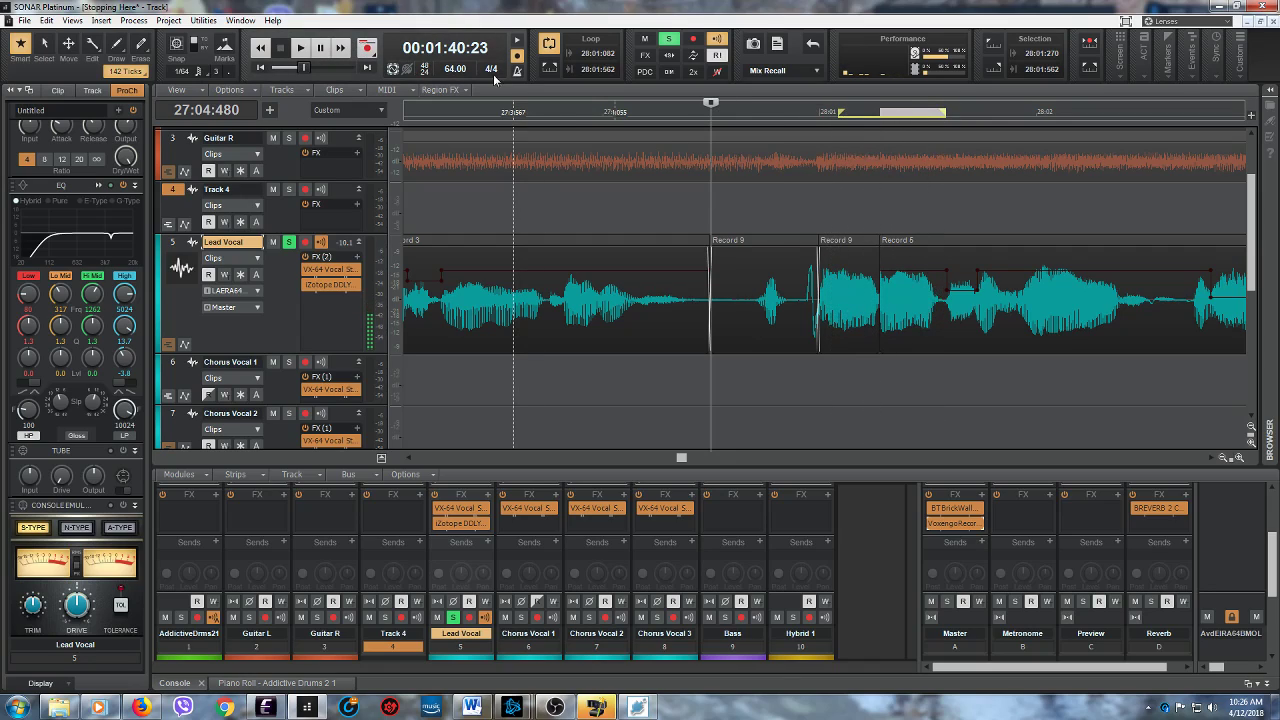
- Play the soloed Lead Vocal briefly from 28:01:267
click(879, 195)
click(280, 52)
click(301, 53)
click(280, 52)
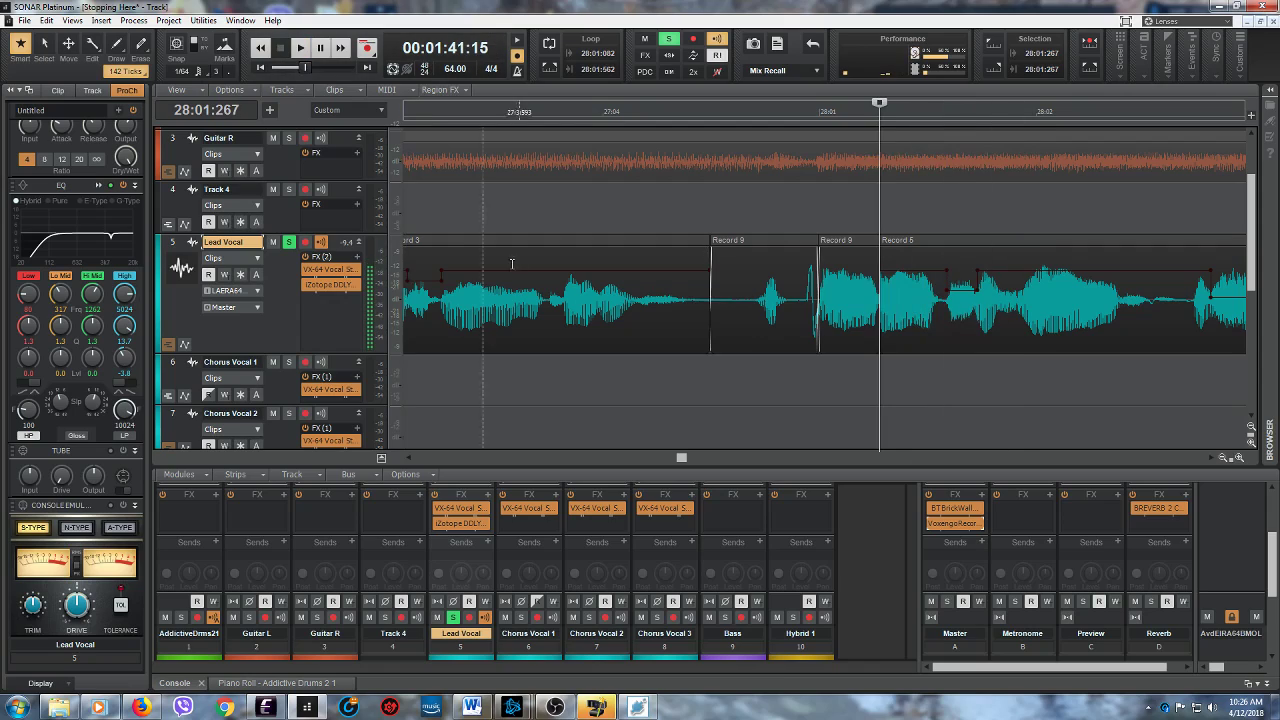
- Return the playhead to 27:04:483, unsolo the Lead Vocal and save the project
click(711, 375)
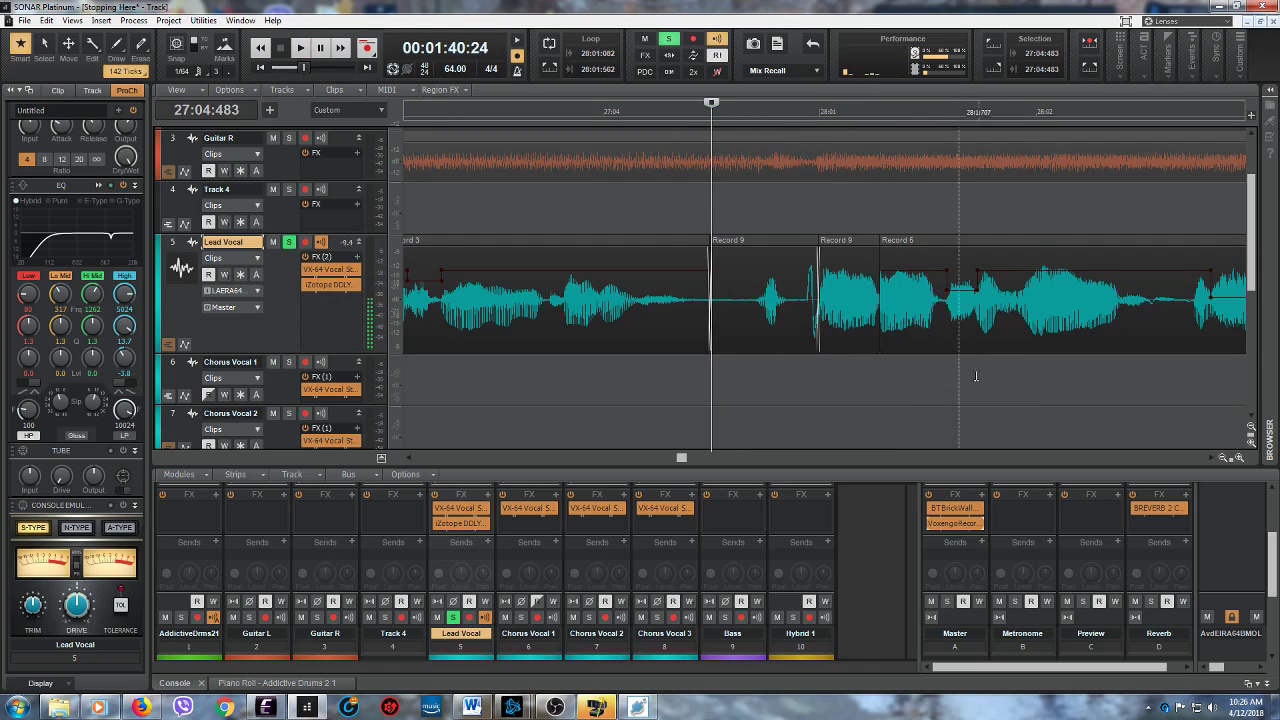
click(288, 245)
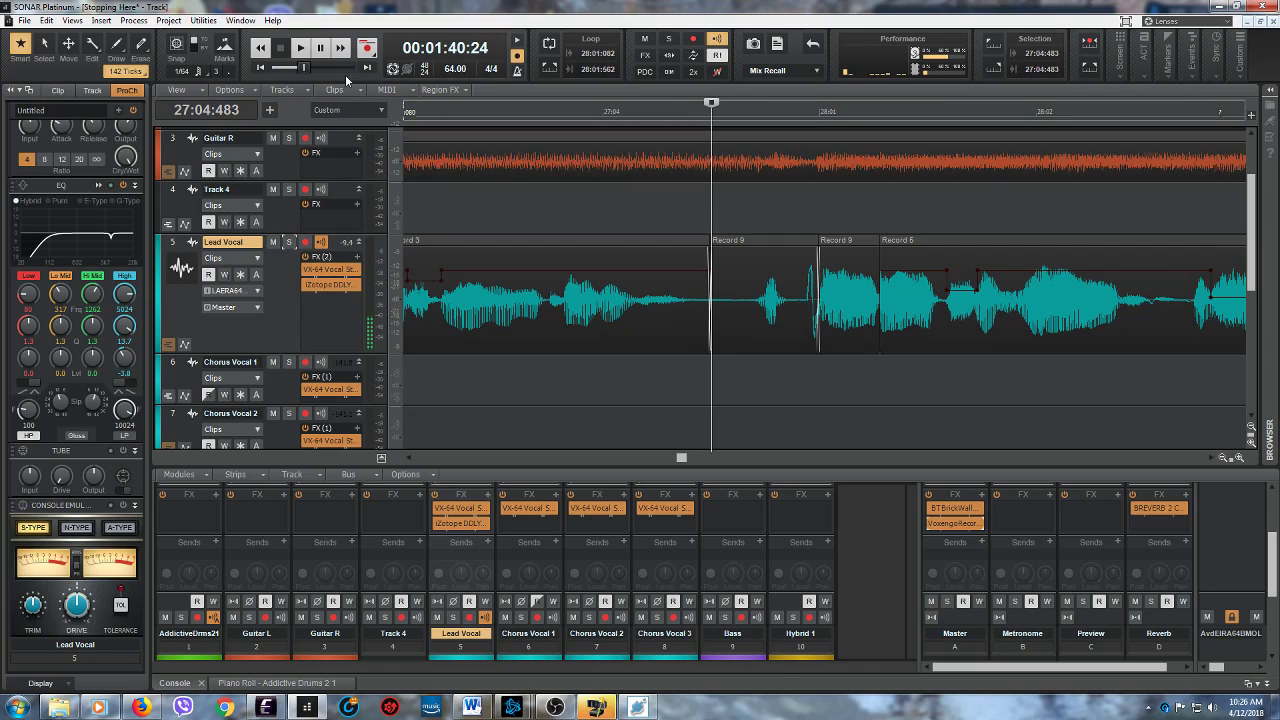
click(24, 21)
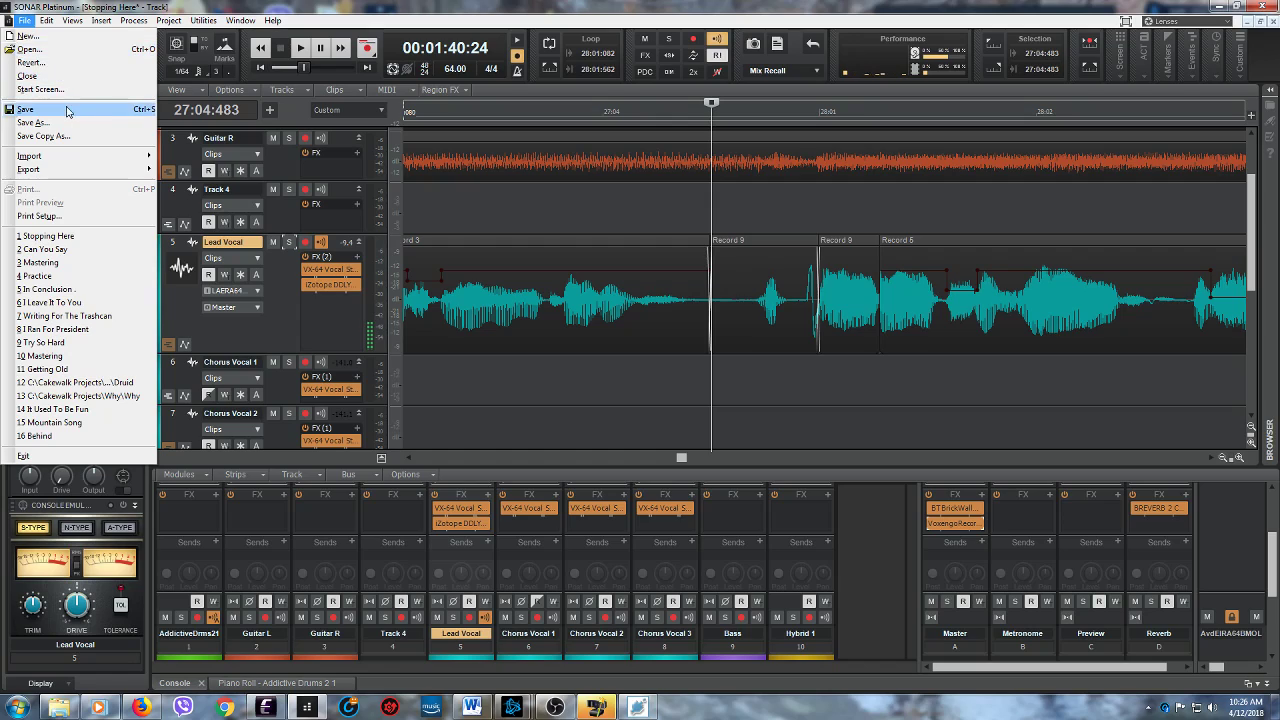
click(67, 110)
- Play the full mix briefly from 27:04:483
click(300, 48)
click(281, 51)
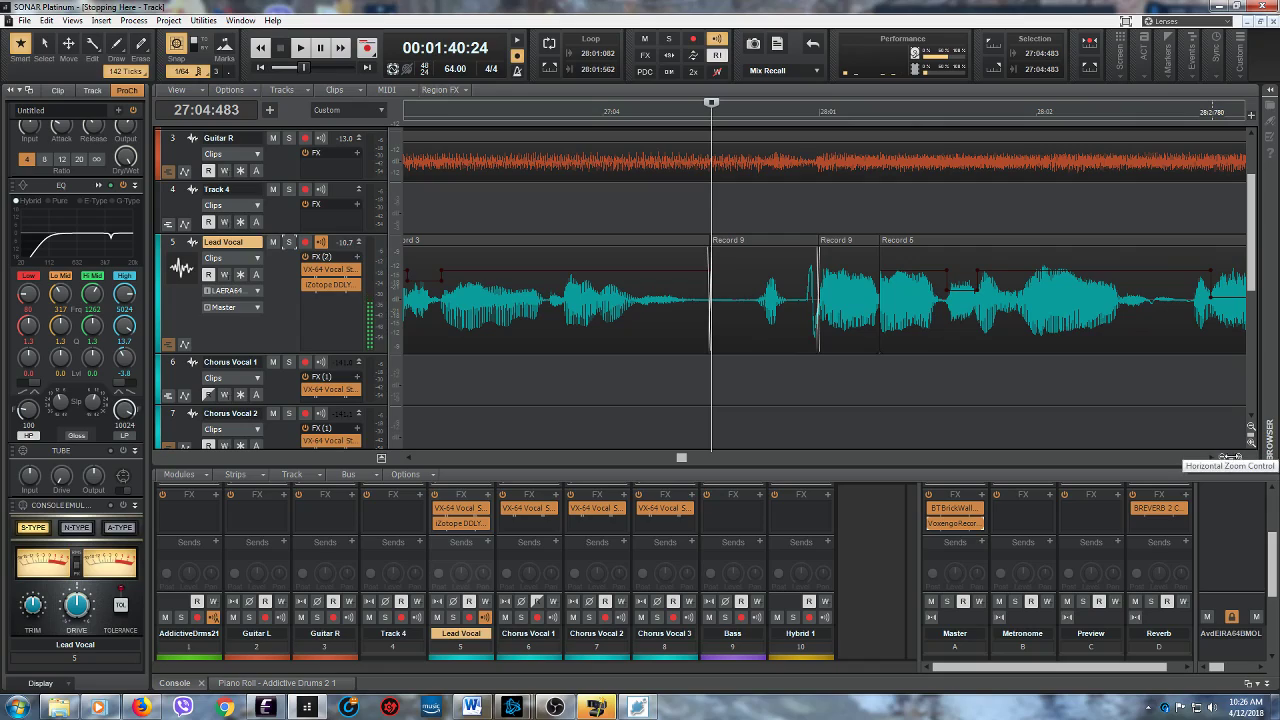
- Select the Lead Vocal's Record 5 clip and split it at 28:01:535
drag(940, 336, 877, 342)
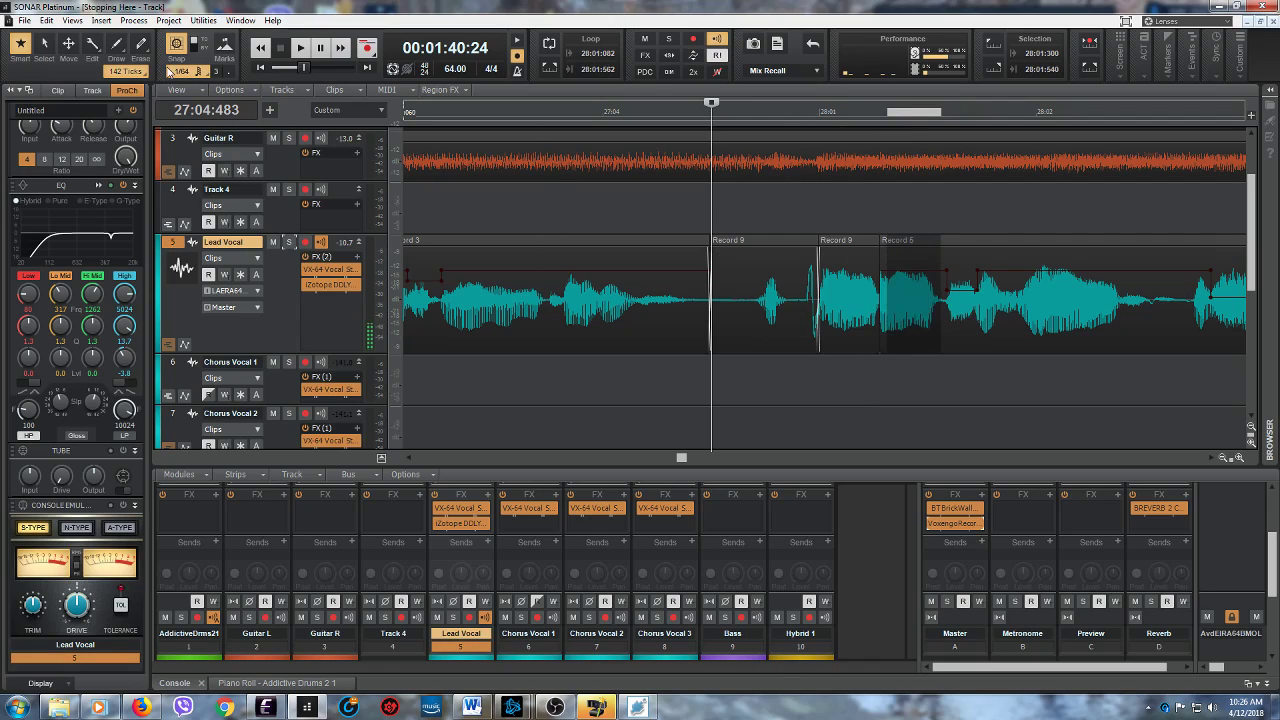
click(917, 336)
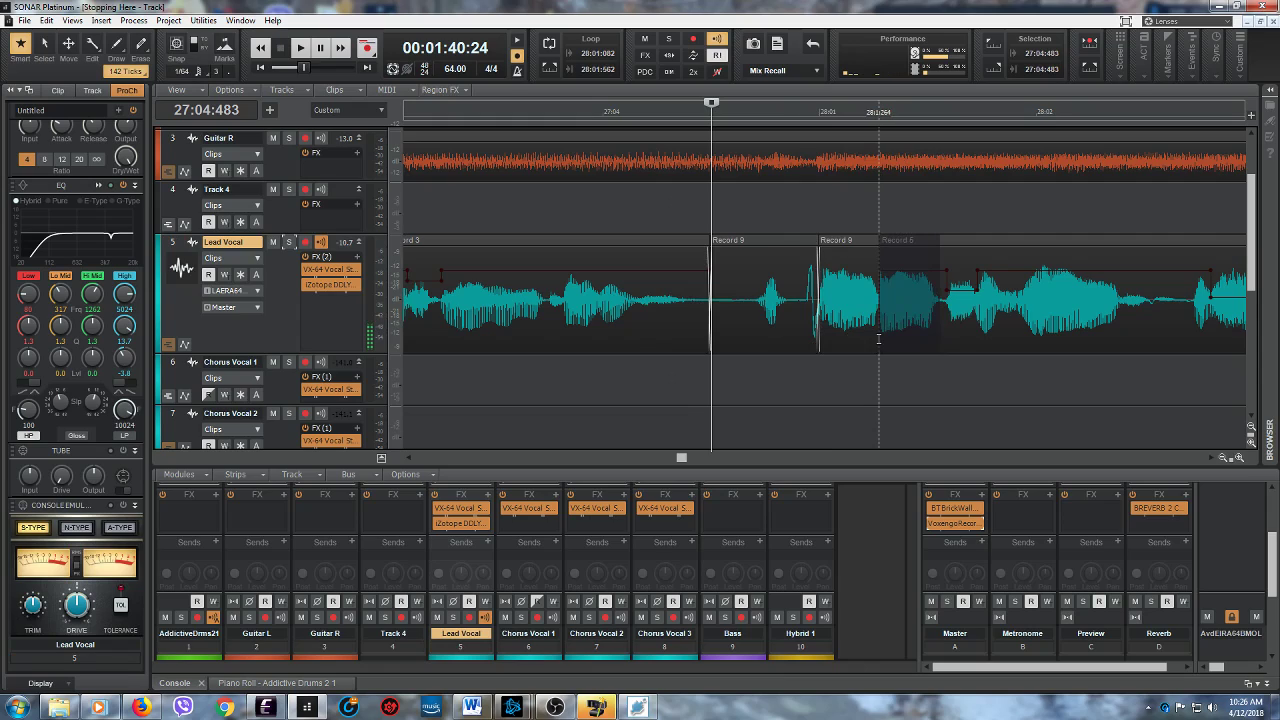
click(897, 337)
click(938, 333)
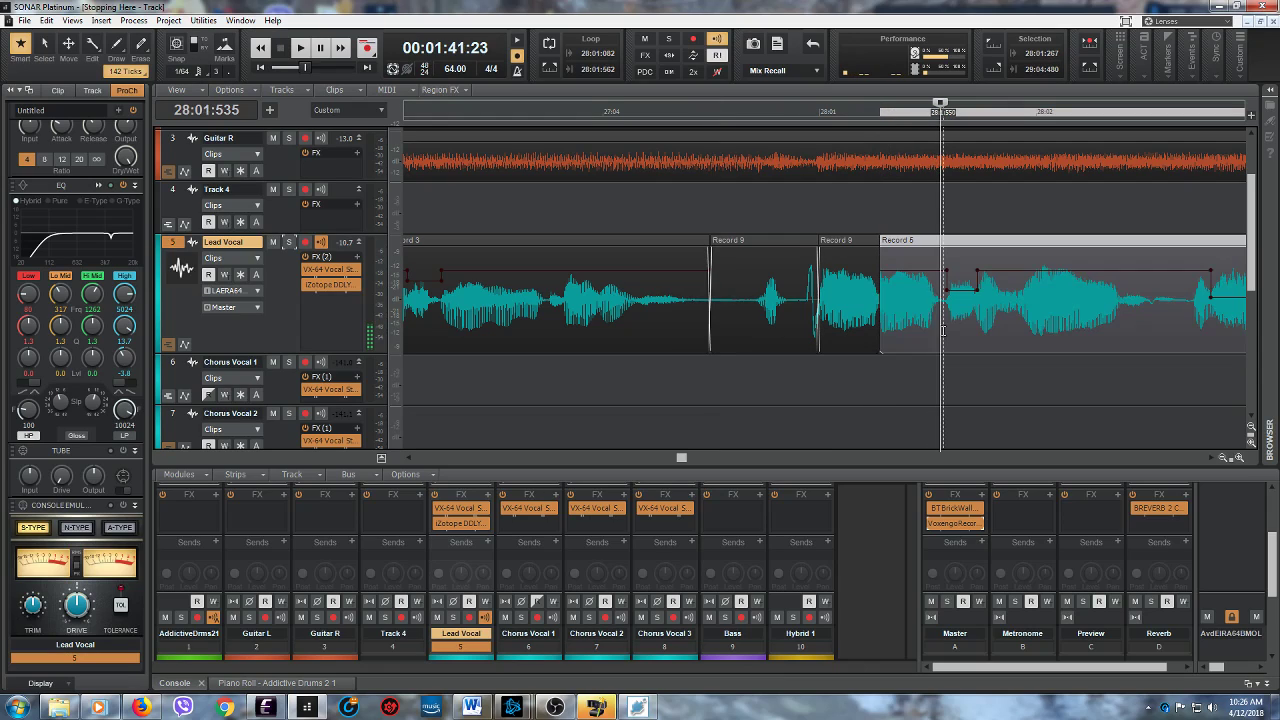
right_click(937, 334)
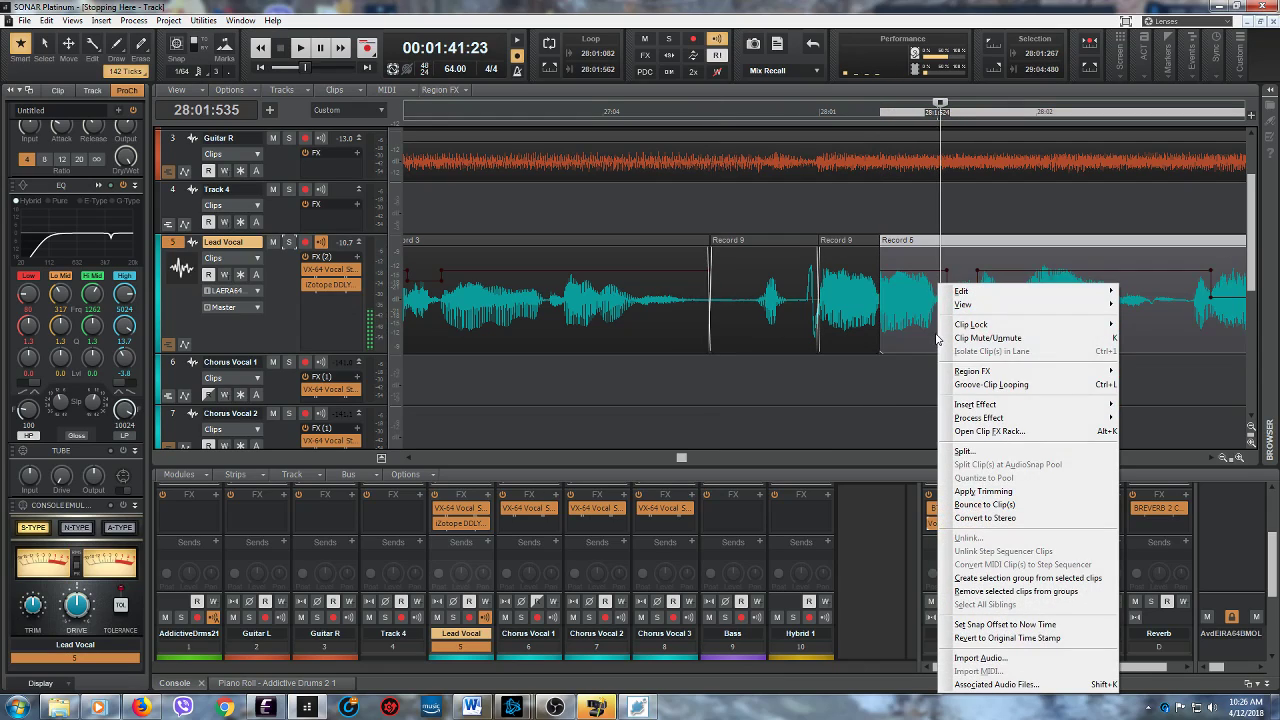
click(973, 448)
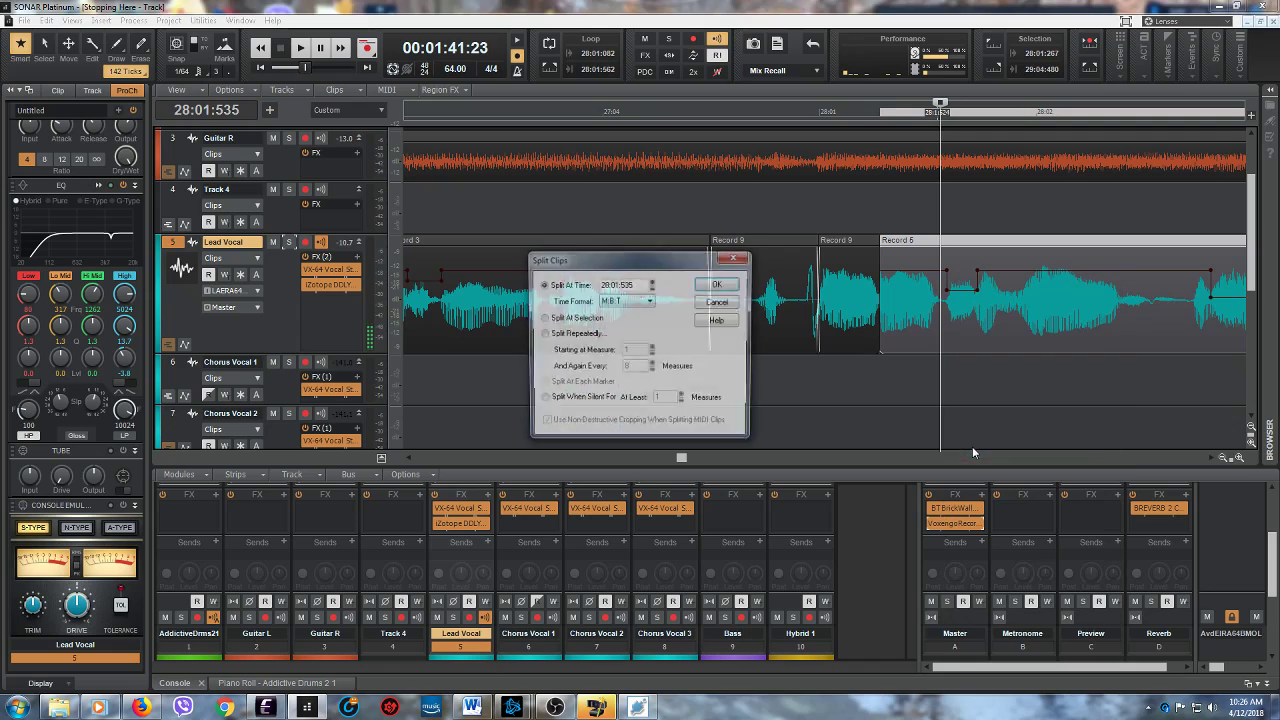
click(716, 285)
- Audition the short clip before 28:01:535 repeatedly in the Loop Construction view, and undo the split
double_click(900, 242)
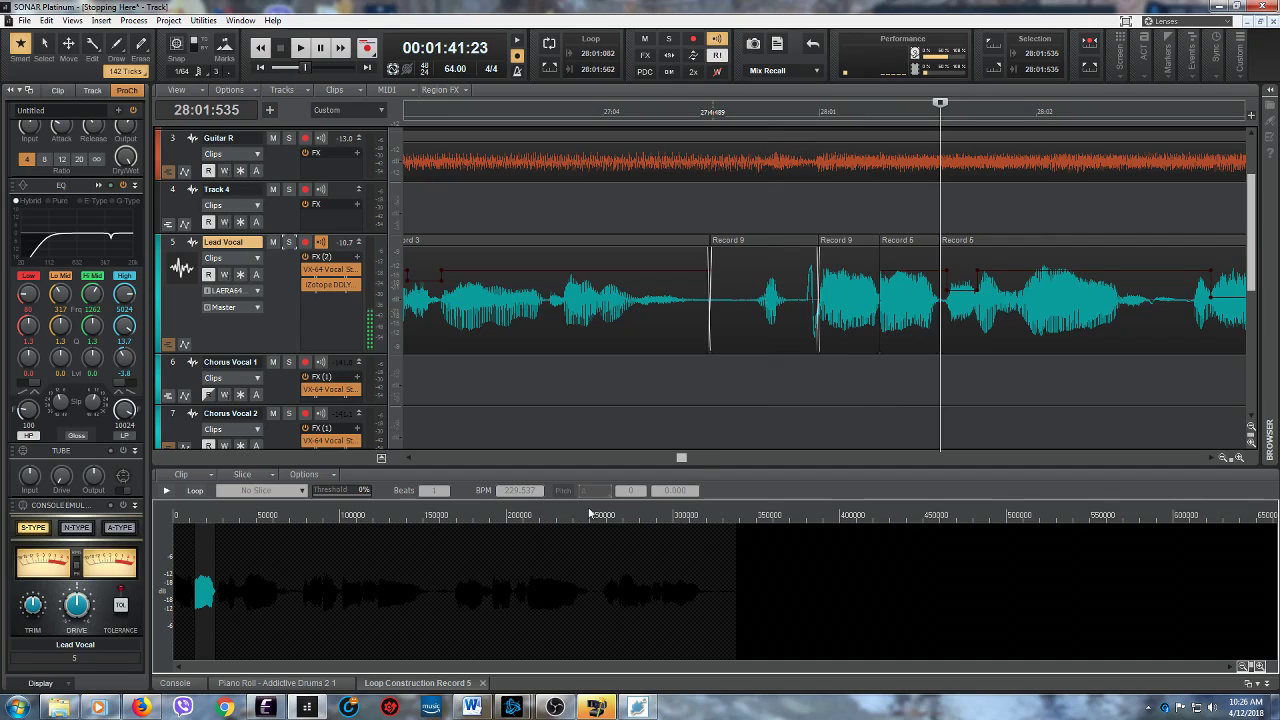
click(166, 491)
click(166, 491)
click(166, 491)
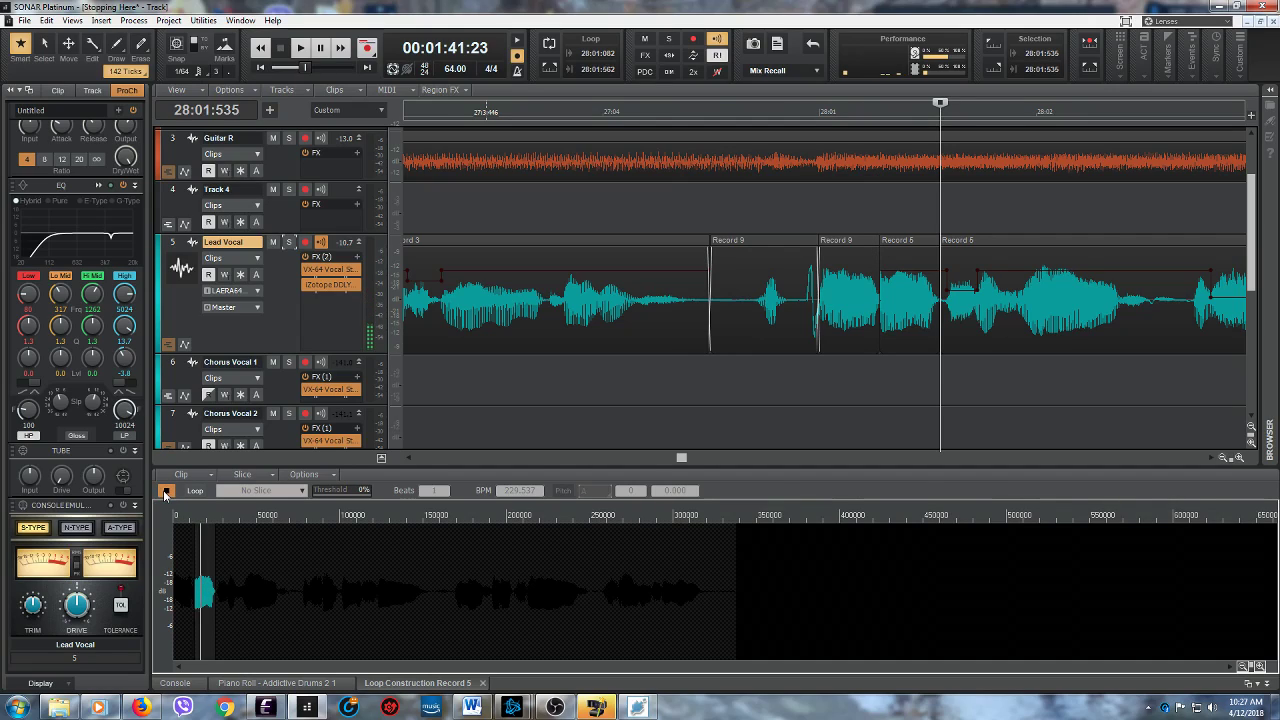
click(166, 491)
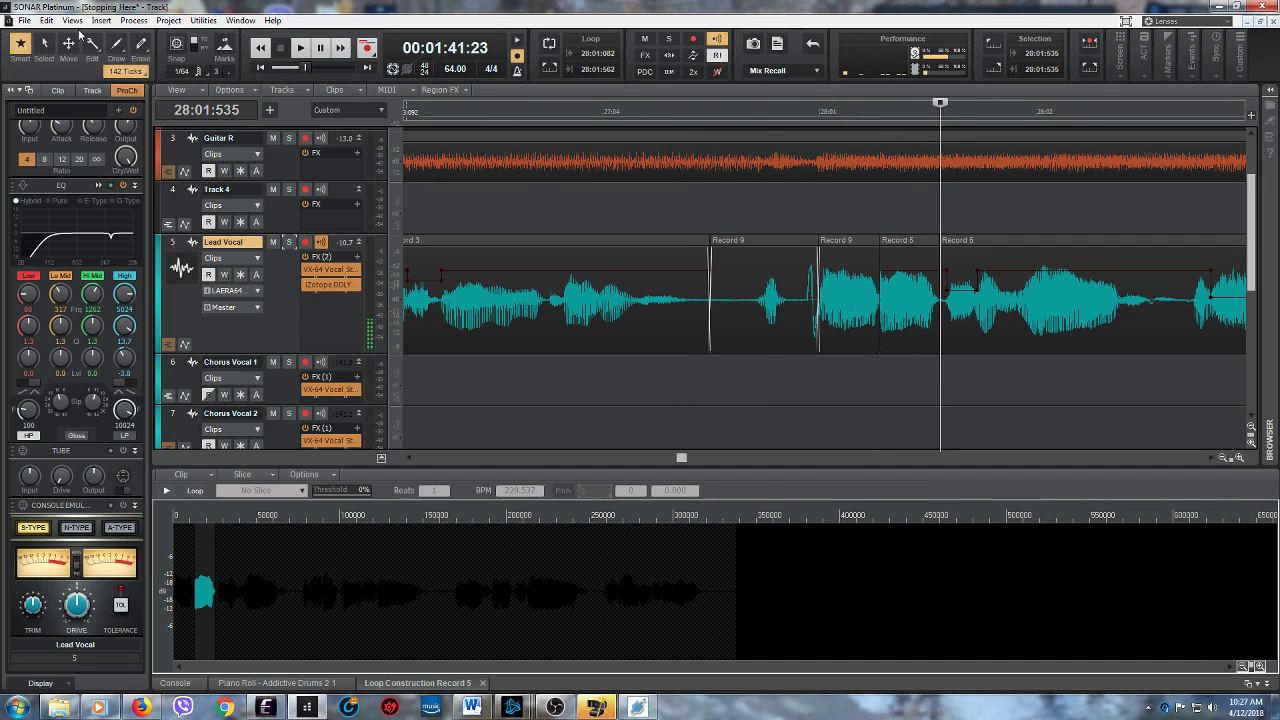
click(46, 20)
click(57, 118)
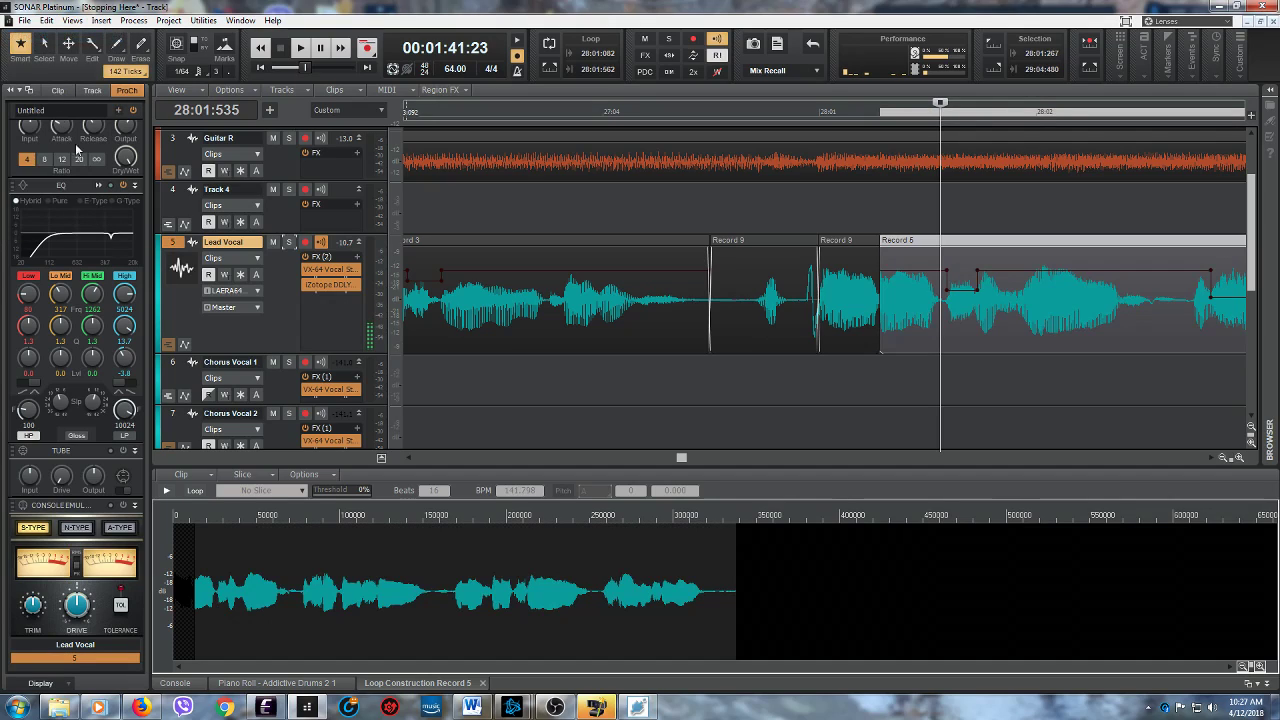
- Move the playhead to 28:01:677 and play the mix briefly from there
click(971, 338)
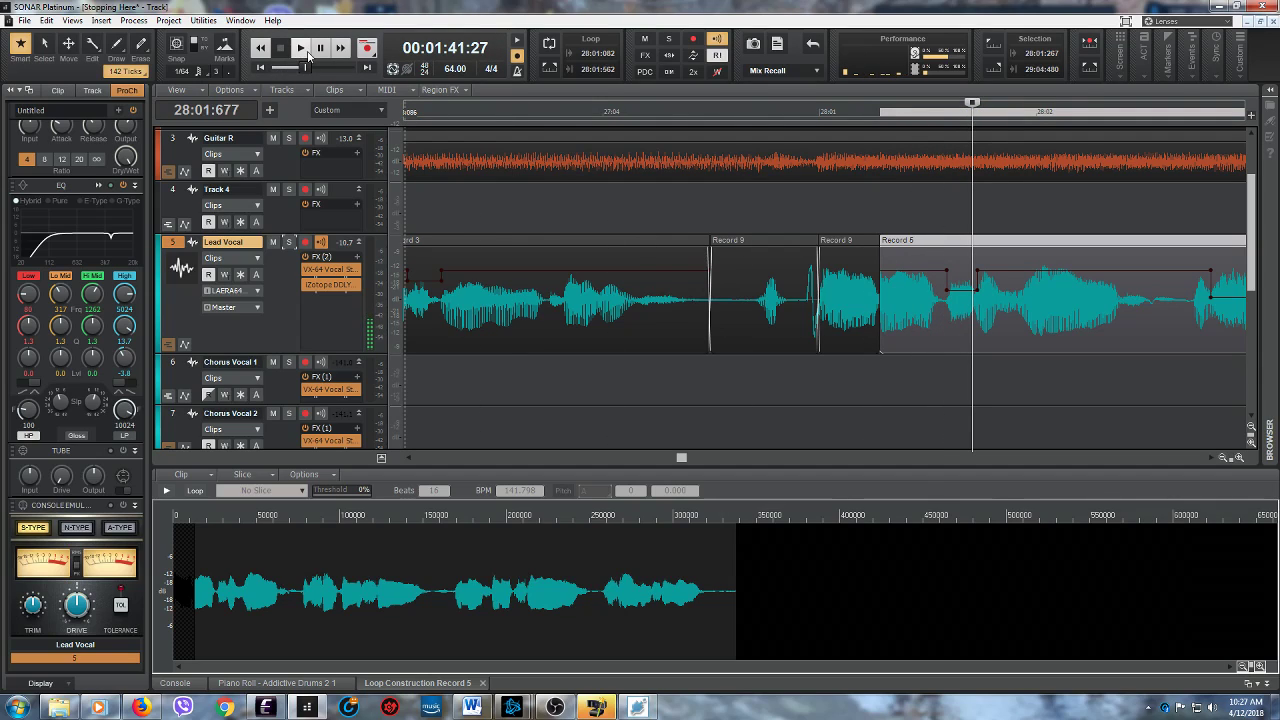
click(291, 49)
click(283, 49)
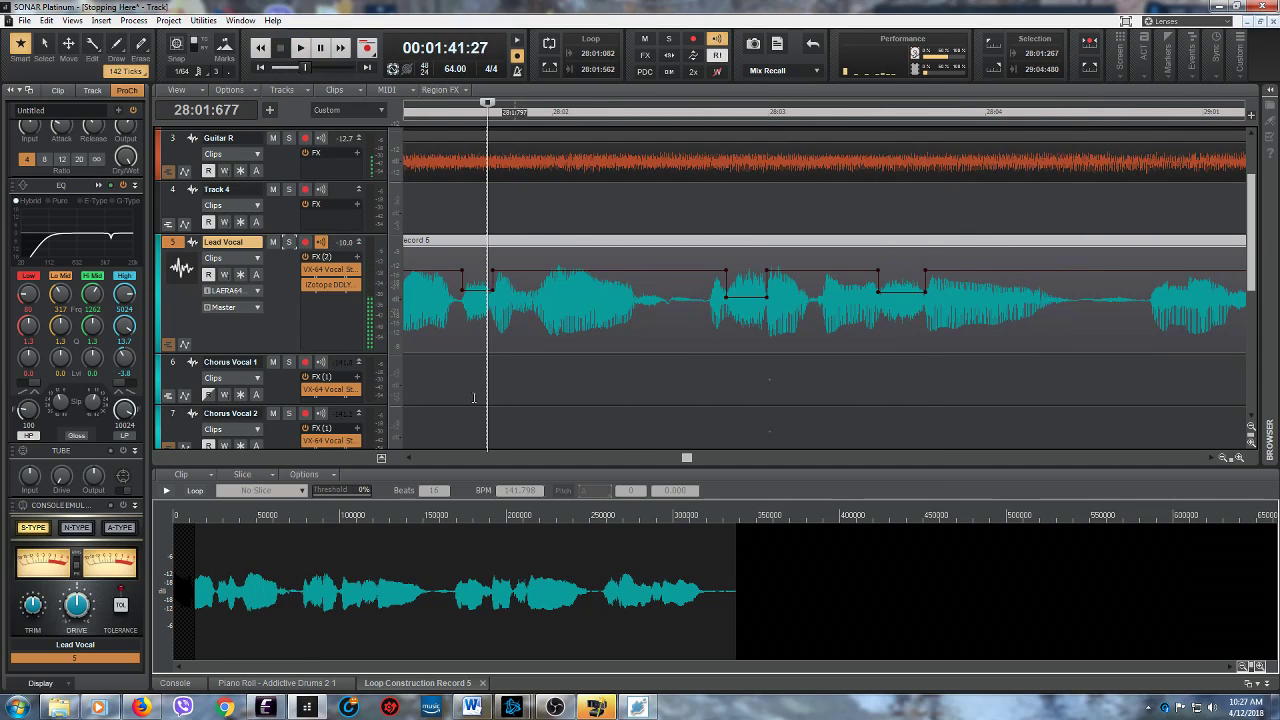
- Split the Lead Vocal clip that starts at 28:01:267 at the new playhead position, 28:01:685
drag(686, 457, 681, 459)
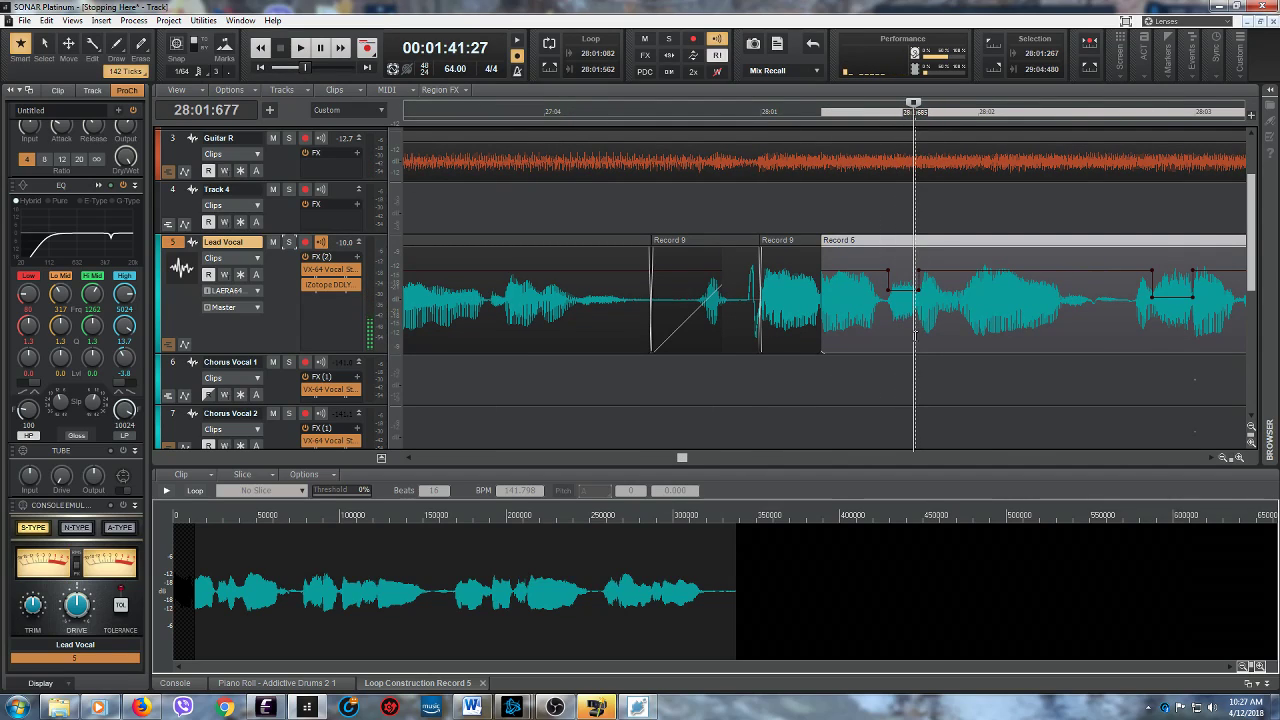
right_click(916, 331)
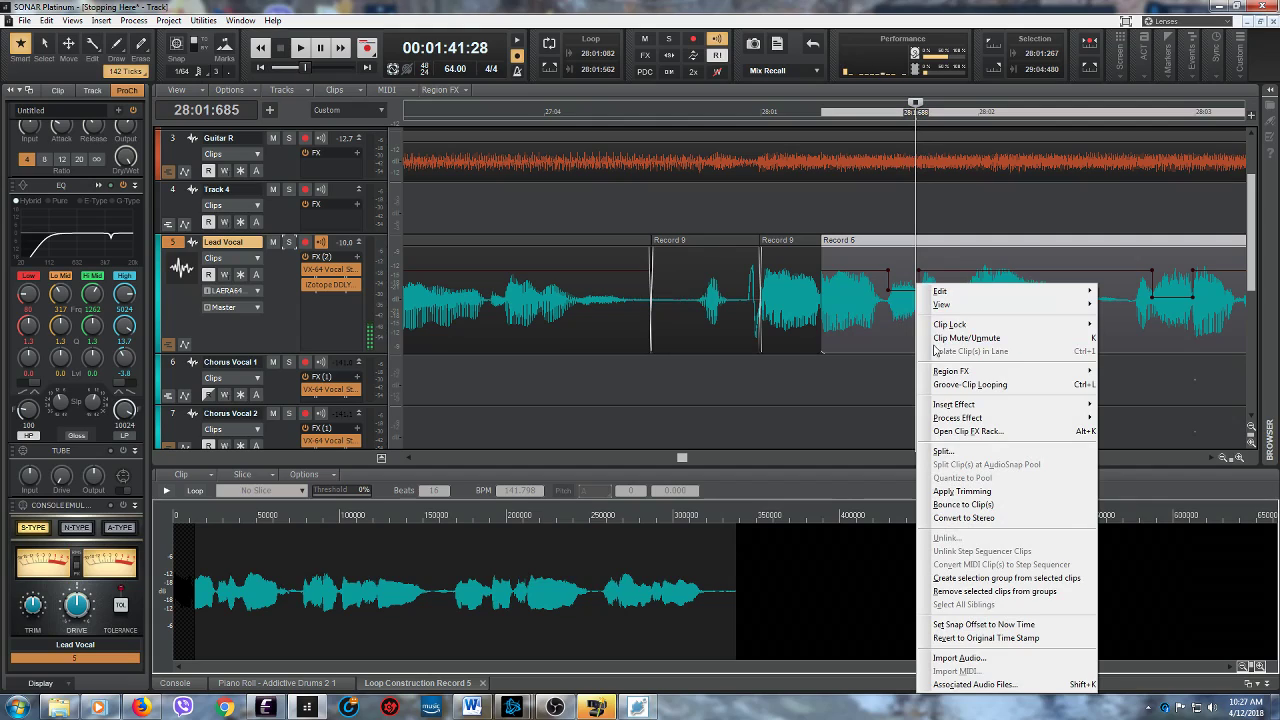
click(932, 456)
click(718, 284)
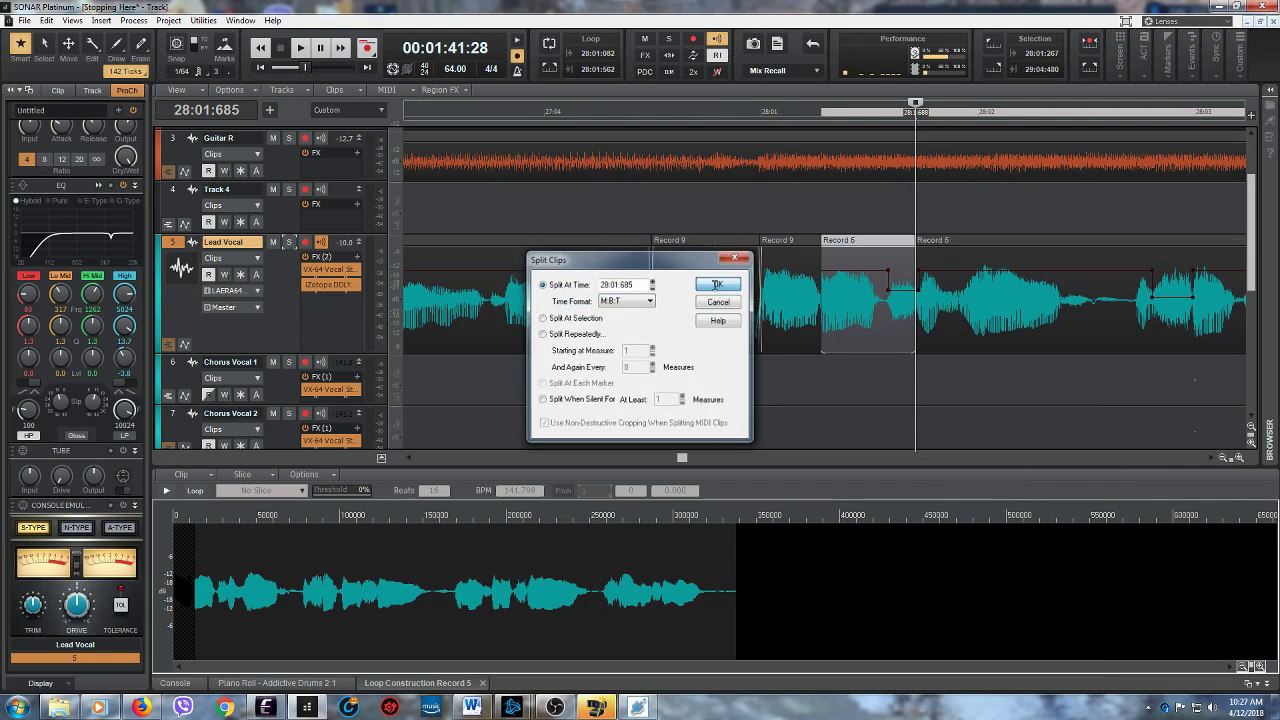
- Audition the short clip before 28:01:685 in the Loop Construction view, and undo the split
click(168, 491)
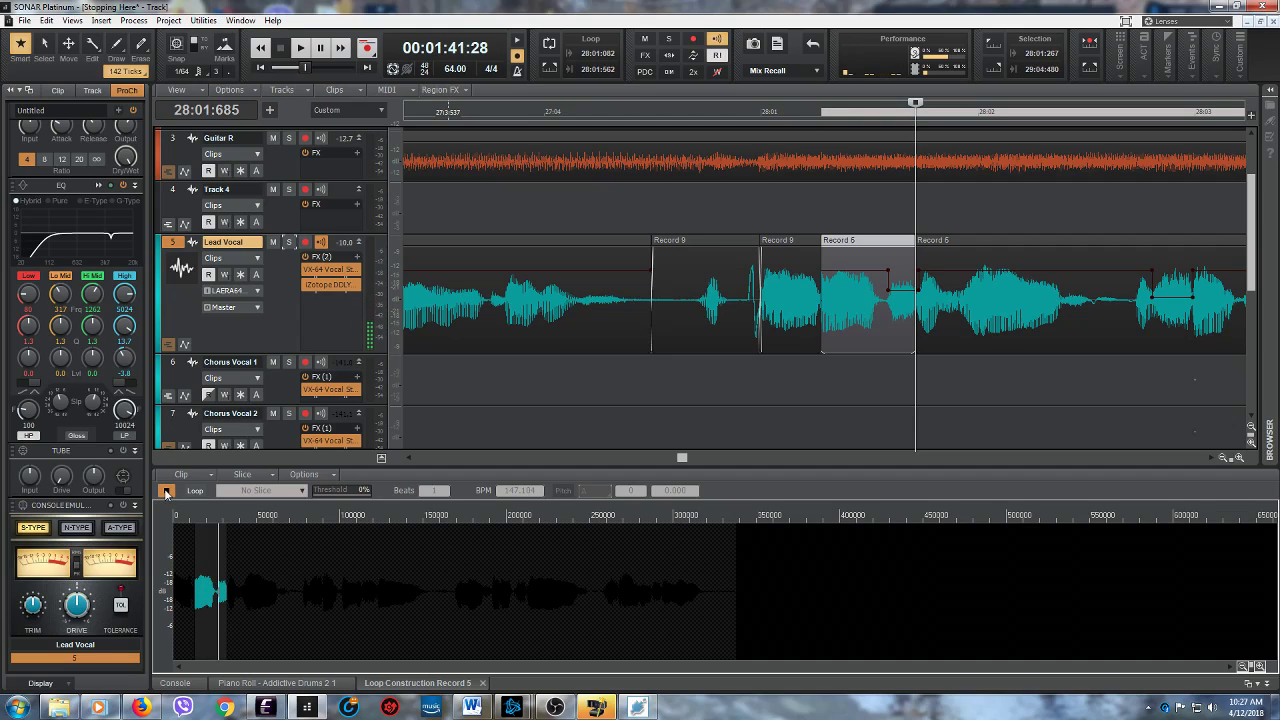
click(167, 492)
click(167, 492)
click(167, 492)
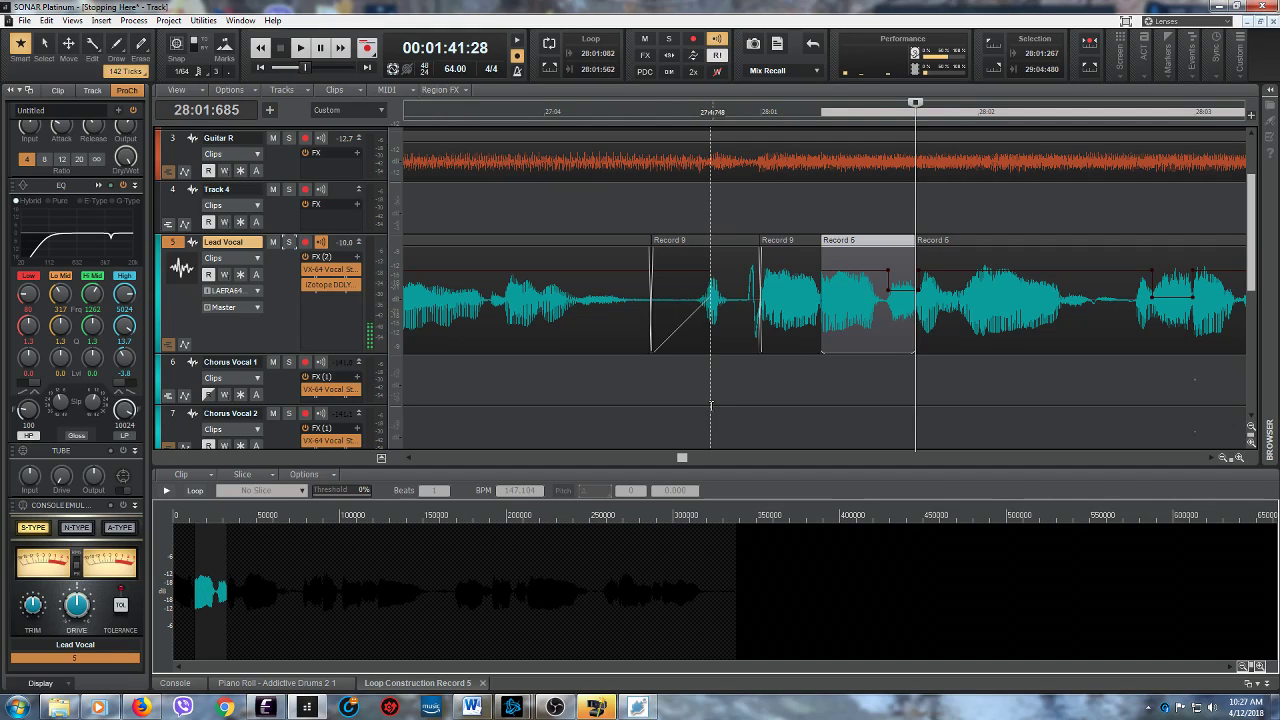
click(46, 20)
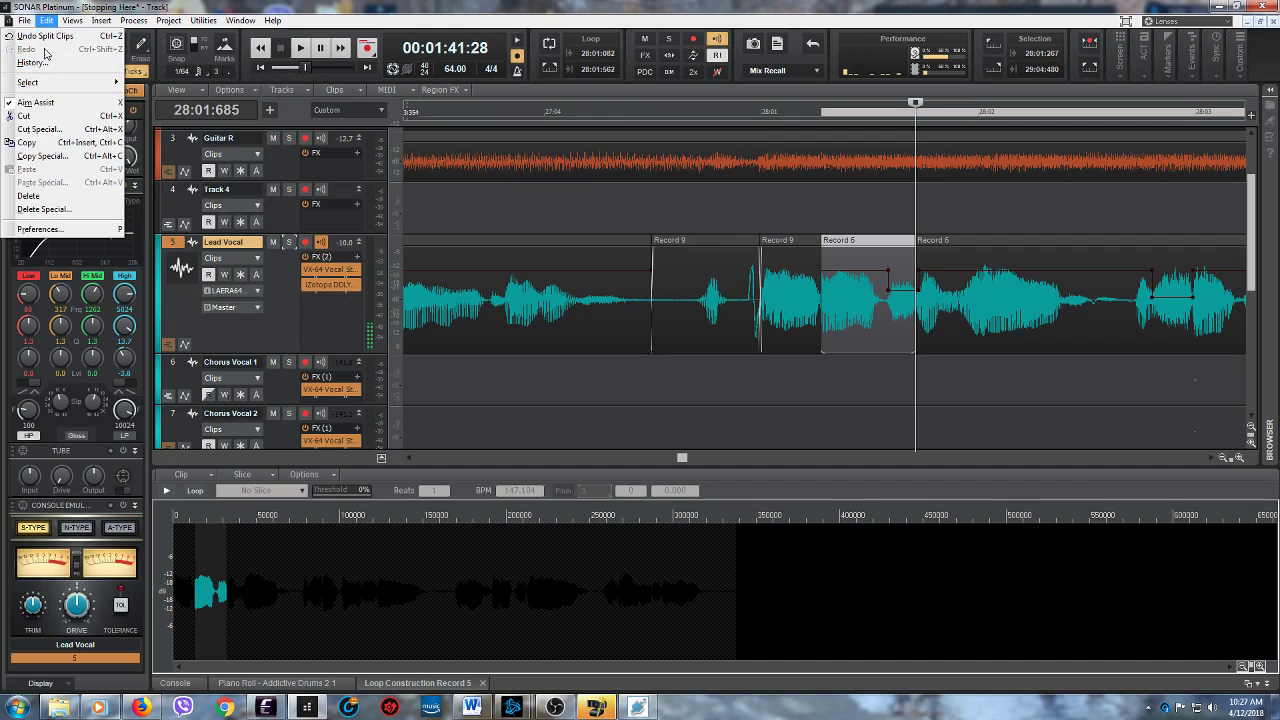
click(45, 36)
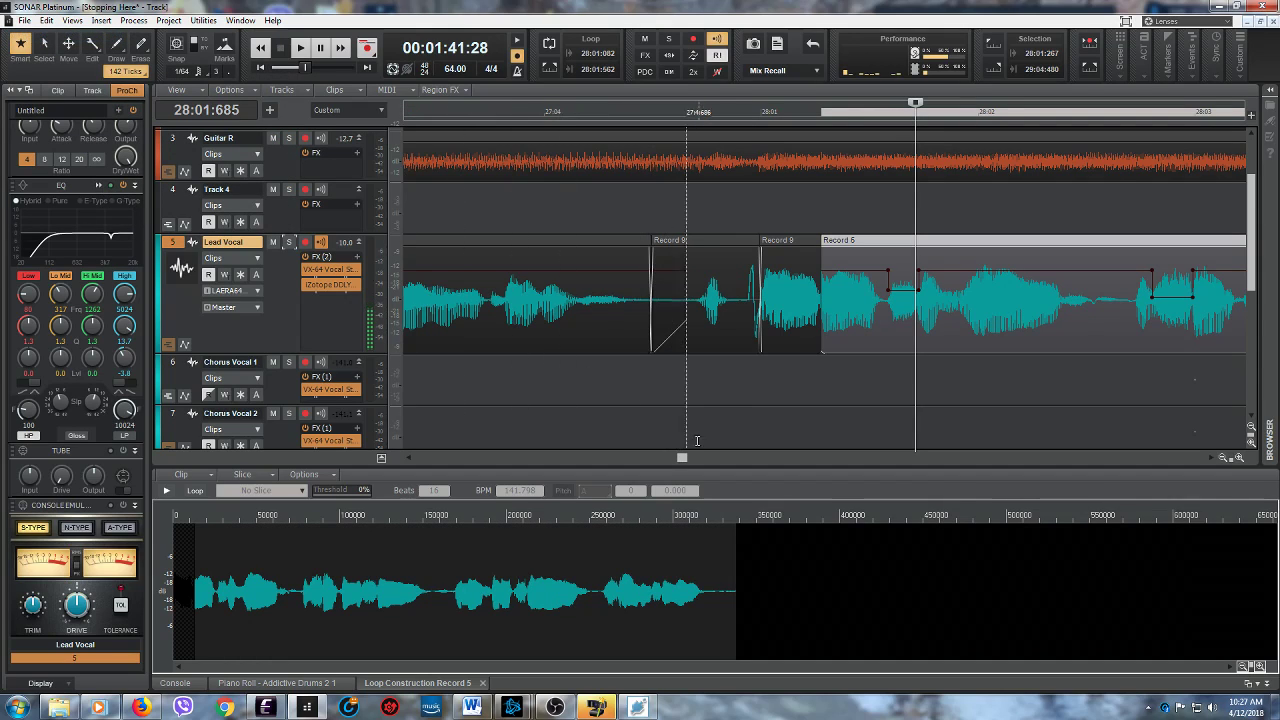
- Close the Loop Construction view and bring the console's pan and volume faders into view
click(482, 683)
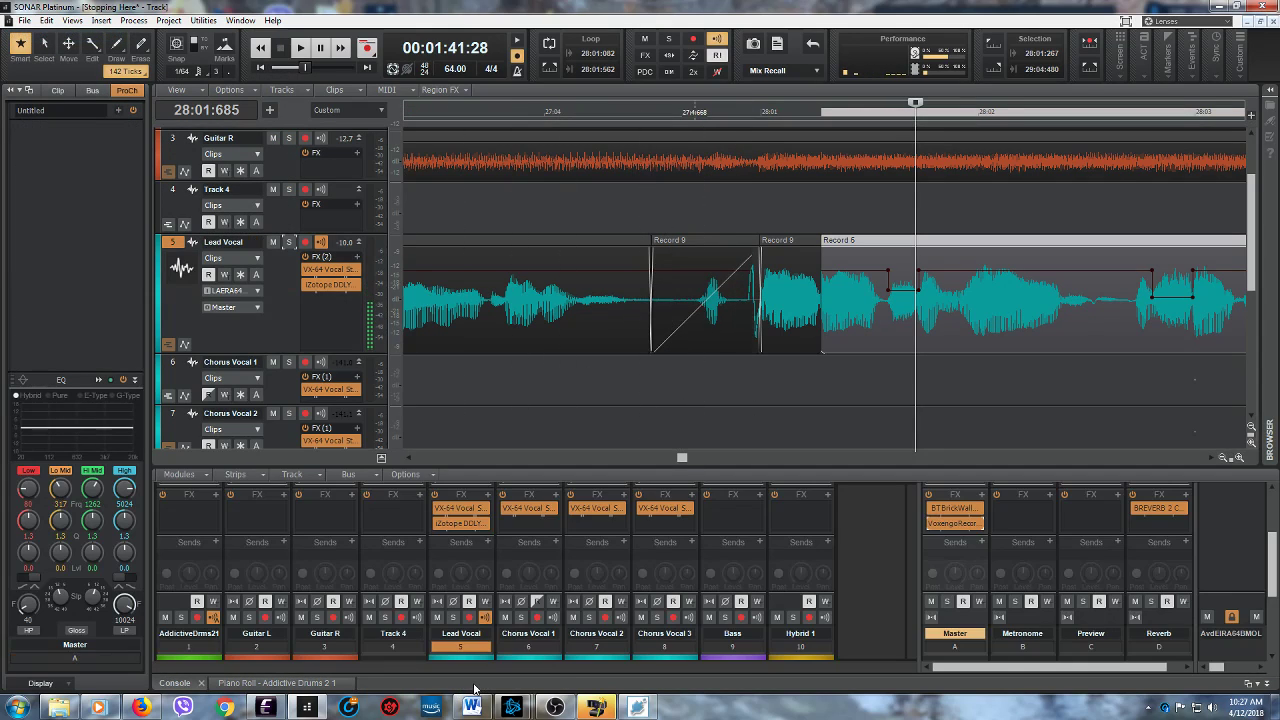
drag(1271, 580, 1275, 653)
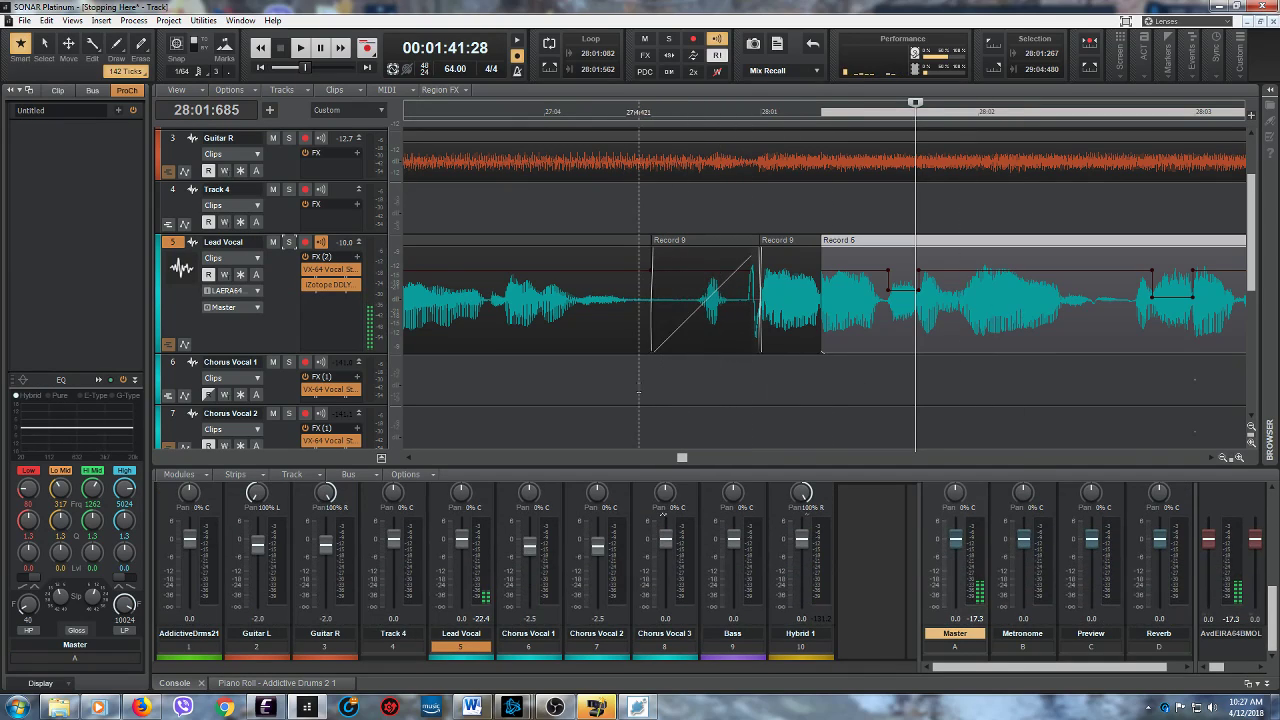
drag(1231, 458, 1163, 450)
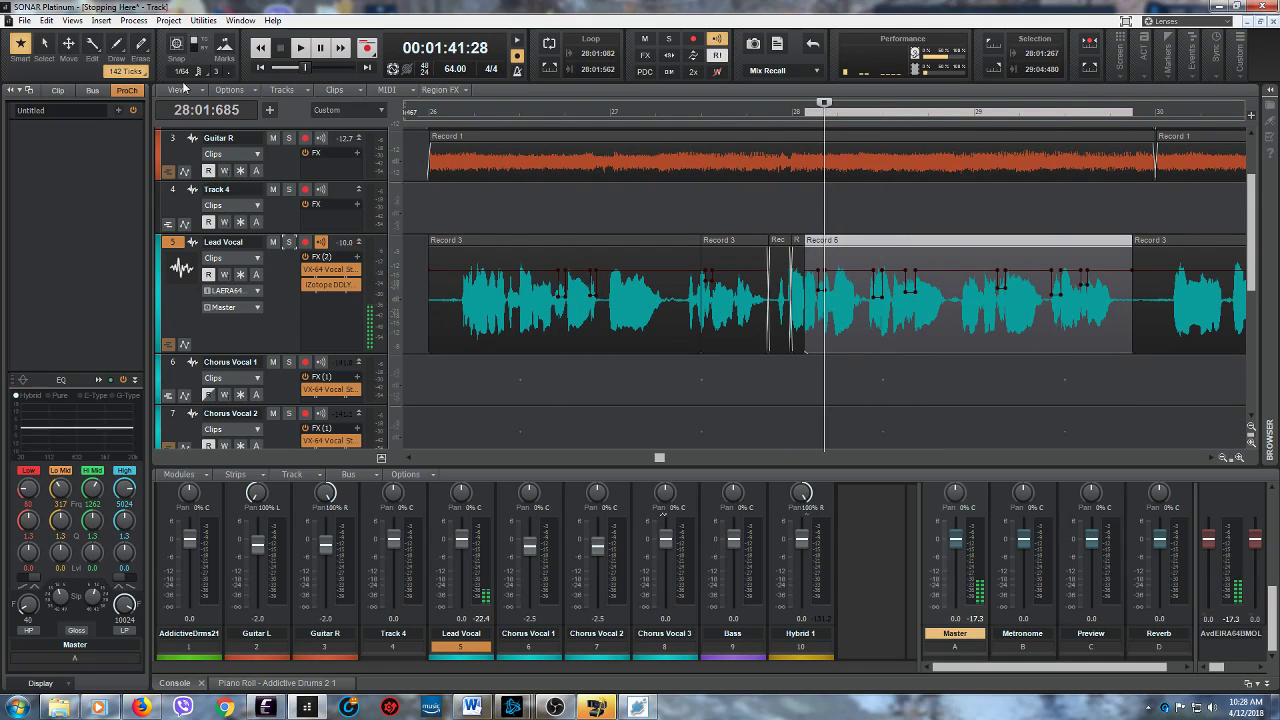
- Turn on snap to grid at 1/16 and select 27:01:000 to 27:02:000 on Track 4
click(178, 46)
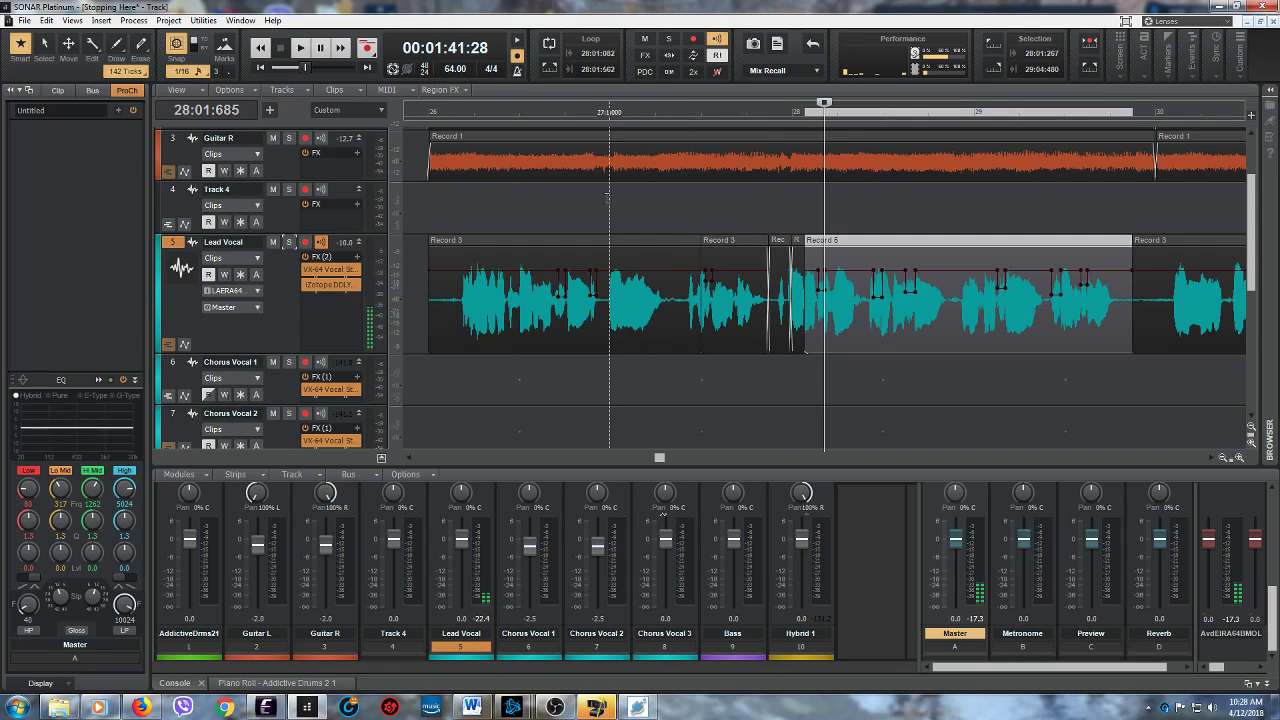
click(651, 199)
drag(651, 200, 652, 200)
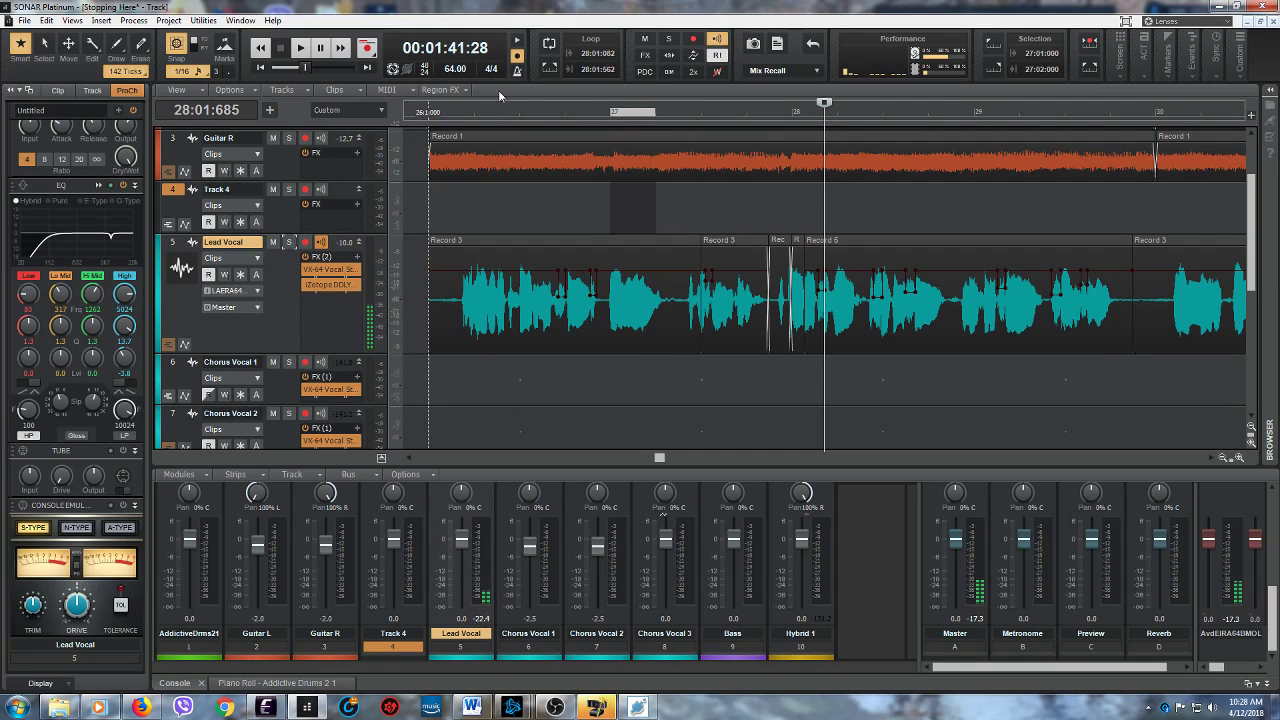
- Narrow the Track 4 selection to 27:01:000 to 27:01:120, set the playback loop to 27:01:000 to 27:01:480 and audition it
click(549, 70)
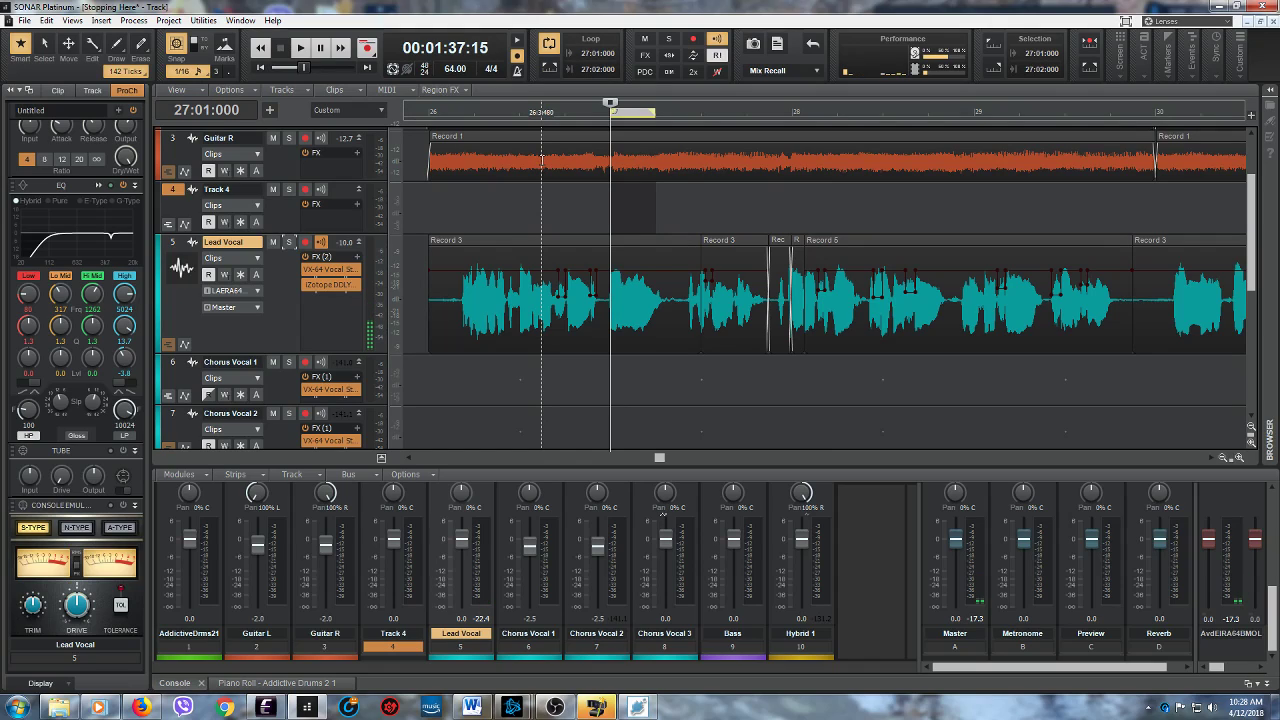
drag(1161, 446, 1164, 445)
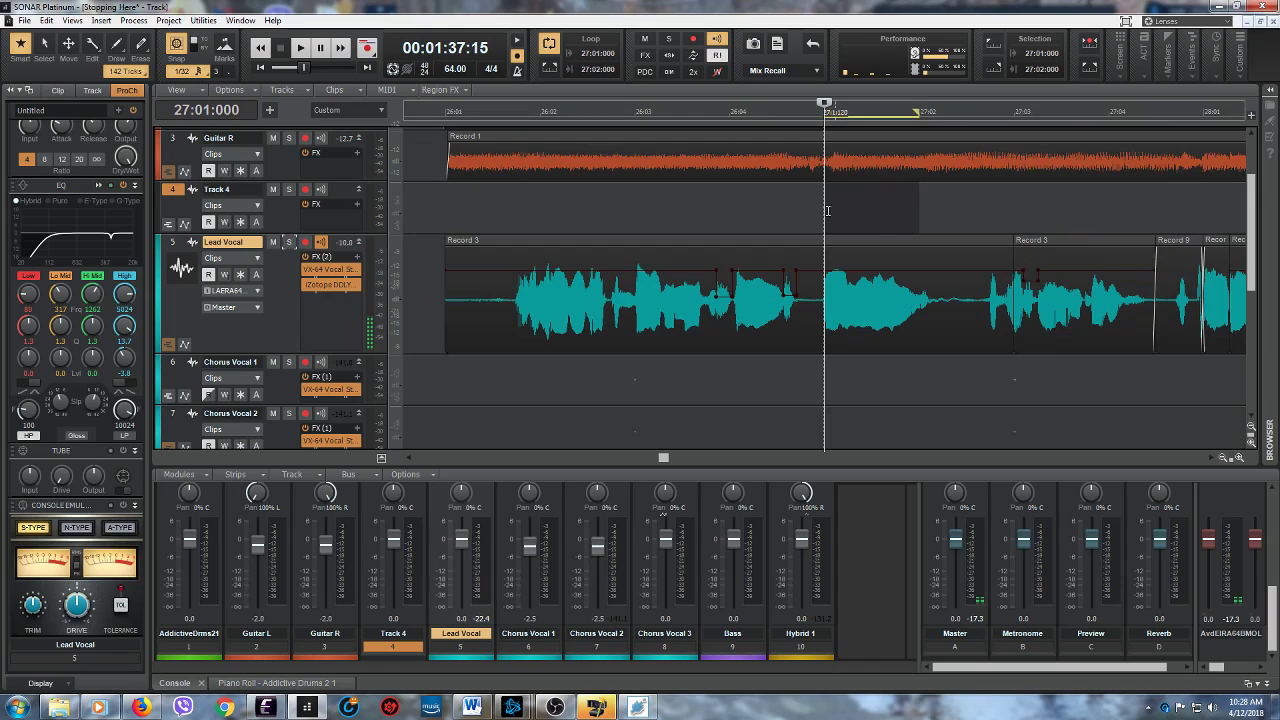
drag(826, 210, 837, 210)
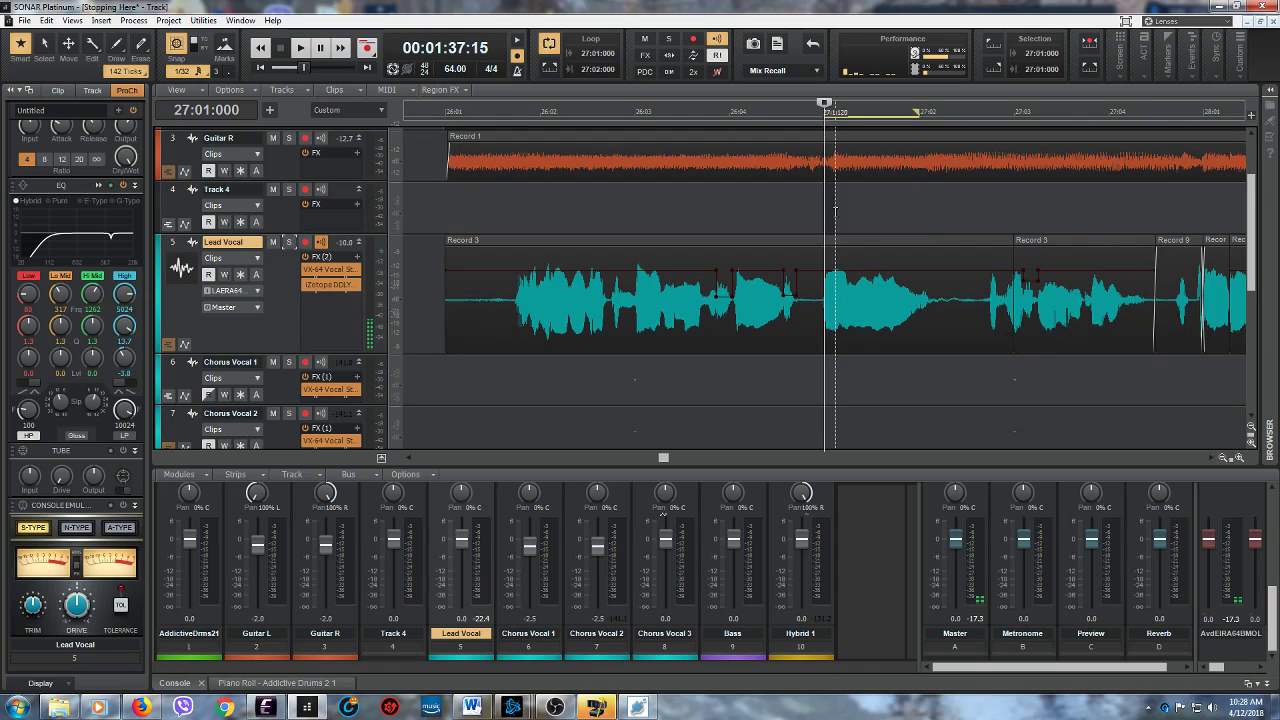
click(545, 72)
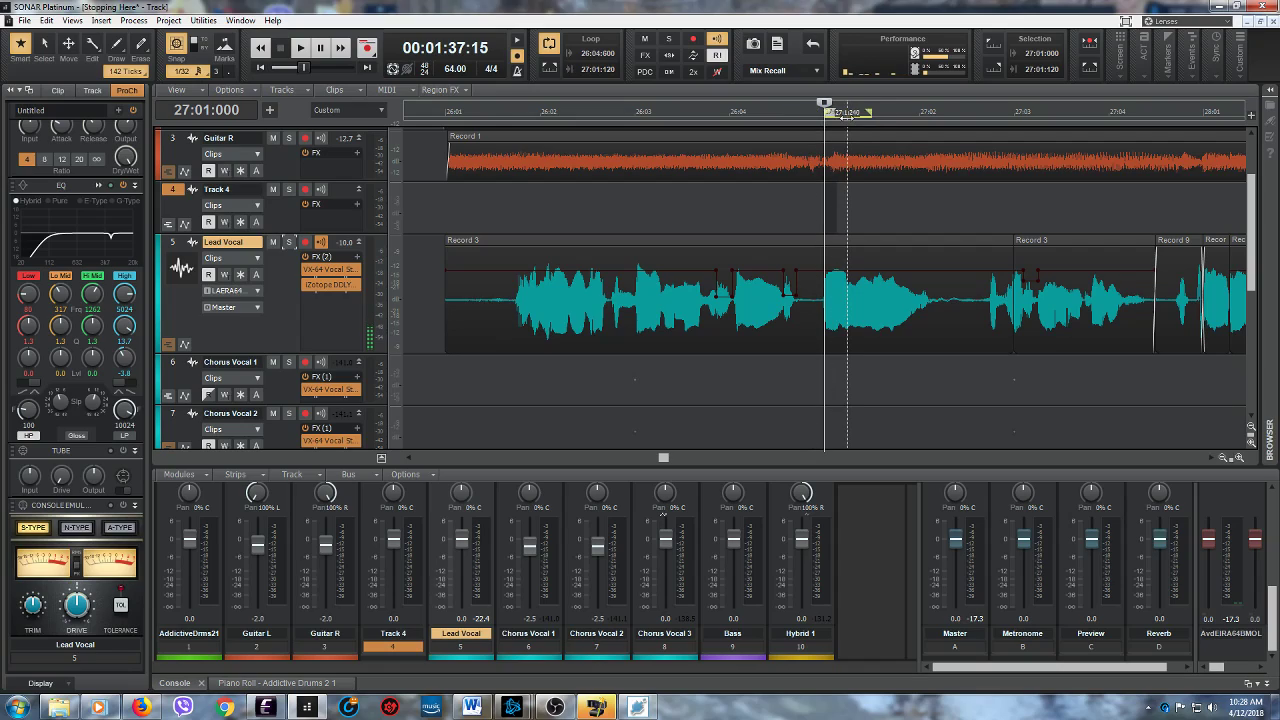
drag(846, 118, 847, 118)
click(300, 48)
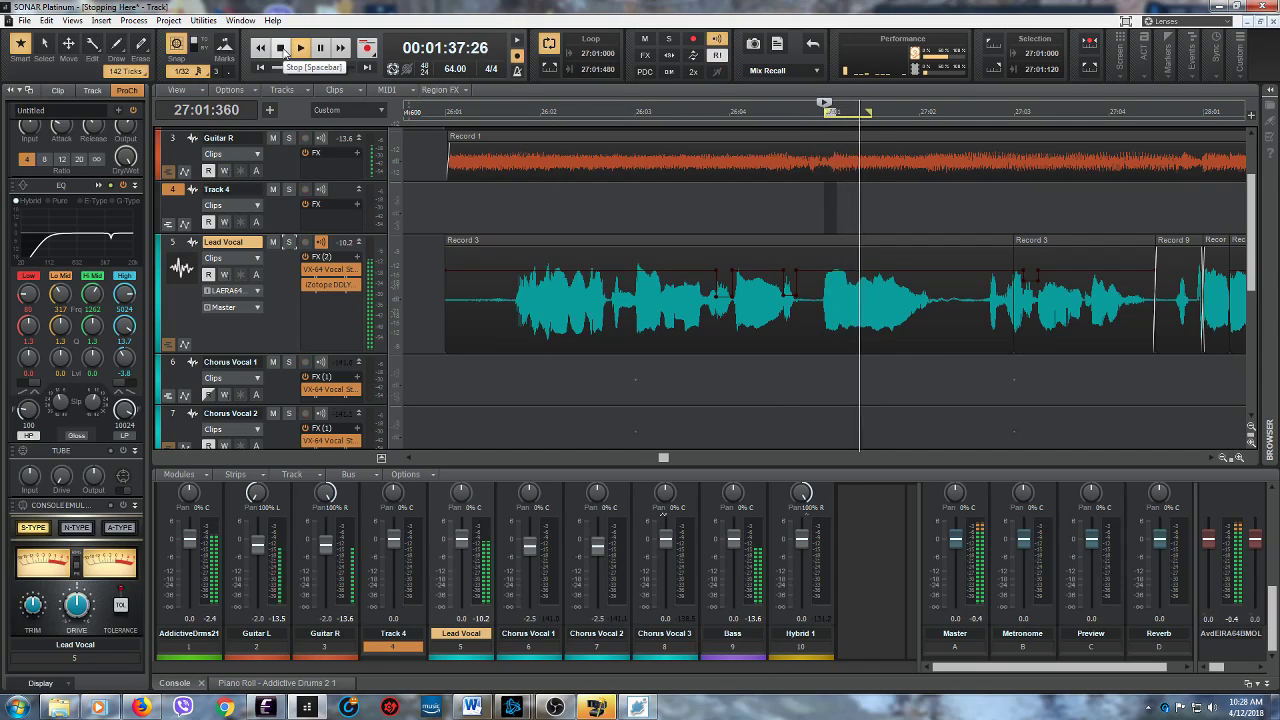
click(281, 48)
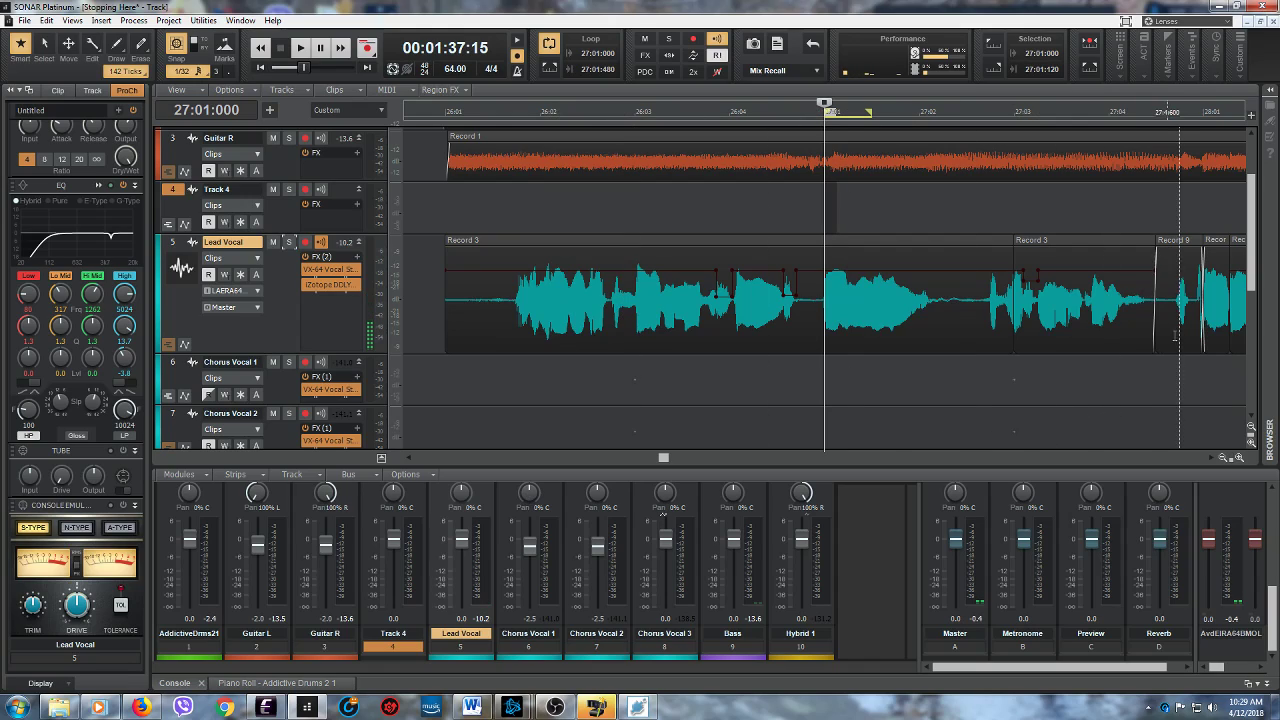
- Open the Lead Vocal clip Record 9 before measure 28 in the Loop Construction view and audition it twice
double_click(1178, 243)
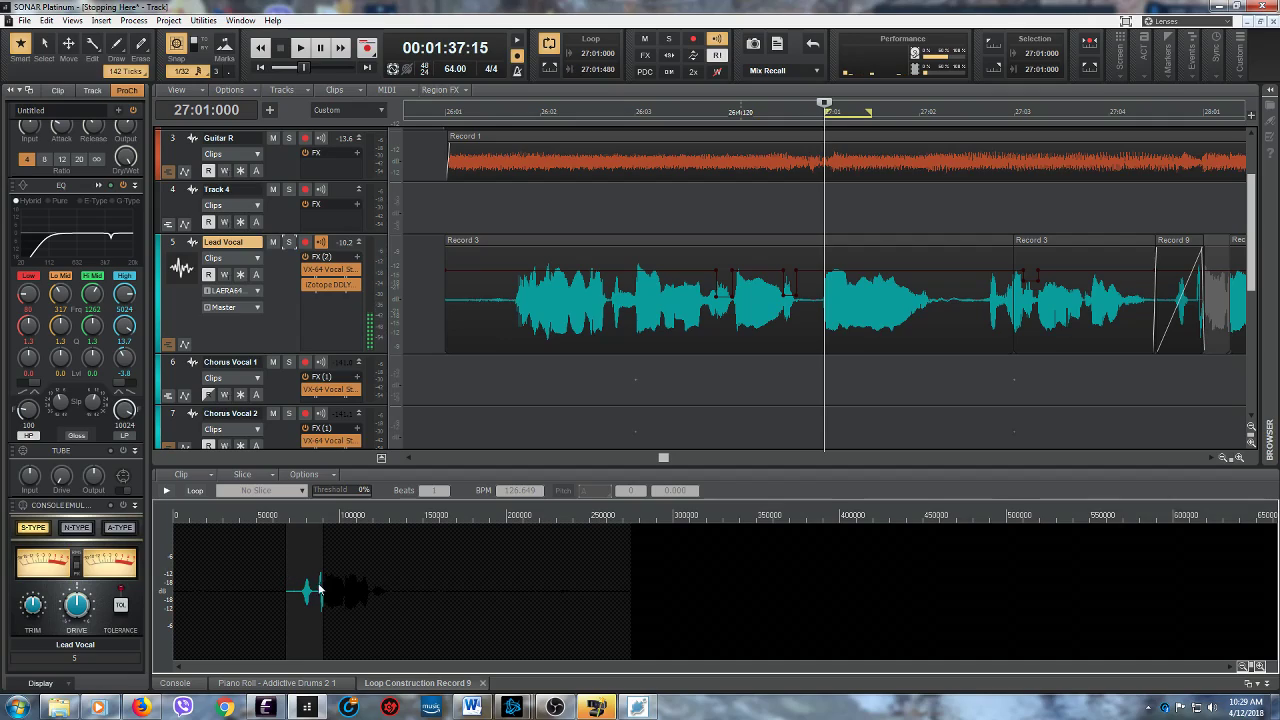
click(167, 490)
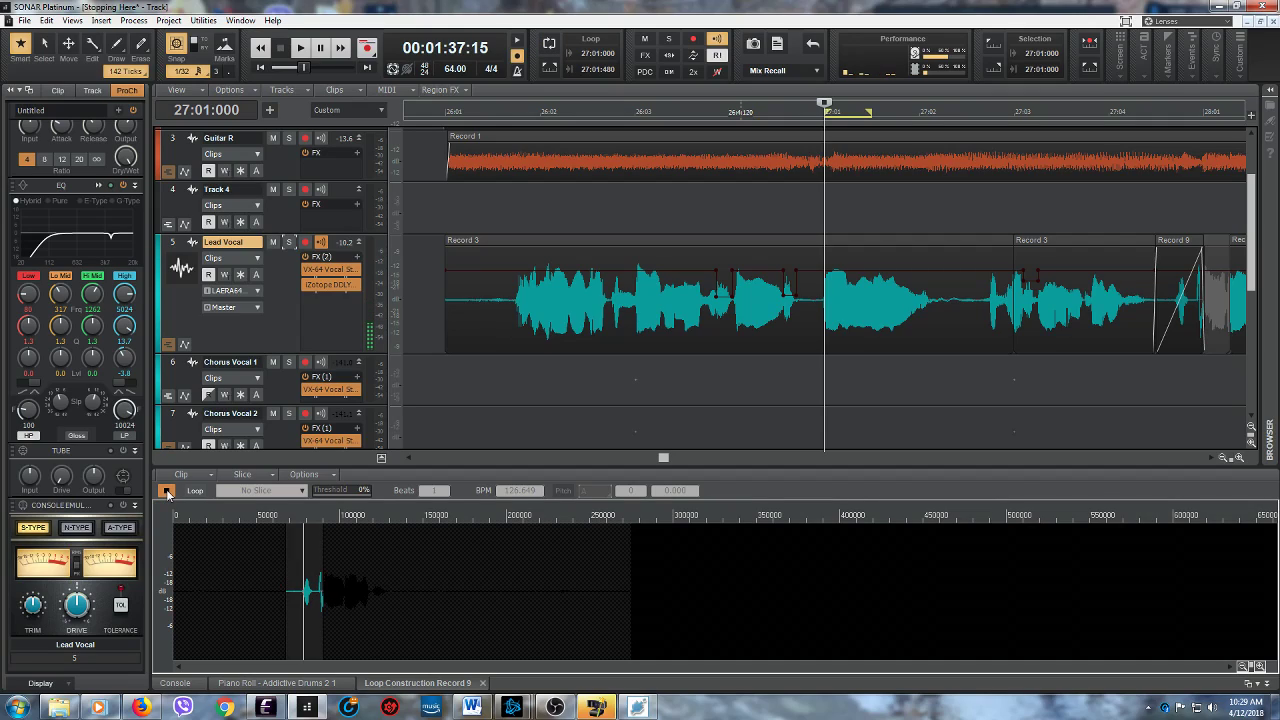
click(167, 492)
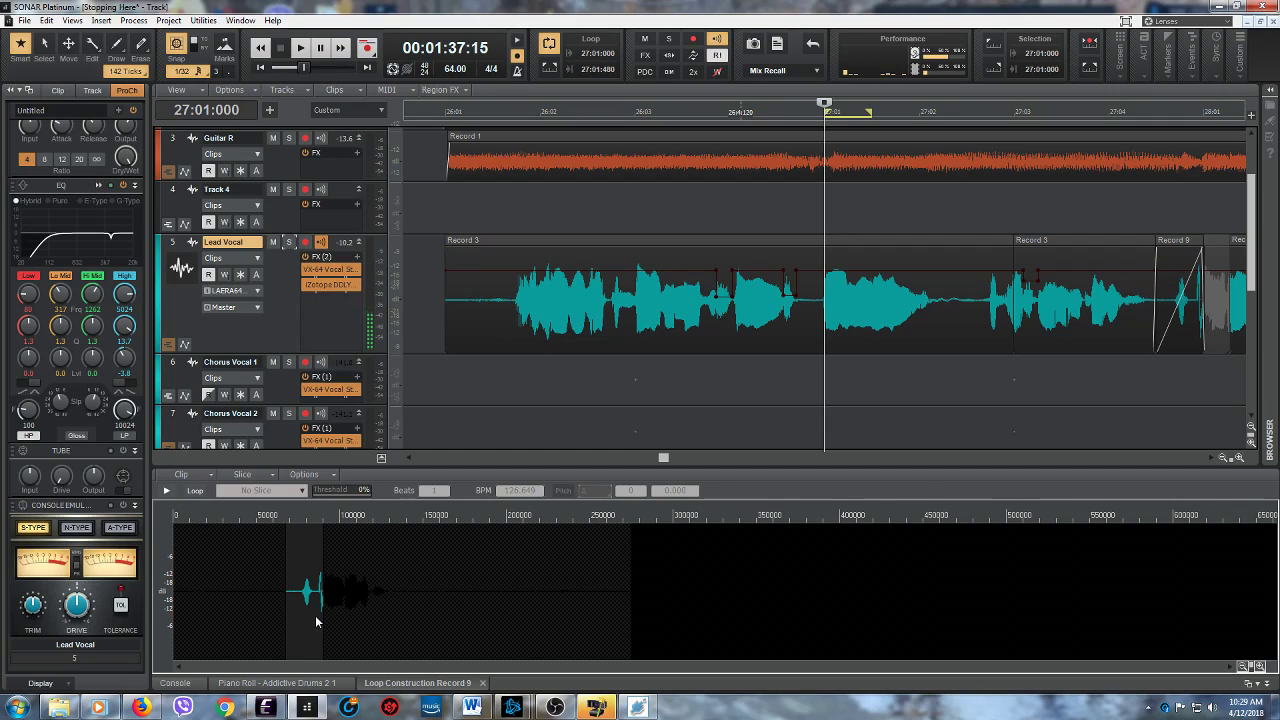
click(167, 491)
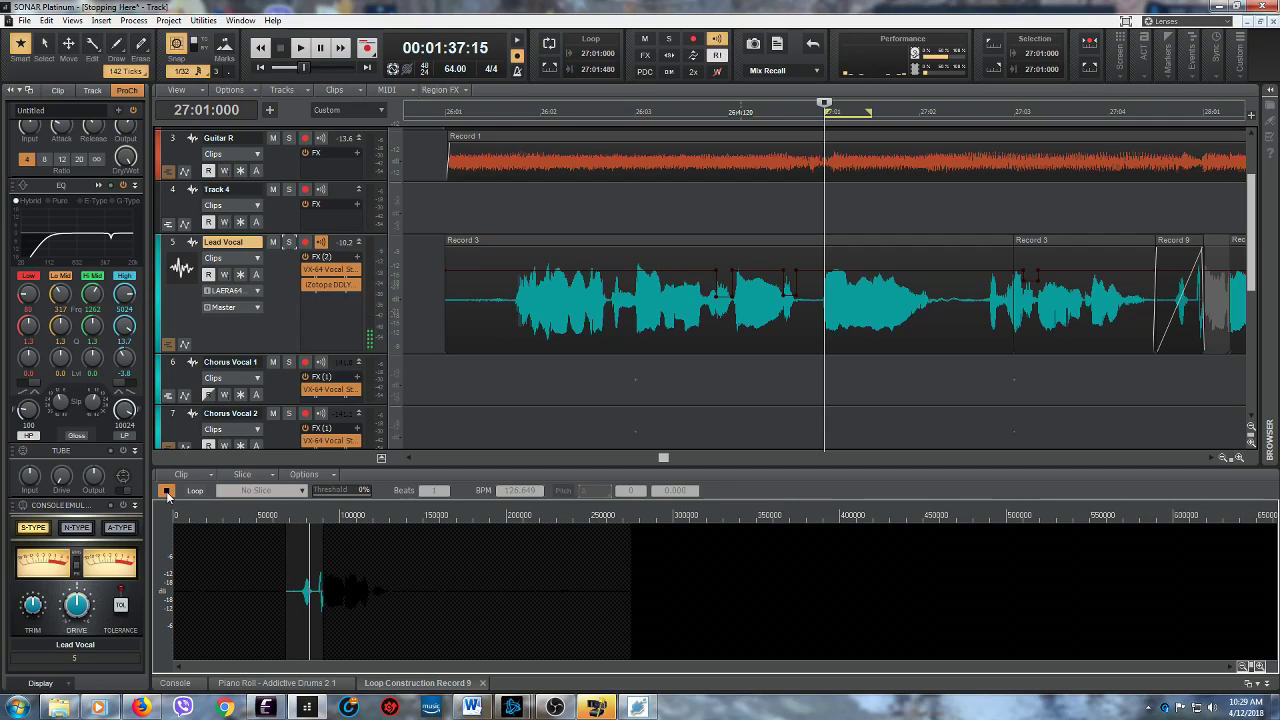
click(167, 491)
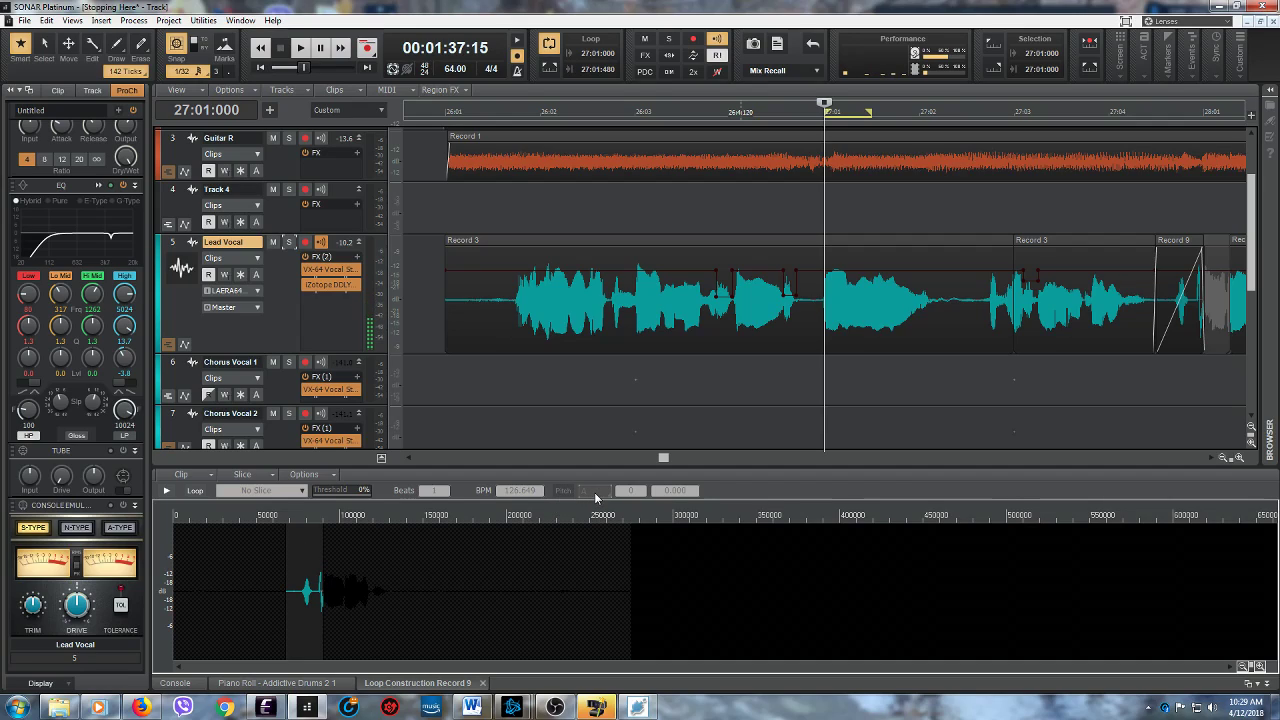
- Turn on looping for the Record 9 clip, discarding its hidden data, and audition it with the pitch shift set to 4
click(195, 490)
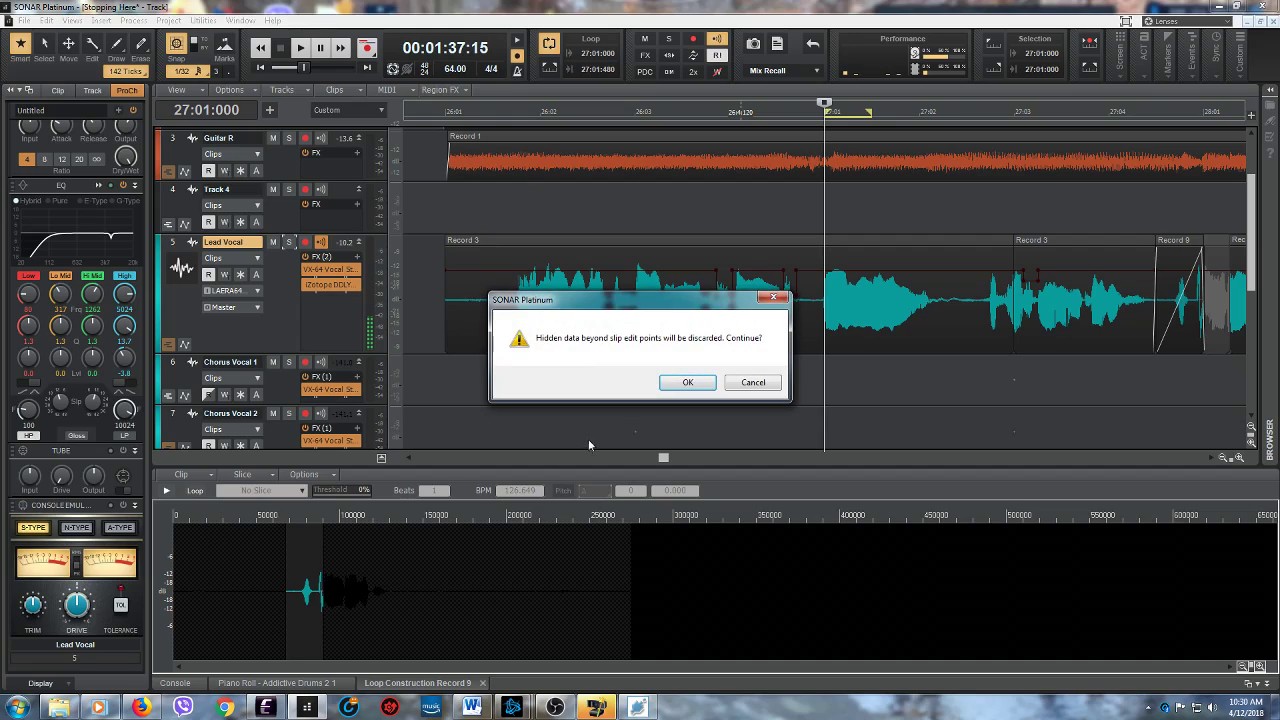
click(688, 383)
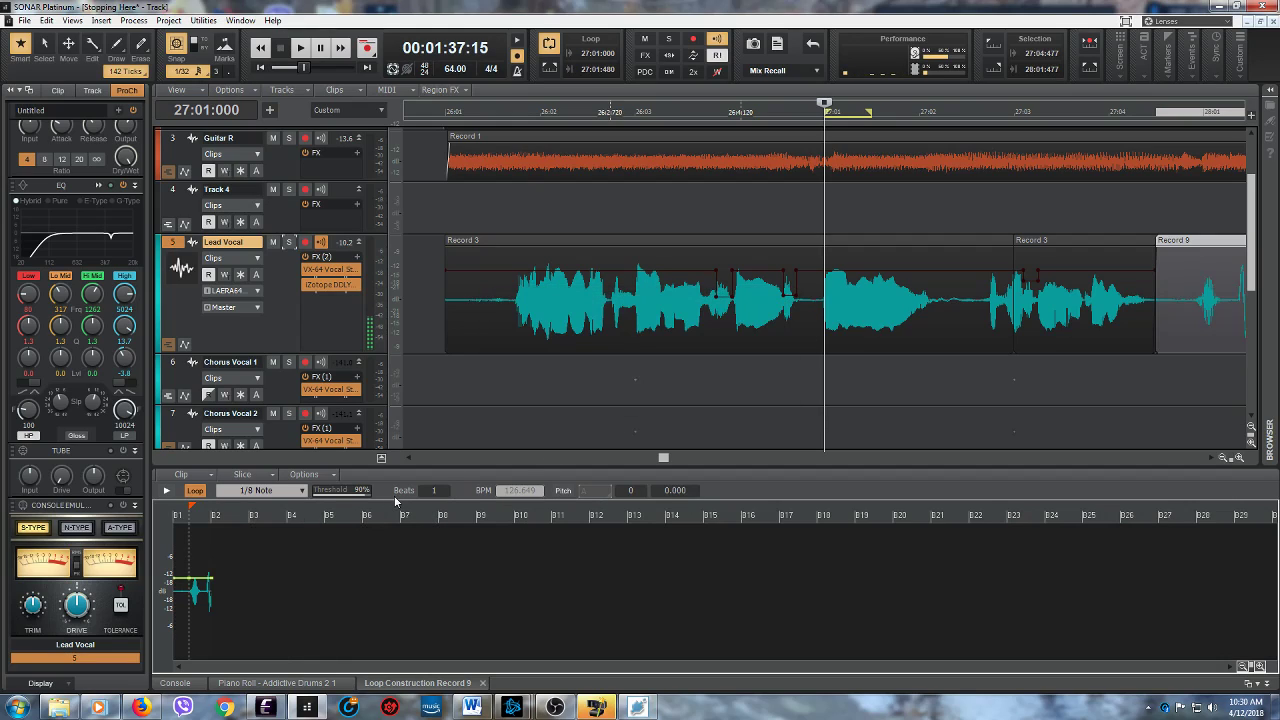
double_click(631, 490)
text(4)
key(Return)
click(166, 491)
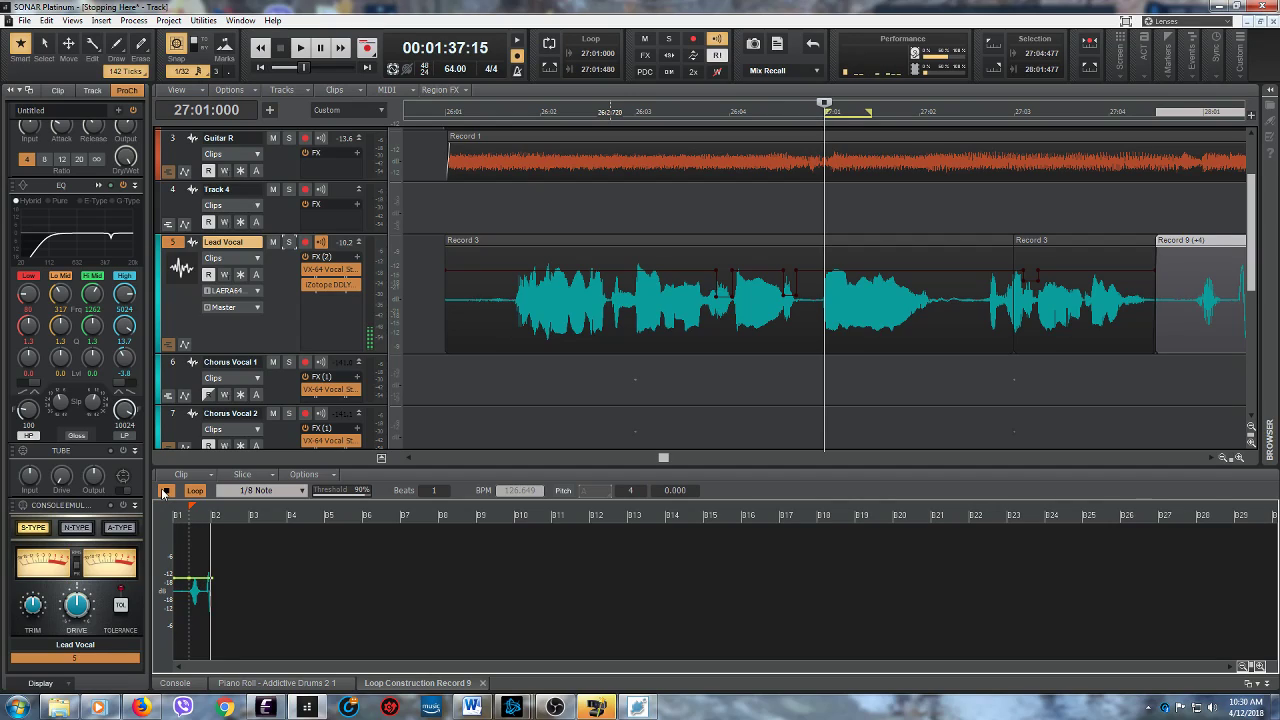
click(166, 491)
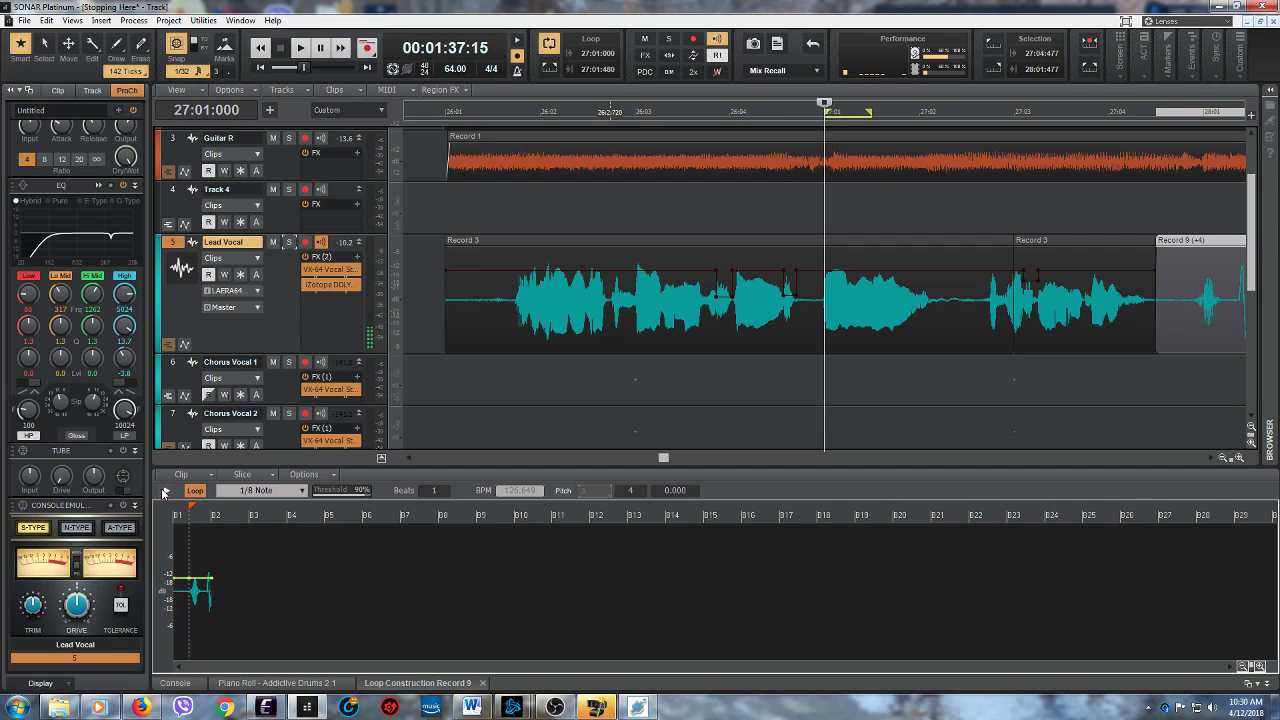
- Reset the Record 9 clip's pitch shift by turning looping off and on again, and audition the loop
click(196, 491)
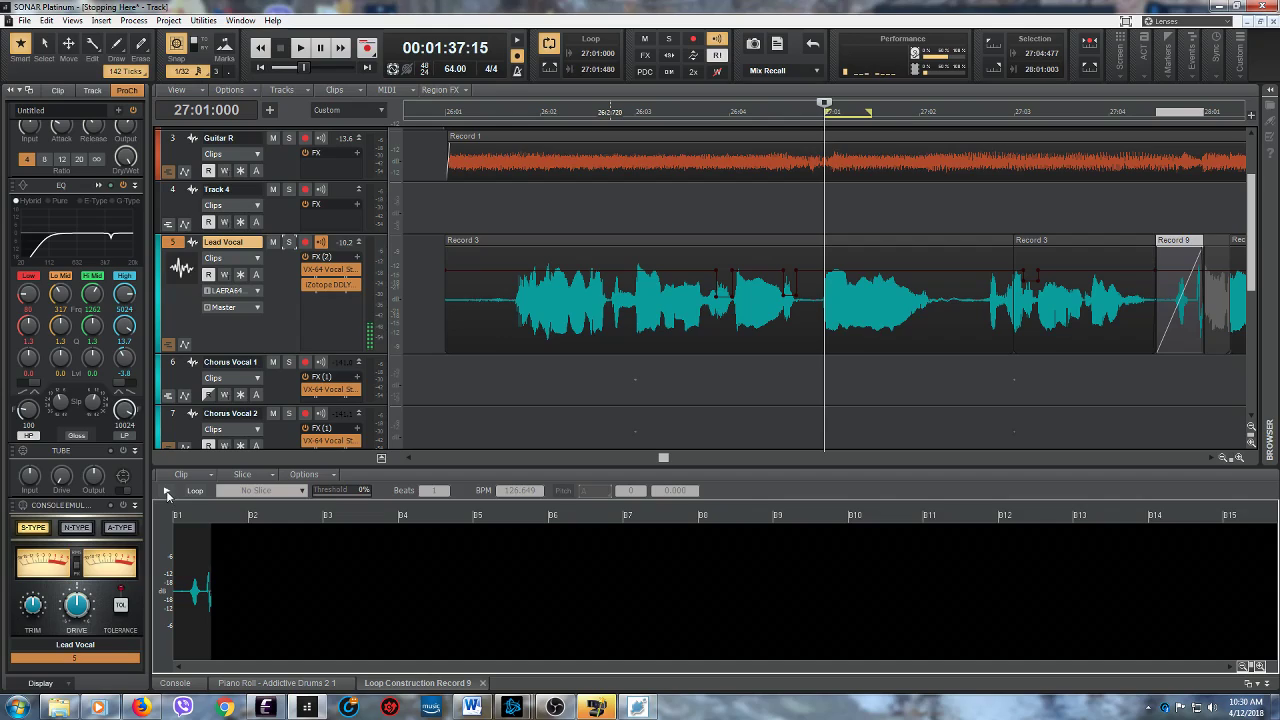
click(195, 491)
click(166, 491)
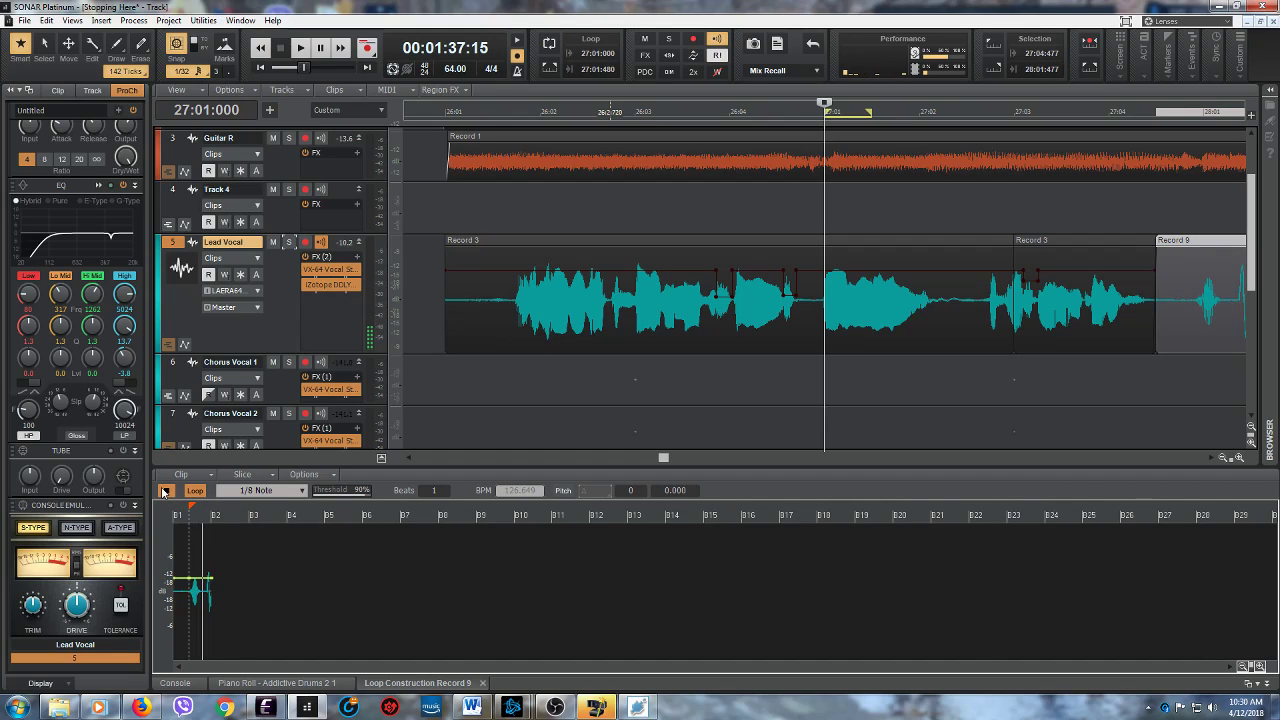
click(166, 491)
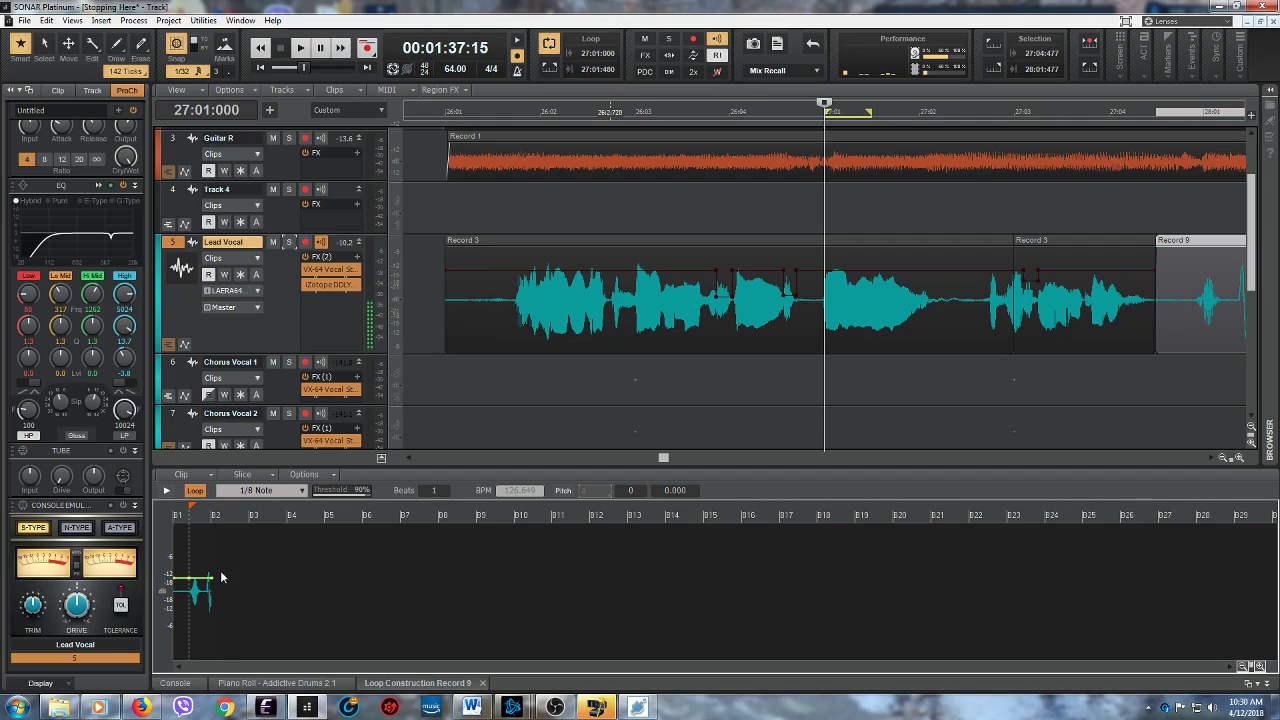
- Audition the Record 9 loop with its slicing set to No Slice and to Whole Note
click(271, 490)
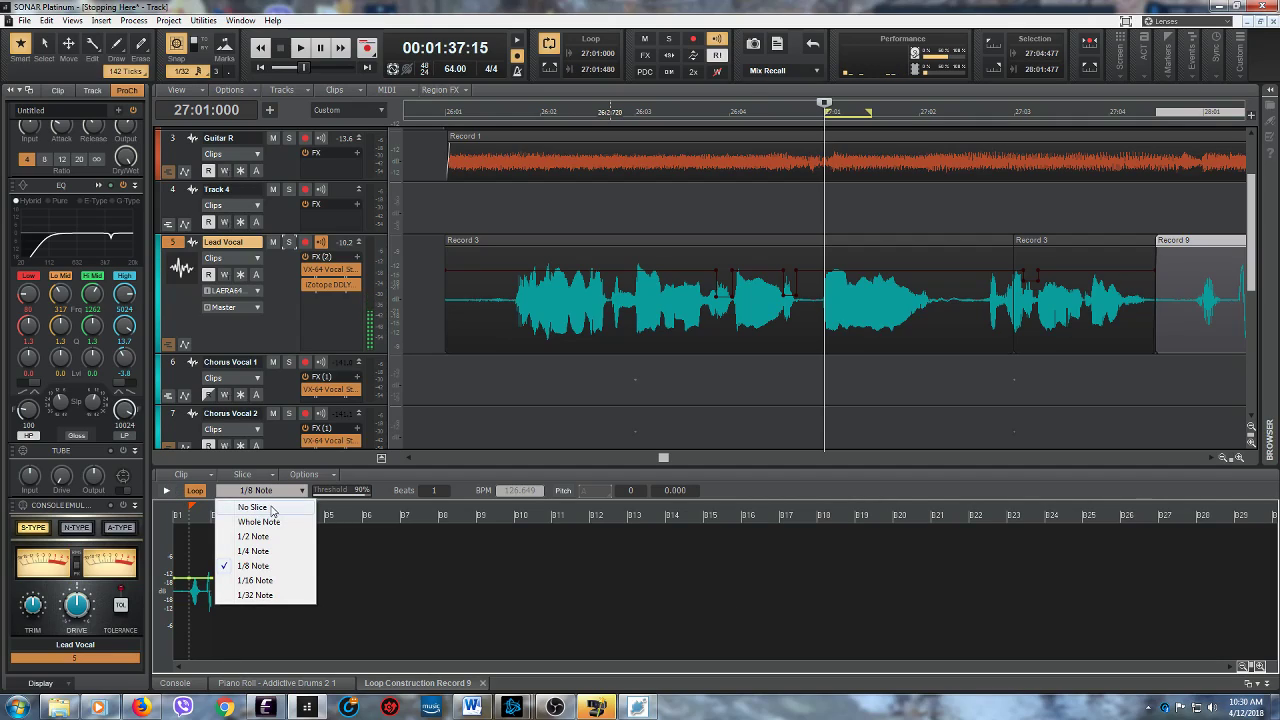
click(275, 510)
click(165, 491)
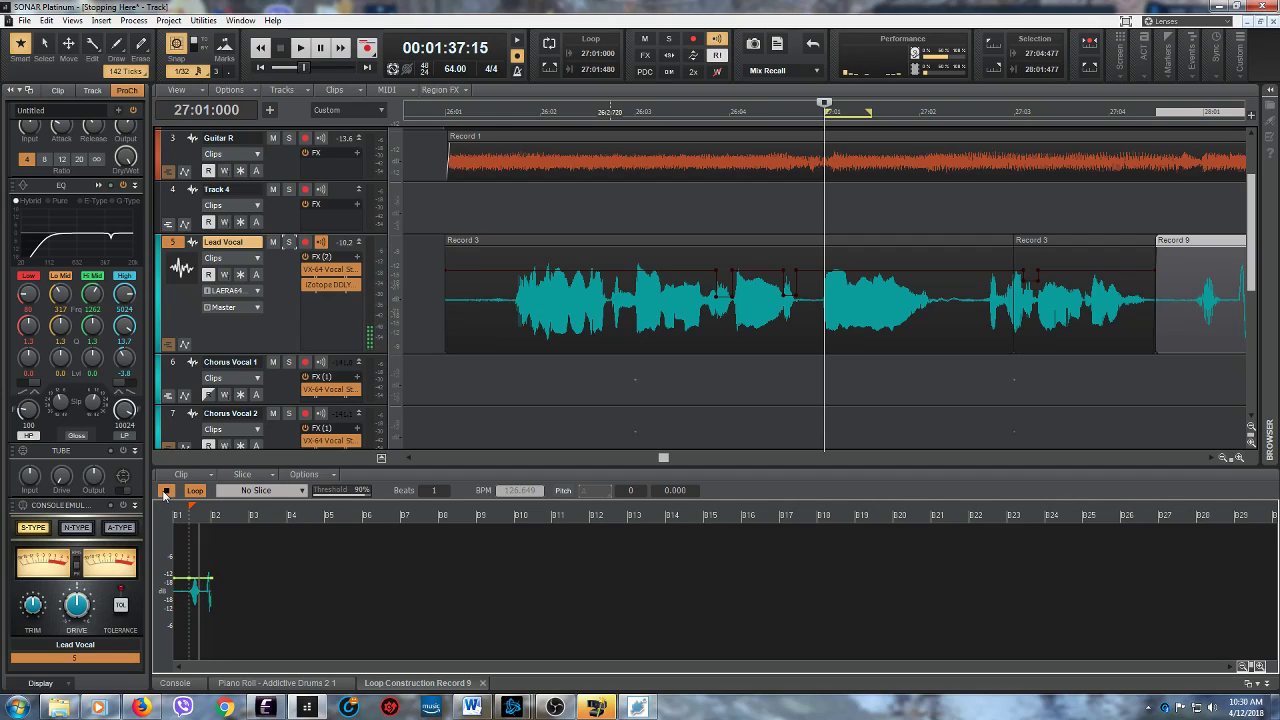
click(165, 497)
click(299, 491)
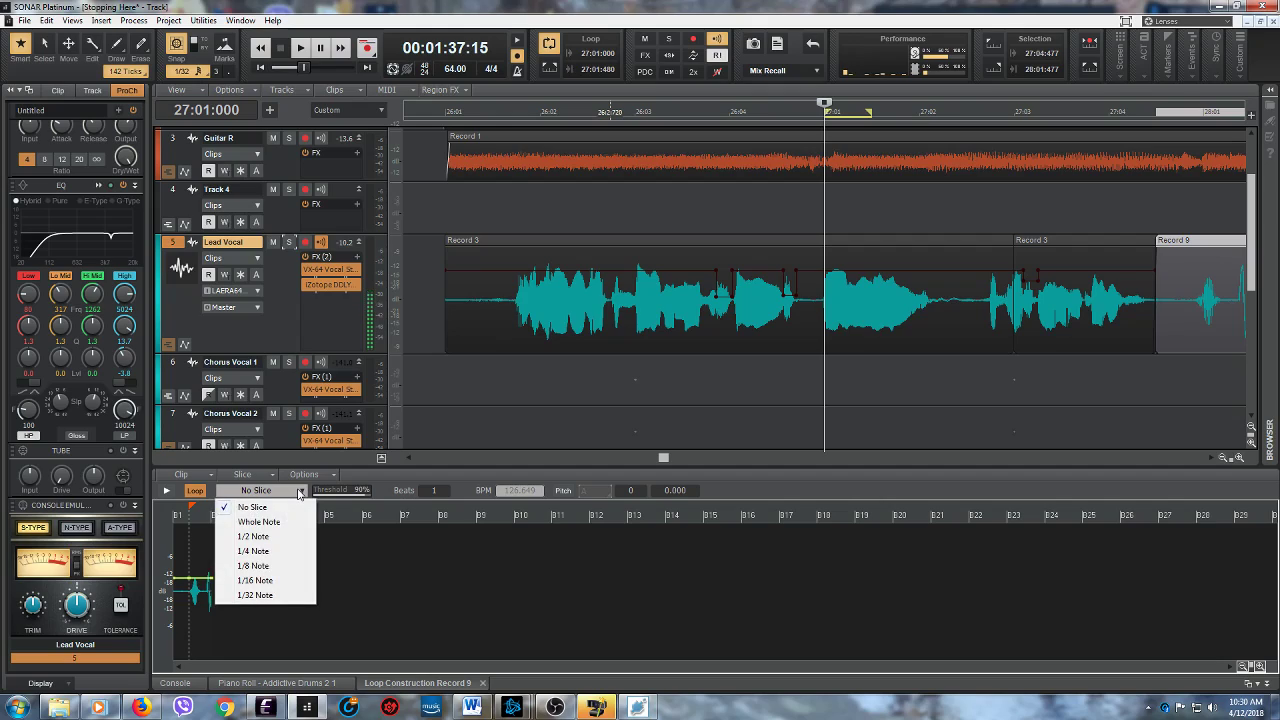
click(291, 527)
click(166, 491)
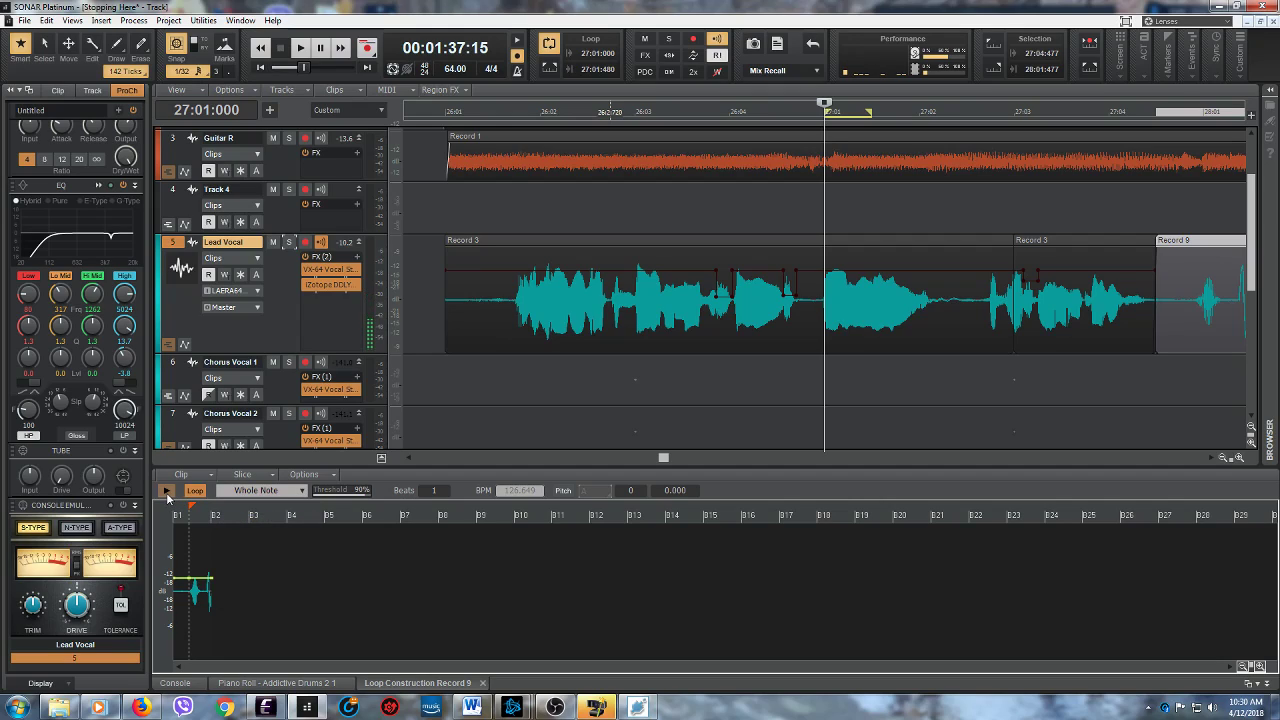
click(166, 492)
- Audition the Record 9 loop with its slicing set to 1/4 Note and to 1/8 Note
click(301, 491)
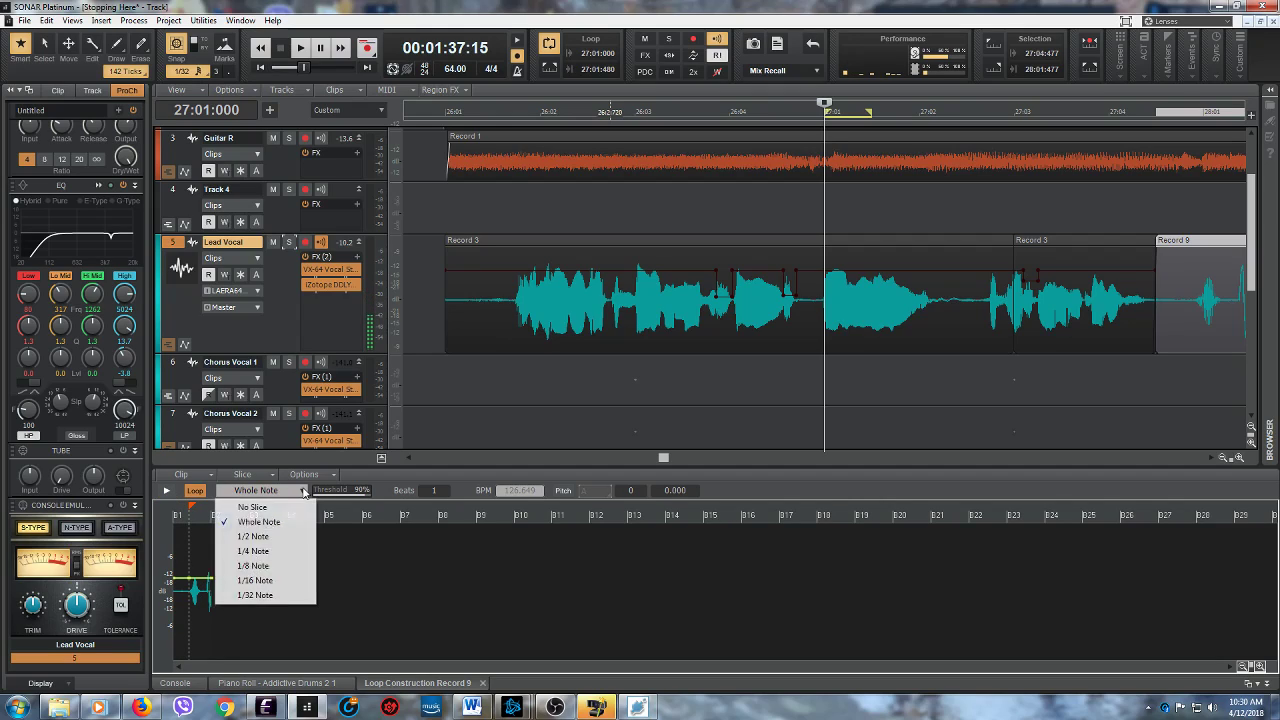
click(253, 551)
click(166, 491)
click(166, 491)
click(277, 491)
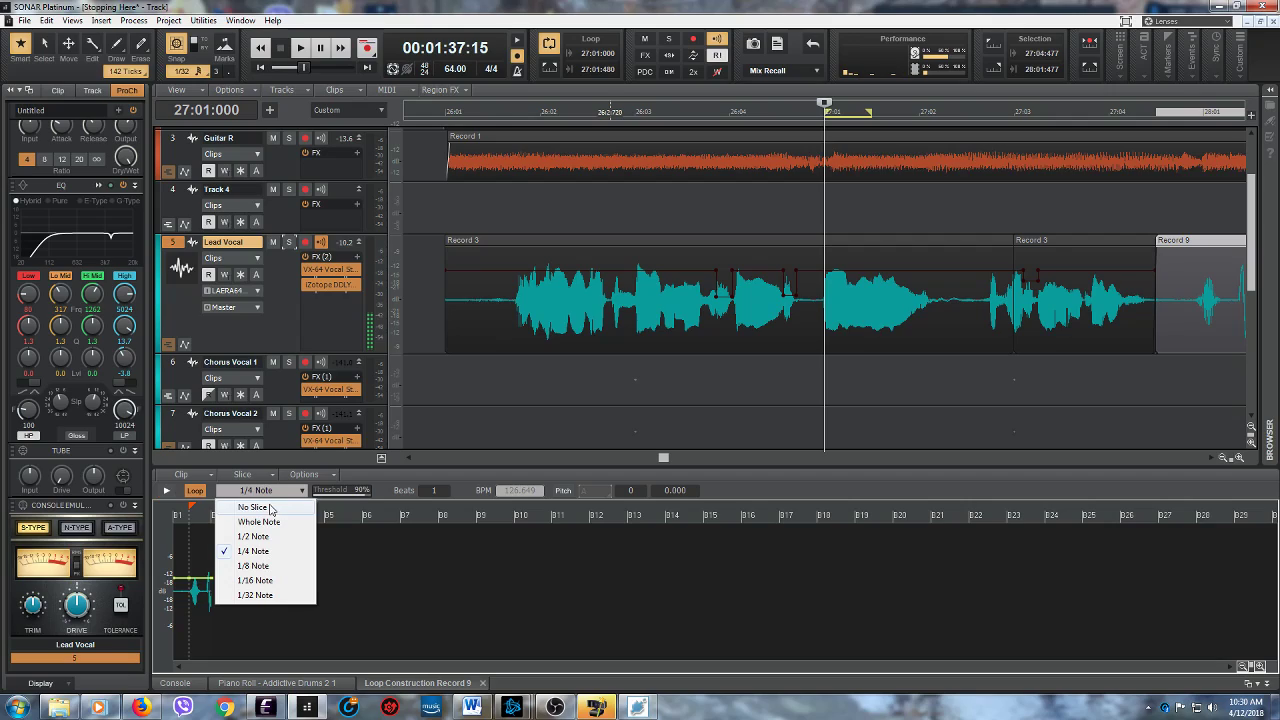
click(253, 566)
click(165, 491)
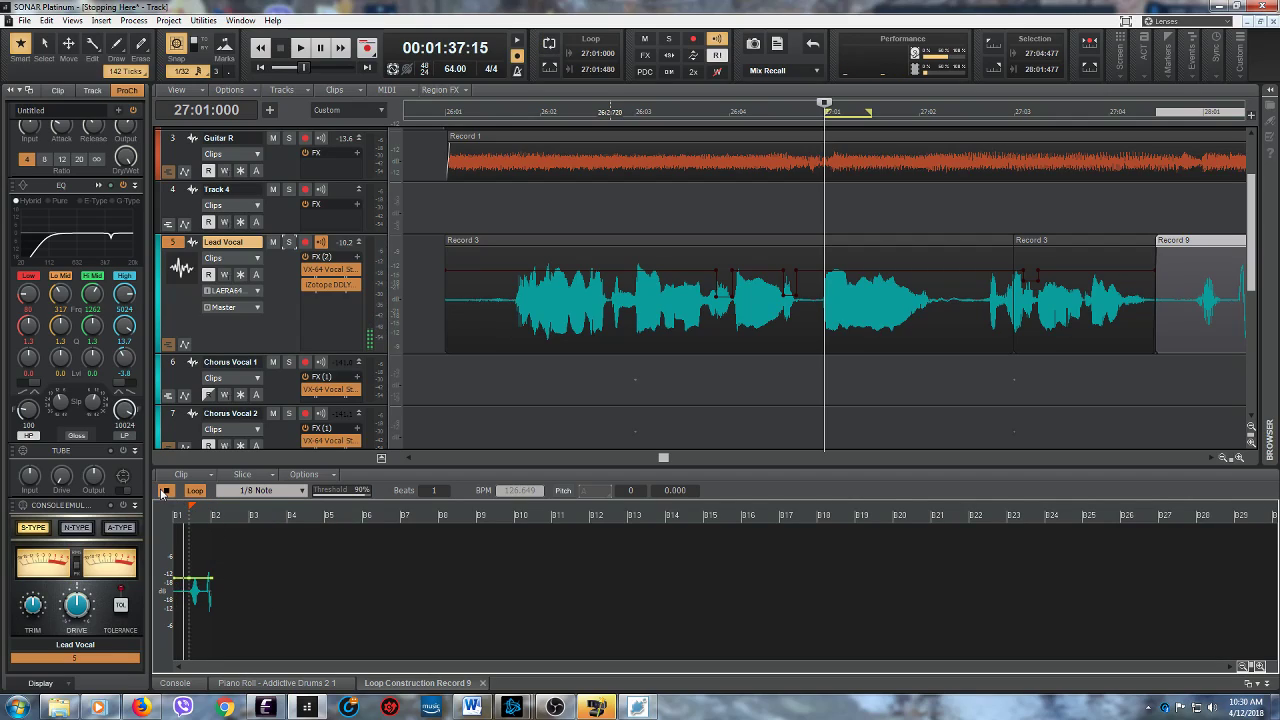
- Compare the Record 9 clip's playback with looping turned off and with looping turned on again
click(197, 491)
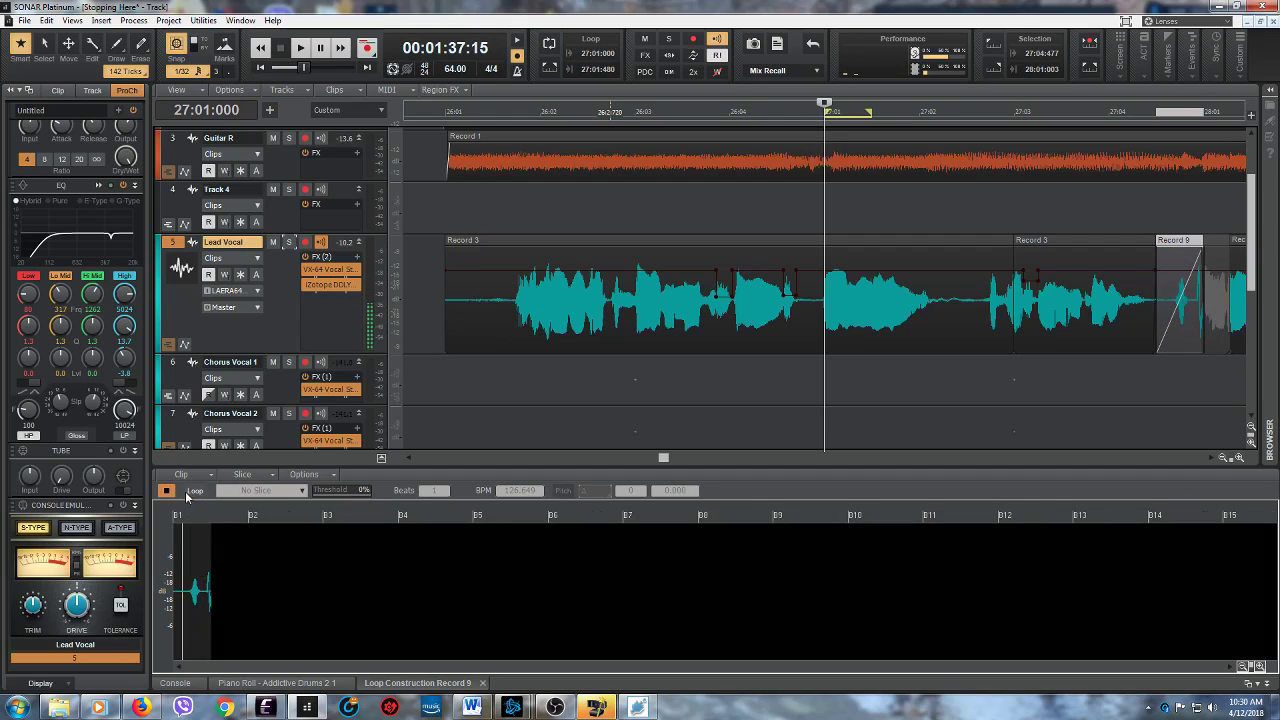
click(165, 492)
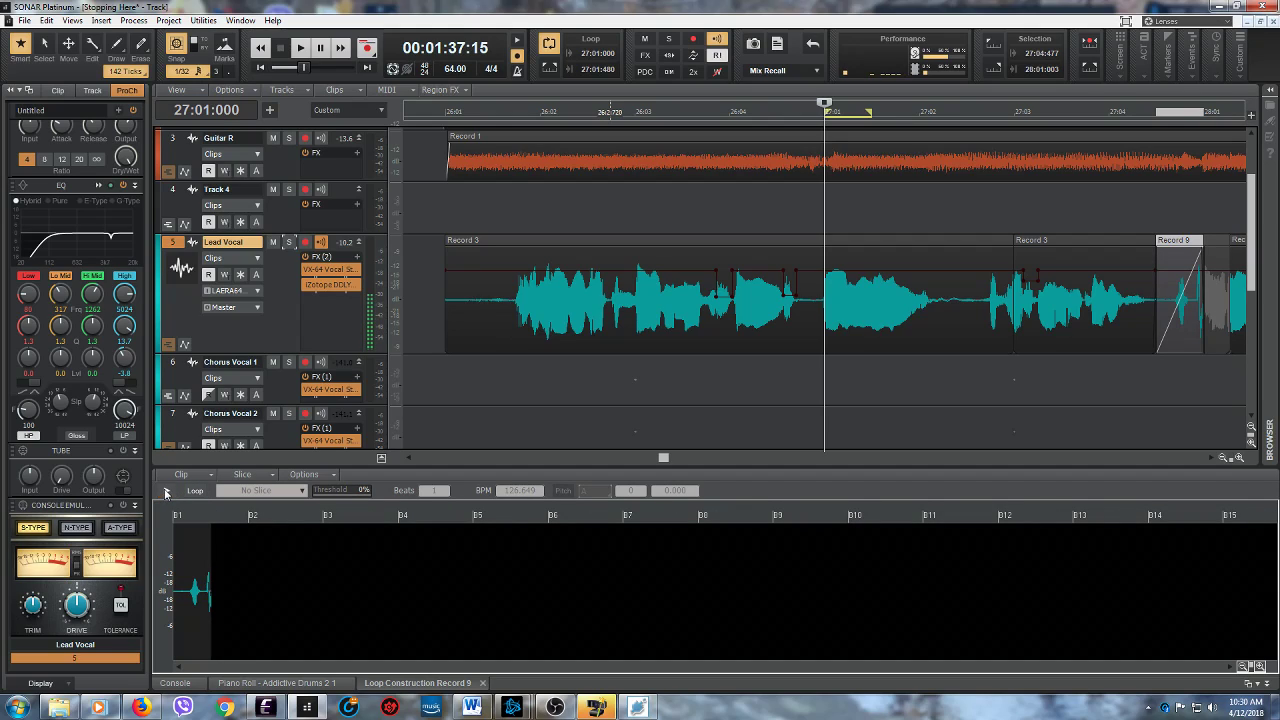
click(166, 492)
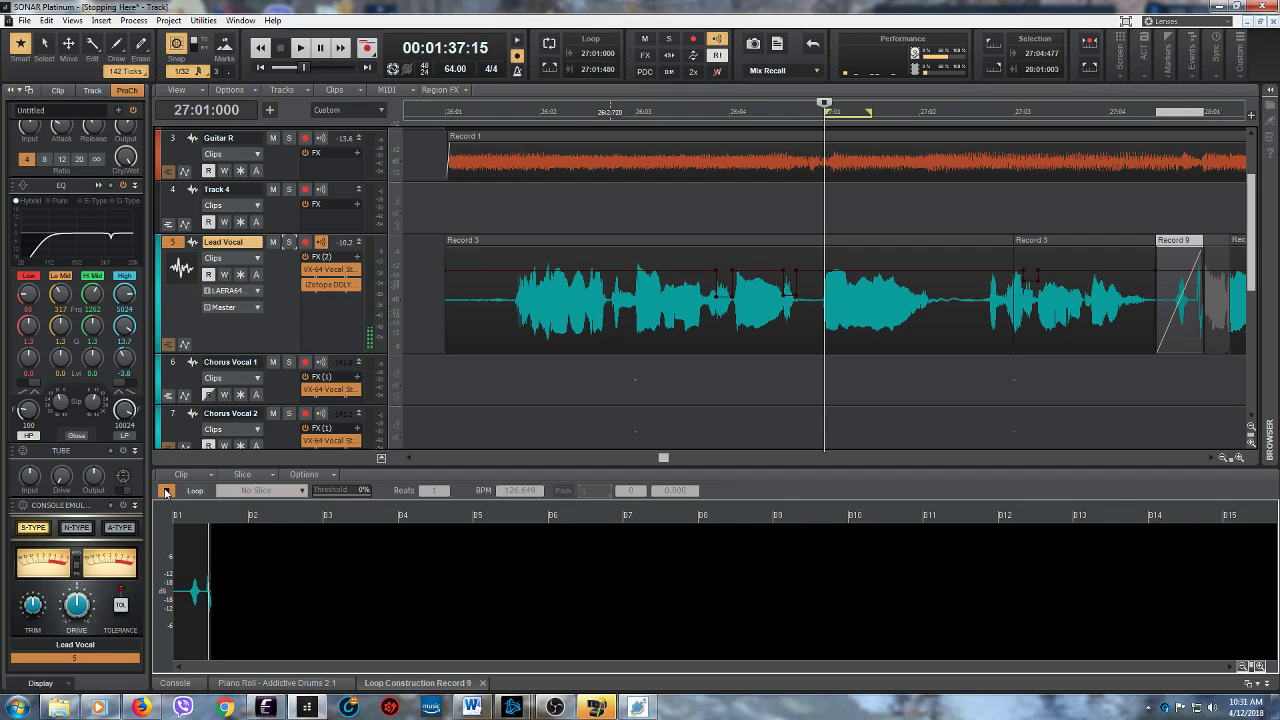
click(194, 491)
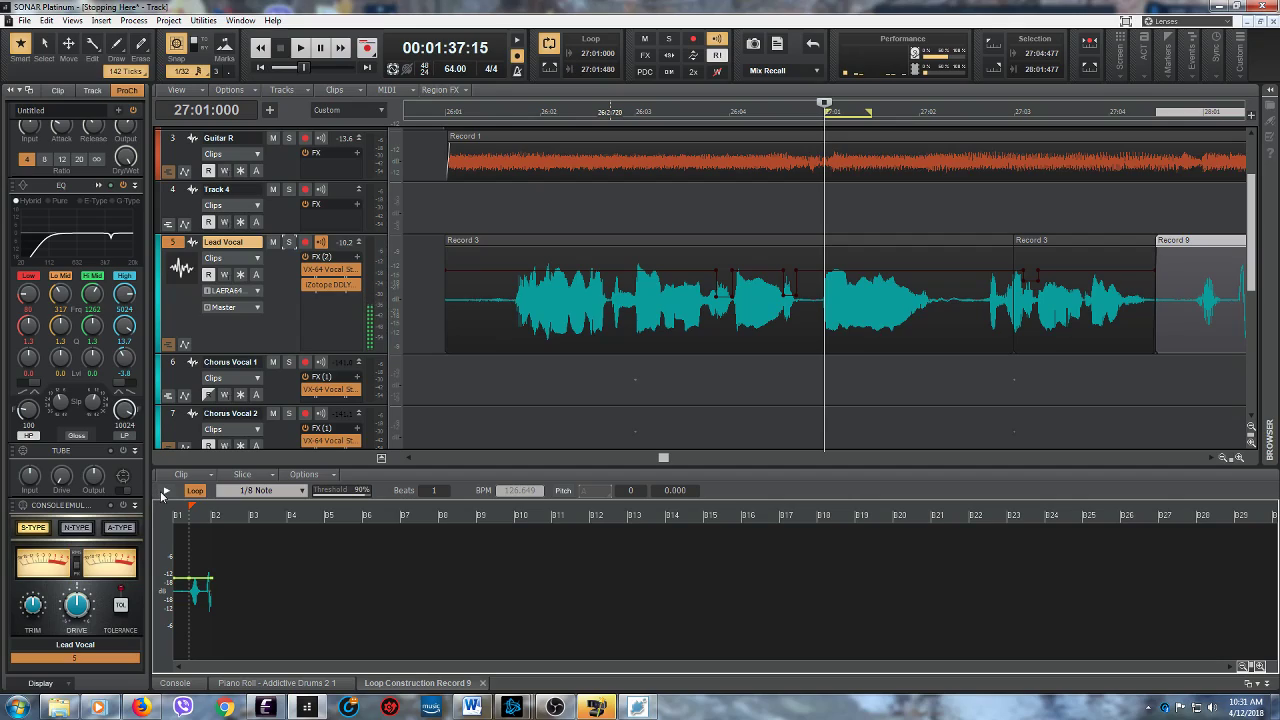
click(166, 492)
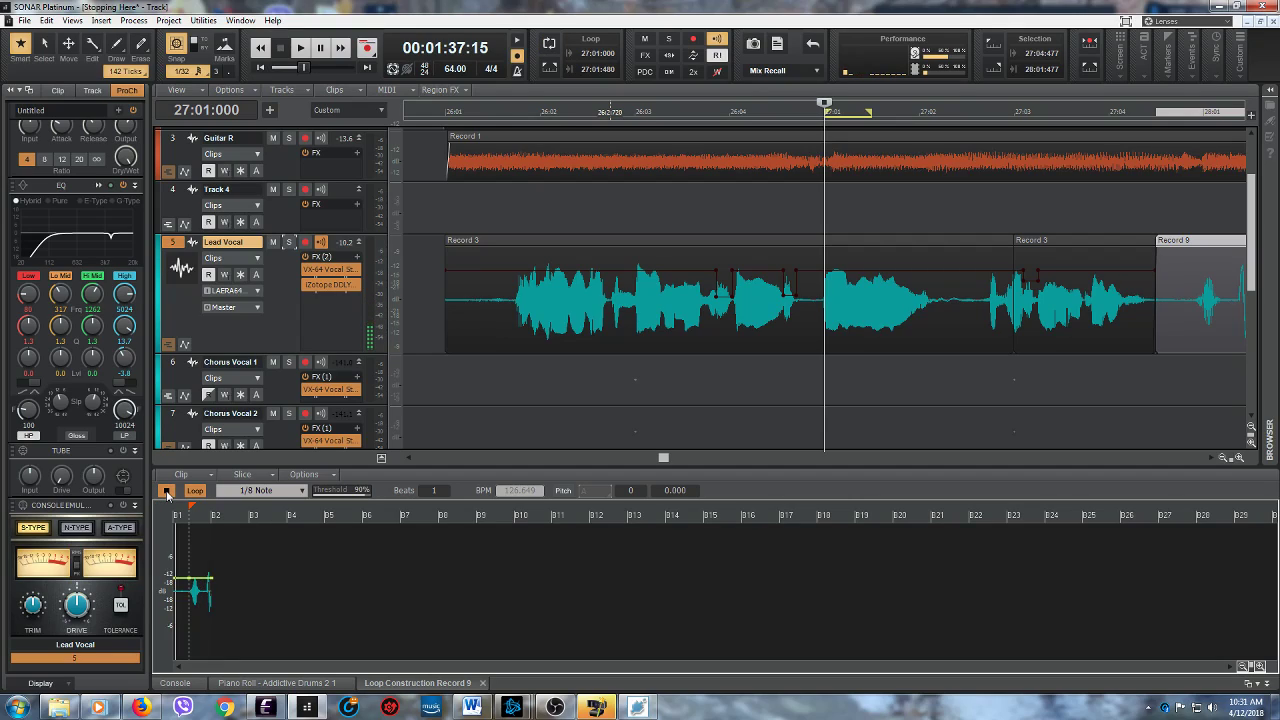
click(166, 491)
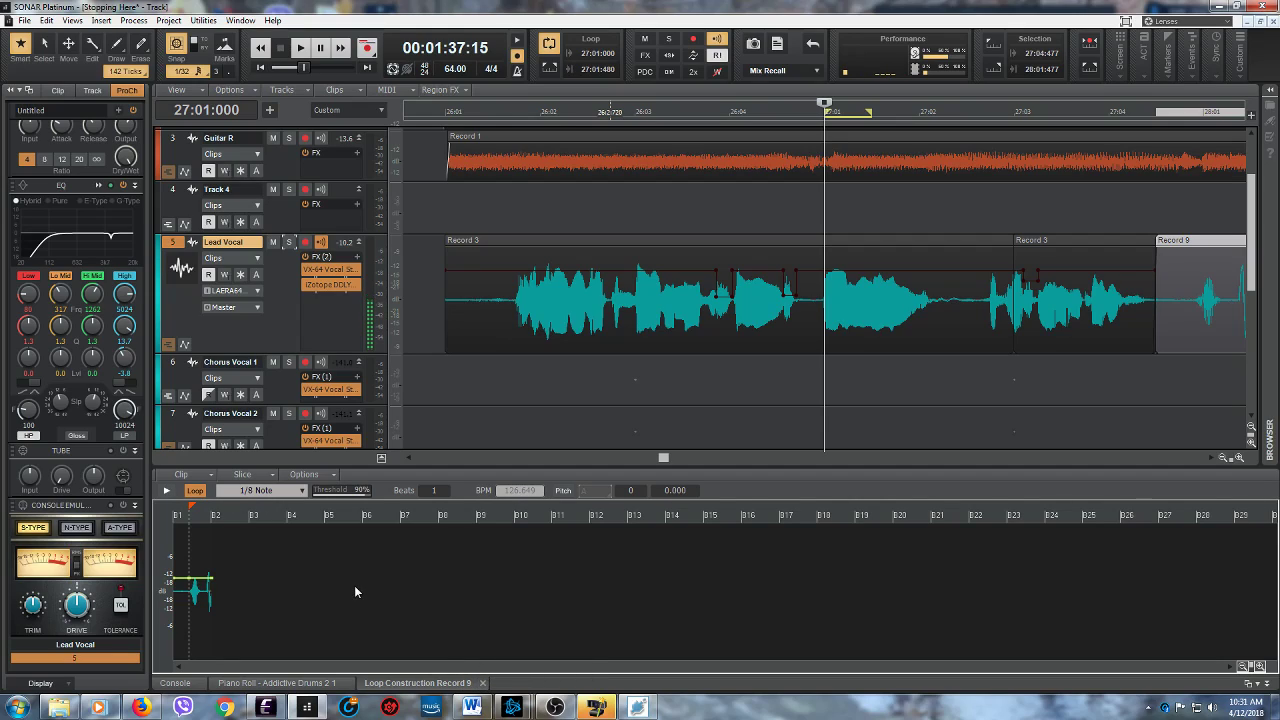
- Open the Lead Vocal clip Record 3 at measure 26 in the Loop Construction view and turn on looping, discarding its hidden data
click(484, 682)
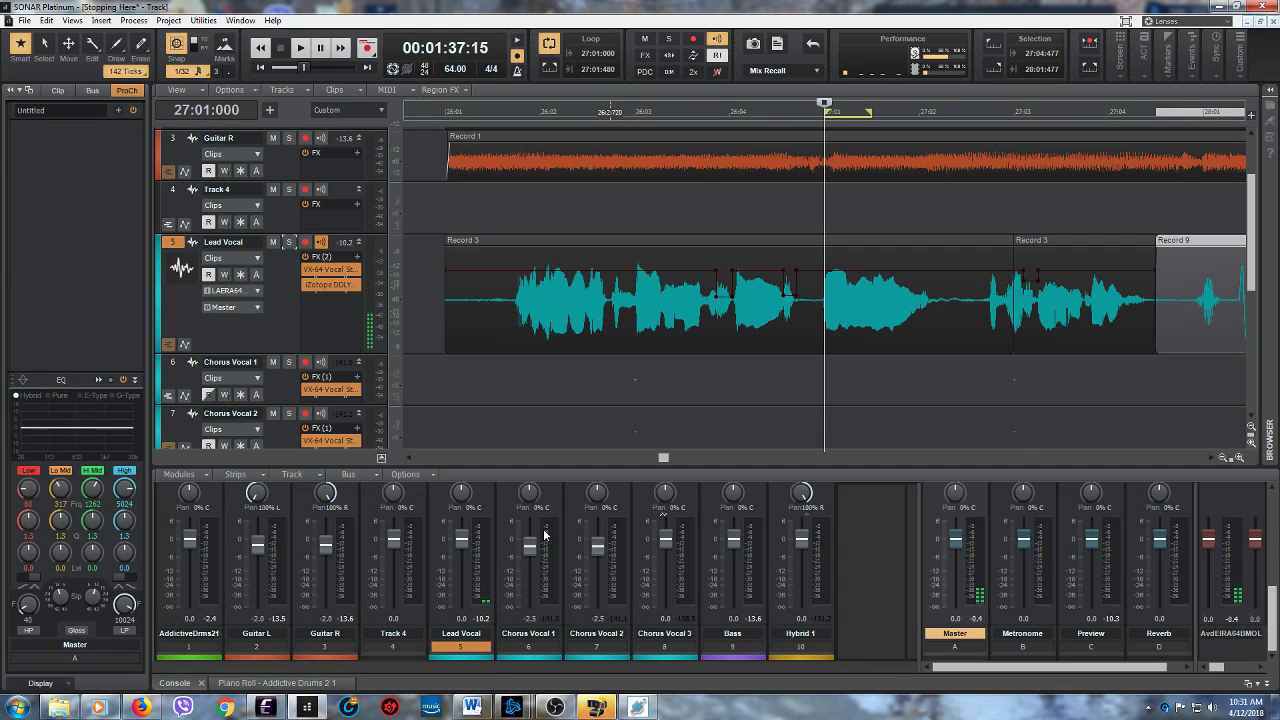
double_click(620, 241)
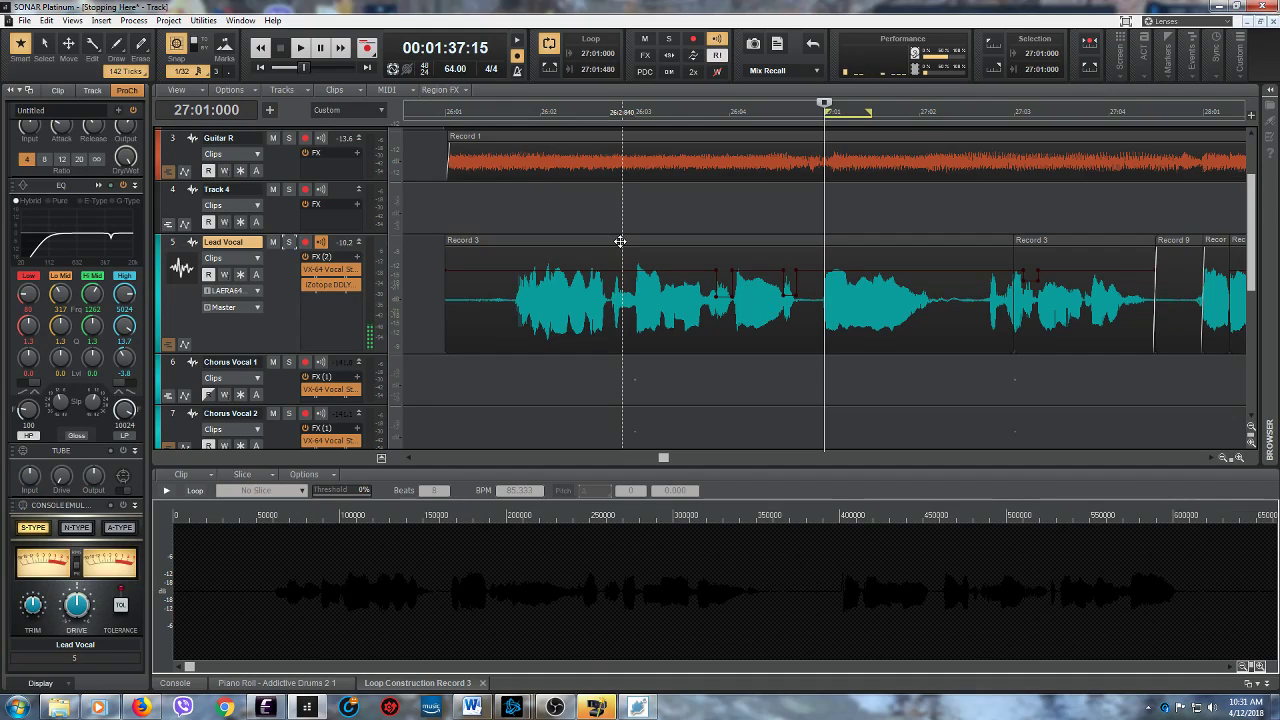
click(195, 492)
click(688, 383)
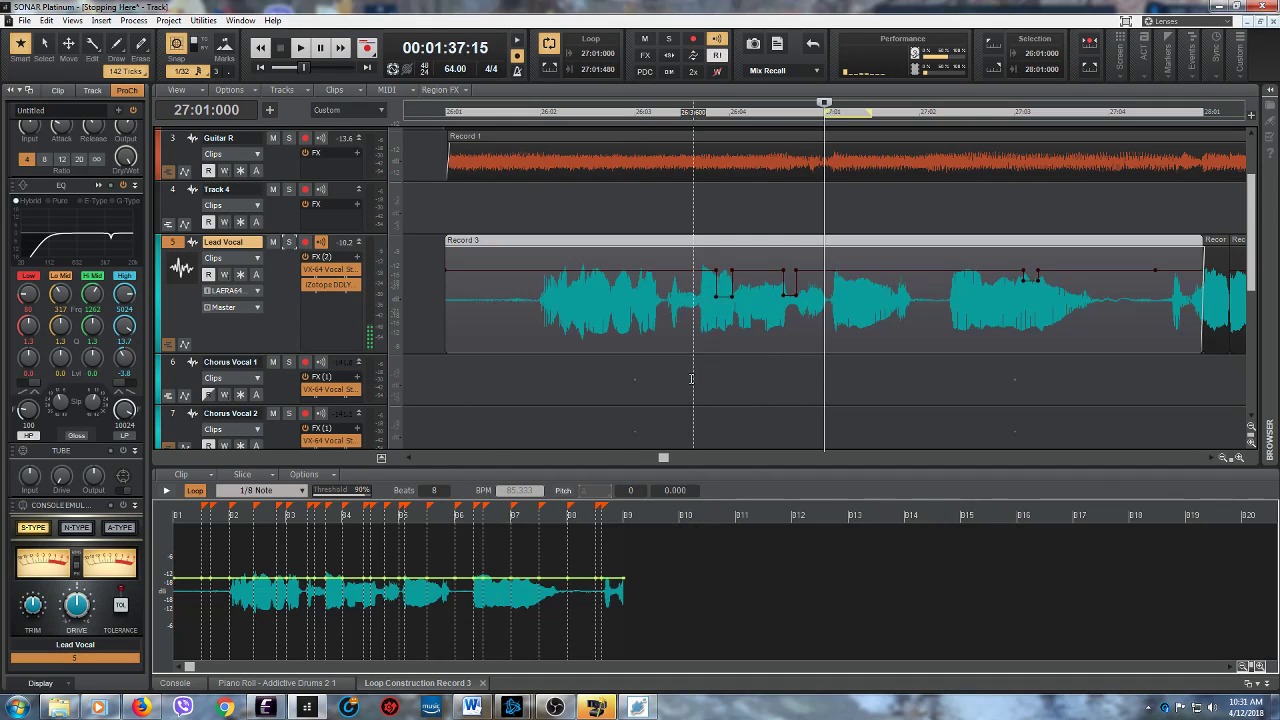
- Audition the looped Record 3 clip with its 1/8 Note slicing
click(167, 491)
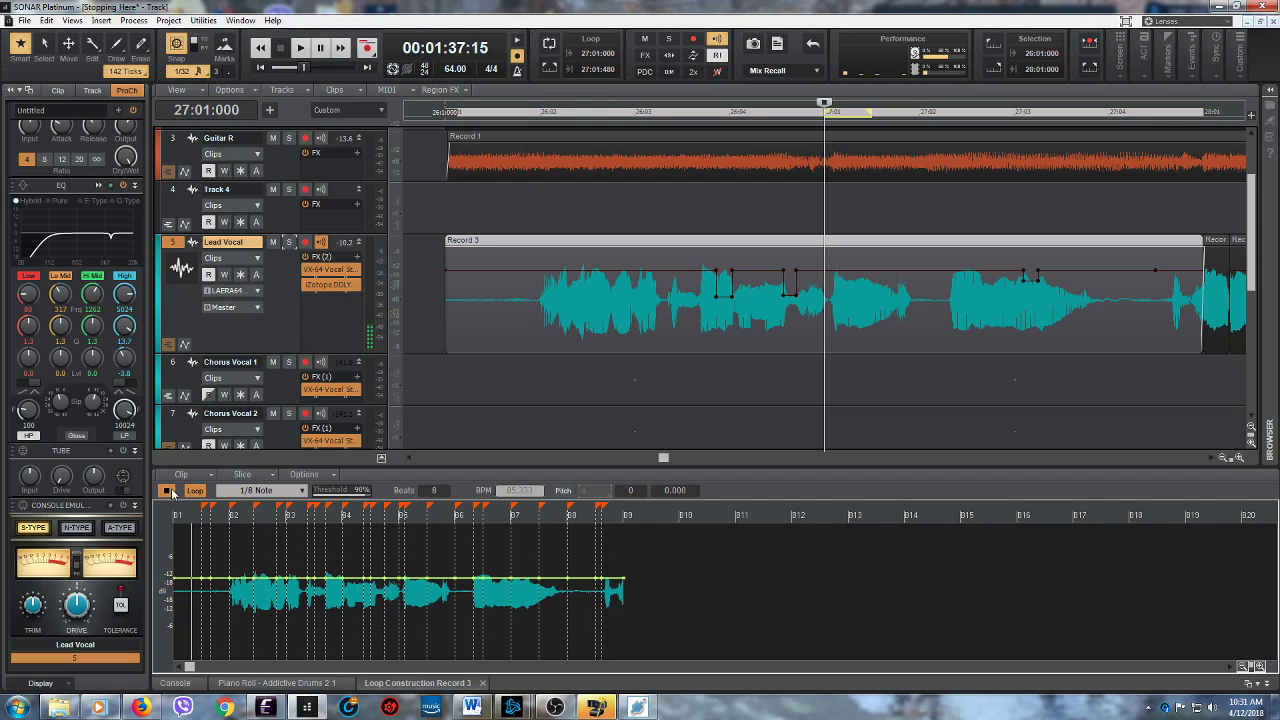
click(167, 491)
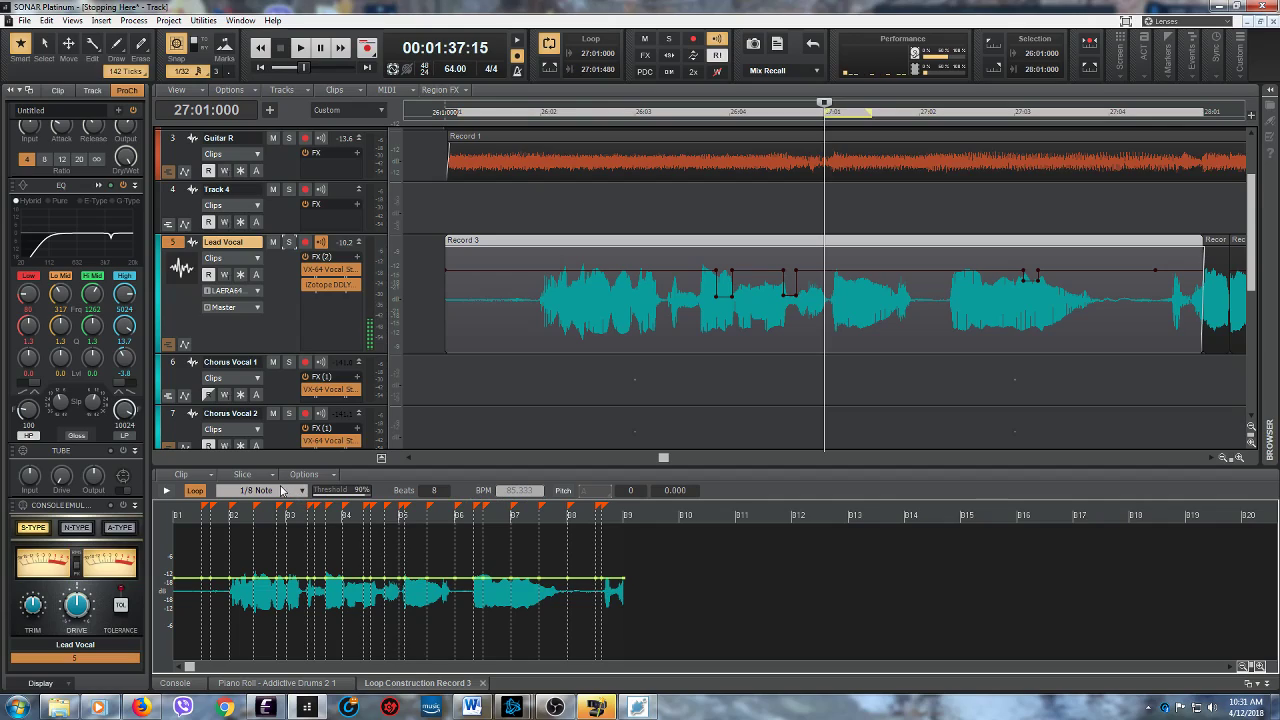
click(204, 478)
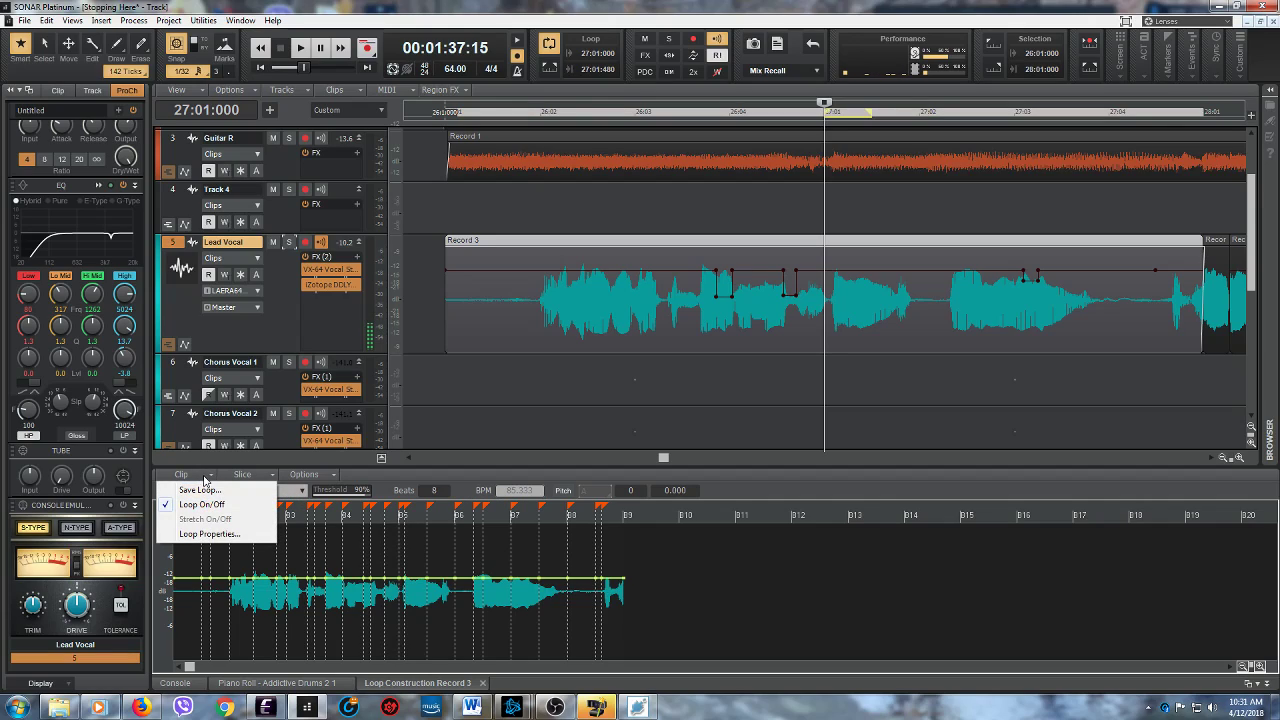
click(378, 478)
click(328, 477)
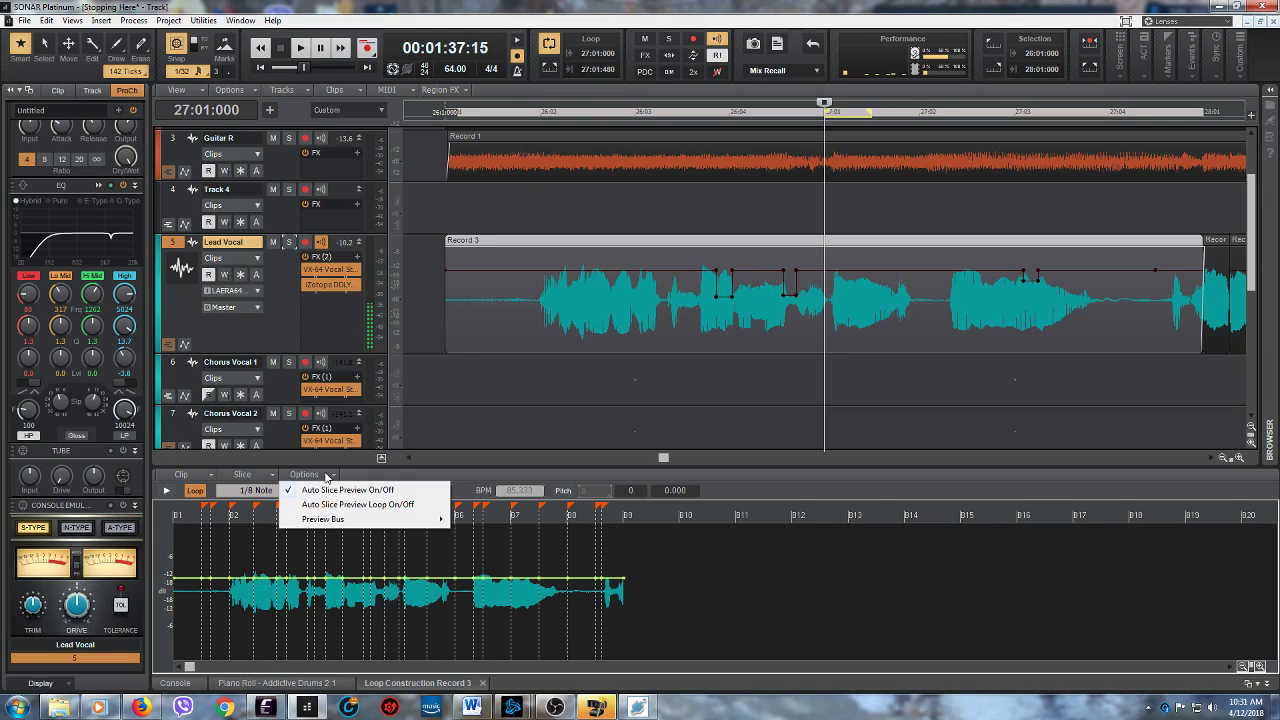
click(309, 476)
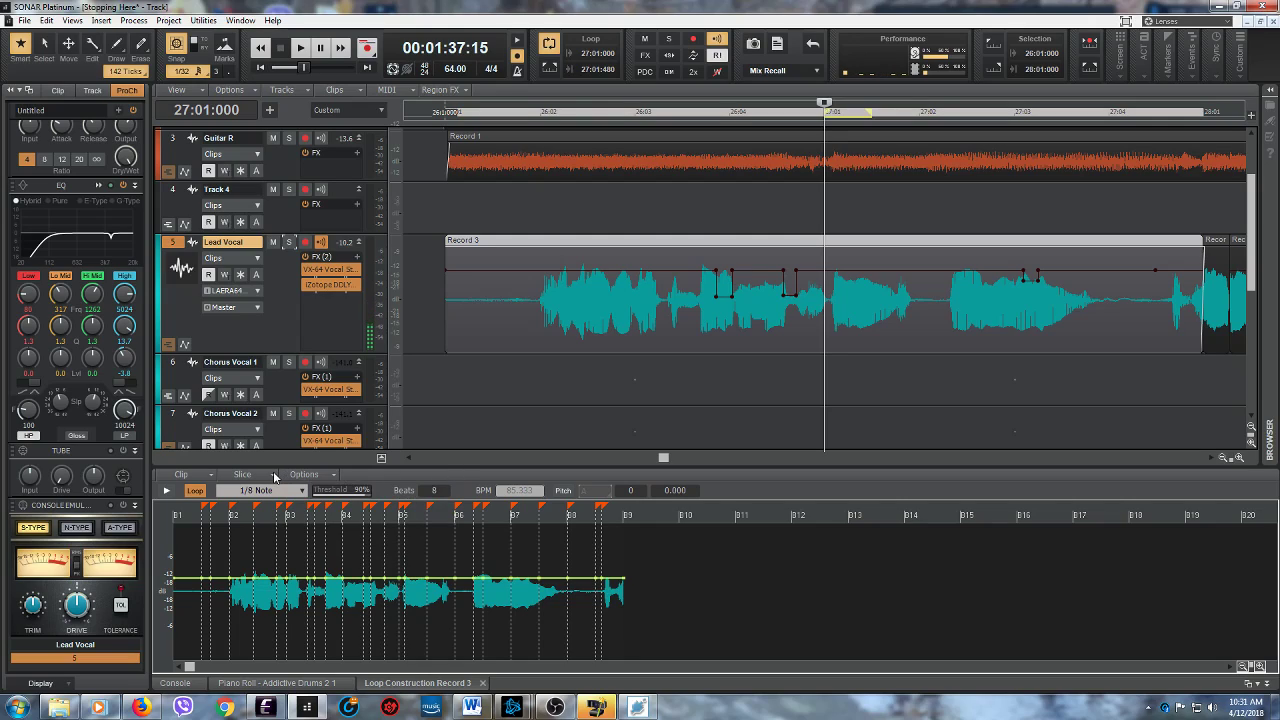
click(274, 477)
click(404, 478)
- Audition the looped Record 3 clip once more, turn off its looping and audition it unlooped
click(166, 491)
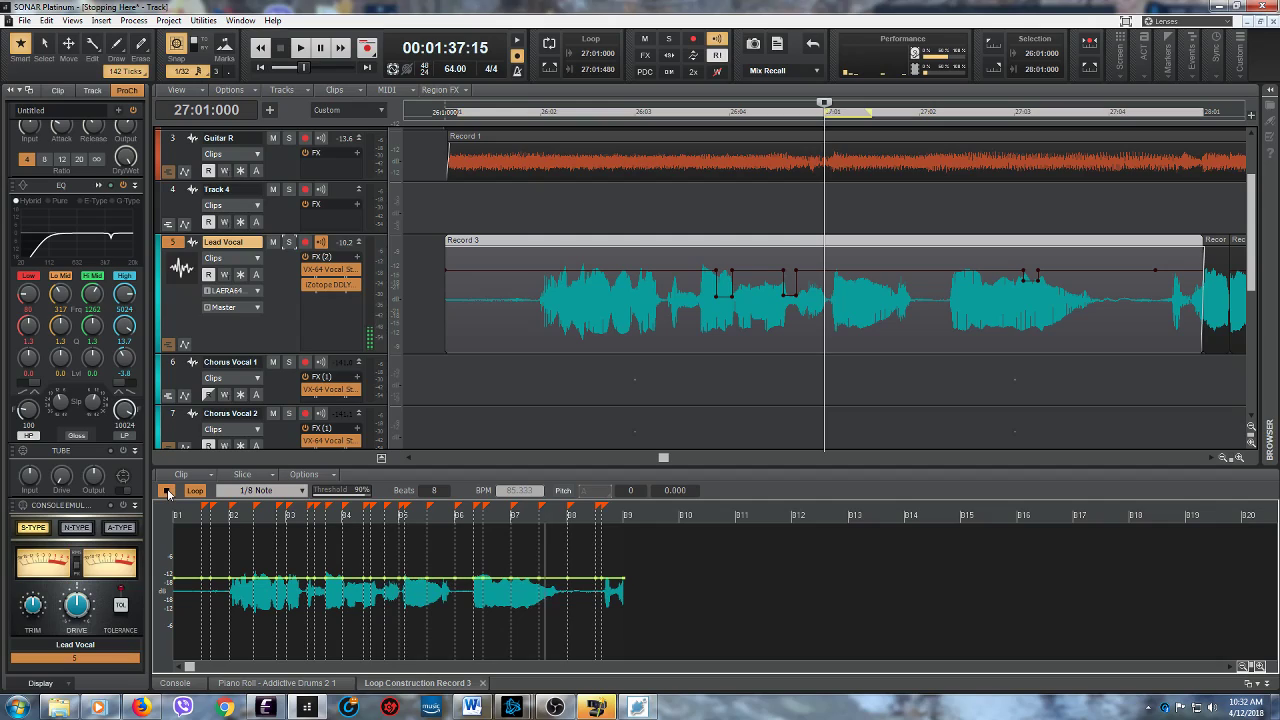
click(167, 491)
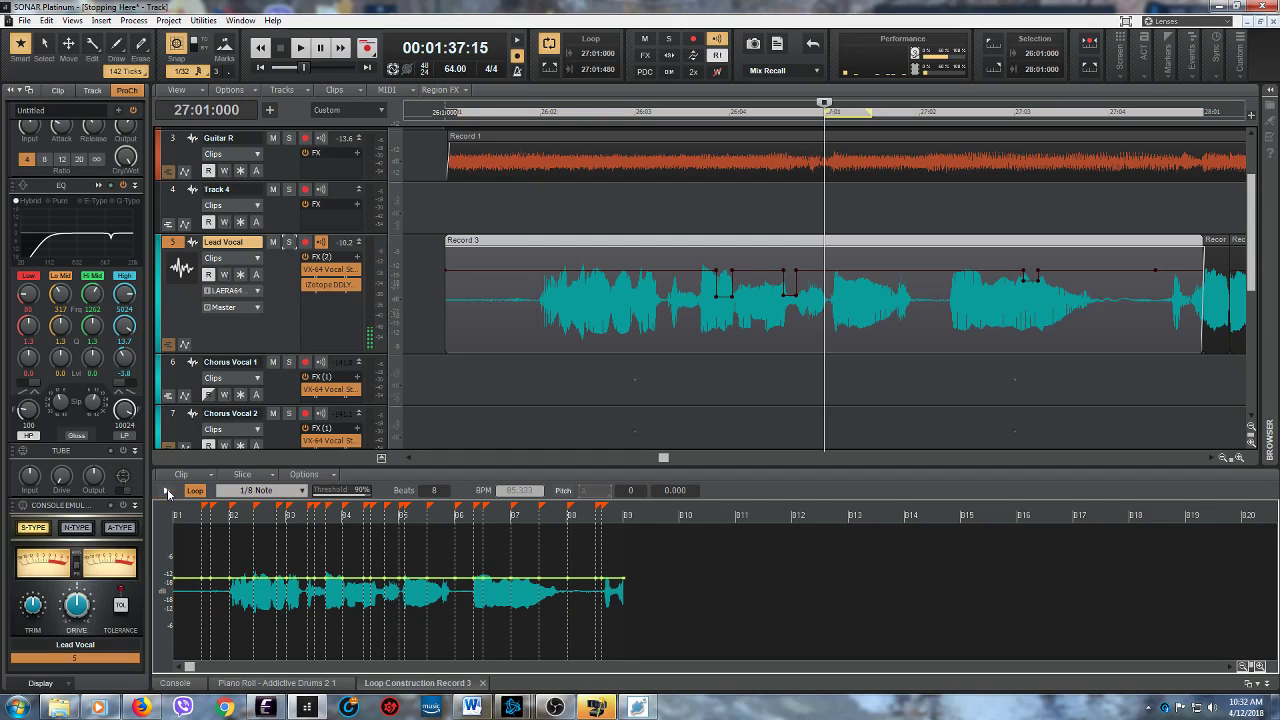
click(193, 493)
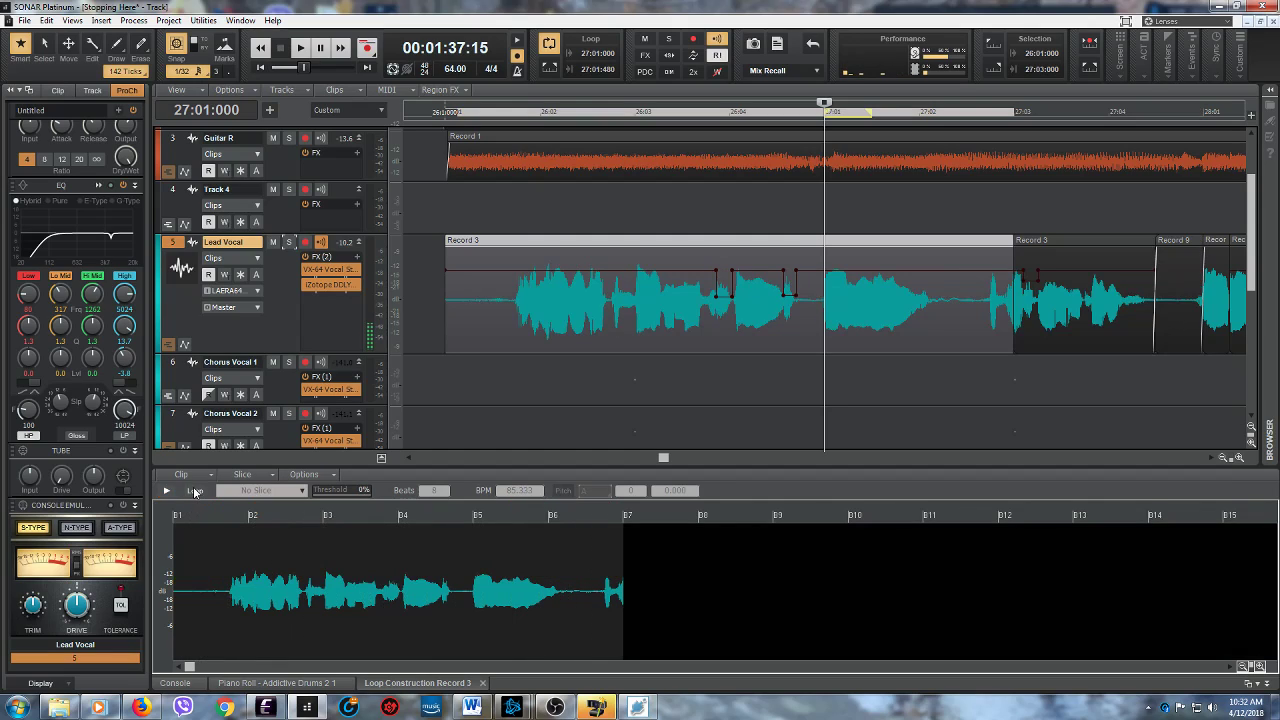
click(168, 491)
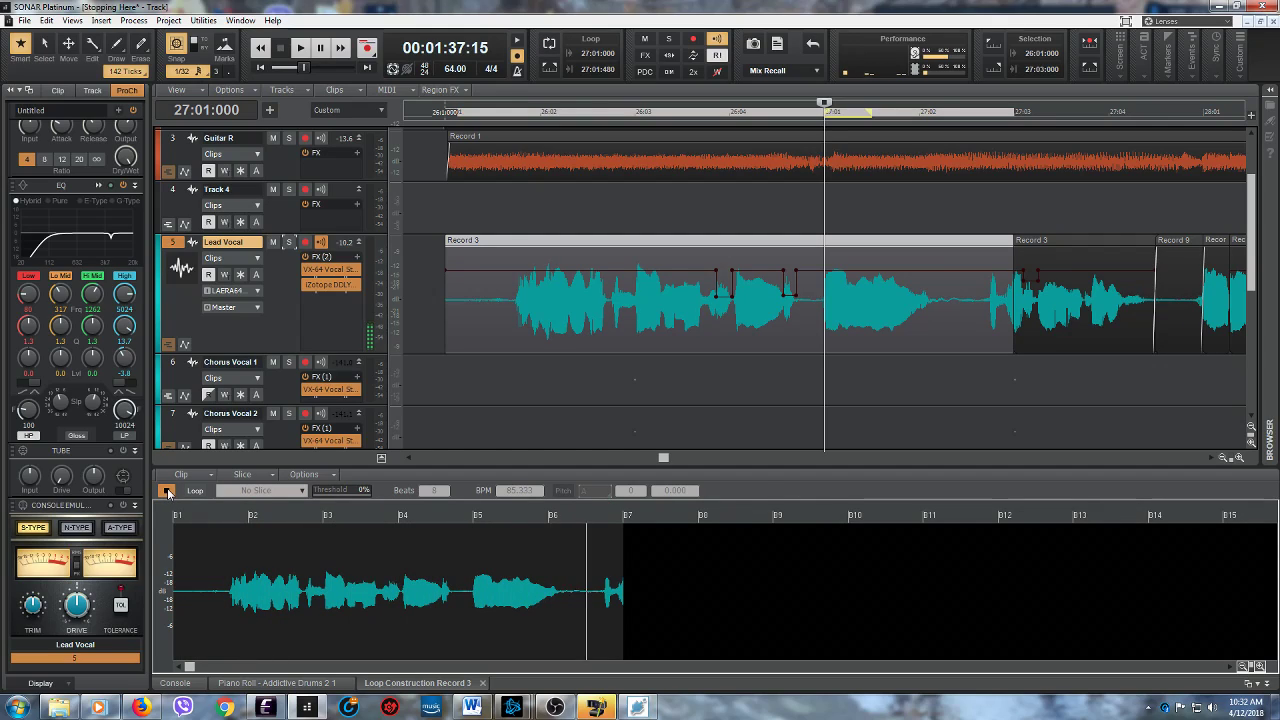
click(167, 491)
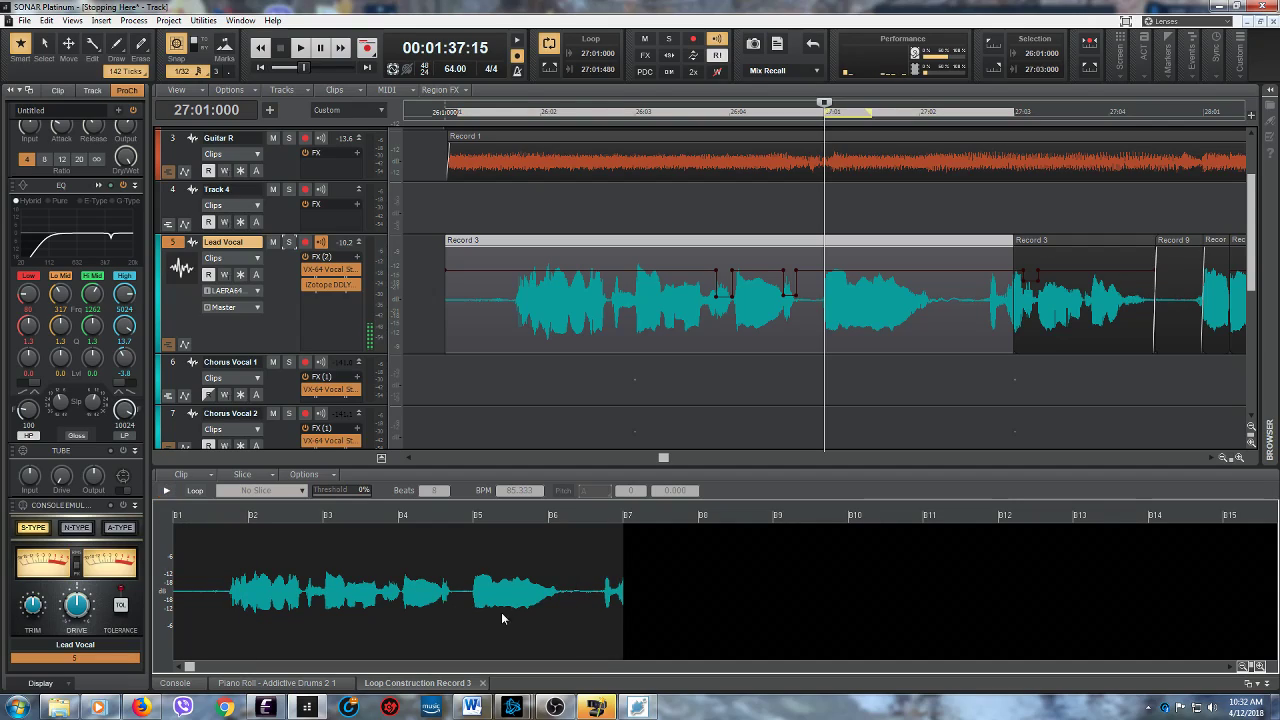
- Trim the end of the Record 3 clip back to about 27:02:593, cutting off the last short sound, and audition it
drag(622, 619, 594, 619)
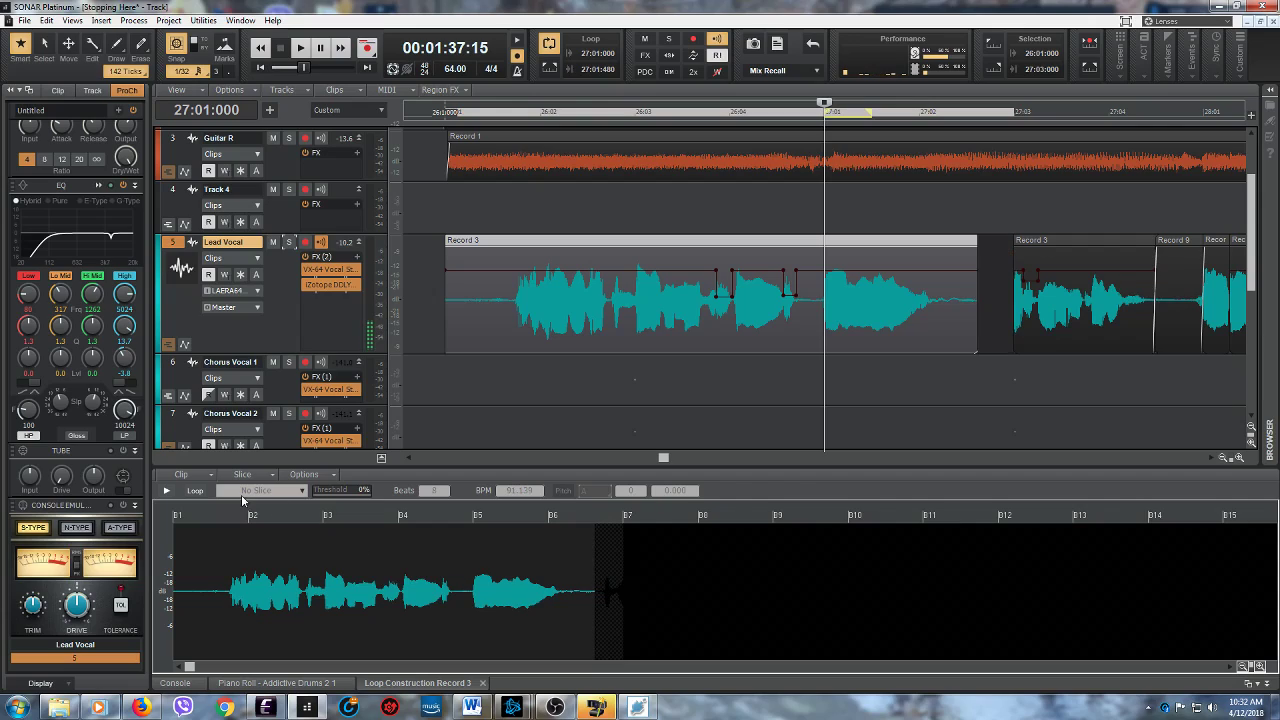
click(167, 491)
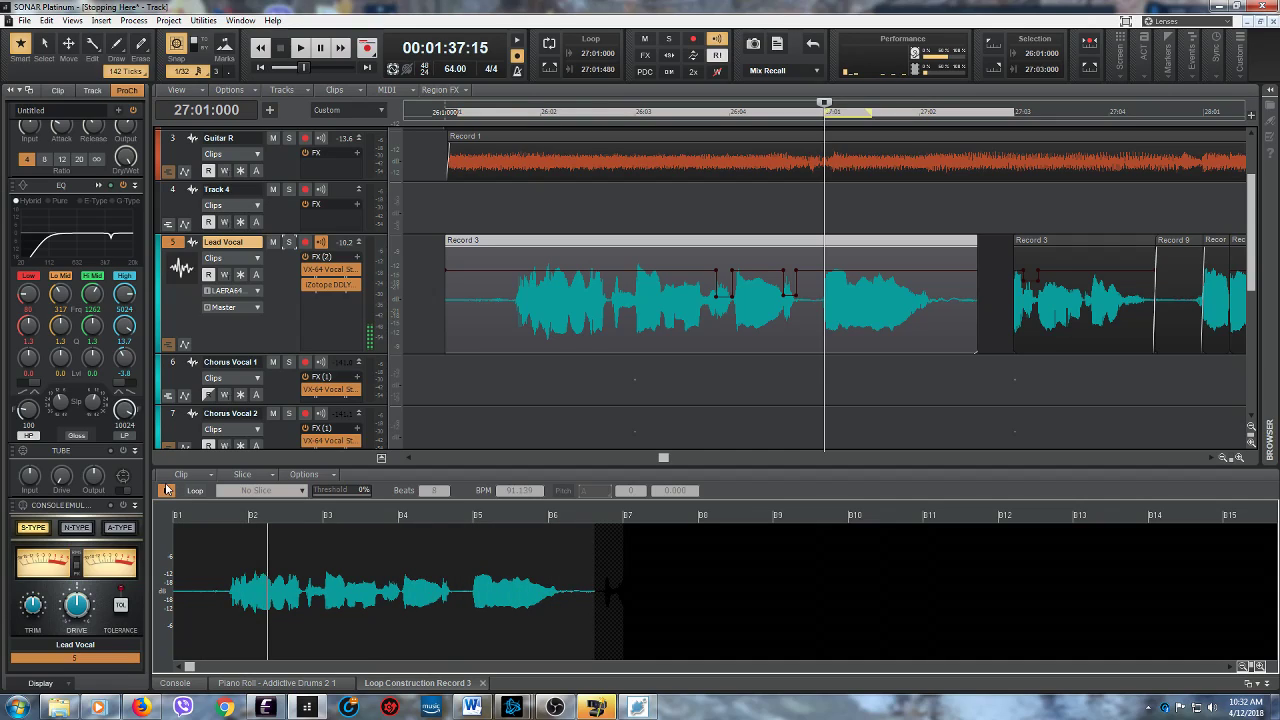
click(167, 491)
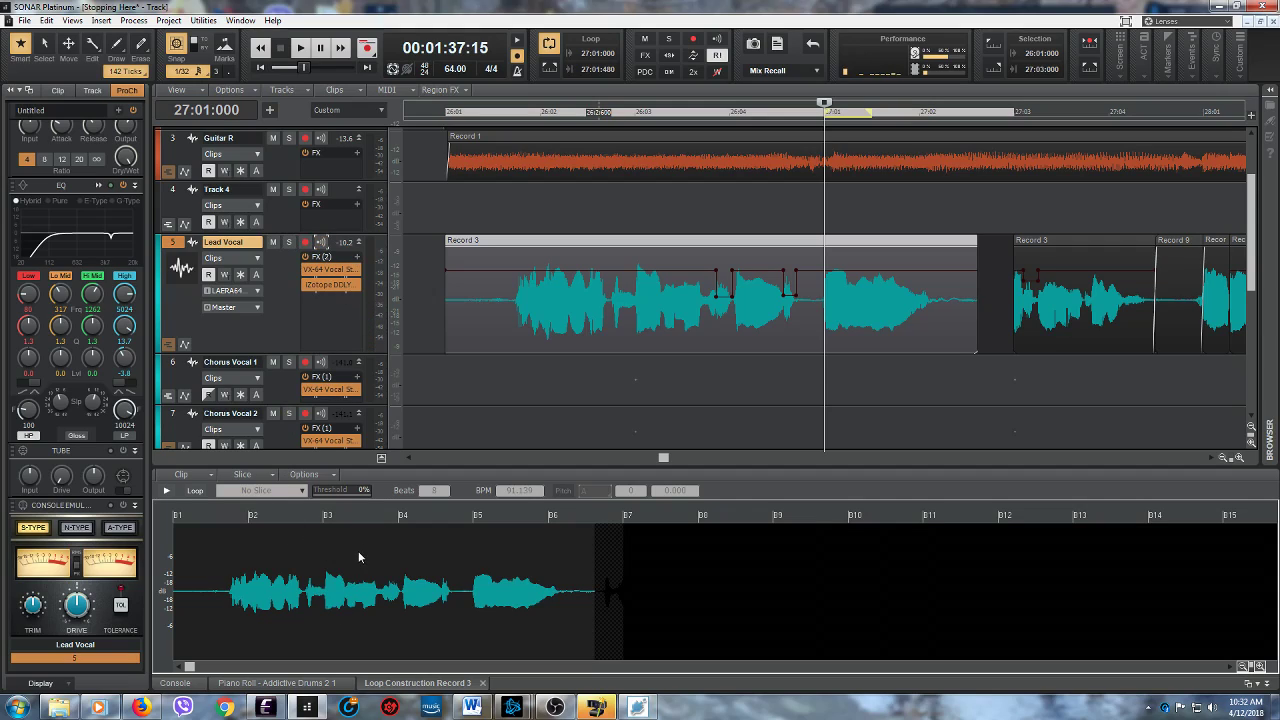
- Turn on looping for the trimmed Record 3 clip, discarding its hidden data, and audition the stretched loop
click(196, 494)
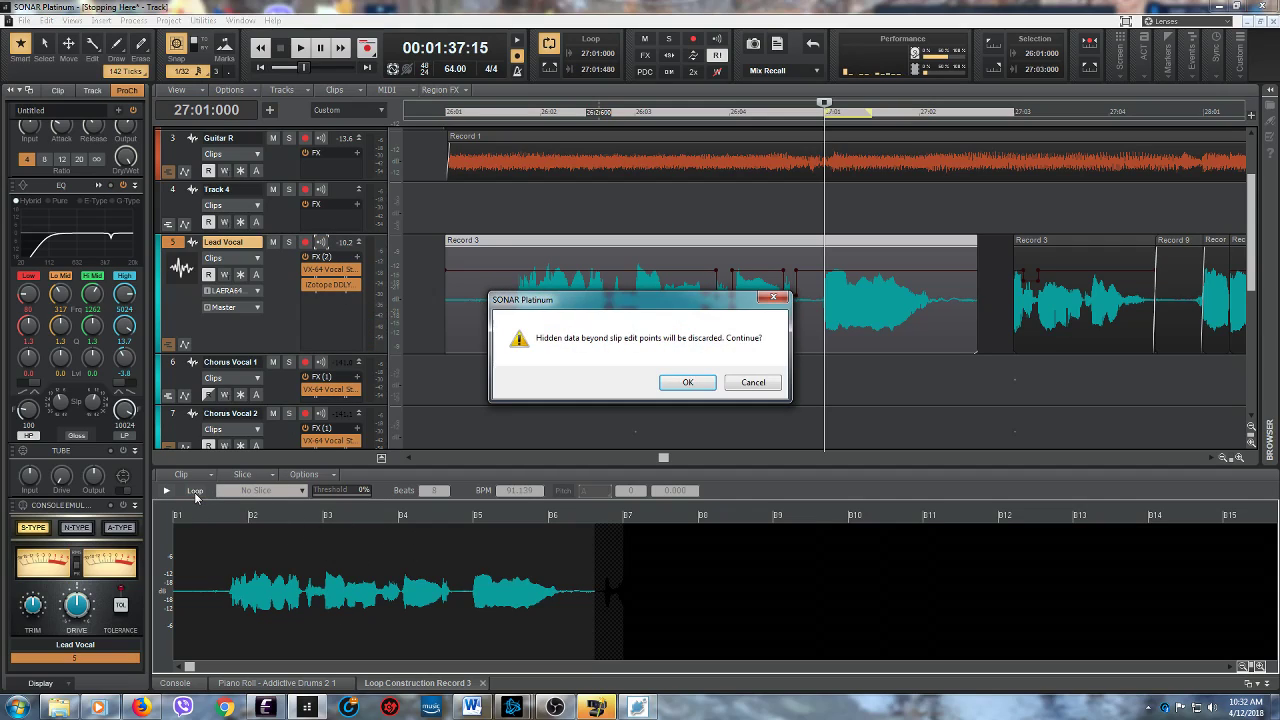
click(688, 382)
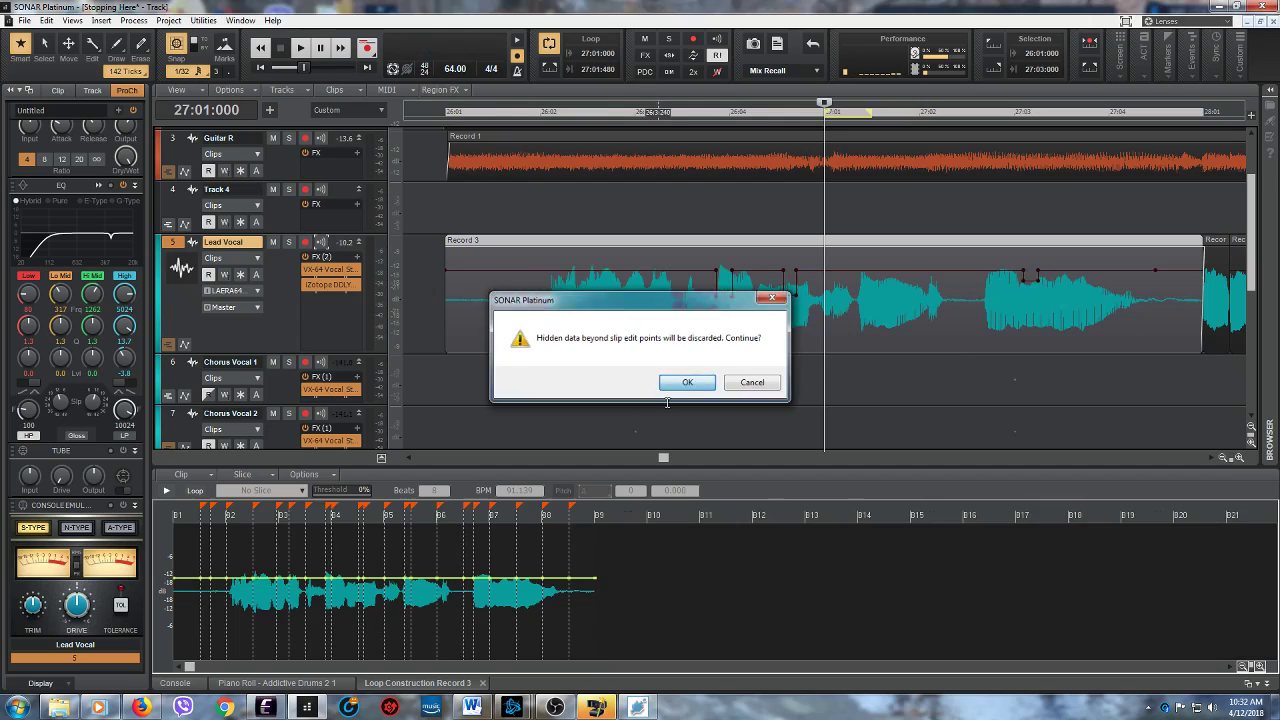
click(167, 491)
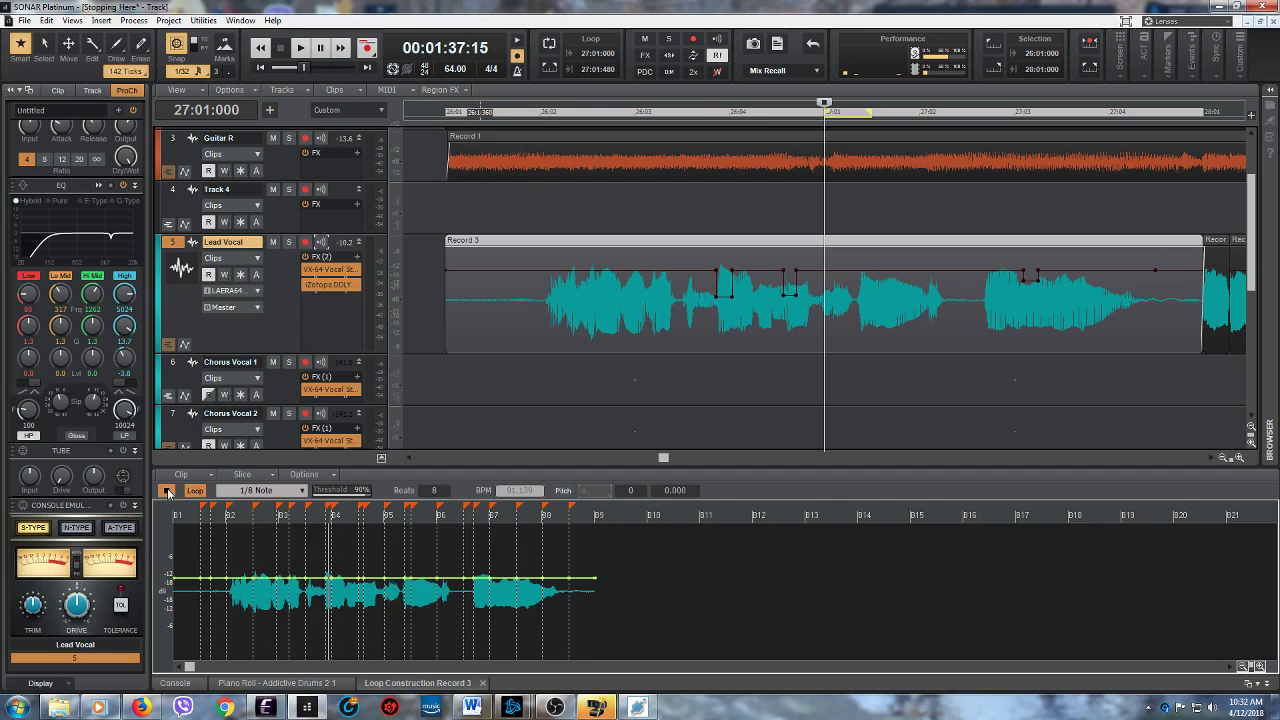
click(167, 491)
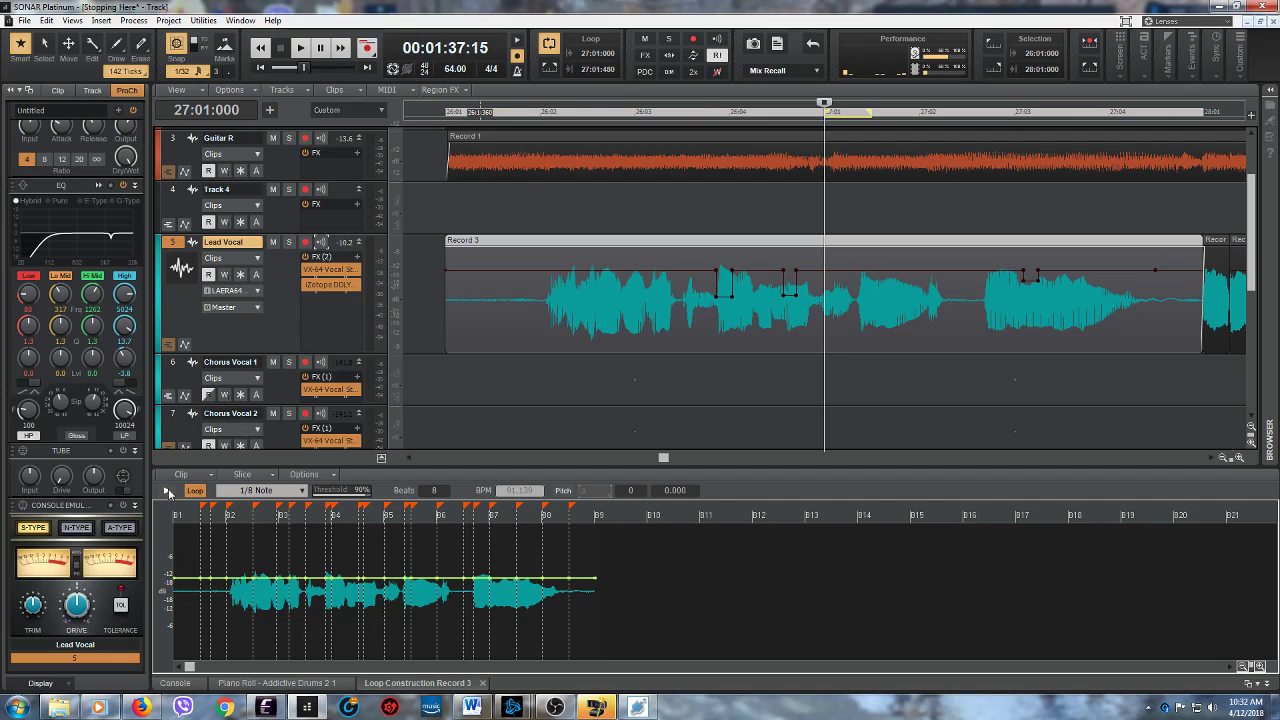
- Enable pitch following for the Record 3 loop, set its reference note to D and audition it
click(564, 491)
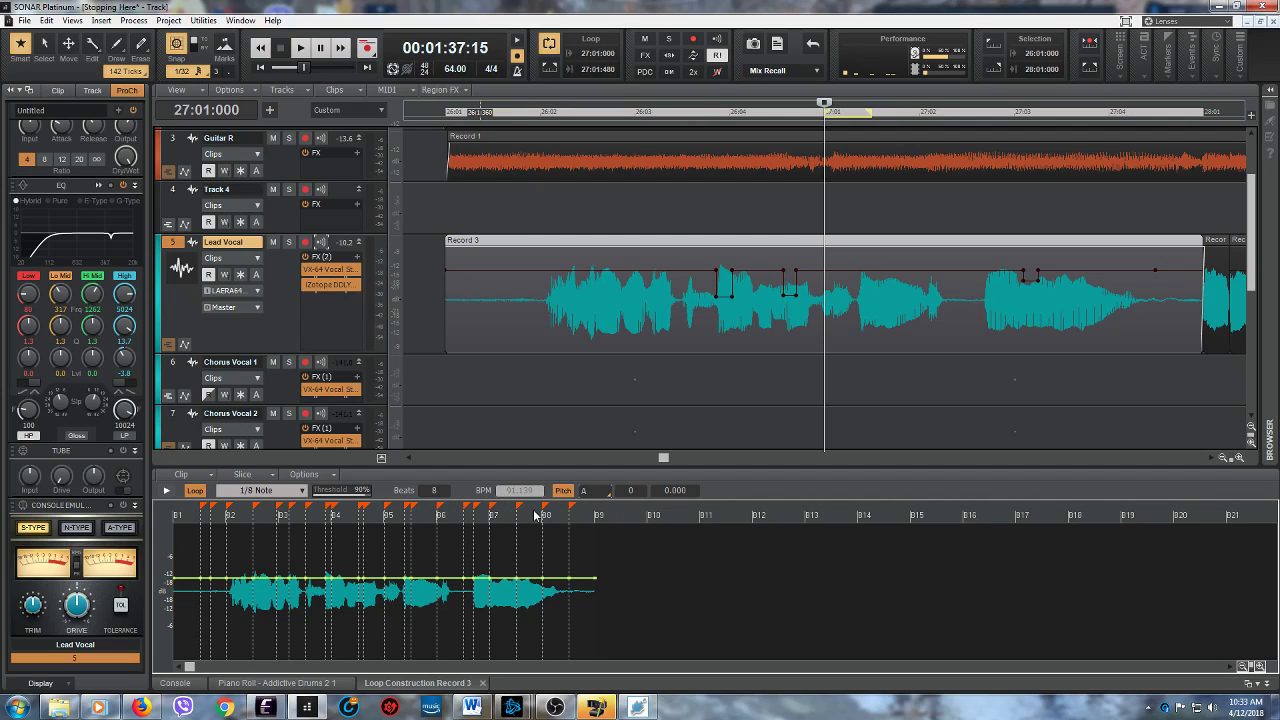
click(609, 492)
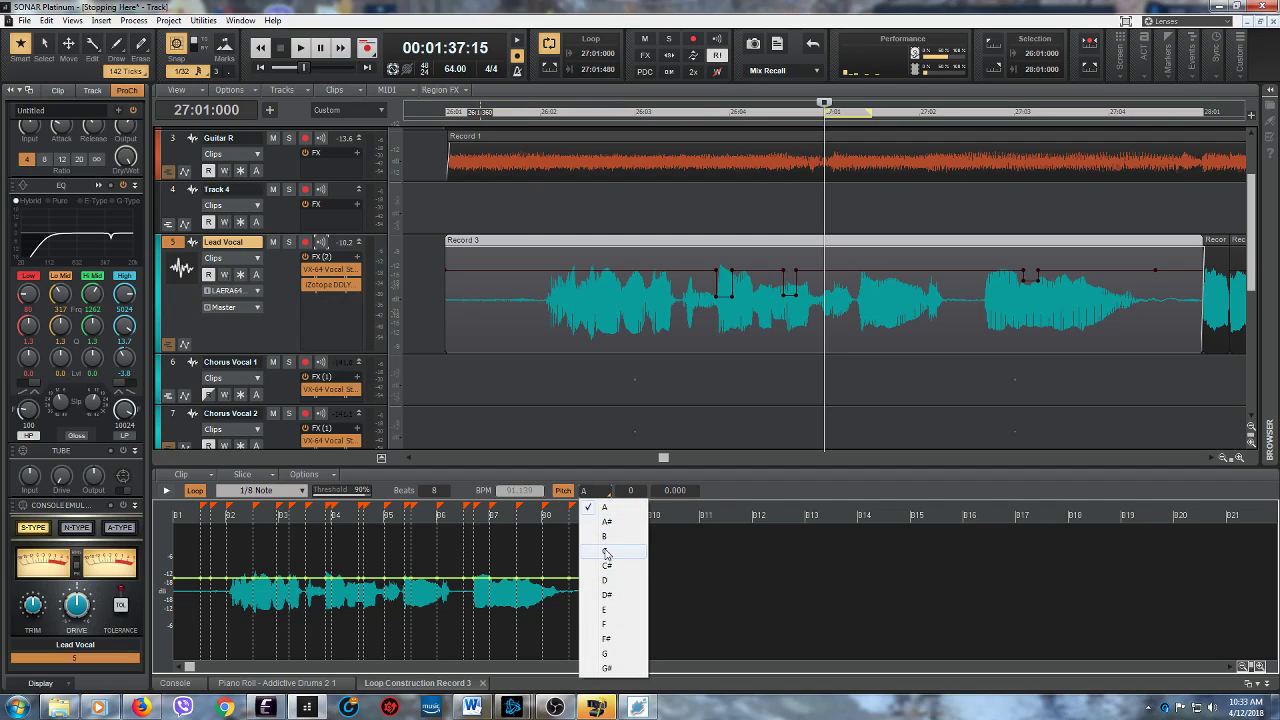
click(605, 580)
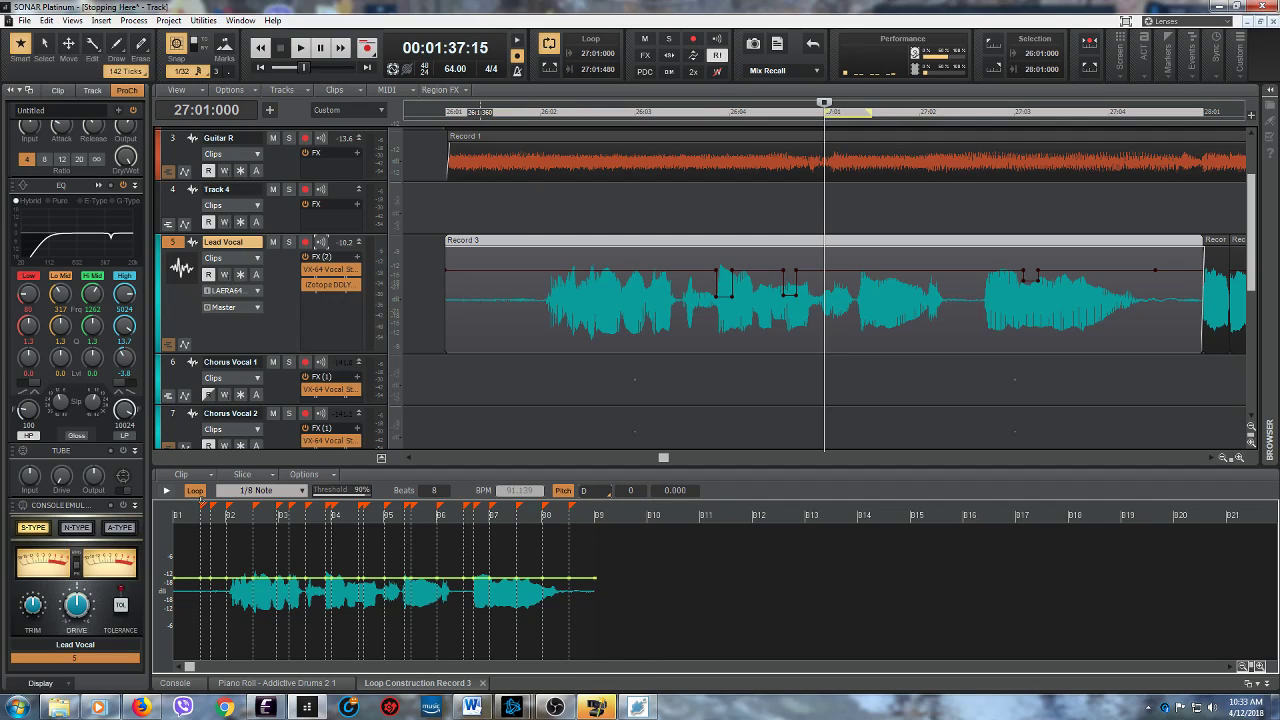
click(167, 491)
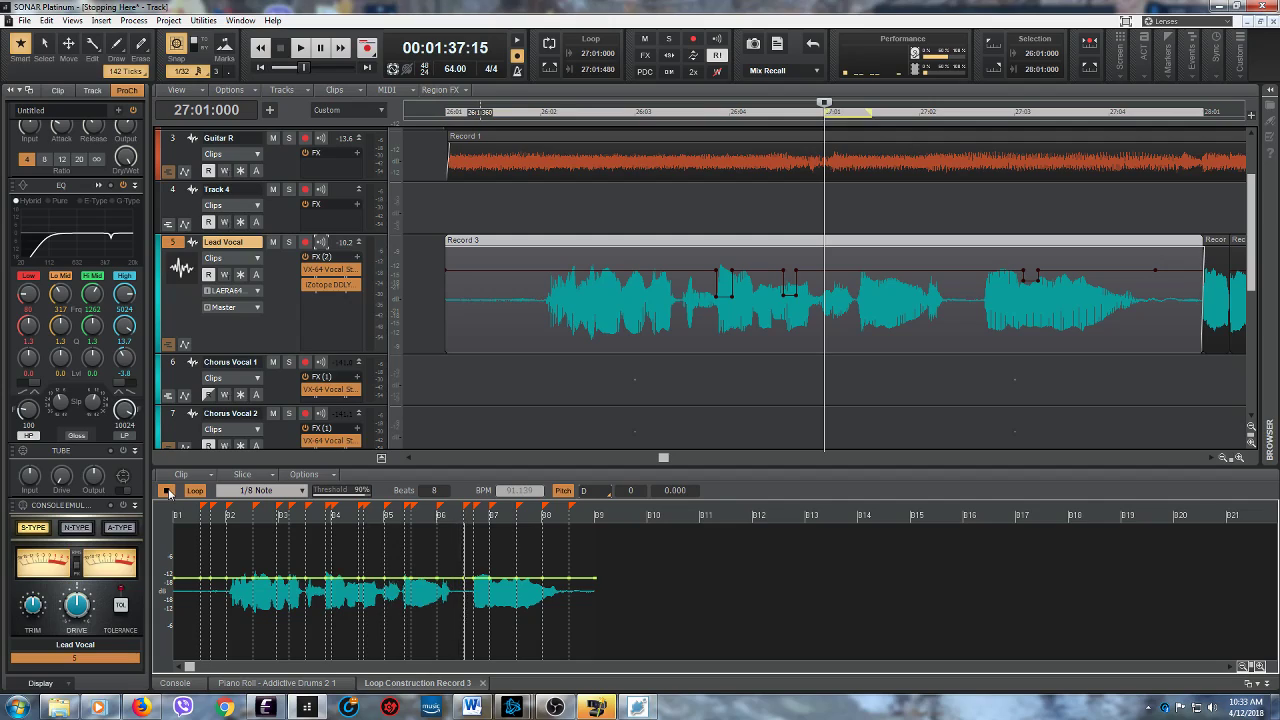
click(167, 491)
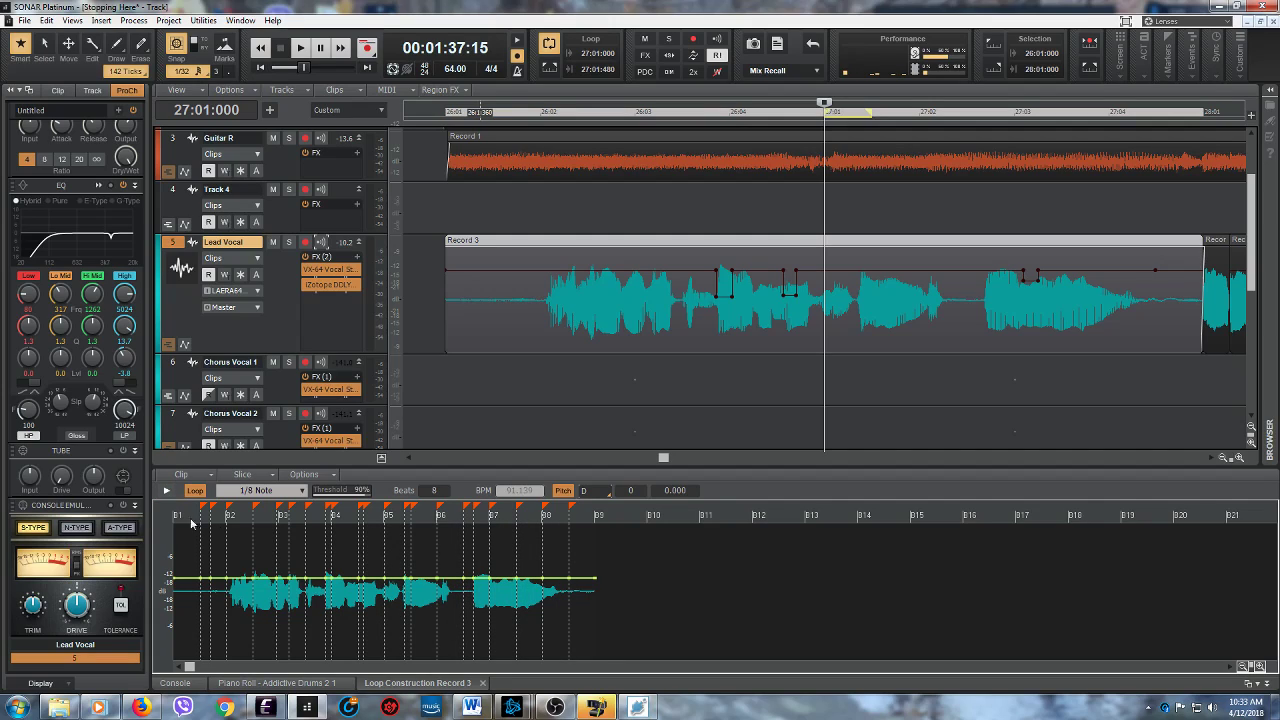
- Set the Record 3 loop's reference note to A and audition it
click(605, 495)
click(578, 514)
click(167, 491)
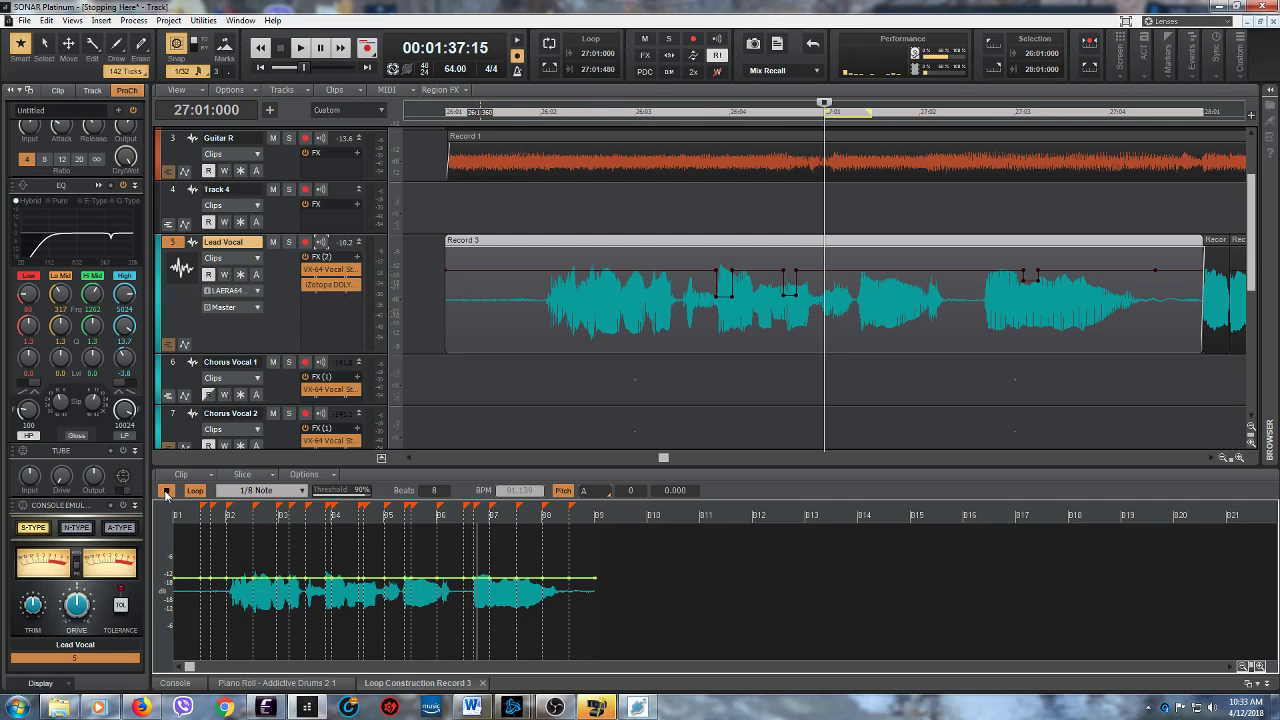
click(167, 492)
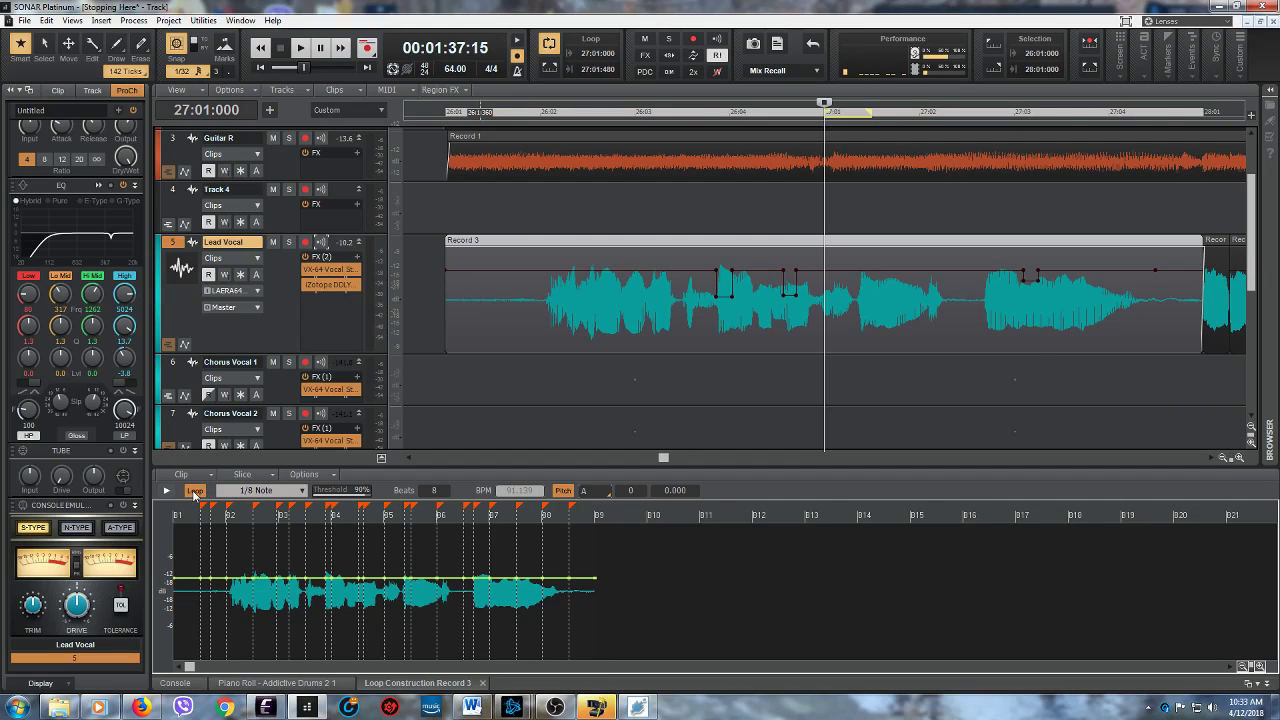
- Compare the trimmed Record 3 clip's playback with looping turned off and with looping turned on again
click(195, 491)
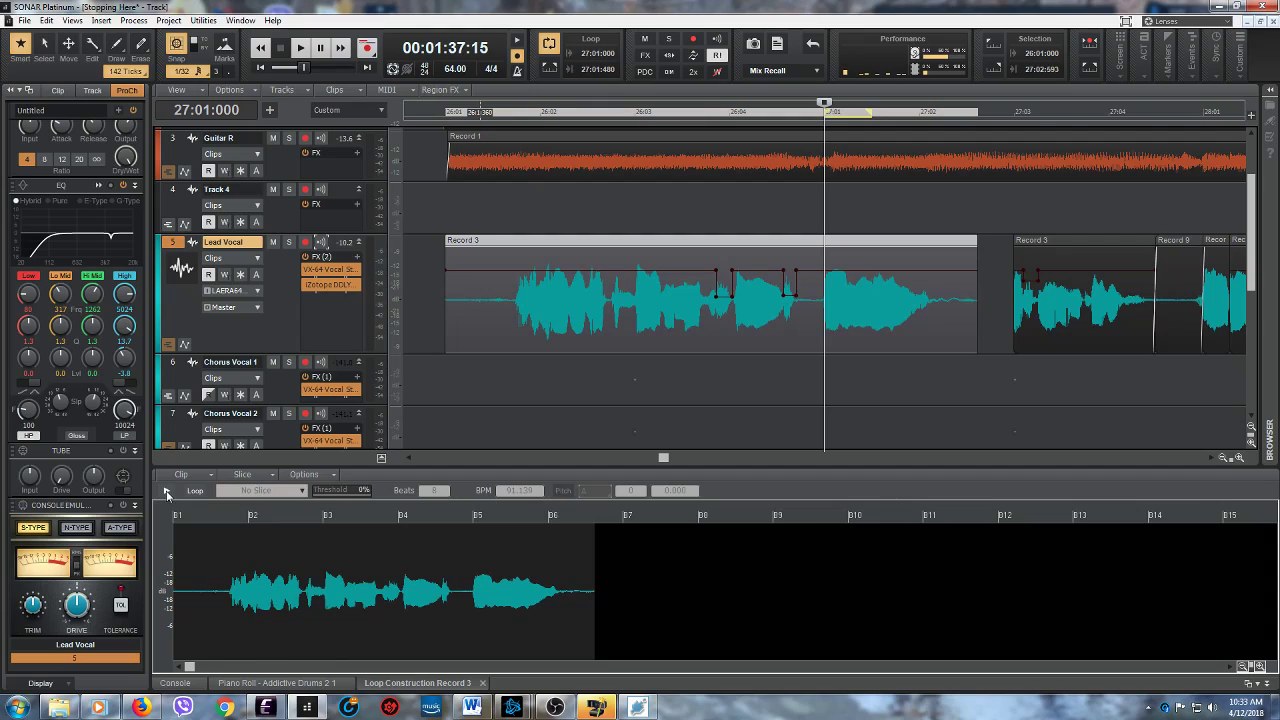
click(166, 491)
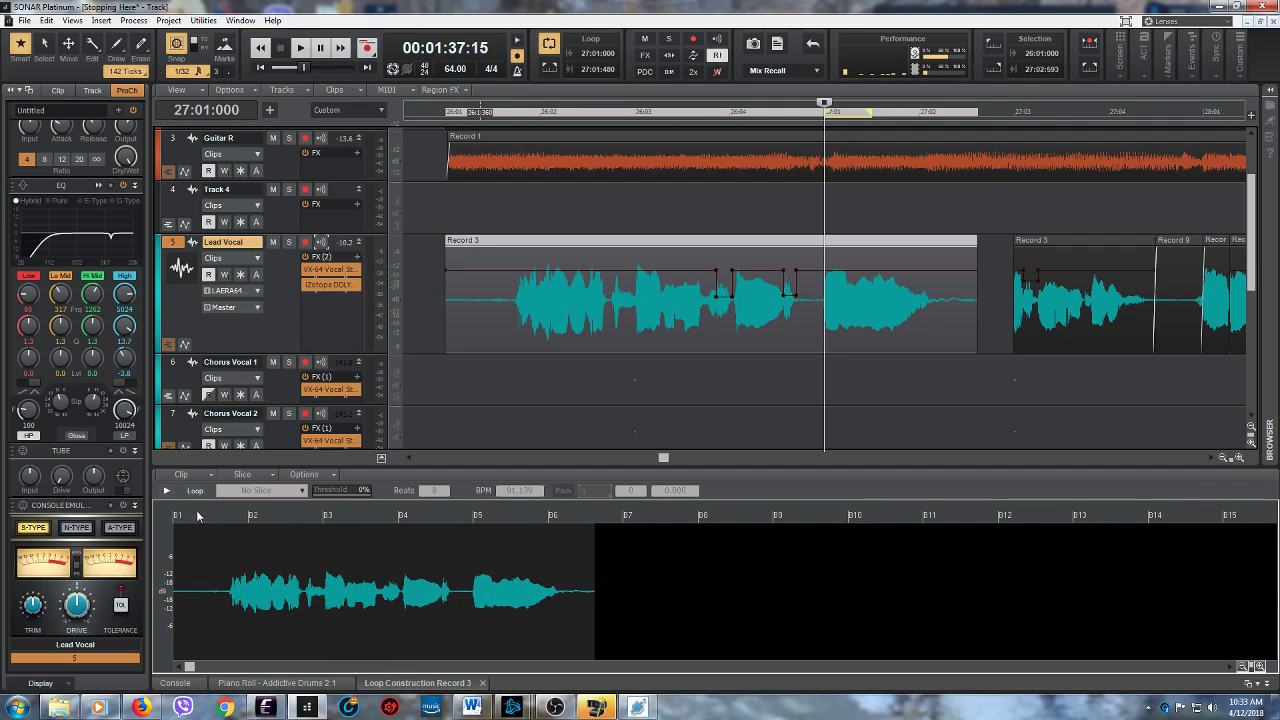
click(194, 491)
click(166, 491)
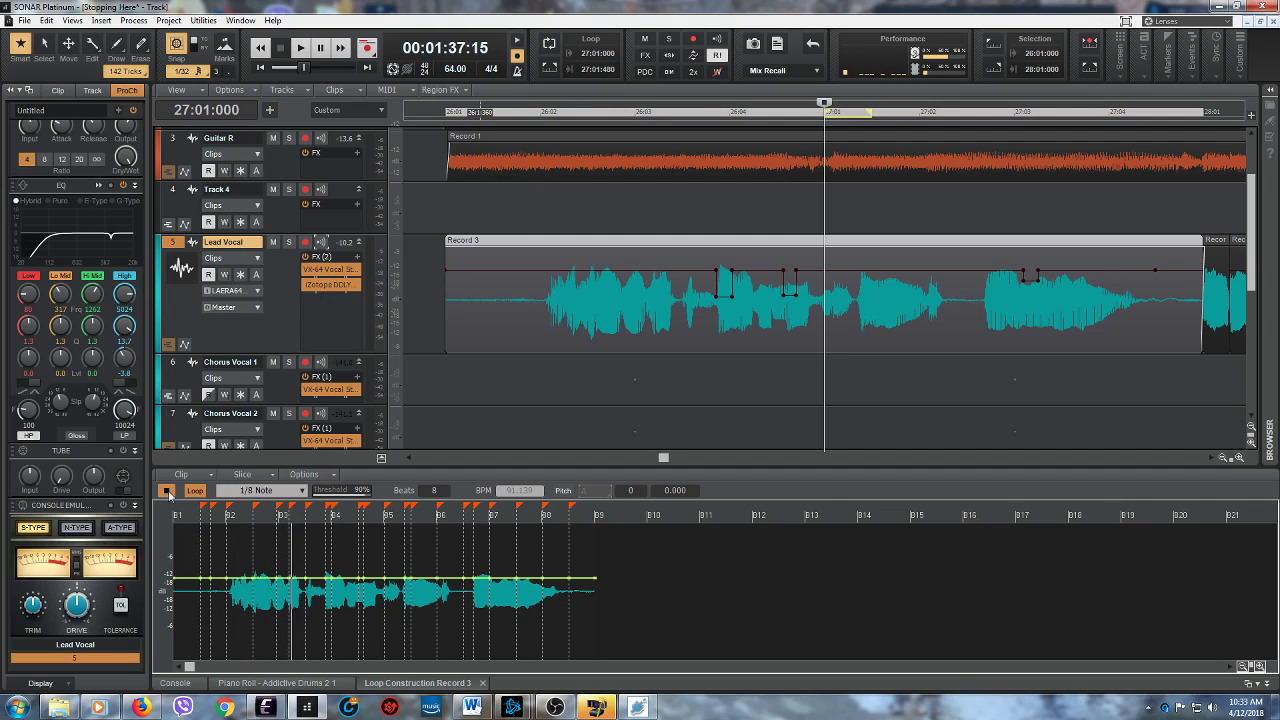
click(168, 494)
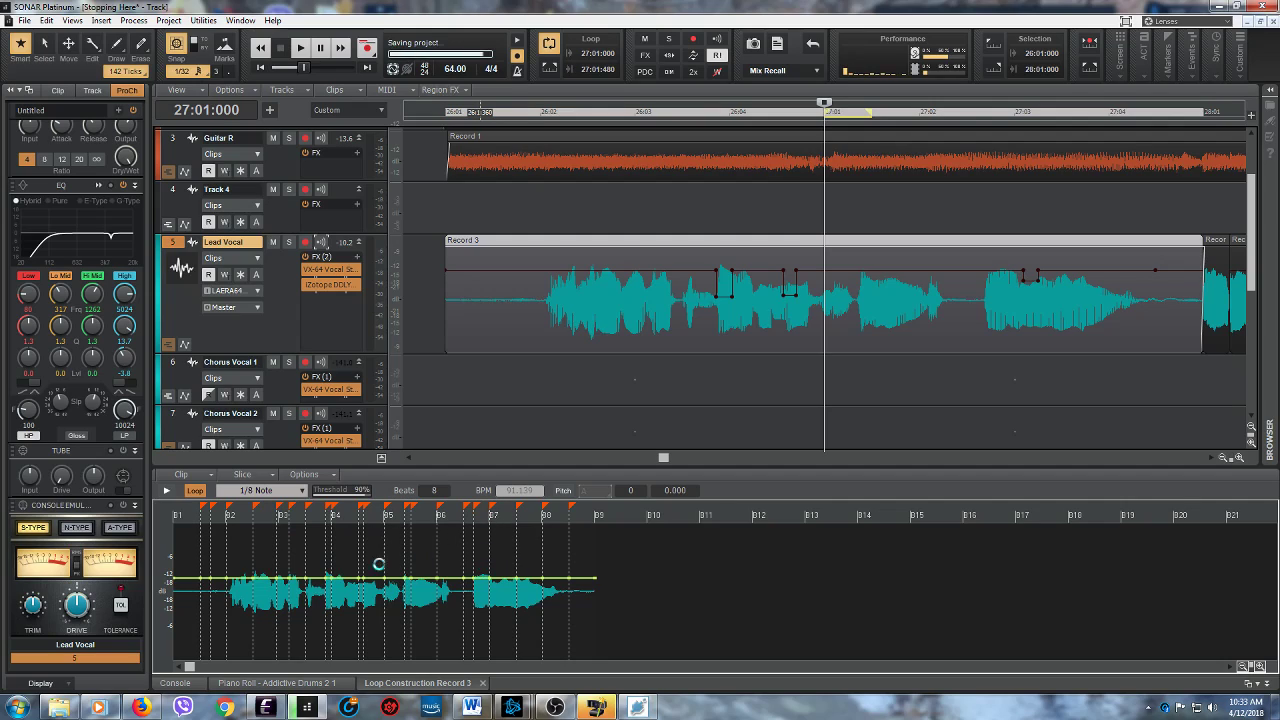
- Turn off looping for the Record 3 clip and close its Loop Construction view
click(195, 491)
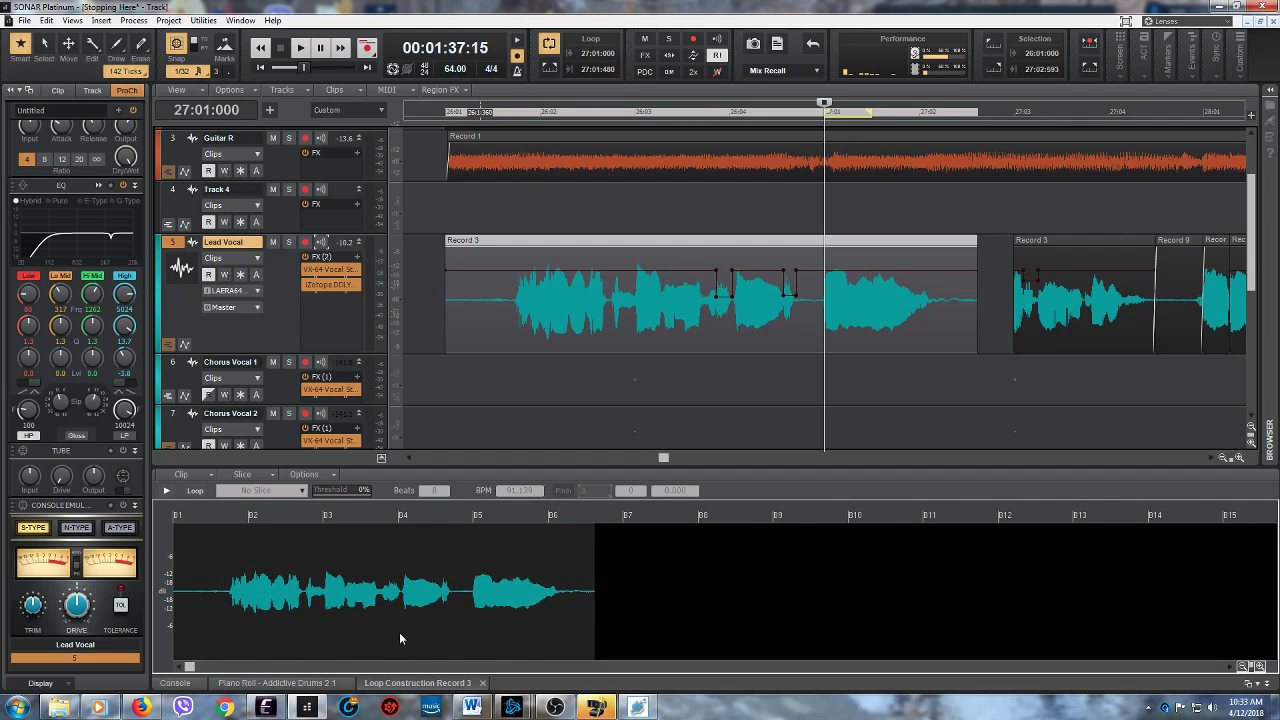
click(482, 683)
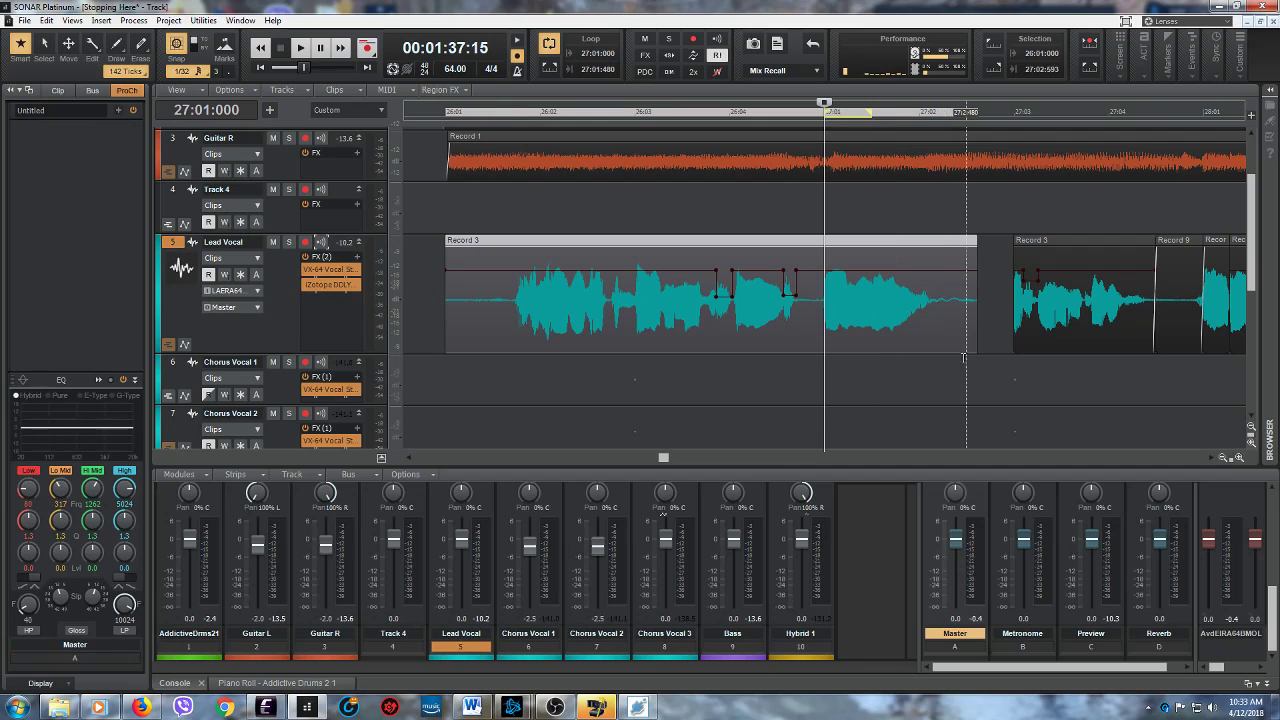
- Extend the end of the Record 3 clip to 27:03:000, turn off the transport loop and play the project from 27:01:000
drag(975, 351, 1013, 350)
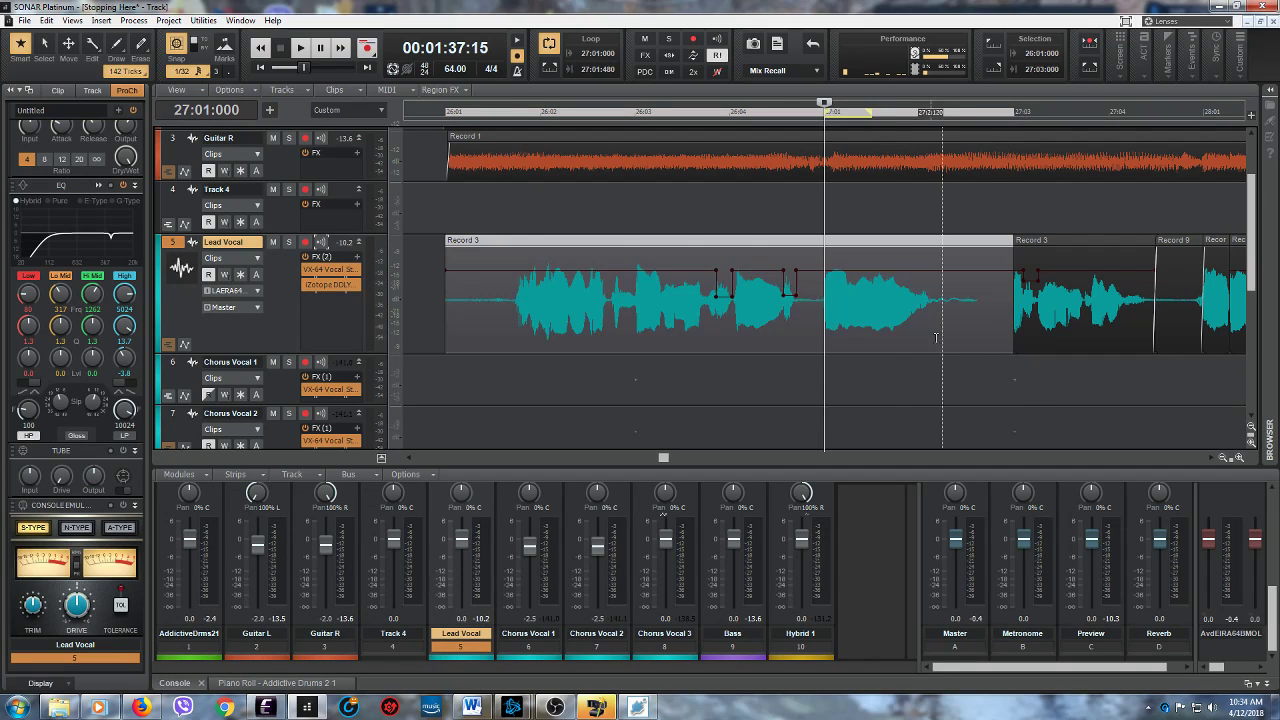
key(space)
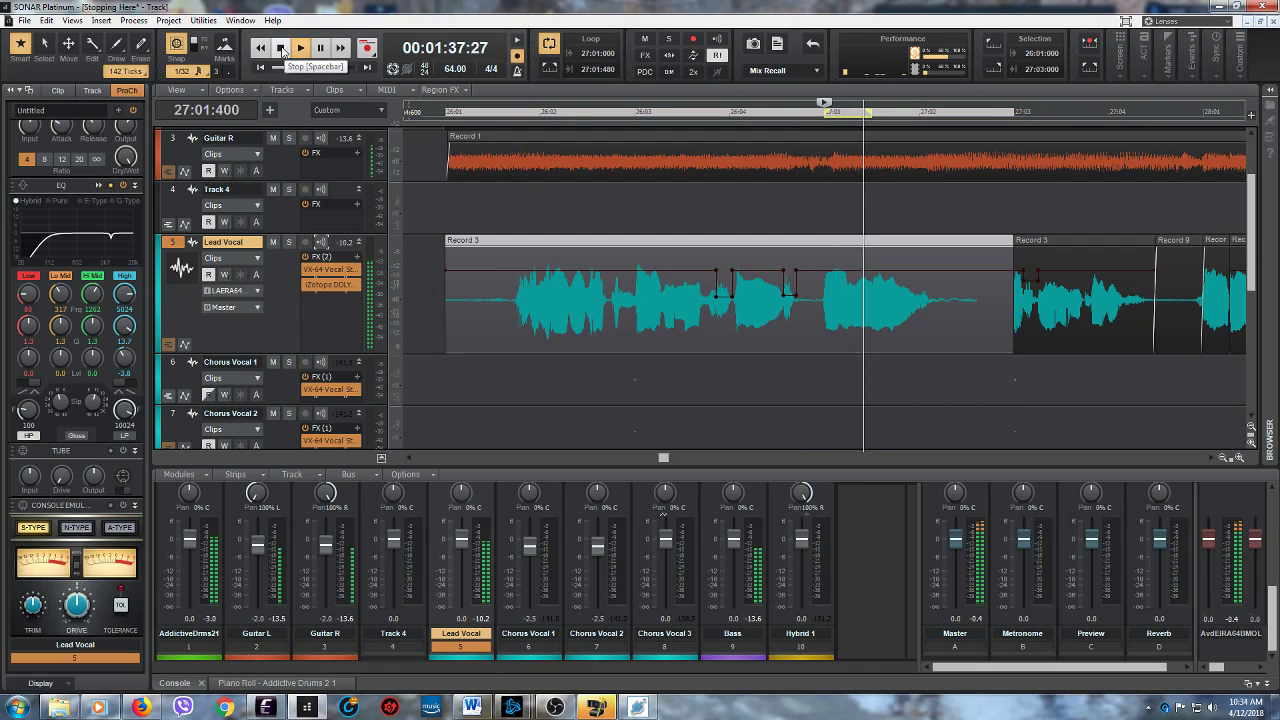
click(283, 48)
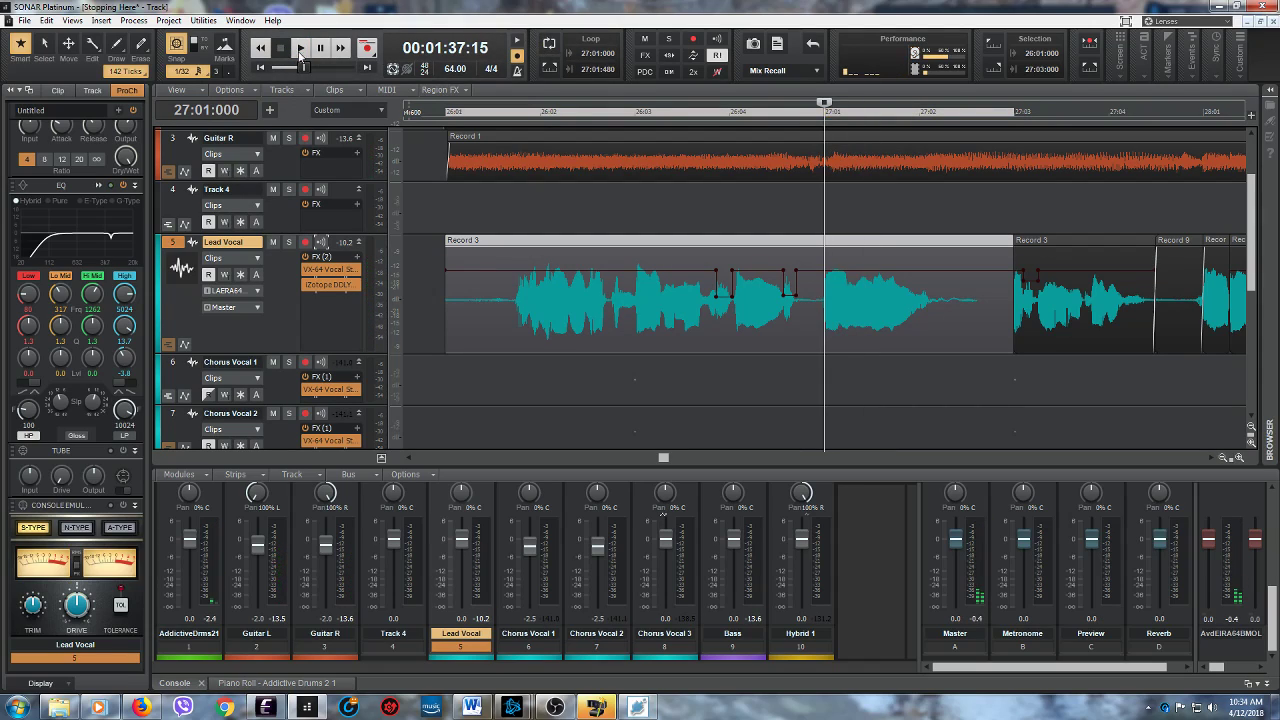
key(space)
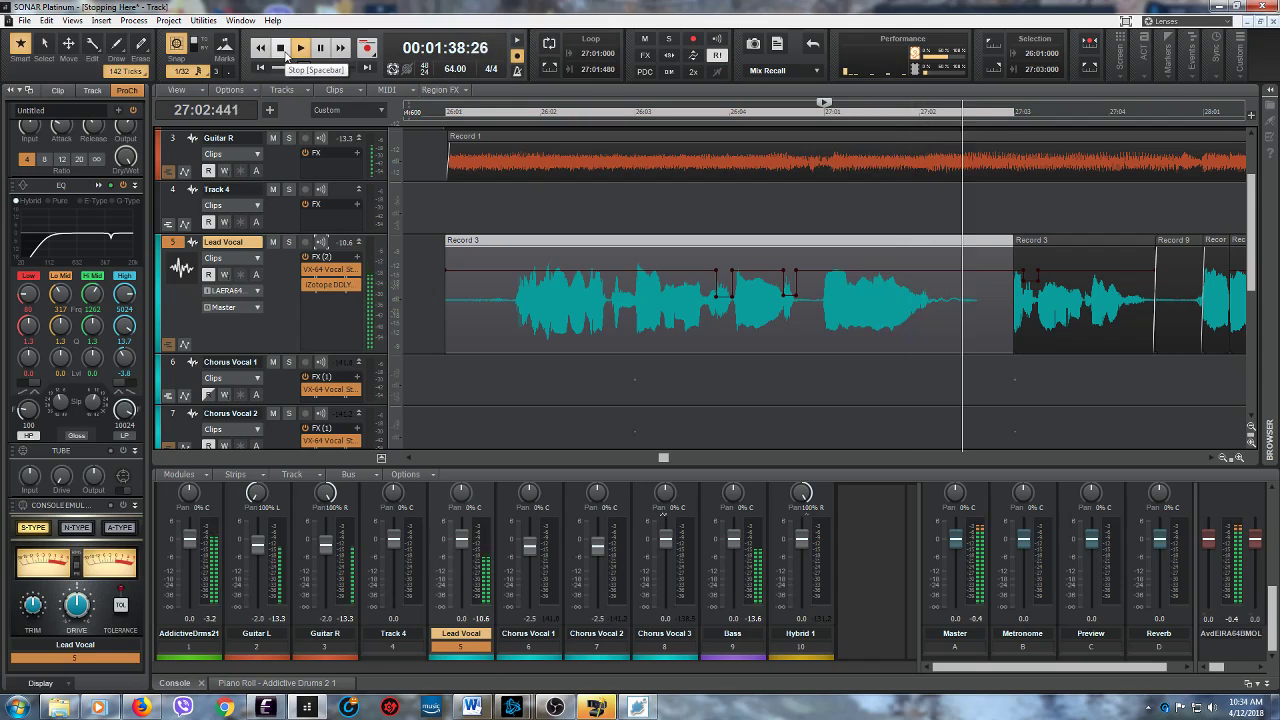
click(286, 55)
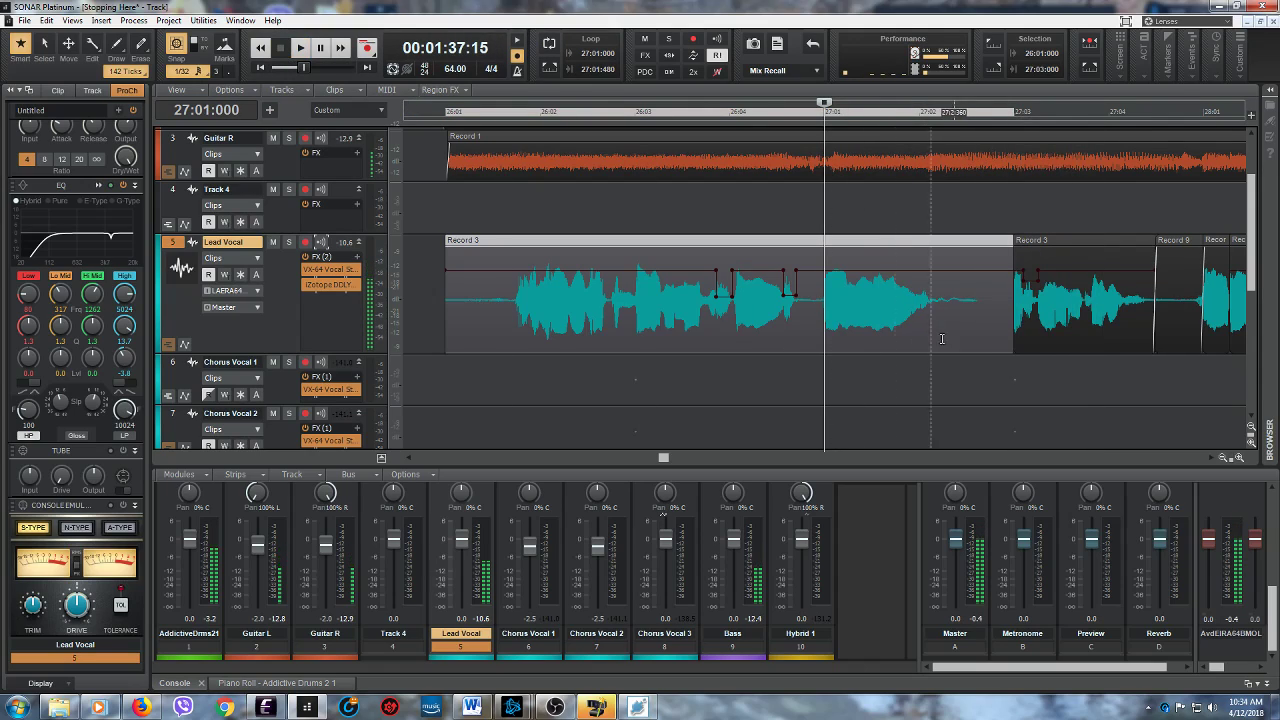
- Shorten the end of the first Record 3 clip to uncover the start of the next clip's phrase and audition it from 27:01:000
drag(1011, 345, 984, 347)
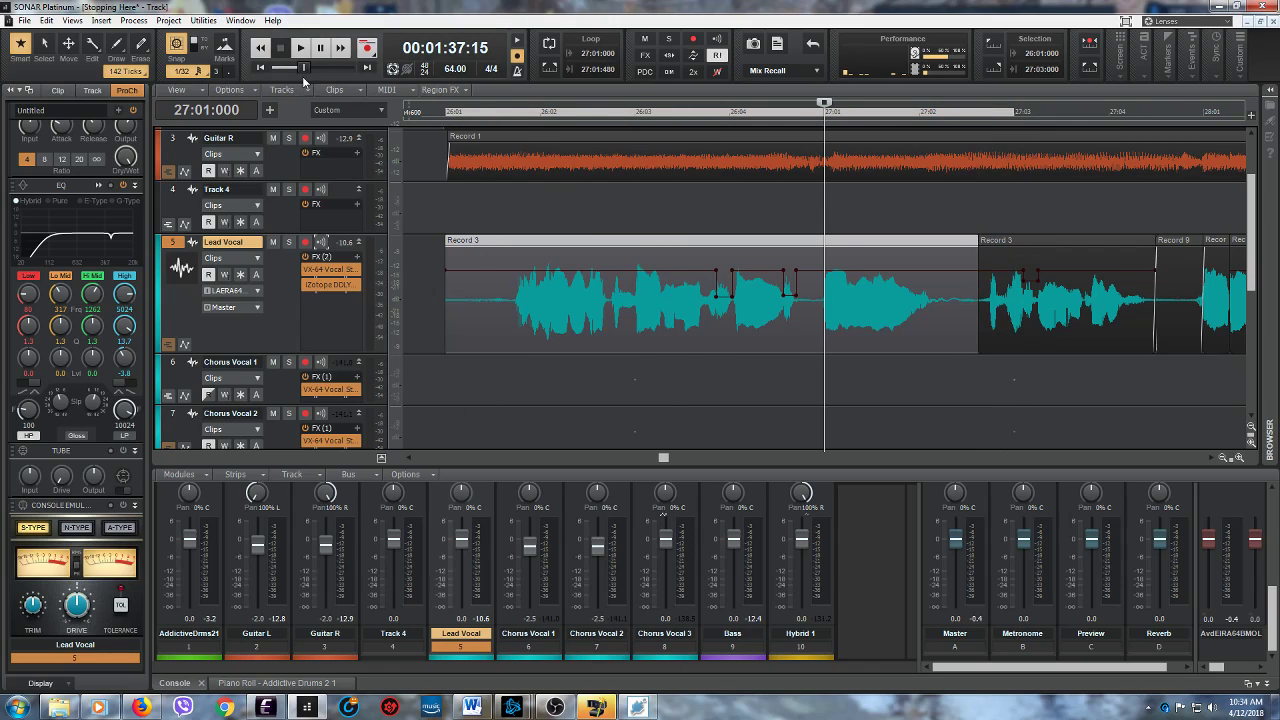
click(301, 48)
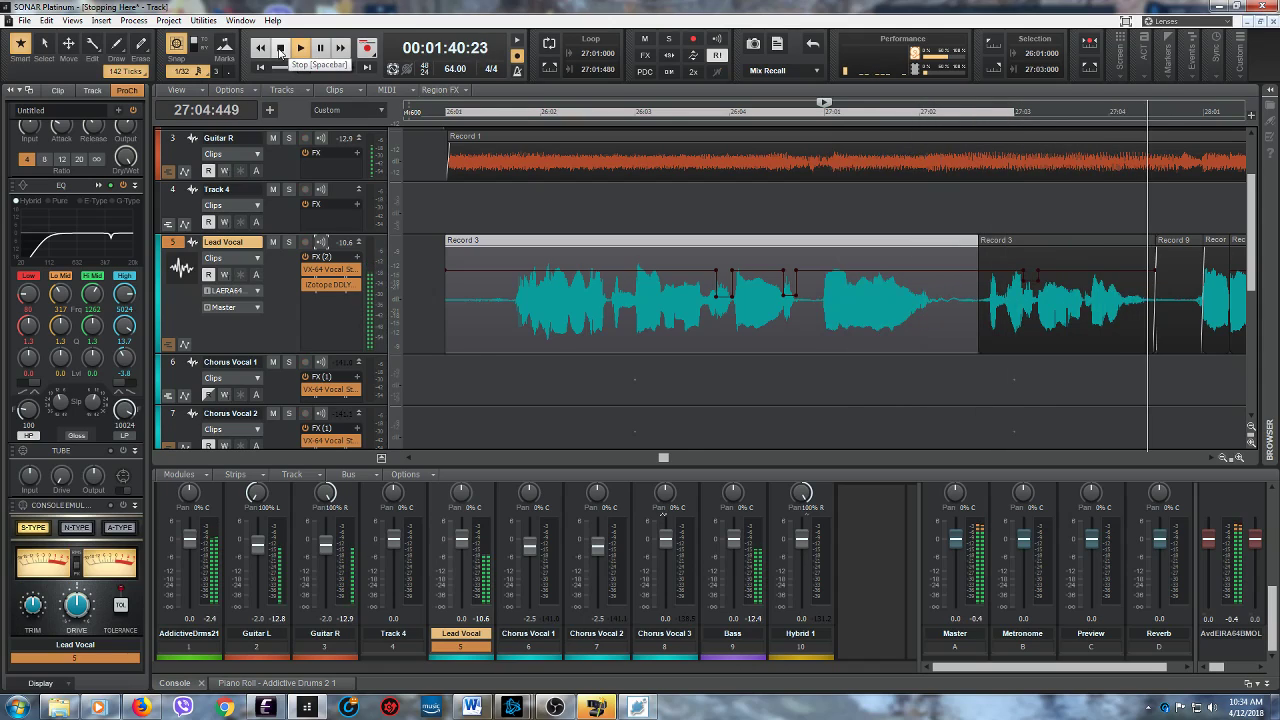
click(280, 48)
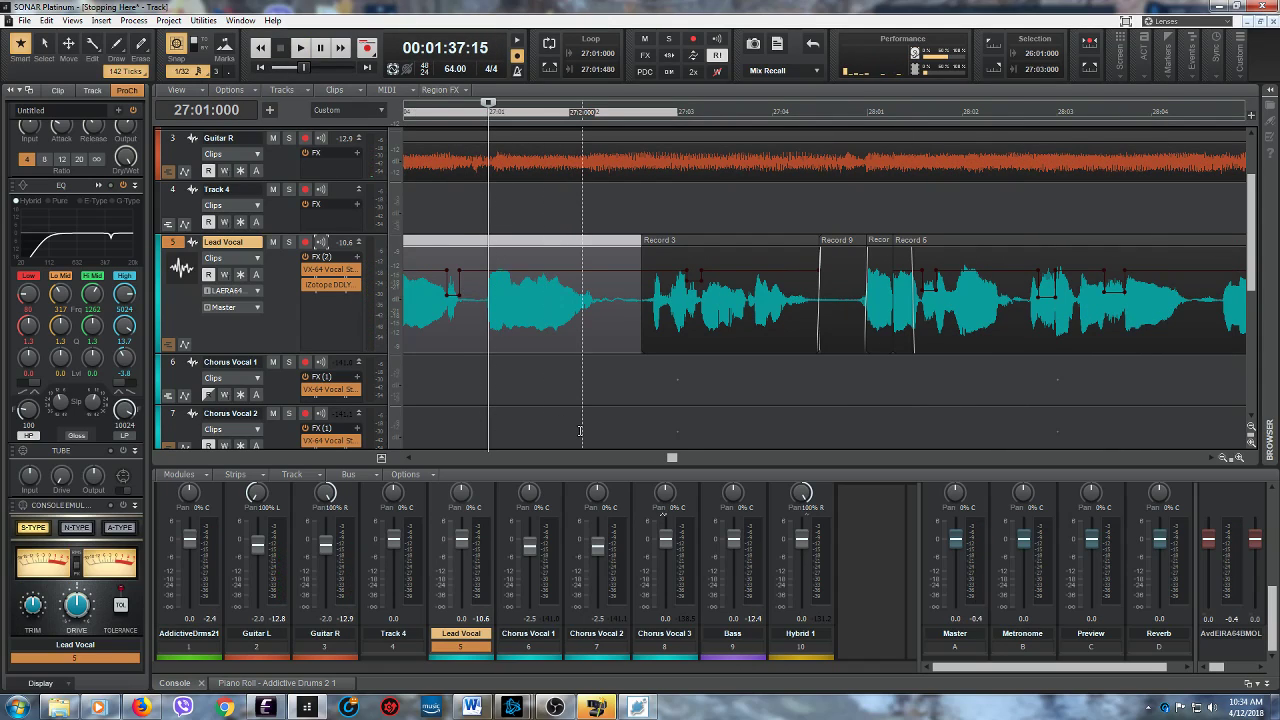
- Save the "Stopping Here" project
click(23, 20)
click(26, 109)
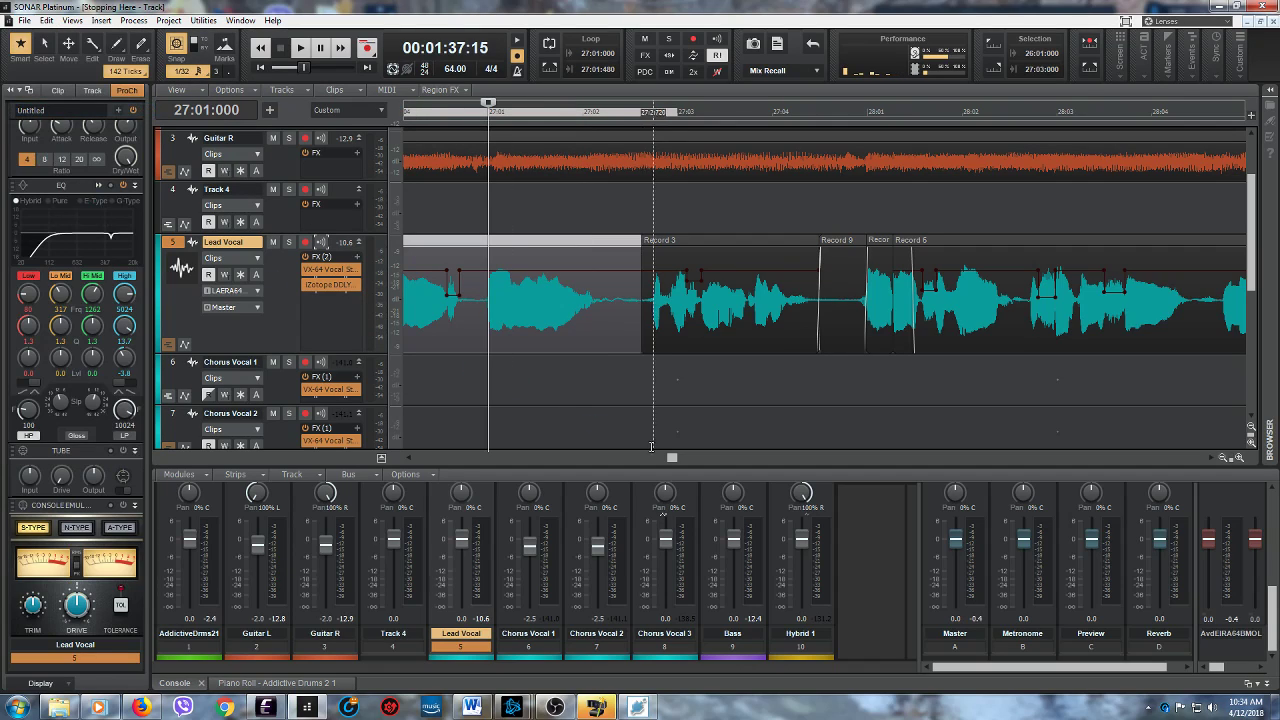
drag(671, 459, 667, 461)
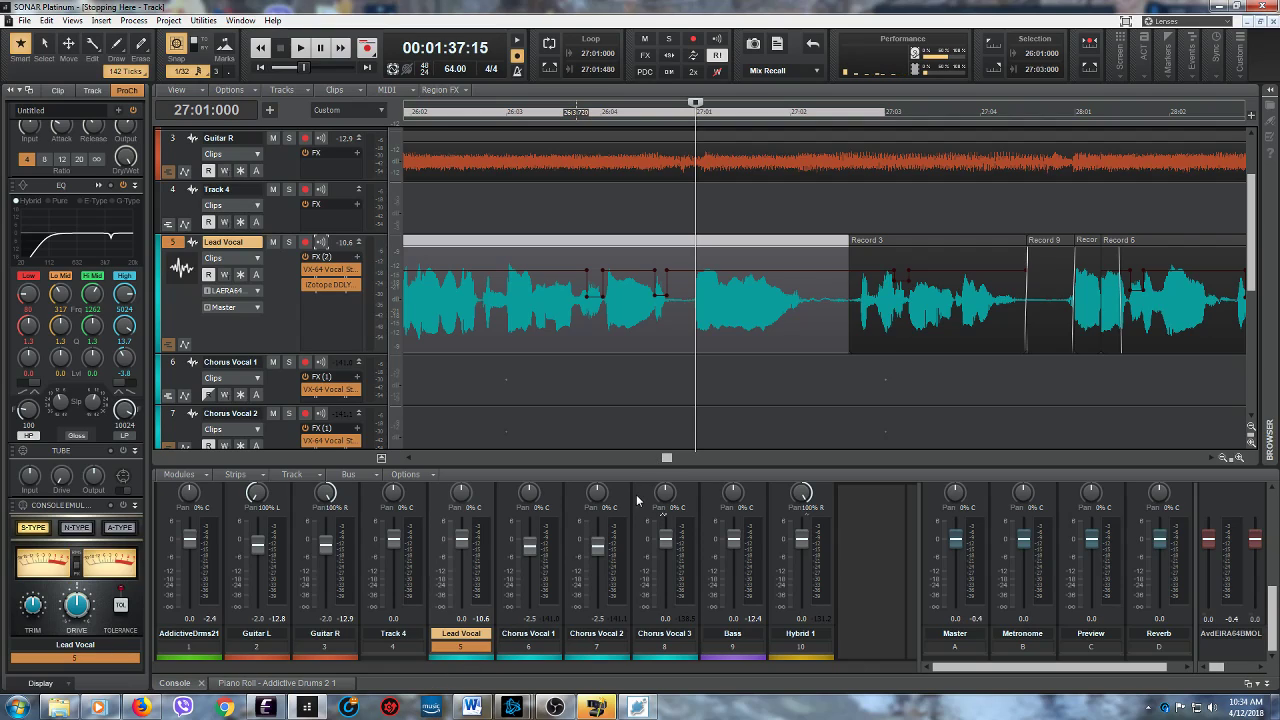
drag(666, 459, 663, 459)
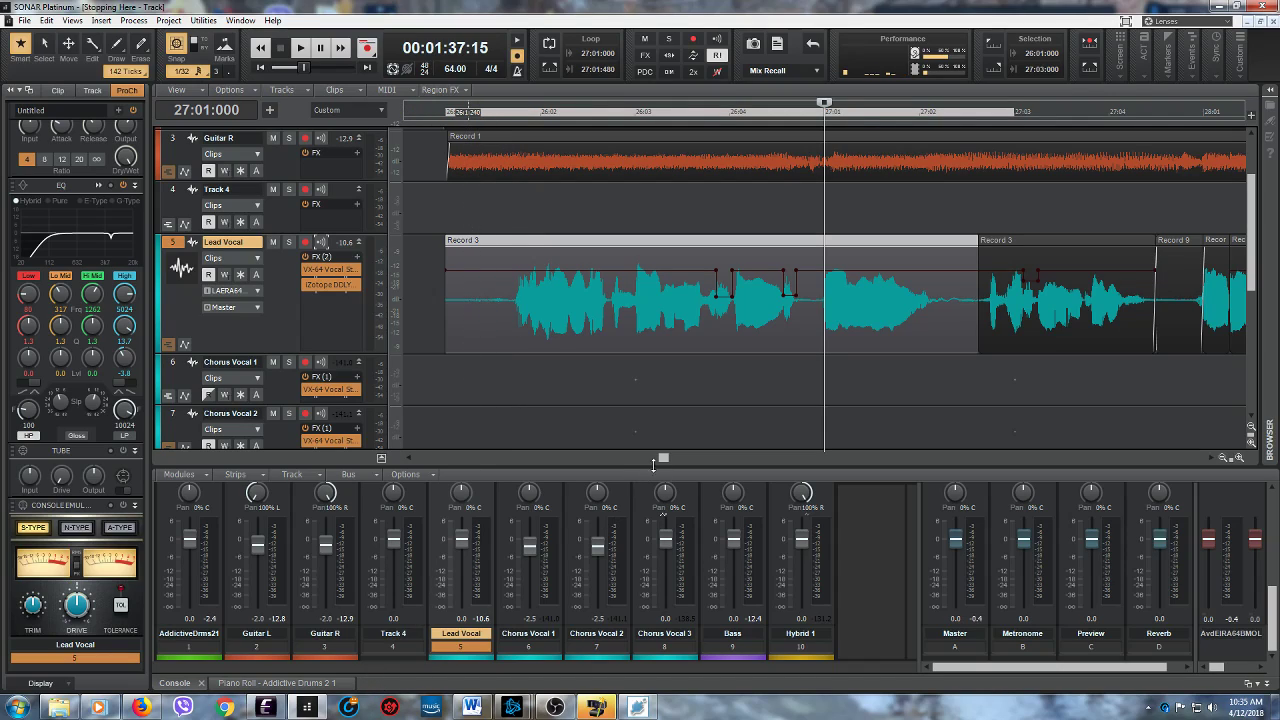
drag(663, 459, 659, 460)
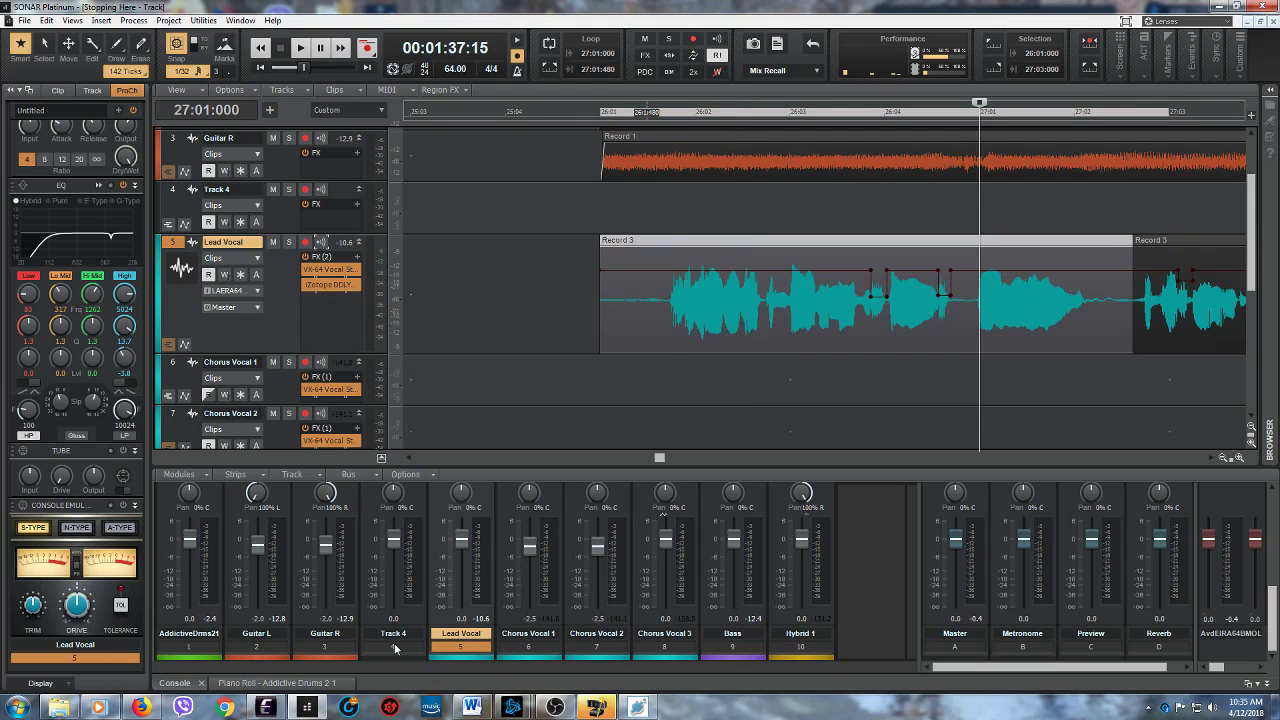
click(553, 708)
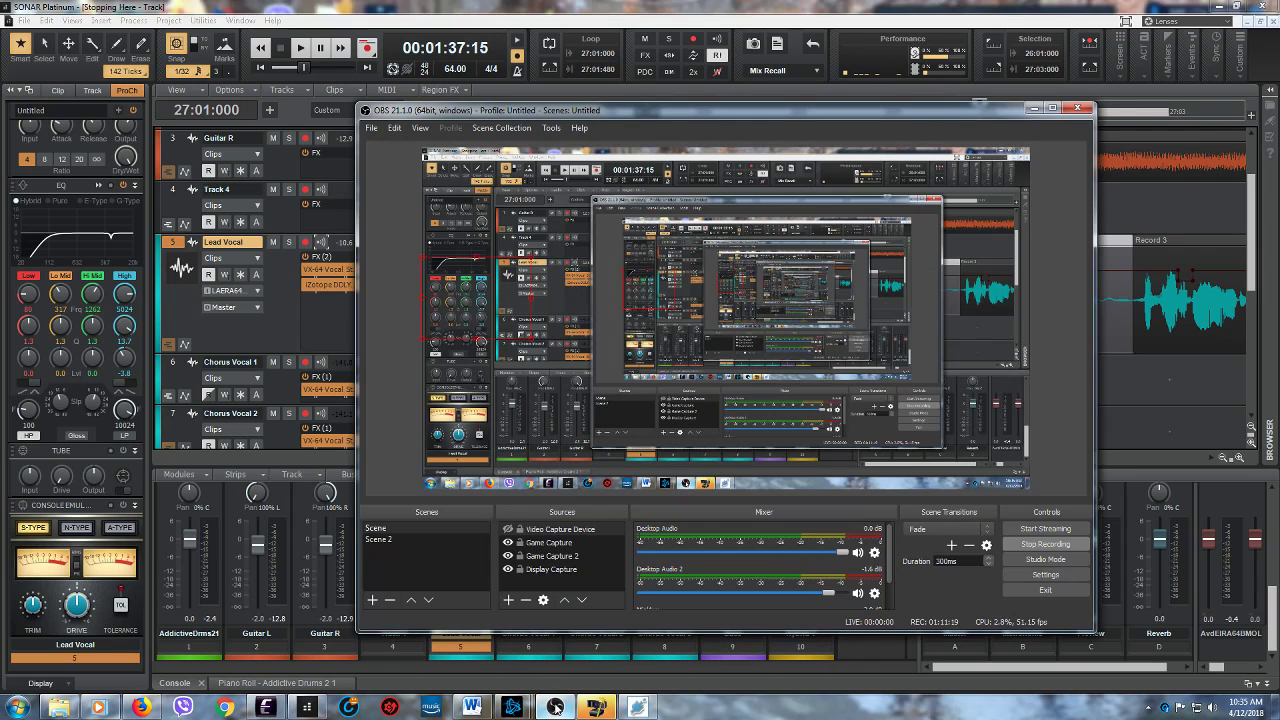
click(1036, 108)
- Return the playhead to the project start at 1:01:000 and show the whole song from the first track down
click(260, 47)
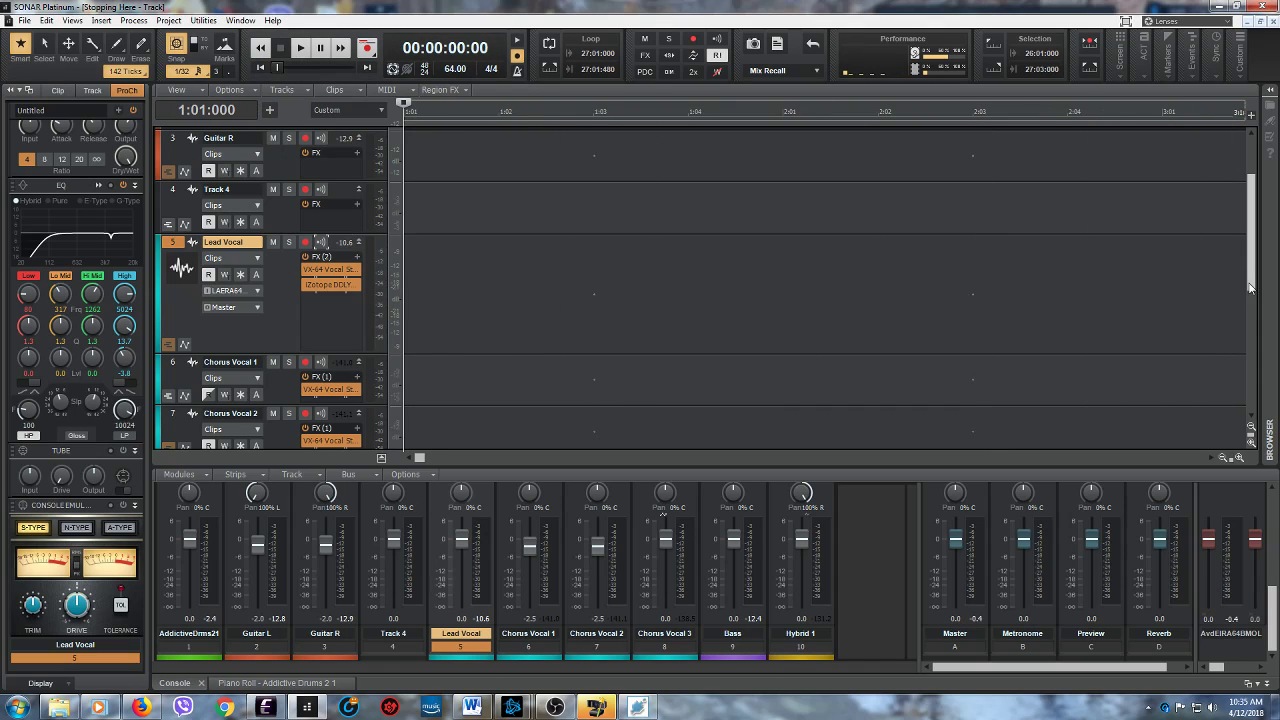
scroll(1224, 400, up, 3)
drag(1231, 458, 1142, 449)
drag(1251, 240, 1249, 205)
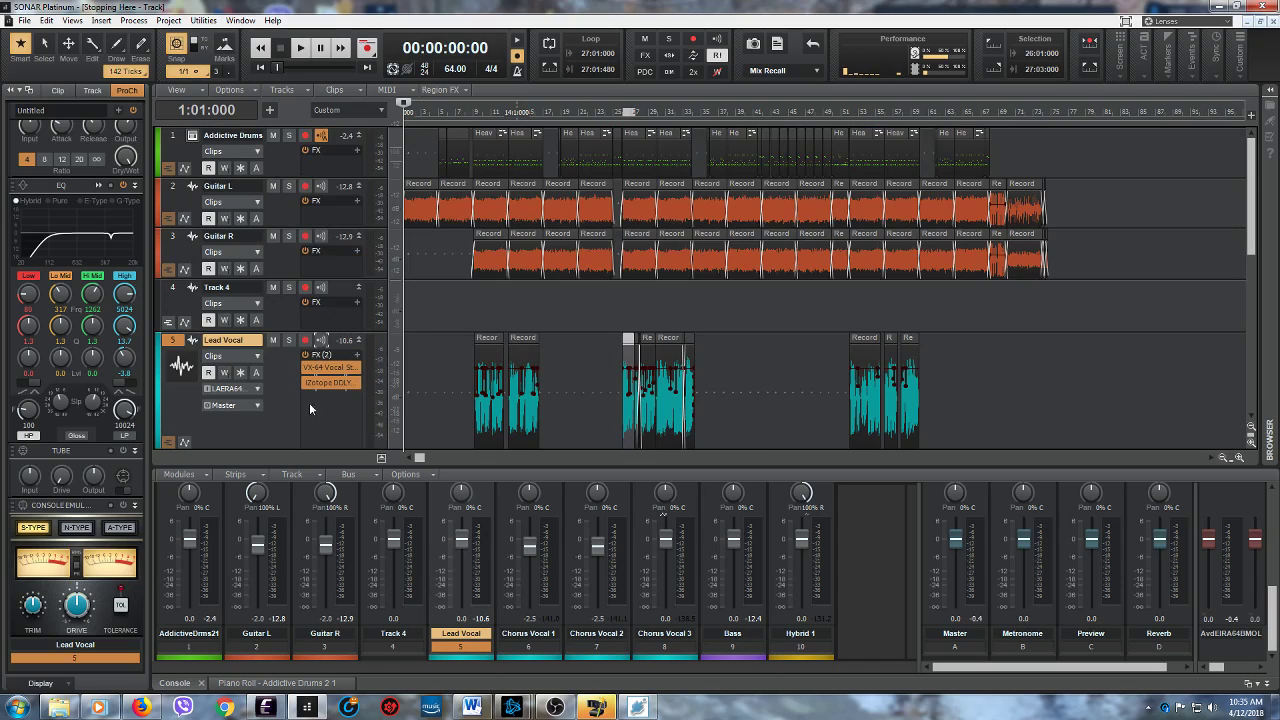
click(561, 708)
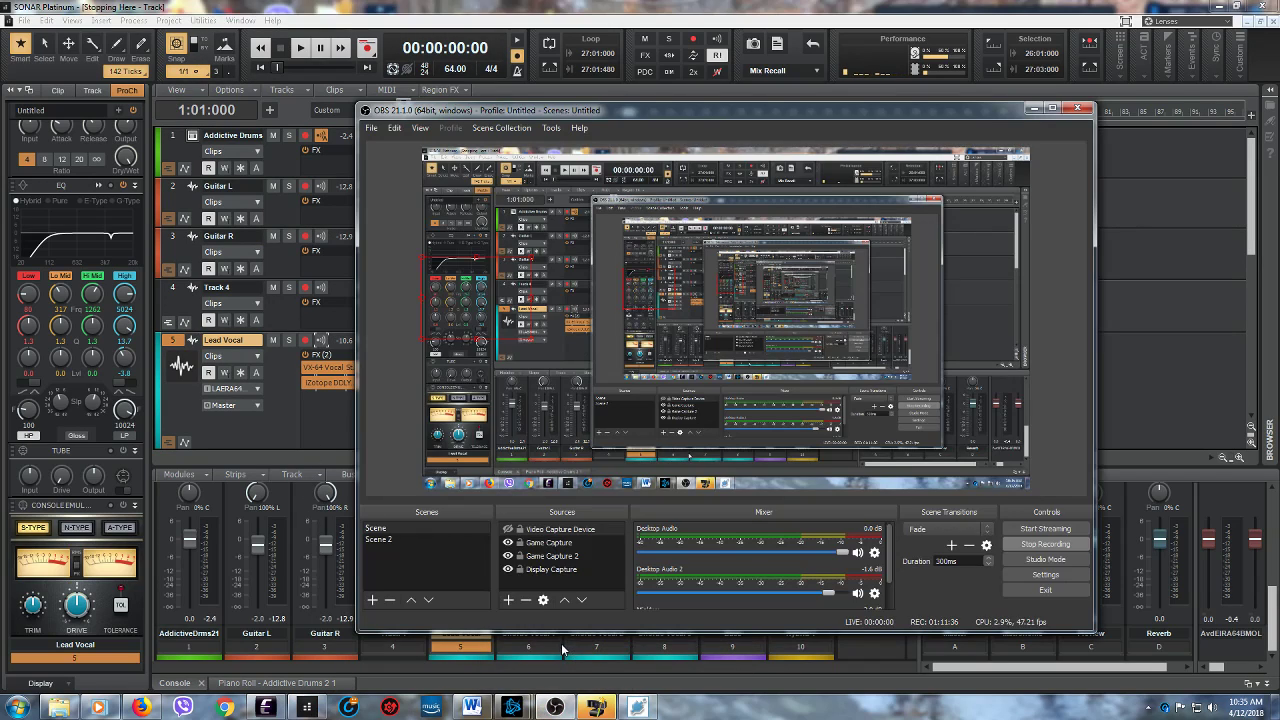